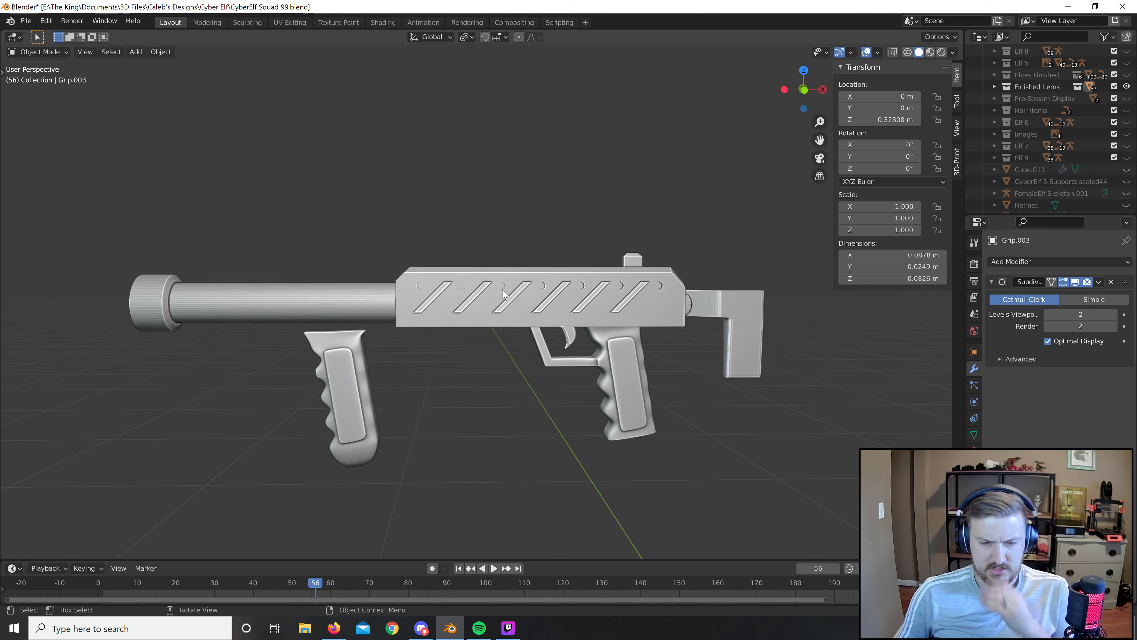
pyautogui.press('KP_1')
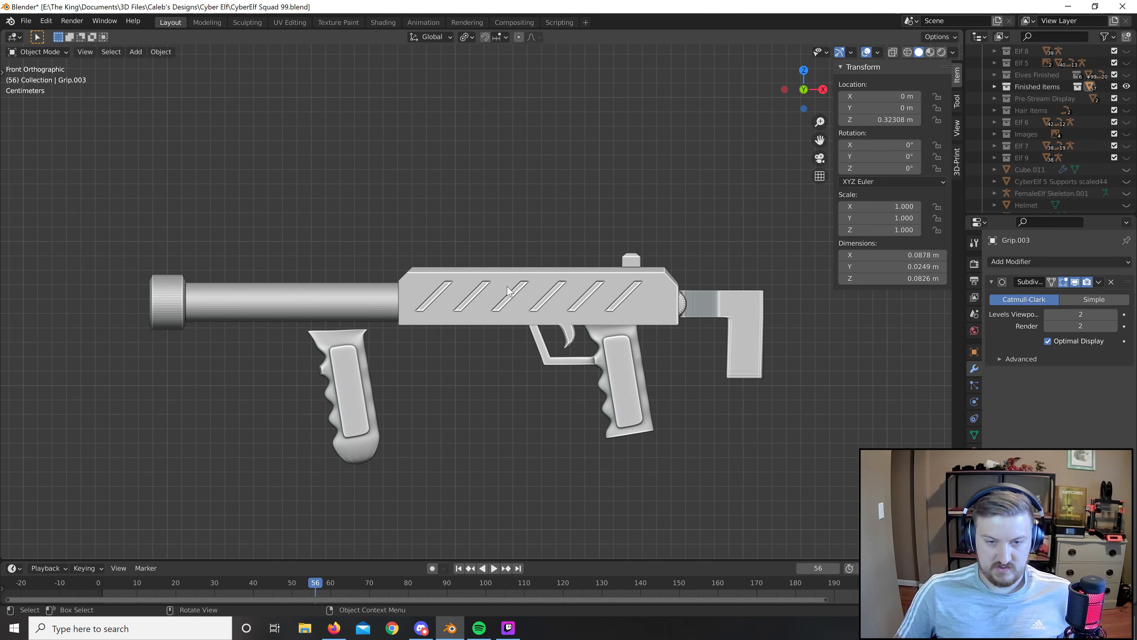
pyautogui.hotkey('shift', 'a')
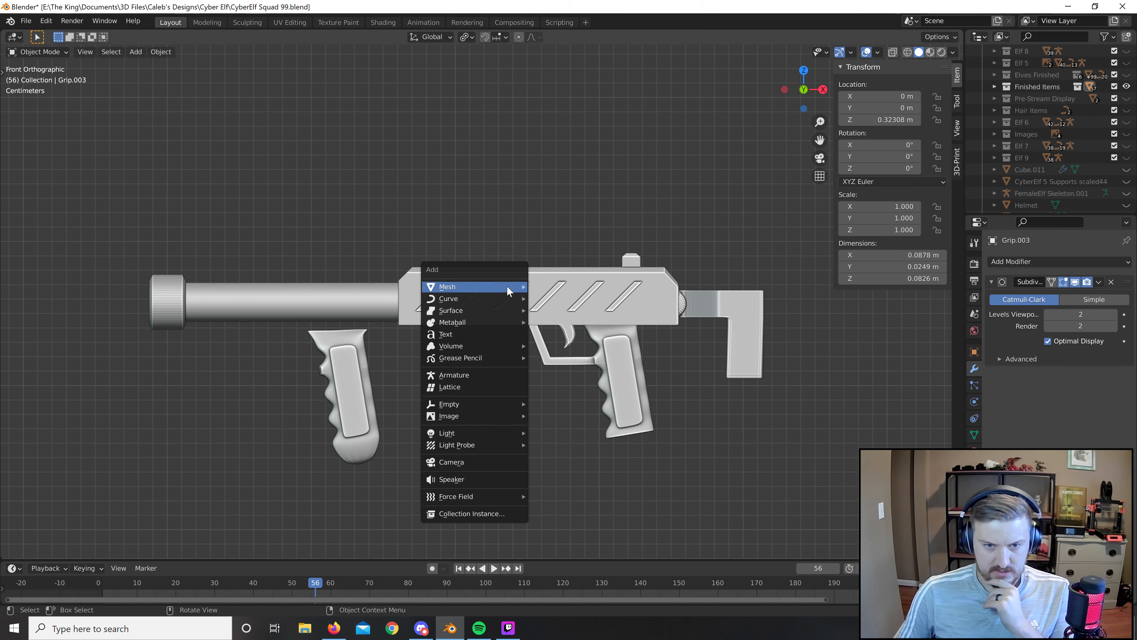
pyautogui.moveTo(499, 290)
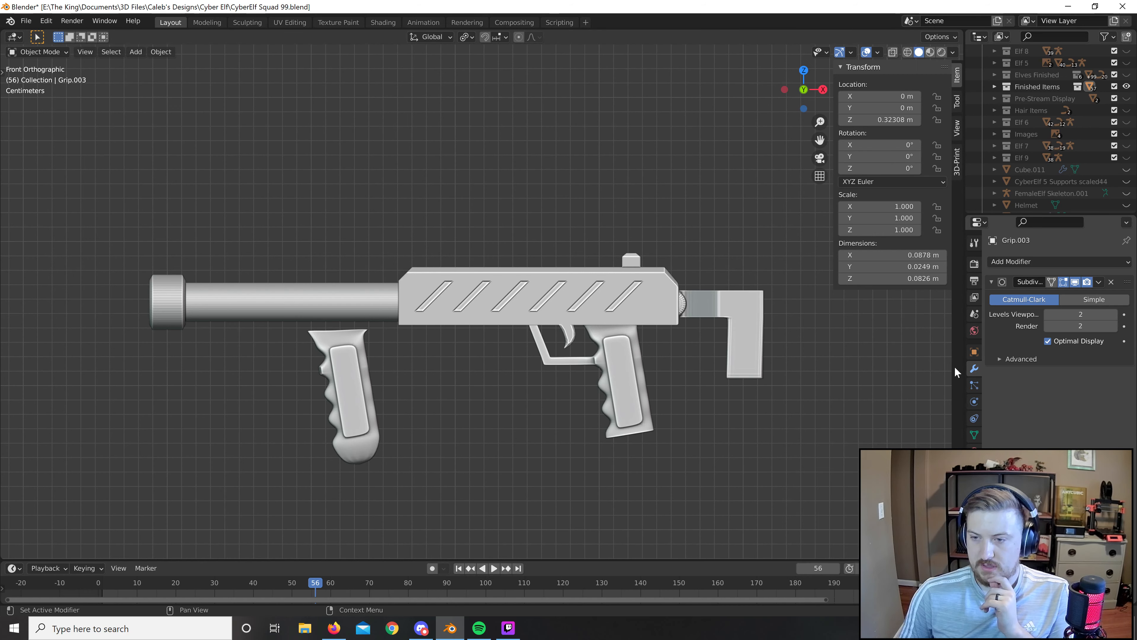
pyautogui.scroll(-2, 523, 343)
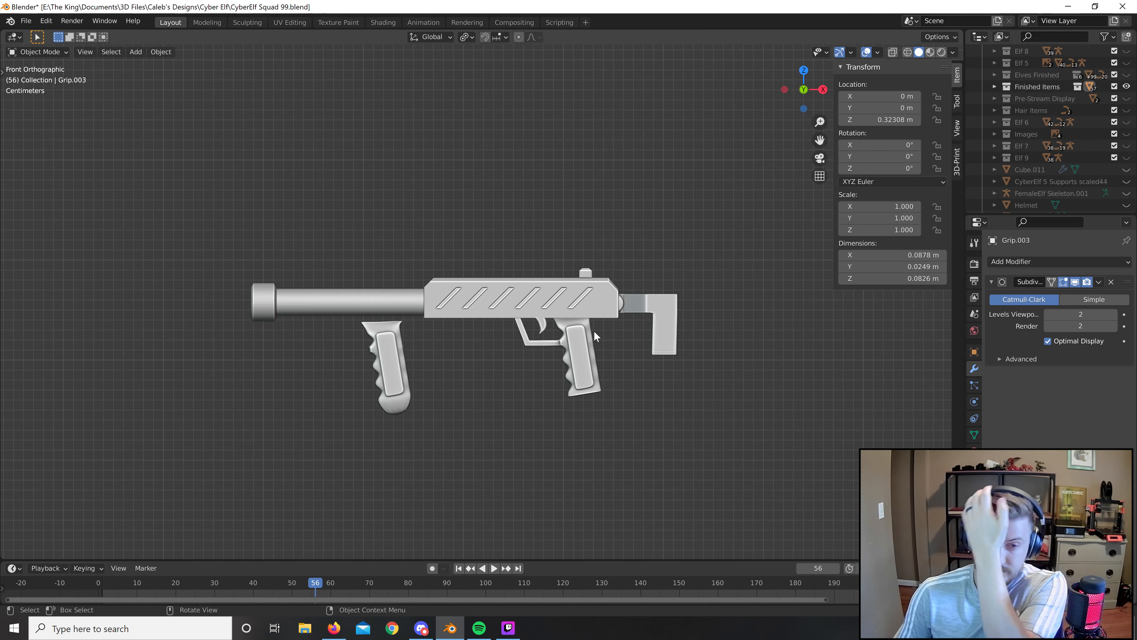
pyautogui.scroll(3, 594, 331)
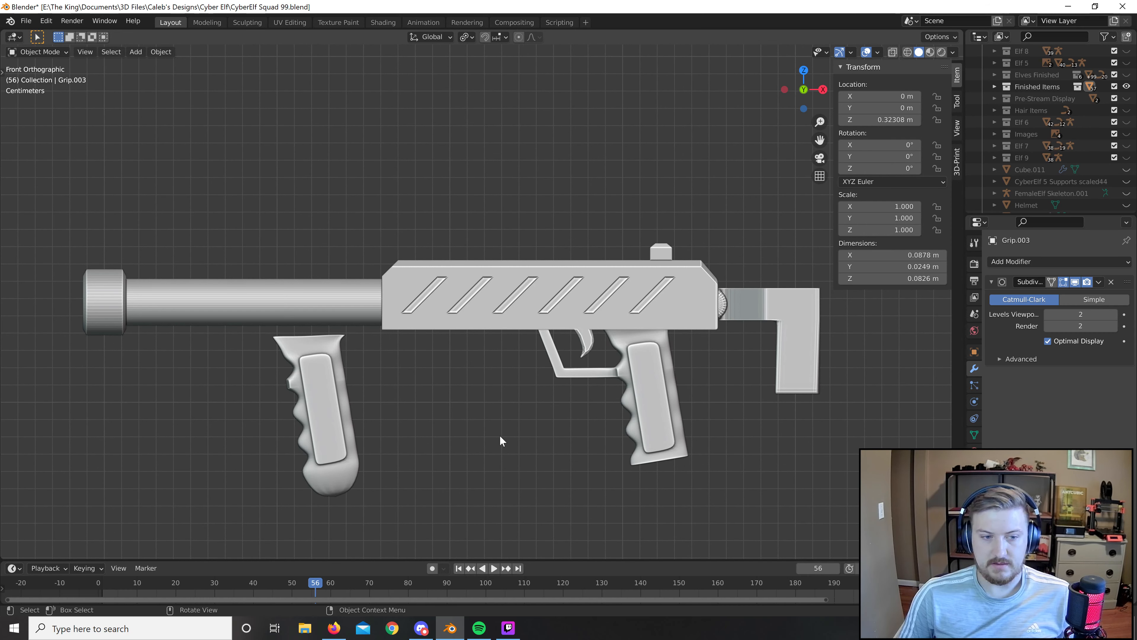
pyautogui.hotkey('shift', 'a')
pyautogui.moveTo(627, 275)
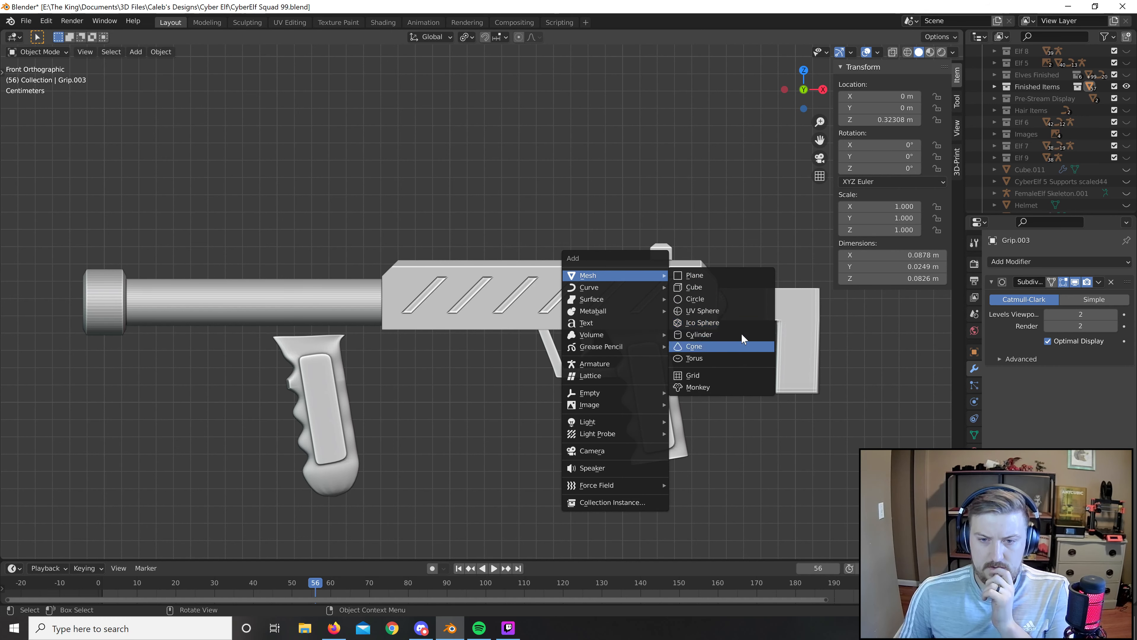
pyautogui.click(726, 288)
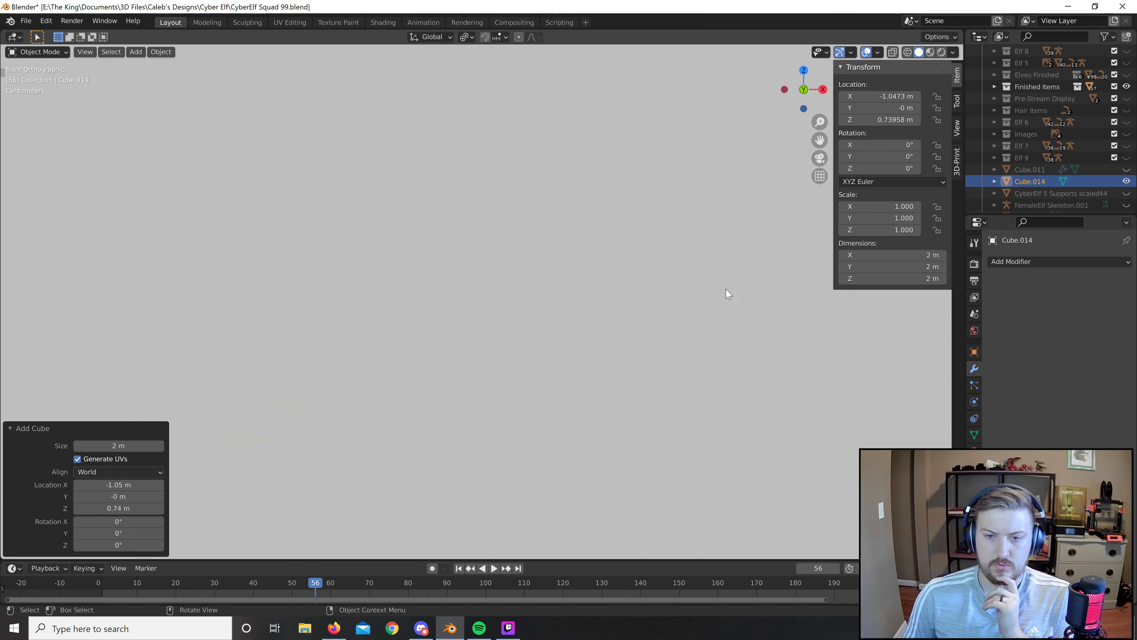
pyautogui.scroll(-5, 608, 268)
pyautogui.scroll(-1, 608, 268)
pyautogui.keyDown('shift'); pyautogui.moveTo(589, 341); pyautogui.dragTo(686, 293, button='middle'); pyautogui.keyUp('shift')
pyautogui.scroll(2, 680, 291)
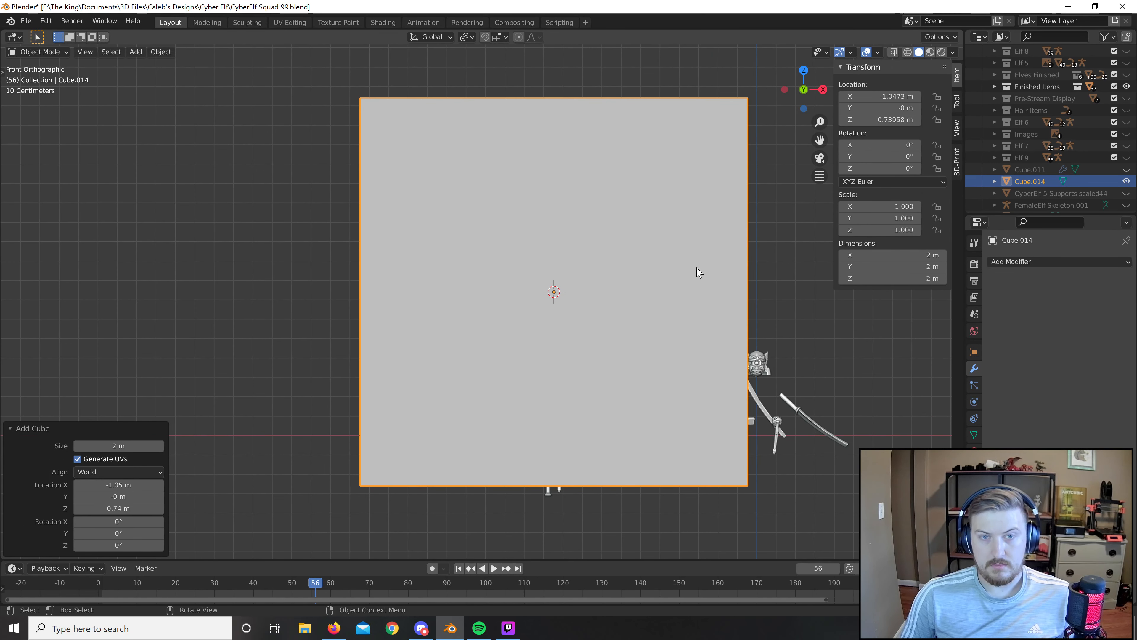
pyautogui.scroll(1, 699, 272)
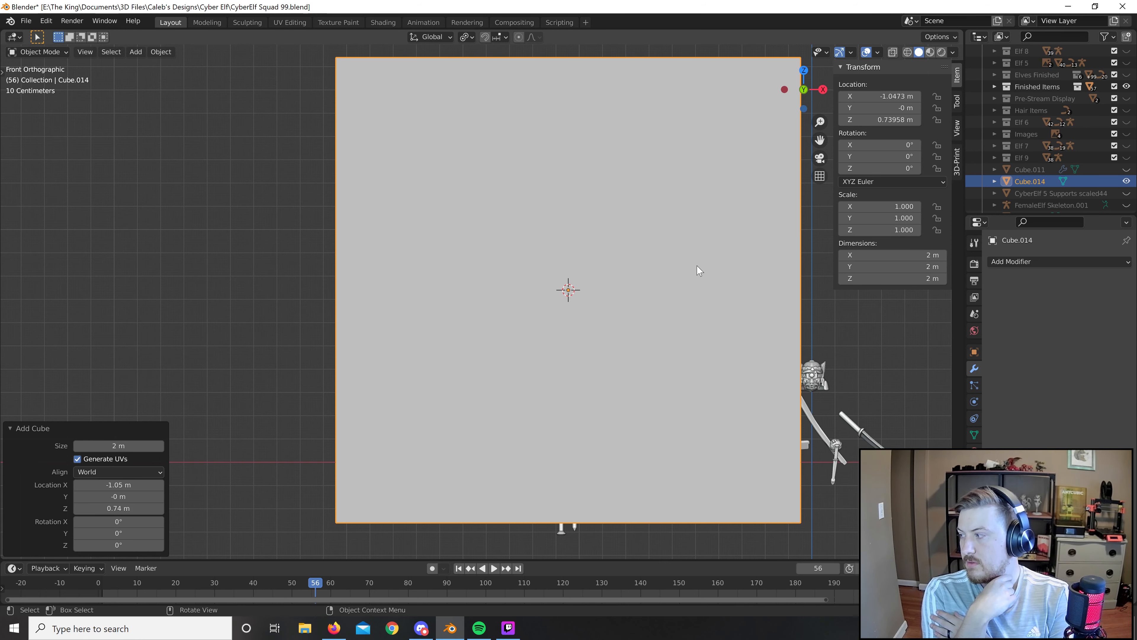
pyautogui.press('x')
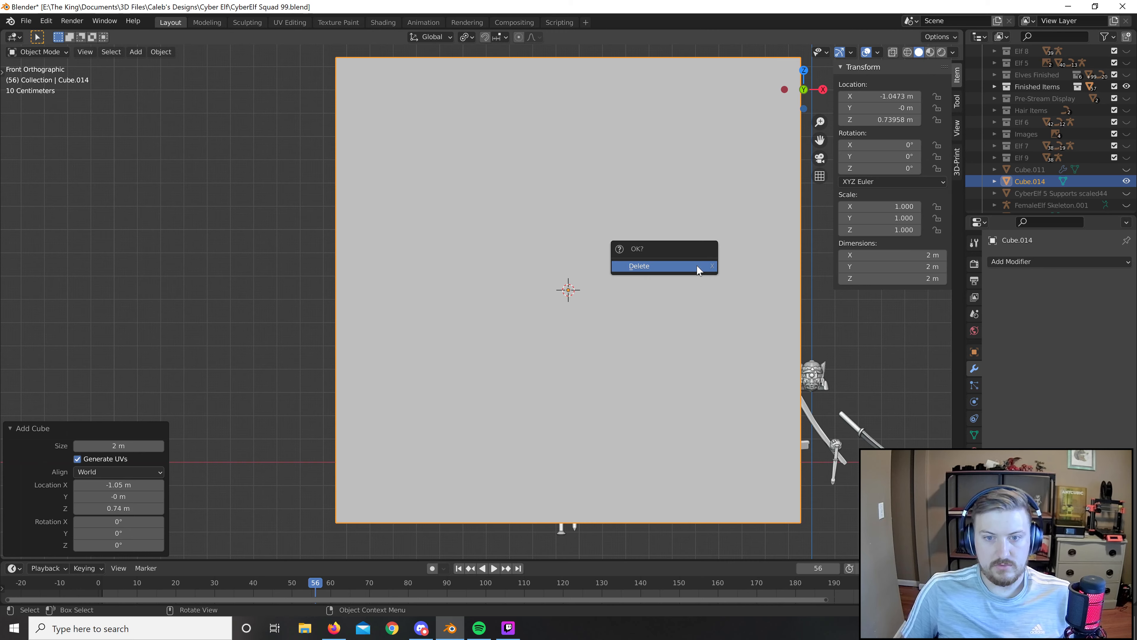
pyautogui.click(698, 265)
# Add a mesh plane to the scene in top view.
pyautogui.scroll(-4, 692, 282)
pyautogui.press('KP_7')
pyautogui.scroll(5, 627, 283)
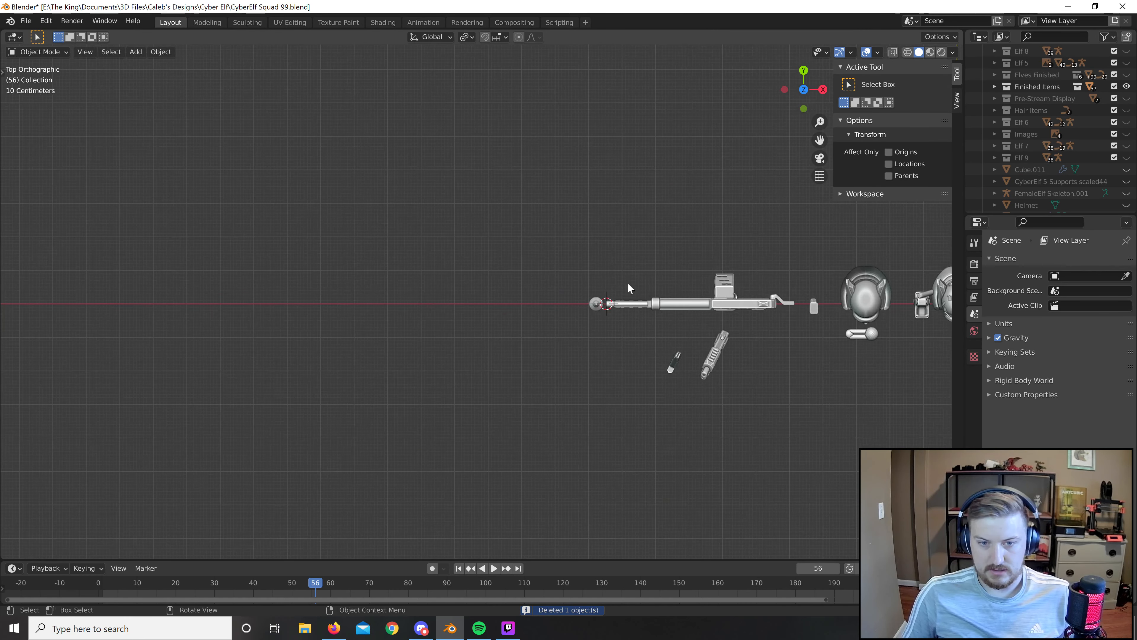
pyautogui.hotkey('shift', 'a')
pyautogui.moveTo(543, 330)
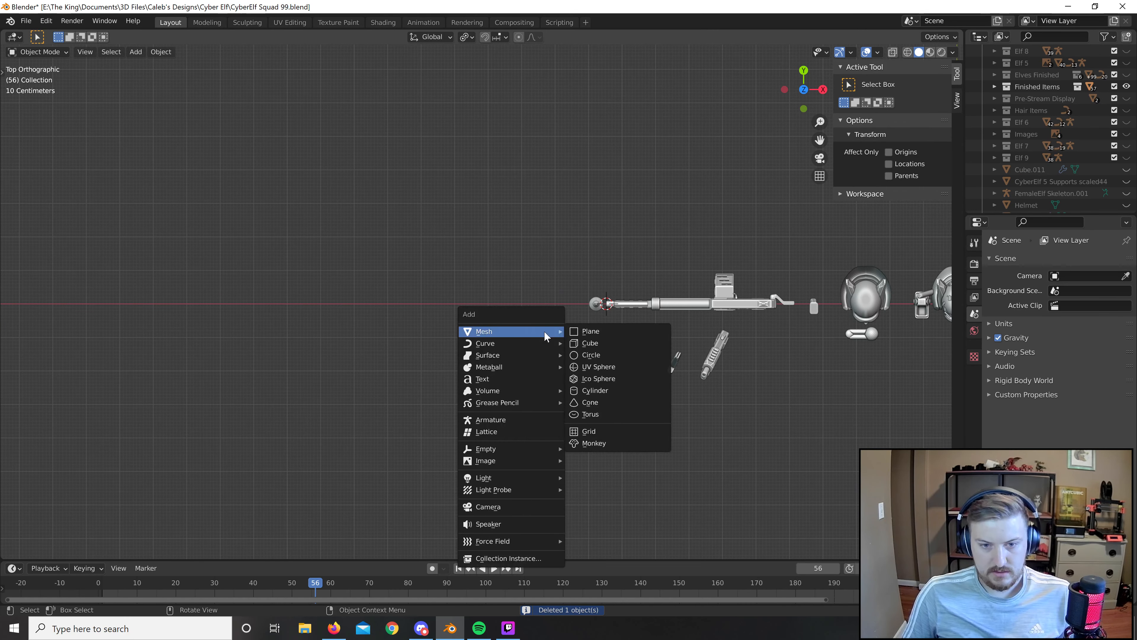
pyautogui.click(589, 332)
pyautogui.keyDown('shift'); pyautogui.moveTo(528, 381); pyautogui.dragTo(273, 369, button='middle'); pyautogui.keyUp('shift')
pyautogui.scroll(-5, 403, 362)
pyautogui.keyDown('shift'); pyautogui.moveTo(563, 358); pyautogui.dragTo(753, 374, button='middle'); pyautogui.keyUp('shift')
# Scale the plane down to a rectangle about 0.5 m wide in X and 1.17 m long in Y.
pyautogui.press('s')
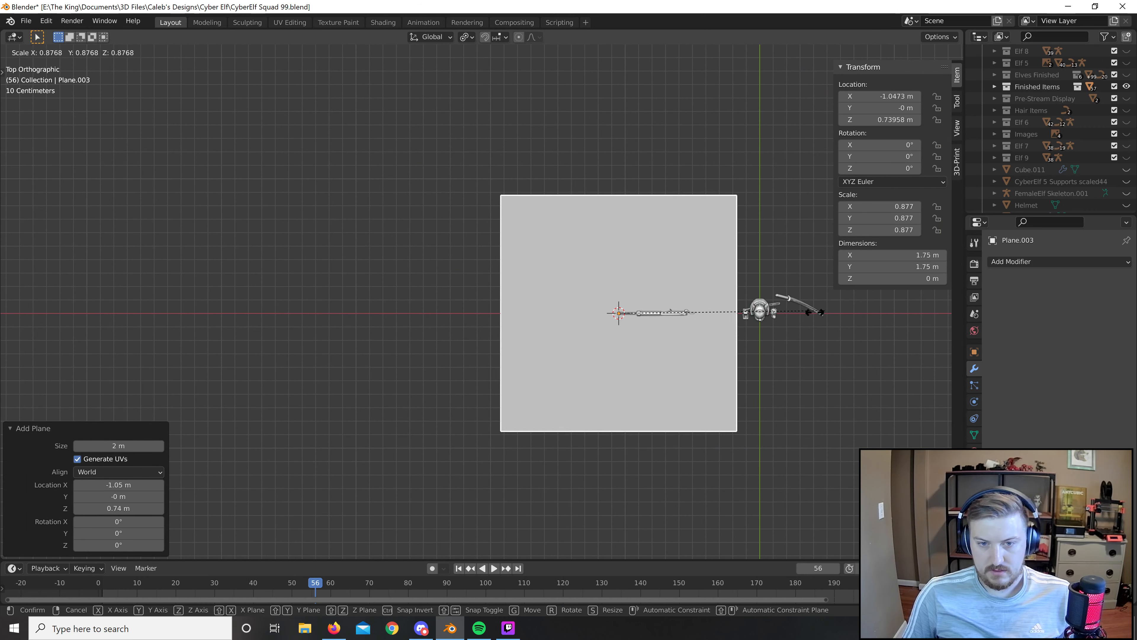
pyautogui.click(764, 305)
pyautogui.press('s')
pyautogui.press('x')
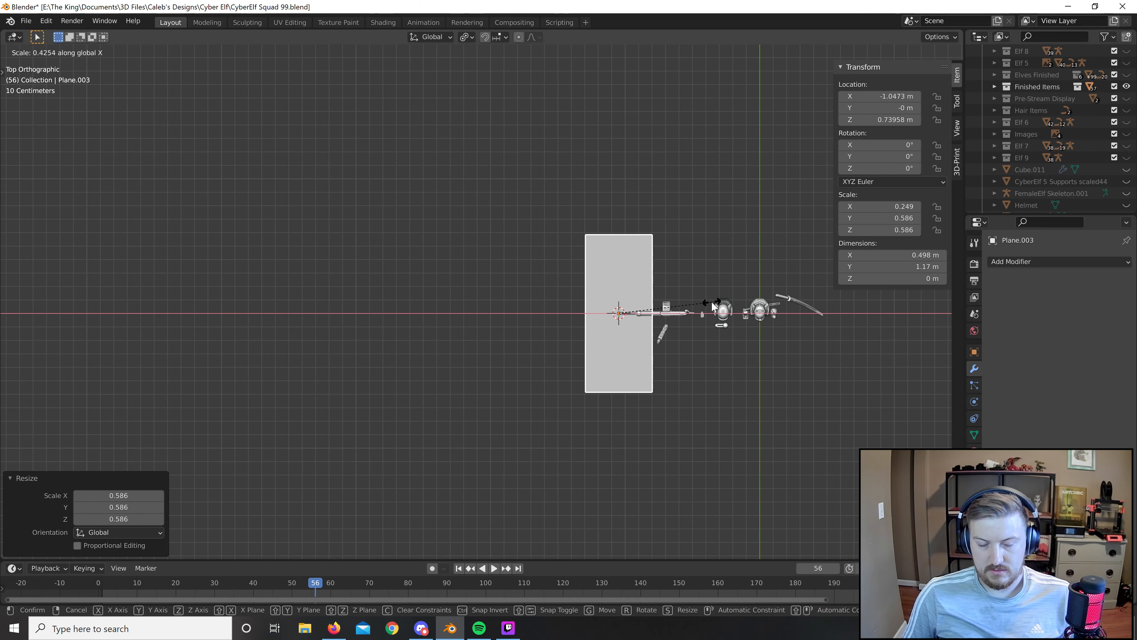
pyautogui.click(709, 302)
# Divide the plane along its length with 22 evenly spaced loop cuts without sliding them, and return to Object Mode.
pyautogui.scroll(4, 708, 302)
pyautogui.keyDown('shift'); pyautogui.moveTo(813, 337); pyautogui.dragTo(604, 339, button='middle'); pyautogui.keyUp('shift')
pyautogui.press('Tab')
pyautogui.hotkey('ctrl', 'r')
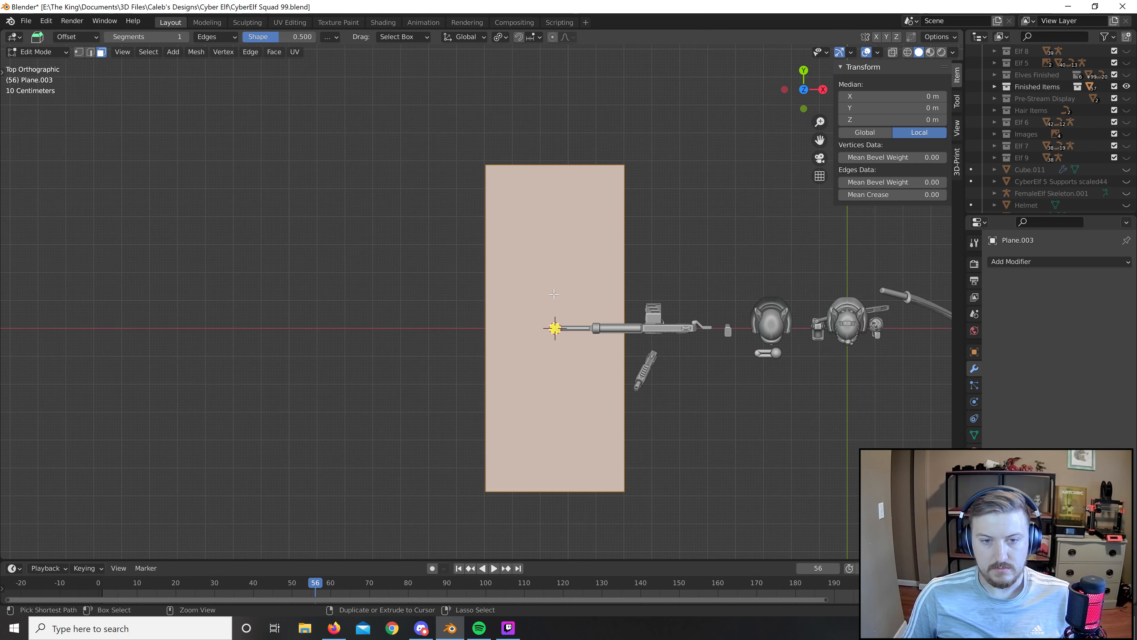
pyautogui.scroll(5, 488, 313)
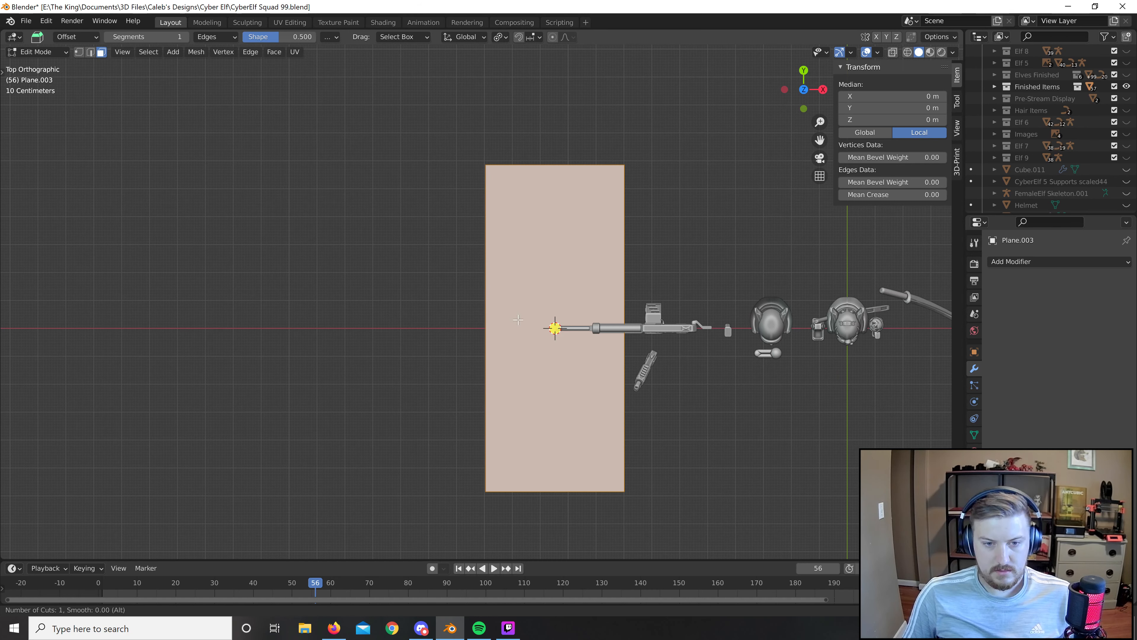
pyautogui.scroll(10, 485, 335)
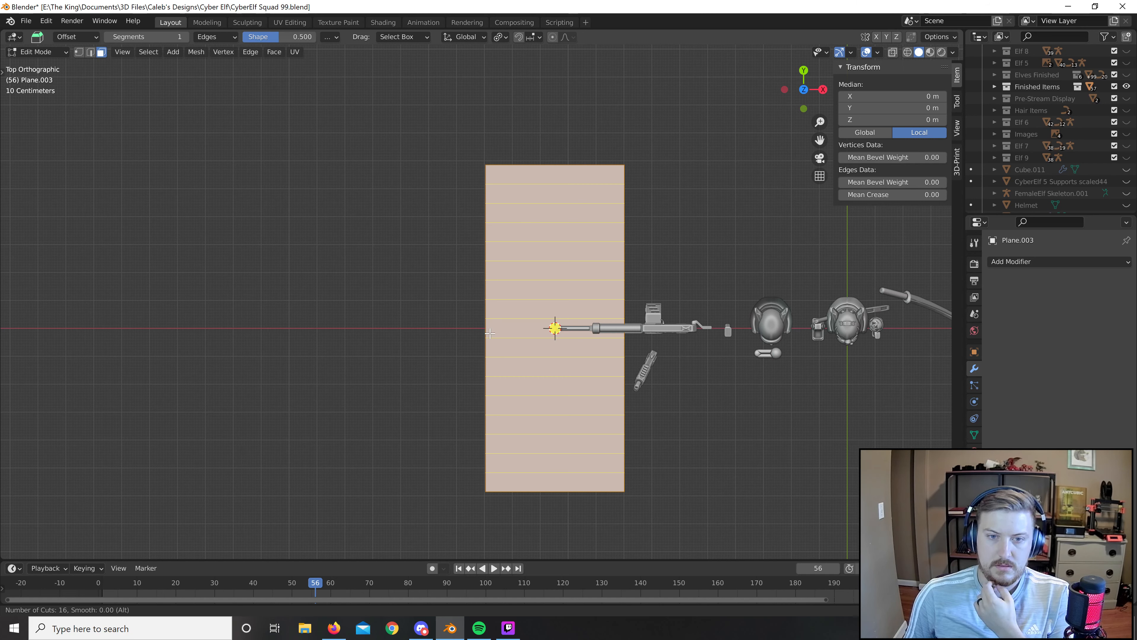
pyautogui.scroll(2, 478, 349)
pyautogui.scroll(1, 477, 349)
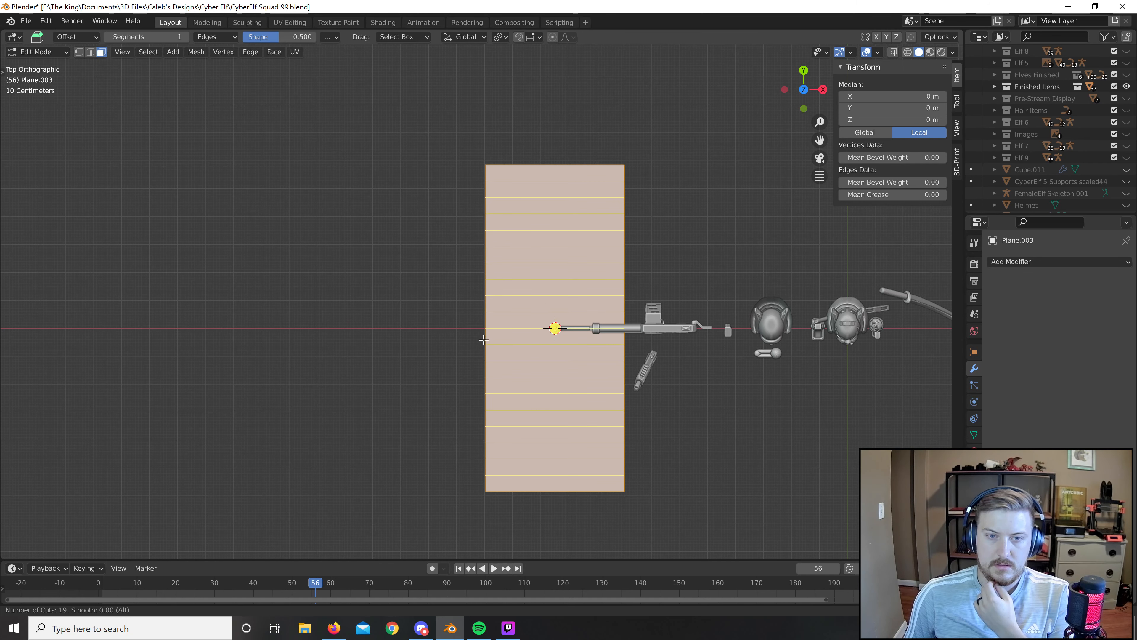
pyautogui.click(483, 340)
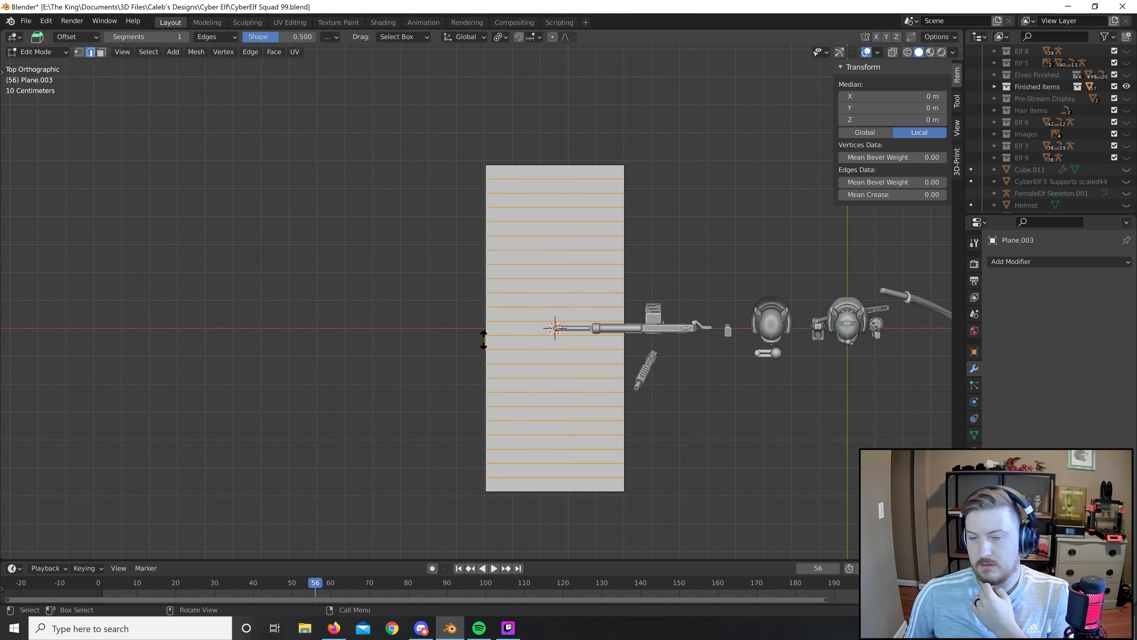
pyautogui.rightClick(728, 308)
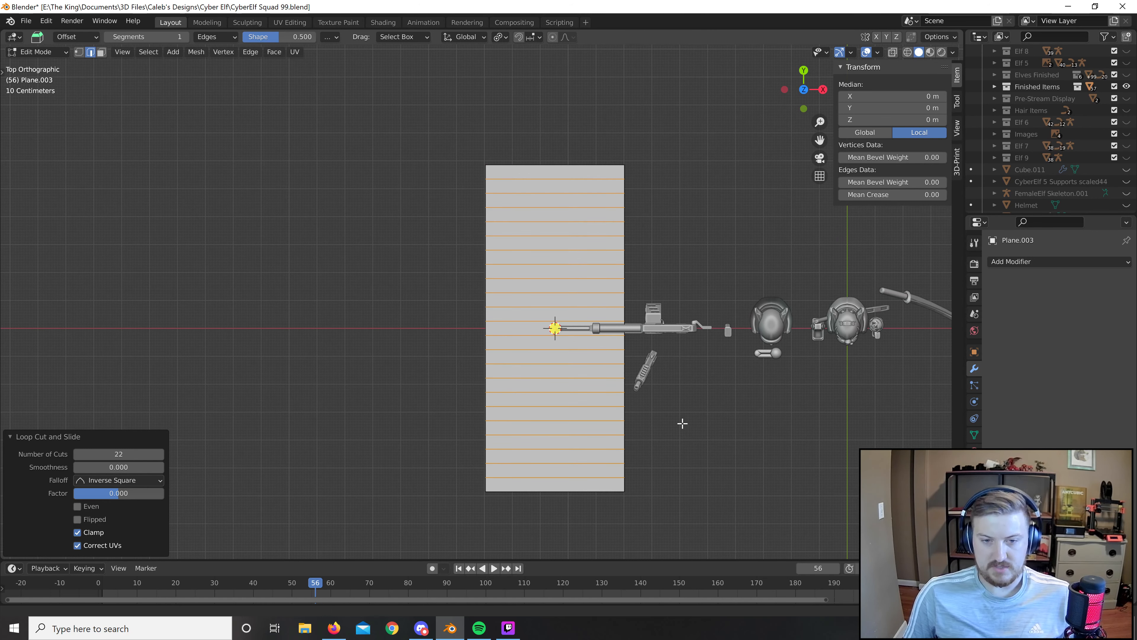
pyautogui.press('Tab')
# Add a lattice at the plane's centre and narrow it along X to about 0.61 m.
pyautogui.scroll(-3, 668, 313)
pyautogui.scroll(2, 670, 327)
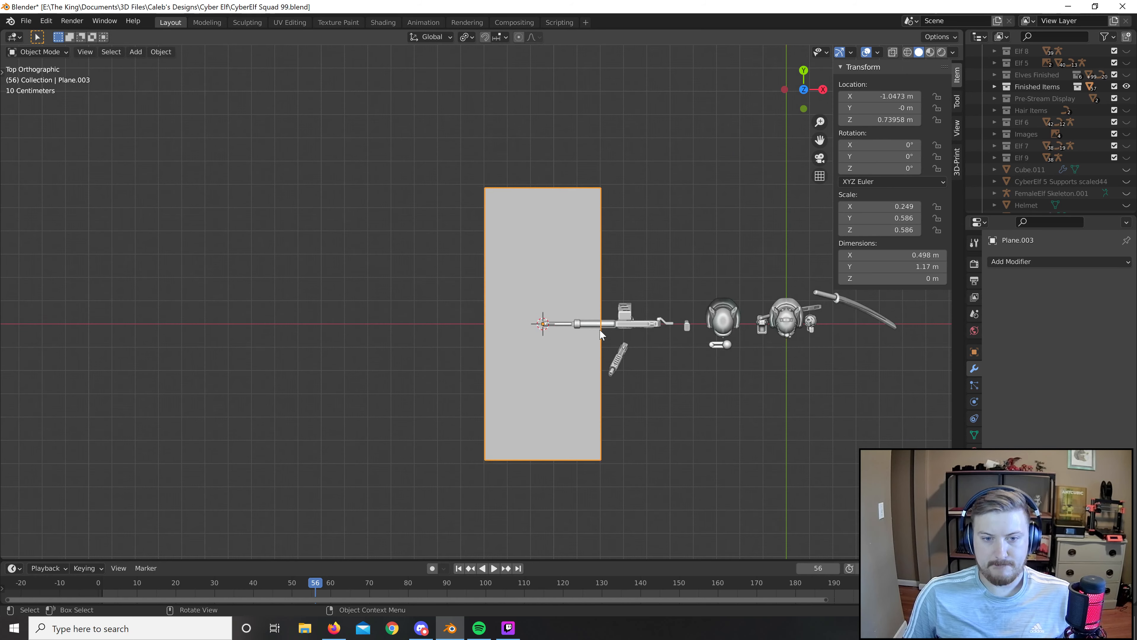
pyautogui.hotkey('shift', 'a')
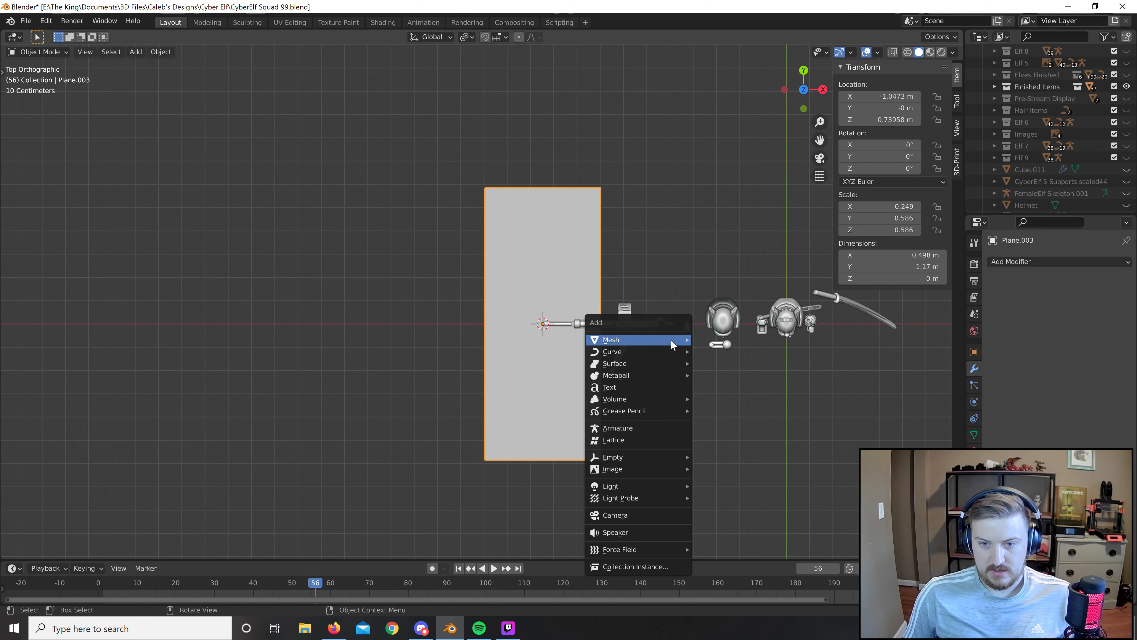
pyautogui.click(650, 439)
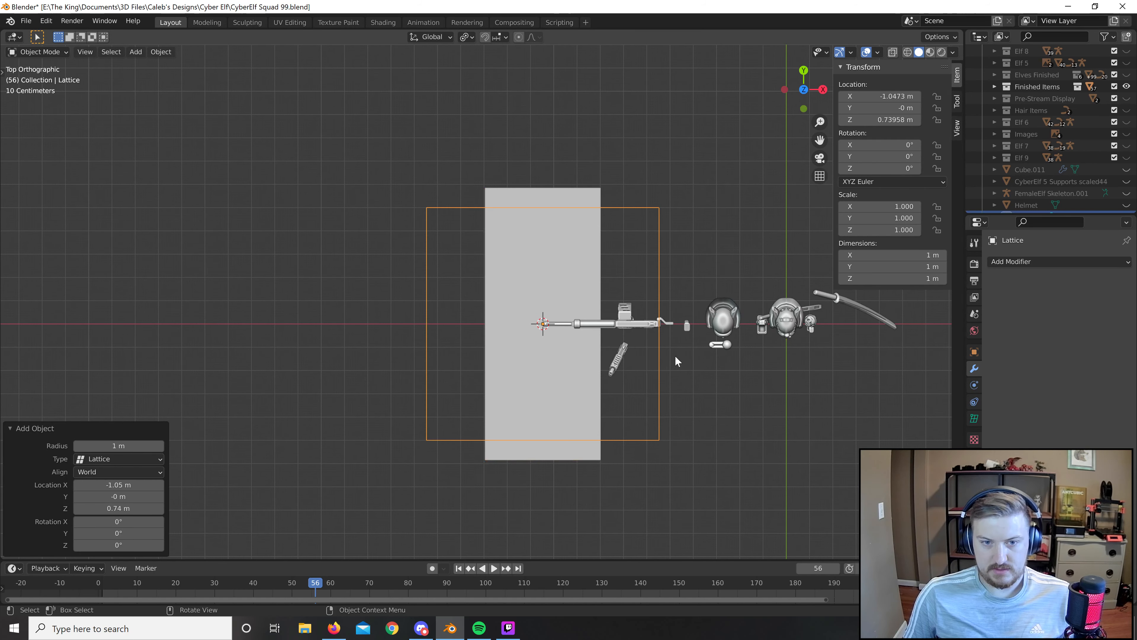
pyautogui.press('s')
pyautogui.press('x')
pyautogui.click(676, 345)
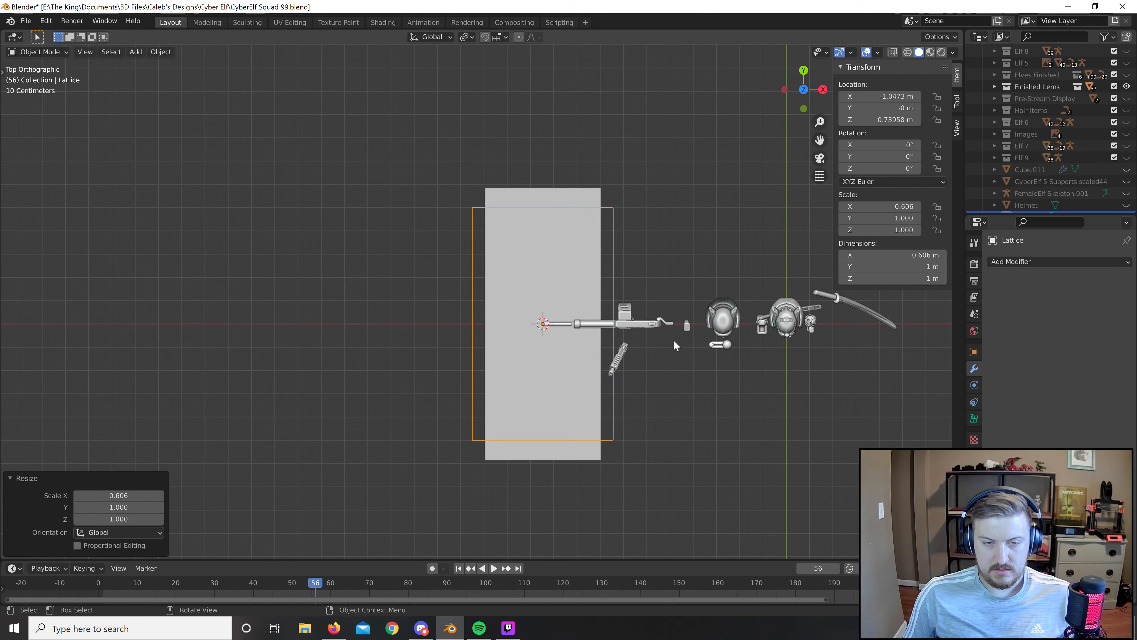
pyautogui.press('s')
pyautogui.press('z')
pyautogui.rightClick(743, 321)
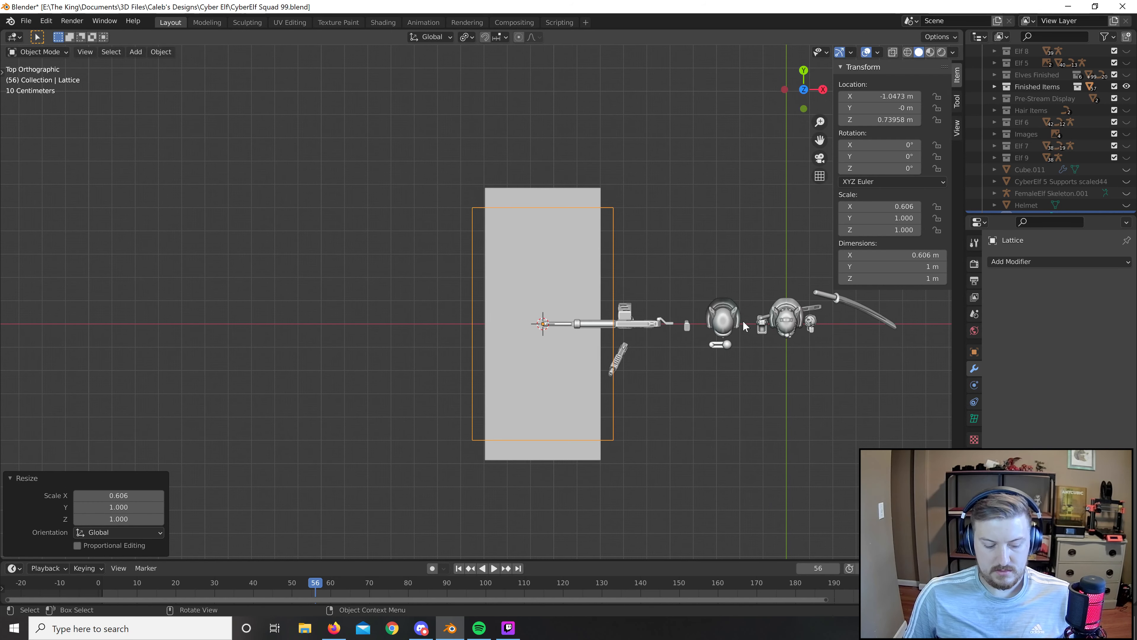
# Stretch the lattice along Y to about 1.33 m so it extends past both ends of the plane.
pyautogui.press('s')
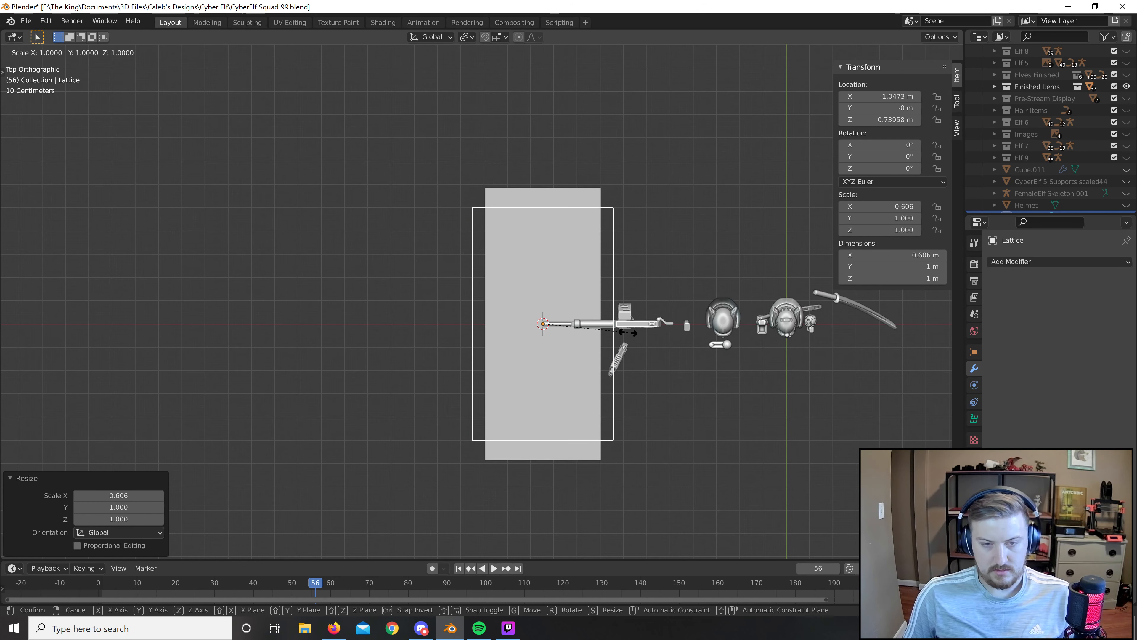
pyautogui.press('y')
pyautogui.click(600, 373)
pyautogui.scroll(2, 600, 372)
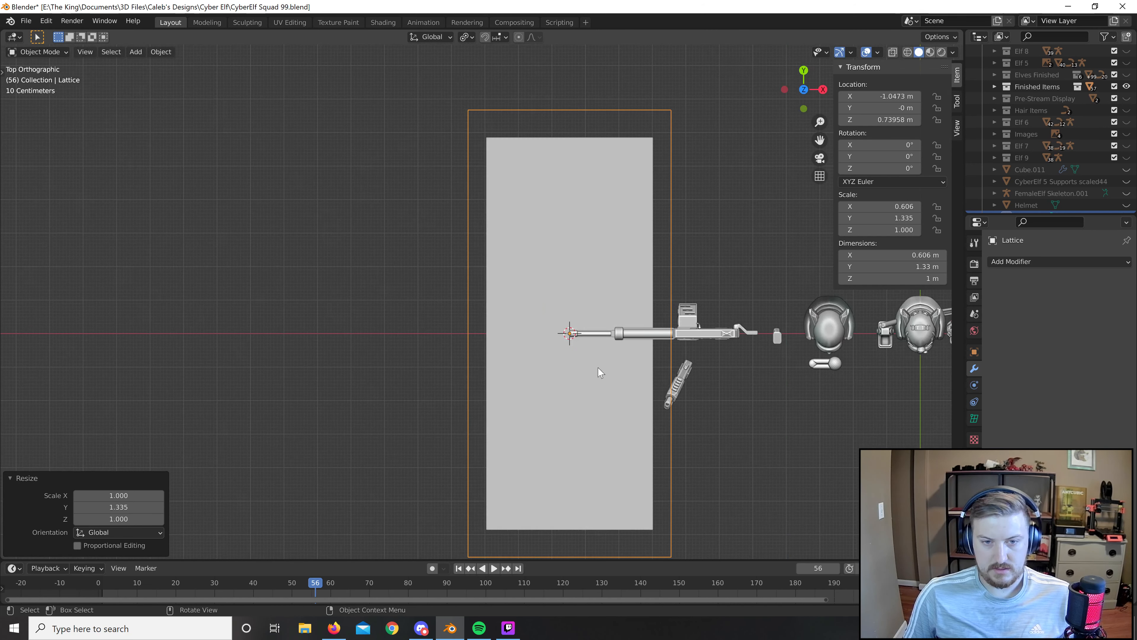
# Add a Lattice modifier to the plane and assign the surrounding lattice as its object.
pyautogui.click(617, 393)
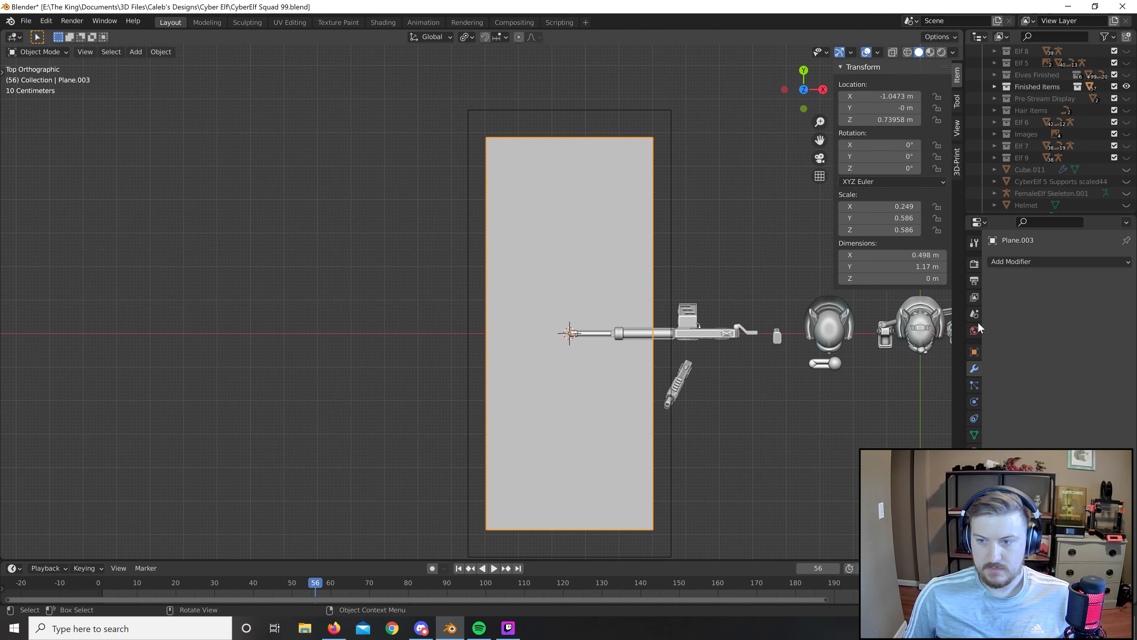
pyautogui.click(1007, 262)
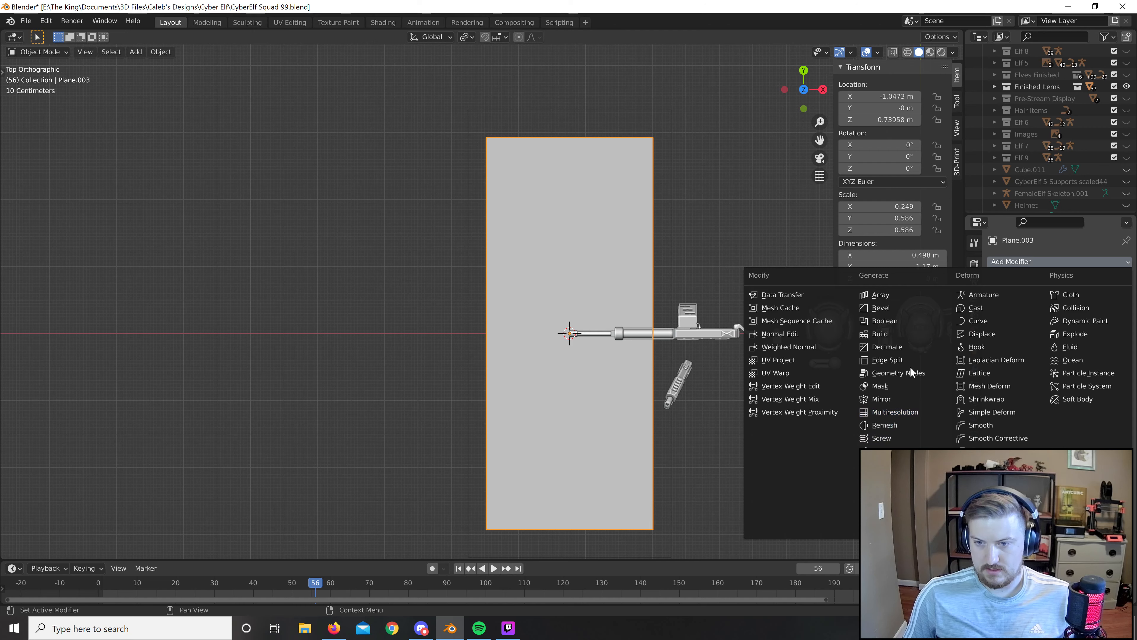
pyautogui.click(978, 371)
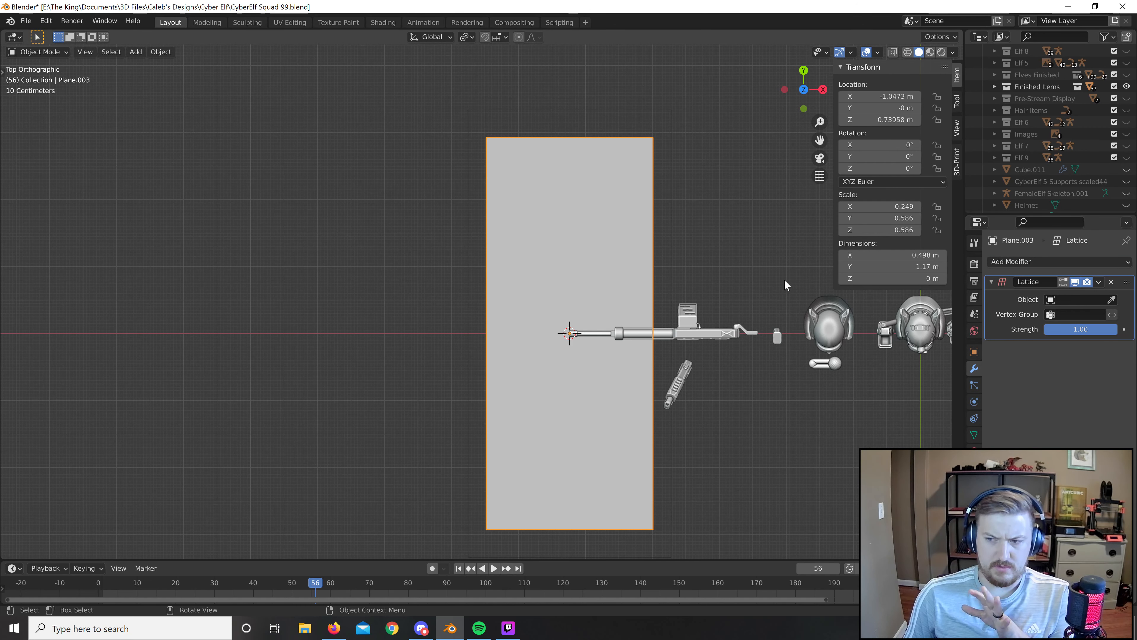
pyautogui.click(1113, 300)
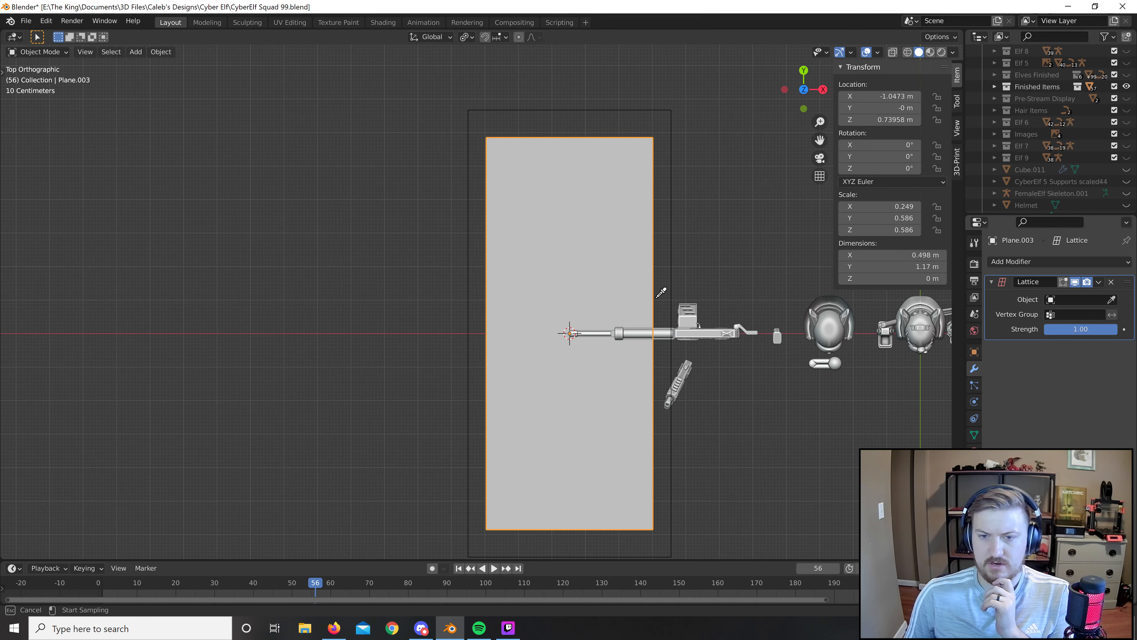
pyautogui.click(677, 279)
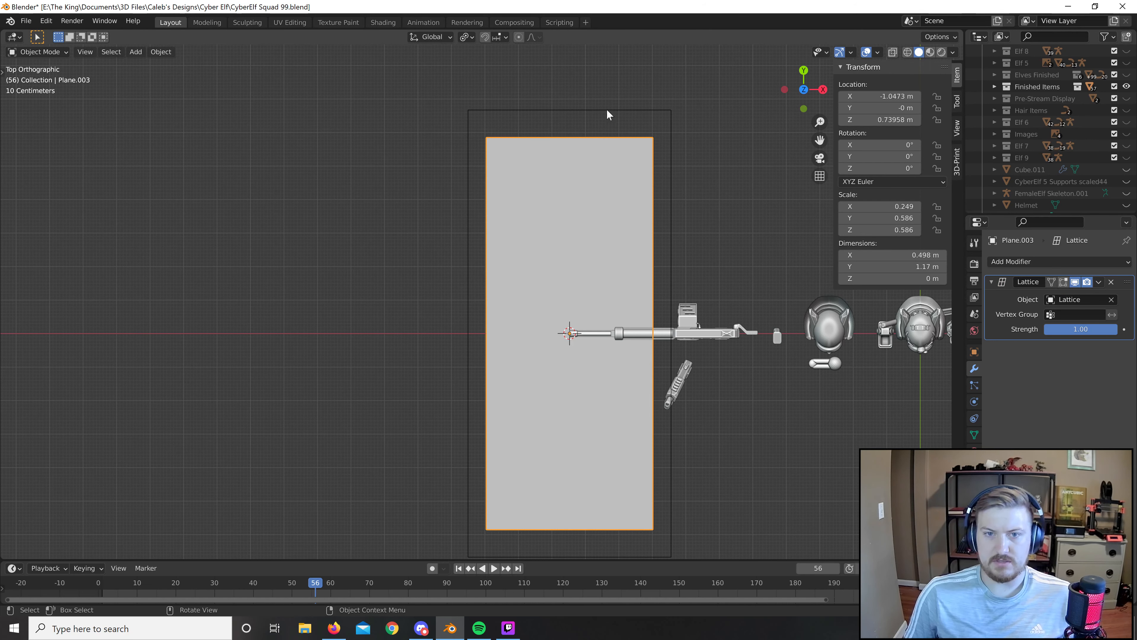
# Switch the lattice around the plane to Edit Mode and select one of its corner points.
pyautogui.press('Tab')
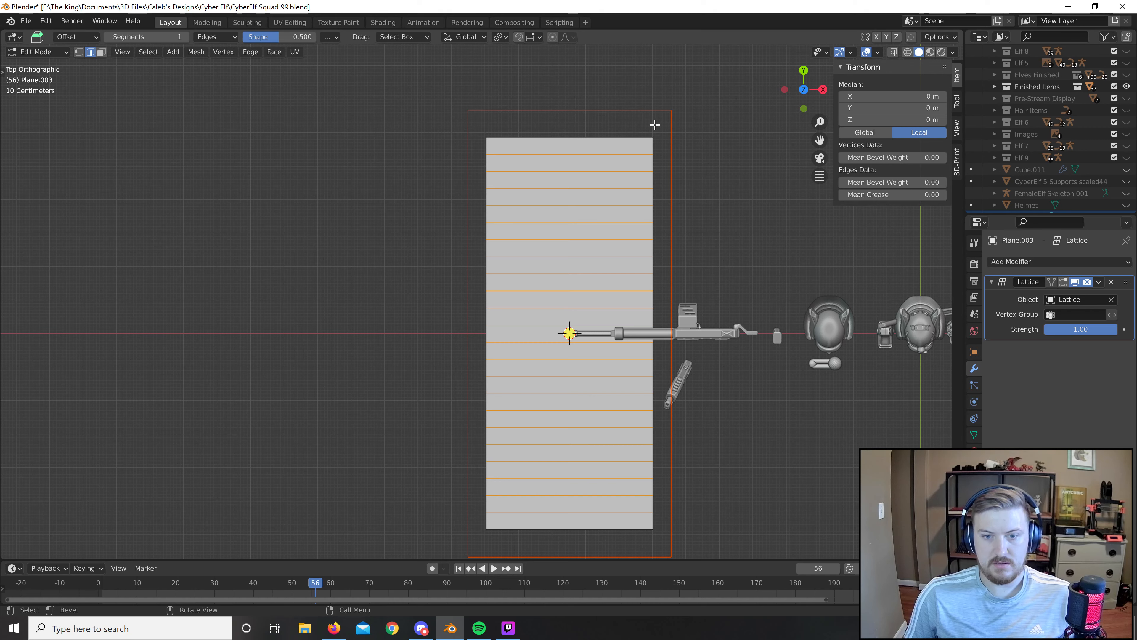
pyautogui.press('Tab')
pyautogui.click(638, 113)
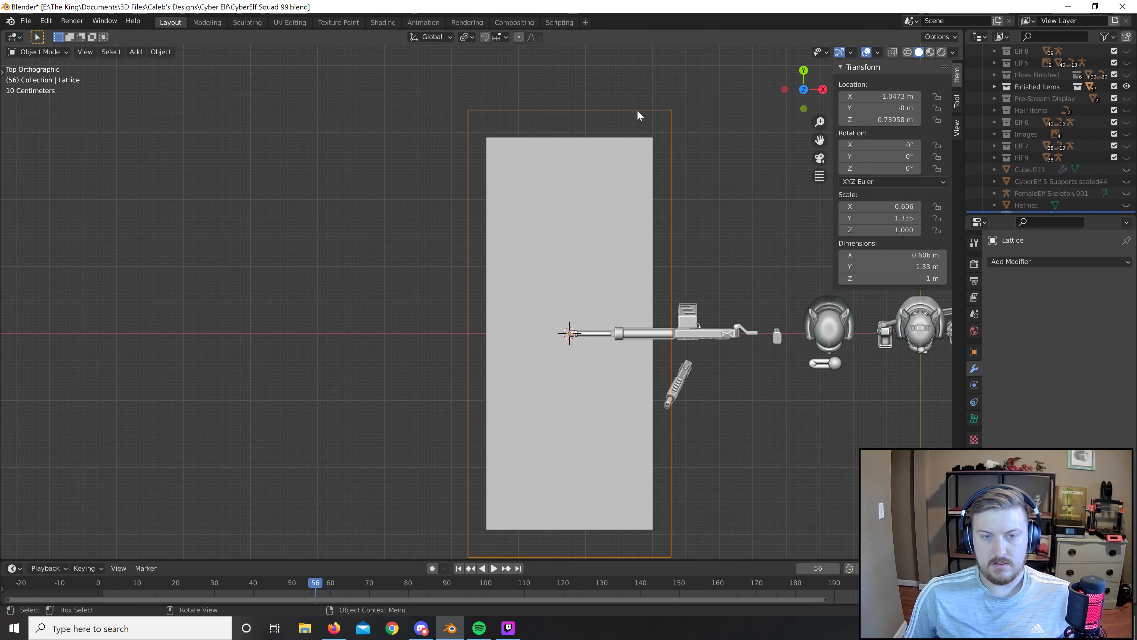
pyautogui.press('Tab')
pyautogui.click(515, 106)
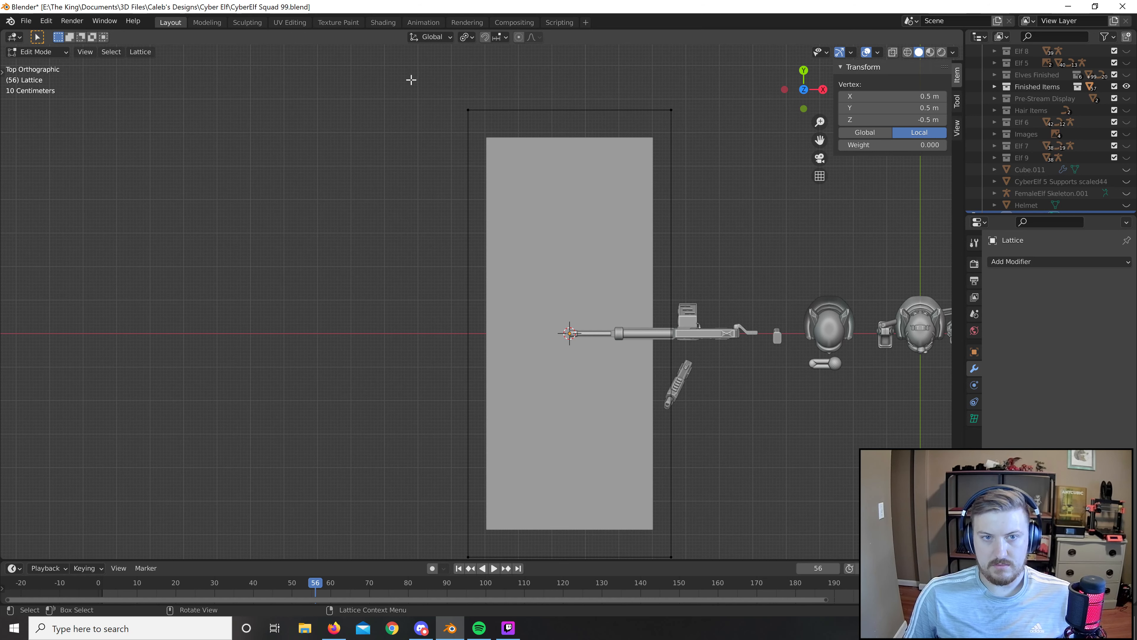
# Try rotating the pair of lattice corner points at the plane's +Y end by 90°.
pyautogui.moveTo(411, 80); pyautogui.dragTo(726, 134)
pyautogui.scroll(-3, 762, 188)
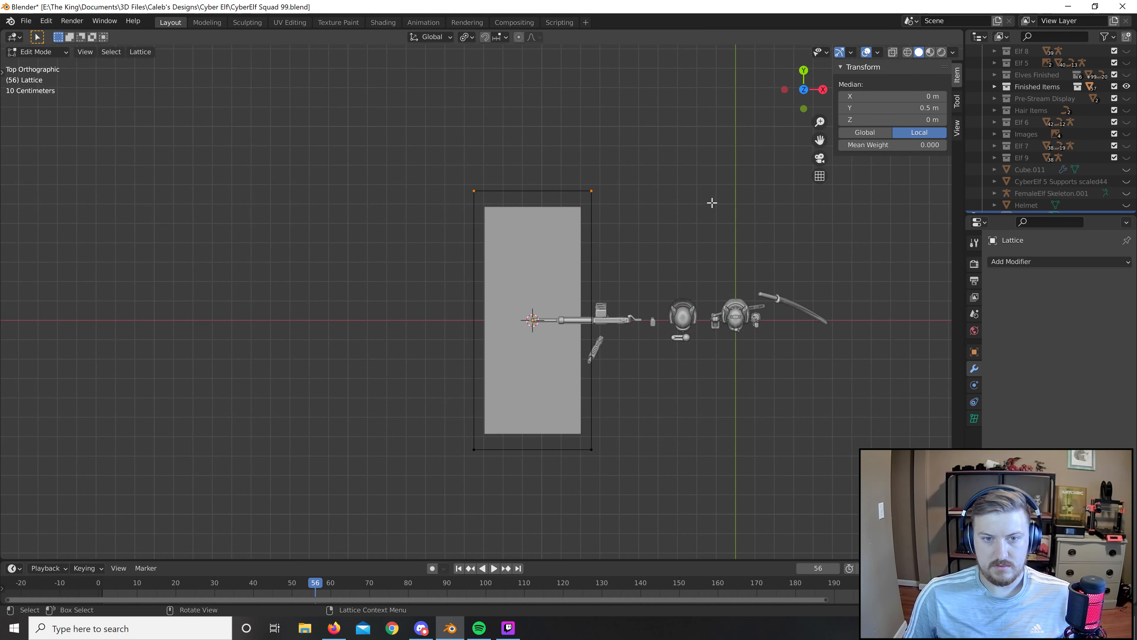
pyautogui.press('g')
pyautogui.rightClick(748, 230)
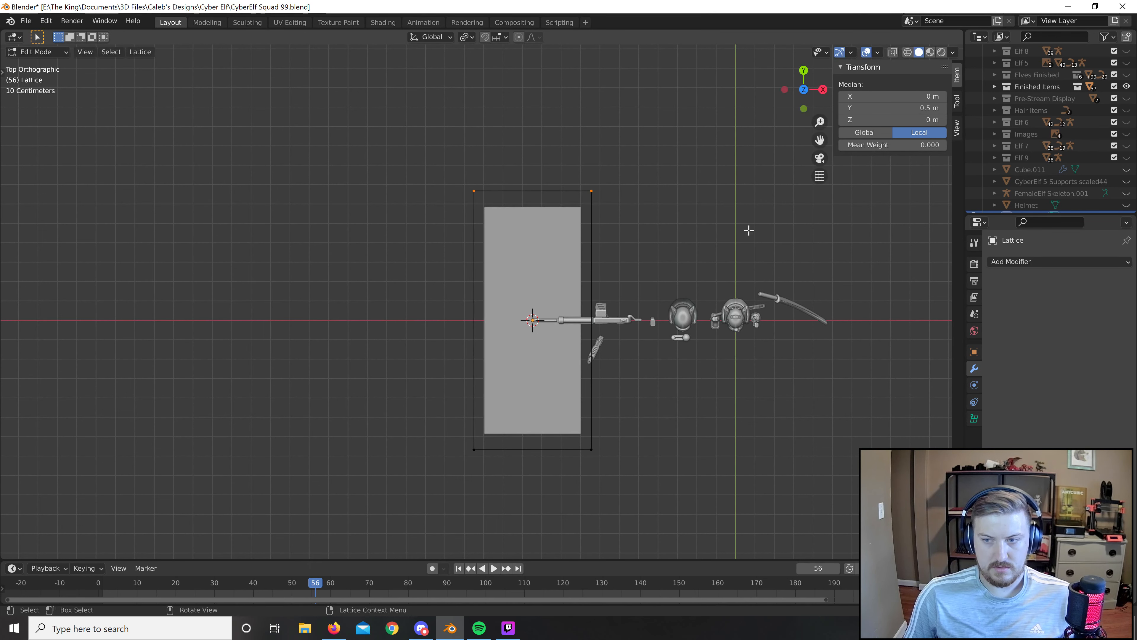
pyautogui.write('r90')
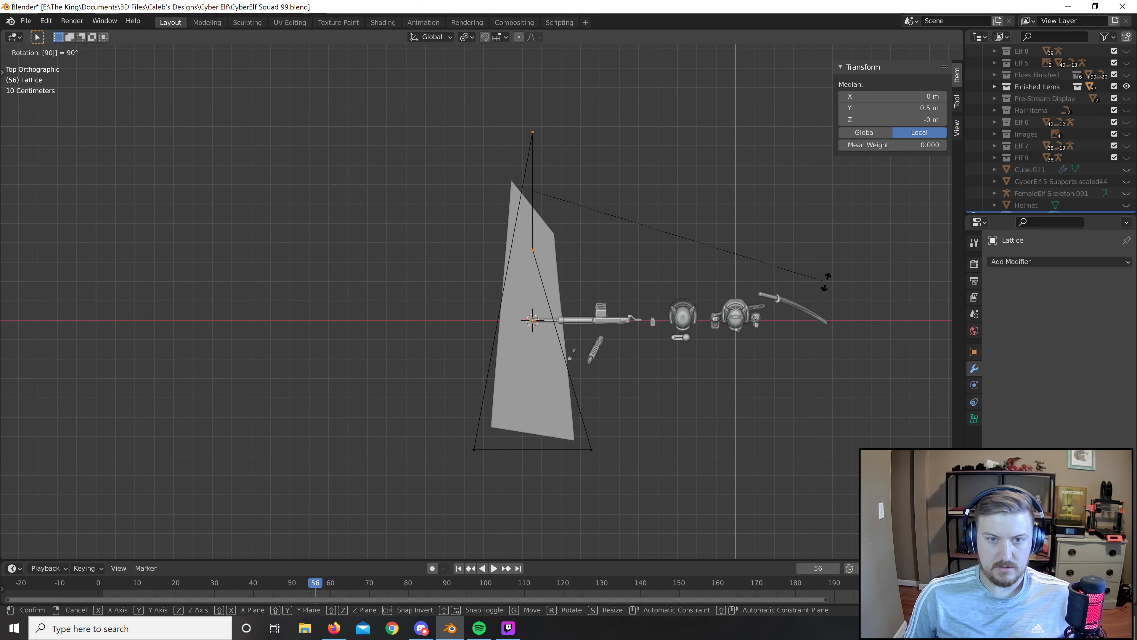
pyautogui.rightClick(825, 283)
pyautogui.press('Tab')
pyautogui.scroll(3, 625, 234)
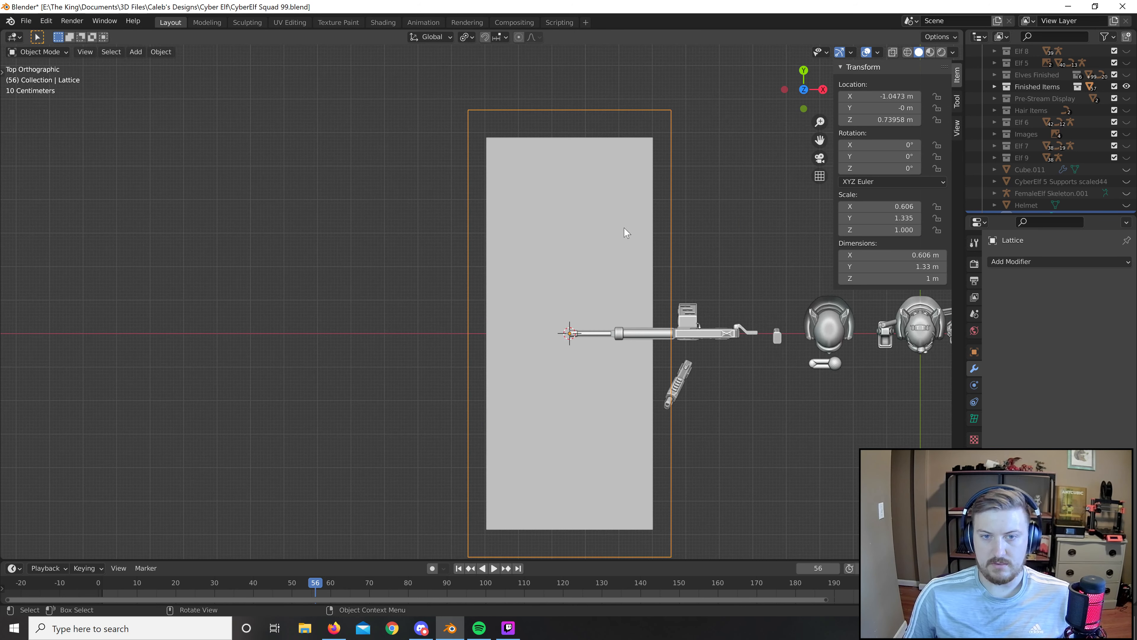
# Set the strength of the plane's Lattice modifier to 0.5.
pyautogui.keyDown('shift'); pyautogui.click(618, 236); pyautogui.keyUp('shift')
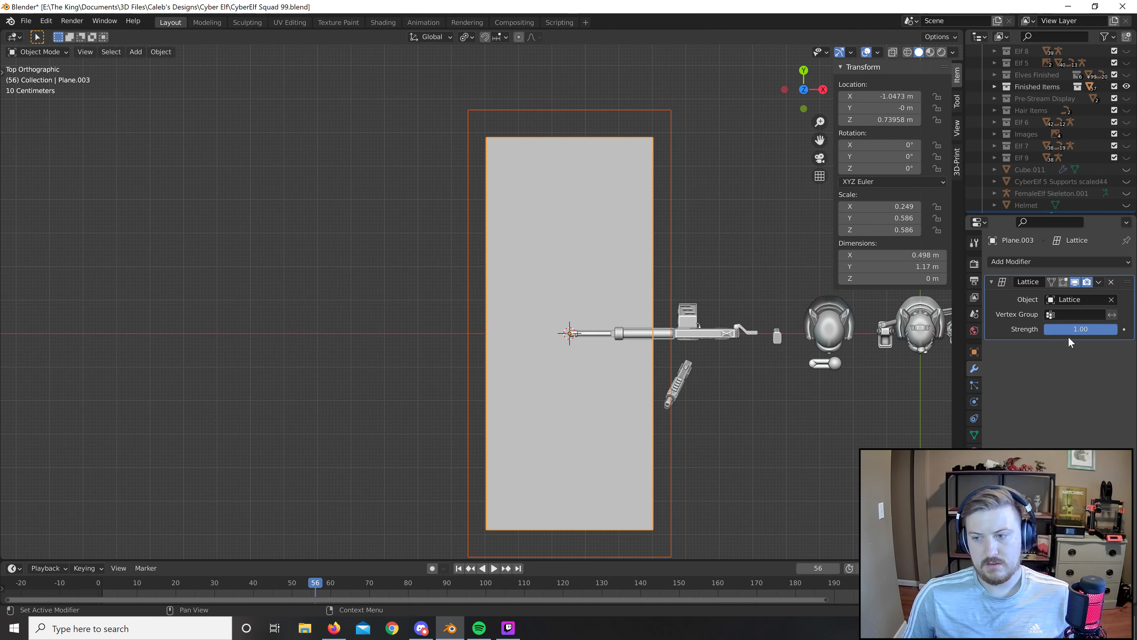
pyautogui.click(1081, 329)
pyautogui.write('0.5')
pyautogui.press('Return')
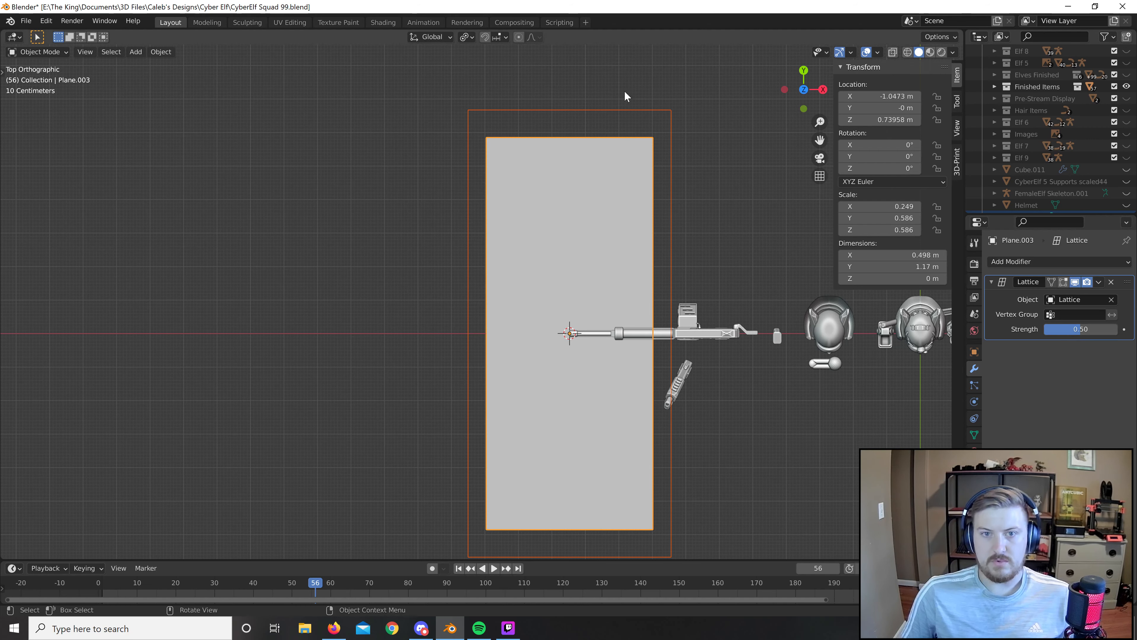
# Try rotating the lattice's end points again in Edit Mode with the modifier at half strength.
pyautogui.click(584, 110)
pyautogui.press('Tab')
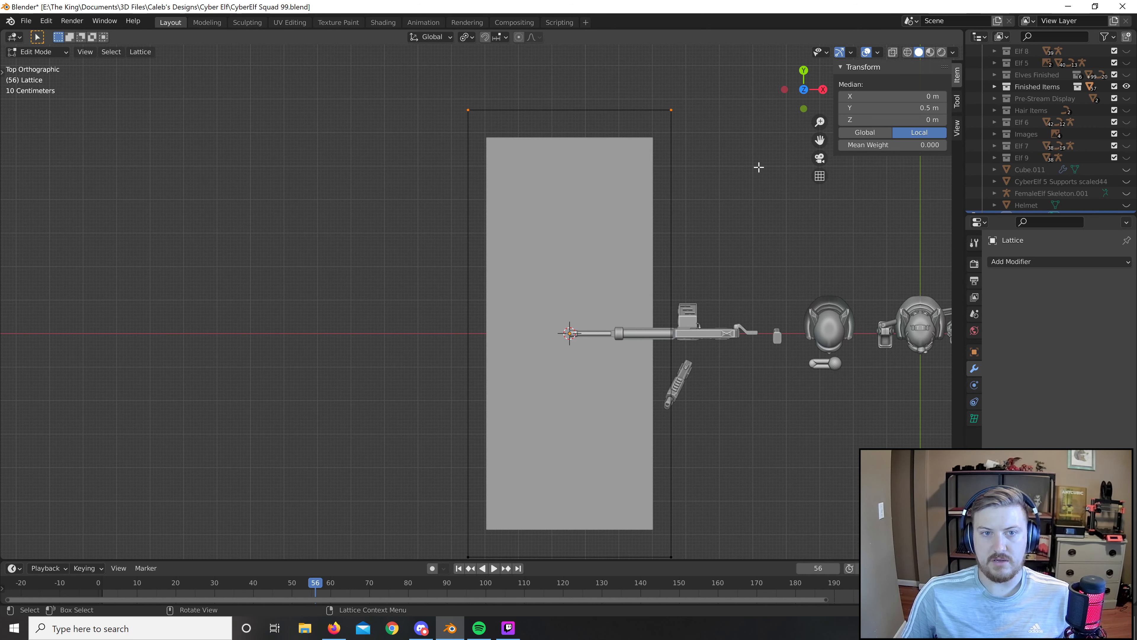
pyautogui.press('r')
pyautogui.press('Escape')
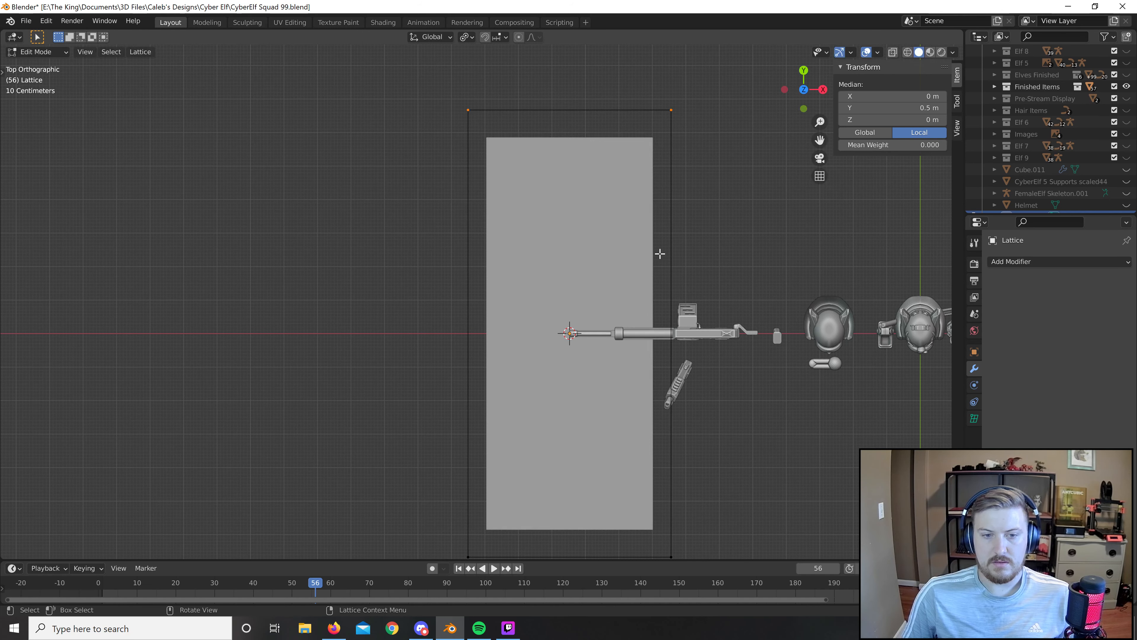
pyautogui.press('Tab')
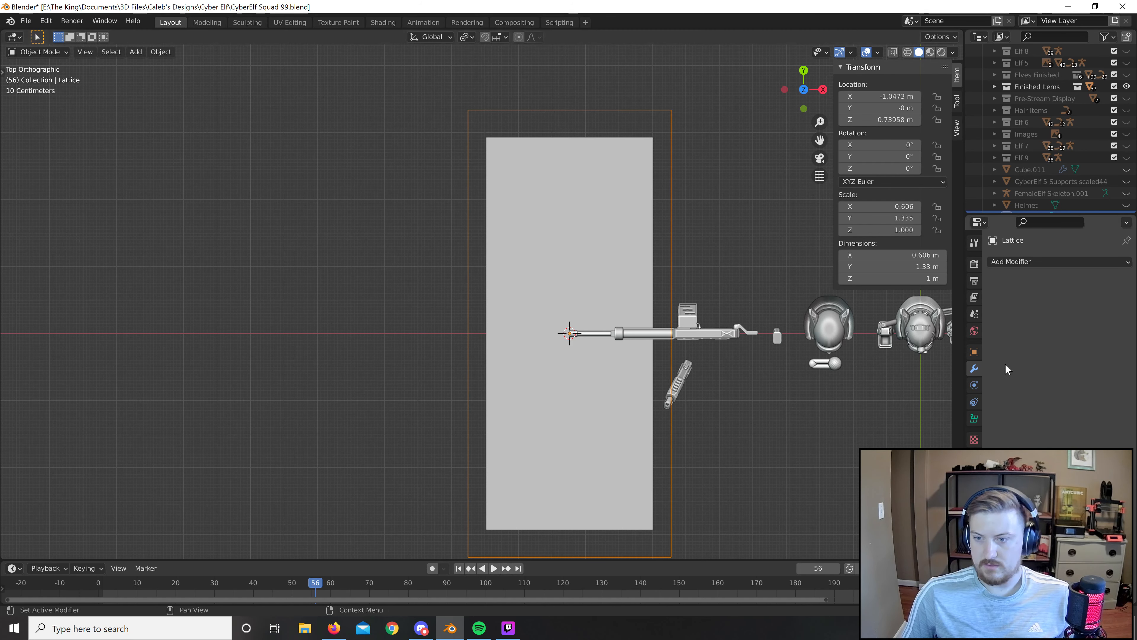
# Set the lattice's resolution to 3 along V and 2 along W.
pyautogui.click(974, 418)
pyautogui.click(1117, 321)
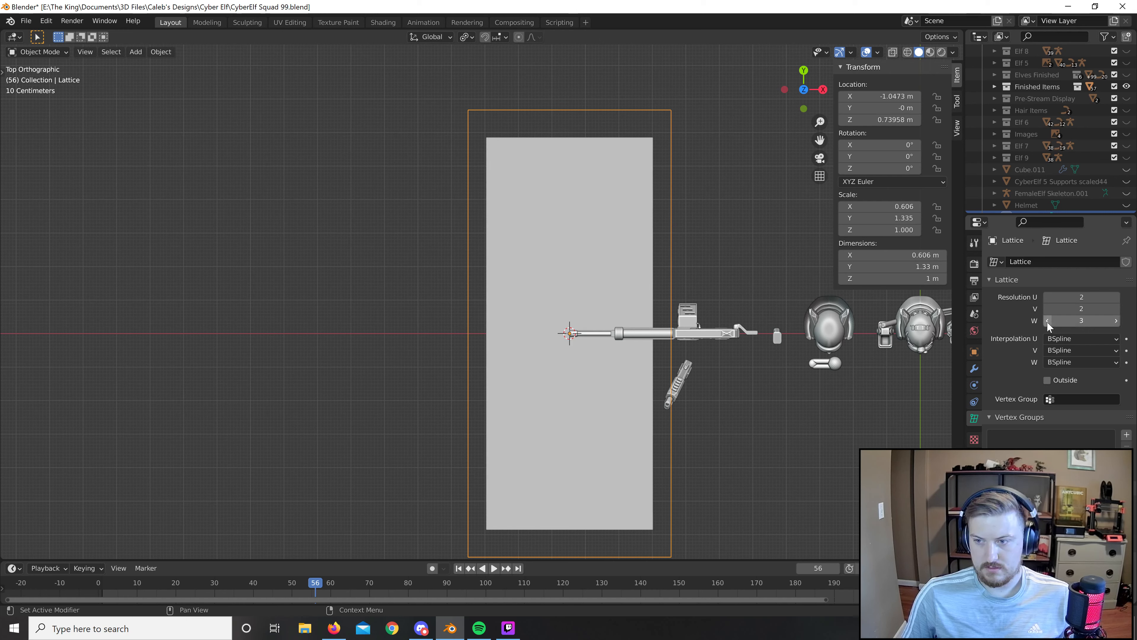
pyautogui.click(1115, 309)
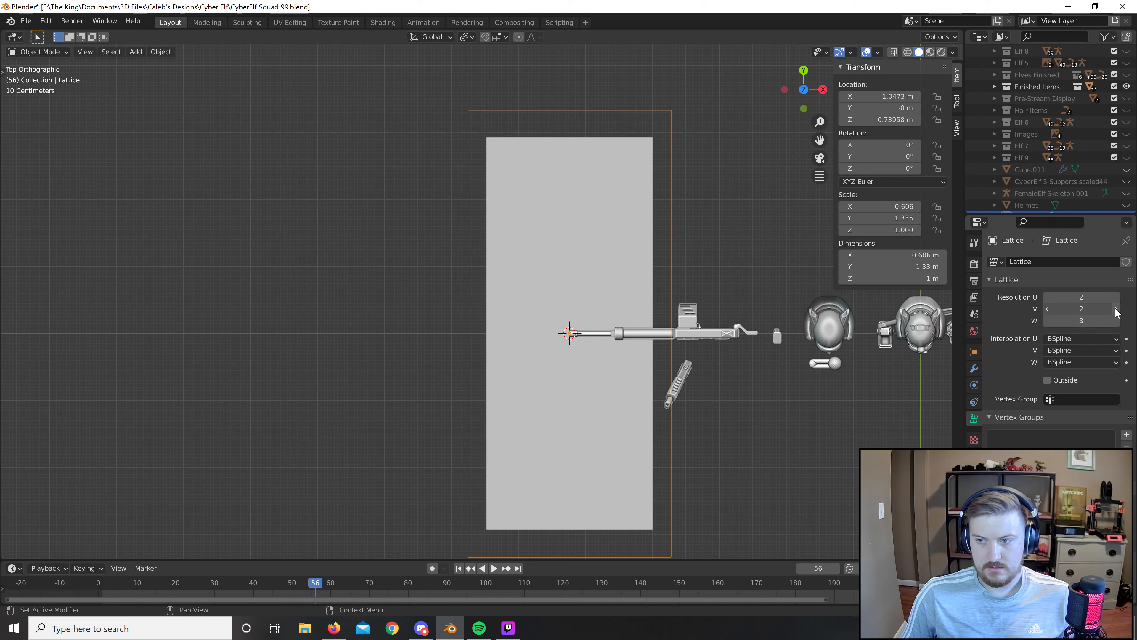
pyautogui.click(1049, 320)
# Try rotating the +Y end points of the lattice with its added middle row in place.
pyautogui.press('Tab')
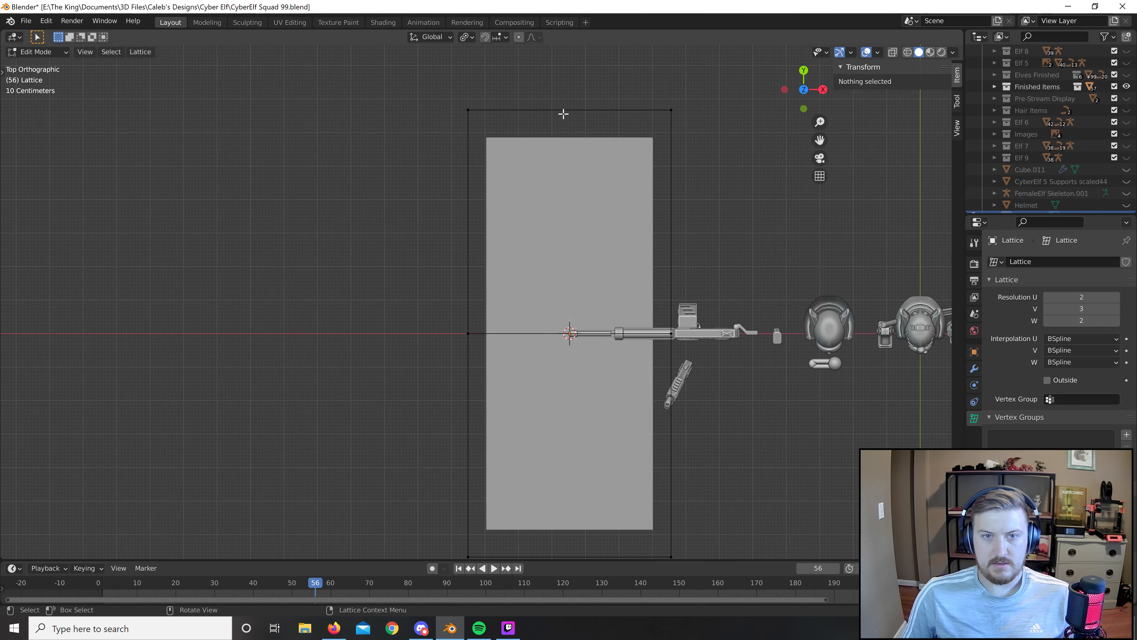
pyautogui.moveTo(444, 88); pyautogui.dragTo(753, 129)
pyautogui.press('r')
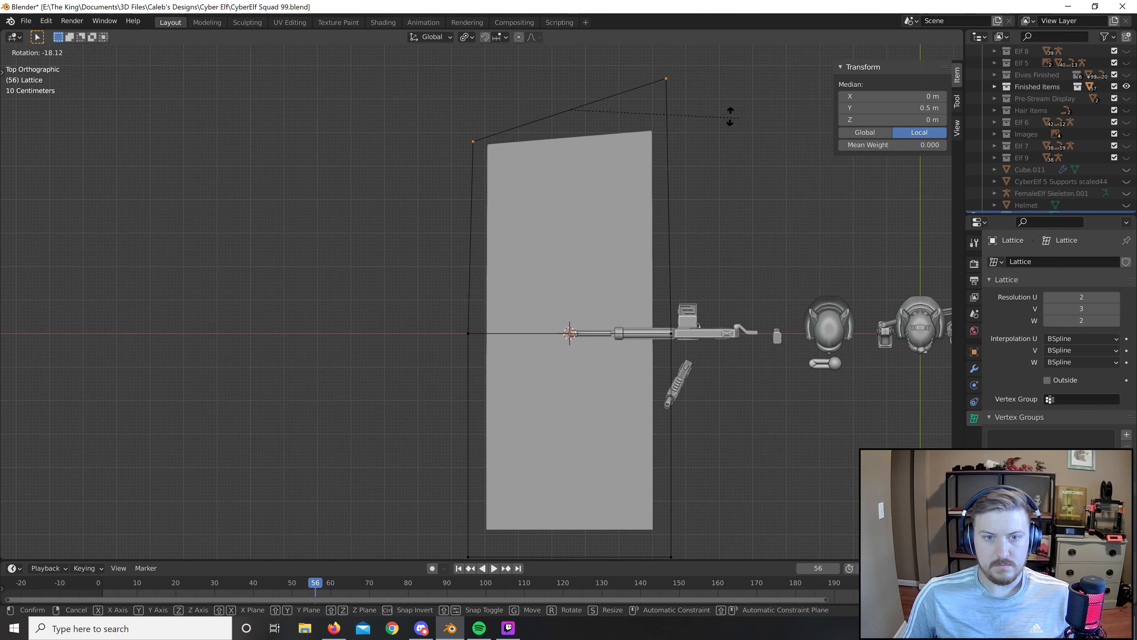
pyautogui.rightClick(639, 102)
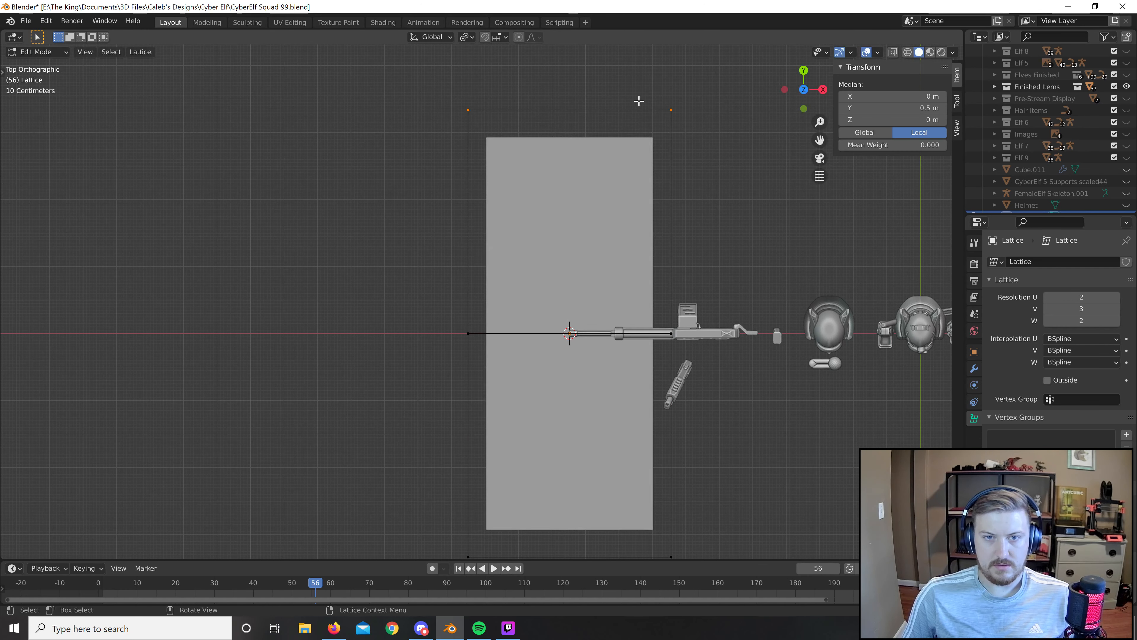
# Return to Object Mode and delete the lattice object around the plane.
pyautogui.press('Tab')
pyautogui.scroll(-5, 575, 251)
pyautogui.press('Delete')
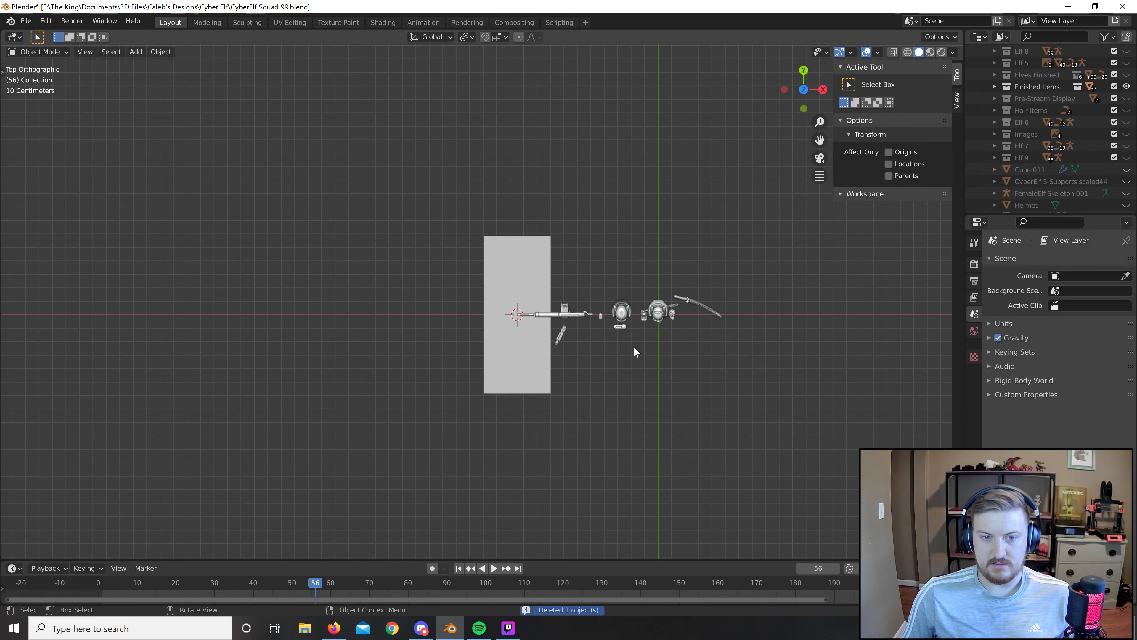
# Replace the plane's Lattice modifier with a Simple Deform modifier.
pyautogui.scroll(4, 633, 351)
pyautogui.click(599, 236)
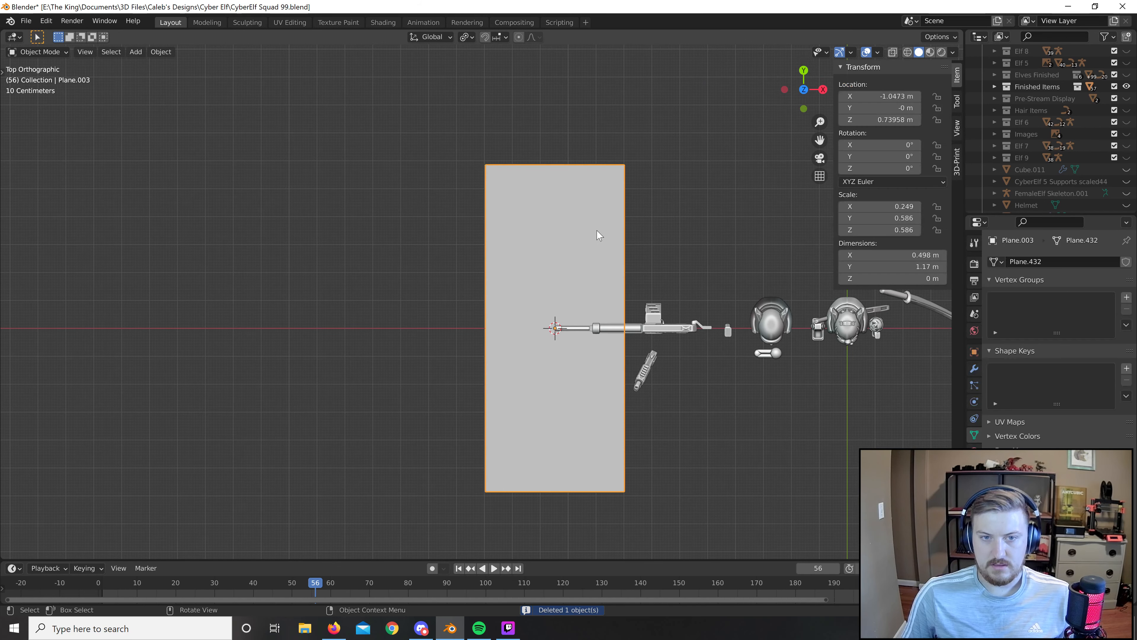
pyautogui.click(981, 367)
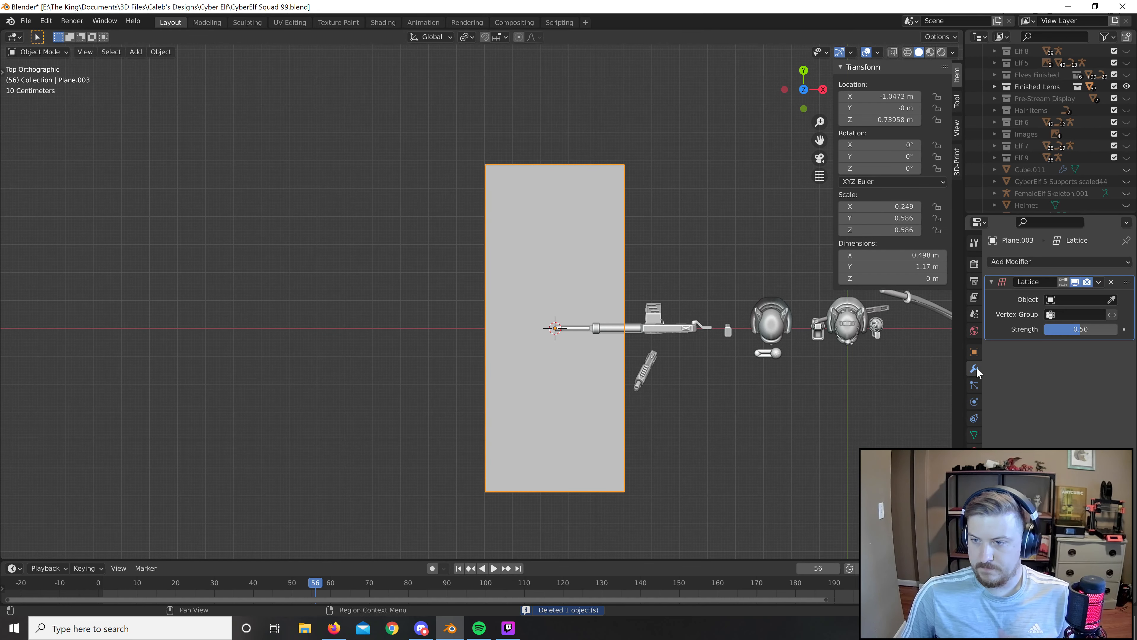
pyautogui.click(1087, 264)
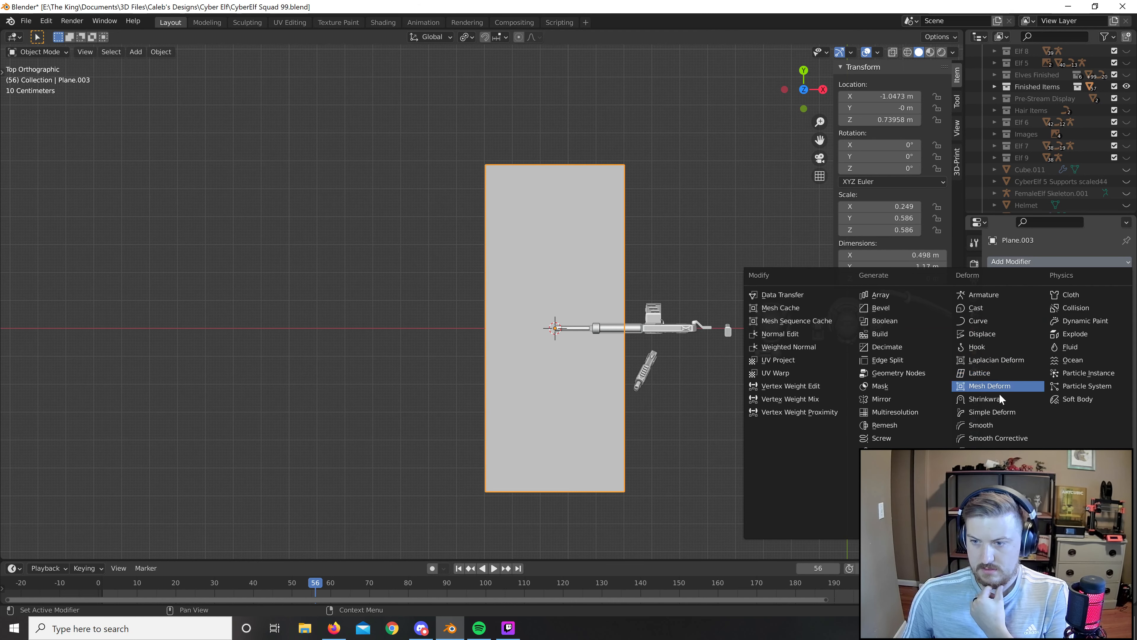
pyautogui.click(992, 411)
pyautogui.moveTo(645, 439); pyautogui.dragTo(647, 342, button='middle')
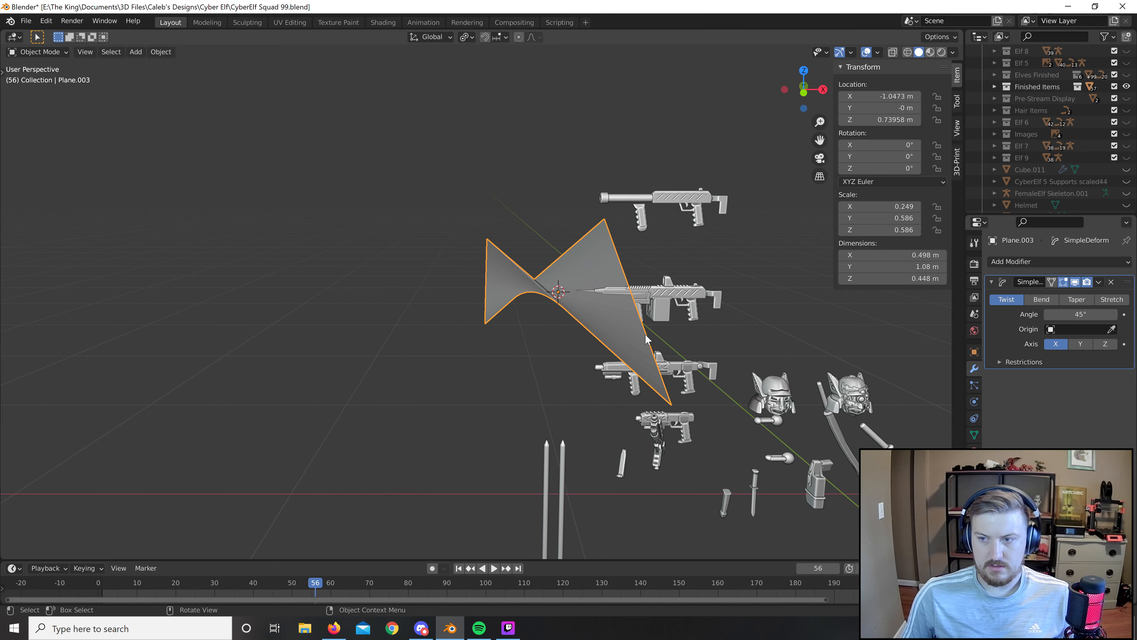
# Switch the Simple Deform modifier to Bend and try it about the Y and Z axes.
pyautogui.click(1041, 299)
pyautogui.moveTo(636, 406); pyautogui.dragTo(633, 384, button='middle')
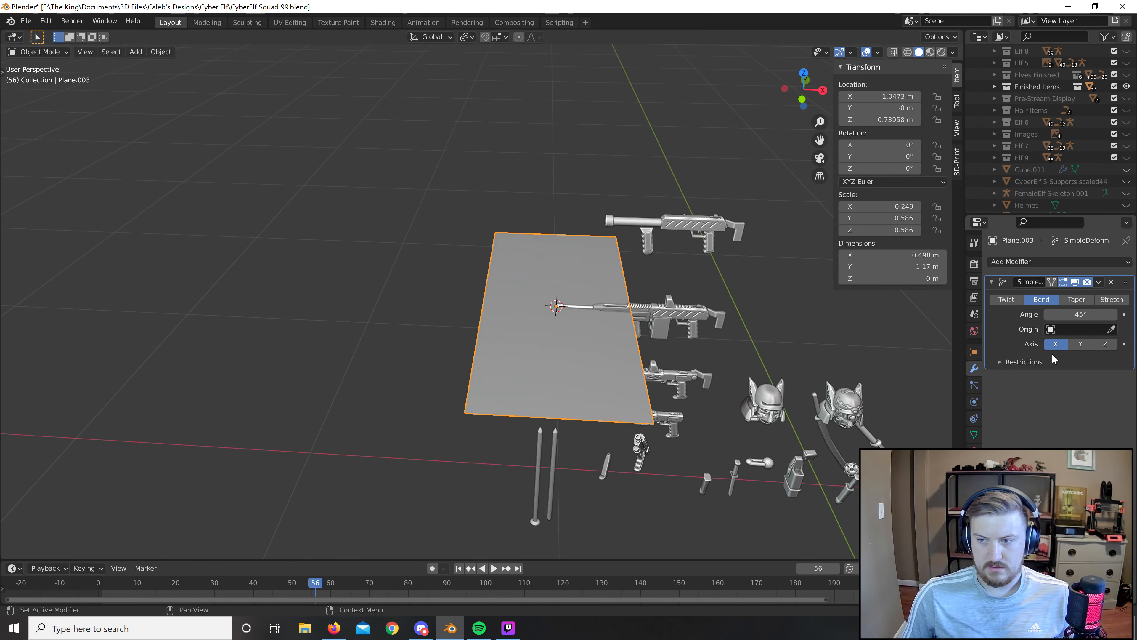
pyautogui.click(1079, 344)
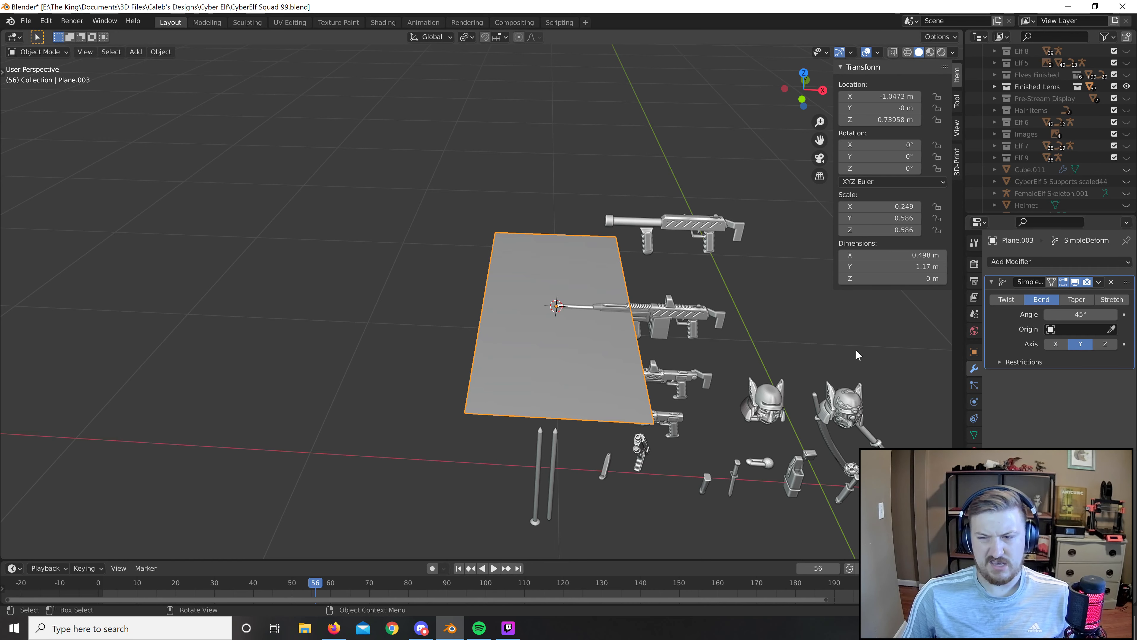
pyautogui.moveTo(573, 407); pyautogui.dragTo(584, 384, button='middle')
pyautogui.click(1105, 343)
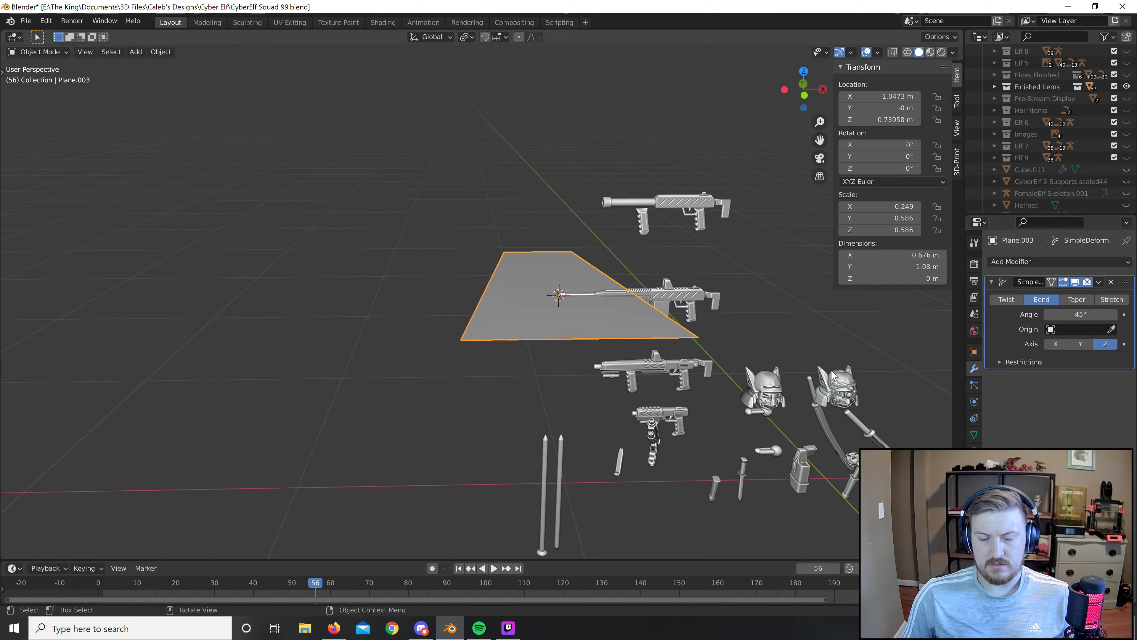
pyautogui.moveTo(788, 394); pyautogui.dragTo(822, 401, button='middle')
pyautogui.press('KP_7')
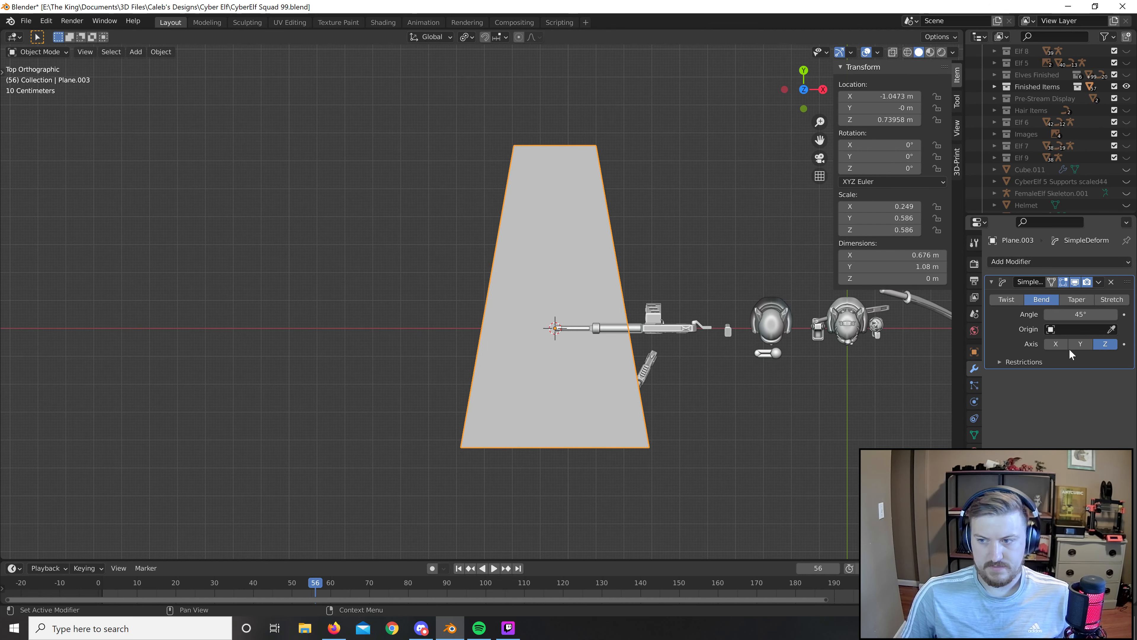
# Set the Bend axis to Y and nudge the angle up and back to 45°.
pyautogui.click(1081, 344)
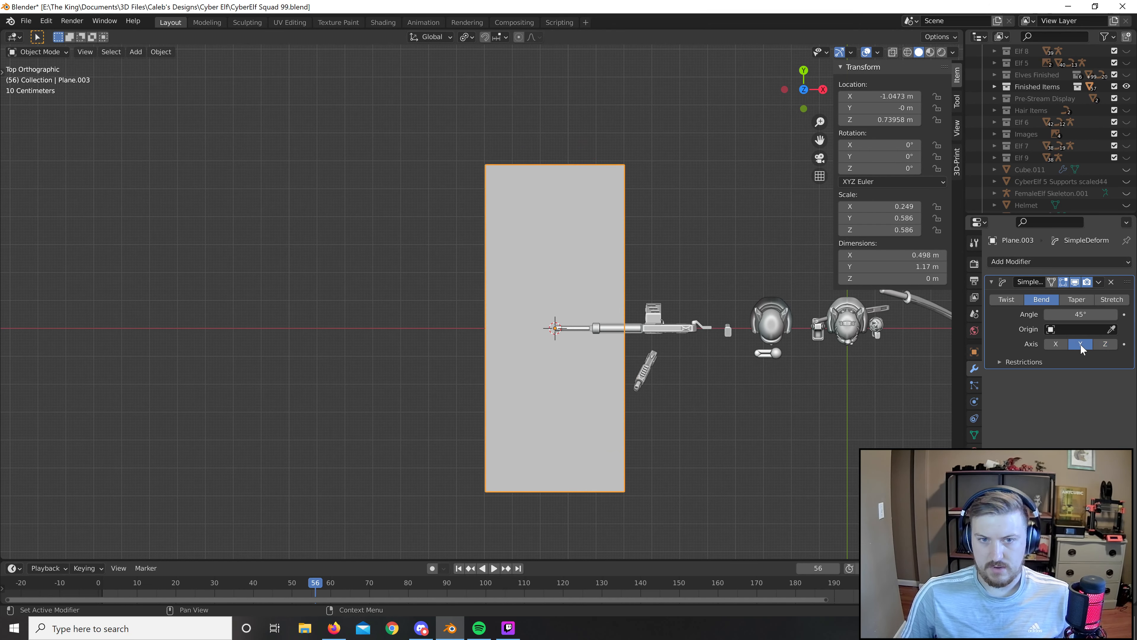
pyautogui.click(1114, 315)
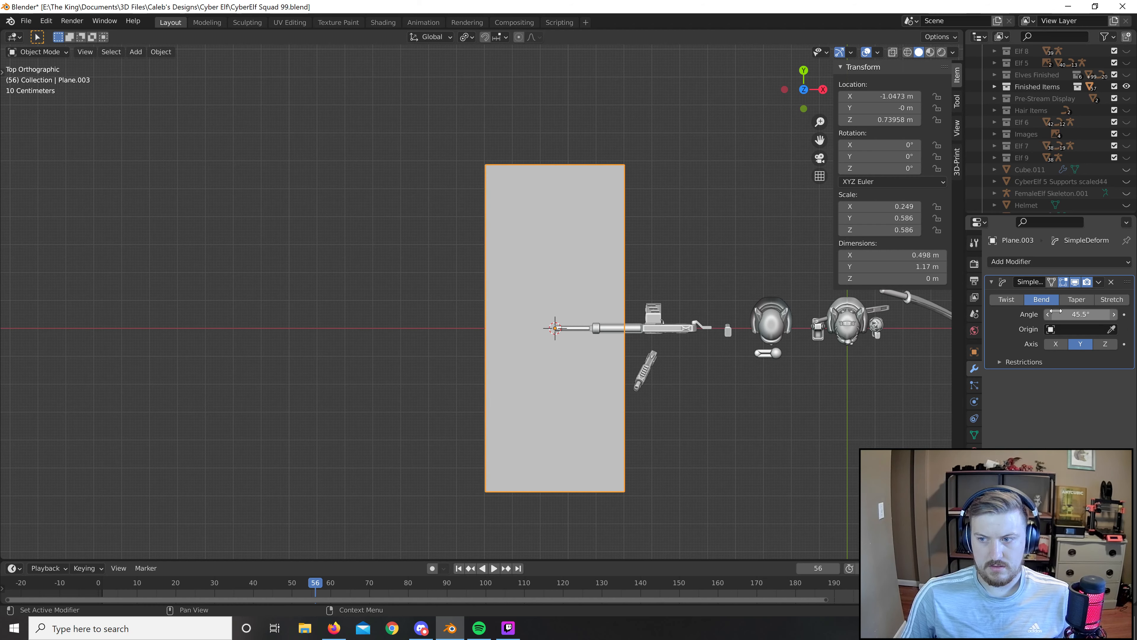
pyautogui.click(1048, 316)
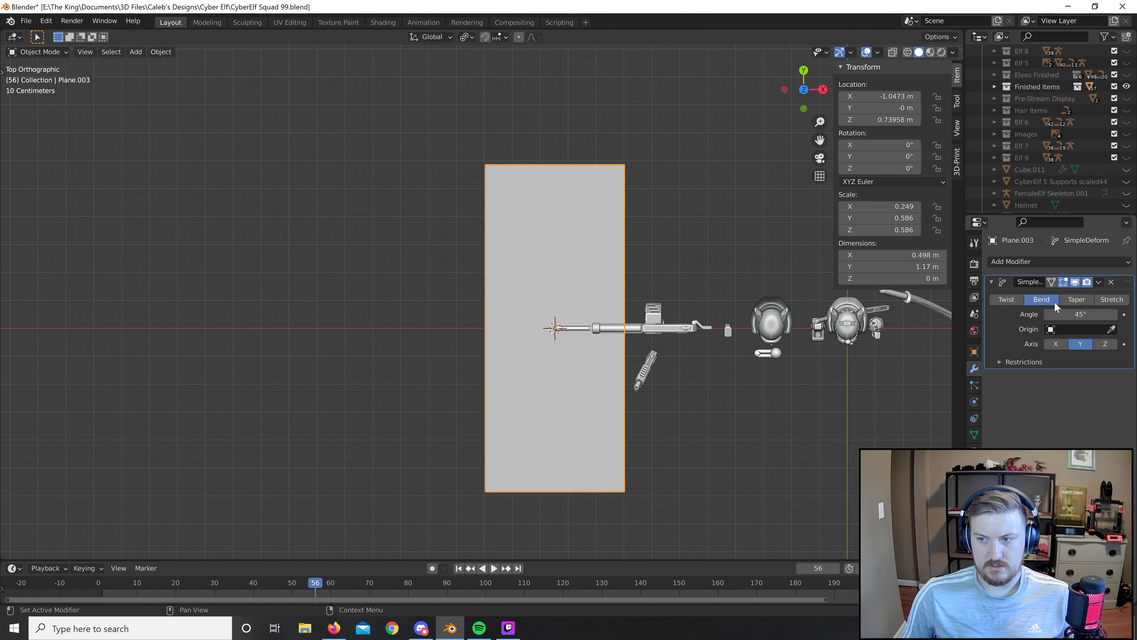
# Try the Simple Deform modifier's Twist mode about the X and Z axes and its Bend mode about Z.
pyautogui.click(1006, 299)
pyautogui.moveTo(654, 427); pyautogui.dragTo(806, 323, button='middle')
pyautogui.click(1055, 344)
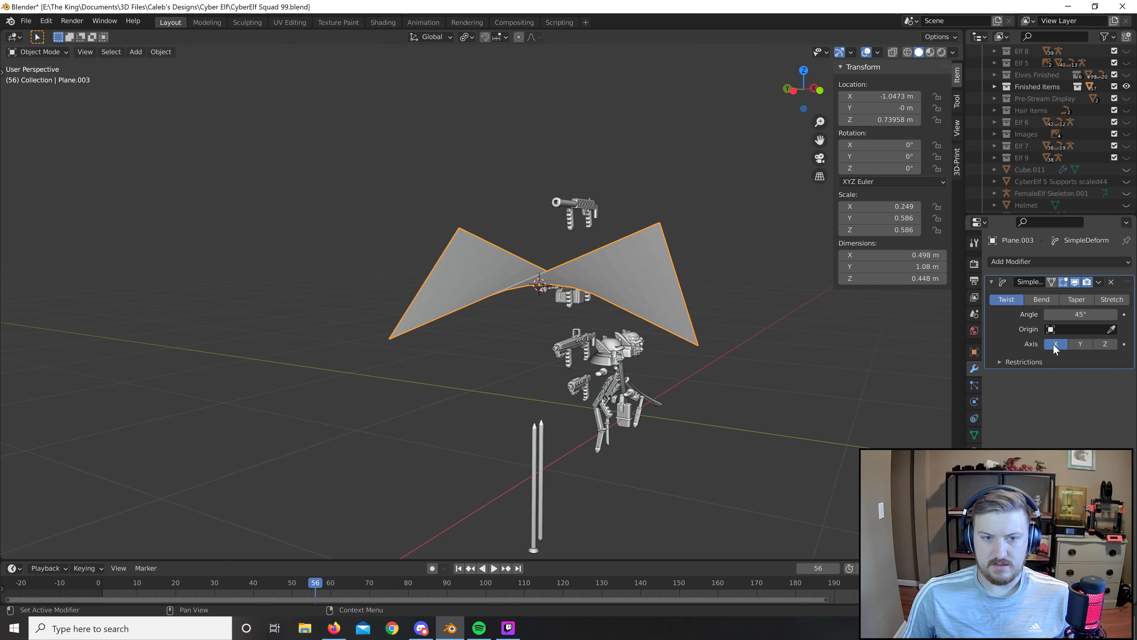
pyautogui.click(1105, 343)
pyautogui.moveTo(806, 386); pyautogui.dragTo(793, 437, button='middle')
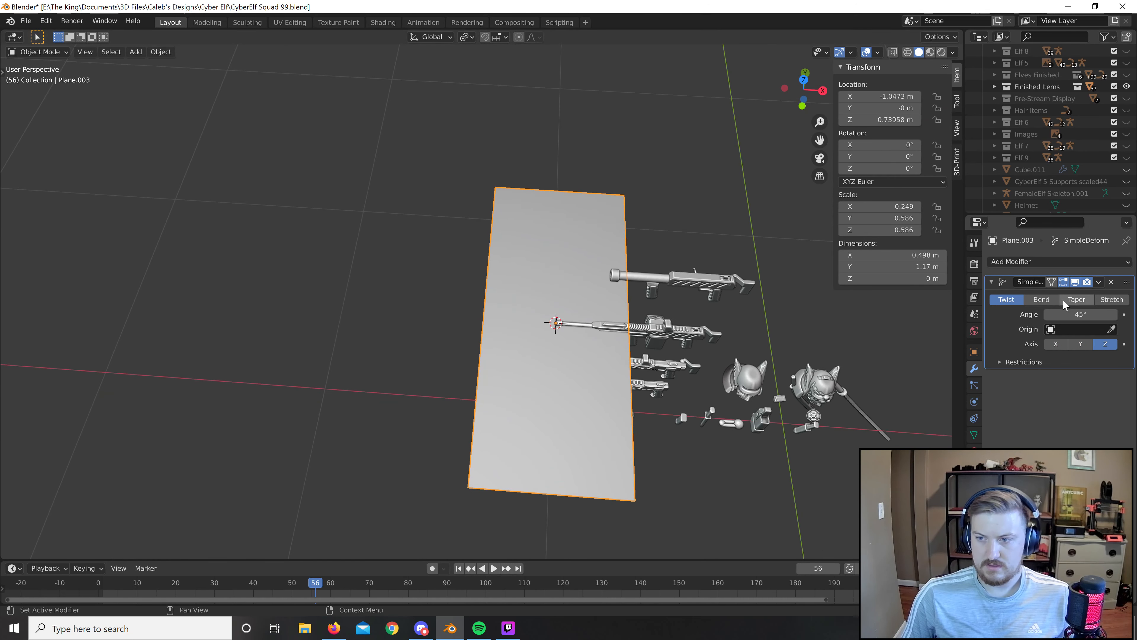
pyautogui.click(1050, 300)
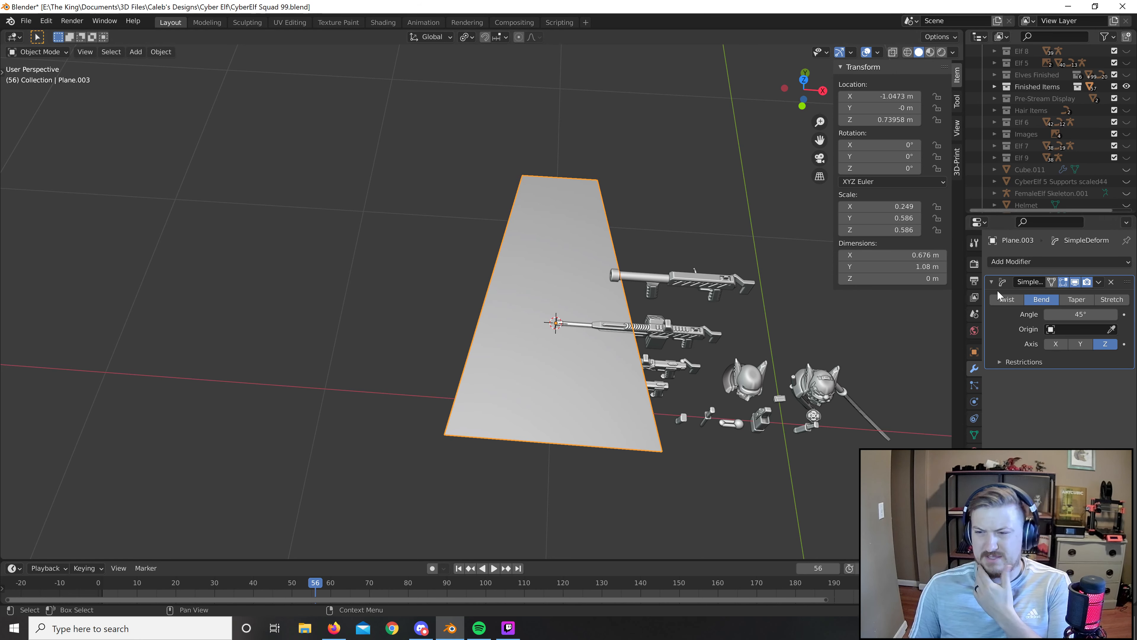
# Switch the Simple Deform modifier to Taper and compare its effect along the X, Y and Z axes.
pyautogui.click(1083, 304)
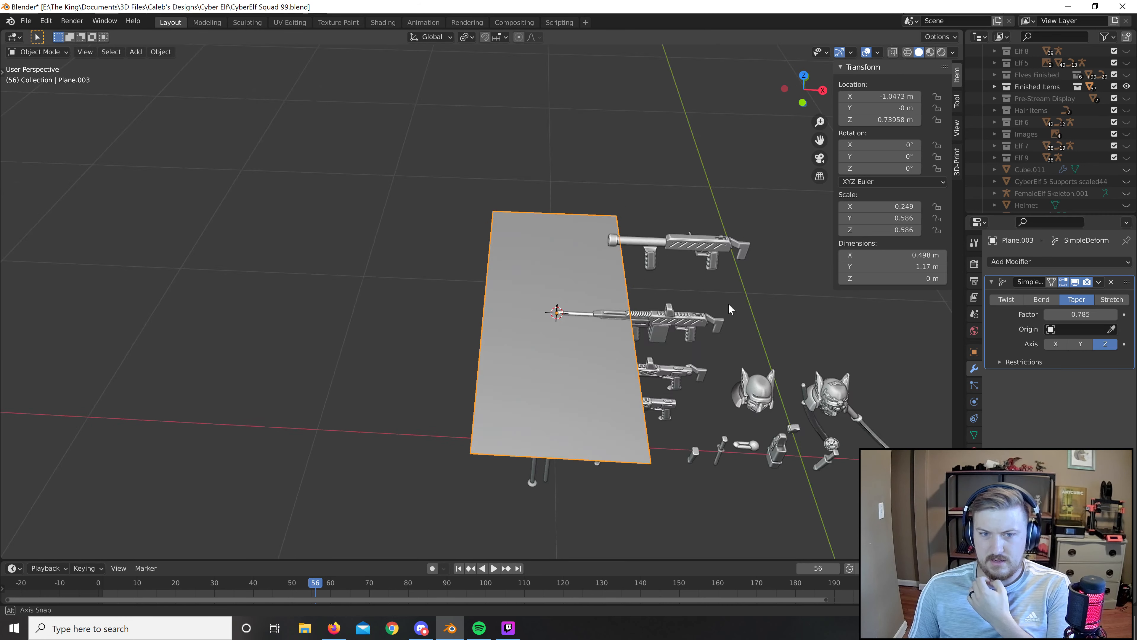
pyautogui.moveTo(728, 303); pyautogui.dragTo(741, 251, button='middle')
pyautogui.click(1055, 347)
pyautogui.moveTo(780, 368); pyautogui.dragTo(804, 394, button='middle')
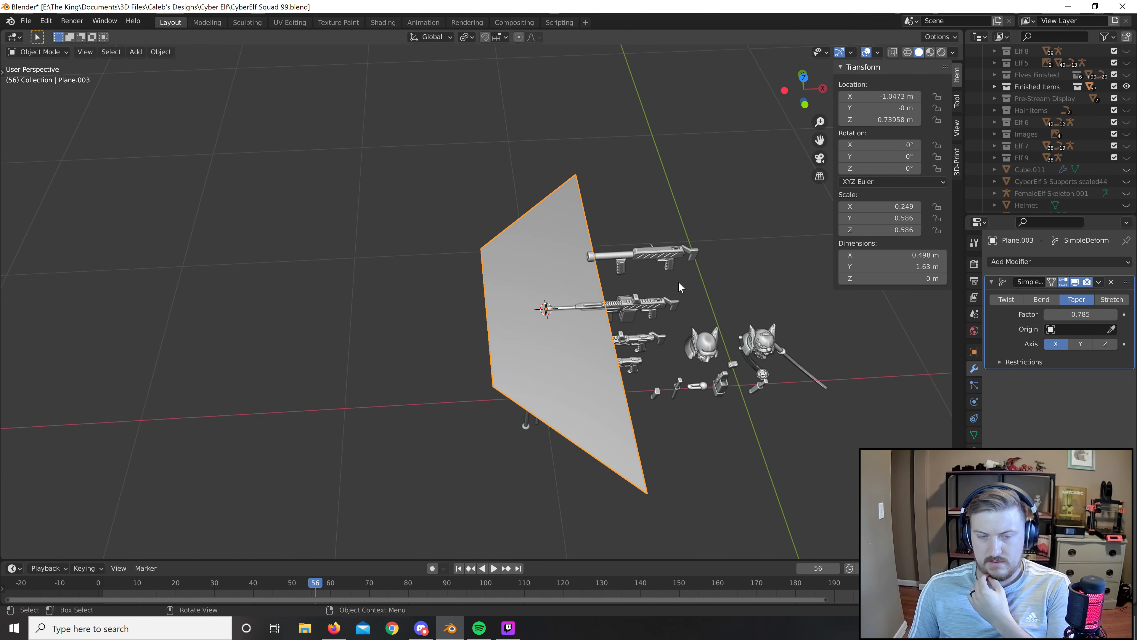
pyautogui.moveTo(678, 286); pyautogui.dragTo(681, 372, button='middle')
pyautogui.click(1080, 344)
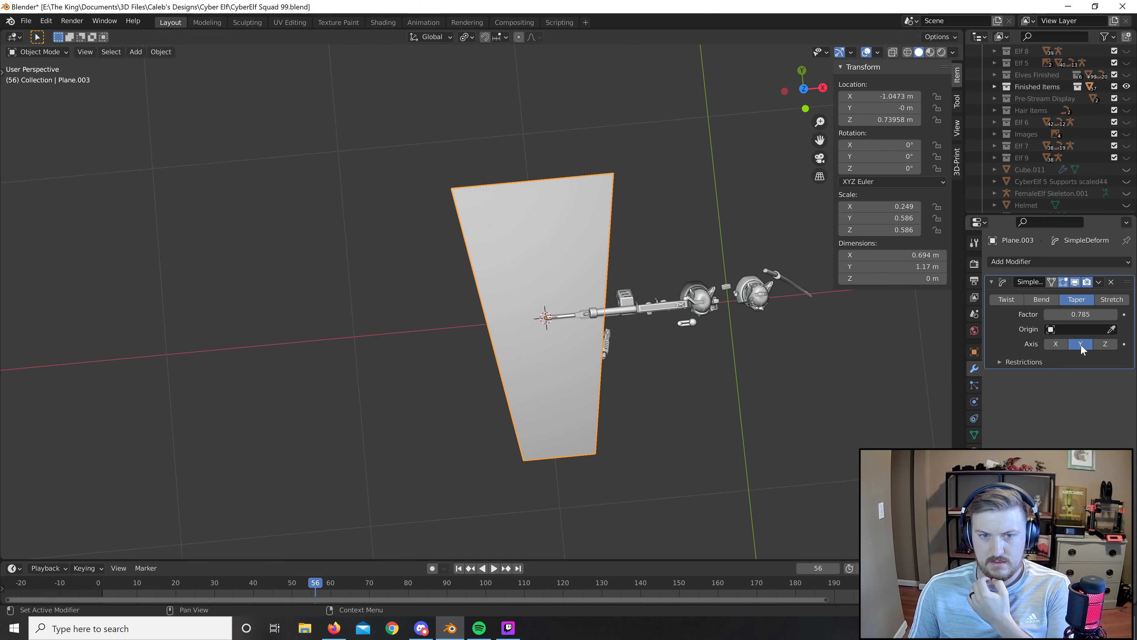
pyautogui.click(1102, 345)
pyautogui.click(1082, 345)
pyautogui.click(1055, 347)
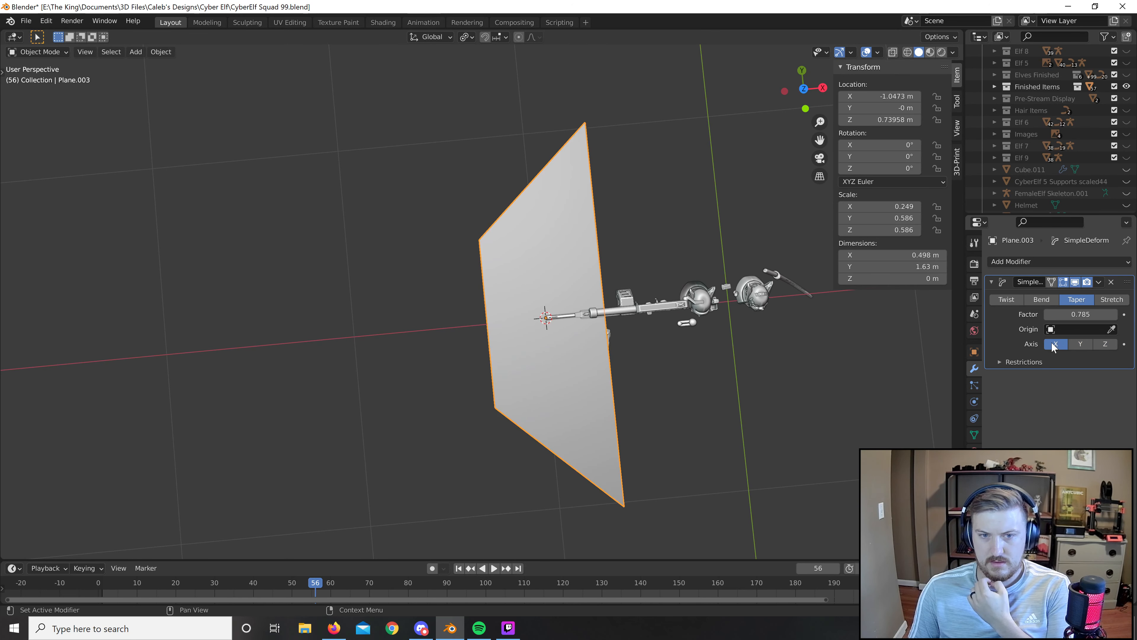
# Switch the Simple Deform modifier to Stretch and try the Y and Z axes, ending on Z.
pyautogui.click(1106, 300)
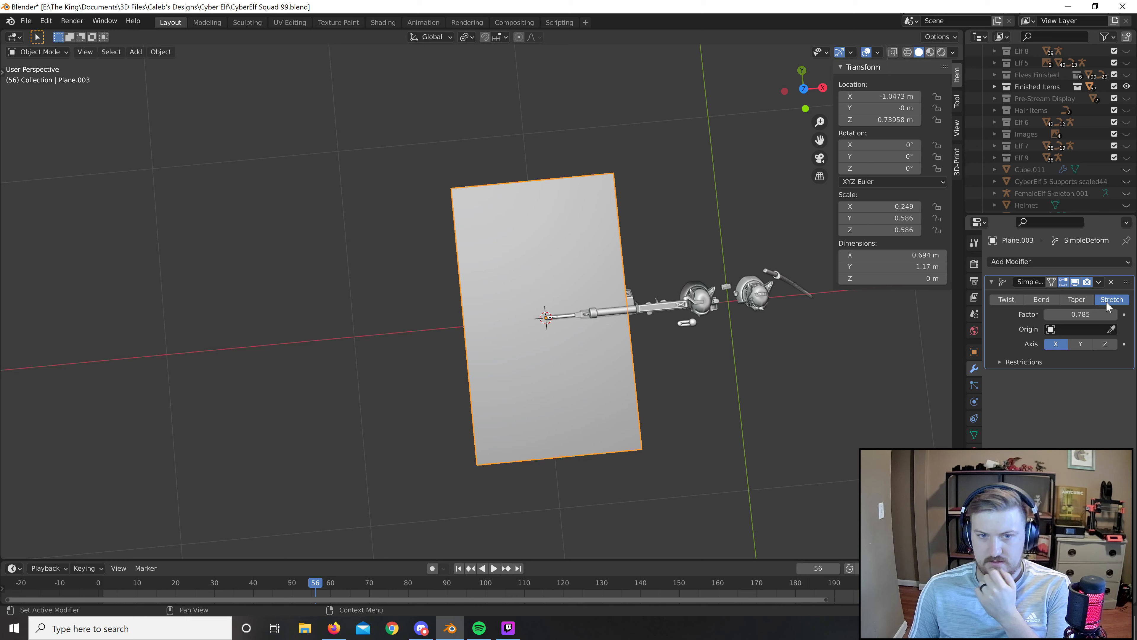
pyautogui.click(1082, 343)
pyautogui.click(1103, 344)
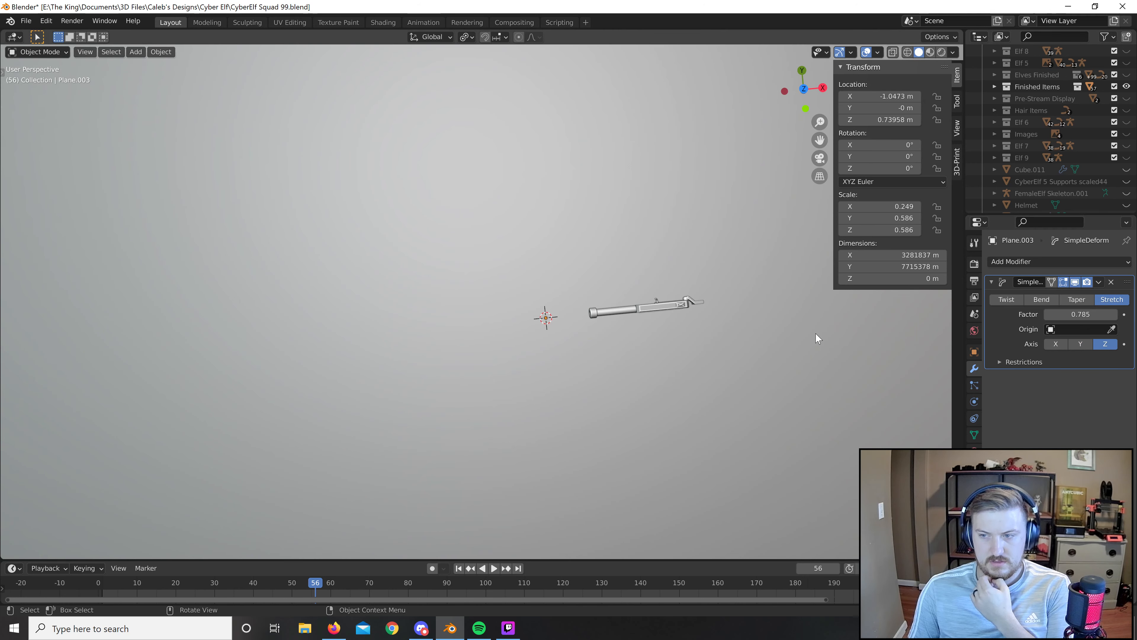
# Set the Simple Deform axis to X and switch the modifier from Stretch to Bend.
pyautogui.click(1056, 343)
pyautogui.scroll(5, 804, 374)
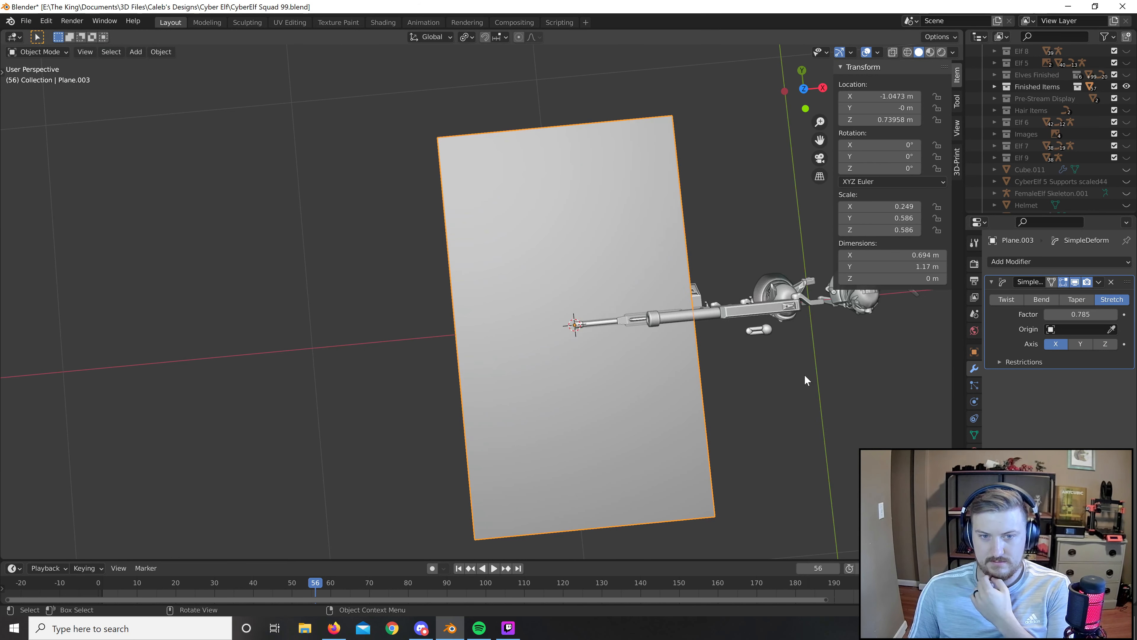
pyautogui.click(1040, 299)
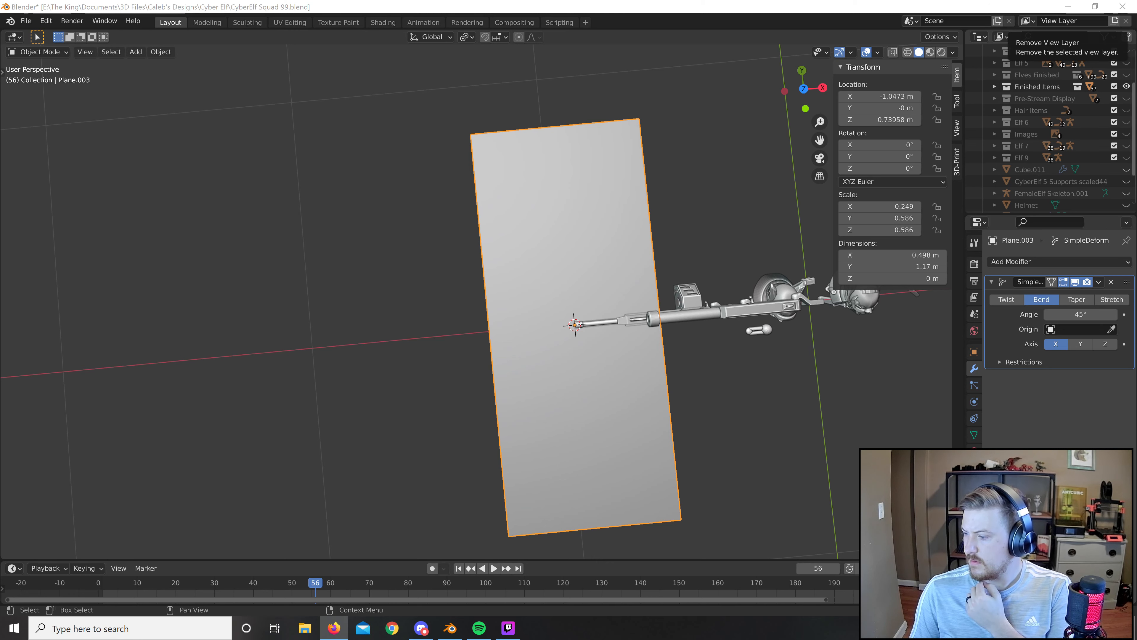
pyautogui.hotkey('alt', 'Tab')
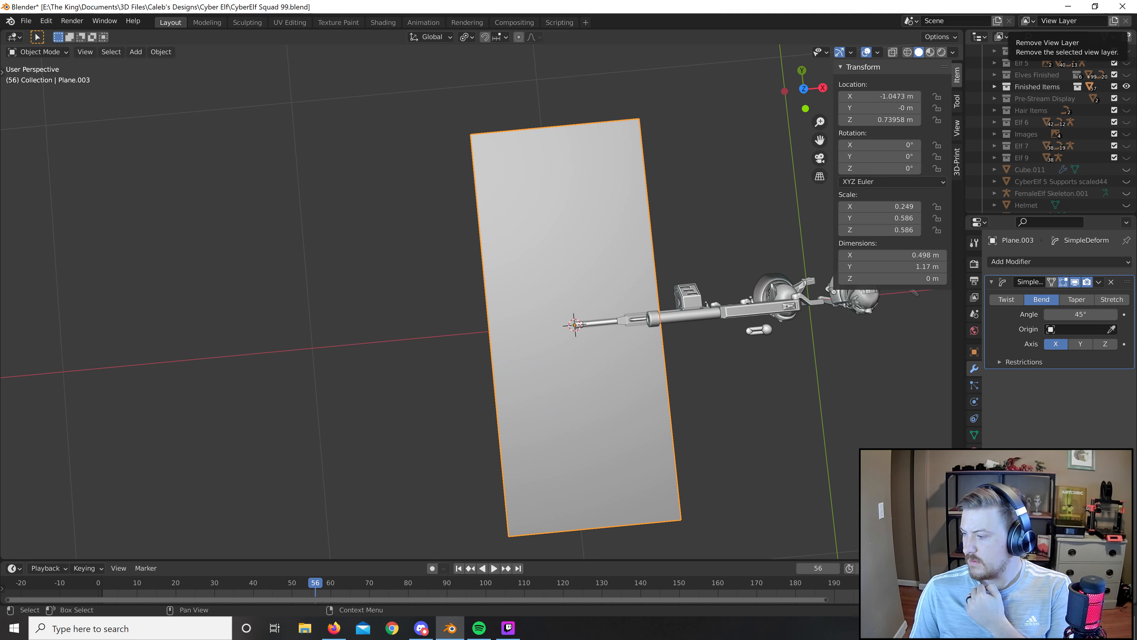
pyautogui.hotkey('alt', 'Tab')
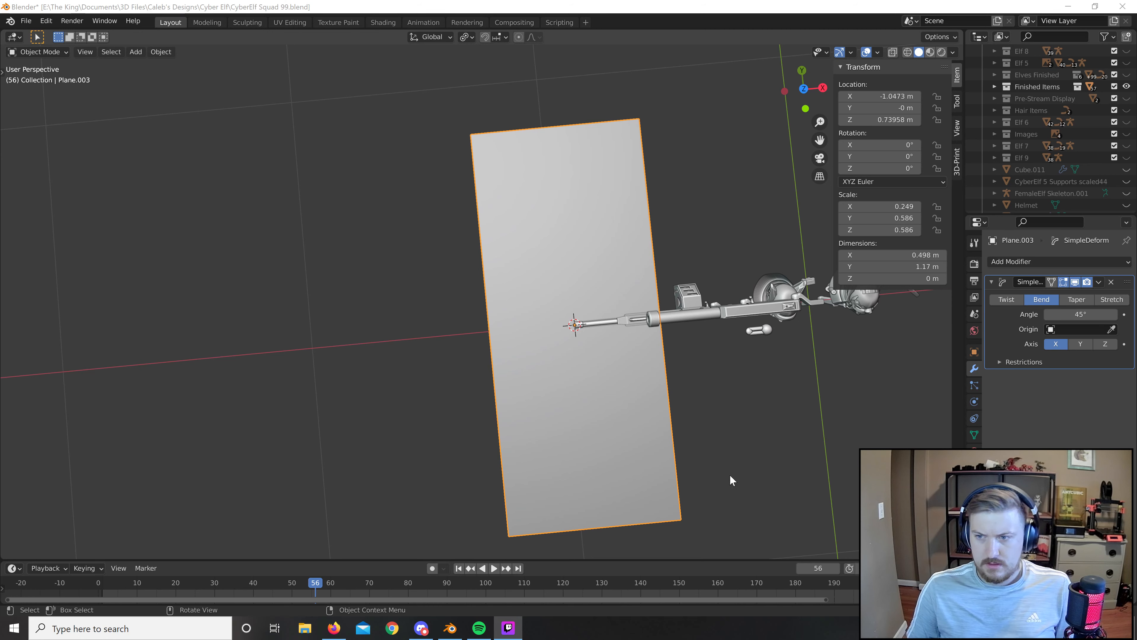
# Remove the Simple Deform modifier from the plane and apply all of the plane's transforms.
pyautogui.press('KP_7')
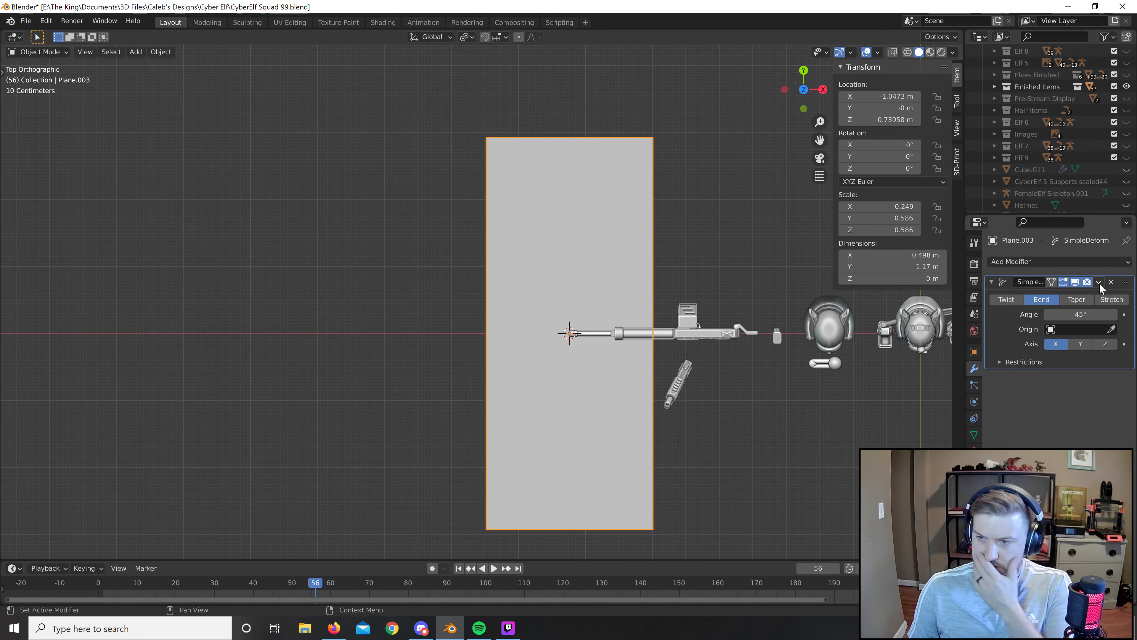
pyautogui.click(1111, 281)
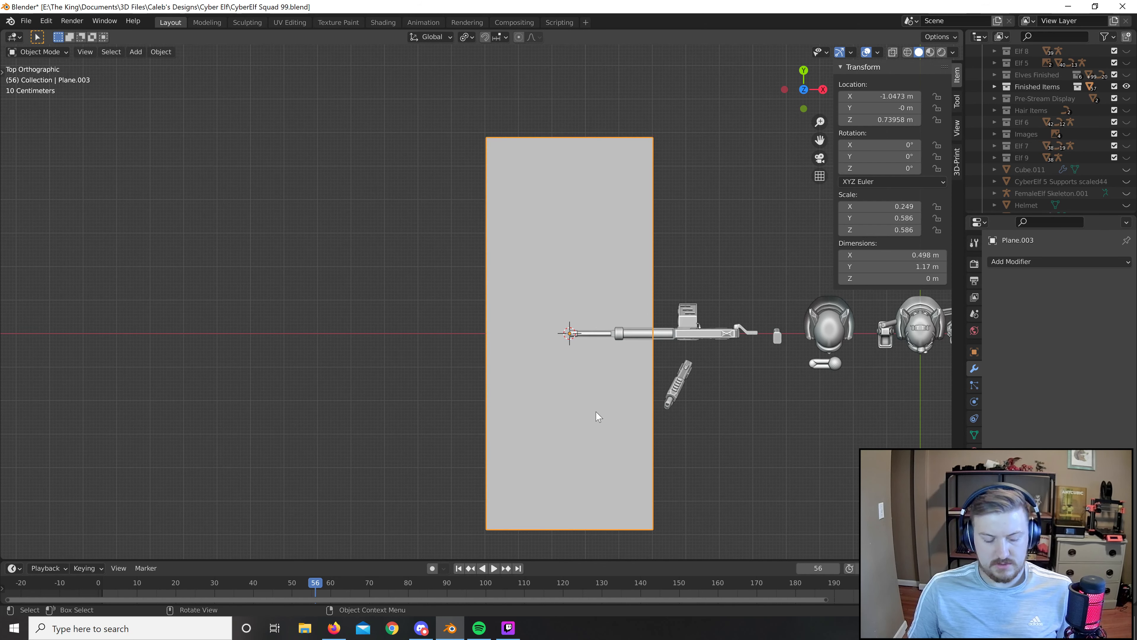
pyautogui.hotkey('ctrl', 'a')
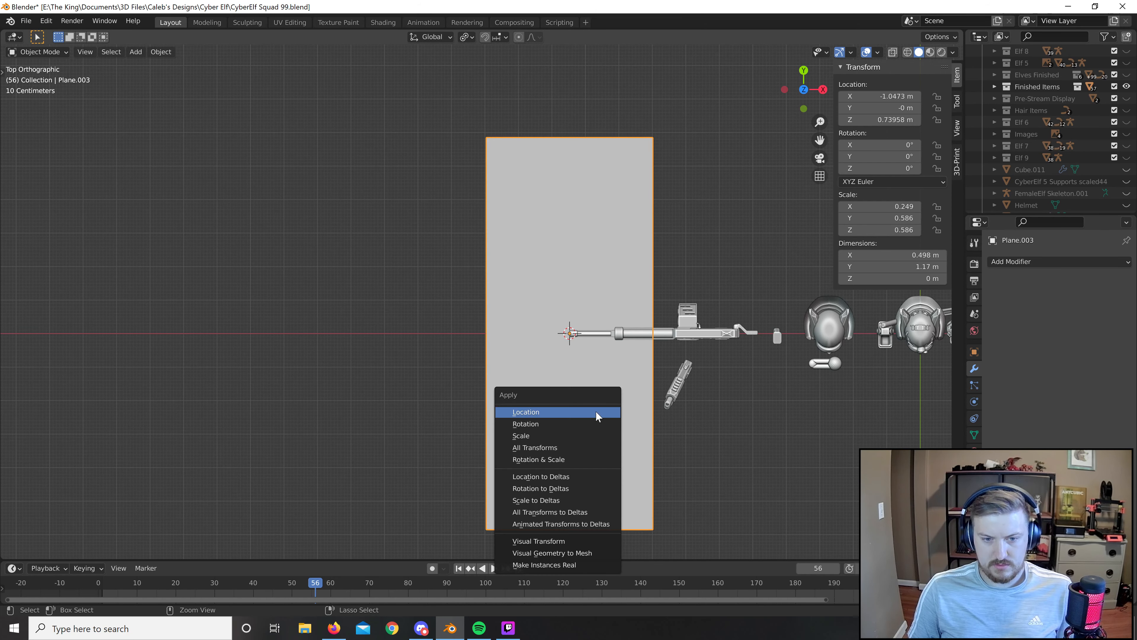
pyautogui.click(578, 447)
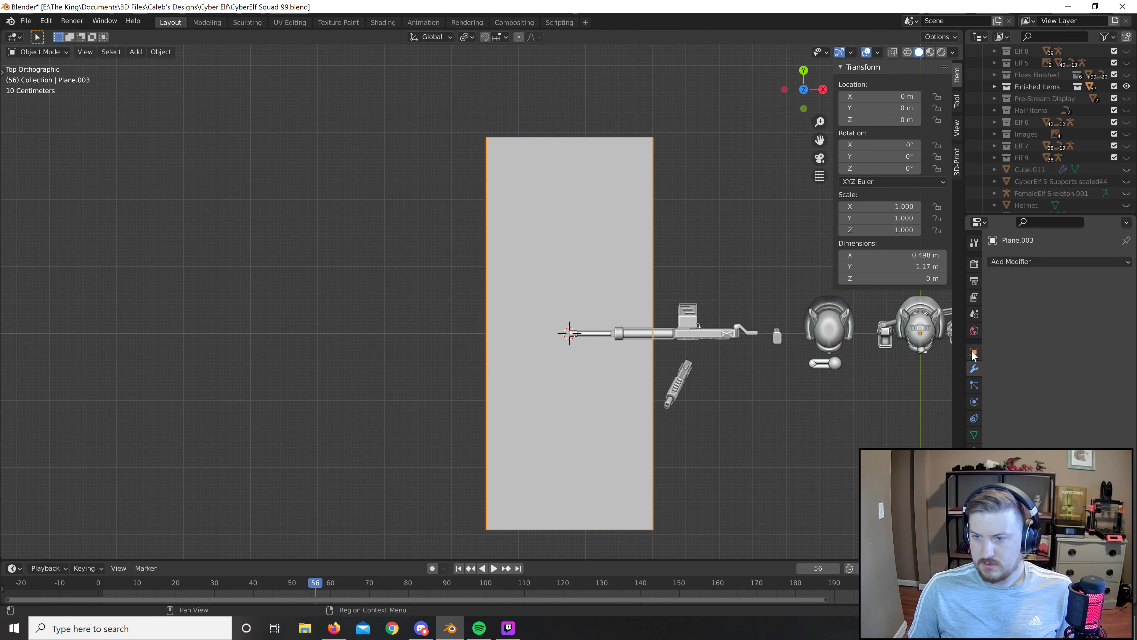
# Try a fresh Simple Deform modifier in Bend mode about the Y, X and Z axes and remove it.
pyautogui.click(1005, 262)
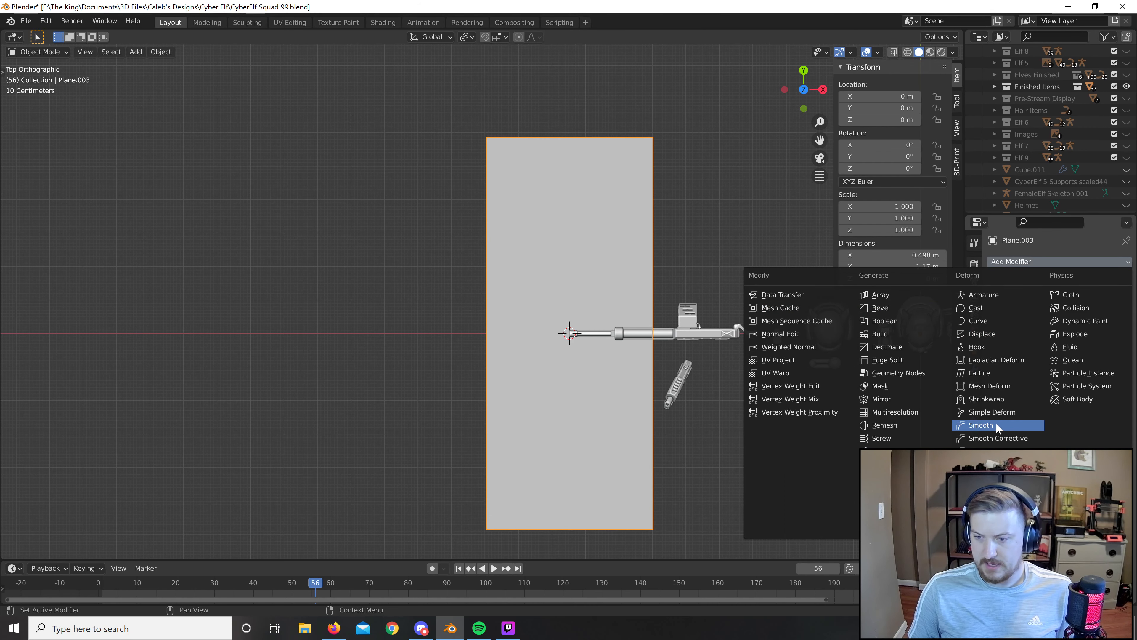
pyautogui.click(995, 410)
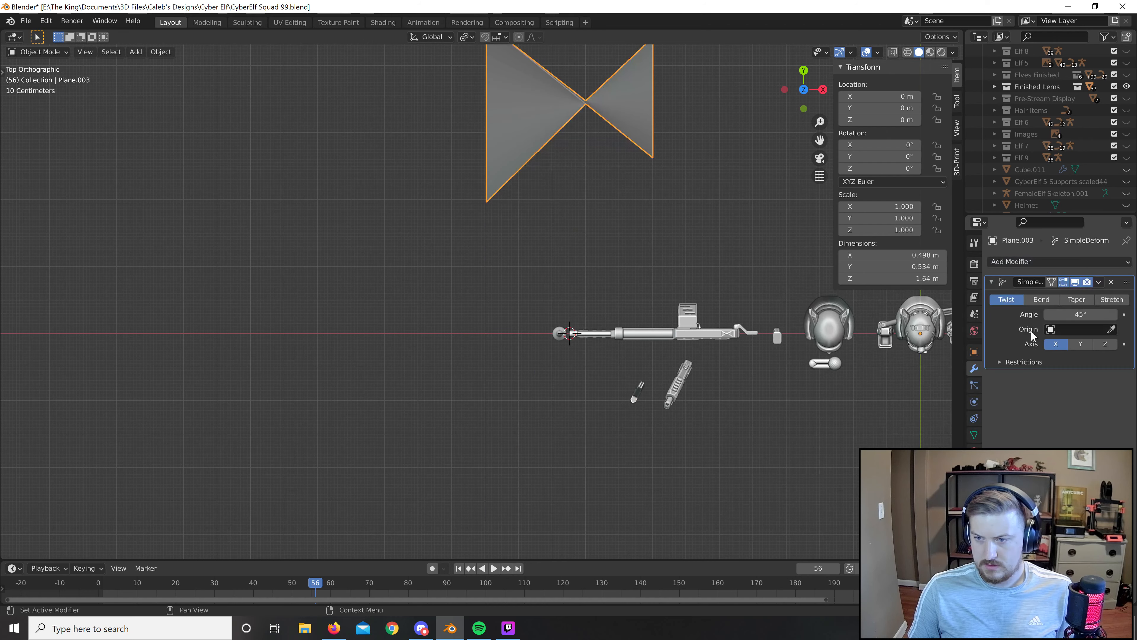
pyautogui.click(1043, 300)
pyautogui.click(1081, 344)
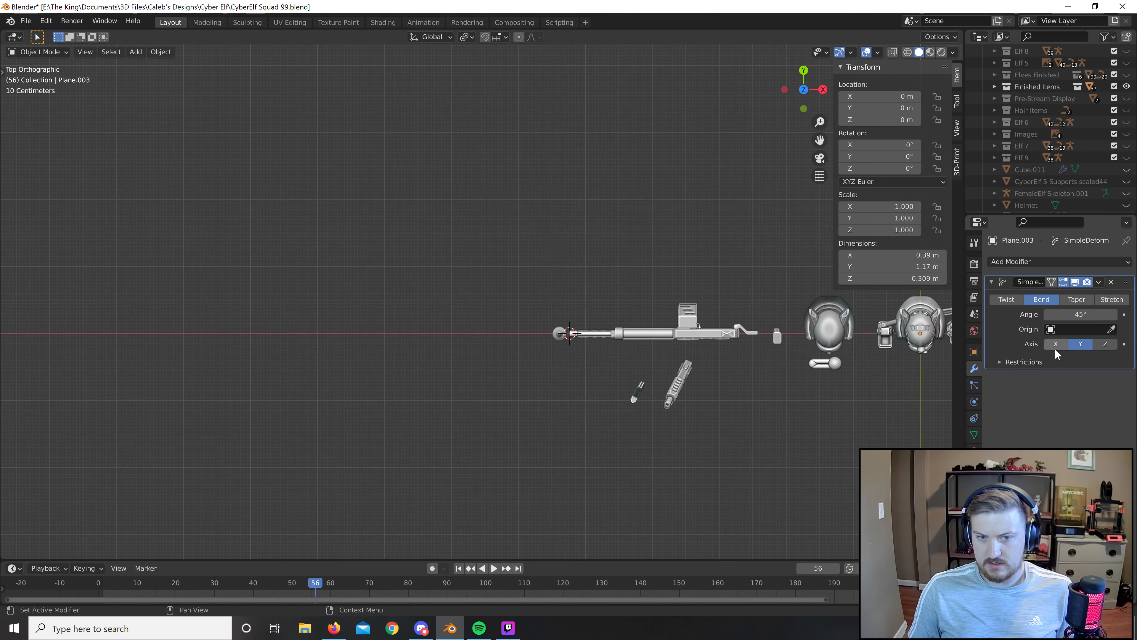
pyautogui.click(1055, 349)
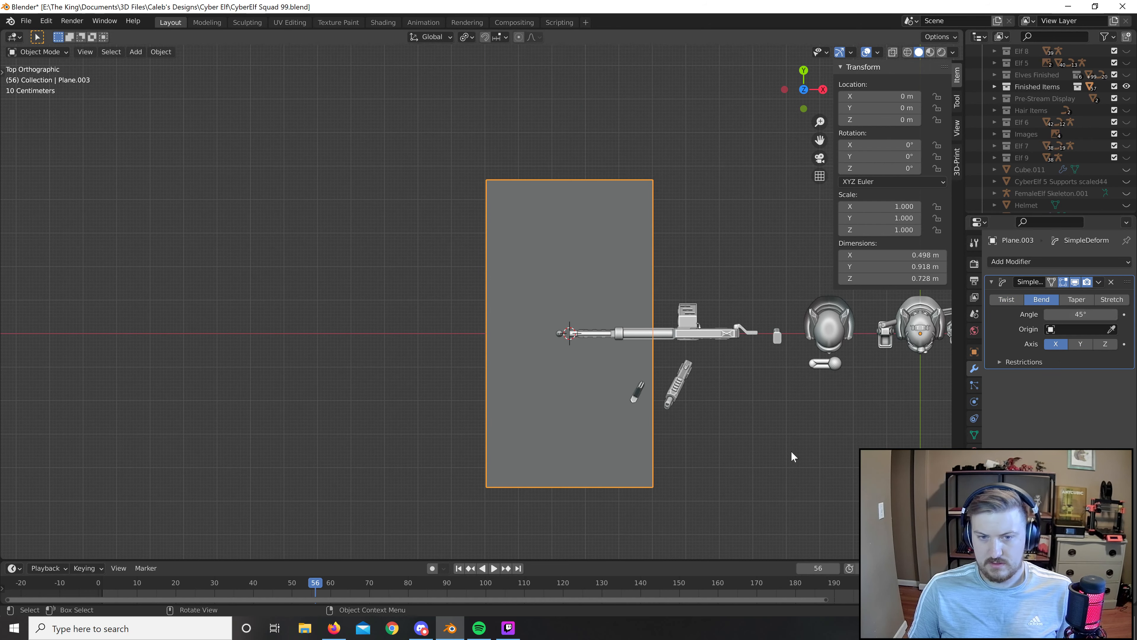
pyautogui.moveTo(792, 457); pyautogui.dragTo(909, 327, button='middle')
pyautogui.click(1102, 345)
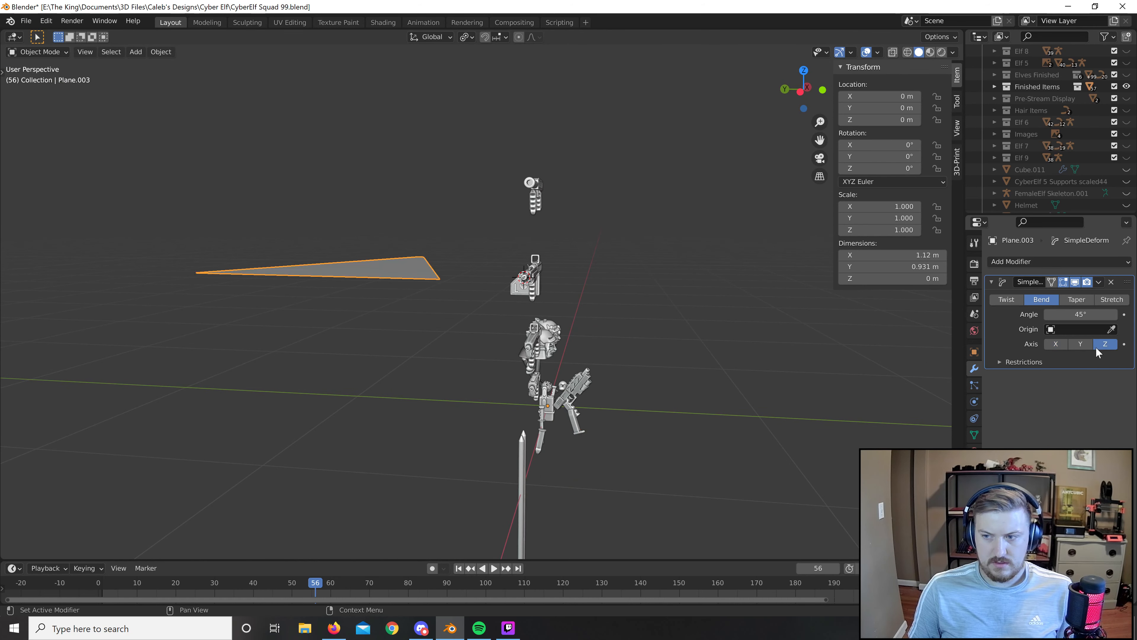
pyautogui.click(1082, 345)
pyautogui.click(1055, 346)
pyautogui.moveTo(605, 472); pyautogui.dragTo(672, 425, button='middle')
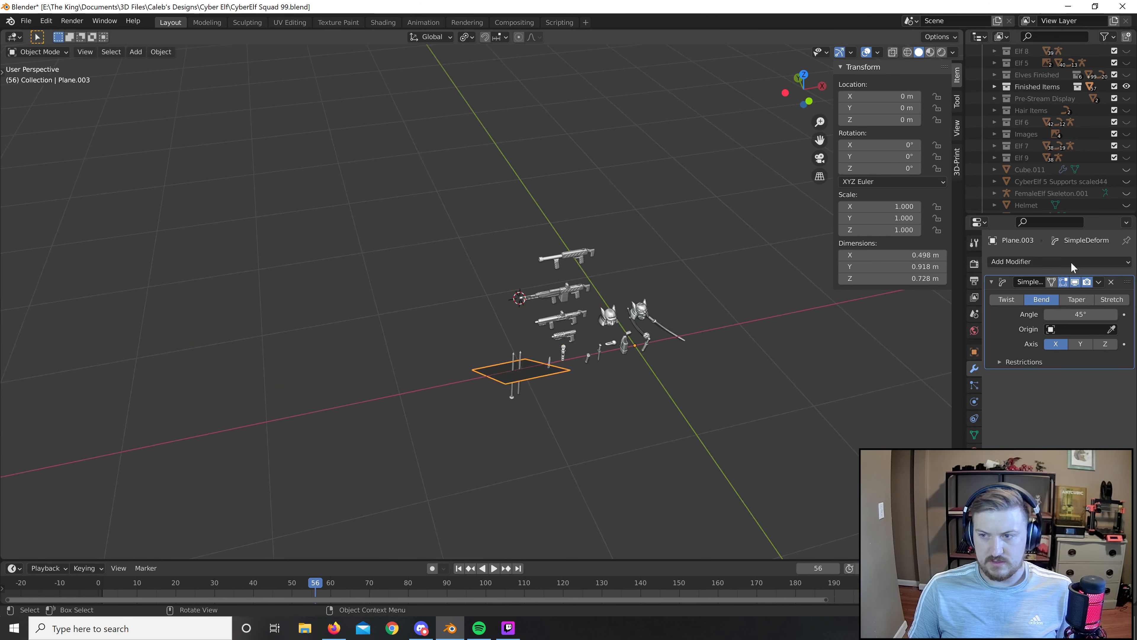
pyautogui.click(1110, 282)
pyautogui.scroll(6, 770, 359)
pyautogui.moveTo(770, 358); pyautogui.dragTo(722, 428, button='middle')
pyautogui.keyDown('shift'); pyautogui.moveTo(722, 428); pyautogui.dragTo(690, 408, button='middle'); pyautogui.keyUp('shift')
pyautogui.press('KP_7')
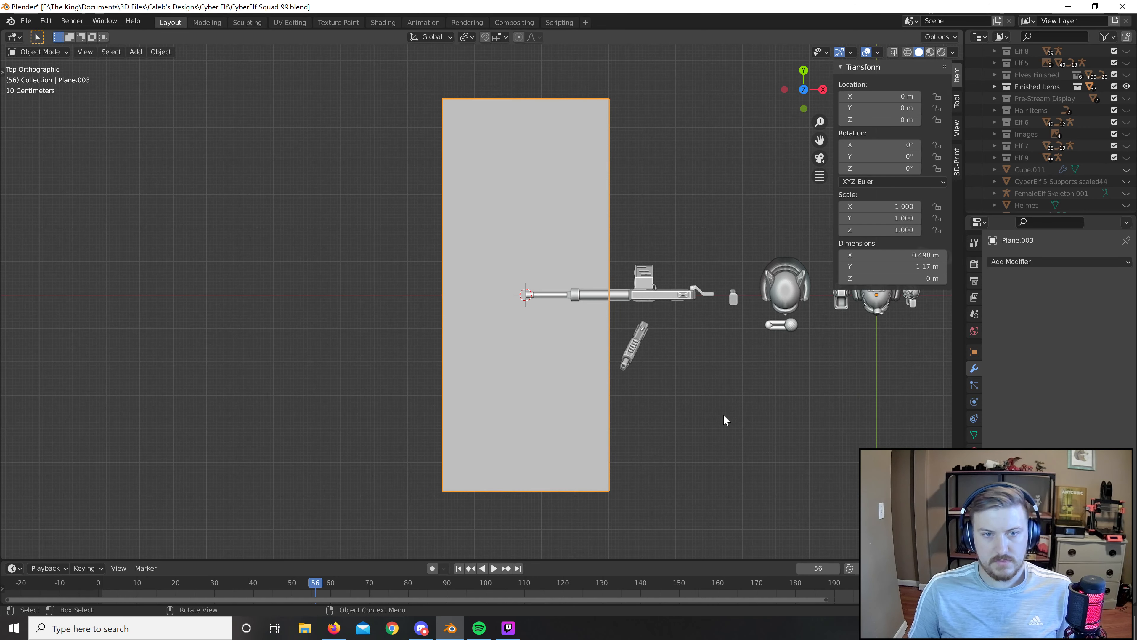
pyautogui.scroll(-3, 722, 417)
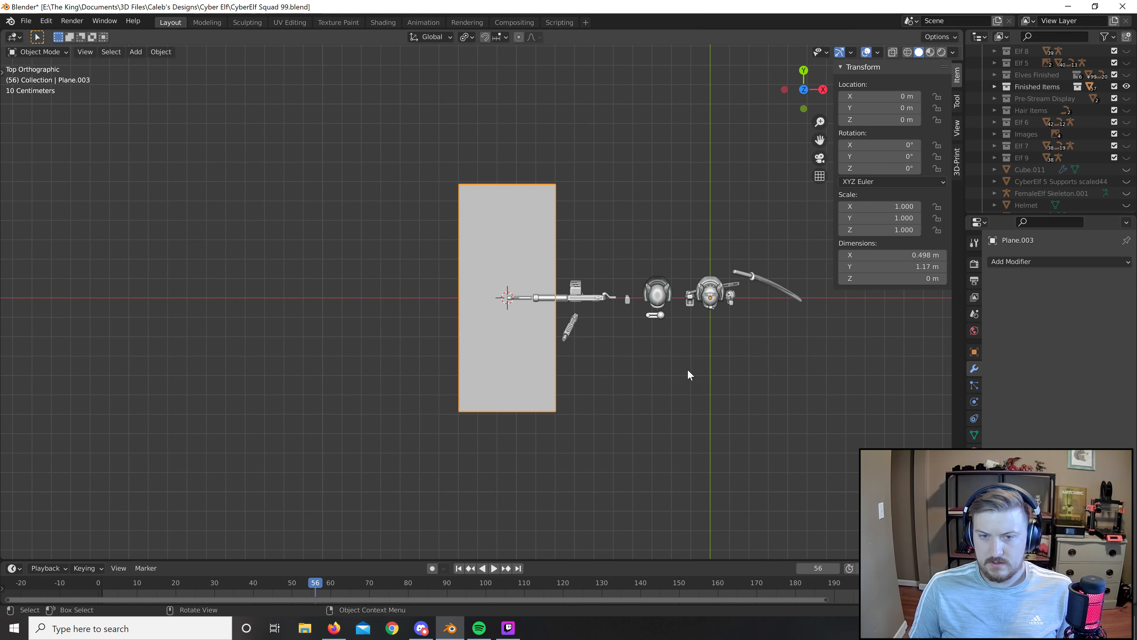
pyautogui.keyDown('shift'); pyautogui.moveTo(775, 400); pyautogui.dragTo(727, 402, button='middle'); pyautogui.keyUp('shift')
pyautogui.hotkey('shift', 'a')
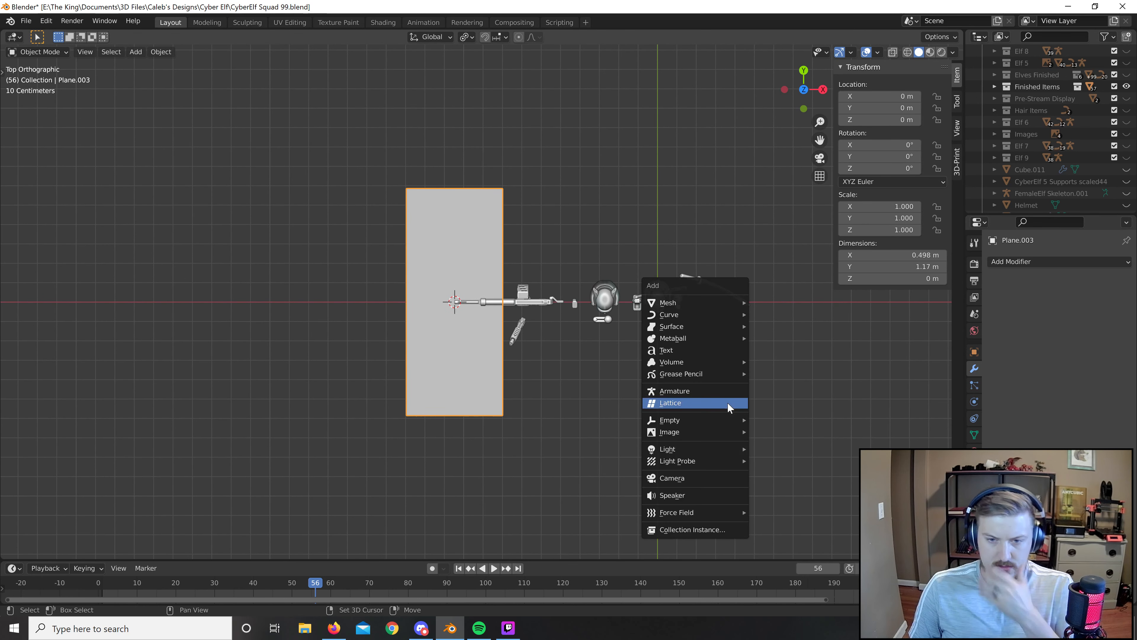
pyautogui.moveTo(696, 304)
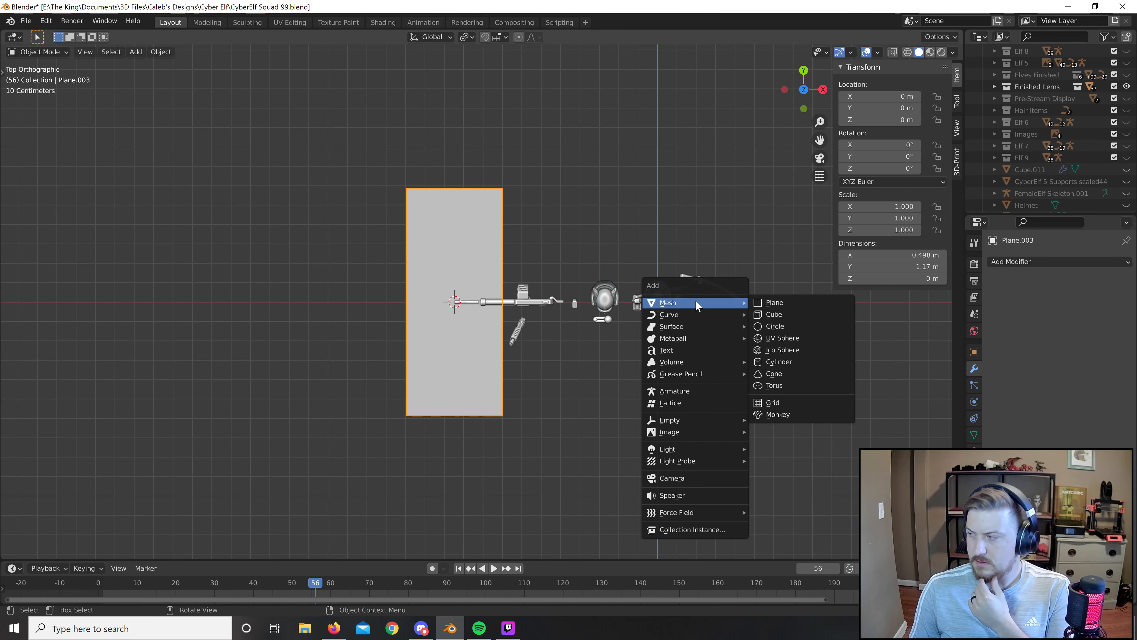
pyautogui.click(740, 197)
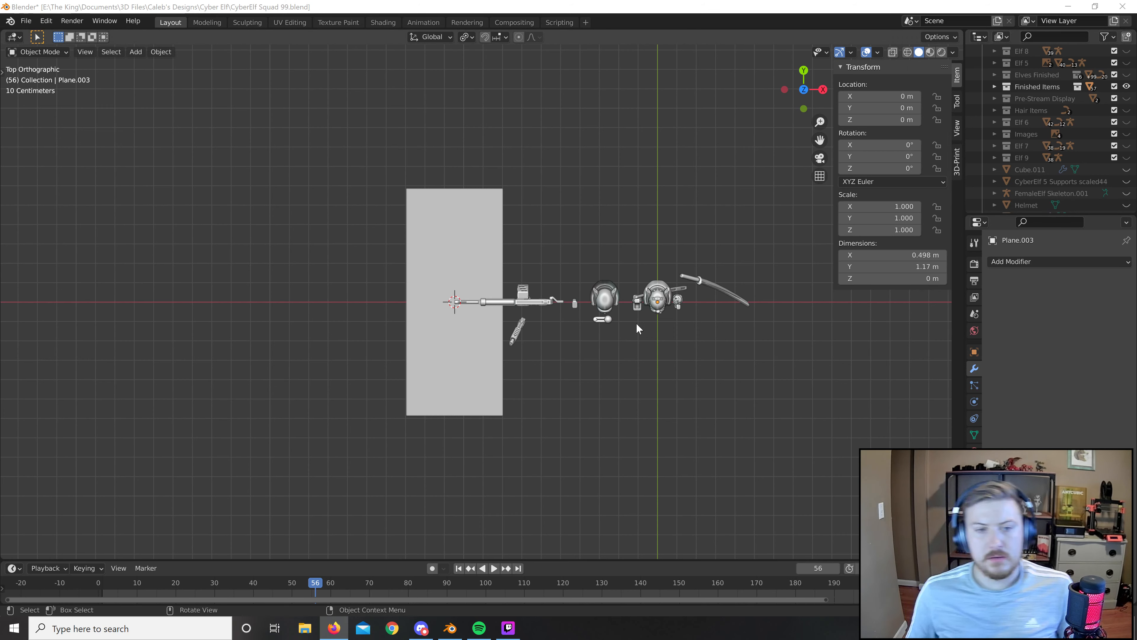
pyautogui.moveTo(636, 322); pyautogui.dragTo(530, 385, button='middle')
pyautogui.click(510, 345)
pyautogui.write('r')
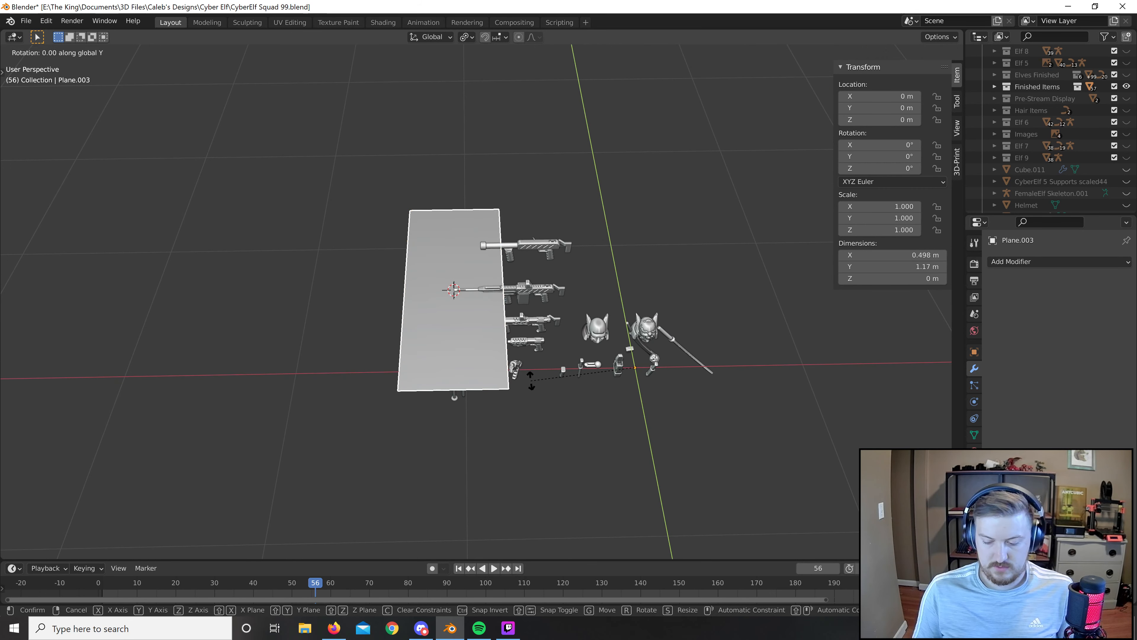
pyautogui.write('y90')
pyautogui.press('Escape')
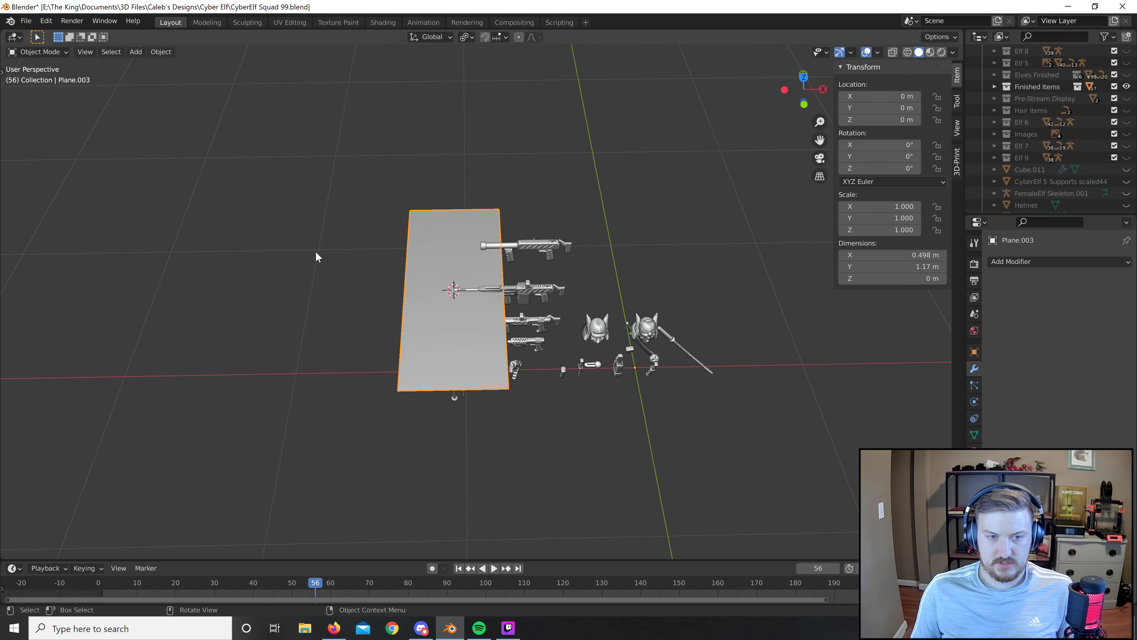
# Set the plane's origin to its geometry and rotate the plane 90° about the Y axis.
pyautogui.rightClick(492, 345)
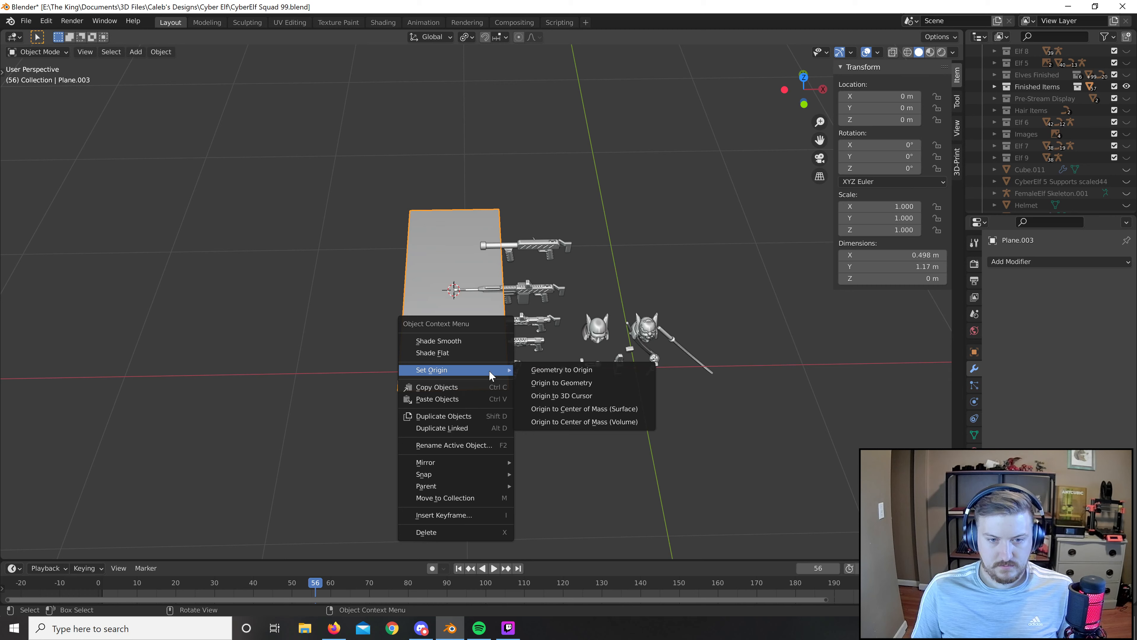
pyautogui.click(577, 382)
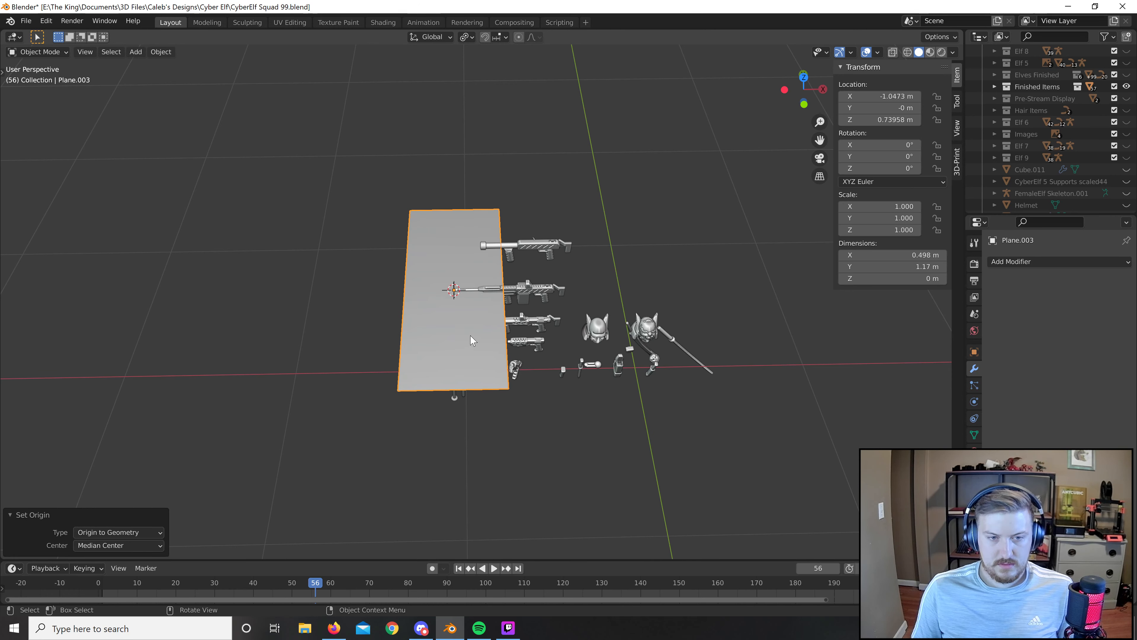
pyautogui.write('ry90')
pyautogui.press('Return')
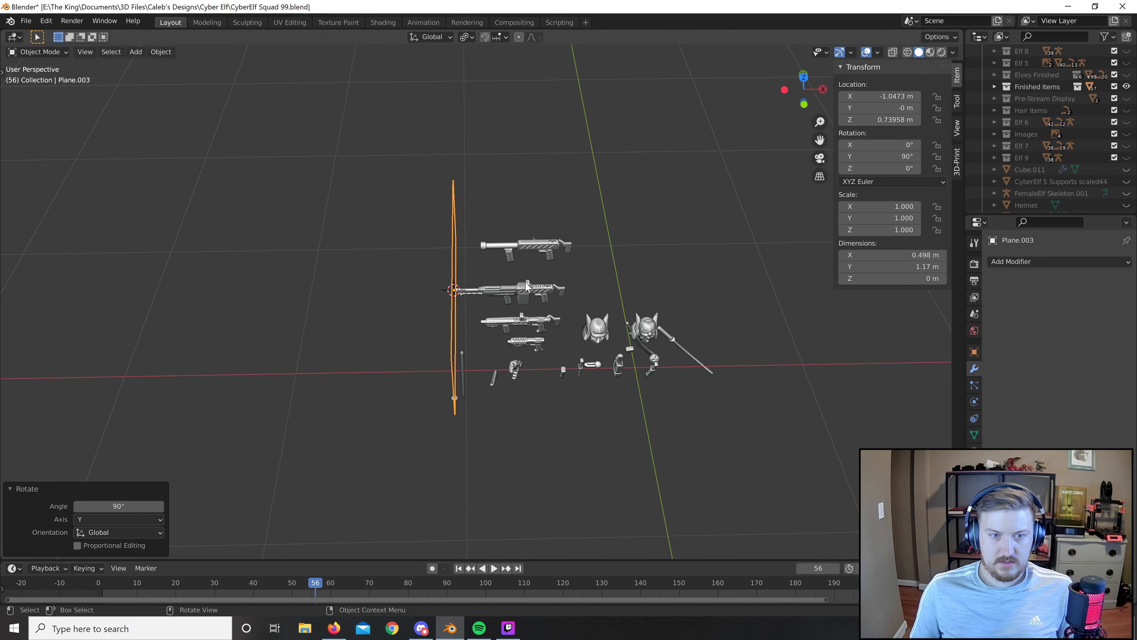
# Try a Simple Deform Bend on the upright plane about the Y, X and Z axes and remove the modifier.
pyautogui.click(1103, 260)
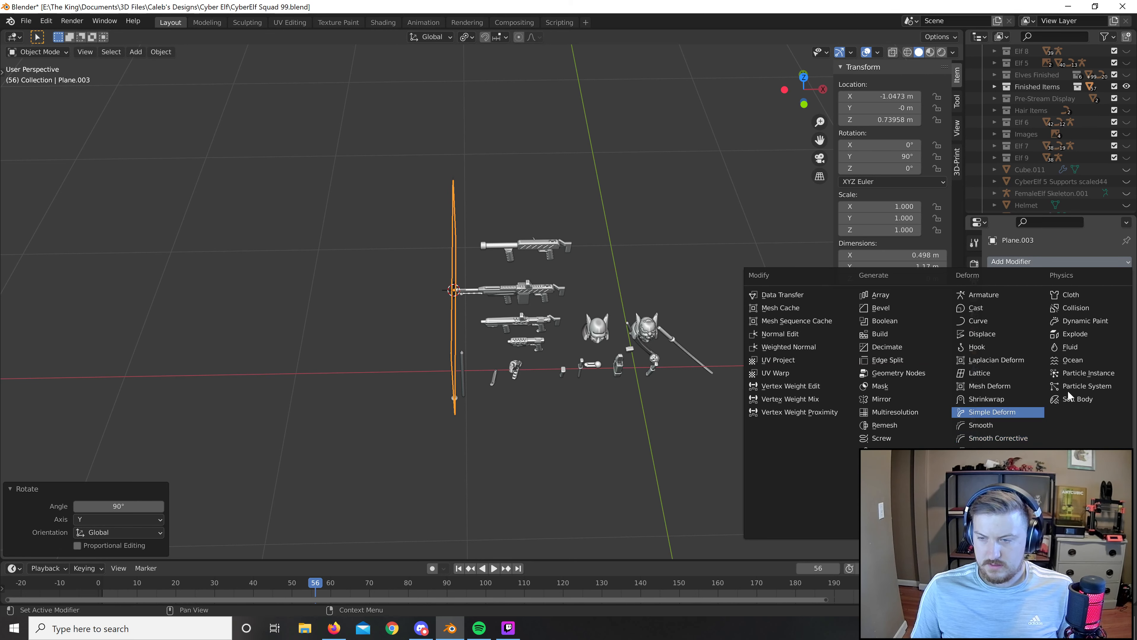
pyautogui.click(989, 431)
pyautogui.click(1041, 299)
pyautogui.moveTo(691, 422); pyautogui.dragTo(705, 488, button='middle')
pyautogui.click(1081, 344)
pyautogui.moveTo(739, 363); pyautogui.dragTo(774, 246, button='middle')
pyautogui.click(1056, 344)
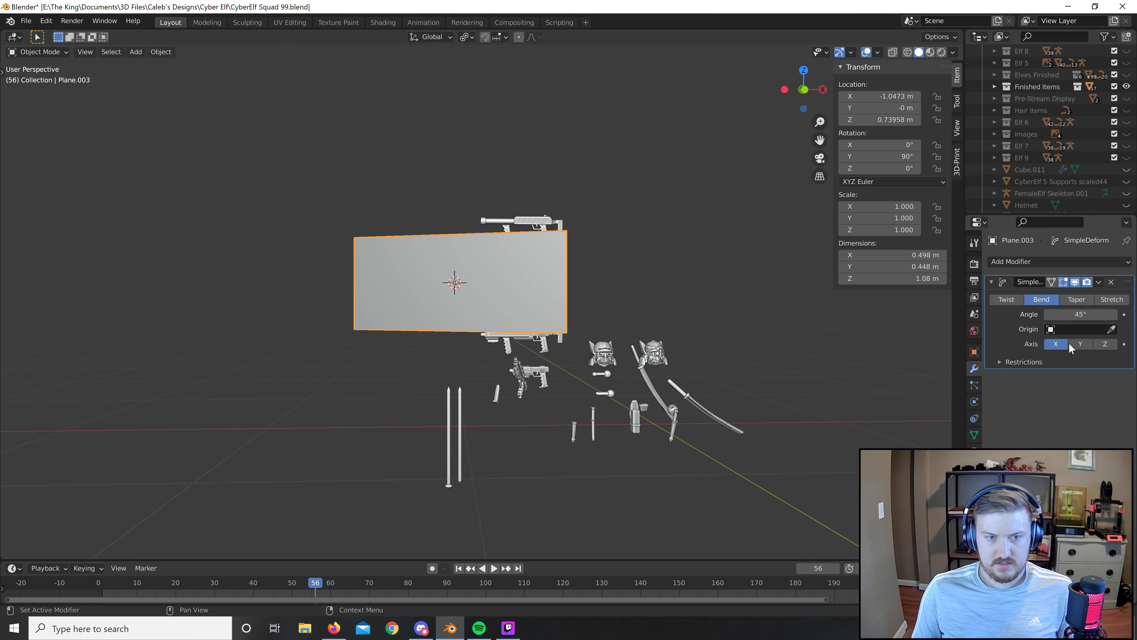
pyautogui.click(1105, 344)
pyautogui.moveTo(651, 333); pyautogui.dragTo(504, 297, button='middle')
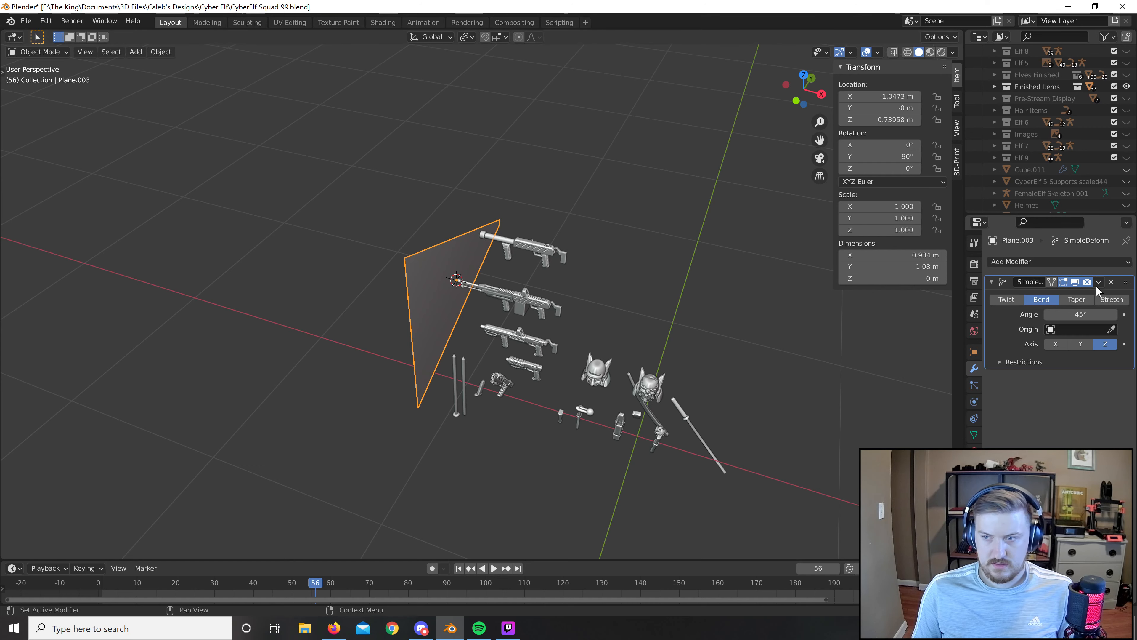
pyautogui.click(1112, 282)
# Apply the upright plane's rotation and scale.
pyautogui.hotkey('ctrl', 'a')
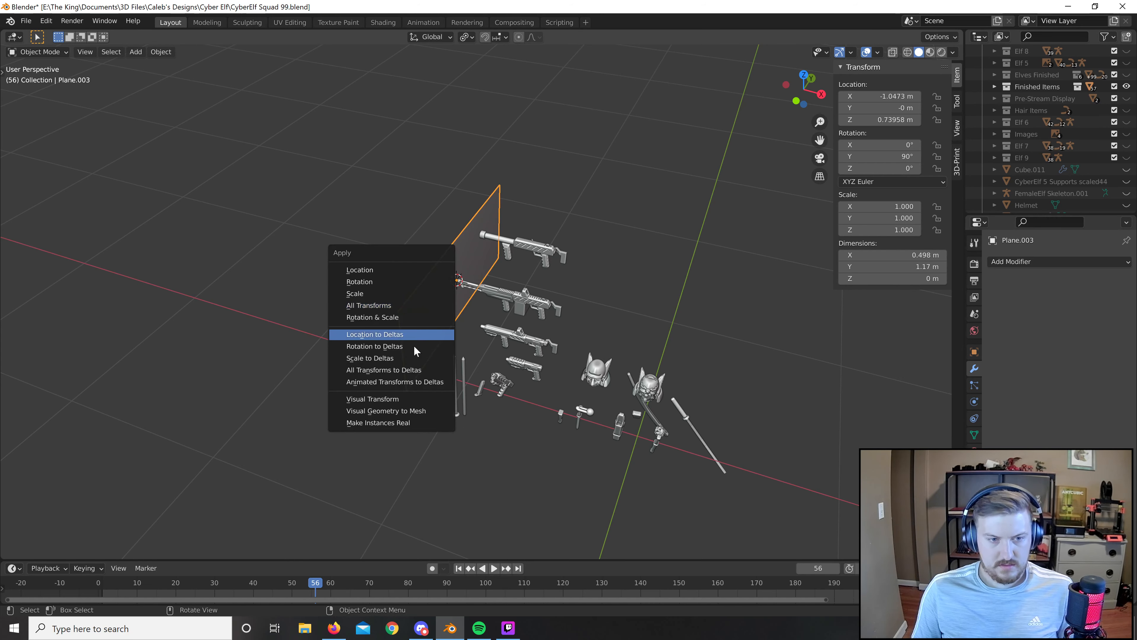
pyautogui.click(390, 317)
pyautogui.moveTo(509, 385); pyautogui.dragTo(568, 365, button='middle')
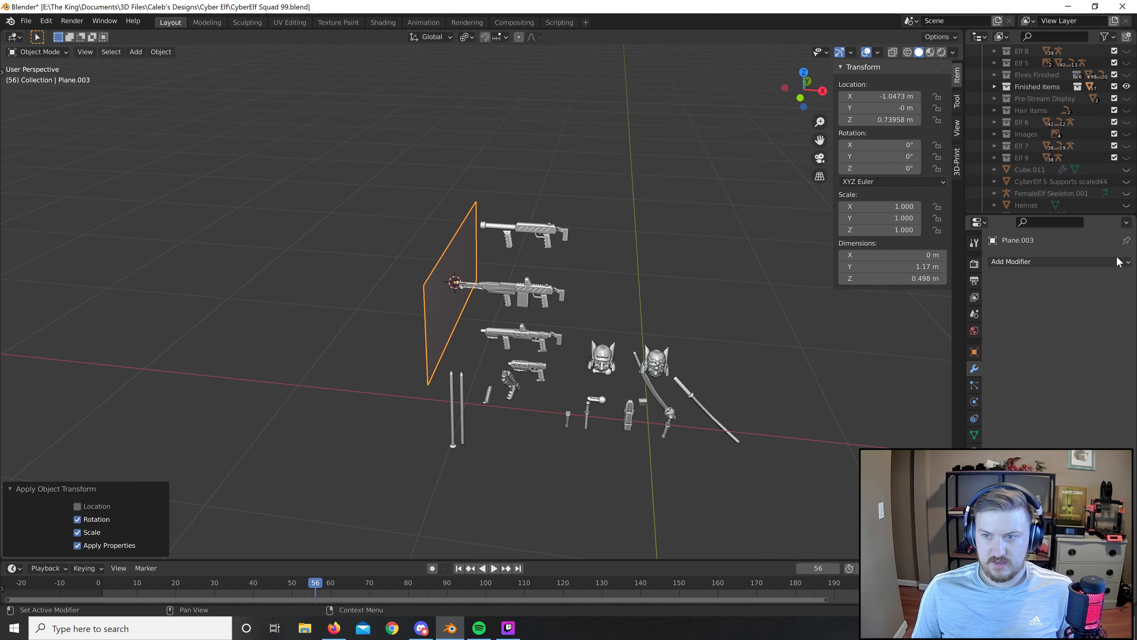
# Add a Simple Deform modifier to the upright plane, set it to Bend about the Y axis, and expand its Restrictions.
pyautogui.click(1059, 264)
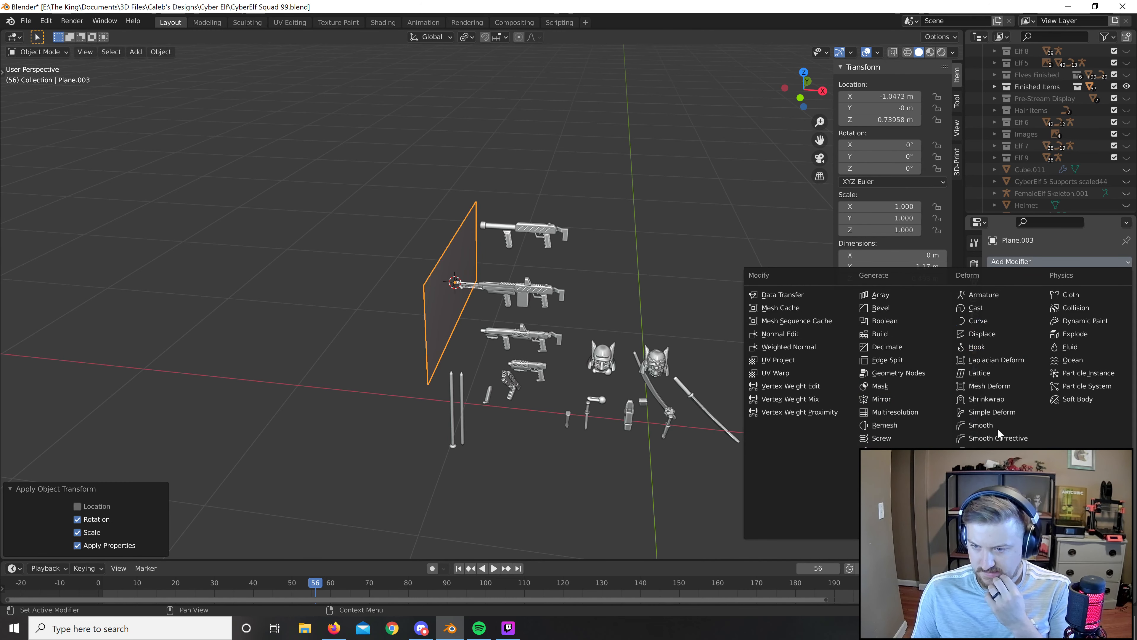
pyautogui.click(991, 412)
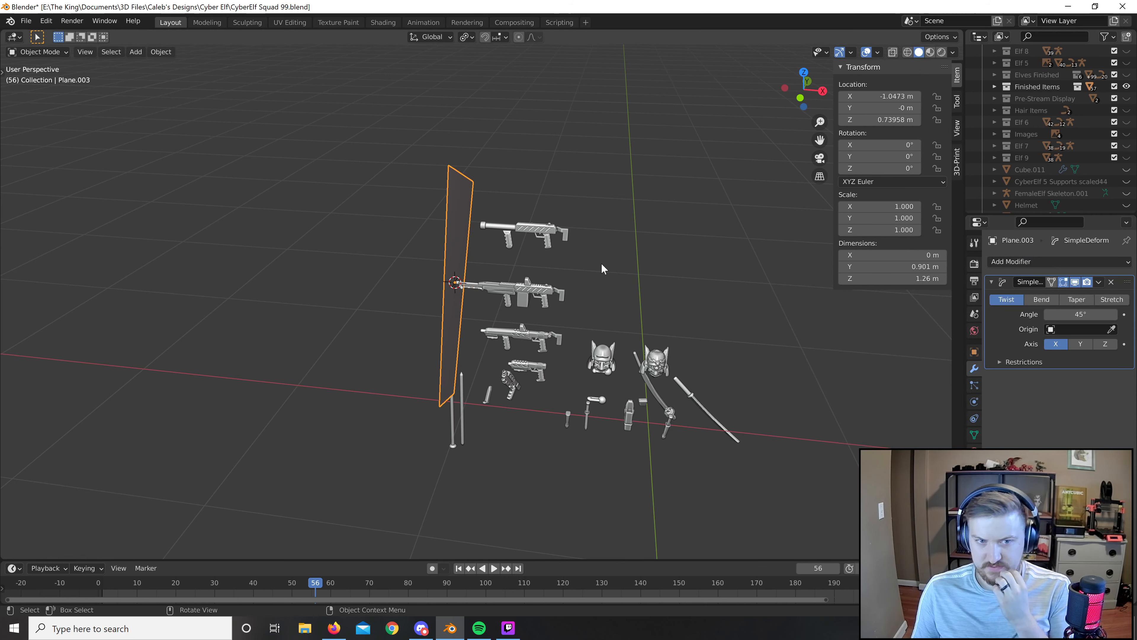
pyautogui.moveTo(601, 263); pyautogui.dragTo(533, 265, button='middle')
pyautogui.click(1042, 299)
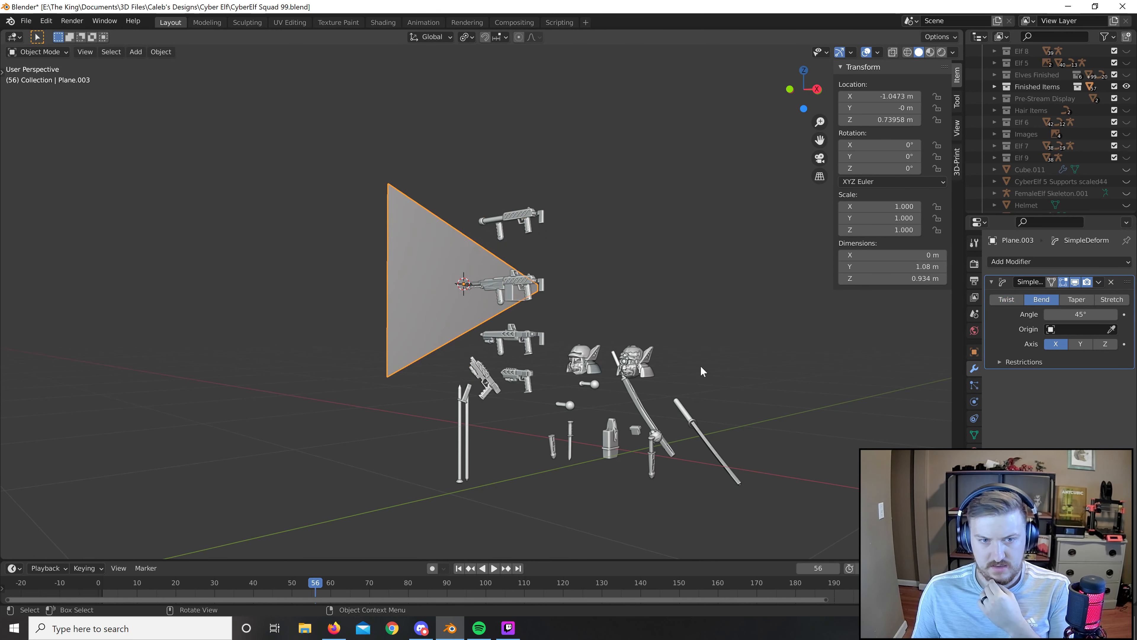
pyautogui.moveTo(703, 373); pyautogui.dragTo(761, 448, button='middle')
pyautogui.click(1082, 346)
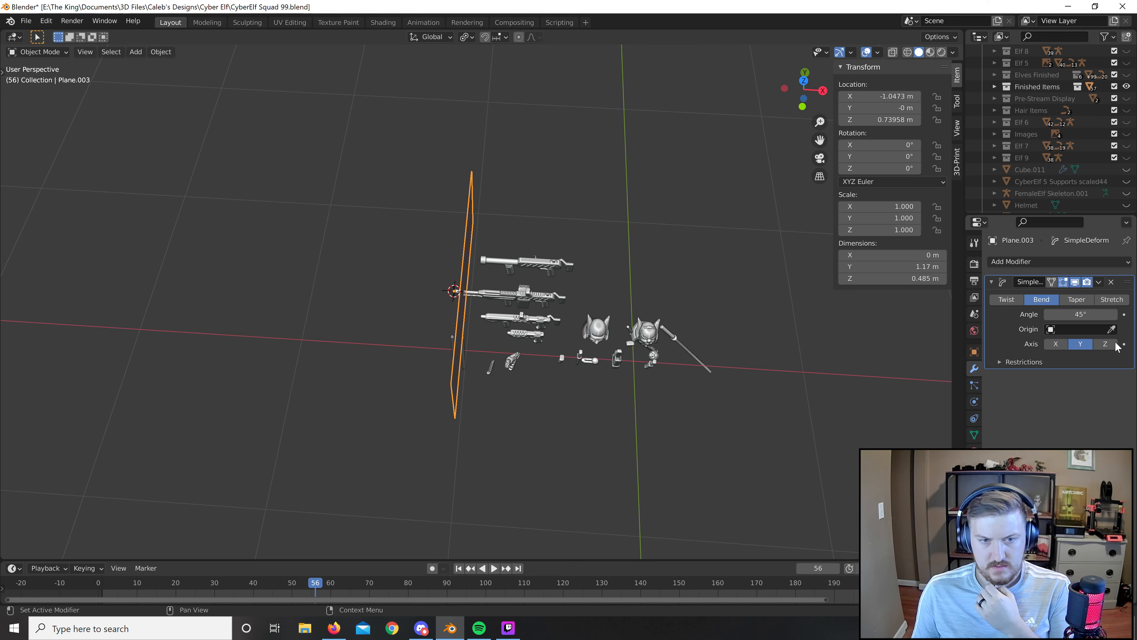
pyautogui.moveTo(761, 371); pyautogui.dragTo(707, 331, button='middle')
pyautogui.click(1030, 362)
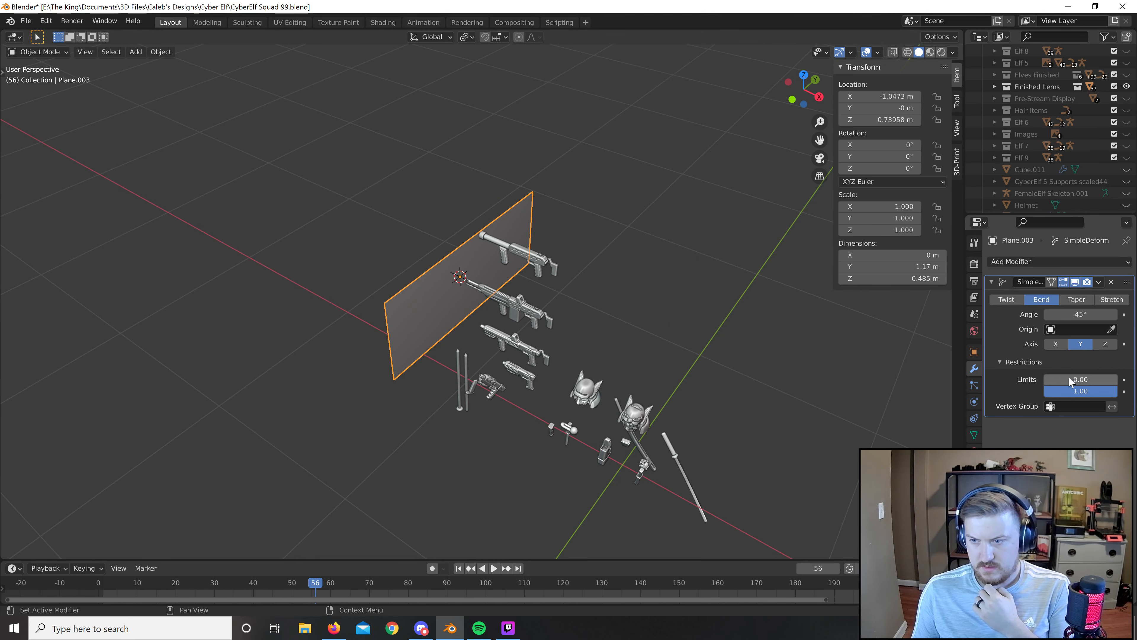
pyautogui.moveTo(820, 399); pyautogui.dragTo(886, 394, button='middle')
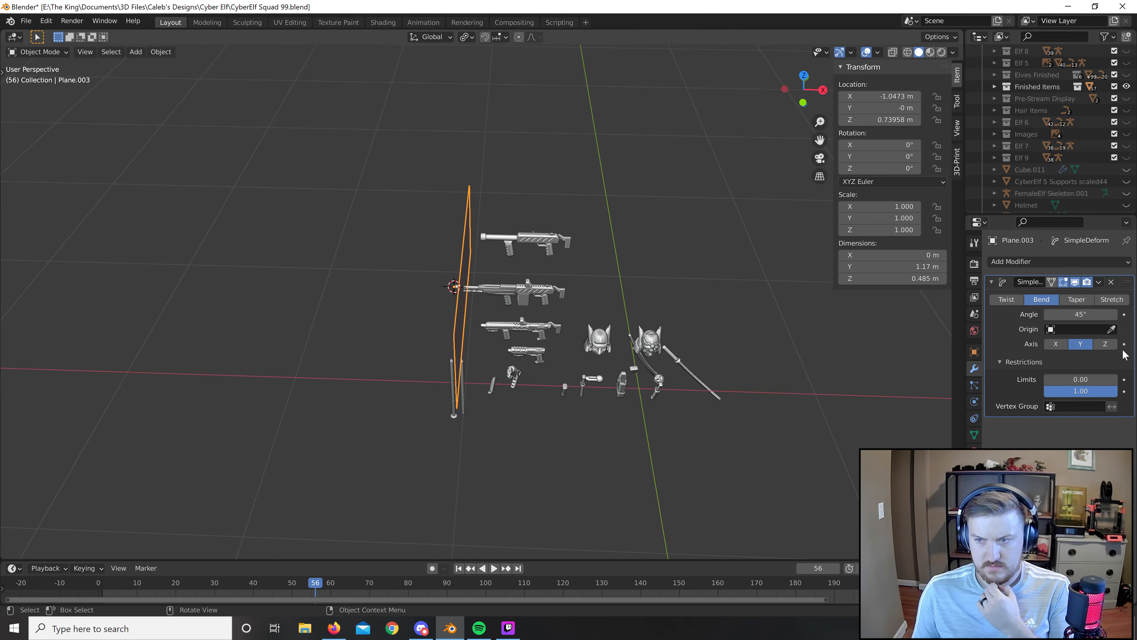
# Try the upright plane's Simple Deform bend about the Z axis and remove the modifier.
pyautogui.click(1105, 345)
pyautogui.moveTo(734, 340); pyautogui.dragTo(609, 395, button='middle')
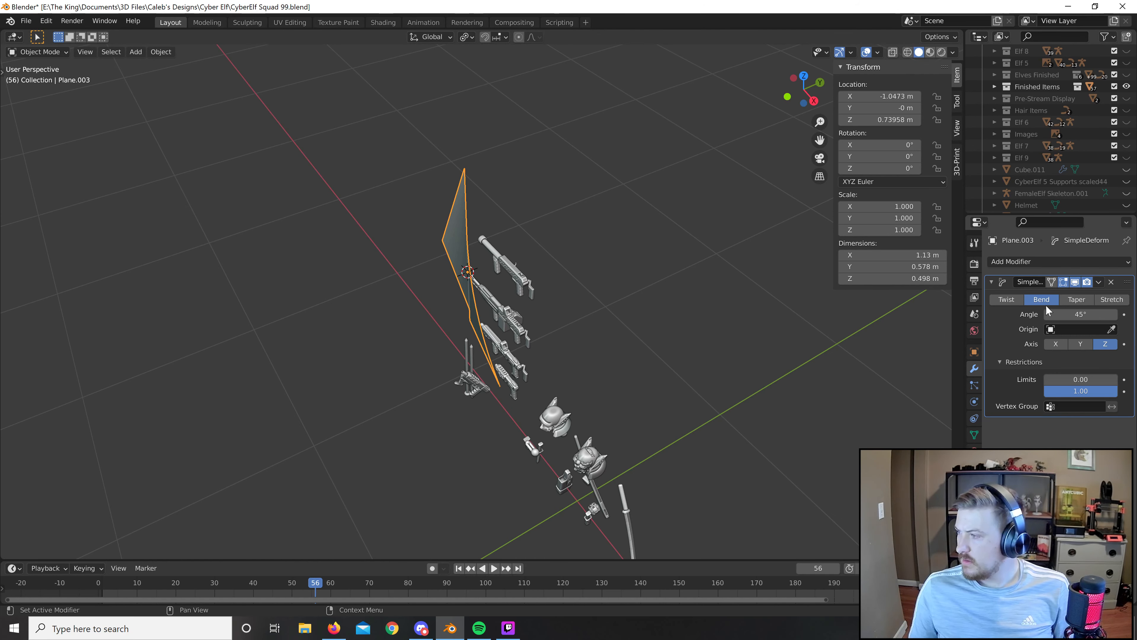
pyautogui.scroll(4, 617, 297)
pyautogui.moveTo(617, 296); pyautogui.dragTo(822, 267, button='middle')
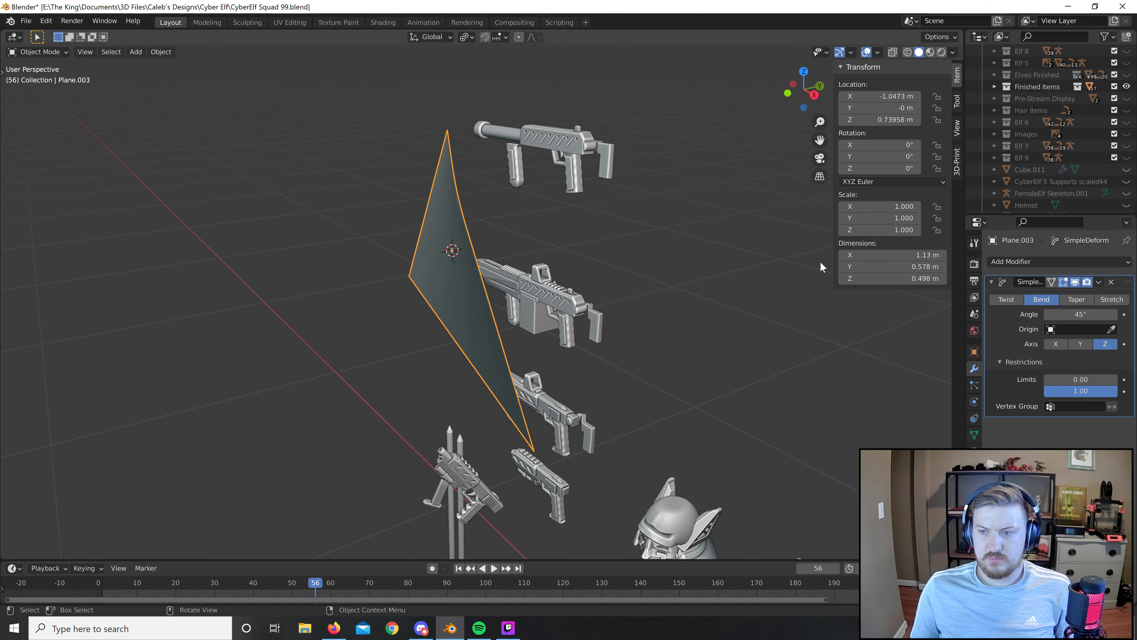
pyautogui.click(1111, 281)
pyautogui.scroll(-3, 674, 349)
pyautogui.moveTo(675, 345); pyautogui.dragTo(752, 334, button='middle')
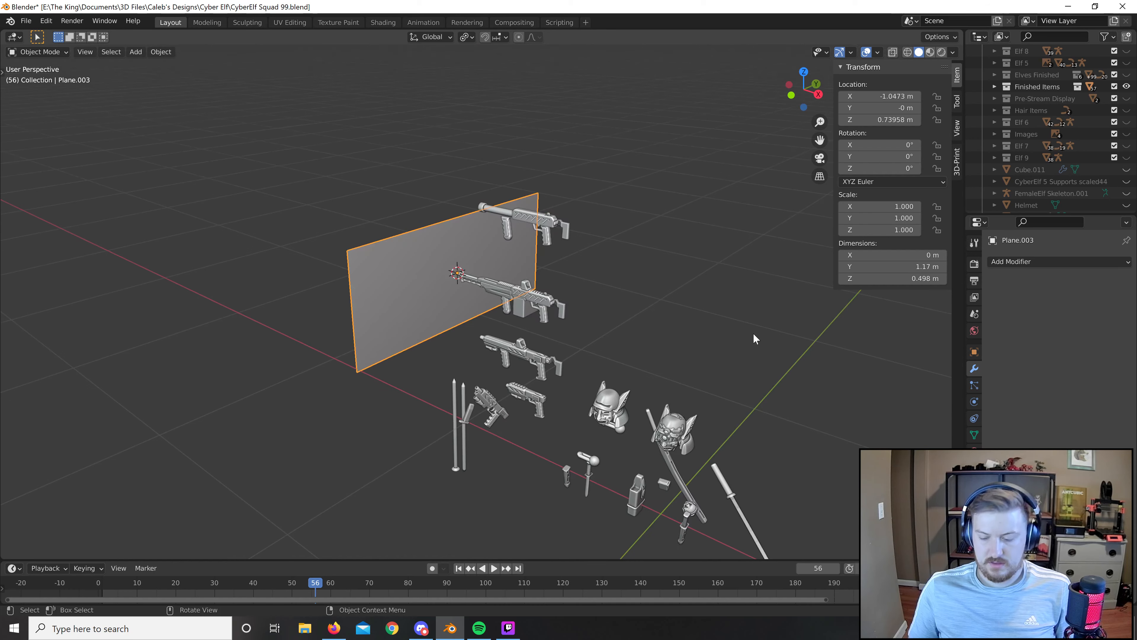
# Try rotating the plane 90° about the Y axis and reset its Y rotation to 0°.
pyautogui.press('KP_1')
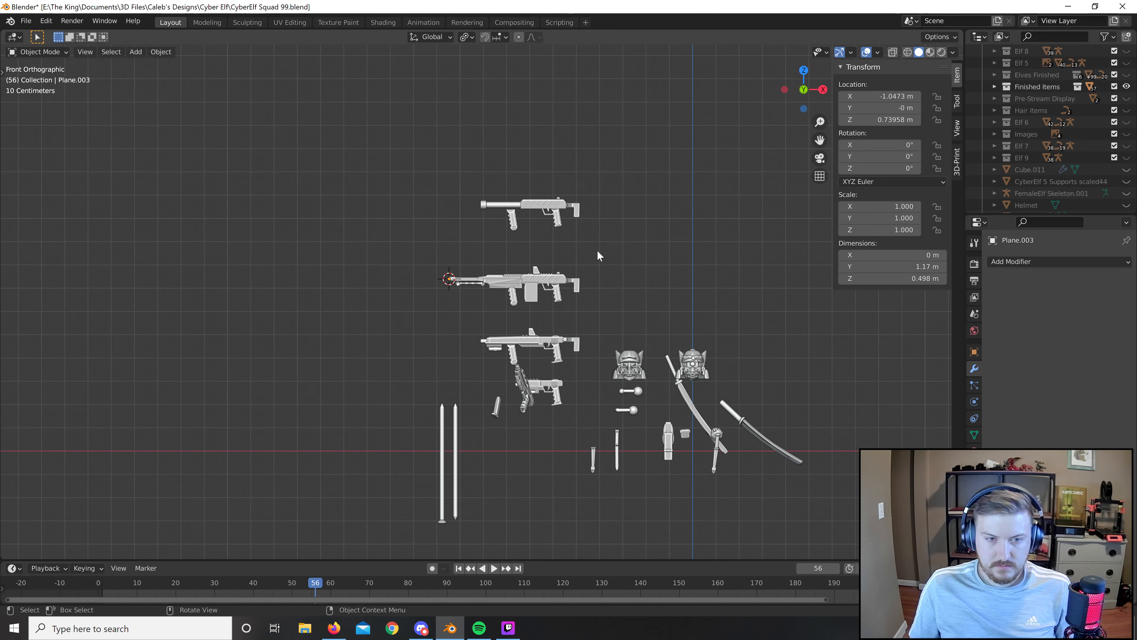
pyautogui.moveTo(599, 254)
pyautogui.mouseDown(button='middle')
pyautogui.moveTo(602, 275)
pyautogui.moveTo(593, 265)
pyautogui.mouseUp(button='middle')
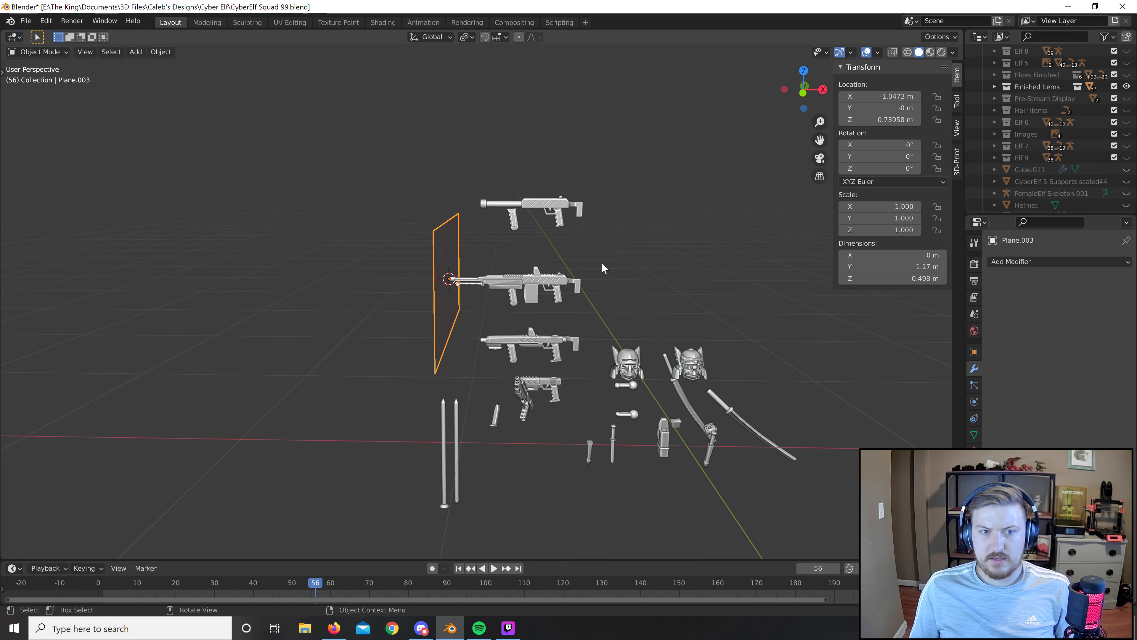
pyautogui.moveTo(603, 257); pyautogui.dragTo(582, 269, button='middle')
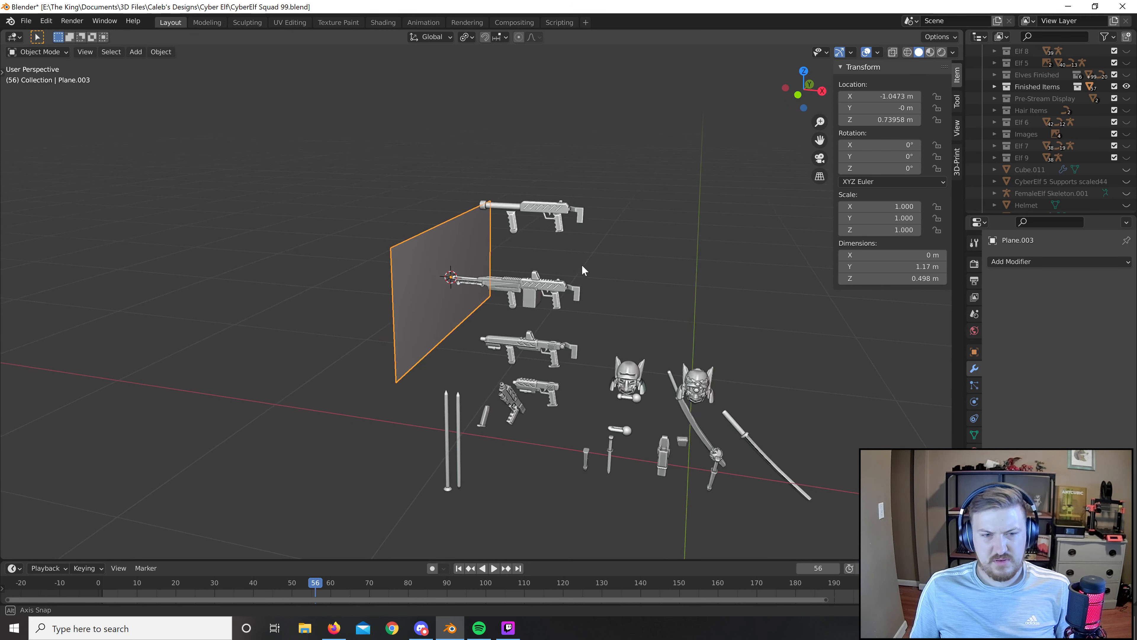
pyautogui.write('ry')
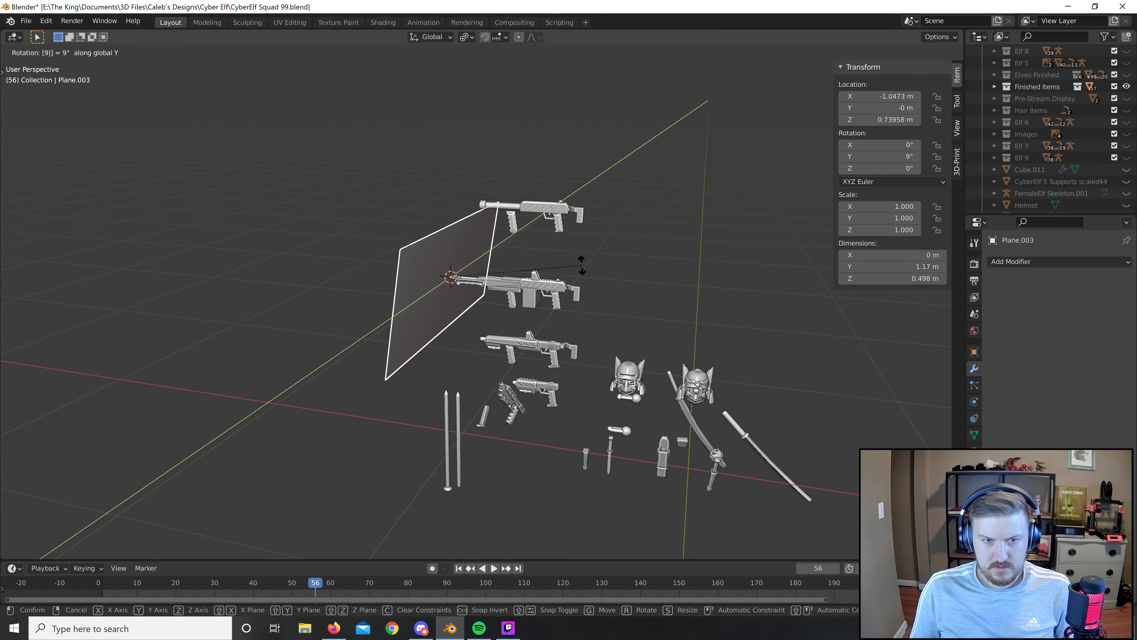
pyautogui.write('90')
pyautogui.press('Return')
pyautogui.moveTo(593, 312); pyautogui.dragTo(569, 330, button='middle')
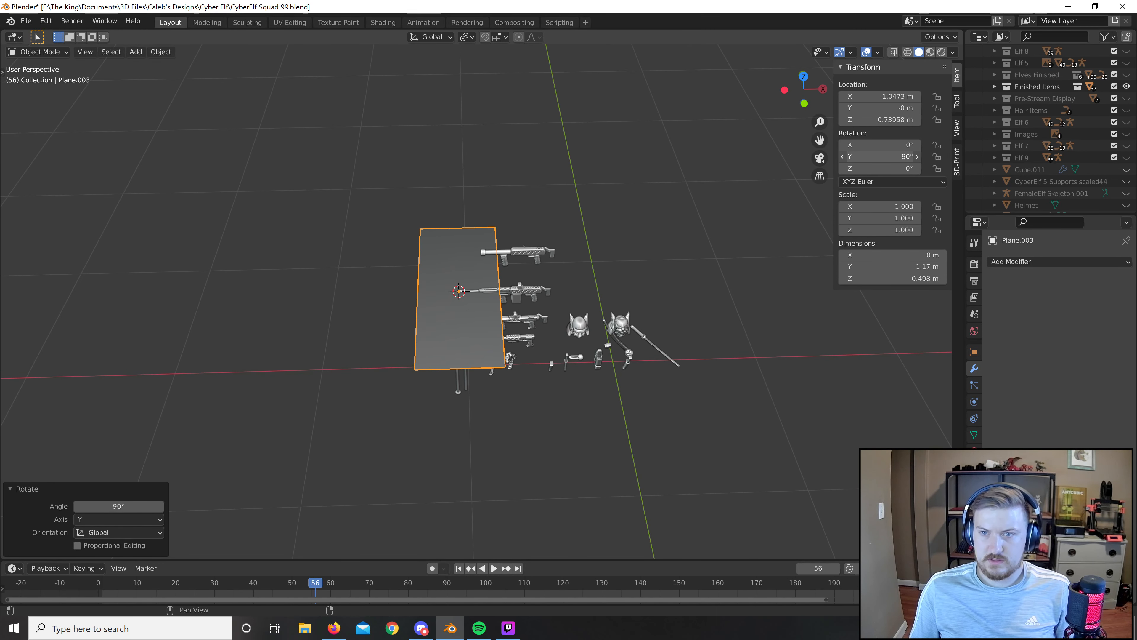
pyautogui.click(880, 157)
pyautogui.write('0')
pyautogui.press('Return')
# Rotate the upright plane 90° about the Y axis so it lies flat, and apply its rotation and scale.
pyautogui.moveTo(775, 246)
pyautogui.mouseDown(button='middle')
pyautogui.moveTo(762, 280)
pyautogui.moveTo(732, 246)
pyautogui.moveTo(743, 227)
pyautogui.moveTo(743, 244)
pyautogui.moveTo(760, 239)
pyautogui.mouseUp(button='middle')
pyautogui.write('r')
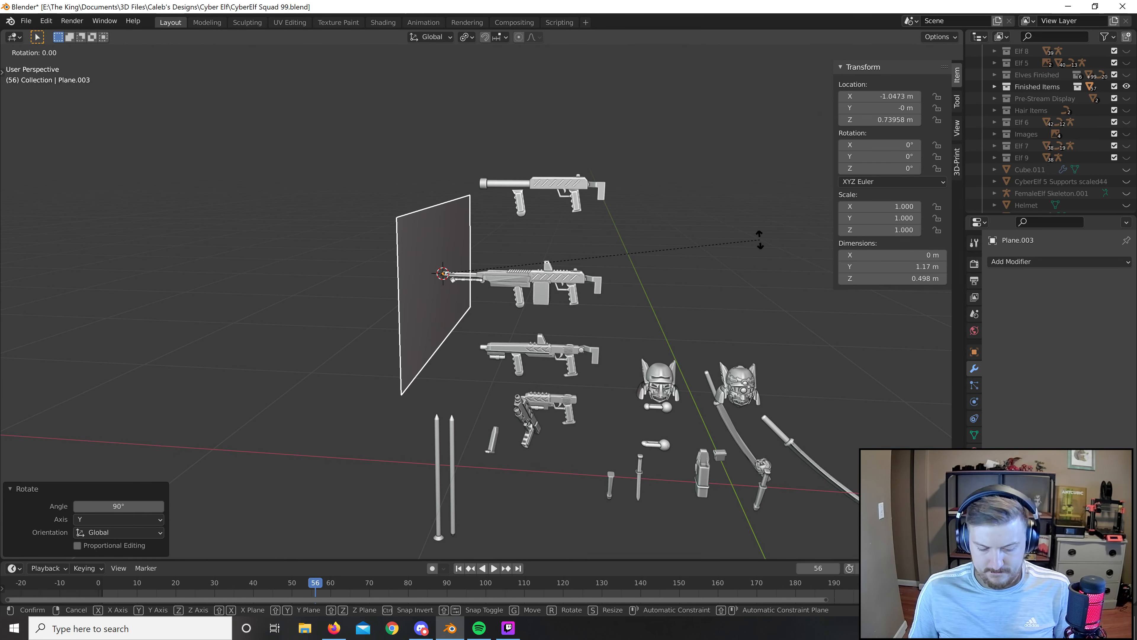
pyautogui.write('y90')
pyautogui.press('Return')
pyautogui.hotkey('ctrl', 'a')
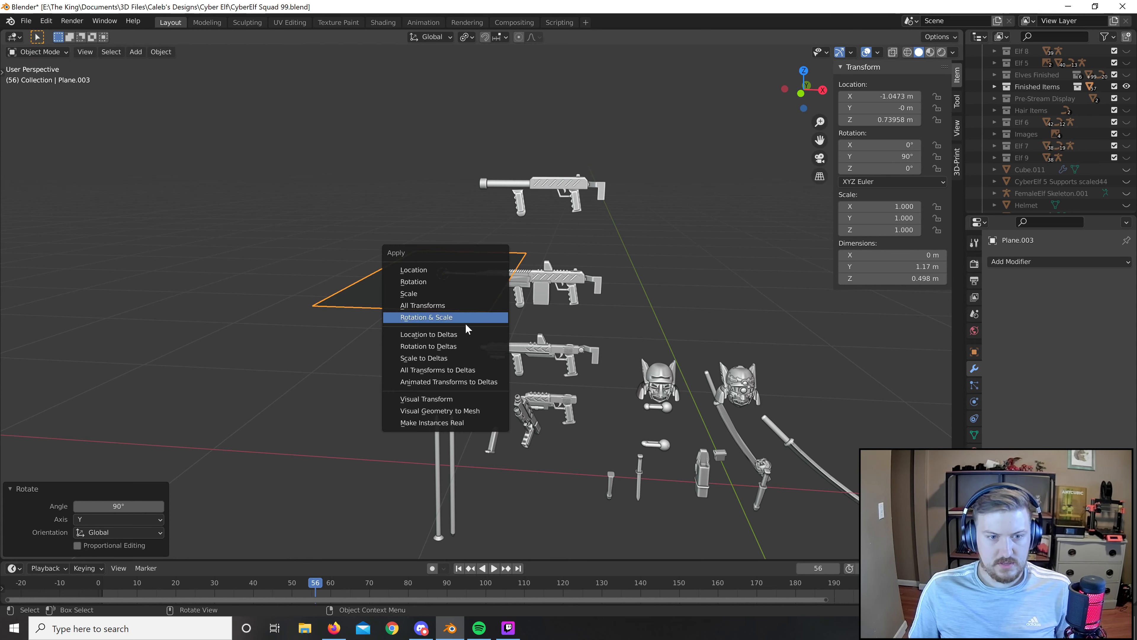
pyautogui.click(456, 316)
pyautogui.moveTo(453, 312); pyautogui.dragTo(545, 400, button='middle')
pyautogui.rightClick(443, 365)
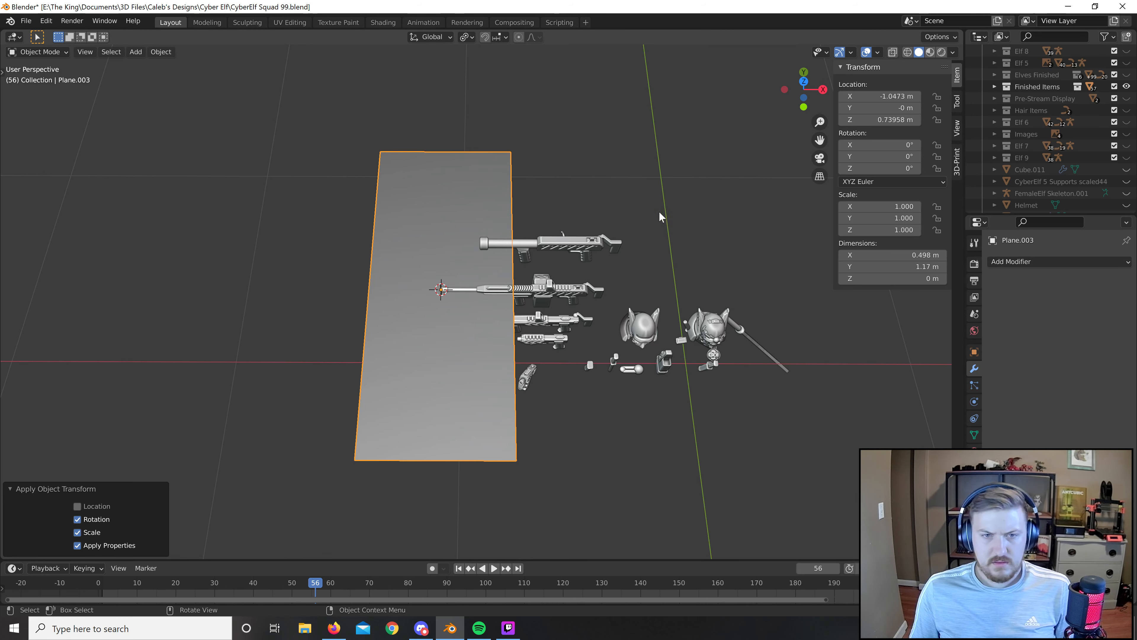
# Try a Simple Deform Bend on the flat plane about the X, Y and Z axes and remove the modifier.
pyautogui.click(1030, 262)
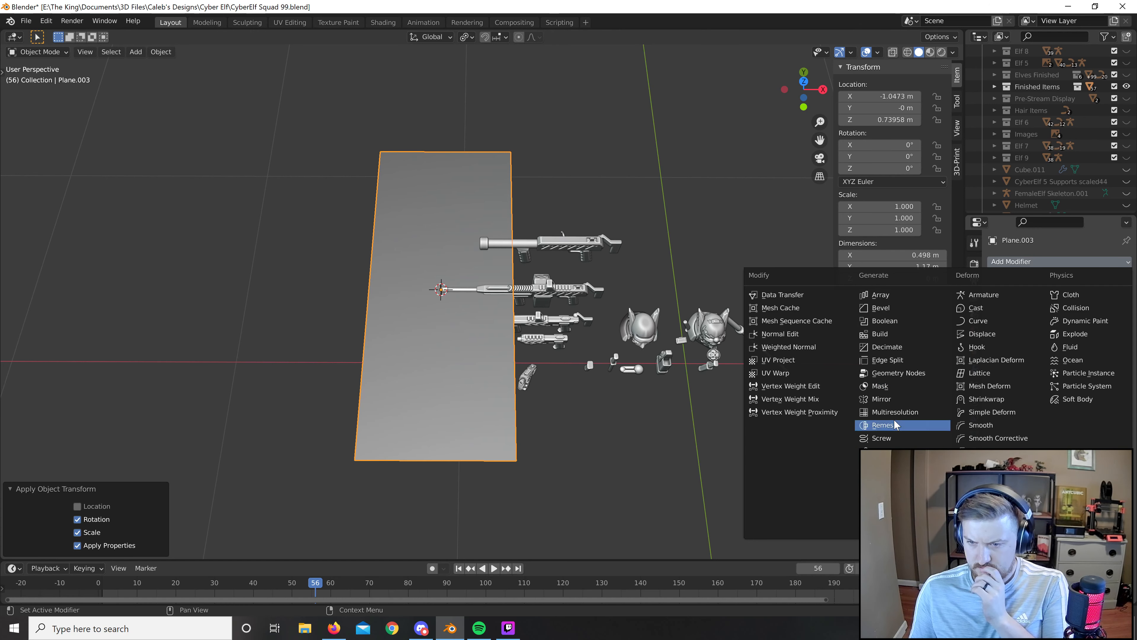
pyautogui.click(985, 413)
pyautogui.moveTo(622, 291); pyautogui.dragTo(627, 333, button='middle')
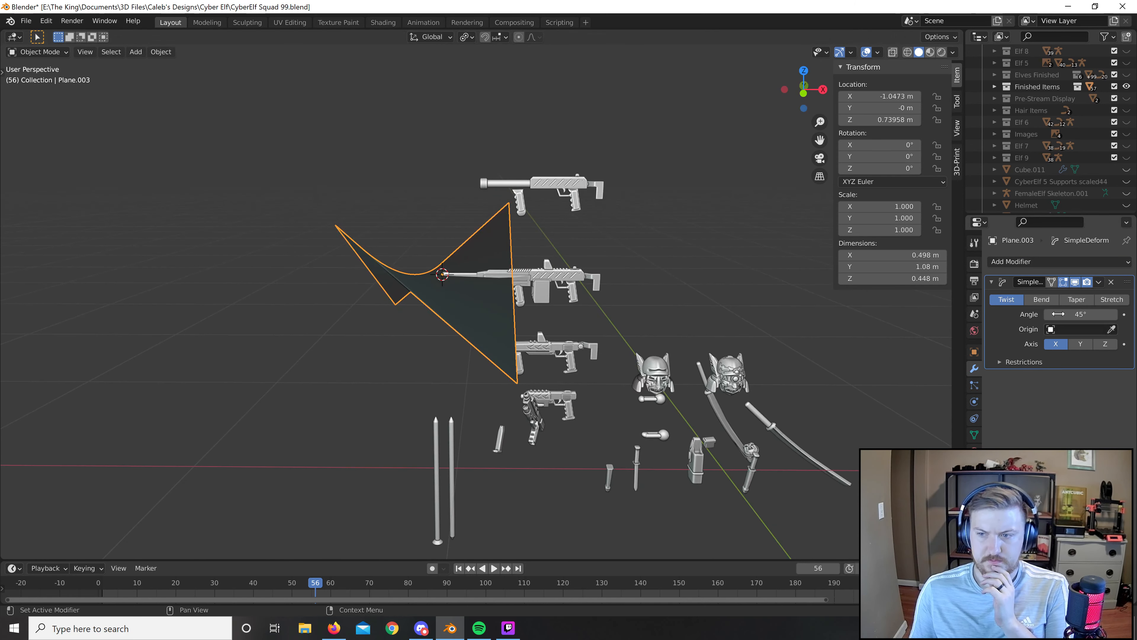
pyautogui.click(1042, 299)
pyautogui.moveTo(720, 400); pyautogui.dragTo(949, 352, button='middle')
pyautogui.click(1080, 343)
pyautogui.click(1105, 343)
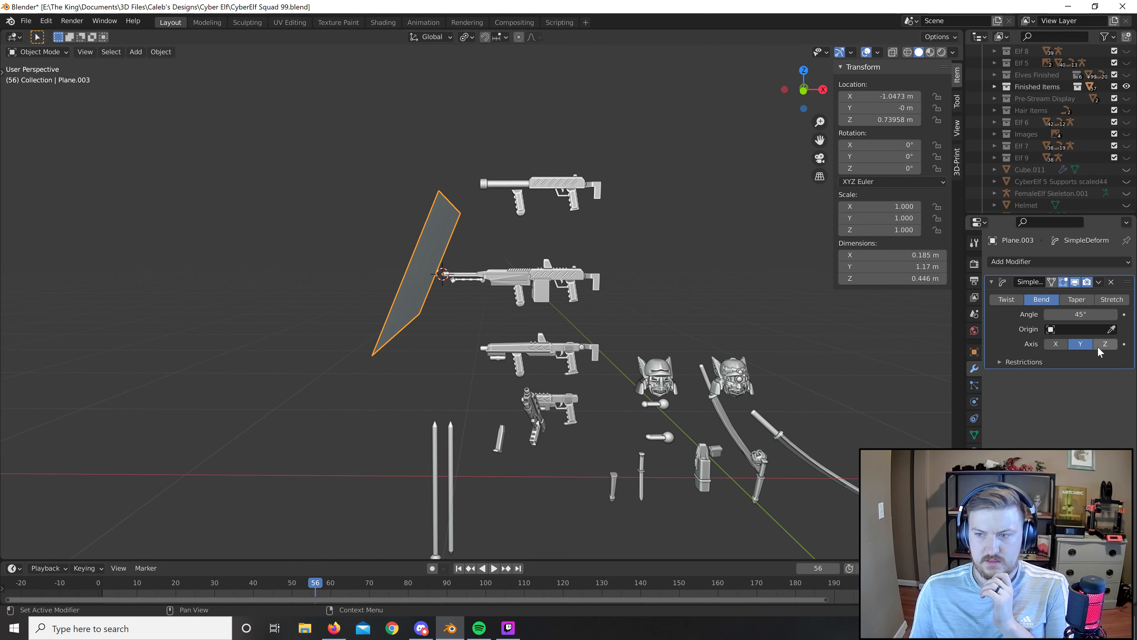
pyautogui.moveTo(598, 405); pyautogui.dragTo(612, 469, button='middle')
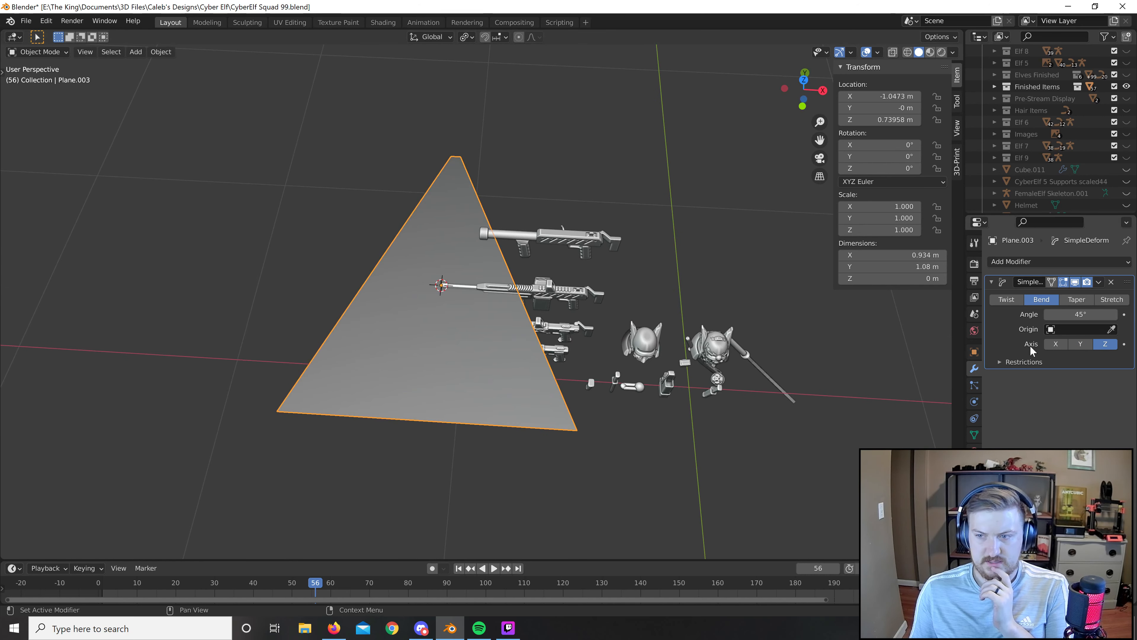
pyautogui.click(1056, 343)
pyautogui.click(1111, 282)
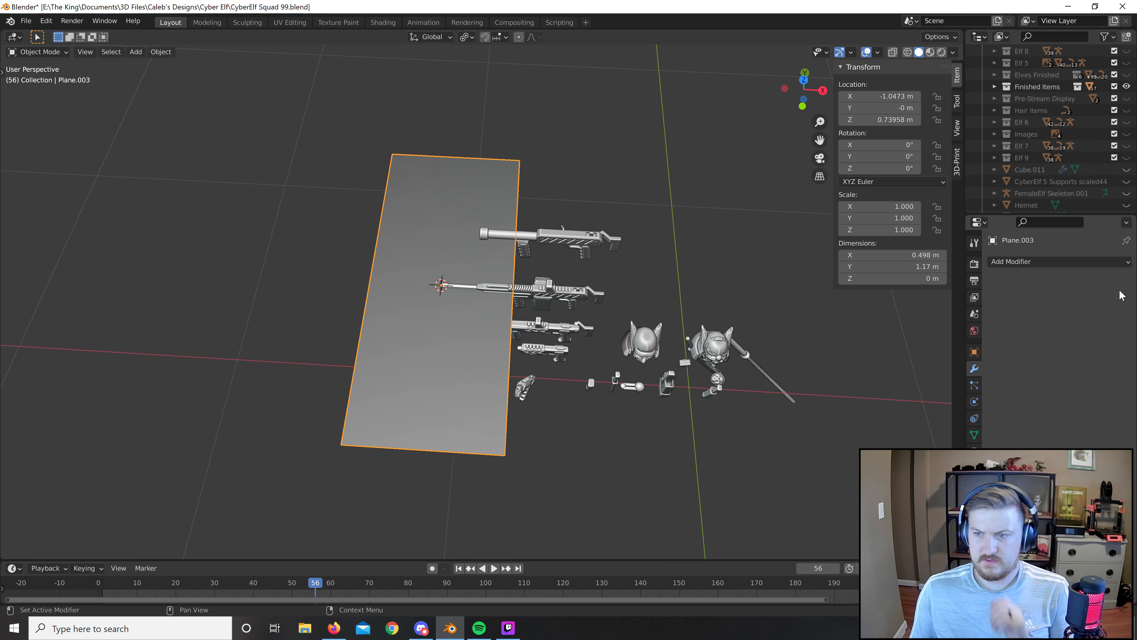
# Look through the viewport gizmo, overlay and shading options and enable the Move object gizmo.
pyautogui.moveTo(557, 380); pyautogui.dragTo(515, 287, button='middle')
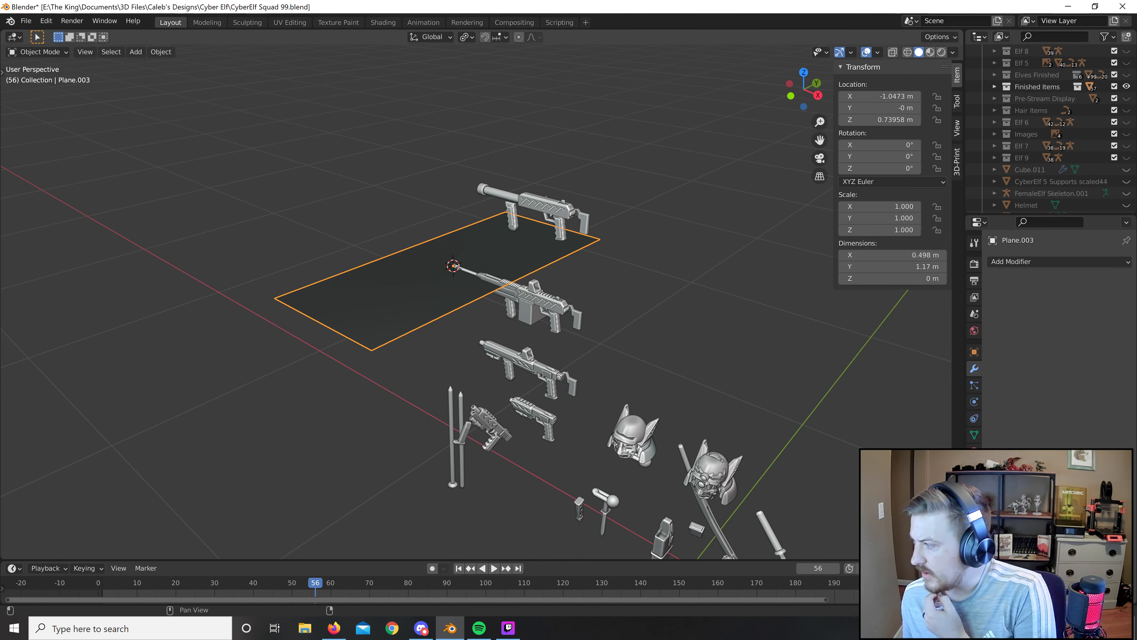
pyautogui.moveTo(515, 287); pyautogui.dragTo(533, 309, button='middle')
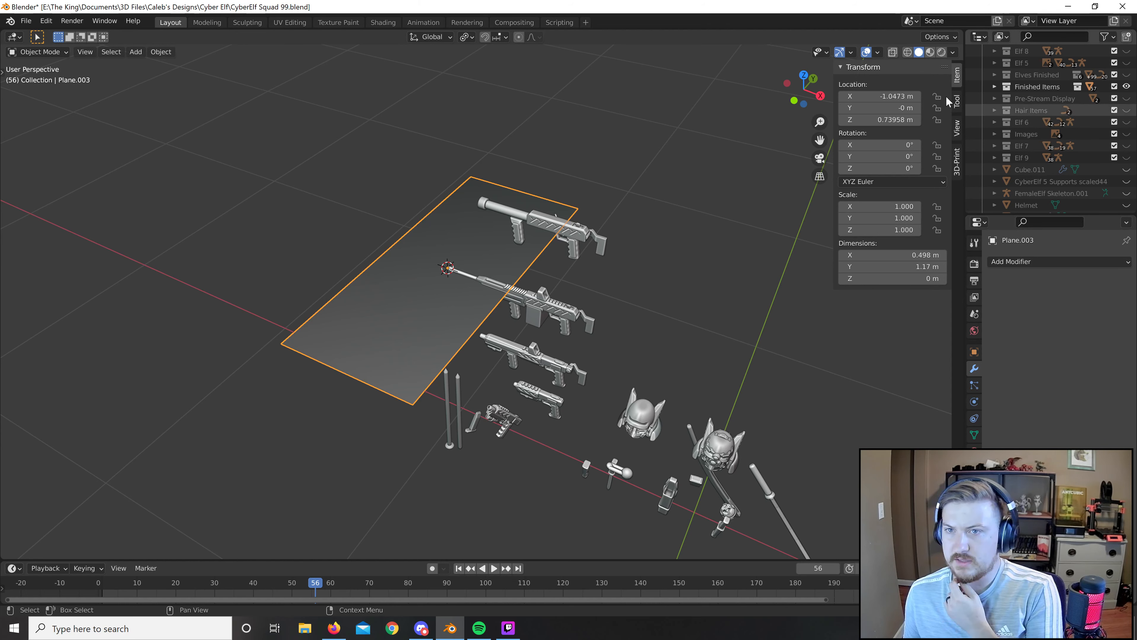
pyautogui.click(852, 52)
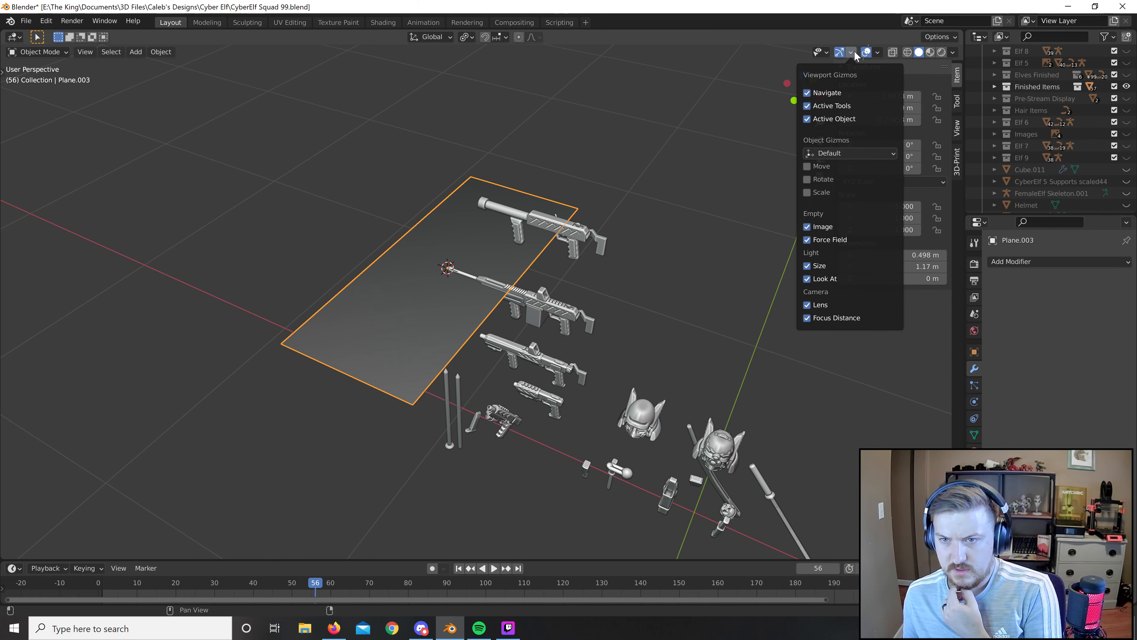
pyautogui.click(878, 52)
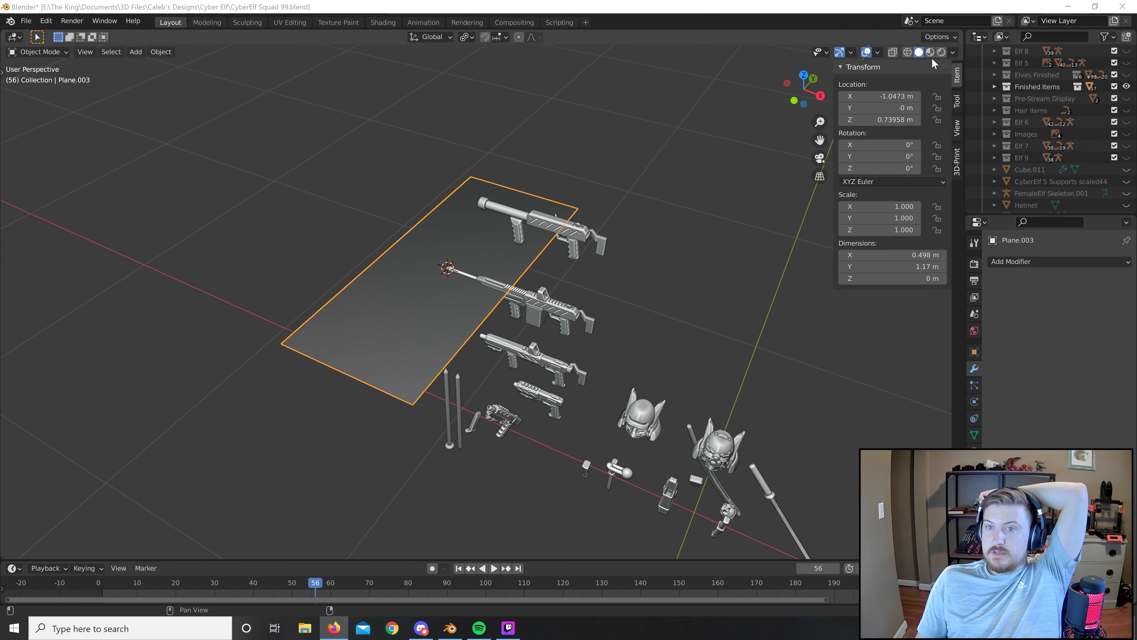
pyautogui.click(953, 52)
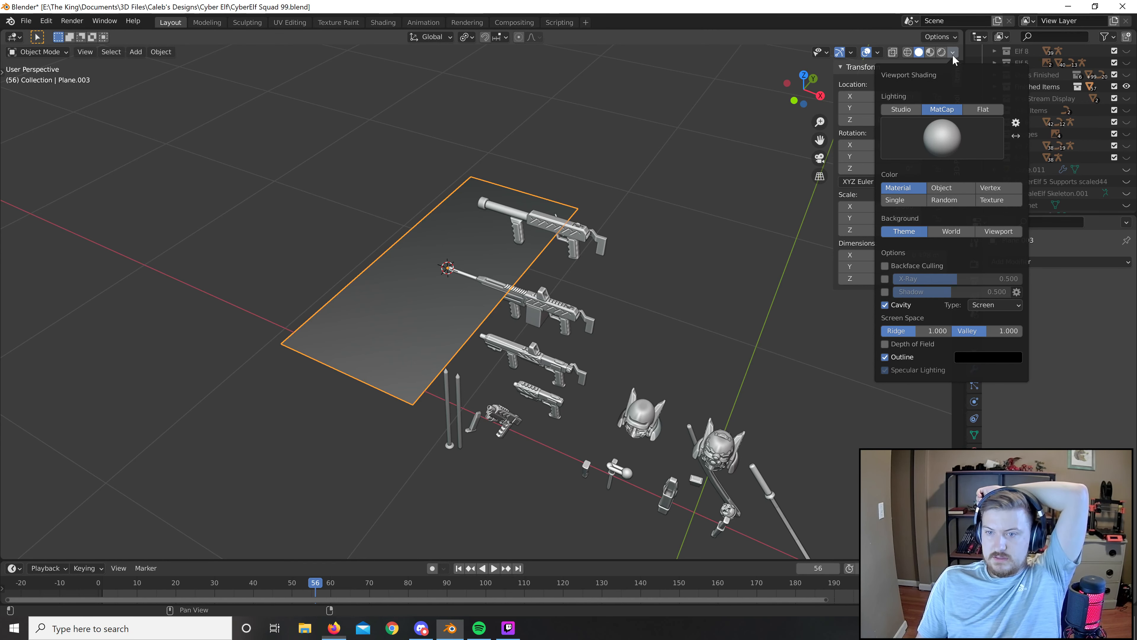
pyautogui.click(850, 53)
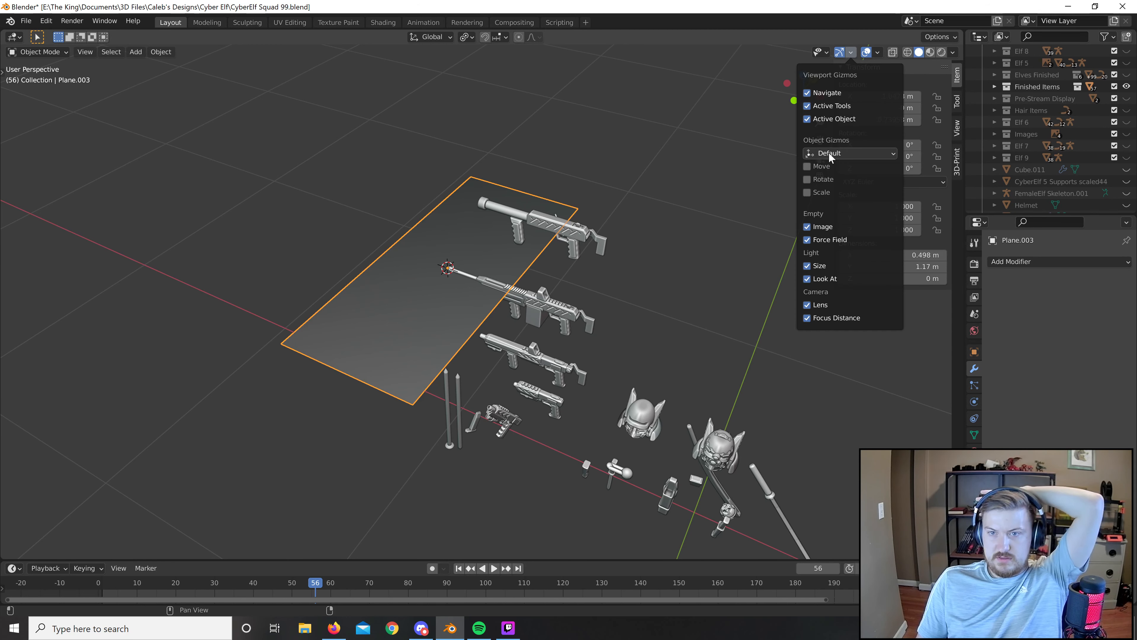
pyautogui.click(807, 166)
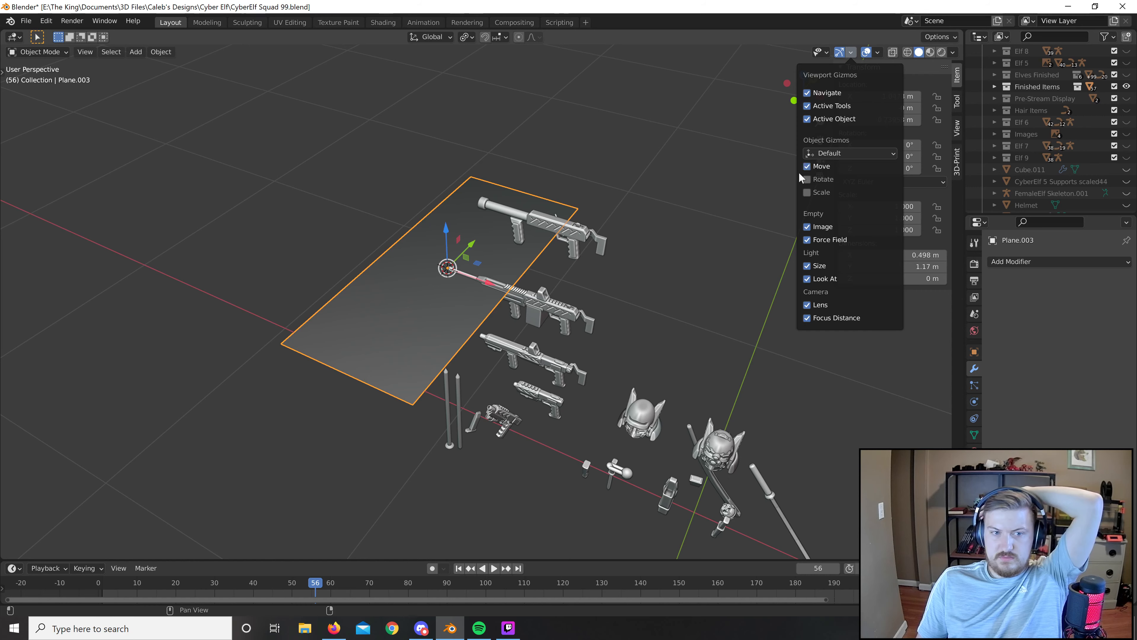
pyautogui.moveTo(655, 295); pyautogui.dragTo(532, 295, button='middle')
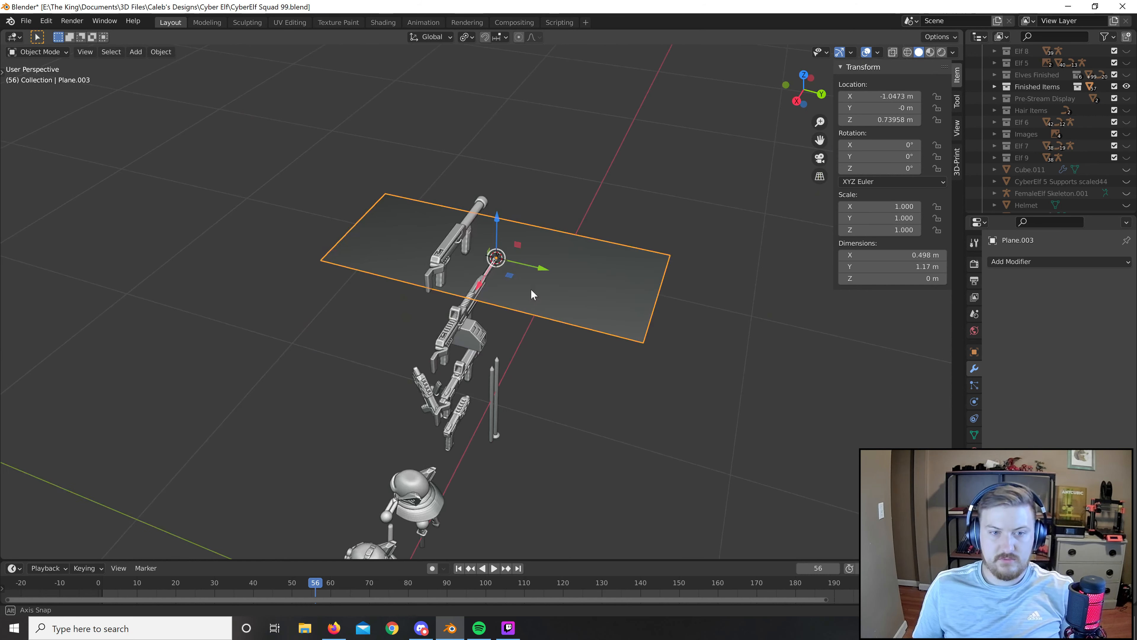
pyautogui.scroll(3, 644, 294)
pyautogui.moveTo(652, 294); pyautogui.dragTo(690, 268, button='middle')
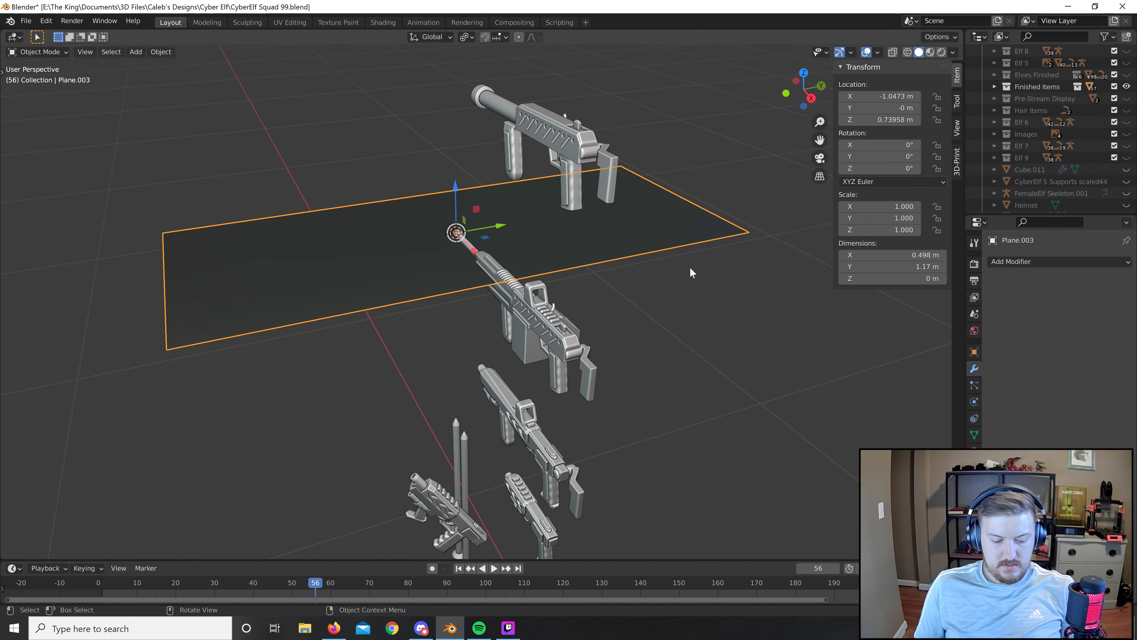
pyautogui.write('rx90')
pyautogui.rightClick(703, 257)
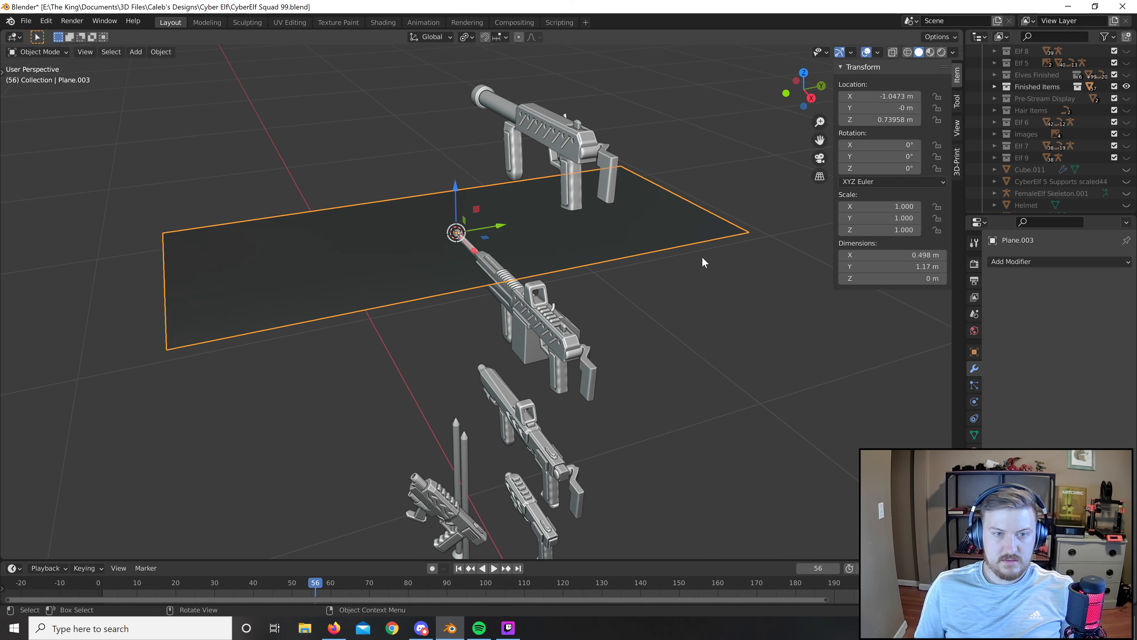
pyautogui.press('r')
pyautogui.rightClick(636, 249)
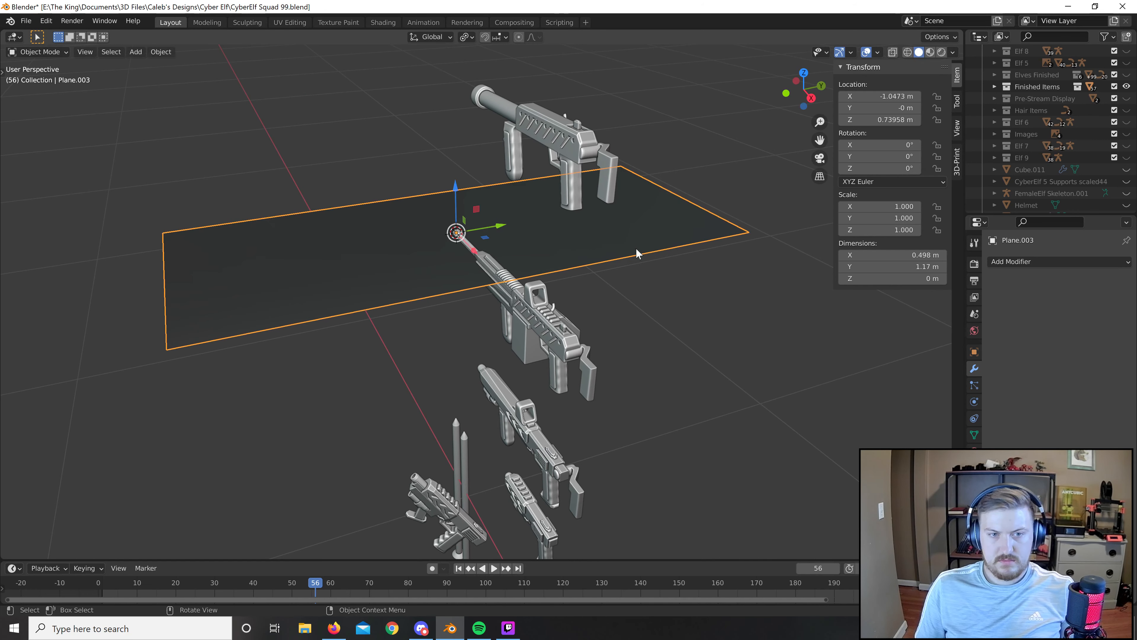
# Try rotating the flat plane 90° about the X axis and rotate it back by -90°.
pyautogui.moveTo(685, 274)
pyautogui.mouseDown(button='middle')
pyautogui.moveTo(709, 263)
pyautogui.moveTo(687, 269)
pyautogui.mouseUp(button='middle')
pyautogui.write('rx90')
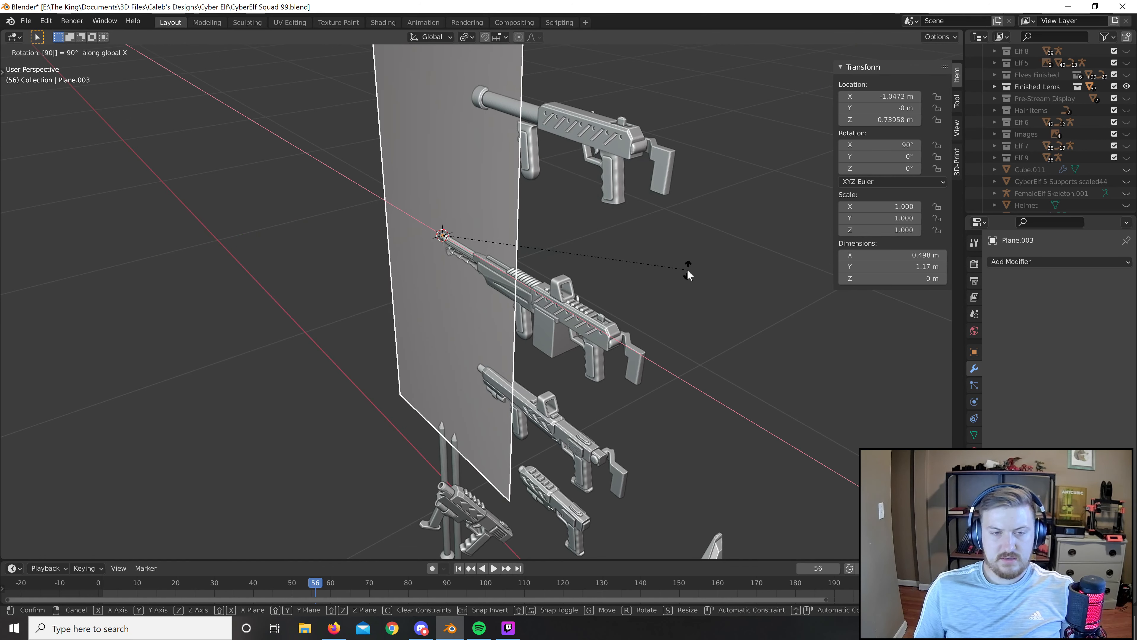
pyautogui.press('Return')
pyautogui.scroll(2, 611, 235)
pyautogui.moveTo(611, 240)
pyautogui.mouseDown(button='middle')
pyautogui.moveTo(622, 249)
pyautogui.moveTo(605, 254)
pyautogui.mouseUp(button='middle')
pyautogui.write('rx-90')
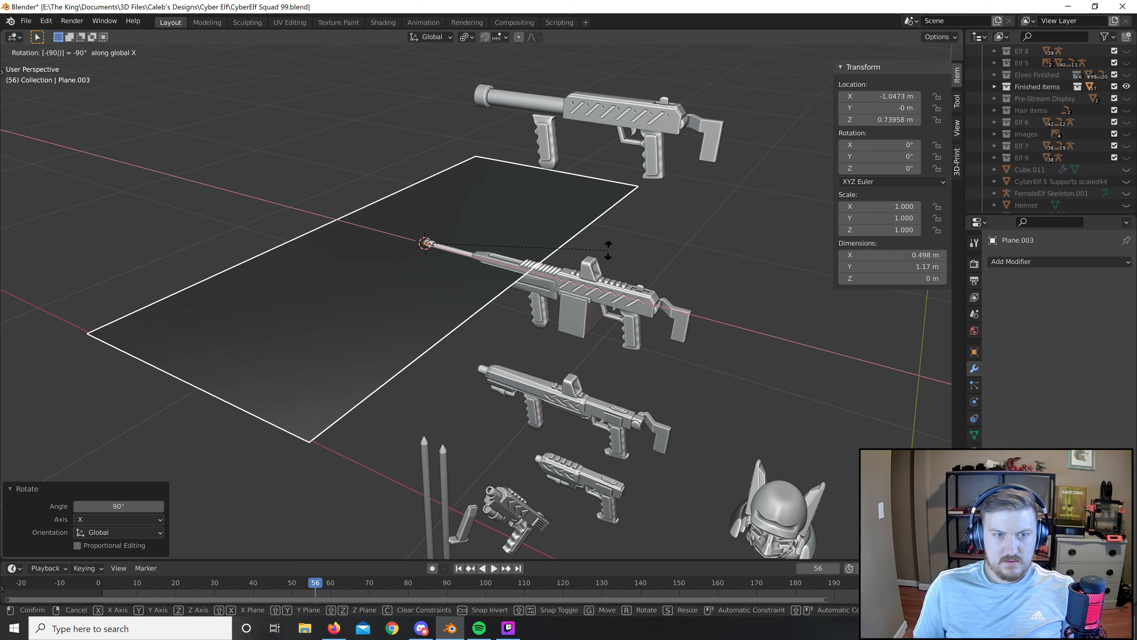
pyautogui.press('Return')
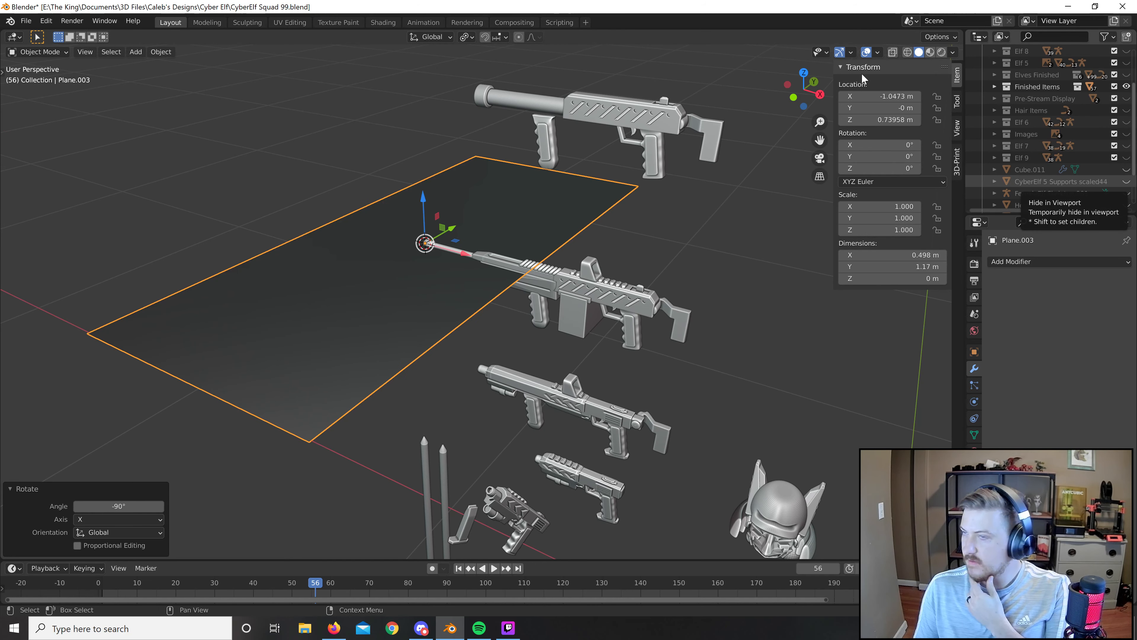
# Check the viewport overlay options and turn off the Move object gizmo.
pyautogui.click(876, 54)
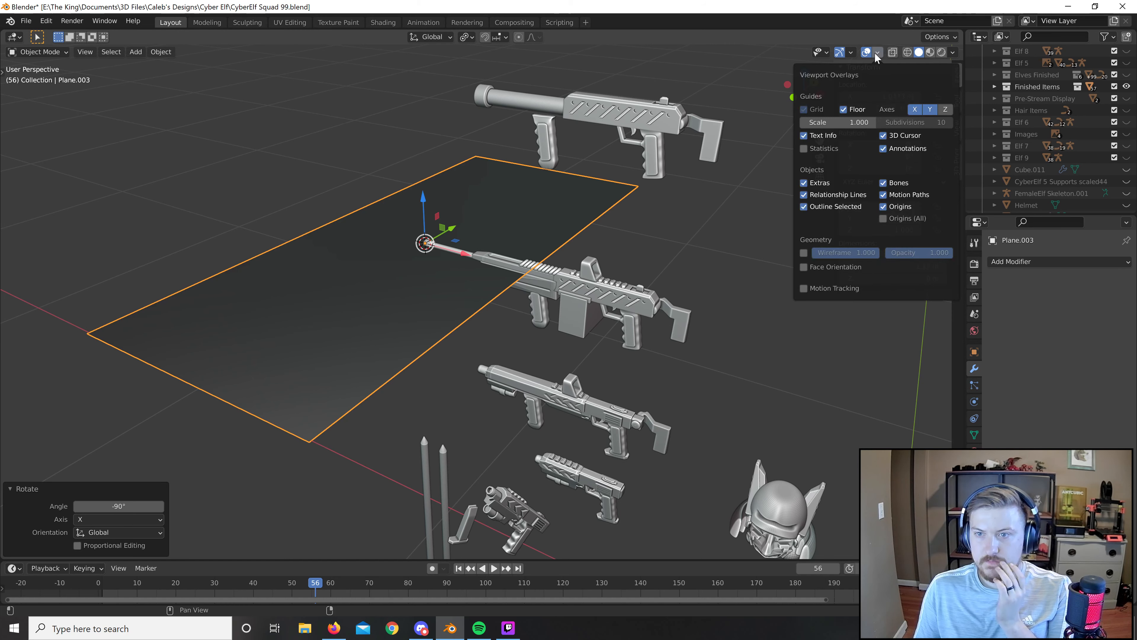
pyautogui.moveTo(848, 52)
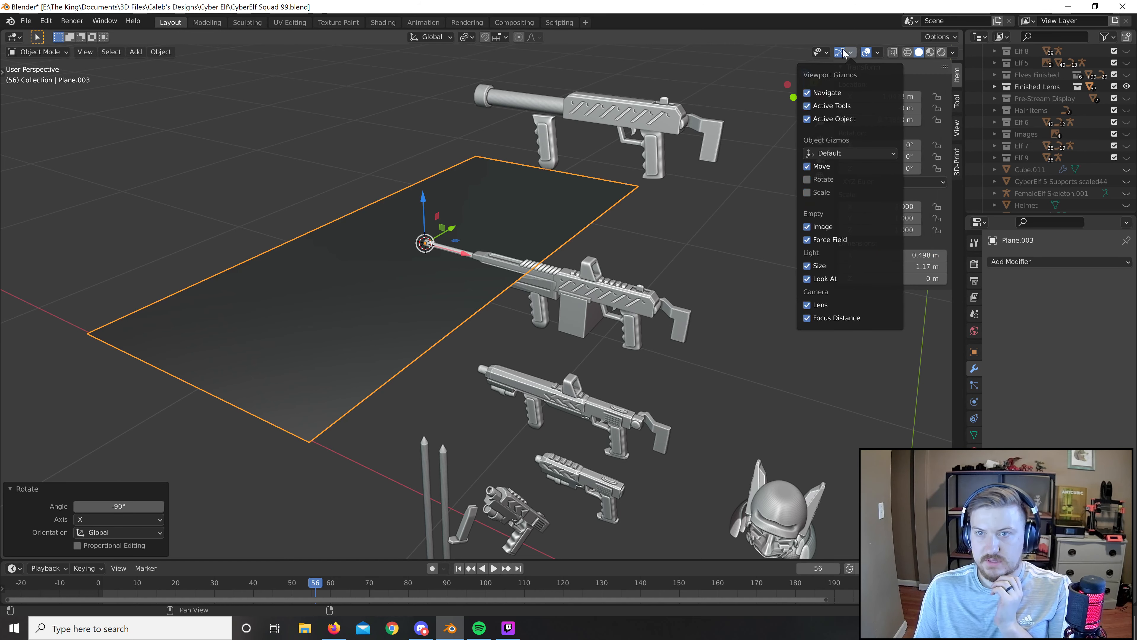
pyautogui.click(810, 165)
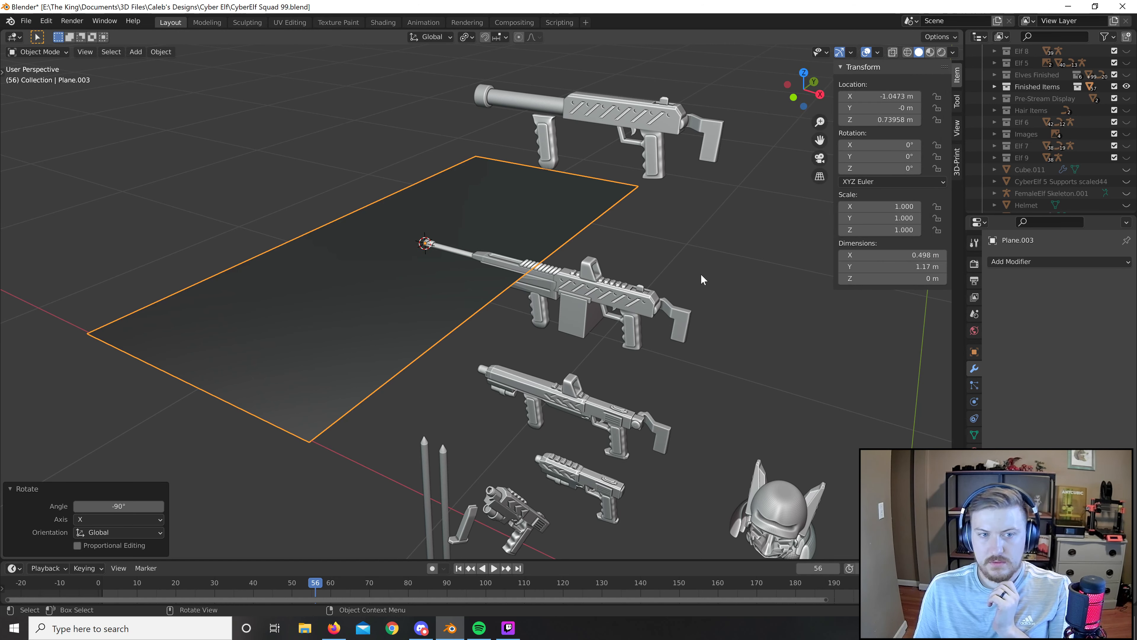
pyautogui.click(680, 242)
pyautogui.moveTo(681, 244); pyautogui.dragTo(509, 350, button='middle')
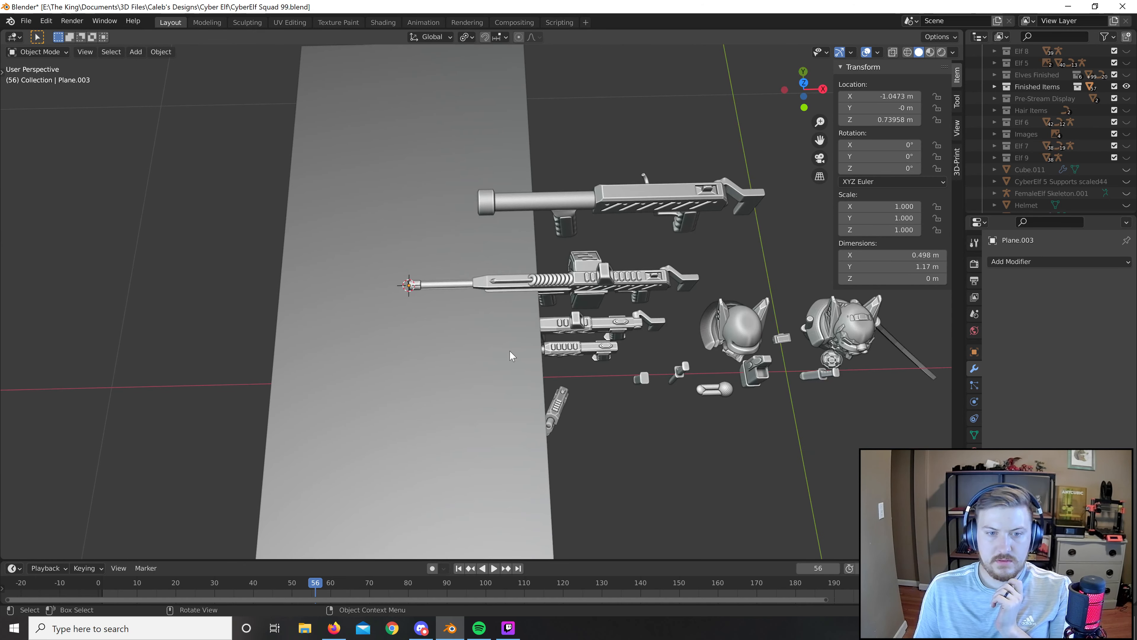
pyautogui.scroll(-5, 496, 344)
pyautogui.click(493, 341)
pyautogui.scroll(4, 616, 331)
pyautogui.scroll(-4, 633, 346)
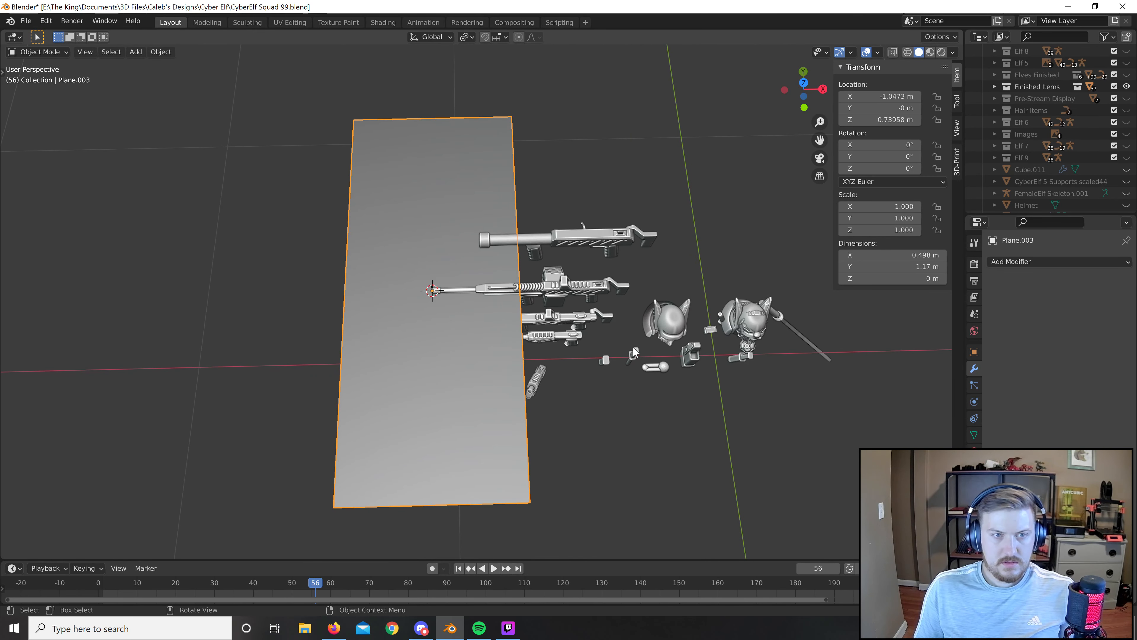
# View the plane from the top in Edit Mode, try selecting its upper edge and undo the selection.
pyautogui.scroll(1, 663, 334)
pyautogui.keyDown('shift'); pyautogui.moveTo(691, 340); pyautogui.dragTo(693, 340, button='middle'); pyautogui.keyUp('shift')
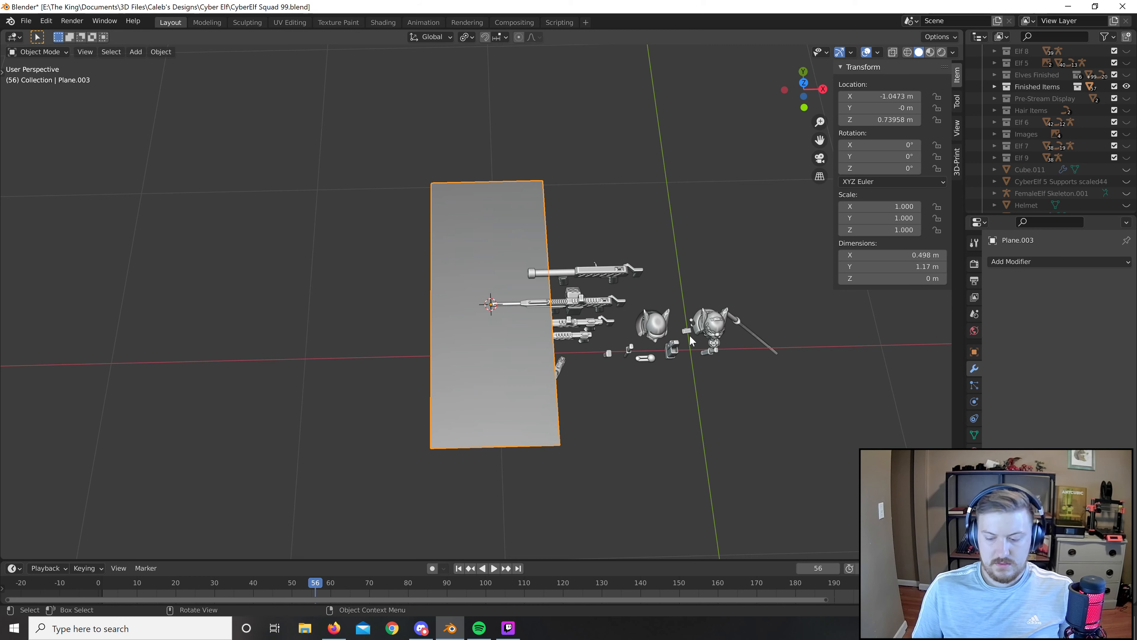
pyautogui.press('KP_1')
pyautogui.press('KP_7')
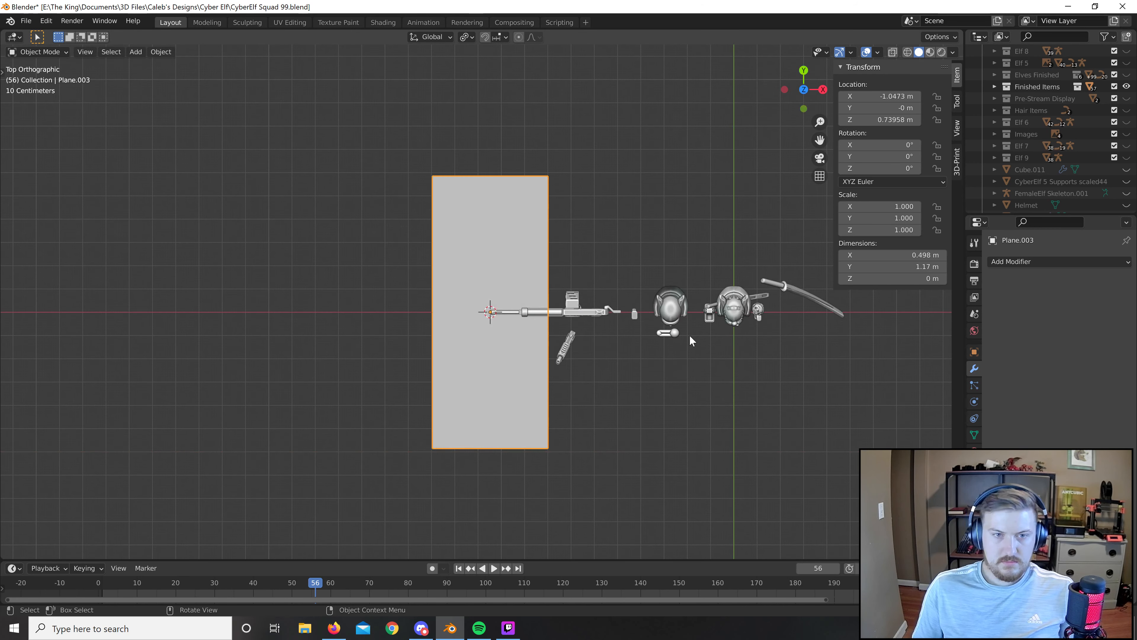
pyautogui.press('Tab')
pyautogui.click(489, 177)
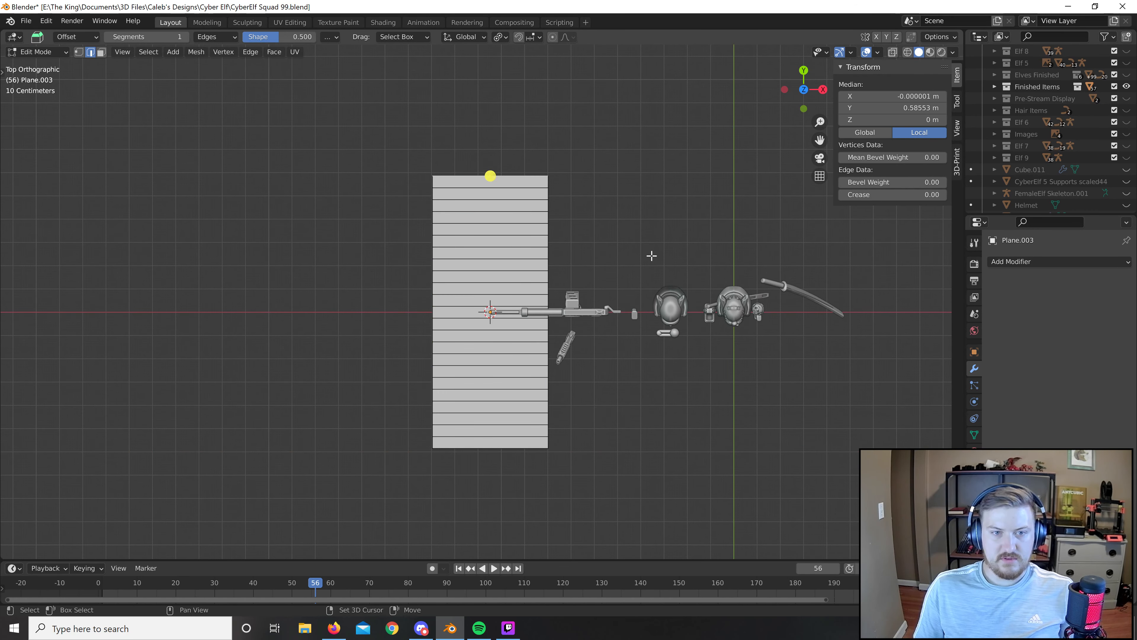
pyautogui.keyDown('shift'); pyautogui.moveTo(601, 296); pyautogui.dragTo(644, 305, button='middle'); pyautogui.keyUp('shift')
pyautogui.hotkey('ctrl', 'z')
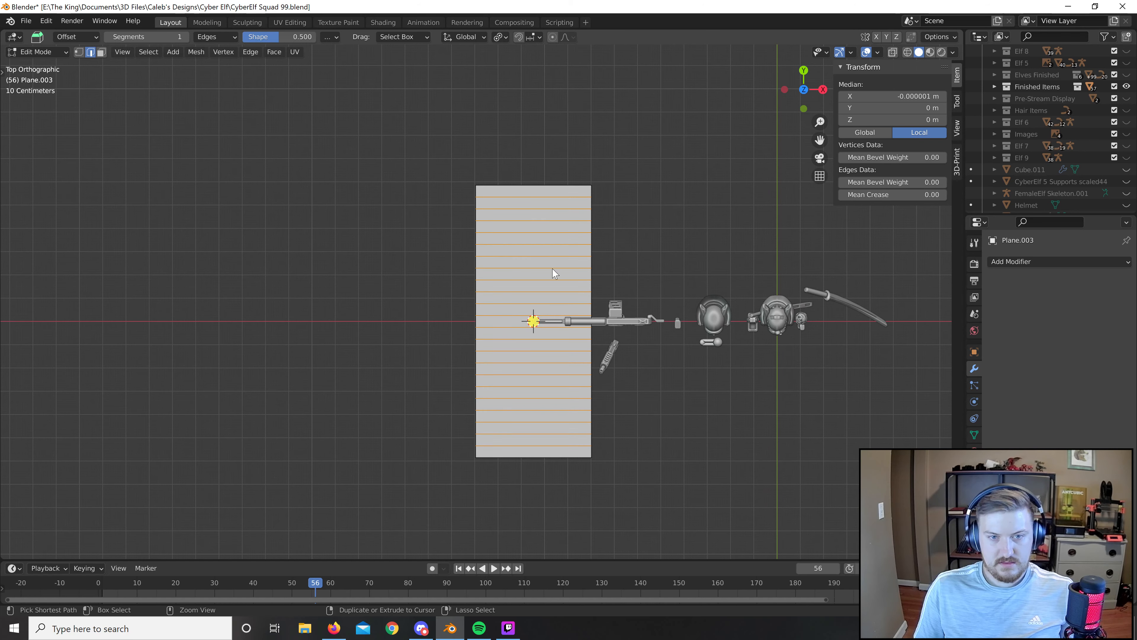
pyautogui.press('Tab')
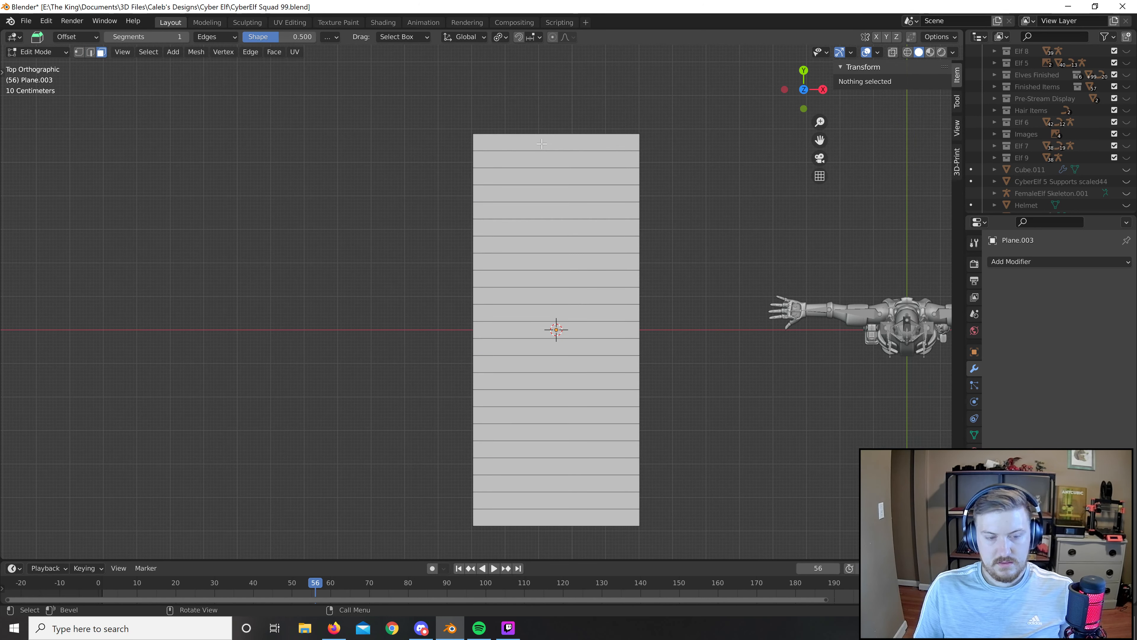
# Dissolve all of the plane's strip faces into a single face.
pyautogui.press('a')
pyautogui.scroll(-2, 480, 302)
pyautogui.rightClick(515, 279)
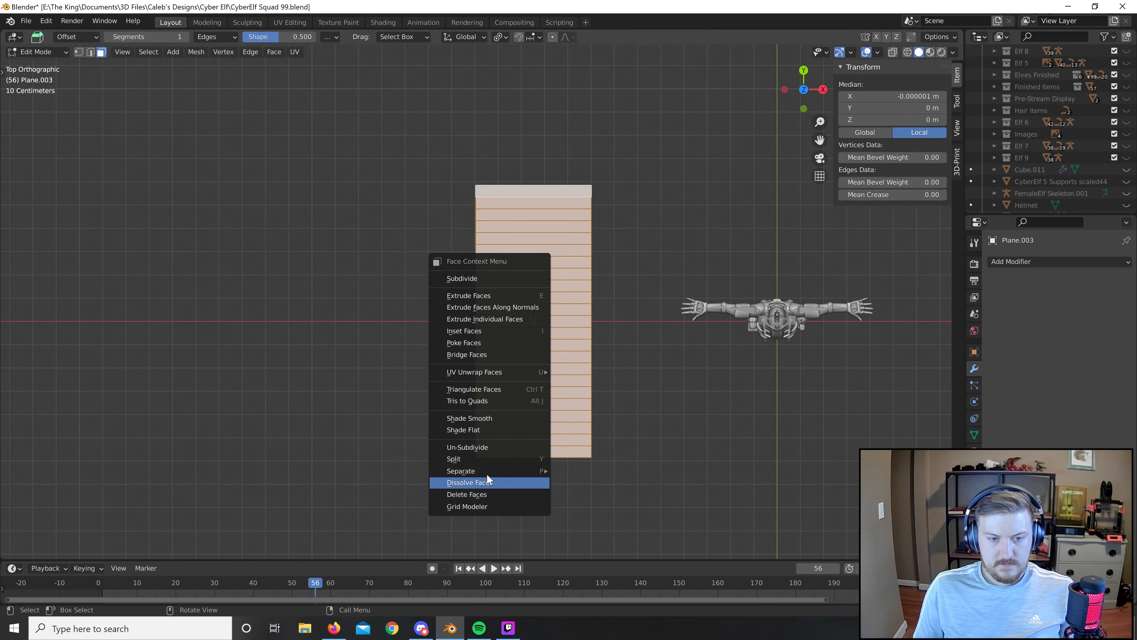
pyautogui.click(486, 481)
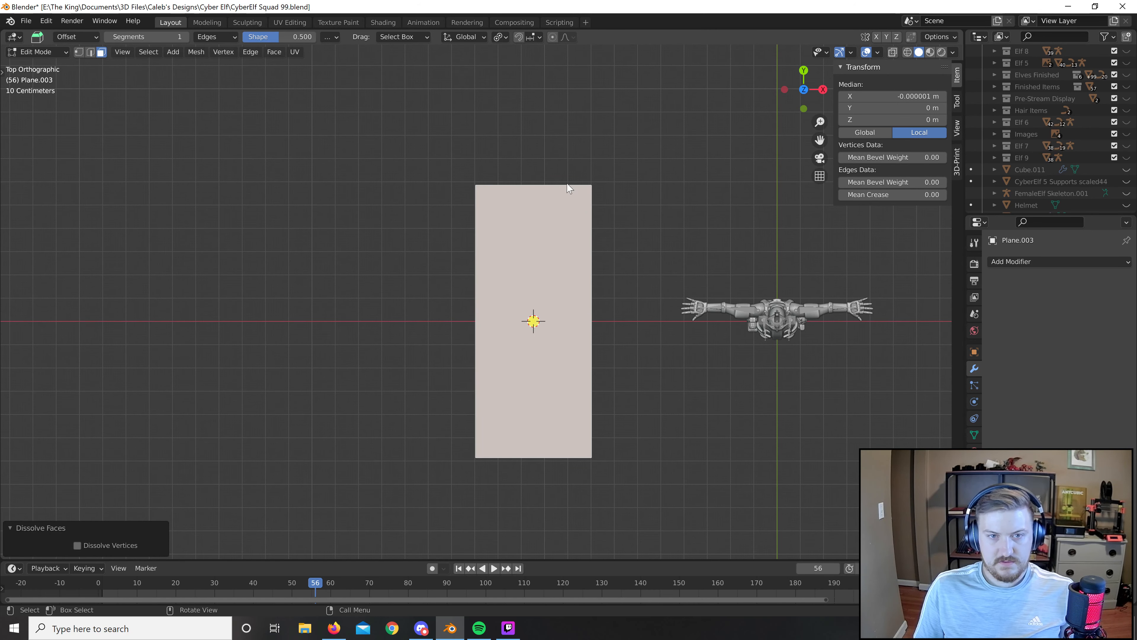
pyautogui.press('Tab')
pyautogui.press('Tab')
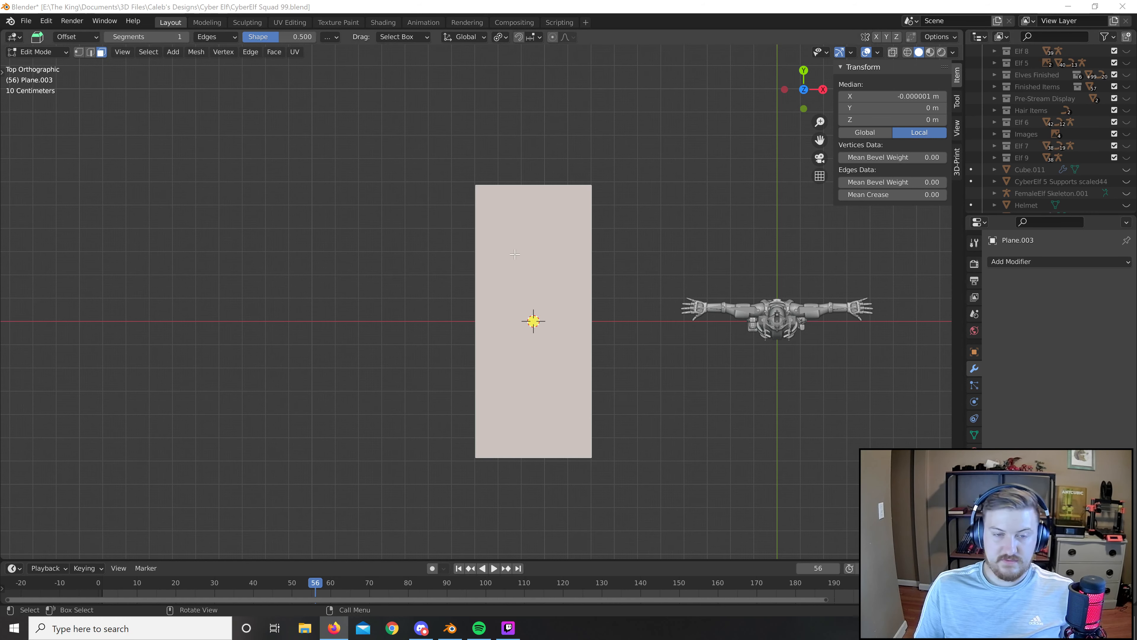
# Try to rotate the plane's upper edge by 45°.
pyautogui.click(550, 155)
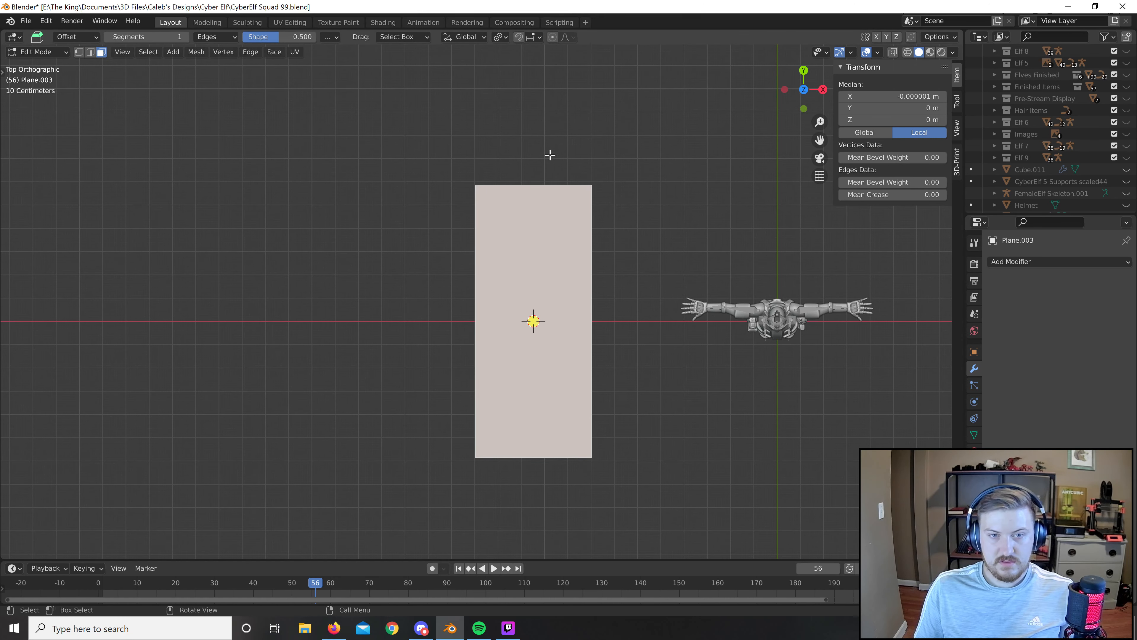
pyautogui.press('2')
pyautogui.click(540, 183)
pyautogui.scroll(2, 584, 187)
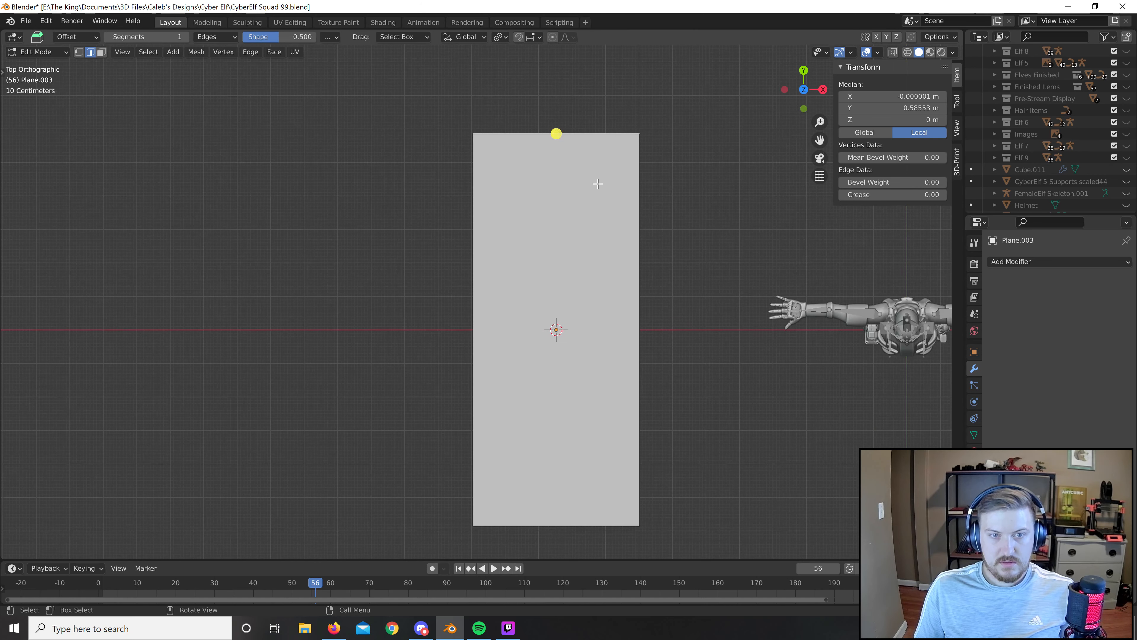
pyautogui.write('r')
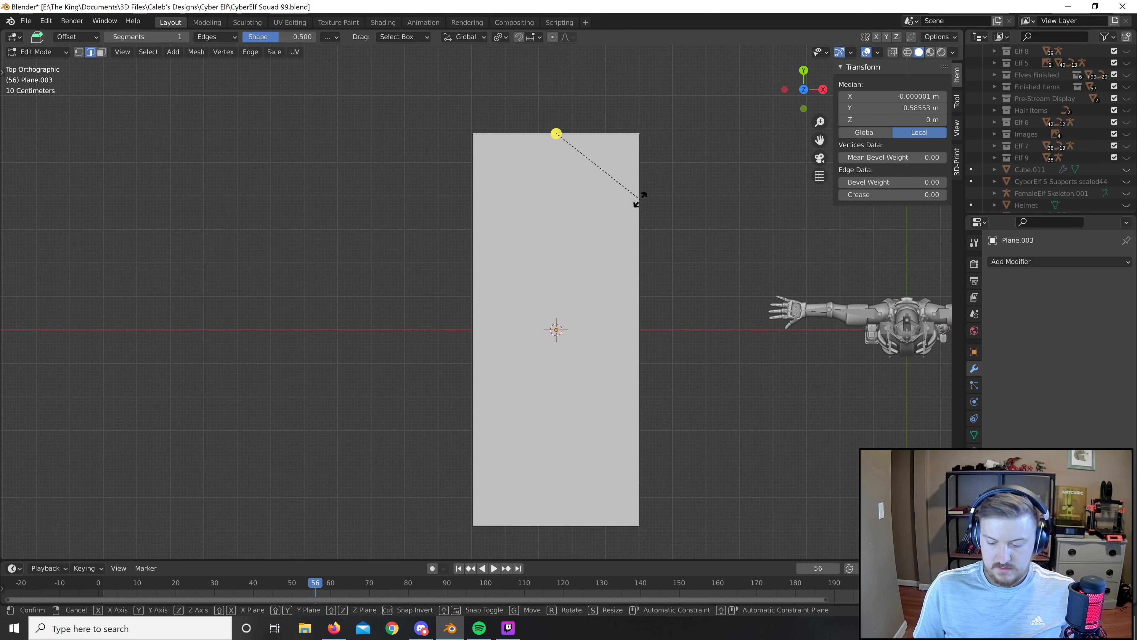
pyautogui.write('45')
pyautogui.press('Escape')
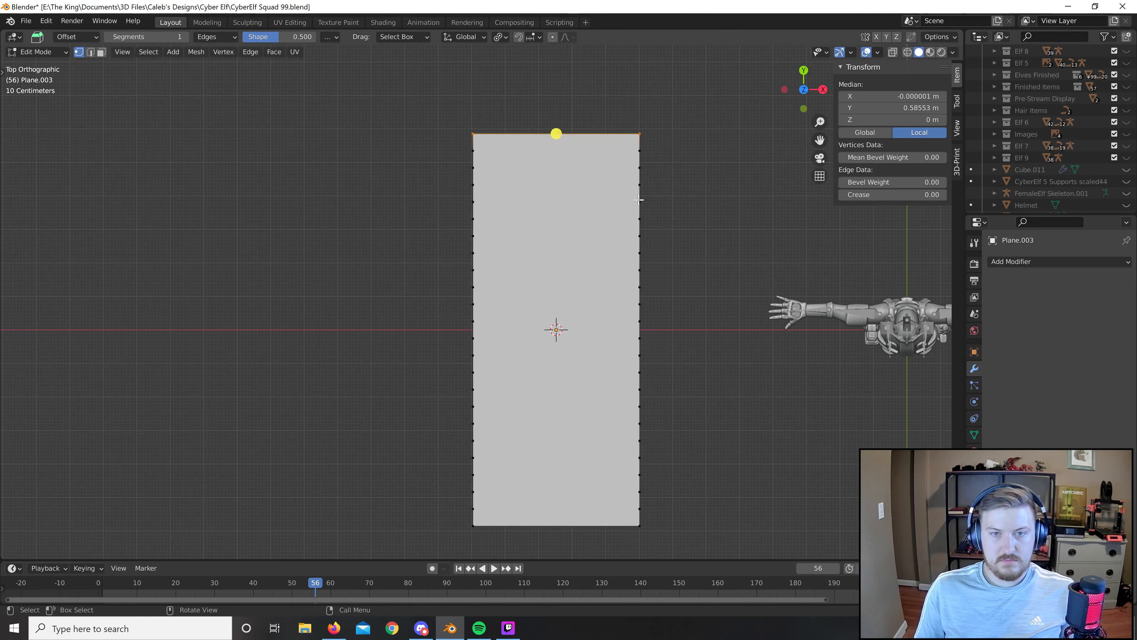
# Dissolve the extra vertices along the plane's two long sides, keeping only the four corners.
pyautogui.press('a')
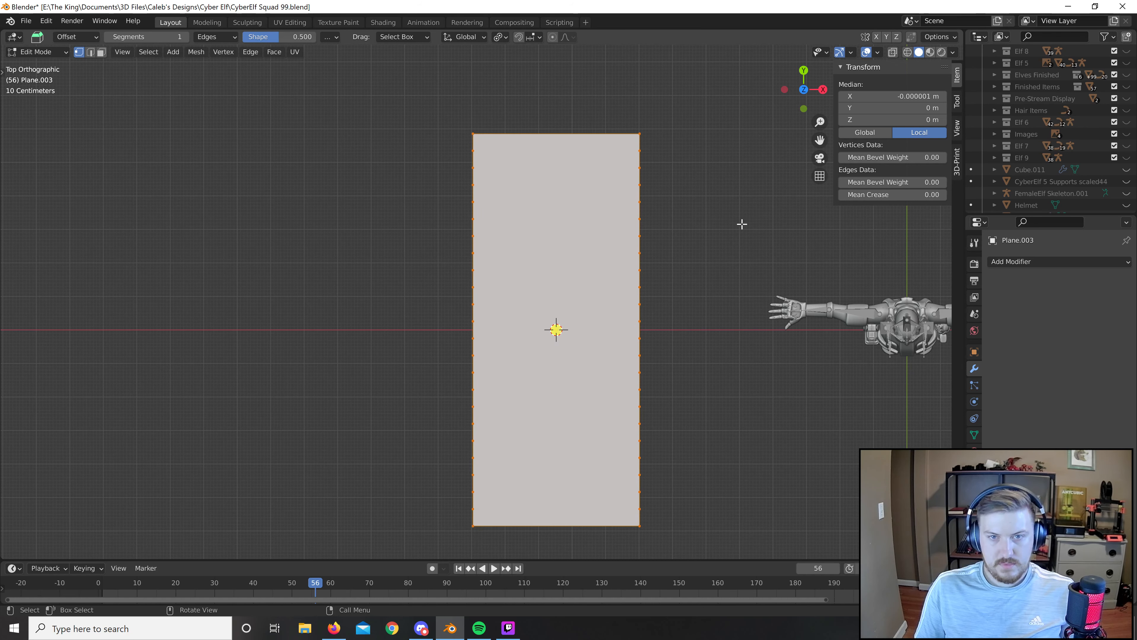
pyautogui.hotkey('alt', 'a')
pyautogui.press('b')
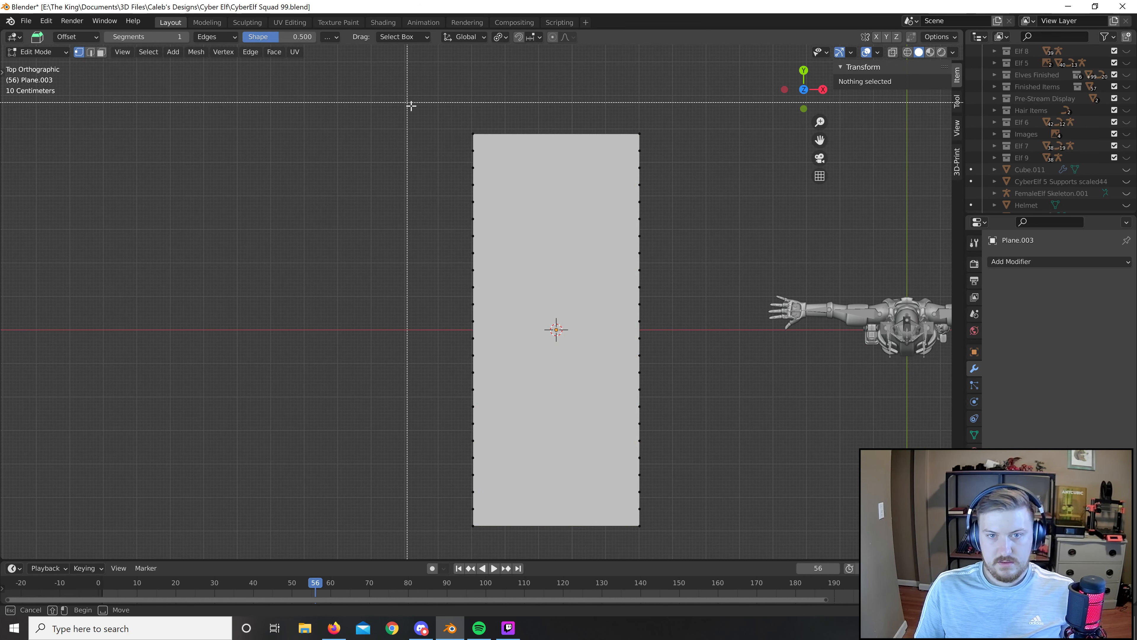
pyautogui.moveTo(429, 141); pyautogui.dragTo(791, 515)
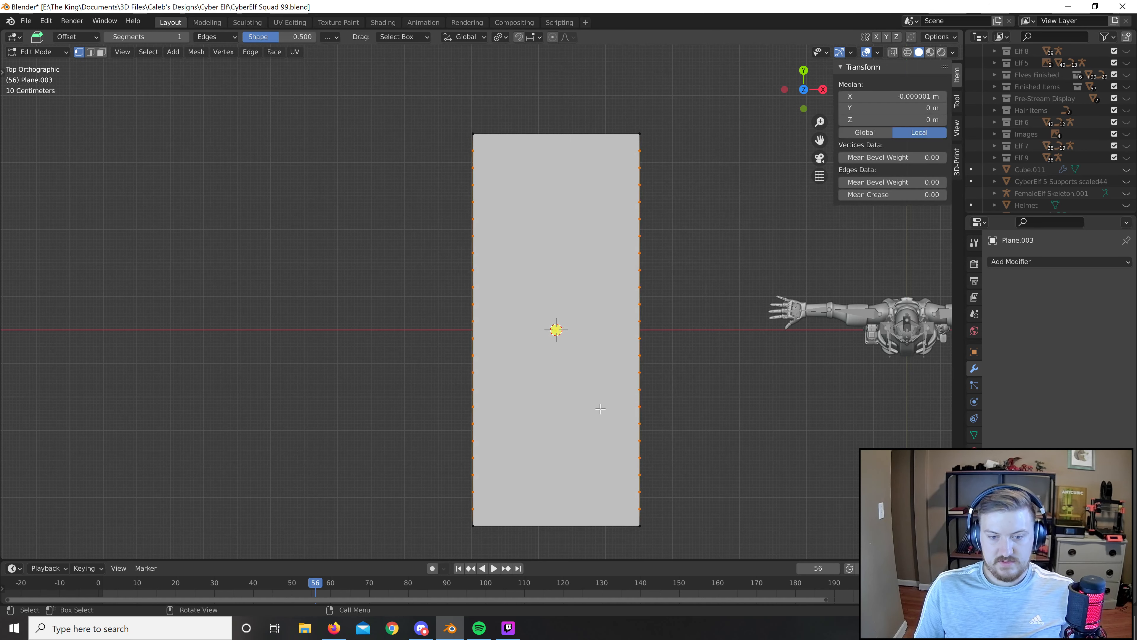
pyautogui.rightClick(569, 382)
pyautogui.click(523, 578)
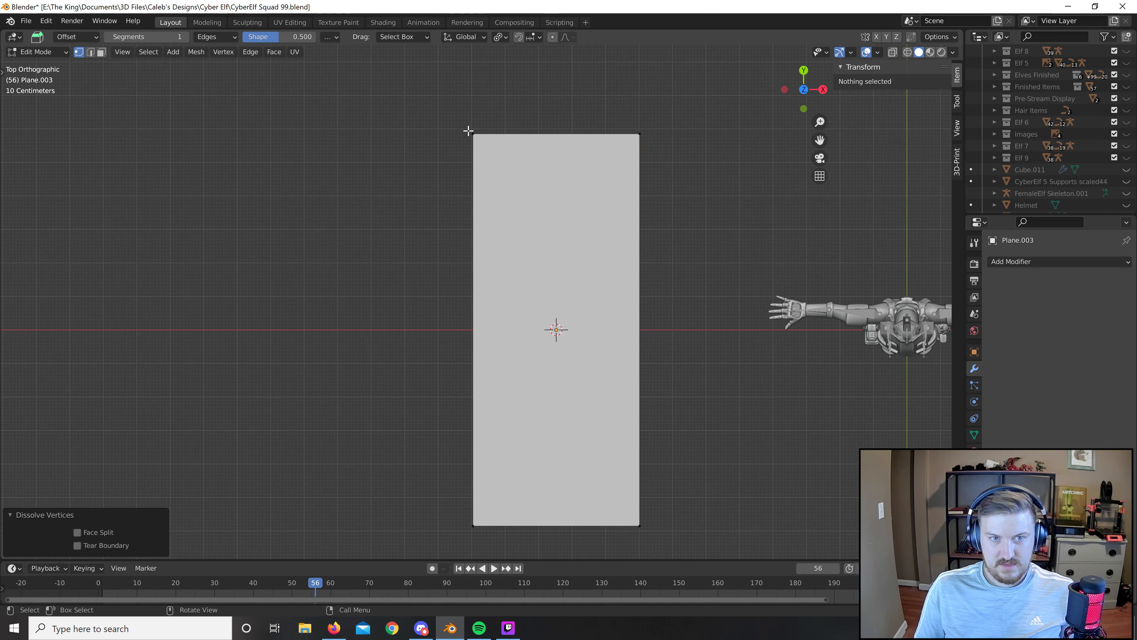
# Try rotating the plane's upper edge freehand and cancel the rotation.
pyautogui.press('2')
pyautogui.click(514, 131)
pyautogui.press('r')
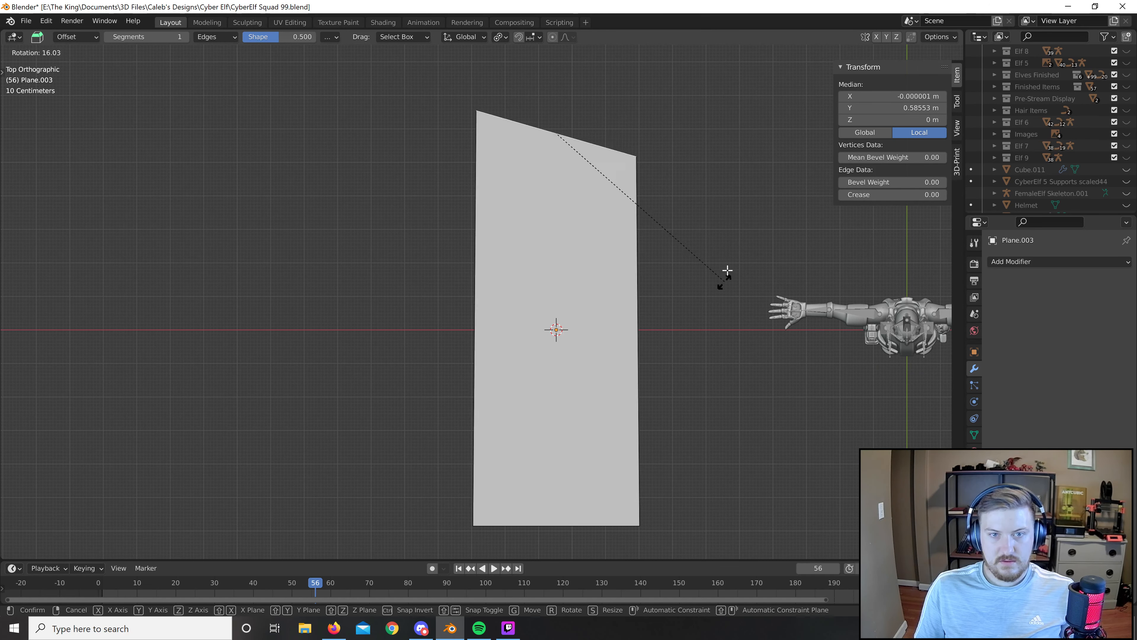
pyautogui.press('Escape')
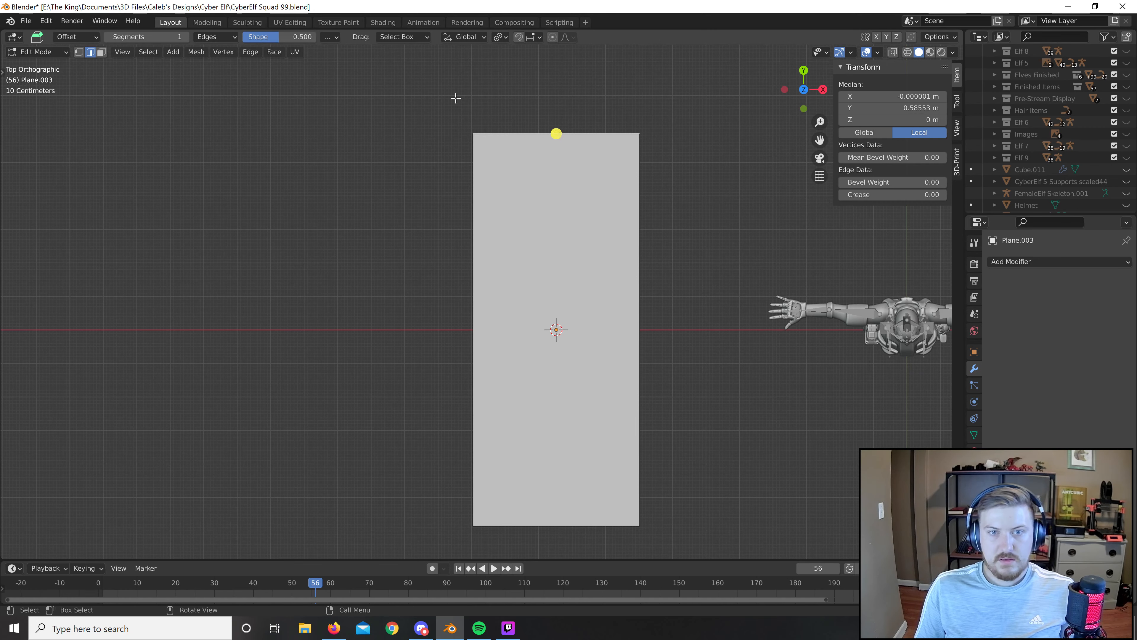
pyautogui.scroll(2, 680, 197)
pyautogui.scroll(-9, 672, 213)
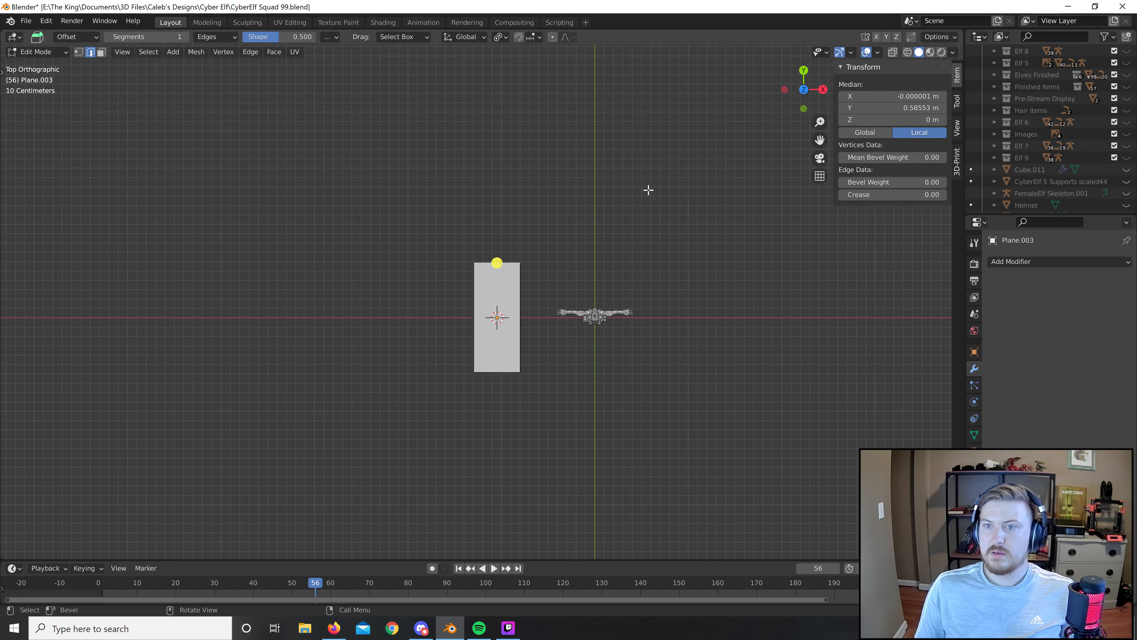
# Add one centred loop cut with smoothness 3 across the middle of the plane.
pyautogui.scroll(5, 667, 229)
pyautogui.scroll(2, 686, 269)
pyautogui.hotkey('ctrl', 'r')
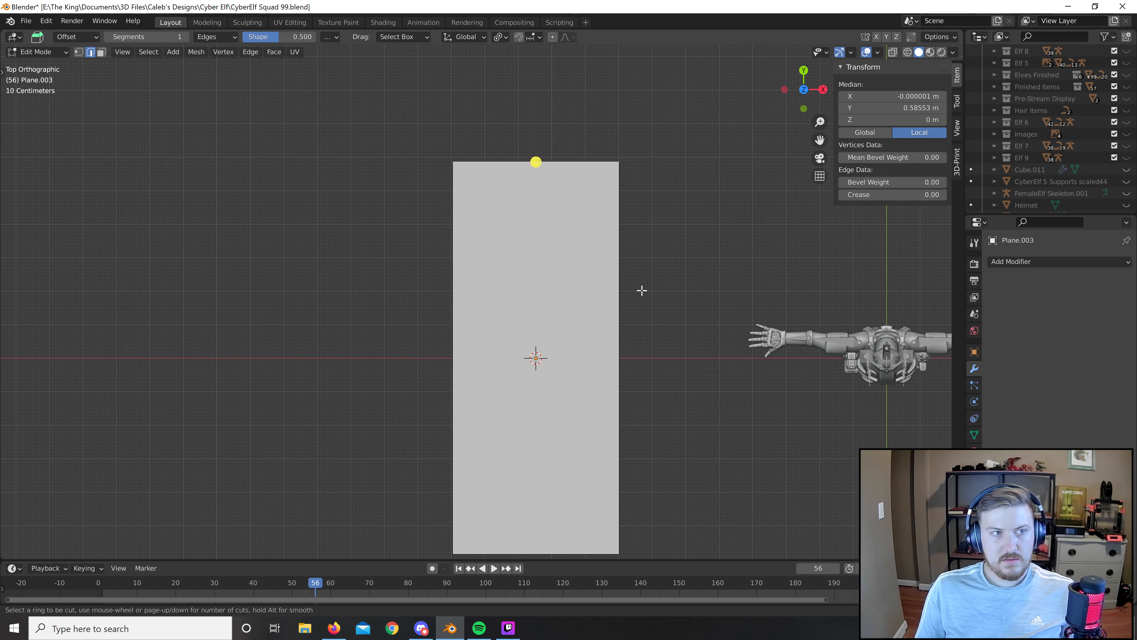
pyautogui.write('3')
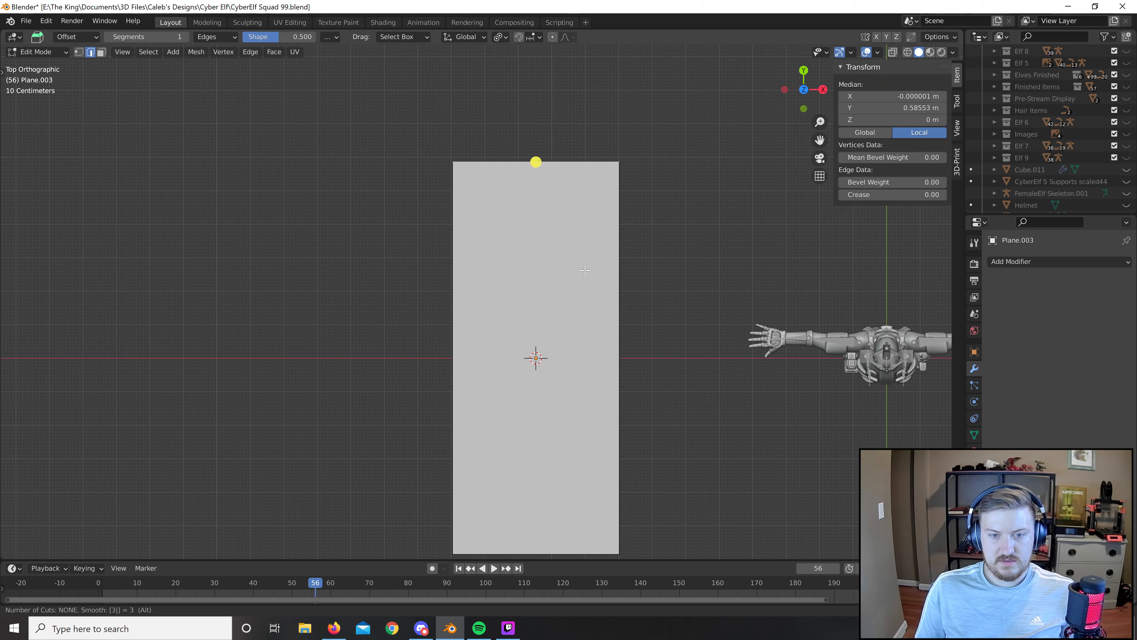
pyautogui.click(630, 217)
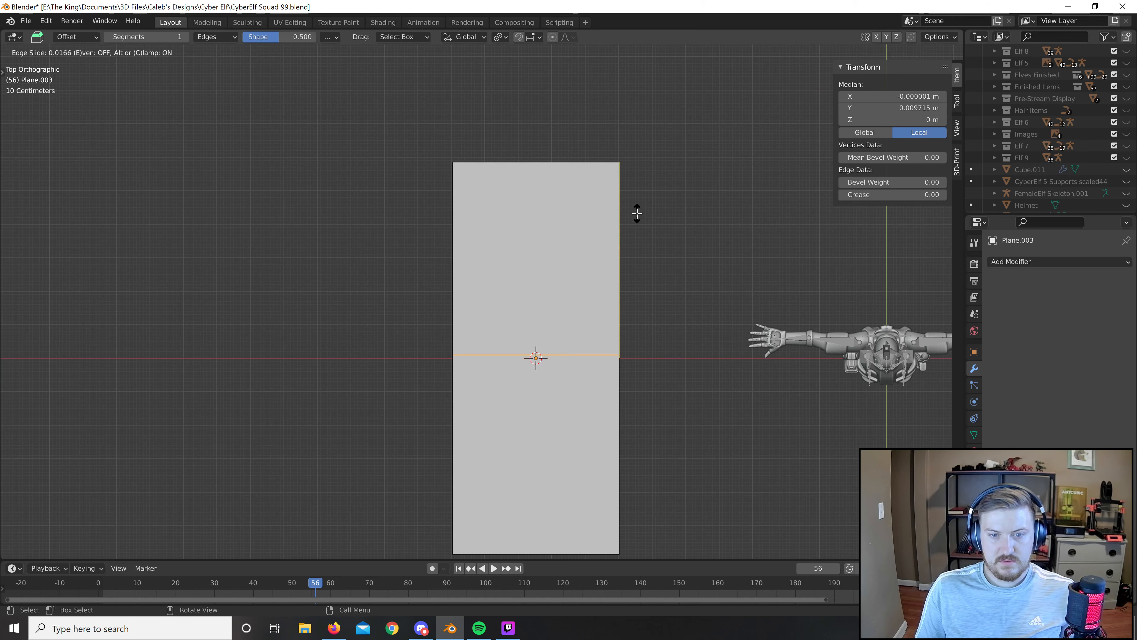
pyautogui.rightClick(637, 213)
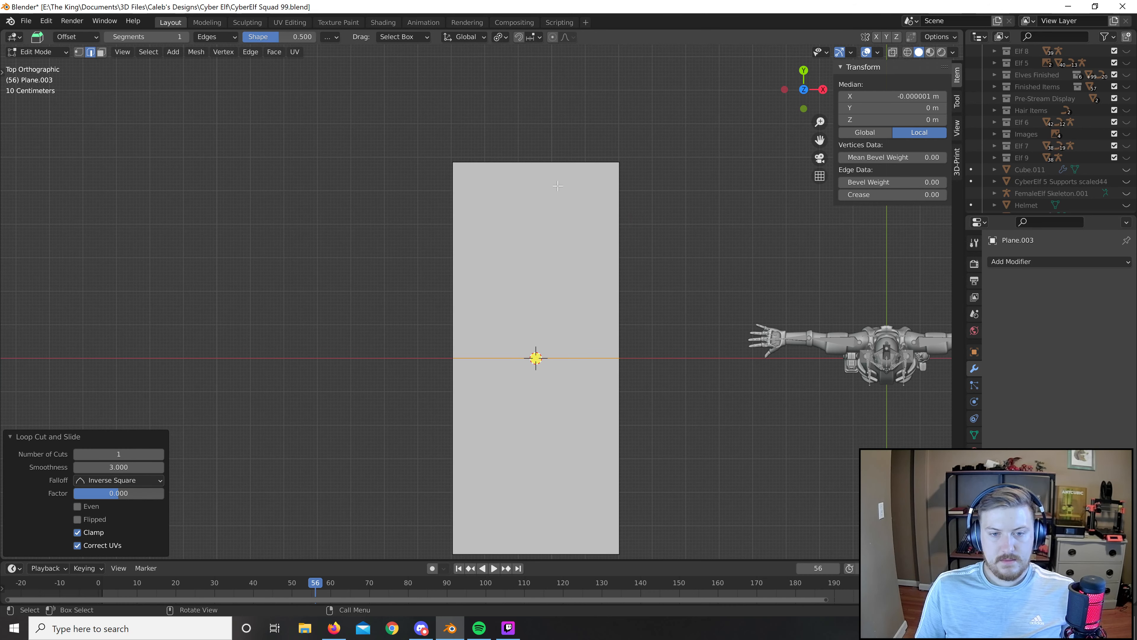
# Rotate the plane's upper edge by -45° in the top view.
pyautogui.scroll(-3, 558, 185)
pyautogui.scroll(2, 554, 219)
pyautogui.click(521, 184)
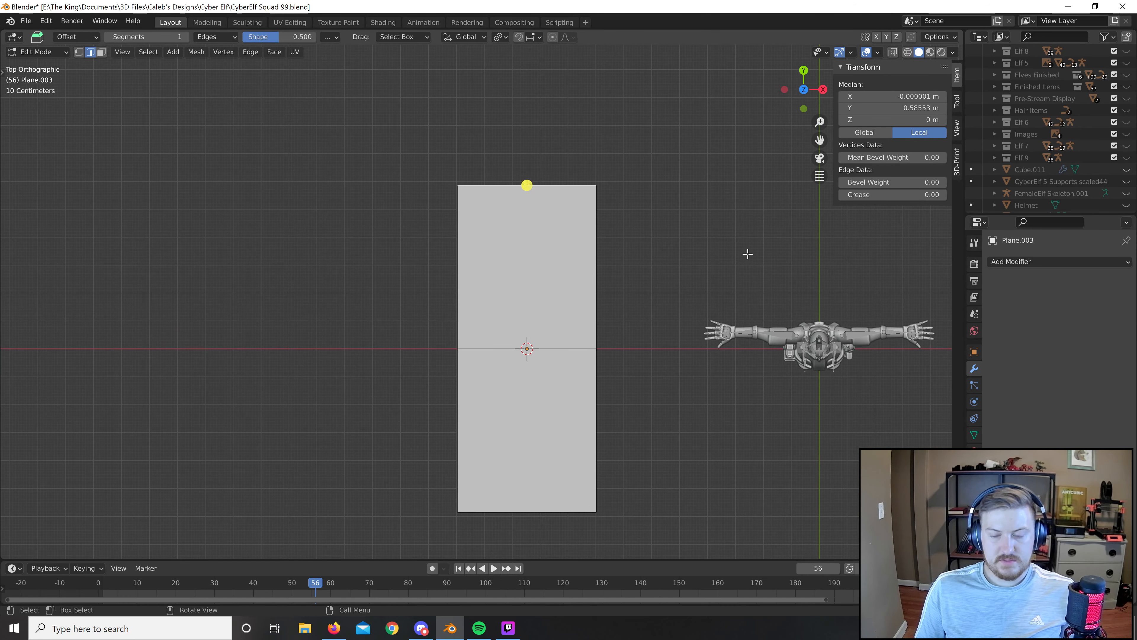
pyautogui.write('r45')
pyautogui.press('Escape')
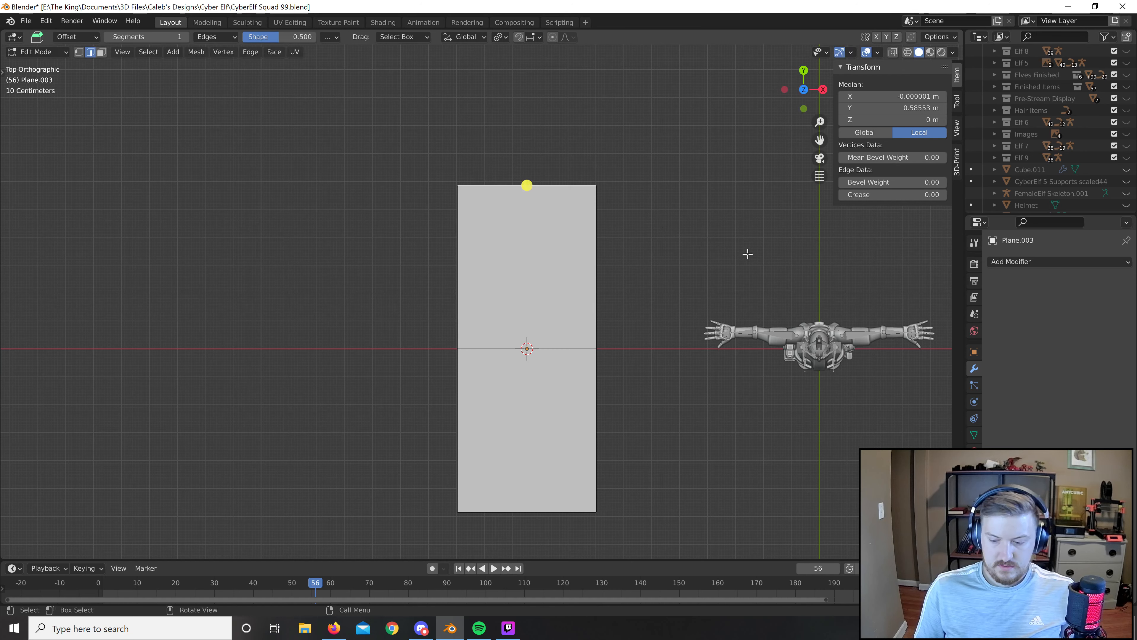
pyautogui.write('r-45')
pyautogui.press('Return')
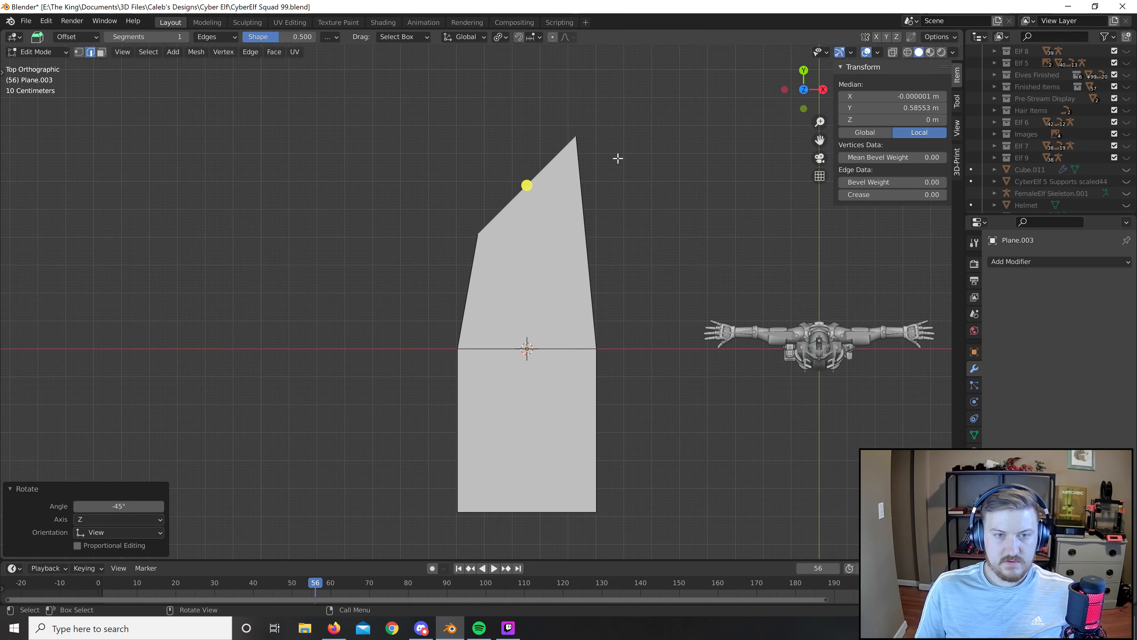
# Try moving the rotated upper edge along X by -10 m and by -1 m, cancelling both moves.
pyautogui.write('g')
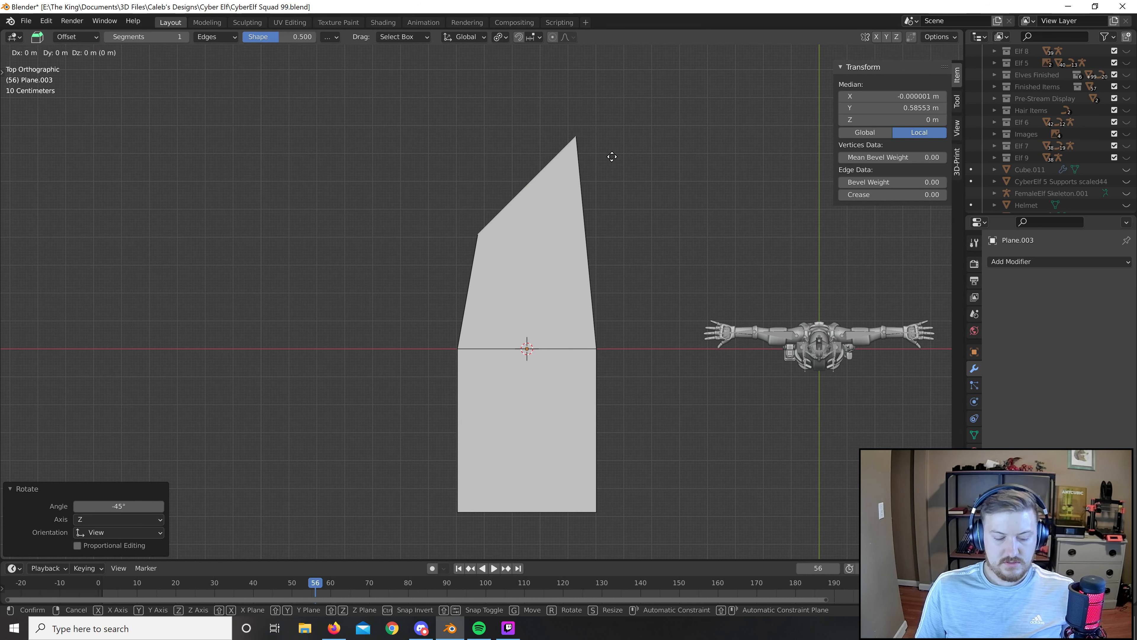
pyautogui.write('x')
pyautogui.write('-10')
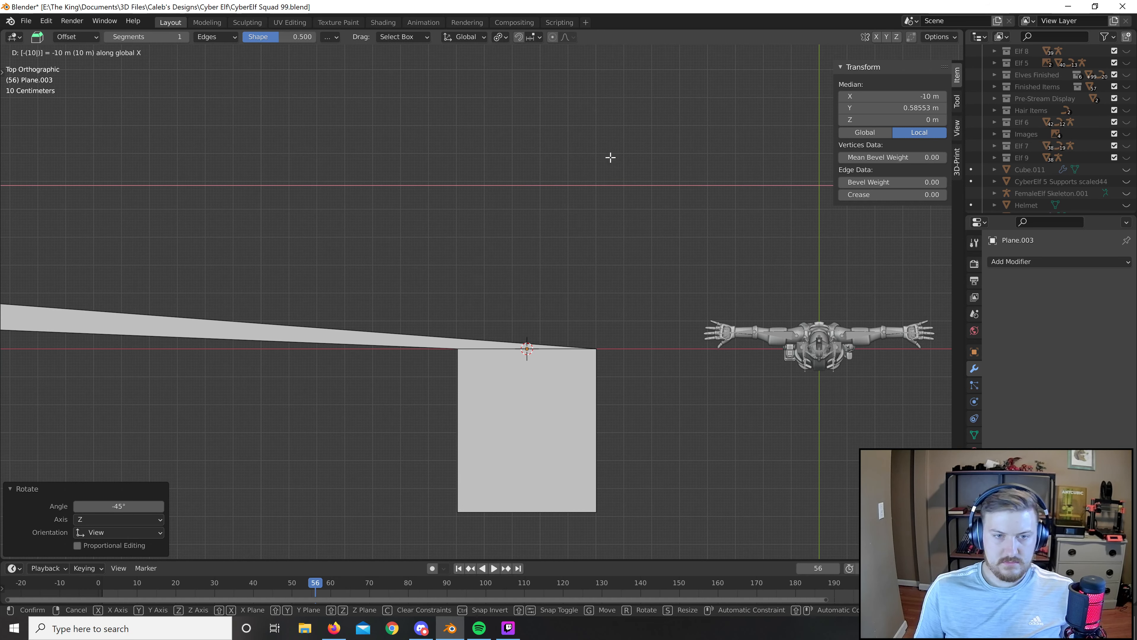
pyautogui.press('Escape')
pyautogui.write('gx-1')
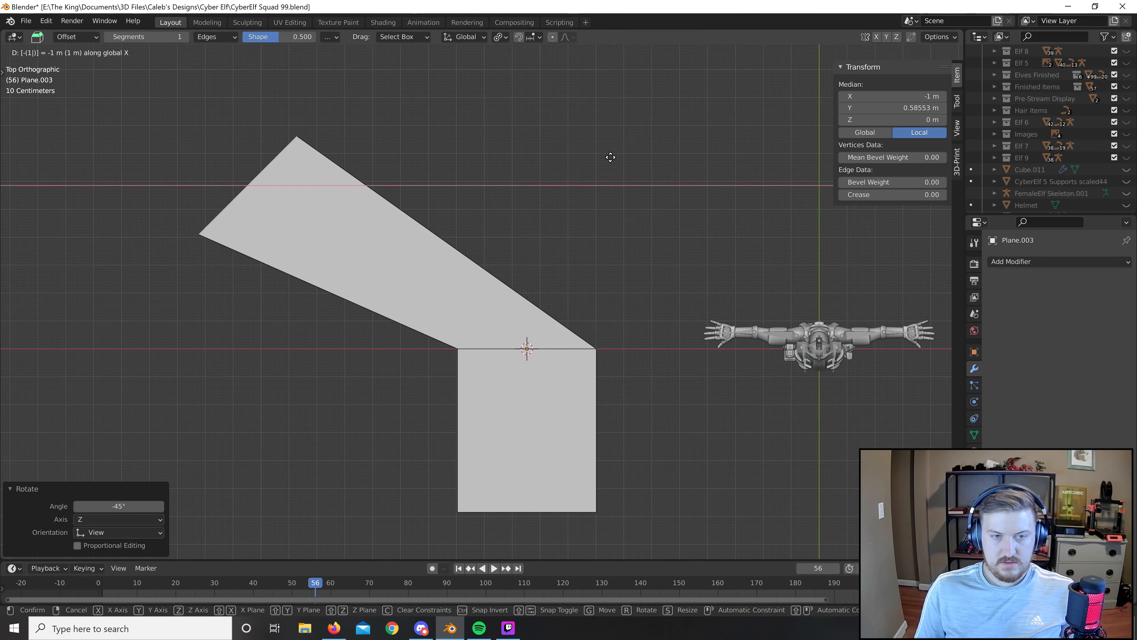
pyautogui.press('Escape')
# Try to delete the plane from Object Mode, return to Edit Mode and clear the mesh selection.
pyautogui.press('Tab')
pyautogui.press('x')
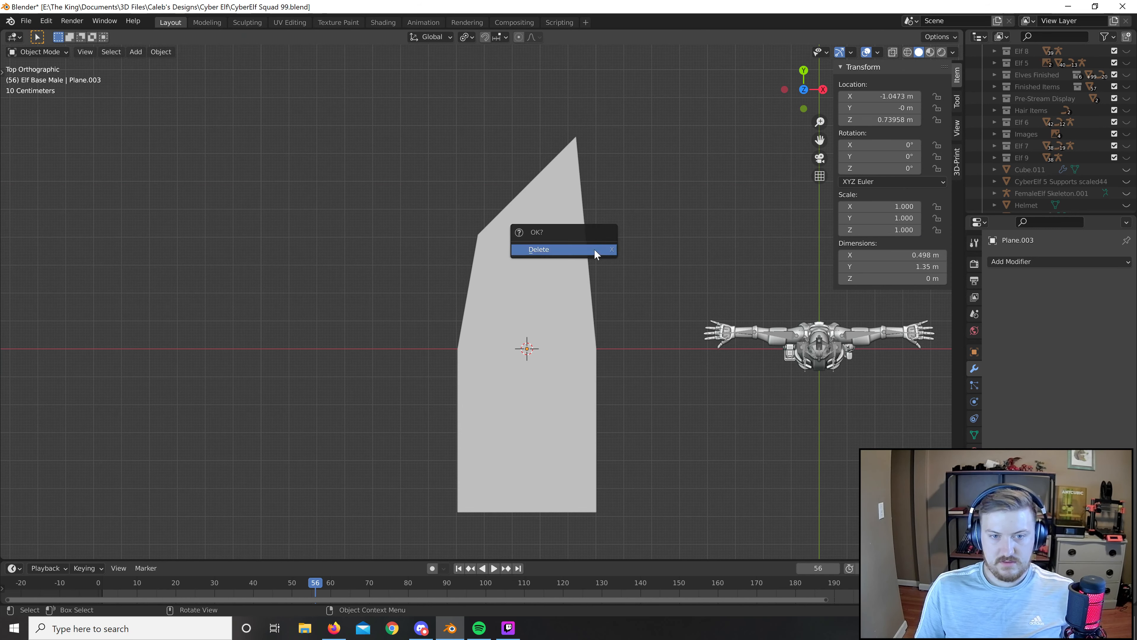
pyautogui.click(594, 249)
pyautogui.moveTo(639, 282); pyautogui.dragTo(640, 304, button='middle')
pyautogui.press('Tab')
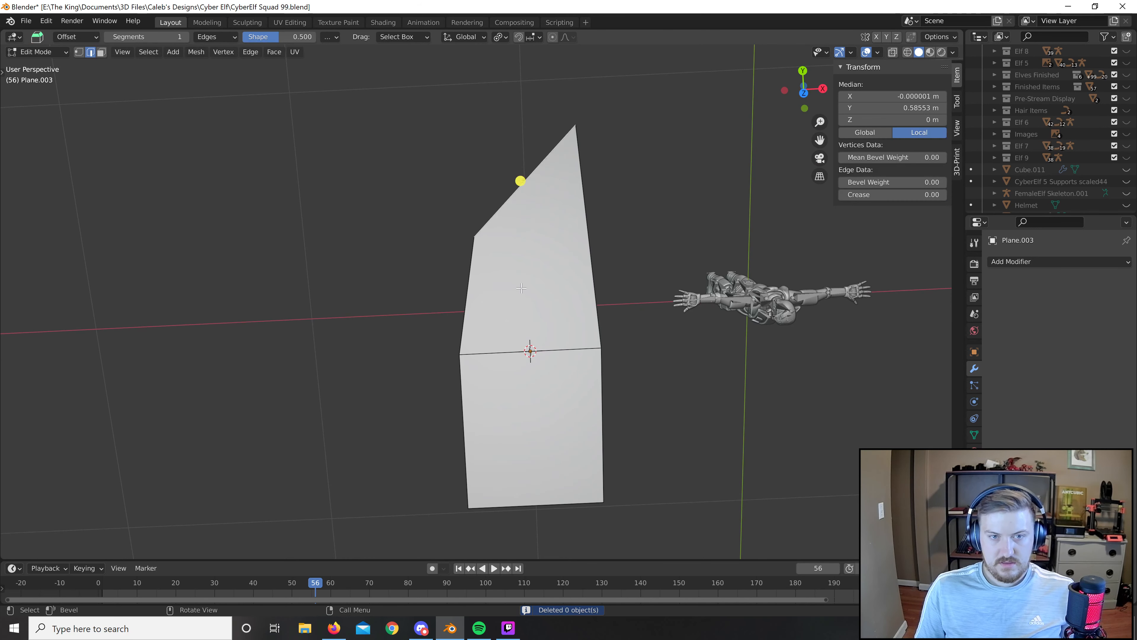
pyautogui.hotkey('alt', 'a')
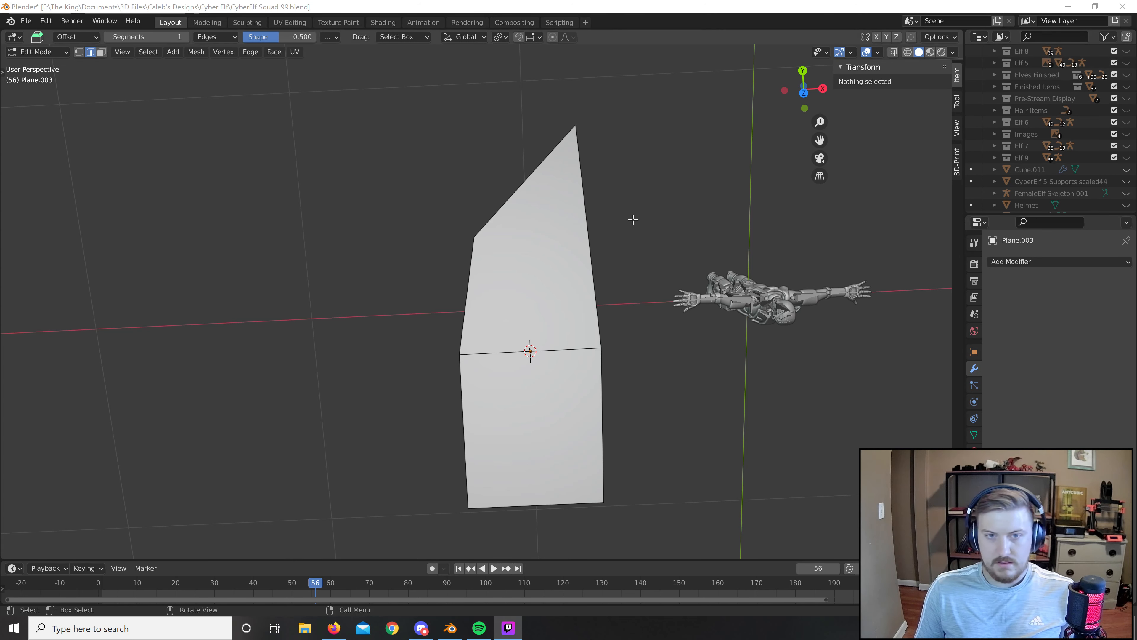
# Switch back to Object Mode and delete the plane beside the elf figure.
pyautogui.moveTo(709, 307); pyautogui.dragTo(658, 280, button='middle')
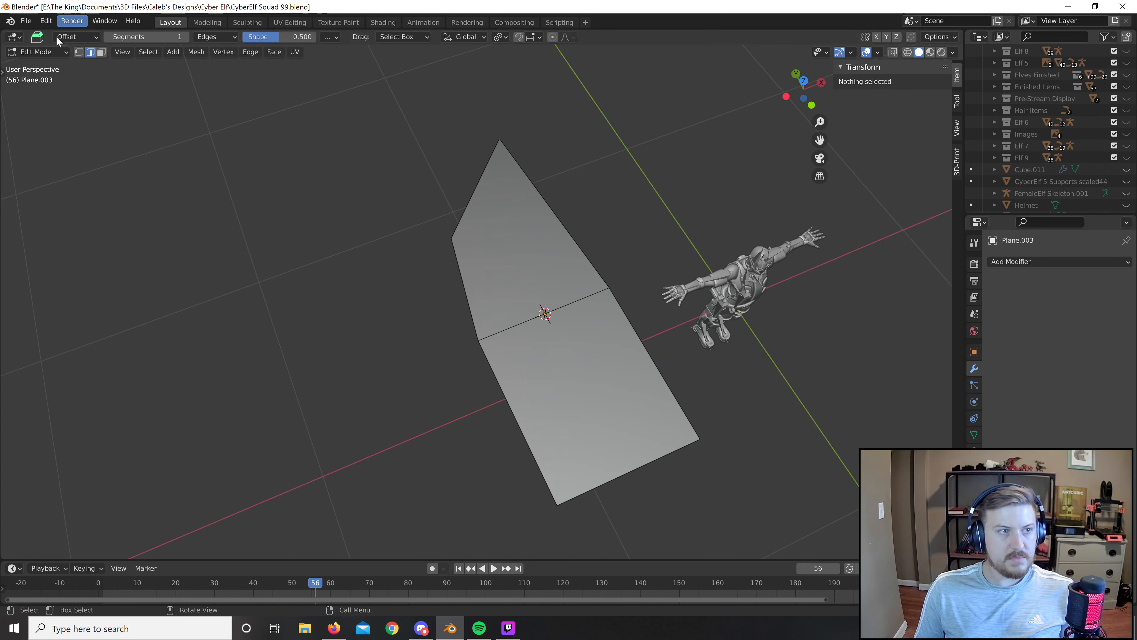
pyautogui.click(40, 52)
pyautogui.click(41, 65)
pyautogui.moveTo(590, 238); pyautogui.dragTo(540, 319, button='middle')
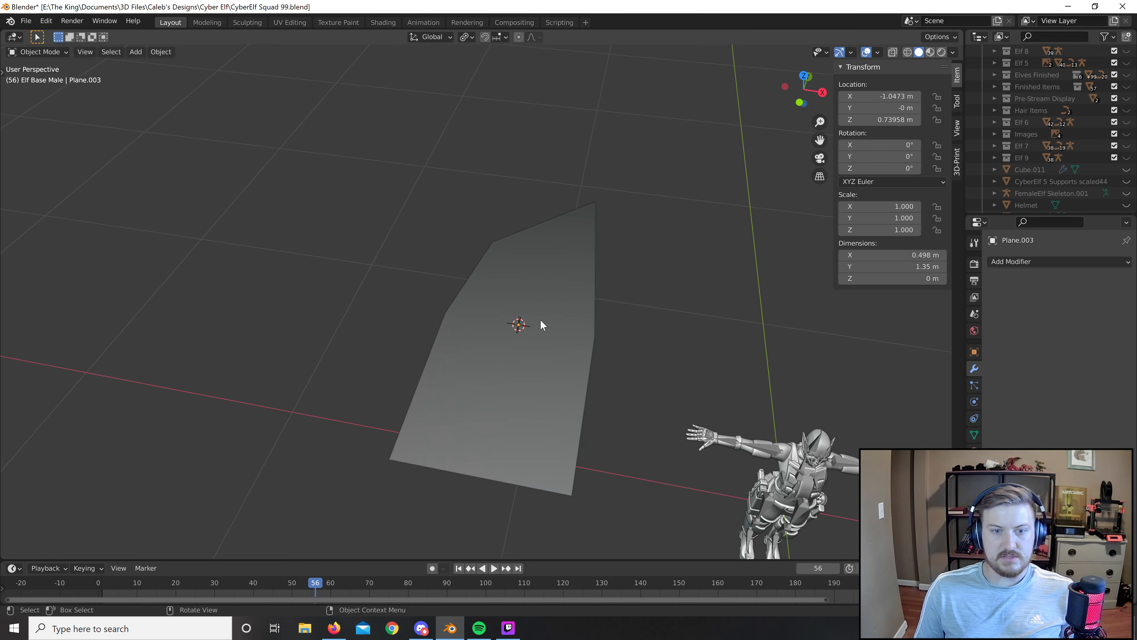
pyautogui.click(581, 293)
pyautogui.press('Delete')
pyautogui.keyDown('shift'); pyautogui.moveTo(658, 341); pyautogui.dragTo(388, 142, button='middle'); pyautogui.keyUp('shift')
pyautogui.scroll(-3, 389, 141)
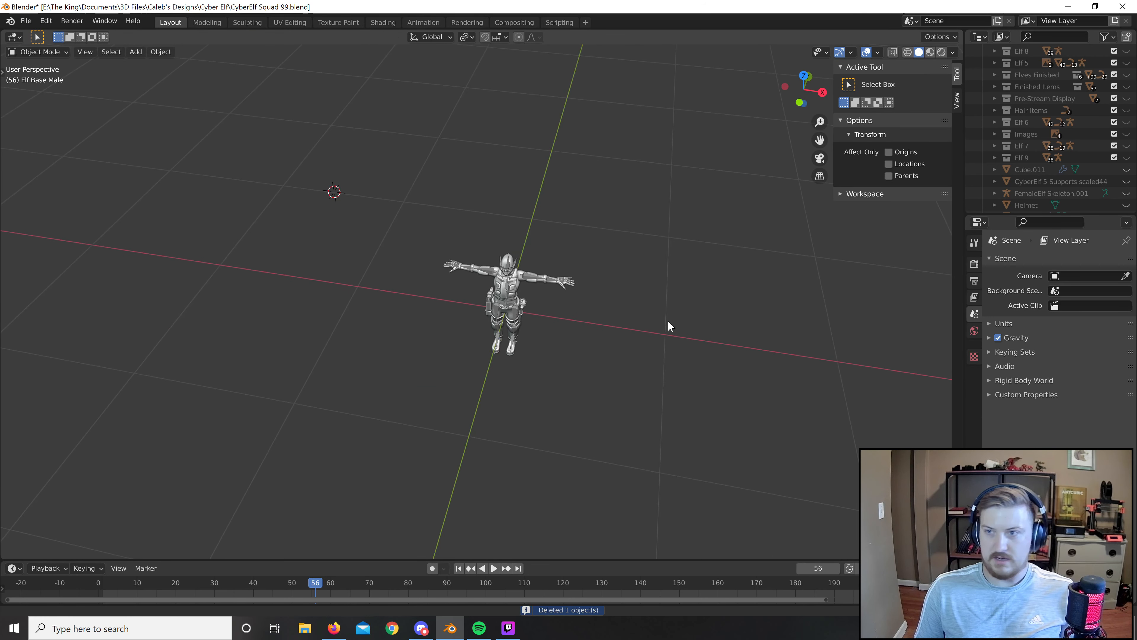
# Hide the Elf Base Male collection and show the Finished Items collection in the viewport.
pyautogui.keyDown('shift'); pyautogui.moveTo(668, 320); pyautogui.dragTo(773, 377, button='middle'); pyautogui.keyUp('shift')
pyautogui.scroll(-1, 773, 377)
pyautogui.scroll(3, 1039, 101)
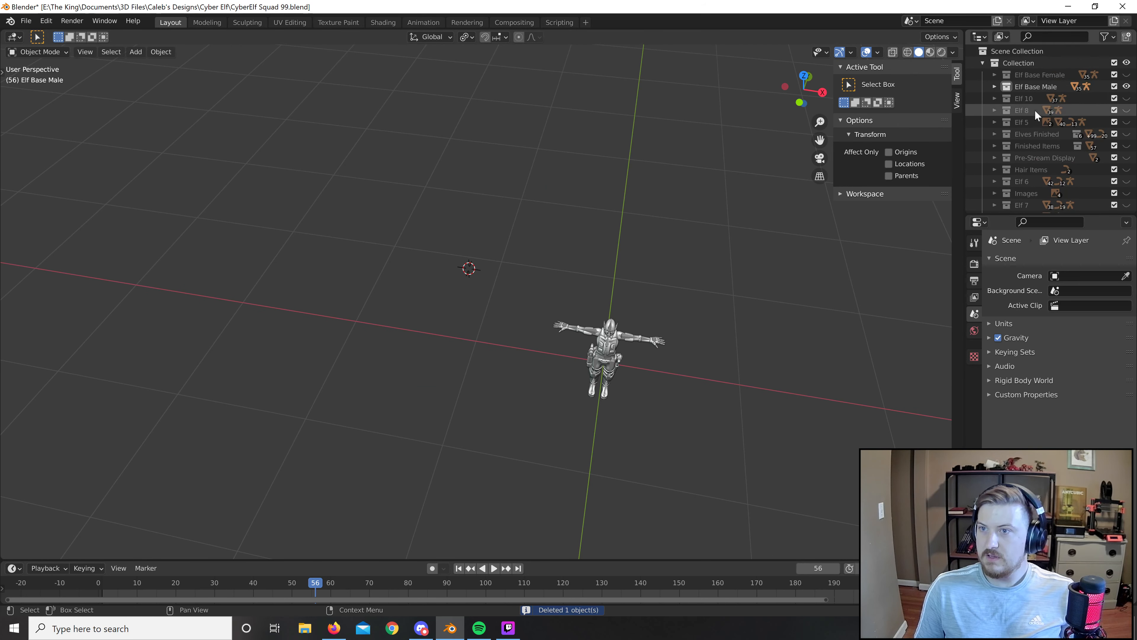
pyautogui.click(1126, 86)
pyautogui.scroll(-2, 1127, 89)
pyautogui.click(1127, 122)
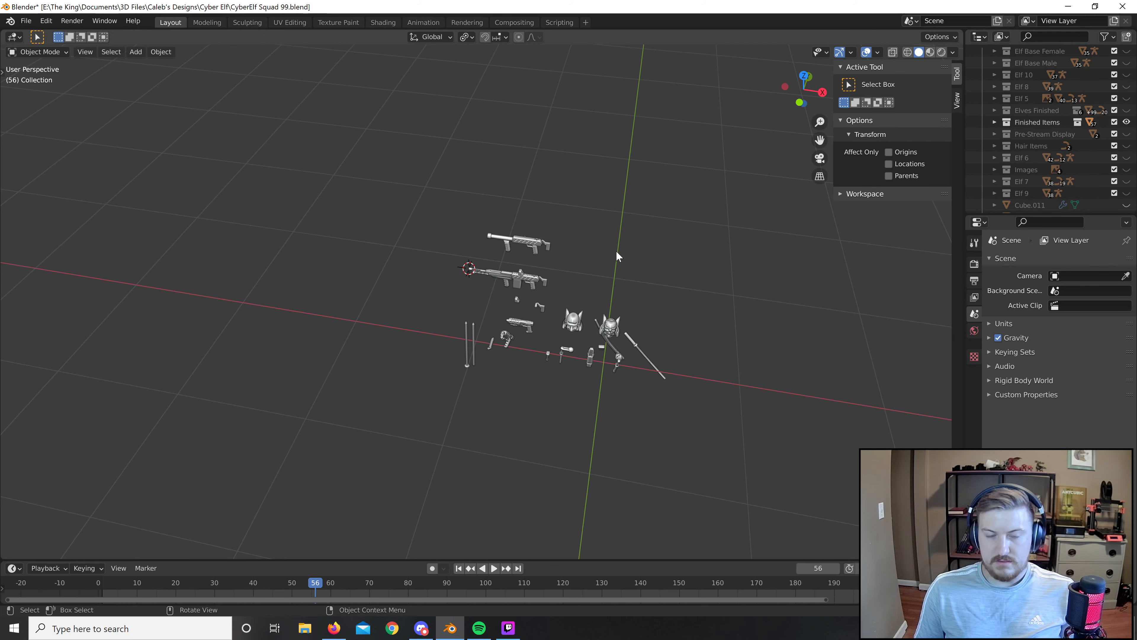
# Examine the uppermost gun's receiver, barrel and foregrip up close, including the gap between foregrip and barrel.
pyautogui.scroll(4, 636, 247)
pyautogui.press('KP_1')
pyautogui.keyDown('shift'); pyautogui.moveTo(629, 199); pyautogui.dragTo(542, 364, button='middle'); pyautogui.keyUp('shift')
pyautogui.scroll(12, 534, 359)
pyautogui.keyDown('shift'); pyautogui.moveTo(477, 289); pyautogui.dragTo(504, 312, button='middle'); pyautogui.keyUp('shift')
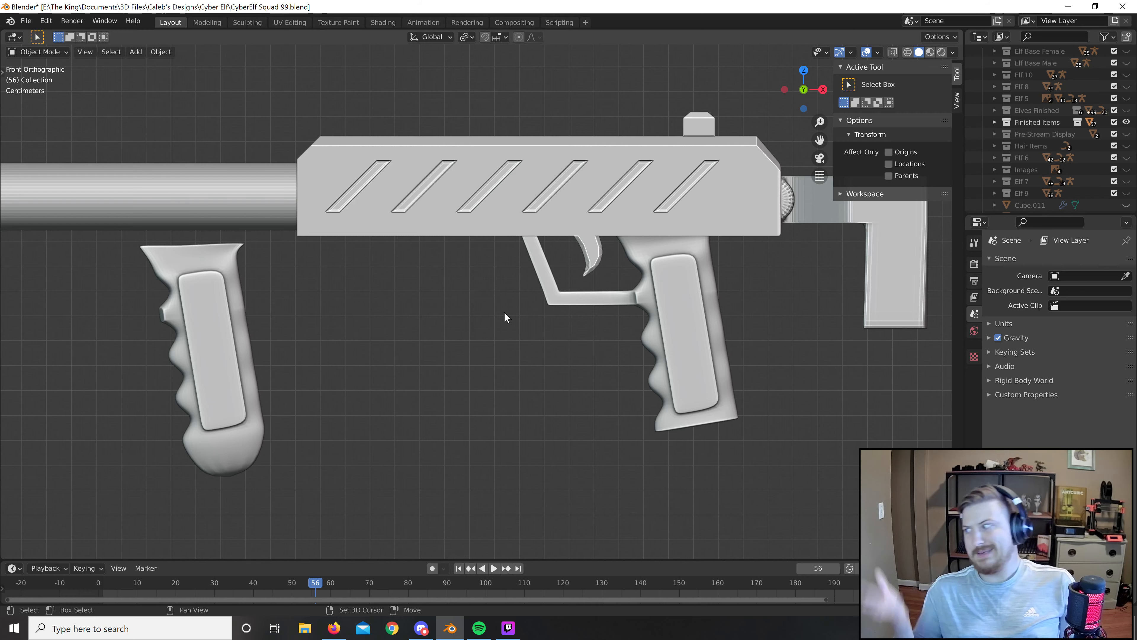
pyautogui.scroll(1, 559, 319)
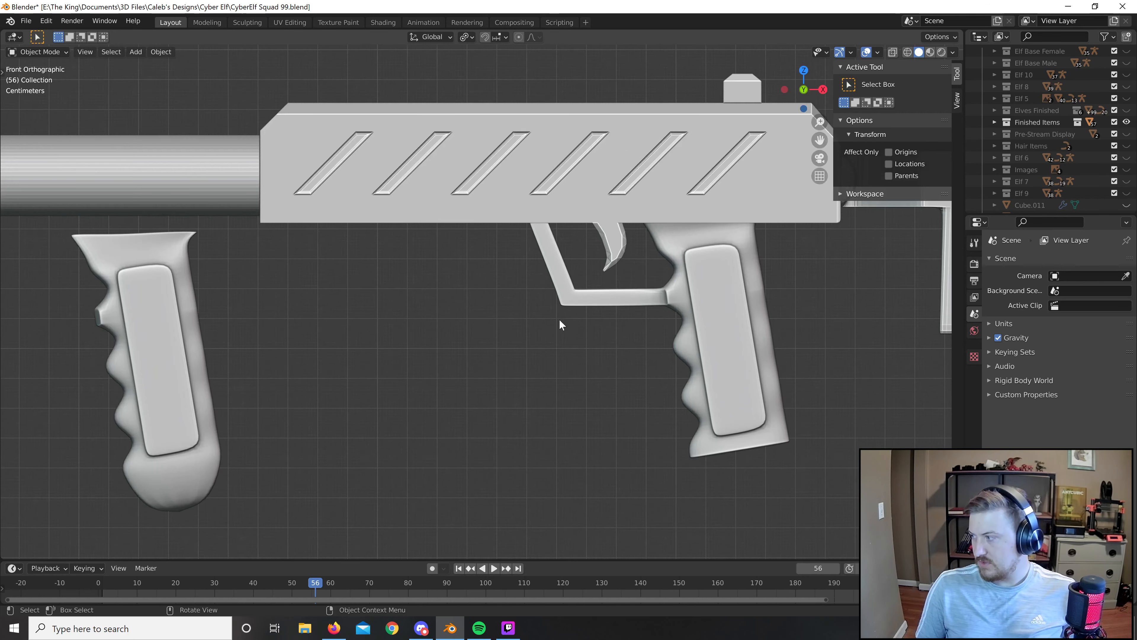
pyautogui.scroll(1, 497, 305)
pyautogui.keyDown('shift'); pyautogui.moveTo(441, 292); pyautogui.dragTo(770, 314, button='middle'); pyautogui.keyUp('shift')
pyautogui.scroll(-1, 555, 299)
pyautogui.moveTo(555, 298); pyautogui.dragTo(584, 300, button='middle')
pyautogui.scroll(-3, 620, 284)
pyautogui.scroll(2, 578, 317)
pyautogui.click(528, 329)
pyautogui.scroll(1, 594, 320)
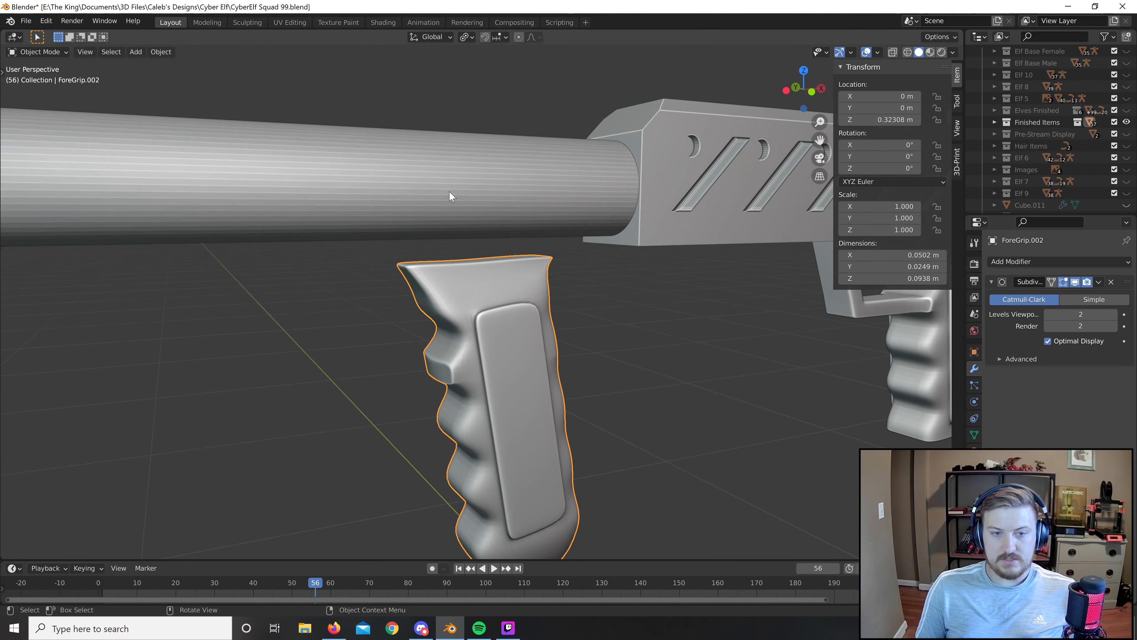
pyautogui.scroll(-5, 535, 372)
pyautogui.moveTo(569, 348); pyautogui.dragTo(529, 320, button='middle')
pyautogui.scroll(-7, 530, 320)
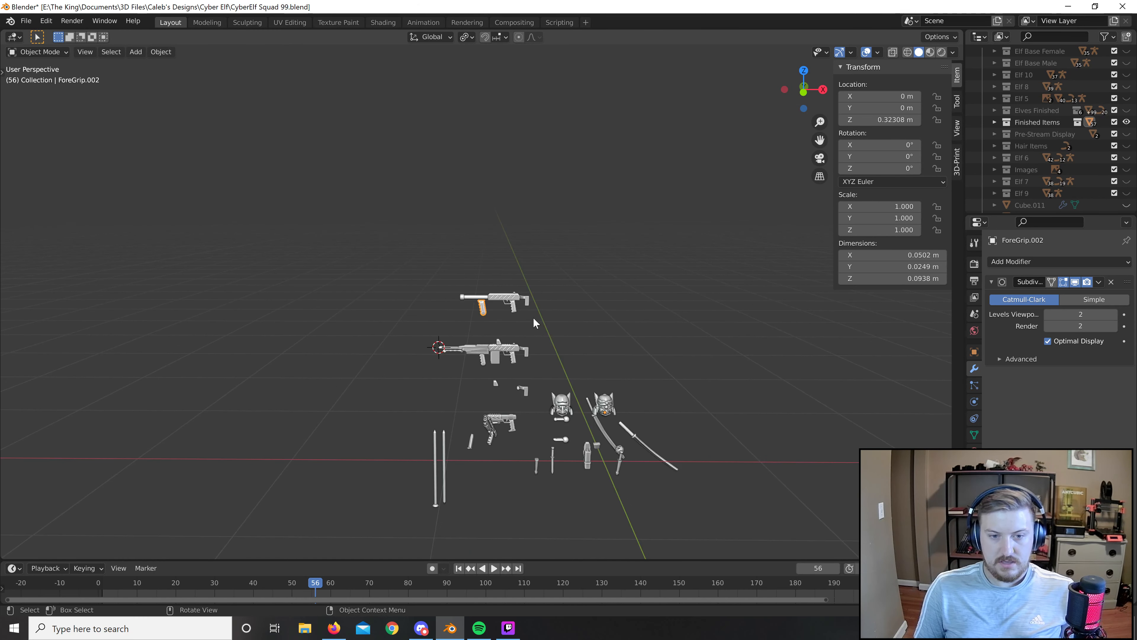
pyautogui.scroll(3, 536, 317)
pyautogui.scroll(6, 535, 316)
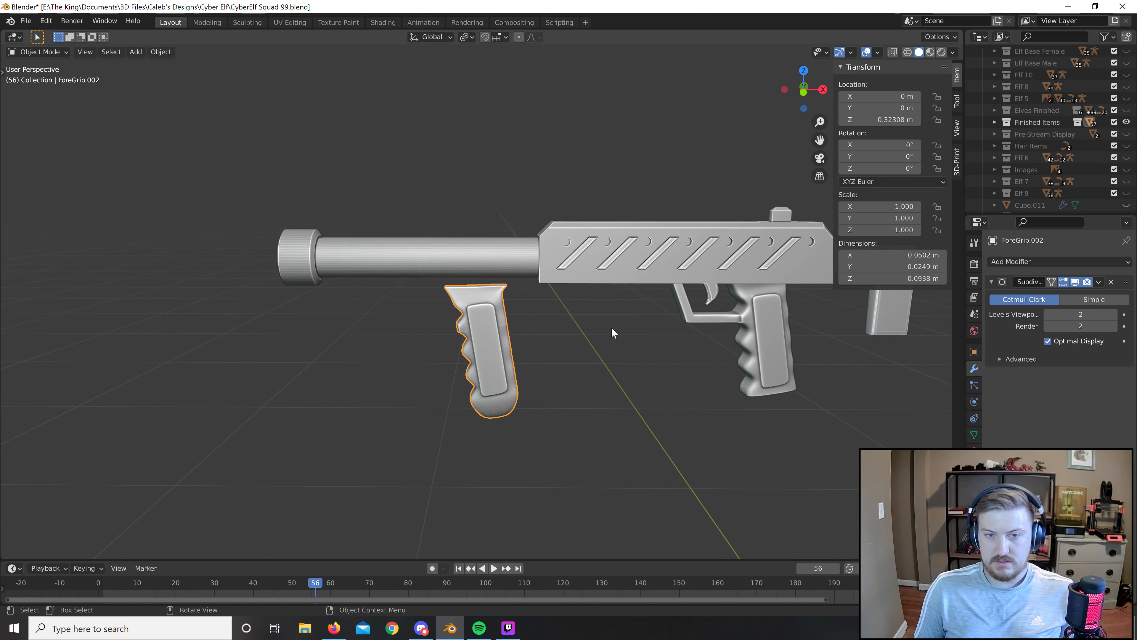
# Select the upper gun's barrel and stretch it along X to a length of about 0.25 m.
pyautogui.moveTo(560, 282); pyautogui.dragTo(497, 260, button='middle')
pyautogui.click(497, 260)
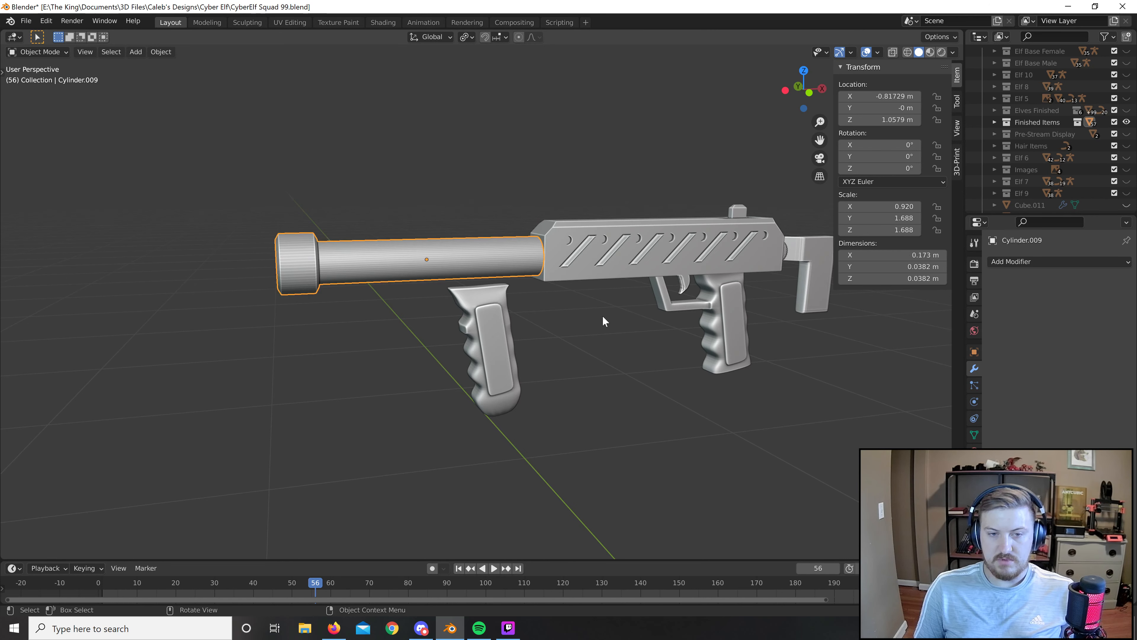
pyautogui.moveTo(602, 318); pyautogui.dragTo(573, 350, button='middle')
pyautogui.press('s')
pyautogui.press('x')
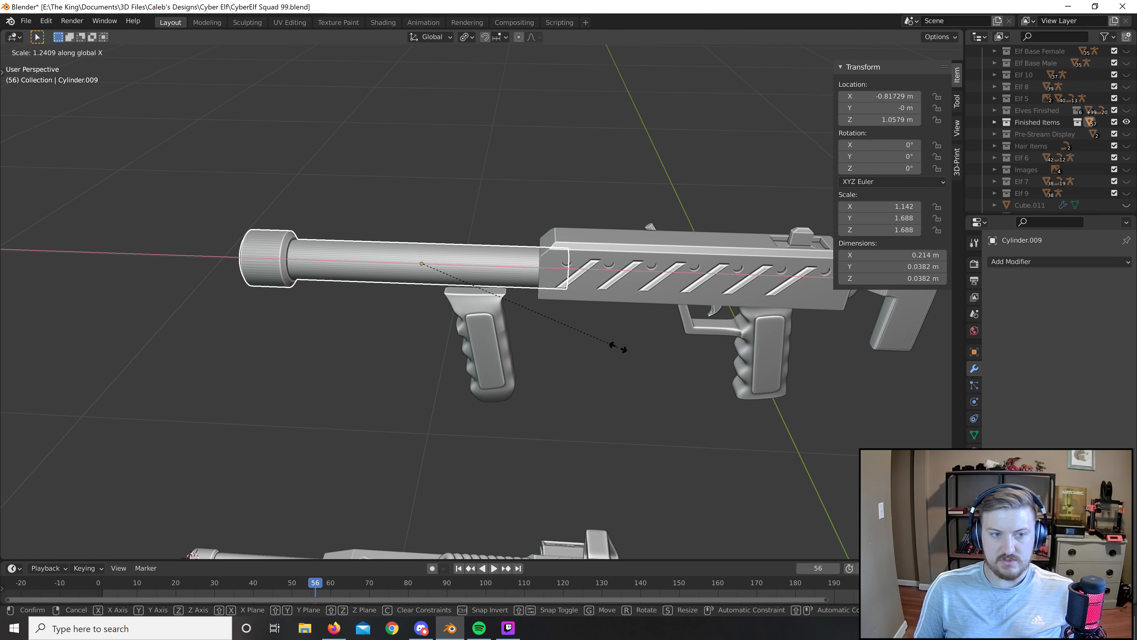
pyautogui.click(656, 343)
# Move the lengthened barrel along X by about -0.016 m.
pyautogui.press('g')
pyautogui.press('x')
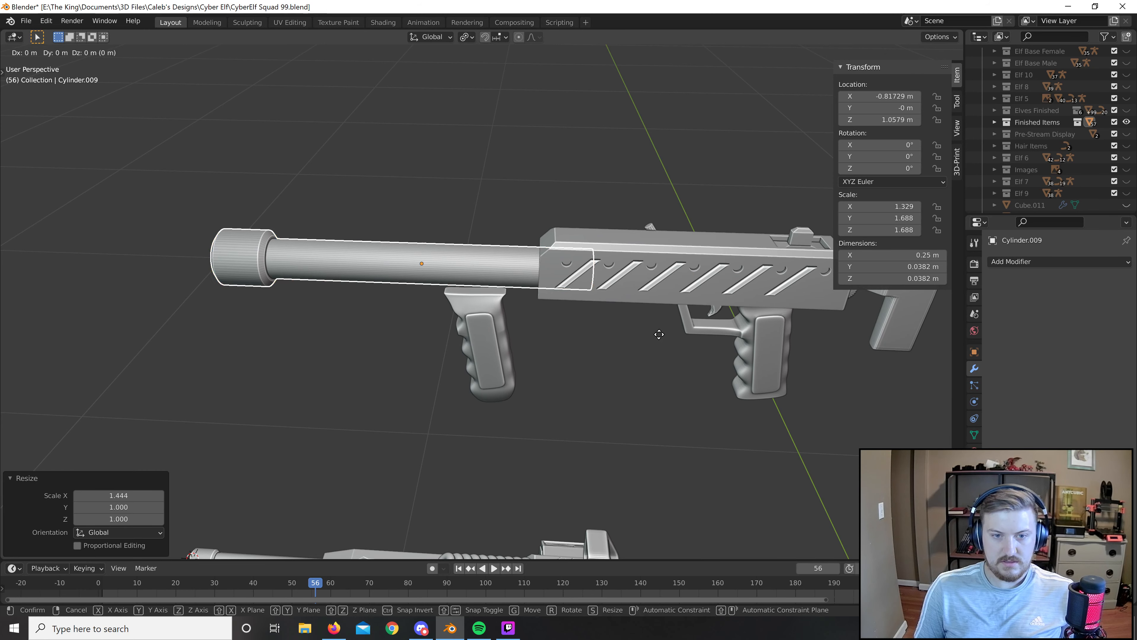
pyautogui.click(613, 350)
pyautogui.scroll(-6, 612, 348)
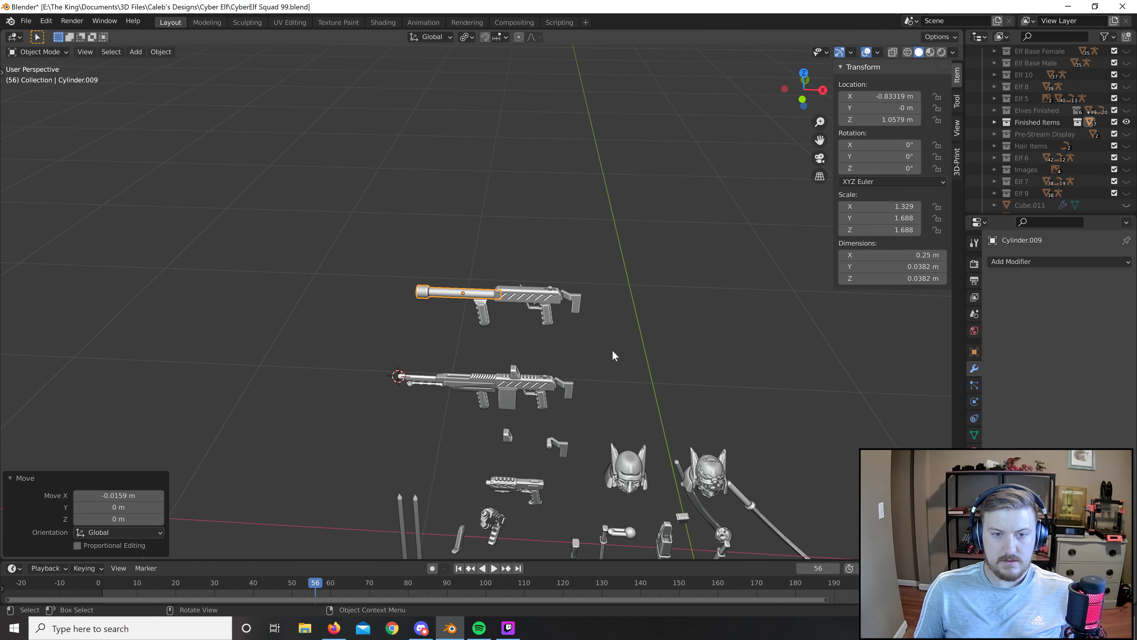
pyautogui.moveTo(612, 355); pyautogui.dragTo(508, 294, button='middle')
pyautogui.scroll(9, 654, 321)
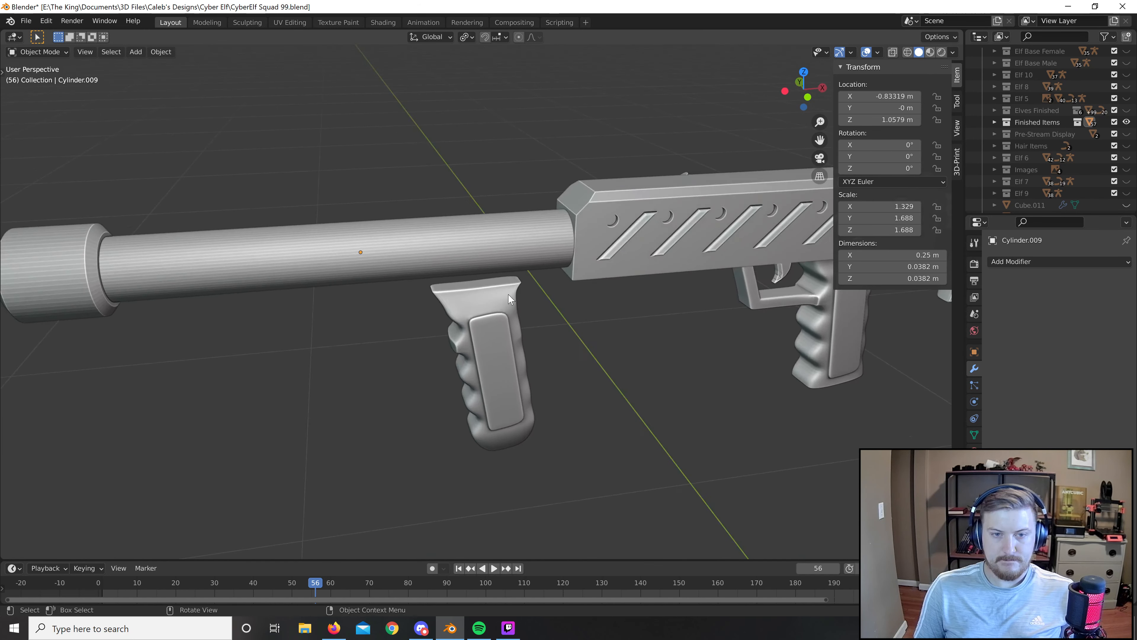
# Scale the barrel down along X to a length of about 0.204 m.
pyautogui.click(508, 259)
pyautogui.scroll(-6, 576, 298)
pyautogui.moveTo(555, 350); pyautogui.dragTo(525, 350, button='middle')
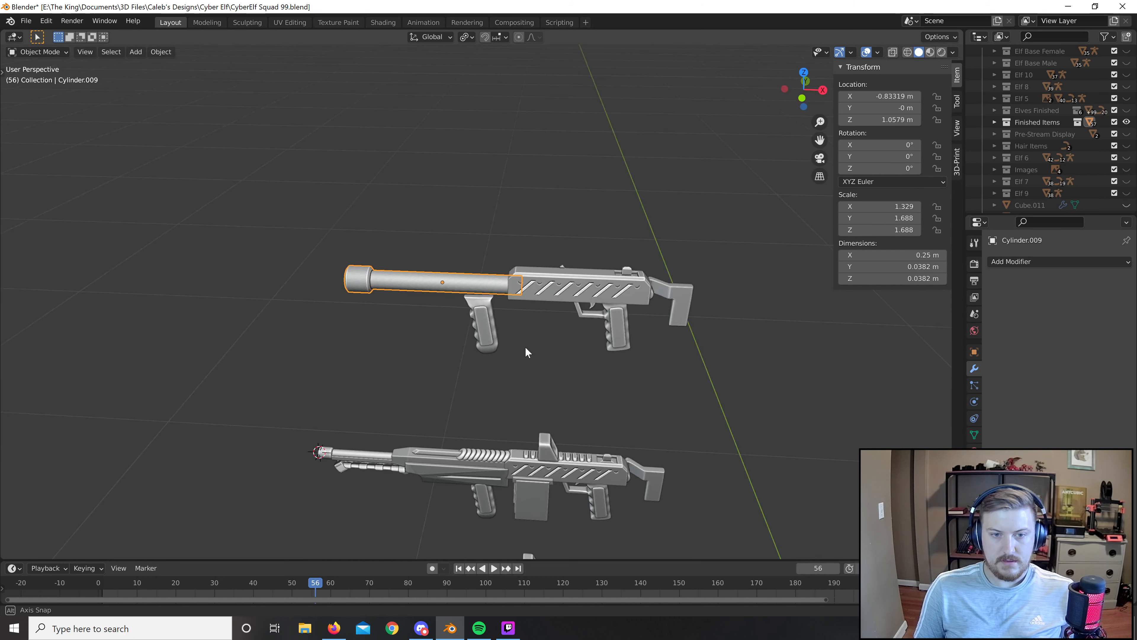
pyautogui.scroll(6, 525, 350)
pyautogui.press('Tab')
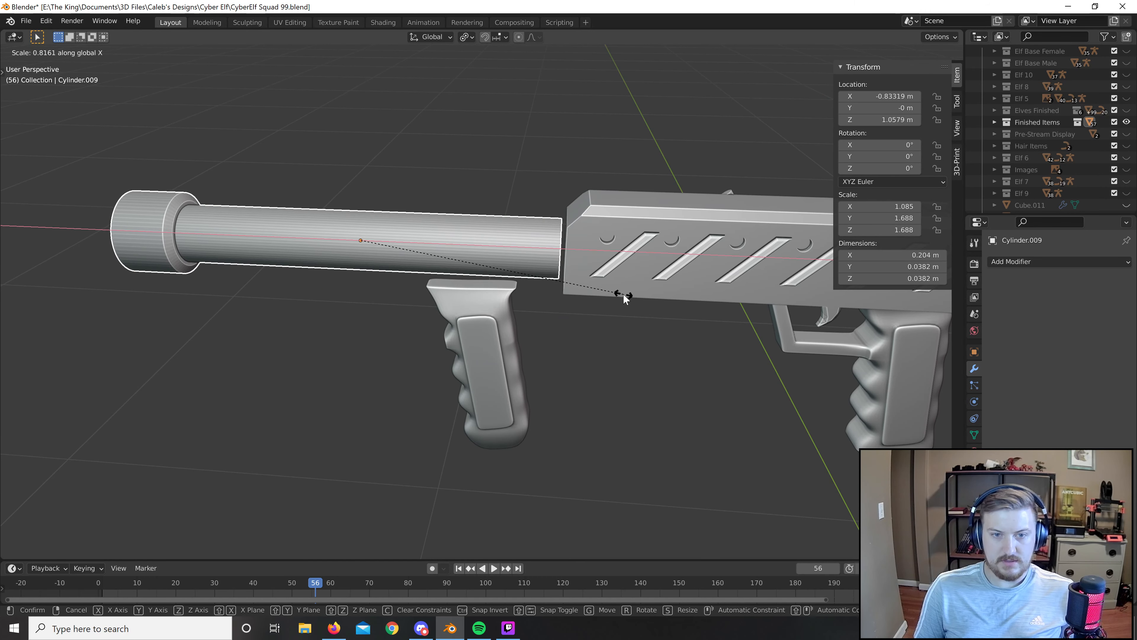
pyautogui.press('Tab')
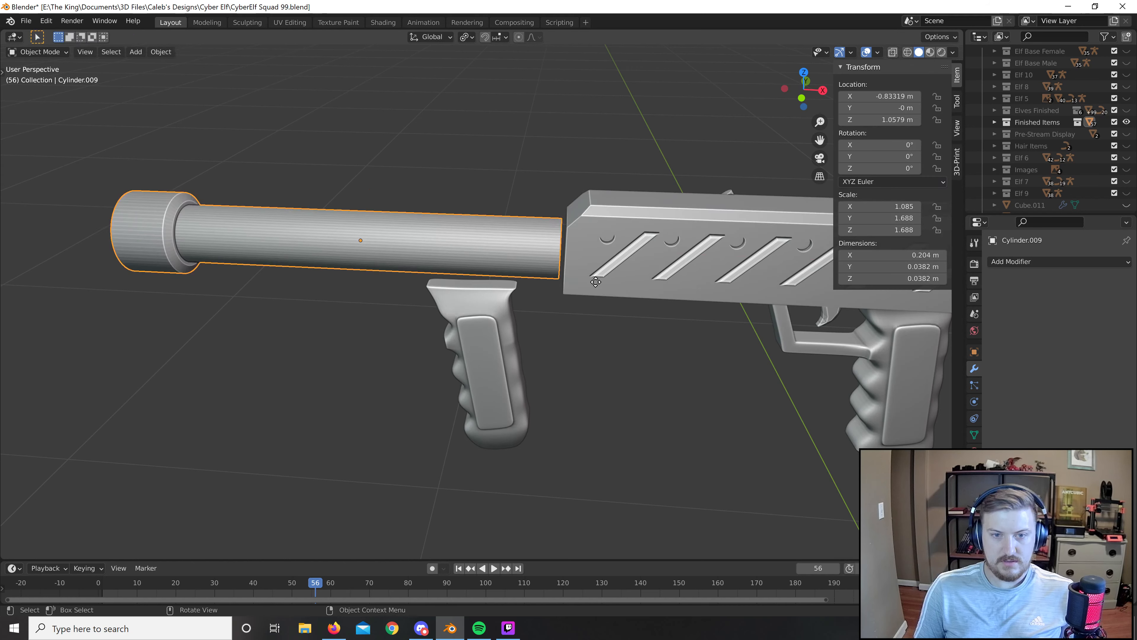
# Move the shortened barrel along X by about 0.042 m so its rear end sits inside the receiver.
pyautogui.press('g')
pyautogui.press('x')
pyautogui.click(654, 325)
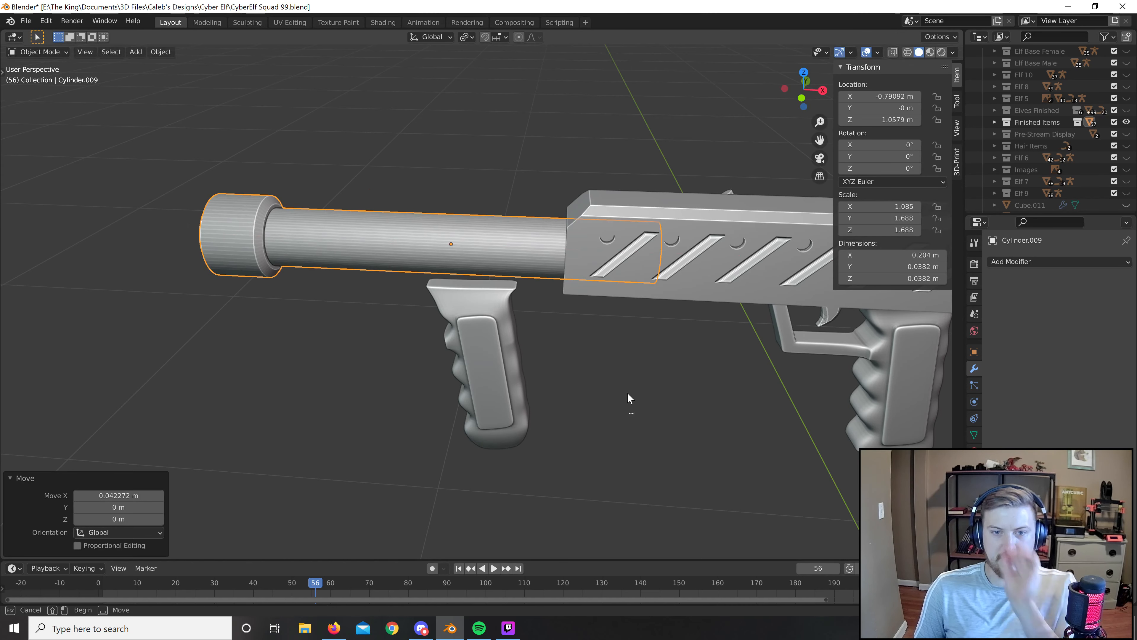
pyautogui.scroll(-8, 627, 392)
pyautogui.moveTo(617, 351); pyautogui.dragTo(540, 320, button='middle')
pyautogui.scroll(6, 598, 359)
pyautogui.scroll(-3, 540, 326)
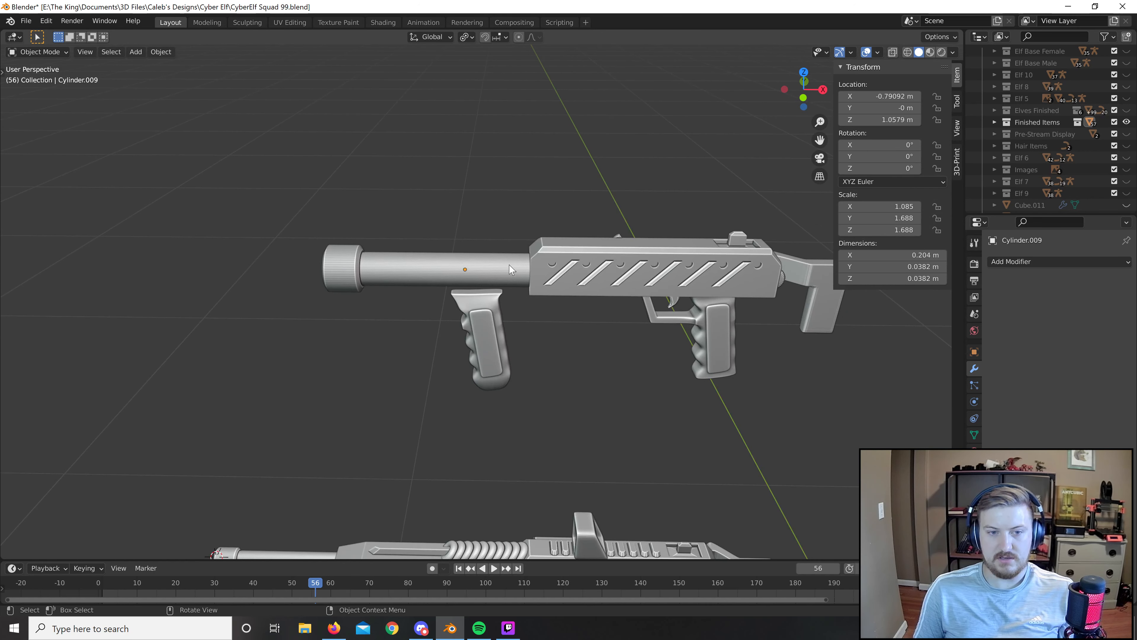
# Push the barrel a further 0.0125 m or so along X into the receiver.
pyautogui.click(523, 277)
pyautogui.press('g')
pyautogui.press('x')
pyautogui.click(526, 285)
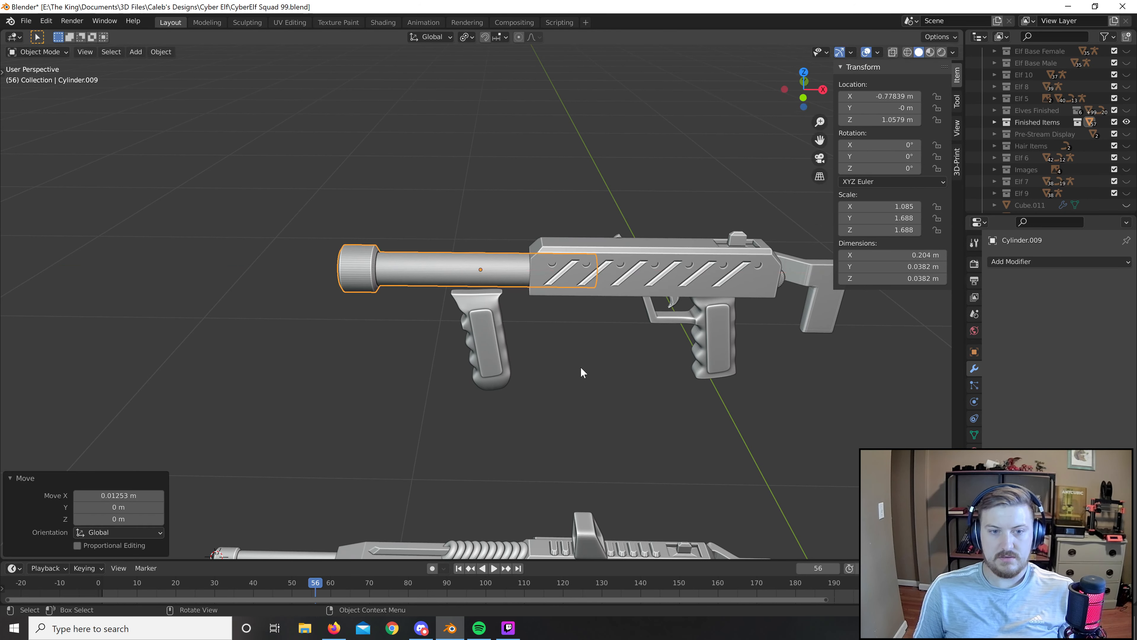
pyautogui.scroll(-5, 560, 333)
pyautogui.scroll(10, 548, 341)
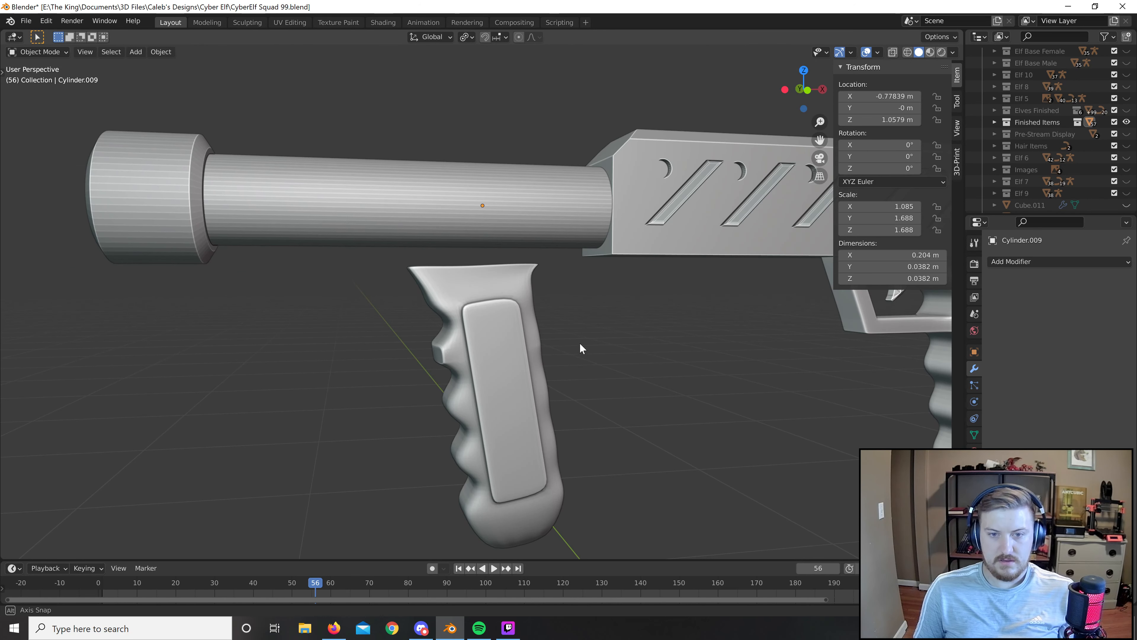
pyautogui.scroll(-2, 613, 338)
# Add a mesh cube and scale it down uniformly by a factor of 0.038.
pyautogui.hotkey('shift', 'a')
pyautogui.moveTo(581, 238)
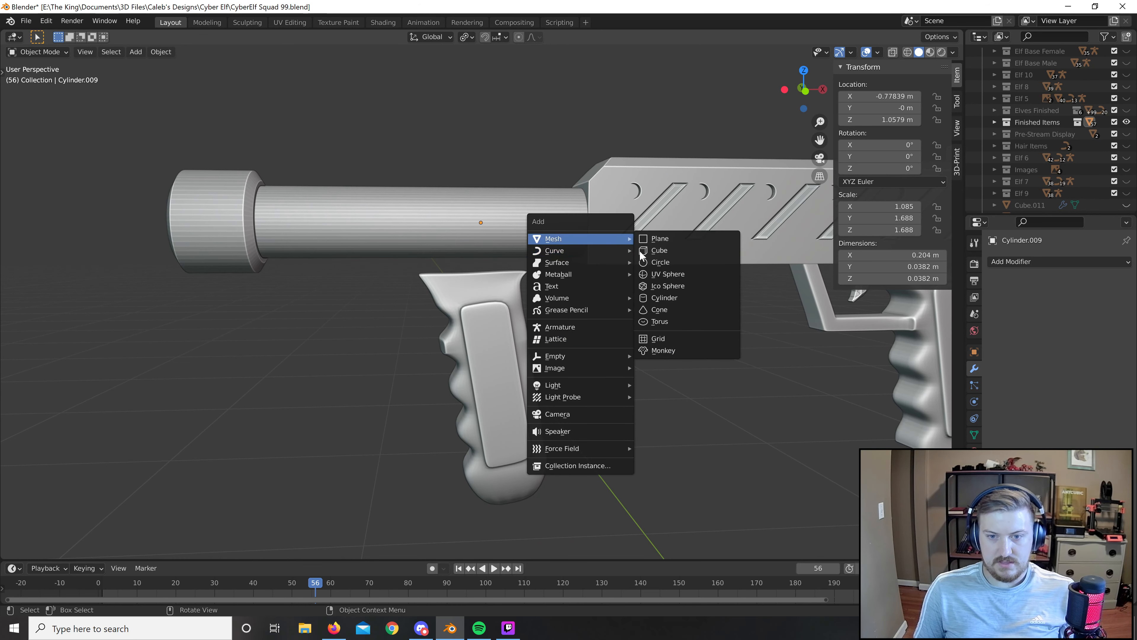
pyautogui.click(656, 249)
pyautogui.scroll(-6, 643, 314)
pyautogui.press('s')
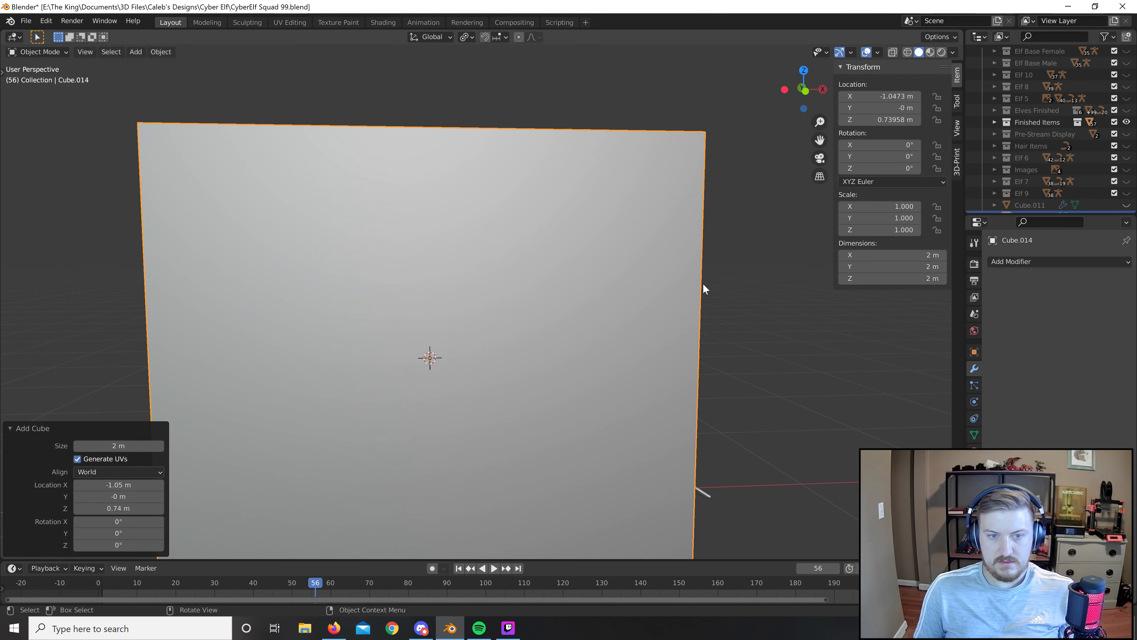
pyautogui.click(435, 356)
# In front view, move the cube onto the foregrip's top under the barrel and shrink it to about 0.021 m per side.
pyautogui.press('KP_1')
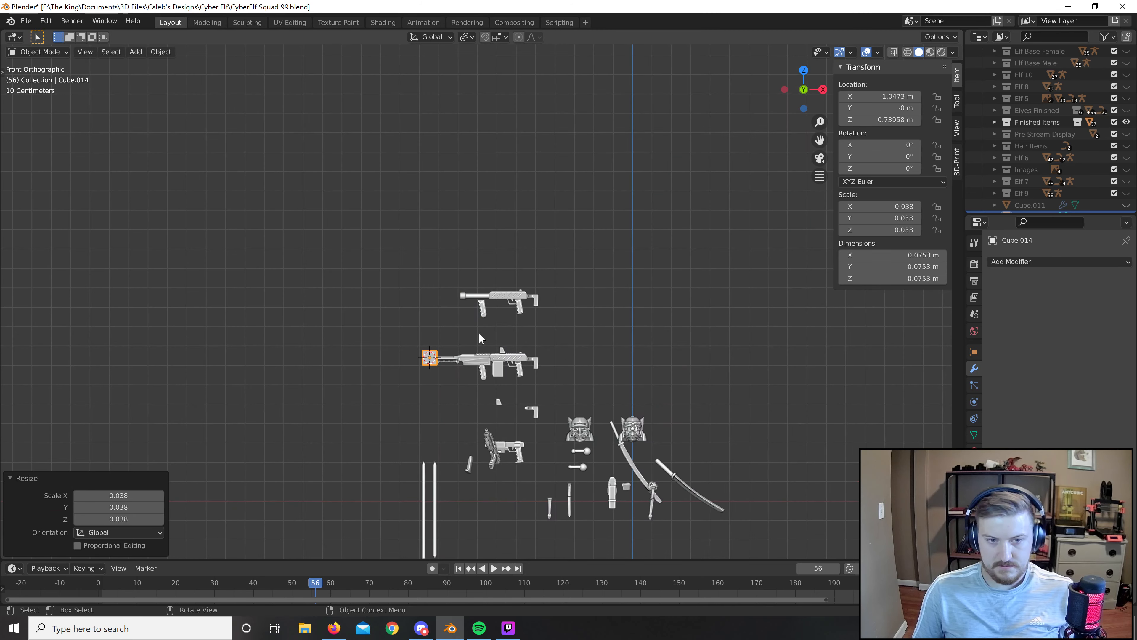
pyautogui.scroll(6, 362, 419)
pyautogui.press('g')
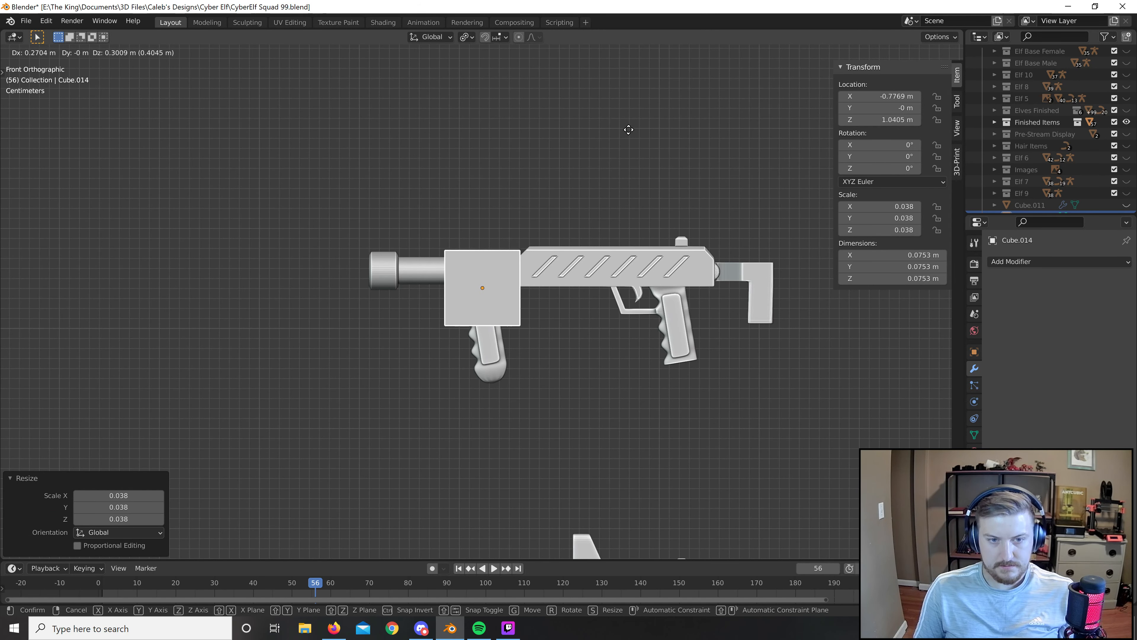
pyautogui.click(620, 128)
pyautogui.scroll(5, 644, 285)
pyautogui.press('s')
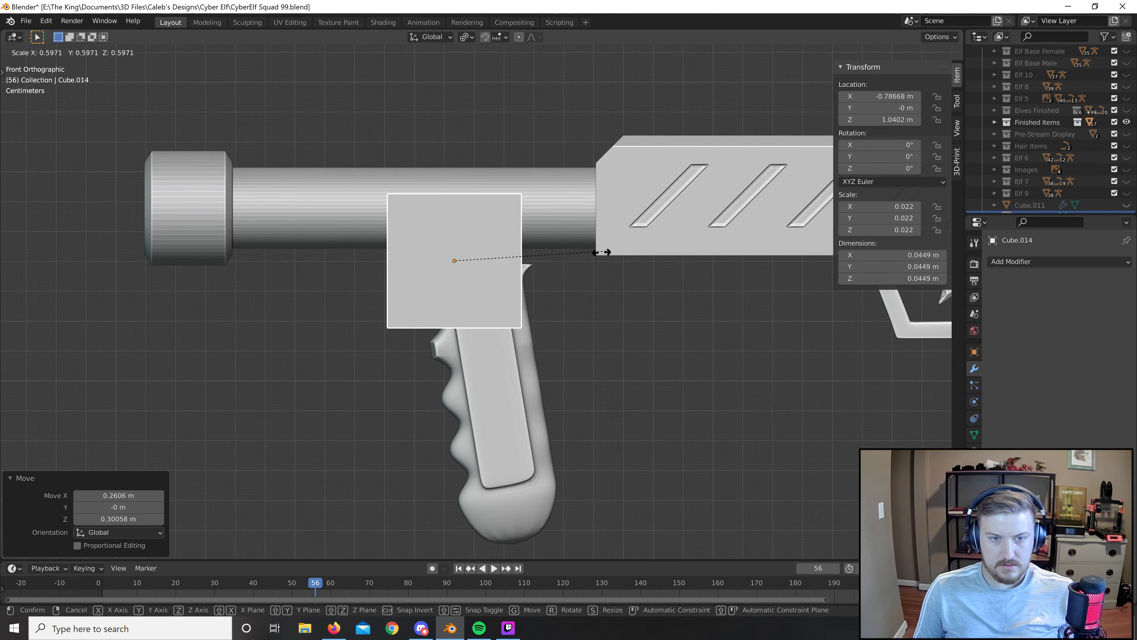
pyautogui.click(528, 254)
# Stretch the cube along X into a mounting block about 0.065 m long and deselect it.
pyautogui.moveTo(528, 254); pyautogui.dragTo(559, 268, button='middle')
pyautogui.press('s')
pyautogui.press('x')
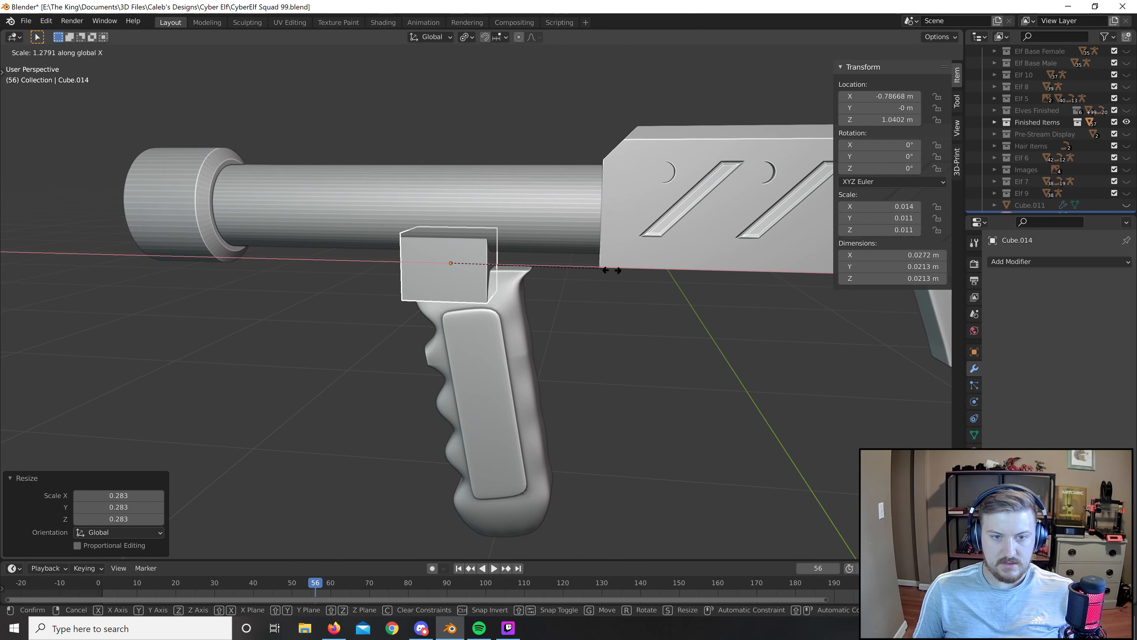
pyautogui.click(810, 292)
pyautogui.click(691, 382)
pyautogui.scroll(-10, 668, 385)
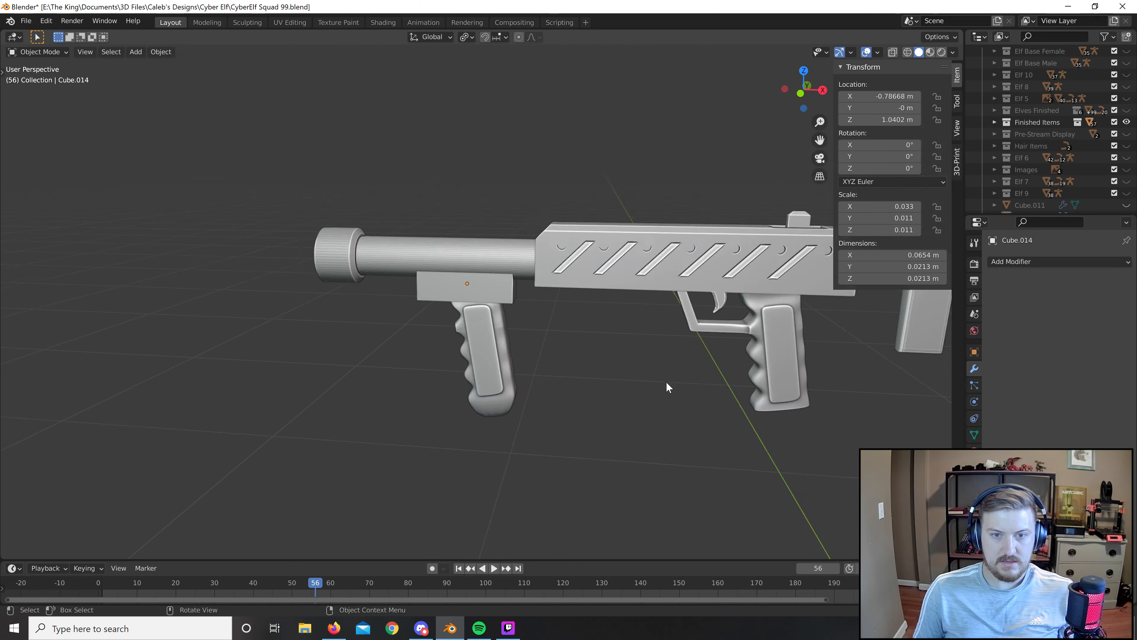
# Bevel all edges of the foregrip mounting block in Edit Mode with a width of about 0.221 m.
pyautogui.moveTo(559, 381); pyautogui.dragTo(678, 360, button='middle')
pyautogui.scroll(10, 574, 358)
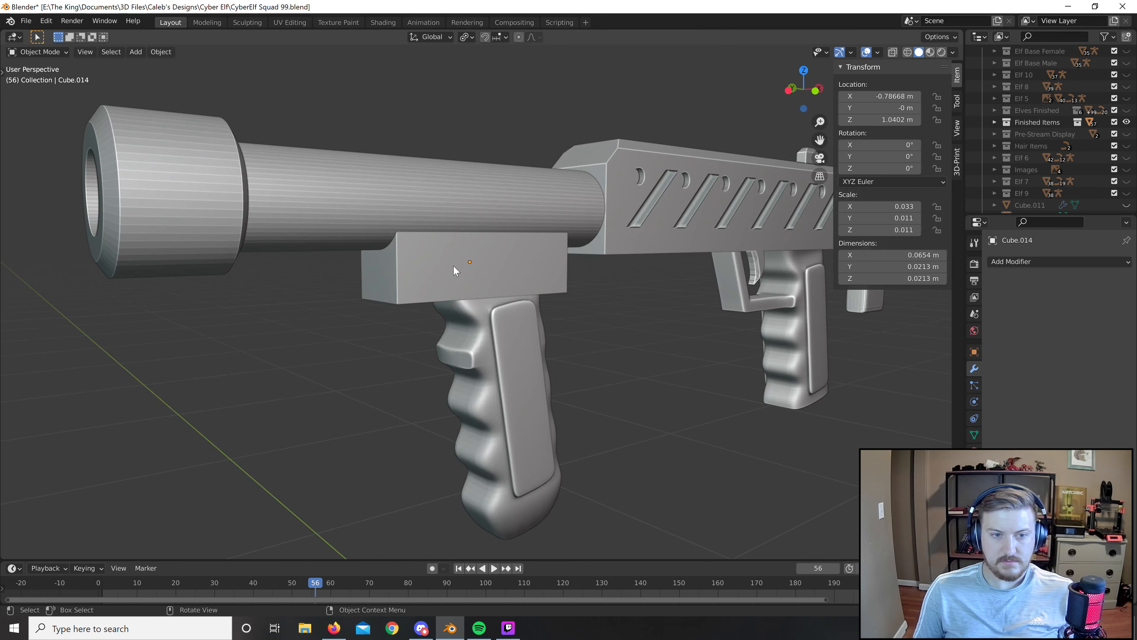
pyautogui.click(454, 264)
pyautogui.scroll(4, 640, 312)
pyautogui.moveTo(654, 318); pyautogui.dragTo(676, 304, button='middle')
pyautogui.press('Tab')
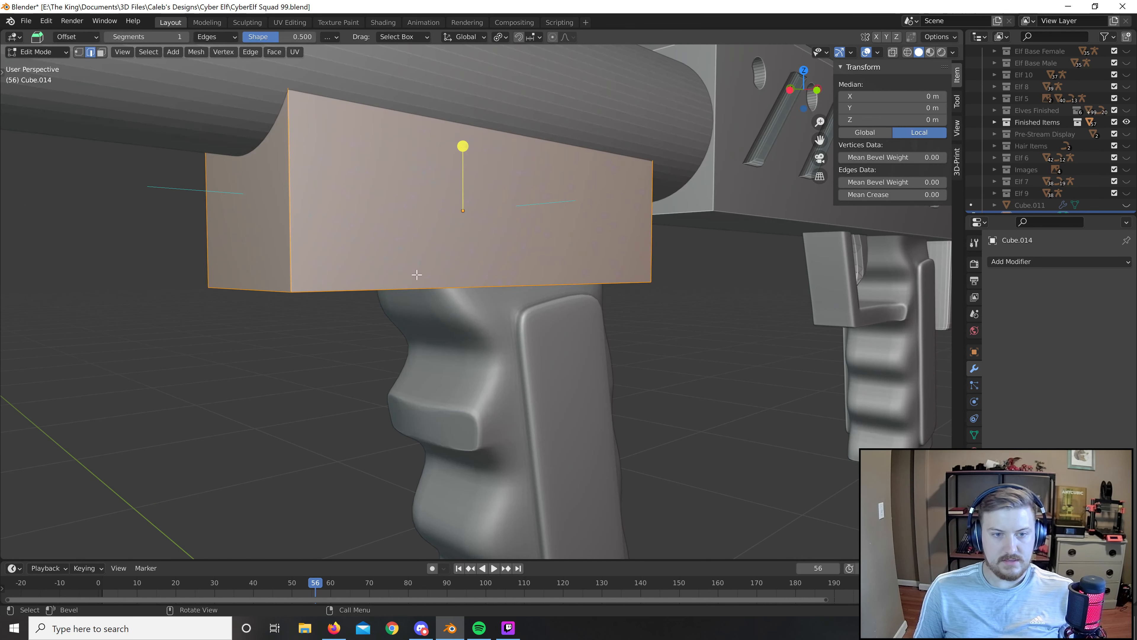
pyautogui.moveTo(463, 146); pyautogui.dragTo(471, 120)
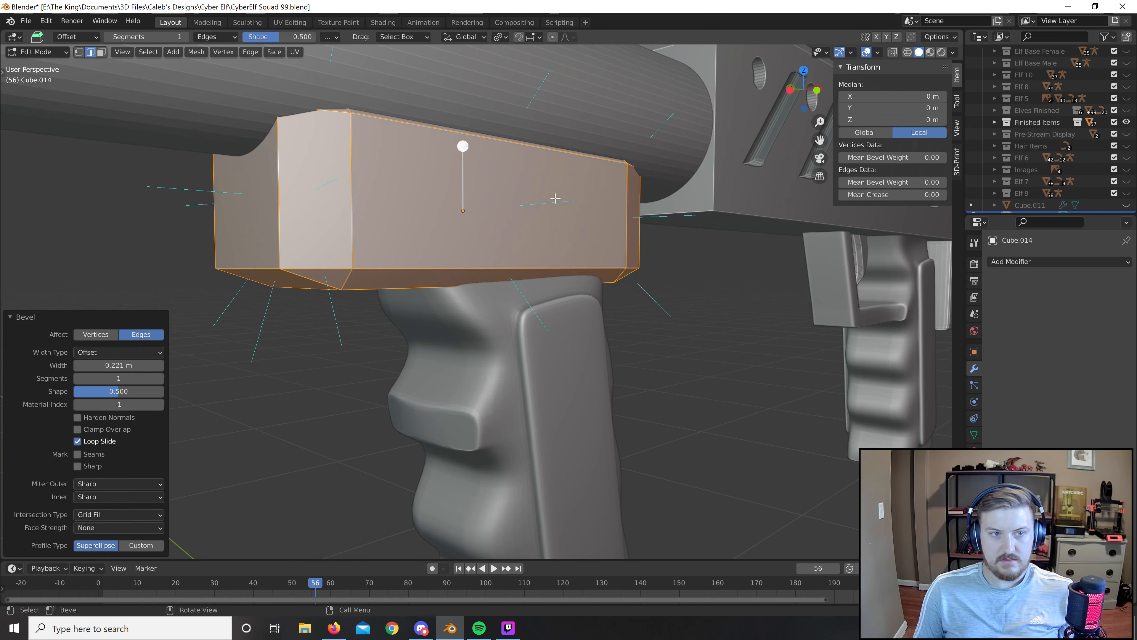
pyautogui.scroll(-5, 597, 274)
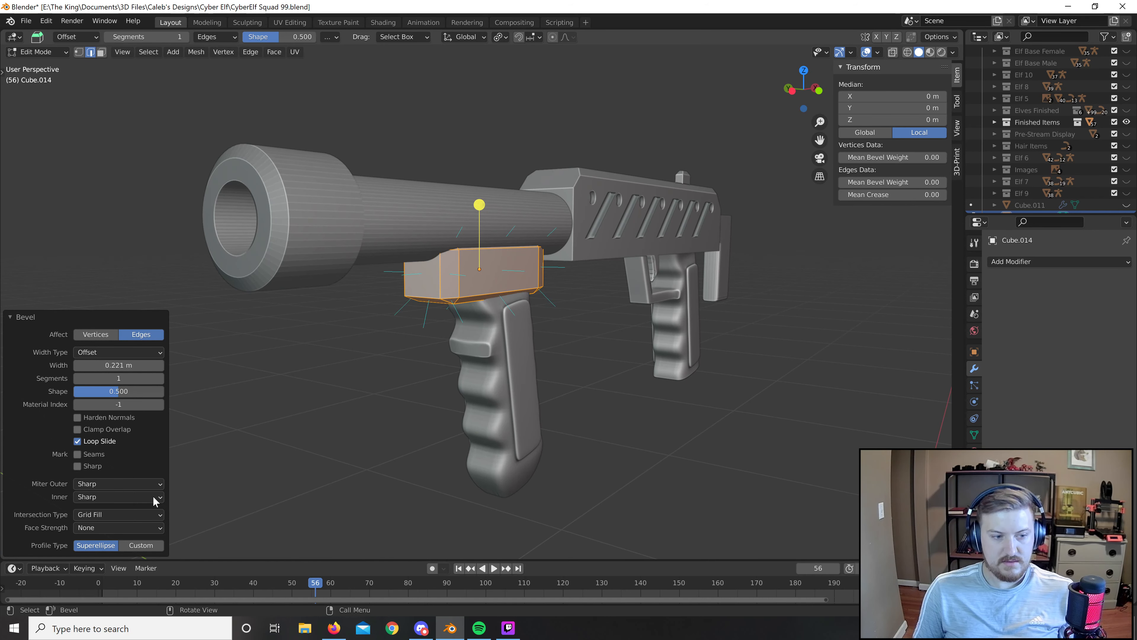
# Increase the bevel's segment count to round the block's edges, clear the mesh selection and return to Object Mode.
pyautogui.click(161, 375)
pyautogui.click(160, 376)
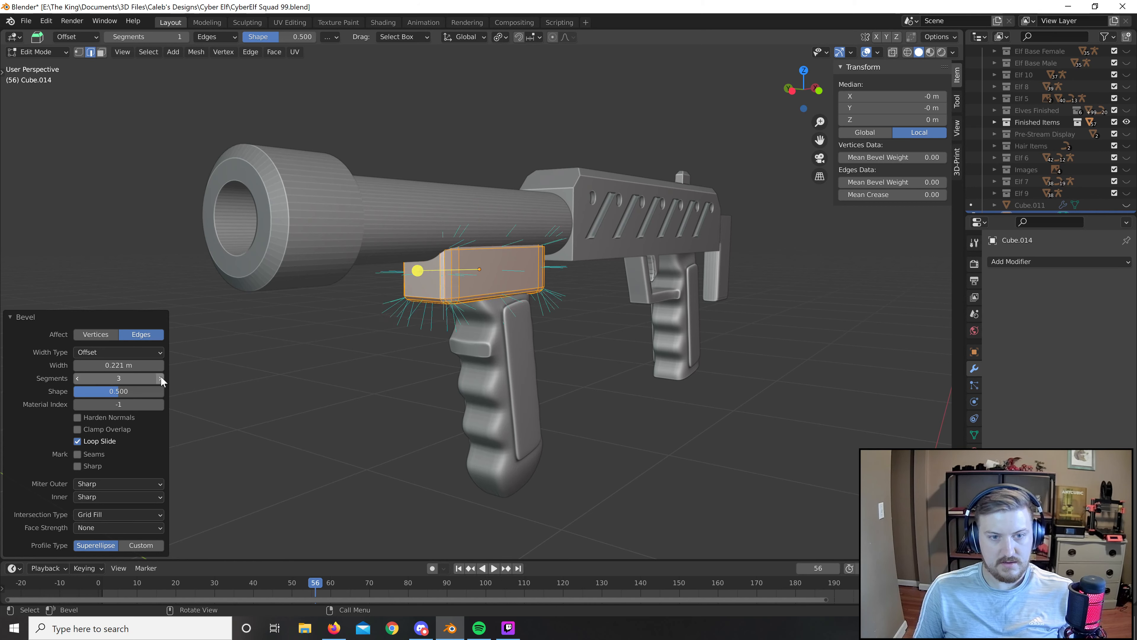
pyautogui.click(160, 376)
pyautogui.click(161, 376)
pyautogui.click(596, 483)
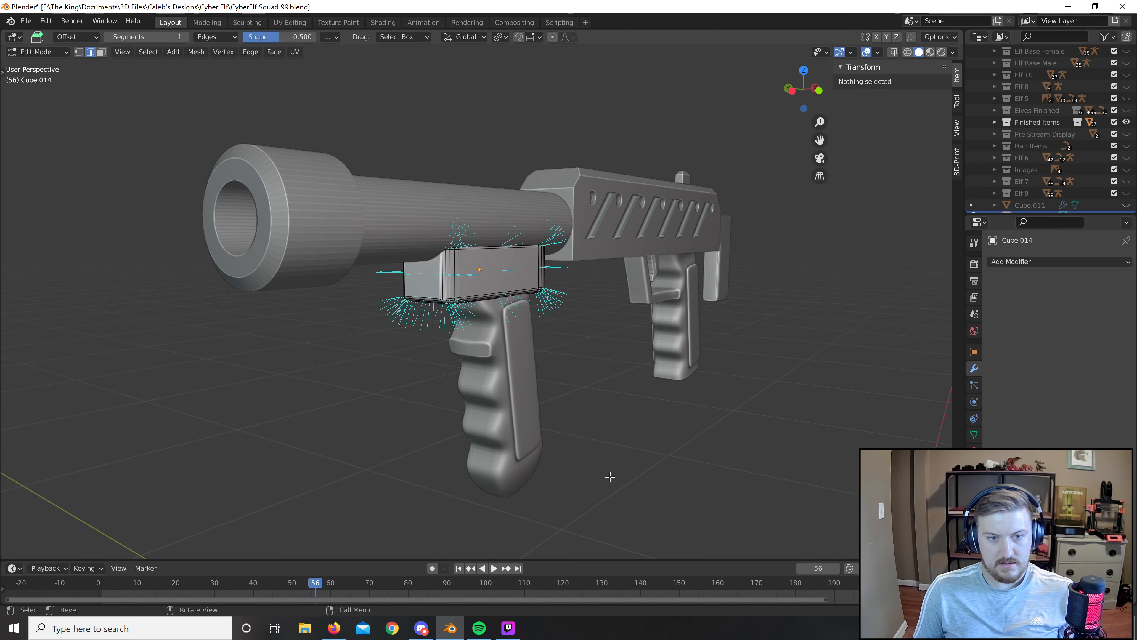
pyautogui.press('Tab')
# Examine the gun with its new mounting block from both sides.
pyautogui.scroll(-5, 647, 449)
pyautogui.moveTo(646, 449); pyautogui.dragTo(411, 373, button='middle')
pyautogui.click(582, 417)
pyautogui.scroll(6, 573, 406)
pyautogui.scroll(-6, 563, 406)
pyautogui.scroll(5, 653, 378)
pyautogui.scroll(-6, 462, 406)
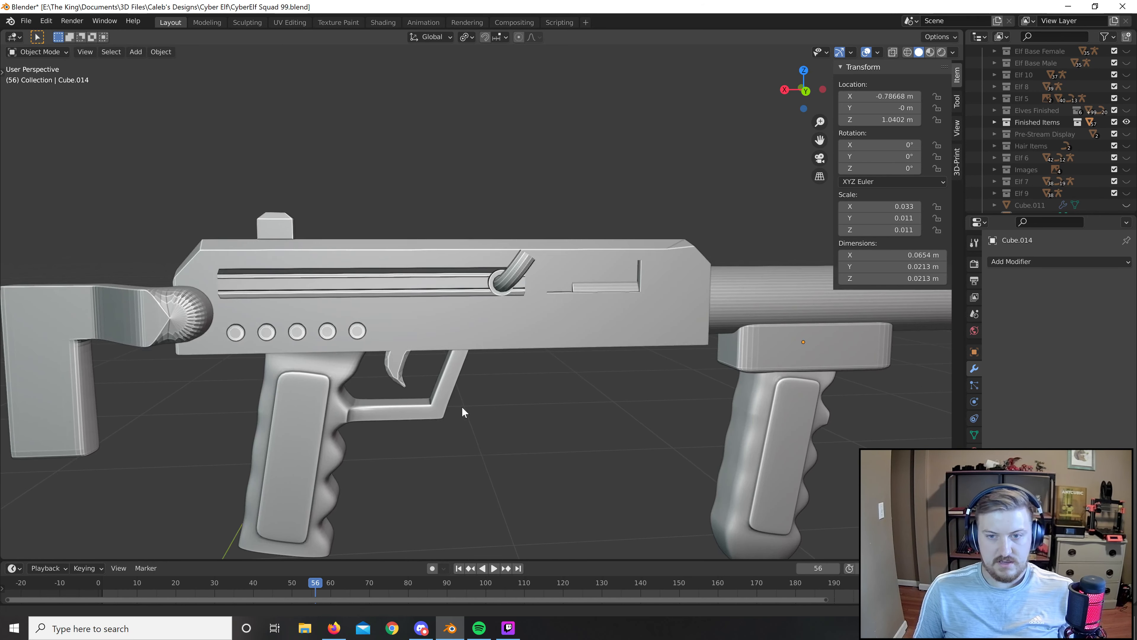
pyautogui.moveTo(375, 406); pyautogui.dragTo(494, 398, button='middle')
pyautogui.scroll(5, 495, 398)
pyautogui.scroll(2, 495, 398)
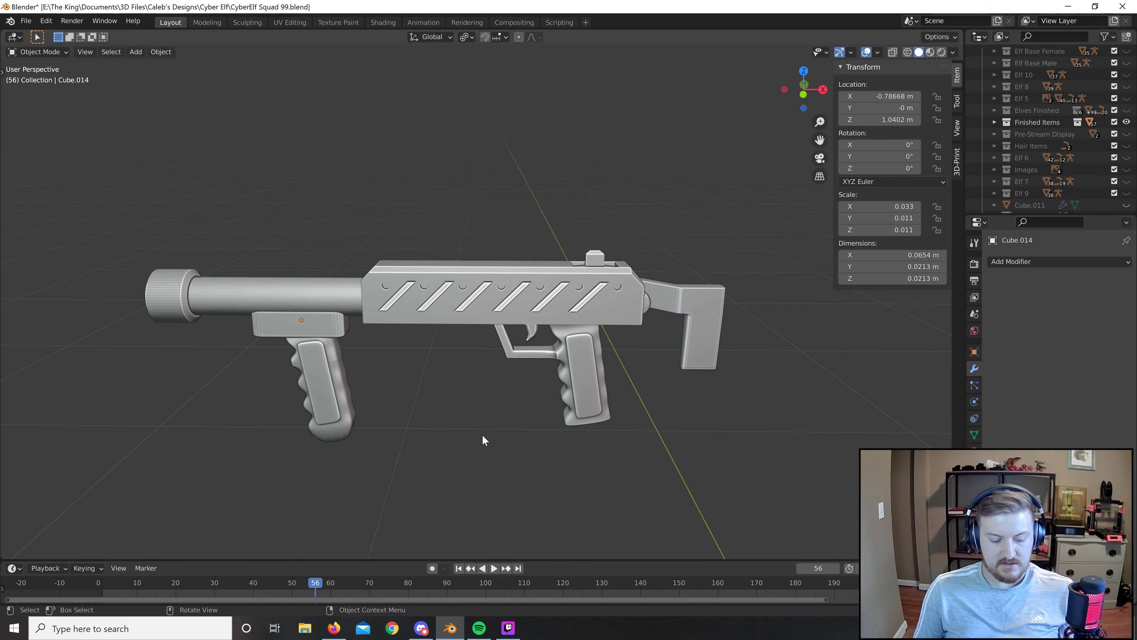
pyautogui.hotkey('shift', 'a')
pyautogui.moveTo(457, 380)
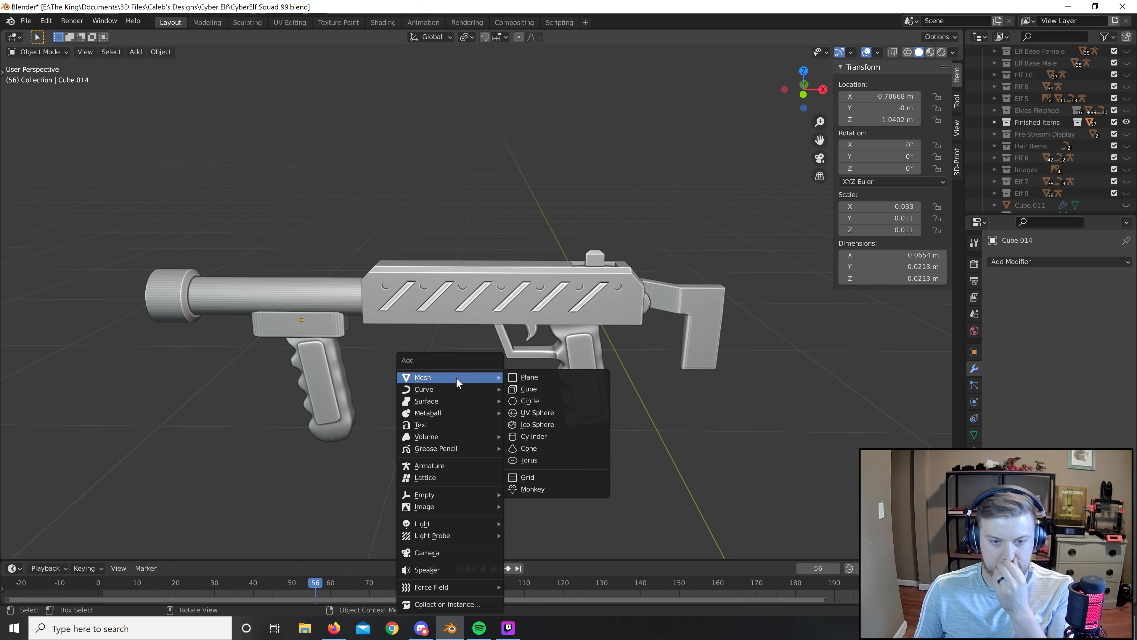
pyautogui.click(530, 414)
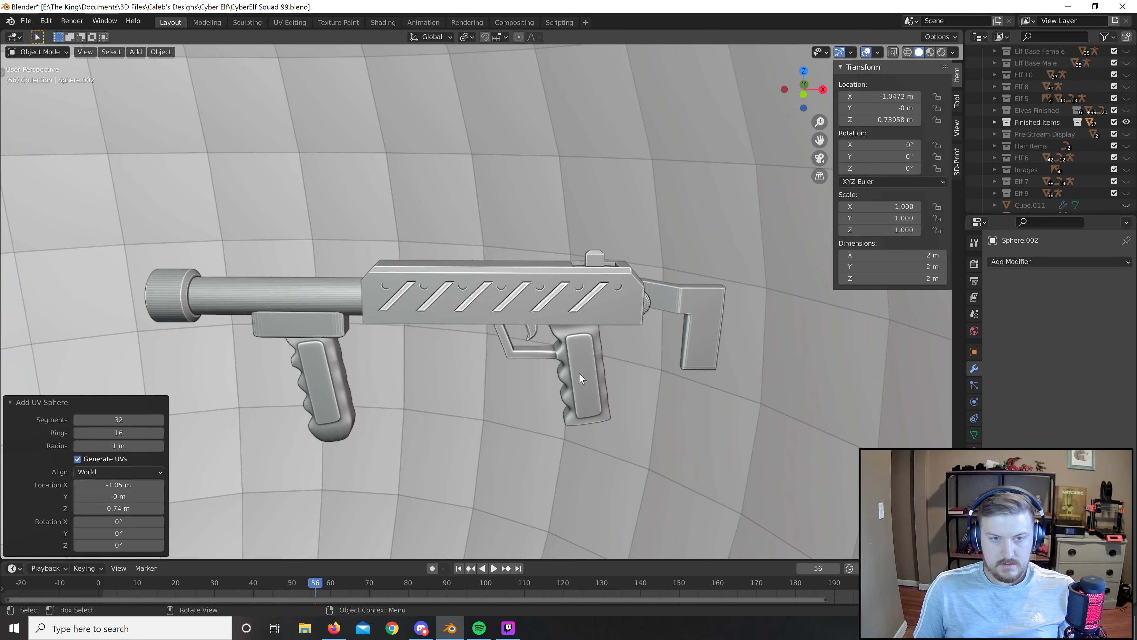
pyautogui.press('KP_1')
pyautogui.keyDown('shift'); pyautogui.moveTo(459, 233); pyautogui.dragTo(668, 155, button='middle'); pyautogui.keyUp('shift')
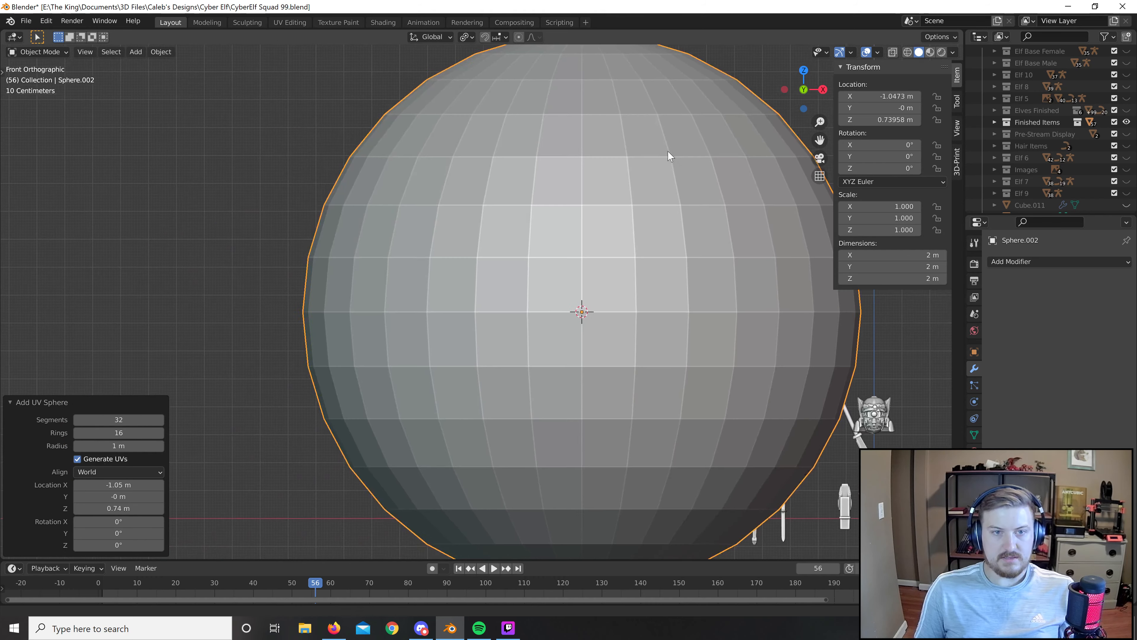
pyautogui.keyDown('shift'); pyautogui.moveTo(543, 282); pyautogui.dragTo(443, 341, button='middle'); pyautogui.keyUp('shift')
pyautogui.scroll(-4, 620, 298)
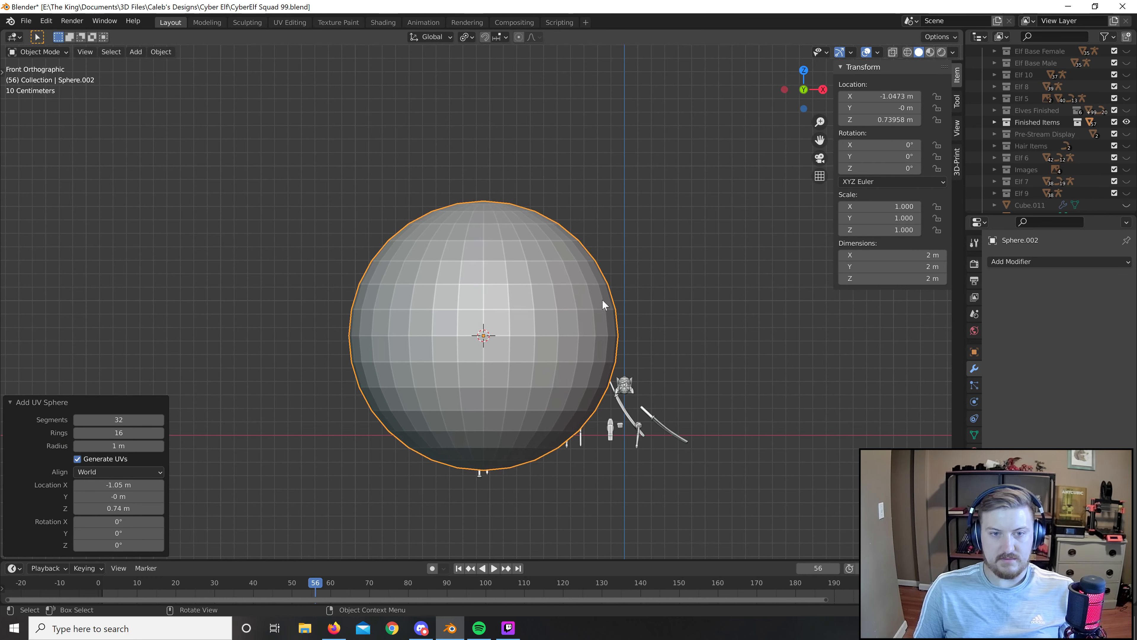
pyautogui.scroll(3, 618, 303)
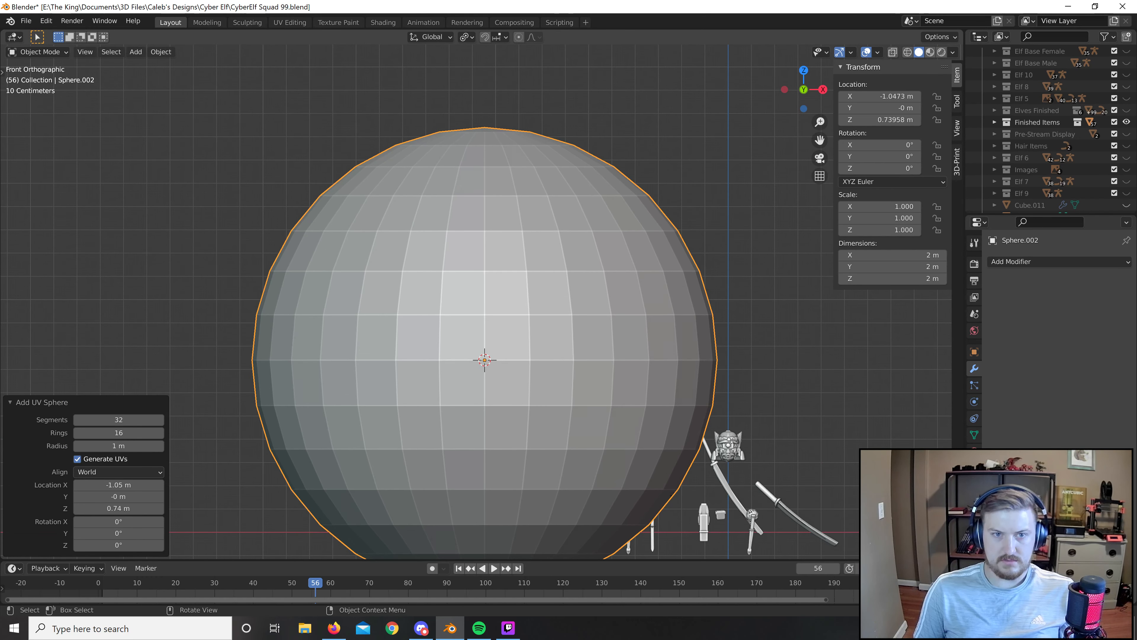
pyautogui.write('r90')
pyautogui.press('Return')
pyautogui.scroll(-7, 516, 335)
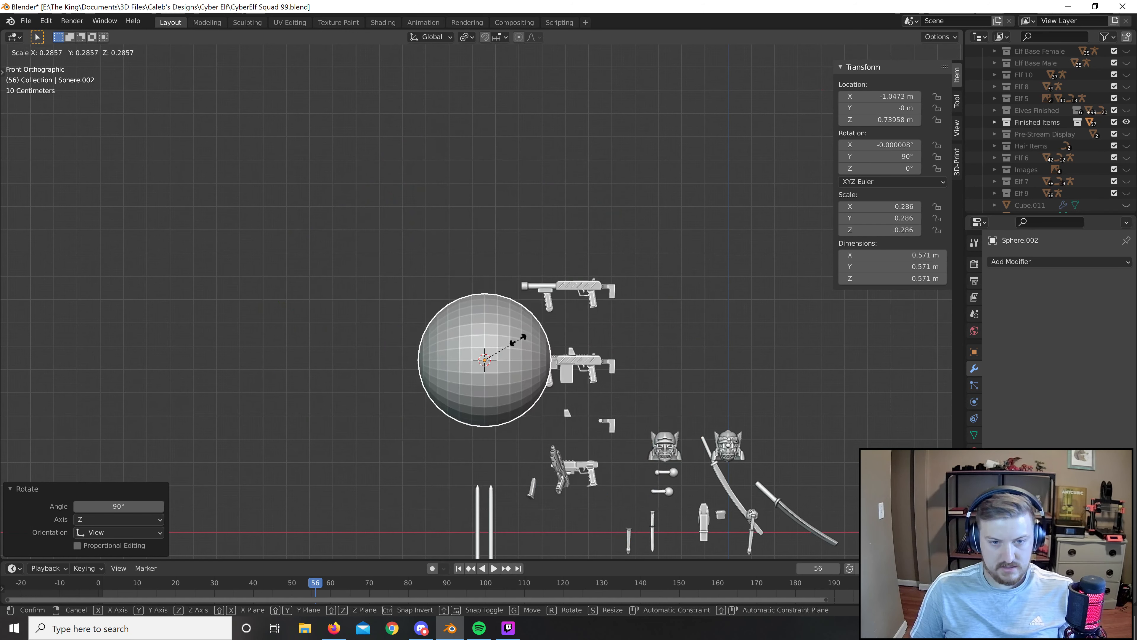
pyautogui.press('x')
pyautogui.click(488, 337)
# Add a UV sphere with 64 segments and 32 rings, and rotate it 90° in the front view.
pyautogui.hotkey('shift', 'a')
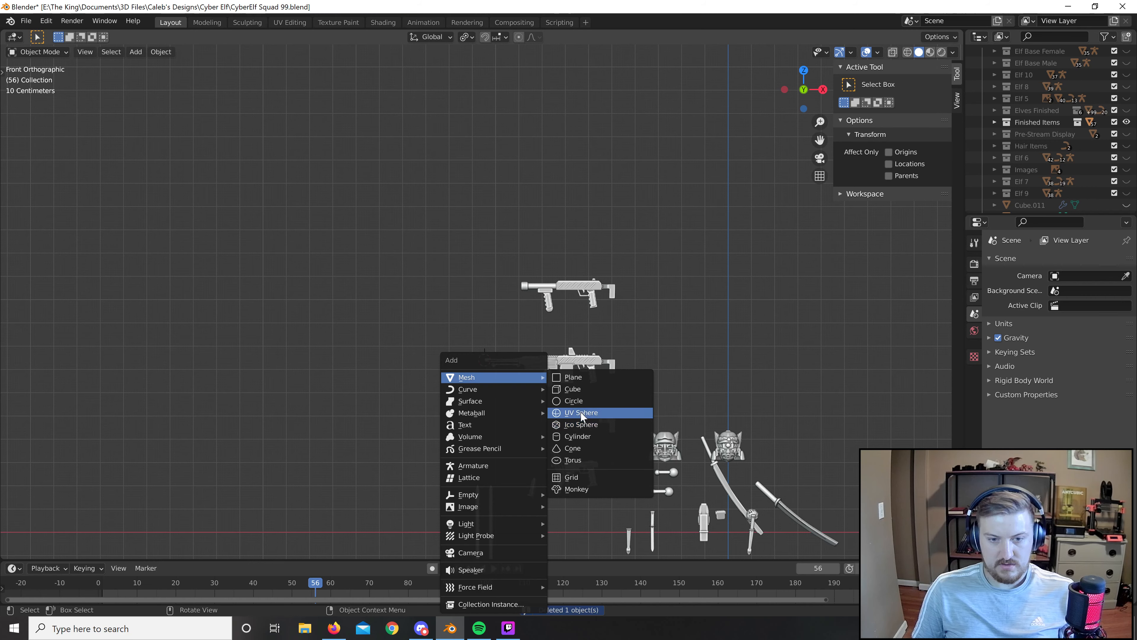
pyautogui.click(580, 412)
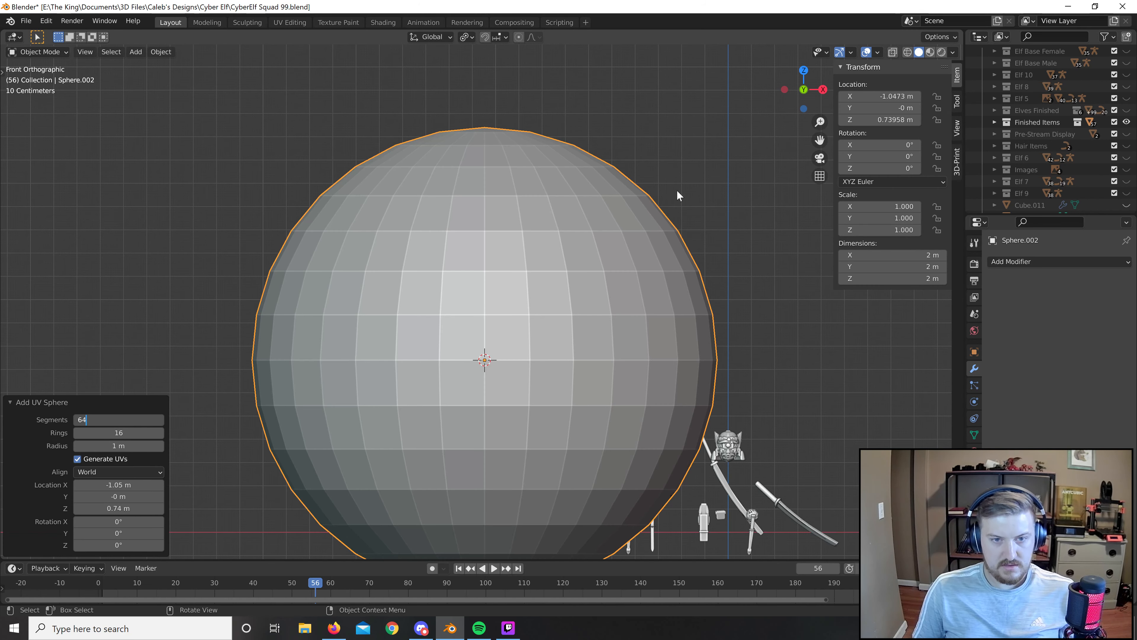
pyautogui.scroll(-3, 744, 293)
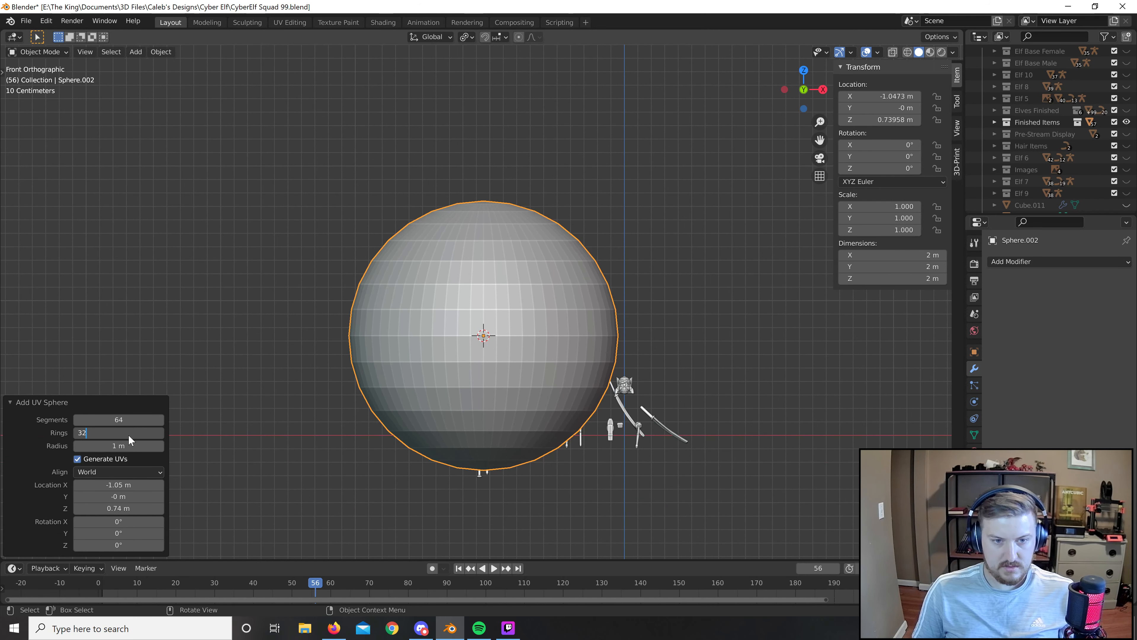
pyautogui.press('Return')
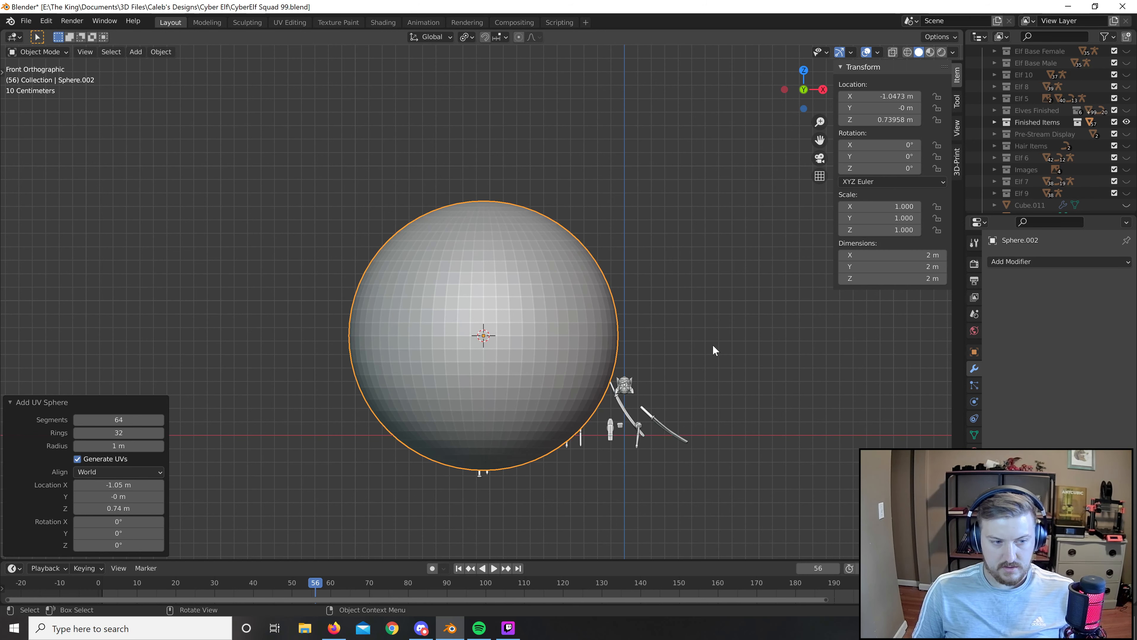
pyautogui.click(713, 350)
pyautogui.click(533, 272)
pyautogui.write('r90')
pyautogui.press('Return')
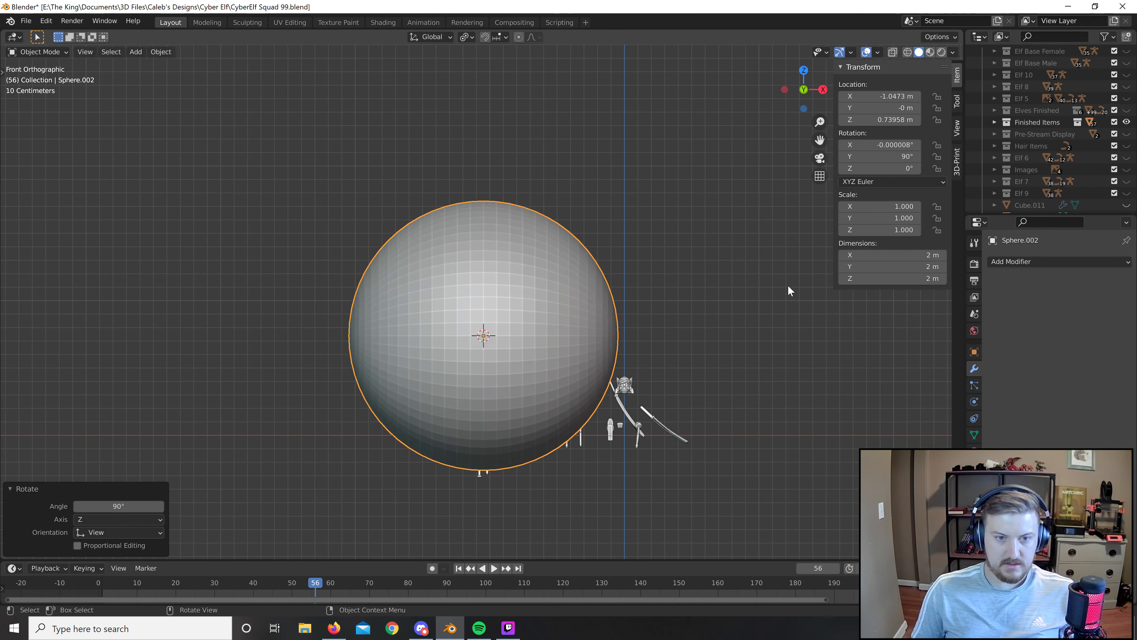
# Scale the sphere down to about 0.066 m across and place it above the upper gun's body.
pyautogui.press('s')
pyautogui.click(512, 338)
pyautogui.scroll(5, 516, 339)
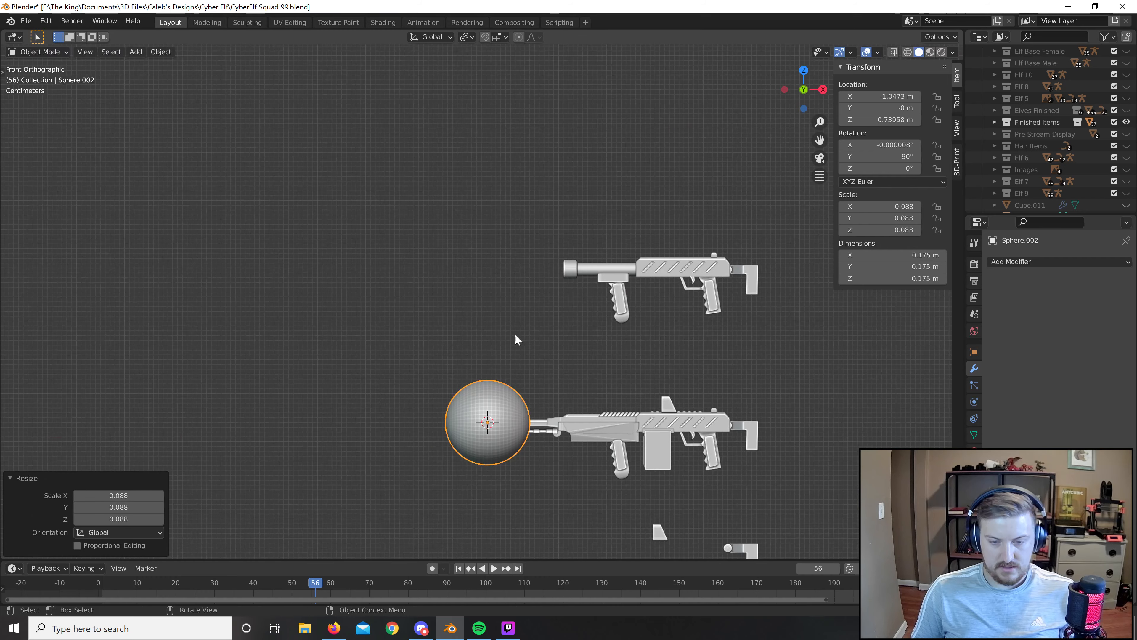
pyautogui.scroll(3, 516, 339)
pyautogui.press('s')
pyautogui.click(497, 428)
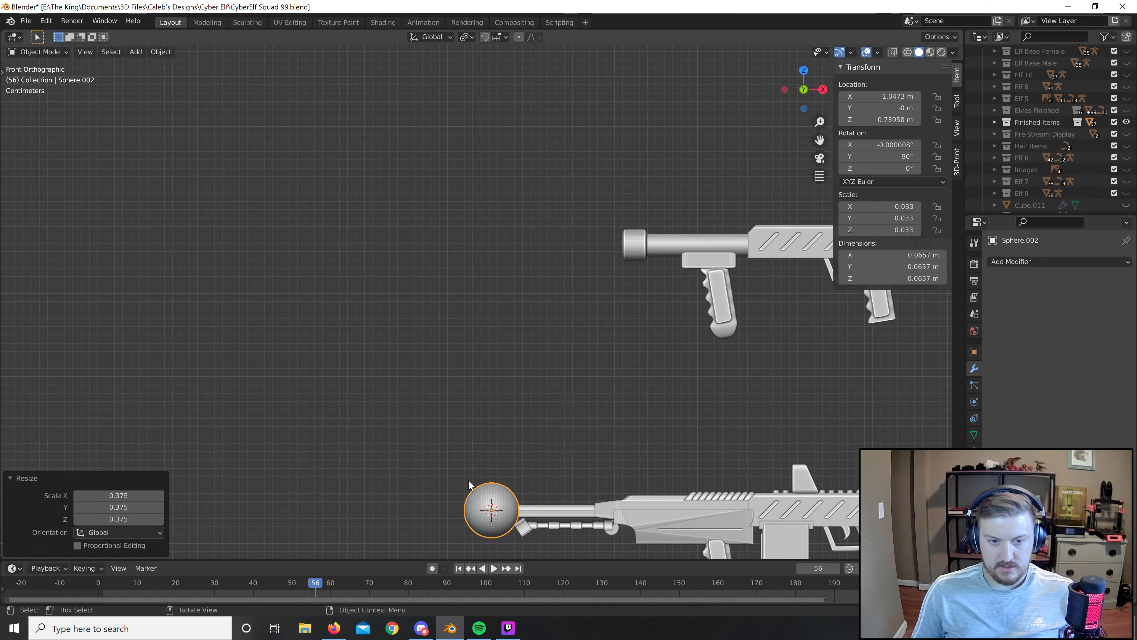
pyautogui.press('g')
pyautogui.click(751, 132)
pyautogui.keyDown('shift'); pyautogui.moveTo(703, 460); pyautogui.dragTo(467, 556, button='middle'); pyautogui.keyUp('shift')
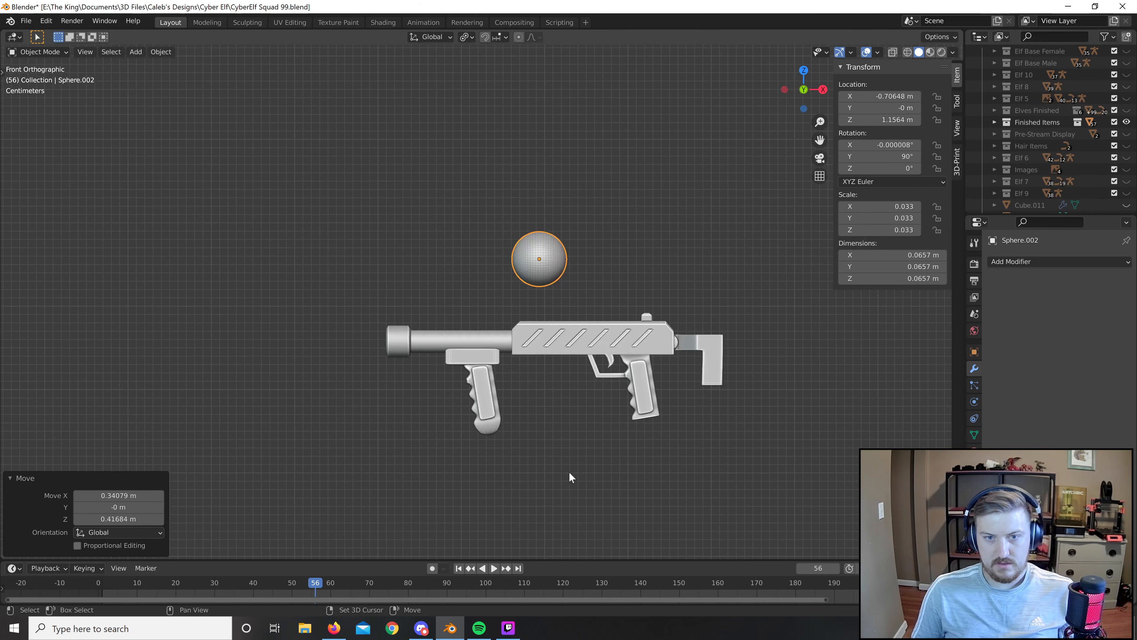
# Reduce the sphere above the upper gun to about 0.04 m across.
pyautogui.scroll(2, 635, 335)
pyautogui.scroll(3, 637, 339)
pyautogui.press('s')
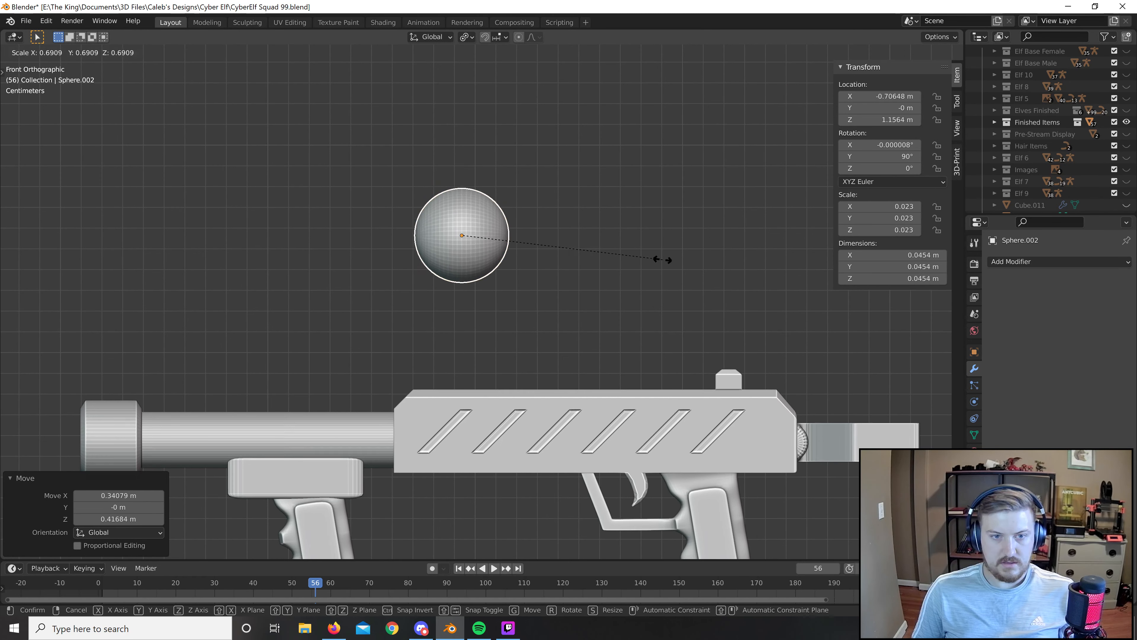
pyautogui.click(638, 260)
pyautogui.scroll(-7, 635, 271)
pyautogui.scroll(3, 596, 309)
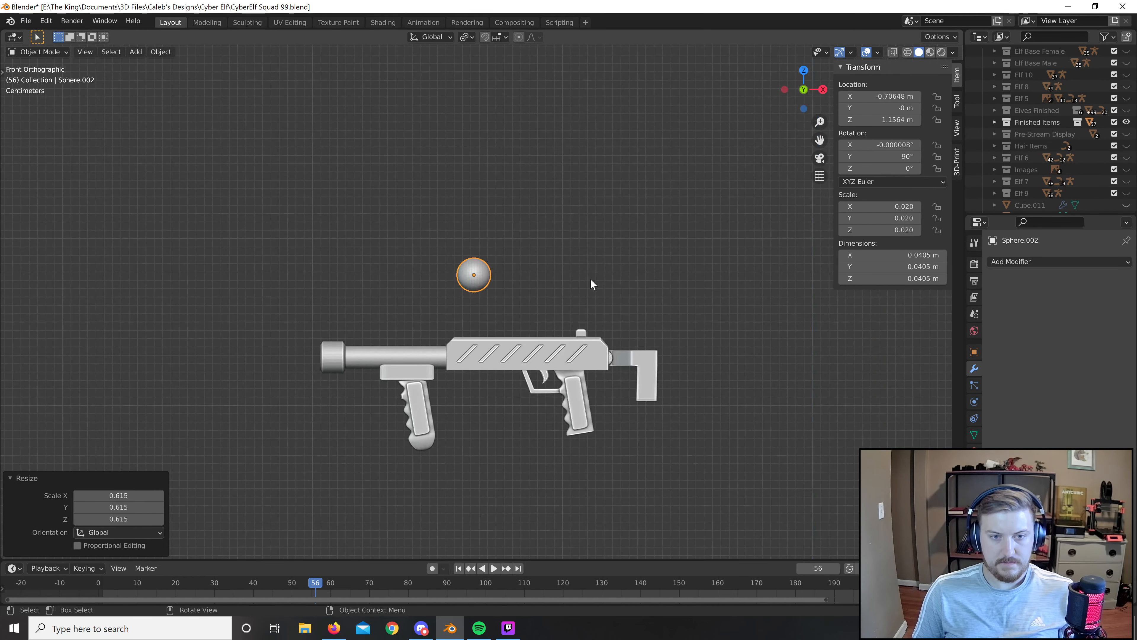
pyautogui.scroll(4, 499, 254)
pyautogui.scroll(3, 582, 275)
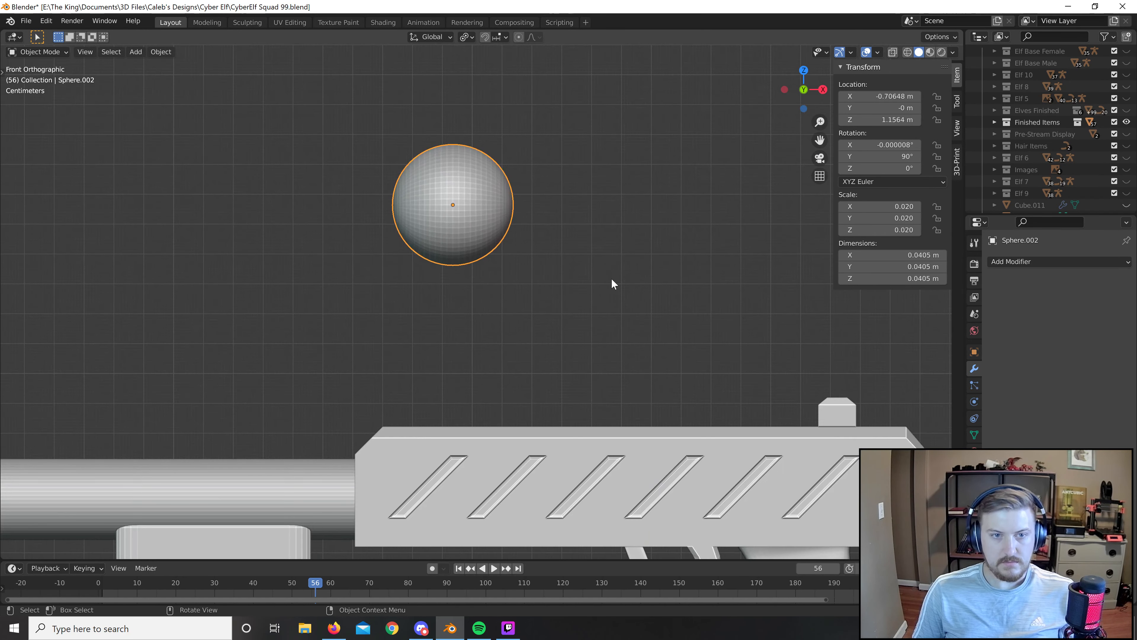
pyautogui.scroll(-7, 650, 277)
pyautogui.scroll(1, 650, 276)
# Add a cylinder with 64 vertices and rotate it 90° in the front view so it lies horizontally.
pyautogui.hotkey('shift', 'a')
pyautogui.moveTo(667, 274)
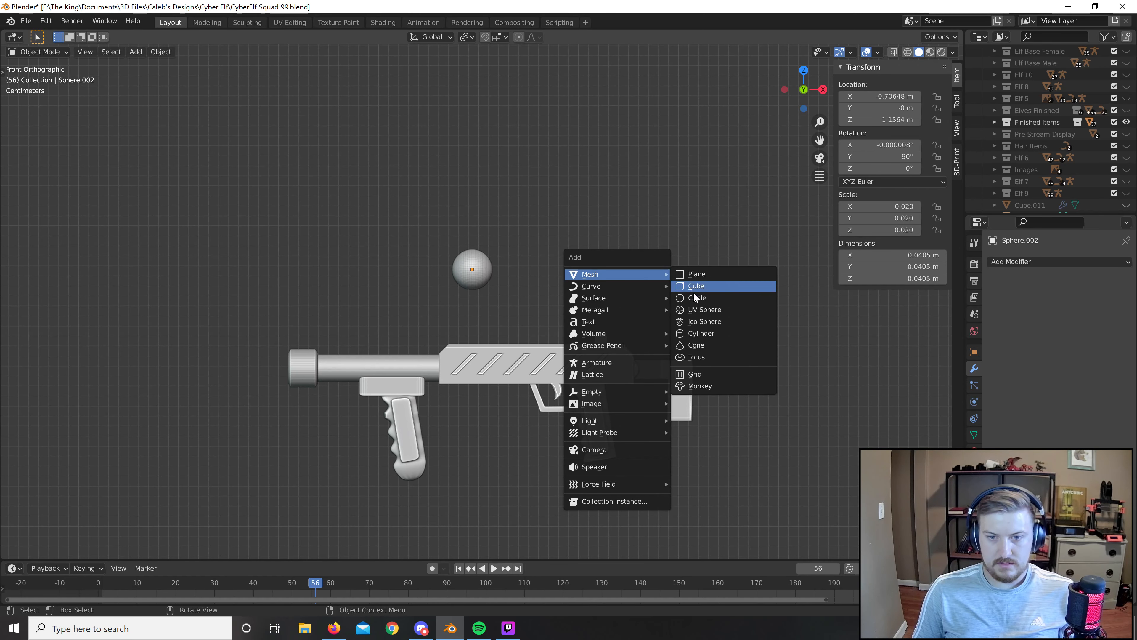
pyautogui.click(701, 334)
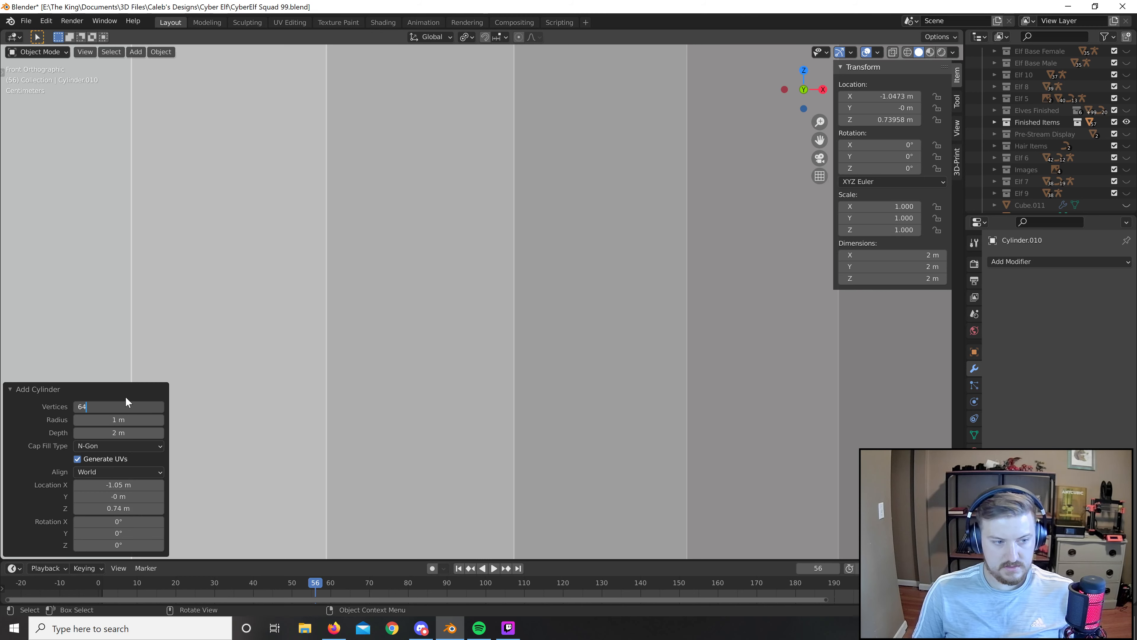
pyautogui.write('64')
pyautogui.press('Return')
pyautogui.scroll(-5, 360, 368)
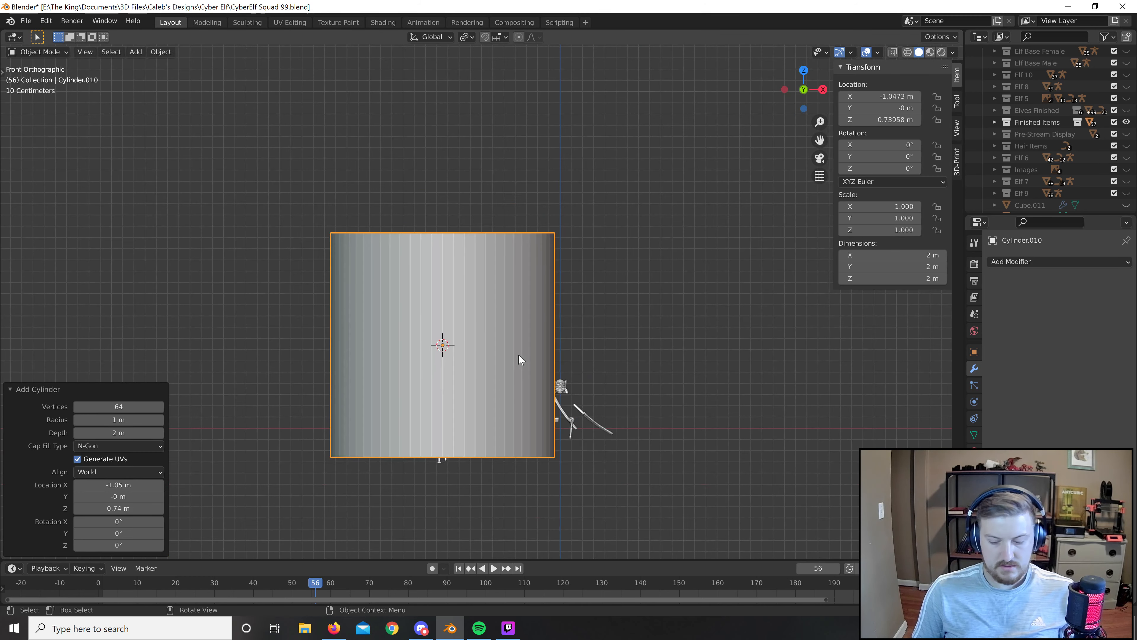
pyautogui.write('r90')
pyautogui.press('Return')
# Scale the cylinder down to about 0.098 m and place it above the upper gun, overlapping the sphere.
pyautogui.press('s')
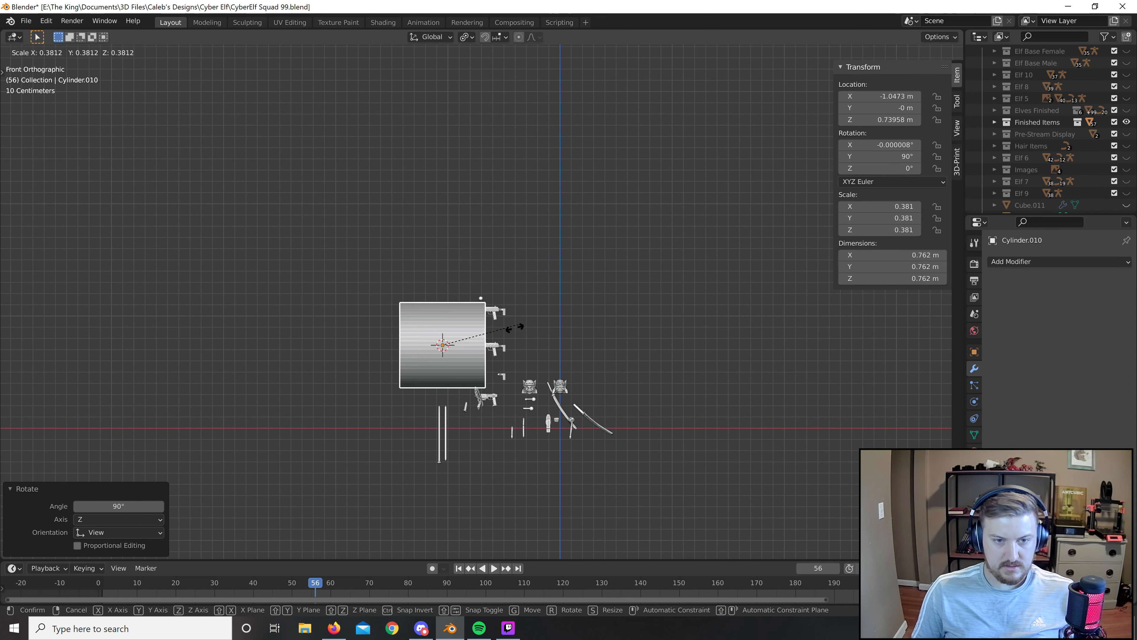
pyautogui.click(450, 356)
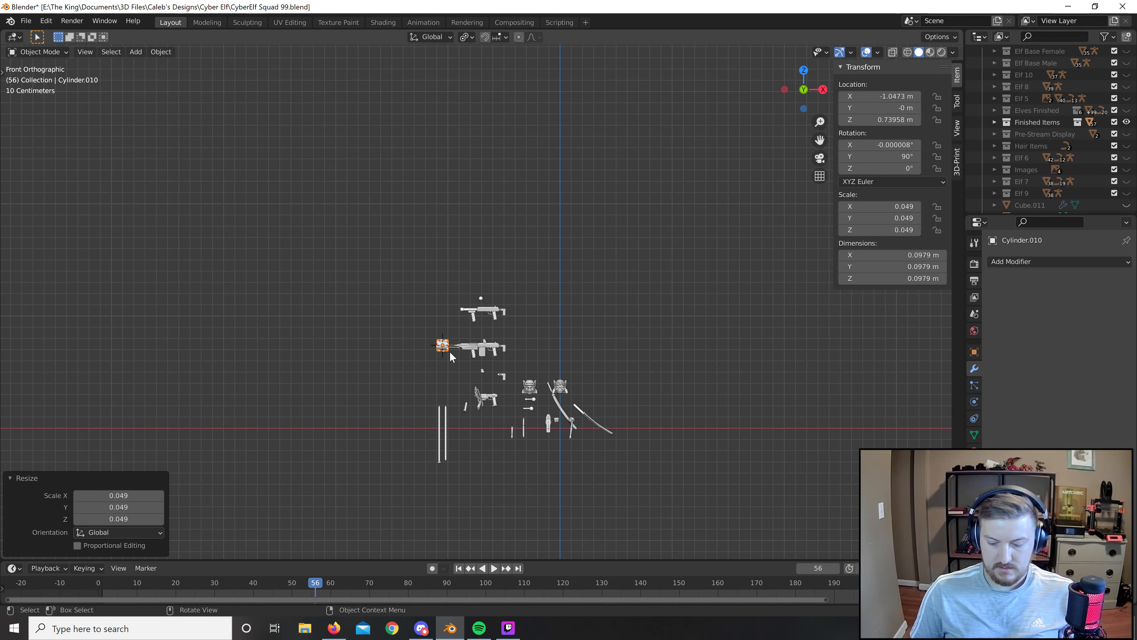
pyautogui.press('KP_Decimal')
pyautogui.scroll(-9, 452, 358)
pyautogui.keyDown('shift'); pyautogui.moveTo(554, 323); pyautogui.dragTo(308, 499, button='middle'); pyautogui.keyUp('shift')
pyautogui.press('g')
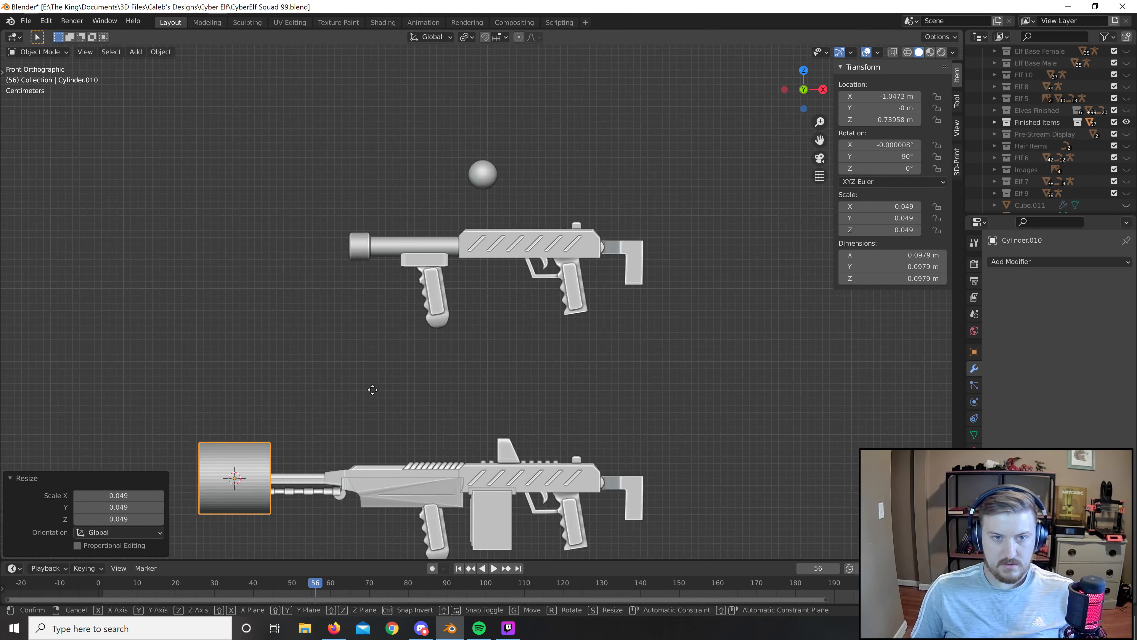
pyautogui.click(658, 88)
# Shrink the cylinder to about 0.038 m and slide it along X until its end overlaps the sphere.
pyautogui.scroll(5, 593, 269)
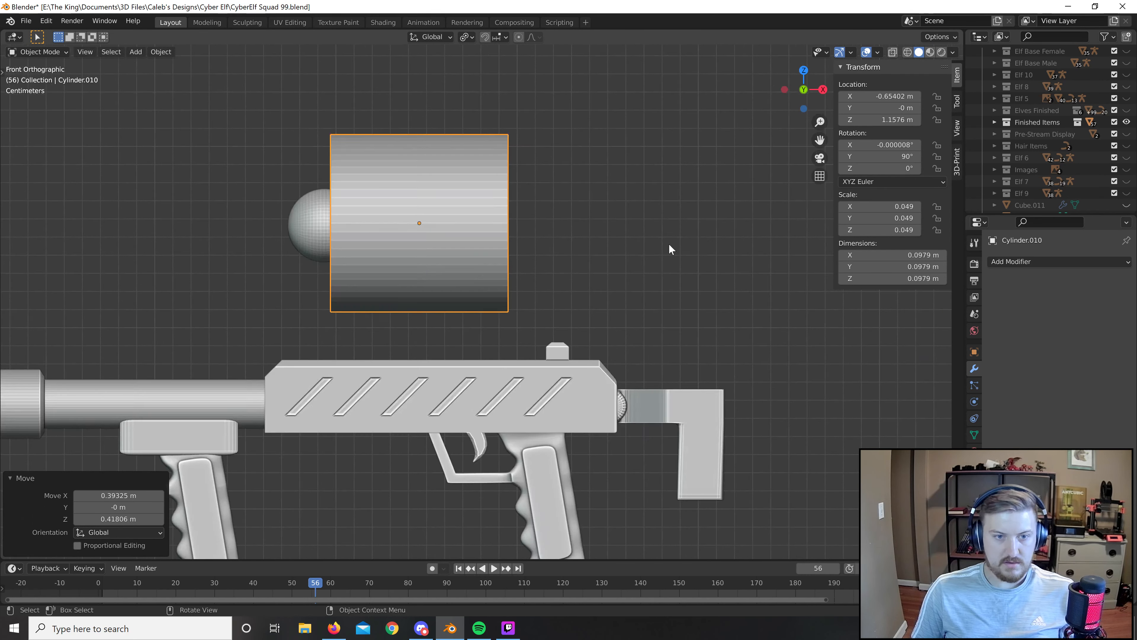
pyautogui.press('s')
pyautogui.click(516, 227)
pyautogui.keyDown('shift'); pyautogui.moveTo(536, 241); pyautogui.dragTo(613, 266, button='middle'); pyautogui.keyUp('shift')
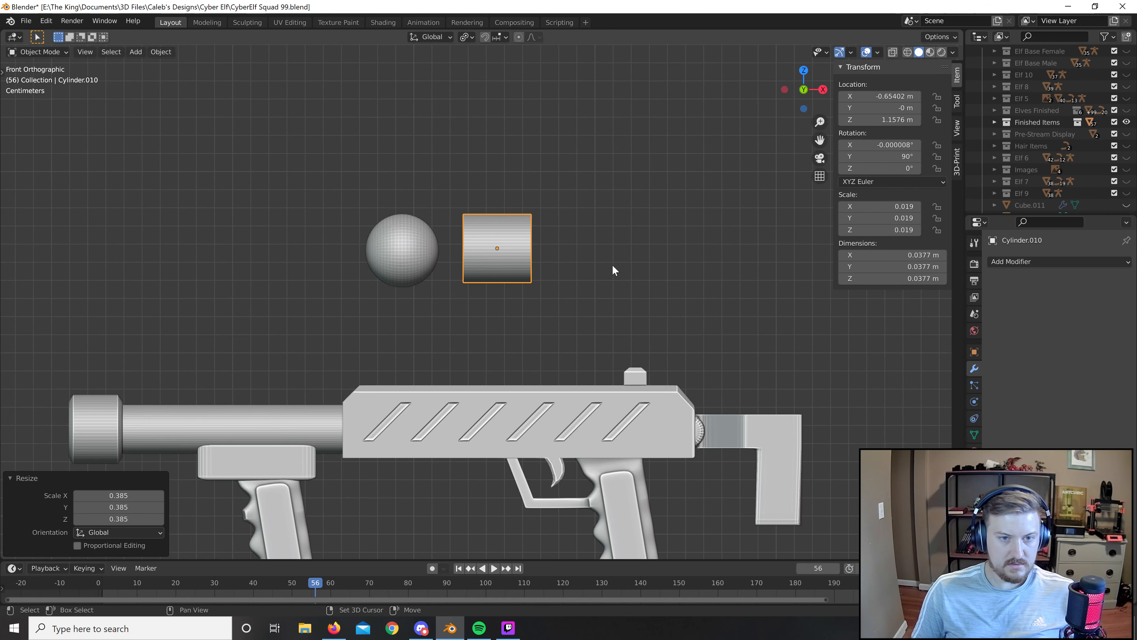
pyautogui.press('g')
pyautogui.press('x')
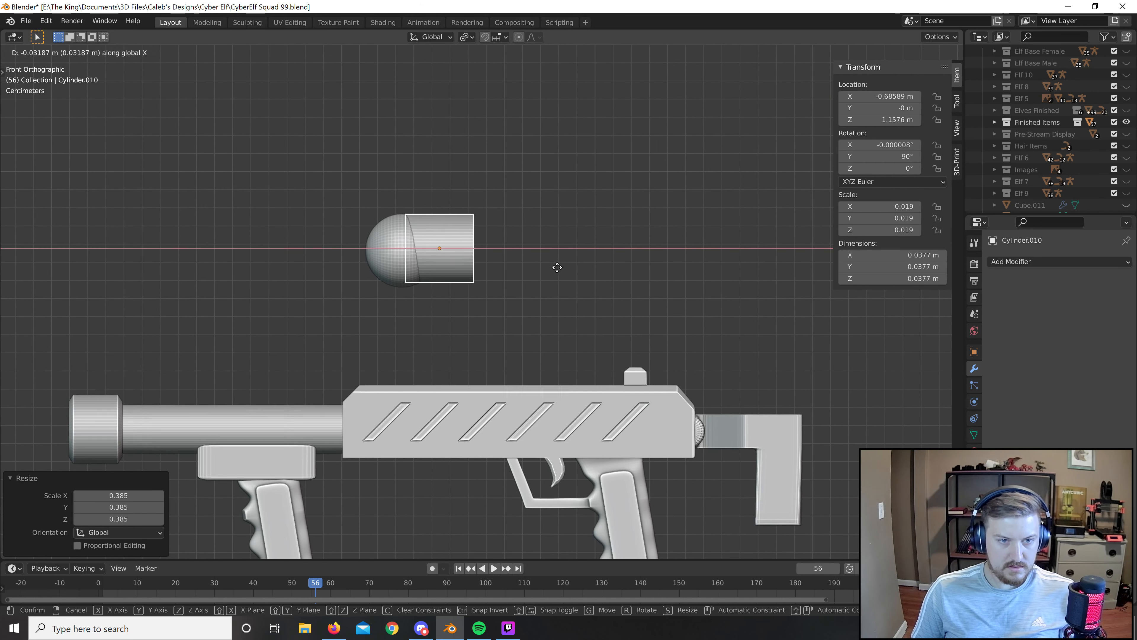
pyautogui.click(557, 268)
# Snap the 3D cursor to the centre of the sphere.
pyautogui.scroll(4, 638, 303)
pyautogui.click(462, 296)
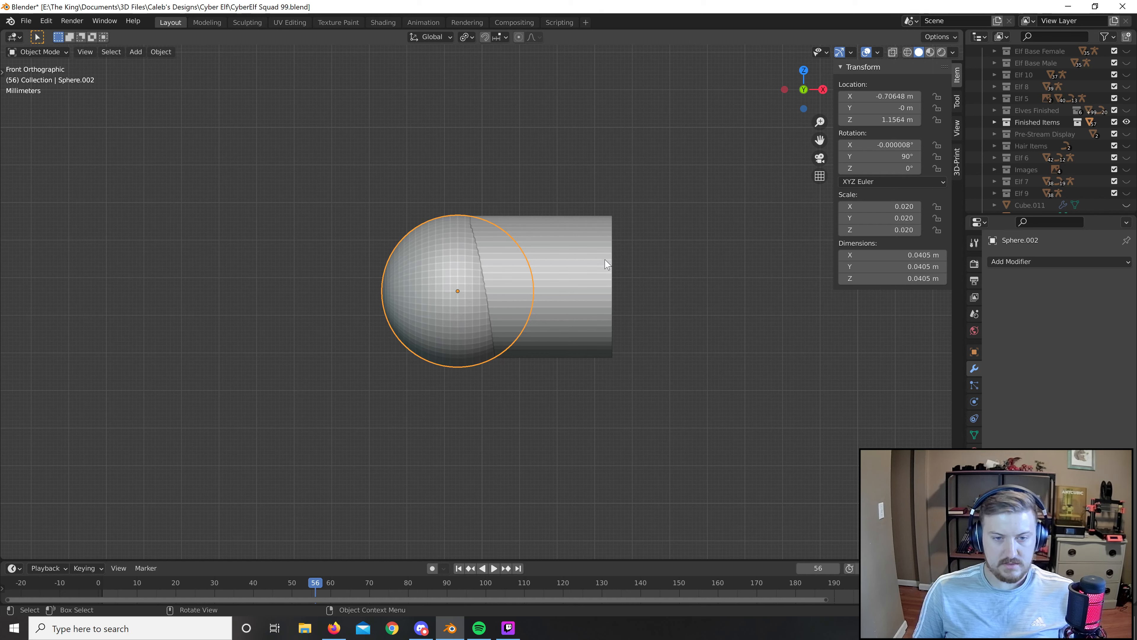
pyautogui.keyDown('shift'); pyautogui.click(602, 268); pyautogui.keyUp('shift')
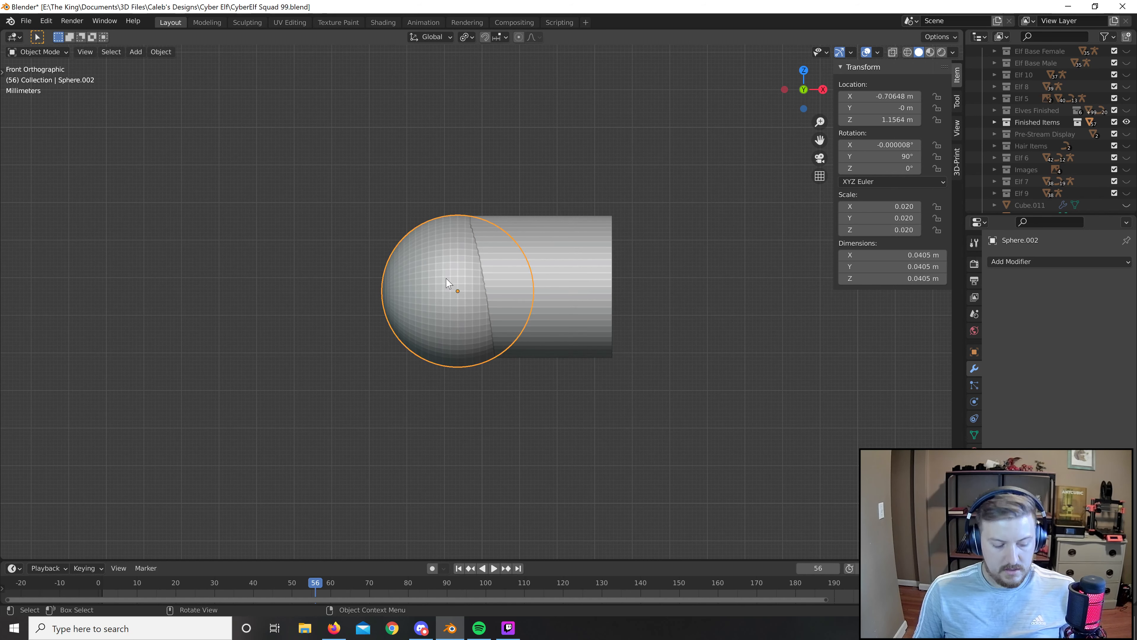
pyautogui.hotkey('shift', 's')
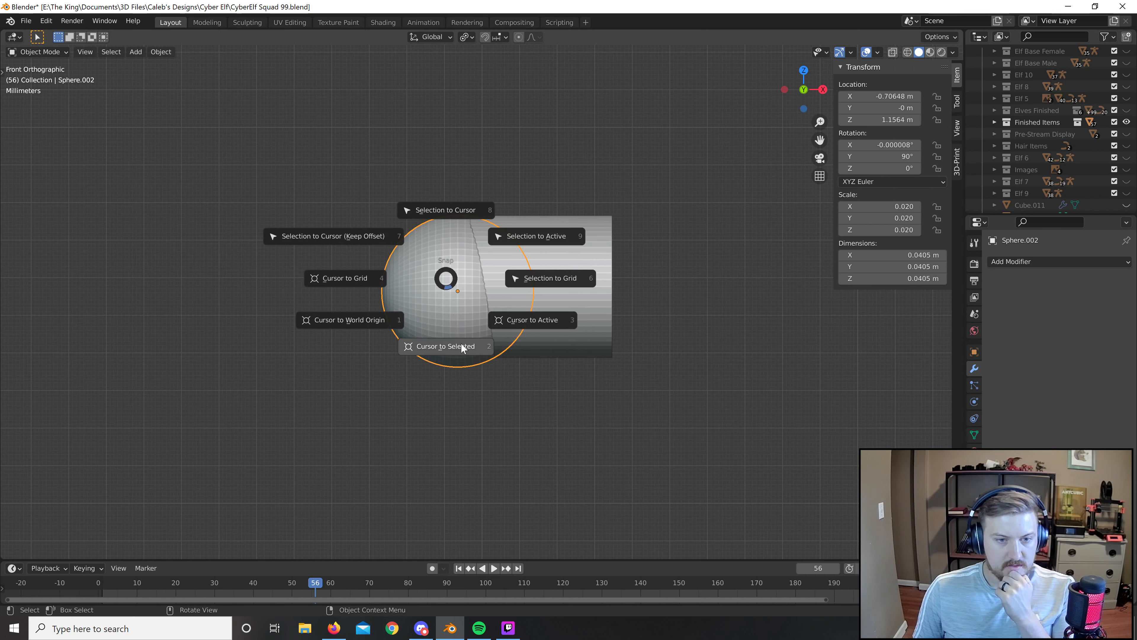
pyautogui.click(462, 344)
# Move the cylinder along X away from the sphere to expose its near end face.
pyautogui.click(574, 255)
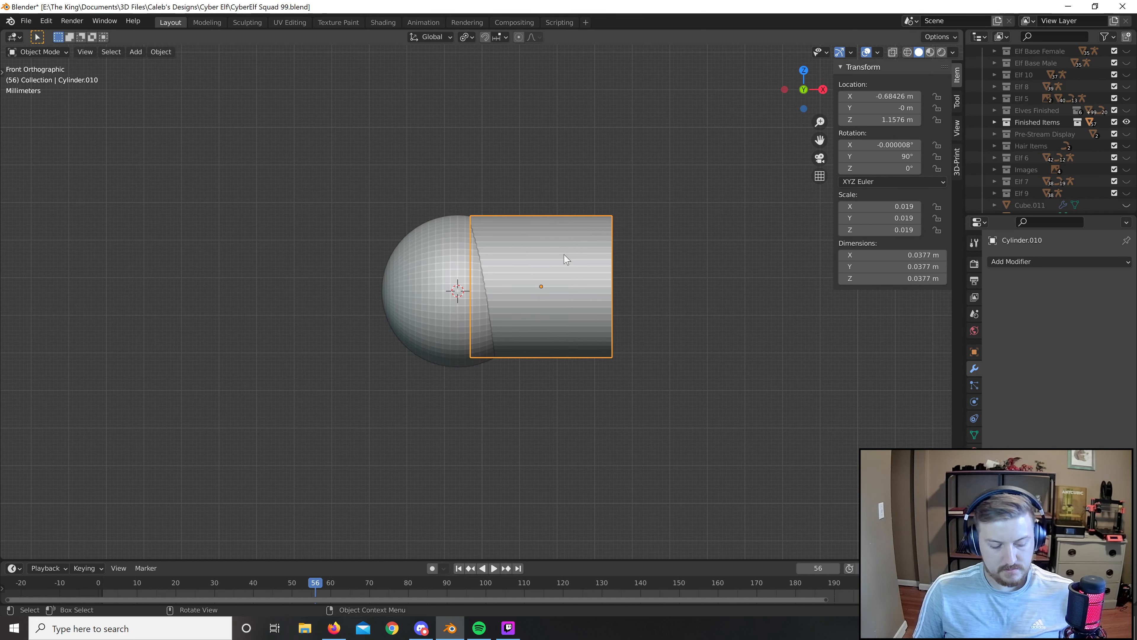
pyautogui.rightClick(565, 259)
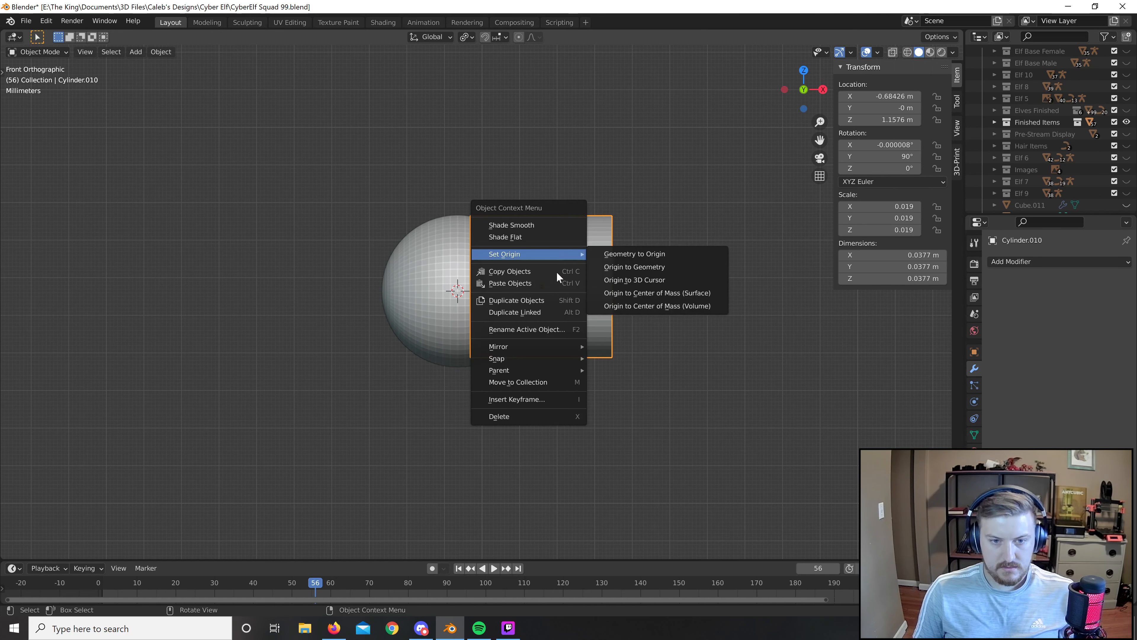
pyautogui.moveTo(553, 359)
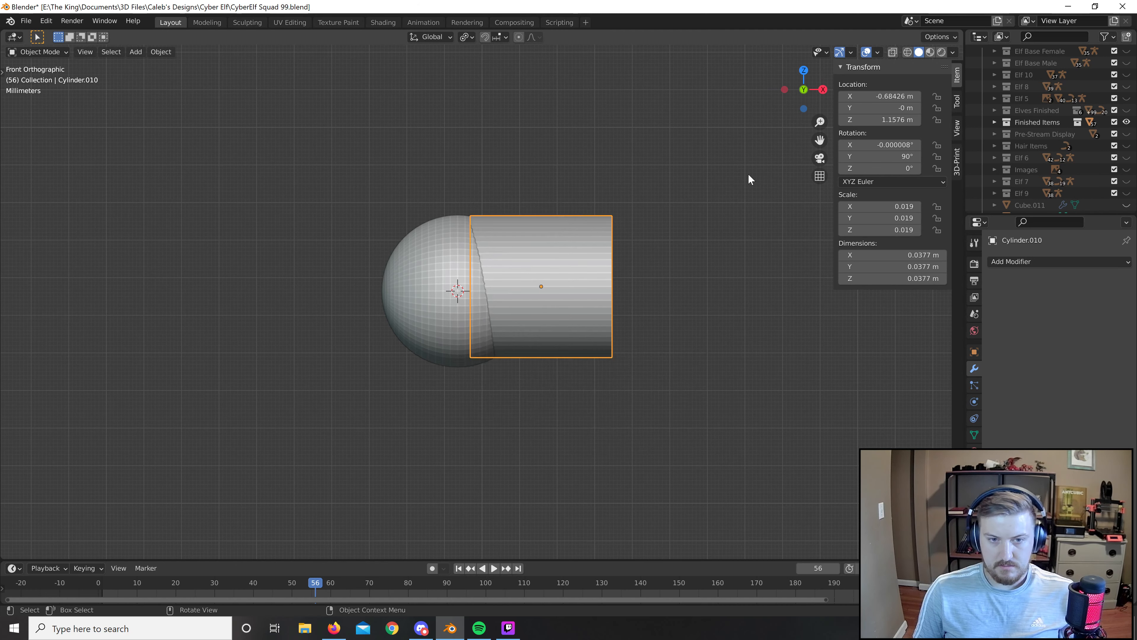
pyautogui.moveTo(651, 259)
pyautogui.mouseDown(button='middle')
pyautogui.moveTo(690, 292)
pyautogui.moveTo(646, 276)
pyautogui.mouseUp(button='middle')
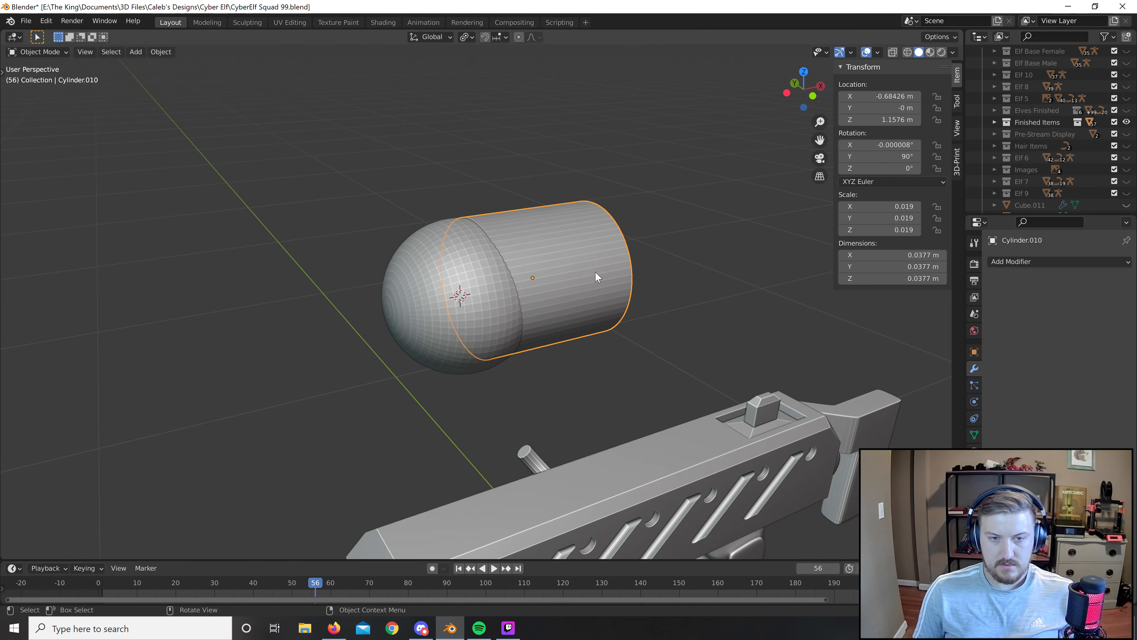
pyautogui.press('g')
pyautogui.press('x')
pyautogui.click(713, 254)
# Snap the 3D cursor to the centre of the cylinder's end face nearest the sphere.
pyautogui.press('Tab')
pyautogui.press('3')
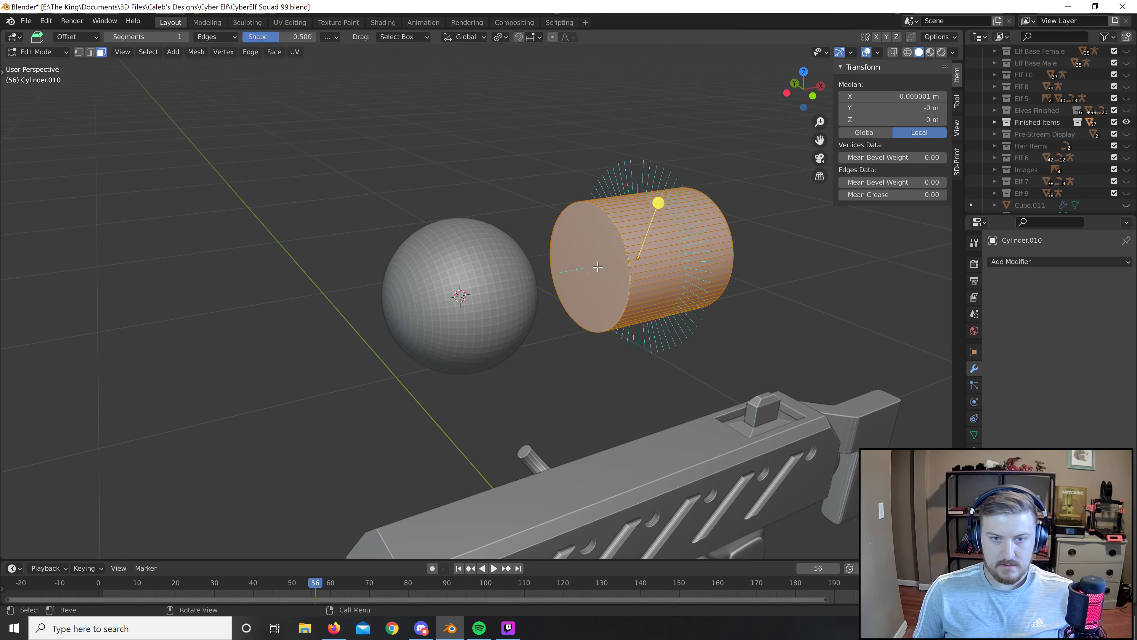
pyautogui.click(615, 272)
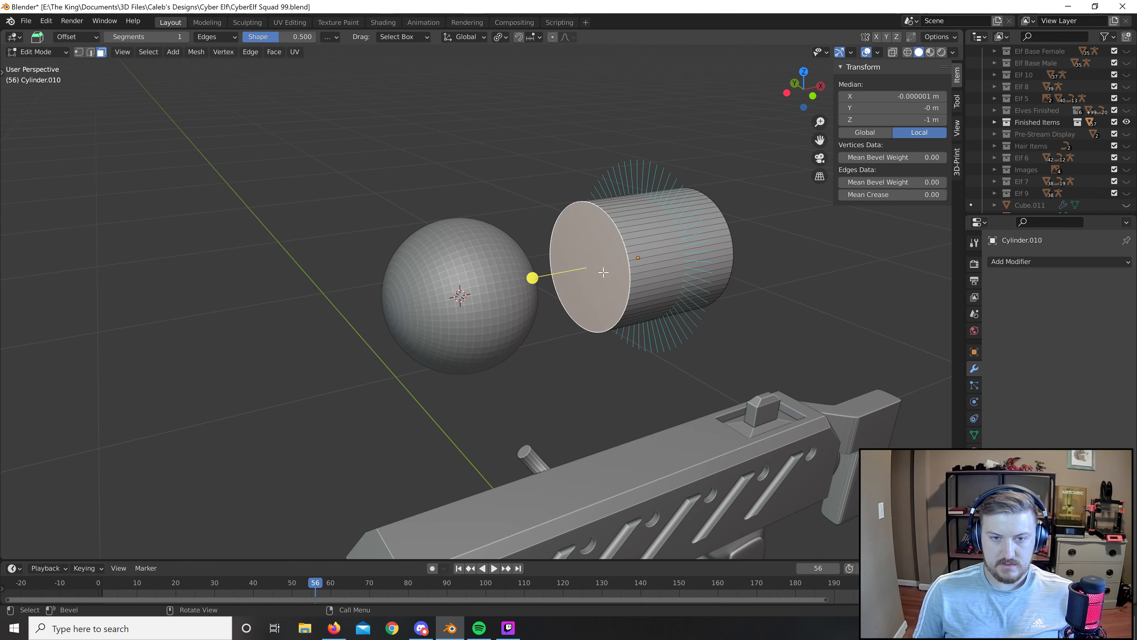
pyautogui.rightClick(603, 268)
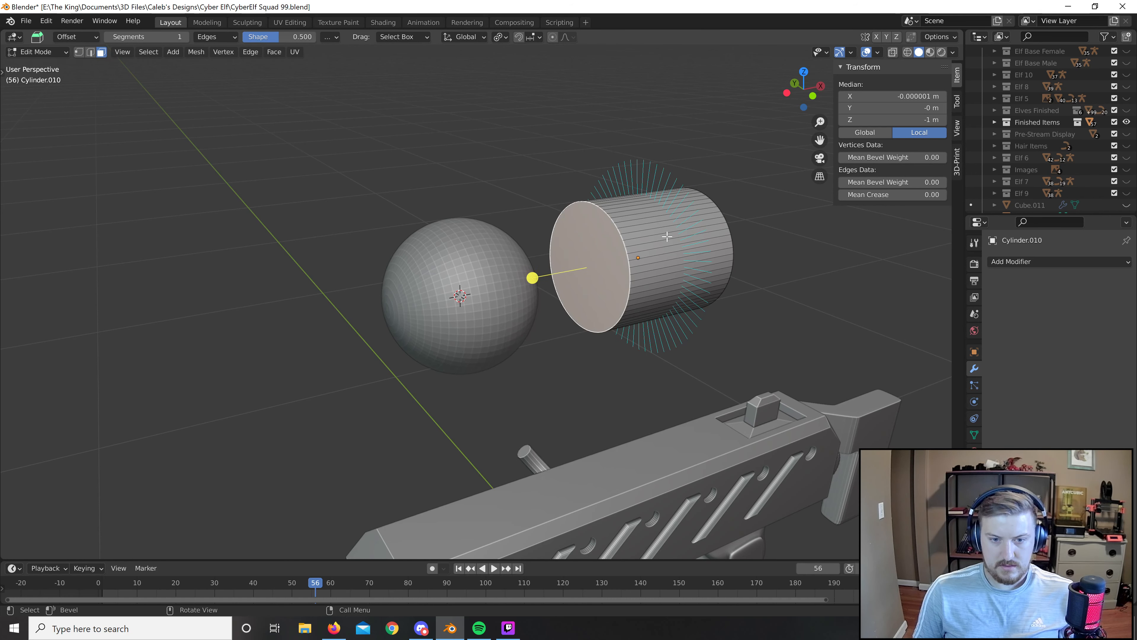
pyautogui.rightClick(600, 270)
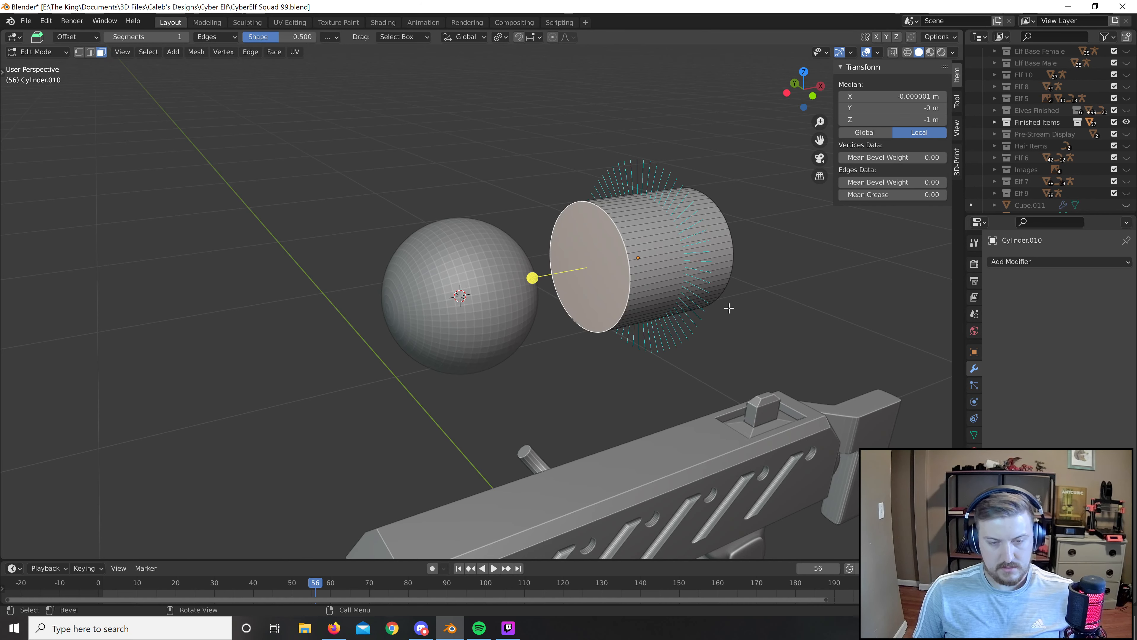
pyautogui.hotkey('shift', 's')
pyautogui.click(728, 380)
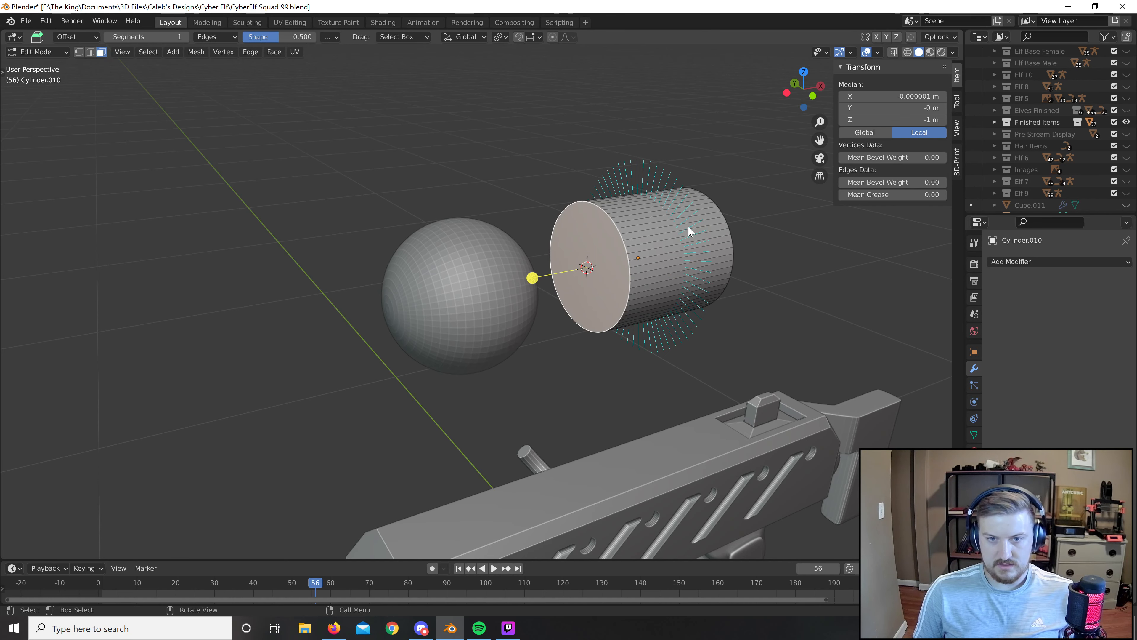
# Set the cylinder's origin to the 3D cursor on its near end face.
pyautogui.press('Tab')
pyautogui.rightClick(676, 236)
pyautogui.moveTo(676, 236)
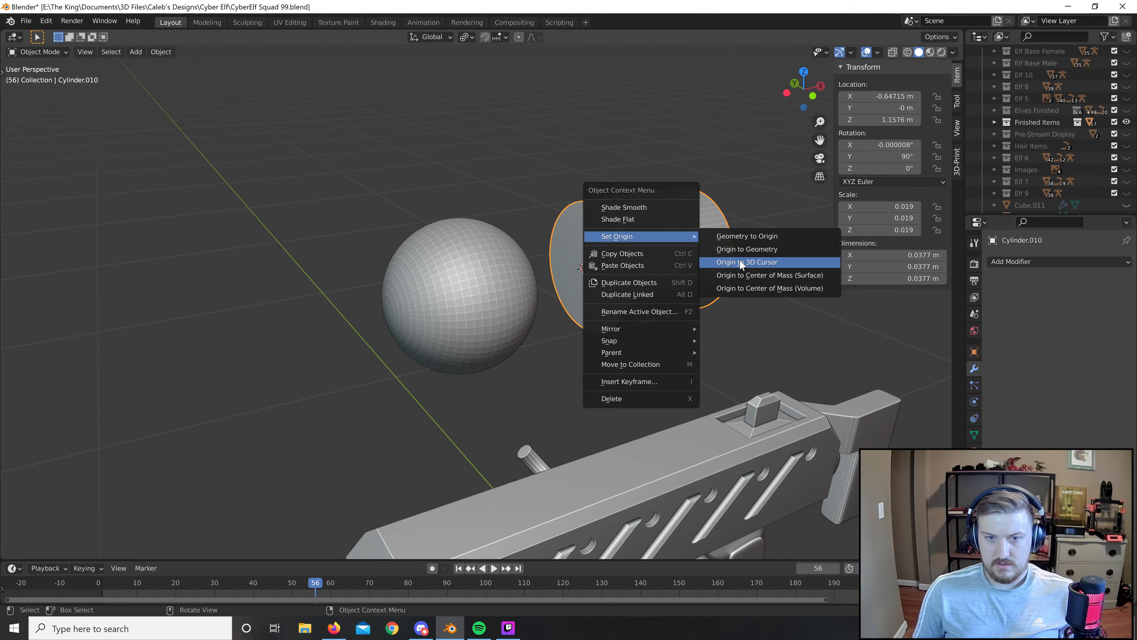
pyautogui.click(741, 263)
# Snap the 3D cursor back to the centre of the sphere.
pyautogui.click(488, 282)
pyautogui.rightClick(488, 281)
pyautogui.moveTo(495, 276)
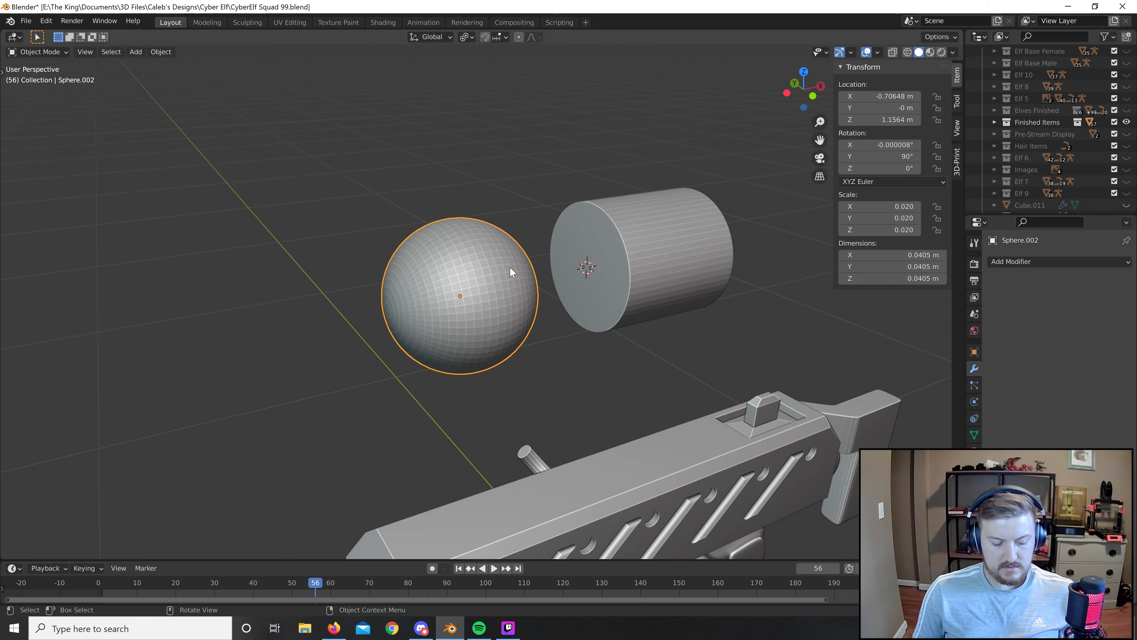
pyautogui.hotkey('shift', 's')
pyautogui.click(515, 335)
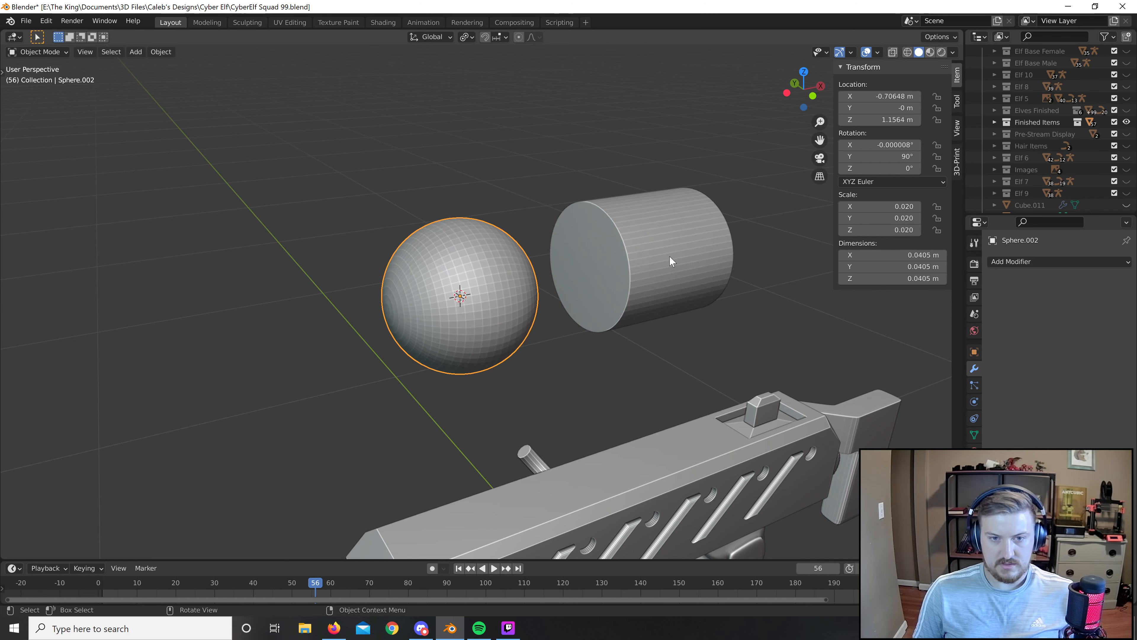
# Snap the cylinder to the 3D cursor so its near end face sits at the sphere's centre.
pyautogui.click(669, 256)
pyautogui.moveTo(676, 236); pyautogui.dragTo(659, 199, button='middle')
pyautogui.rightClick(660, 199)
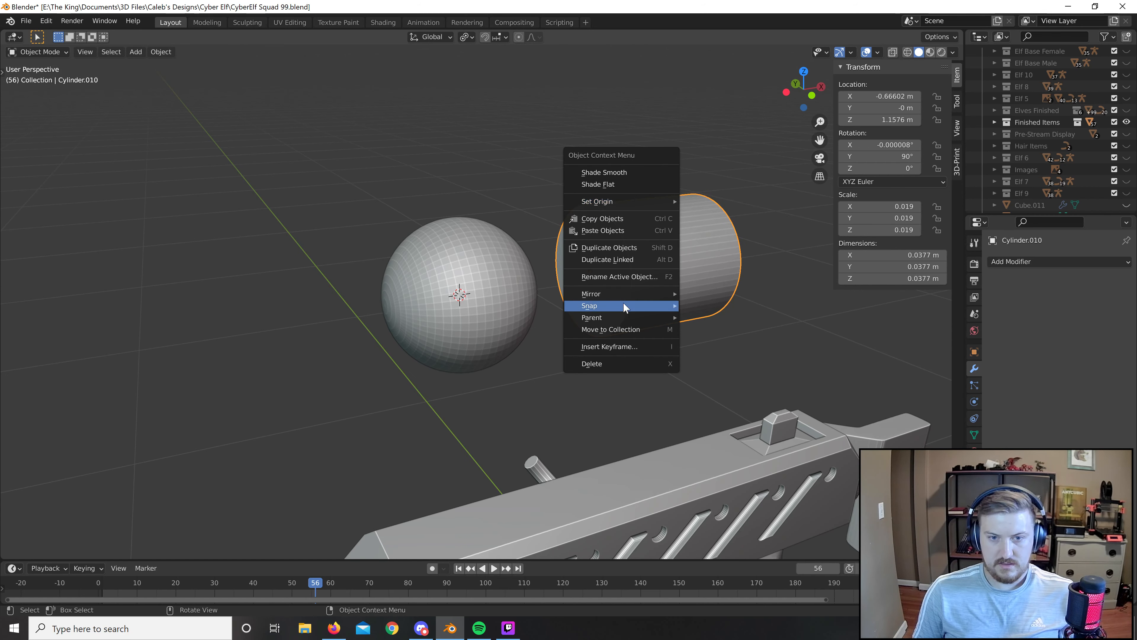
pyautogui.moveTo(625, 306)
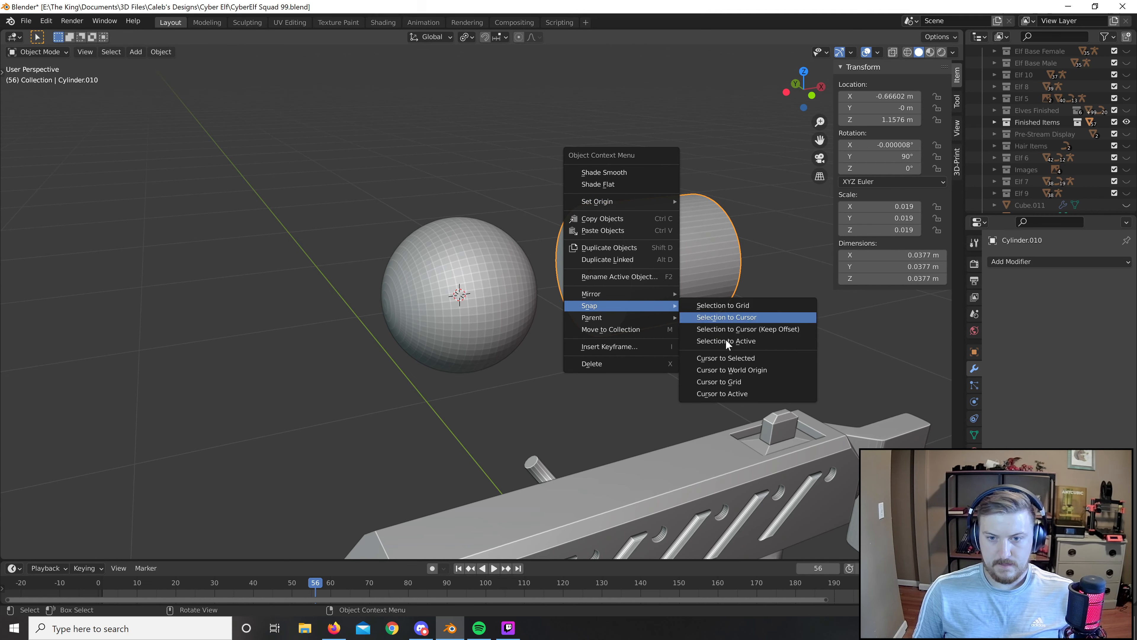
pyautogui.click(726, 316)
# Scale the cylinder up uniformly to about 0.046 m so it is slightly wider than the sphere.
pyautogui.press('KP_1')
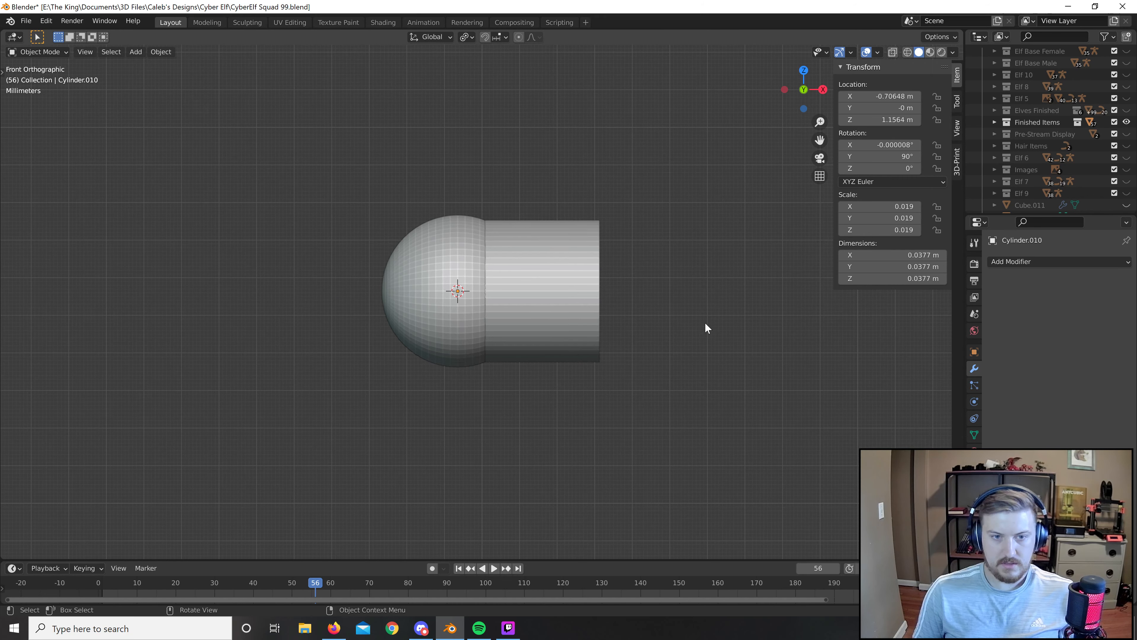
pyautogui.click(584, 271)
pyautogui.press('s')
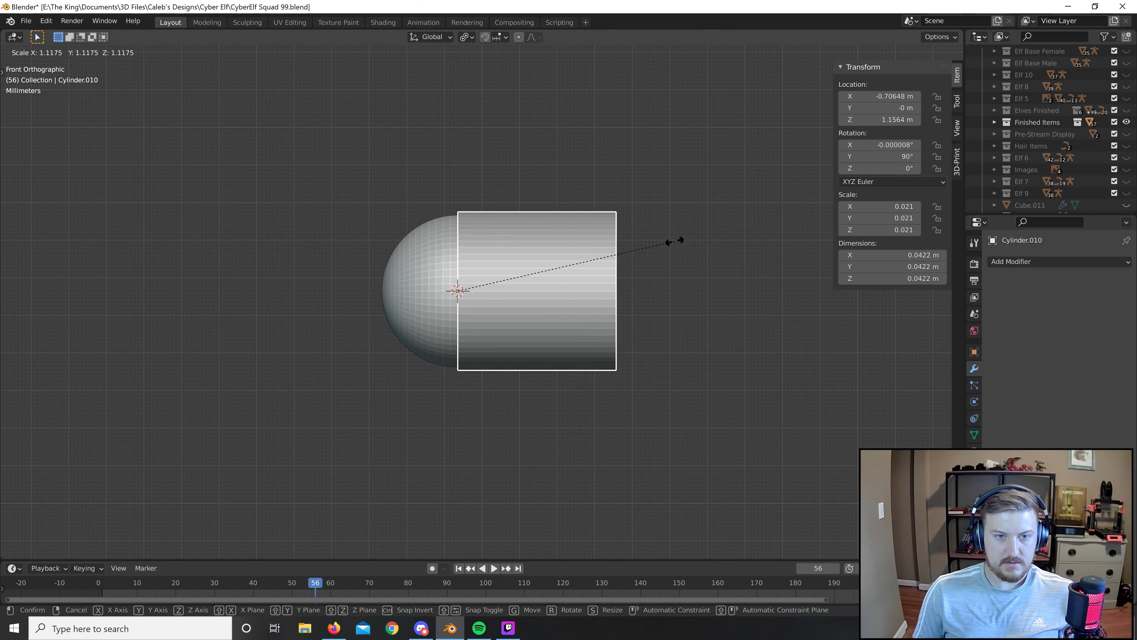
pyautogui.click(685, 236)
pyautogui.moveTo(604, 284); pyautogui.dragTo(614, 314, button='middle')
pyautogui.press('s')
pyautogui.click(734, 279)
pyautogui.click(689, 296)
pyautogui.scroll(-7, 681, 295)
pyautogui.scroll(8, 614, 315)
pyautogui.click(627, 311)
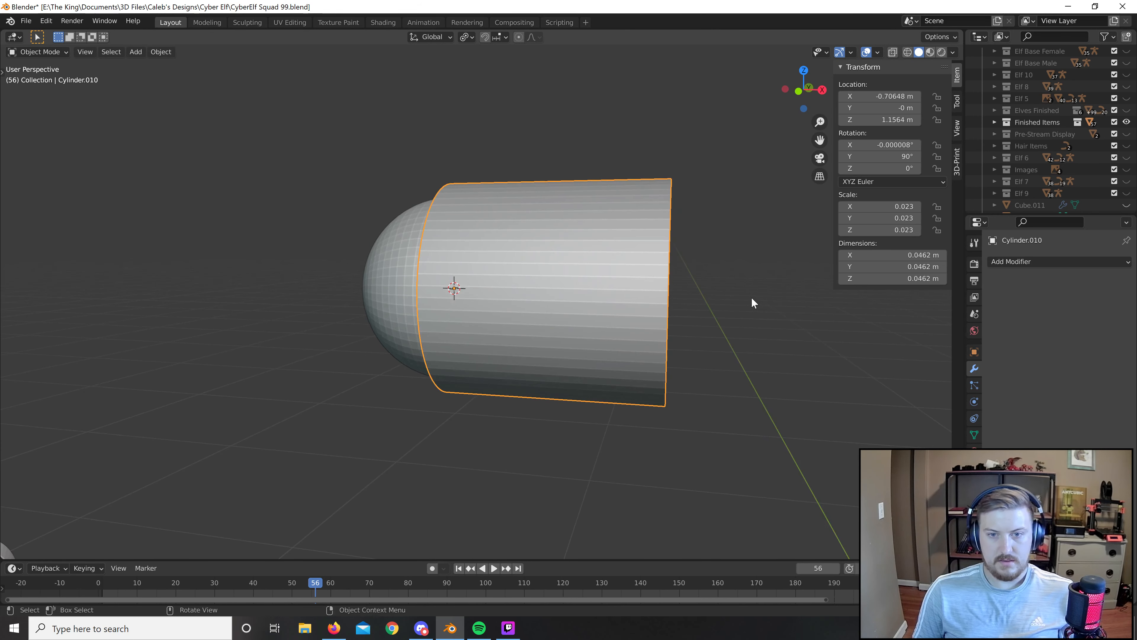
# Move the cylinder's far end face along X to lengthen the cylinder to about 0.067 m, and select the sphere.
pyautogui.press('Tab')
pyautogui.moveTo(749, 292); pyautogui.dragTo(727, 315, button='middle')
pyautogui.click(671, 288)
pyautogui.press('g')
pyautogui.press('x')
pyautogui.click(732, 304)
pyautogui.scroll(-3, 682, 322)
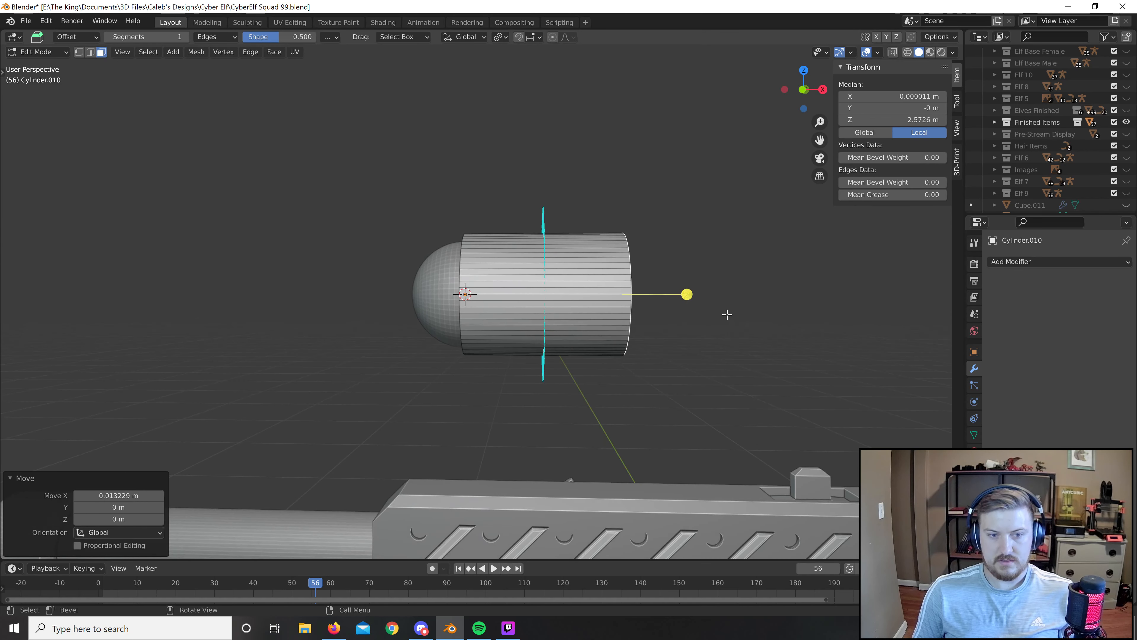
pyautogui.press('g')
pyautogui.press('x')
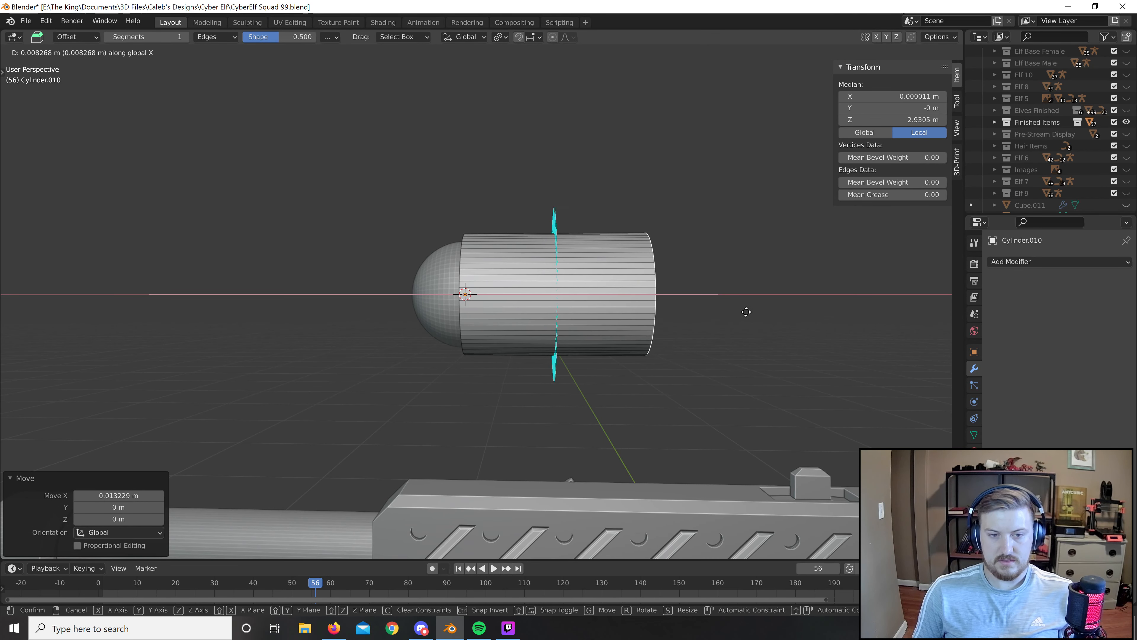
pyautogui.click(746, 311)
pyautogui.press('Tab')
pyautogui.click(459, 322)
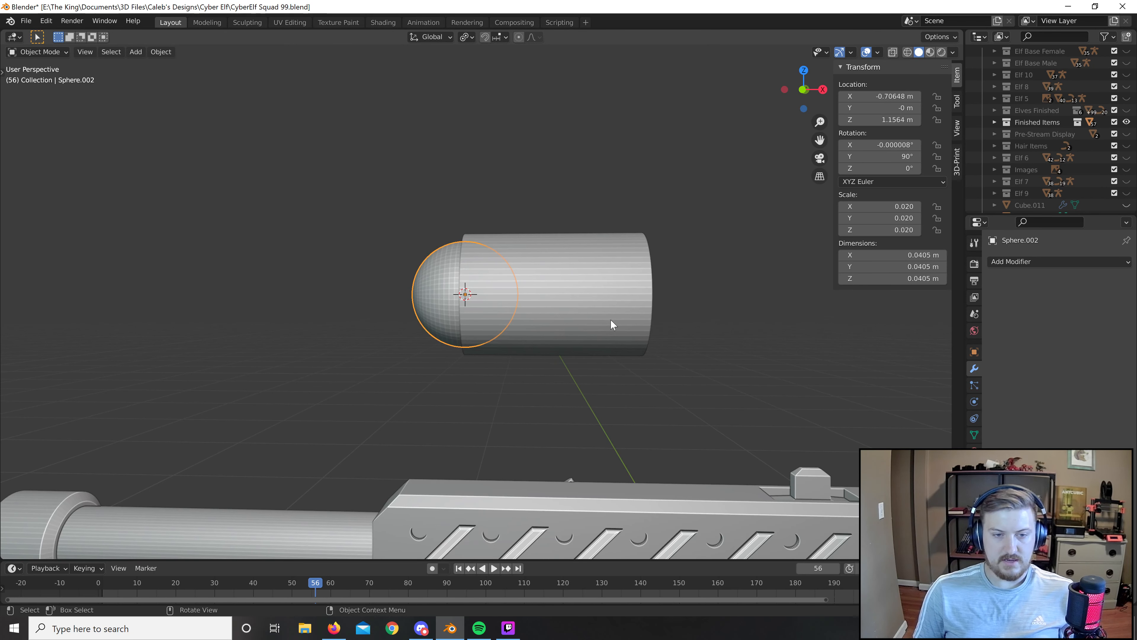
pyautogui.press('s')
pyautogui.press('x')
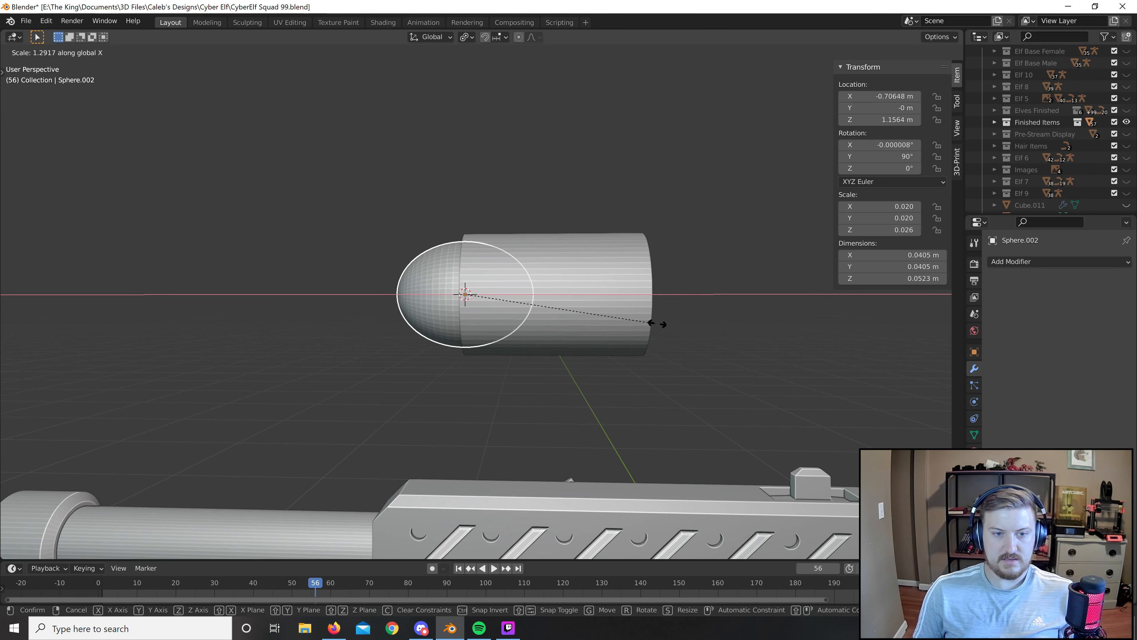
pyautogui.press('Escape')
# Stretch the sphere along X to about 0.064 m long to form a pointed bullet tip.
pyautogui.moveTo(640, 378); pyautogui.dragTo(642, 400, button='middle')
pyautogui.press('s')
pyautogui.press('x')
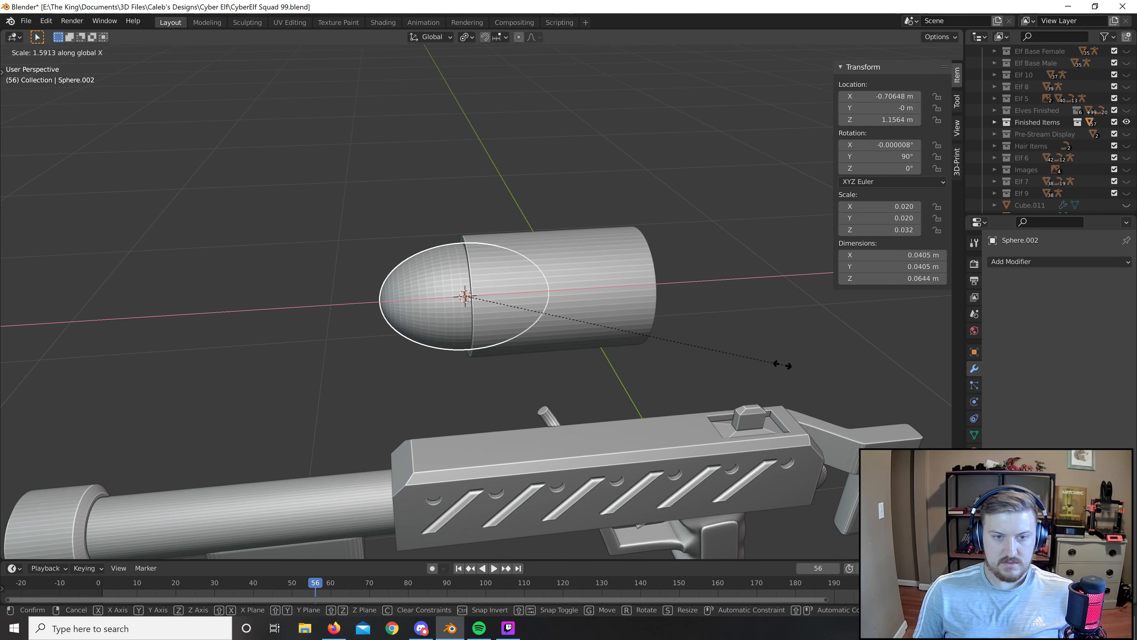
pyautogui.click(780, 365)
pyautogui.click(767, 356)
pyautogui.scroll(-4, 638, 379)
pyautogui.moveTo(637, 379); pyautogui.dragTo(626, 324, button='middle')
pyautogui.scroll(5, 626, 324)
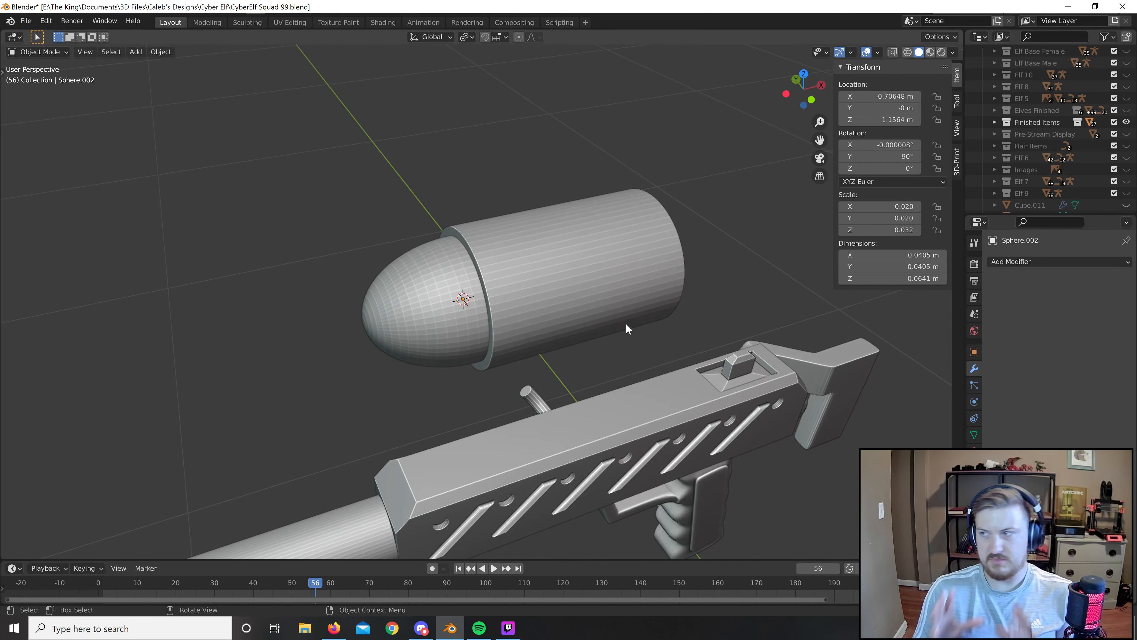
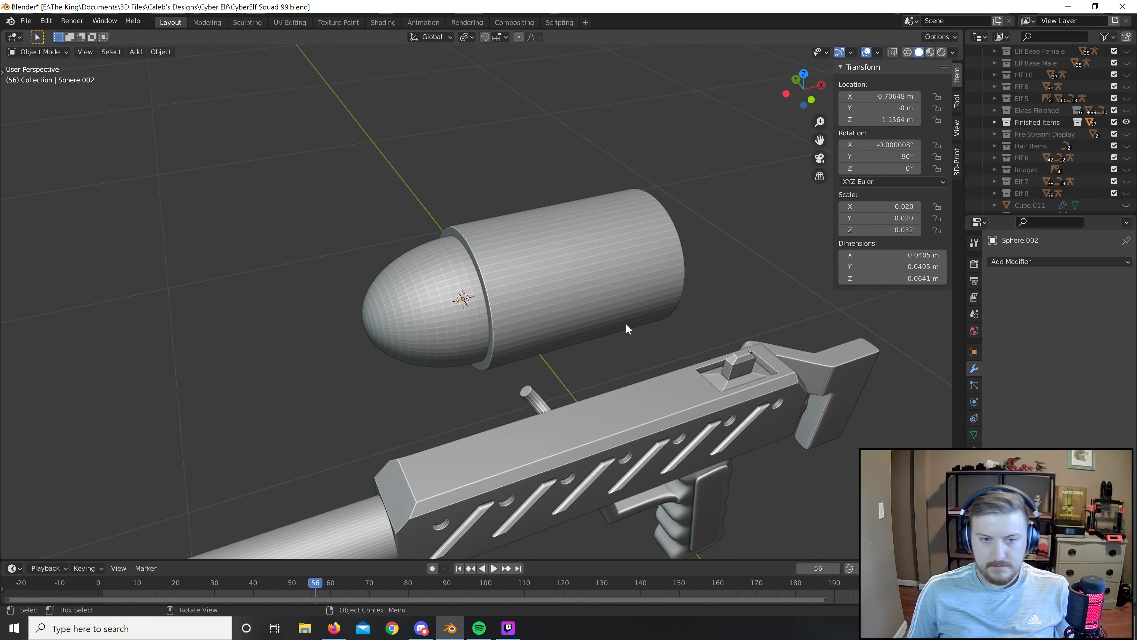
# Add an edge loop around the cylinder and slide it close to the far end.
pyautogui.press('KP_1')
pyautogui.scroll(2, 626, 324)
pyautogui.click(659, 309)
pyautogui.keyDown('shift'); pyautogui.moveTo(748, 324); pyautogui.dragTo(667, 339, button='middle'); pyautogui.keyUp('shift')
pyautogui.press('Tab')
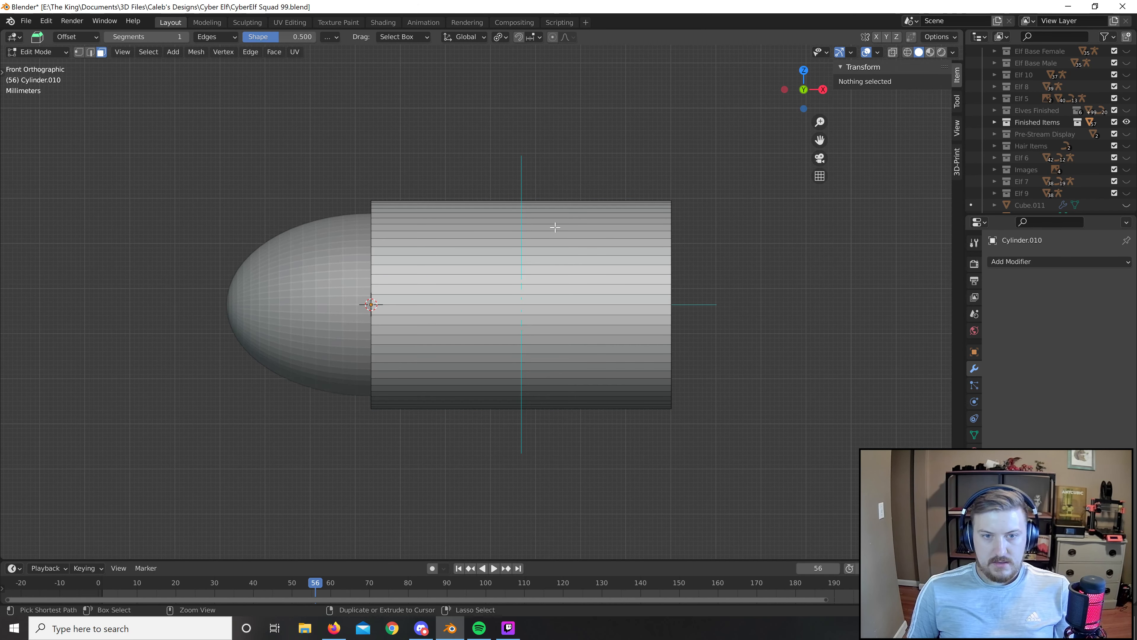
pyautogui.click(534, 200)
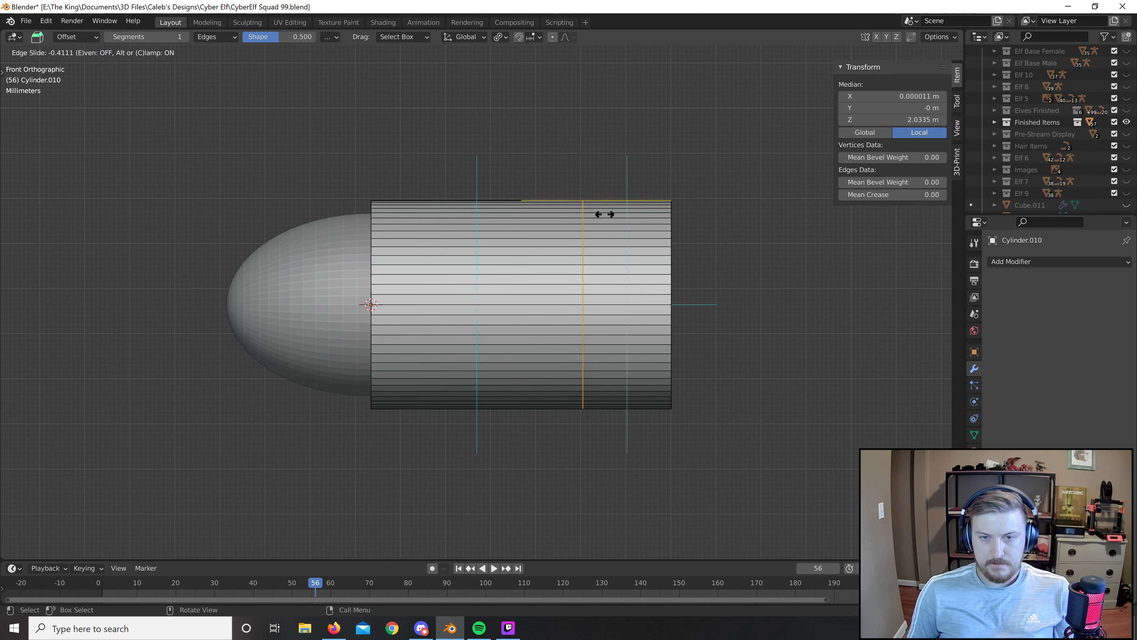
pyautogui.click(649, 206)
# Extrude in place the narrow ring of side faces at the cylinder's far end.
pyautogui.press('3')
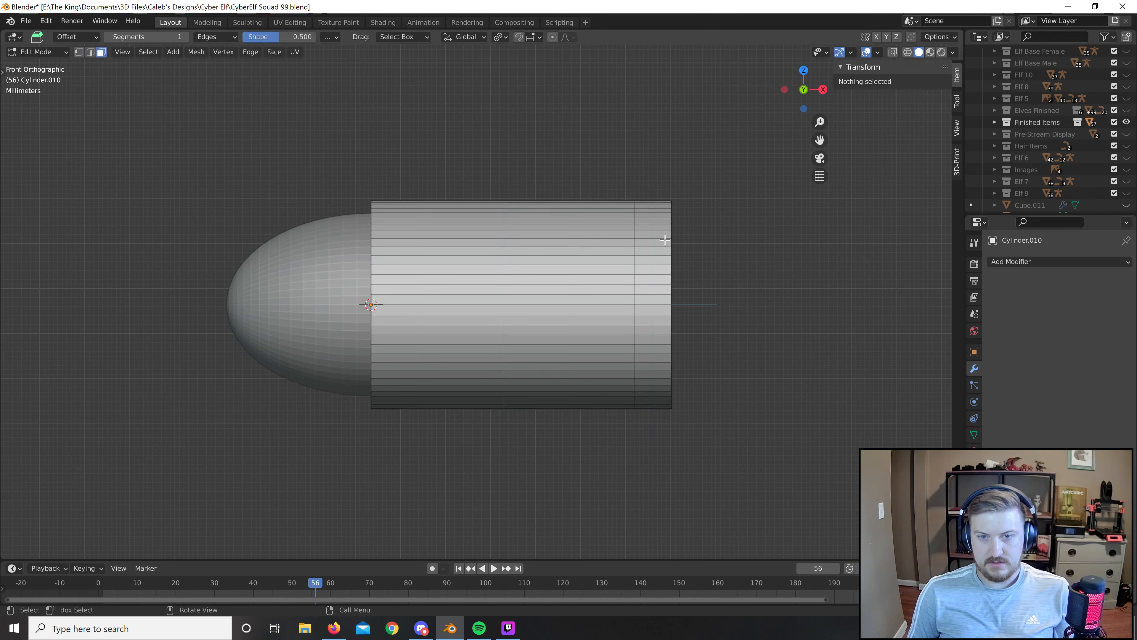
pyautogui.keyDown('alt'); pyautogui.click(665, 239); pyautogui.keyUp('alt')
pyautogui.press('e')
pyautogui.rightClick(797, 264)
pyautogui.press('s')
pyautogui.hotkey('shift', 'z')
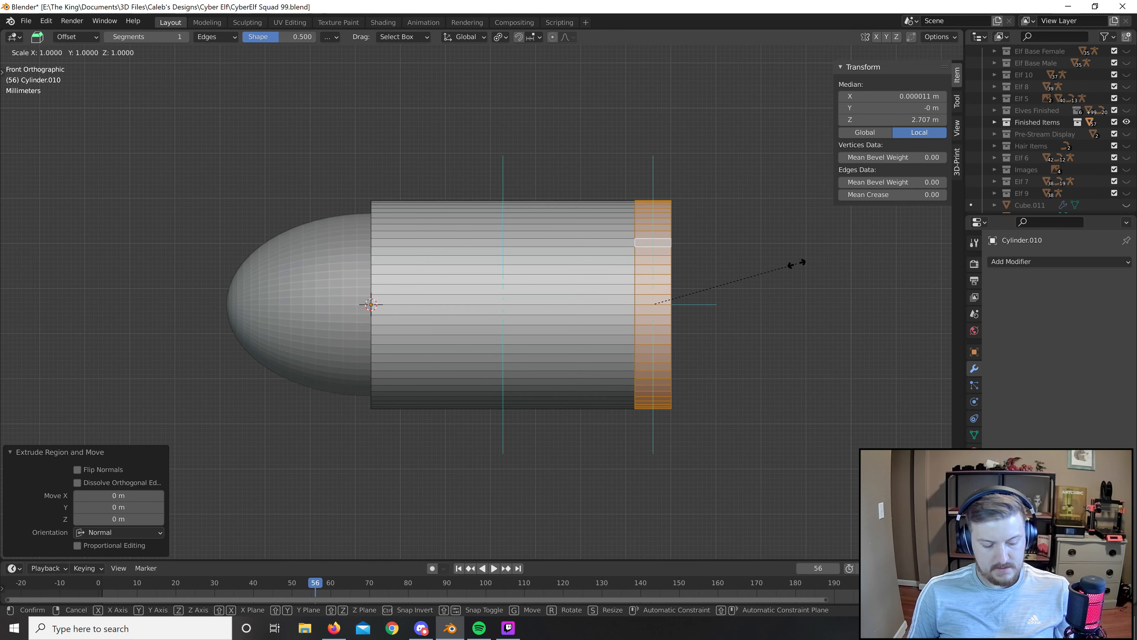
pyautogui.rightClick(797, 263)
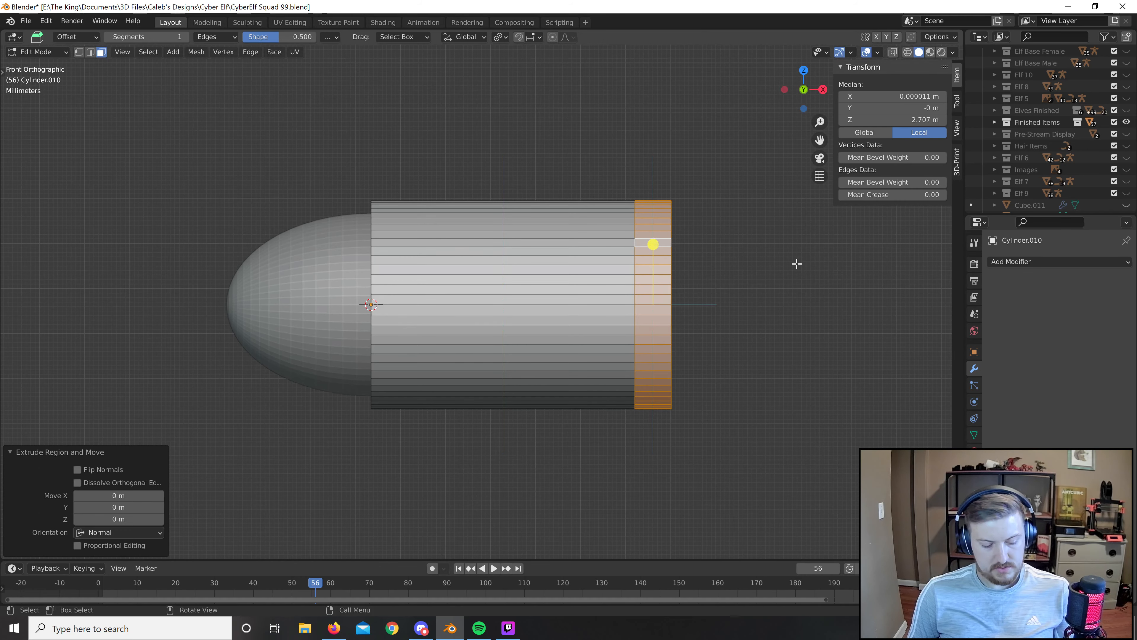
# Scale the extruded ring outward with X locked to form a rim about 0.052 m in diameter.
pyautogui.press('s')
pyautogui.hotkey('shift', 'x')
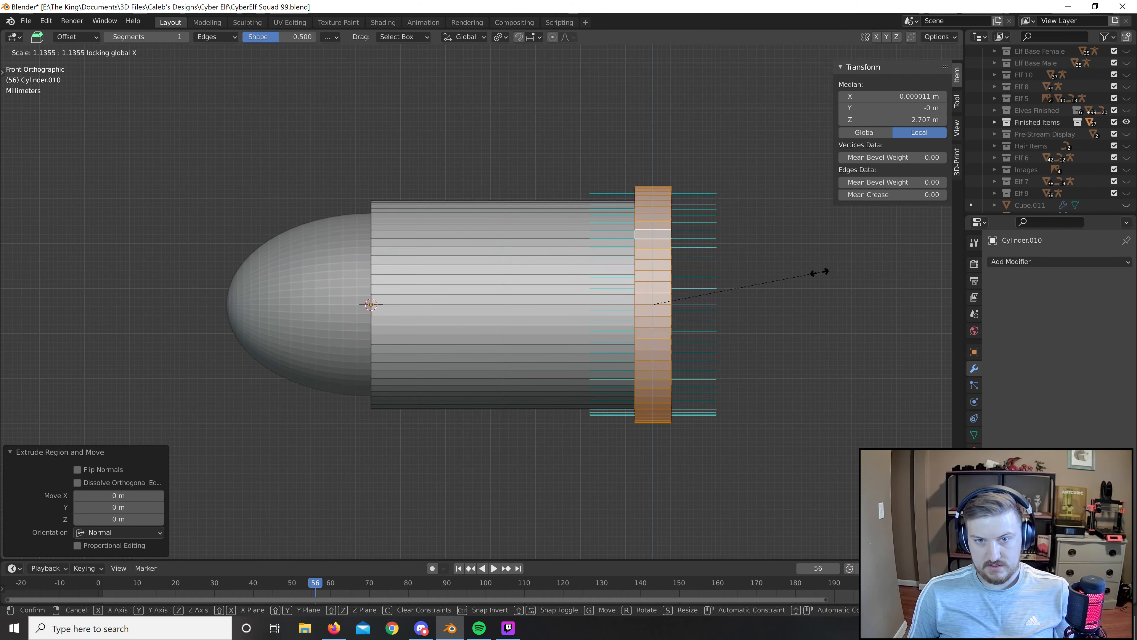
pyautogui.click(817, 314)
pyautogui.moveTo(820, 330); pyautogui.dragTo(795, 338, button='middle')
pyautogui.click(808, 286)
pyautogui.press('Tab')
pyautogui.scroll(-3, 799, 301)
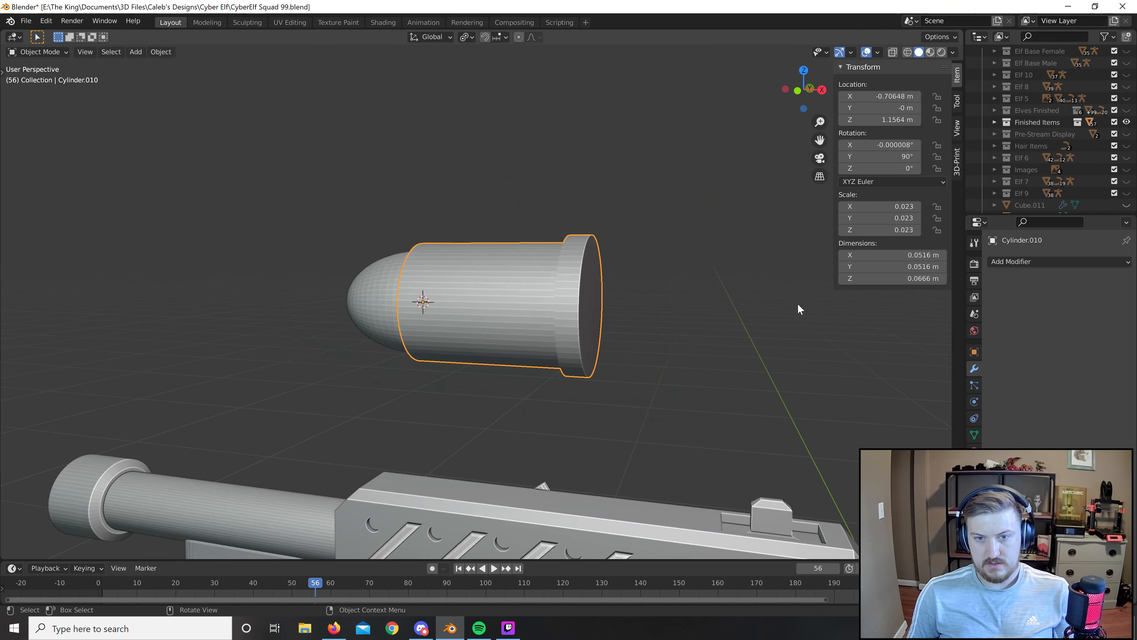
# Extrude the cylinder's flat far end face in place and scale it to about 0.302 as a small central circle.
pyautogui.moveTo(718, 317); pyautogui.dragTo(598, 303, button='middle')
pyautogui.press('Tab')
pyautogui.scroll(5, 598, 303)
pyautogui.click(598, 303)
pyautogui.scroll(-4, 598, 304)
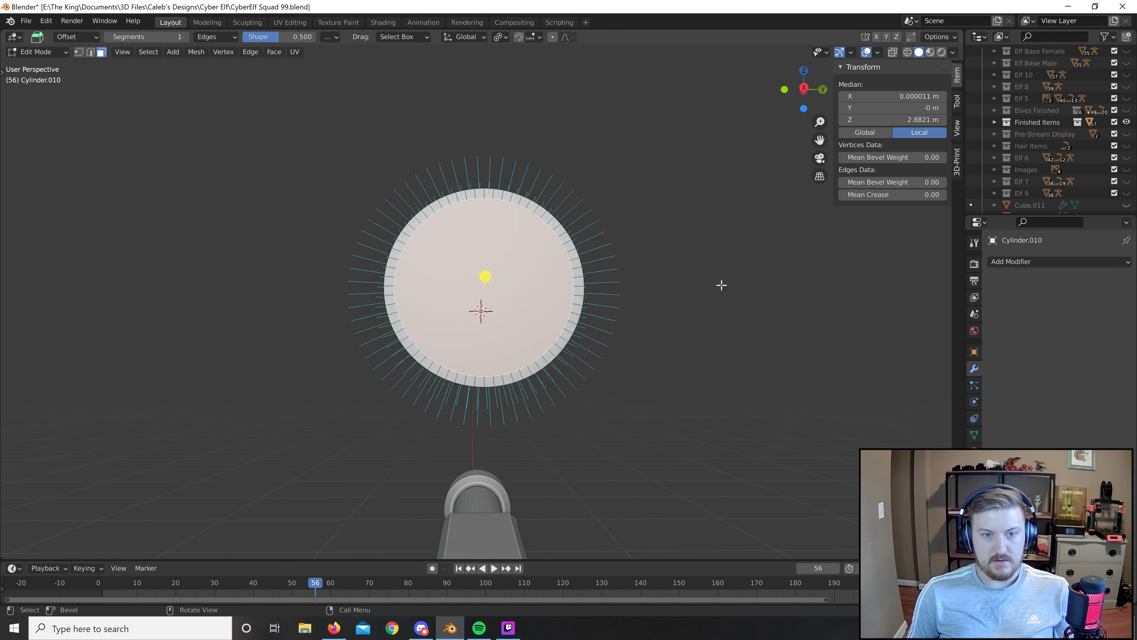
pyautogui.press('e')
pyautogui.rightClick(720, 282)
pyautogui.press('s')
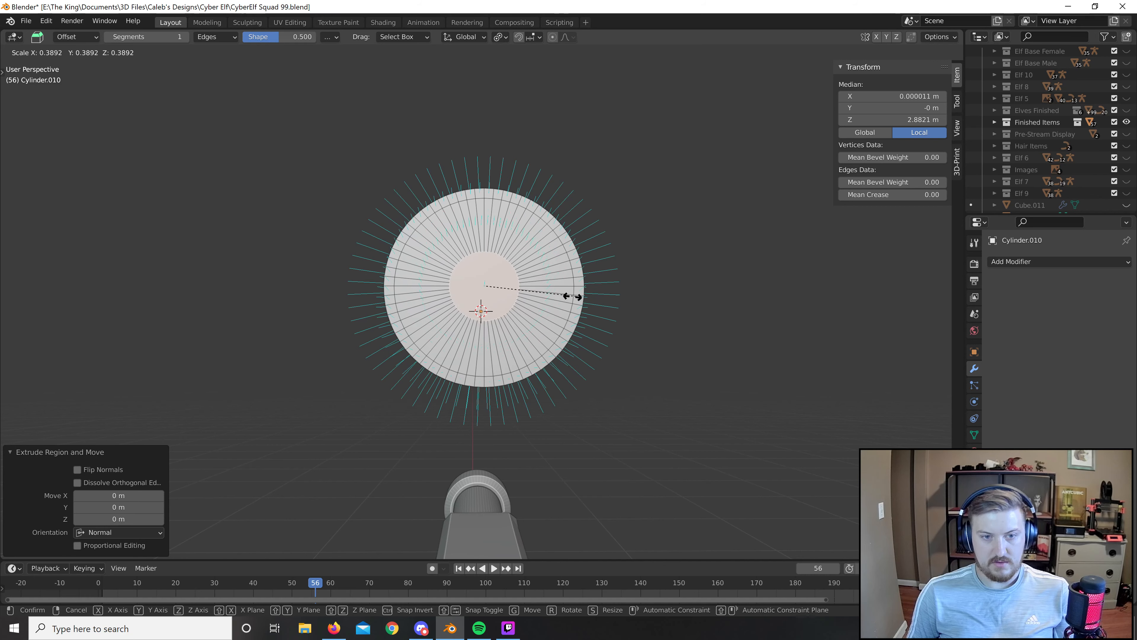
pyautogui.click(556, 301)
# Extrude the central circle about 0.002 m into the cylinder and scale the recessed face to about 0.777.
pyautogui.moveTo(632, 313); pyautogui.dragTo(785, 314, button='middle')
pyautogui.scroll(3, 785, 314)
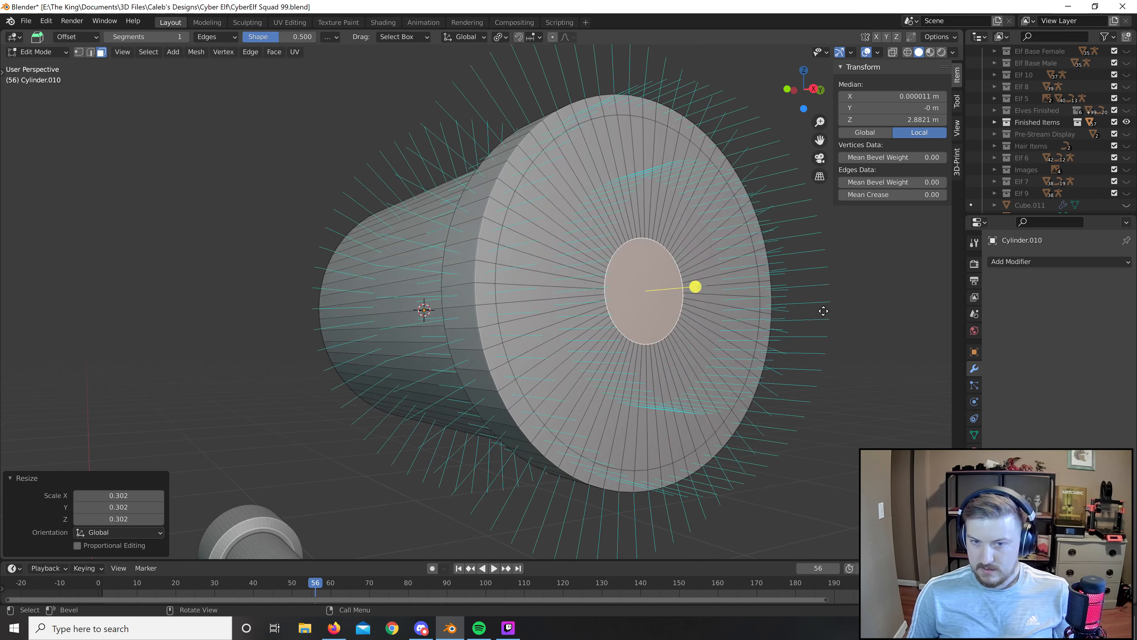
pyautogui.press('e')
pyautogui.click(815, 310)
pyautogui.press('s')
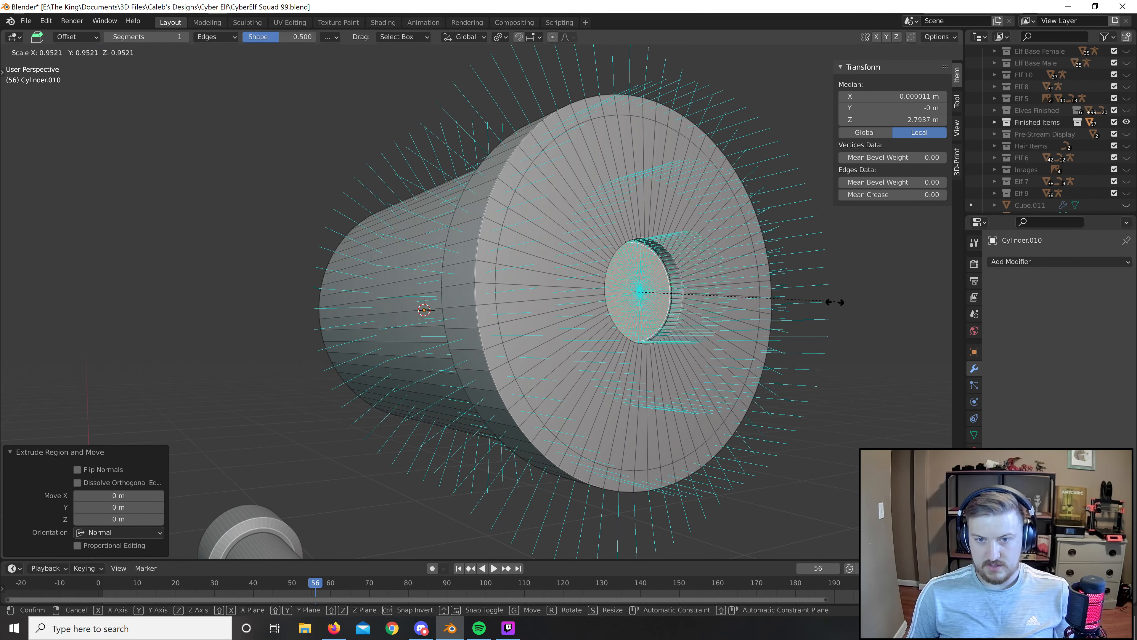
pyautogui.click(798, 305)
# Extrude the recessed circle back outward about 0.002 m to form a raised primer inside the recess.
pyautogui.press('e')
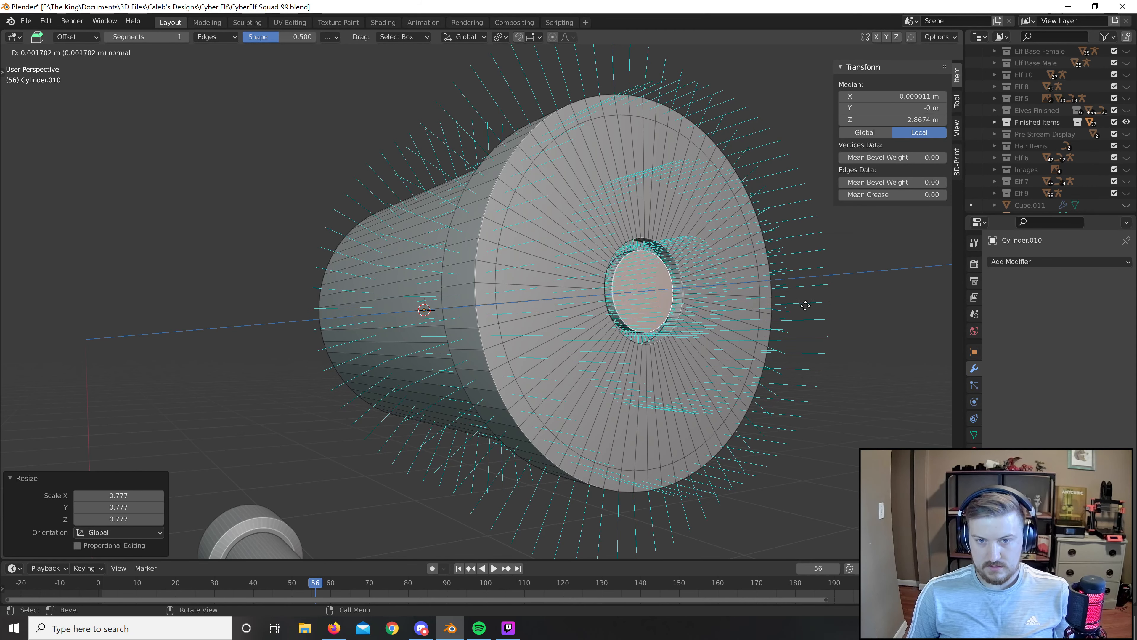
pyautogui.click(817, 312)
pyautogui.moveTo(835, 321); pyautogui.dragTo(655, 384, button='middle')
pyautogui.press('Tab')
pyautogui.scroll(-6, 796, 317)
pyautogui.scroll(6, 678, 371)
# Bevel the outer edge of the raised primer face with a width of 0.0505 m and 2 segments.
pyautogui.press('Tab')
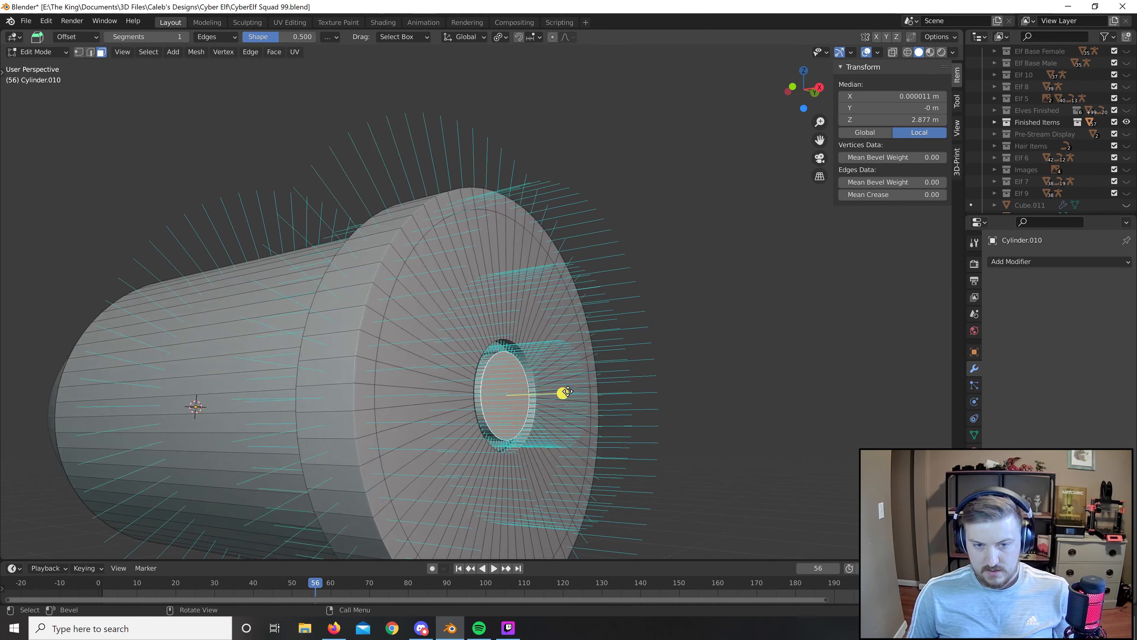
pyautogui.moveTo(564, 393); pyautogui.dragTo(574, 393)
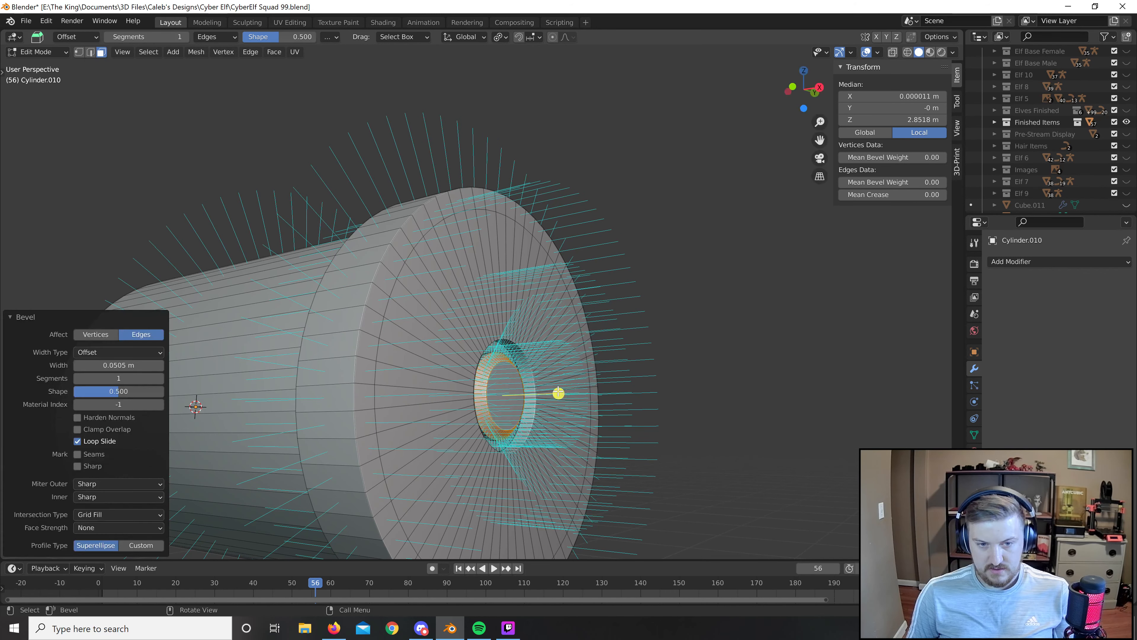
pyautogui.click(159, 380)
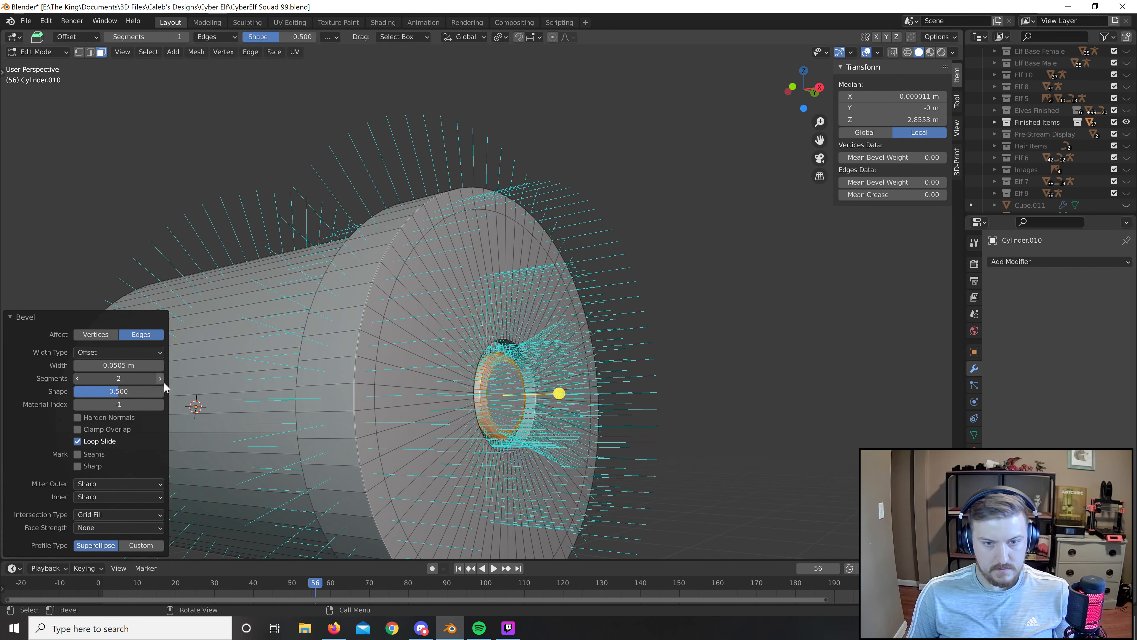
# Increase the segment count of the primer edge bevel and leave mesh editing to check the casing end.
pyautogui.click(162, 381)
pyautogui.press('Tab')
pyautogui.scroll(-3, 719, 423)
pyautogui.scroll(4, 686, 422)
pyautogui.moveTo(686, 422); pyautogui.dragTo(529, 381, button='middle')
# Flatten the casing's rear end by scaling its end-face ring and outer rim ring to 0 along X.
pyautogui.press('Tab')
pyautogui.moveTo(578, 339); pyautogui.dragTo(498, 341, button='middle')
pyautogui.click(498, 342)
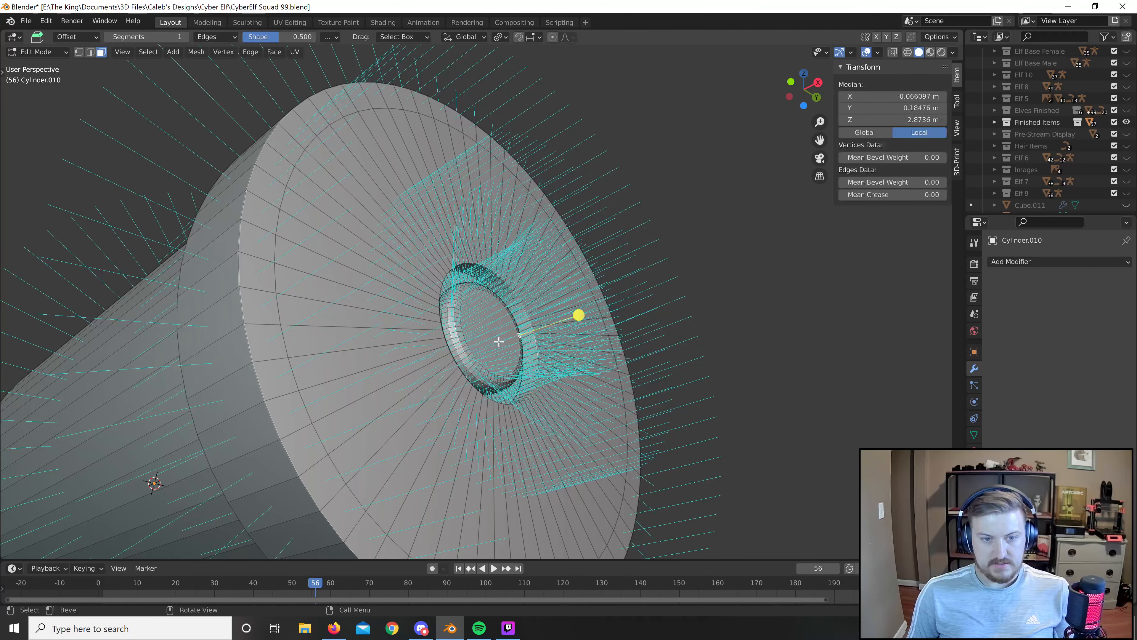
pyautogui.click(474, 329)
pyautogui.keyDown('alt'); pyautogui.keyDown('shift'); pyautogui.click(370, 386); pyautogui.keyUp('shift'); pyautogui.keyUp('alt')
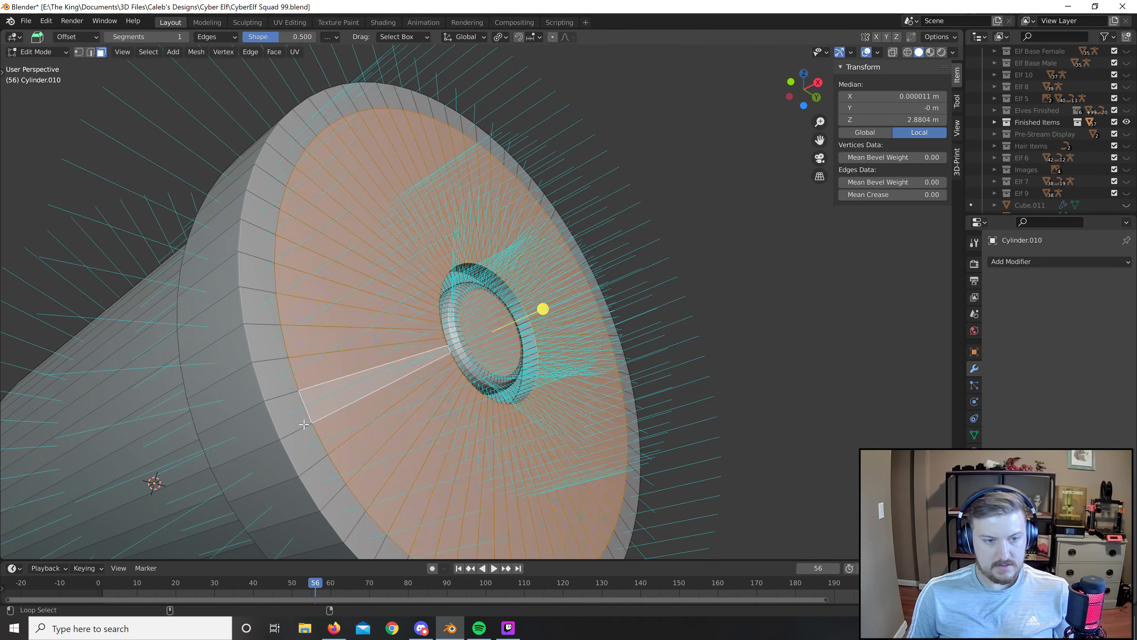
pyautogui.keyDown('alt'); pyautogui.keyDown('shift'); pyautogui.click(304, 425); pyautogui.keyUp('shift'); pyautogui.keyUp('alt')
pyautogui.press('s')
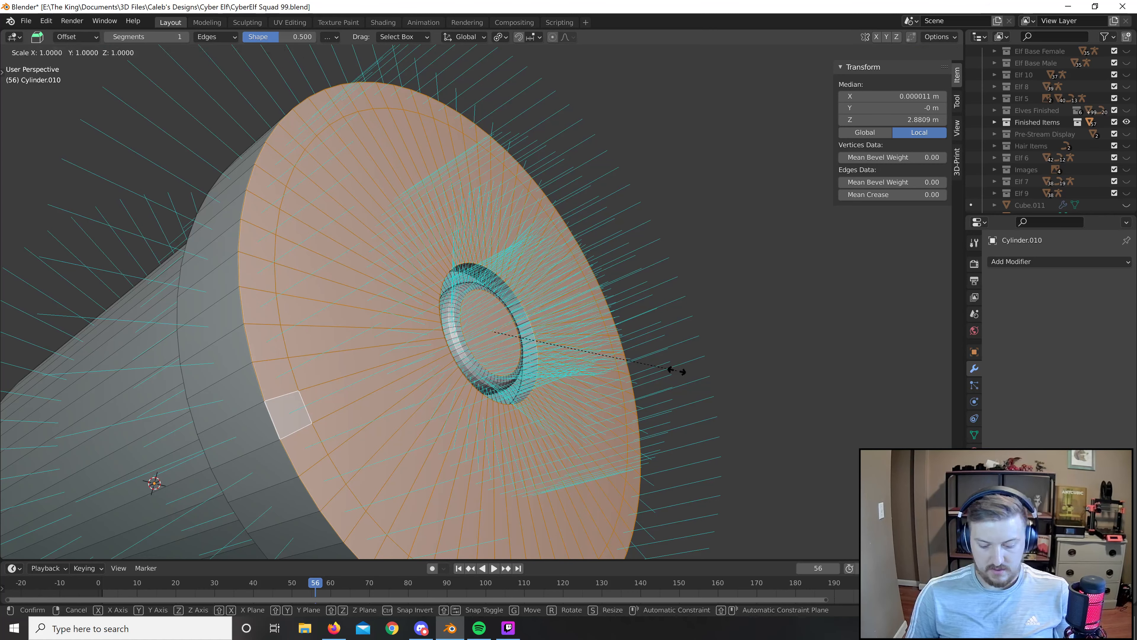
pyautogui.press('x')
pyautogui.press('0')
pyautogui.press('Return')
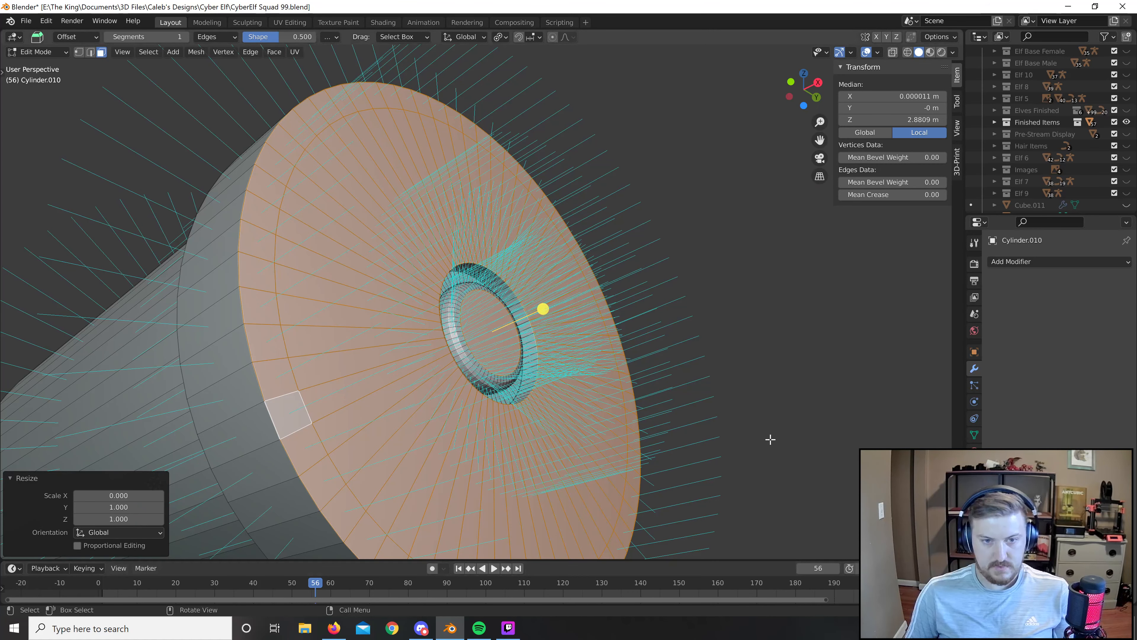
# Return to Object Mode and enlarge the rounded bullet tip uniformly to about 0.042 m in diameter.
pyautogui.press('Tab')
pyautogui.scroll(-3, 717, 407)
pyautogui.moveTo(688, 397); pyautogui.dragTo(642, 393, button='middle')
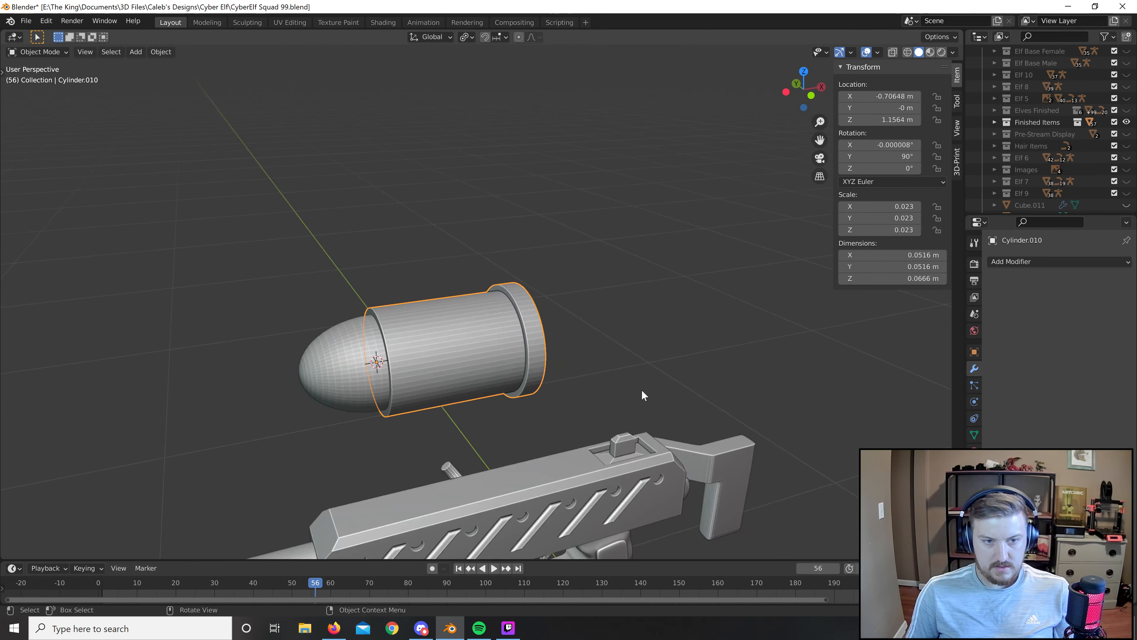
pyautogui.scroll(-2, 644, 341)
pyautogui.moveTo(641, 312); pyautogui.dragTo(652, 259, button='middle')
pyautogui.scroll(5, 416, 321)
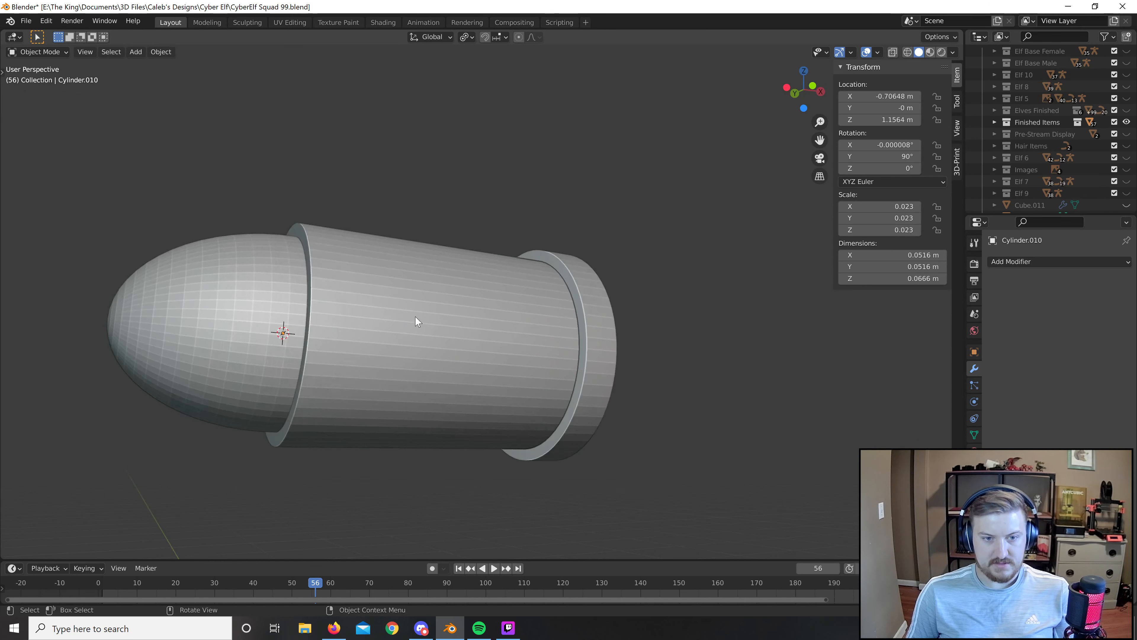
pyautogui.click(221, 323)
pyautogui.moveTo(221, 323); pyautogui.dragTo(517, 390, button='middle')
pyautogui.press('s')
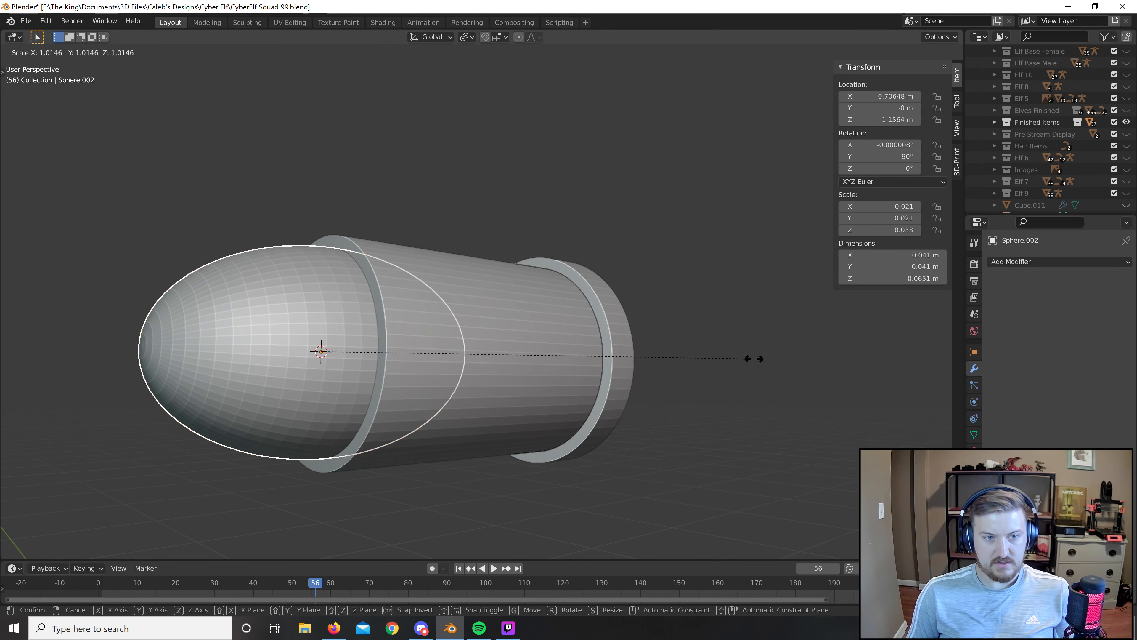
pyautogui.click(764, 359)
pyautogui.click(734, 350)
pyautogui.scroll(-7, 697, 344)
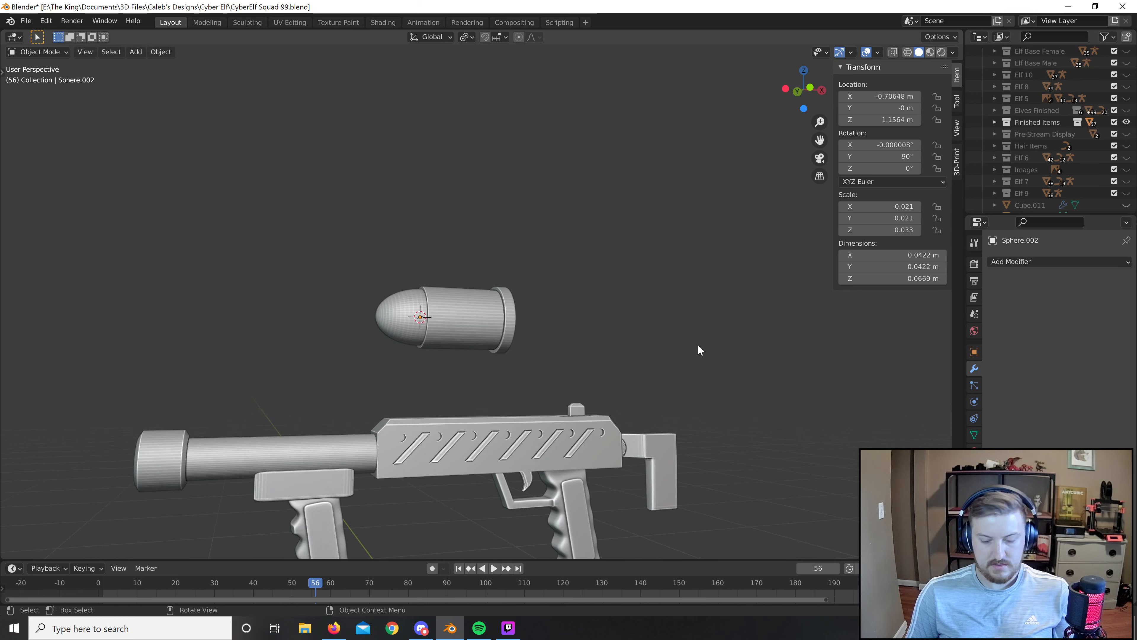
# Scale the bullet tip and casing together to about 0.421 in front view.
pyautogui.press('KP_1')
pyautogui.scroll(5, 212, 249)
pyautogui.moveTo(149, 215); pyautogui.dragTo(743, 500)
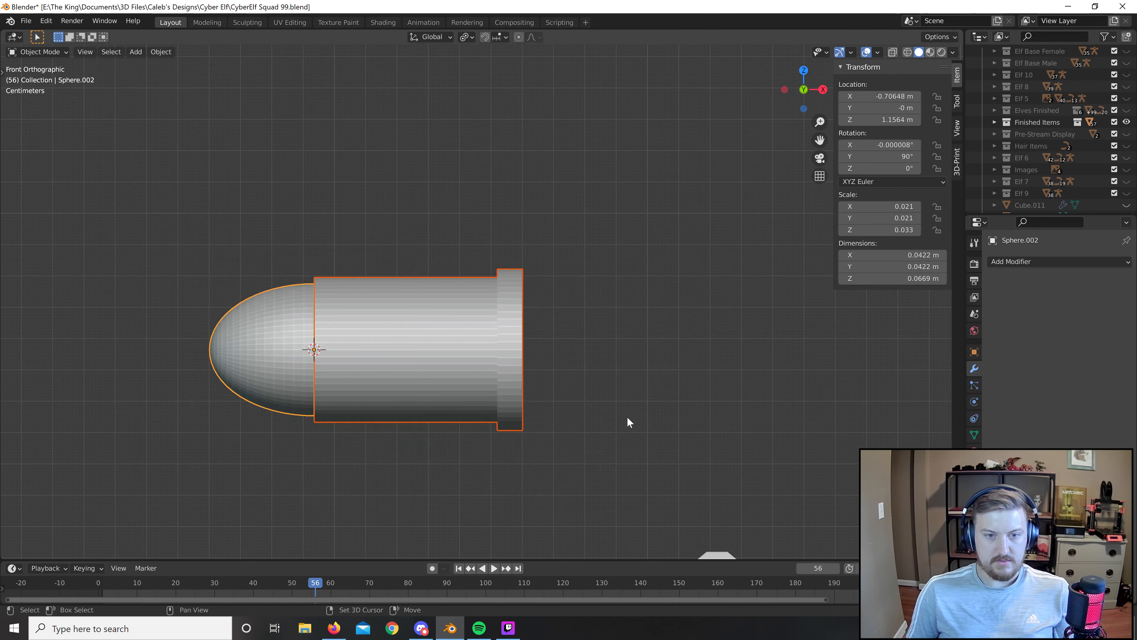
pyautogui.keyDown('shift'); pyautogui.moveTo(628, 417); pyautogui.dragTo(719, 359, button='middle'); pyautogui.keyUp('shift')
pyautogui.press('s')
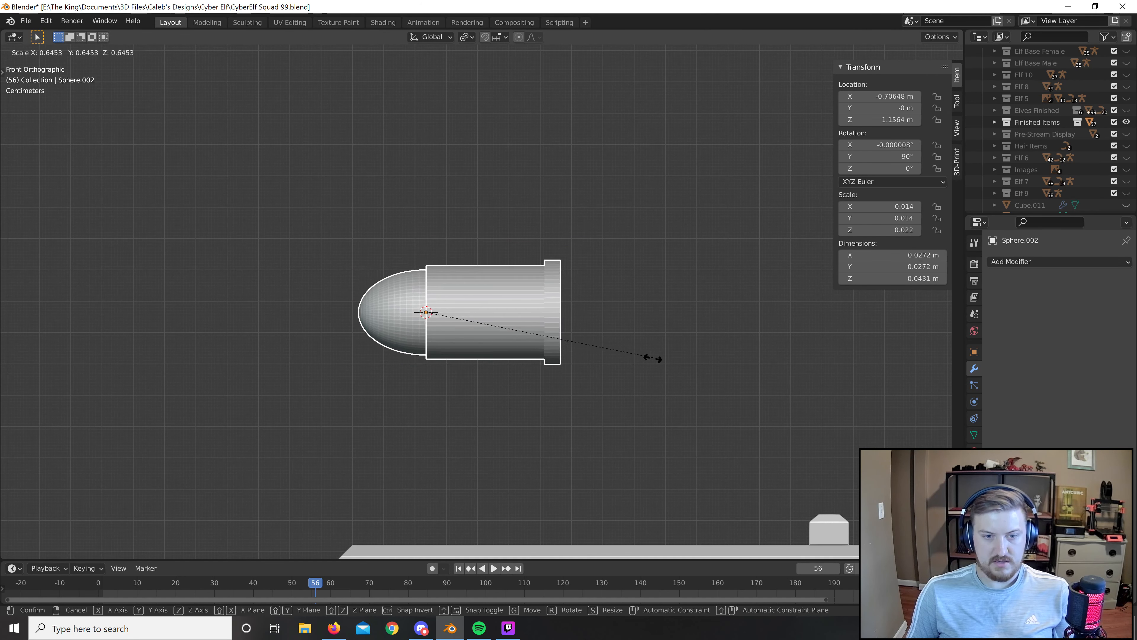
pyautogui.click(591, 348)
# Move the bullet down to the top of the gun's receiver and scale it to about 0.699.
pyautogui.scroll(-3, 465, 233)
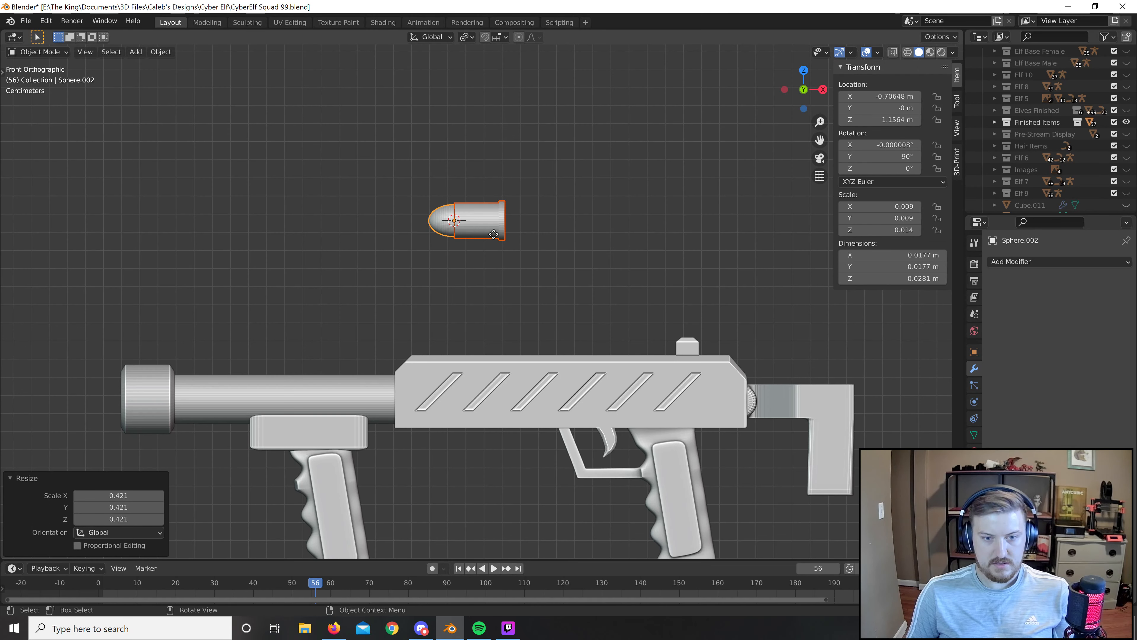
pyautogui.click(563, 336)
pyautogui.moveTo(513, 291); pyautogui.dragTo(593, 433, button='middle')
pyautogui.press('s')
pyautogui.click(697, 361)
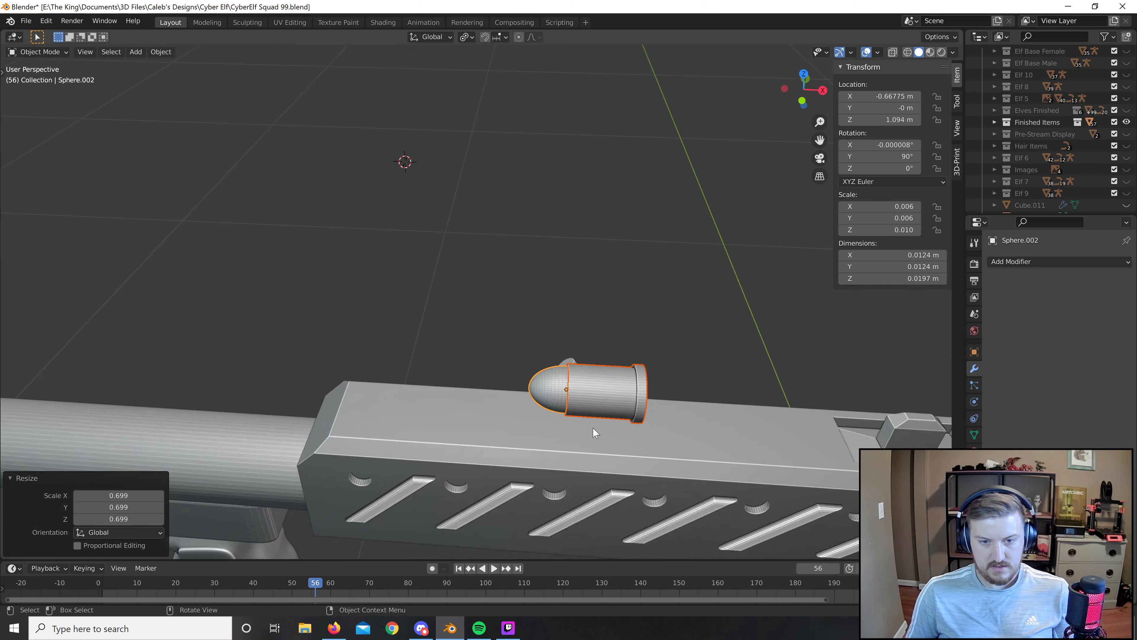
# Reposition the bullet over the front of the receiver in top view, at about X -0.703 m and Y 0.003 m.
pyautogui.scroll(-4, 631, 399)
pyautogui.press('KP_7')
pyautogui.scroll(6, 631, 399)
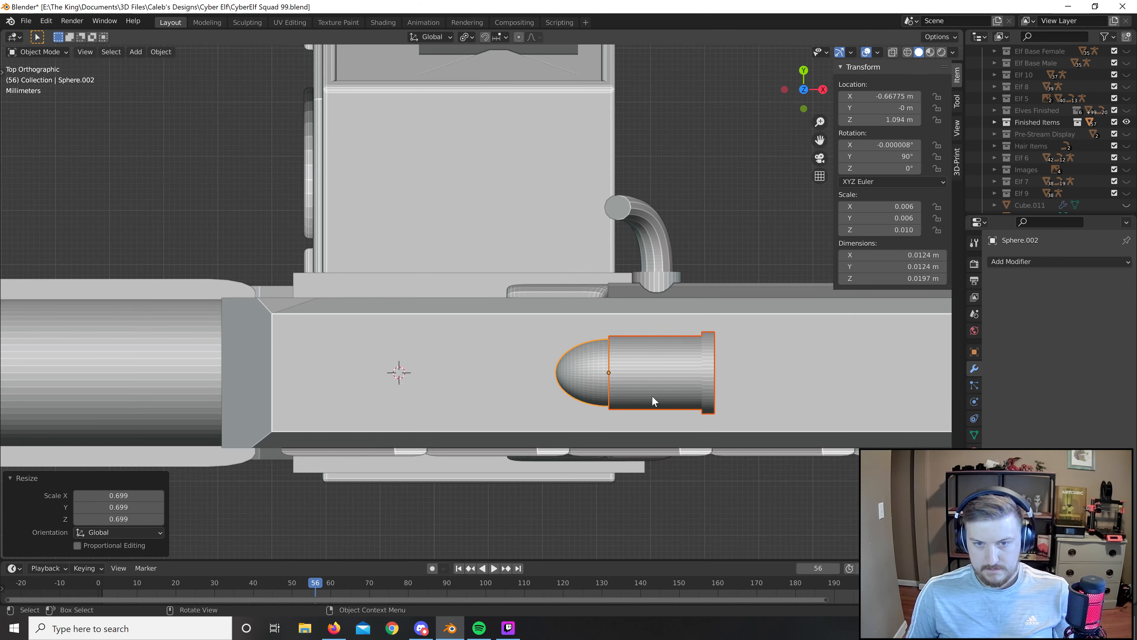
pyautogui.scroll(-8, 653, 395)
pyautogui.scroll(5, 571, 371)
pyautogui.press('g')
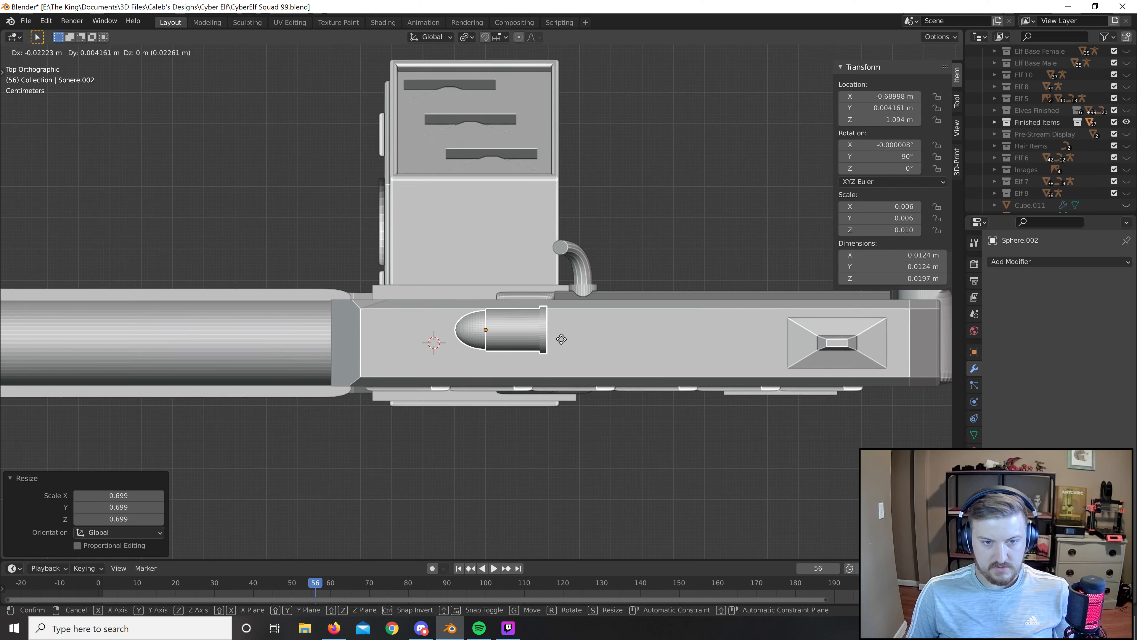
pyautogui.click(552, 363)
pyautogui.moveTo(627, 488); pyautogui.dragTo(586, 381, button='middle')
pyautogui.scroll(5, 584, 377)
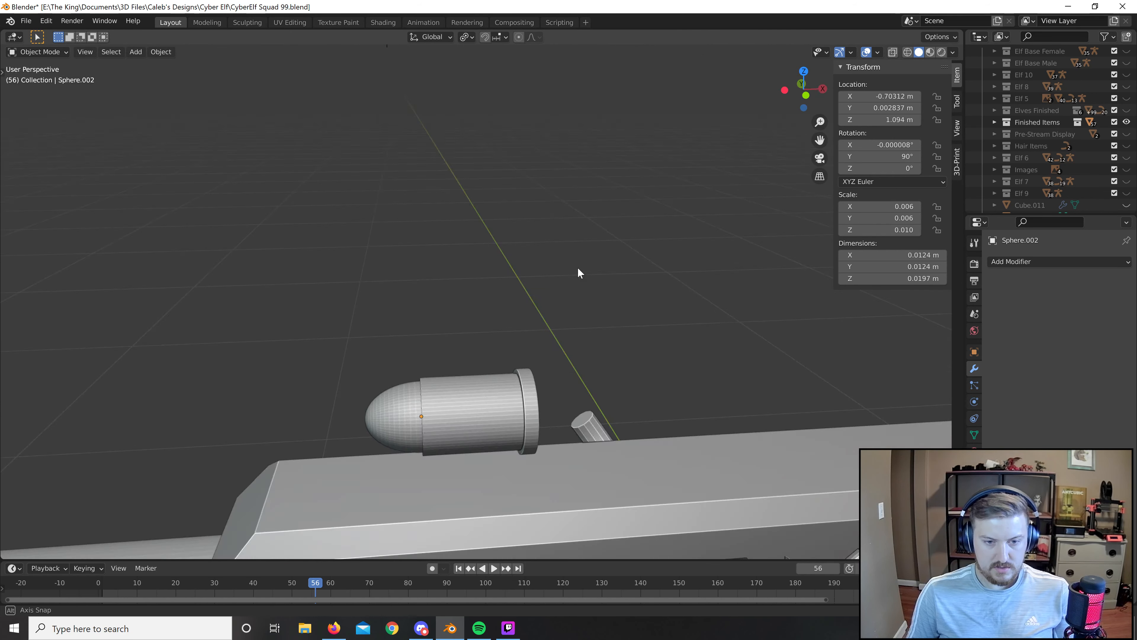
pyautogui.moveTo(577, 267); pyautogui.dragTo(562, 253, button='middle')
pyautogui.scroll(-6, 591, 274)
pyautogui.moveTo(619, 295); pyautogui.dragTo(561, 298, button='middle')
pyautogui.scroll(-3, 624, 269)
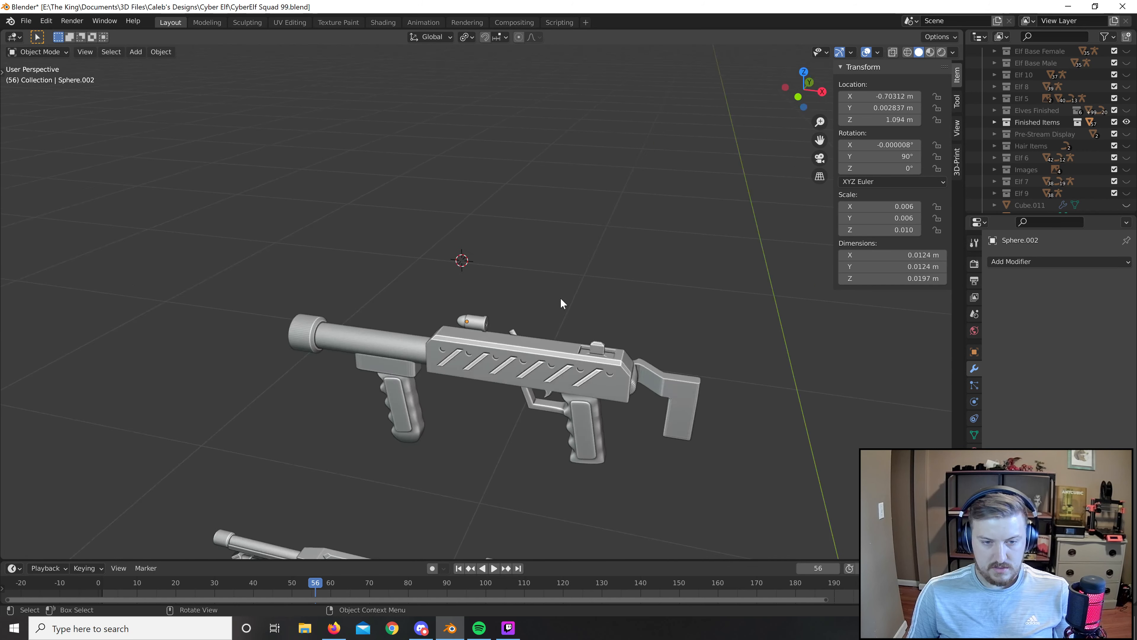
pyautogui.scroll(5, 475, 433)
pyautogui.press('z')
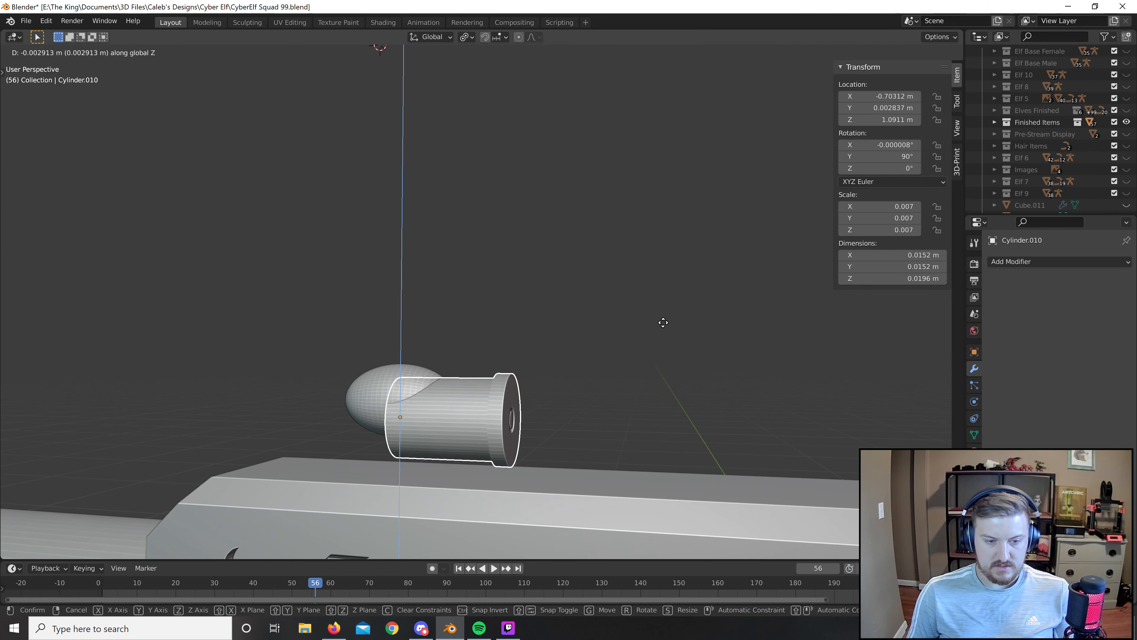
pyautogui.rightClick(651, 327)
# Lower the bullet tip and casing together about 0.013 m along Z so they sink partway into the receiver.
pyautogui.keyDown('shift'); pyautogui.click(368, 395); pyautogui.keyUp('shift')
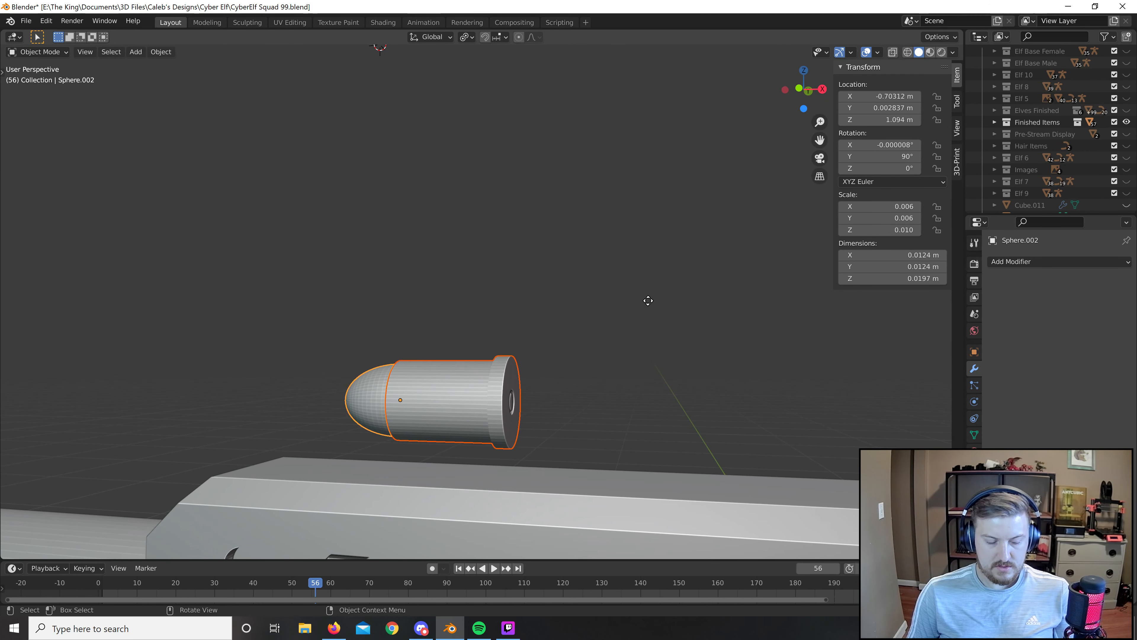
pyautogui.press('g')
pyautogui.press('z')
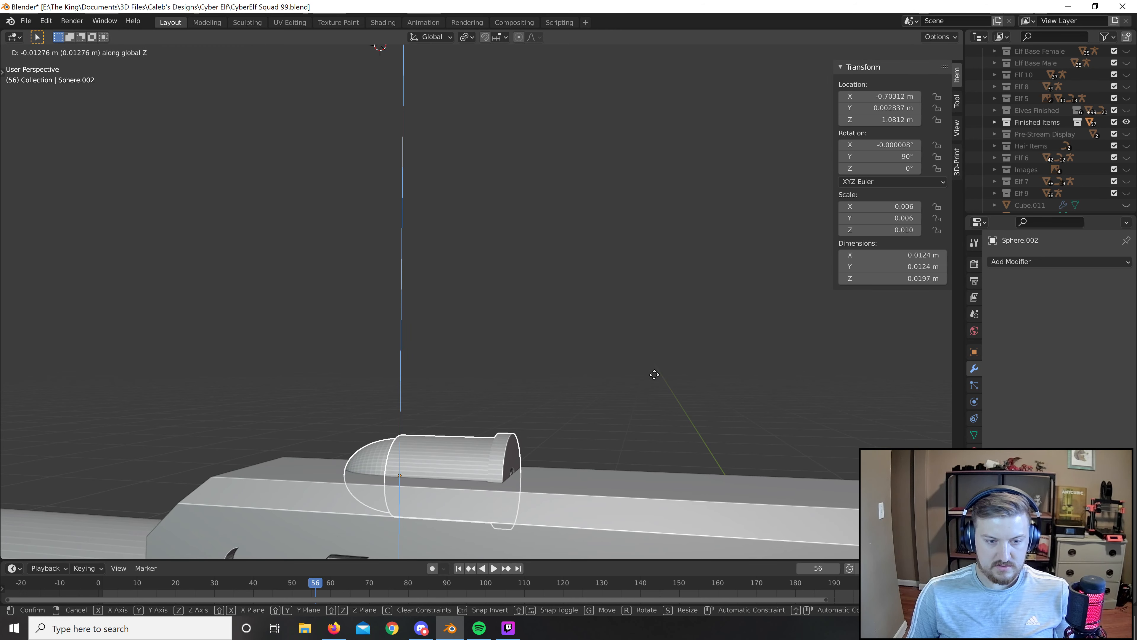
pyautogui.click(652, 370)
# Move the barrel's inner end about -0.029 m along X so it clears the rectangular port in the receiver's side.
pyautogui.scroll(-6, 653, 318)
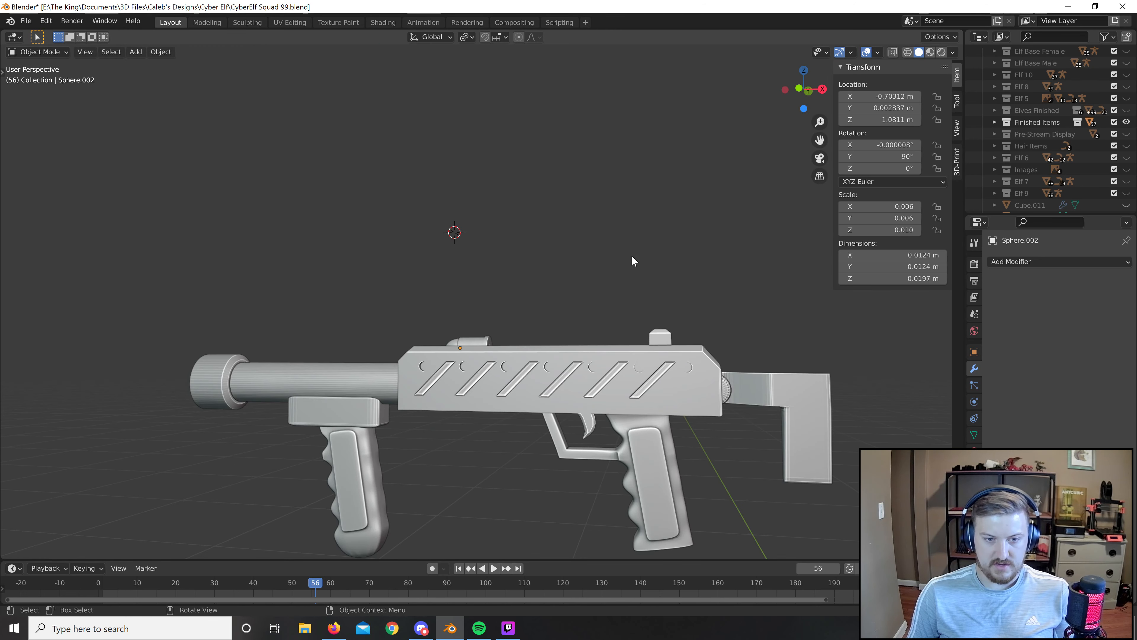
pyautogui.moveTo(632, 257); pyautogui.dragTo(838, 235, button='middle')
pyautogui.scroll(7, 676, 281)
pyautogui.moveTo(677, 282); pyautogui.dragTo(520, 377, button='middle')
pyautogui.click(580, 376)
pyautogui.press('Tab')
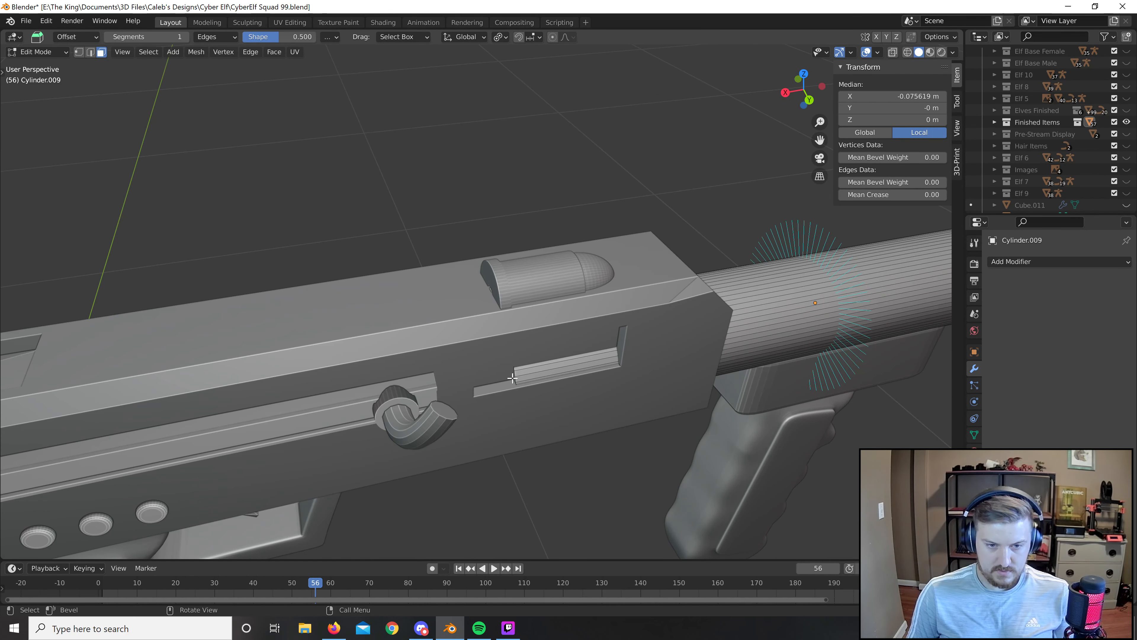
pyautogui.press('g')
pyautogui.press('x')
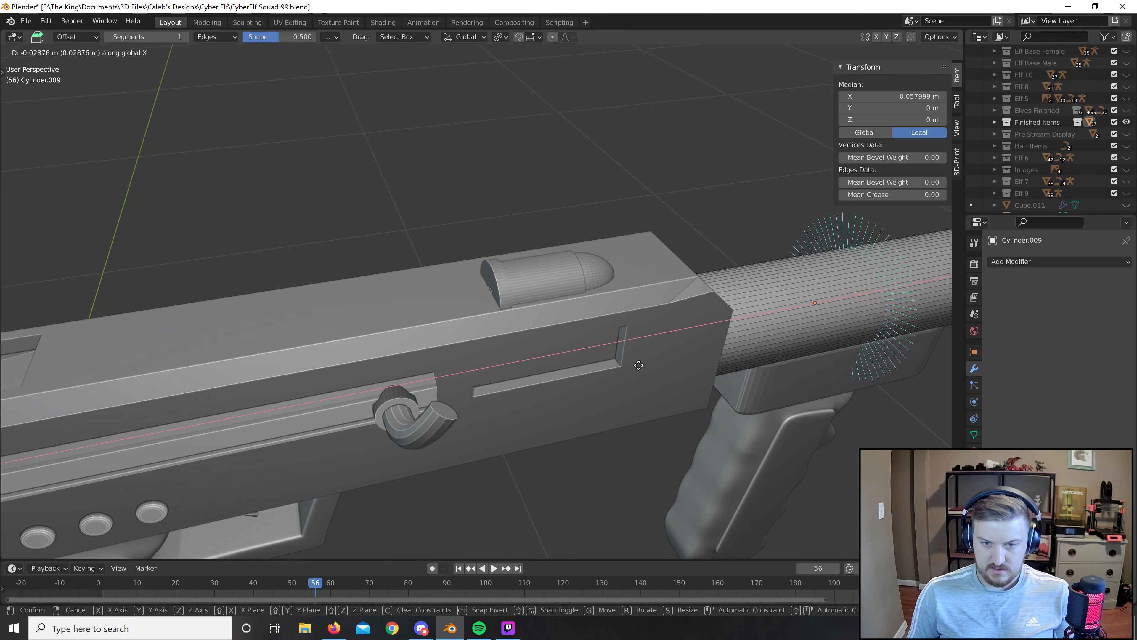
pyautogui.click(639, 361)
pyautogui.press('Tab')
# Select the bullet casing and the rounded tip embedded in the top of the receiver.
pyautogui.scroll(-1, 664, 201)
pyautogui.scroll(-3, 663, 211)
pyautogui.moveTo(660, 225); pyautogui.dragTo(711, 283, button='middle')
pyautogui.click(515, 300)
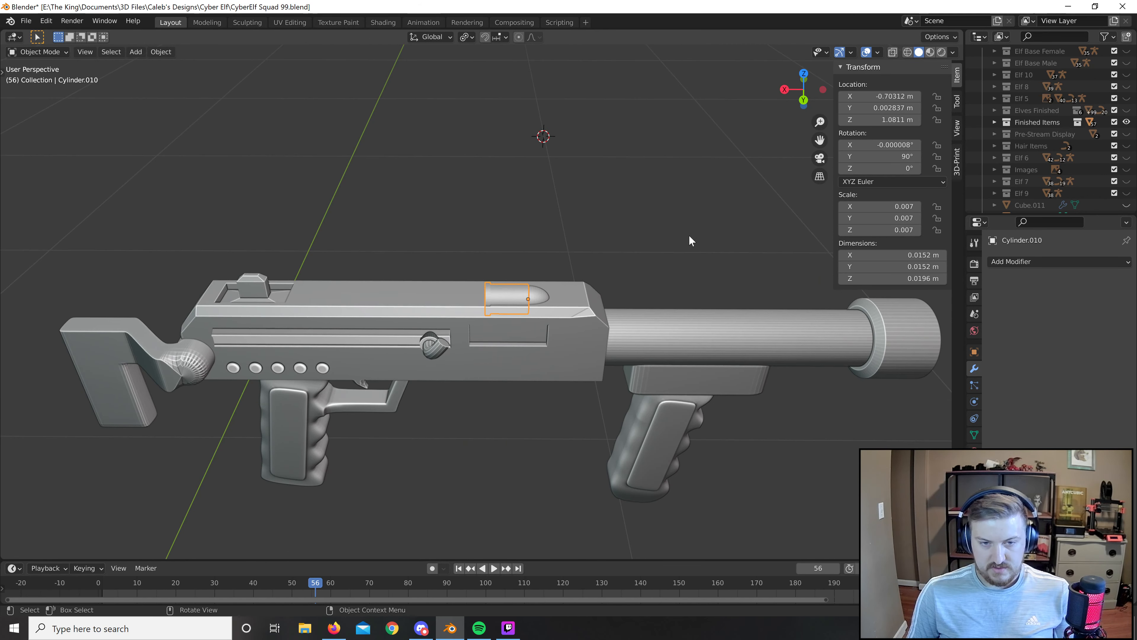
pyautogui.press('KP_Decimal')
pyautogui.keyDown('shift'); pyautogui.click(548, 268); pyautogui.keyUp('shift')
pyautogui.moveTo(654, 254); pyautogui.dragTo(655, 255, button='middle')
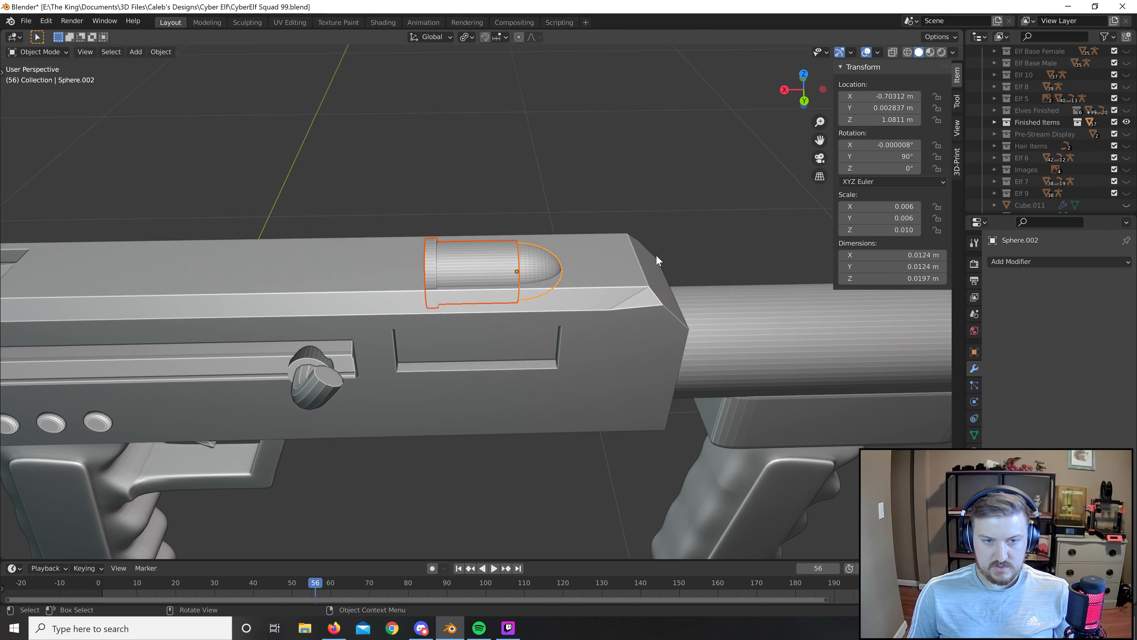
pyautogui.press('s')
pyautogui.press('x')
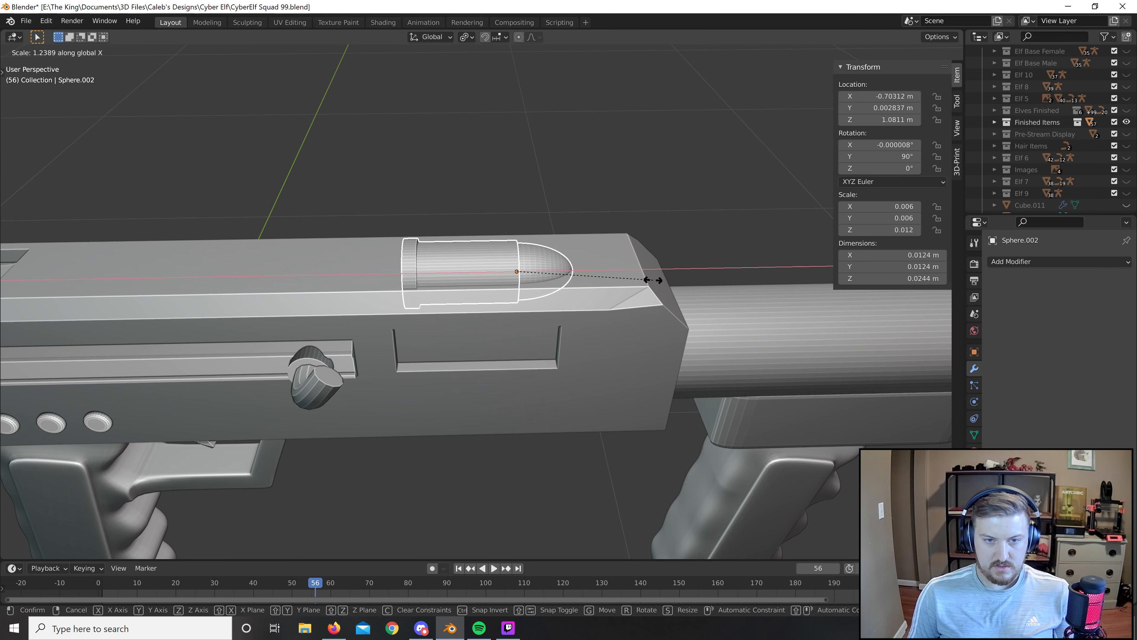
pyautogui.rightClick(644, 282)
# Shift the bullet tip and casing about 0.0024 m along X to line up with the side port.
pyautogui.press('g')
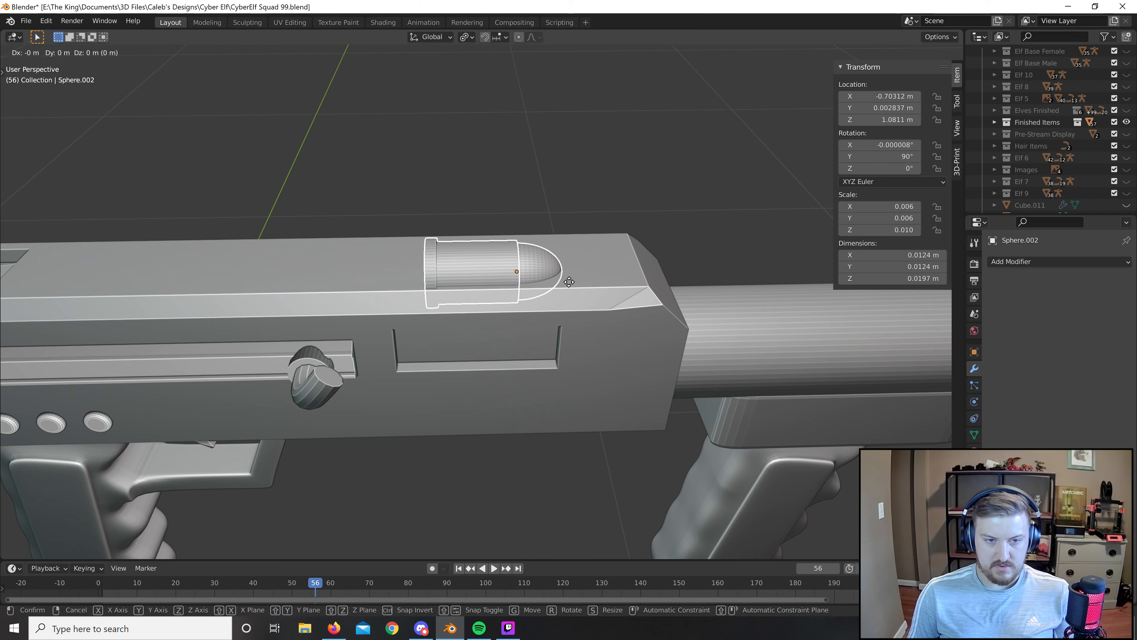
pyautogui.press('x')
pyautogui.click(563, 297)
pyautogui.moveTo(618, 192); pyautogui.dragTo(628, 135, button='middle')
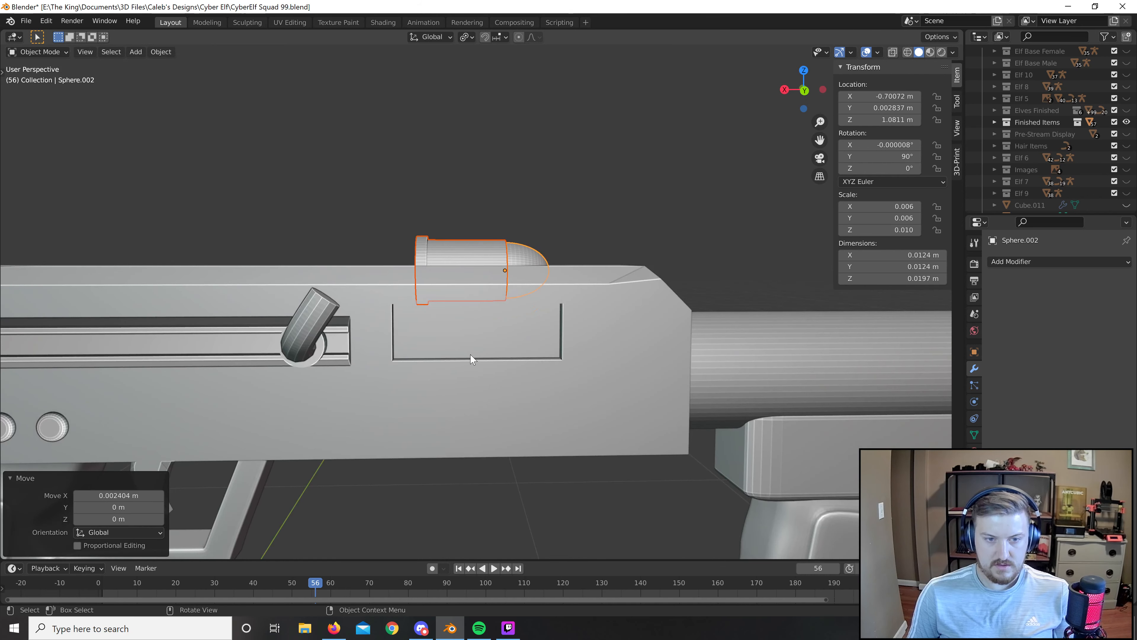
# Make the receiver's rectangular side port taller by scaling its back and inner wall faces to about 1.3 along Z.
pyautogui.click(481, 343)
pyautogui.press('Tab')
pyautogui.click(501, 355)
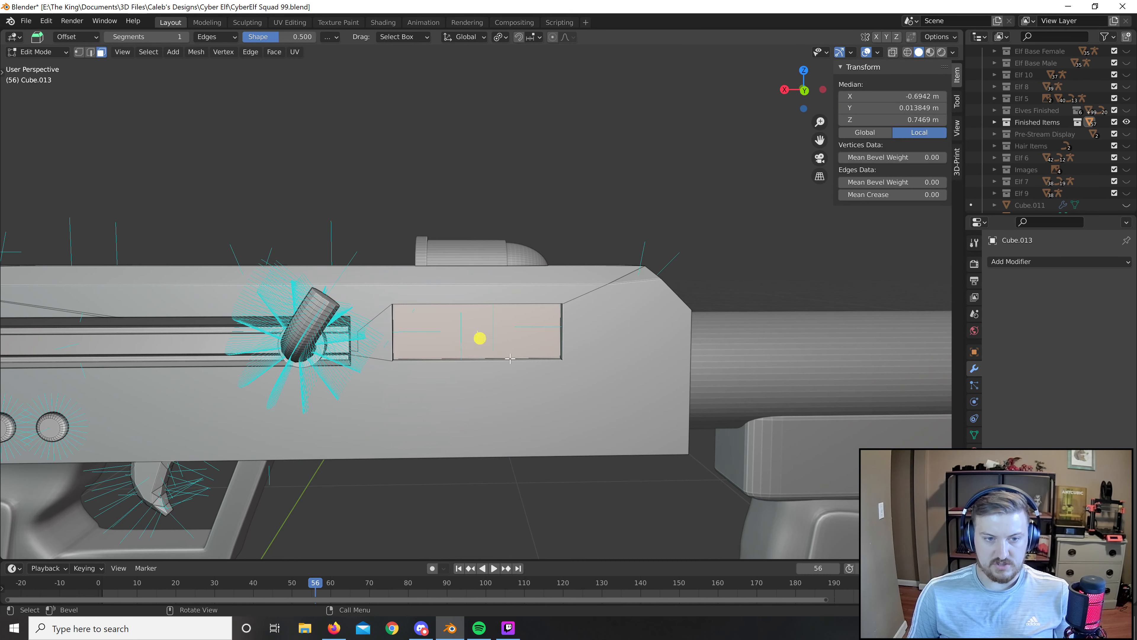
pyautogui.moveTo(502, 355); pyautogui.dragTo(478, 376, button='middle')
pyautogui.scroll(4, 317, 372)
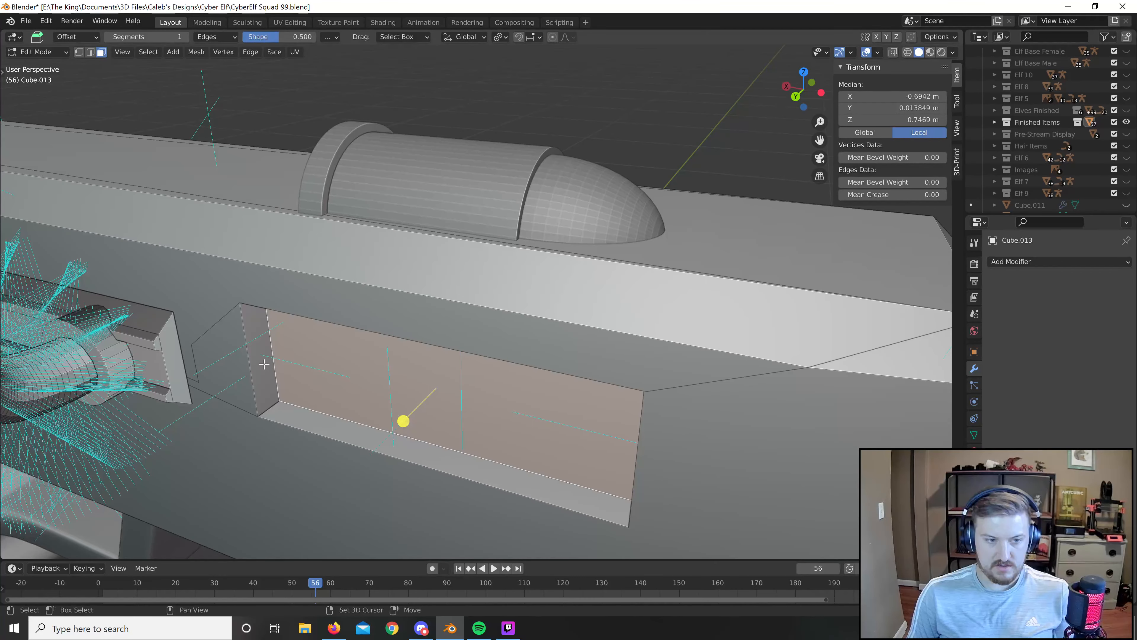
pyautogui.moveTo(264, 364); pyautogui.dragTo(602, 432, button='middle')
pyautogui.keyDown('shift'); pyautogui.click(682, 376); pyautogui.keyUp('shift')
pyautogui.keyDown('shift'); pyautogui.click(601, 432); pyautogui.keyUp('shift')
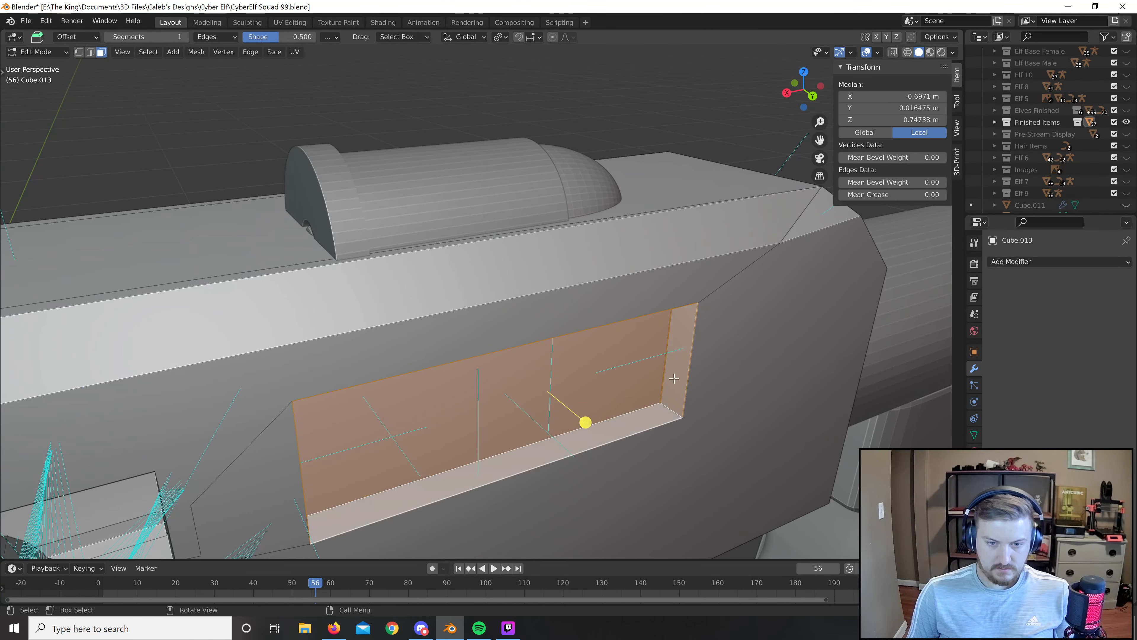
pyautogui.moveTo(673, 380); pyautogui.dragTo(715, 348, button='middle')
pyautogui.press('s')
pyautogui.press('z')
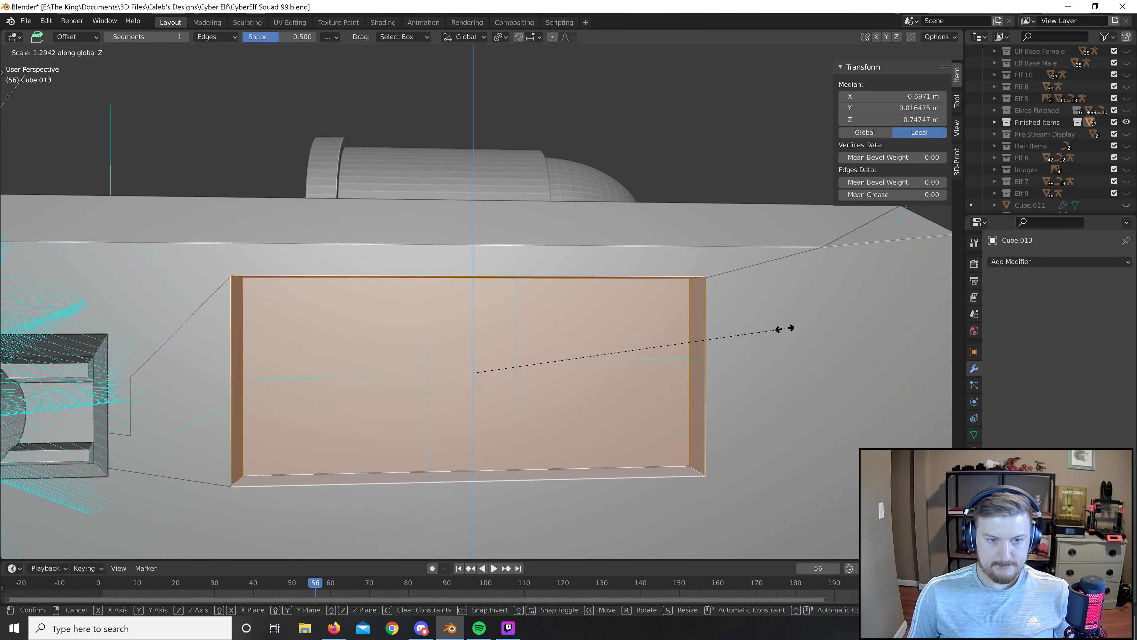
pyautogui.click(774, 329)
pyautogui.scroll(-9, 698, 385)
pyautogui.press('Tab')
pyautogui.click(541, 466)
pyautogui.moveTo(510, 466)
pyautogui.mouseDown(button='middle')
pyautogui.moveTo(541, 497)
pyautogui.moveTo(510, 482)
pyautogui.mouseUp(button='middle')
pyautogui.click(492, 278)
pyautogui.keyDown('shift'); pyautogui.click(474, 278); pyautogui.keyUp('shift')
pyautogui.moveTo(610, 319); pyautogui.dragTo(605, 303, button='middle')
pyautogui.press('g')
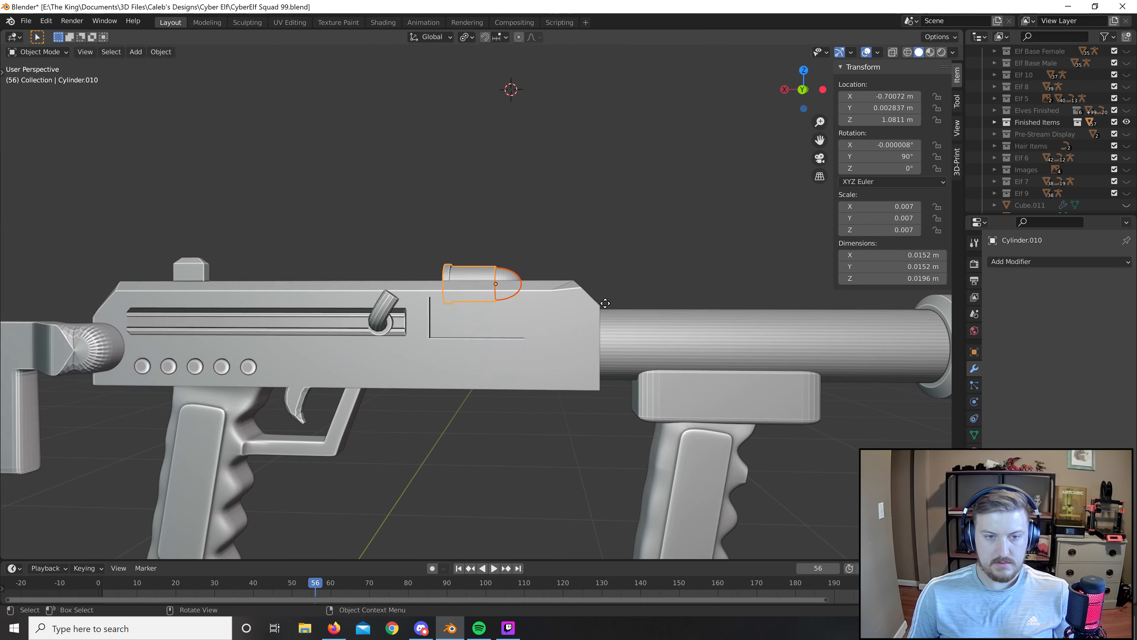
pyautogui.press('z')
pyautogui.press('Escape')
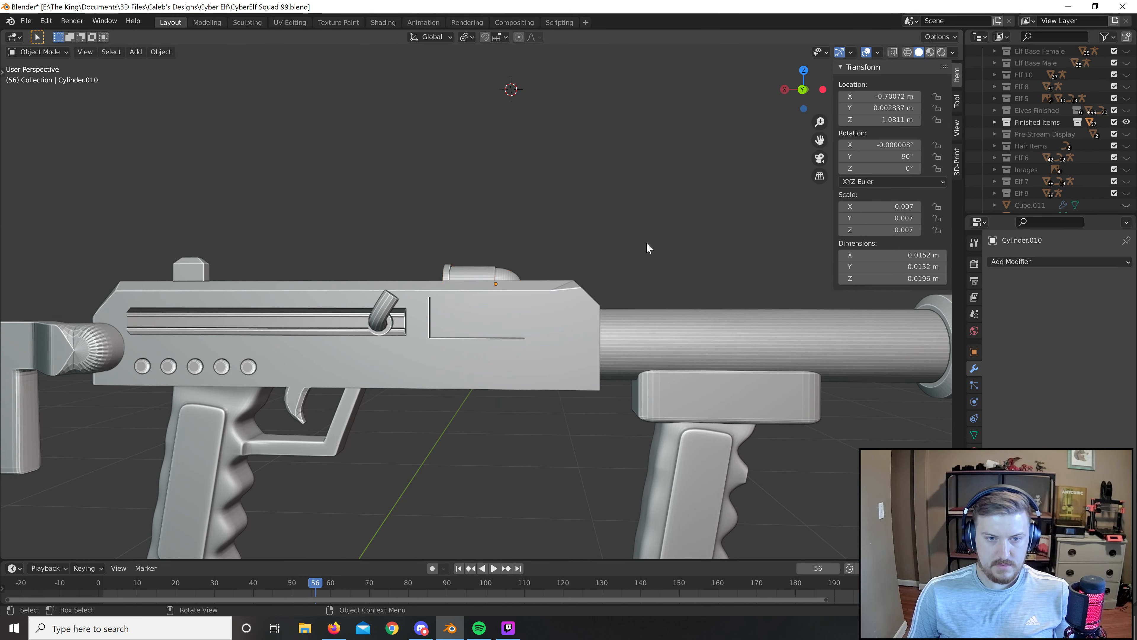
pyautogui.moveTo(648, 247); pyautogui.dragTo(596, 232, button='middle')
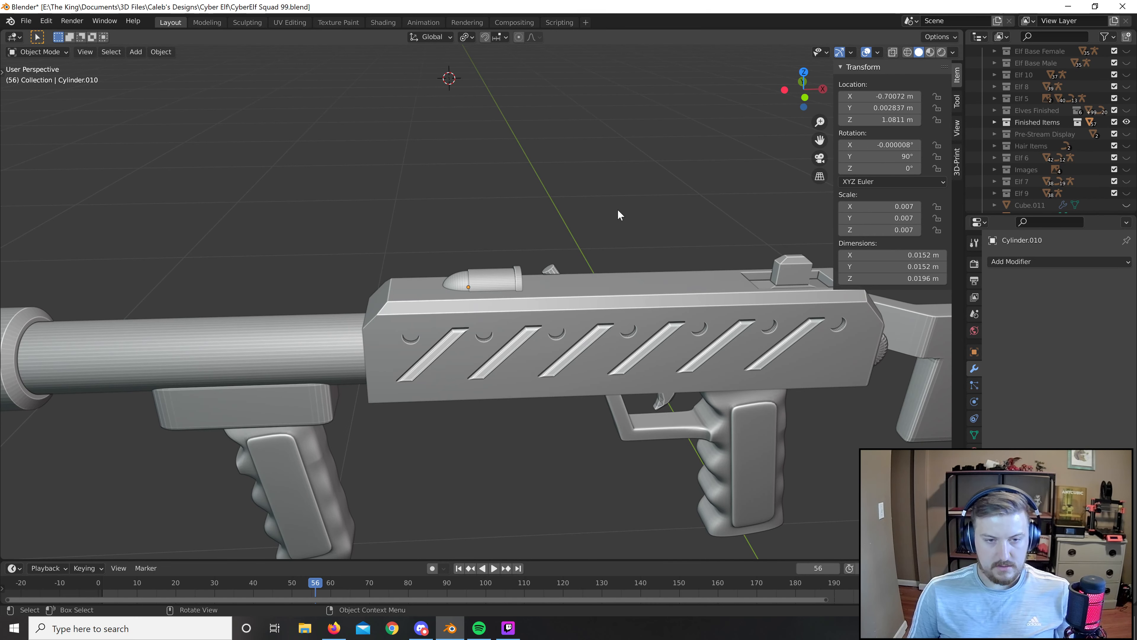
pyautogui.scroll(7, 617, 208)
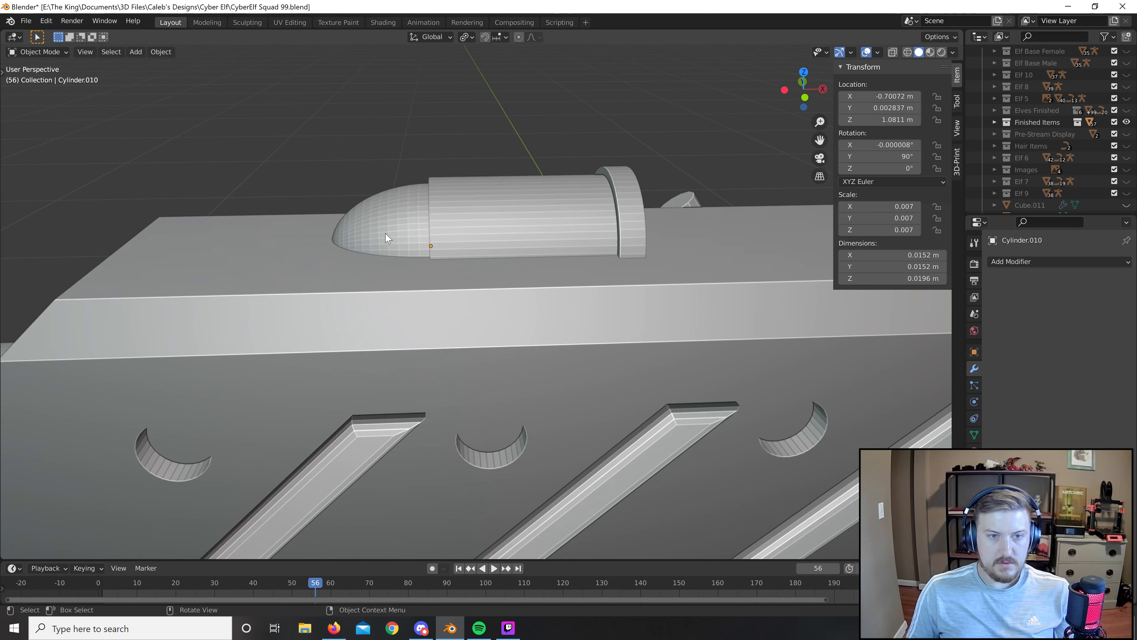
# Join the bullet tip and casing into one object and set its origin to the geometry.
pyautogui.click(421, 228)
pyautogui.keyDown('shift'); pyautogui.click(607, 200); pyautogui.keyUp('shift')
pyautogui.scroll(-4, 647, 168)
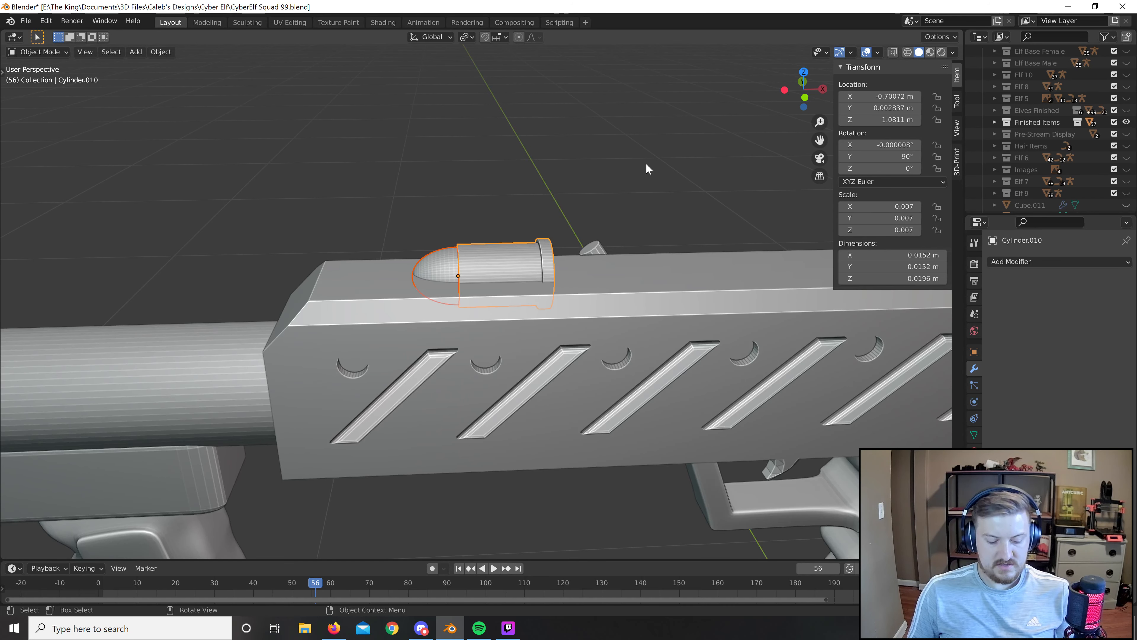
pyautogui.hotkey('ctrl', 'j')
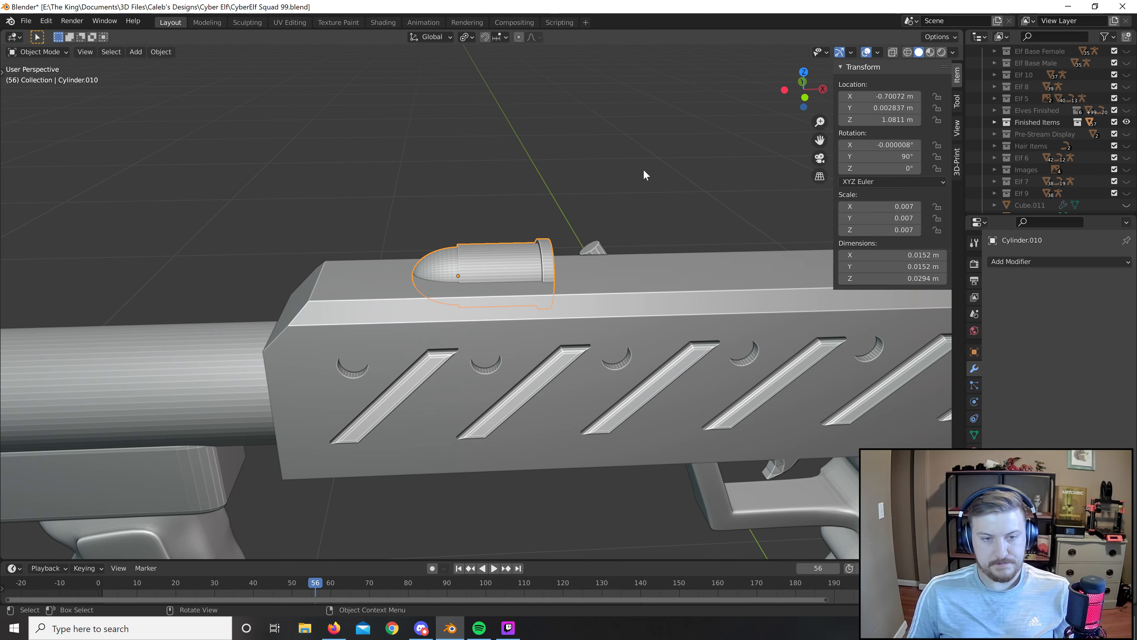
pyautogui.moveTo(643, 169); pyautogui.dragTo(643, 161, button='middle')
pyautogui.rightClick(530, 262)
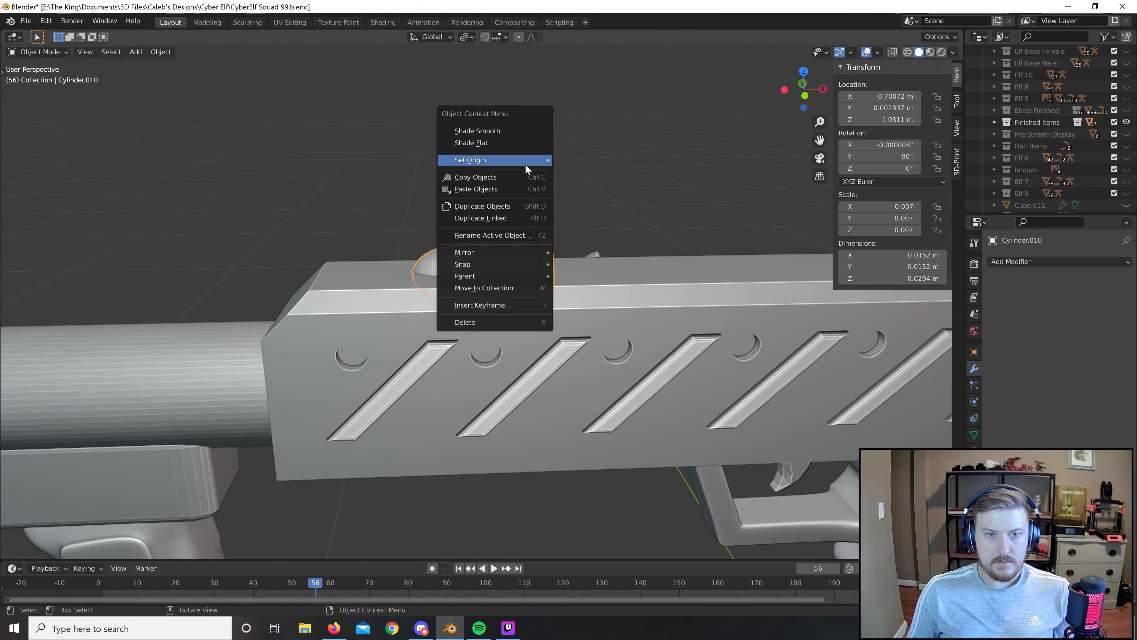
pyautogui.moveTo(526, 169)
pyautogui.click(619, 174)
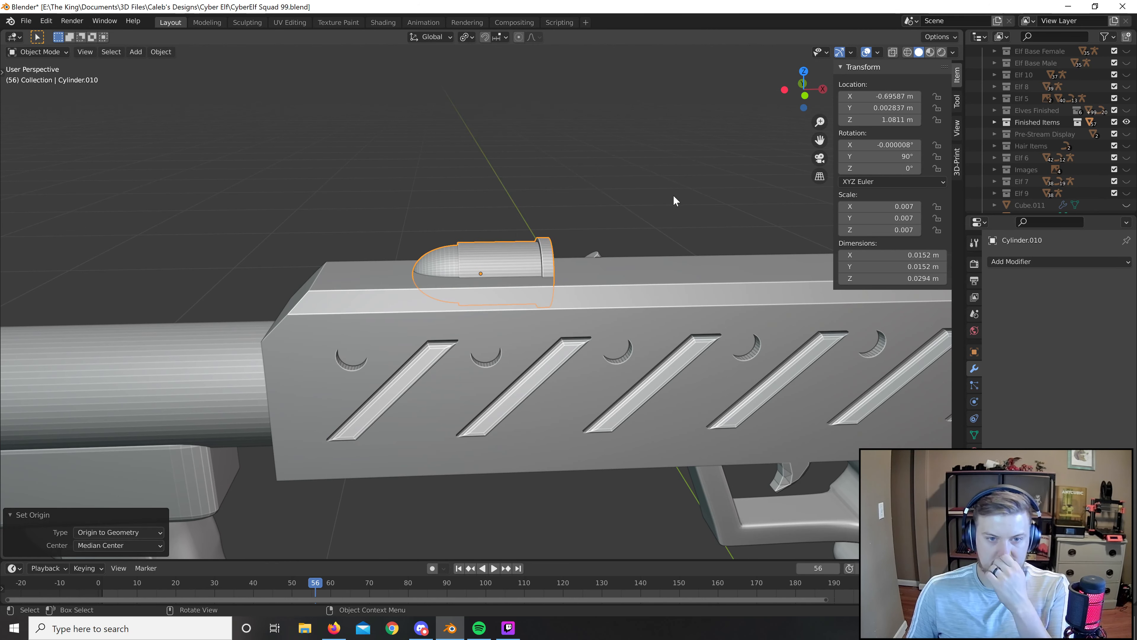
pyautogui.click(673, 195)
# Add a Bezier curve in front view and rotate it 90° in the view plane plus 90° around Z.
pyautogui.press('KP_1')
pyautogui.scroll(-3, 674, 196)
pyautogui.hotkey('shift', 'a')
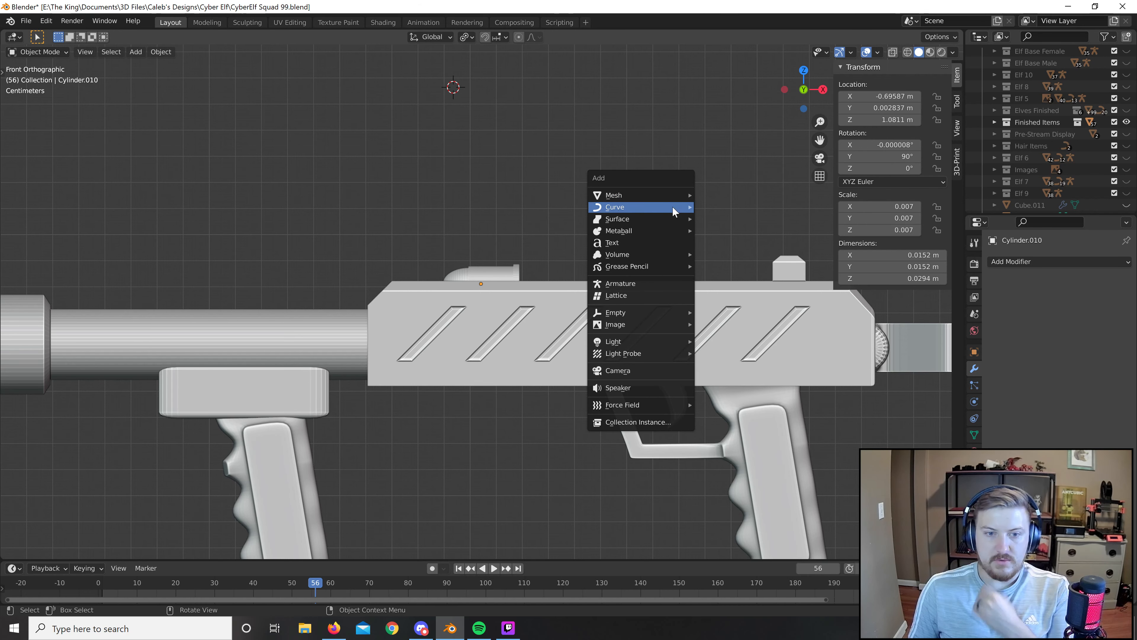
pyautogui.moveTo(672, 207)
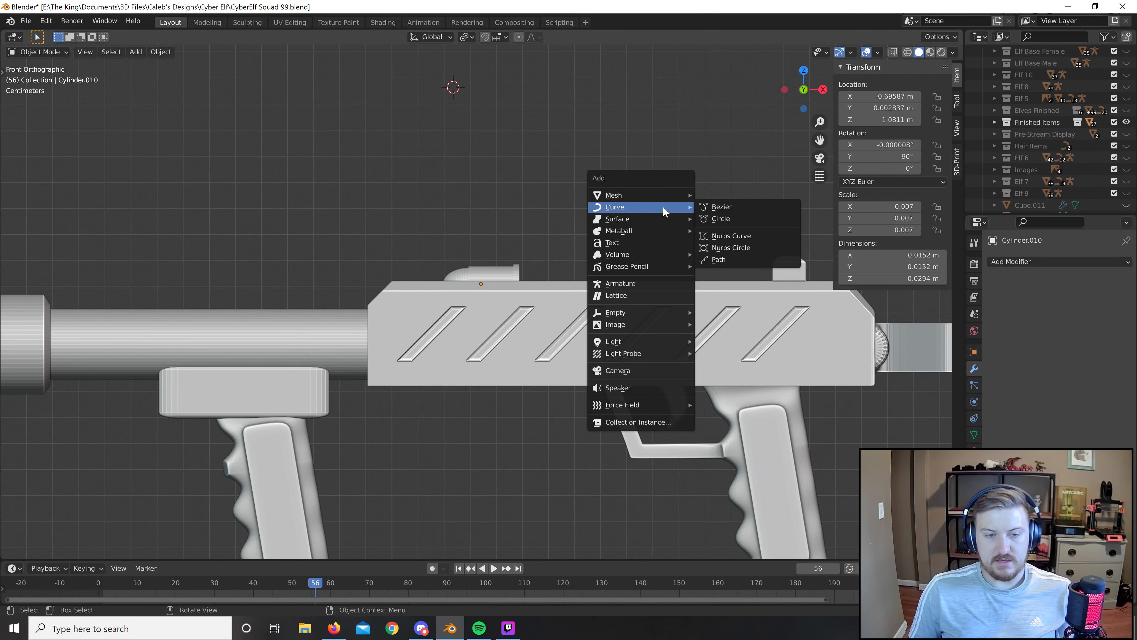
pyautogui.click(731, 210)
pyautogui.scroll(-10, 658, 206)
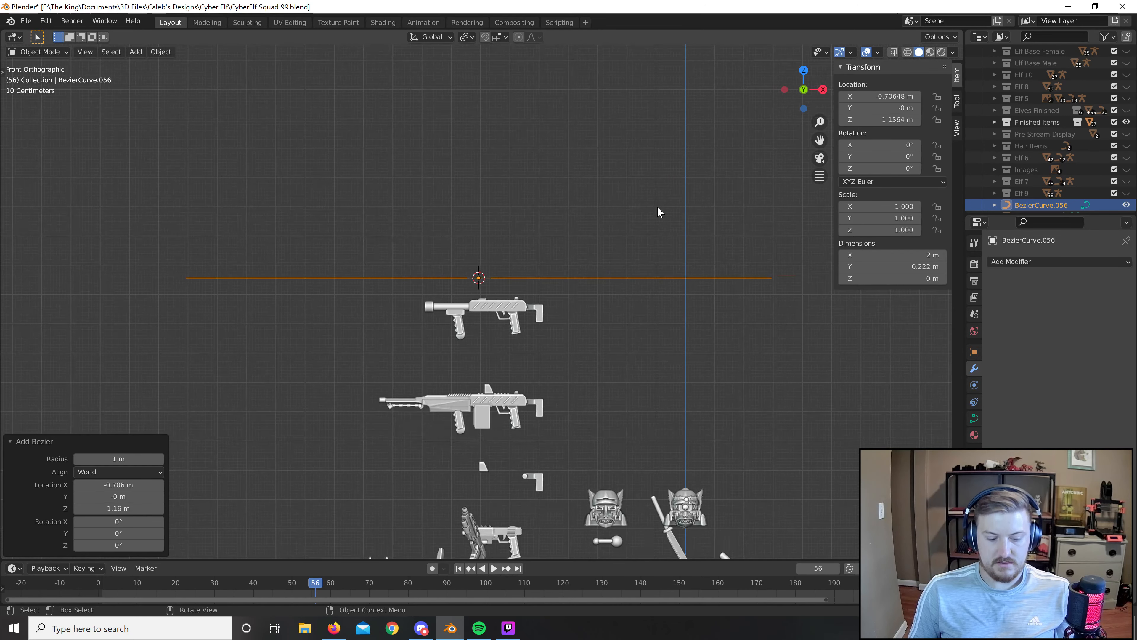
pyautogui.write('r90')
pyautogui.press('Return')
pyautogui.write('rz9')
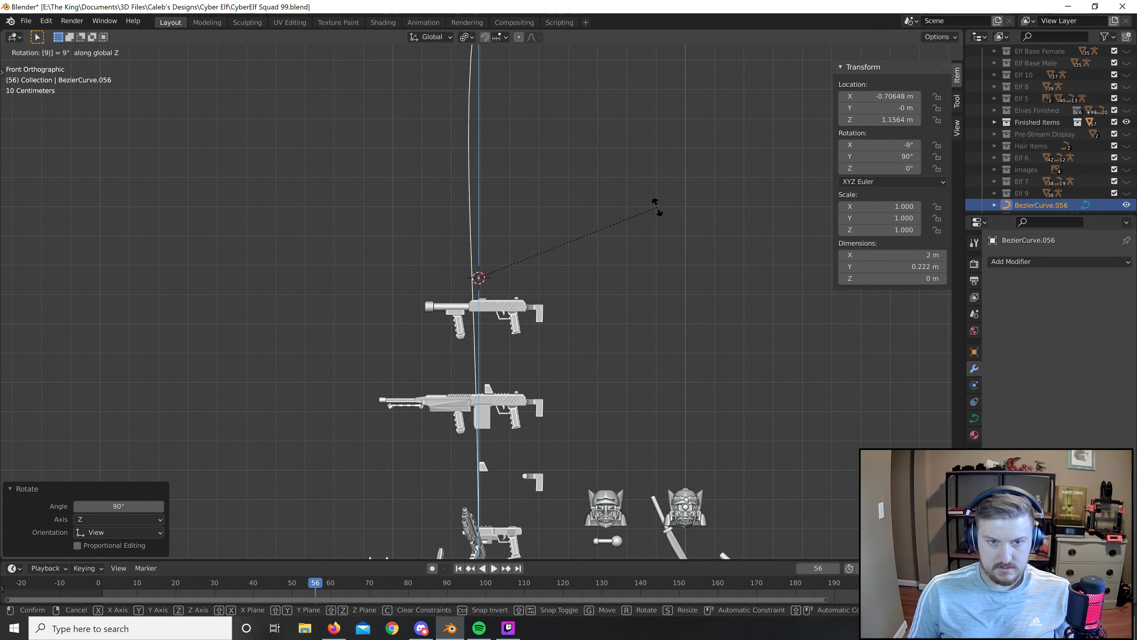
pyautogui.write('0')
pyautogui.press('Return')
# Rotate the Bezier curve's upper control point by -45° so its handles run vertically.
pyautogui.scroll(-3, 657, 206)
pyautogui.press('Tab')
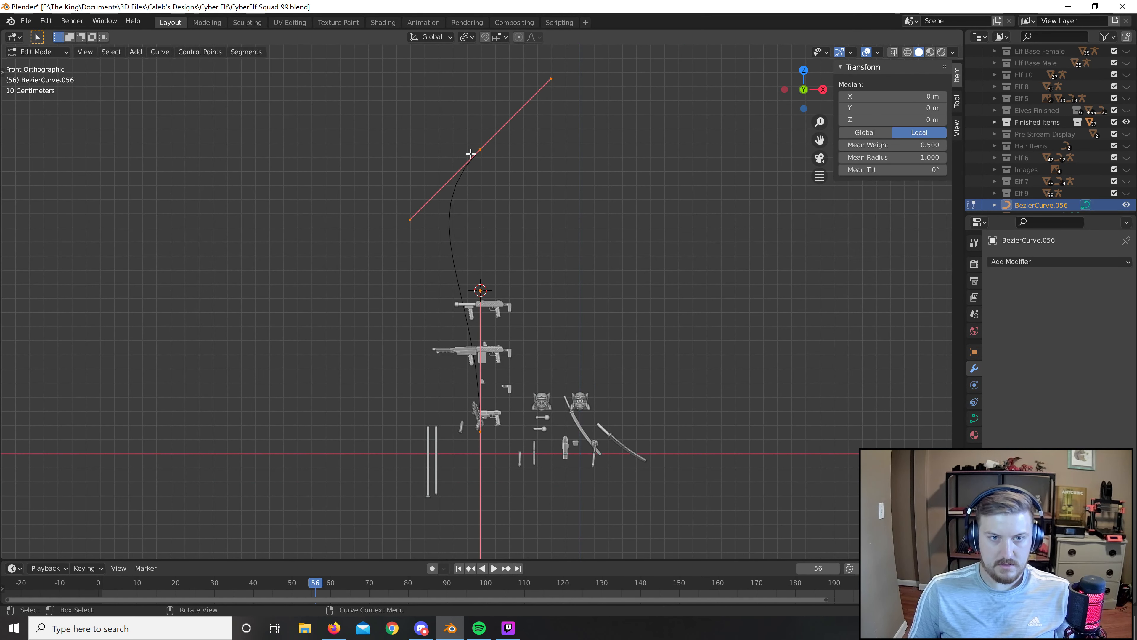
pyautogui.click(481, 147)
pyautogui.write('r45')
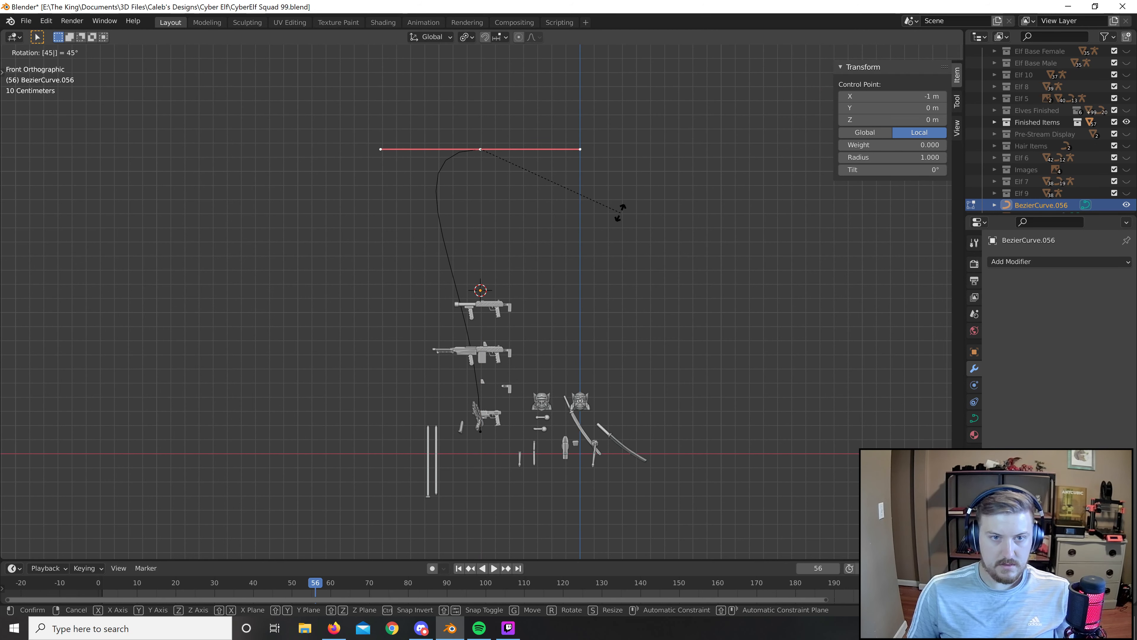
pyautogui.press('BackSpace')
pyautogui.press('BackSpace')
pyautogui.write('-45')
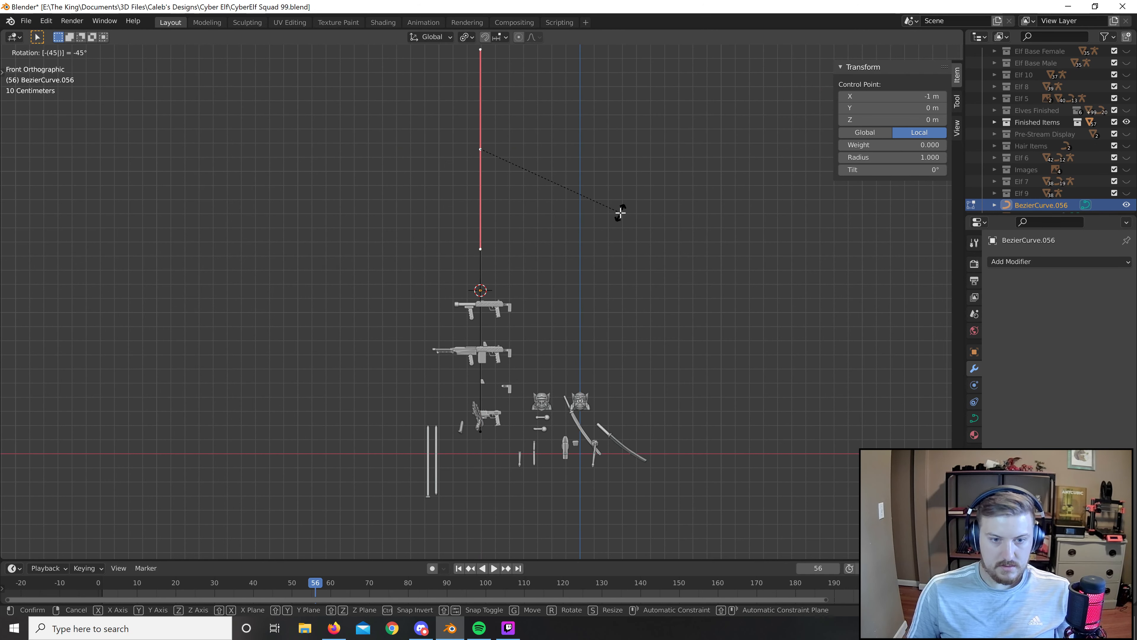
pyautogui.press('Return')
pyautogui.press('a')
pyautogui.press('s')
pyautogui.rightClick(699, 224)
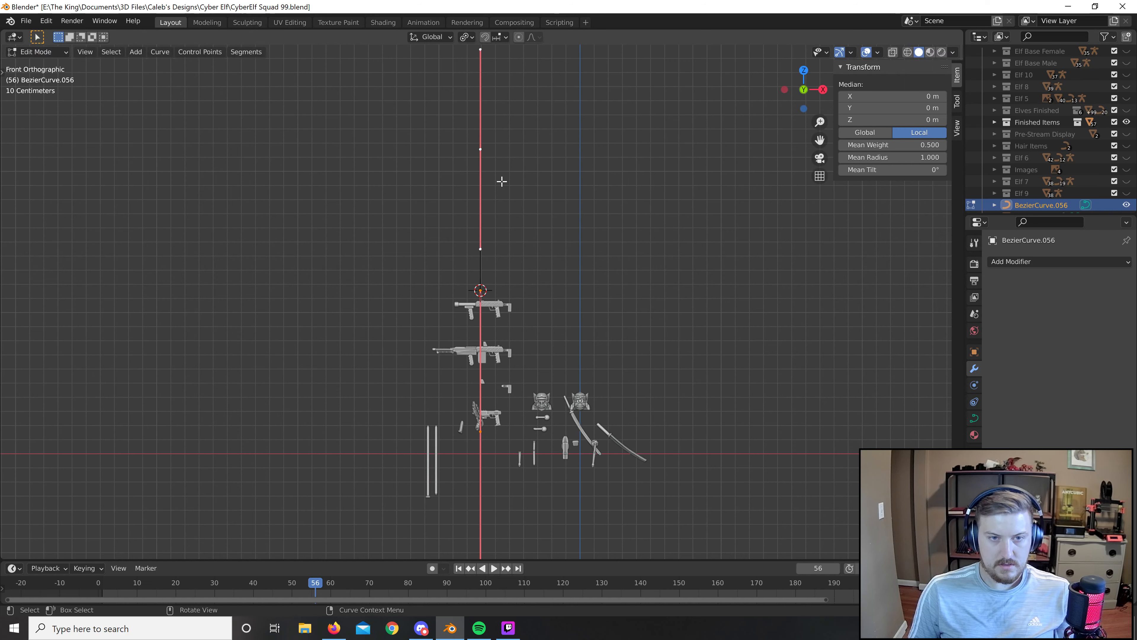
# Move the curve's upper control point about -0.78 m along Z to shorten the curve.
pyautogui.click(482, 150)
pyautogui.press('g')
pyautogui.press('z')
pyautogui.click(598, 284)
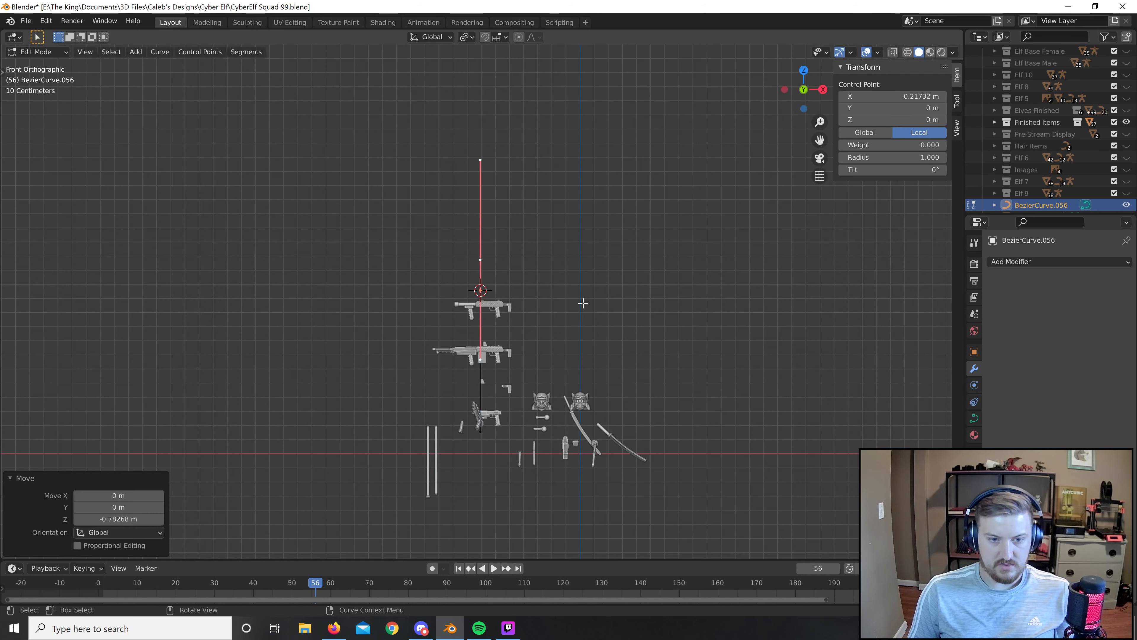
# Scale the handles of the curve's lower control point to about 0.51 along Z.
pyautogui.press('a')
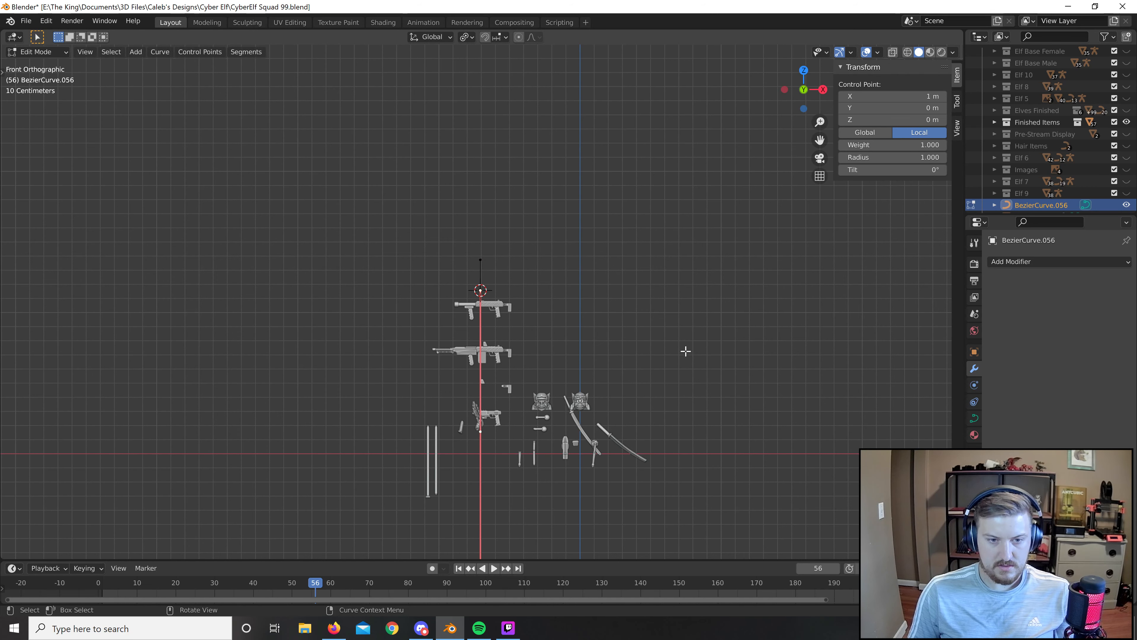
pyautogui.press('s')
pyautogui.press('z')
pyautogui.click(588, 399)
pyautogui.scroll(4, 591, 383)
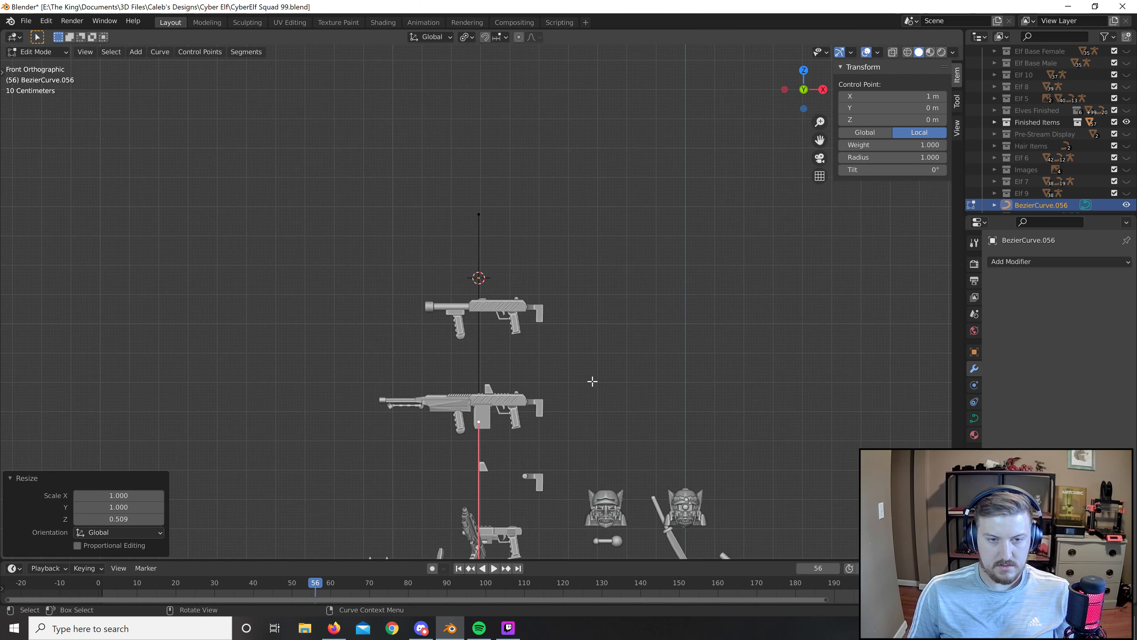
# Raise the whole curve about 0.55 m along Z above the upper gun.
pyautogui.press('Tab')
pyautogui.press('g')
pyautogui.press('z')
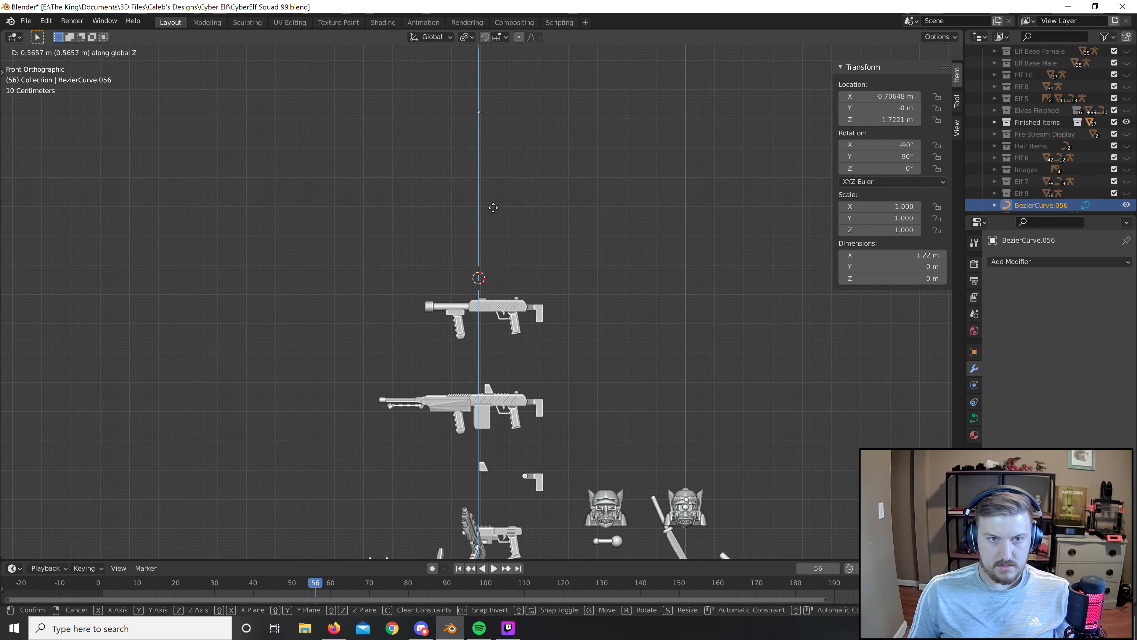
pyautogui.click(520, 226)
# Tilt the curve's upper control point by -45° to bend the curve.
pyautogui.press('Tab')
pyautogui.scroll(5, 522, 237)
pyautogui.scroll(-7, 522, 238)
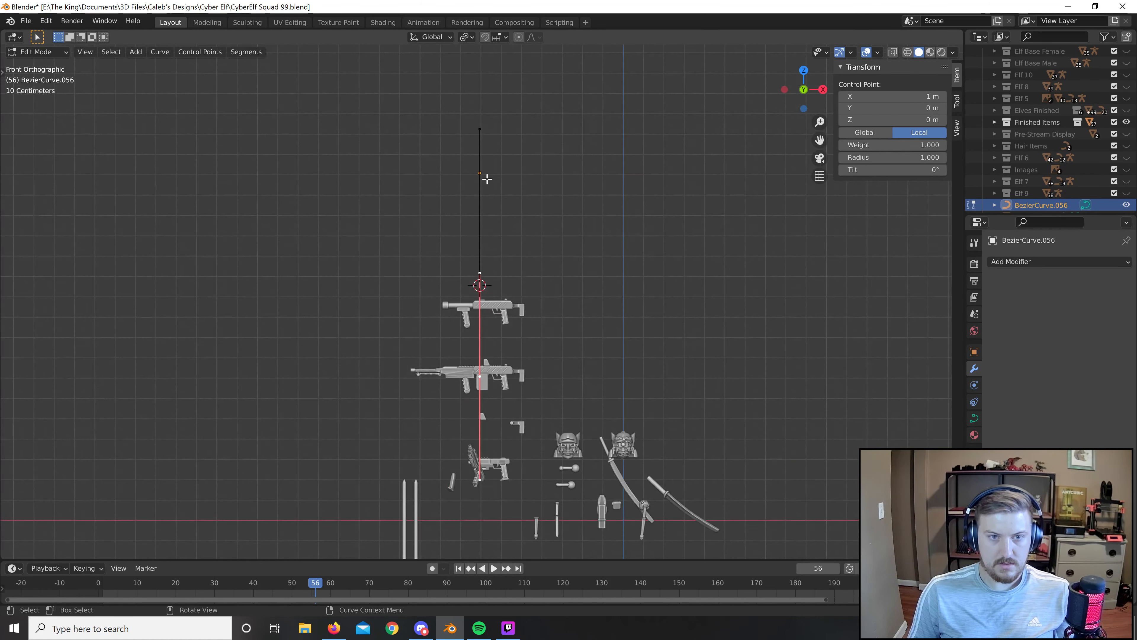
pyautogui.click(485, 176)
pyautogui.click(478, 171)
pyautogui.press('r')
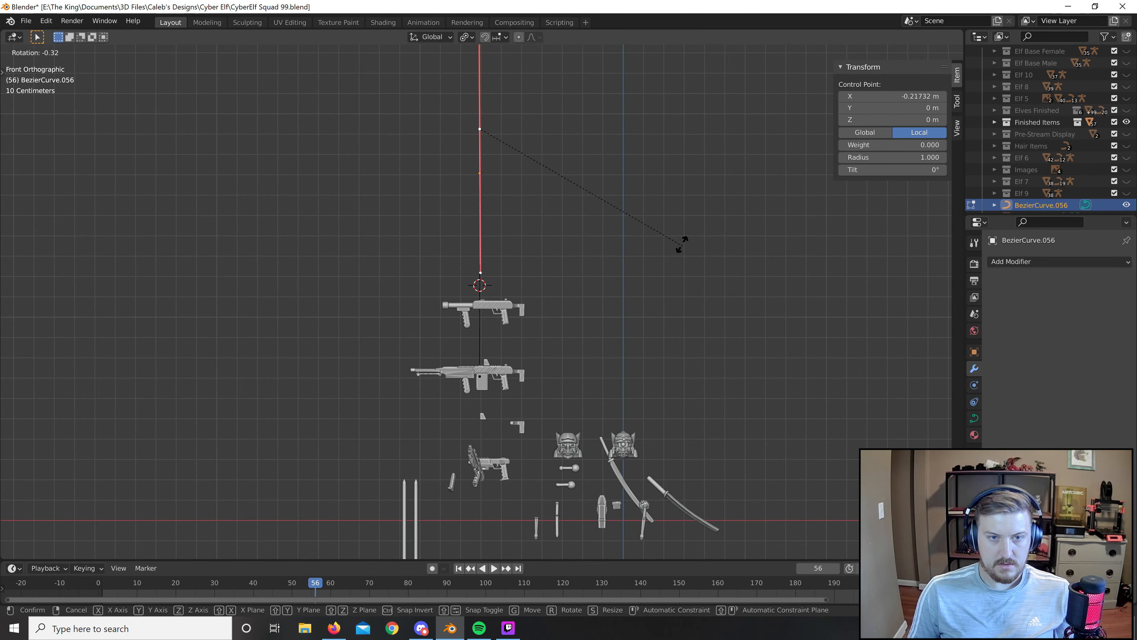
pyautogui.press('Escape')
pyautogui.write('r45')
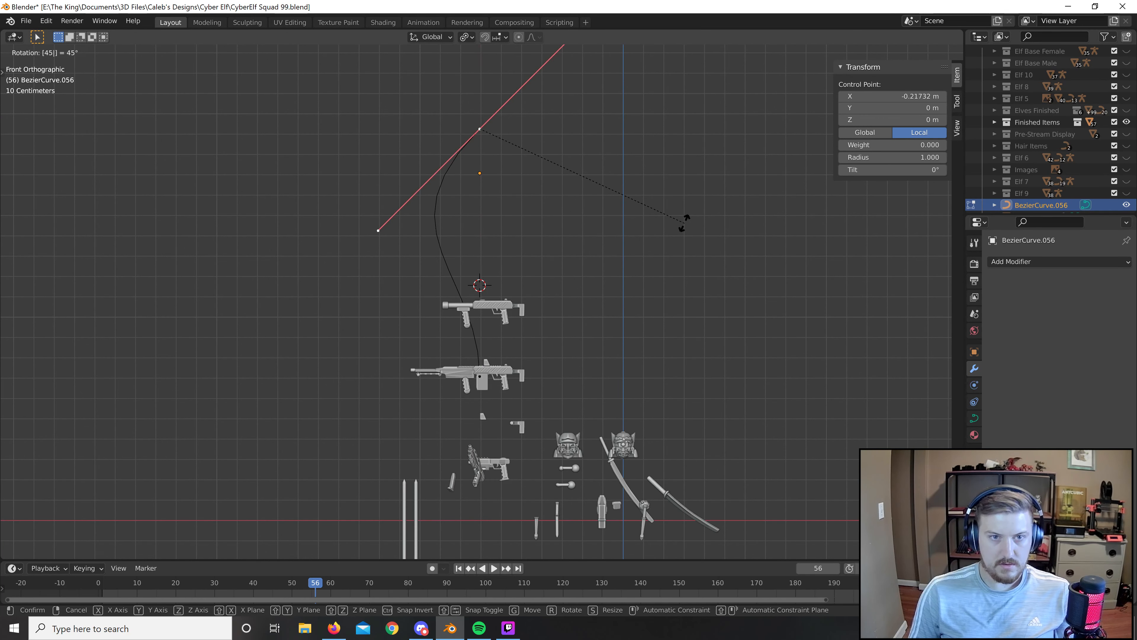
pyautogui.press('BackSpace')
pyautogui.press('BackSpace')
pyautogui.write('-45')
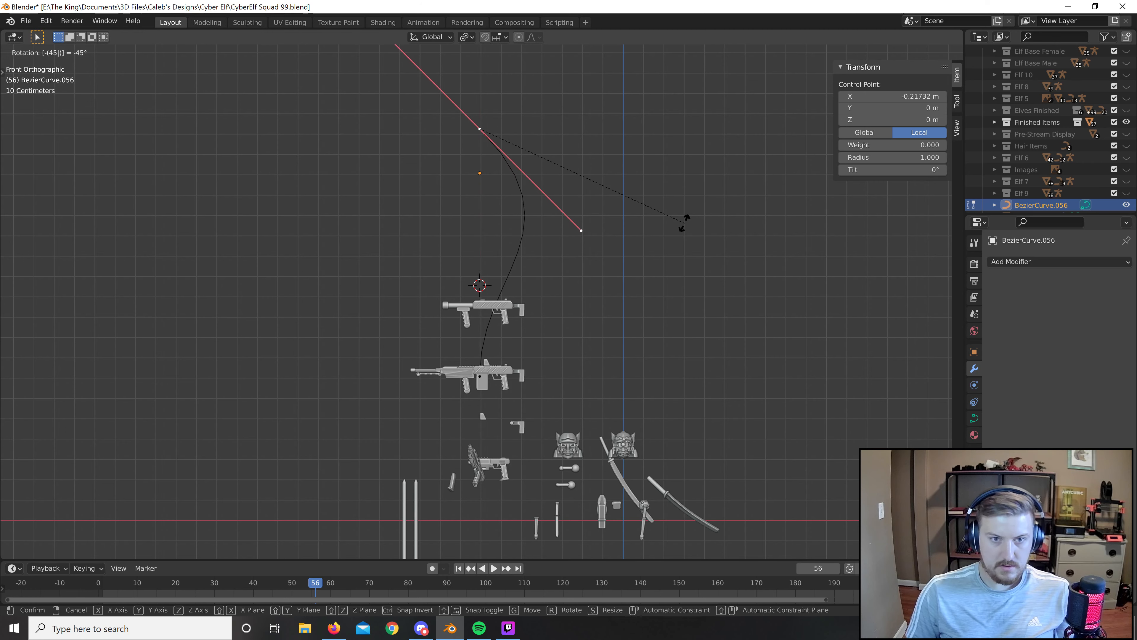
pyautogui.press('Return')
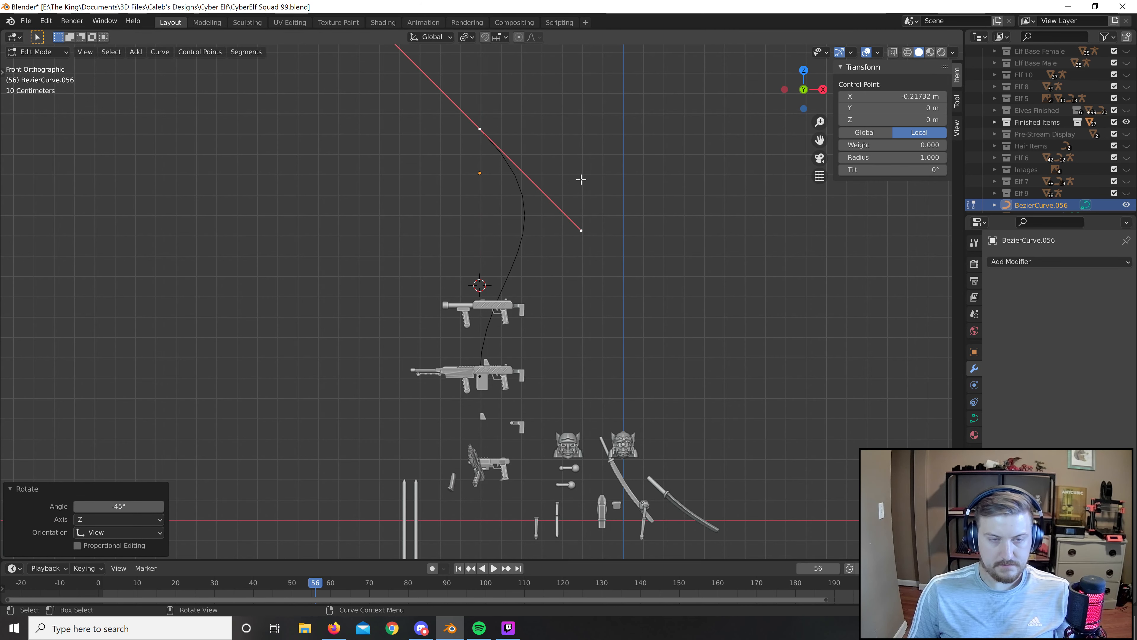
# Move the curve's upper control point about -0.43 m in X and -0.18 m in Z, and scale its handles to about 0.64.
pyautogui.press('g')
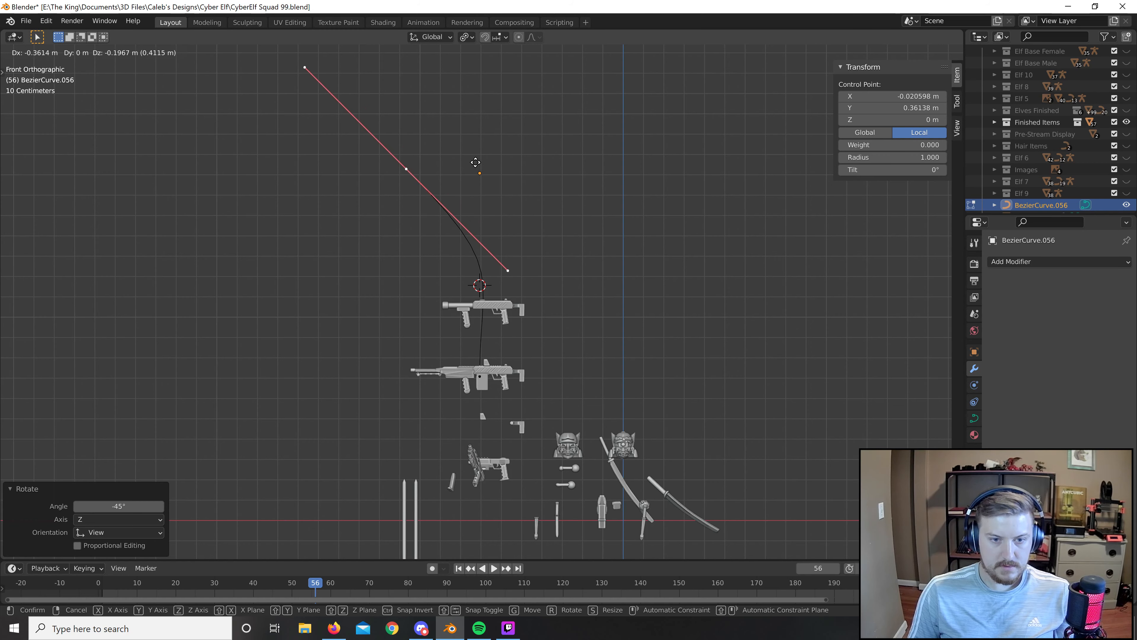
pyautogui.click(478, 175)
pyautogui.scroll(6, 591, 291)
pyautogui.scroll(-7, 592, 291)
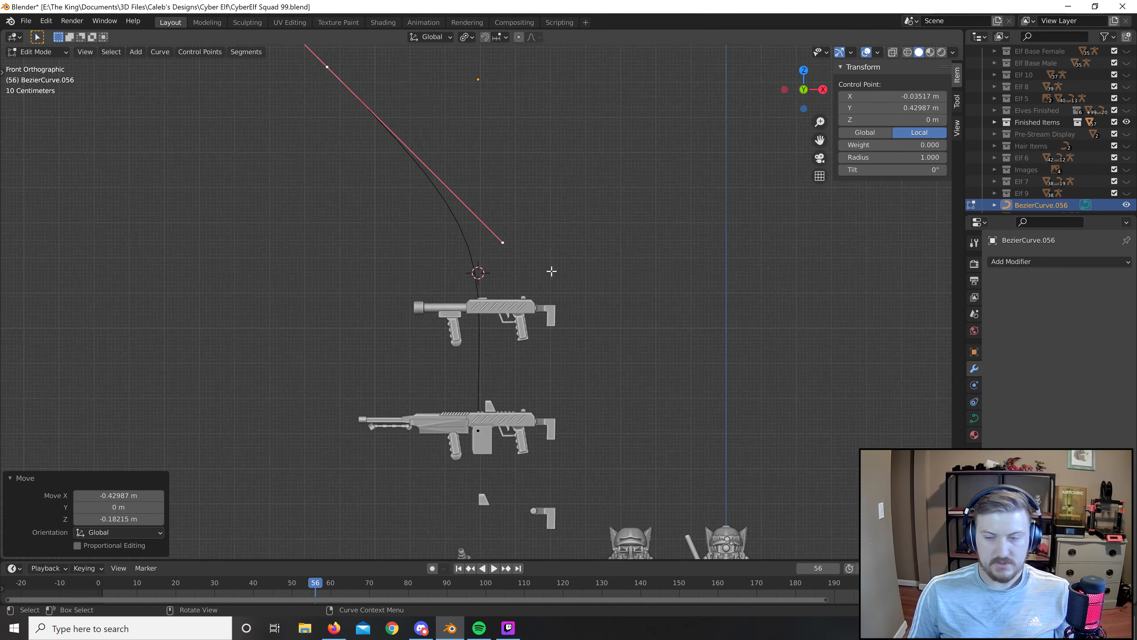
pyautogui.keyDown('shift'); pyautogui.moveTo(591, 272); pyautogui.dragTo(607, 252, button='middle'); pyautogui.keyUp('shift')
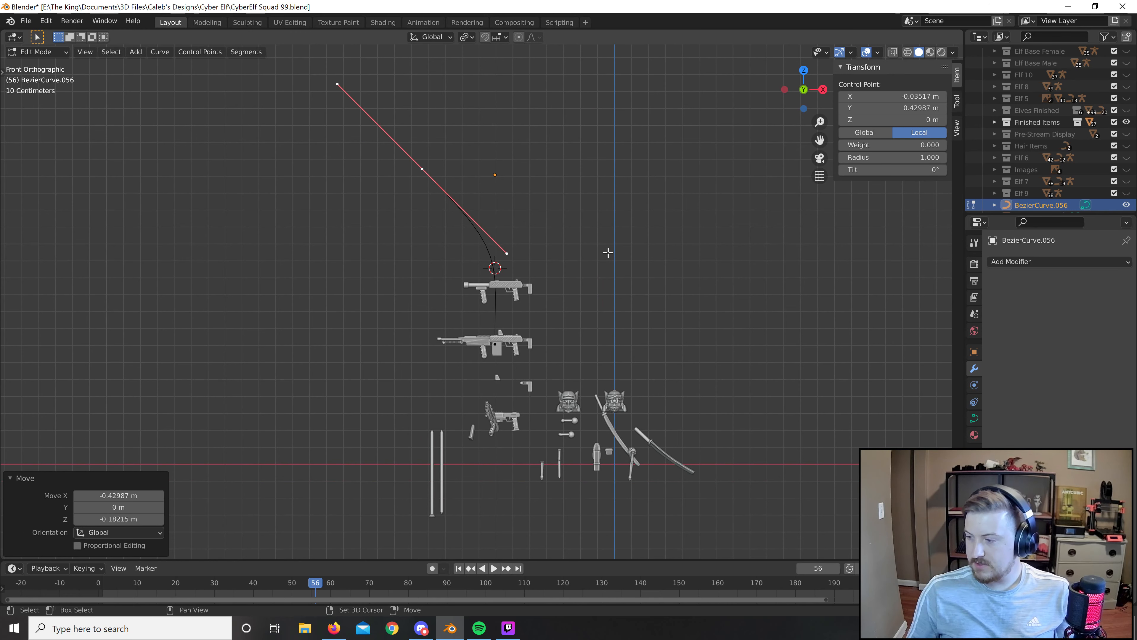
pyautogui.scroll(3, 646, 252)
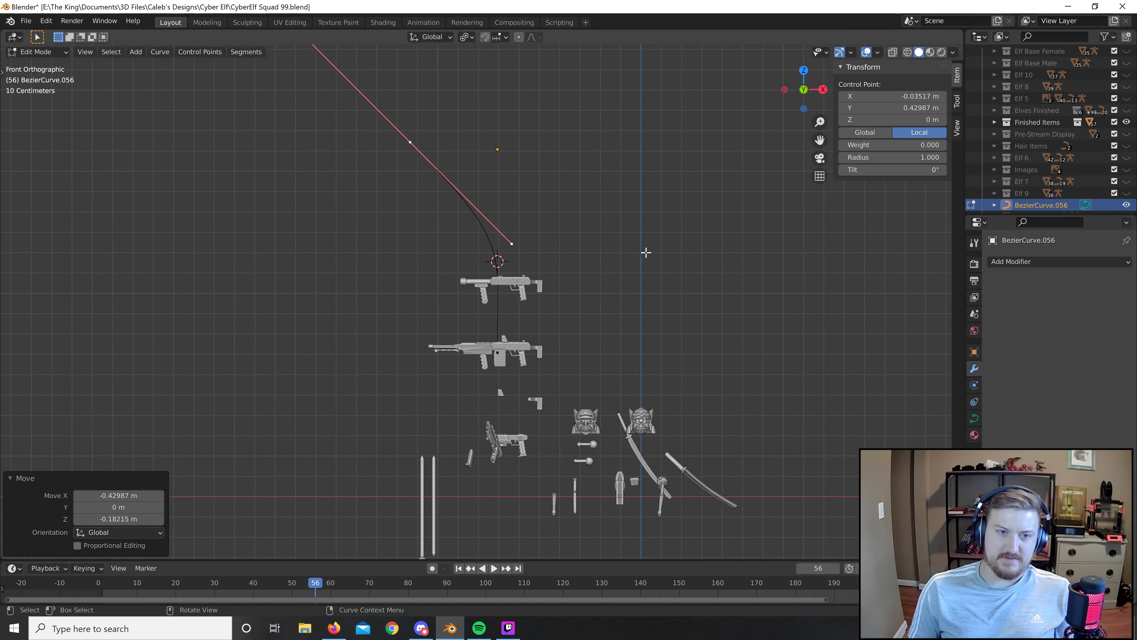
pyautogui.press('s')
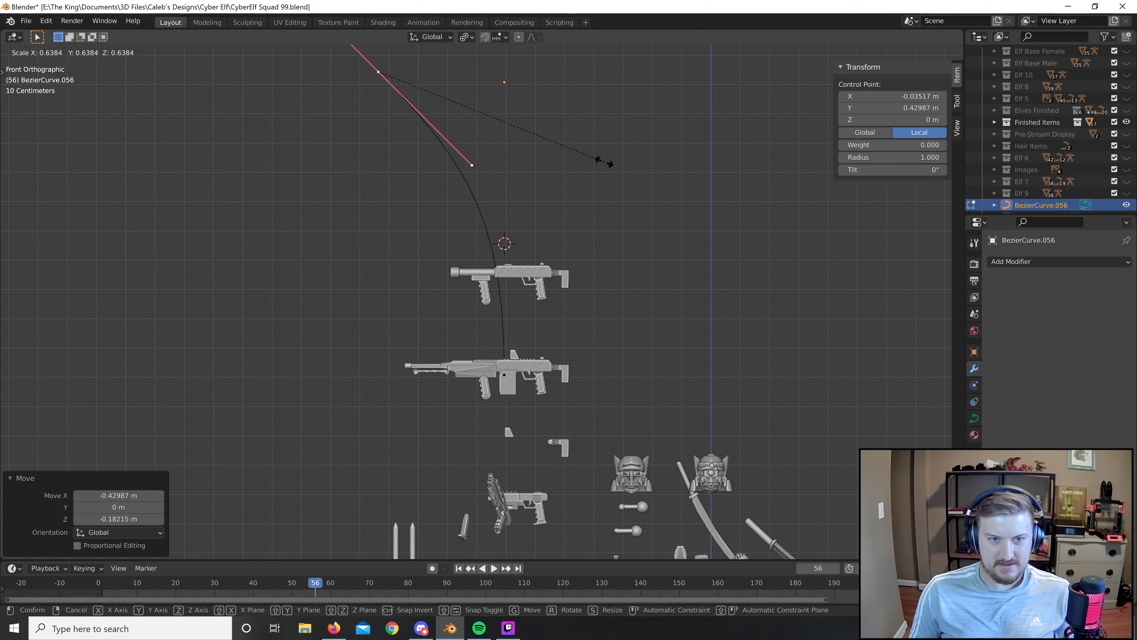
pyautogui.click(600, 158)
pyautogui.press('a')
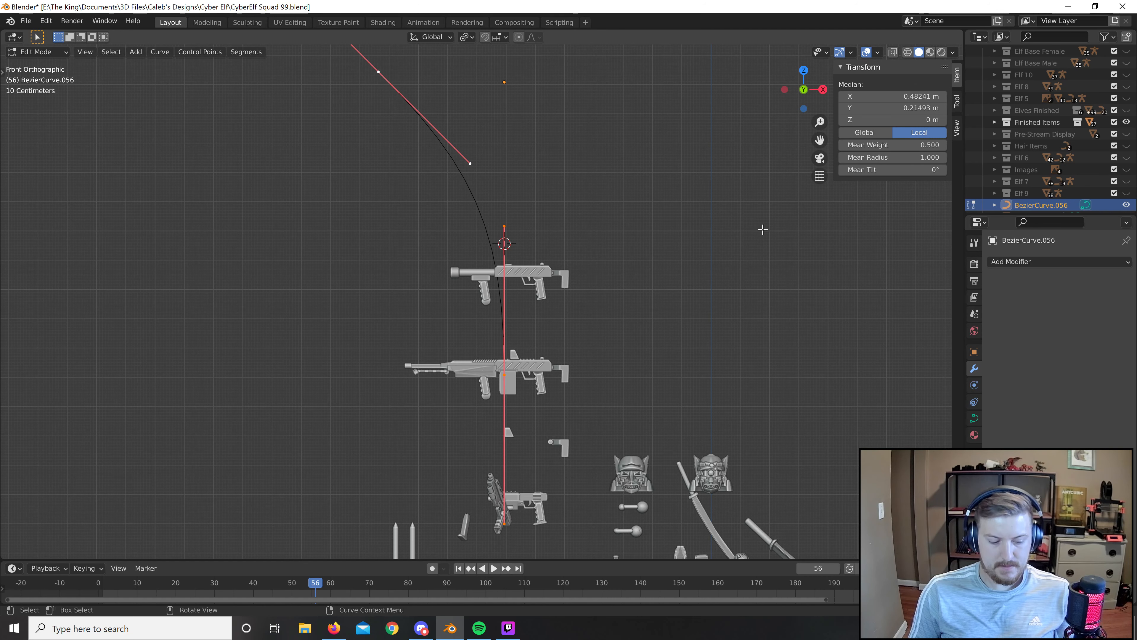
# Scale the whole curve to about 0.436 and move it about 0.015 m in X and -0.184 m in Z to the upper gun.
pyautogui.press('Tab')
pyautogui.press('s')
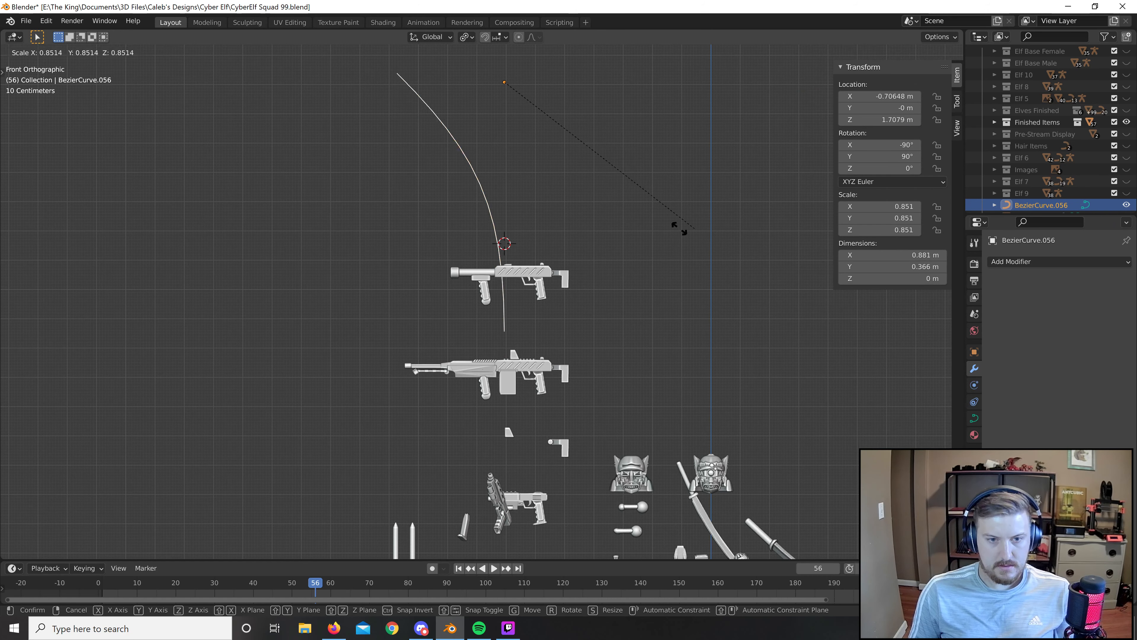
pyautogui.click(572, 183)
pyautogui.scroll(5, 622, 110)
pyautogui.keyDown('shift'); pyautogui.moveTo(622, 106); pyautogui.dragTo(600, 344, button='middle'); pyautogui.keyUp('shift')
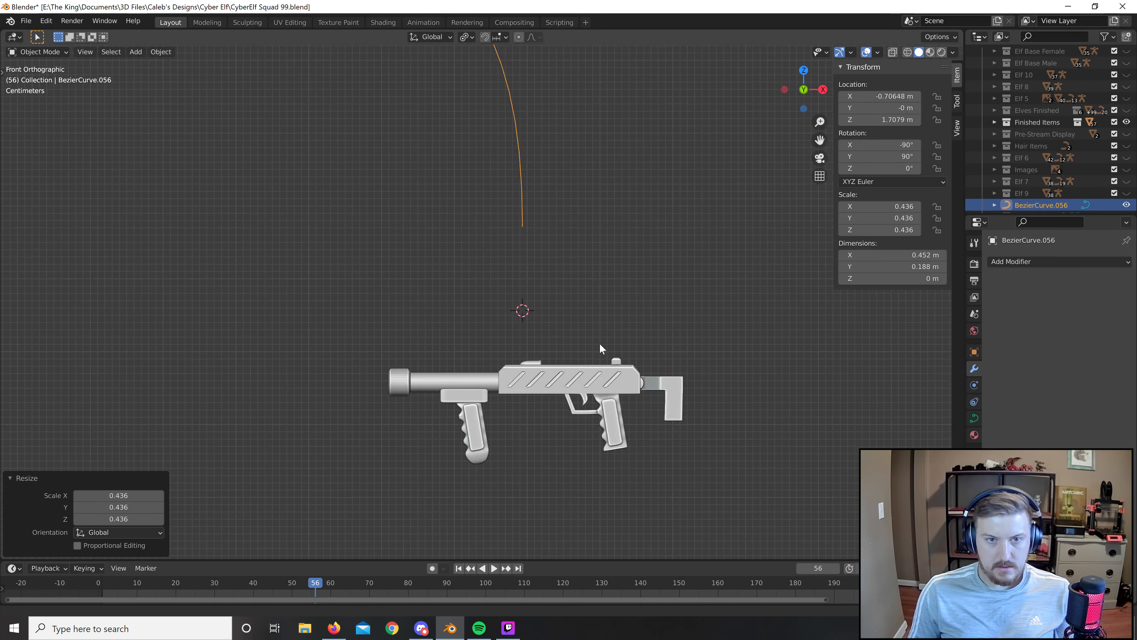
pyautogui.press('g')
pyautogui.click(581, 290)
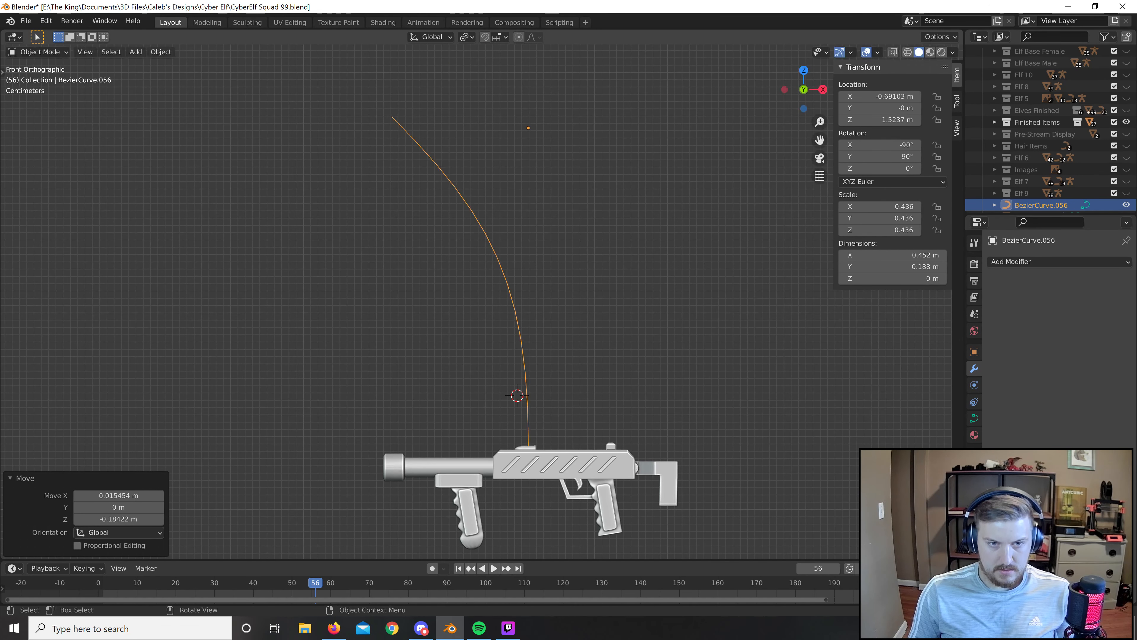
# Shrink the curve to about 0.419 of its size and move it about -0.004 m in X and -0.266 m in Z toward the bullet.
pyautogui.press('s')
pyautogui.click(596, 175)
pyautogui.press('g')
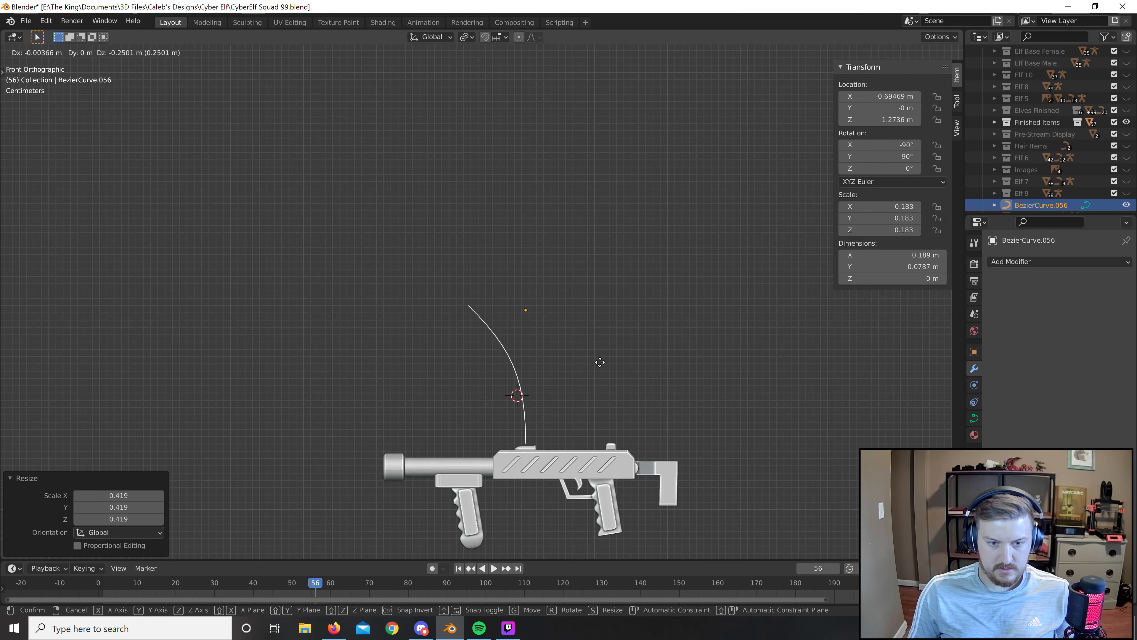
pyautogui.click(612, 361)
# Shrink the curve to about 0.346 of its size and move it about 0.002 m in X and -0.115 m in Z onto the bullet.
pyautogui.scroll(4, 637, 242)
pyautogui.press('s')
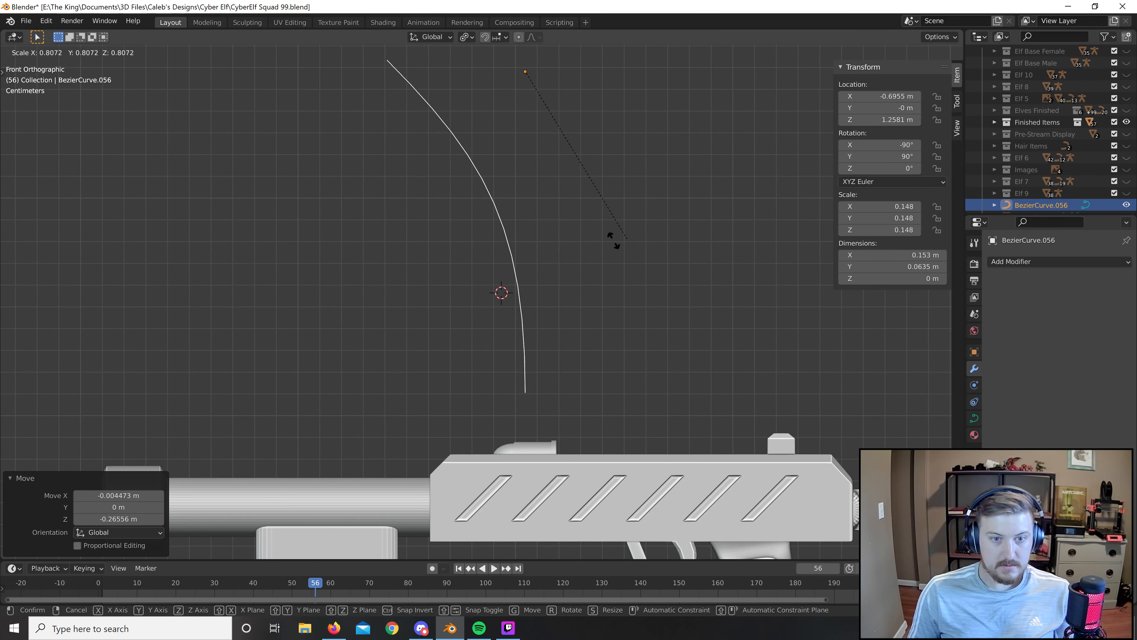
pyautogui.click(590, 175)
pyautogui.press('g')
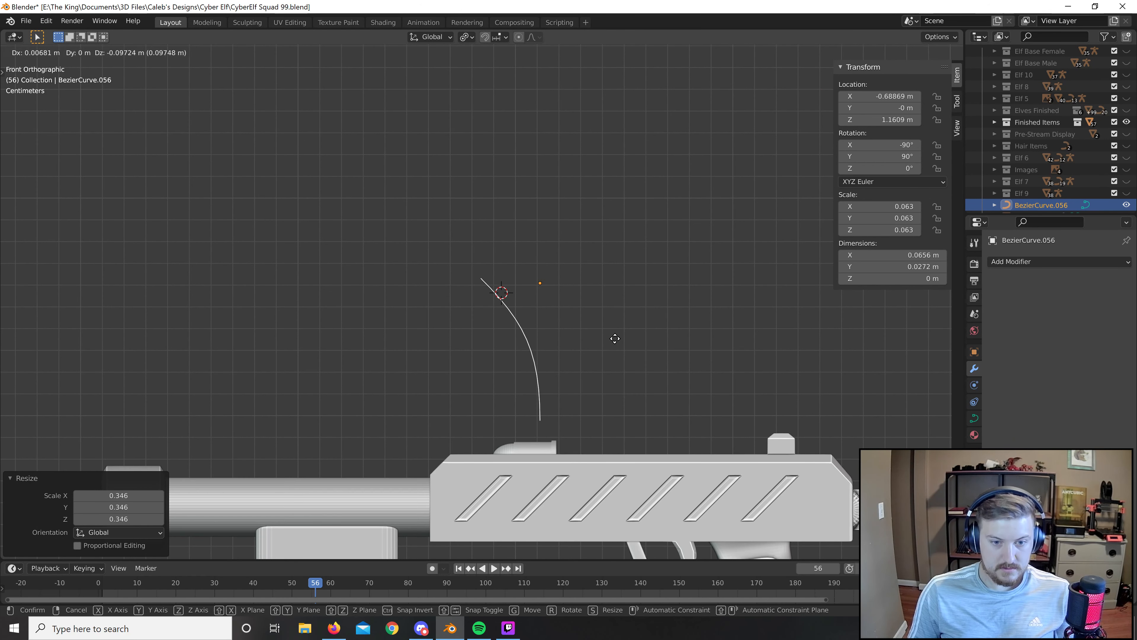
pyautogui.click(601, 355)
pyautogui.scroll(-4, 629, 313)
pyautogui.scroll(4, 612, 244)
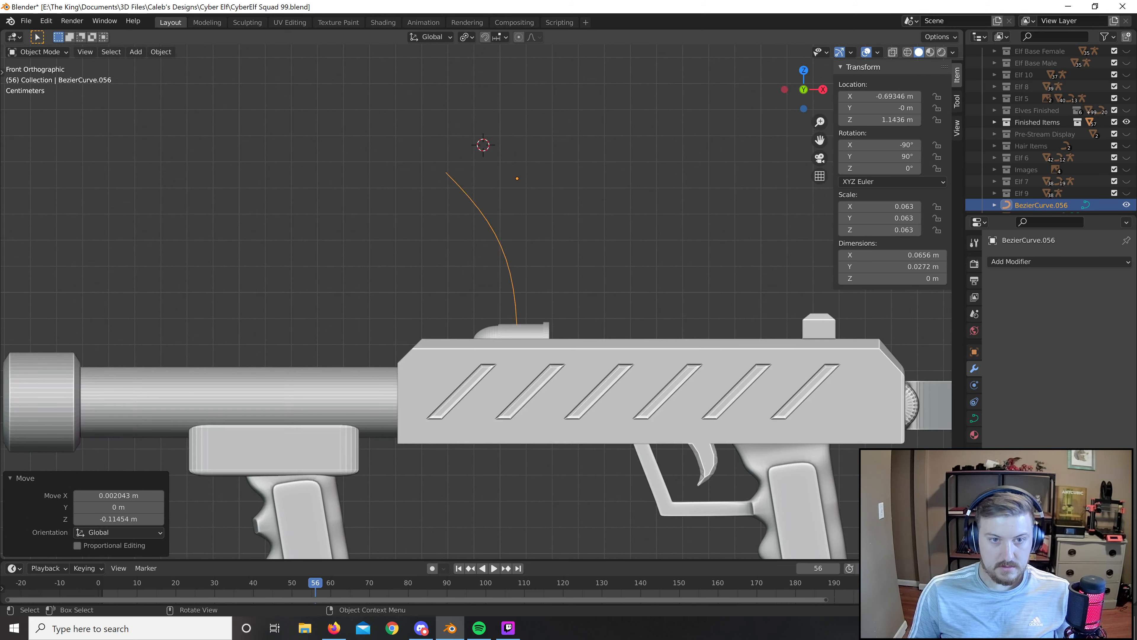
# Scale the Bezier curve up by about 1.653 and raise it about 0.042 m so its lower end meets the bullet.
pyautogui.press('s')
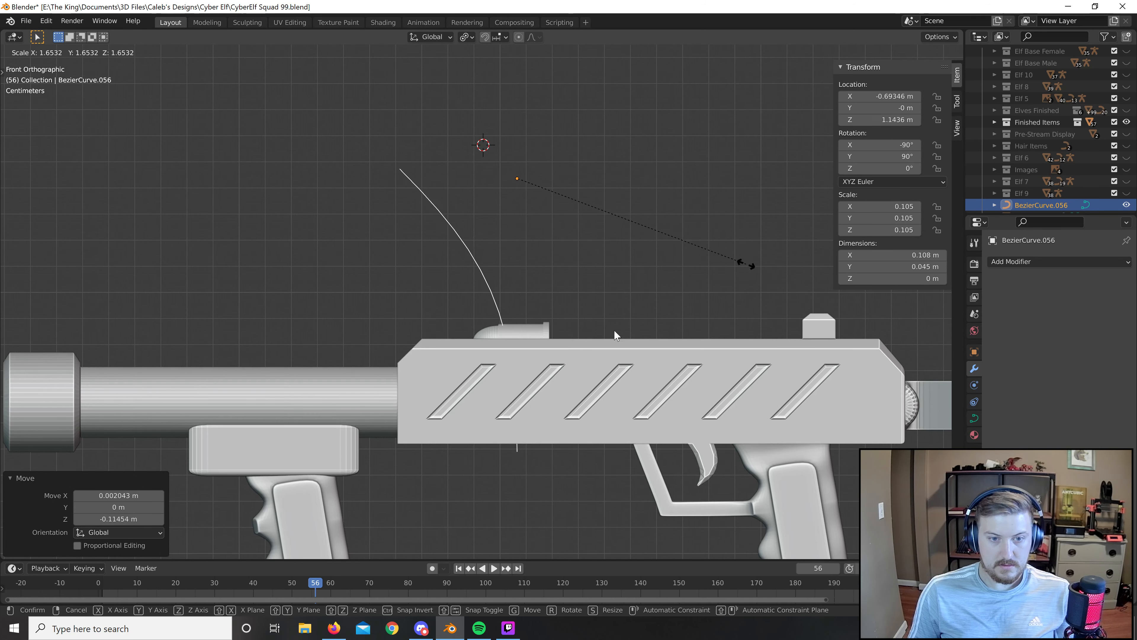
pyautogui.click(744, 261)
pyautogui.press('g')
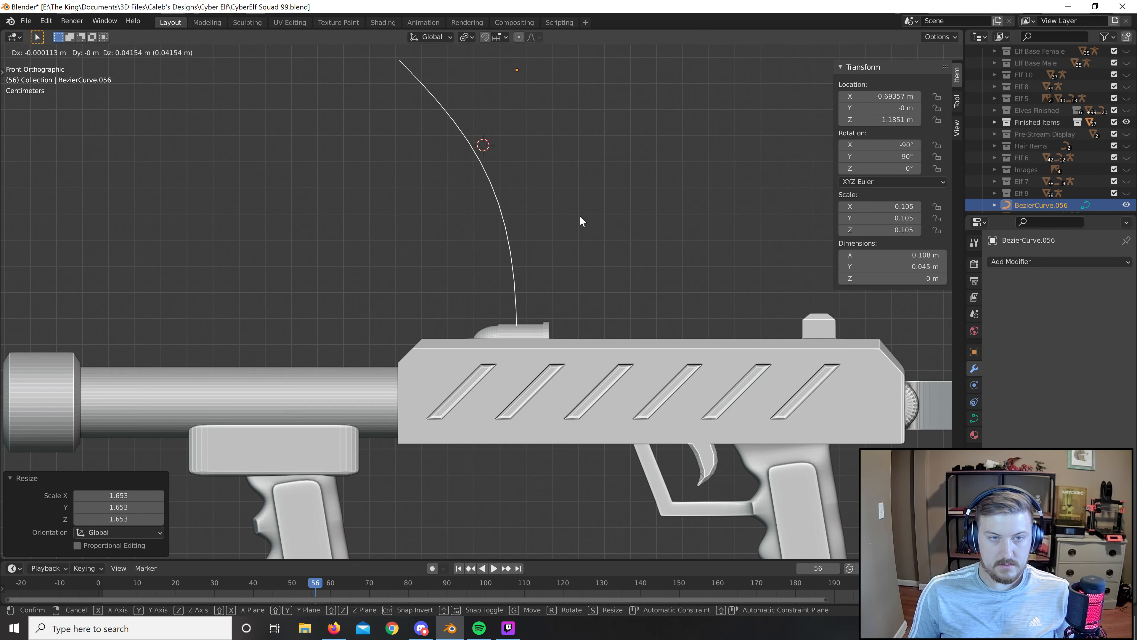
pyautogui.click(581, 222)
# Move the curve's upper control point by about 0.0095 m in X and -0.028 m in Z, and rotate its handles about -3.74°.
pyautogui.press('Tab')
pyautogui.click(399, 61)
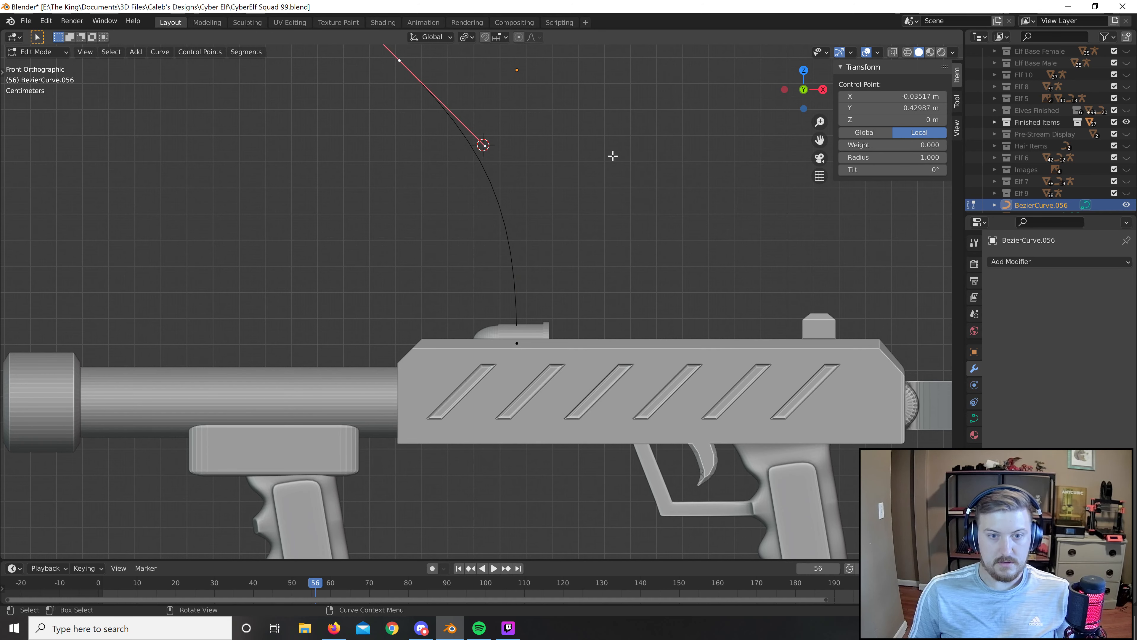
pyautogui.press('g')
pyautogui.click(617, 213)
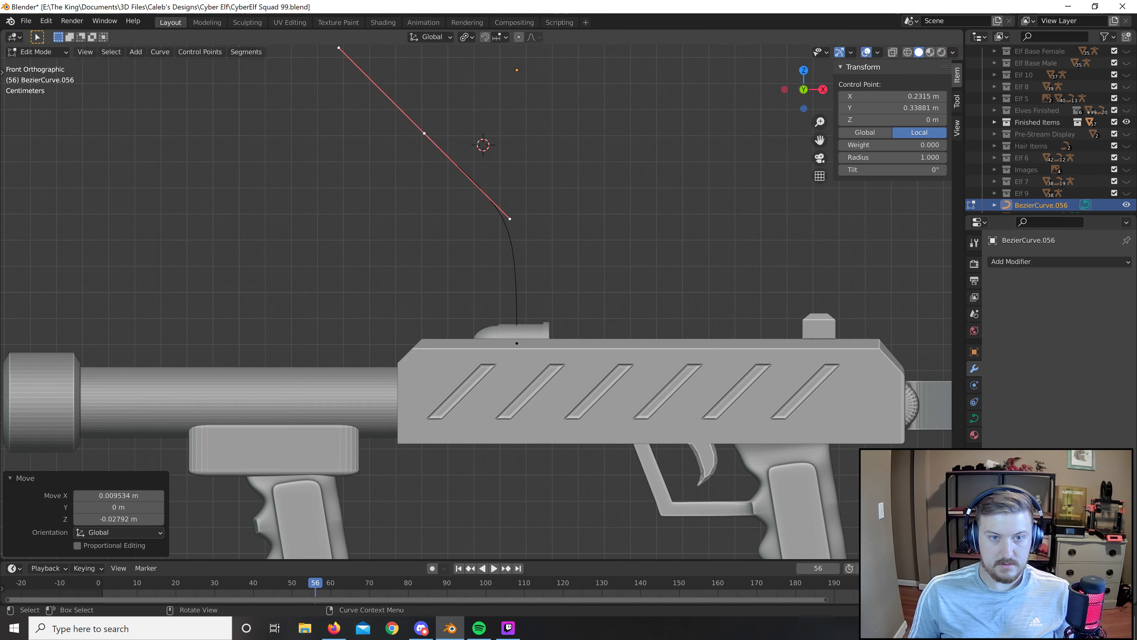
pyautogui.press('r')
pyautogui.click(626, 201)
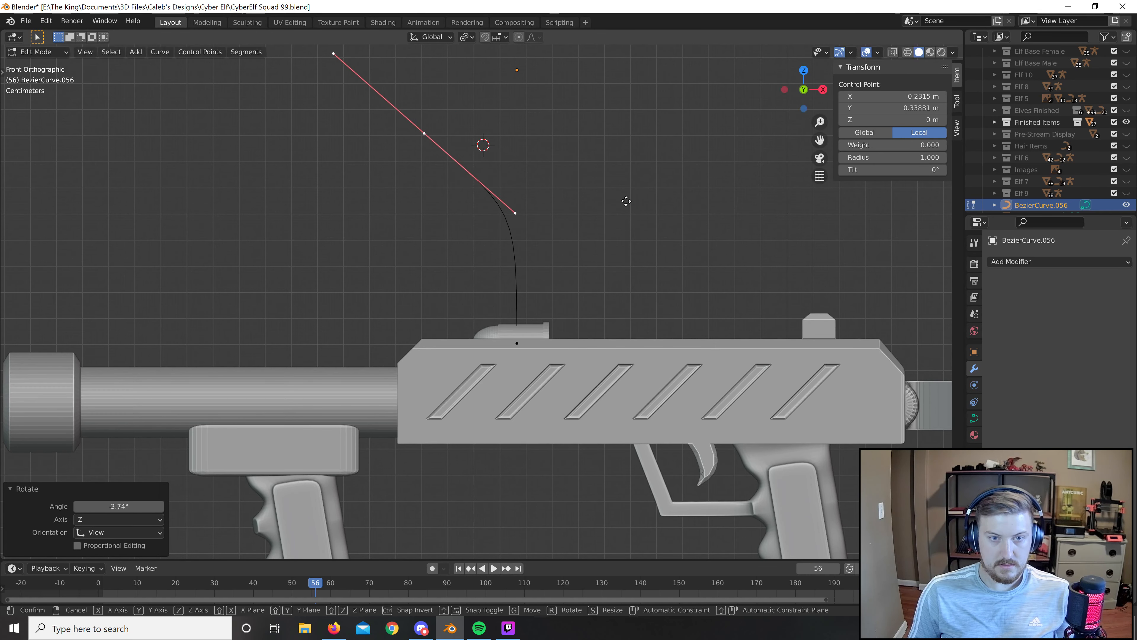
pyautogui.press('g')
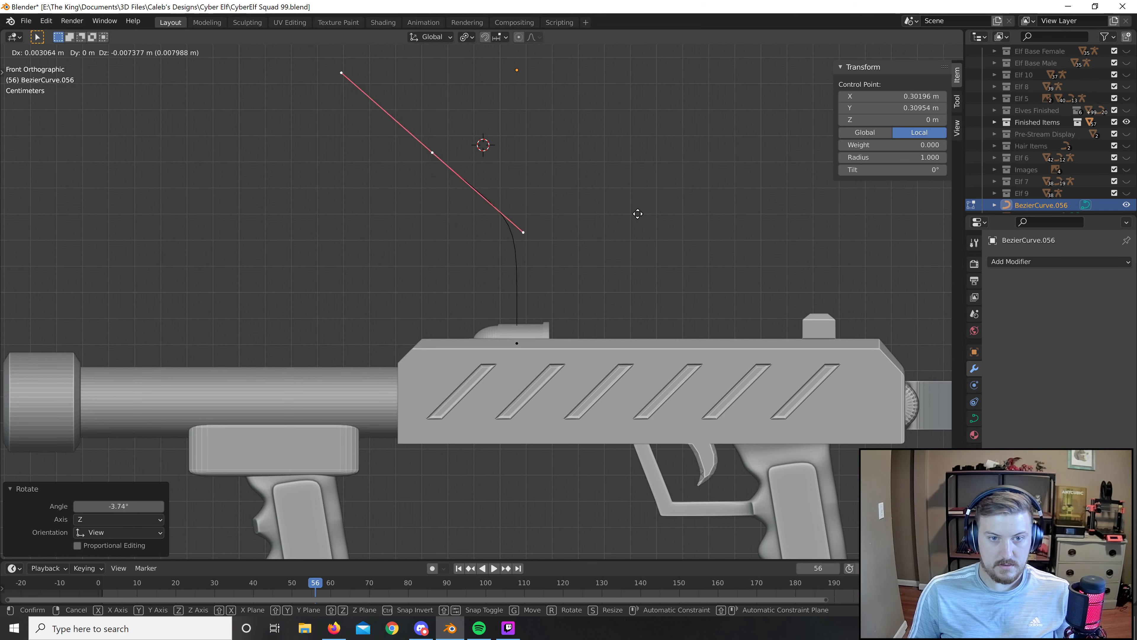
pyautogui.rightClick(640, 214)
# Rotate the upper control point's handles by about another -13.7° to bend the curve's upper end further over.
pyautogui.press('Tab')
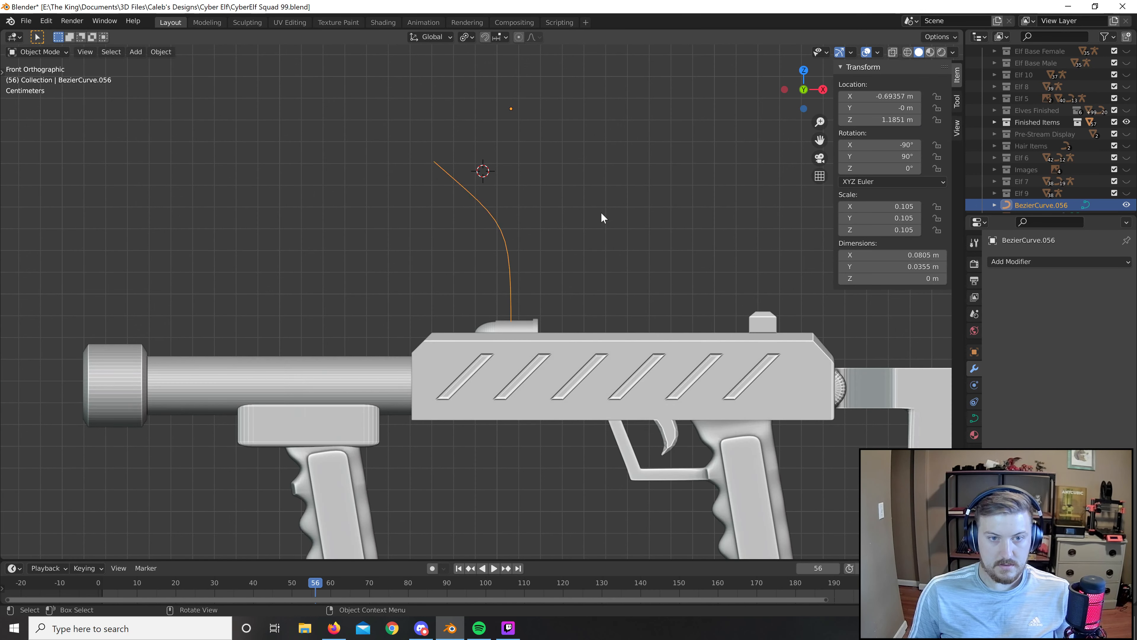
pyautogui.scroll(-3, 602, 216)
pyautogui.scroll(3, 583, 250)
pyautogui.press('Tab')
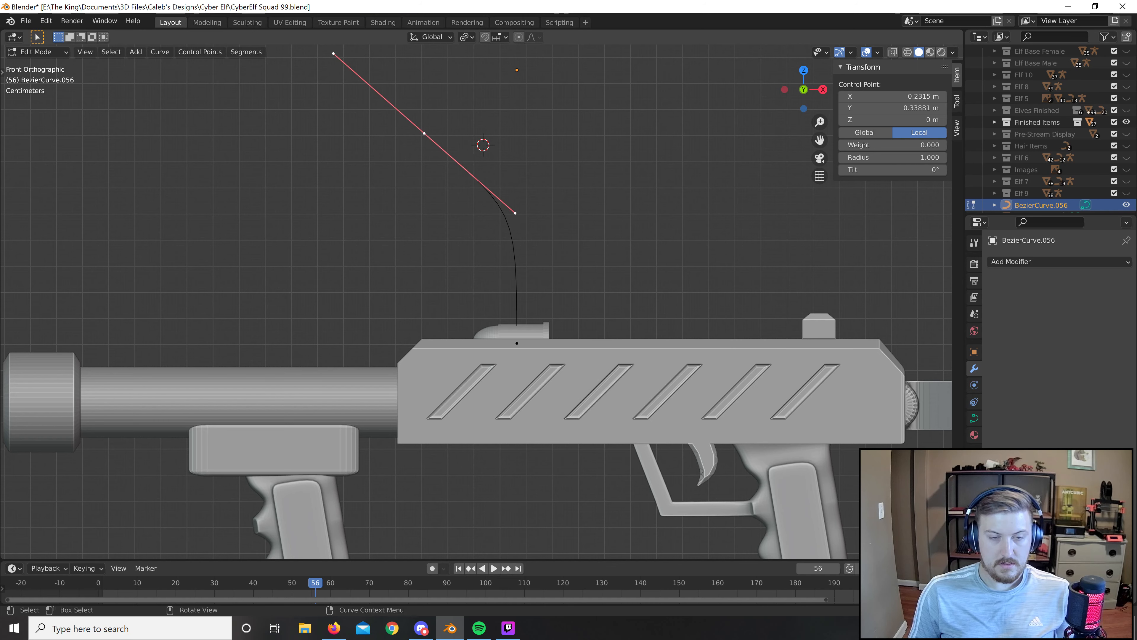
pyautogui.press('r')
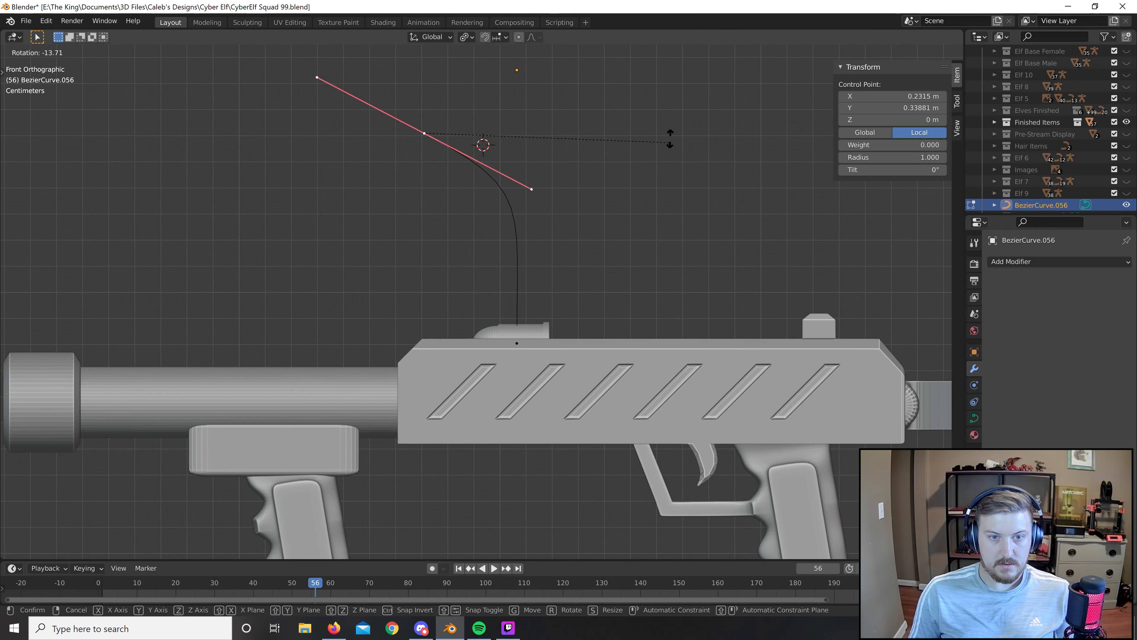
pyautogui.click(670, 135)
pyautogui.click(521, 342)
pyautogui.press('r')
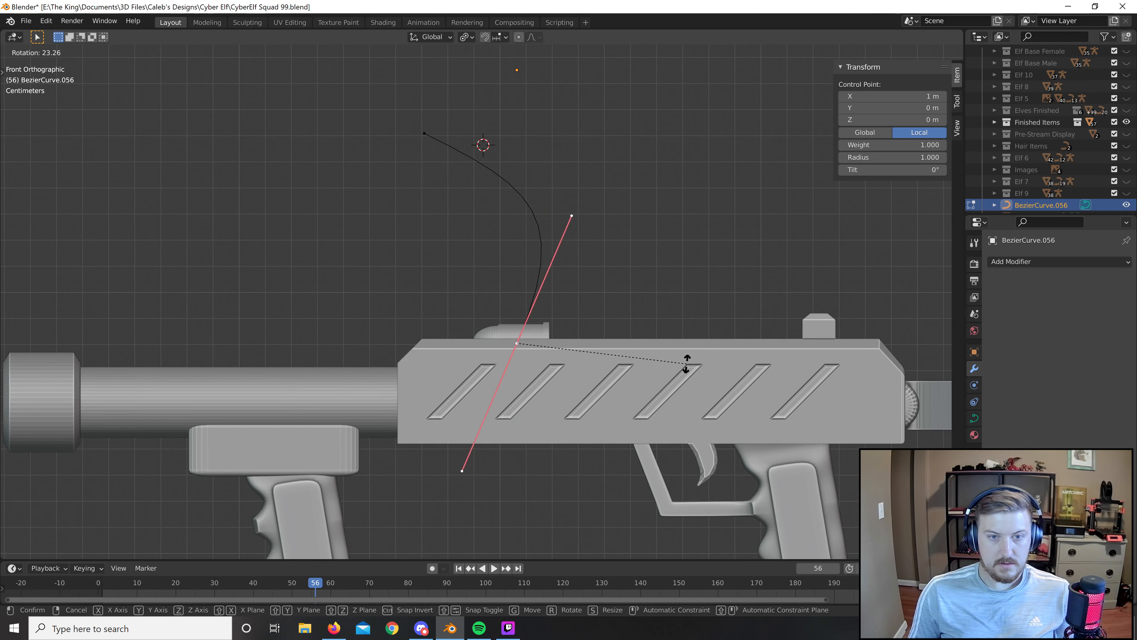
pyautogui.rightClick(685, 363)
pyautogui.hotkey('ctrl', 'z')
pyautogui.click(630, 233)
# Subdivide the whole curve to add a control point in its middle.
pyautogui.press('Tab')
pyautogui.scroll(-6, 630, 232)
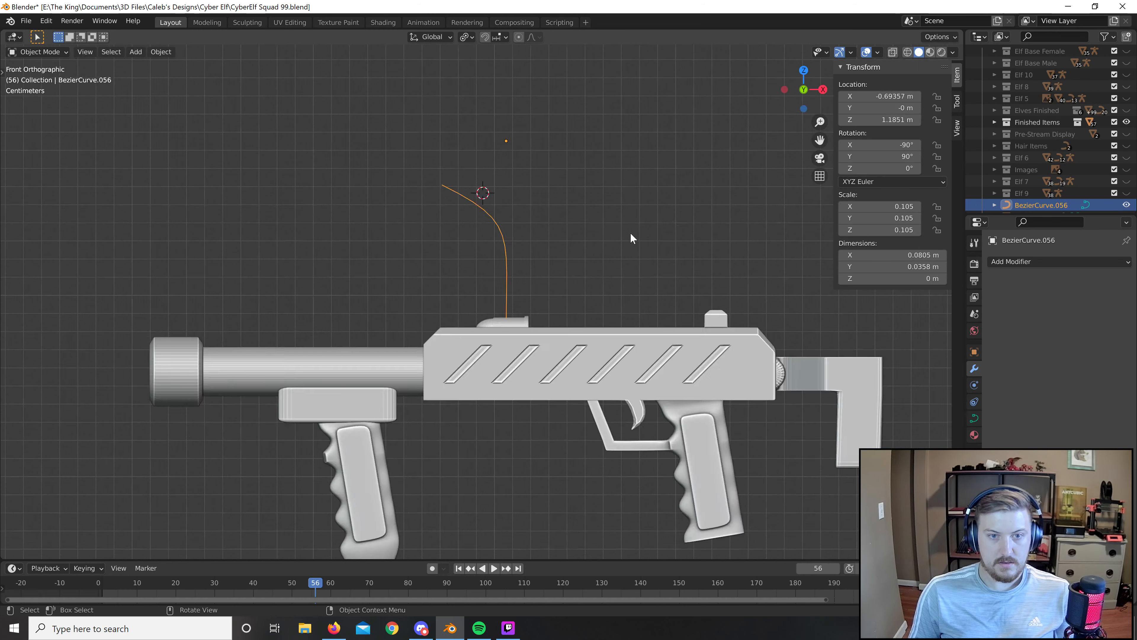
pyautogui.scroll(7, 574, 251)
pyautogui.press('Tab')
pyautogui.keyDown('shift'); pyautogui.moveTo(626, 213); pyautogui.dragTo(630, 234, button='middle'); pyautogui.keyUp('shift')
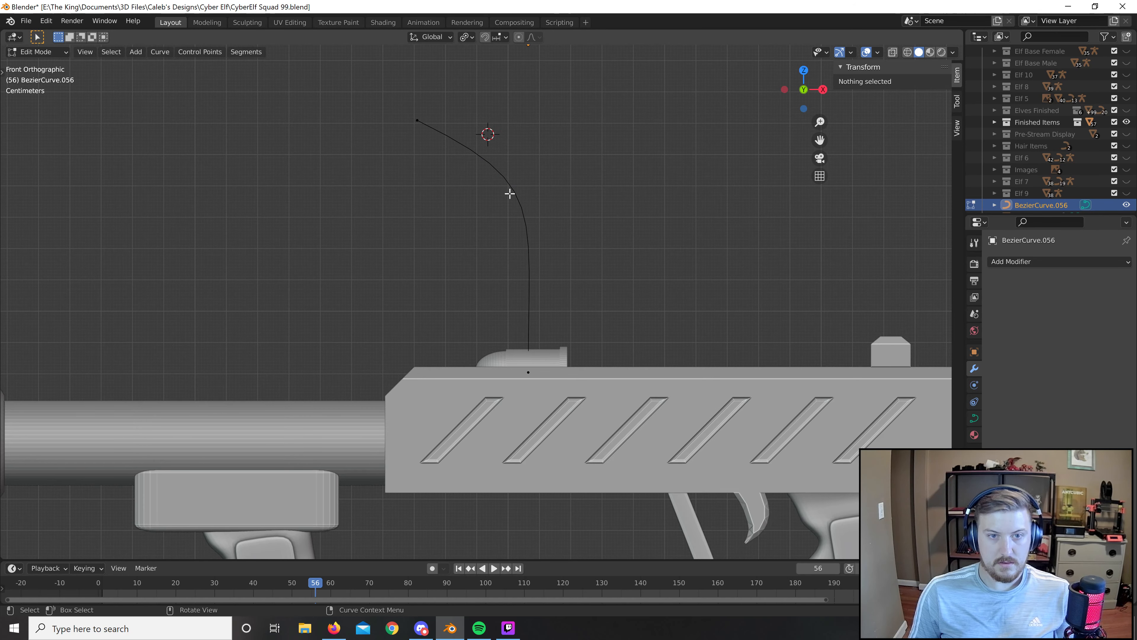
pyautogui.press('Tab')
pyautogui.press('Tab')
pyautogui.press('a')
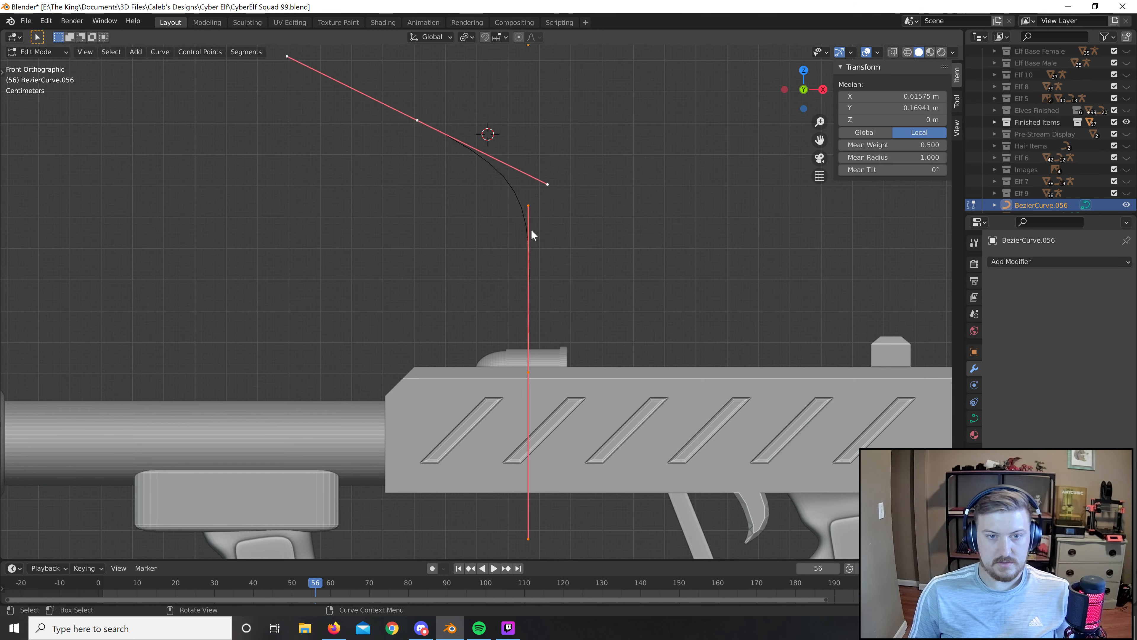
pyautogui.rightClick(497, 223)
pyautogui.click(498, 223)
# Move the curve's middle control point down about 0.01 m along the Z axis.
pyautogui.click(522, 207)
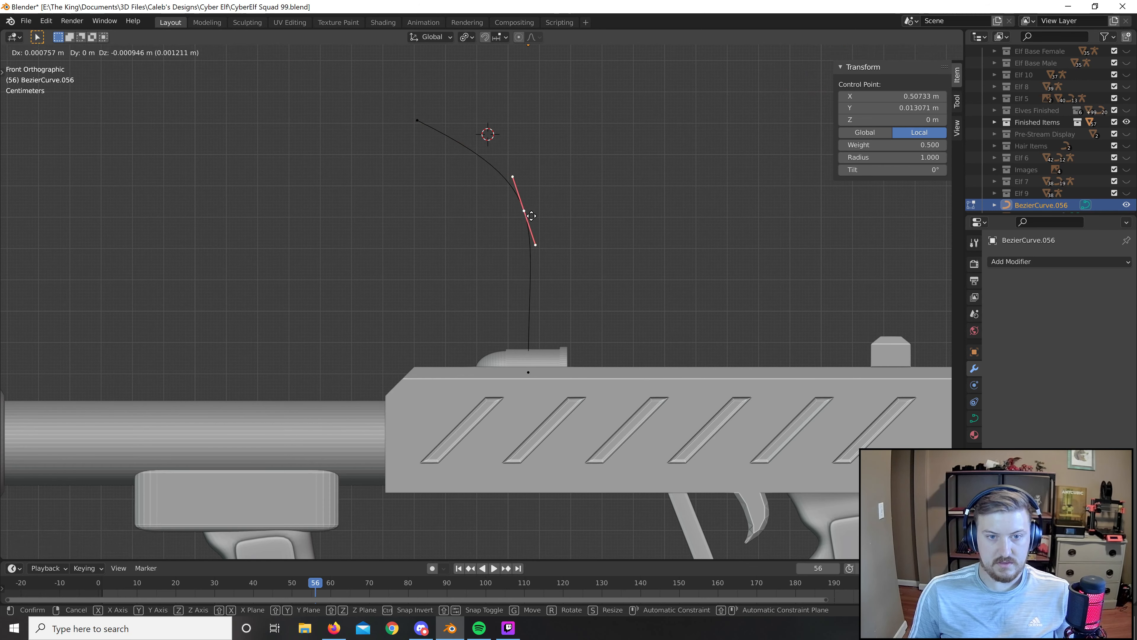
pyautogui.press('g')
pyautogui.press('z')
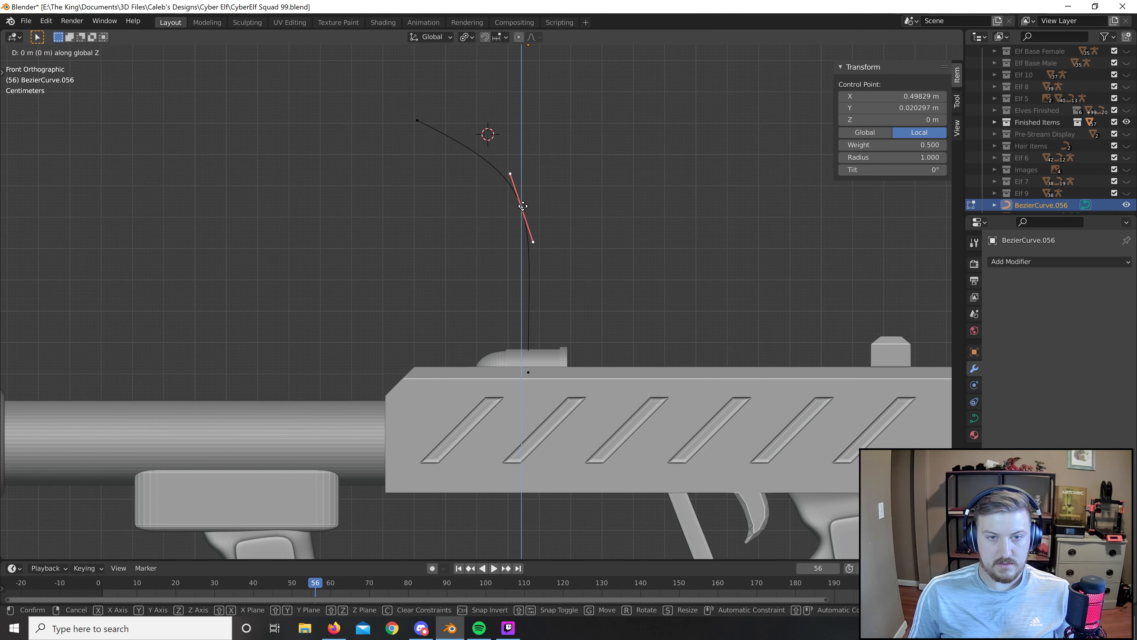
pyautogui.click(521, 229)
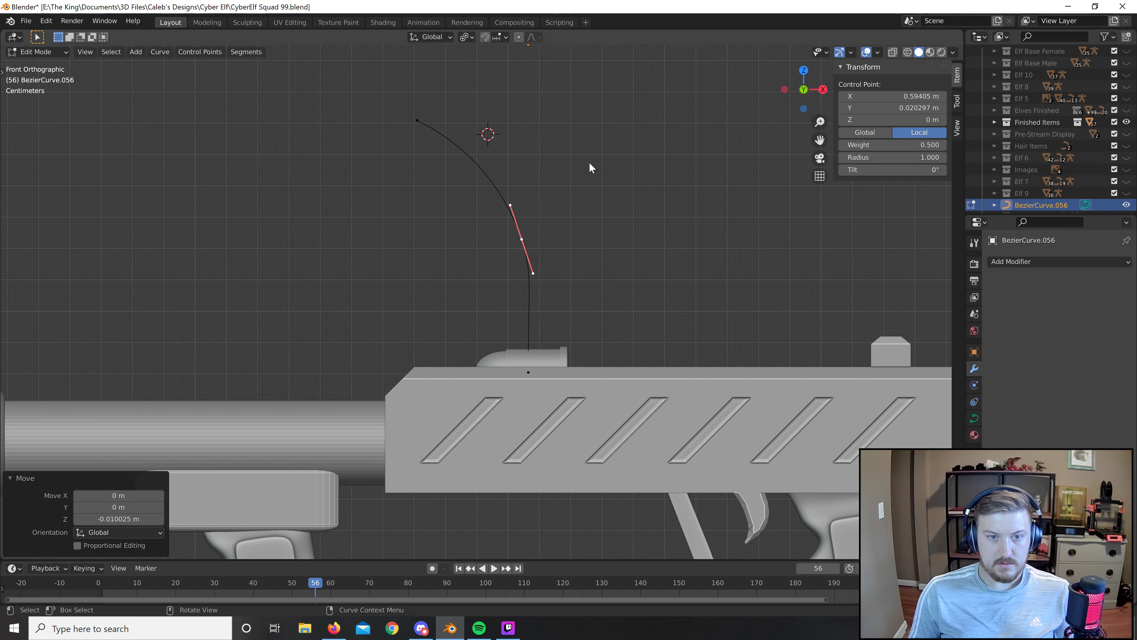
pyautogui.press('Tab')
pyautogui.press('Tab')
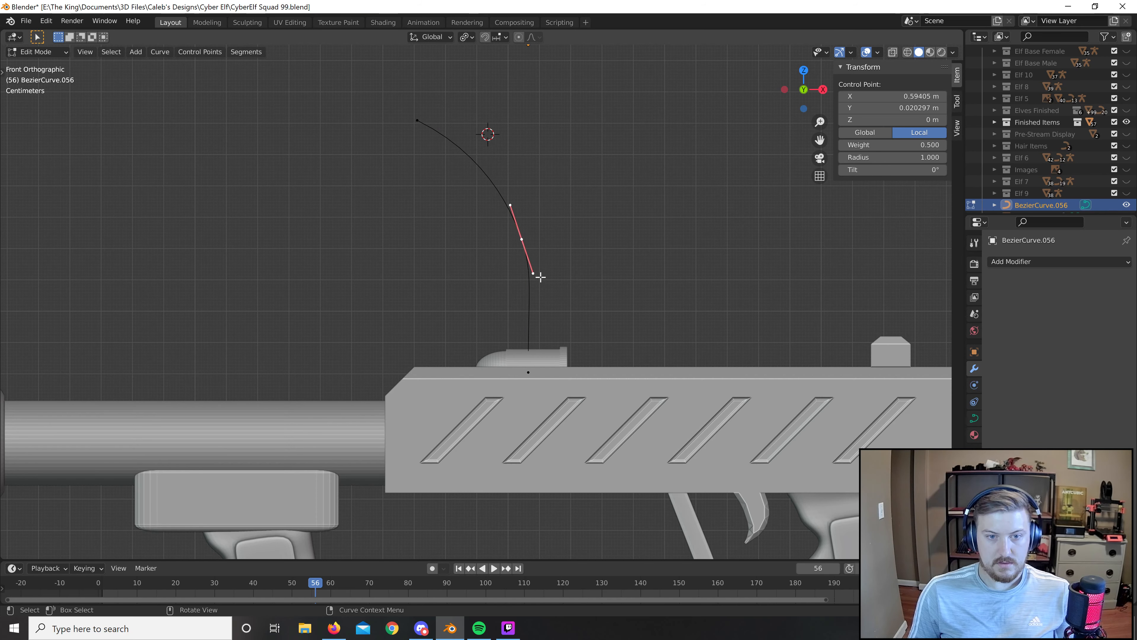
# Scale the lower control point's handles to about 0.3 along the Z axis.
pyautogui.click(528, 371)
pyautogui.press('s')
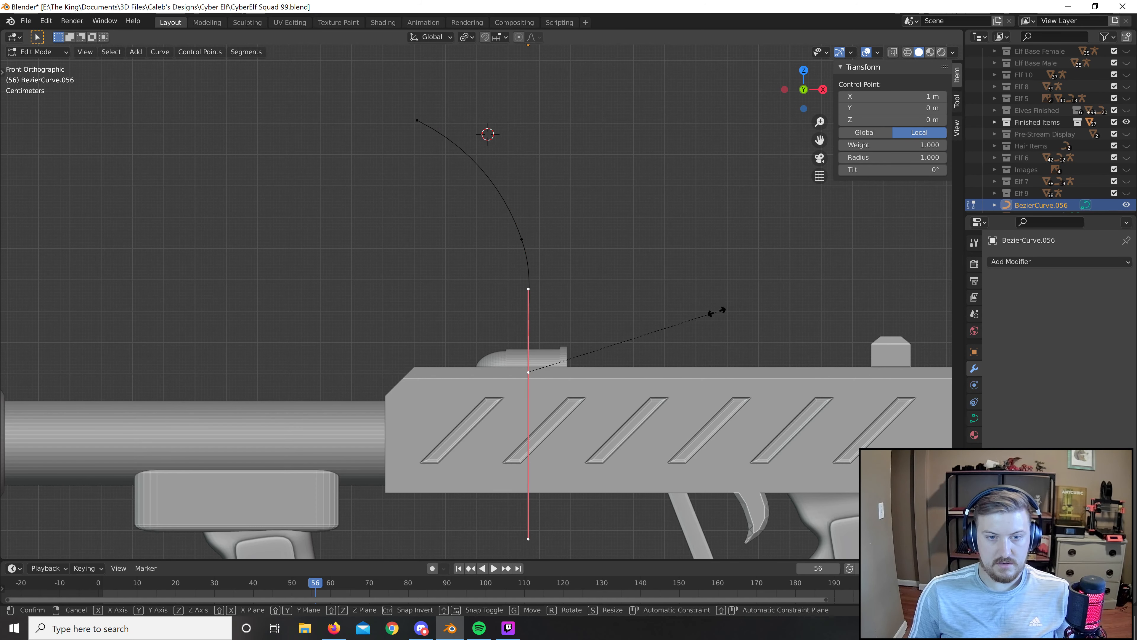
pyautogui.press('z')
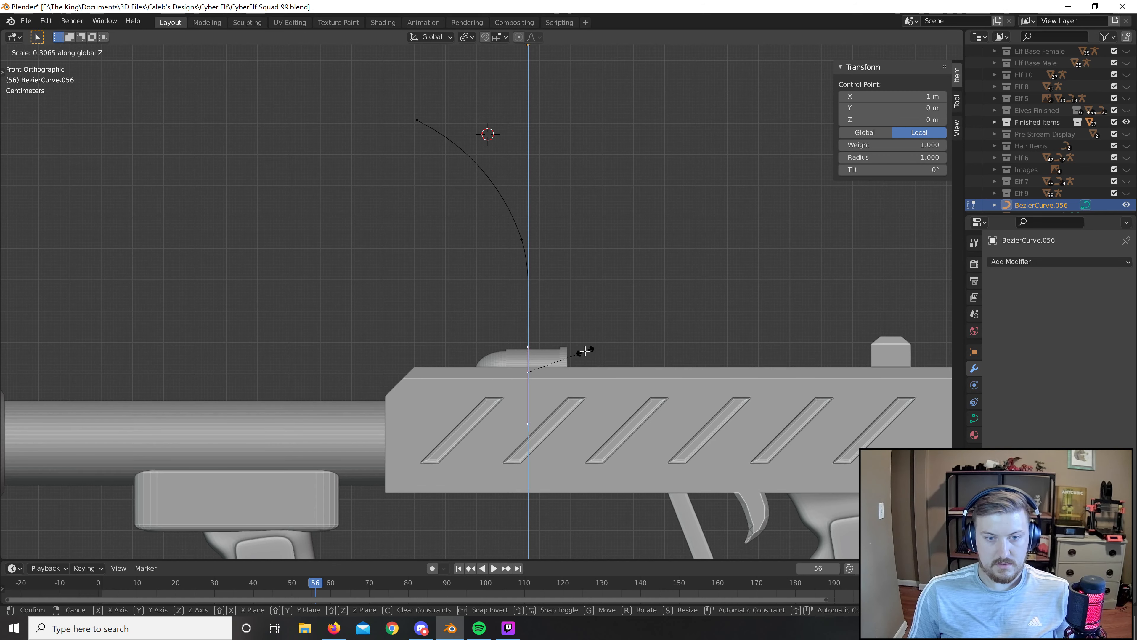
pyautogui.click(583, 350)
pyautogui.press('Tab')
# Scale the whole curve down by about 0.553 and lower it about 0.045 m to the top of the bullet.
pyautogui.scroll(-1, 645, 278)
pyautogui.press('s')
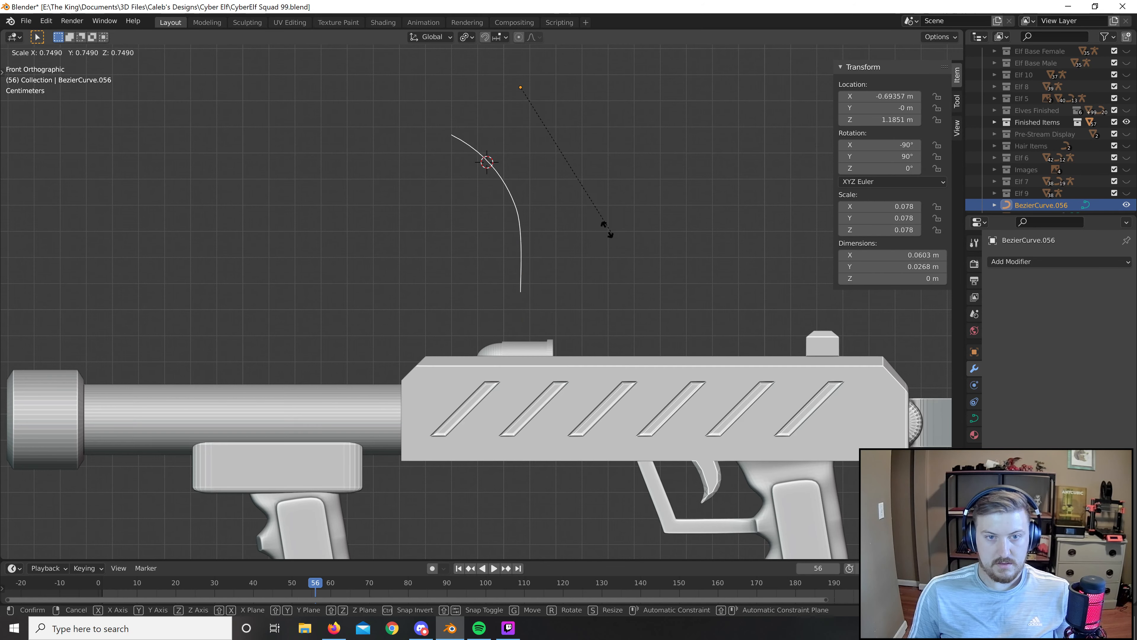
pyautogui.click(561, 198)
pyautogui.press('g')
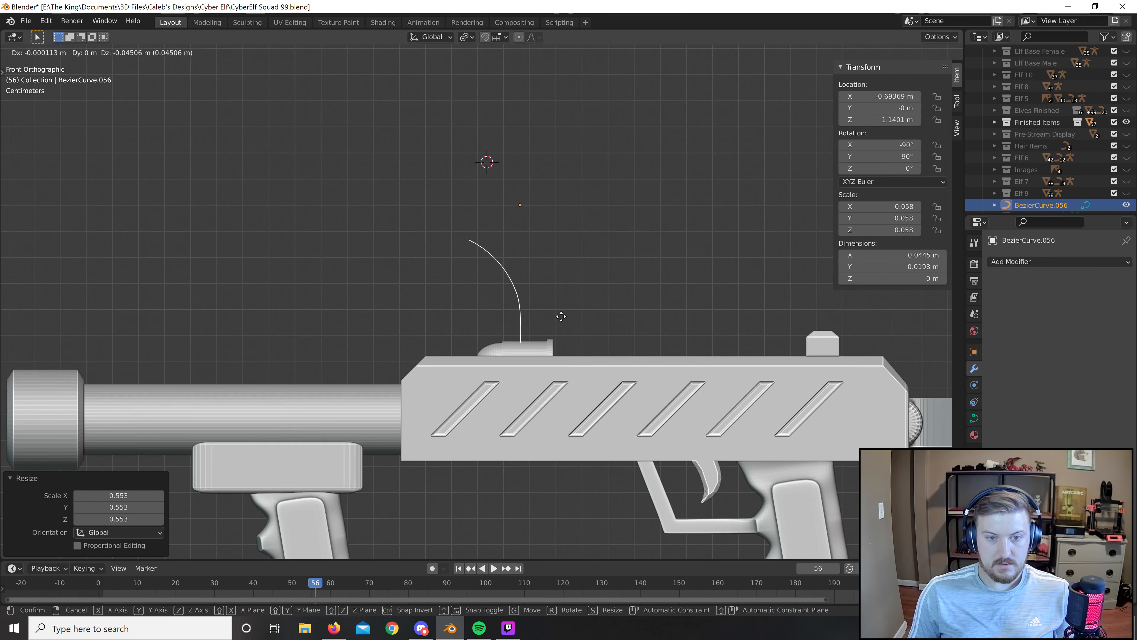
pyautogui.click(560, 317)
# Scale the curve up by about 1.71 and raise it about 0.037 m along the Z axis so it starts at the bullet.
pyautogui.press('s')
pyautogui.click(700, 289)
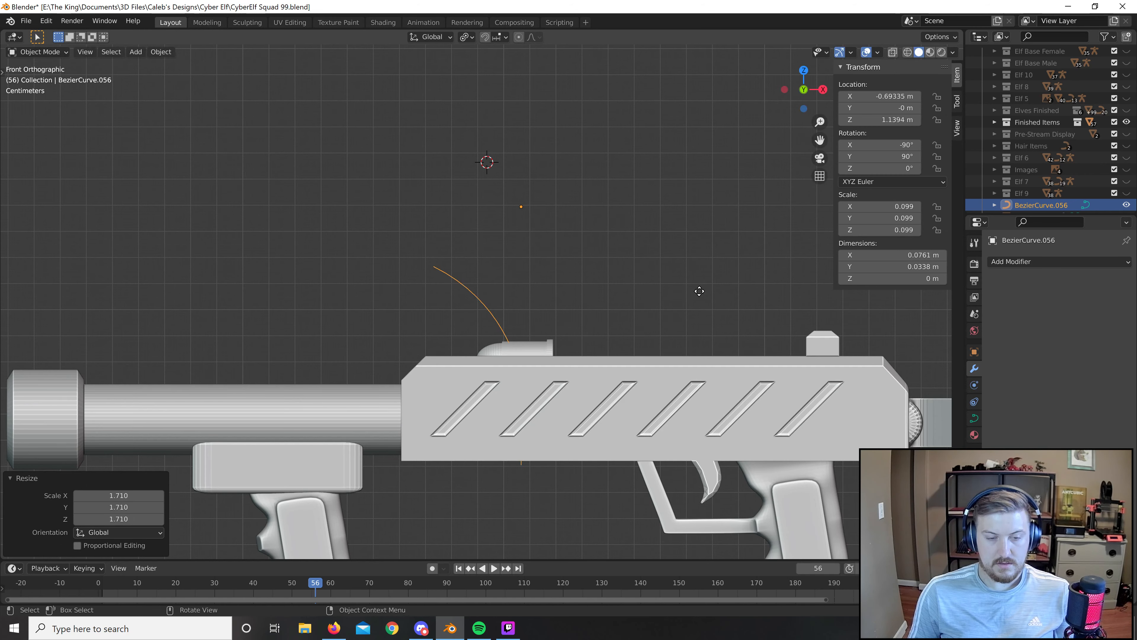
pyautogui.press('g')
pyautogui.press('z')
pyautogui.click(682, 193)
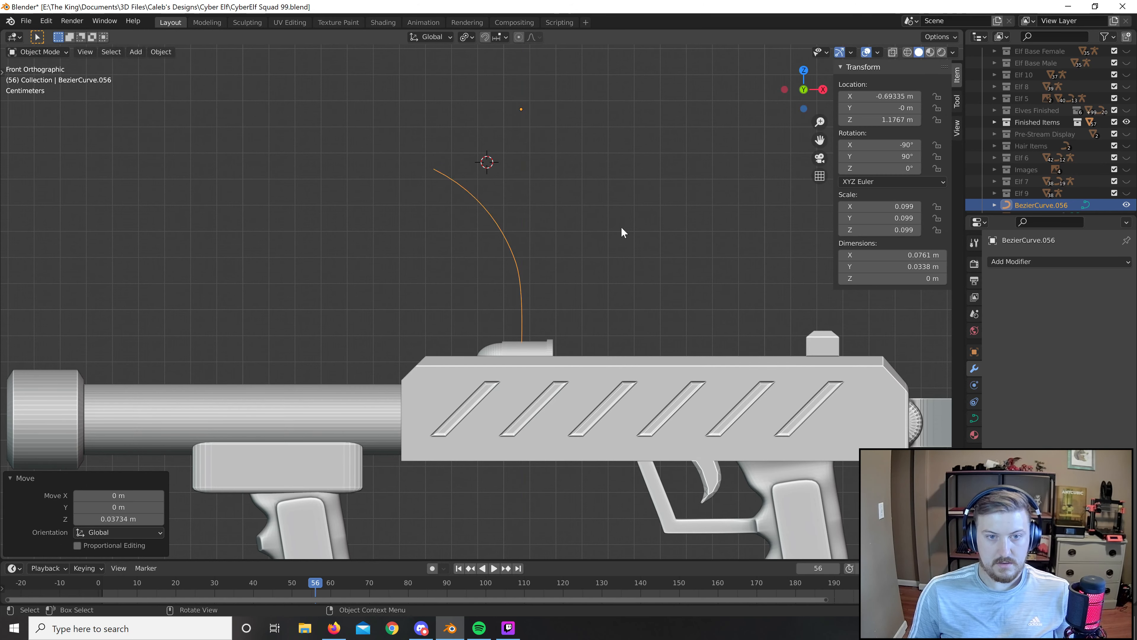
# Add an Array modifier to the bullet with Fit Type set to Fit Curve, using BezierCurve.056 as the curve.
pyautogui.moveTo(621, 227); pyautogui.dragTo(604, 272, button='middle')
pyautogui.scroll(2, 605, 272)
pyautogui.click(520, 341)
pyautogui.click(1059, 261)
pyautogui.click(853, 291)
pyautogui.click(1098, 298)
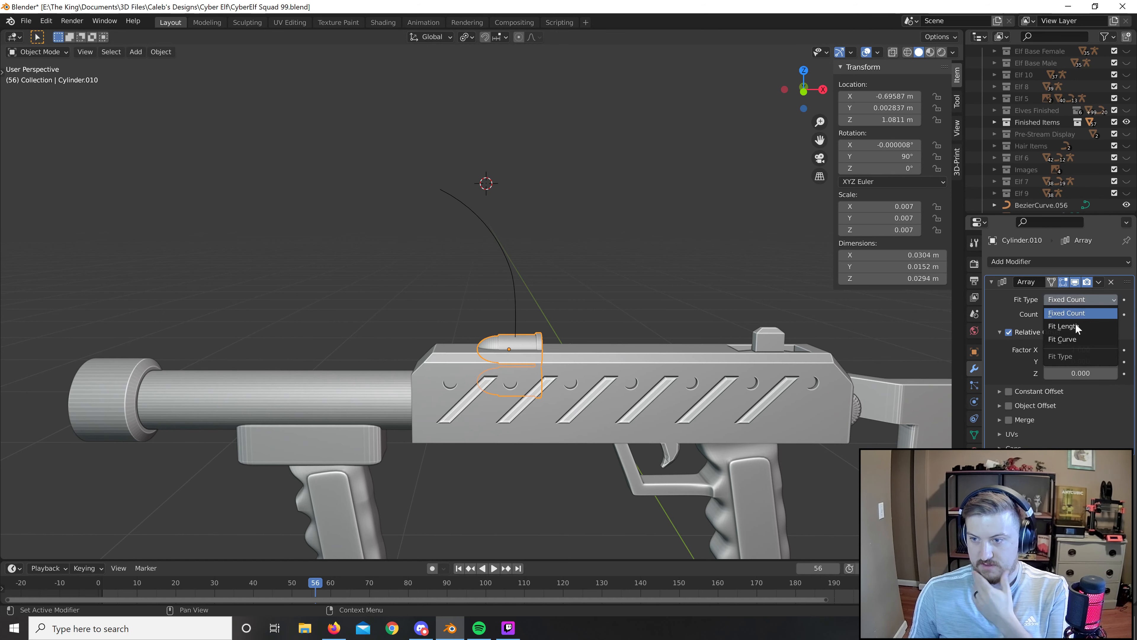
pyautogui.click(1075, 336)
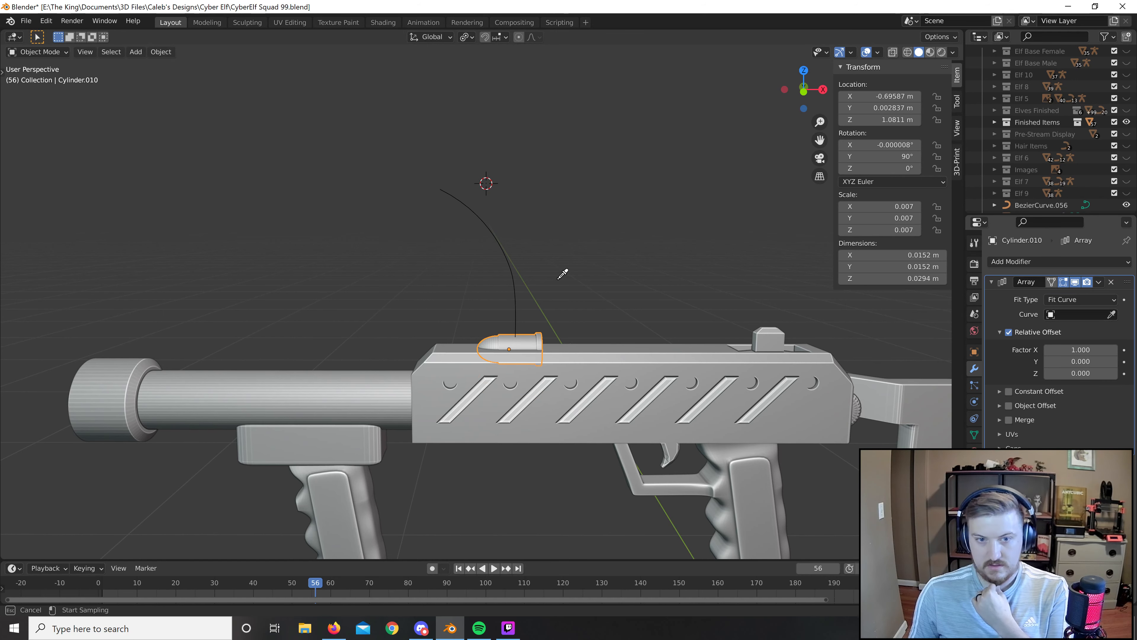
pyautogui.click(513, 256)
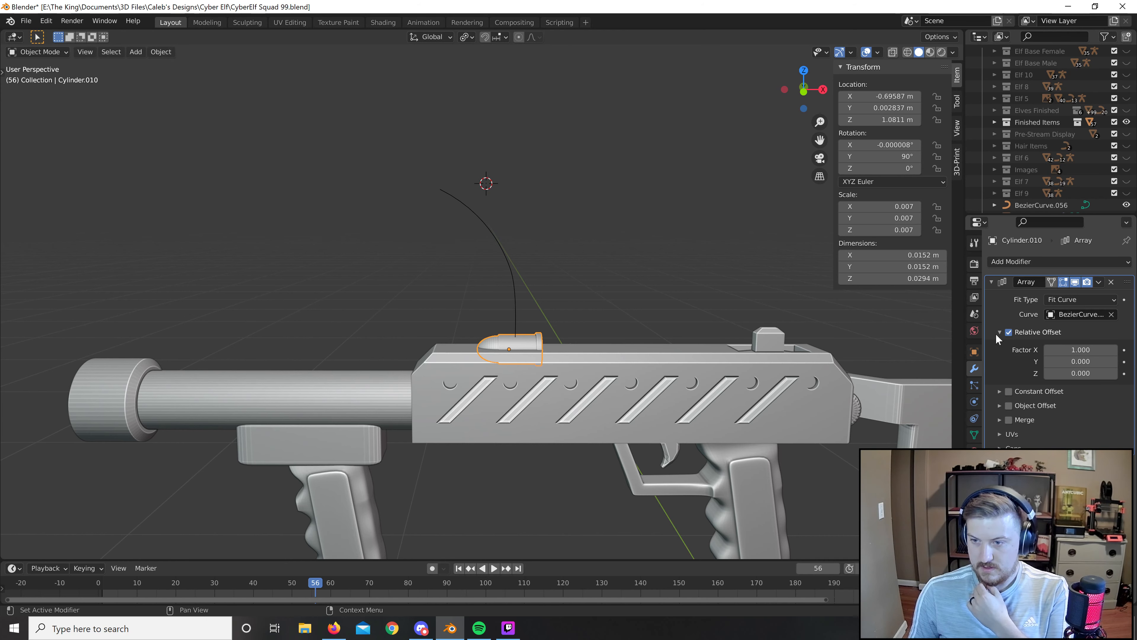
# Try Object Offset on the bullet's array with the Bezier curve as the offset object, and disable it again.
pyautogui.click(999, 404)
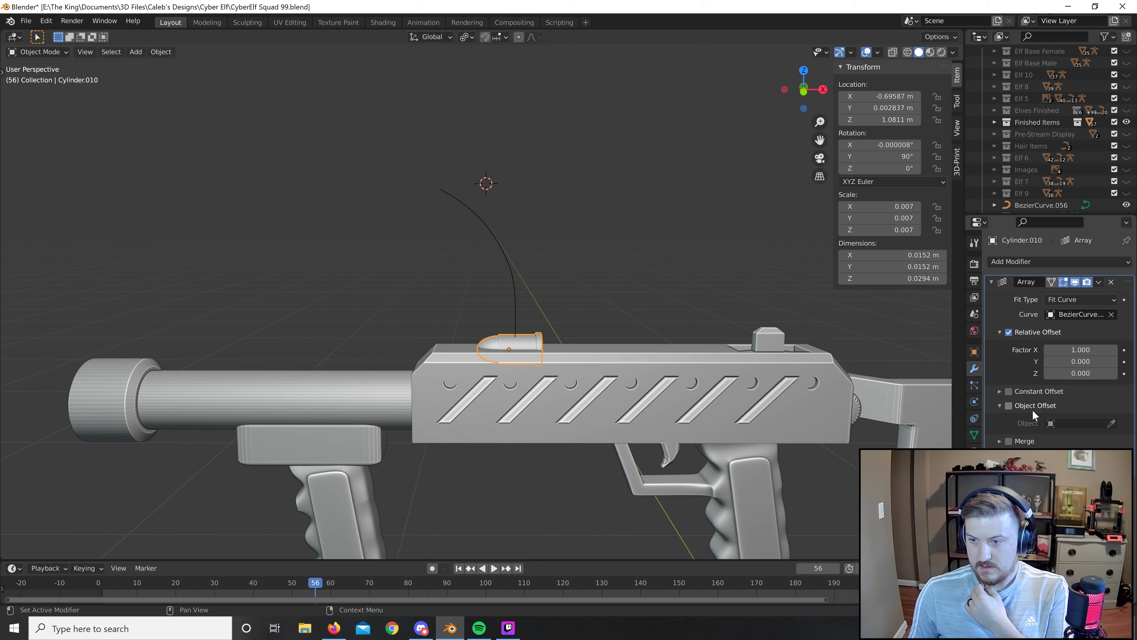
pyautogui.click(1009, 405)
pyautogui.press('e')
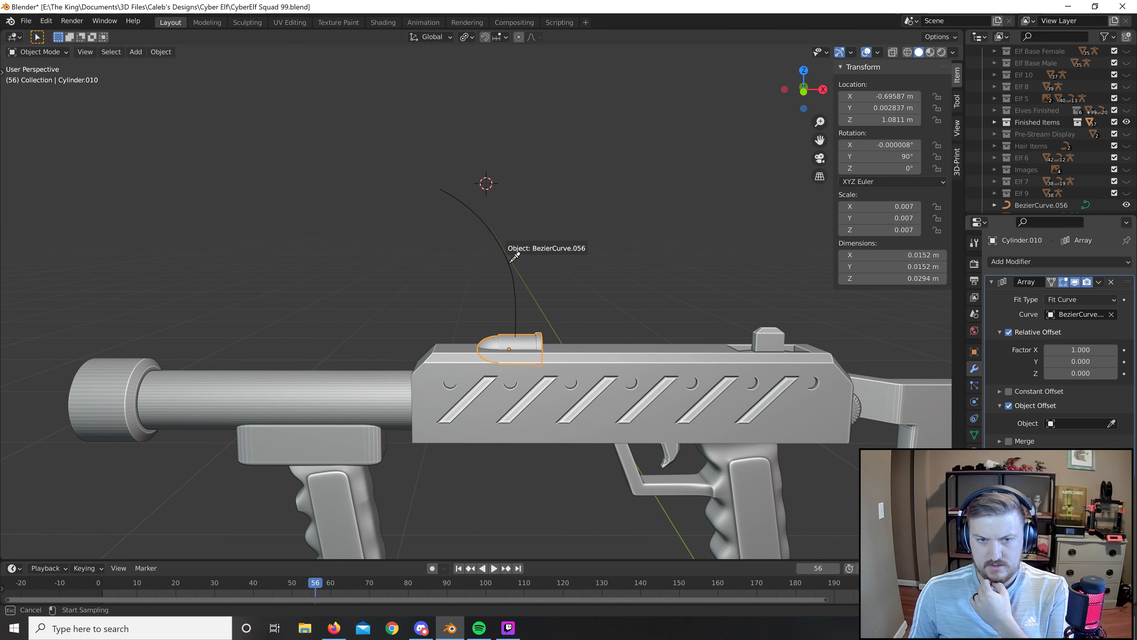
pyautogui.click(513, 253)
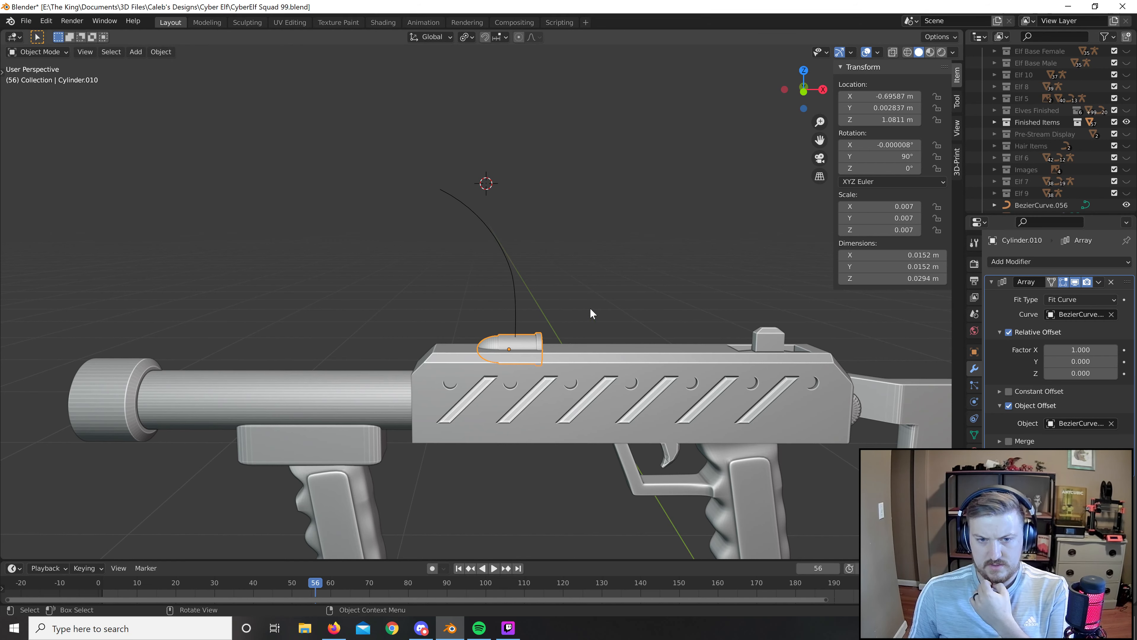
pyautogui.click(1009, 405)
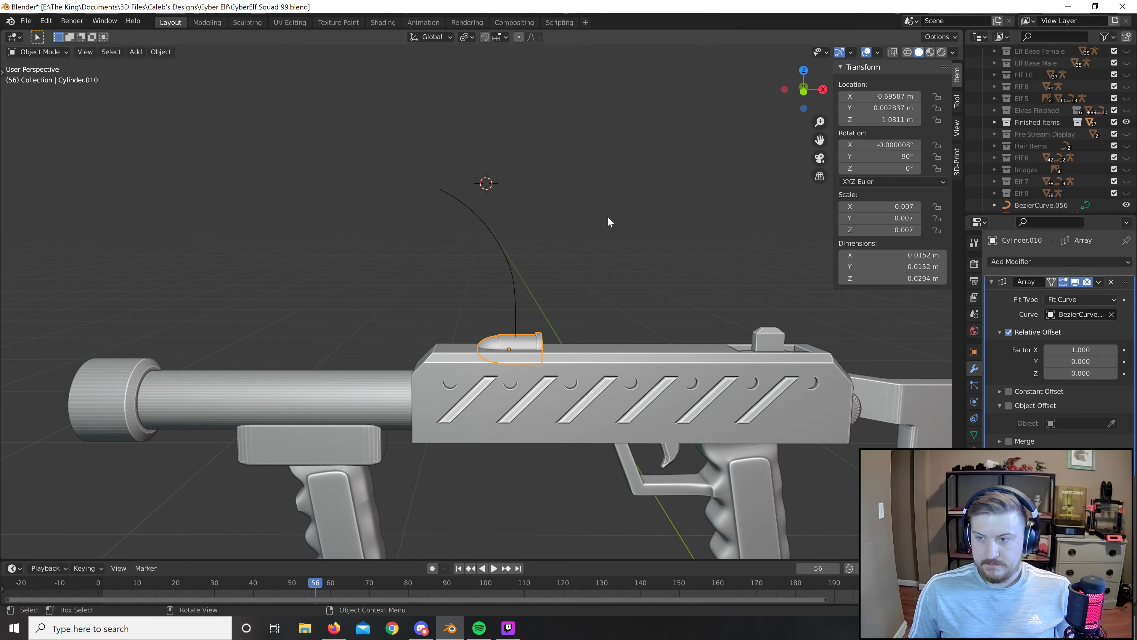
# Set the array's relative offset factor to 0 in X and 1 in Z.
pyautogui.scroll(2, 582, 314)
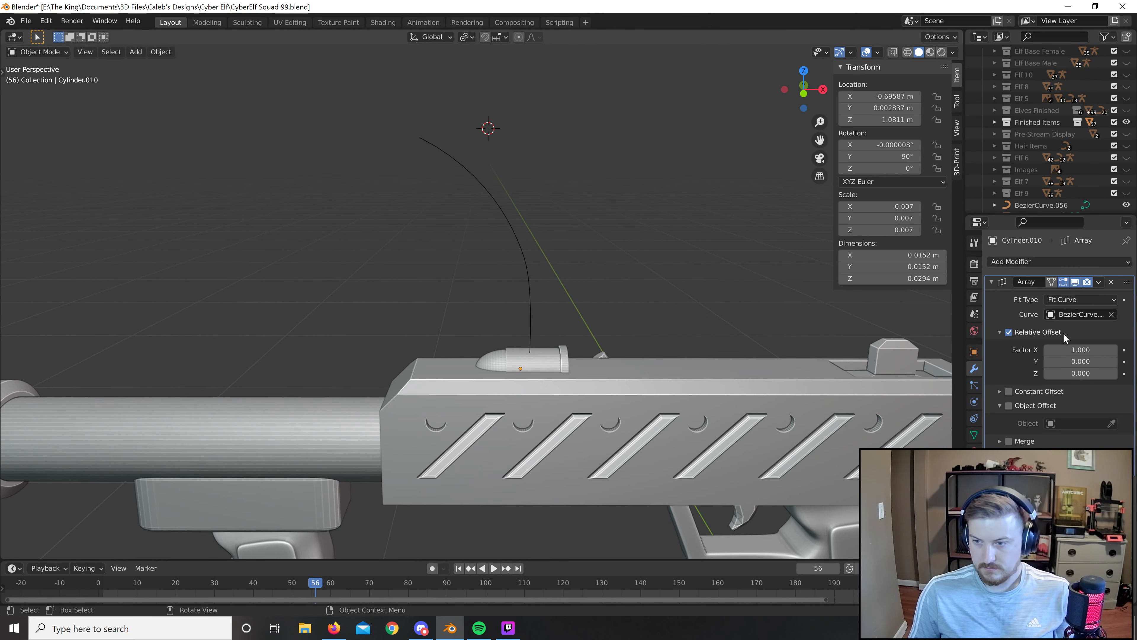
pyautogui.click(1083, 351)
pyautogui.write('0')
pyautogui.press('Return')
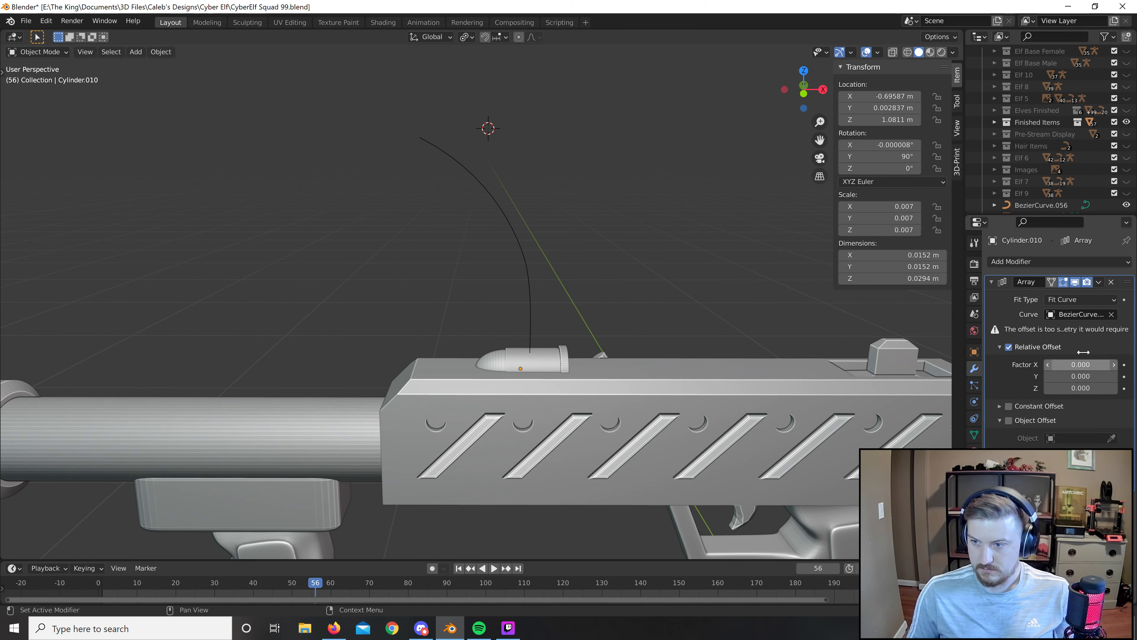
pyautogui.click(1081, 388)
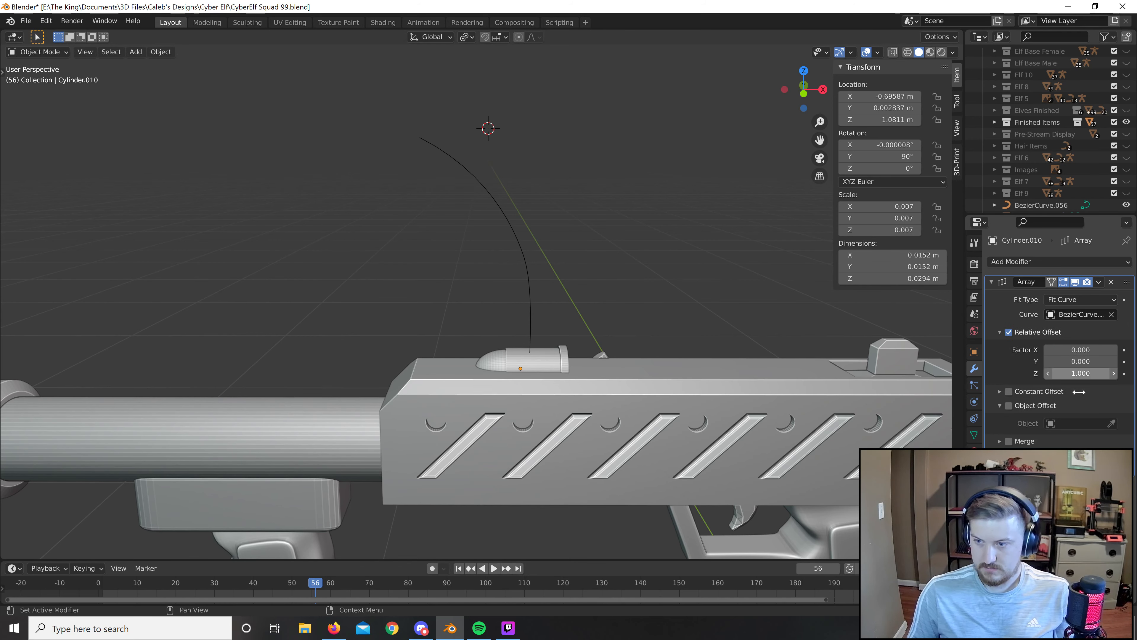
pyautogui.write('1')
pyautogui.press('Return')
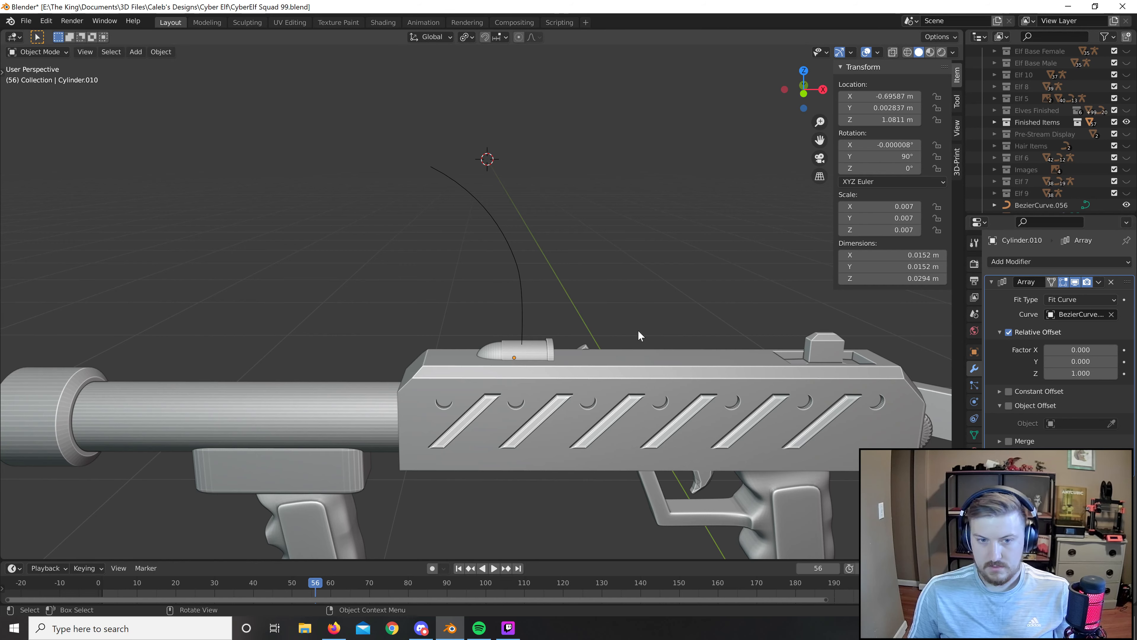
pyautogui.scroll(3, 632, 330)
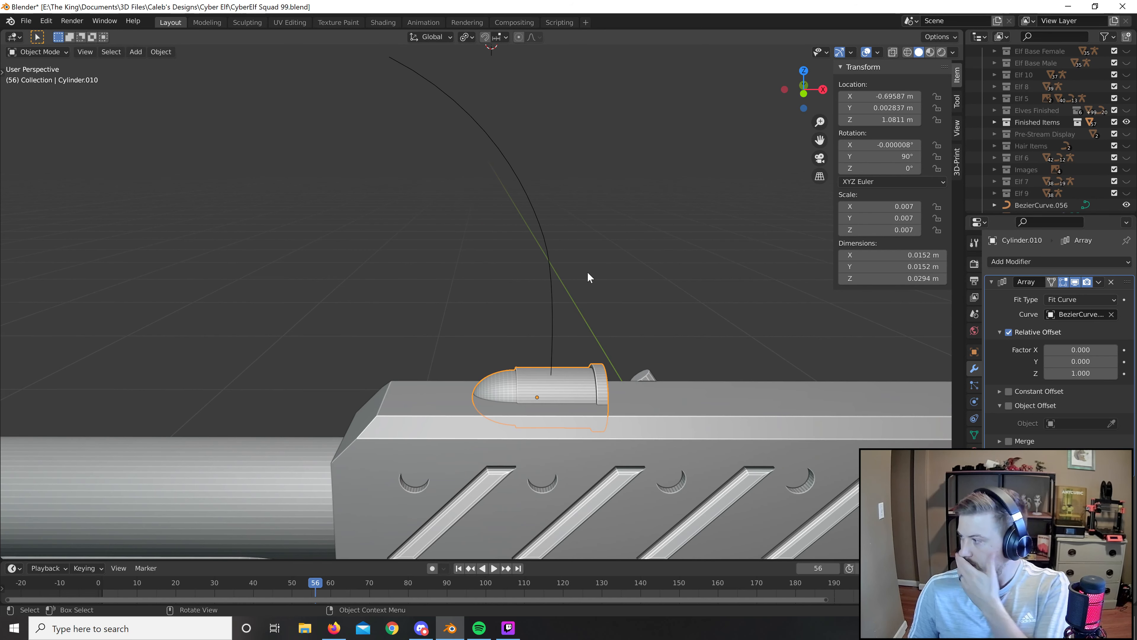
pyautogui.click(1063, 305)
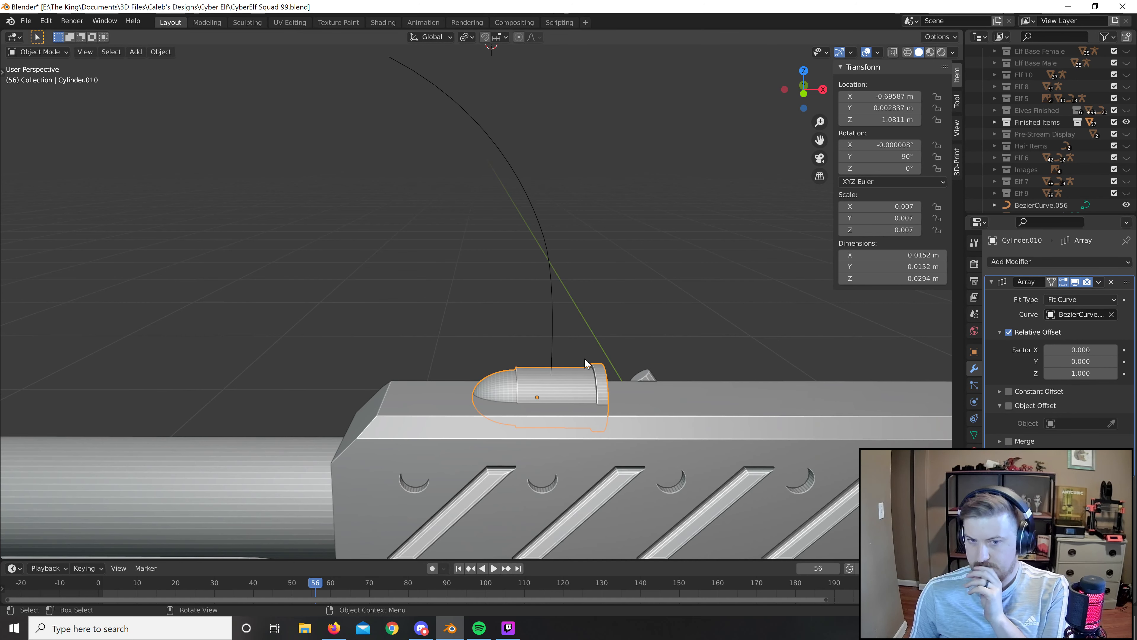
pyautogui.click(515, 148)
pyautogui.click(543, 242)
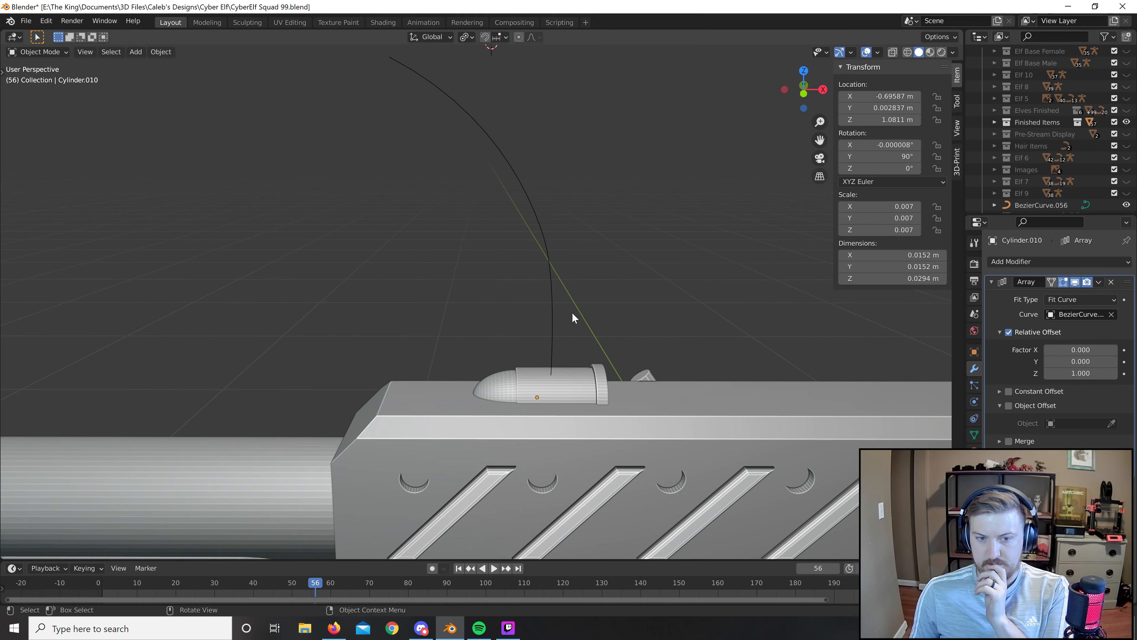
pyautogui.click(583, 388)
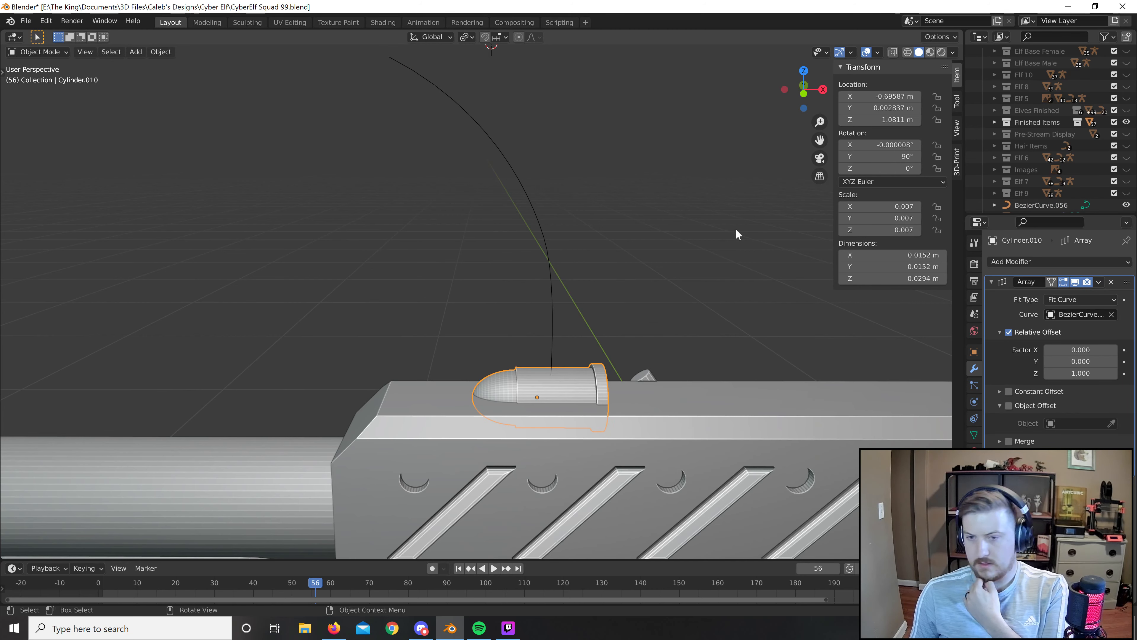
pyautogui.click(578, 260)
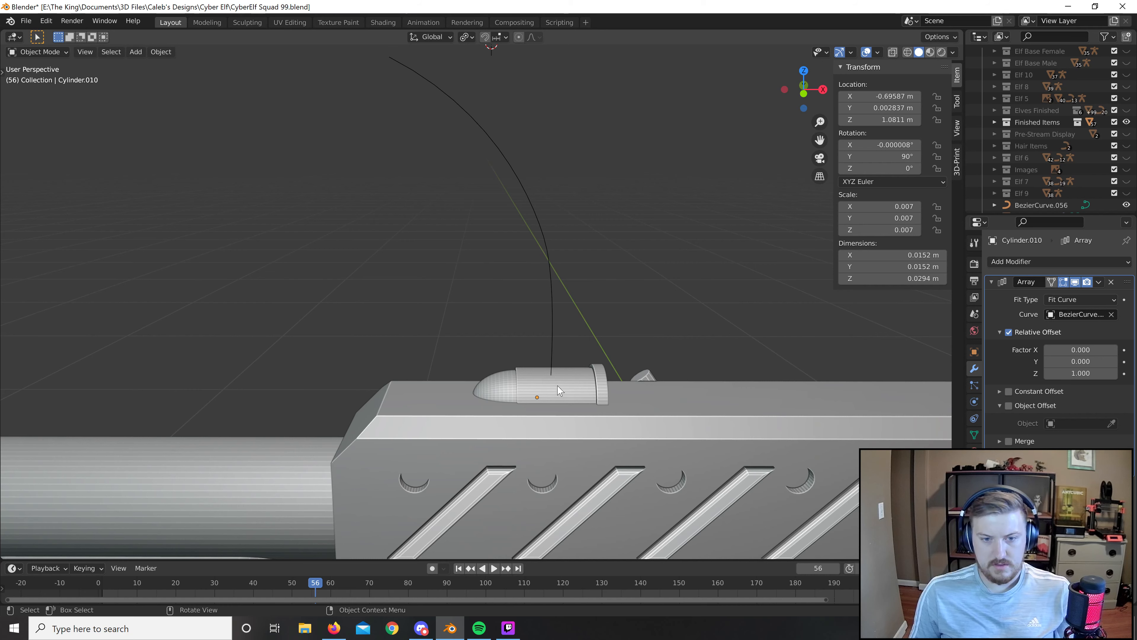
# Snap the 3D cursor to the selected bullet.
pyautogui.scroll(-15, 662, 297)
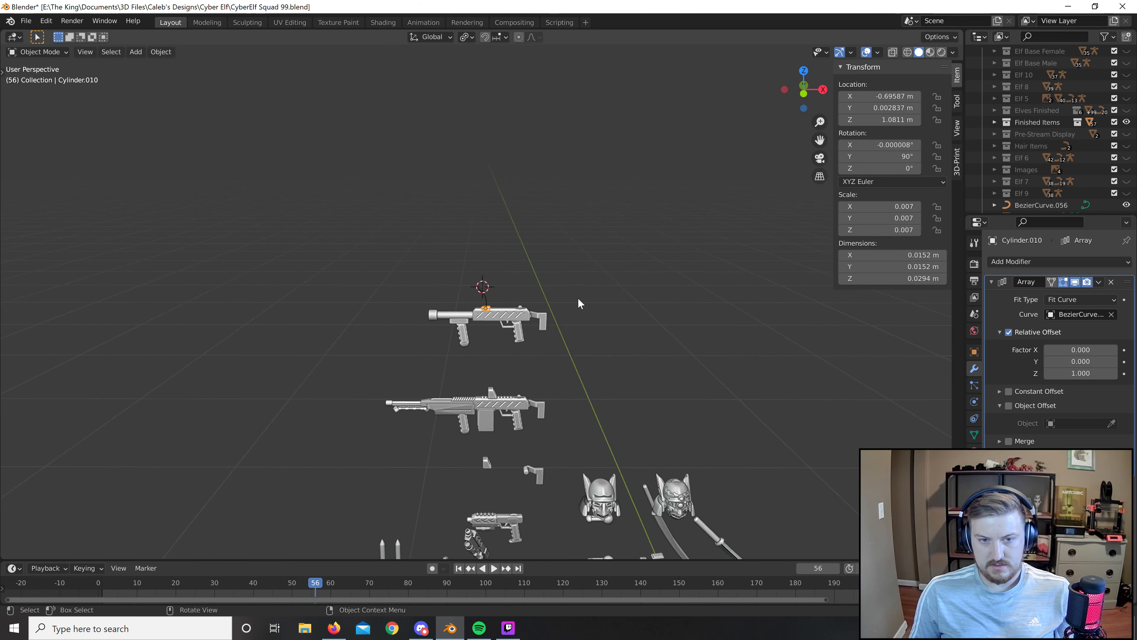
pyautogui.scroll(6, 577, 298)
pyautogui.scroll(-5, 568, 296)
pyautogui.scroll(4, 560, 293)
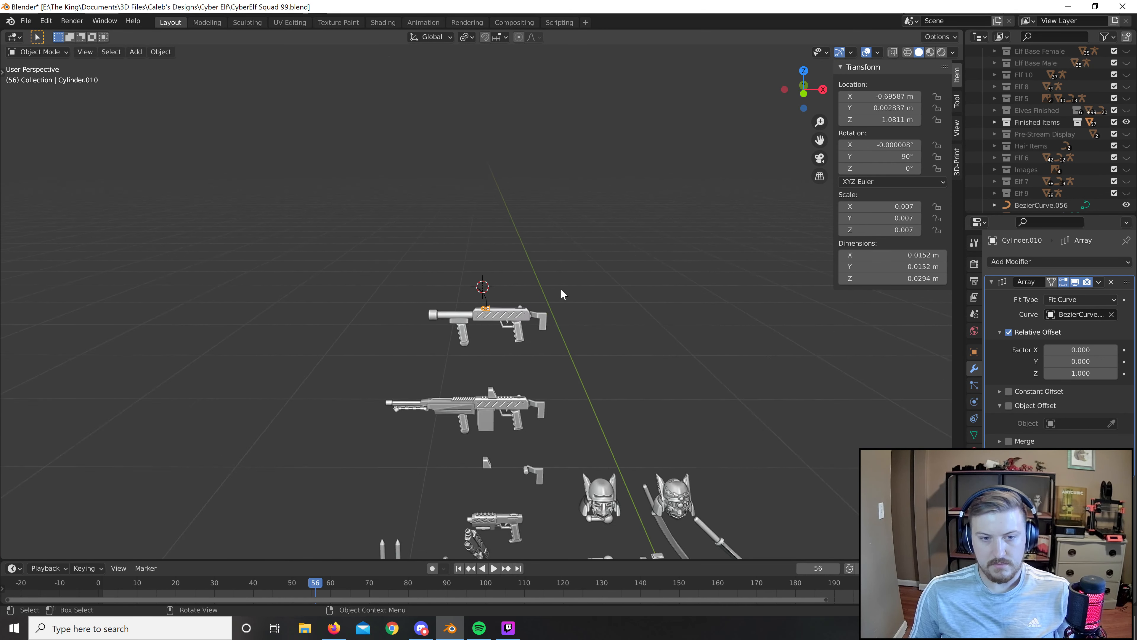
pyautogui.hotkey('shift', 's')
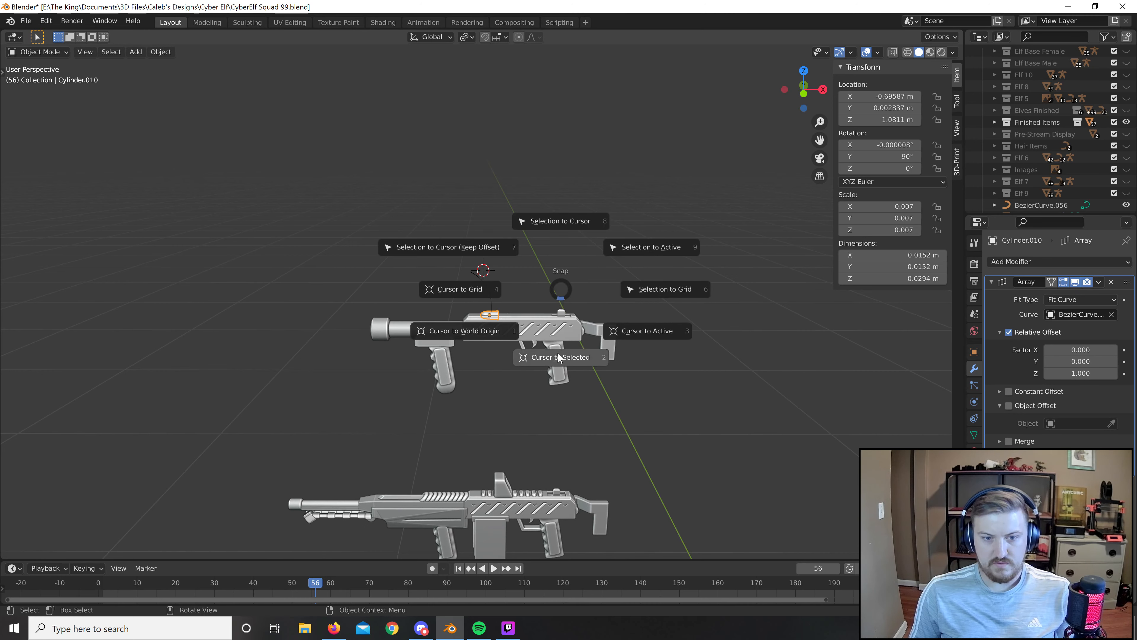
pyautogui.click(557, 358)
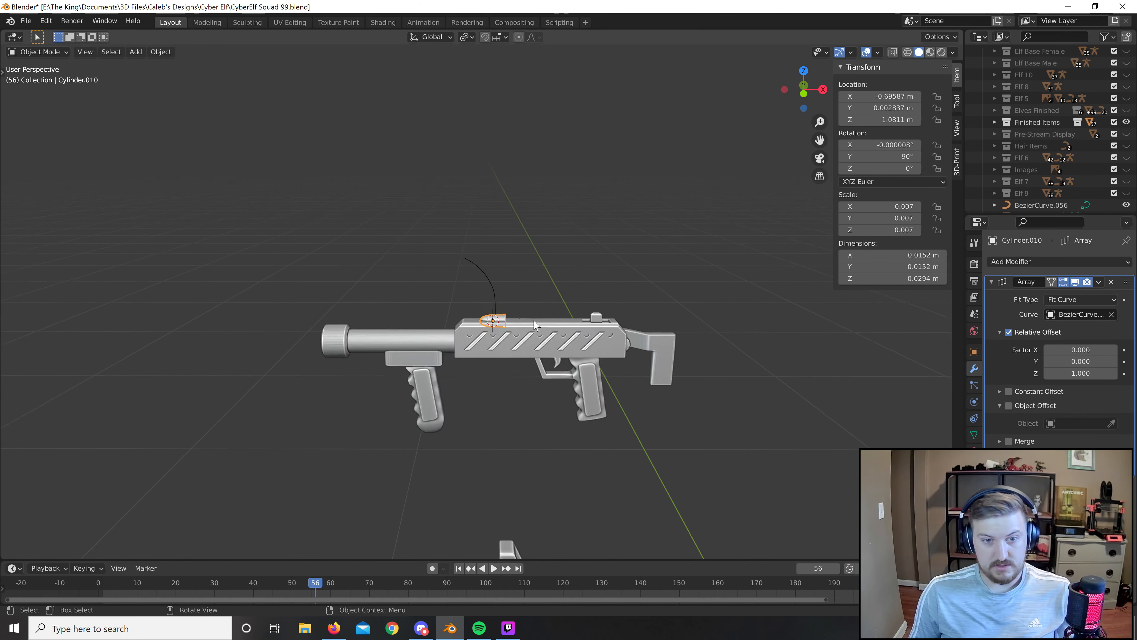
# Apply the bullet's rotation and scale so its array stacks along the world Z axis.
pyautogui.scroll(5, 544, 348)
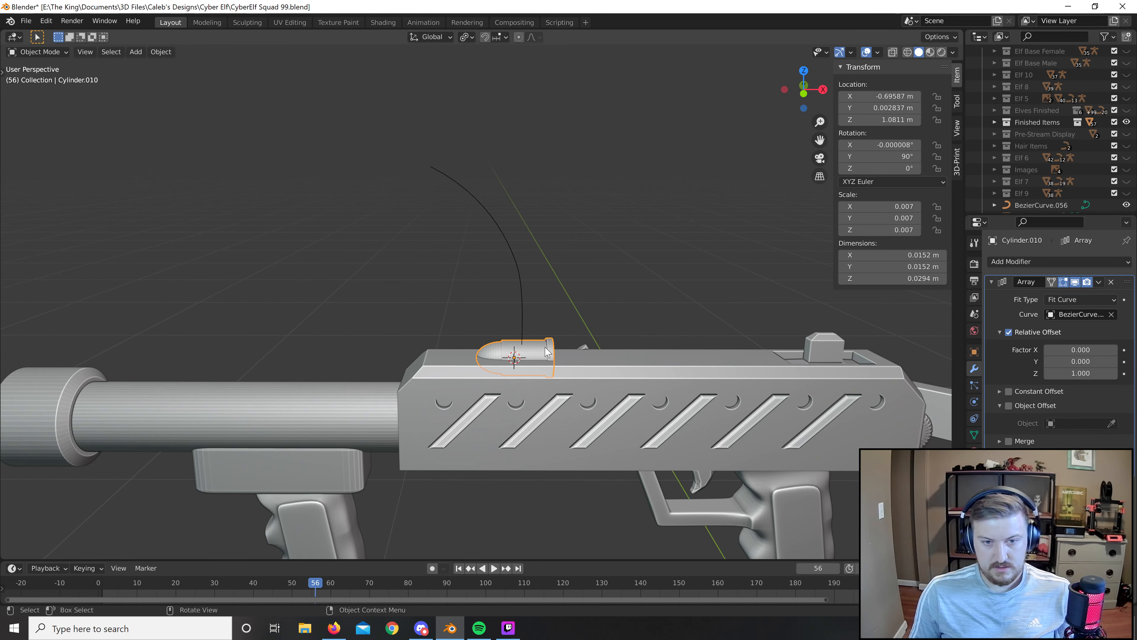
pyautogui.hotkey('ctrl', 'a')
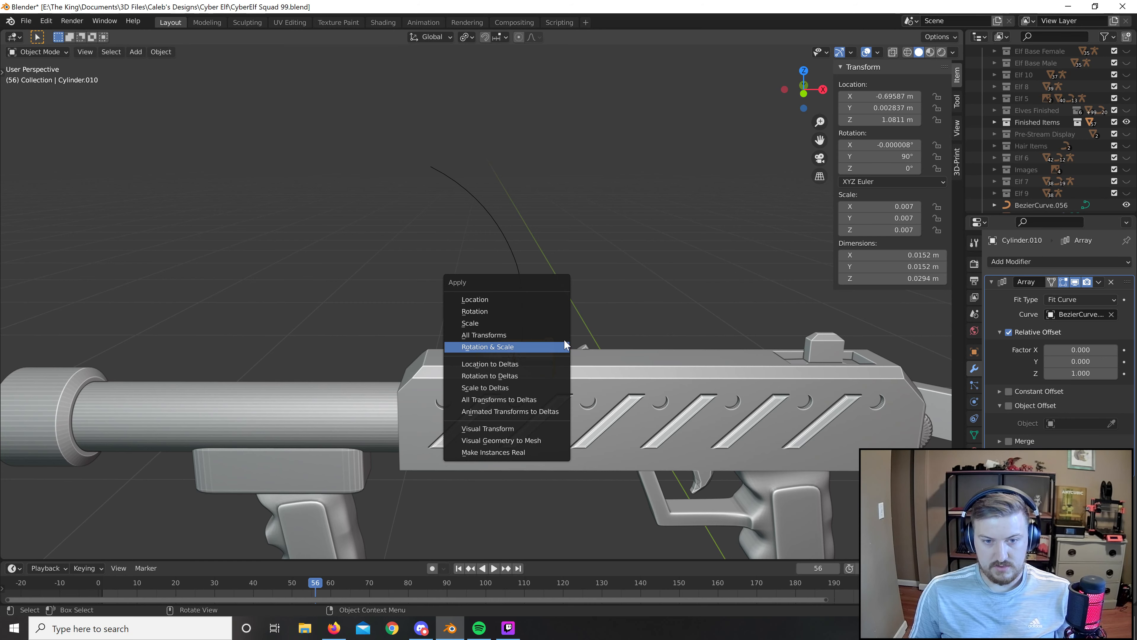
pyautogui.click(563, 346)
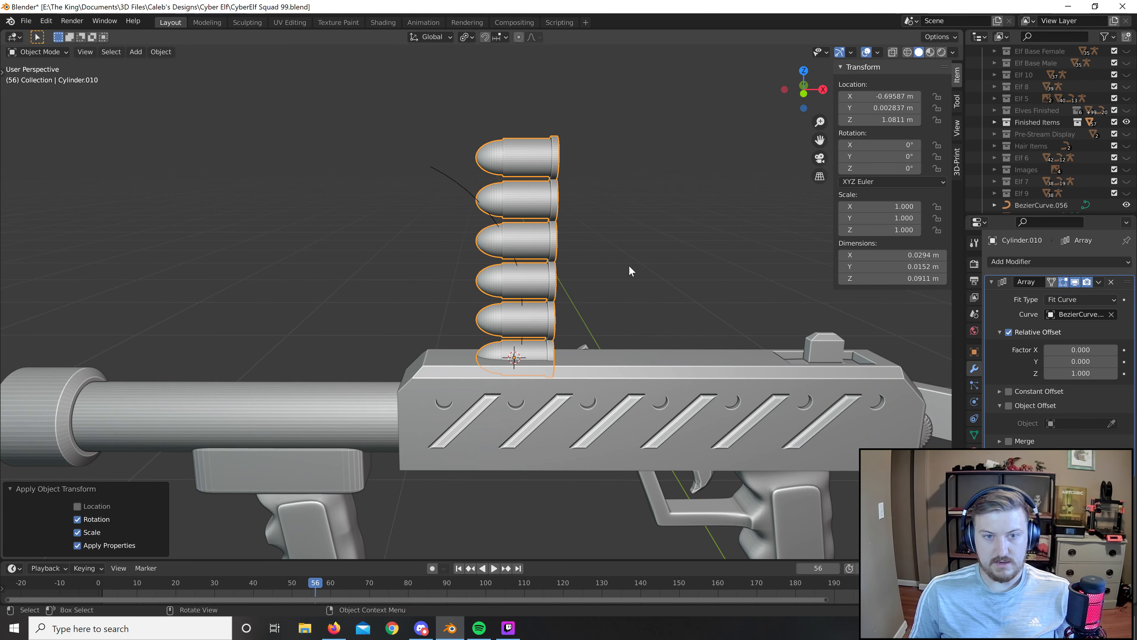
# Add a Curve modifier to the arrayed bullets with BezierCurve.056 as the curve object, and check the bend.
pyautogui.scroll(2, 712, 275)
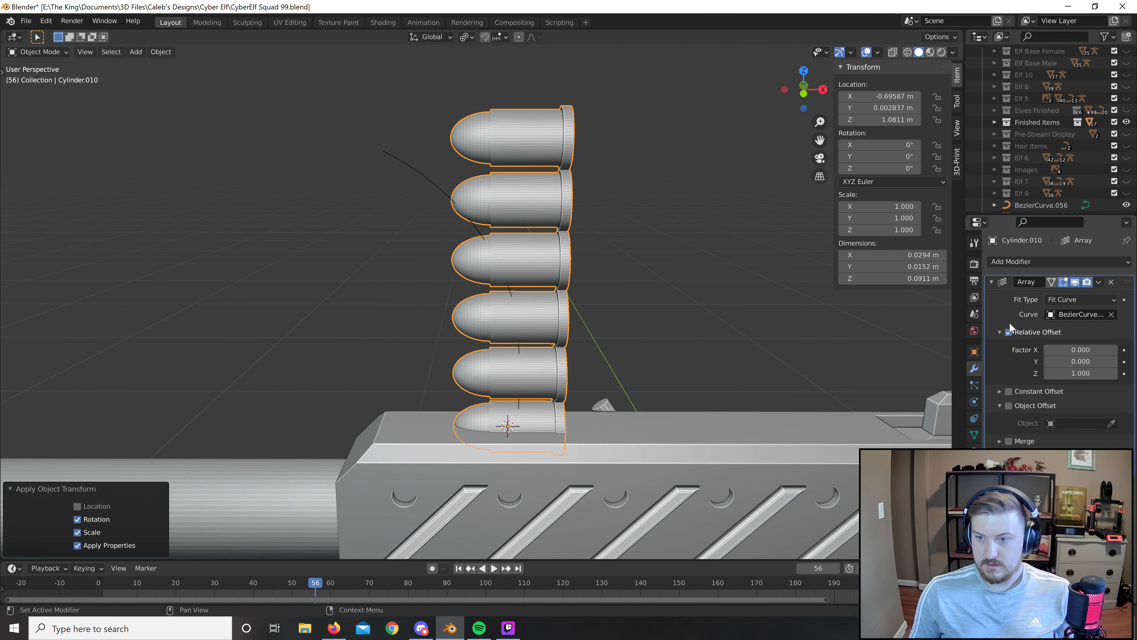
pyautogui.click(1017, 259)
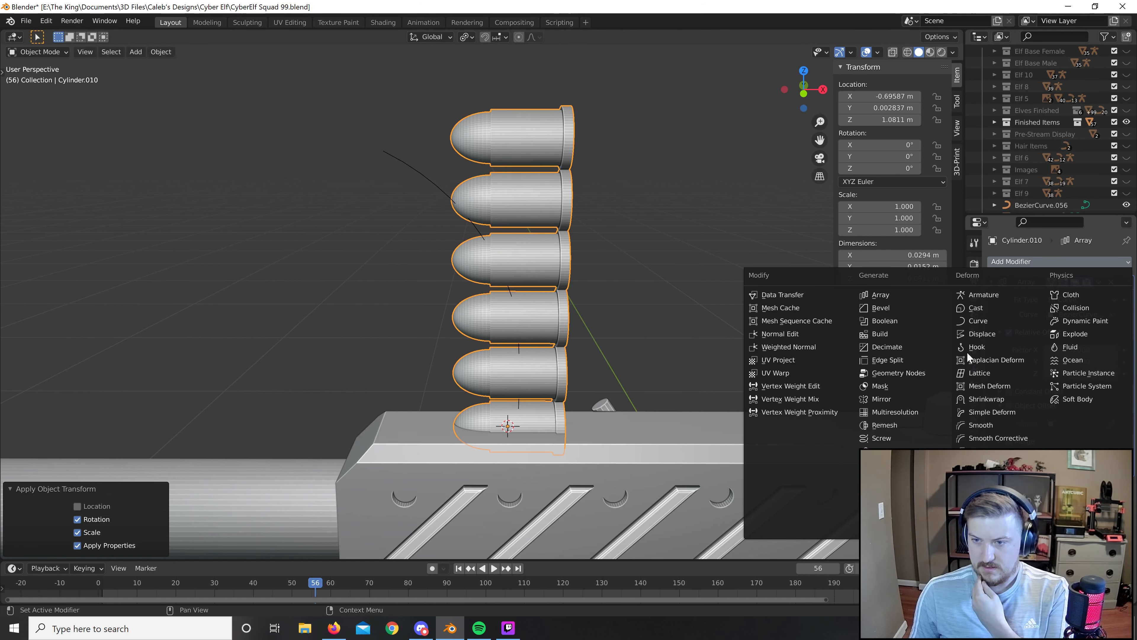
pyautogui.click(980, 320)
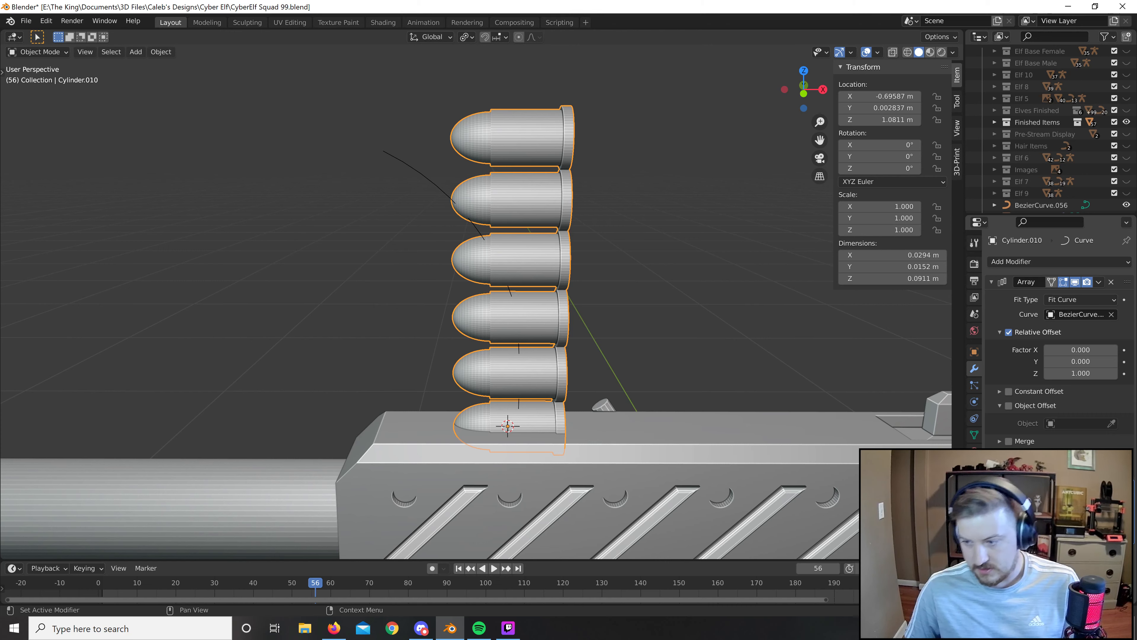
pyautogui.click(424, 172)
pyautogui.scroll(1, 598, 295)
pyautogui.scroll(-2, 598, 295)
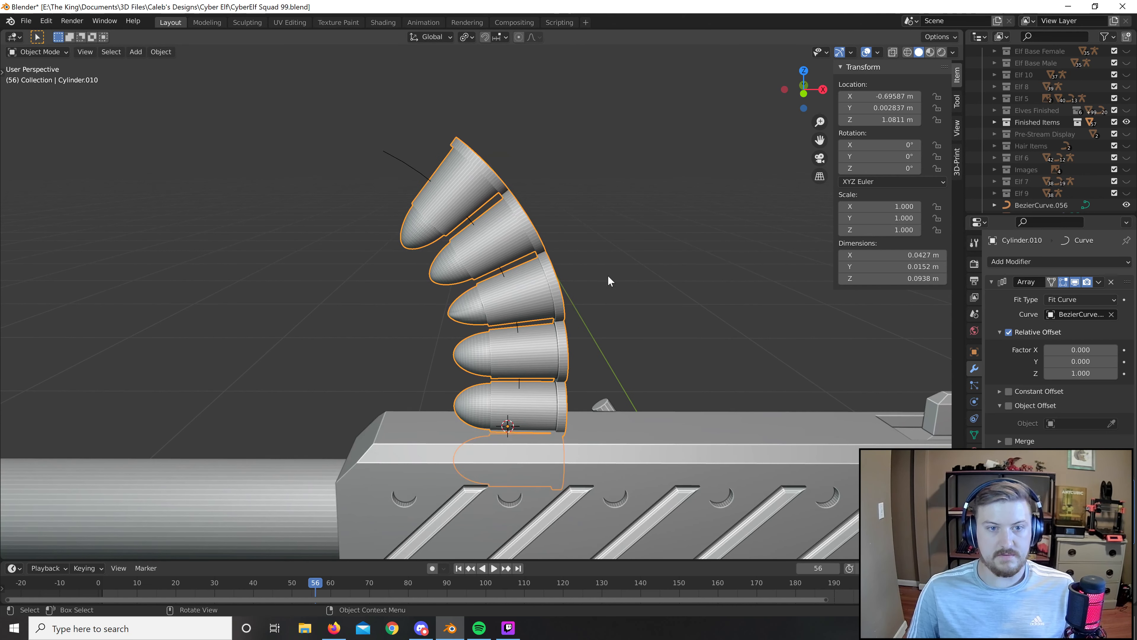
pyautogui.moveTo(607, 274); pyautogui.dragTo(650, 272, button='middle')
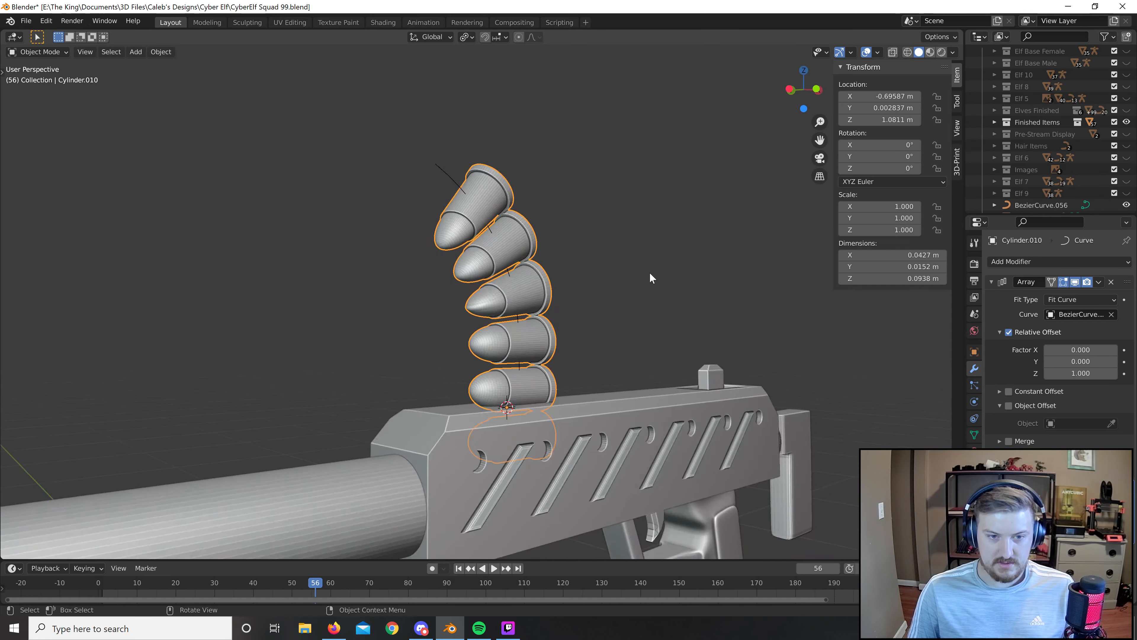
pyautogui.scroll(4, 594, 320)
pyautogui.moveTo(594, 320); pyautogui.dragTo(515, 318, button='middle')
pyautogui.scroll(-3, 679, 317)
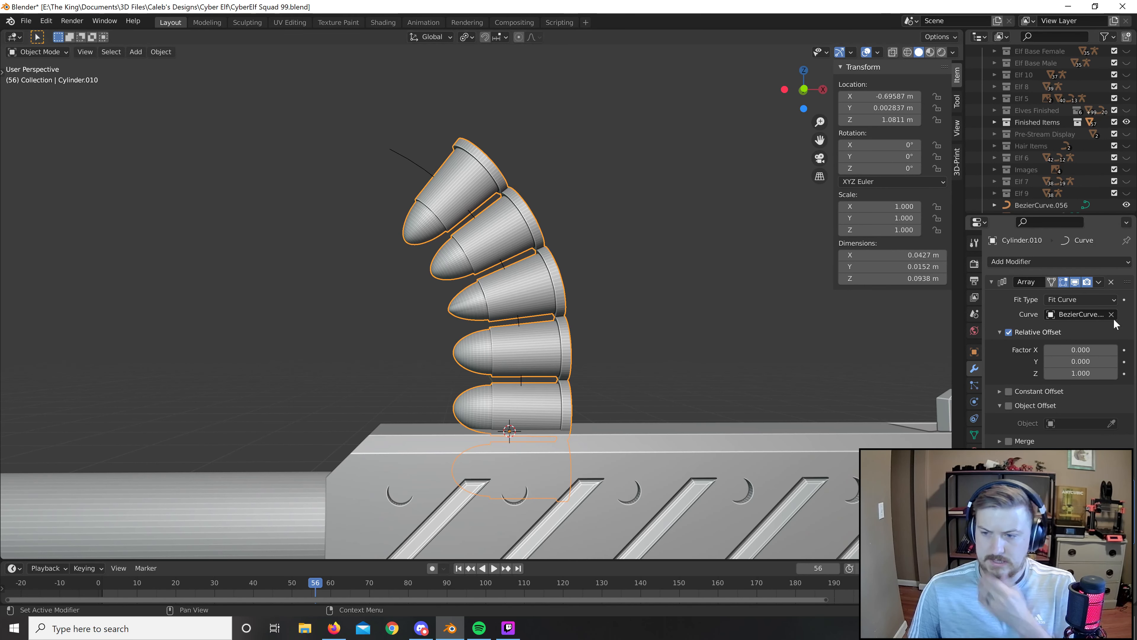
pyautogui.click(408, 165)
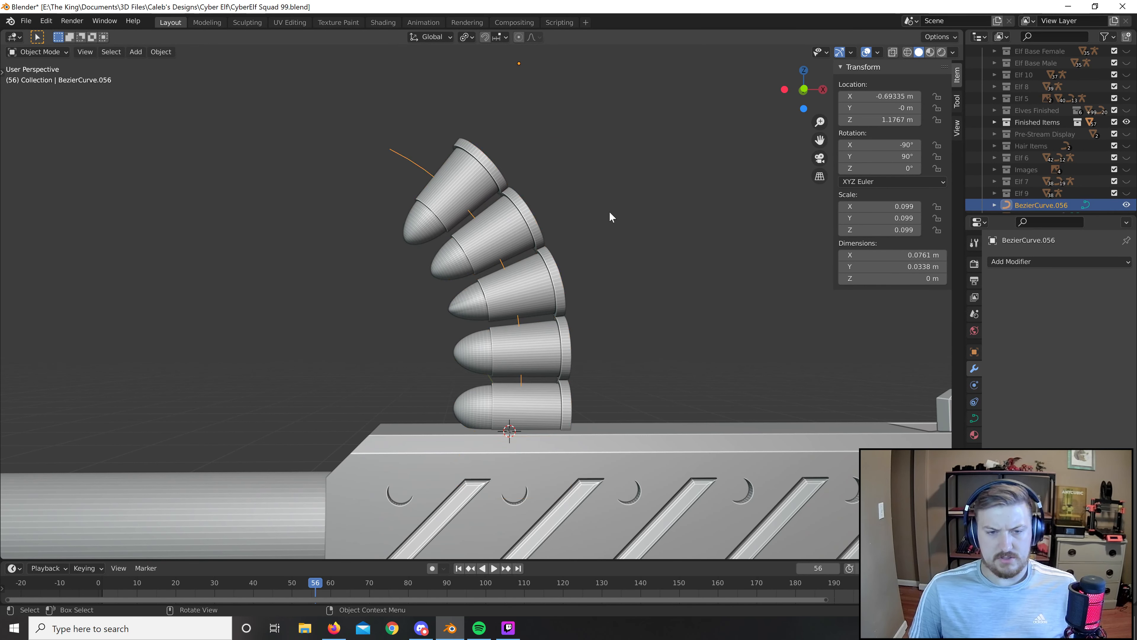
pyautogui.press('s')
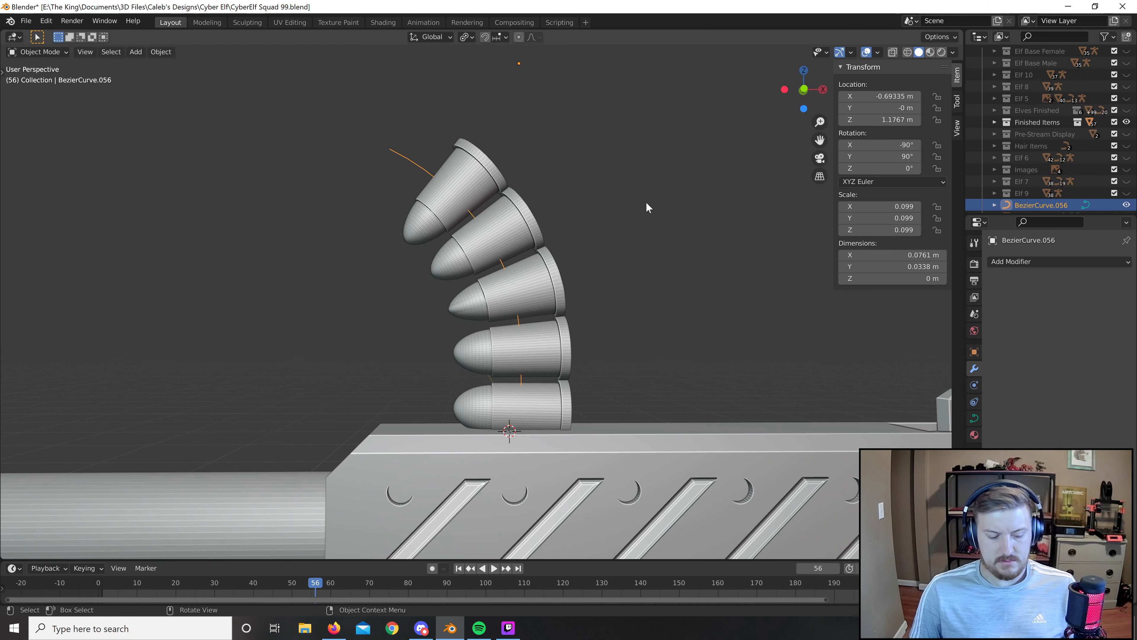
pyautogui.scroll(-2, 646, 202)
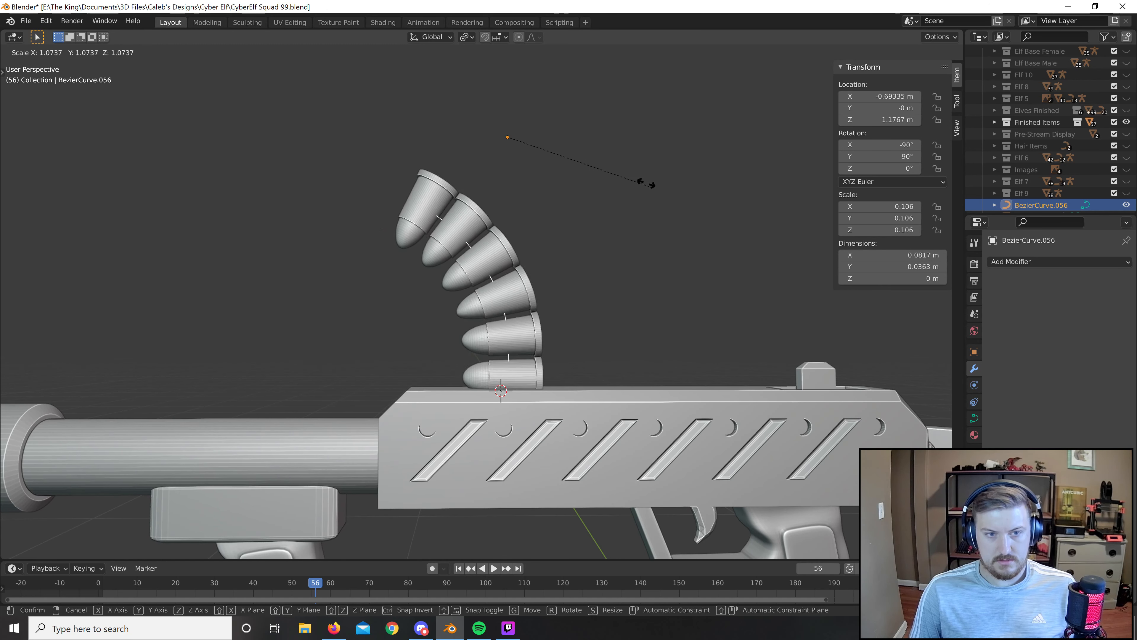
pyautogui.click(646, 181)
pyautogui.scroll(-3, 627, 190)
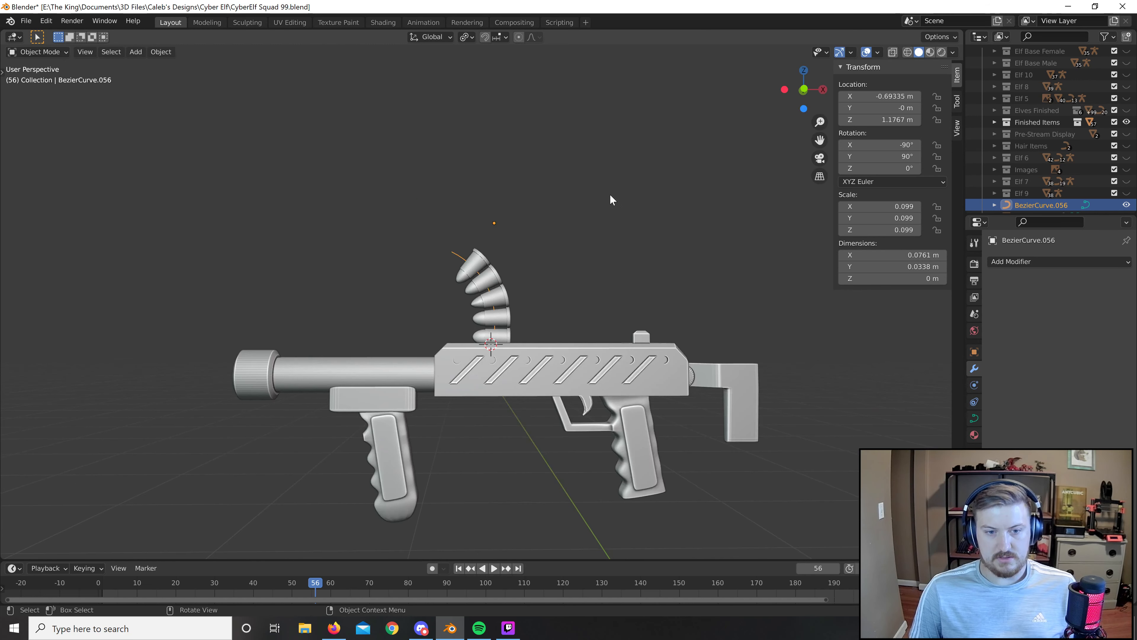
pyautogui.scroll(6, 607, 210)
pyautogui.press('Tab')
pyautogui.press('Tab')
pyautogui.scroll(-6, 606, 233)
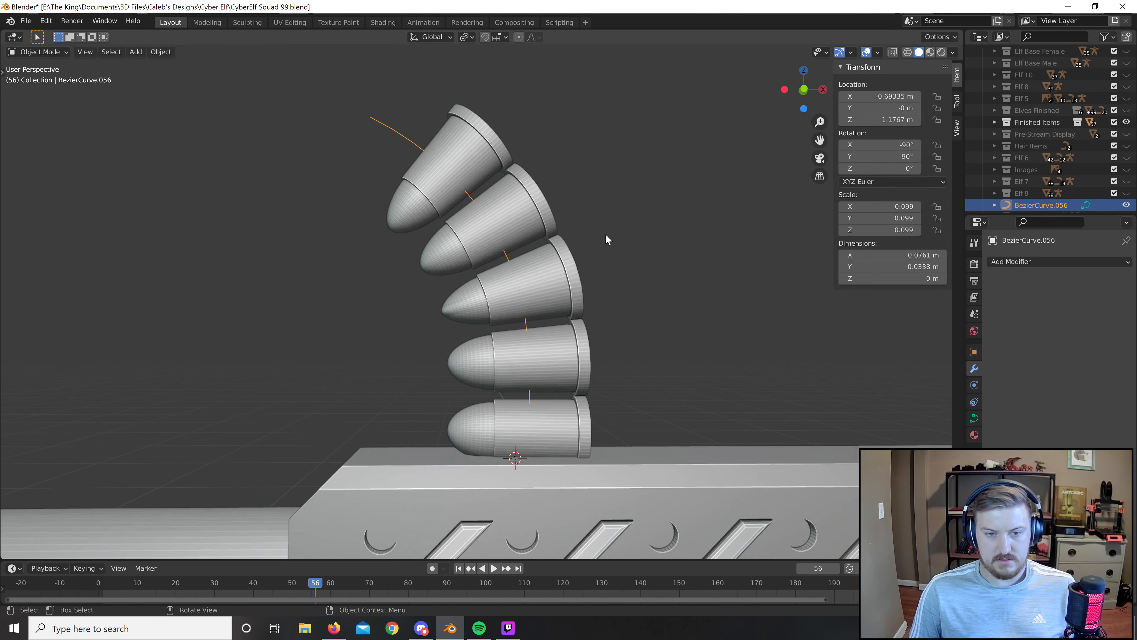
pyautogui.moveTo(574, 244)
pyautogui.mouseDown(button='middle')
pyautogui.moveTo(699, 283)
pyautogui.moveTo(561, 257)
pyautogui.mouseUp(button='middle')
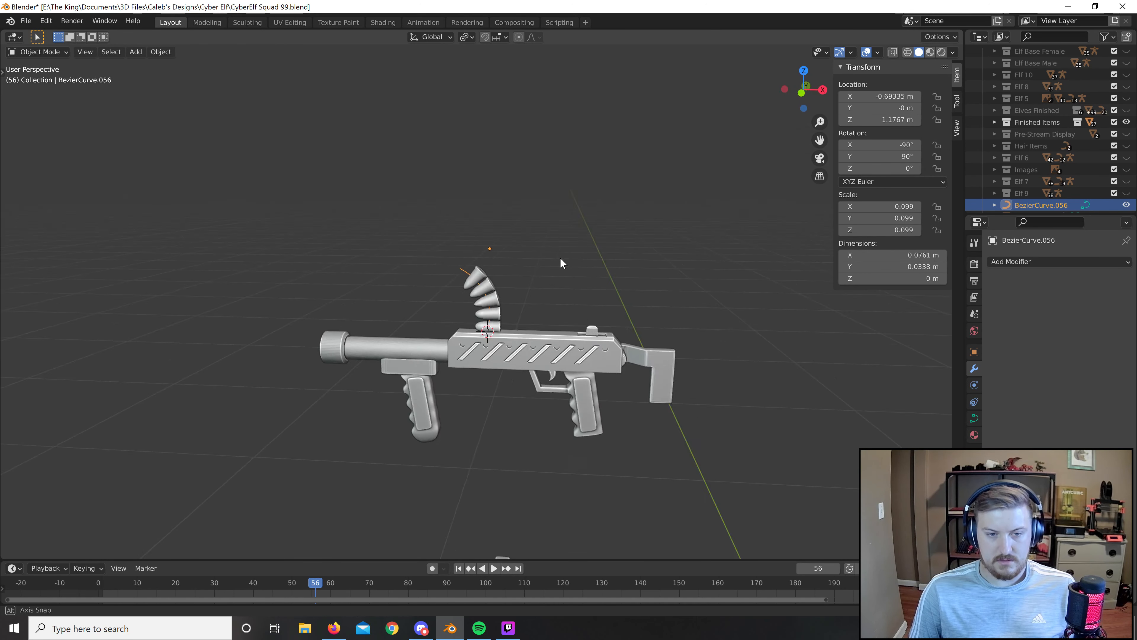
pyautogui.scroll(6, 609, 275)
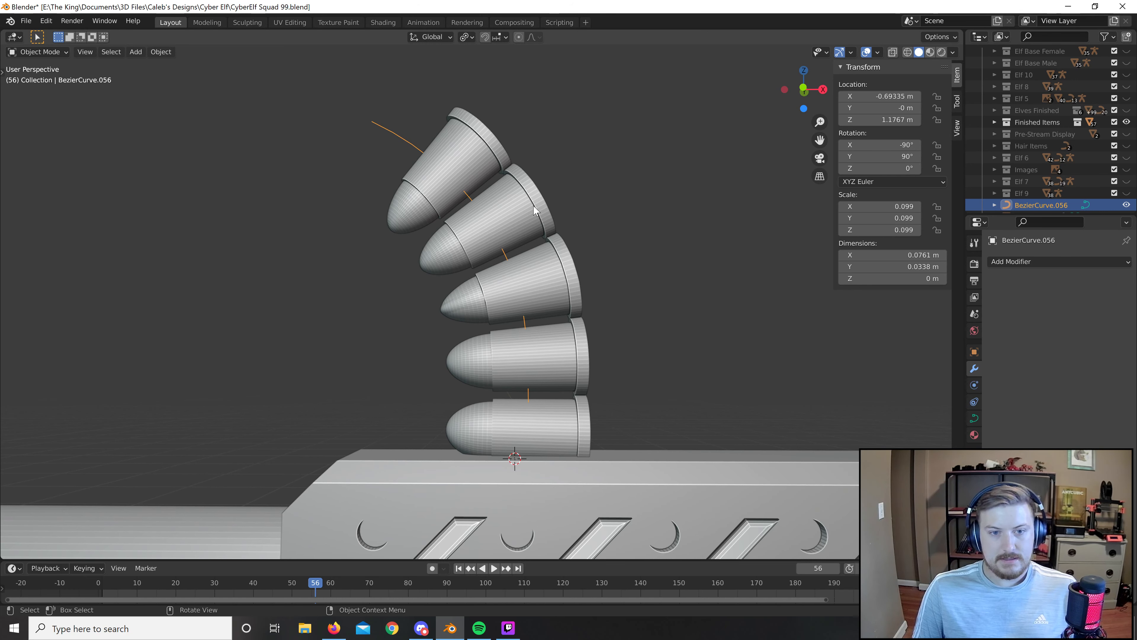
# Try wider relative offset Z factors of 1.1 and 1.2 on the bullet array, and settle on 0.8.
pyautogui.scroll(2, 555, 282)
pyautogui.click(582, 289)
pyautogui.scroll(1, 607, 279)
pyautogui.moveTo(582, 288); pyautogui.dragTo(610, 273, button='middle')
pyautogui.scroll(-3, 618, 275)
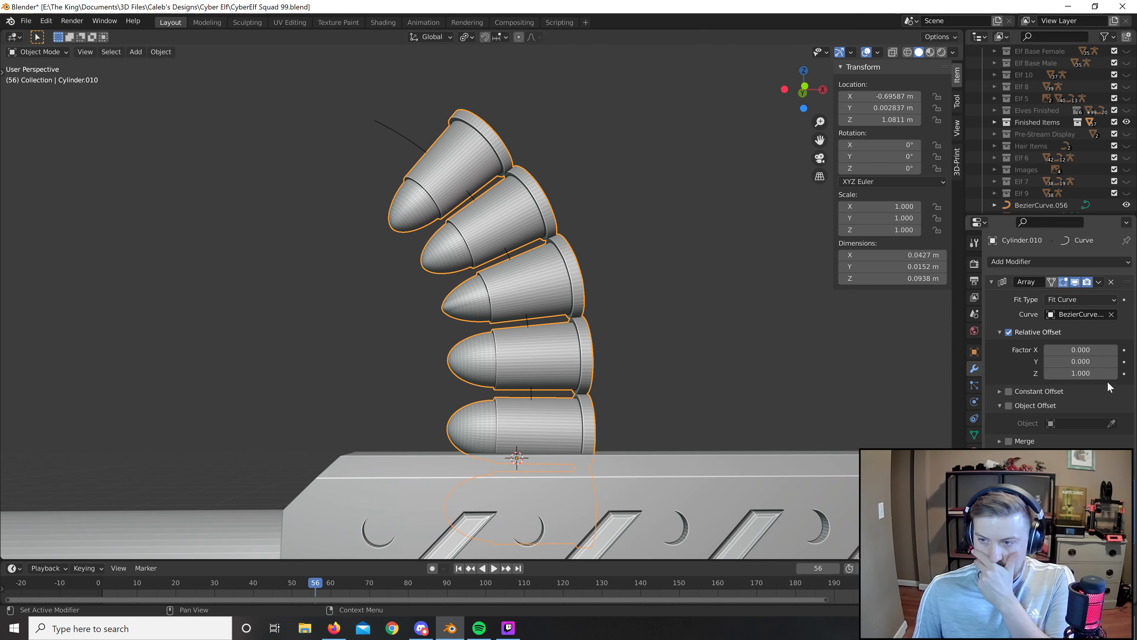
pyautogui.moveTo(1078, 373); pyautogui.dragTo(1084, 374)
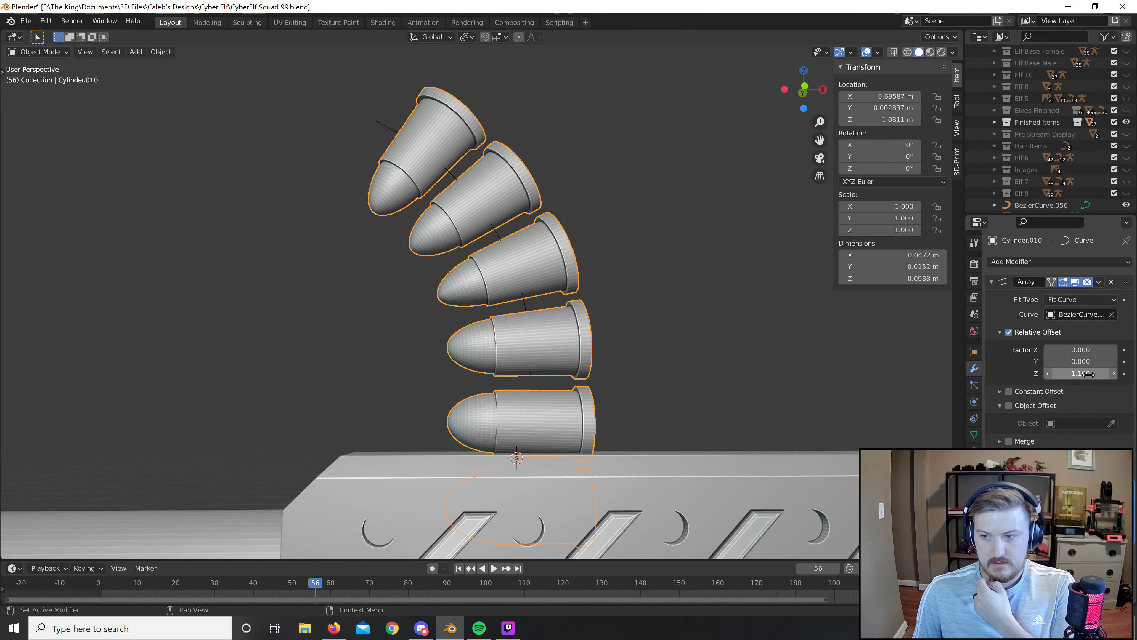
pyautogui.click(1113, 374)
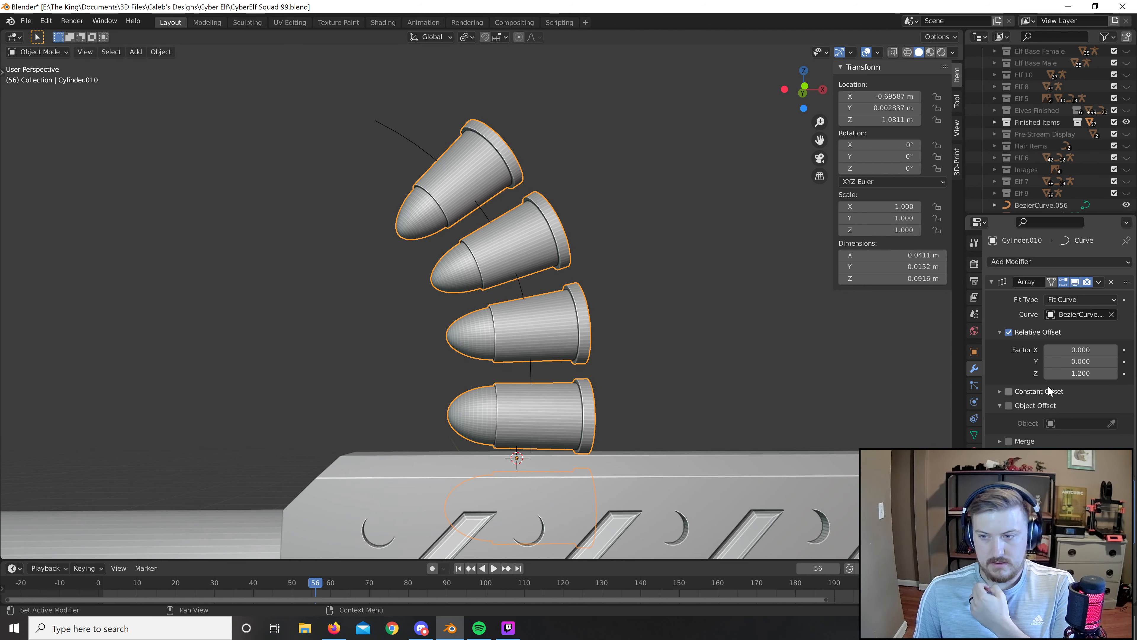
pyautogui.click(1047, 373)
pyautogui.click(1048, 373)
pyautogui.click(1048, 373)
pyautogui.click(1048, 373)
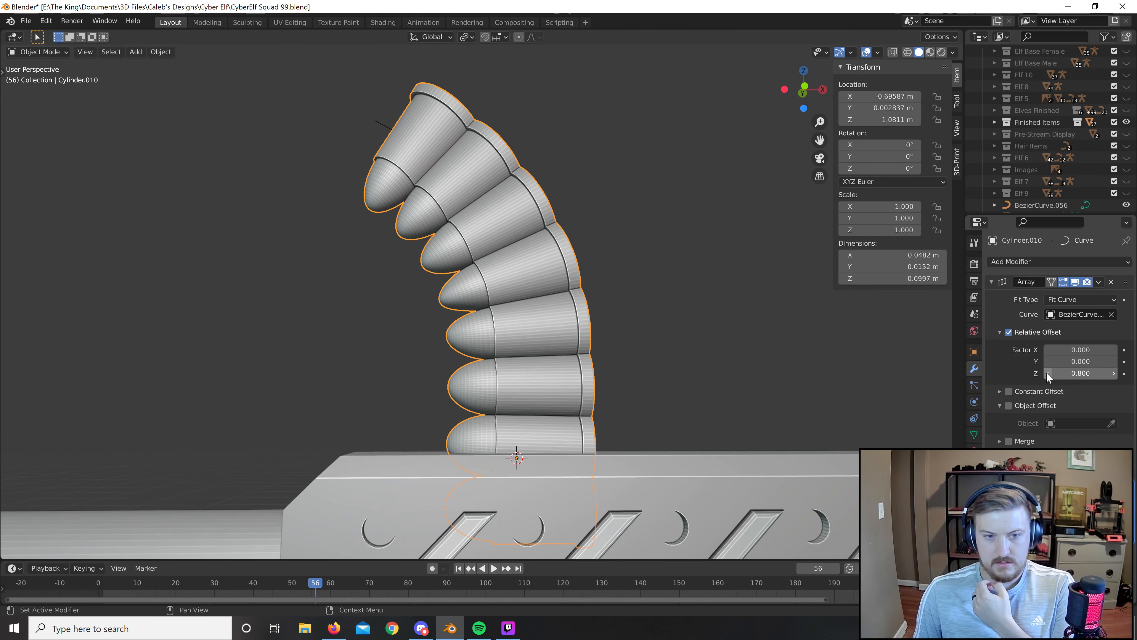
# Examine the spacing and overlap of the curved bullet stack and how it sits on the gun body from both sides.
pyautogui.scroll(-5, 764, 376)
pyautogui.moveTo(664, 315)
pyautogui.mouseDown(button='middle')
pyautogui.moveTo(754, 358)
pyautogui.moveTo(674, 301)
pyautogui.mouseUp(button='middle')
pyautogui.scroll(6, 674, 302)
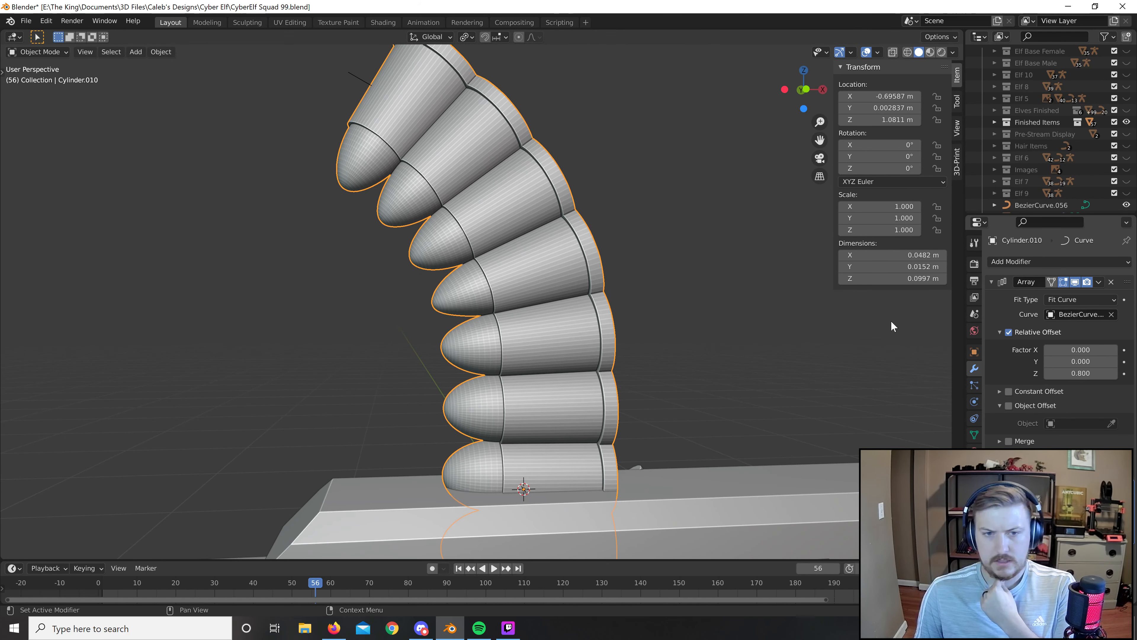
pyautogui.scroll(-3, 724, 373)
pyautogui.moveTo(723, 373)
pyautogui.mouseDown(button='middle')
pyautogui.moveTo(698, 368)
pyautogui.moveTo(705, 384)
pyautogui.moveTo(709, 361)
pyautogui.mouseUp(button='middle')
pyautogui.scroll(3, 624, 338)
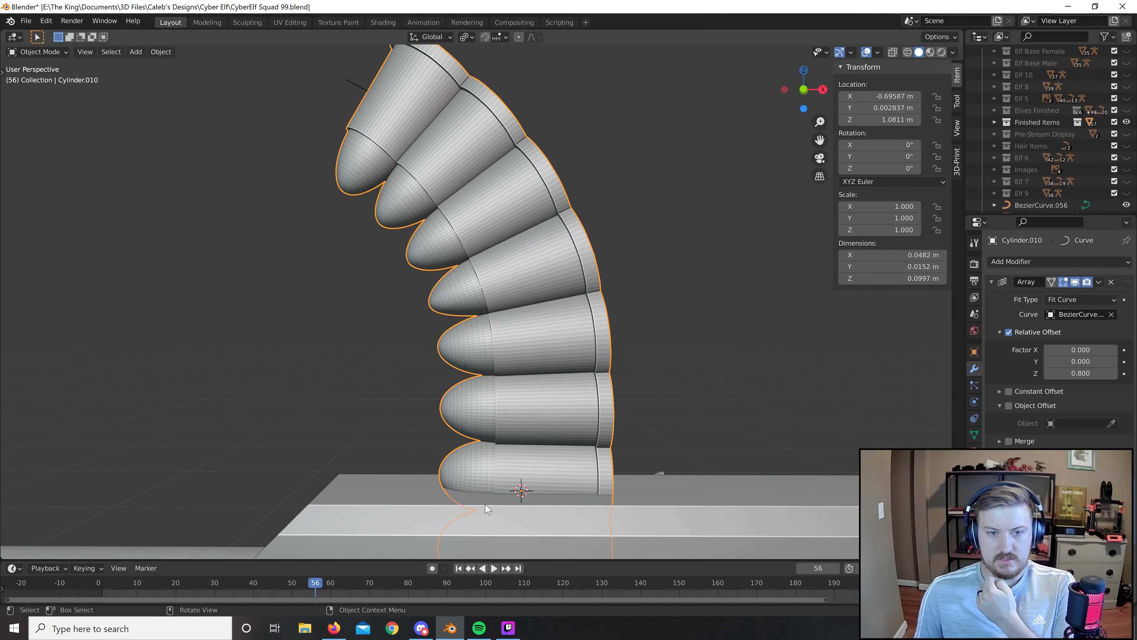
pyautogui.scroll(-3, 546, 342)
pyautogui.scroll(-3, 766, 306)
pyautogui.moveTo(765, 305); pyautogui.dragTo(588, 223, button='middle')
pyautogui.scroll(4, 588, 223)
pyautogui.scroll(-6, 504, 246)
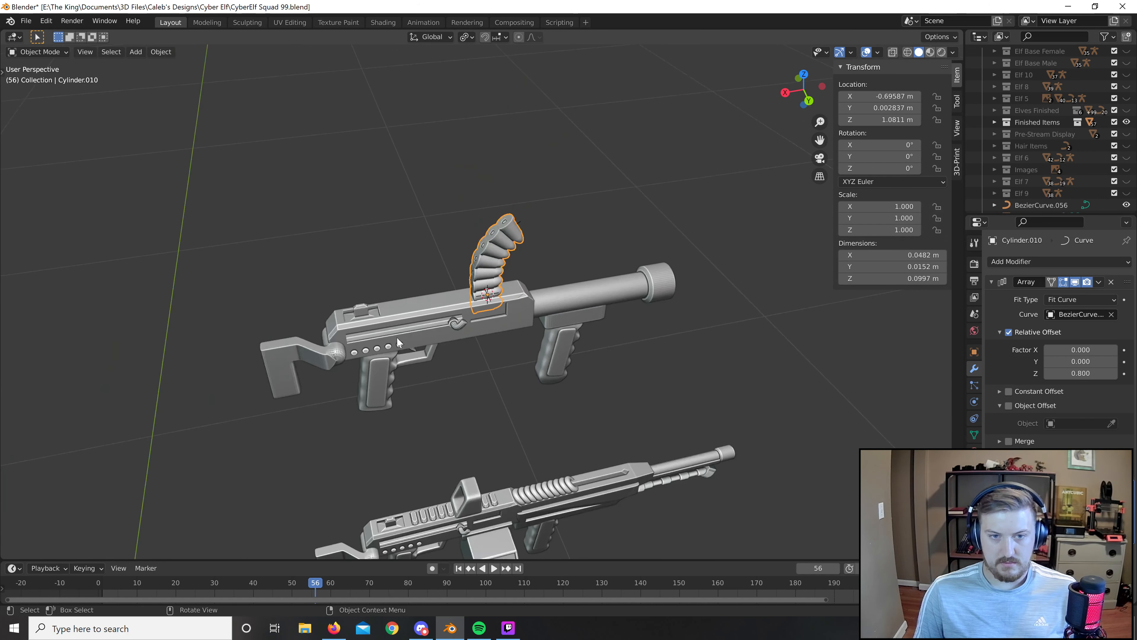
# Move the recess on top of the gun body together with its rear sight post -0.002515 m along Y.
pyautogui.moveTo(436, 340); pyautogui.dragTo(568, 301, button='middle')
pyautogui.scroll(4, 568, 301)
pyautogui.moveTo(560, 351); pyautogui.dragTo(530, 377, button='middle')
pyautogui.click(530, 377)
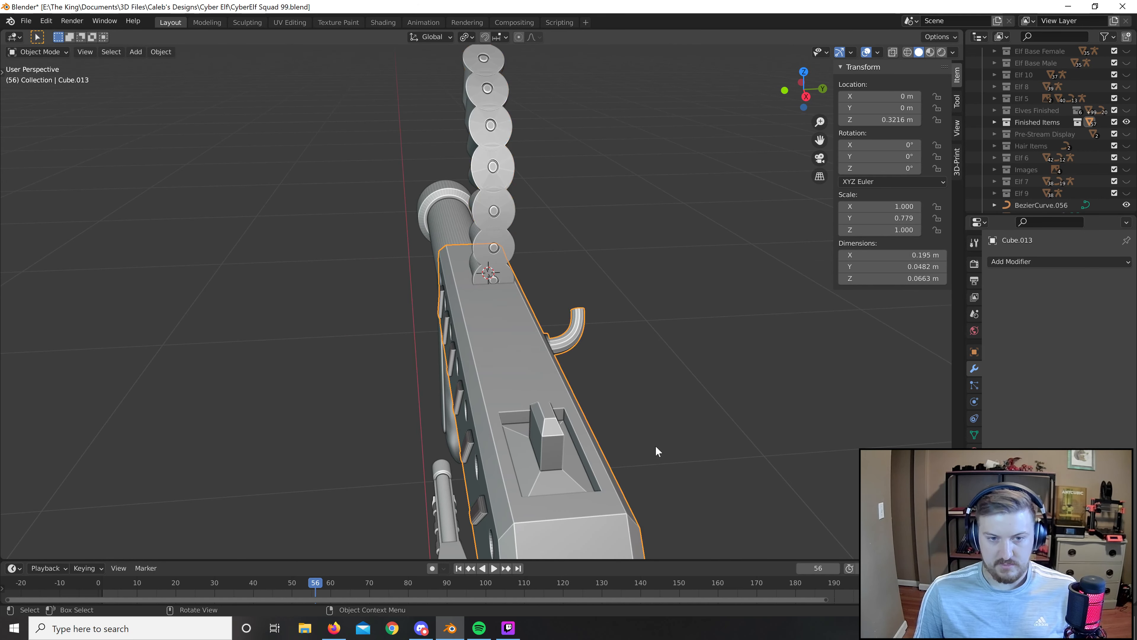
pyautogui.scroll(-3, 645, 443)
pyautogui.moveTo(621, 435); pyautogui.dragTo(601, 432, button='middle')
pyautogui.press('Tab')
pyautogui.scroll(5, 602, 432)
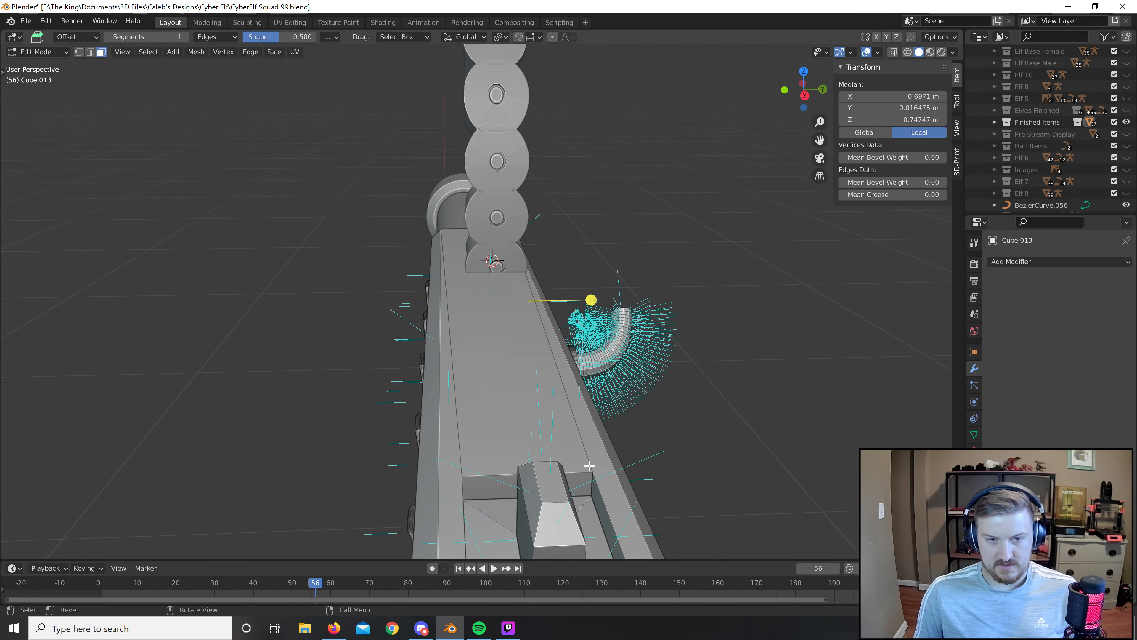
pyautogui.moveTo(538, 505); pyautogui.dragTo(532, 347, button='middle')
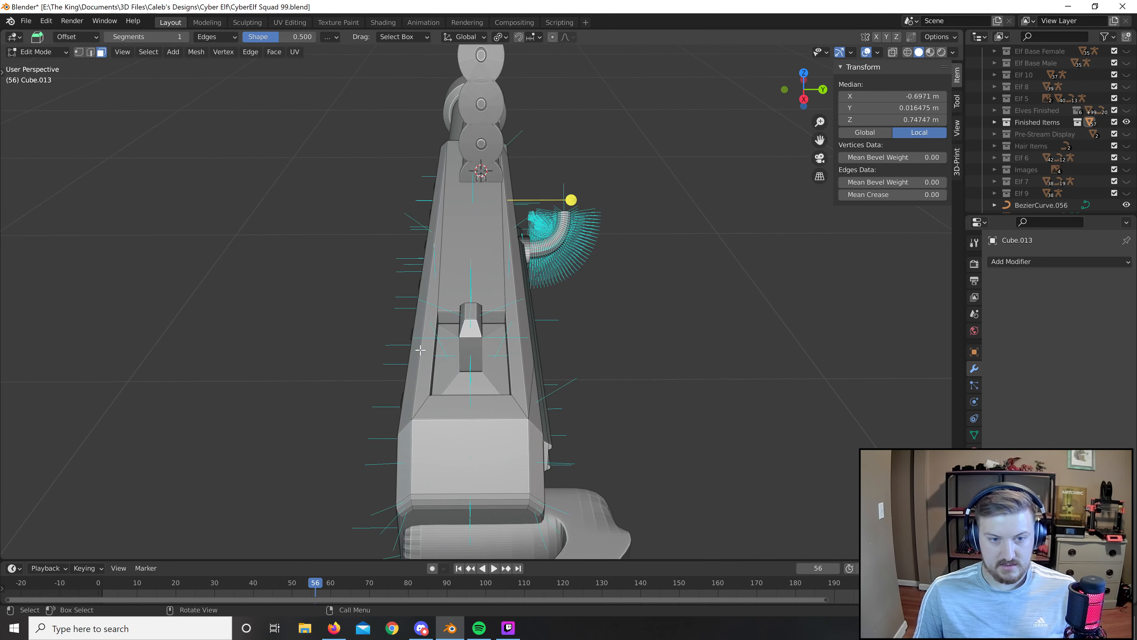
pyautogui.keyDown('alt'); pyautogui.click(452, 331); pyautogui.keyUp('alt')
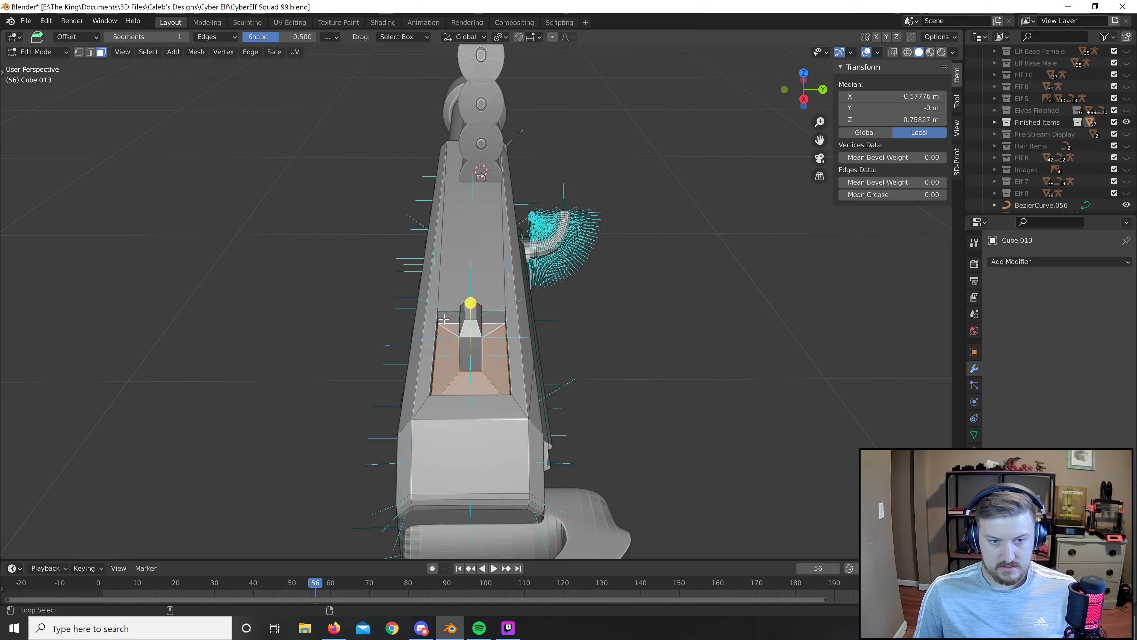
pyautogui.keyDown('alt'); pyautogui.keyDown('shift'); pyautogui.click(441, 319); pyautogui.keyUp('shift'); pyautogui.keyUp('alt')
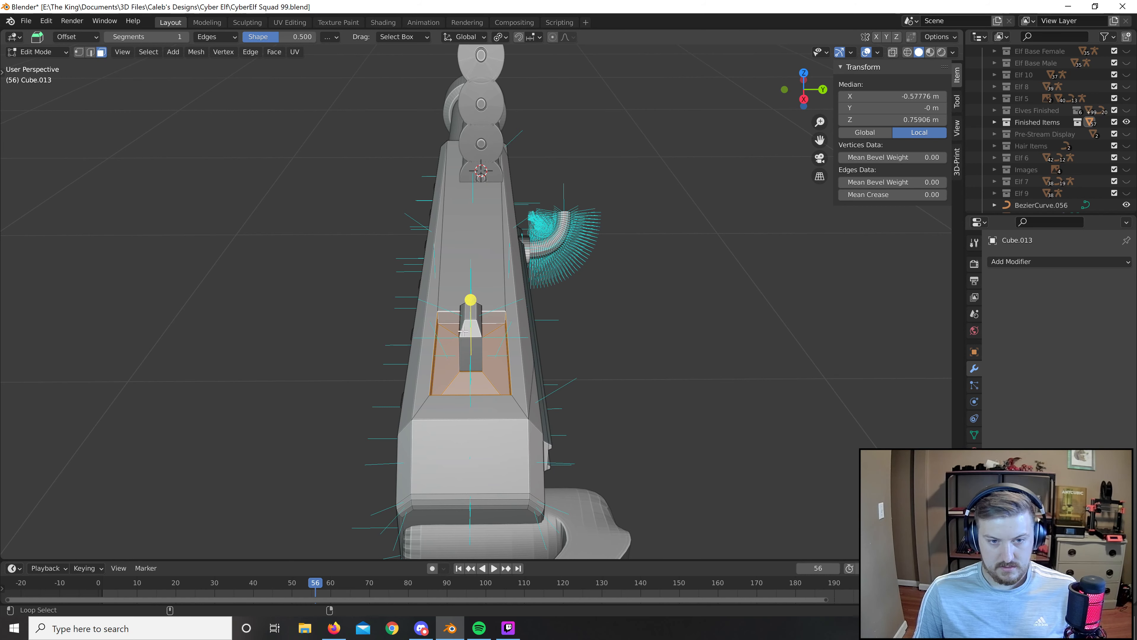
pyautogui.keyDown('alt'); pyautogui.keyDown('shift'); pyautogui.click(472, 329); pyautogui.keyUp('shift'); pyautogui.keyUp('alt')
pyautogui.keyDown('alt'); pyautogui.keyDown('shift'); pyautogui.click(471, 315); pyautogui.keyUp('shift'); pyautogui.keyUp('alt')
pyautogui.keyDown('shift'); pyautogui.click(468, 352); pyautogui.keyUp('shift')
pyautogui.moveTo(507, 360)
pyautogui.mouseDown(button='middle')
pyautogui.moveTo(538, 372)
pyautogui.moveTo(514, 363)
pyautogui.mouseUp(button='middle')
pyautogui.press('g')
pyautogui.press('y')
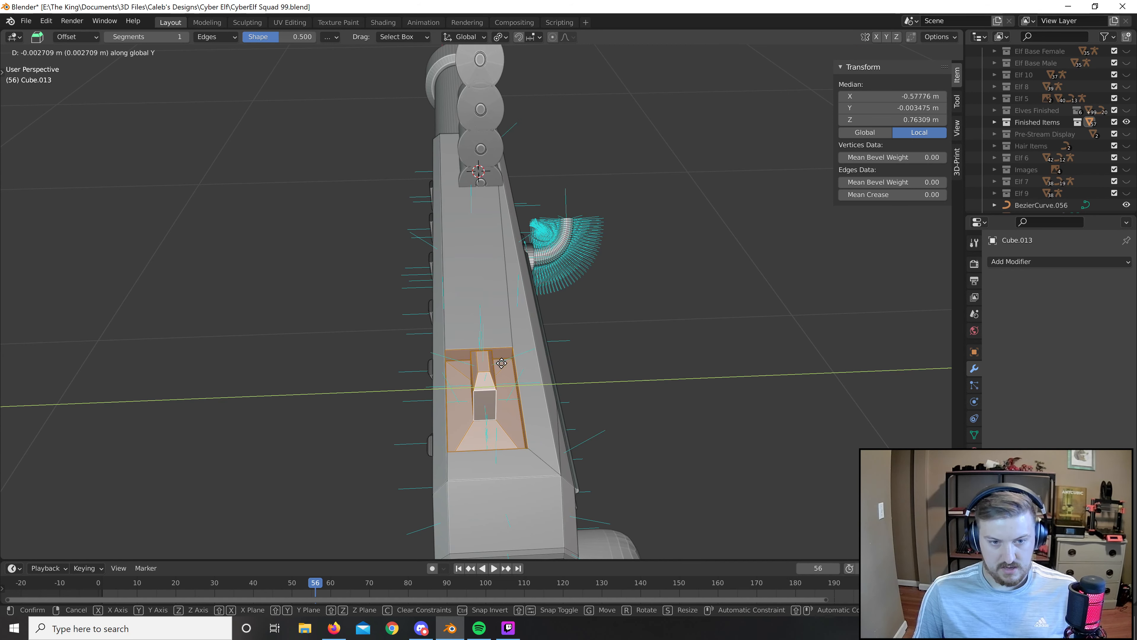
pyautogui.click(503, 363)
# Shift only the rear sight post within its recess along Y, toward the negative Y side.
pyautogui.press('KP_Decimal')
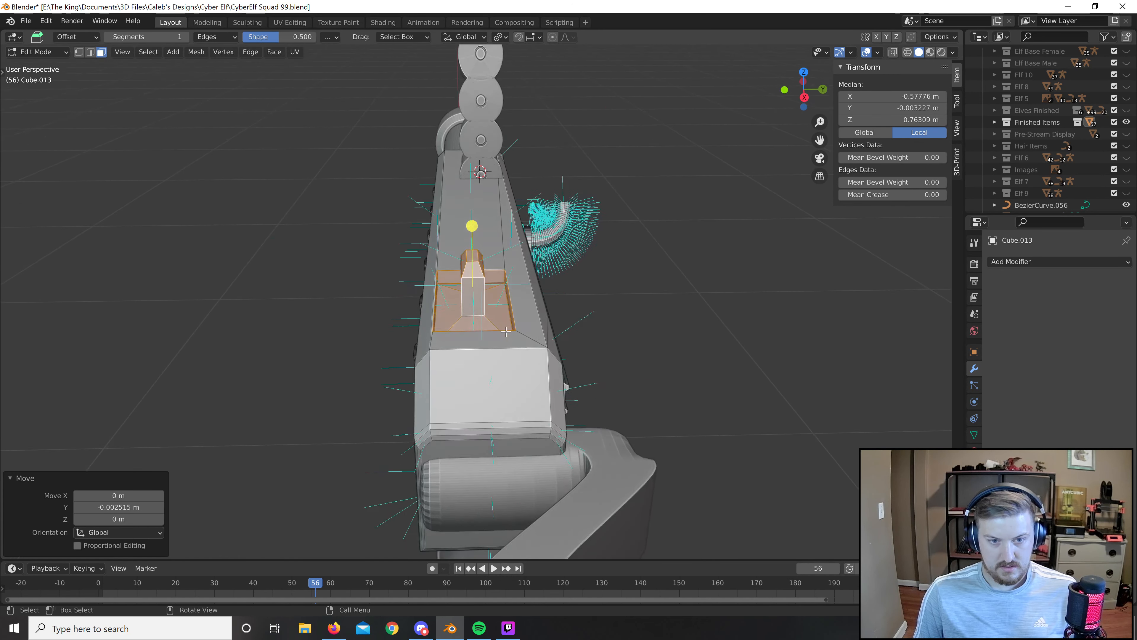
pyautogui.keyDown('alt'); pyautogui.keyDown('shift'); pyautogui.click(513, 378); pyautogui.keyUp('shift'); pyautogui.keyUp('alt')
pyautogui.keyDown('alt'); pyautogui.keyDown('shift'); pyautogui.click(344, 226); pyautogui.keyUp('shift'); pyautogui.keyUp('alt')
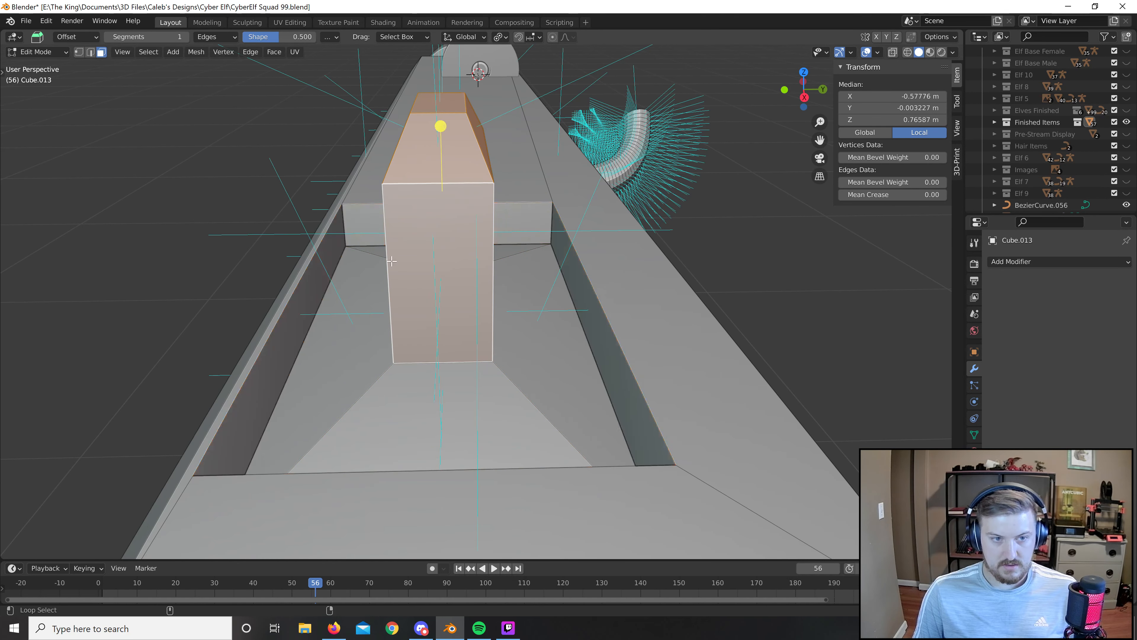
pyautogui.press('g')
pyautogui.press('y')
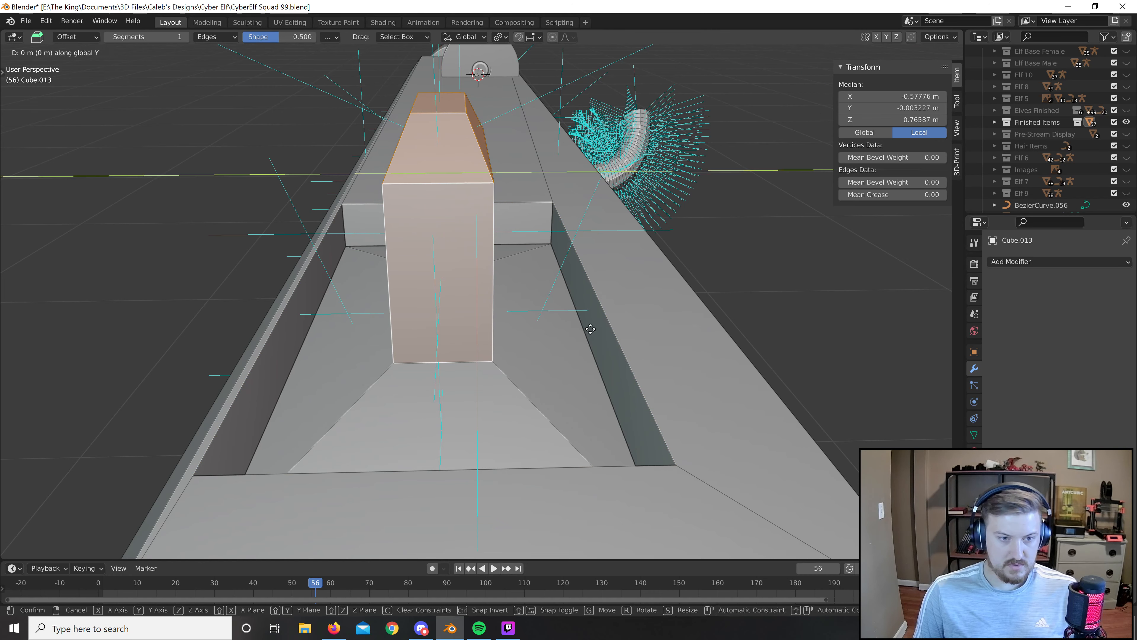
pyautogui.click(542, 328)
pyautogui.scroll(-10, 542, 327)
pyautogui.press('Tab')
pyautogui.scroll(5, 616, 332)
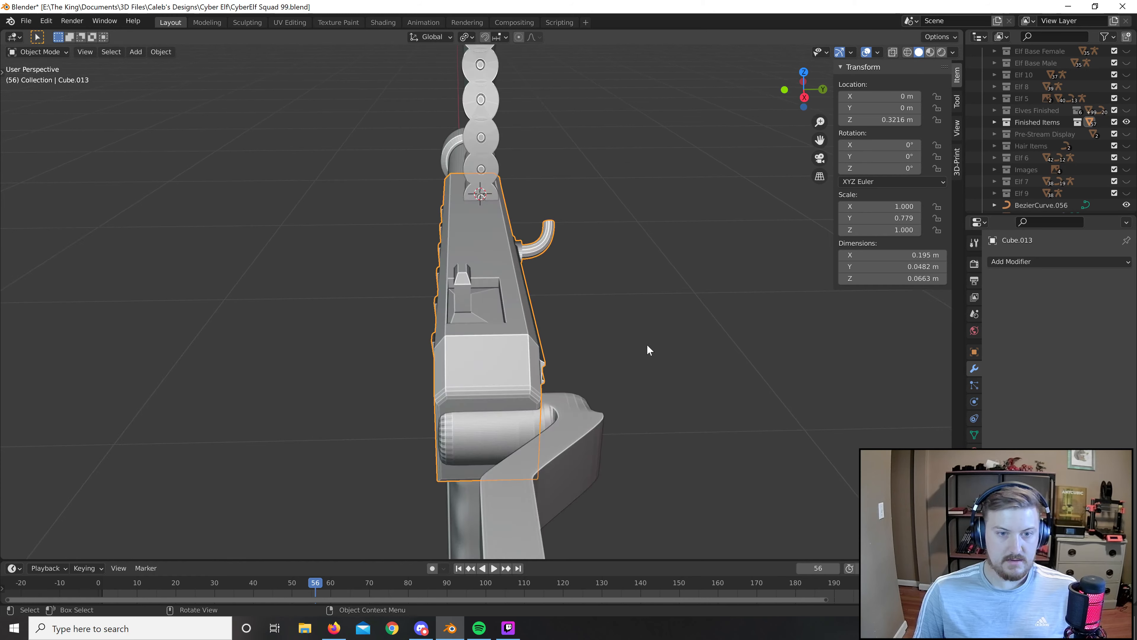
# Start Grid Modeler on the gun body's top face, align the grid to its front edge, and refine it to 544 grids.
pyautogui.moveTo(648, 348); pyautogui.dragTo(718, 342, button='middle')
pyautogui.moveTo(432, 398); pyautogui.dragTo(585, 393, button='middle')
pyautogui.scroll(6, 629, 323)
pyautogui.press('Tab')
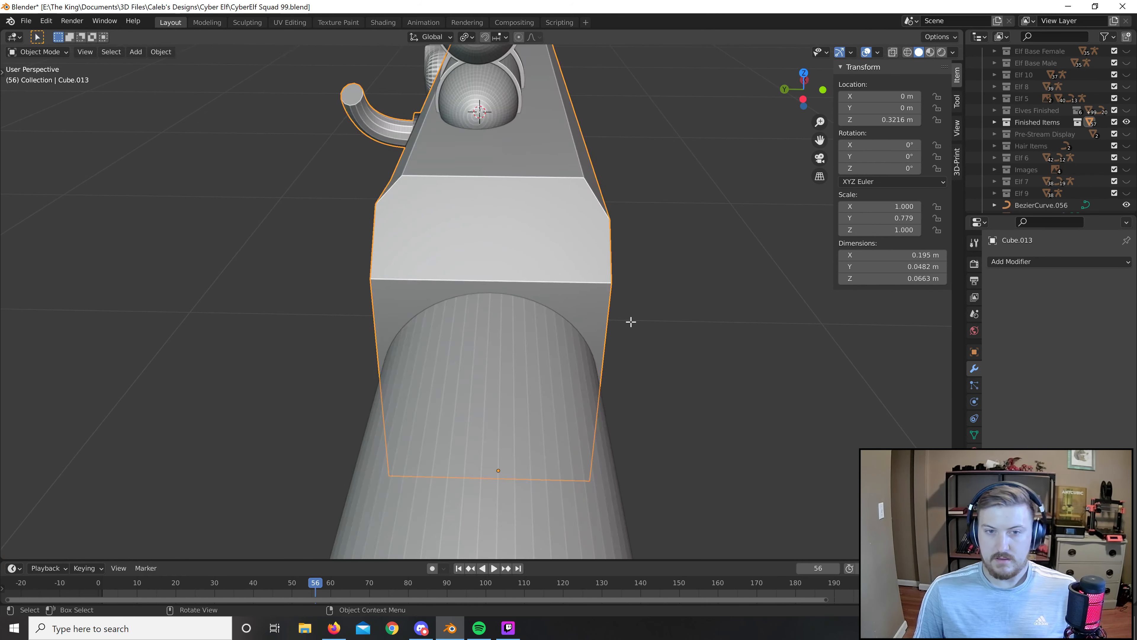
pyautogui.moveTo(593, 190)
pyautogui.keyDown('shift'); pyautogui.mouseDown(button='middle')
pyautogui.moveTo(563, 350)
pyautogui.moveTo(581, 340)
pyautogui.mouseUp(button='middle'); pyautogui.keyUp('shift')
pyautogui.click(522, 318)
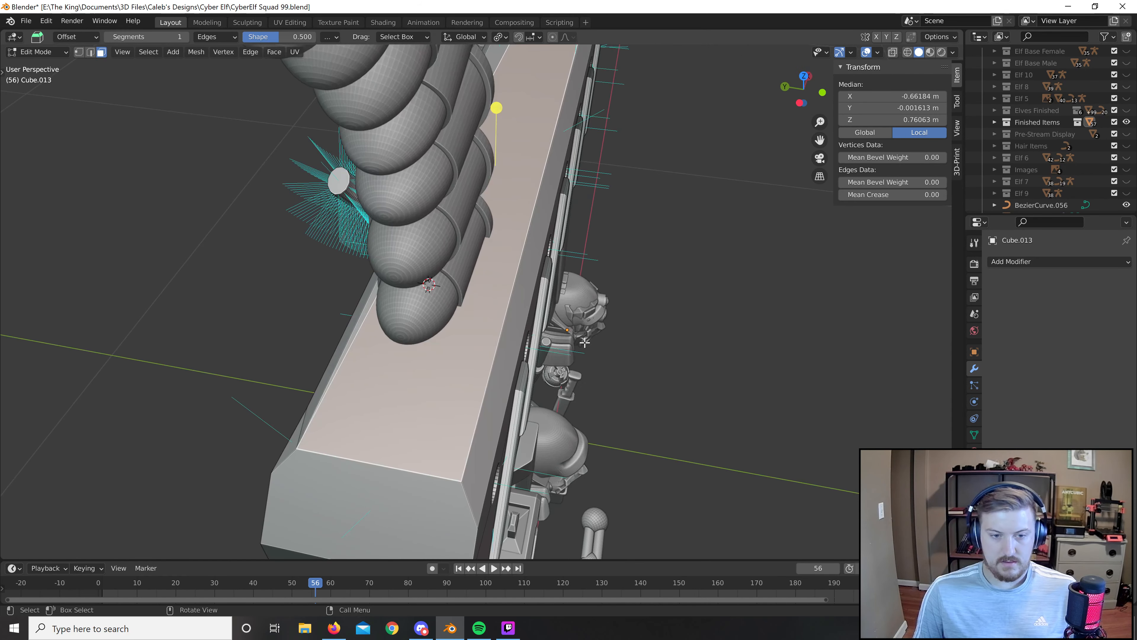
pyautogui.press('q')
pyautogui.click(581, 341)
pyautogui.moveTo(488, 412); pyautogui.dragTo(569, 224, button='middle')
pyautogui.scroll(-8, 506, 423)
pyautogui.scroll(8, 573, 407)
pyautogui.scroll(-3, 575, 426)
pyautogui.keyDown('ctrl'); pyautogui.scroll(4, 505, 297); pyautogui.keyUp('ctrl')
pyautogui.keyDown('ctrl'); pyautogui.click(505, 297); pyautogui.keyUp('ctrl')
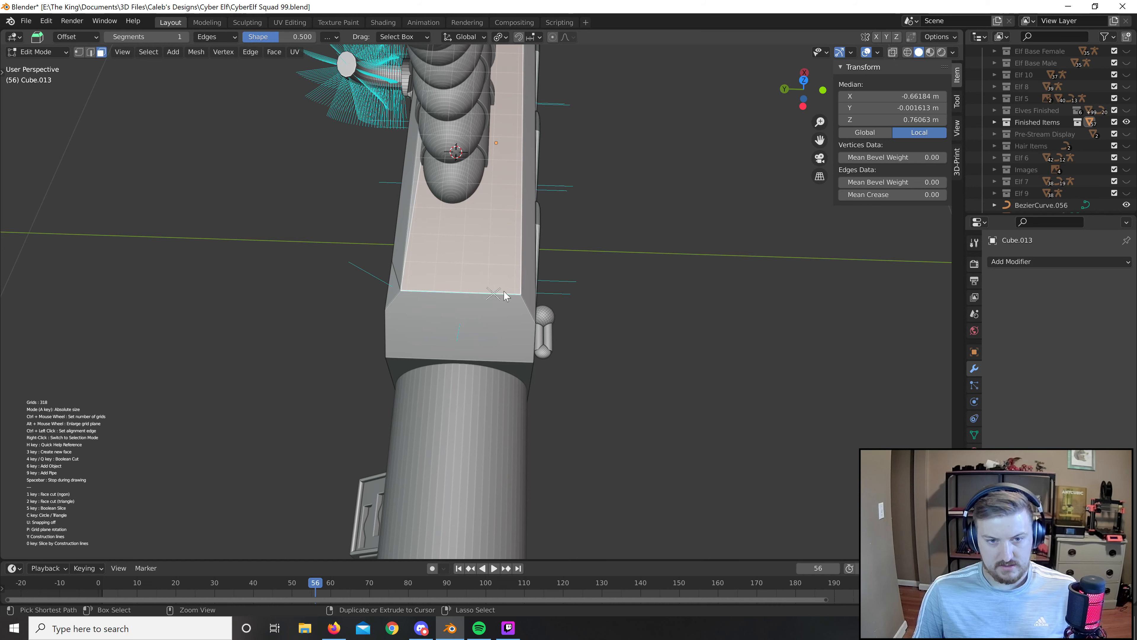
pyautogui.keyDown('shift'); pyautogui.moveTo(564, 267); pyautogui.dragTo(563, 348, button='middle'); pyautogui.keyUp('shift')
pyautogui.keyDown('ctrl'); pyautogui.scroll(2, 511, 360); pyautogui.keyUp('ctrl')
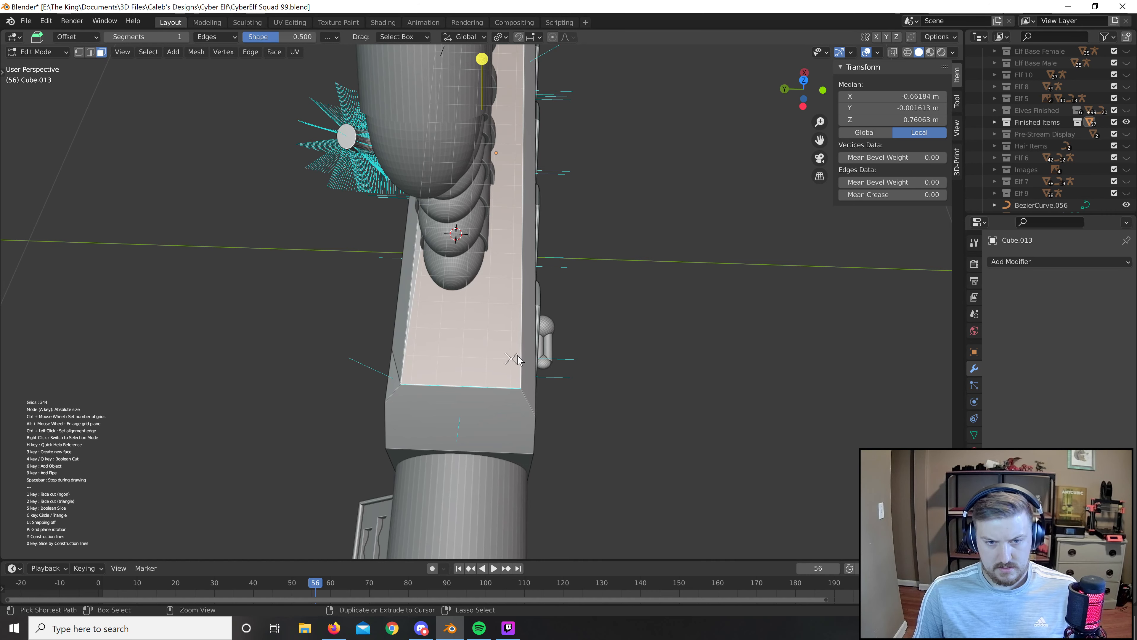
pyautogui.keyDown('ctrl'); pyautogui.scroll(10, 510, 372); pyautogui.keyUp('ctrl')
pyautogui.keyDown('ctrl'); pyautogui.scroll(1, 509, 374); pyautogui.keyUp('ctrl')
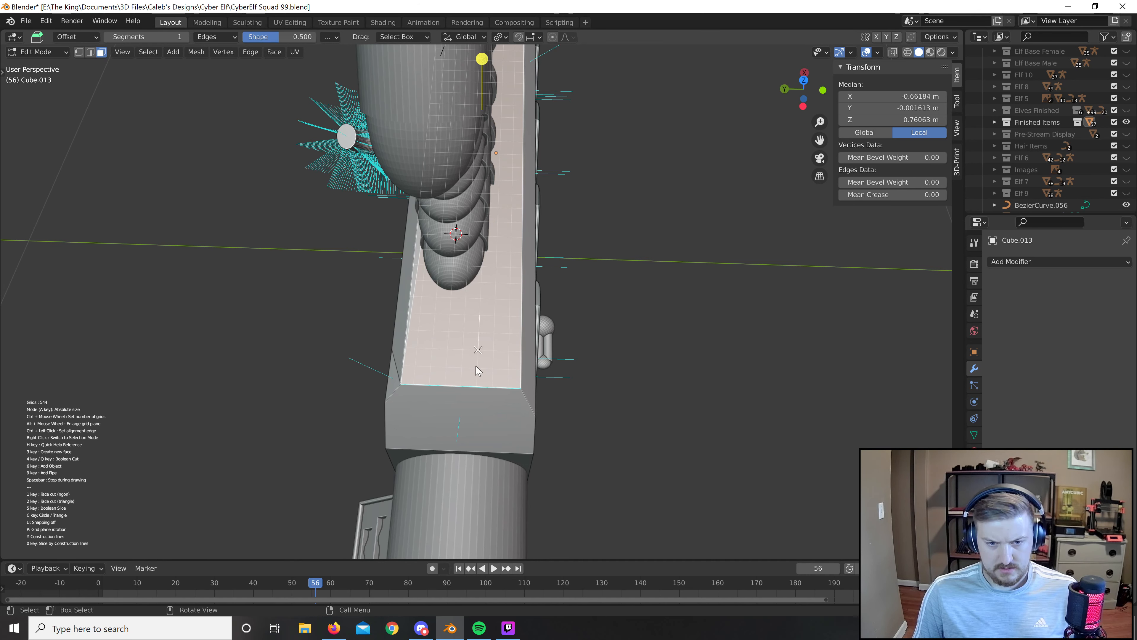
# Create a rectangular face on the body's top in front of the bullets and extrude it 0.00648 m upward.
pyautogui.click(510, 315)
pyautogui.click(480, 315)
pyautogui.moveTo(596, 339); pyautogui.dragTo(618, 264, button='middle')
pyautogui.press('3')
pyautogui.keyDown('shift'); pyautogui.moveTo(618, 264); pyautogui.dragTo(550, 381, button='middle'); pyautogui.keyUp('shift')
pyautogui.scroll(4, 552, 374)
pyautogui.press('e')
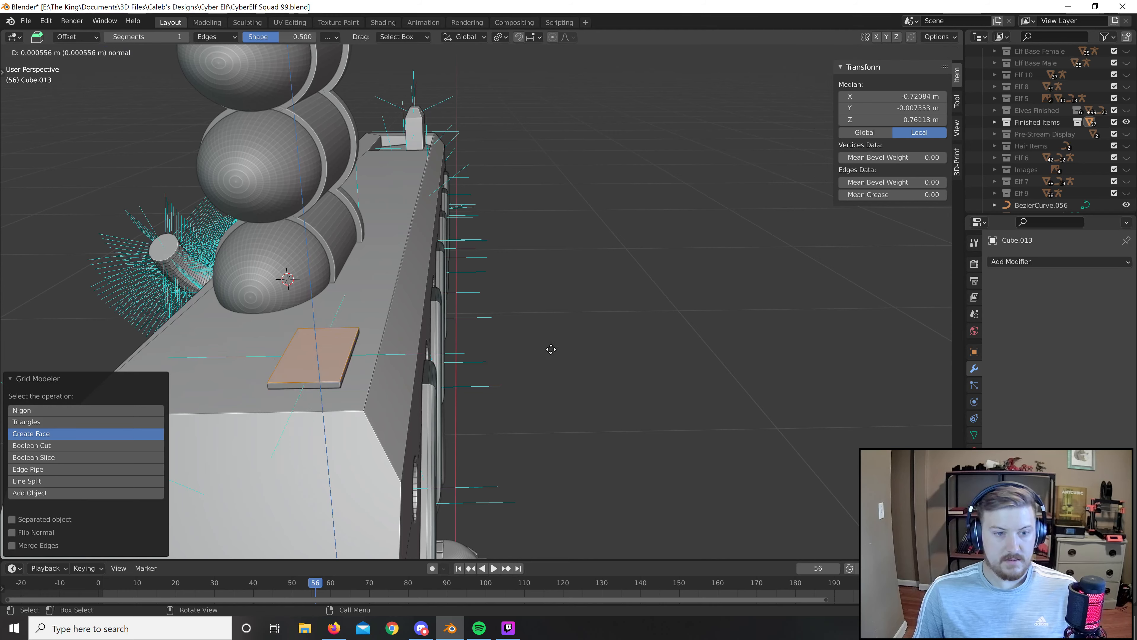
pyautogui.click(553, 307)
# Raise the new block's top face along Z to the height of the rear sight post.
pyautogui.press('3')
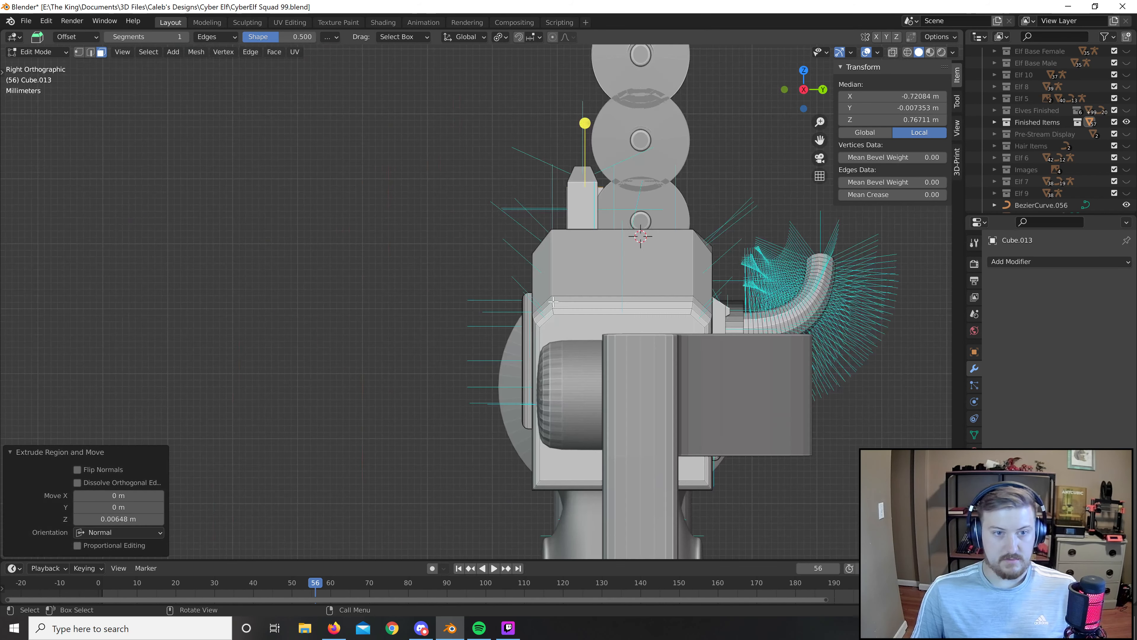
pyautogui.keyDown('shift'); pyautogui.moveTo(554, 302); pyautogui.dragTo(410, 415, button='middle'); pyautogui.keyUp('shift')
pyautogui.hotkey('ctrl', '3')
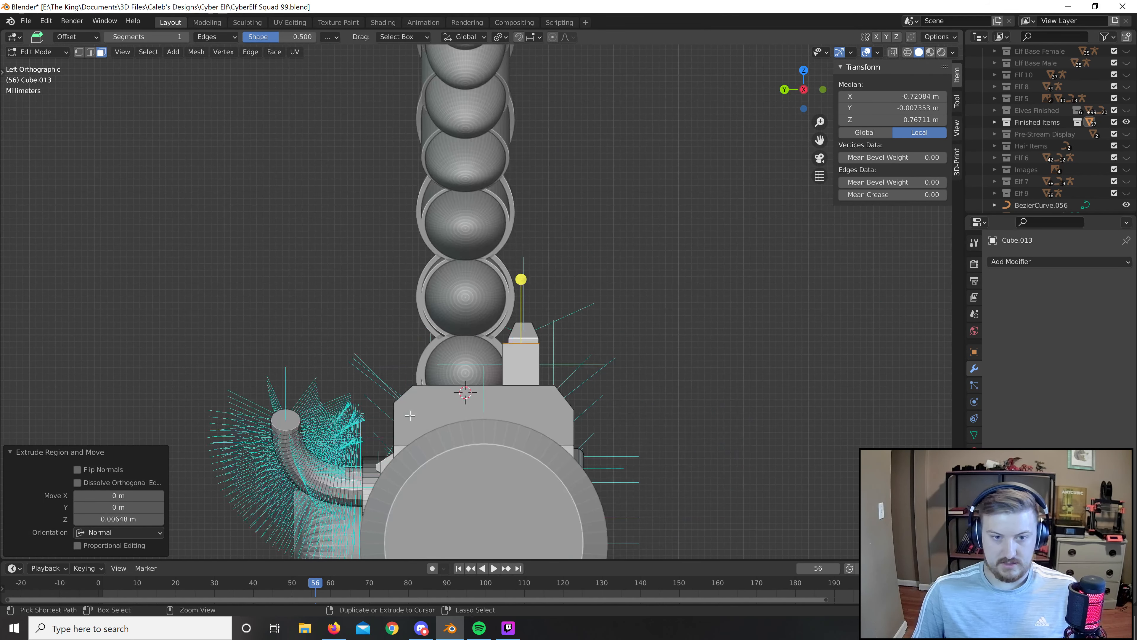
pyautogui.scroll(5, 803, 381)
pyautogui.press('g')
pyautogui.press('z')
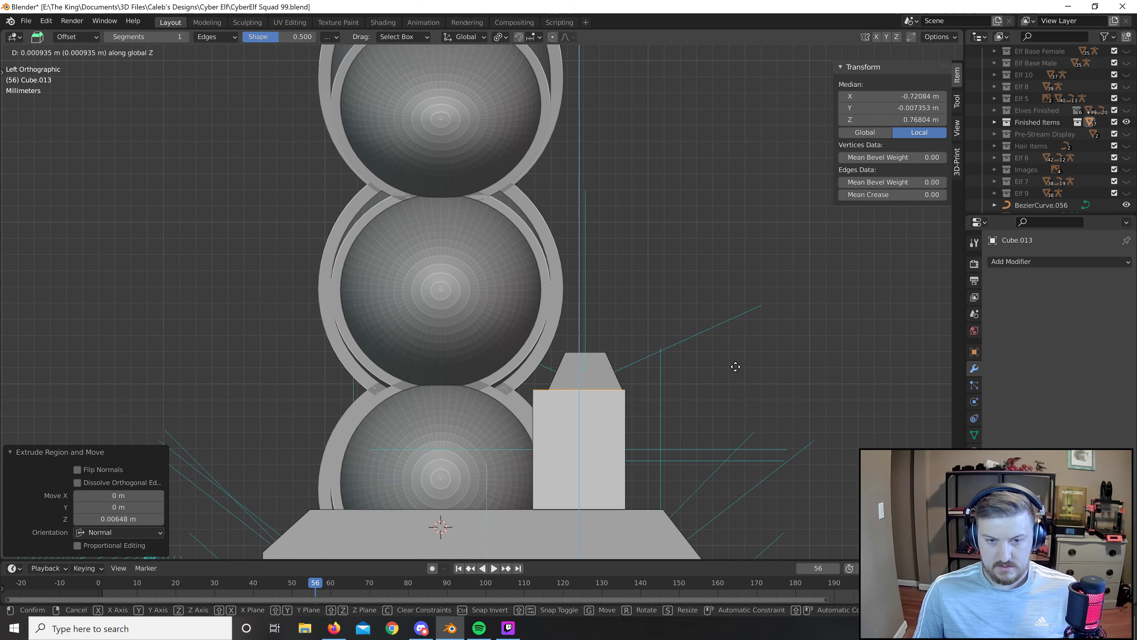
pyautogui.click(739, 339)
# Select the whole front sight block and scale it to 0.778 along Y to match the rear post's width.
pyautogui.moveTo(721, 368); pyautogui.dragTo(680, 421, button='middle')
pyautogui.keyDown('alt'); pyautogui.click(661, 399); pyautogui.keyUp('alt')
pyautogui.press('g')
pyautogui.press('x')
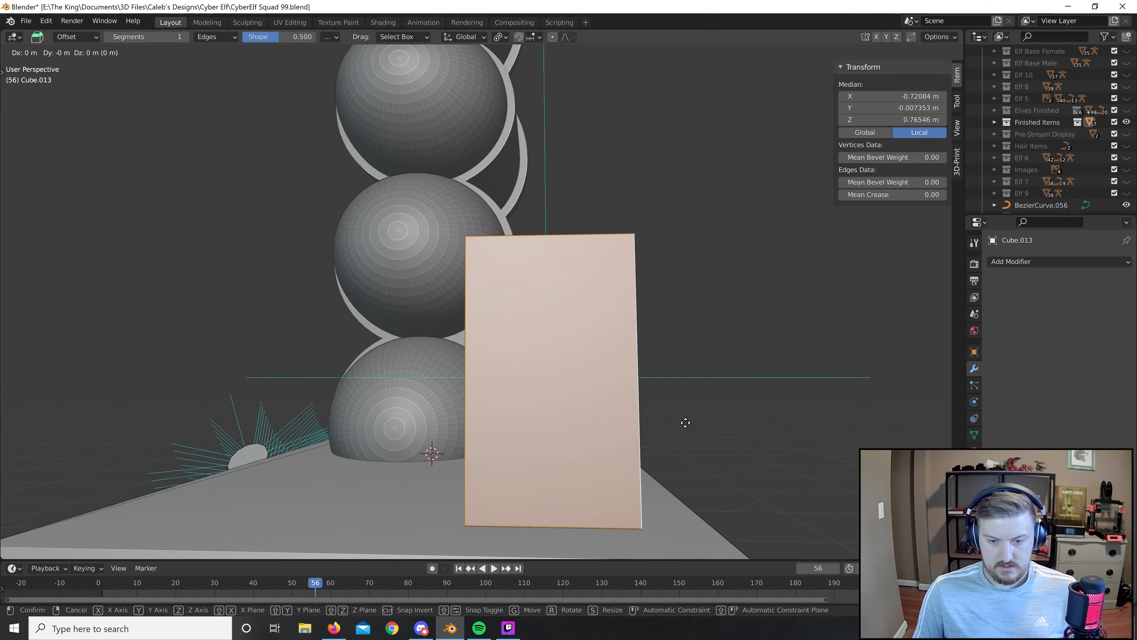
pyautogui.click(680, 424)
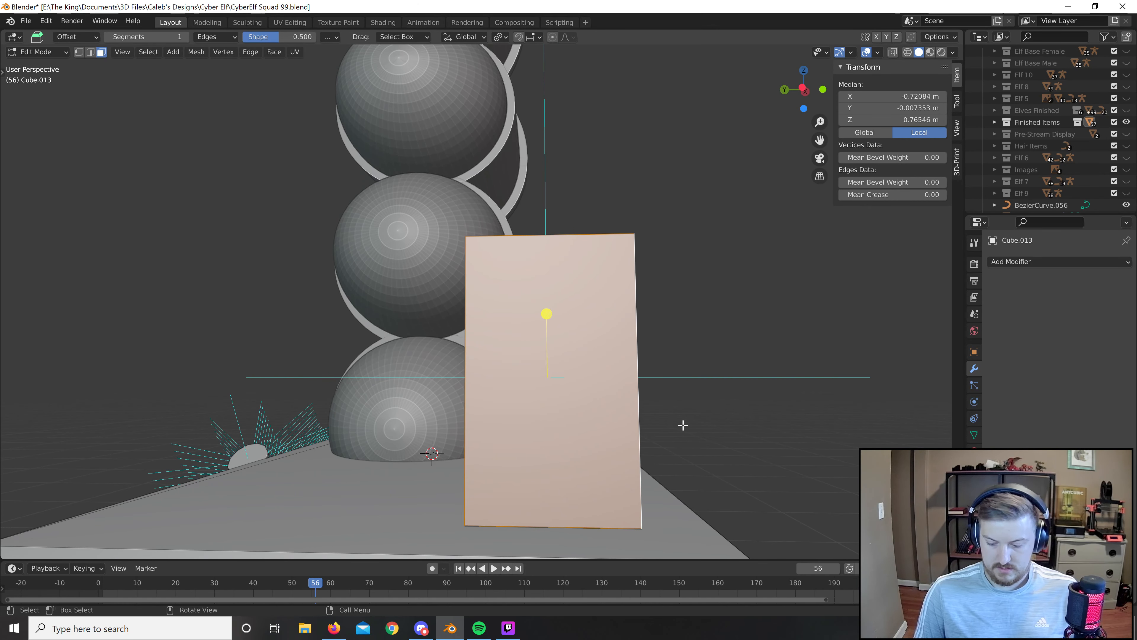
pyautogui.press('KP_3')
pyautogui.press('ctrl+KP_3')
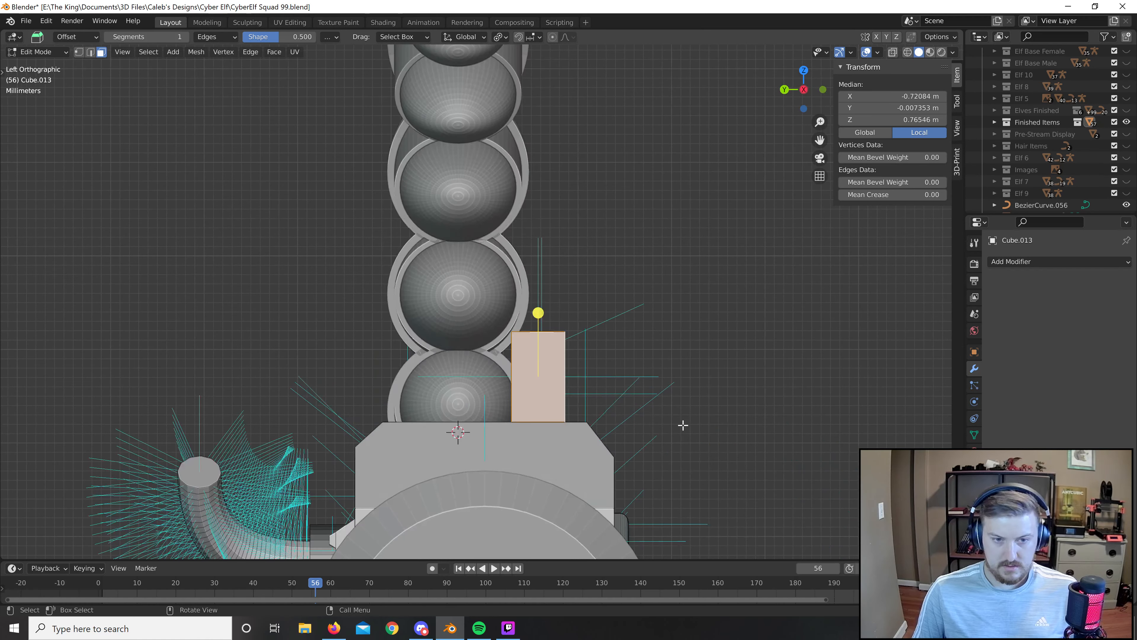
pyautogui.scroll(3, 689, 394)
pyautogui.press('s')
pyautogui.press('y')
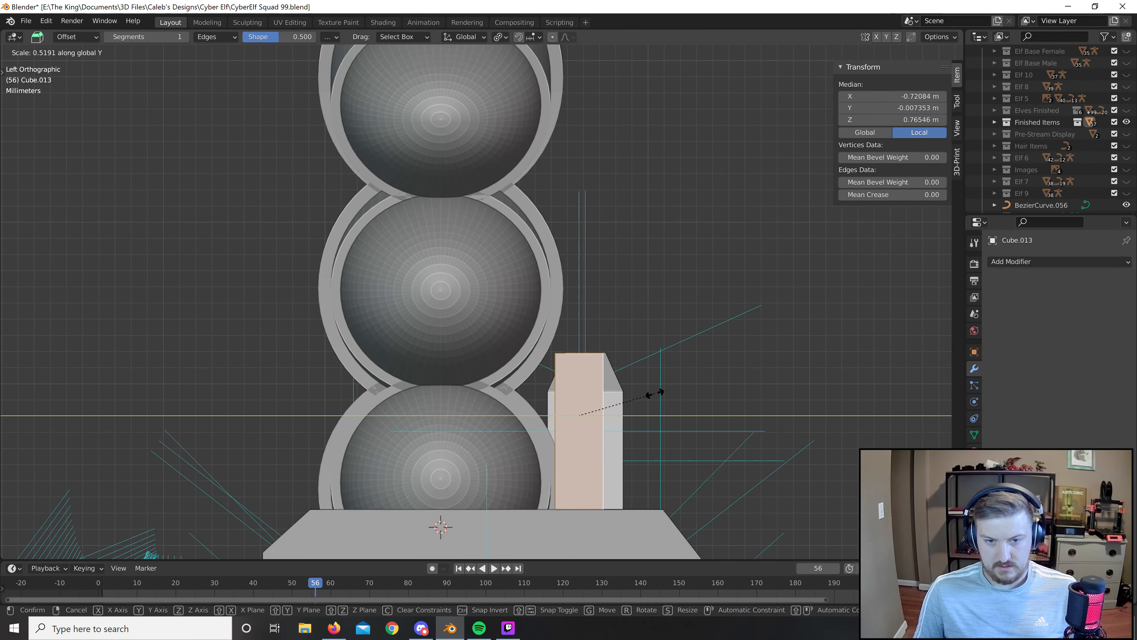
pyautogui.click(693, 389)
# Move the front sight block -0.000348 m along Y to line it up with the rear sight post.
pyautogui.press('g')
pyautogui.press('y')
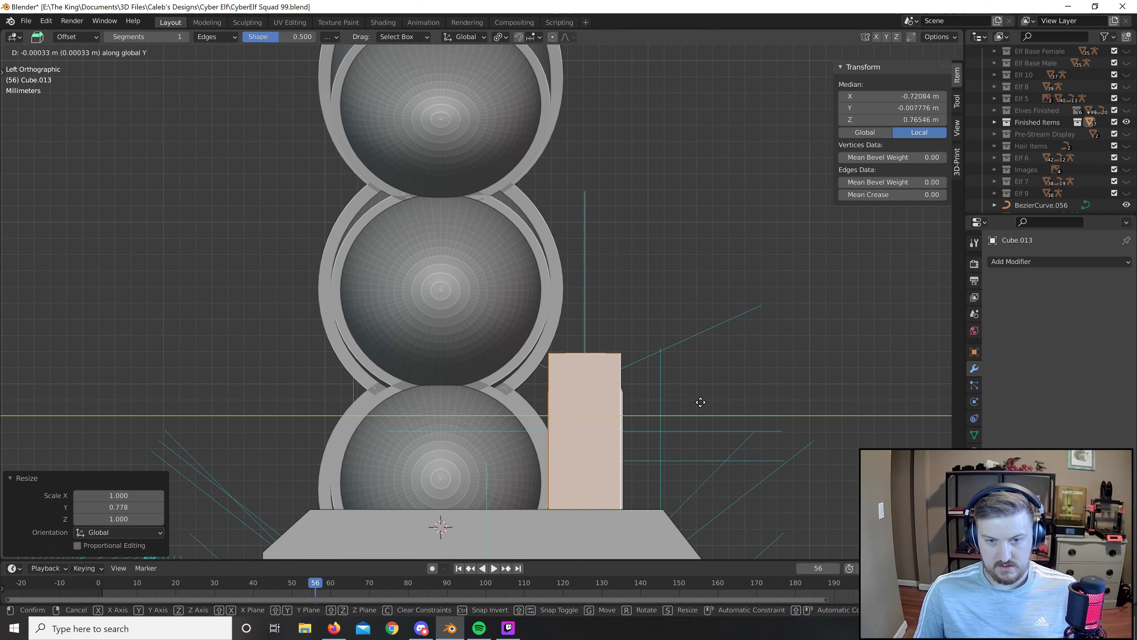
pyautogui.click(715, 404)
pyautogui.moveTo(715, 404); pyautogui.dragTo(686, 390, button='middle')
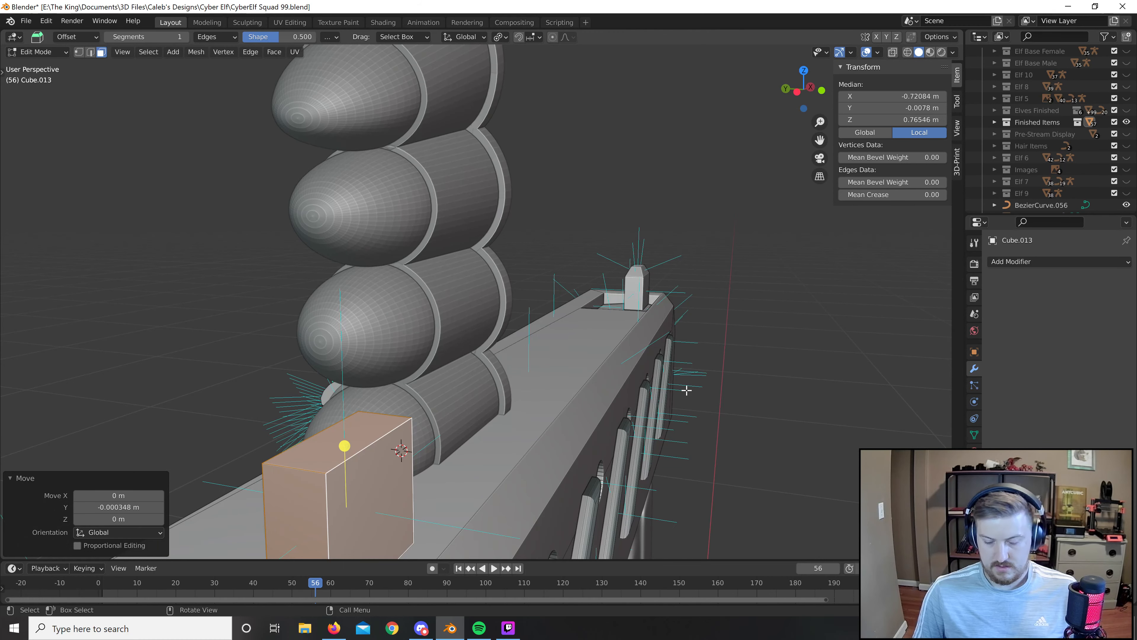
pyautogui.press('KP_3')
pyautogui.moveTo(504, 310); pyautogui.dragTo(439, 313, button='middle')
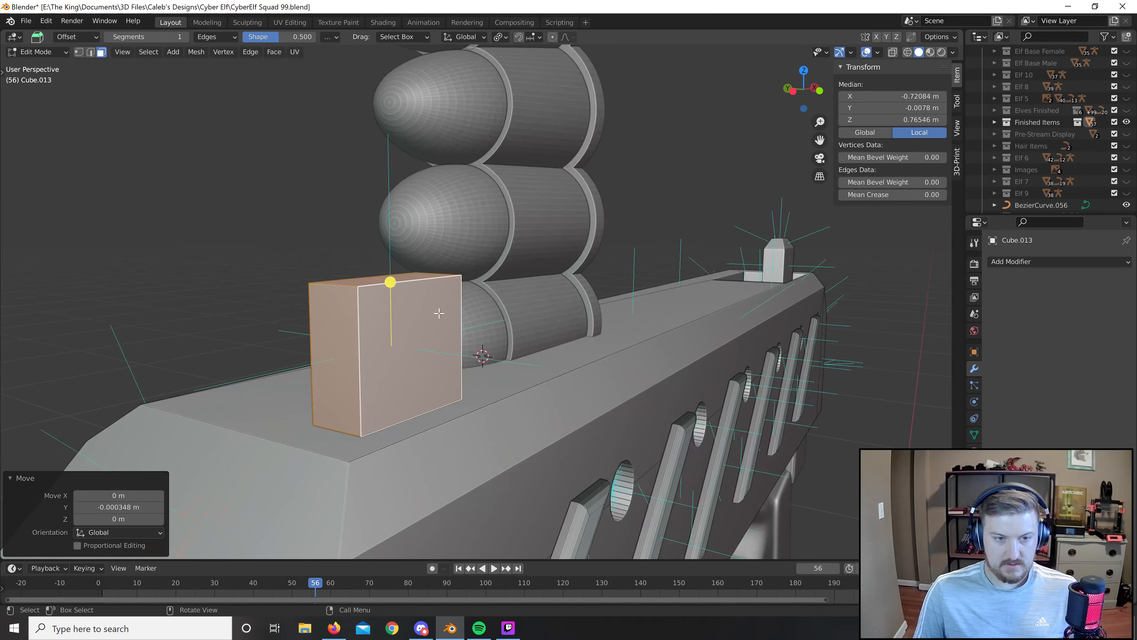
pyautogui.keyDown('alt'); pyautogui.click(359, 318); pyautogui.keyUp('alt')
pyautogui.keyDown('alt'); pyautogui.click(372, 285); pyautogui.keyUp('alt')
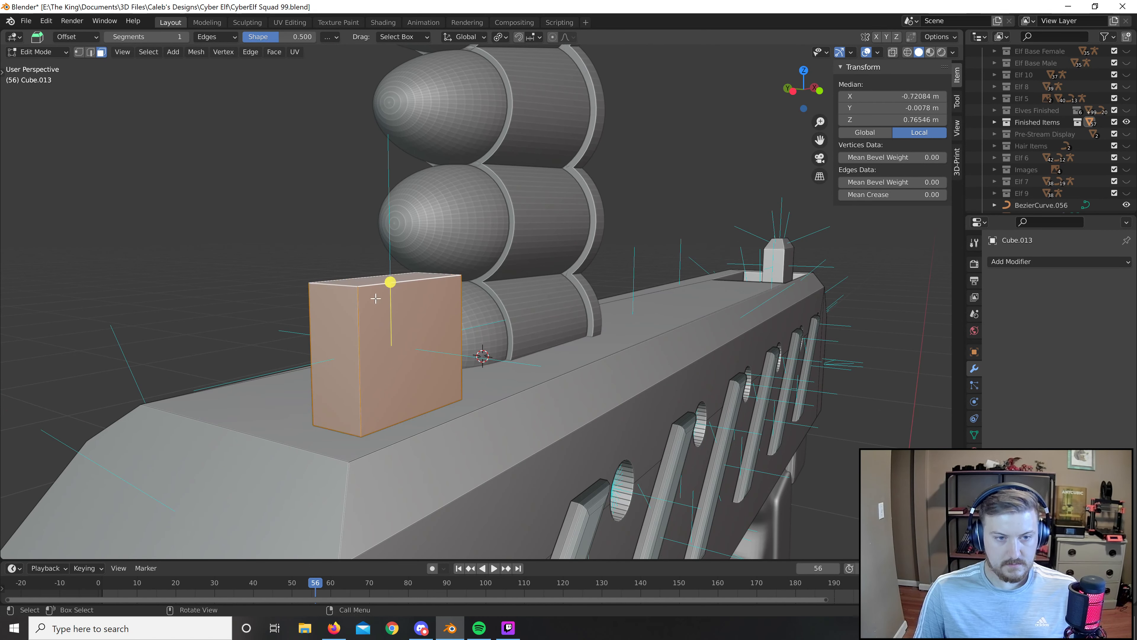
pyautogui.moveTo(392, 284); pyautogui.dragTo(407, 274)
pyautogui.hotkey('ctrl', 'z')
# Bevel the vertical edges and top edges of the front sight block with a single segment, and finish editing the body.
pyautogui.press('2')
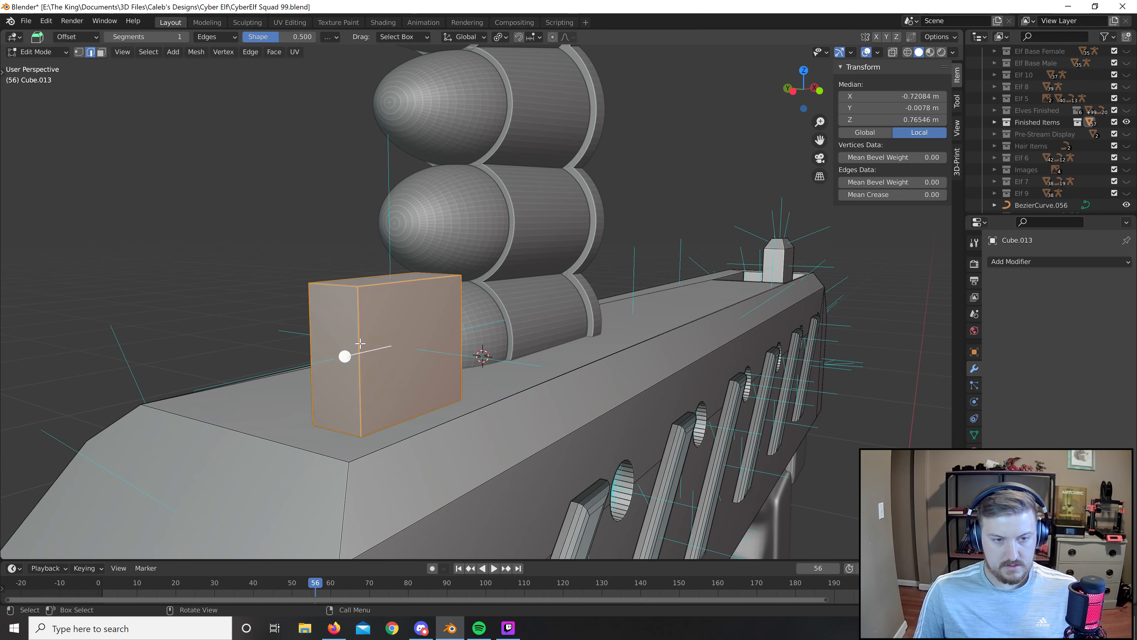
pyautogui.click(360, 338)
pyautogui.keyDown('shift'); pyautogui.click(460, 312); pyautogui.keyUp('shift')
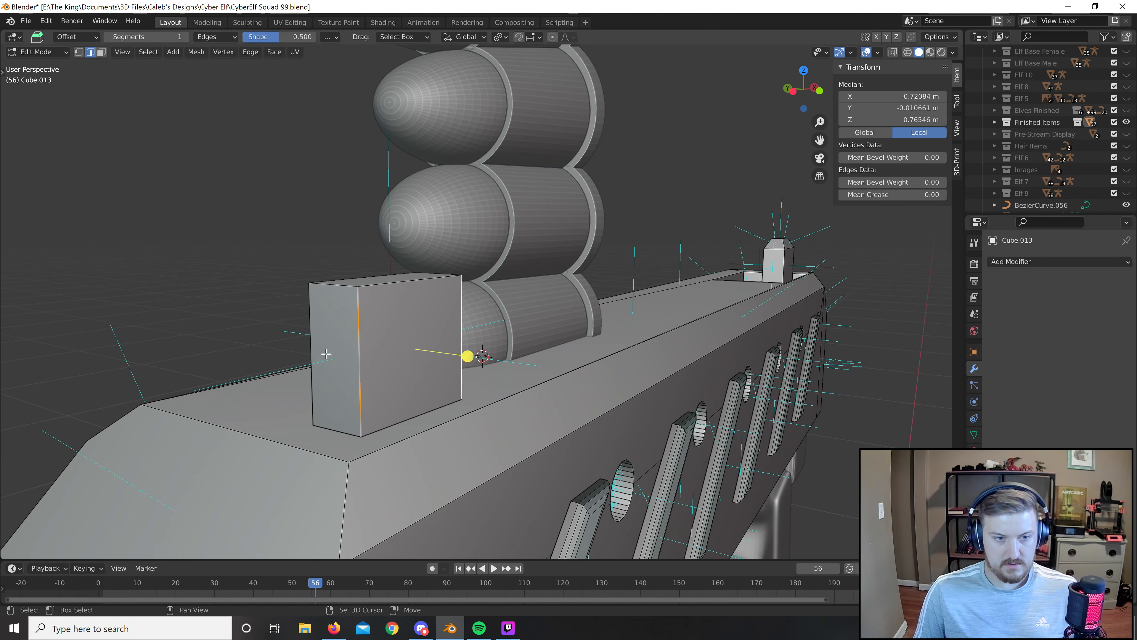
pyautogui.keyDown('shift'); pyautogui.click(313, 347); pyautogui.keyUp('shift')
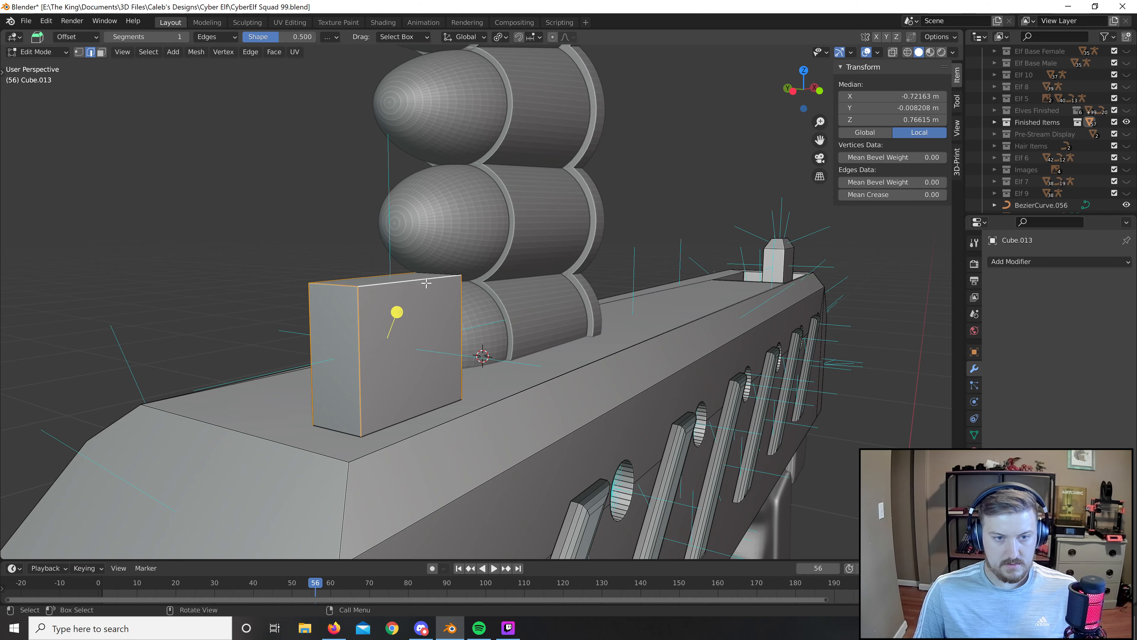
pyautogui.moveTo(342, 293); pyautogui.dragTo(543, 446, button='middle')
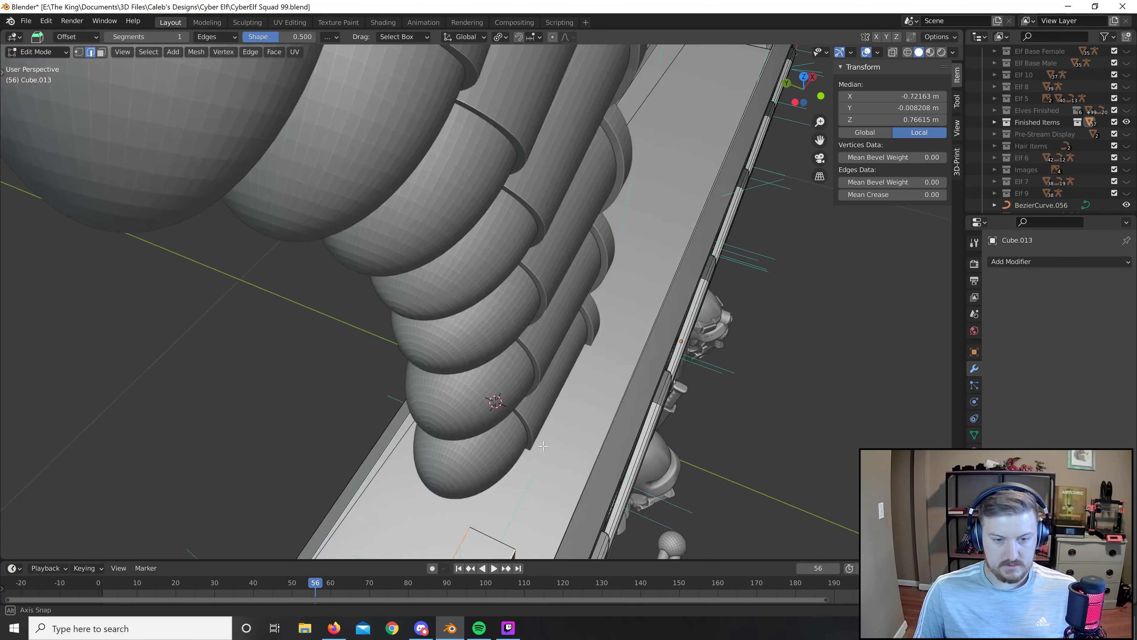
pyautogui.keyDown('shift'); pyautogui.click(496, 536); pyautogui.keyUp('shift')
pyautogui.moveTo(496, 535); pyautogui.dragTo(638, 336, button='middle')
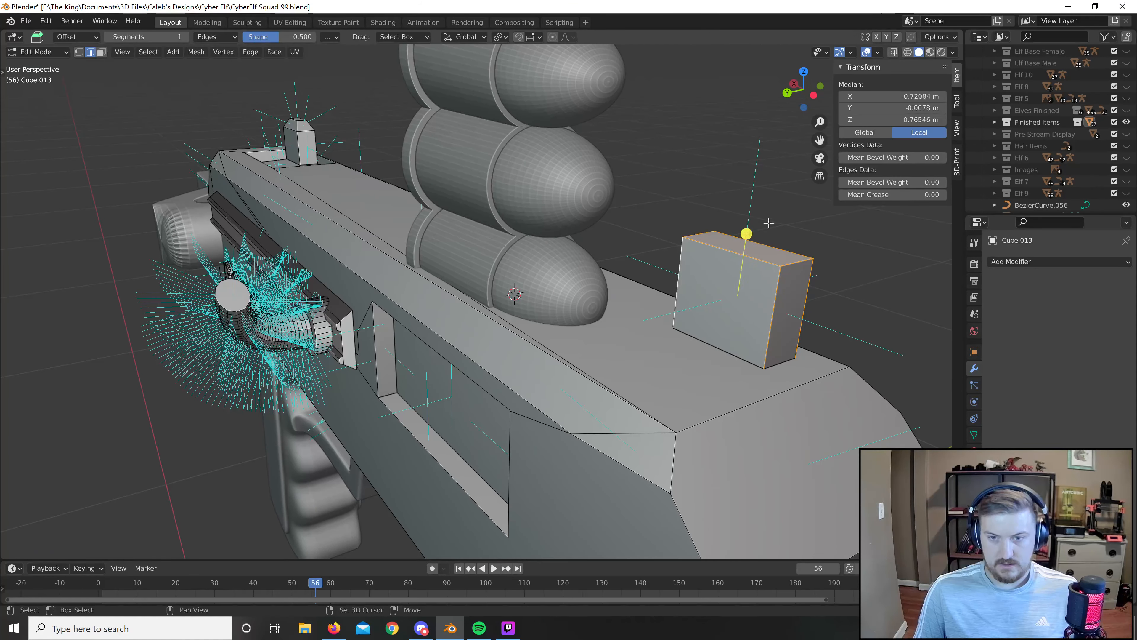
pyautogui.hotkey('ctrl', 'b')
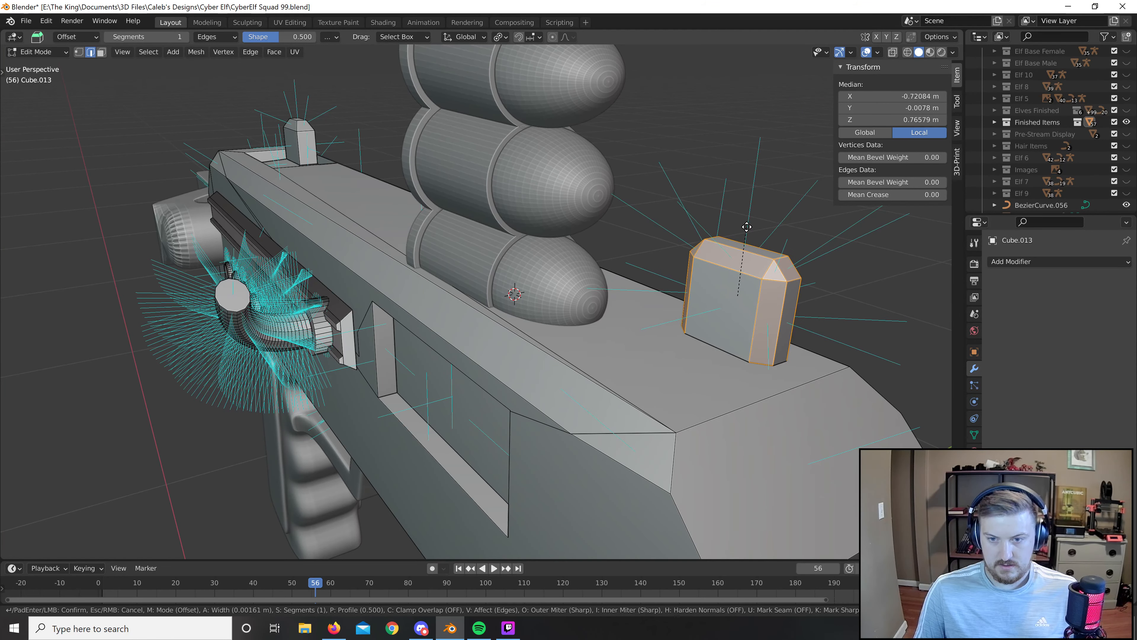
pyautogui.click(786, 279)
pyautogui.moveTo(786, 279); pyautogui.dragTo(580, 394, button='middle')
pyautogui.press('Tab')
# Examine the whole gun from the side and front, checking the sights and curved magazine against its overall shape.
pyautogui.scroll(-5, 698, 386)
pyautogui.click(679, 375)
pyautogui.scroll(-4, 555, 380)
pyautogui.scroll(5, 591, 372)
pyautogui.scroll(-6, 580, 397)
pyautogui.moveTo(500, 447); pyautogui.dragTo(513, 407, button='middle')
pyautogui.scroll(-2, 502, 384)
pyautogui.scroll(3, 502, 383)
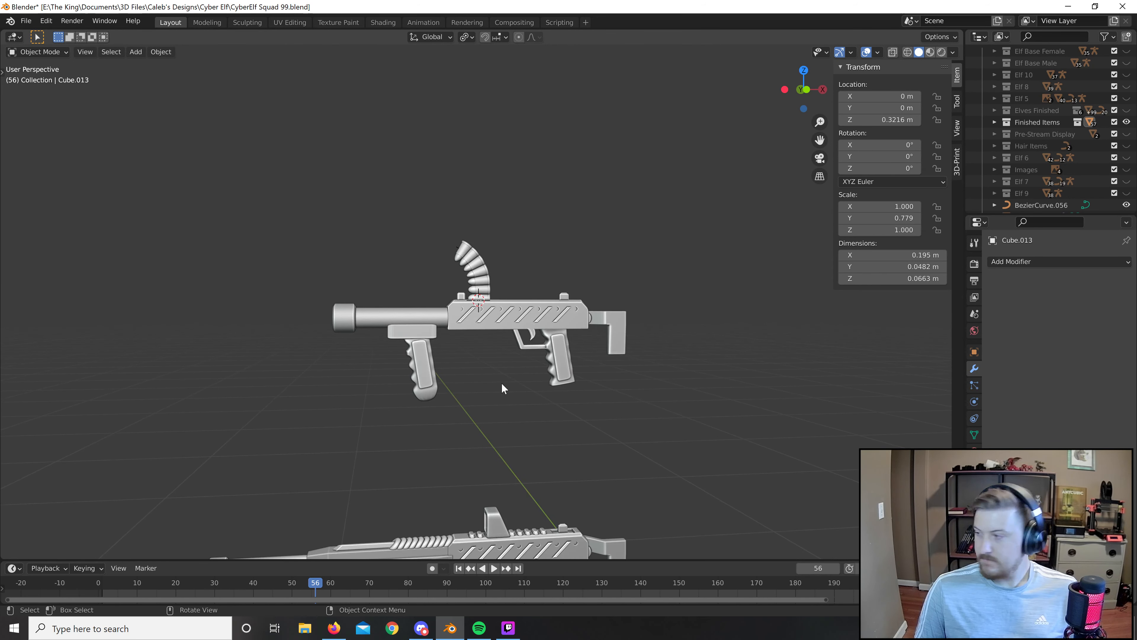
pyautogui.press('KP_1')
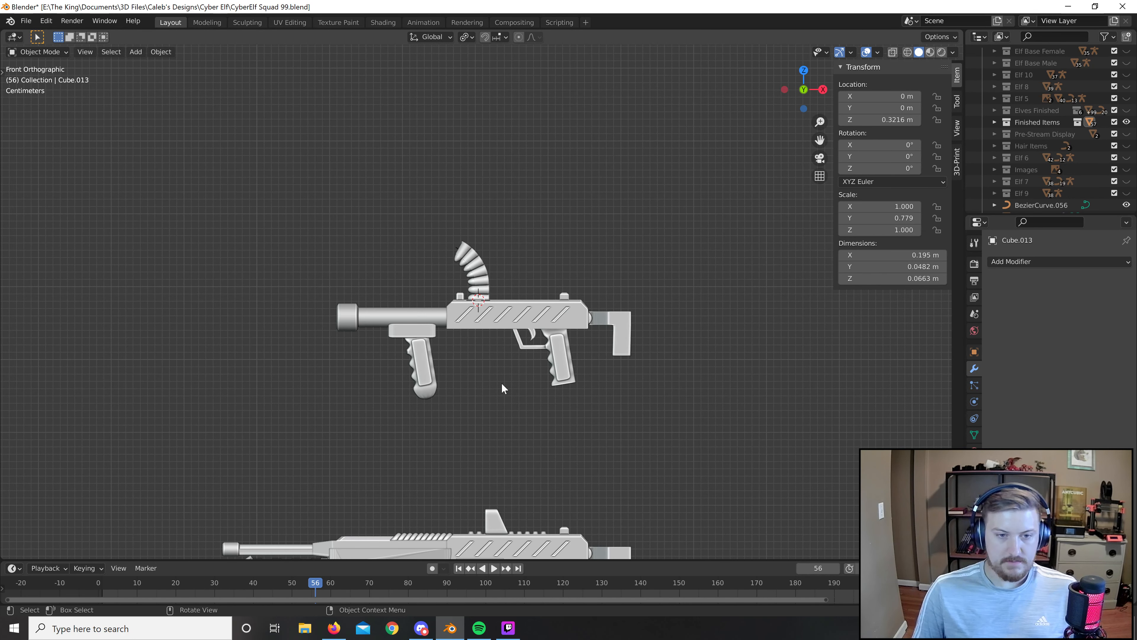
# Add a mesh cube at the 3D cursor at the base of the curved stack of rounds.
pyautogui.scroll(6, 502, 388)
pyautogui.hotkey('shift', 'a')
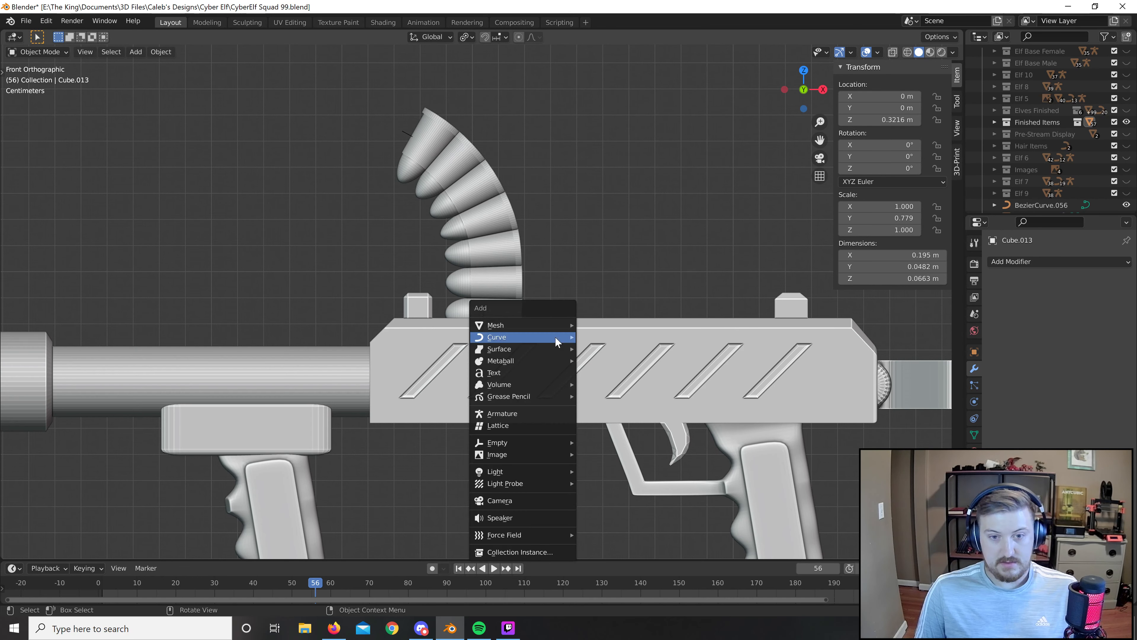
pyautogui.moveTo(556, 327)
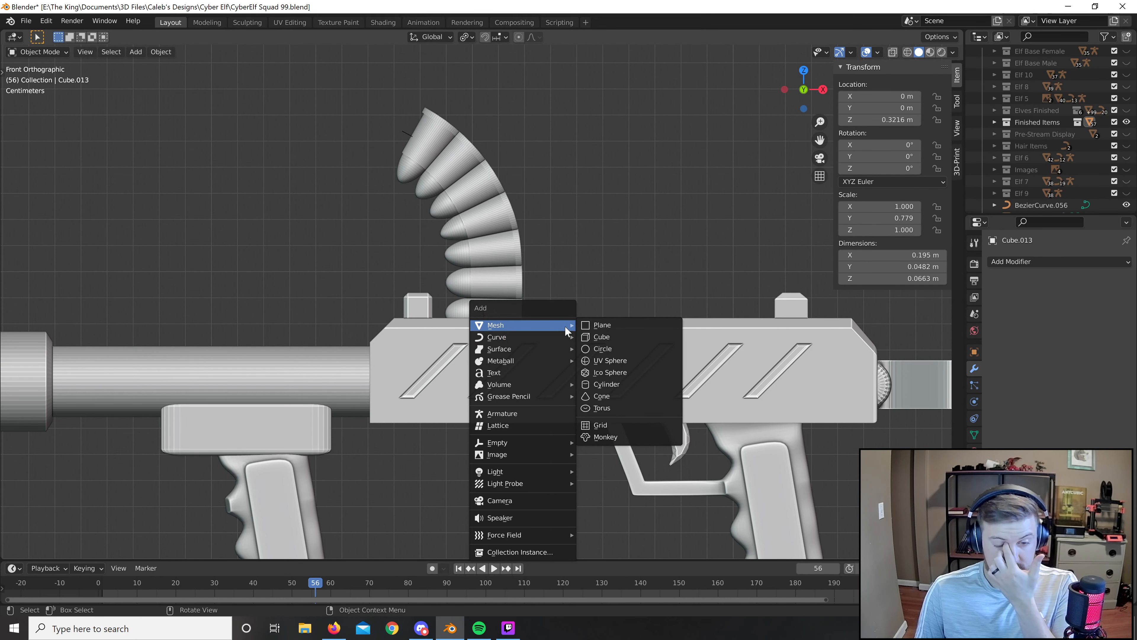
pyautogui.click(599, 336)
pyautogui.scroll(-10, 706, 256)
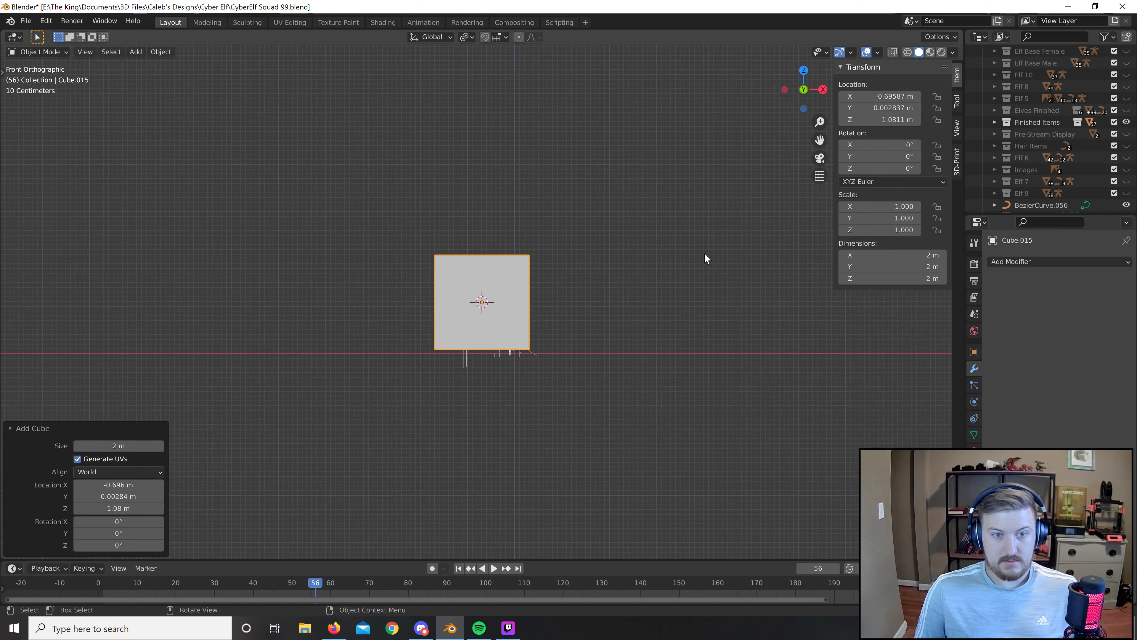
# Scale the new cube down uniformly to about 0.0369 m per side, close to the width of the rounds.
pyautogui.press('s')
pyautogui.click(531, 294)
pyautogui.scroll(8, 550, 309)
pyautogui.scroll(8, 549, 310)
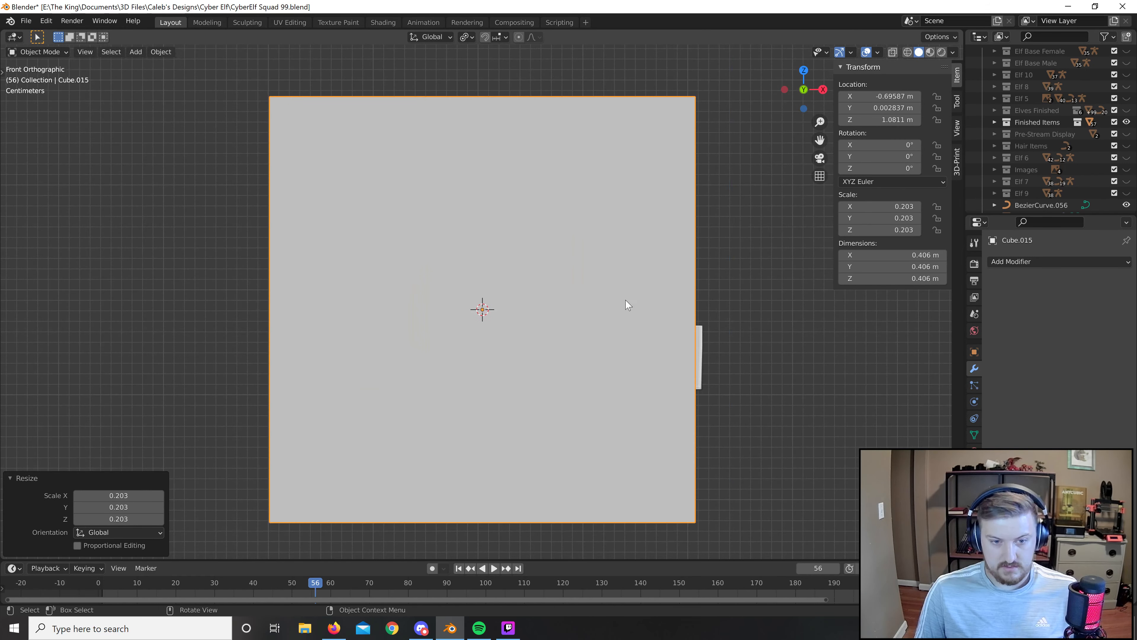
pyautogui.scroll(-7, 627, 305)
pyautogui.press('s')
pyautogui.click(524, 303)
pyautogui.scroll(3, 561, 312)
pyautogui.scroll(7, 561, 313)
pyautogui.press('s')
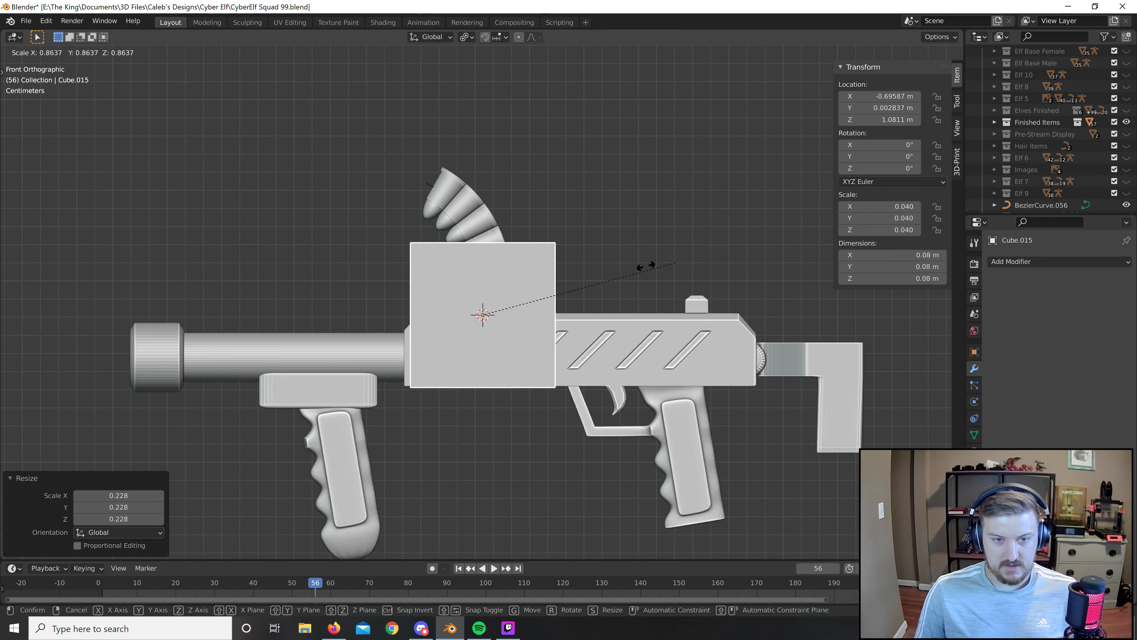
pyautogui.click(579, 275)
# Stretch the cube by 2.823 along Z and raise it to a Z location of about 1.1196 m.
pyautogui.press('s')
pyautogui.press('z')
pyautogui.click(712, 212)
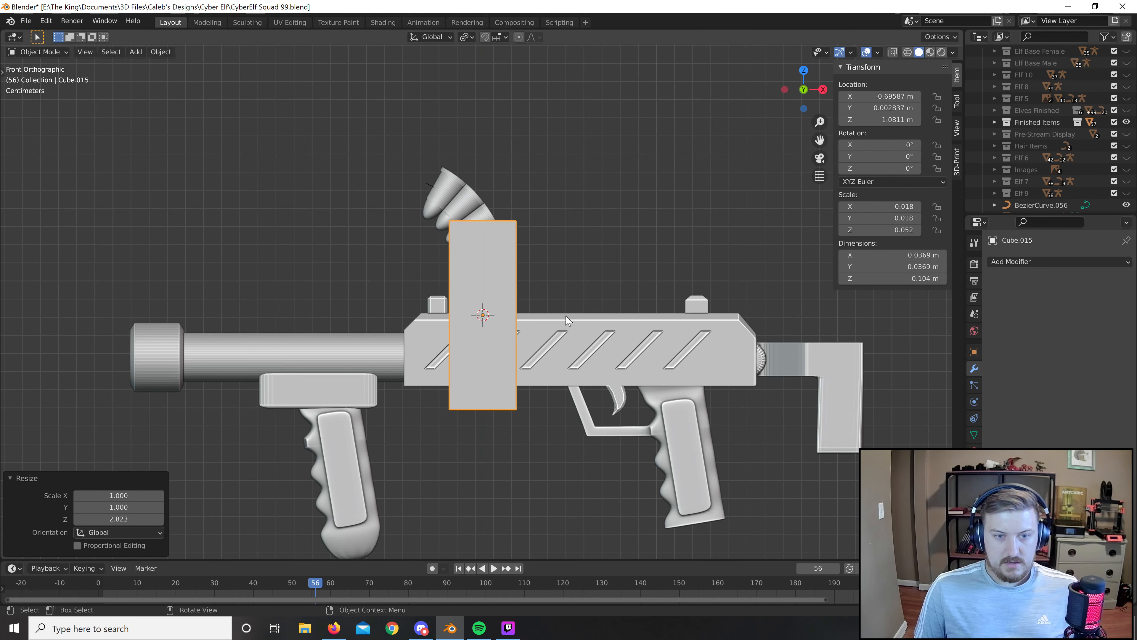
pyautogui.scroll(3, 564, 313)
pyautogui.press('g')
pyautogui.press('z')
pyautogui.click(565, 208)
# Cut the upright block with 31 evenly spaced horizontal edge loops and finish editing its mesh.
pyautogui.press('Tab')
pyautogui.scroll(-1, 562, 222)
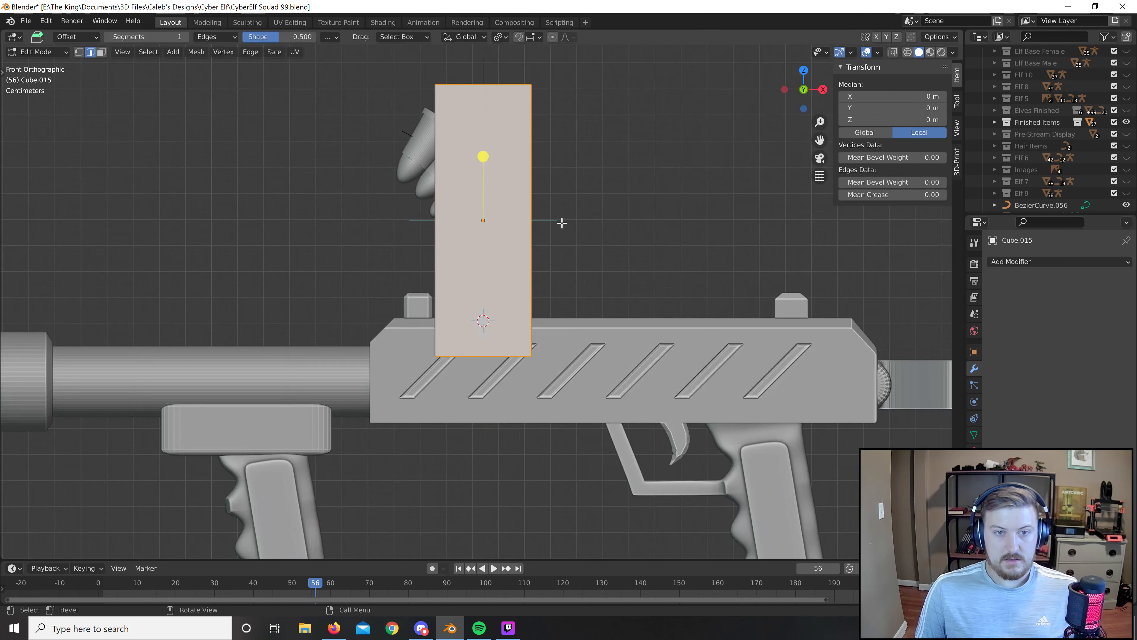
pyautogui.keyDown('shift'); pyautogui.moveTo(543, 244); pyautogui.dragTo(551, 290, button='middle'); pyautogui.keyUp('shift')
pyautogui.scroll(-1, 551, 289)
pyautogui.hotkey('ctrl', 'r')
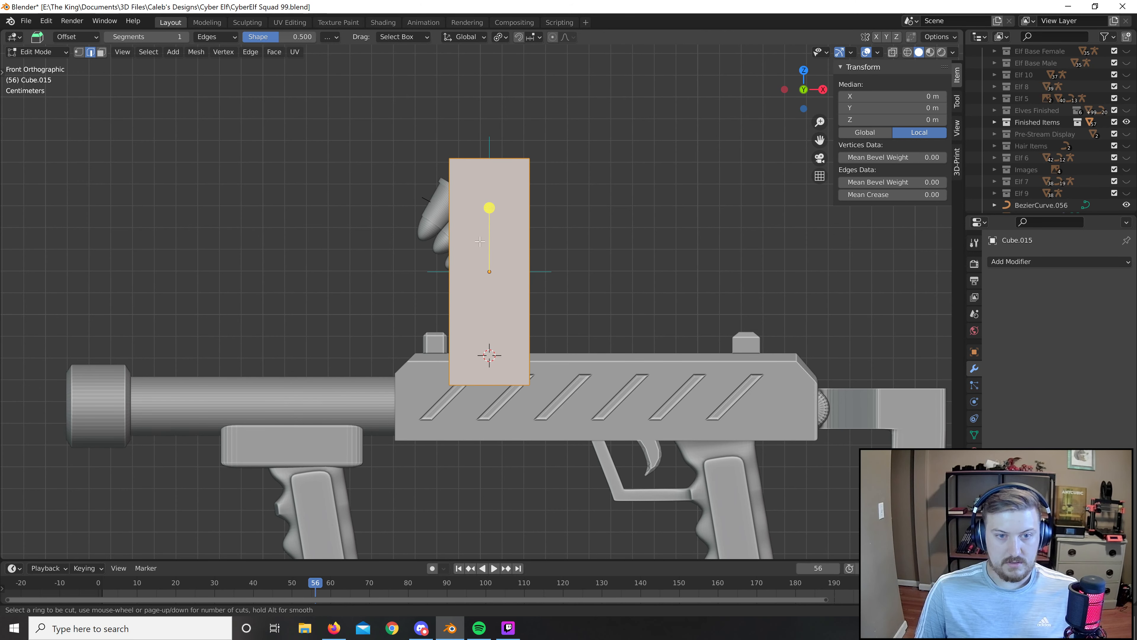
pyautogui.press('Escape')
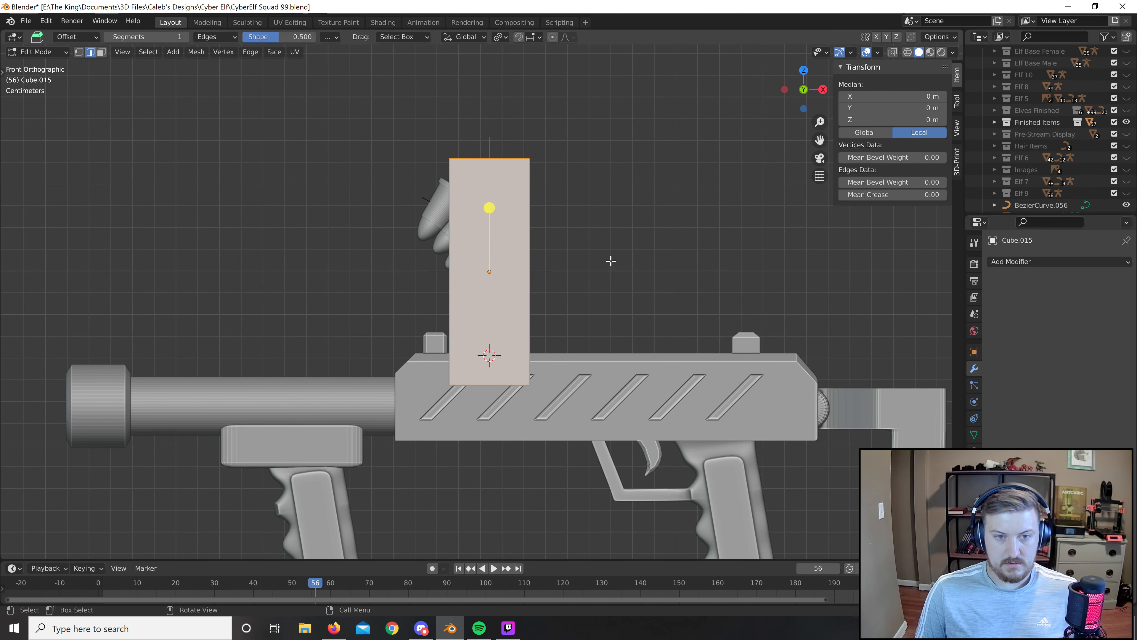
pyautogui.keyDown('shift'); pyautogui.moveTo(602, 289); pyautogui.dragTo(600, 315, button='middle'); pyautogui.keyUp('shift')
pyautogui.scroll(4, 498, 308)
pyautogui.hotkey('ctrl', 'r')
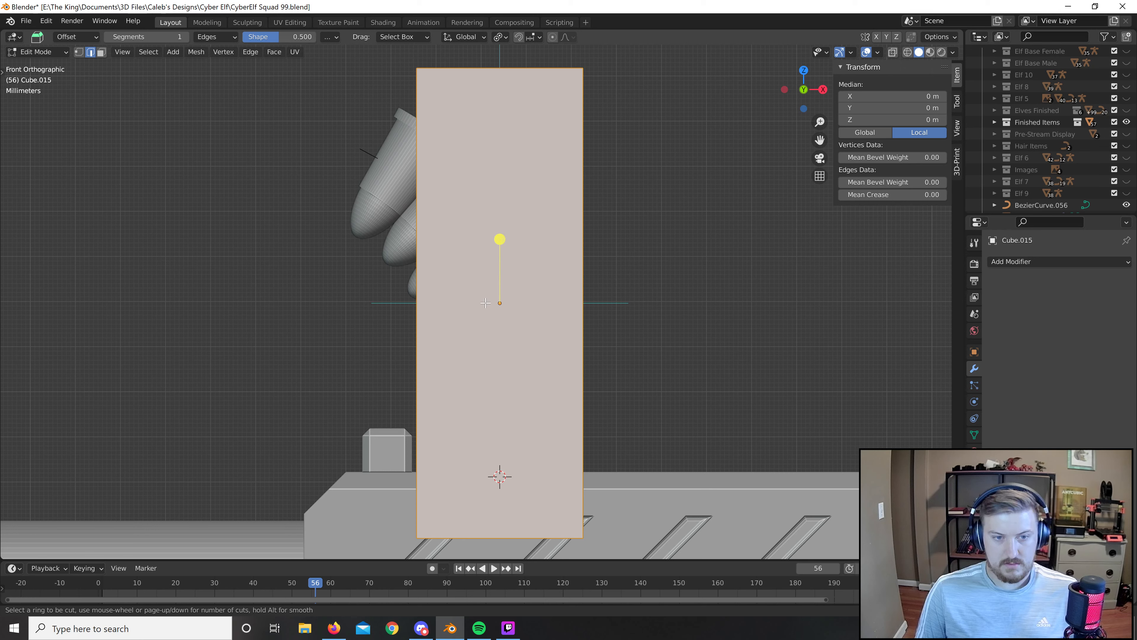
pyautogui.scroll(7, 473, 285)
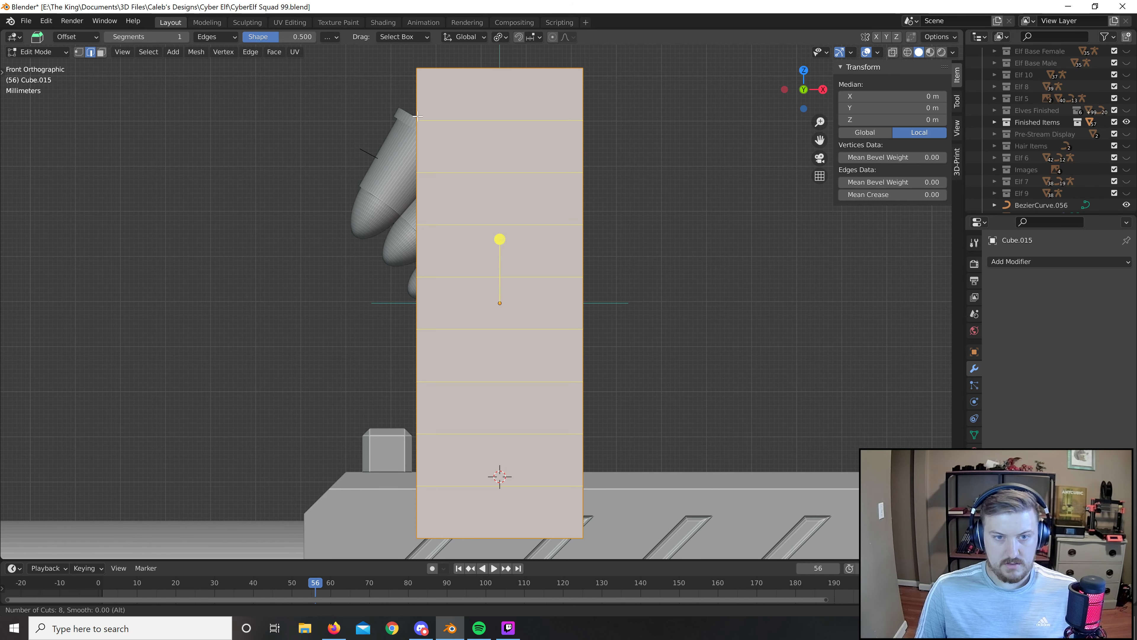
pyautogui.scroll(6, 420, 120)
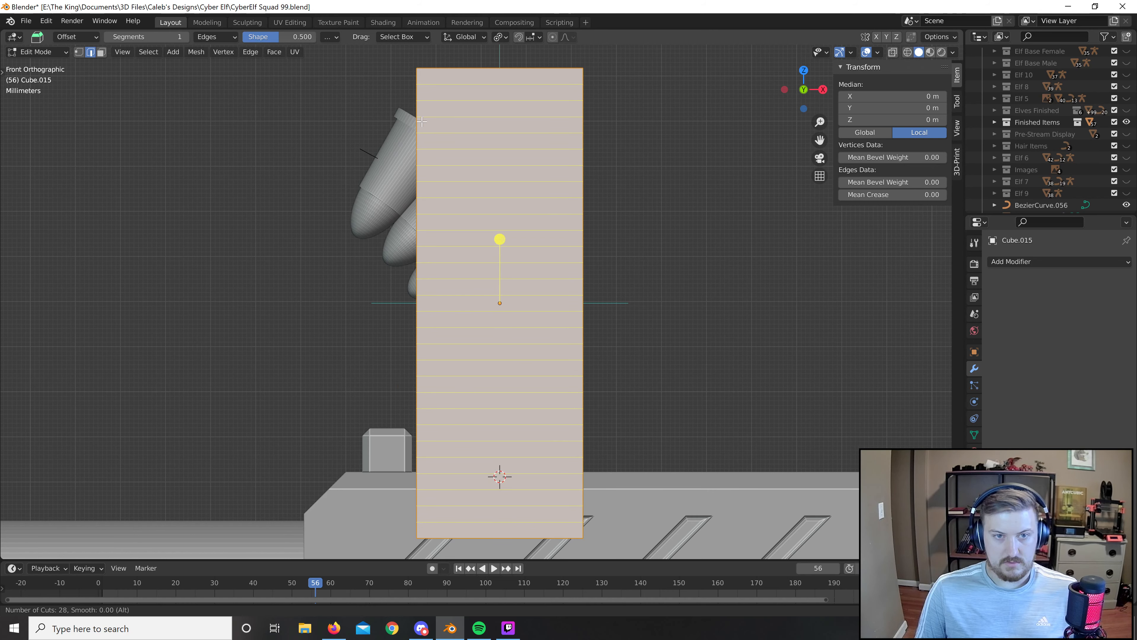
pyautogui.scroll(3, 422, 121)
pyautogui.click(425, 125)
pyautogui.rightClick(430, 128)
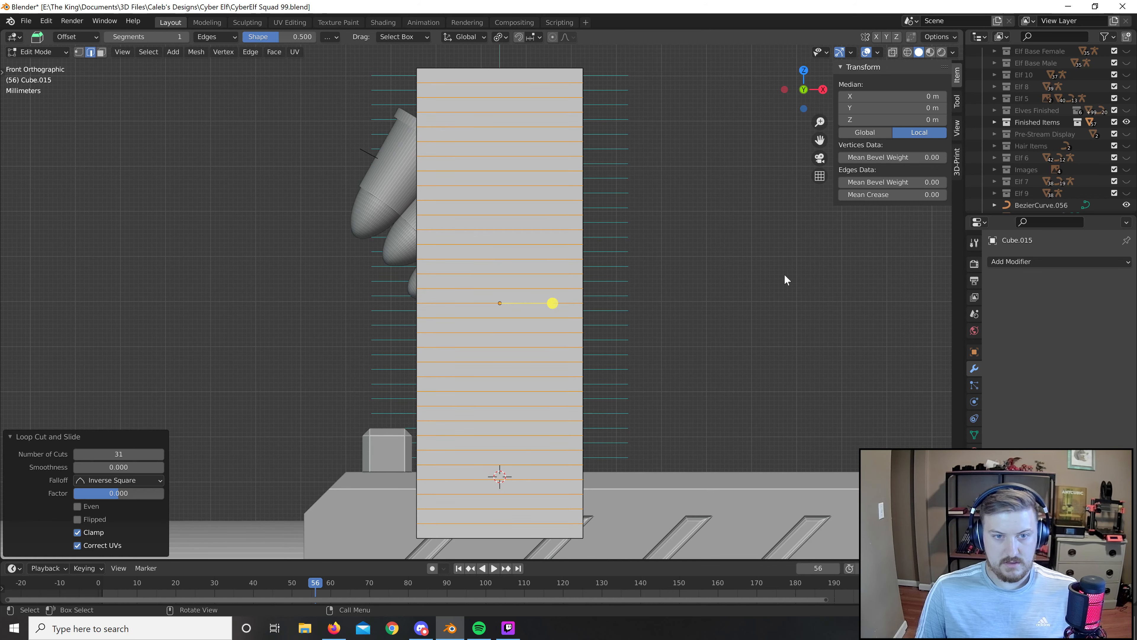
pyautogui.press('Tab')
# Add a Curve modifier to the block, using the Bezier curve behind the rounds as its curve object.
pyautogui.scroll(-5, 784, 273)
pyautogui.click(1075, 261)
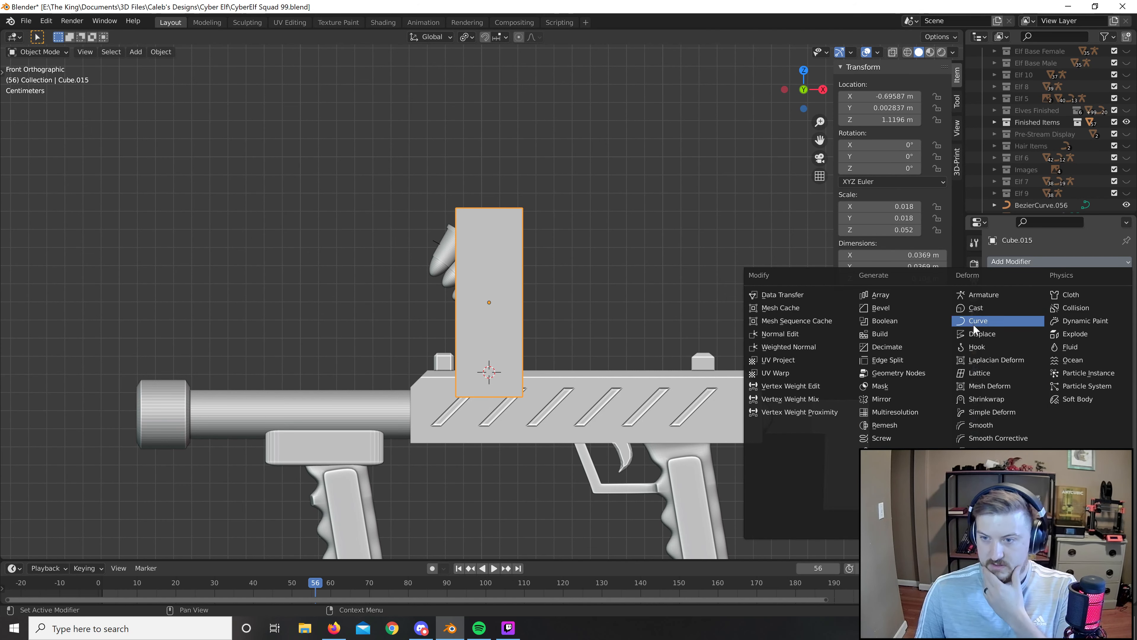
pyautogui.click(999, 321)
pyautogui.click(1112, 300)
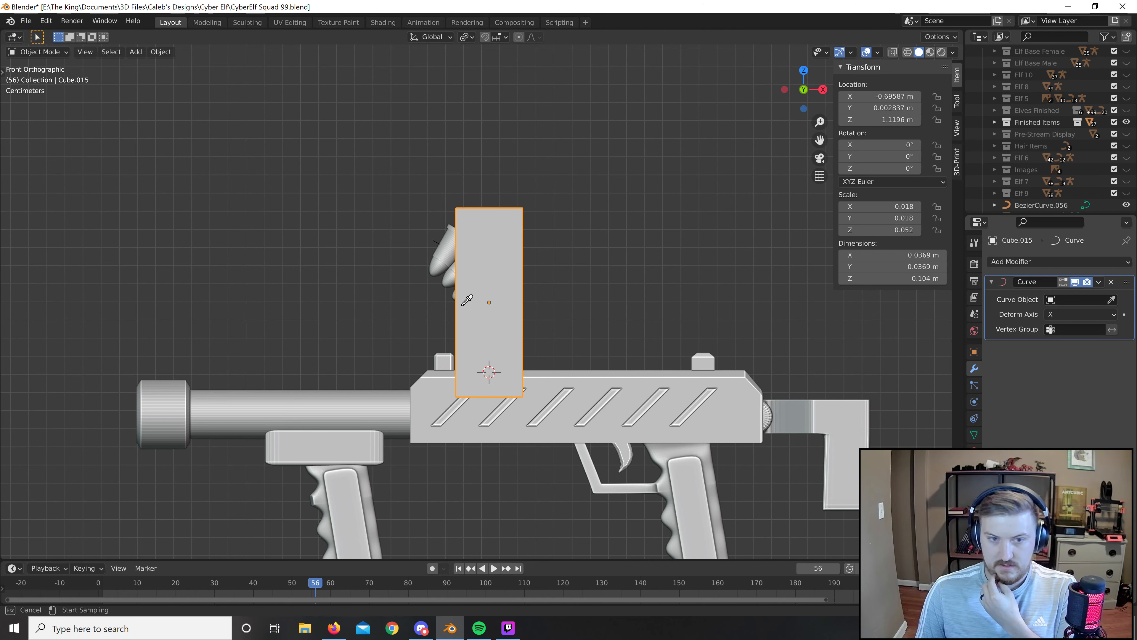
pyautogui.click(427, 231)
pyautogui.scroll(3, 599, 317)
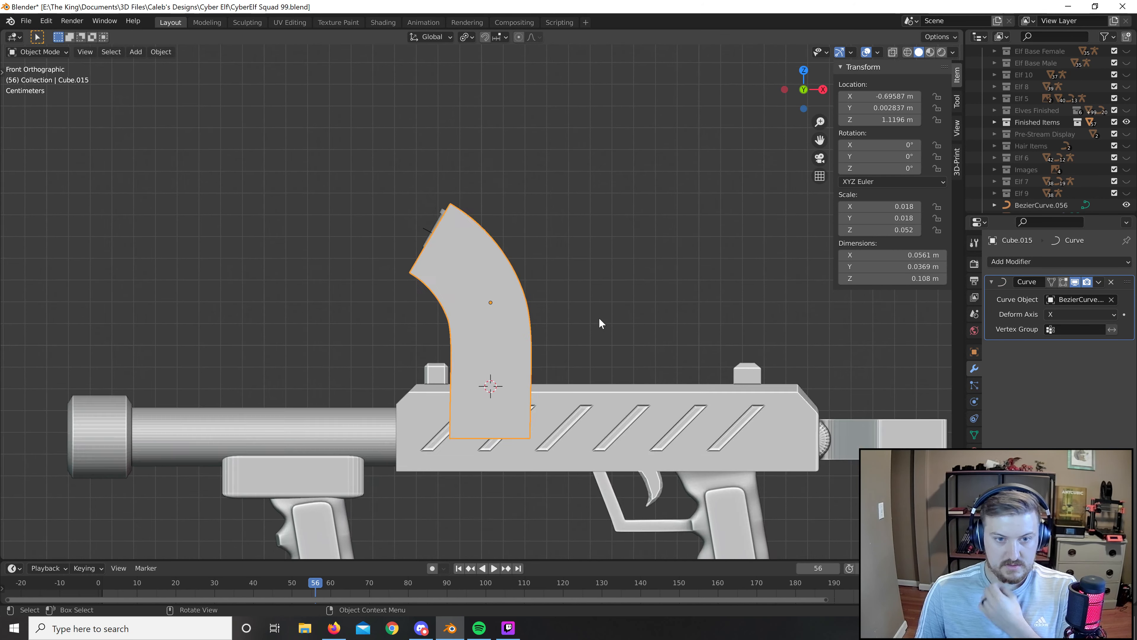
# Move the curved block 0.017308 m up along Z and thin it to 0.308 along Y so the rounds protrude.
pyautogui.press('g')
pyautogui.press('z')
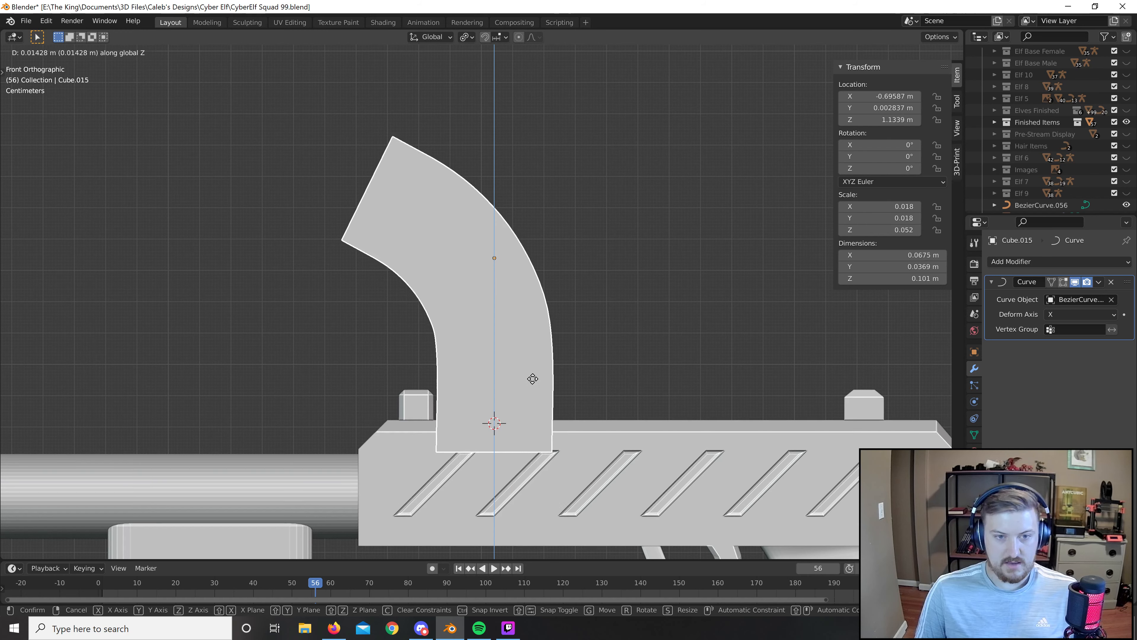
pyautogui.click(533, 375)
pyautogui.moveTo(534, 376); pyautogui.dragTo(594, 344, button='middle')
pyautogui.press('s')
pyautogui.press('y')
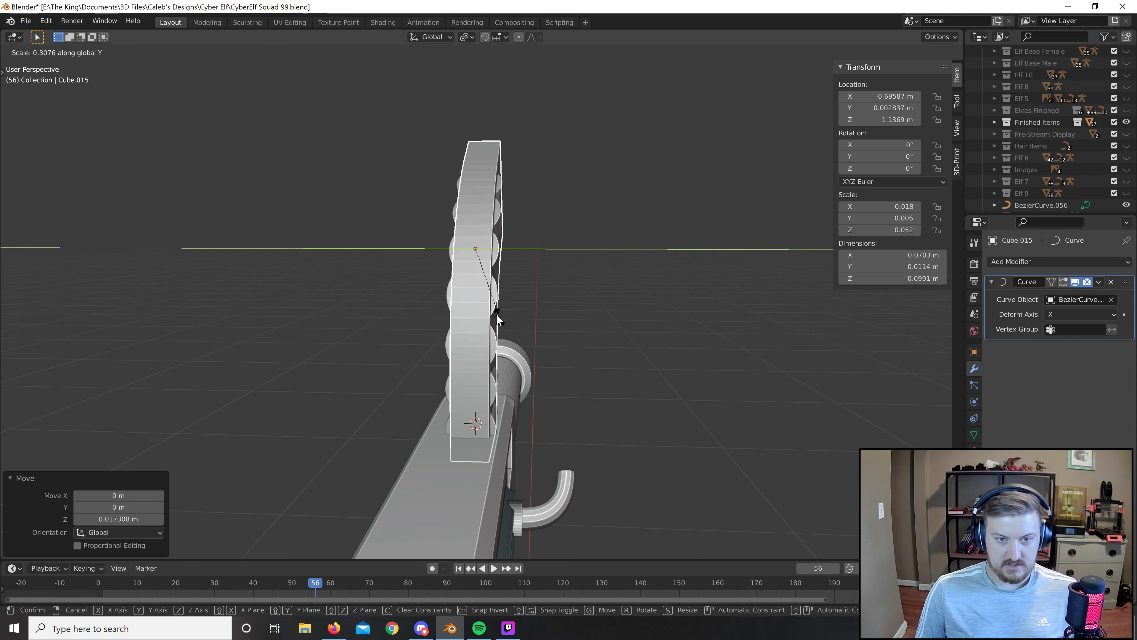
pyautogui.click(496, 314)
# Lower the curved magazine block about 0.01255 m along Z so its base sinks into the gun body.
pyautogui.moveTo(497, 314); pyautogui.dragTo(743, 338, button='middle')
pyautogui.scroll(5, 666, 331)
pyautogui.scroll(-5, 744, 338)
pyautogui.scroll(6, 619, 292)
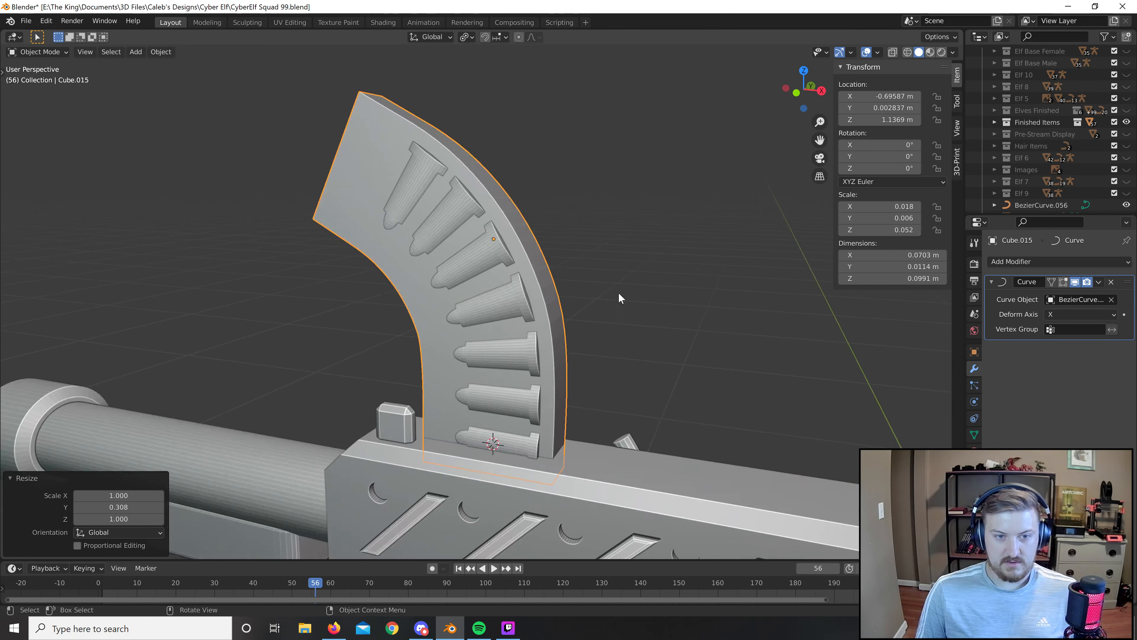
pyautogui.moveTo(619, 293); pyautogui.dragTo(660, 279, button='middle')
pyautogui.press('g')
pyautogui.press('z')
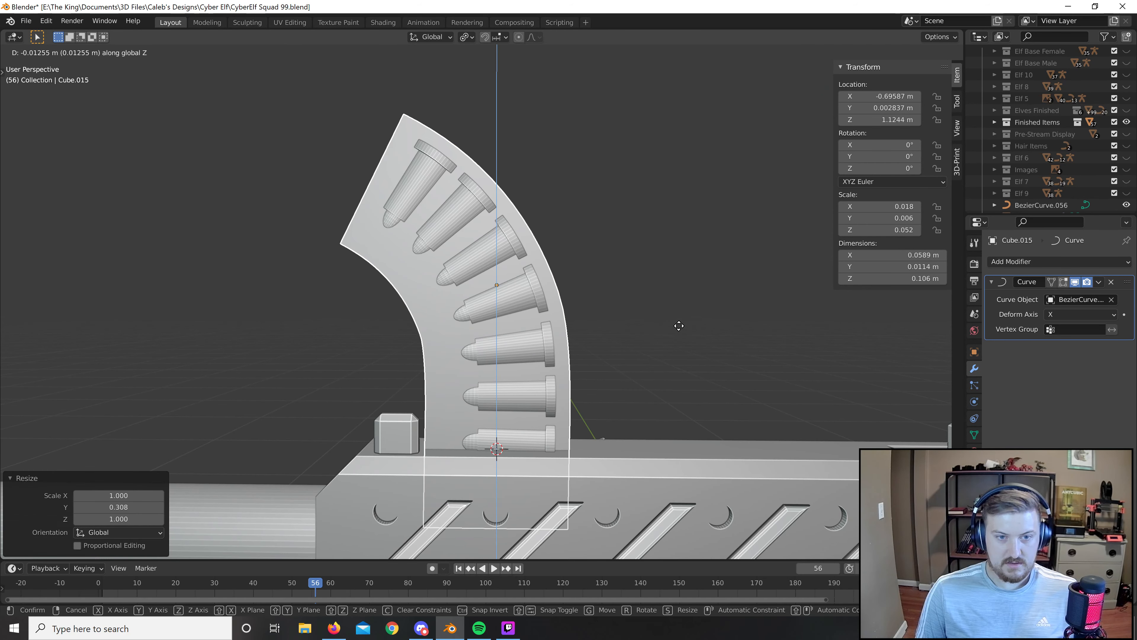
pyautogui.click(678, 326)
# Select the Bezier curve guiding the magazine, start editing it in front view and select its upper end control point.
pyautogui.scroll(-5, 591, 272)
pyautogui.scroll(1, 570, 315)
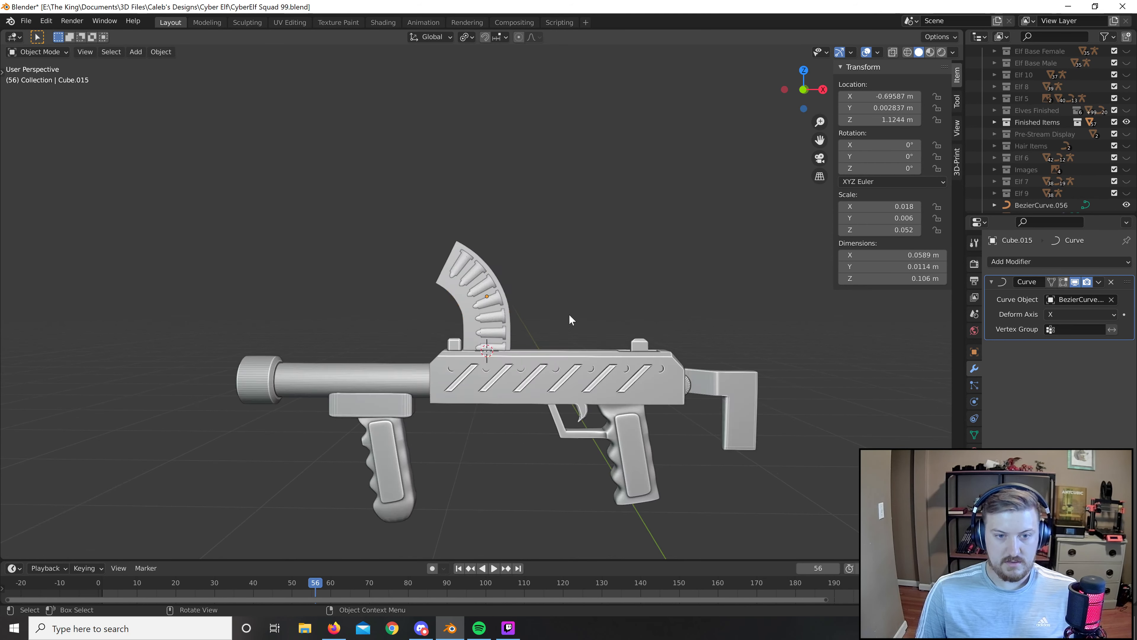
pyautogui.scroll(2, 652, 299)
pyautogui.scroll(-5, 653, 299)
pyautogui.moveTo(653, 299); pyautogui.dragTo(537, 282, button='middle')
pyautogui.scroll(8, 537, 282)
pyautogui.click(426, 230)
pyautogui.click(427, 229)
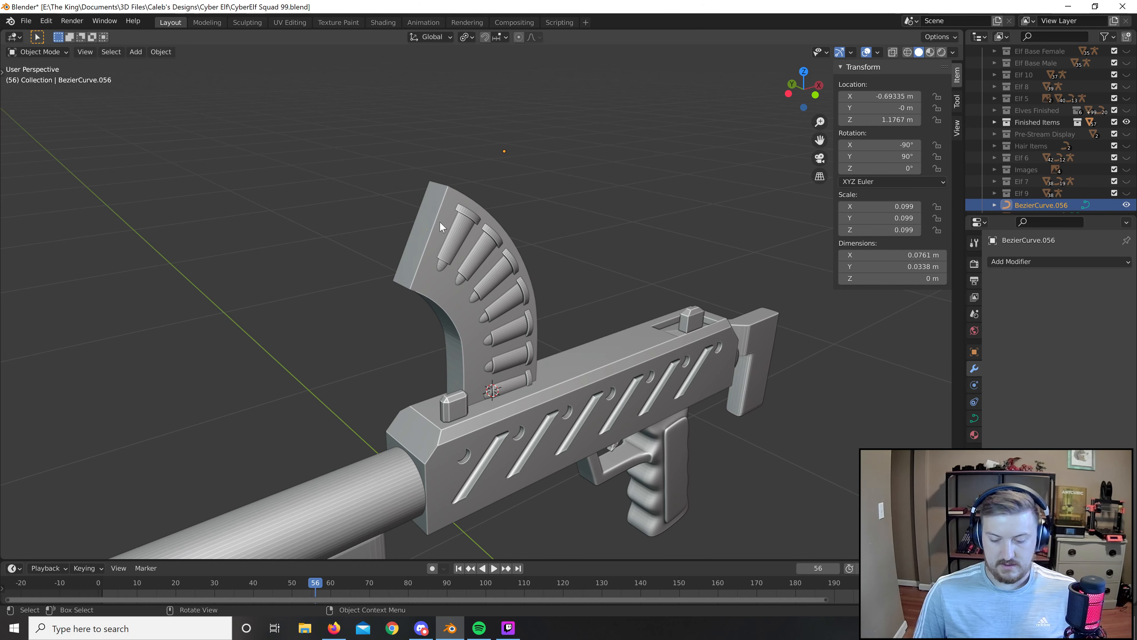
pyautogui.press('KP_1')
pyautogui.press('Tab')
pyautogui.moveTo(409, 211); pyautogui.dragTo(309, 163)
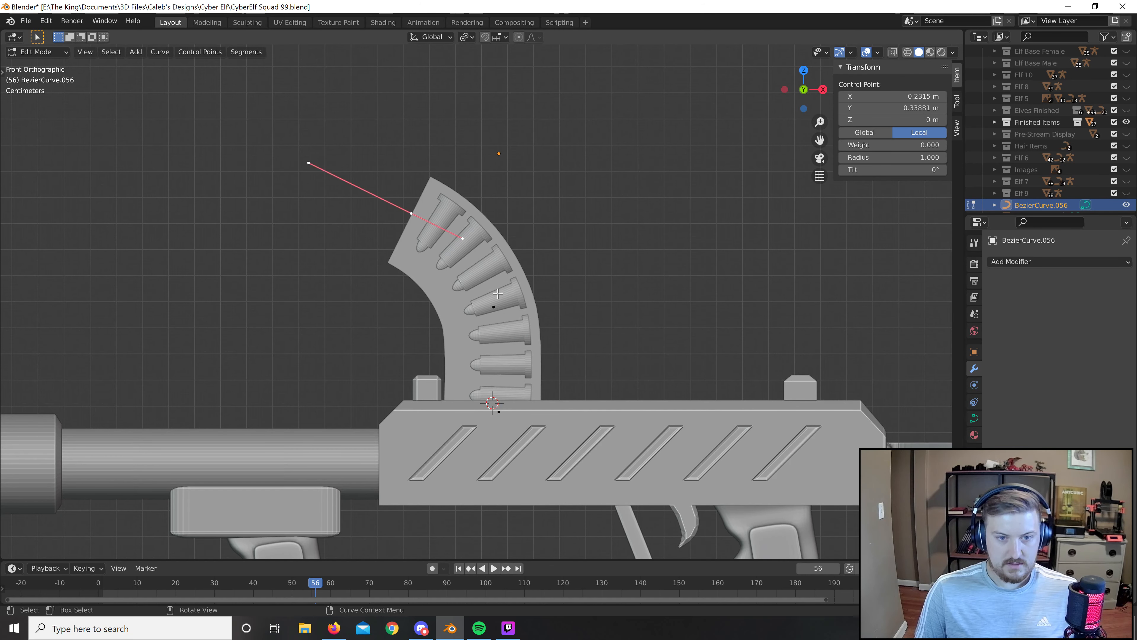
# Move the curve's middle control point about -0.003859 m along Z to even out the magazine's bend.
pyautogui.keyDown('ctrl'); pyautogui.rightClick(494, 306); pyautogui.keyUp('ctrl')
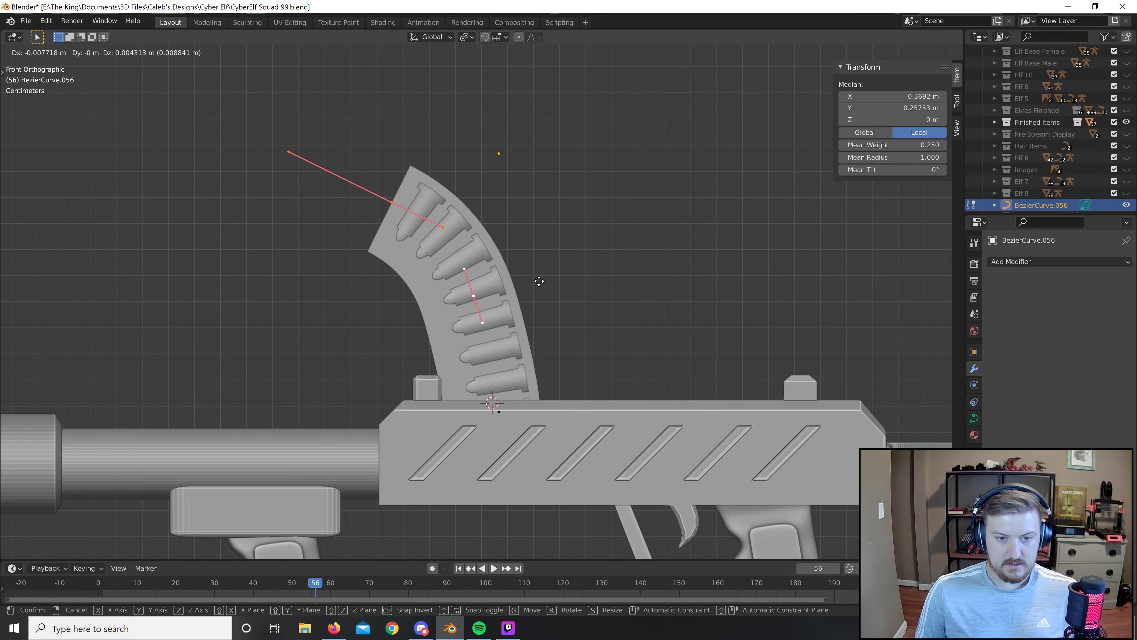
pyautogui.click(494, 308)
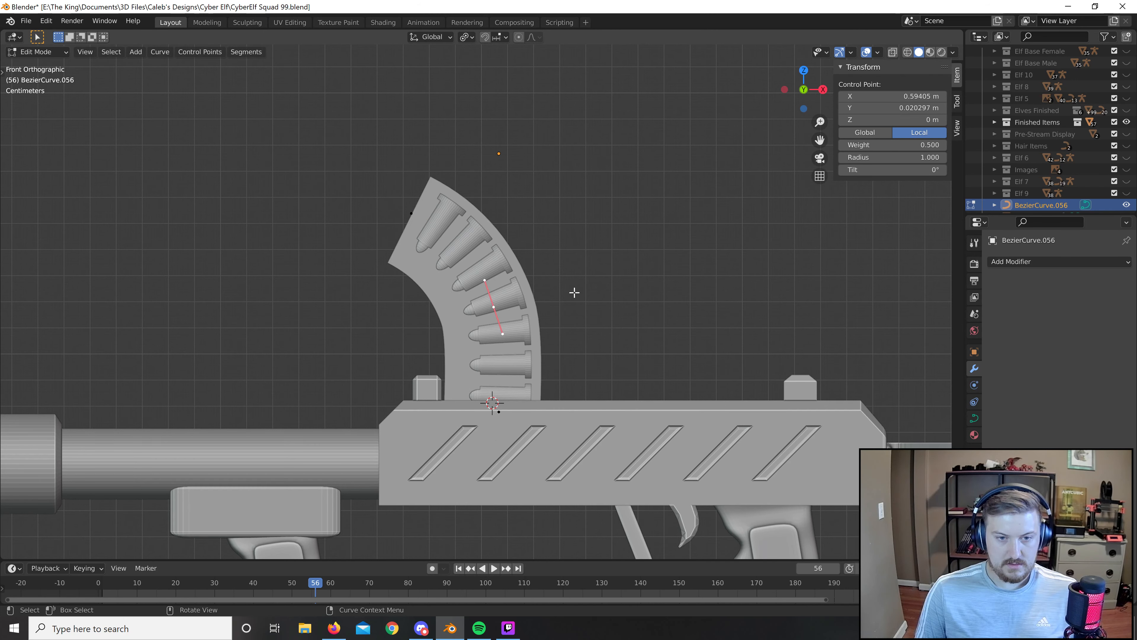
pyautogui.press('g')
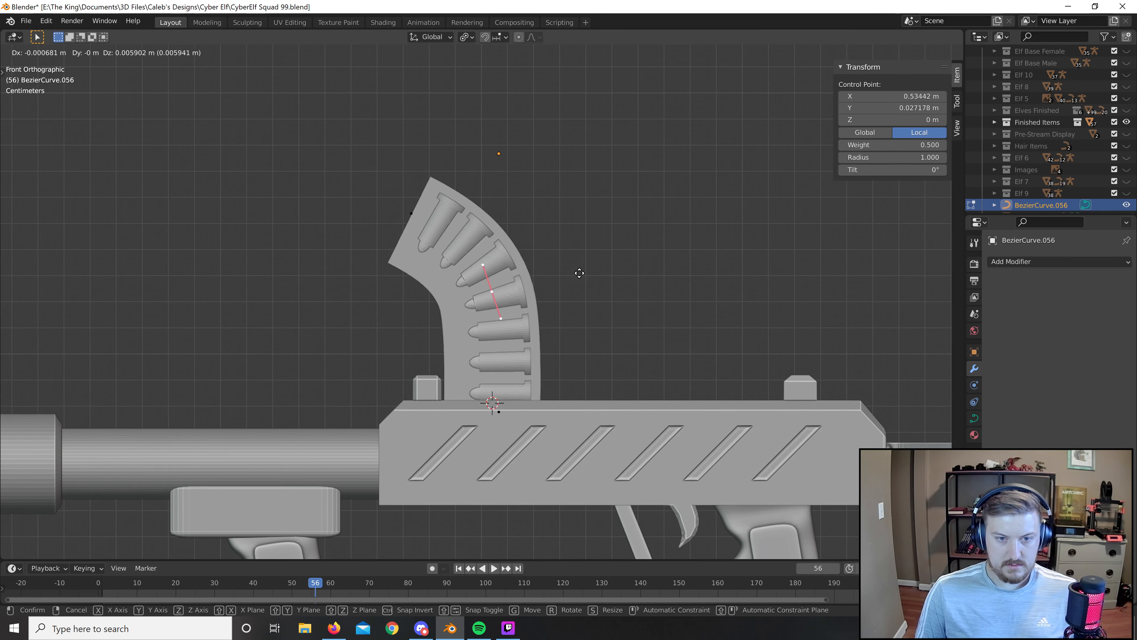
pyautogui.click(572, 278)
pyautogui.press('g')
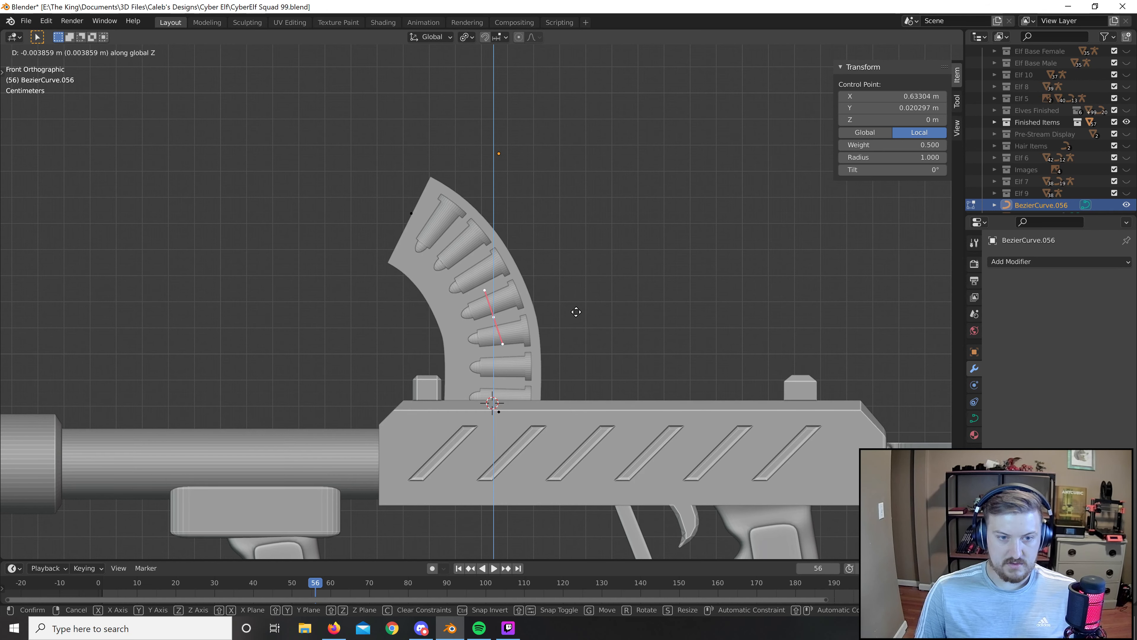
pyautogui.click(576, 314)
pyautogui.click(410, 211)
pyautogui.press('s')
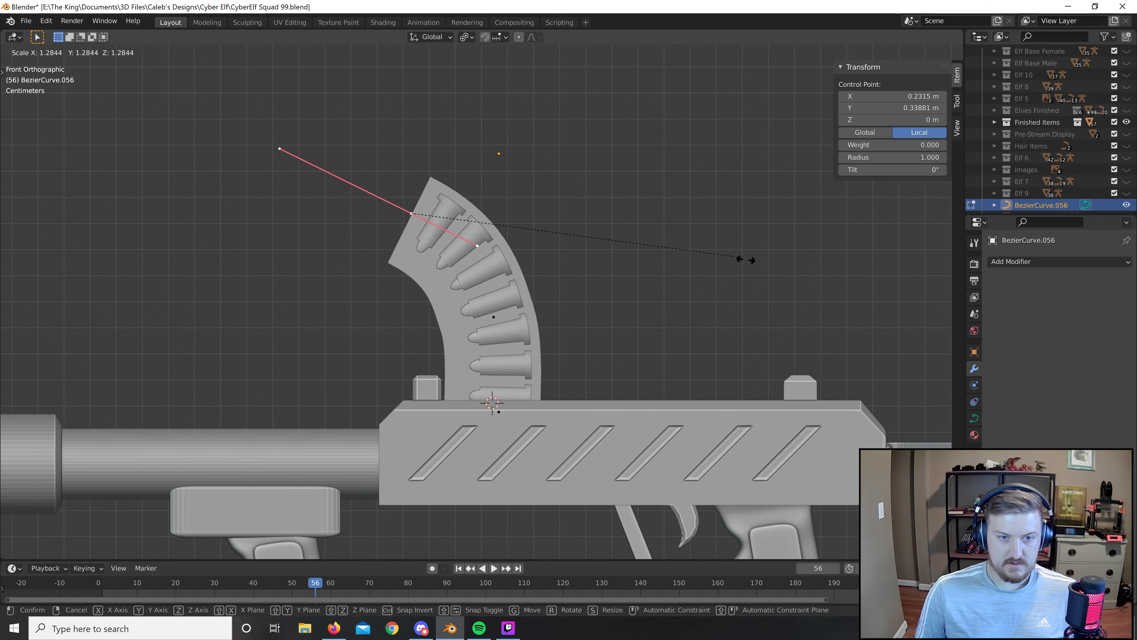
pyautogui.rightClick(481, 325)
pyautogui.press('s')
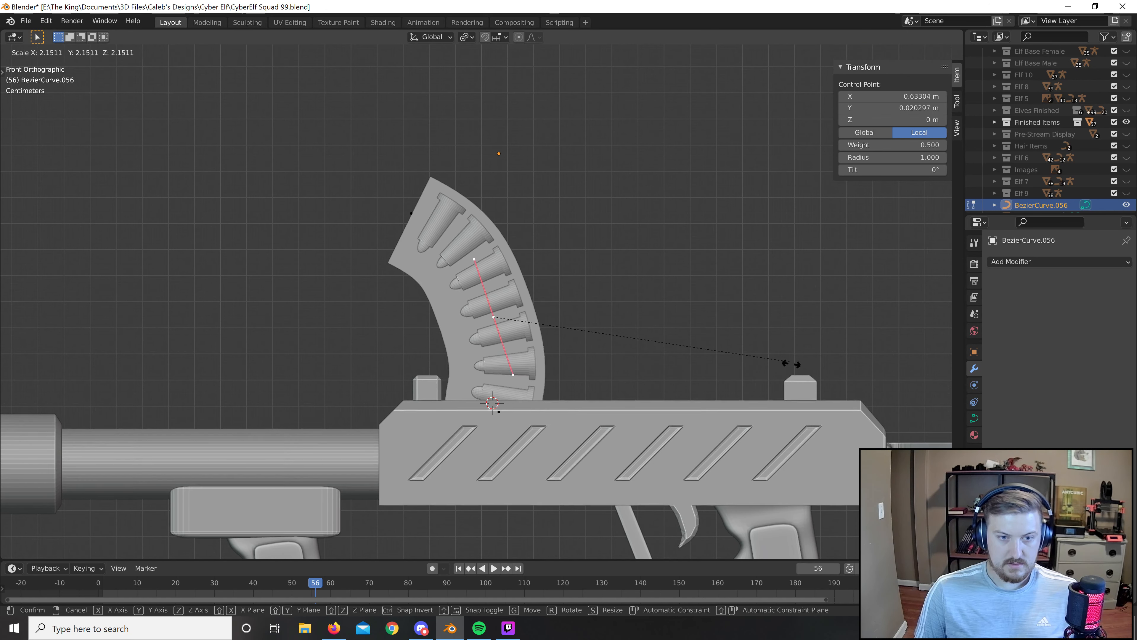
pyautogui.rightClick(716, 274)
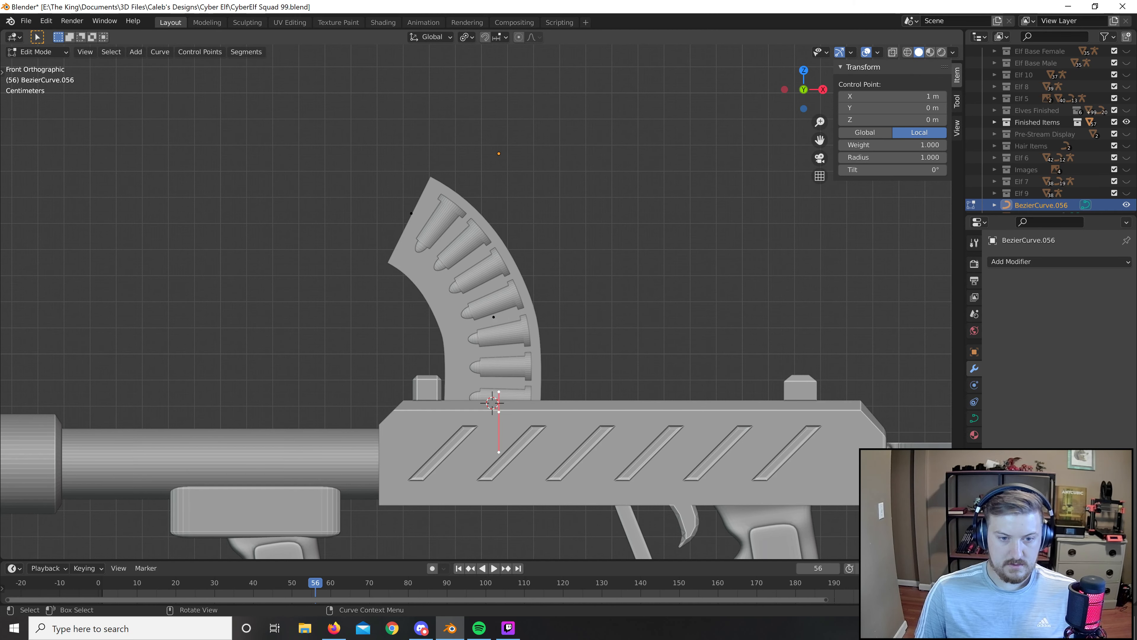
# Scale the handles of the curve's lowest control point to 0.474 and finish editing the curve.
pyautogui.press('s')
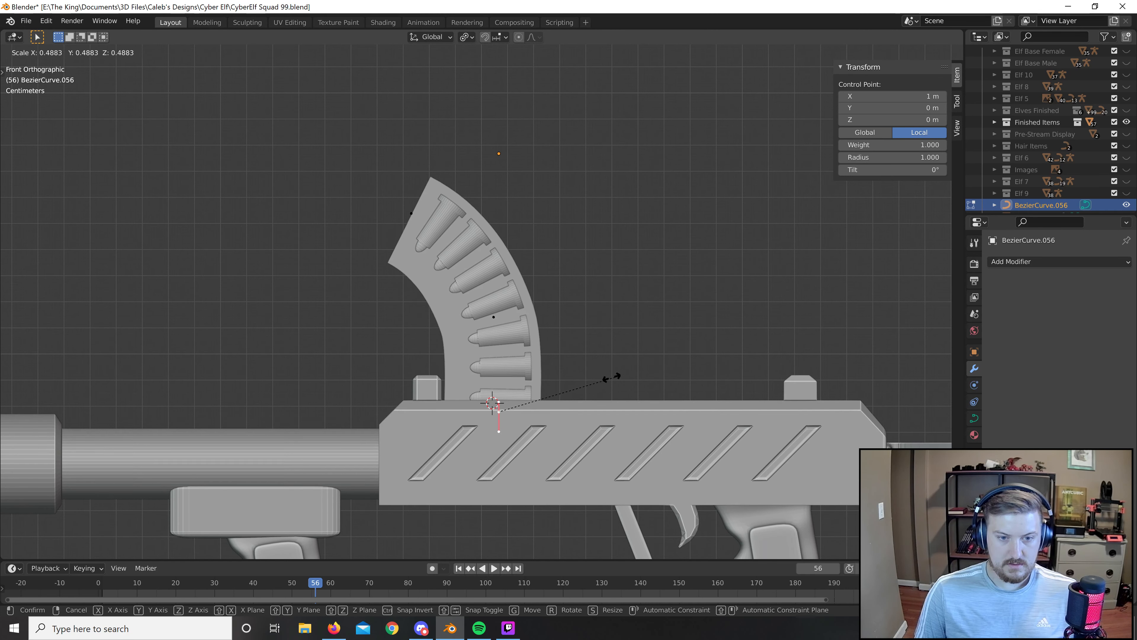
pyautogui.click(609, 378)
pyautogui.scroll(2, 552, 313)
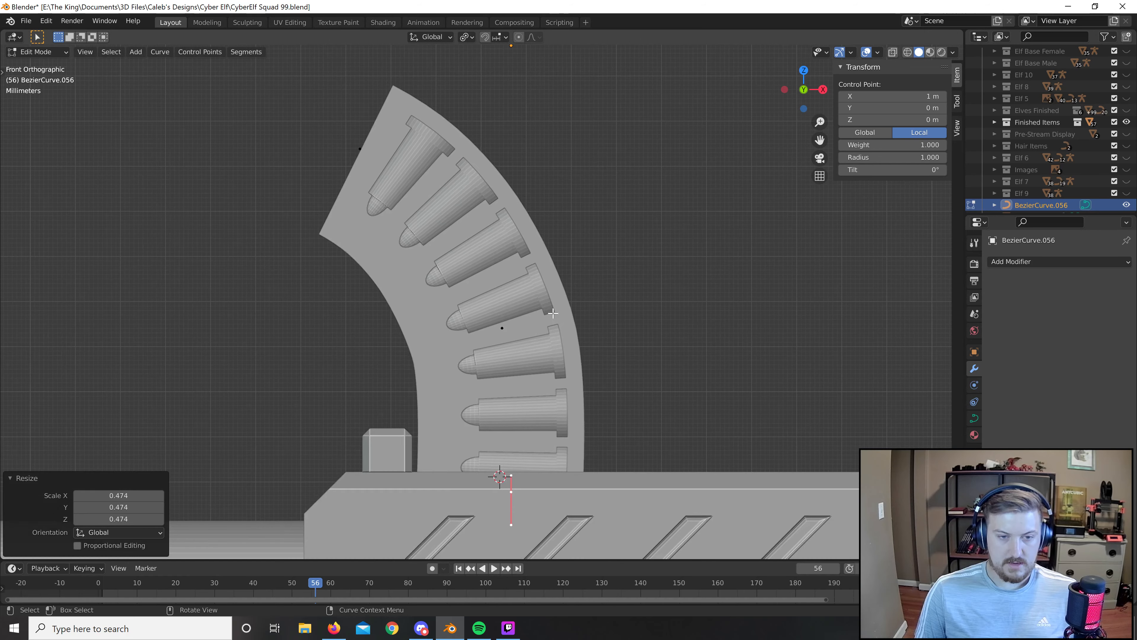
pyautogui.press('Tab')
# Select the curved magazine block and save the project as the next numbered version, CyberElf Squad 100.blend.
pyautogui.scroll(-3, 568, 302)
pyautogui.moveTo(571, 301); pyautogui.dragTo(372, 295, button='middle')
pyautogui.scroll(3, 552, 296)
pyautogui.click(419, 293)
pyautogui.hotkey('ctrl', 'shift', 's')
pyautogui.press('KP_Add')
pyautogui.press('Return')
# Add two evenly spaced lengthwise loop cuts to the magazine block, leaving them unslid.
pyautogui.scroll(2, 596, 321)
pyautogui.moveTo(596, 321); pyautogui.dragTo(636, 305, button='middle')
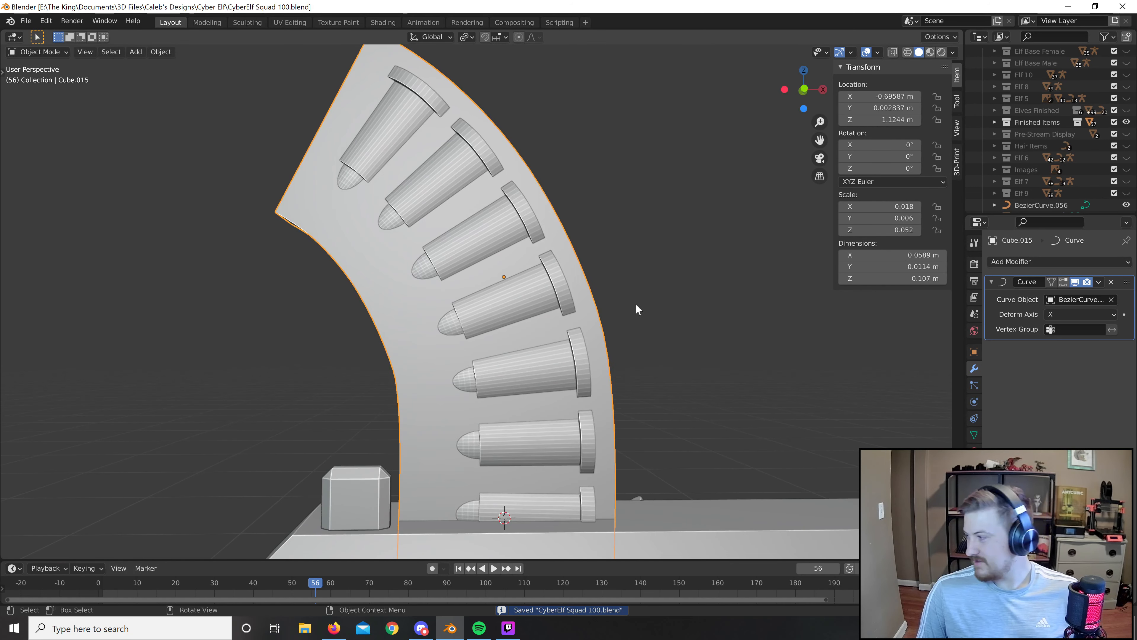
pyautogui.scroll(-4, 558, 332)
pyautogui.scroll(4, 400, 377)
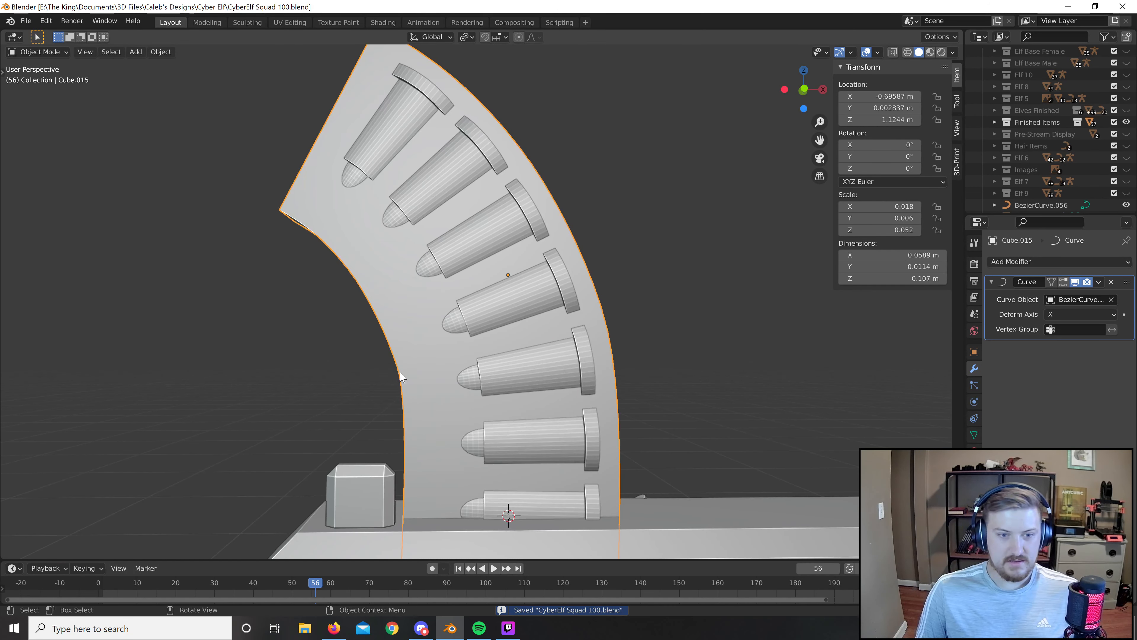
pyautogui.press('Tab')
pyautogui.scroll(-2, 506, 318)
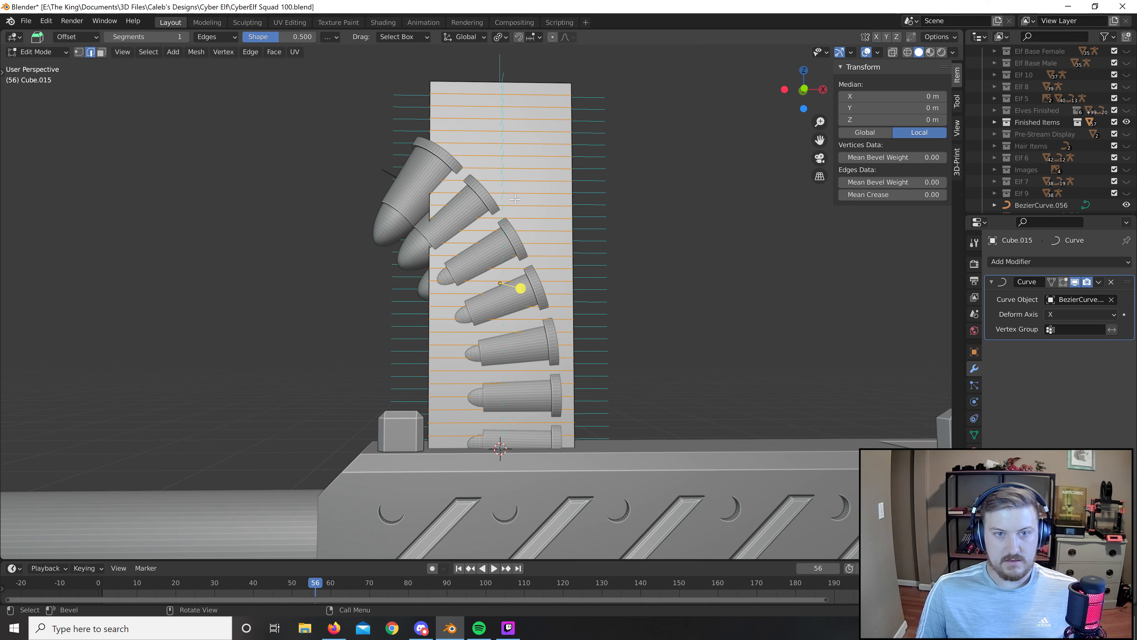
pyautogui.moveTo(512, 205); pyautogui.dragTo(491, 85, button='middle')
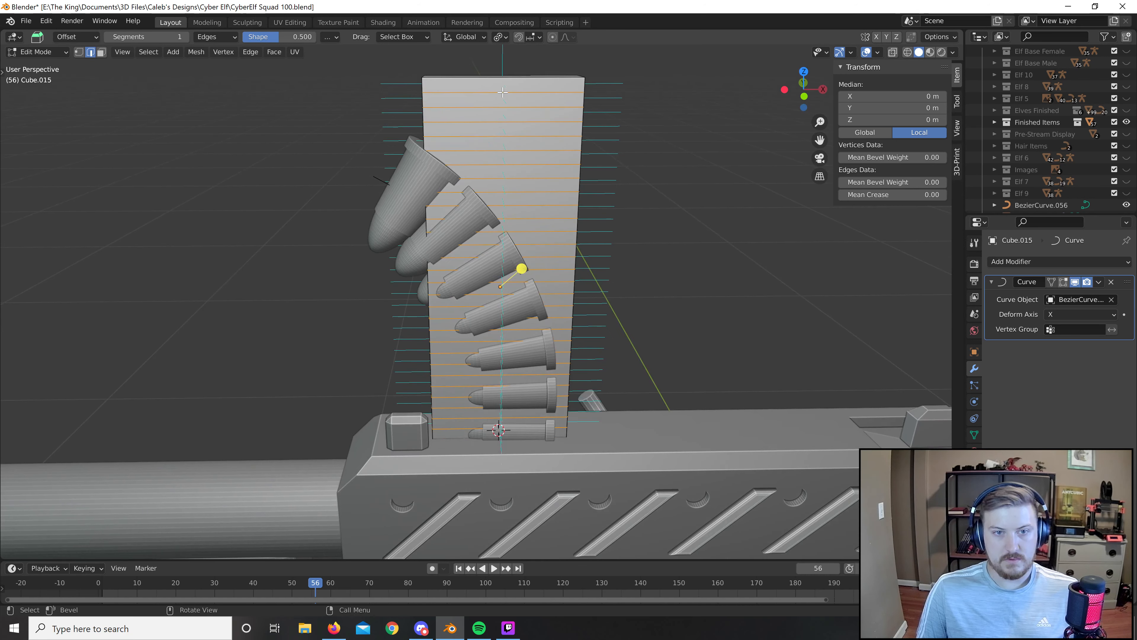
pyautogui.hotkey('ctrl', 'r')
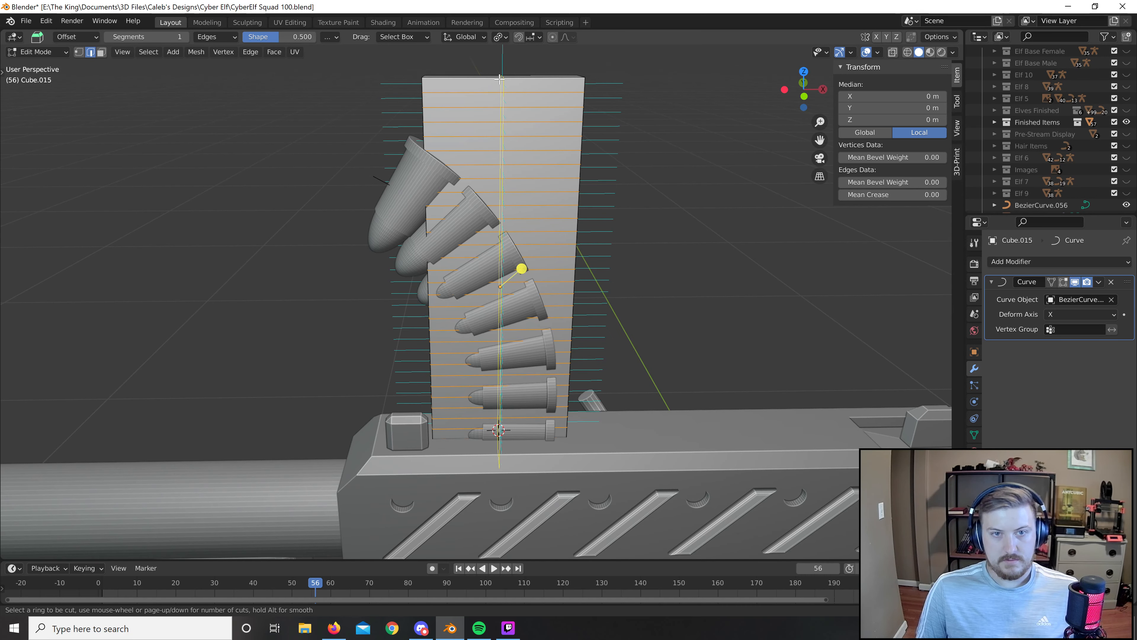
pyautogui.scroll(1, 499, 78)
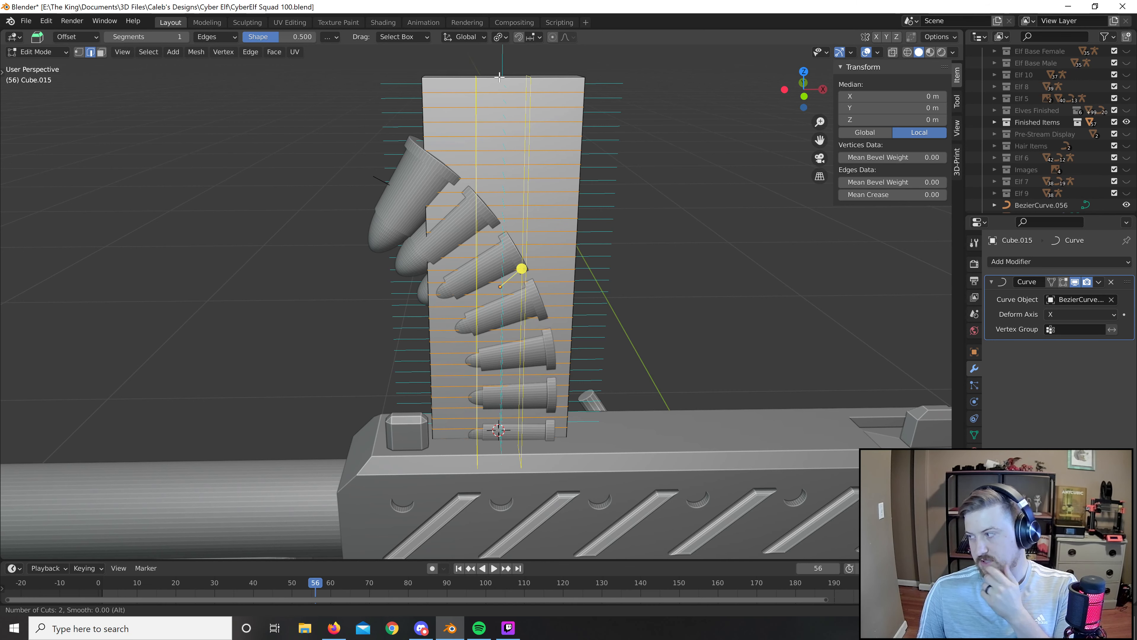
pyautogui.click(500, 77)
pyautogui.rightClick(500, 77)
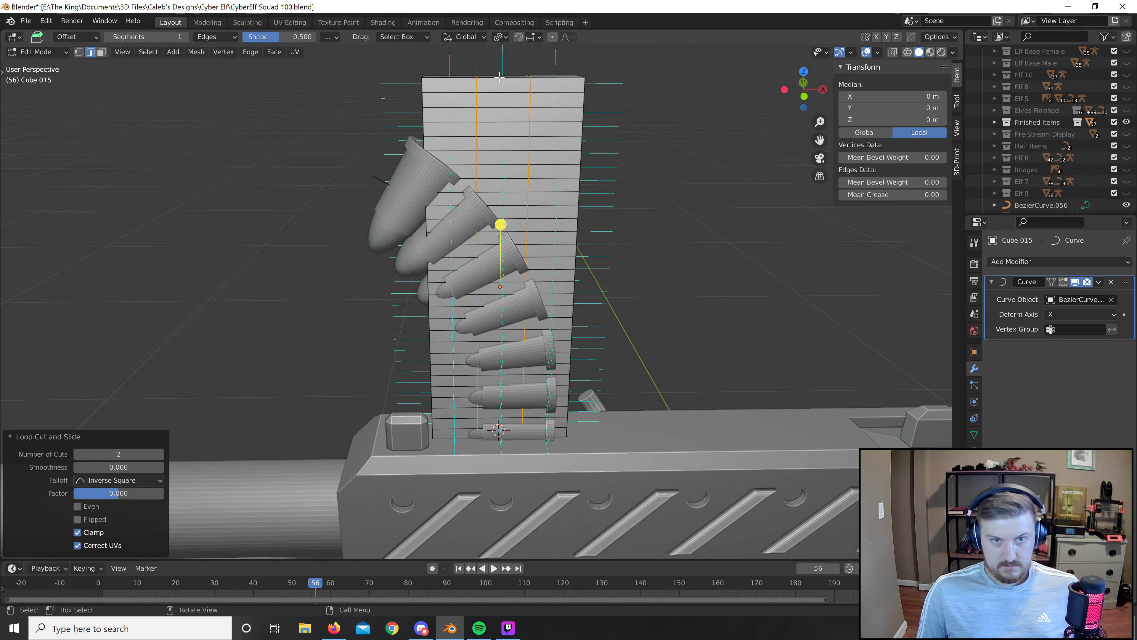
pyautogui.moveTo(557, 132); pyautogui.dragTo(560, 136, button='middle')
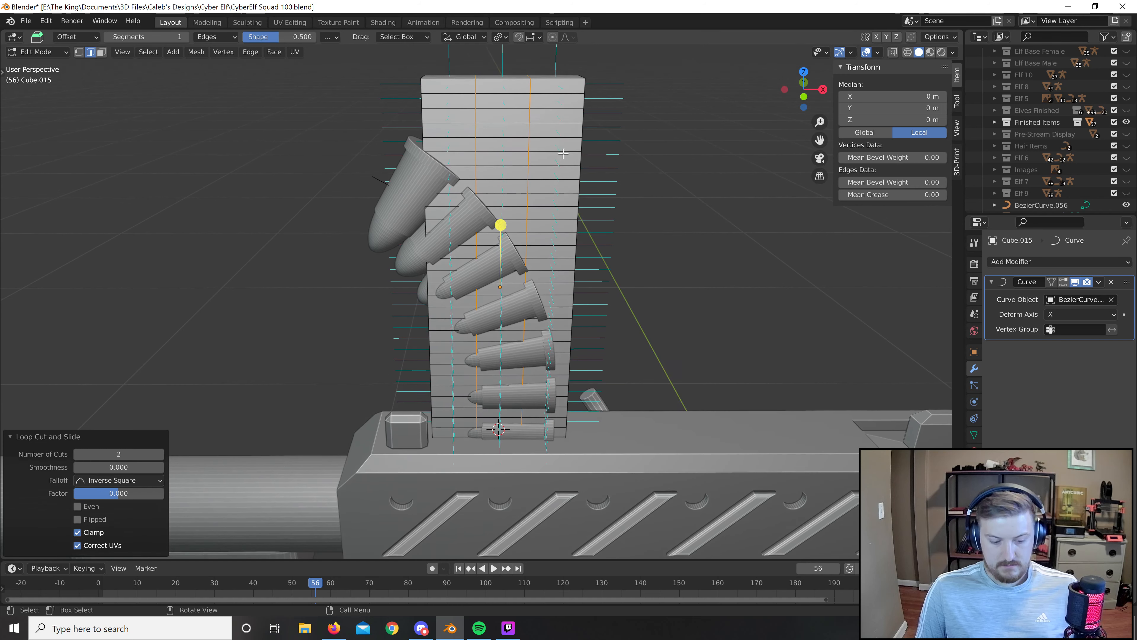
pyautogui.press('s')
pyautogui.press('x')
pyautogui.rightClick(558, 131)
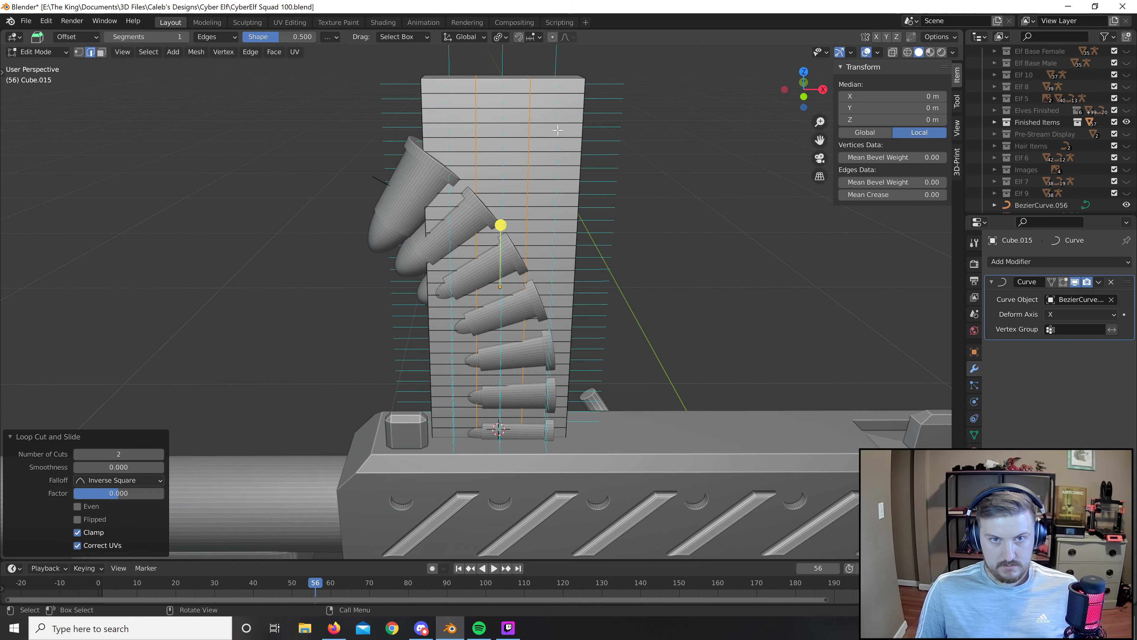
# Select the lengthwise edge loop on the block's positive X side and move it 0.008 m along X.
pyautogui.keyDown('alt'); pyautogui.click(531, 103); pyautogui.keyUp('alt')
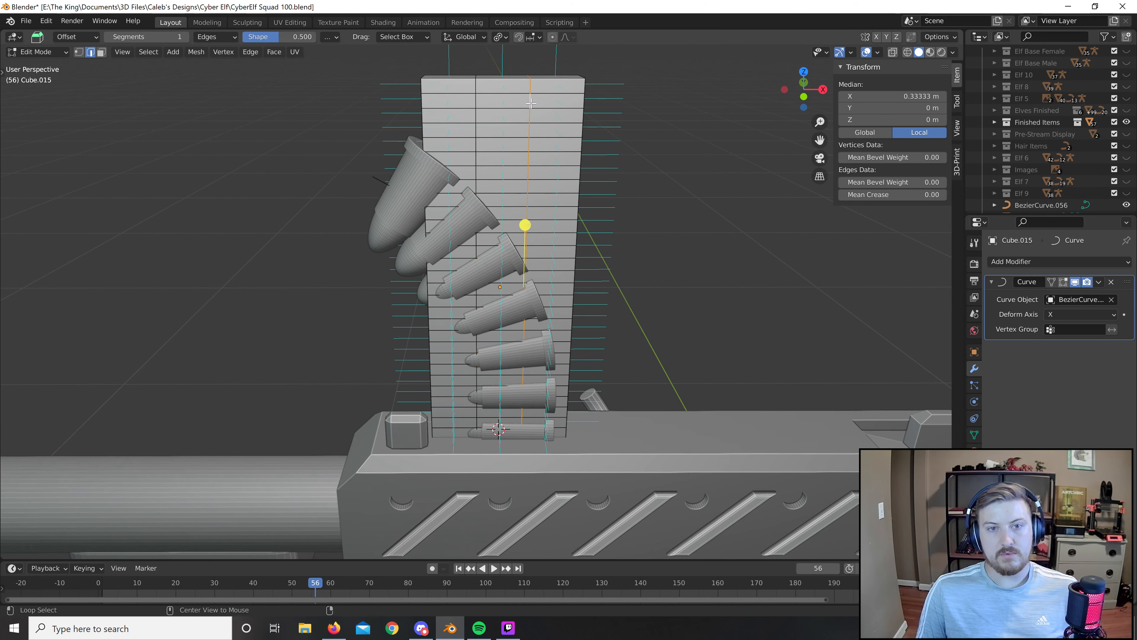
pyautogui.write('gx')
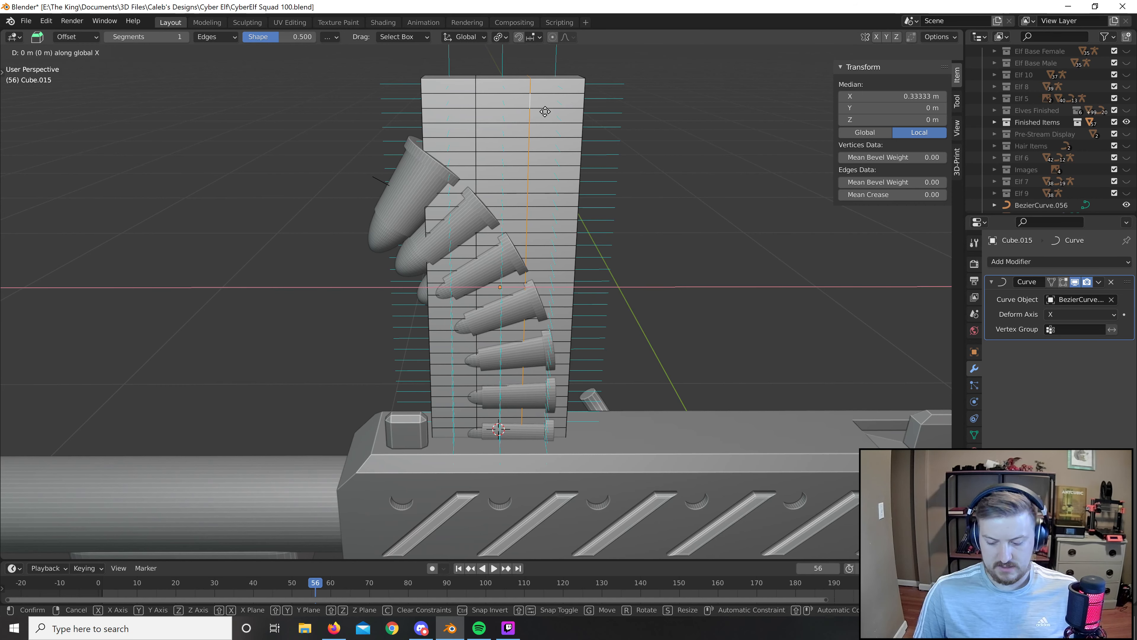
pyautogui.write('.2')
pyautogui.press('BackSpace')
pyautogui.press('BackSpace')
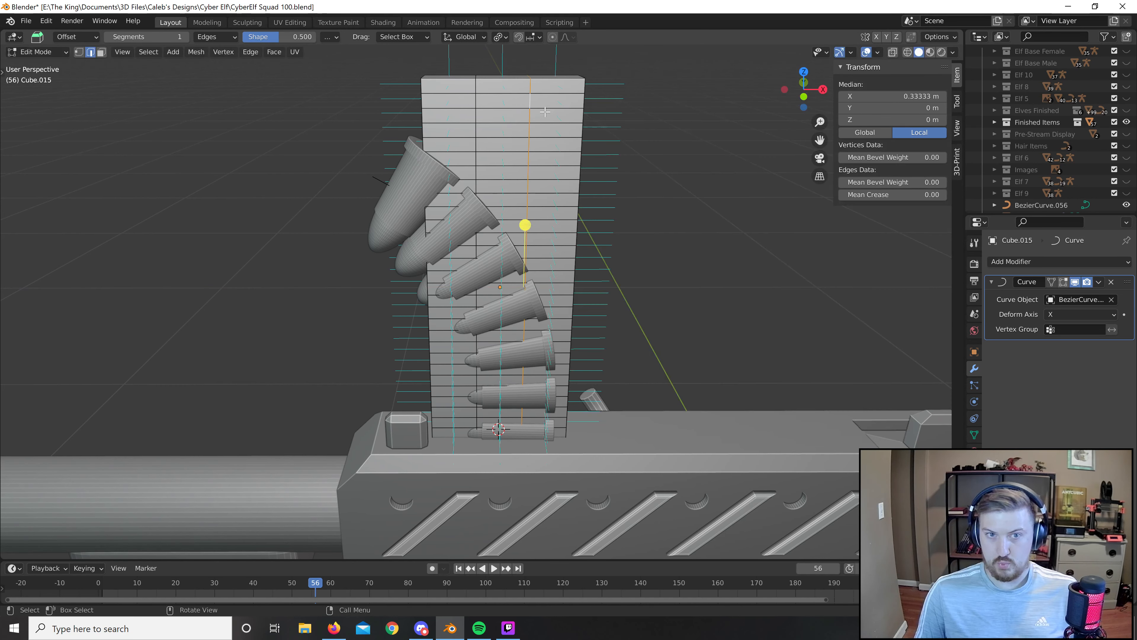
pyautogui.write('.2')
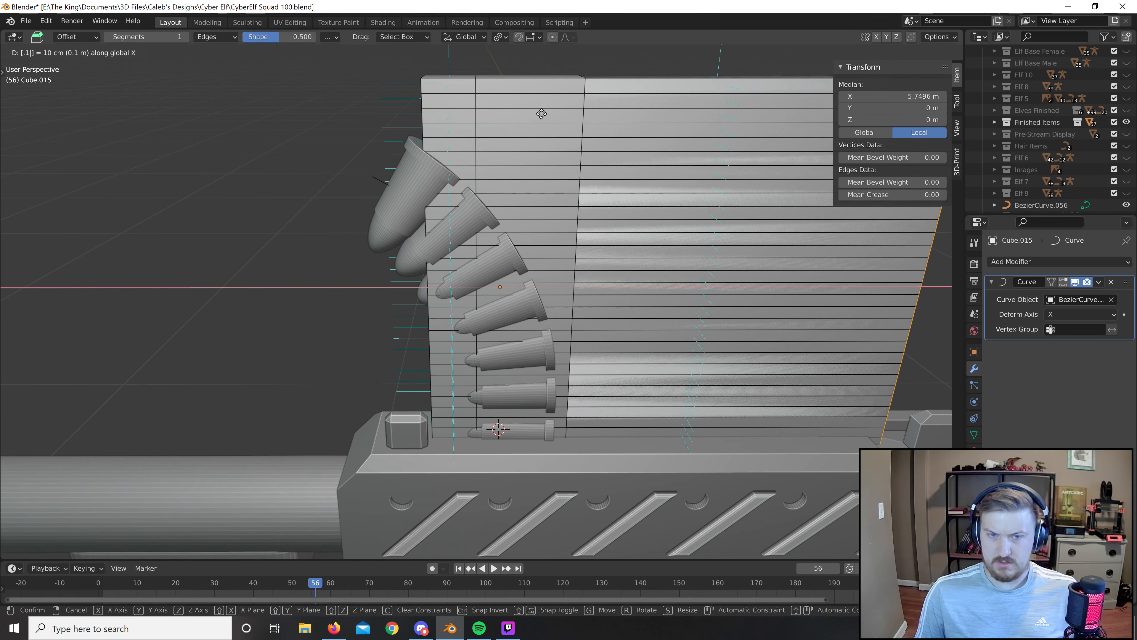
pyautogui.rightClick(541, 112)
pyautogui.write('gx')
pyautogui.write('.')
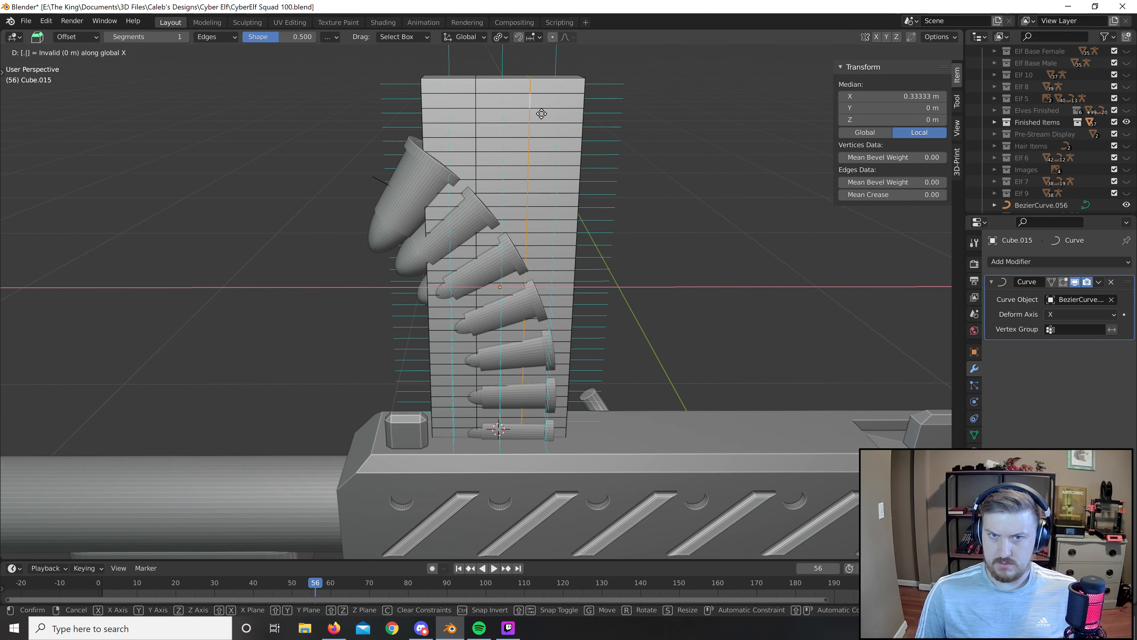
pyautogui.write('01')
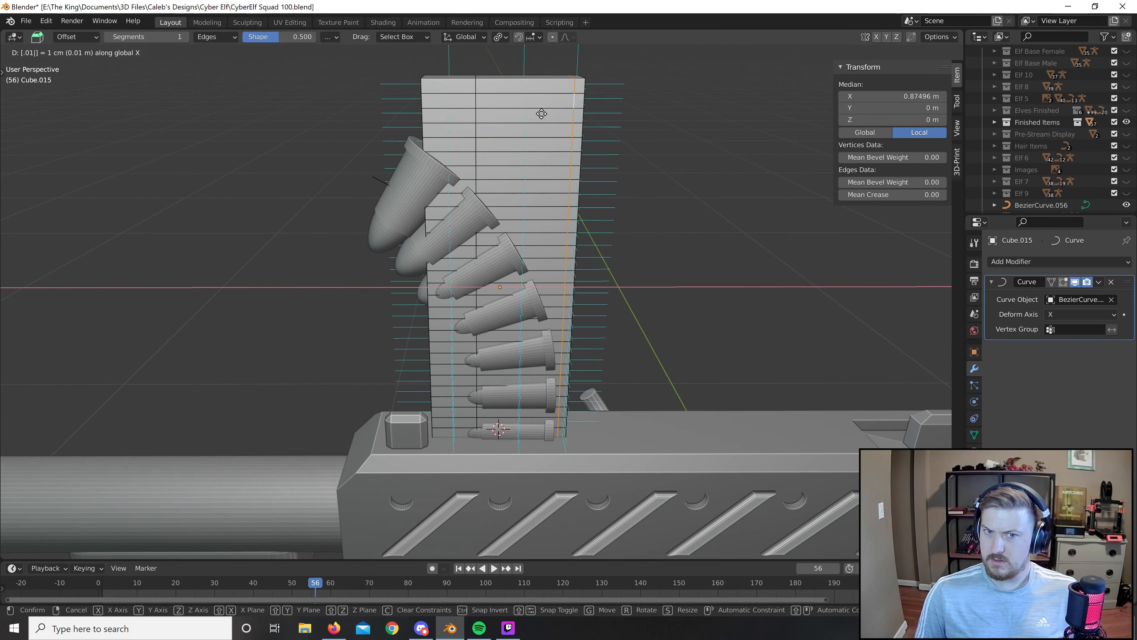
pyautogui.rightClick(542, 114)
pyautogui.write('gx.008')
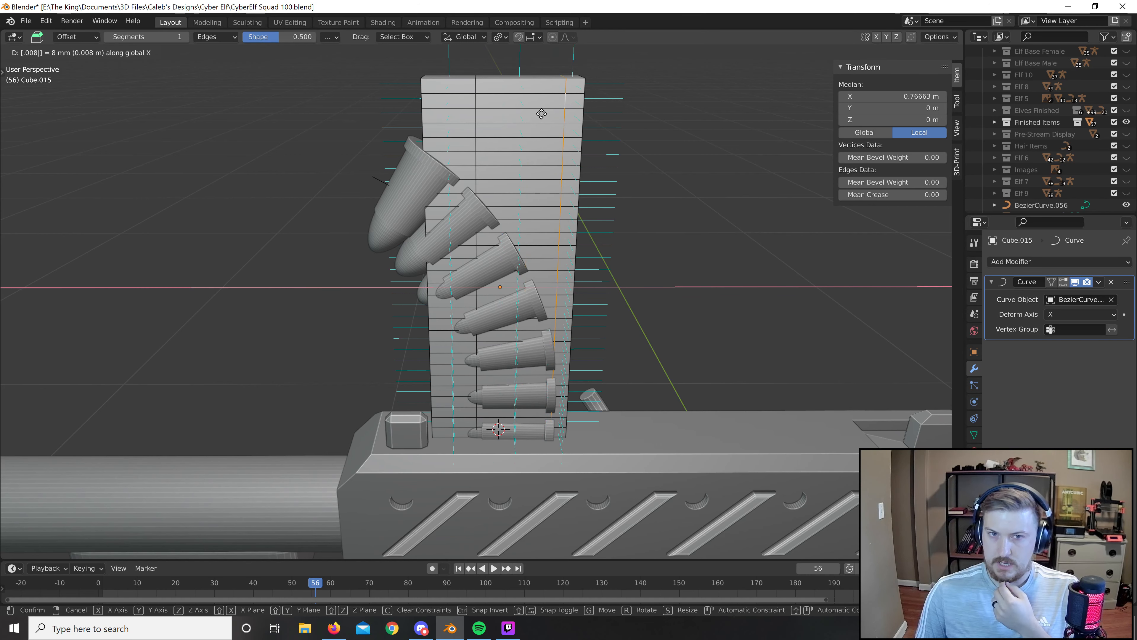
pyautogui.press('Return')
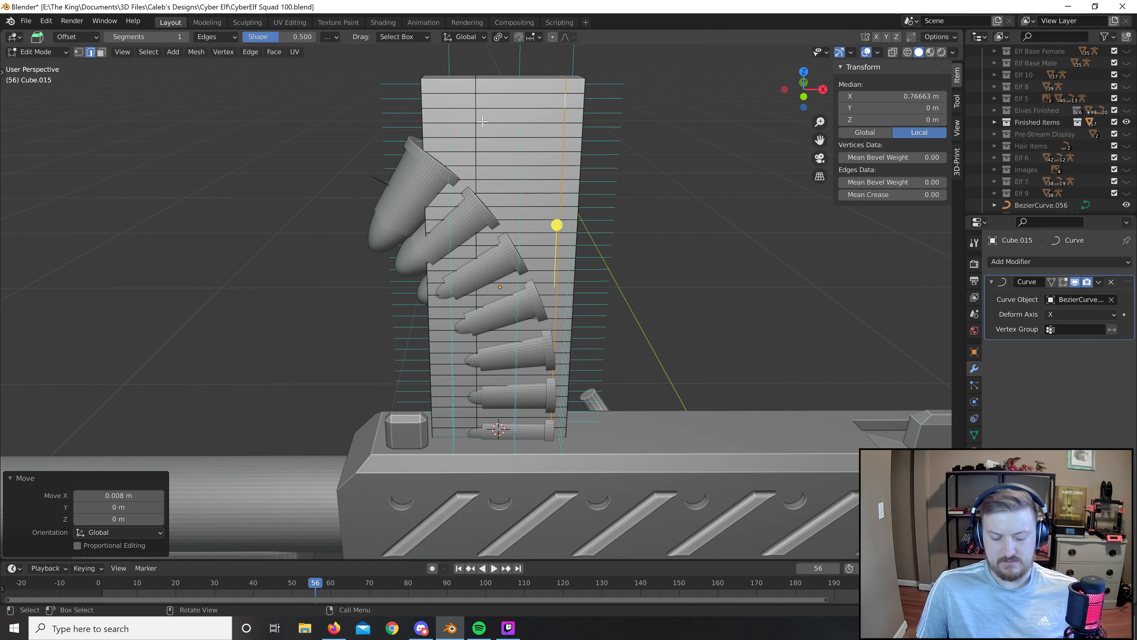
# Select the opposite lengthwise edge loop and move it -0.008 m along X.
pyautogui.keyDown('alt'); pyautogui.click(473, 110); pyautogui.keyUp('alt')
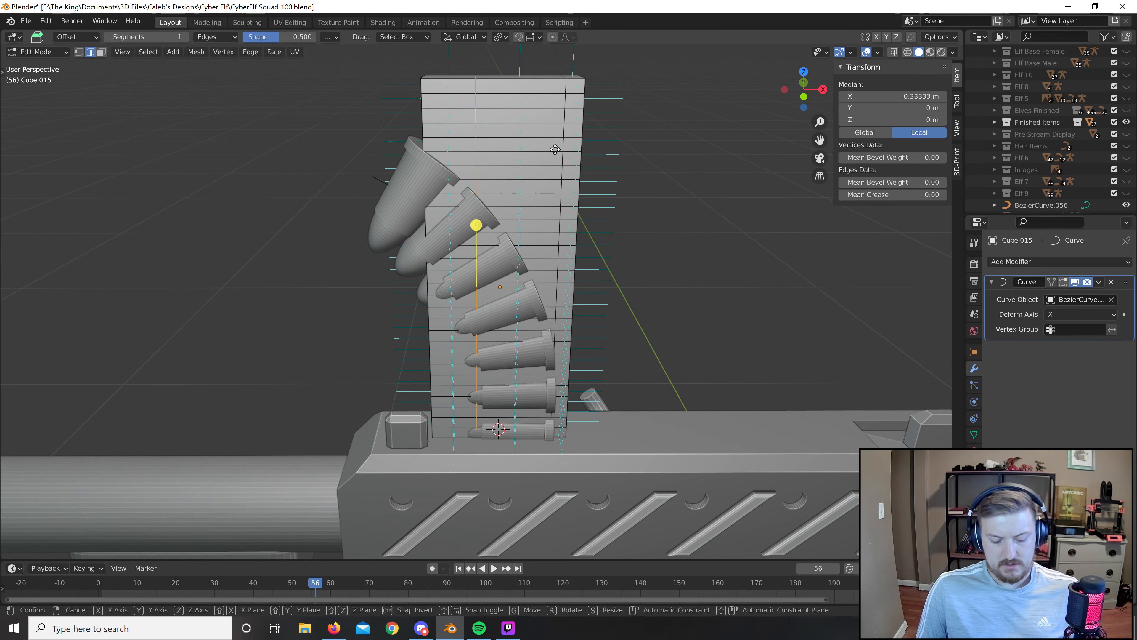
pyautogui.write('gx-.008')
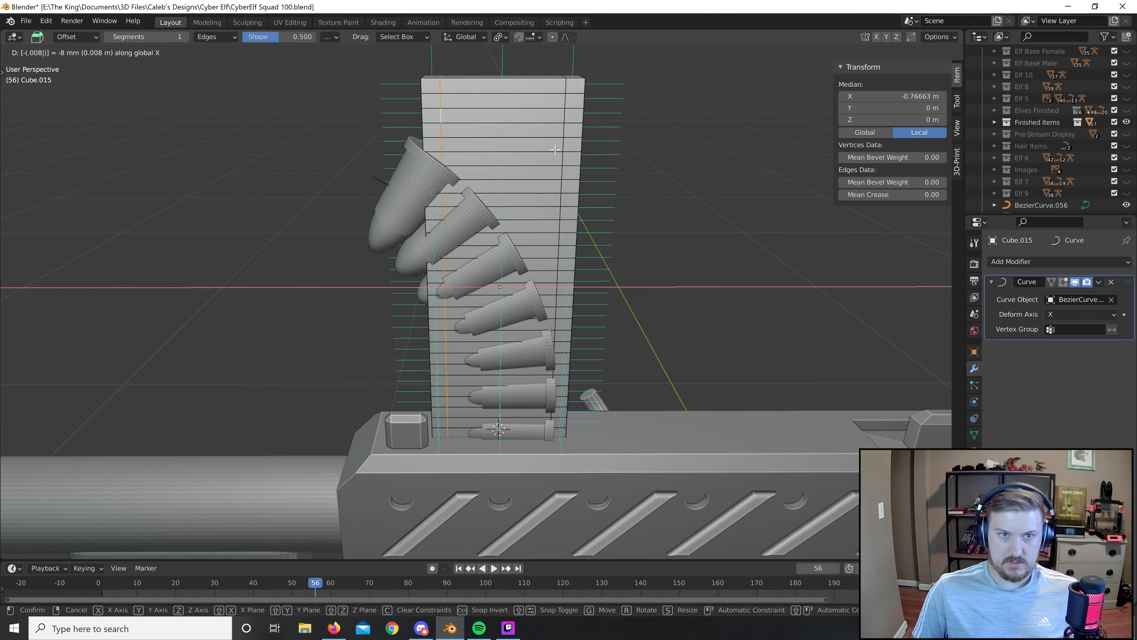
pyautogui.press('Return')
# Inspect the magazine block and its new edge loops from several angles, both straight and curve-deformed.
pyautogui.press('Tab')
pyautogui.scroll(1, 749, 246)
pyautogui.scroll(-1, 749, 246)
pyautogui.press('Tab')
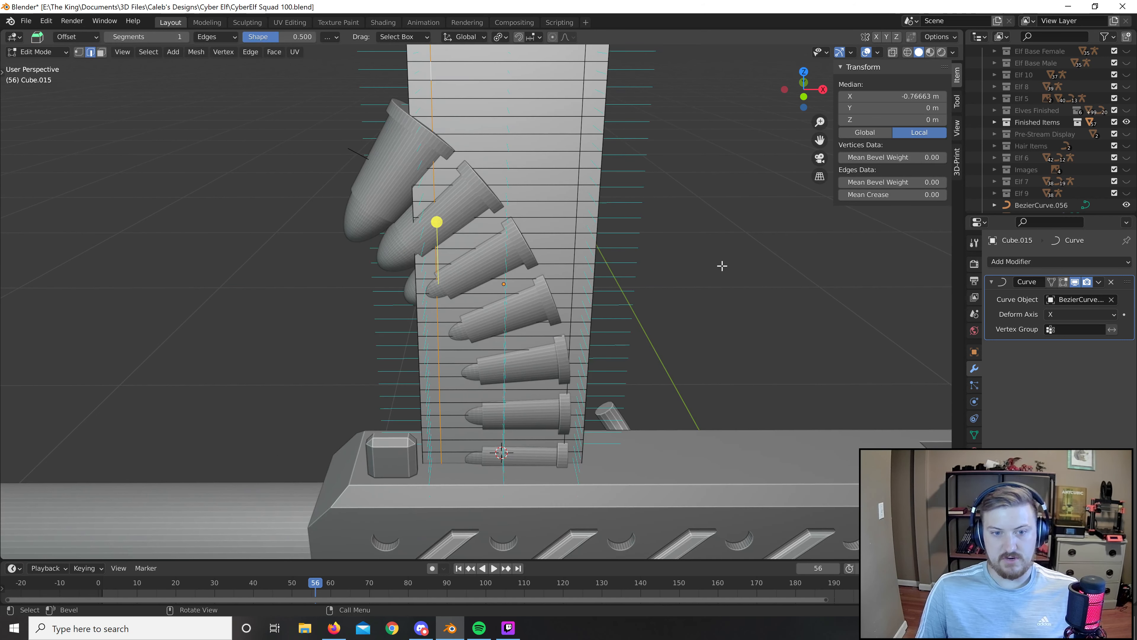
pyautogui.scroll(-4, 720, 261)
pyautogui.scroll(1, 649, 263)
pyautogui.moveTo(649, 263); pyautogui.dragTo(617, 269, button='middle')
pyautogui.scroll(-1, 642, 254)
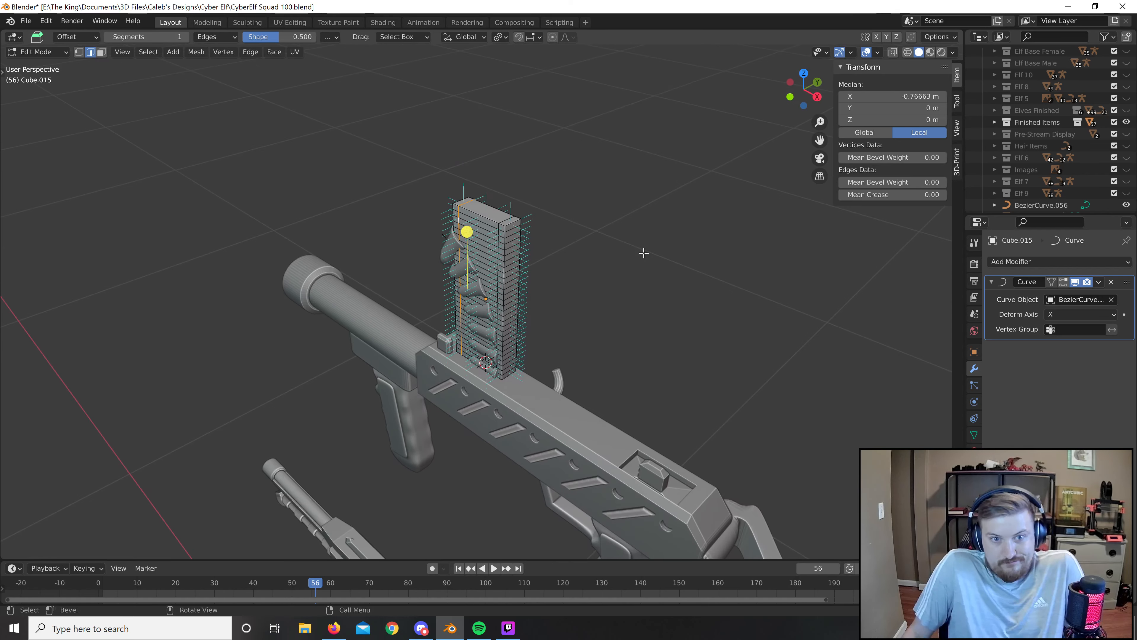
pyautogui.scroll(3, 642, 254)
pyautogui.moveTo(690, 227); pyautogui.dragTo(730, 209, button='middle')
pyautogui.moveTo(698, 261); pyautogui.dragTo(705, 255, button='middle')
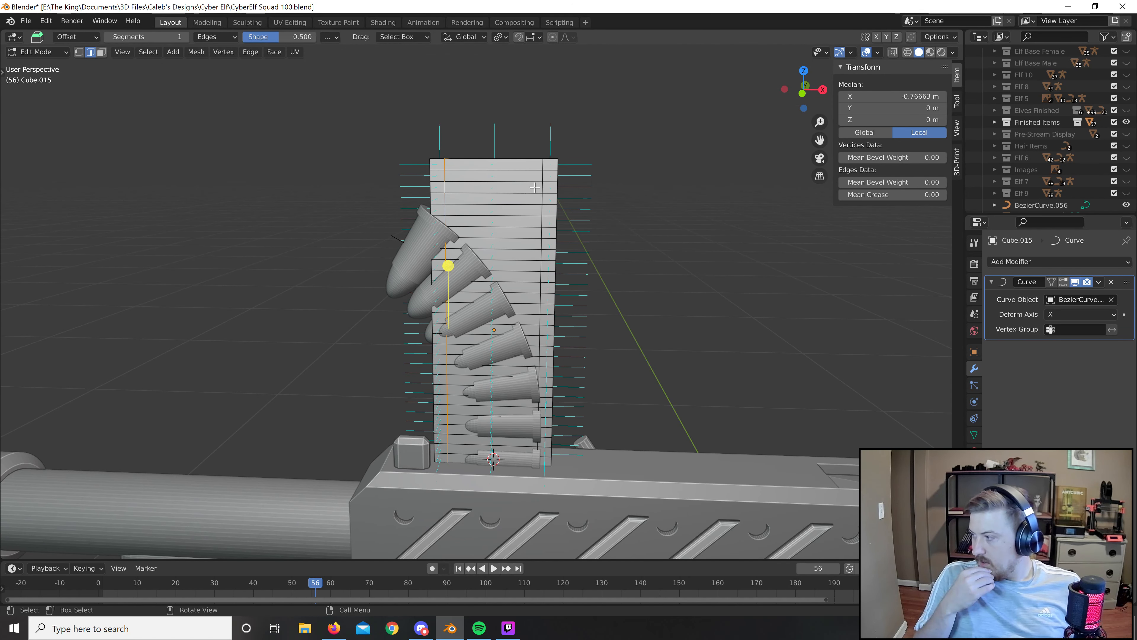
pyautogui.press('Tab')
pyautogui.click(653, 316)
pyautogui.moveTo(654, 315)
pyautogui.mouseDown(button='middle')
pyautogui.moveTo(508, 311)
pyautogui.moveTo(654, 319)
pyautogui.moveTo(653, 338)
pyautogui.mouseUp(button='middle')
pyautogui.scroll(-1, 615, 345)
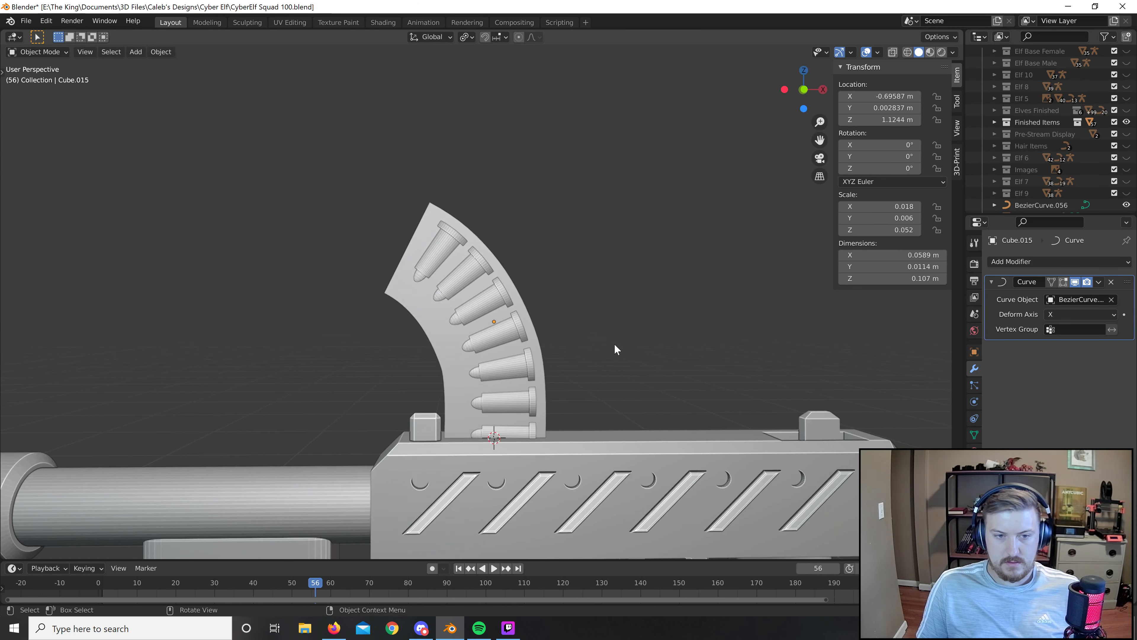
# Select the front faces between the two lengthwise loops on the magazine block, leaving a border across the upper end.
pyautogui.press('Tab')
pyautogui.scroll(3, 596, 296)
pyautogui.click(500, 99)
pyautogui.moveTo(547, 149); pyautogui.dragTo(507, 132, button='middle')
pyautogui.click(522, 156)
pyautogui.press('3')
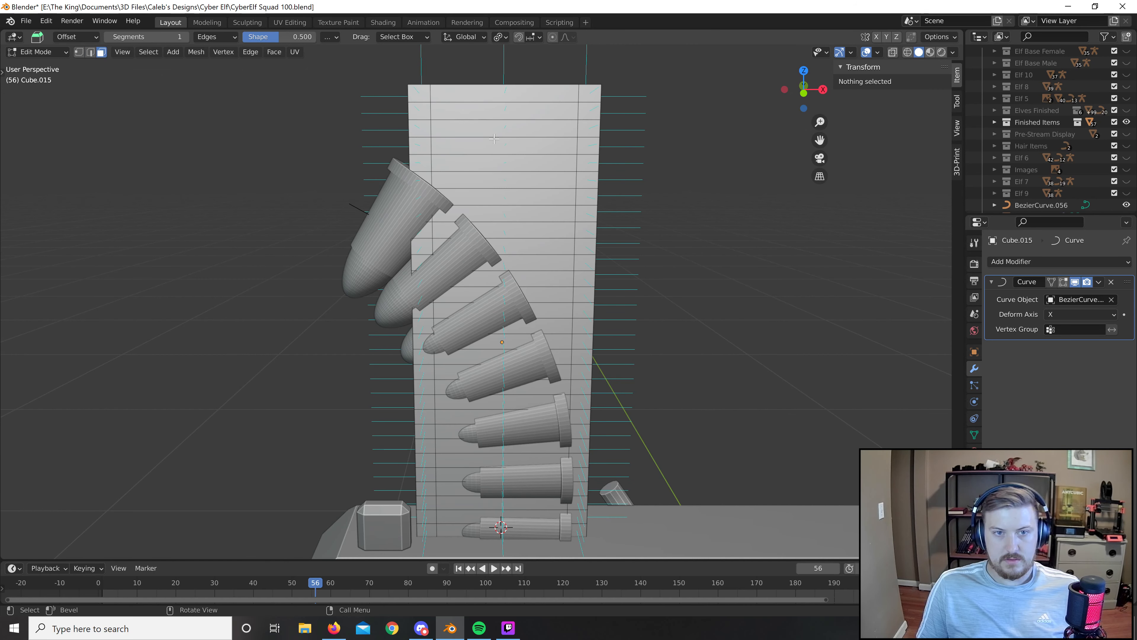
pyautogui.press('c')
pyautogui.moveTo(506, 135); pyautogui.dragTo(516, 537)
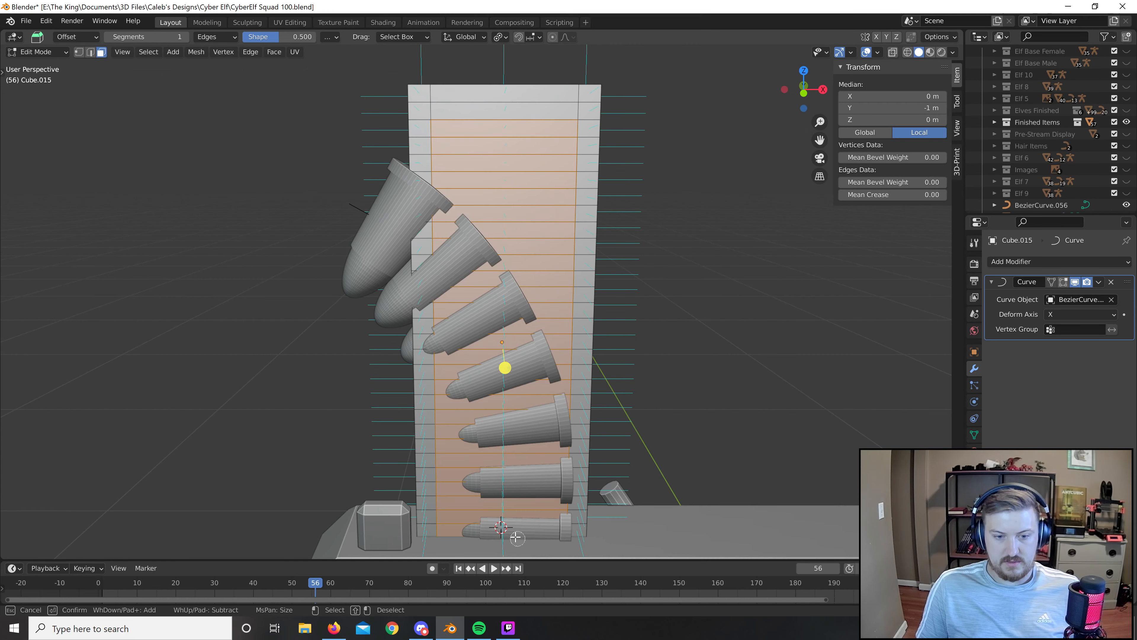
pyautogui.rightClick(648, 404)
# Extend the selection through the block to the matching back faces, using wireframe shading in front view, and return to solid shading.
pyautogui.press('z')
pyautogui.click(573, 384)
pyautogui.moveTo(637, 391)
pyautogui.keyDown('shift'); pyautogui.mouseDown(button='middle')
pyautogui.moveTo(634, 158)
pyautogui.moveTo(633, 636)
pyautogui.mouseUp(button='middle'); pyautogui.keyUp('shift')
pyautogui.press('KP_1')
pyautogui.scroll(2, 625, 339)
pyautogui.moveTo(677, 371); pyautogui.dragTo(573, 394, button='middle')
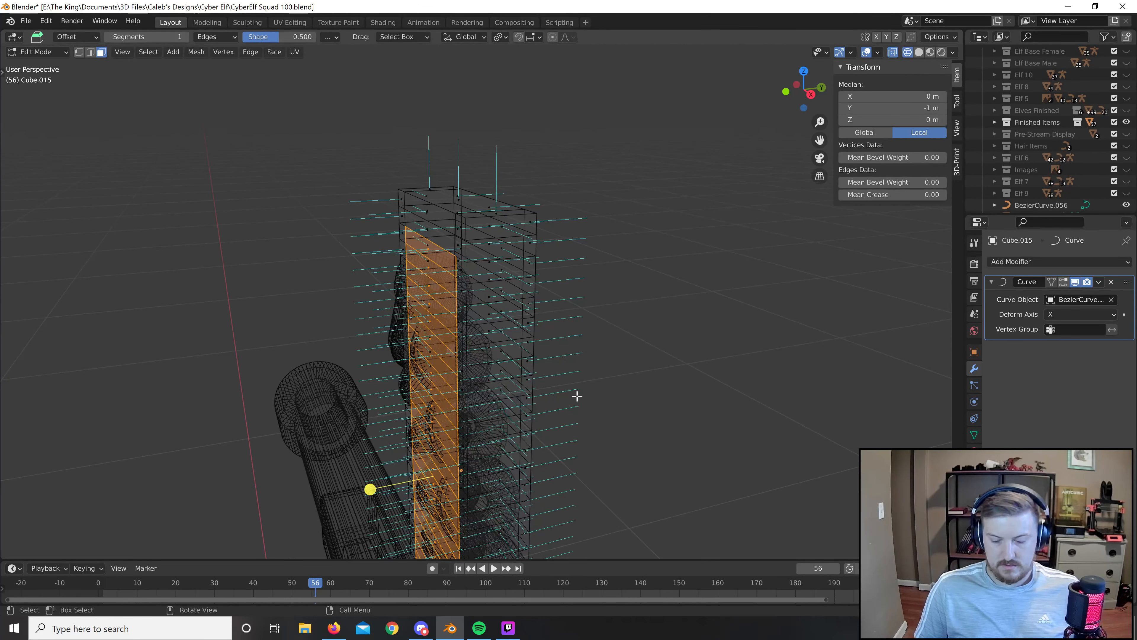
pyautogui.press('KP_1')
pyautogui.scroll(-3, 503, 273)
pyautogui.press('c')
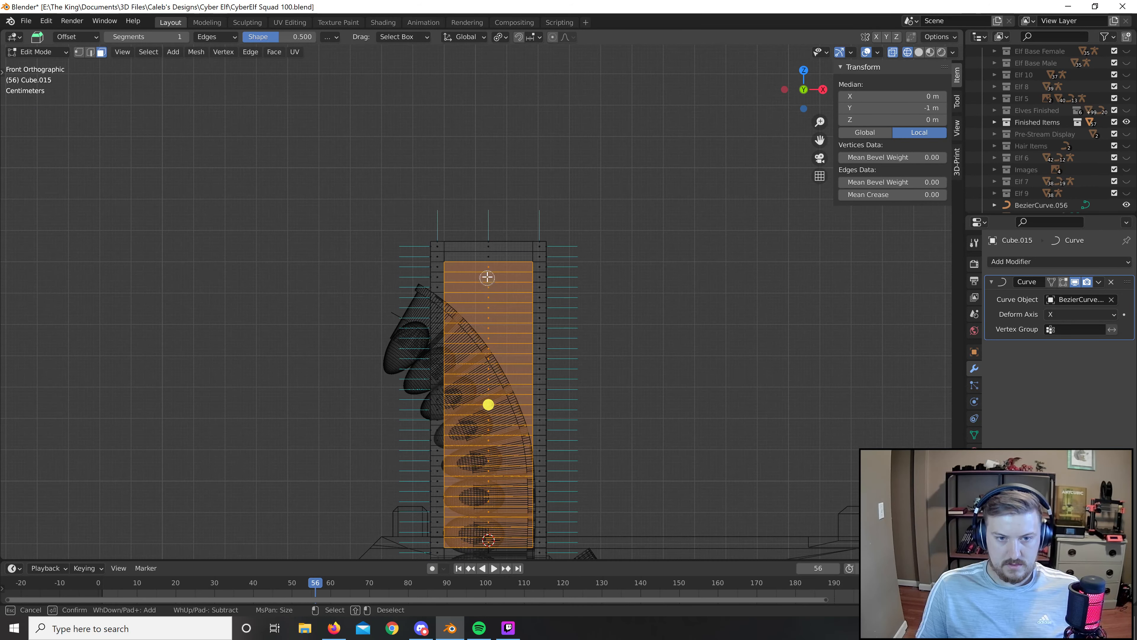
pyautogui.moveTo(488, 275); pyautogui.dragTo(487, 534)
pyautogui.click(736, 355)
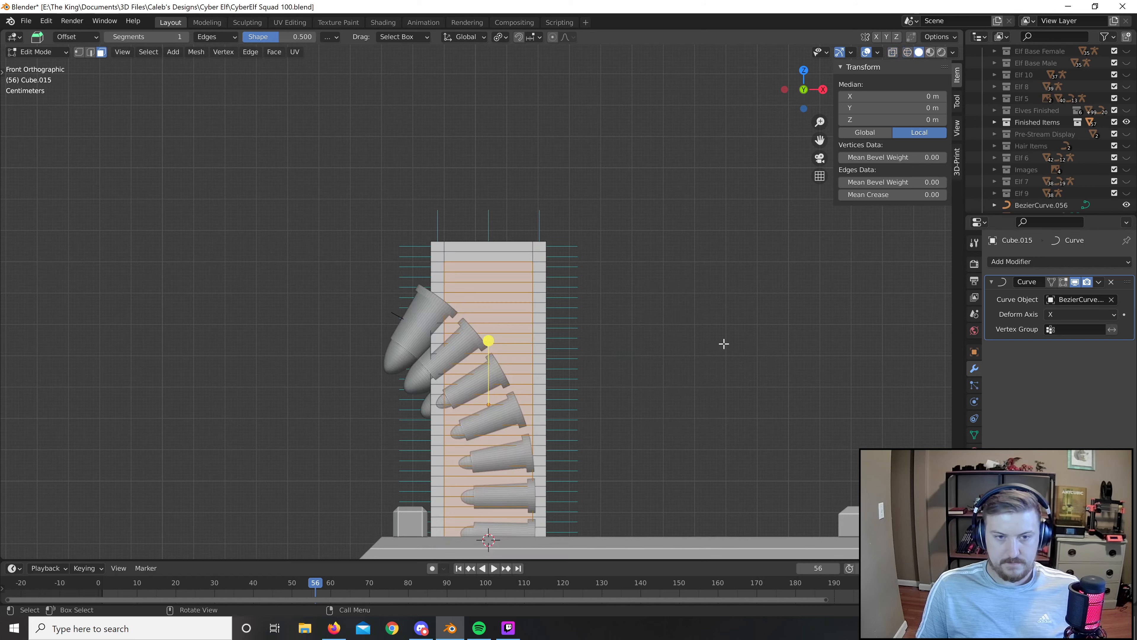
# Delete the selected front and back faces to cut an opening through the magazine block.
pyautogui.scroll(3, 642, 361)
pyautogui.moveTo(642, 361)
pyautogui.mouseDown(button='middle')
pyautogui.moveTo(627, 350)
pyautogui.moveTo(652, 345)
pyautogui.mouseUp(button='middle')
pyautogui.press('x')
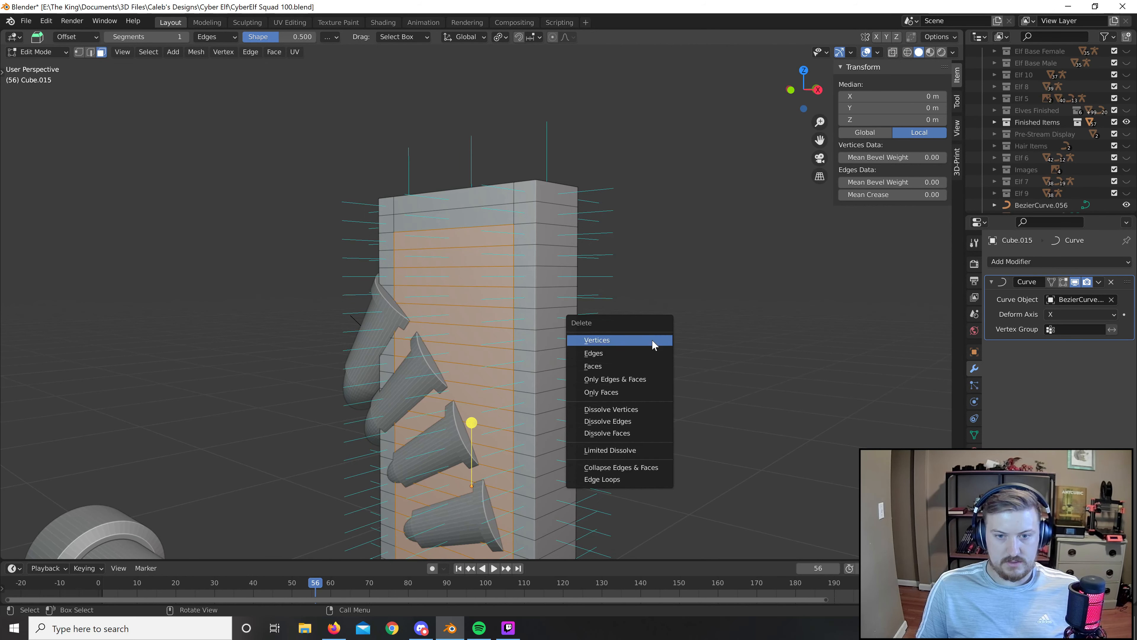
pyautogui.click(633, 366)
# Select the front and back edges at the opening's upper end and bridge them with a face.
pyautogui.moveTo(622, 358); pyautogui.dragTo(622, 307, button='middle')
pyautogui.scroll(5, 488, 228)
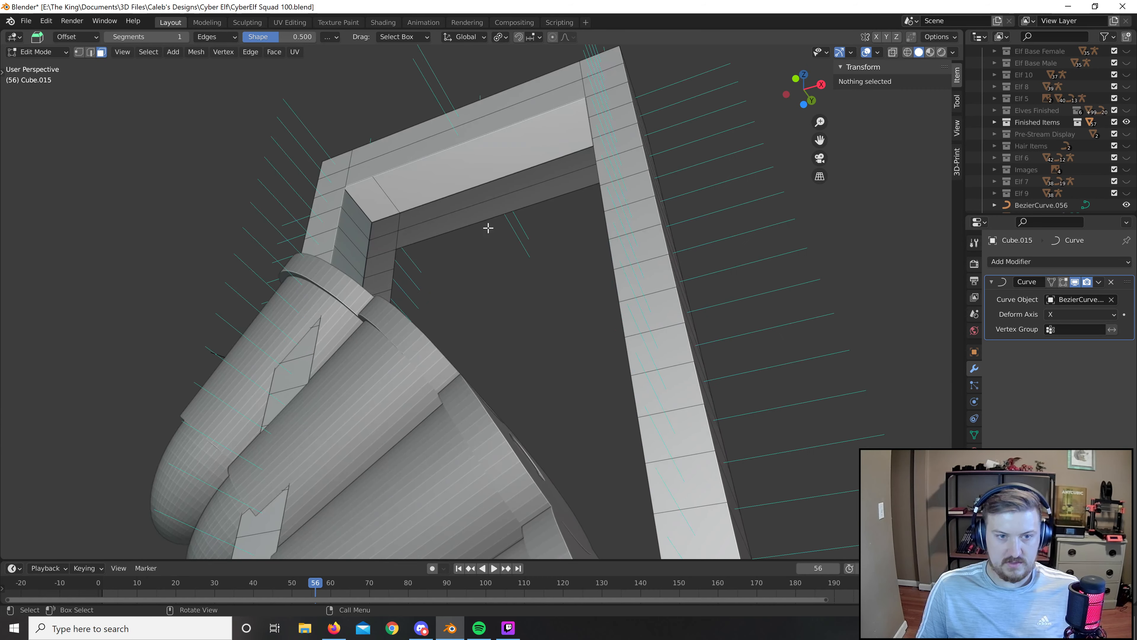
pyautogui.moveTo(488, 228); pyautogui.dragTo(586, 131, button='middle')
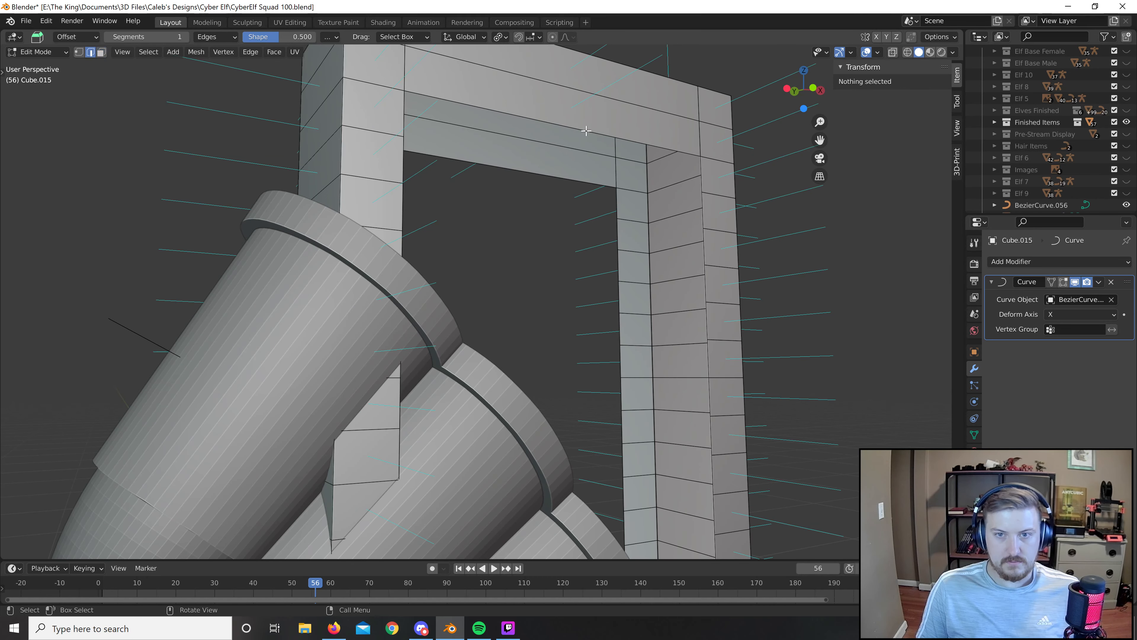
pyautogui.click(586, 131)
pyautogui.keyDown('shift'); pyautogui.click(558, 175); pyautogui.keyUp('shift')
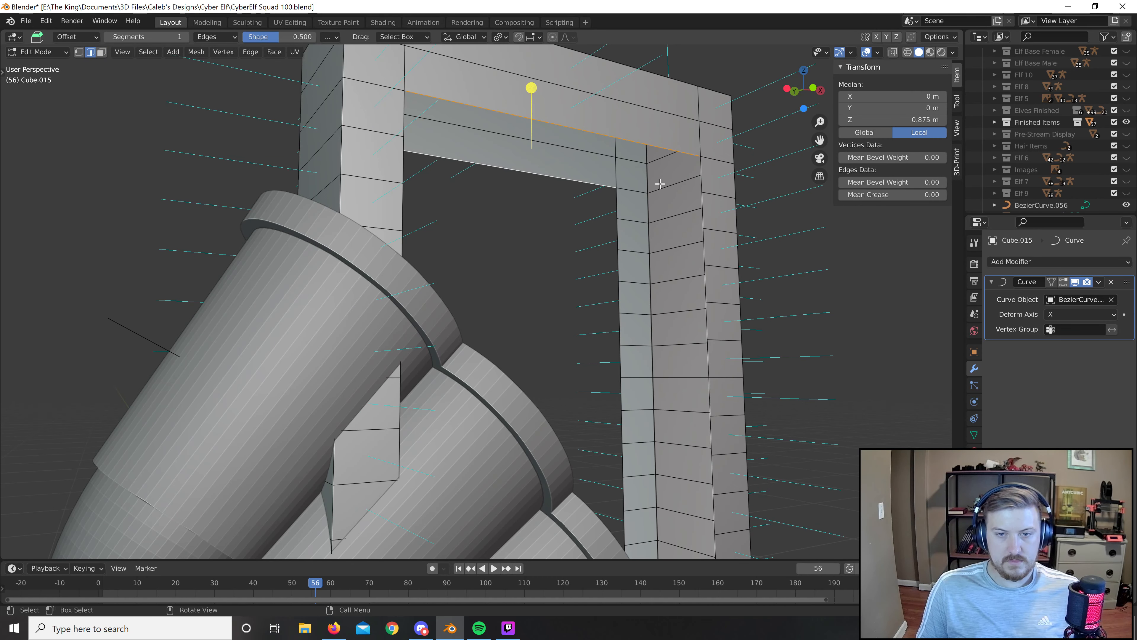
pyautogui.press('g')
pyautogui.rightClick(678, 182)
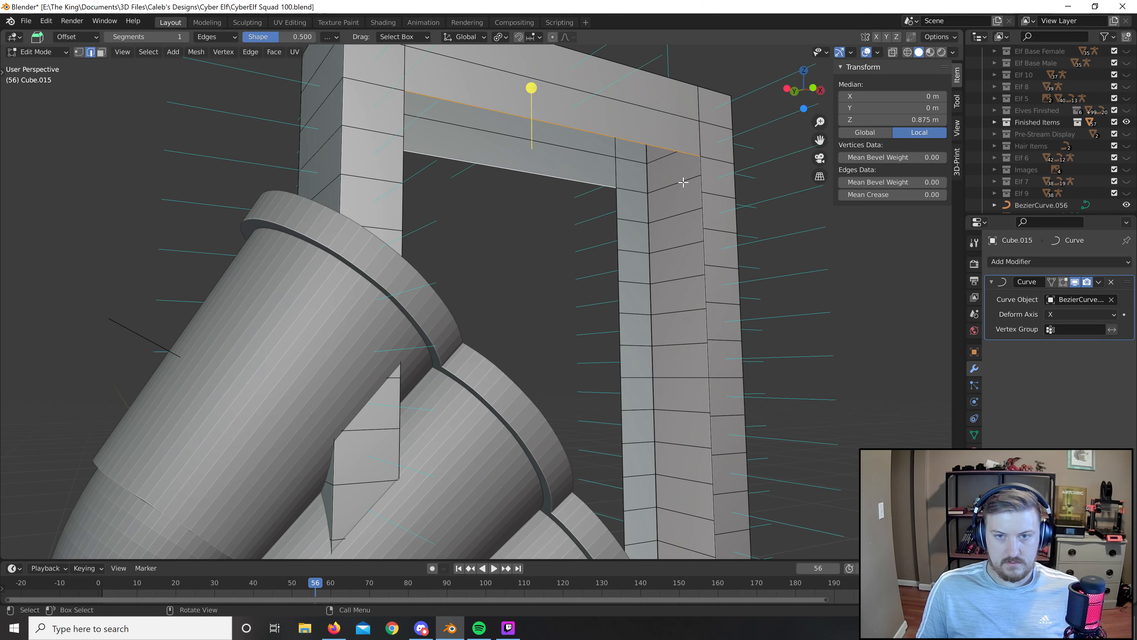
pyautogui.press('f')
pyautogui.hotkey('ctrl', 'z')
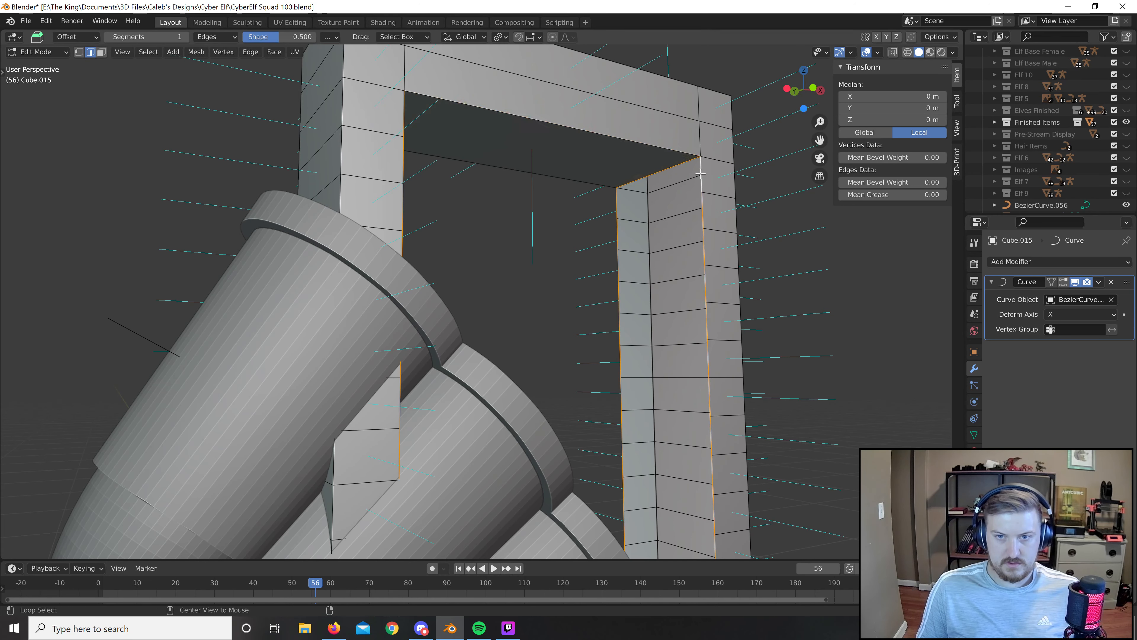
# Try to fill the remaining selected edge loop around the opening with a face, and undo the fill.
pyautogui.scroll(-8, 700, 179)
pyautogui.moveTo(655, 364); pyautogui.dragTo(628, 199, button='middle')
pyautogui.scroll(5, 590, 269)
pyautogui.press('f')
pyautogui.hotkey('ctrl', 'z')
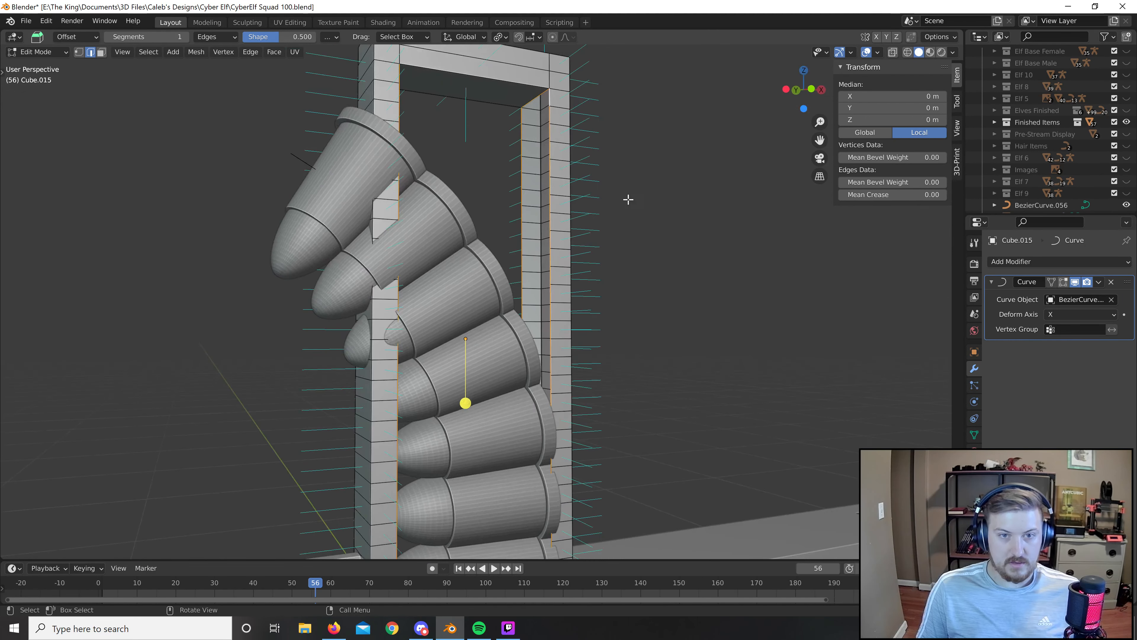
# Clear the selection and box-select the edges along the opening's stock-side wall, using wireframe shading in front view.
pyautogui.keyDown('shift'); pyautogui.moveTo(636, 138); pyautogui.dragTo(602, 152, button='middle'); pyautogui.keyUp('shift')
pyautogui.click(630, 162)
pyautogui.keyDown('alt'); pyautogui.click(544, 124); pyautogui.keyUp('alt')
pyautogui.press('3')
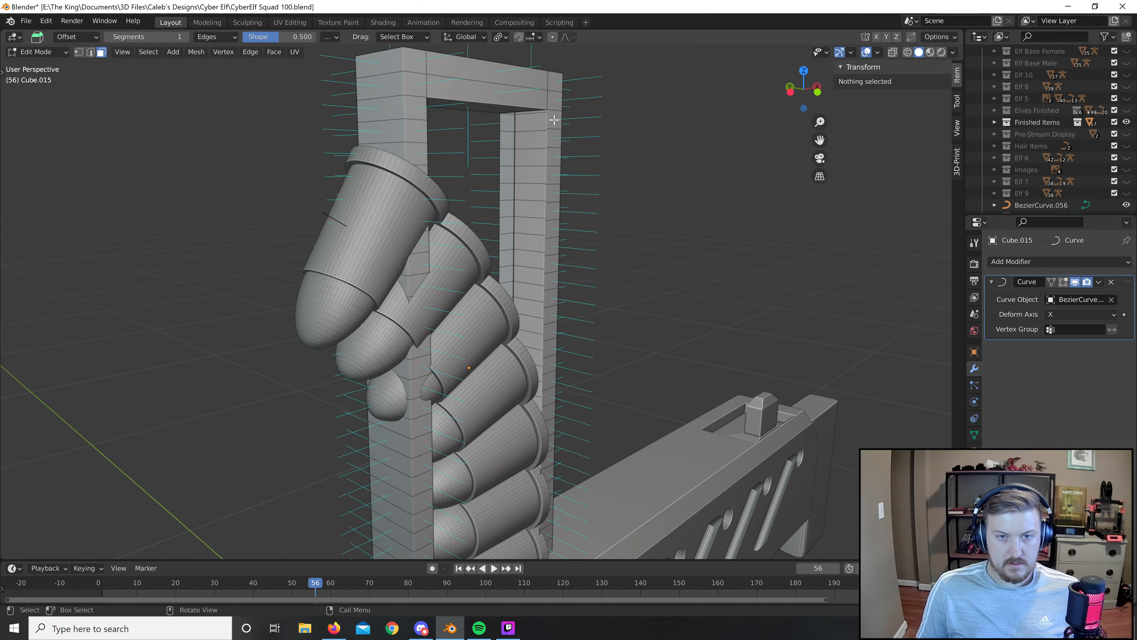
pyautogui.scroll(2, 575, 71)
pyautogui.press('2')
pyautogui.scroll(-1, 588, 76)
pyautogui.moveTo(594, 115); pyautogui.dragTo(567, 129, button='middle')
pyautogui.press('KP_1')
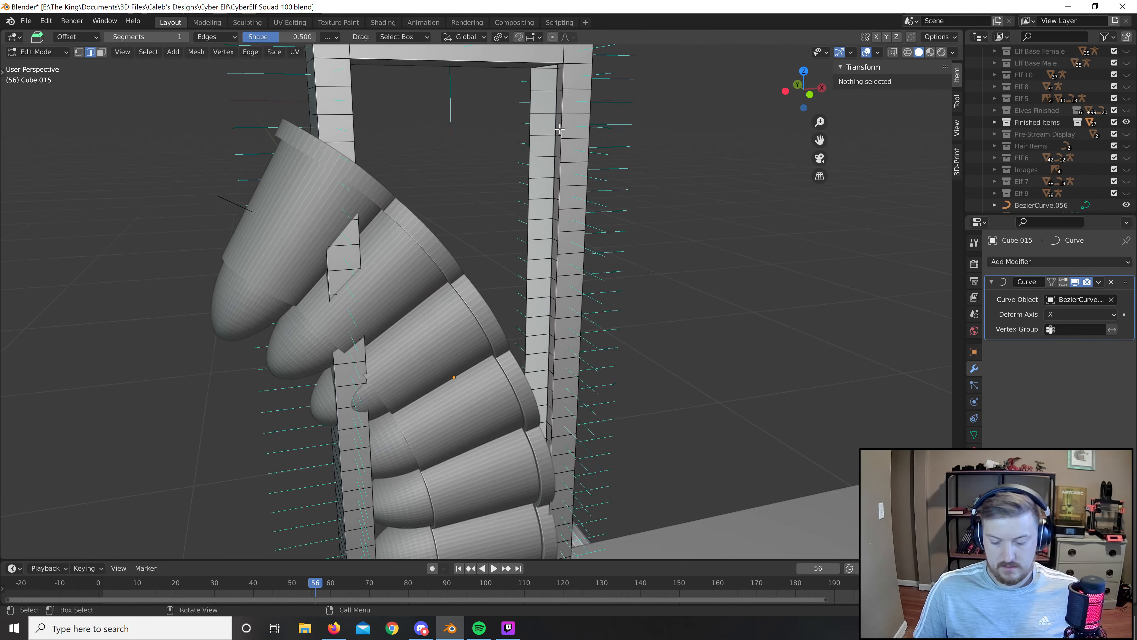
pyautogui.press('z')
pyautogui.click(450, 140)
pyautogui.scroll(-2, 533, 209)
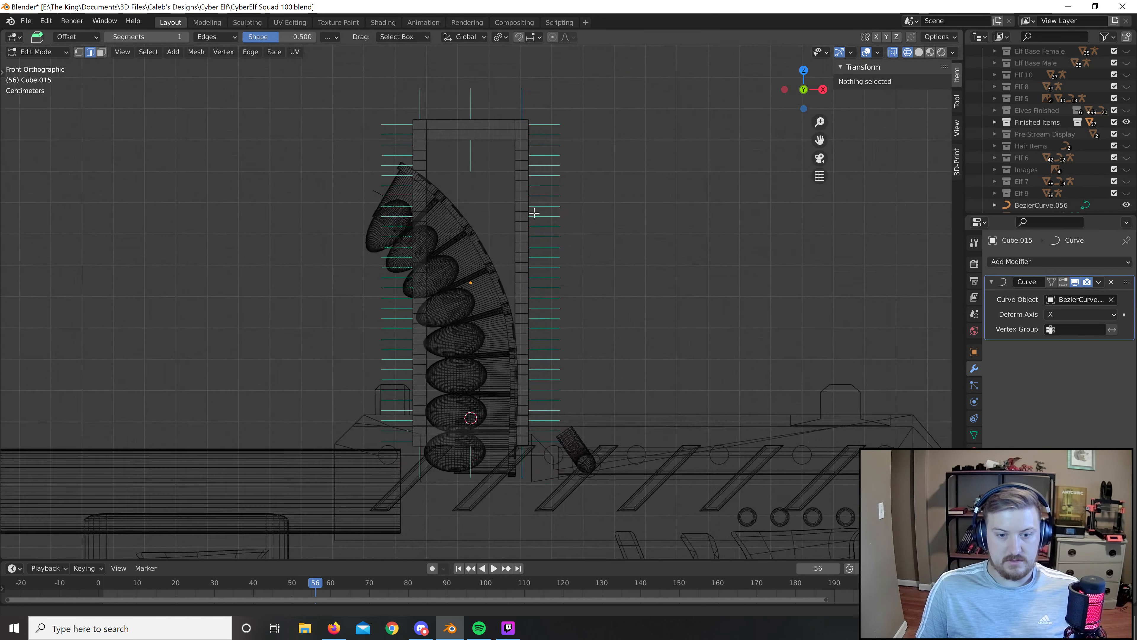
pyautogui.scroll(1, 535, 208)
pyautogui.scroll(-1, 513, 148)
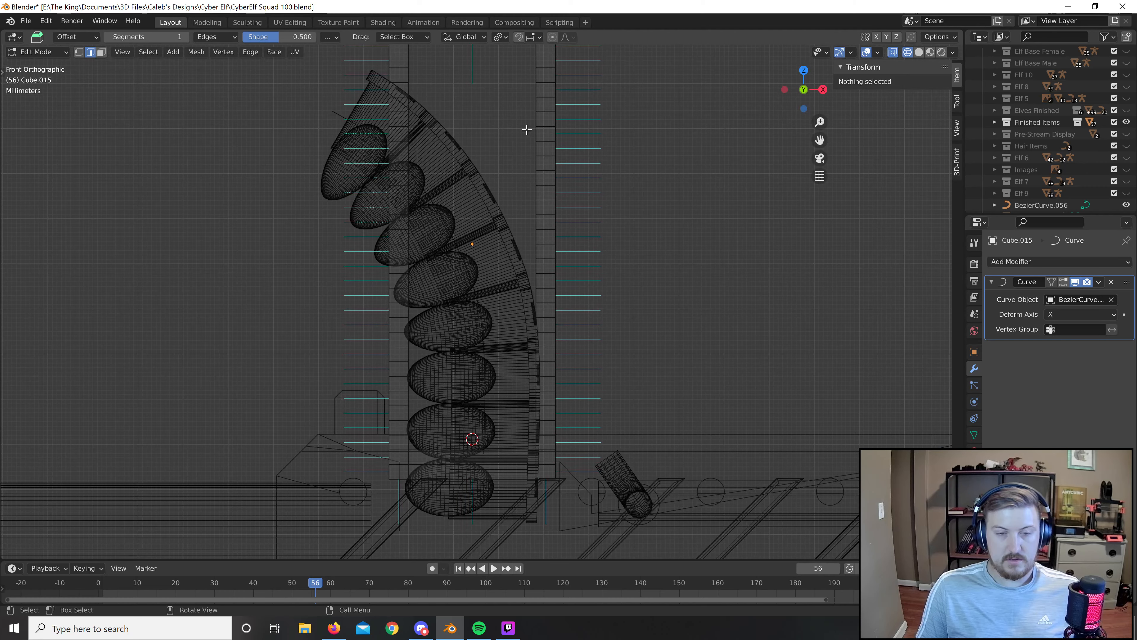
pyautogui.scroll(-2, 498, 134)
pyautogui.press('b')
pyautogui.moveTo(492, 125); pyautogui.dragTo(520, 401)
pyautogui.scroll(5, 538, 389)
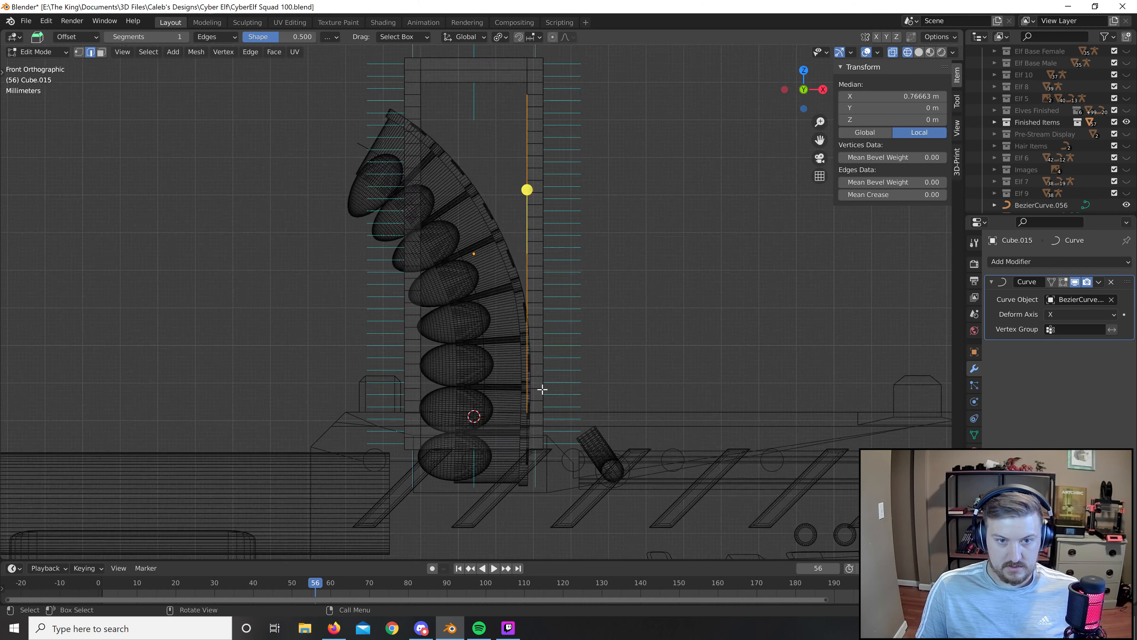
# Add the remaining front and back edges at the lower end of the opening's stock-side wall to the selection.
pyautogui.press('z')
pyautogui.click(462, 295)
pyautogui.scroll(-3, 461, 292)
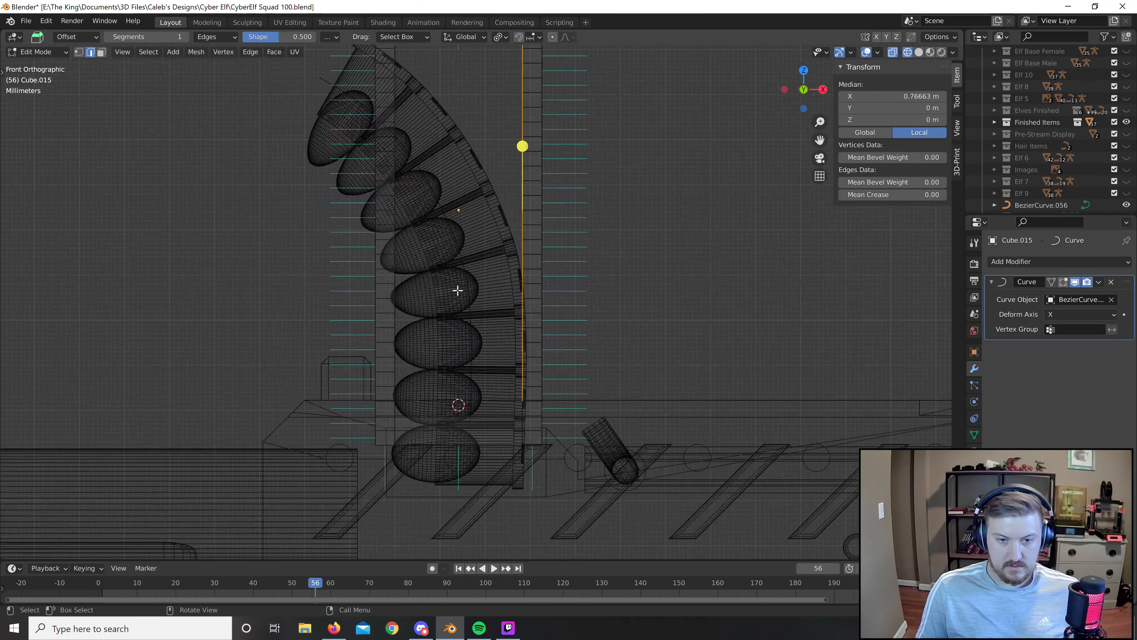
pyautogui.press('z')
pyautogui.click(545, 278)
pyautogui.moveTo(546, 273); pyautogui.dragTo(438, 130, button='middle')
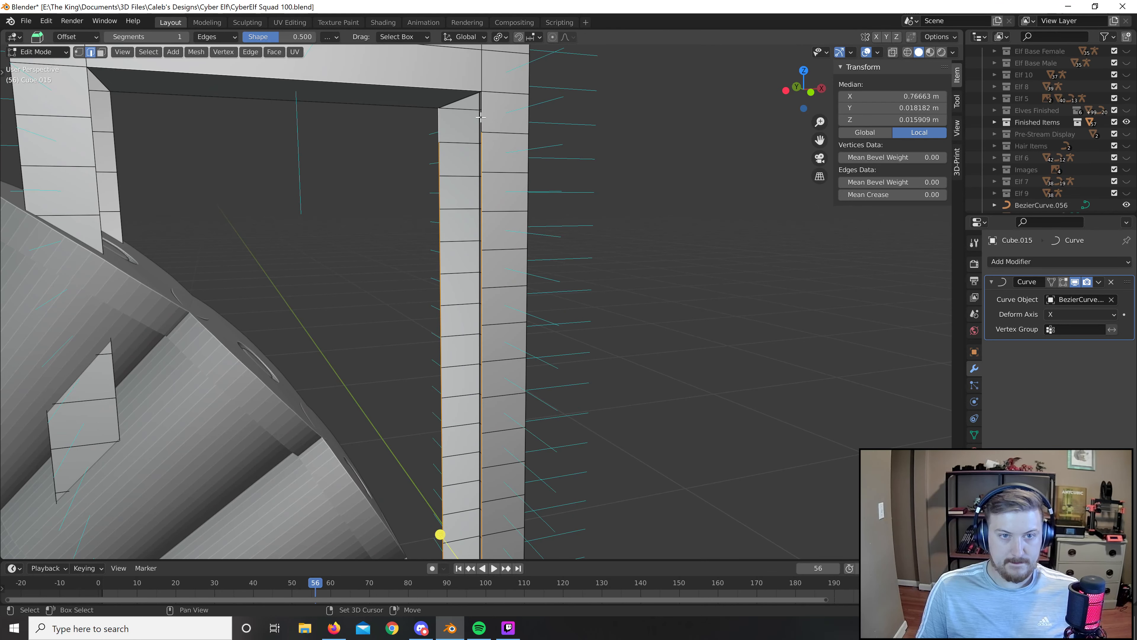
pyautogui.scroll(-6, 548, 333)
pyautogui.moveTo(560, 354)
pyautogui.keyDown('shift'); pyautogui.mouseDown(button='middle')
pyautogui.moveTo(548, 333)
pyautogui.moveTo(546, 518)
pyautogui.moveTo(551, 502)
pyautogui.mouseUp(button='middle'); pyautogui.keyUp('shift')
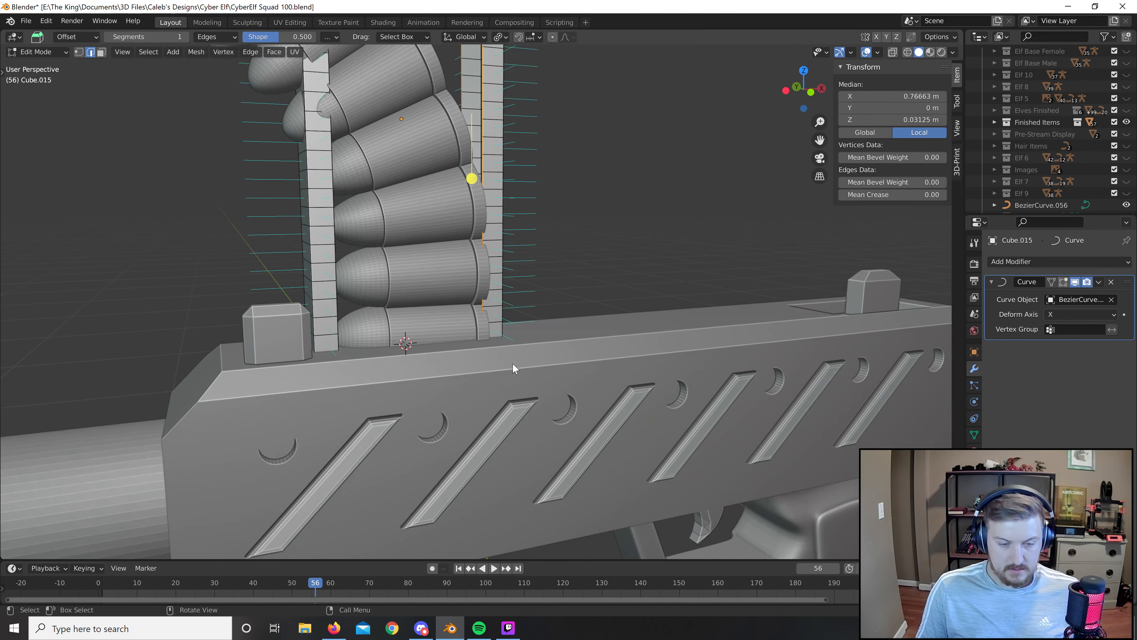
pyautogui.press('z')
pyautogui.click(425, 359)
pyautogui.scroll(4, 508, 470)
pyautogui.moveTo(508, 470)
pyautogui.keyDown('shift'); pyautogui.mouseDown(button='middle')
pyautogui.moveTo(528, 251)
pyautogui.moveTo(549, 265)
pyautogui.moveTo(546, 297)
pyautogui.moveTo(508, 285)
pyautogui.moveTo(523, 264)
pyautogui.mouseUp(button='middle'); pyautogui.keyUp('shift')
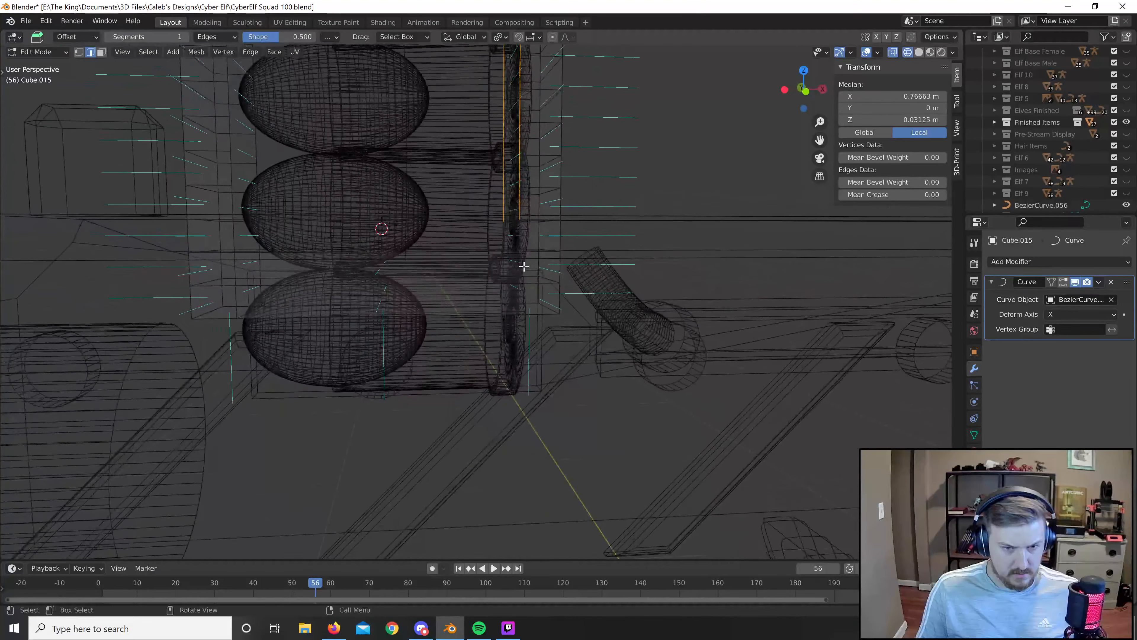
pyautogui.scroll(4, 559, 262)
pyautogui.moveTo(600, 262); pyautogui.dragTo(603, 271, button='middle')
pyautogui.keyDown('shift'); pyautogui.click(475, 108); pyautogui.keyUp('shift')
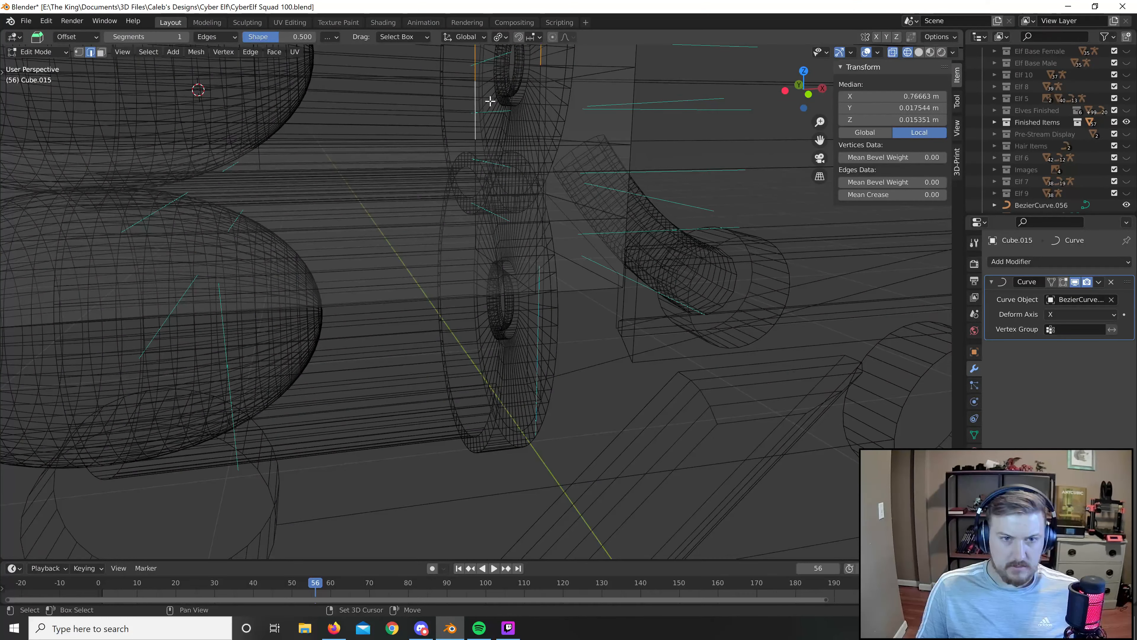
pyautogui.keyDown('shift'); pyautogui.click(540, 93); pyautogui.keyUp('shift')
# Try to fill the selected edge loop with one long face and check the curved magazine in object mode.
pyautogui.scroll(-6, 559, 157)
pyautogui.press('z')
pyautogui.click(643, 232)
pyautogui.moveTo(640, 226); pyautogui.dragTo(618, 214, button='middle')
pyautogui.scroll(-5, 598, 218)
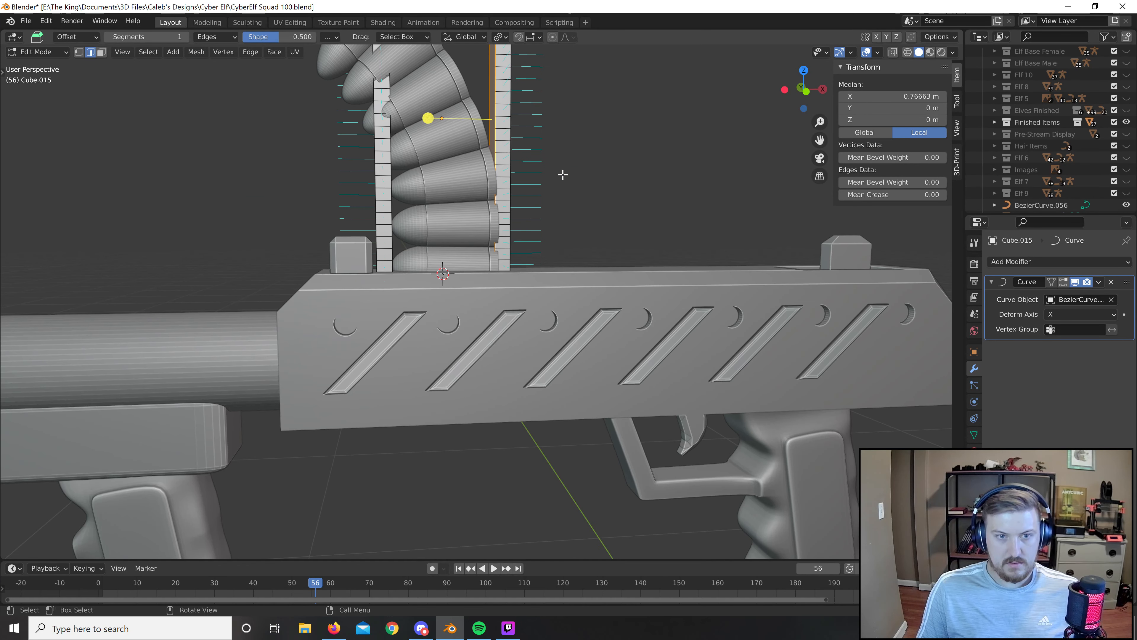
pyautogui.keyDown('shift'); pyautogui.moveTo(562, 174); pyautogui.dragTo(602, 393, button='middle'); pyautogui.keyUp('shift')
pyautogui.press('Tab')
pyautogui.scroll(-2, 589, 299)
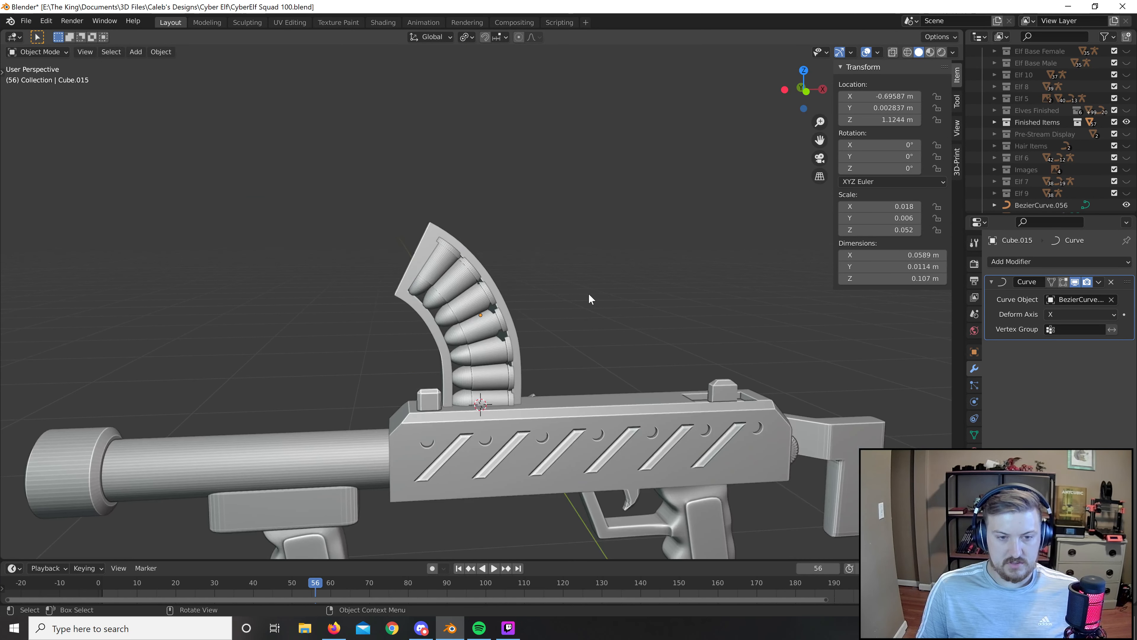
pyautogui.click(491, 284)
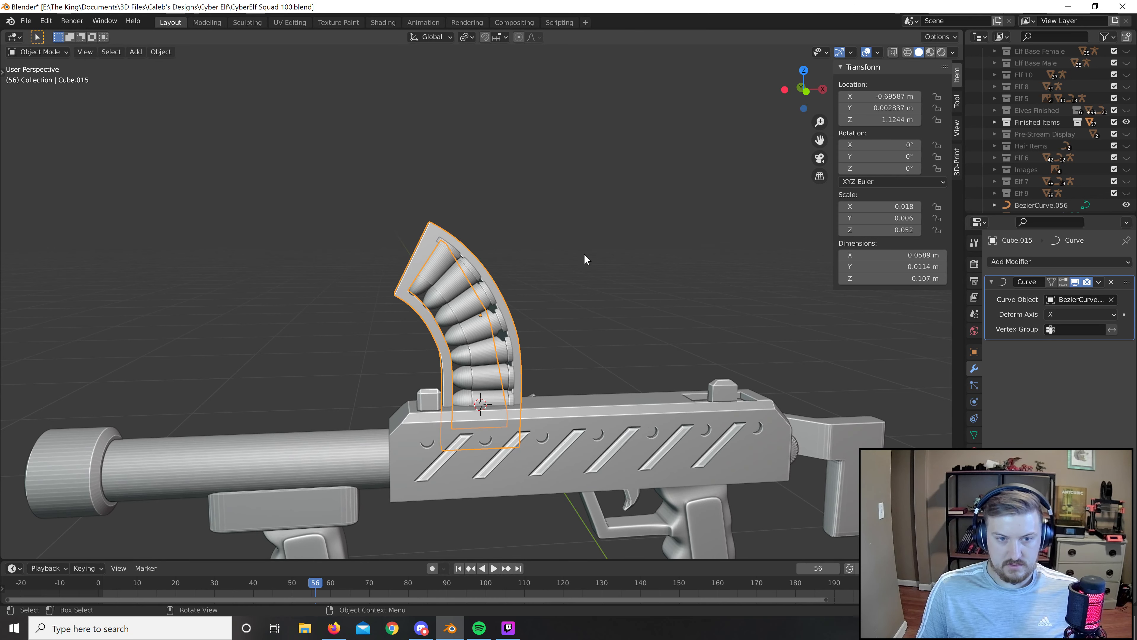
# Examine the long face on the opening's stock-side wall, in and out of edit mode.
pyautogui.press('KP_Divide')
pyautogui.scroll(6, 584, 253)
pyautogui.moveTo(612, 245); pyautogui.dragTo(685, 294, button='middle')
pyautogui.scroll(-5, 670, 278)
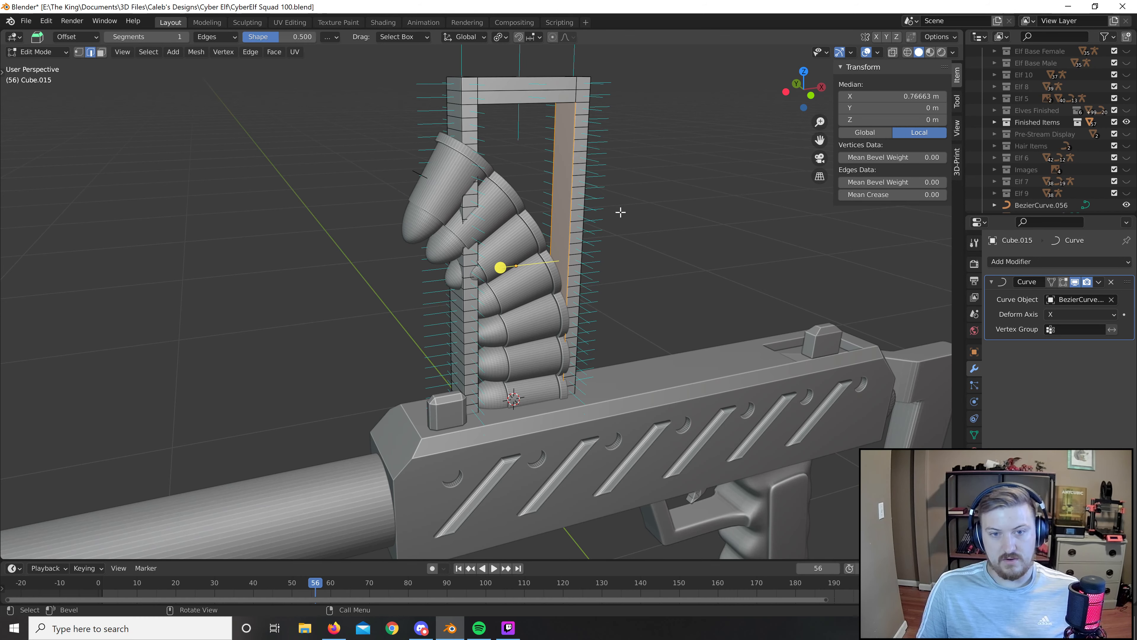
pyautogui.keyDown('shift'); pyautogui.moveTo(620, 212); pyautogui.dragTo(553, 287, button='middle'); pyautogui.keyUp('shift')
pyautogui.scroll(3, 573, 238)
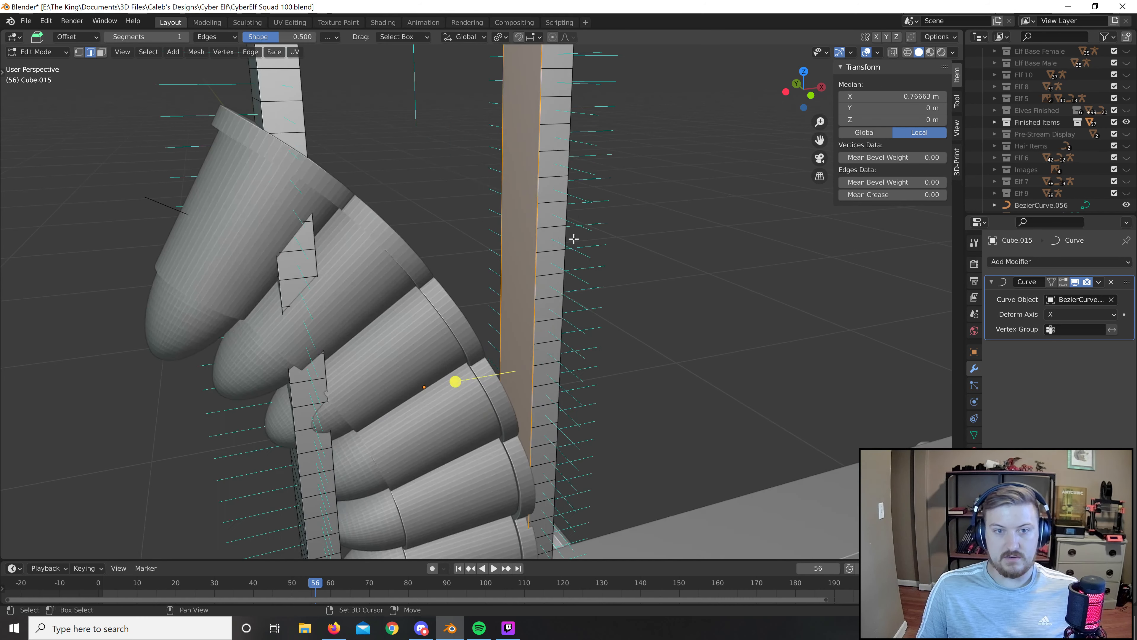
pyautogui.keyDown('shift'); pyautogui.moveTo(574, 239); pyautogui.dragTo(546, 357, button='middle'); pyautogui.keyUp('shift')
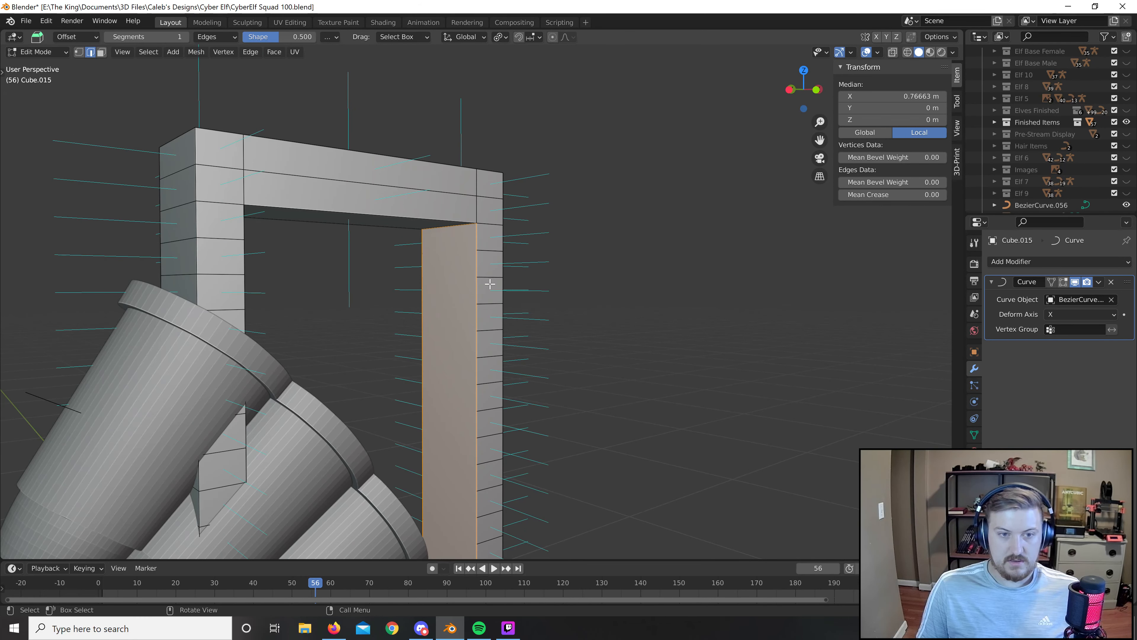
pyautogui.press('Tab')
pyautogui.press('Tab')
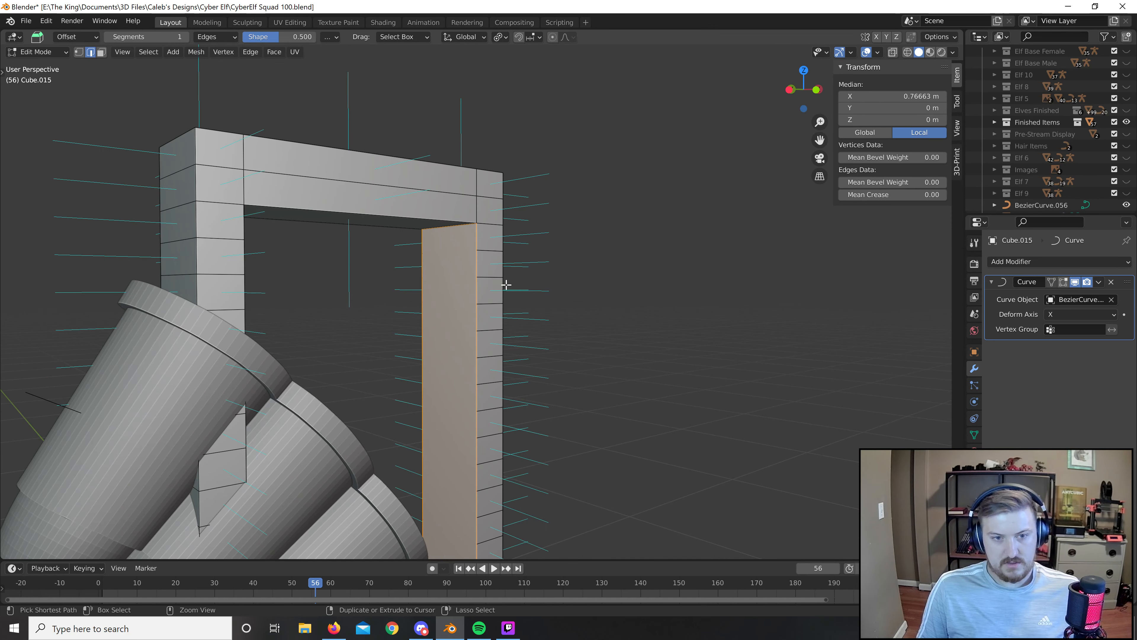
pyautogui.hotkey('ctrl', 'z')
pyautogui.scroll(-7, 688, 272)
pyautogui.press('Tab')
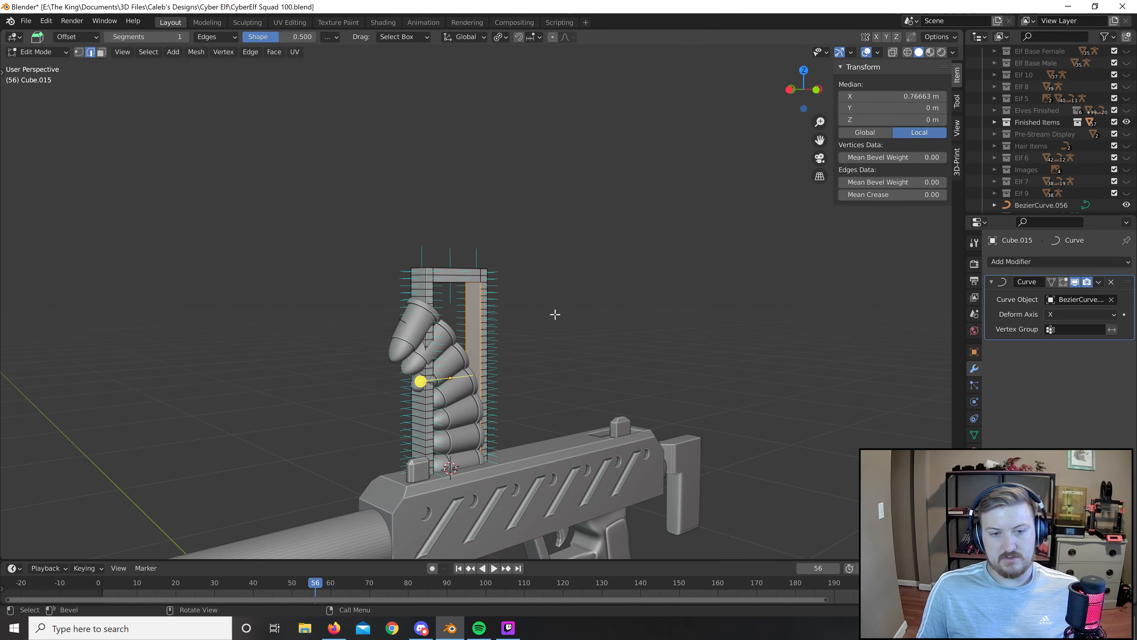
# Delete the single long face from the opening's stock-side wall.
pyautogui.scroll(5, 554, 317)
pyautogui.rightClick(464, 315)
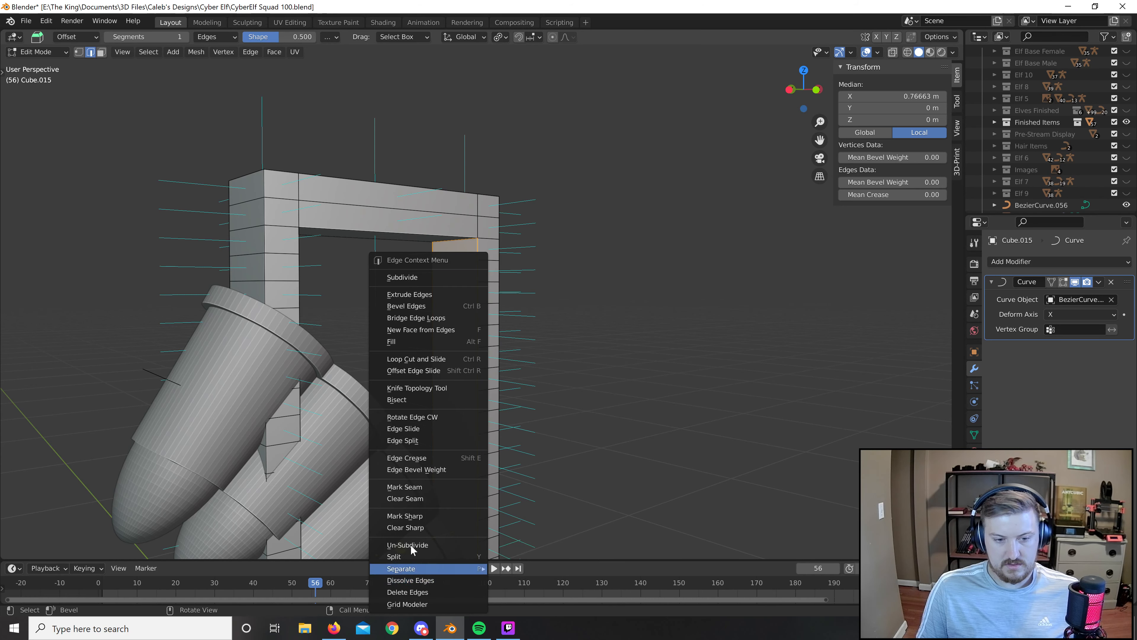
pyautogui.click(459, 527)
pyautogui.press('x')
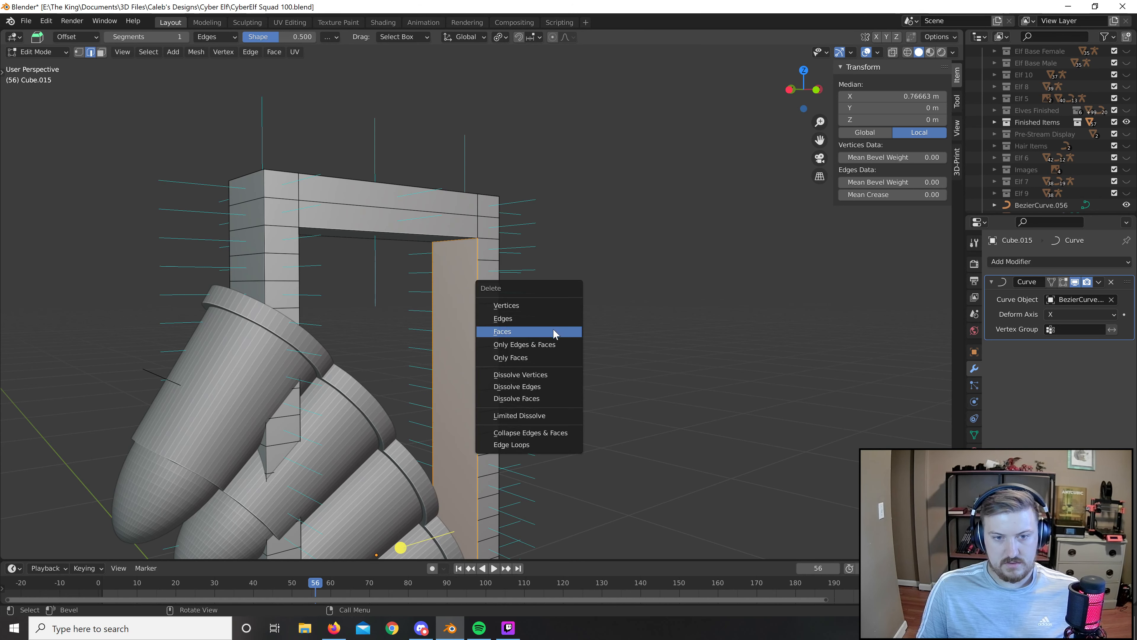
pyautogui.click(554, 332)
# Select the topmost front and back edges on the opening's stock-side wall and fill a face between them.
pyautogui.scroll(4, 538, 330)
pyautogui.keyDown('alt'); pyautogui.click(376, 197); pyautogui.keyUp('alt')
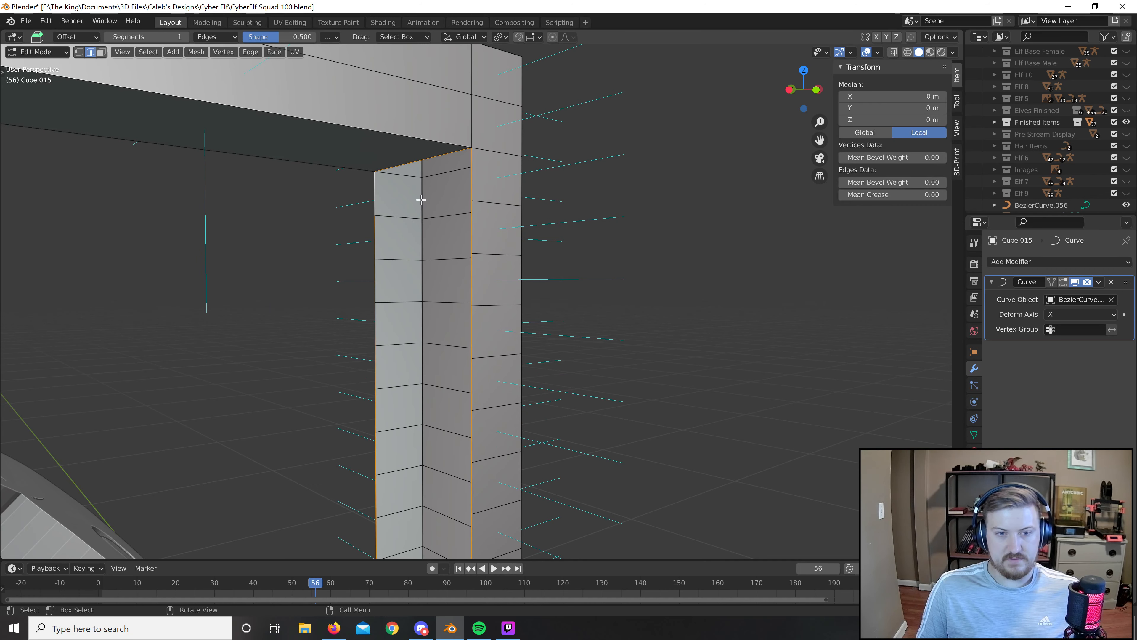
pyautogui.click(377, 196)
pyautogui.keyDown('shift'); pyautogui.click(470, 186); pyautogui.keyUp('shift')
pyautogui.scroll(-4, 579, 298)
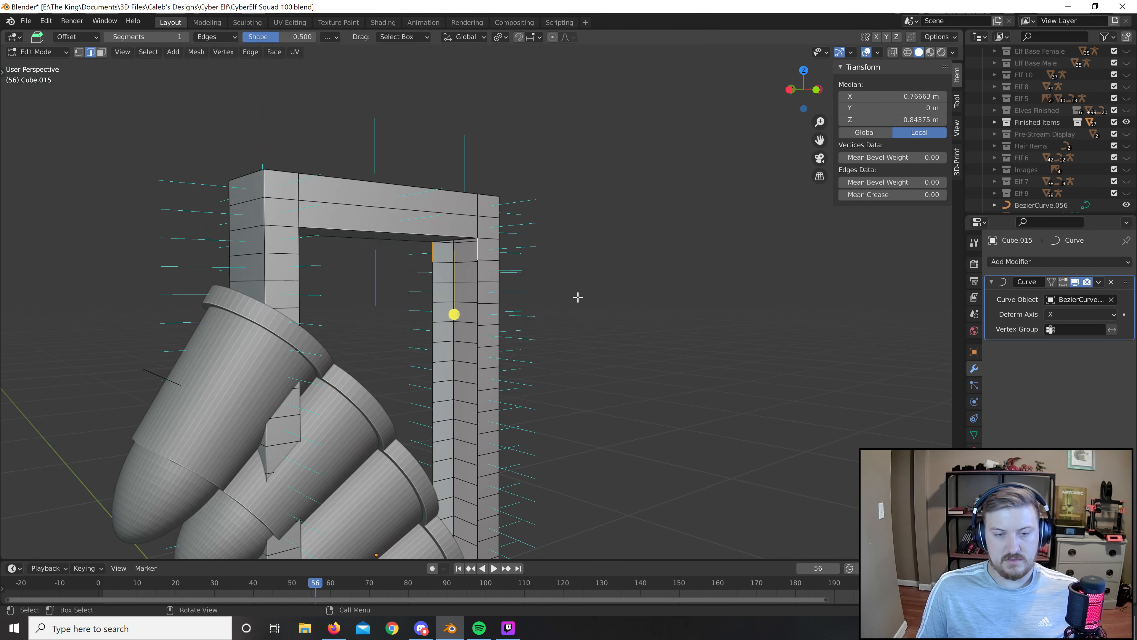
pyautogui.moveTo(578, 297); pyautogui.dragTo(543, 302, button='middle')
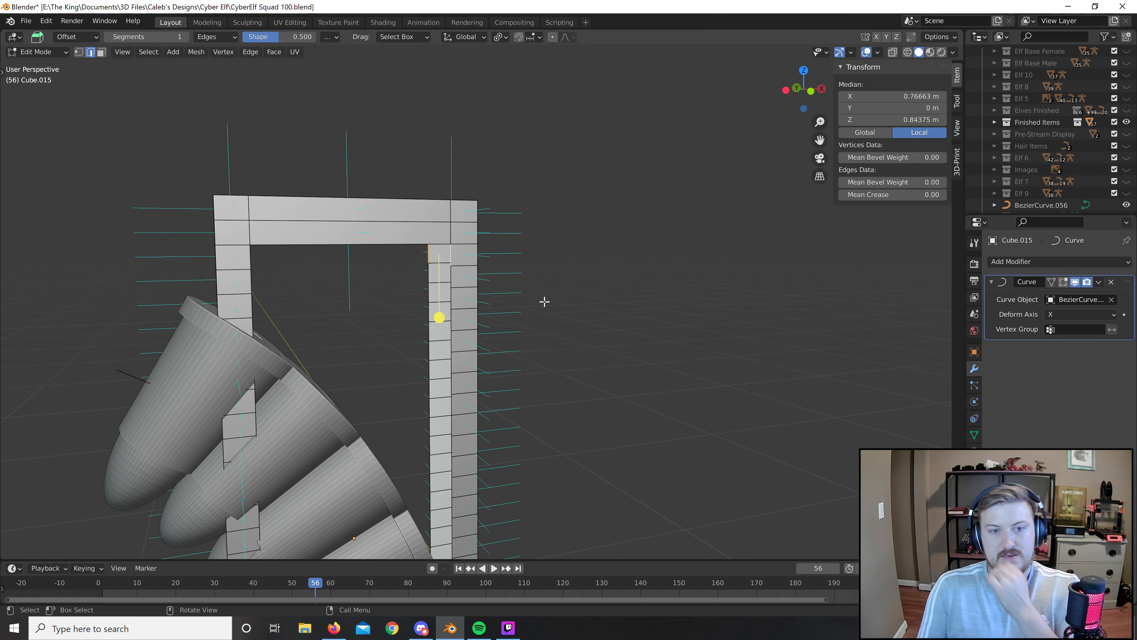
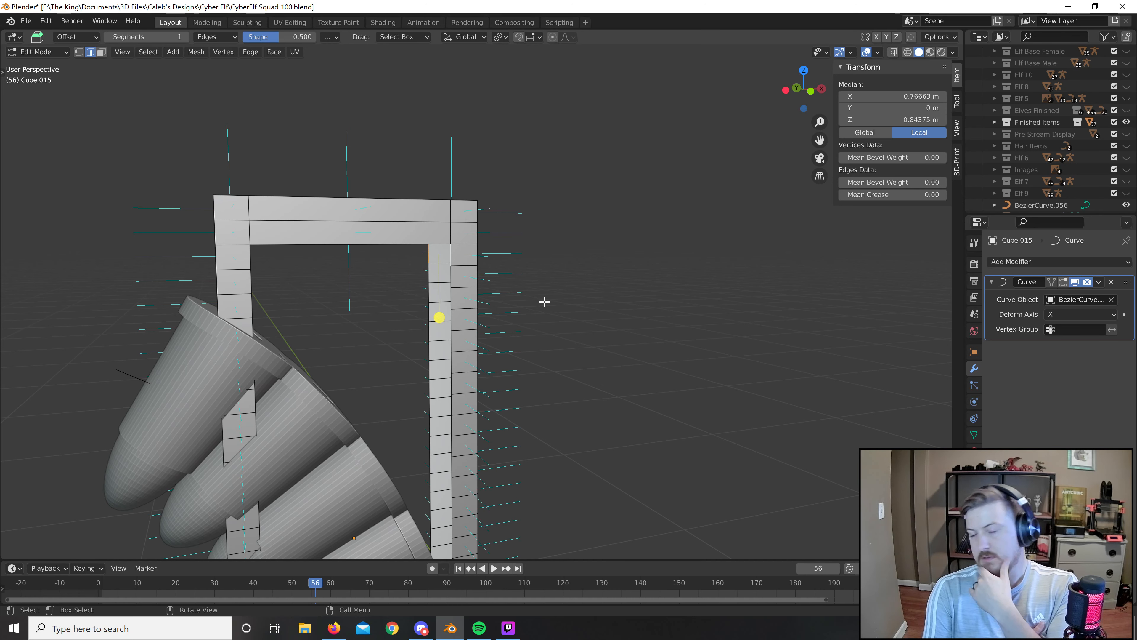
pyautogui.scroll(10, 544, 301)
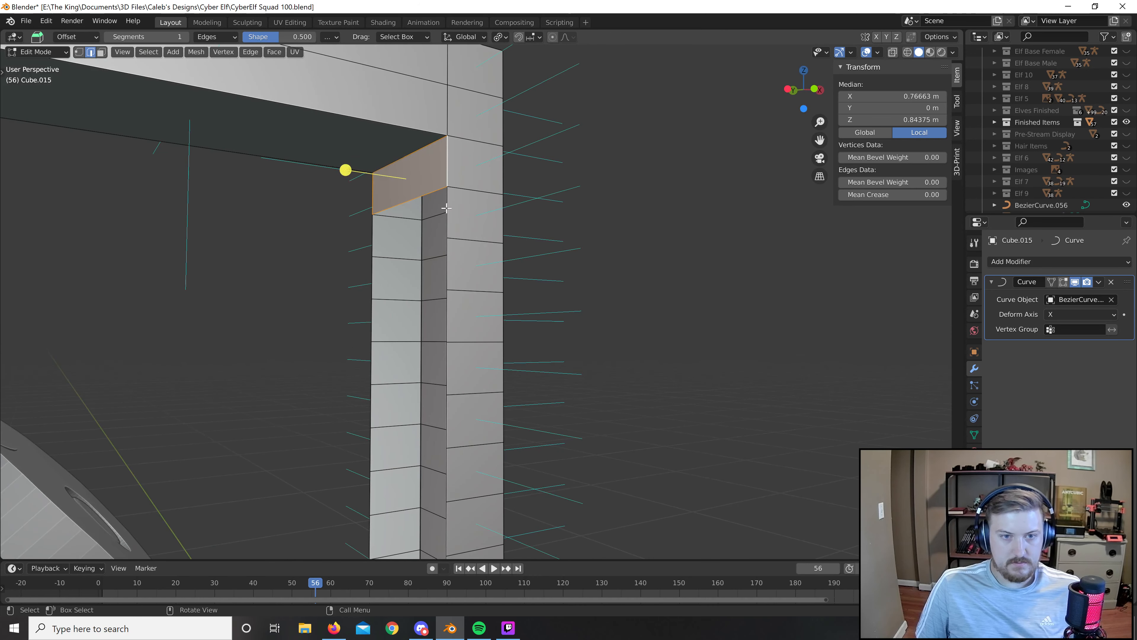
# Fill the next four segments below the top face by joining each pair of front and back edges with a face.
pyautogui.click(446, 208)
pyautogui.keyDown('shift'); pyautogui.click(372, 240); pyautogui.keyUp('shift')
pyautogui.press('f')
pyautogui.click(372, 280)
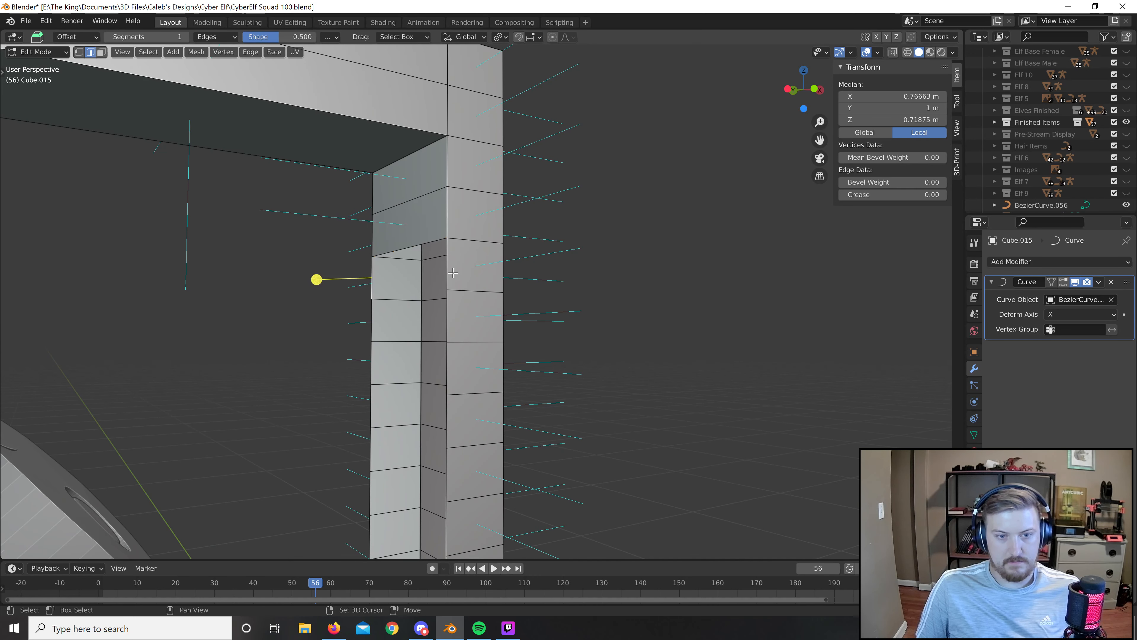
pyautogui.keyDown('shift'); pyautogui.click(452, 273); pyautogui.keyUp('shift')
pyautogui.press('f')
pyautogui.click(437, 330)
pyautogui.keyDown('shift'); pyautogui.click(378, 325); pyautogui.keyUp('shift')
pyautogui.press('f')
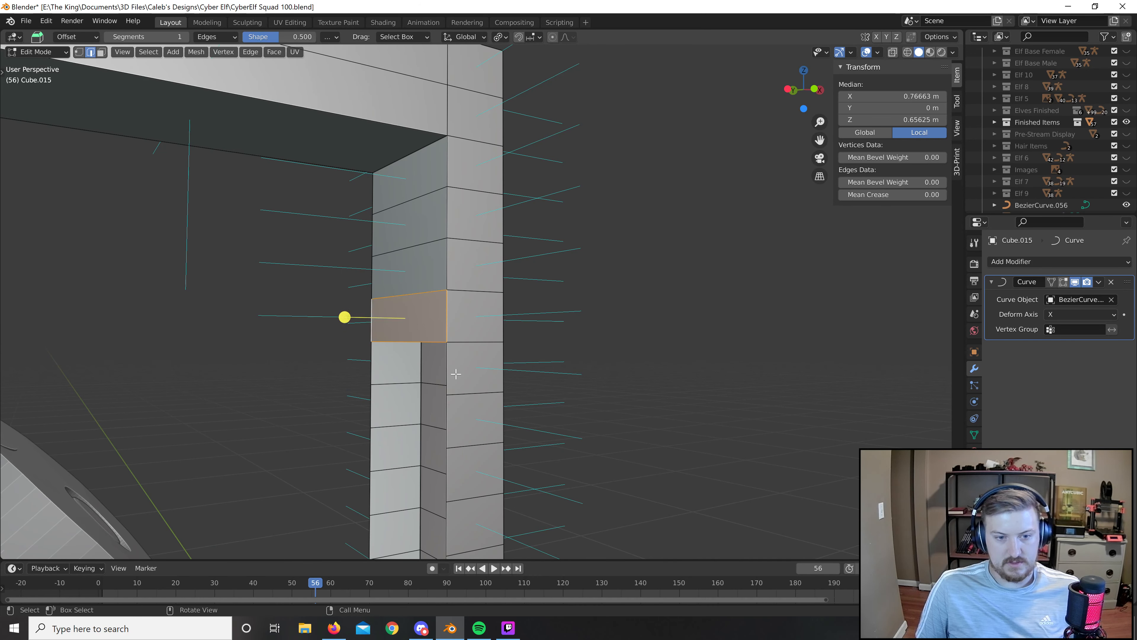
pyautogui.click(448, 372)
pyautogui.keyDown('shift'); pyautogui.click(372, 371); pyautogui.keyUp('shift')
pyautogui.press('f')
# Continue down the stock-side wall, filling five more segments with separate faces between opposite front and back edges.
pyautogui.keyDown('shift'); pyautogui.moveTo(443, 480); pyautogui.dragTo(475, 316, button='middle'); pyautogui.keyUp('shift')
pyautogui.click(389, 315)
pyautogui.keyDown('shift'); pyautogui.click(471, 310); pyautogui.keyUp('shift')
pyautogui.press('f')
pyautogui.click(393, 309)
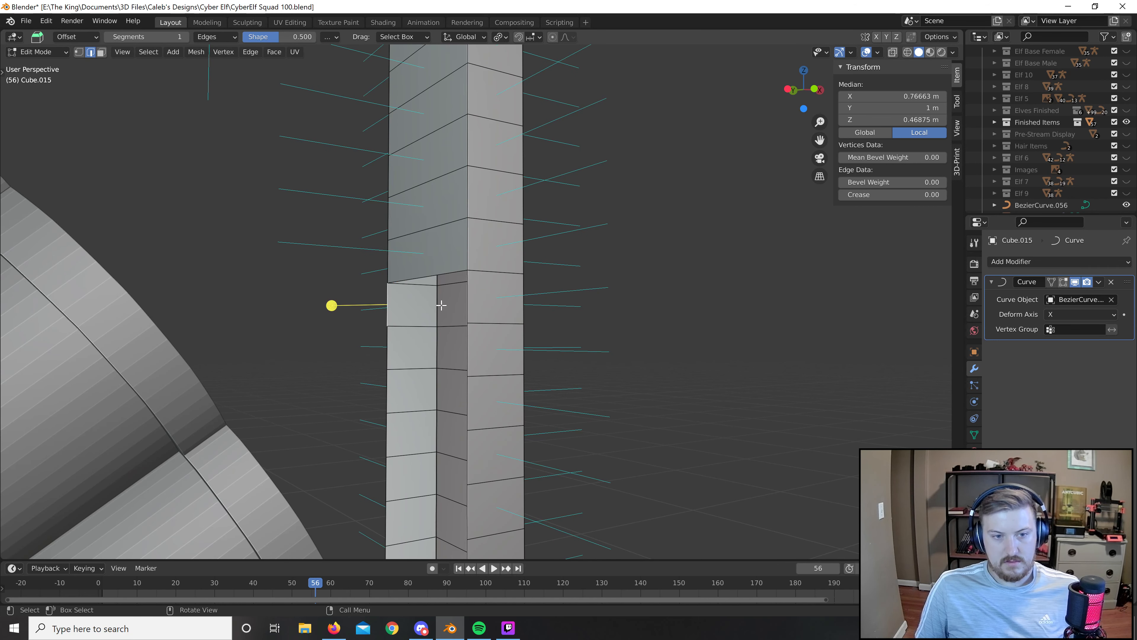
pyautogui.keyDown('shift'); pyautogui.click(473, 305); pyautogui.keyUp('shift')
pyautogui.press('f')
pyautogui.click(389, 350)
pyautogui.keyDown('shift'); pyautogui.click(469, 350); pyautogui.keyUp('shift')
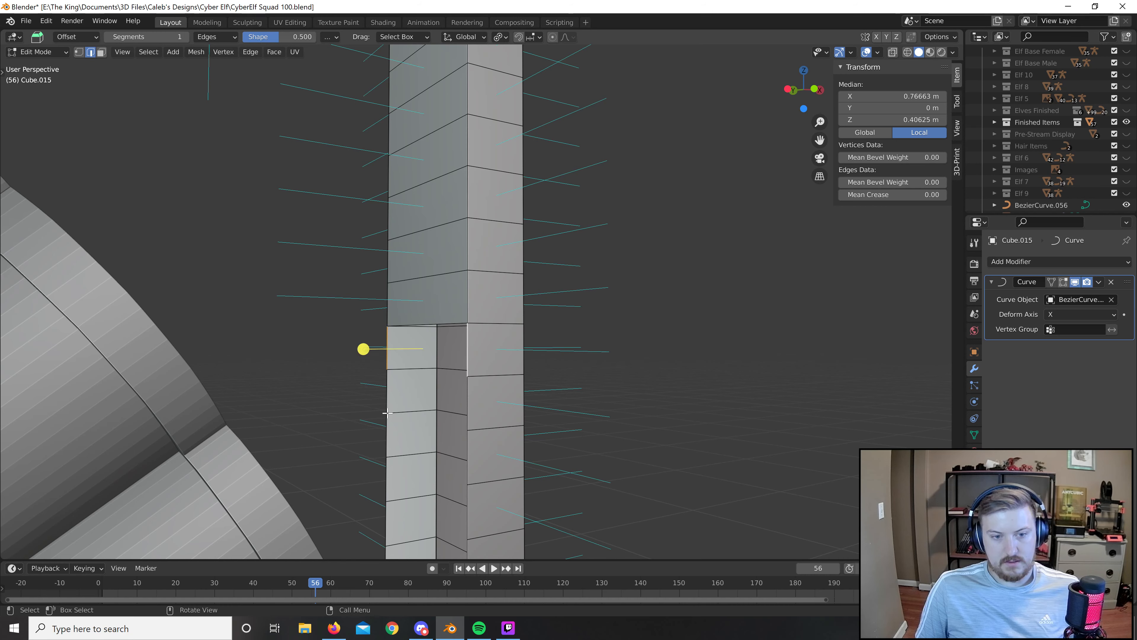
pyautogui.press('f')
pyautogui.click(392, 393)
pyautogui.keyDown('shift'); pyautogui.click(468, 399); pyautogui.keyUp('shift')
pyautogui.press('f')
pyautogui.click(388, 433)
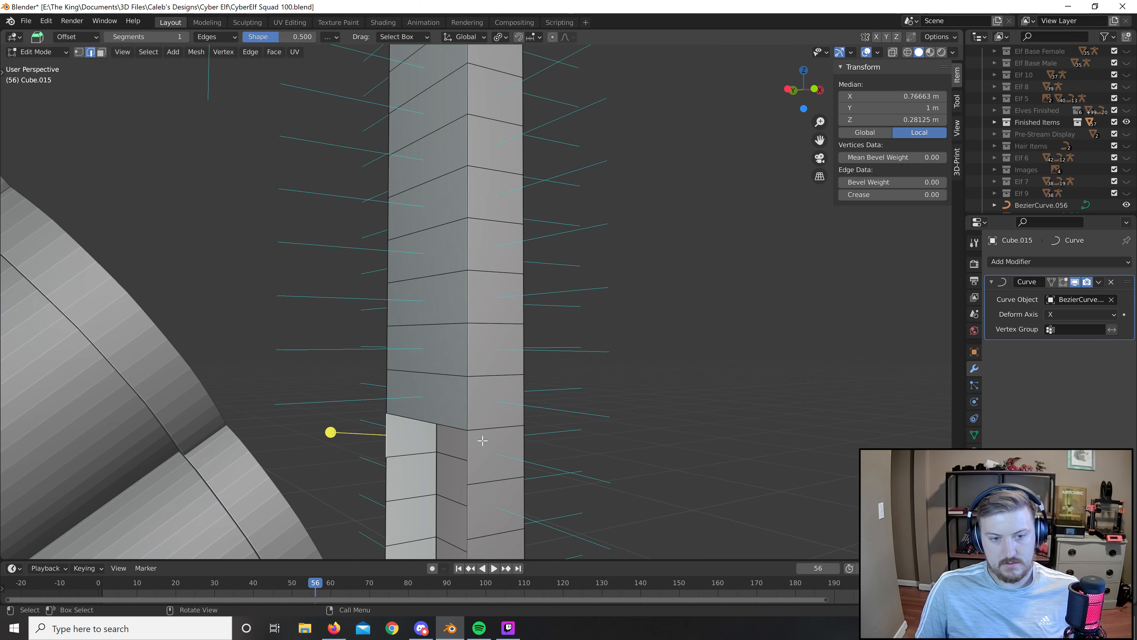
pyautogui.keyDown('shift'); pyautogui.click(471, 454); pyautogui.keyUp('shift')
pyautogui.press('f')
# Close four further segments along the middle of the stock-side wall, one face per pair of opposite edges.
pyautogui.keyDown('shift'); pyautogui.moveTo(470, 453); pyautogui.dragTo(467, 296, button='middle'); pyautogui.keyUp('shift')
pyautogui.click(393, 338)
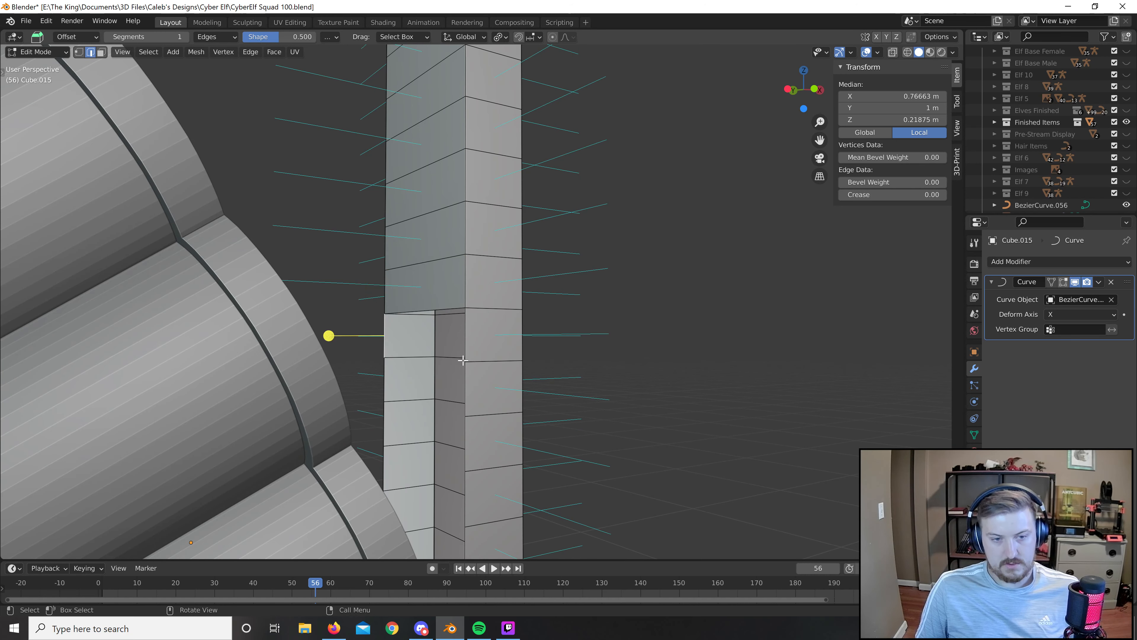
pyautogui.keyDown('shift'); pyautogui.click(460, 344); pyautogui.keyUp('shift')
pyautogui.press('f')
pyautogui.click(390, 380)
pyautogui.keyDown('shift'); pyautogui.click(464, 385); pyautogui.keyUp('shift')
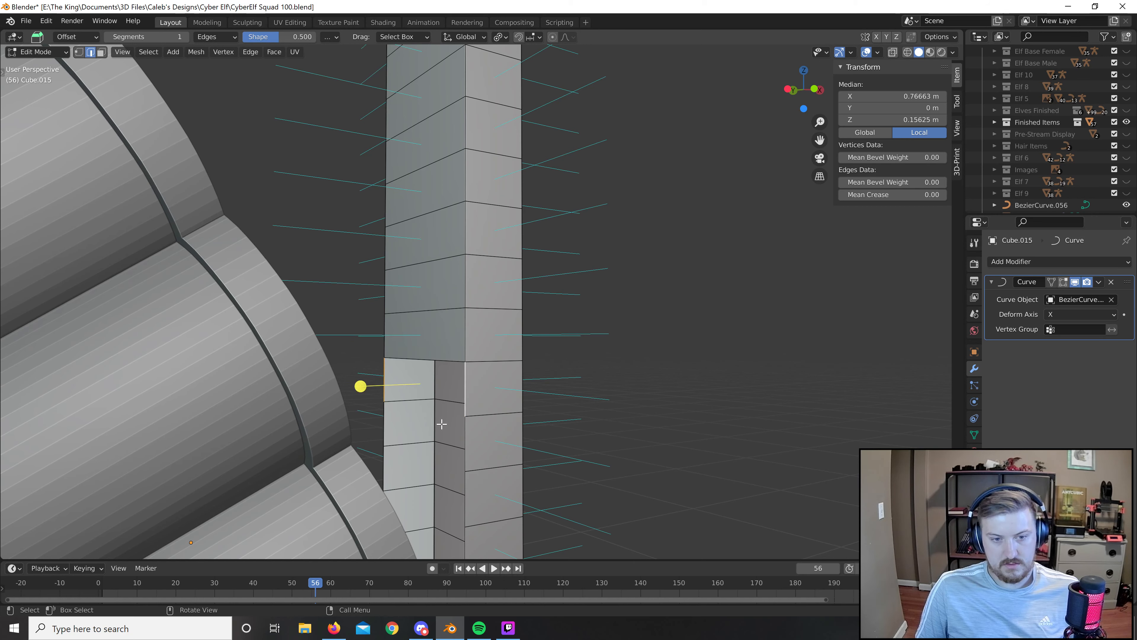
pyautogui.press('f')
pyautogui.click(386, 423)
pyautogui.keyDown('shift'); pyautogui.click(466, 441); pyautogui.keyUp('shift')
pyautogui.press('f')
pyautogui.click(384, 469)
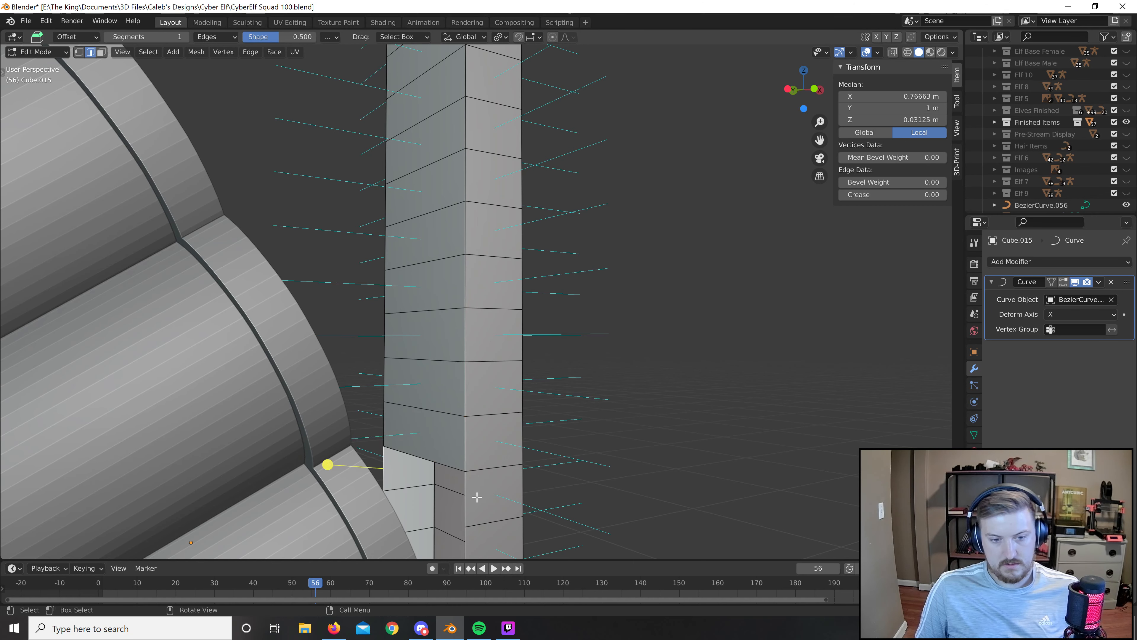
pyautogui.keyDown('shift'); pyautogui.click(465, 497); pyautogui.keyUp('shift')
pyautogui.press('f')
# Close two more segments below the filled part of the stock-side wall, one face per pair of front and back edges.
pyautogui.keyDown('shift'); pyautogui.moveTo(479, 504); pyautogui.dragTo(456, 362, button='middle'); pyautogui.keyUp('shift')
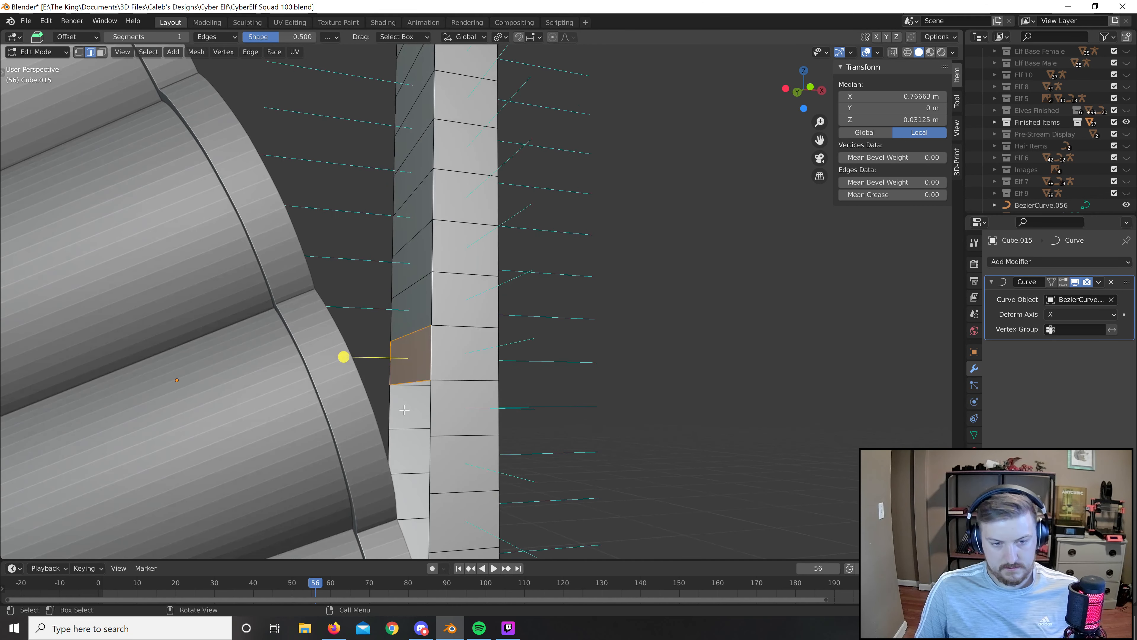
pyautogui.click(392, 409)
pyautogui.keyDown('shift'); pyautogui.click(442, 408); pyautogui.keyUp('shift')
pyautogui.press('f')
pyautogui.click(390, 452)
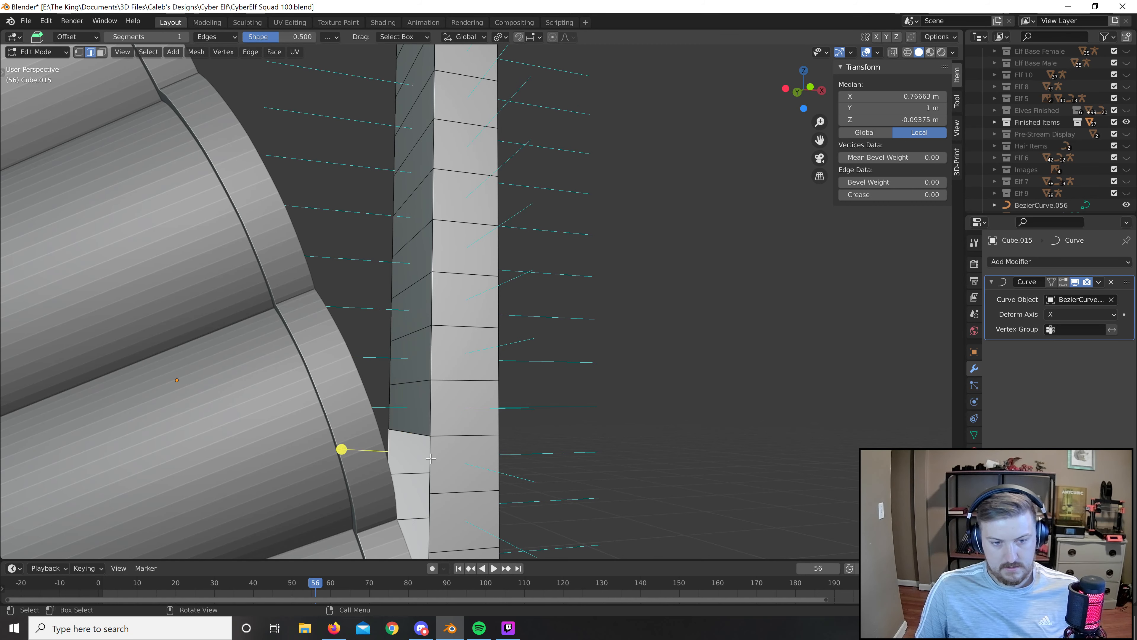
pyautogui.keyDown('shift'); pyautogui.click(450, 463); pyautogui.keyUp('shift')
pyautogui.press('f')
# Fill the two segments where the cartridges begin to overlap the stock-side wall by joining opposite edges with faces.
pyautogui.keyDown('shift'); pyautogui.moveTo(452, 464); pyautogui.dragTo(441, 327, button='middle'); pyautogui.keyUp('shift')
pyautogui.click(380, 389)
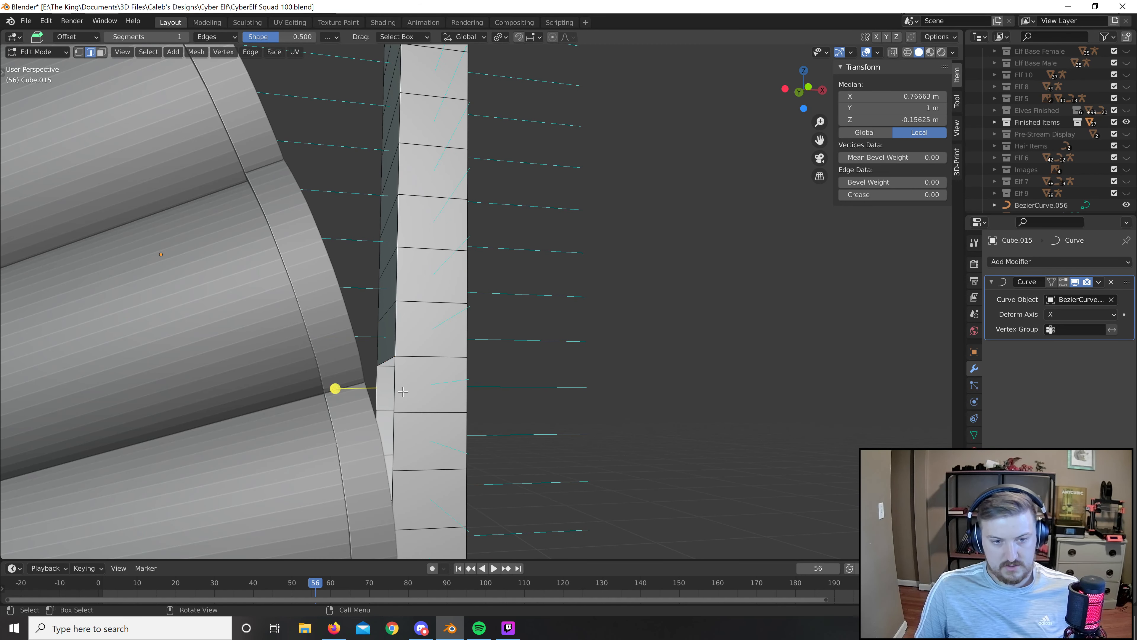
pyautogui.keyDown('shift'); pyautogui.click(396, 393); pyautogui.keyUp('shift')
pyautogui.press('f')
pyautogui.click(398, 430)
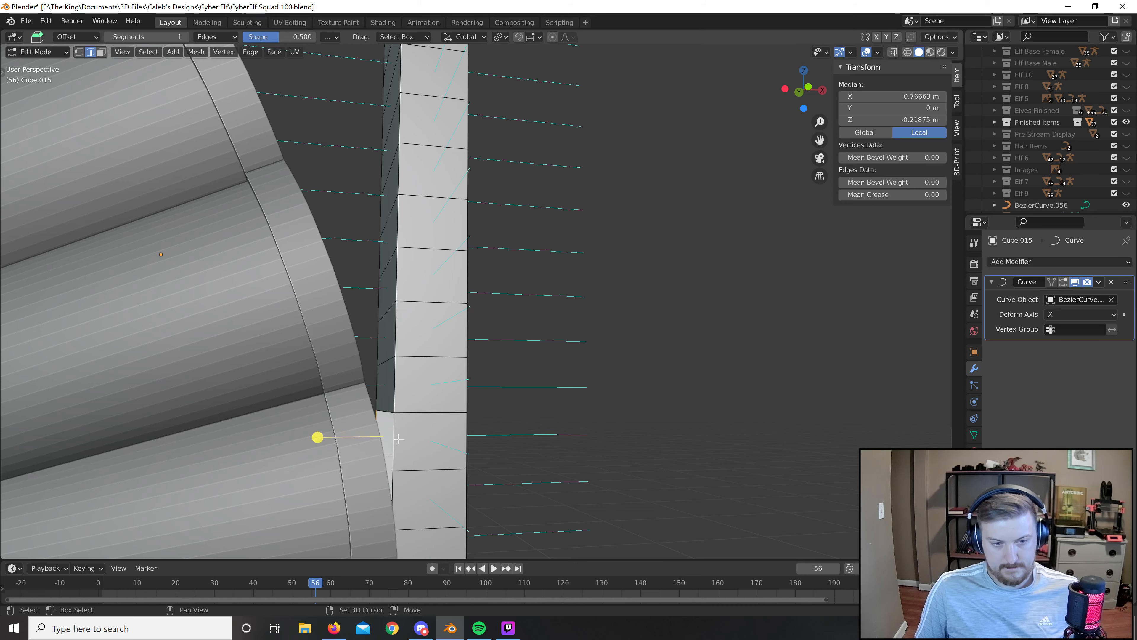
# Switch to wireframe shading and join the next hidden pair of front and back edges on the stock-side wall with a face.
pyautogui.keyDown('shift'); pyautogui.moveTo(398, 439); pyautogui.dragTo(451, 314, button='middle'); pyautogui.keyUp('shift')
pyautogui.press('z')
pyautogui.click(451, 385)
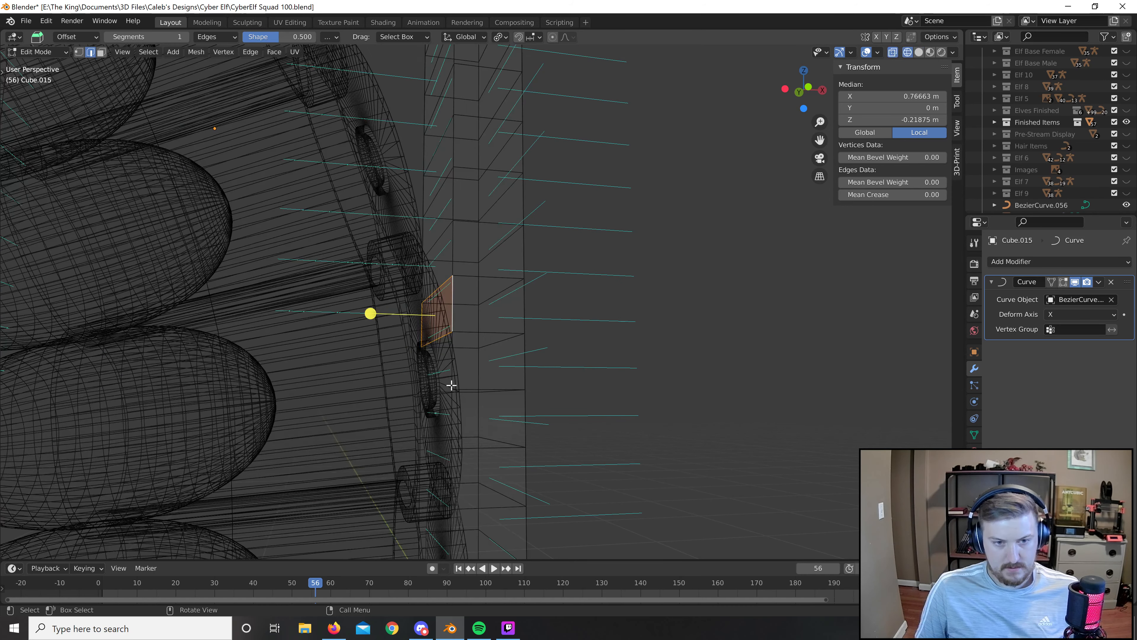
pyautogui.moveTo(451, 385); pyautogui.dragTo(439, 355, button='middle')
pyautogui.click(436, 356)
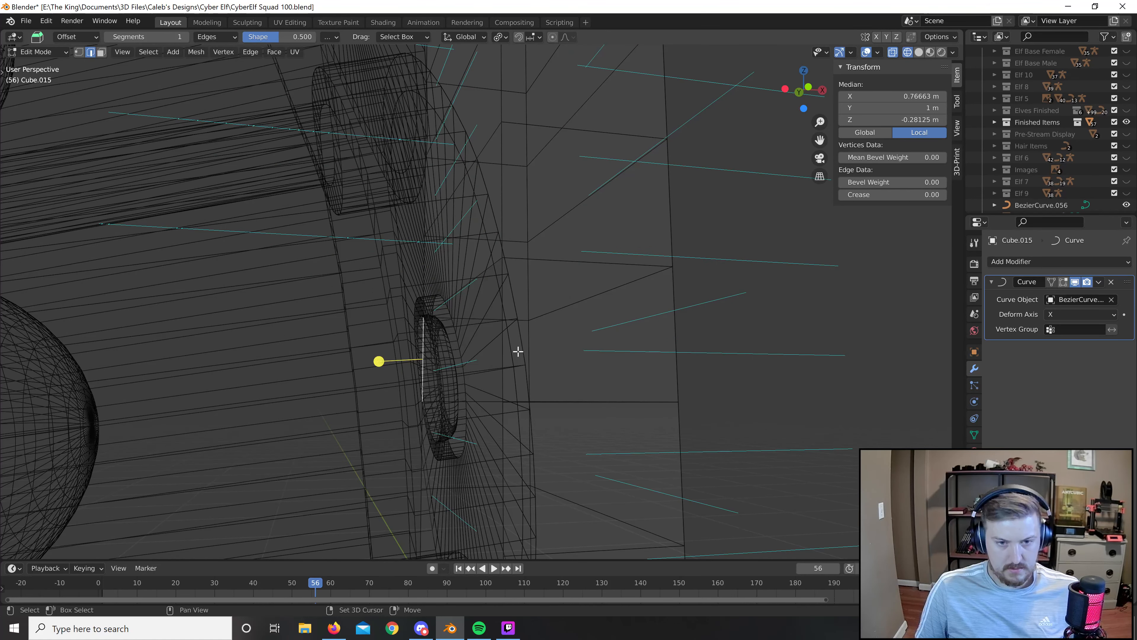
pyautogui.keyDown('shift'); pyautogui.click(520, 352); pyautogui.keyUp('shift')
pyautogui.moveTo(523, 389); pyautogui.dragTo(563, 387, button='middle')
pyautogui.hotkey('ctrl', 'z')
pyautogui.keyDown('shift'); pyautogui.click(565, 428); pyautogui.keyUp('shift')
pyautogui.moveTo(566, 428); pyautogui.dragTo(618, 344, button='middle')
# Clear the selection, circle-select the next lower pair of stock-side wall edges and fill a face between them.
pyautogui.hotkey('alt', 'a')
pyautogui.moveTo(342, 386); pyautogui.dragTo(402, 338, button='middle')
pyautogui.press('c')
pyautogui.click(395, 319)
pyautogui.click(403, 320)
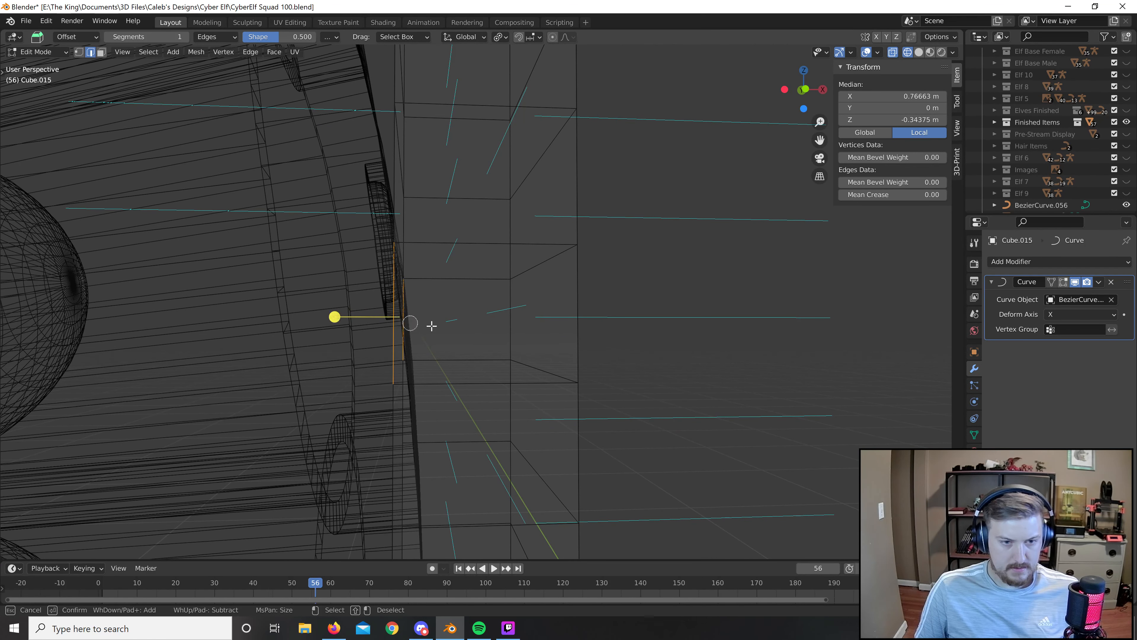
pyautogui.rightClick(445, 360)
pyautogui.press('KP_1')
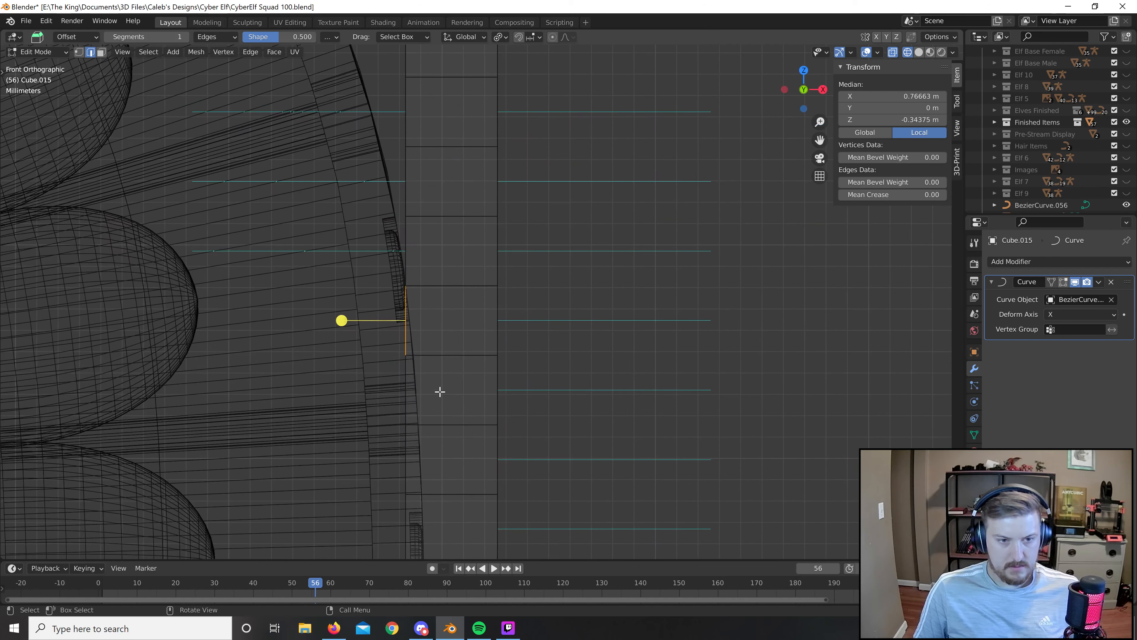
pyautogui.scroll(3, 480, 366)
pyautogui.keyDown('shift'); pyautogui.moveTo(442, 398); pyautogui.dragTo(435, 320, button='middle'); pyautogui.keyUp('shift')
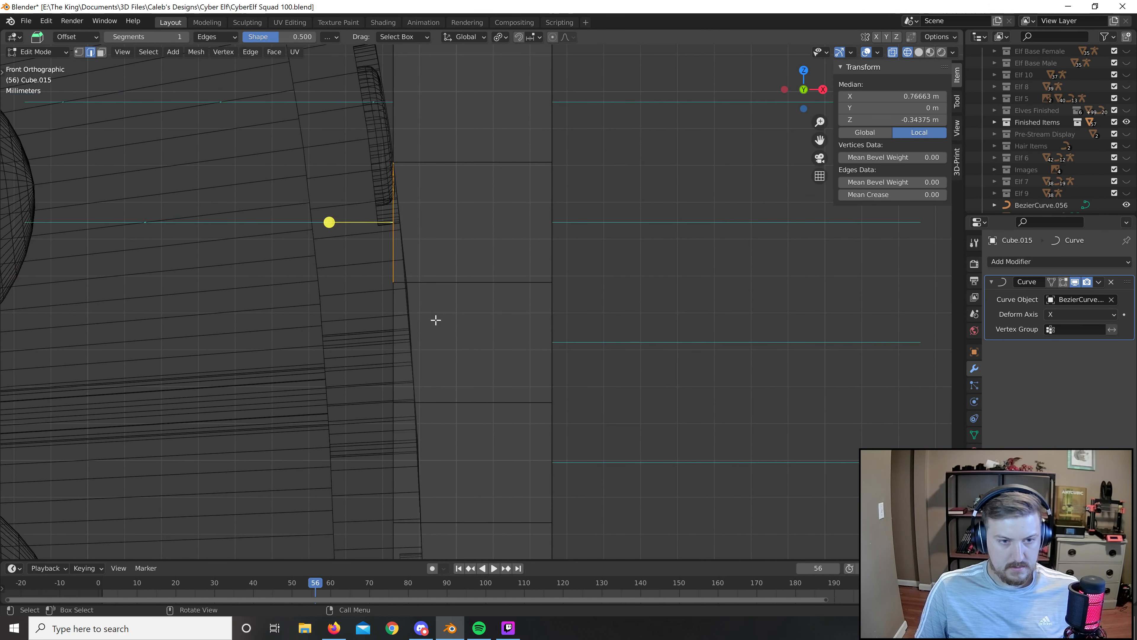
# Close the two segments below on the stock-side wall, selecting each pair of opposite edges in wireframe shading and filling a face.
pyautogui.press('c')
pyautogui.click(393, 338)
pyautogui.rightClick(420, 336)
pyautogui.hotkey('alt', 'a')
pyautogui.press('c')
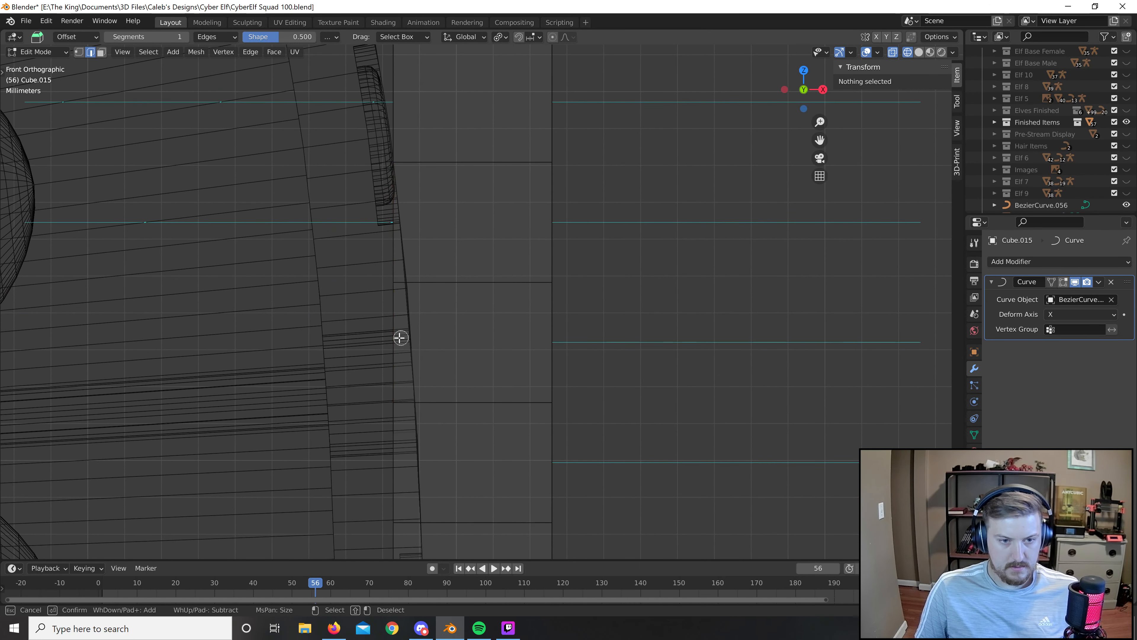
pyautogui.click(397, 338)
pyautogui.rightClick(429, 407)
pyautogui.keyDown('shift'); pyautogui.moveTo(389, 467); pyautogui.dragTo(477, 336, button='middle'); pyautogui.keyUp('shift')
pyautogui.press('a')
pyautogui.click(461, 332)
pyautogui.scroll(-3, 510, 332)
pyautogui.scroll(2, 493, 347)
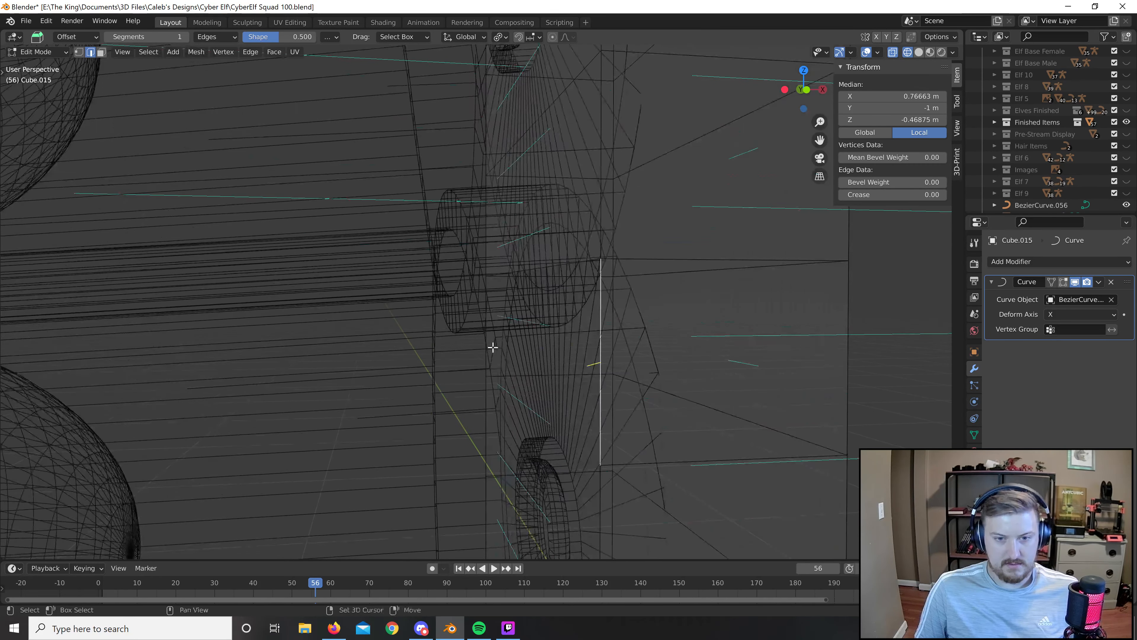
# Return to solid shading, leave Edit Mode and isolate the magazine frame in local view.
pyautogui.hotkey('shift', 'z')
pyautogui.press('Tab')
pyautogui.scroll(-11, 506, 304)
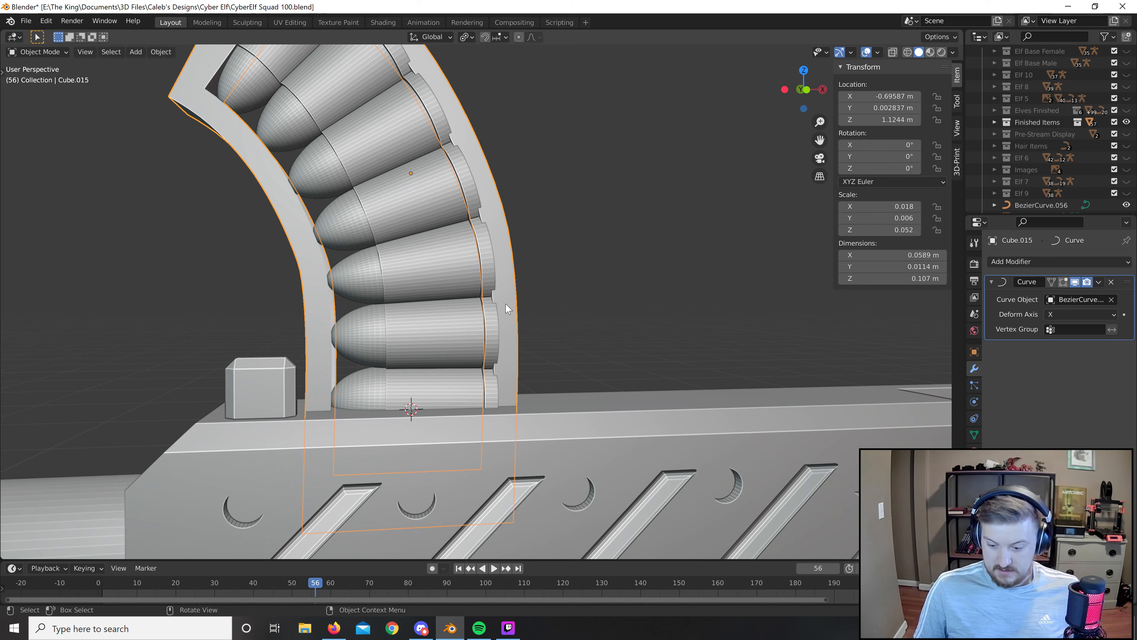
pyautogui.press('KP_Divide')
pyautogui.keyDown('shift'); pyautogui.moveTo(518, 396); pyautogui.dragTo(462, 219, button='middle'); pyautogui.keyUp('shift')
pyautogui.scroll(4, 462, 218)
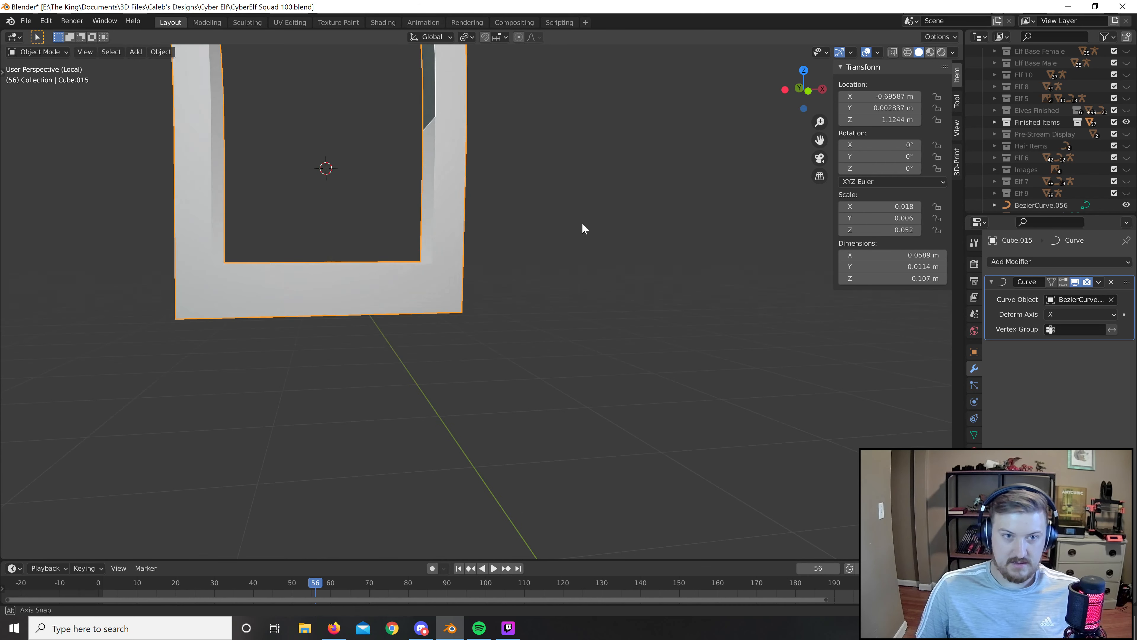
pyautogui.moveTo(582, 223); pyautogui.dragTo(494, 394, button='middle')
pyautogui.scroll(2, 539, 264)
# In Edit Mode, fill the next three open segments near the lower end of the stock-side wall with separate faces.
pyautogui.press('Tab')
pyautogui.scroll(1, 508, 397)
pyautogui.moveTo(494, 394); pyautogui.dragTo(340, 220, button='middle')
pyautogui.click(337, 220)
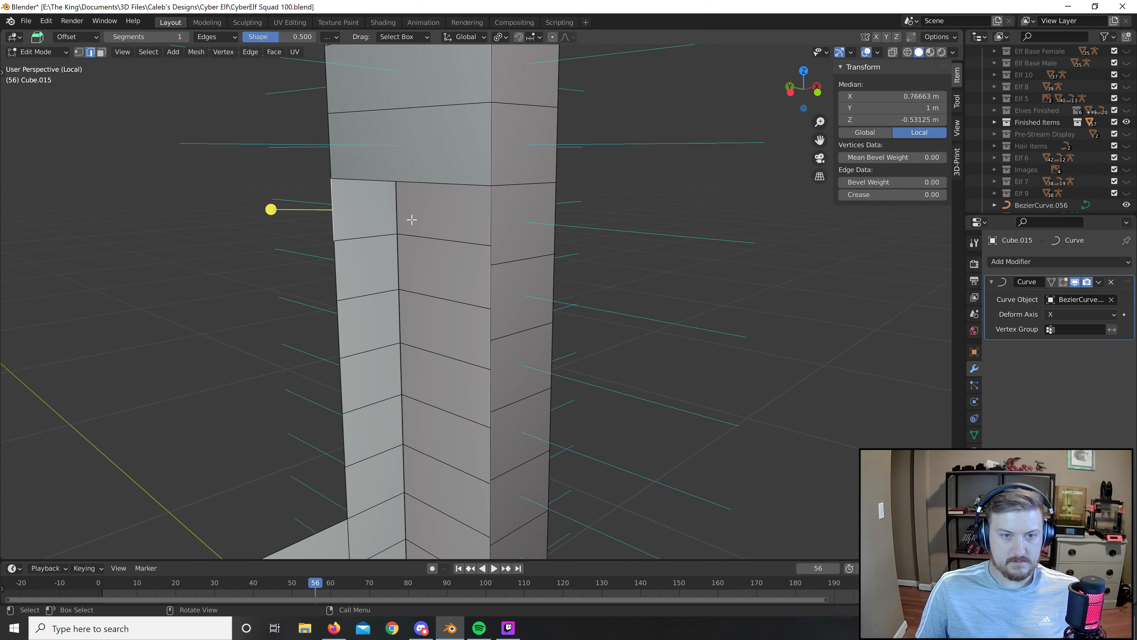
pyautogui.keyDown('shift'); pyautogui.click(495, 227); pyautogui.keyUp('shift')
pyautogui.press('f')
pyautogui.click(332, 278)
pyautogui.keyDown('shift'); pyautogui.click(495, 303); pyautogui.keyUp('shift')
pyautogui.press('f')
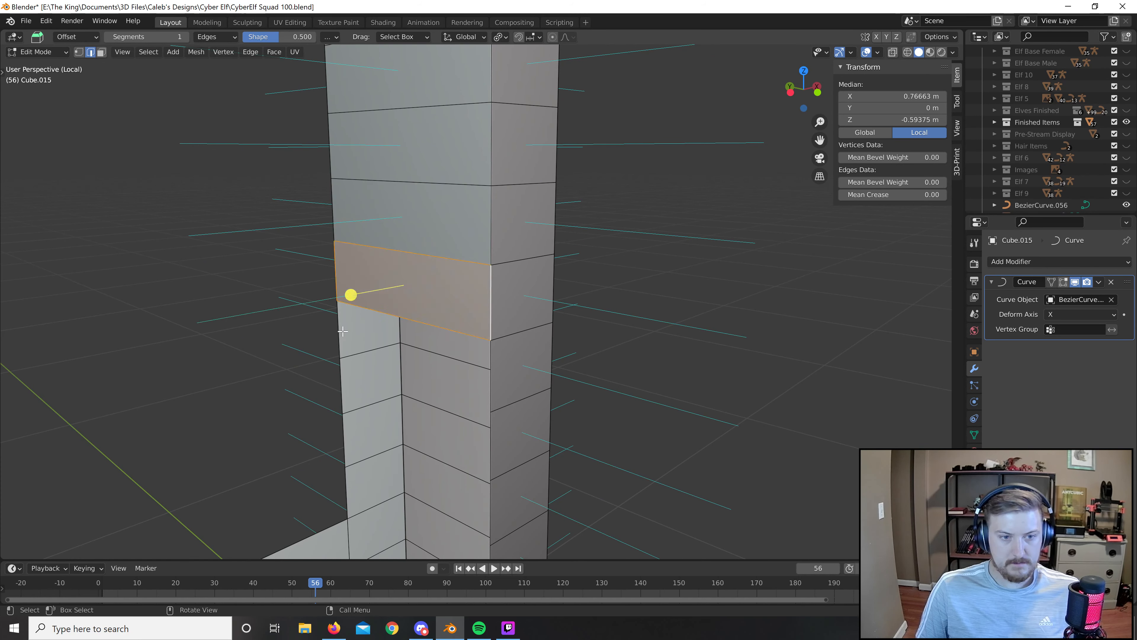
pyautogui.click(492, 379)
pyautogui.keyDown('shift'); pyautogui.click(335, 348); pyautogui.keyUp('shift')
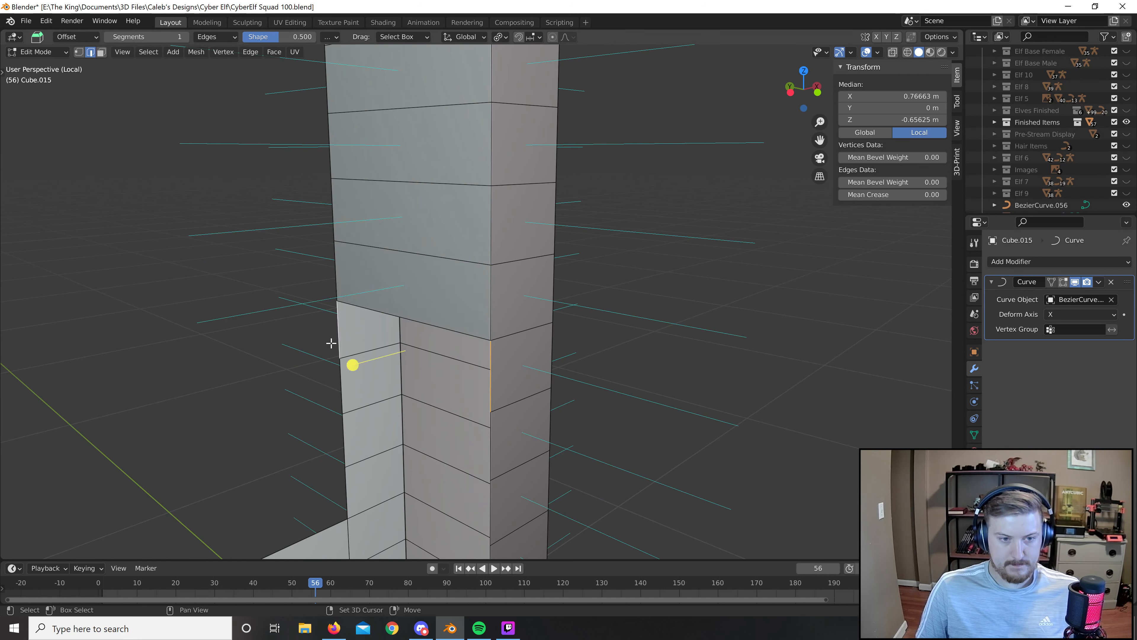
pyautogui.press('f')
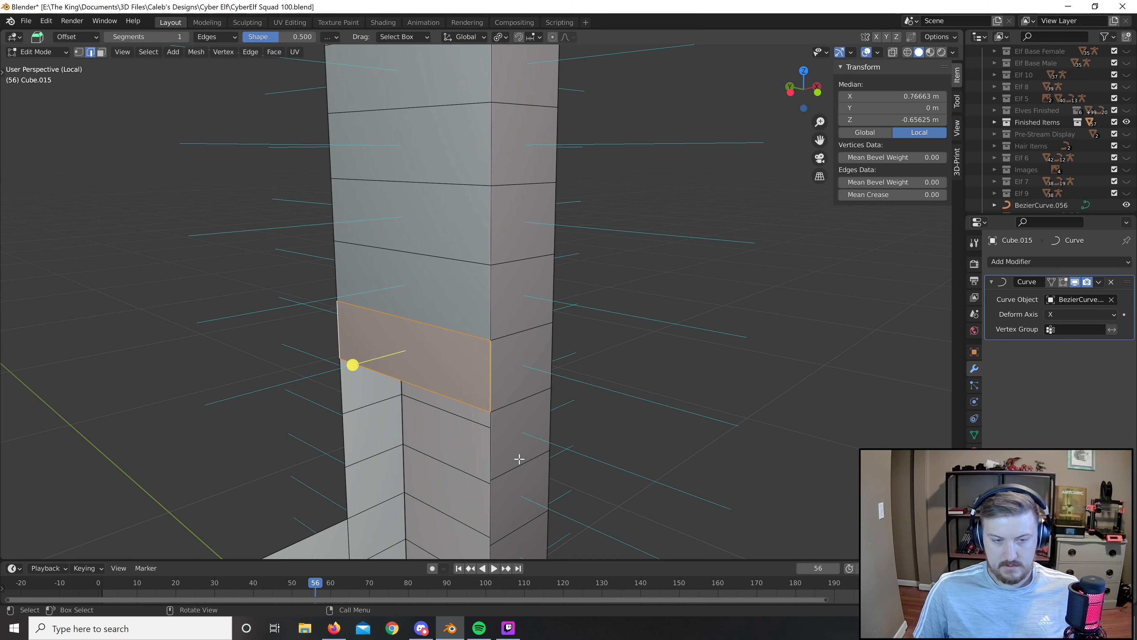
# Switch to the front wireframe view and fill the third segment from the bottom of the stock-side wall.
pyautogui.press('KP_1')
pyautogui.press('z')
pyautogui.click(462, 396)
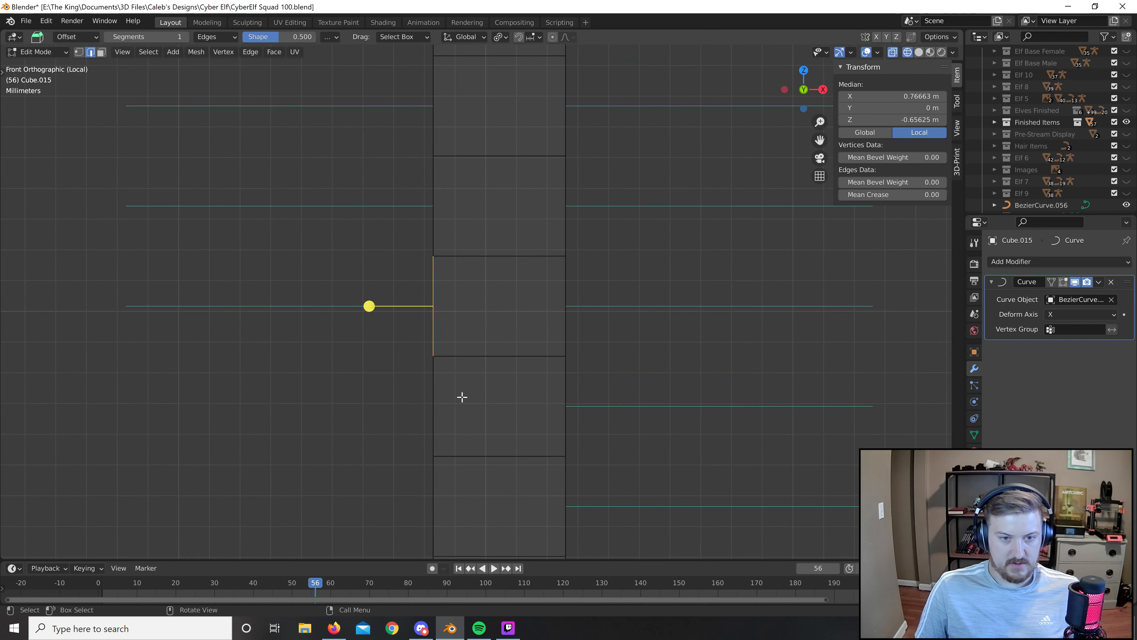
pyautogui.hotkey('alt', 'a')
pyautogui.keyDown('alt'); pyautogui.click(431, 404); pyautogui.keyUp('alt')
pyautogui.press('f')
# Circle-select the edge pairs of the last two segments at the stock-side wall's lower end and fill a face in each.
pyautogui.keyDown('shift'); pyautogui.moveTo(474, 350); pyautogui.dragTo(511, 142, button='middle'); pyautogui.keyUp('shift')
pyautogui.press('a')
pyautogui.press('a')
pyautogui.press('c')
pyautogui.click(475, 296)
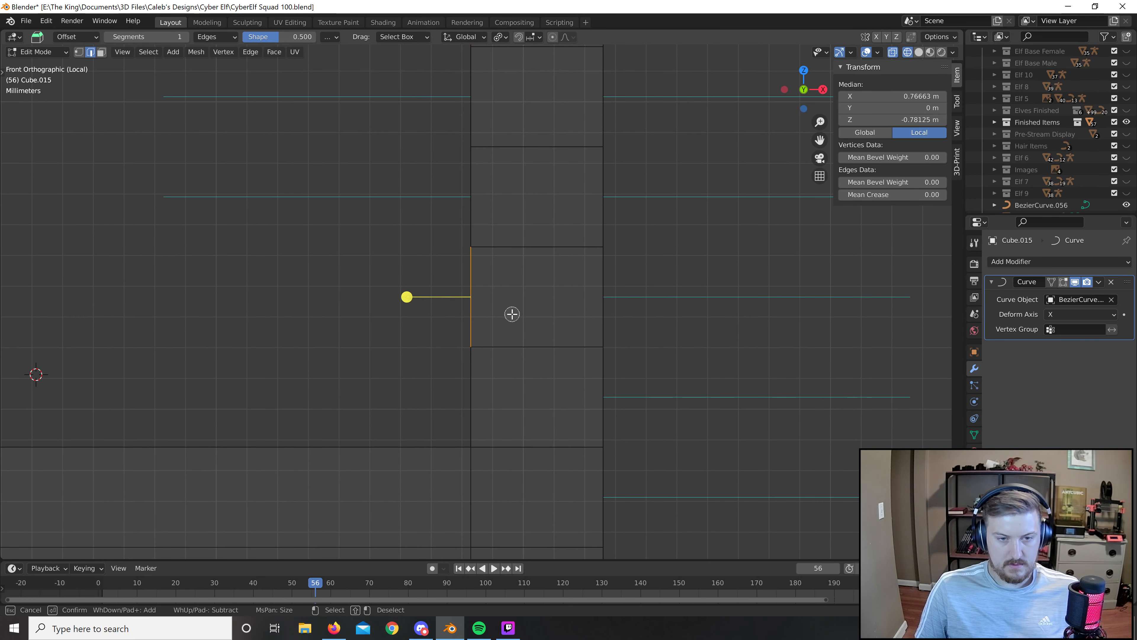
pyautogui.rightClick(512, 314)
pyautogui.press('f')
pyautogui.hotkey('alt', 'a')
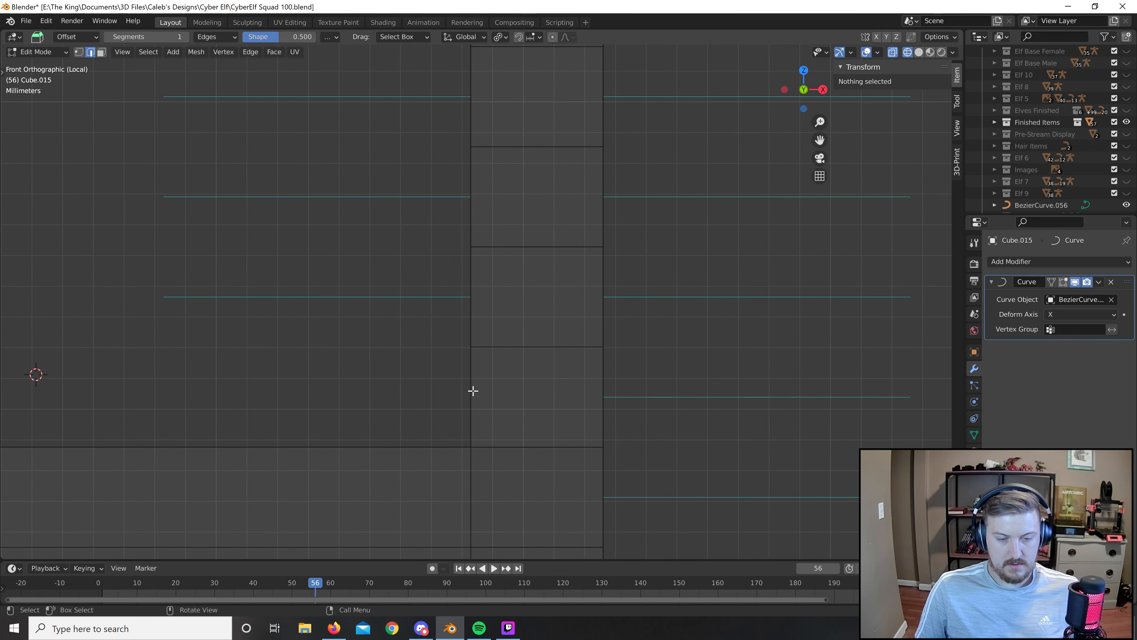
pyautogui.press('c')
pyautogui.click(469, 390)
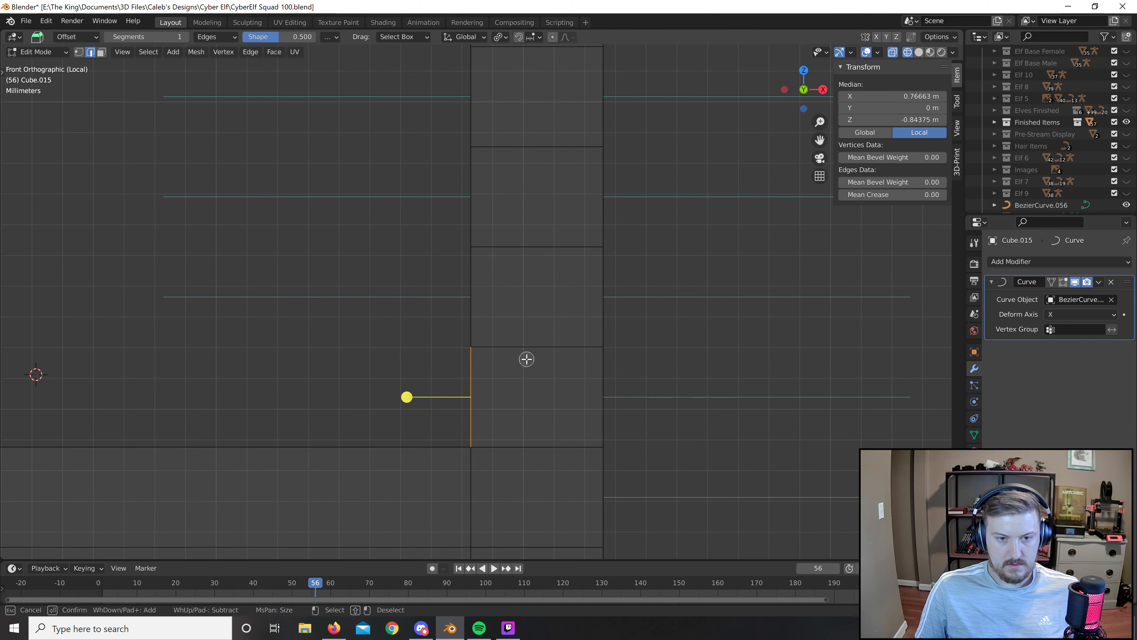
pyautogui.rightClick(526, 359)
pyautogui.press('f')
# Select the front and back edges along the bottom of the opening and fill a face between them.
pyautogui.keyDown('shift'); pyautogui.moveTo(352, 394); pyautogui.dragTo(587, 356, button='middle'); pyautogui.keyUp('shift')
pyautogui.scroll(-4, 403, 377)
pyautogui.press('a')
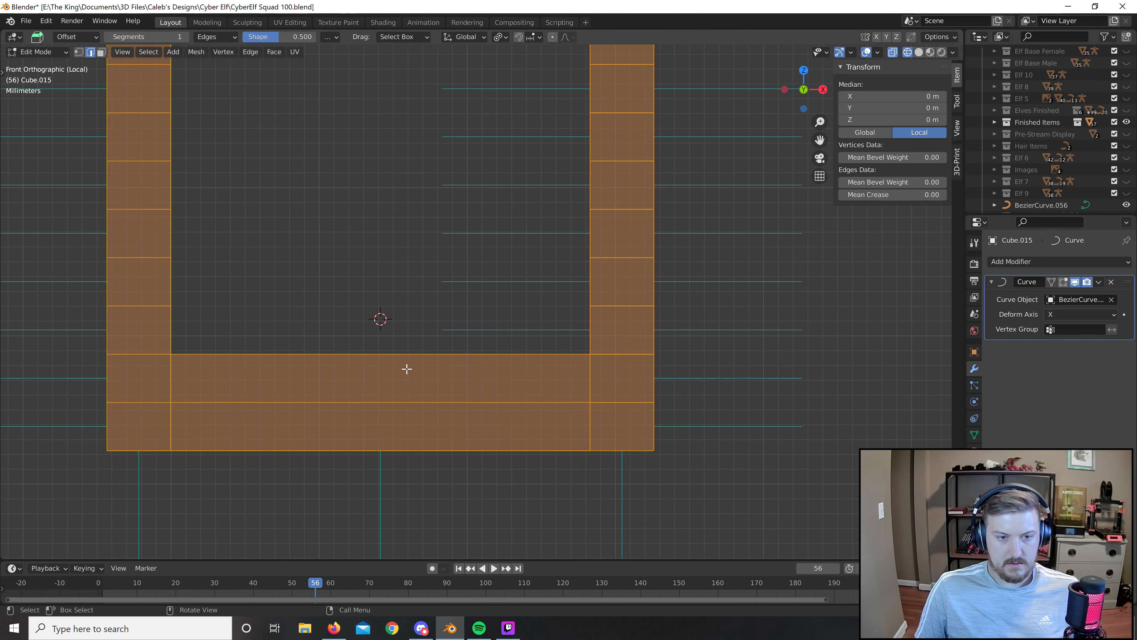
pyautogui.hotkey('alt', 'a')
pyautogui.click(399, 355)
pyautogui.keyDown('shift'); pyautogui.moveTo(469, 325); pyautogui.dragTo(590, 372, button='middle'); pyautogui.keyUp('shift')
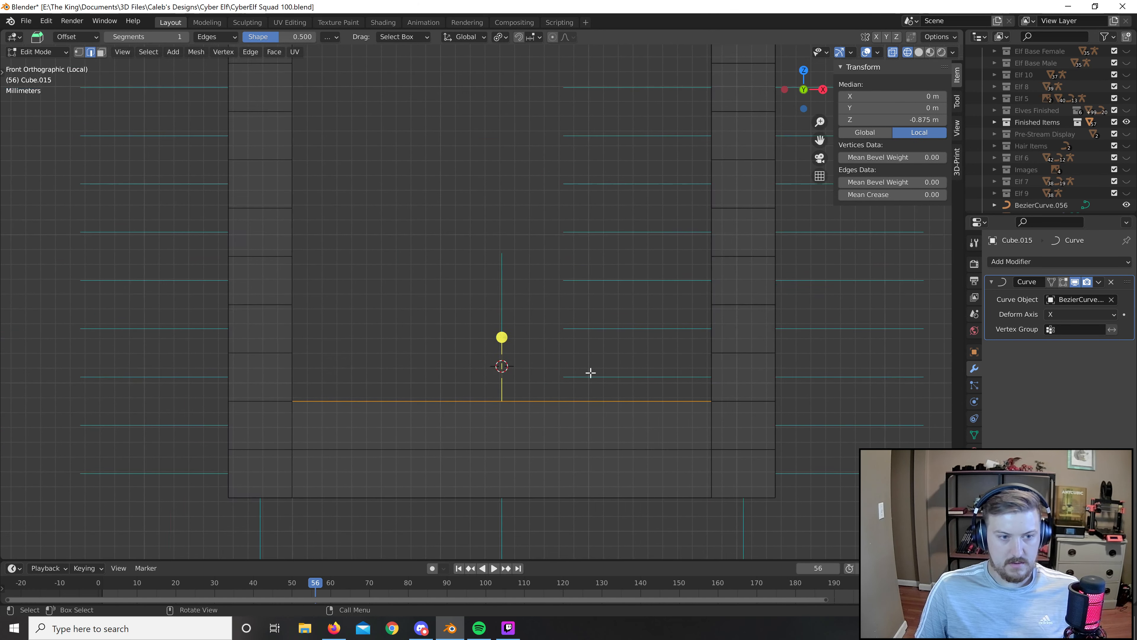
pyautogui.keyDown('shift'); pyautogui.moveTo(328, 355); pyautogui.dragTo(430, 366, button='middle'); pyautogui.keyUp('shift')
# Fill the two lowest segments of the opening's barrel-side wall, circle-selecting each pair of front and back edges.
pyautogui.hotkey('alt', 'a')
pyautogui.press('c')
pyautogui.click(396, 383)
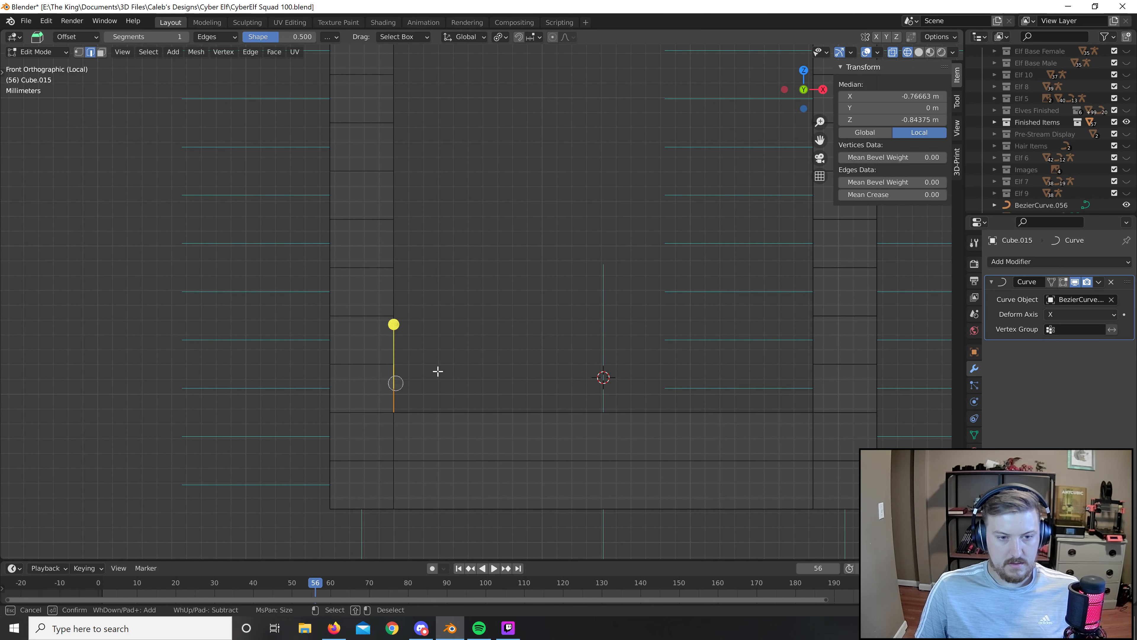
pyautogui.rightClick(445, 368)
pyautogui.scroll(3, 445, 357)
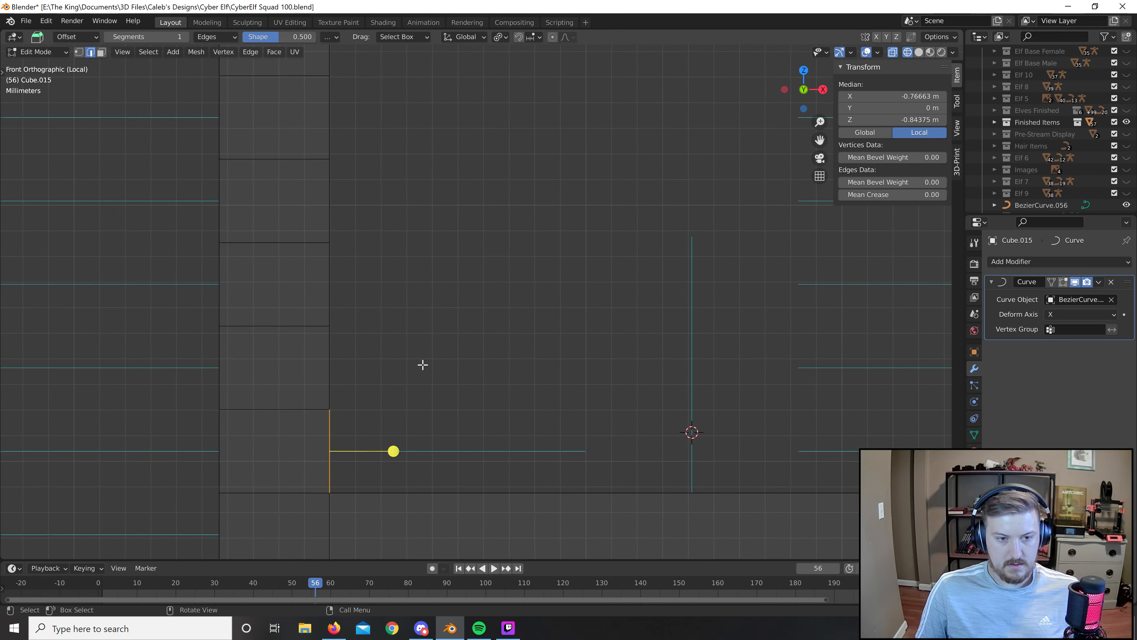
pyautogui.hotkey('alt', 'a')
pyautogui.press('c')
pyautogui.click(332, 365)
pyautogui.rightClick(446, 334)
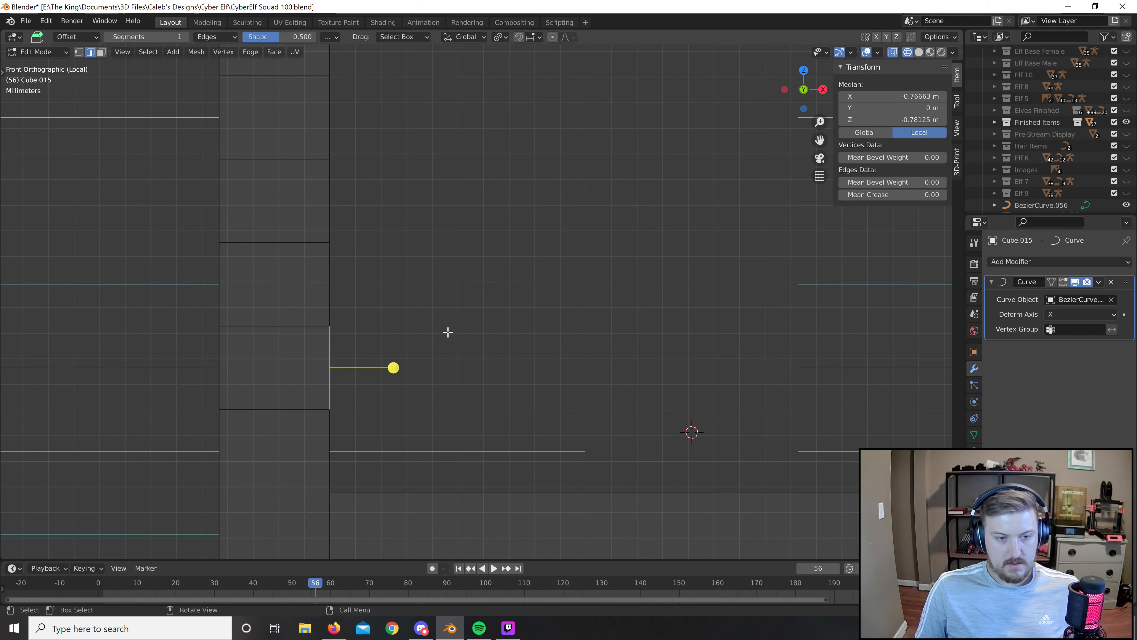
pyautogui.press('f')
# Circle-select the edge pair of the third segment from the bottom of the barrel-side wall and fill it with a face.
pyautogui.keyDown('shift'); pyautogui.moveTo(451, 294); pyautogui.dragTo(524, 347, button='middle'); pyautogui.keyUp('shift')
pyautogui.press('a')
pyautogui.press('a')
pyautogui.press('c')
pyautogui.click(398, 334)
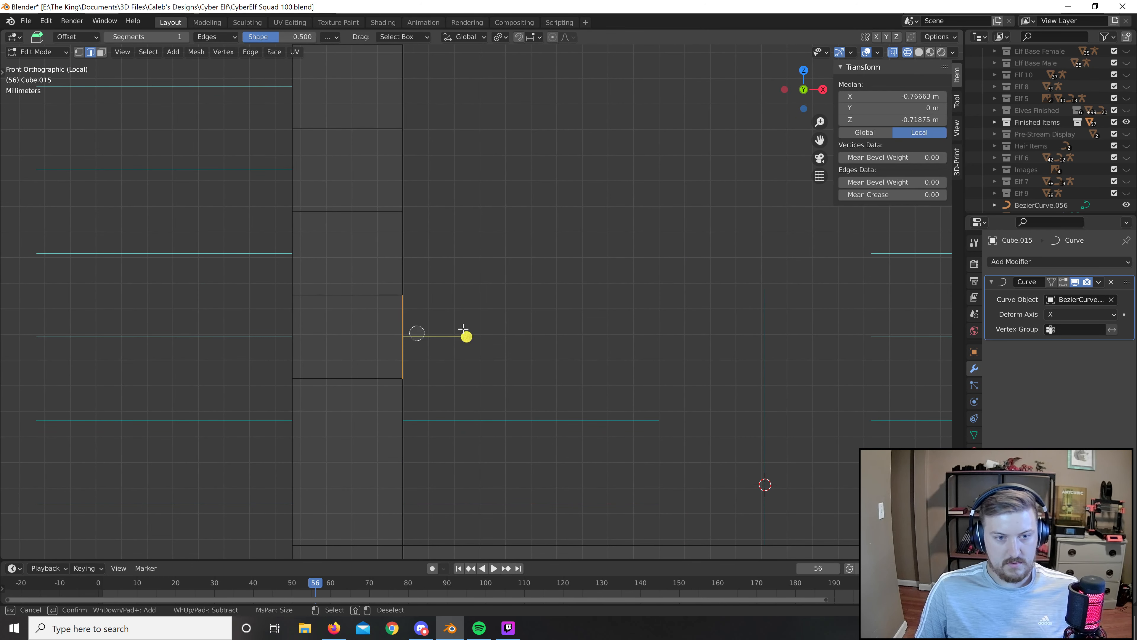
pyautogui.rightClick(465, 327)
# Clear the selection, circle-select the fourth segment's edges on the barrel-side wall and fill a face between them.
pyautogui.keyDown('shift'); pyautogui.moveTo(466, 282); pyautogui.dragTo(510, 363, button='middle'); pyautogui.keyUp('shift')
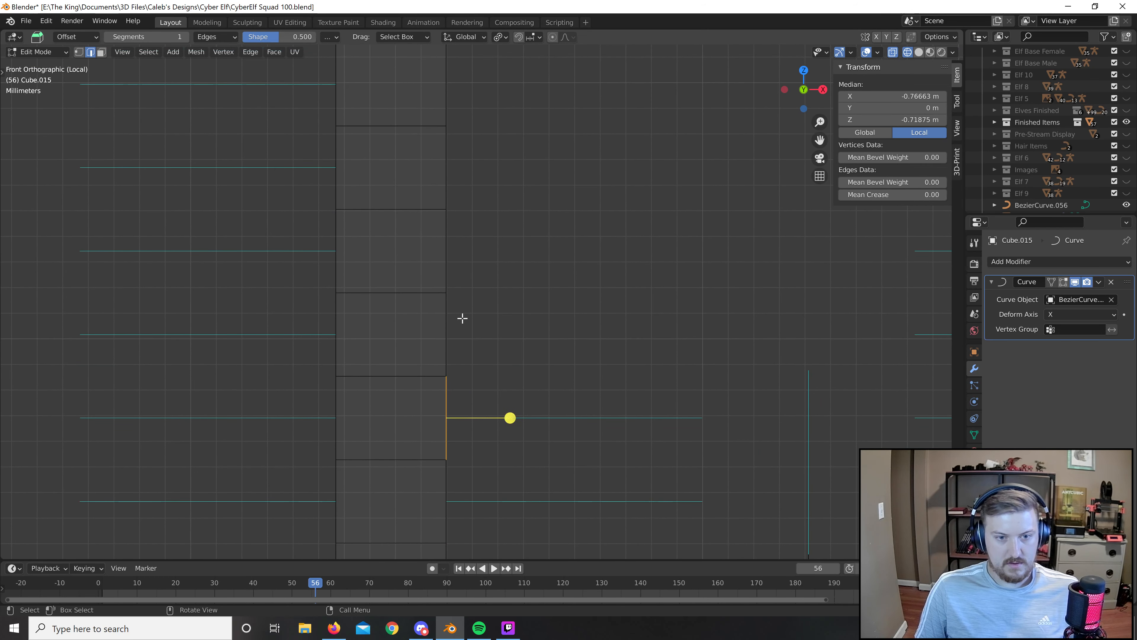
pyautogui.press('c')
pyautogui.rightClick(528, 313)
pyautogui.press('a')
pyautogui.press('a')
pyautogui.press('c')
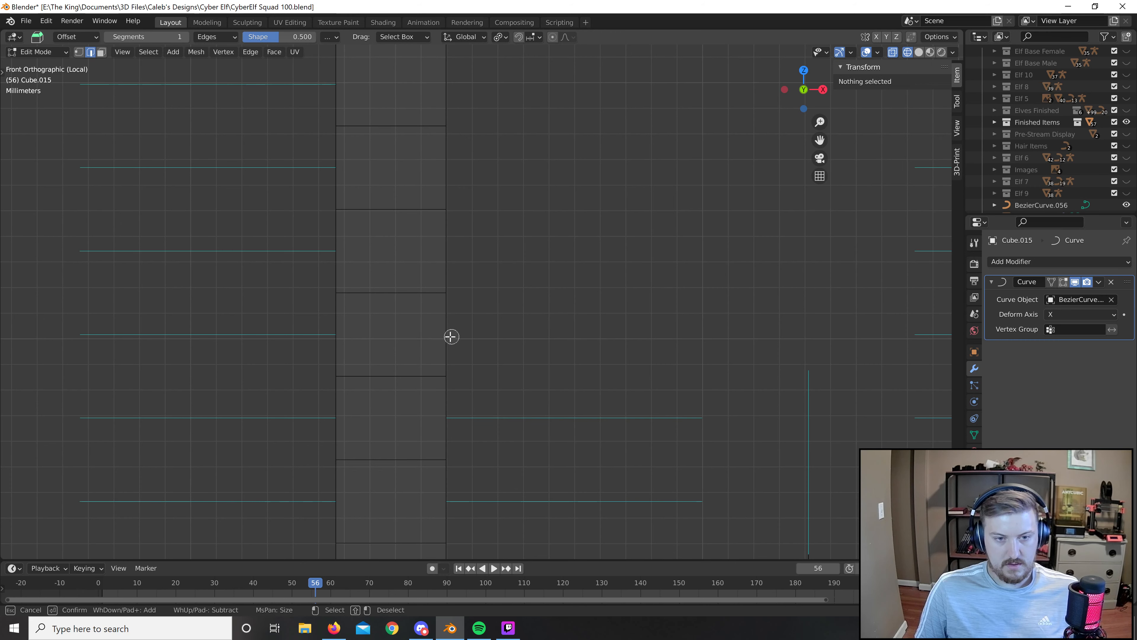
pyautogui.click(449, 335)
pyautogui.rightClick(555, 276)
pyautogui.keyDown('shift'); pyautogui.moveTo(526, 257); pyautogui.dragTo(548, 302, button='middle'); pyautogui.keyUp('shift')
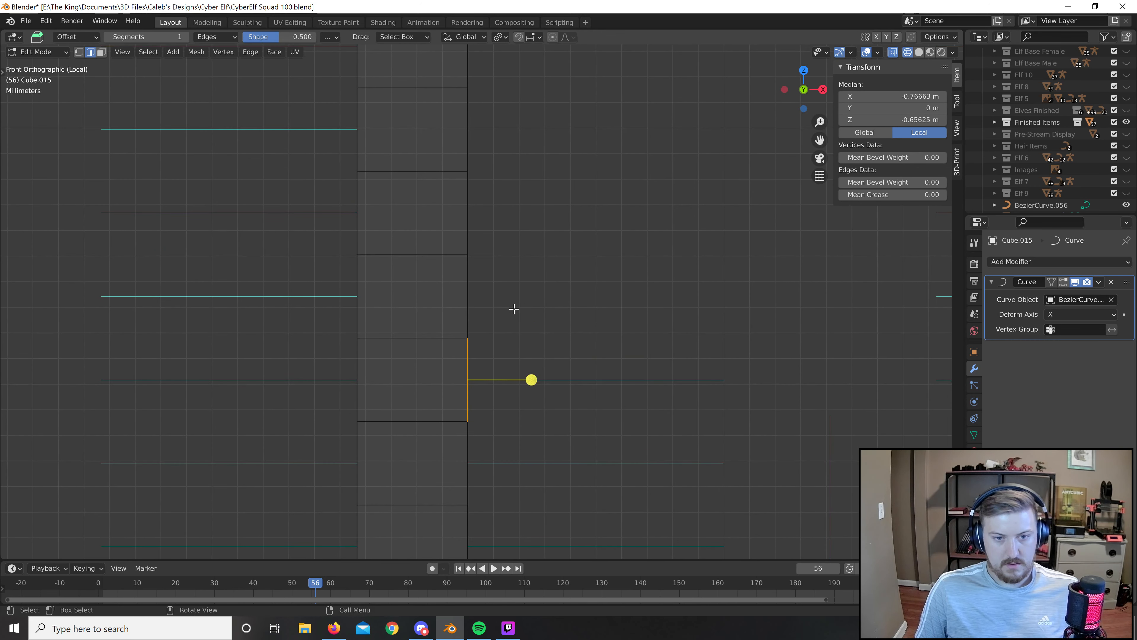
pyautogui.press('c')
pyautogui.rightClick(610, 276)
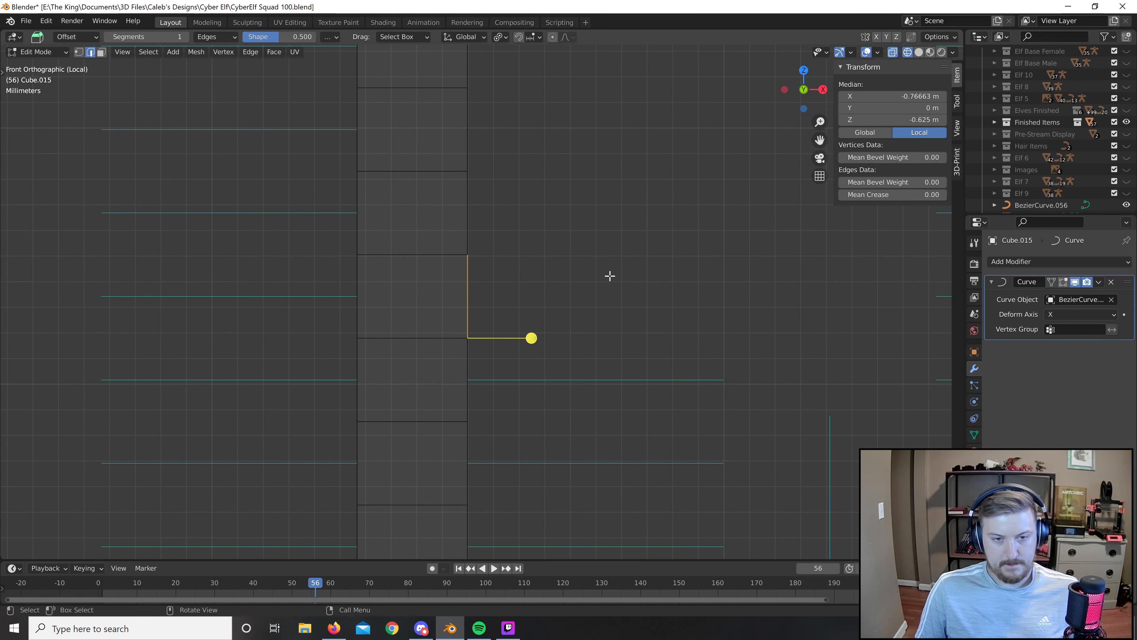
# Return to solid shading and fill the fifth segment of the barrel-side wall between its front and back edges.
pyautogui.moveTo(550, 249)
pyautogui.keyDown('shift'); pyautogui.mouseDown(button='middle')
pyautogui.moveTo(550, 305)
pyautogui.moveTo(520, 323)
pyautogui.moveTo(510, 305)
pyautogui.moveTo(357, 342)
pyautogui.mouseUp(button='middle'); pyautogui.keyUp('shift')
pyautogui.press('z')
pyautogui.click(599, 300)
pyautogui.click(368, 334)
pyautogui.keyDown('shift'); pyautogui.click(467, 310); pyautogui.keyUp('shift')
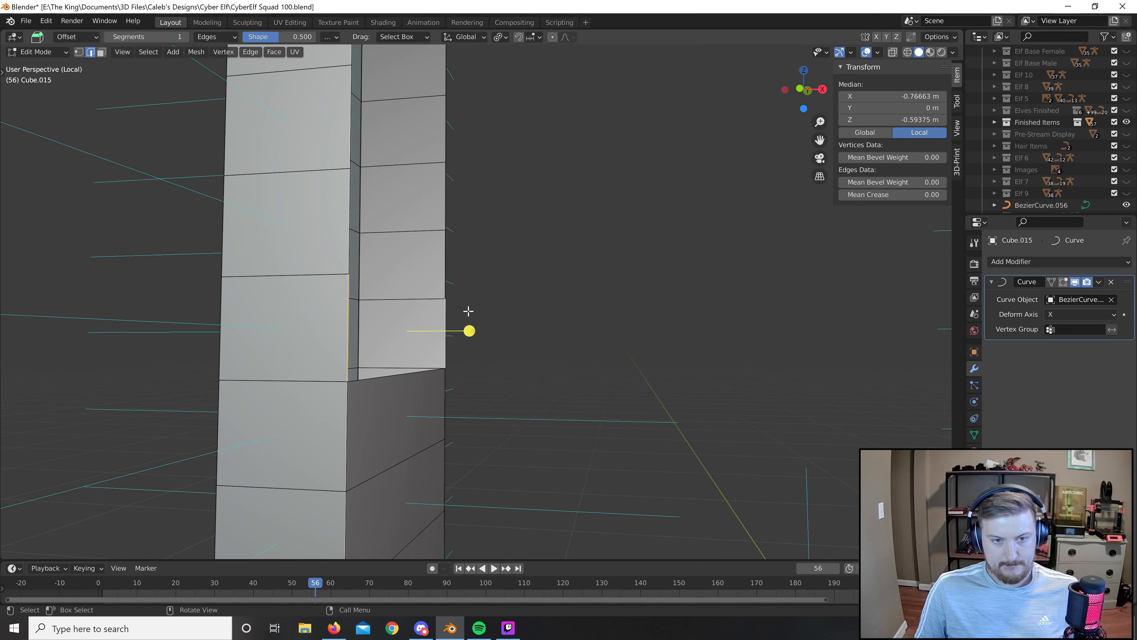
pyautogui.press('f')
# Fill the sixth, seventh and eighth segments from the bottom of the opening's barrel-side wall between their front and back edges.
pyautogui.moveTo(469, 310); pyautogui.dragTo(406, 336, button='middle')
pyautogui.click(282, 399)
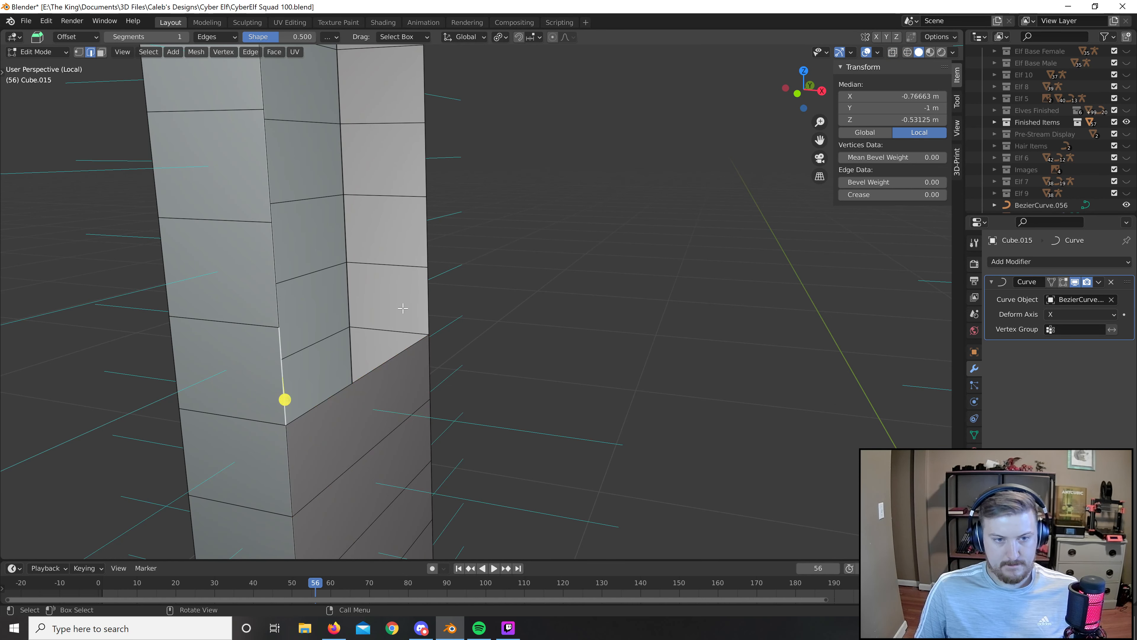
pyautogui.keyDown('shift'); pyautogui.click(427, 334); pyautogui.keyUp('shift')
pyautogui.press('f')
pyautogui.click(277, 288)
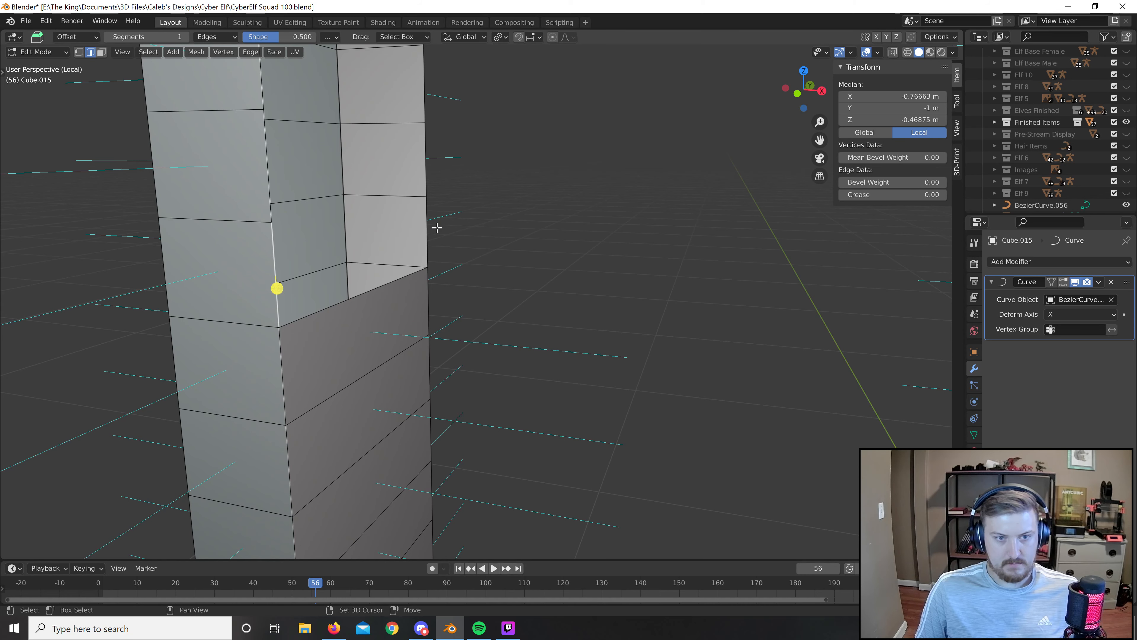
pyautogui.press('f')
pyautogui.click(270, 159)
pyautogui.keyDown('shift'); pyautogui.click(423, 144); pyautogui.keyUp('shift')
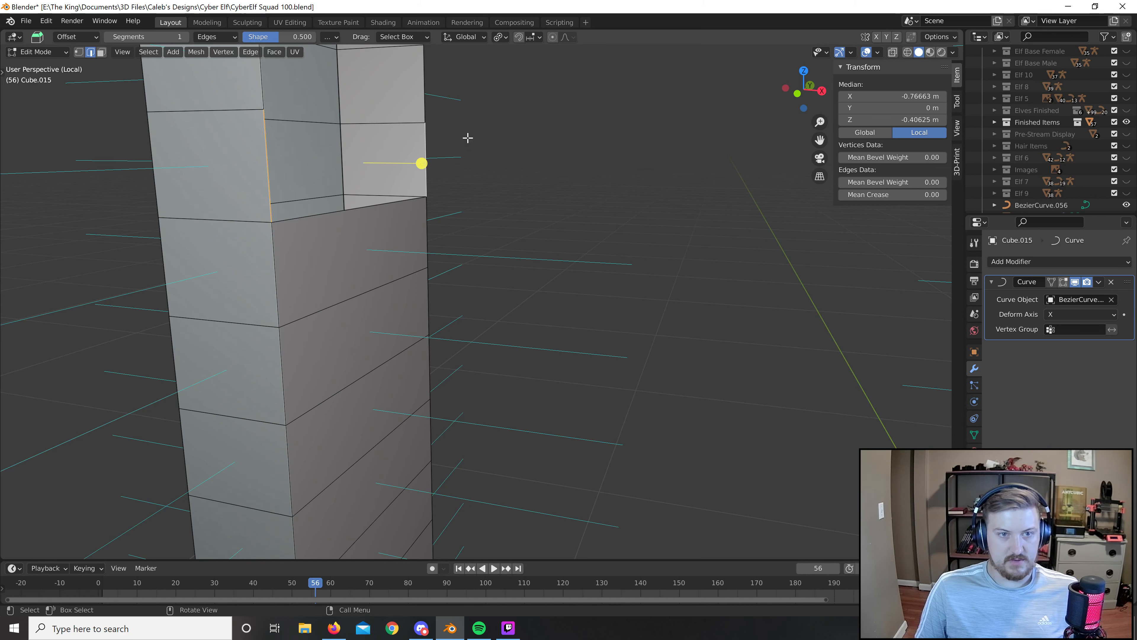
pyautogui.press('f')
# Fill the ninth, tenth and eleventh segments of the barrel-side wall, creating a face between each front and back edge pair.
pyautogui.keyDown('shift'); pyautogui.moveTo(475, 158); pyautogui.dragTo(524, 421, button='middle'); pyautogui.keyUp('shift')
pyautogui.click(325, 375)
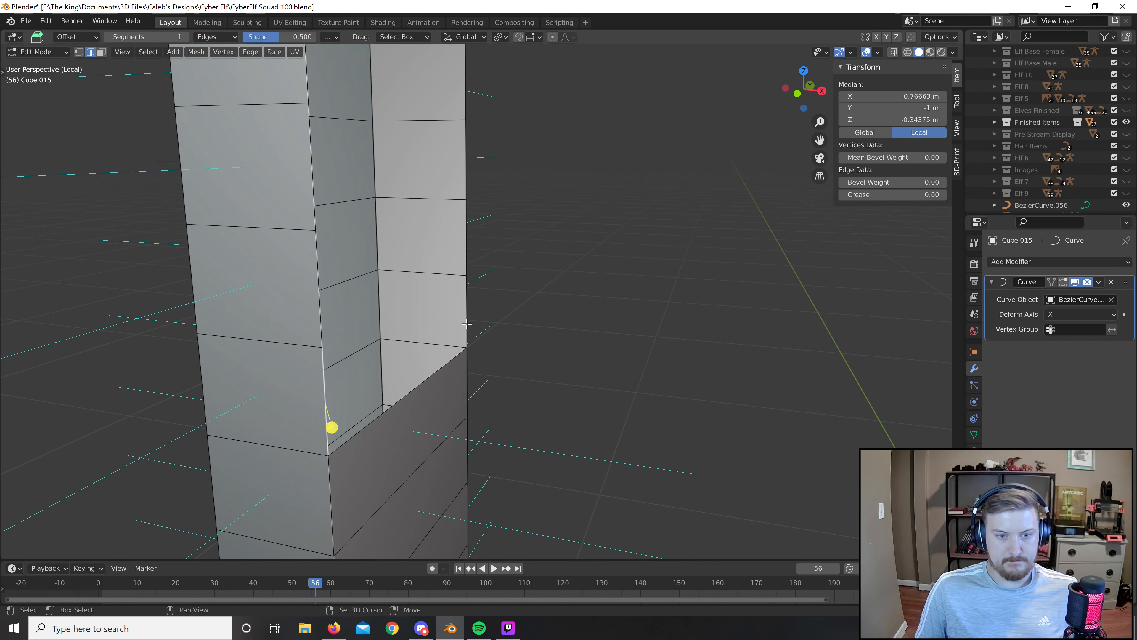
pyautogui.keyDown('shift'); pyautogui.click(467, 334); pyautogui.keyUp('shift')
pyautogui.press('f')
pyautogui.click(326, 304)
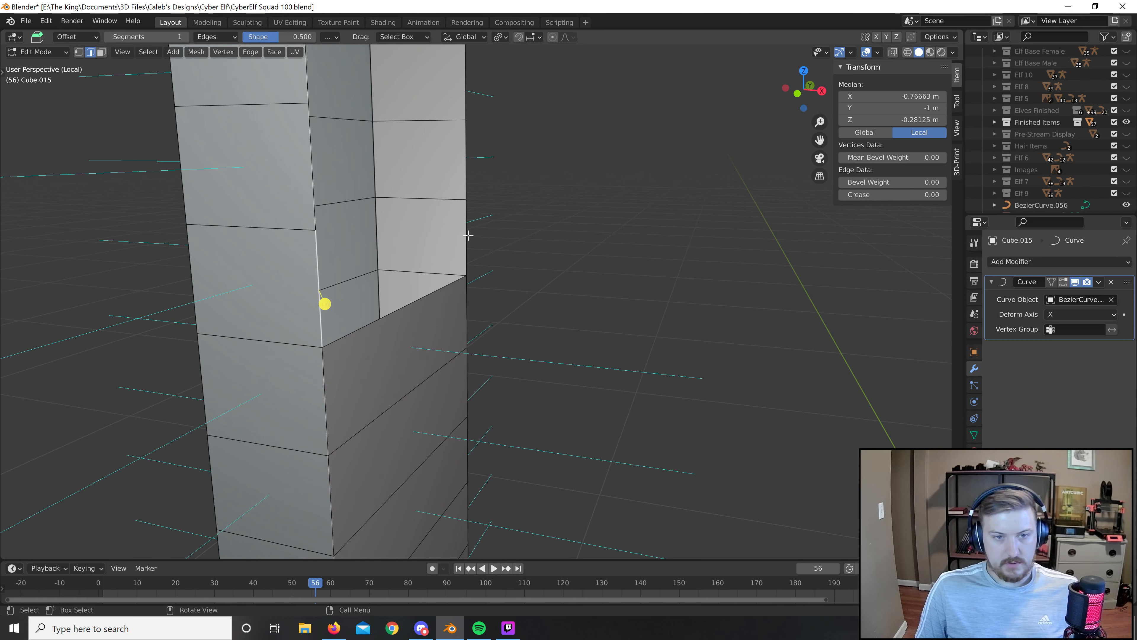
pyautogui.keyDown('shift'); pyautogui.click(467, 261); pyautogui.keyUp('shift')
pyautogui.press('f')
pyautogui.click(318, 170)
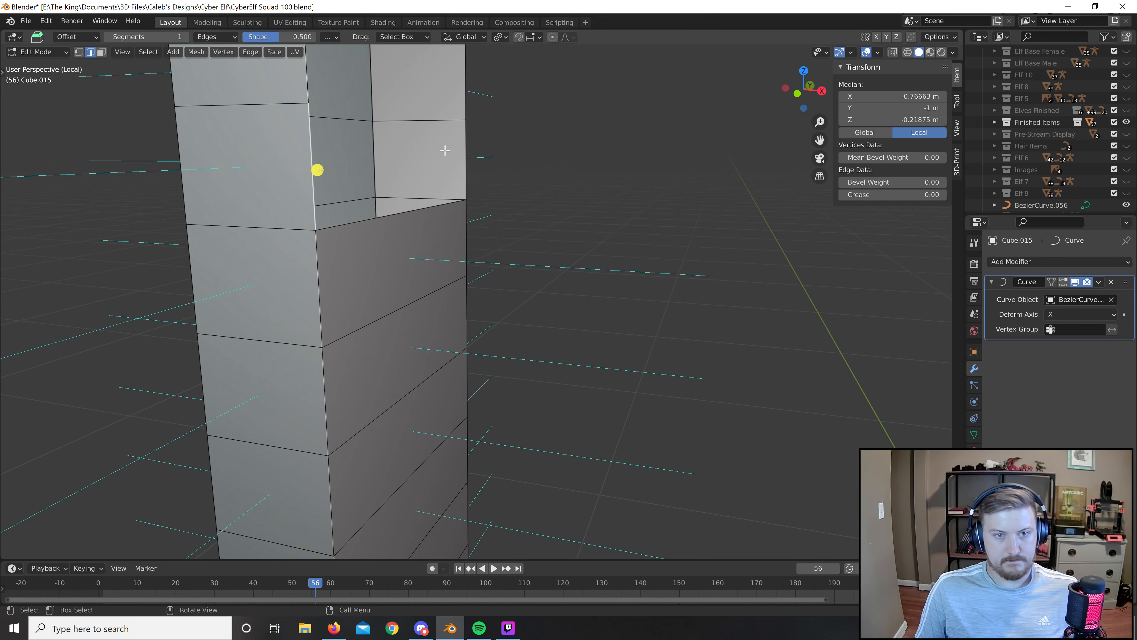
pyautogui.keyDown('shift'); pyautogui.click(463, 154); pyautogui.keyUp('shift')
pyautogui.press('f')
# Close the twelfth and thirteenth segments of the barrel-side wall with faces between their front and back edges.
pyautogui.keyDown('shift'); pyautogui.moveTo(475, 140); pyautogui.dragTo(485, 305, button='middle'); pyautogui.keyUp('shift')
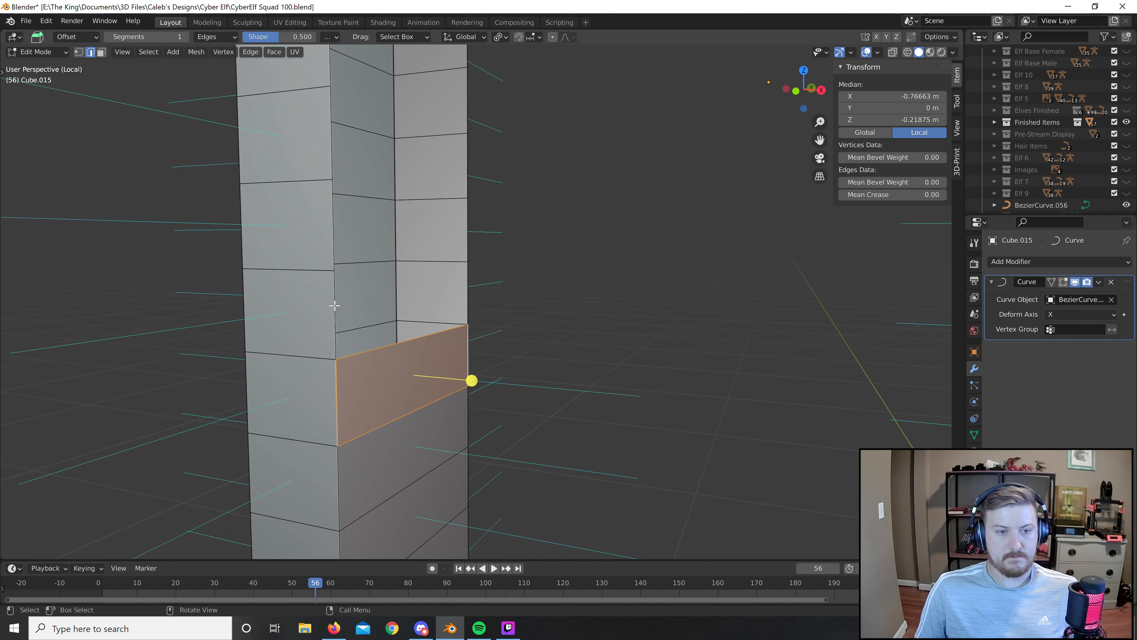
pyautogui.click(336, 322)
pyautogui.keyDown('shift'); pyautogui.click(468, 305); pyautogui.keyUp('shift')
pyautogui.press('f')
pyautogui.click(334, 224)
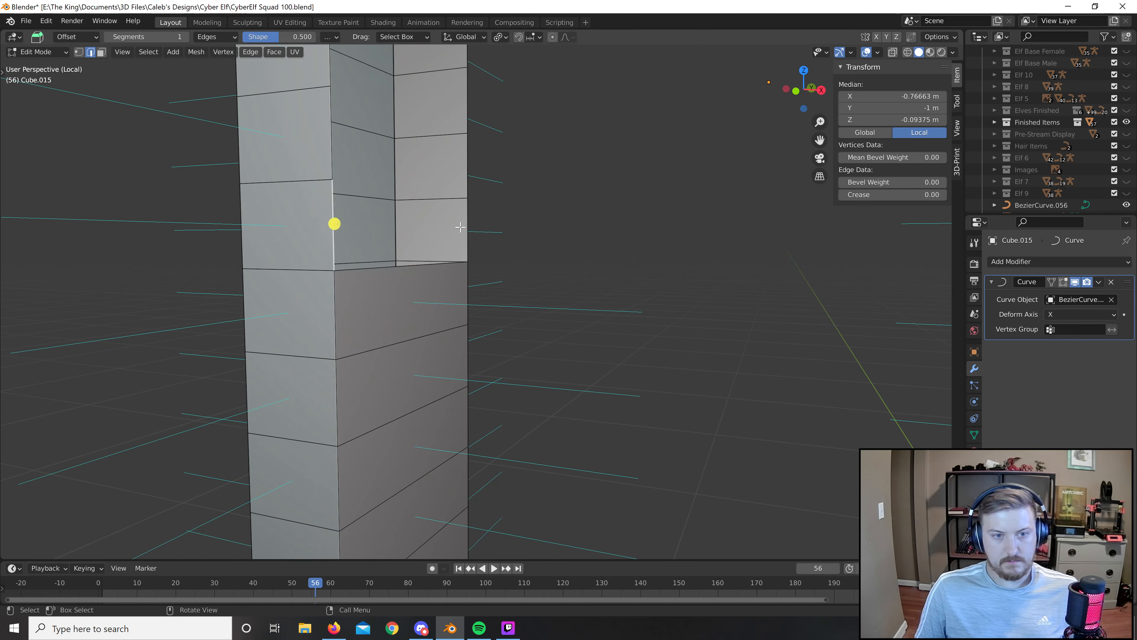
pyautogui.keyDown('shift'); pyautogui.click(467, 226); pyautogui.keyUp('shift')
pyautogui.press('f')
# Fill the fourteenth through sixteenth segments of the barrel-side wall with faces between their opposite edges.
pyautogui.keyDown('shift'); pyautogui.moveTo(482, 182); pyautogui.dragTo(513, 408, button='middle'); pyautogui.keyUp('shift')
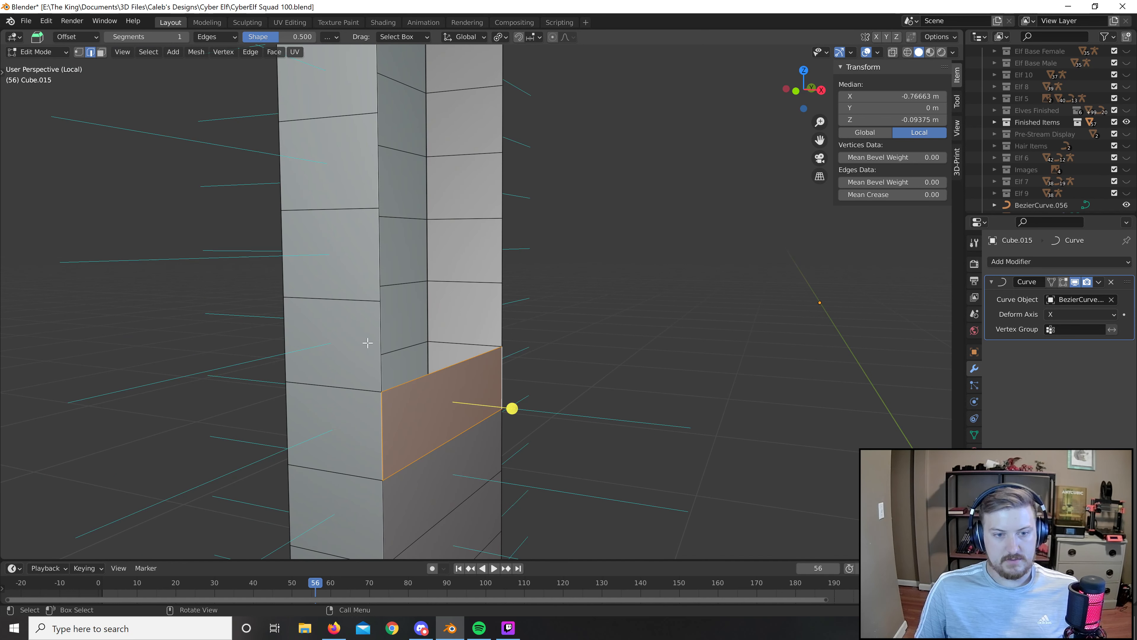
pyautogui.click(386, 357)
pyautogui.press('f')
pyautogui.click(386, 257)
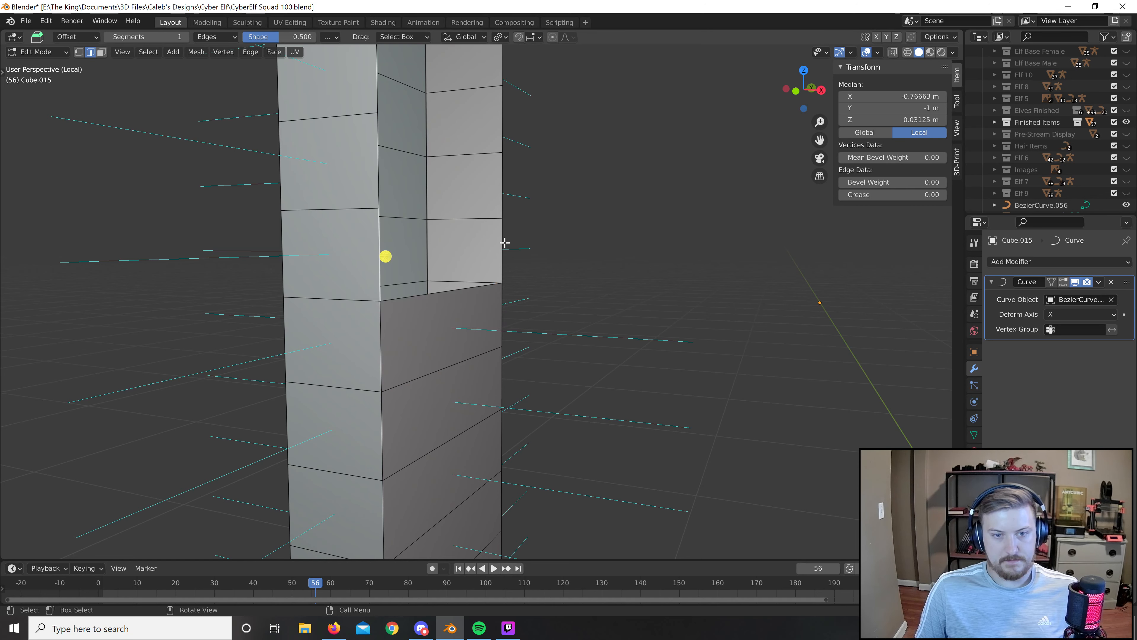
pyautogui.press('f')
pyautogui.click(383, 153)
pyautogui.keyDown('shift'); pyautogui.click(510, 173); pyautogui.keyUp('shift')
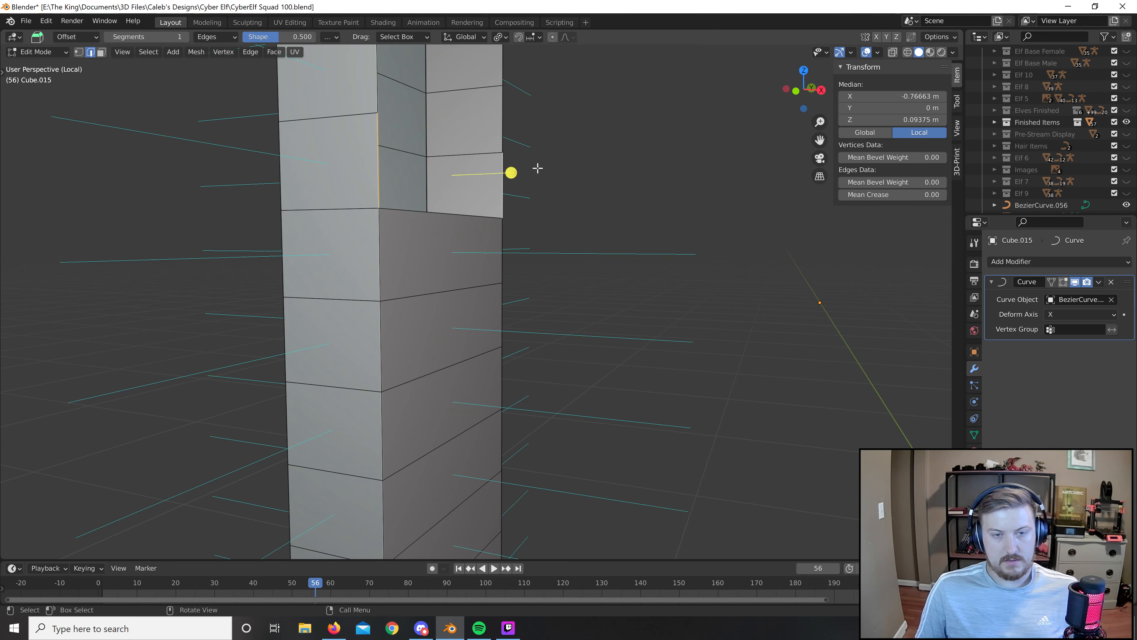
pyautogui.press('f')
# Fill the seventeenth through nineteenth segments of the barrel-side wall, one face per front and back edge pair.
pyautogui.keyDown('shift'); pyautogui.moveTo(536, 168); pyautogui.dragTo(533, 435, button='middle'); pyautogui.keyUp('shift')
pyautogui.click(407, 393)
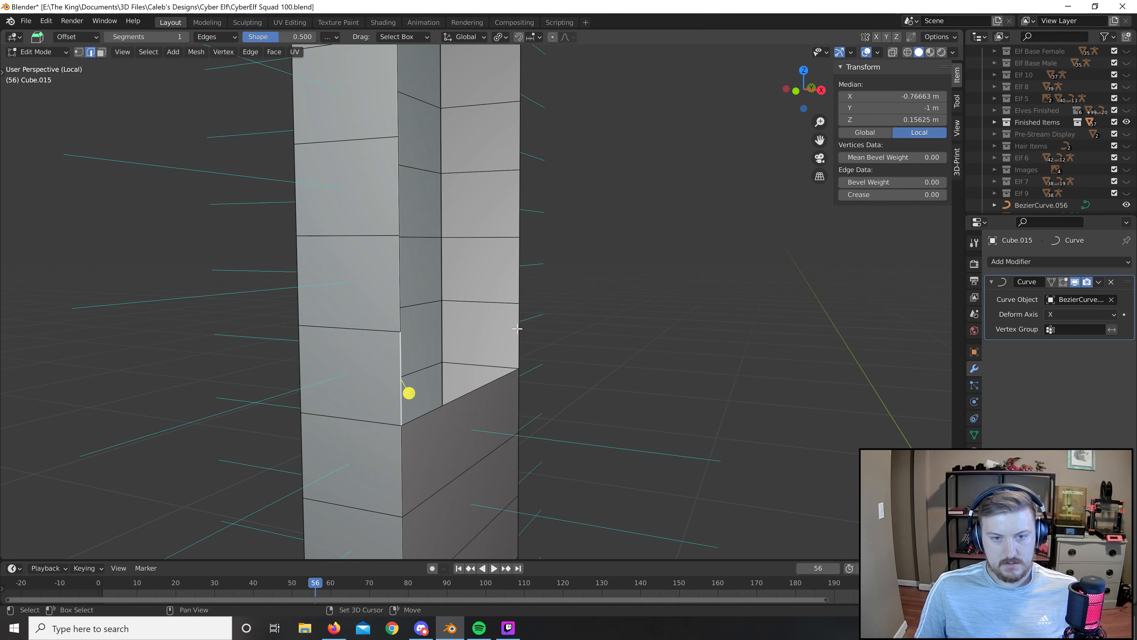
pyautogui.keyDown('shift'); pyautogui.click(530, 359); pyautogui.keyUp('shift')
pyautogui.press('f')
pyautogui.click(407, 288)
pyautogui.keyDown('shift'); pyautogui.click(528, 278); pyautogui.keyUp('shift')
pyautogui.press('f')
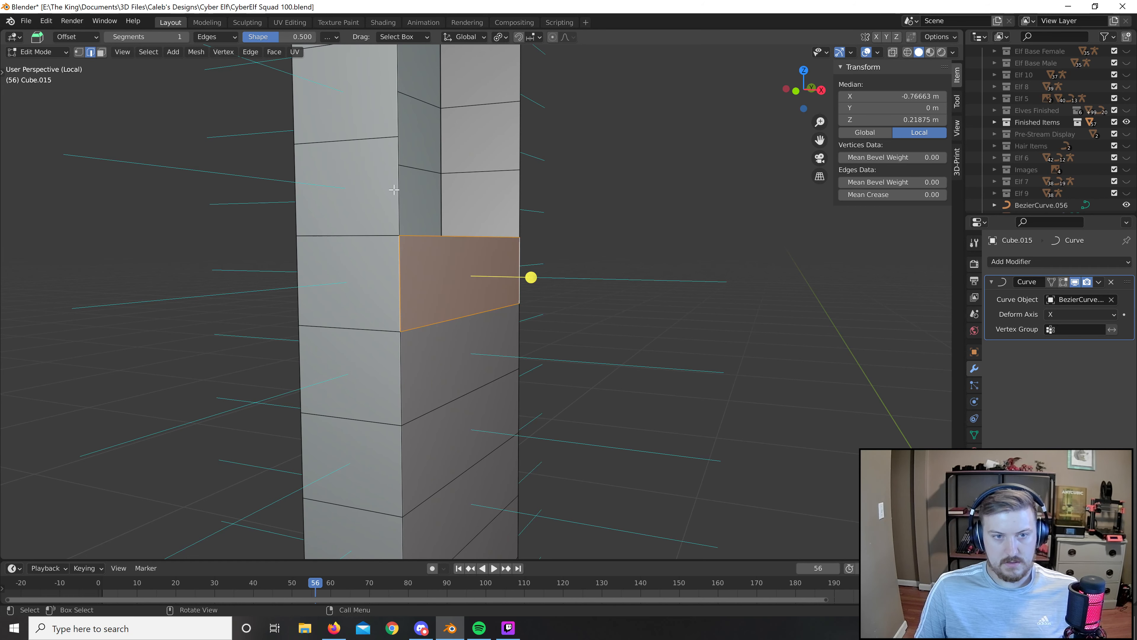
pyautogui.click(407, 181)
pyautogui.keyDown('shift'); pyautogui.click(523, 196); pyautogui.keyUp('shift')
pyautogui.press('f')
# Fill the twentieth through twenty-second segments of the barrel-side wall between their front and back edges.
pyautogui.keyDown('shift'); pyautogui.moveTo(556, 224); pyautogui.dragTo(554, 466, button='middle'); pyautogui.keyUp('shift')
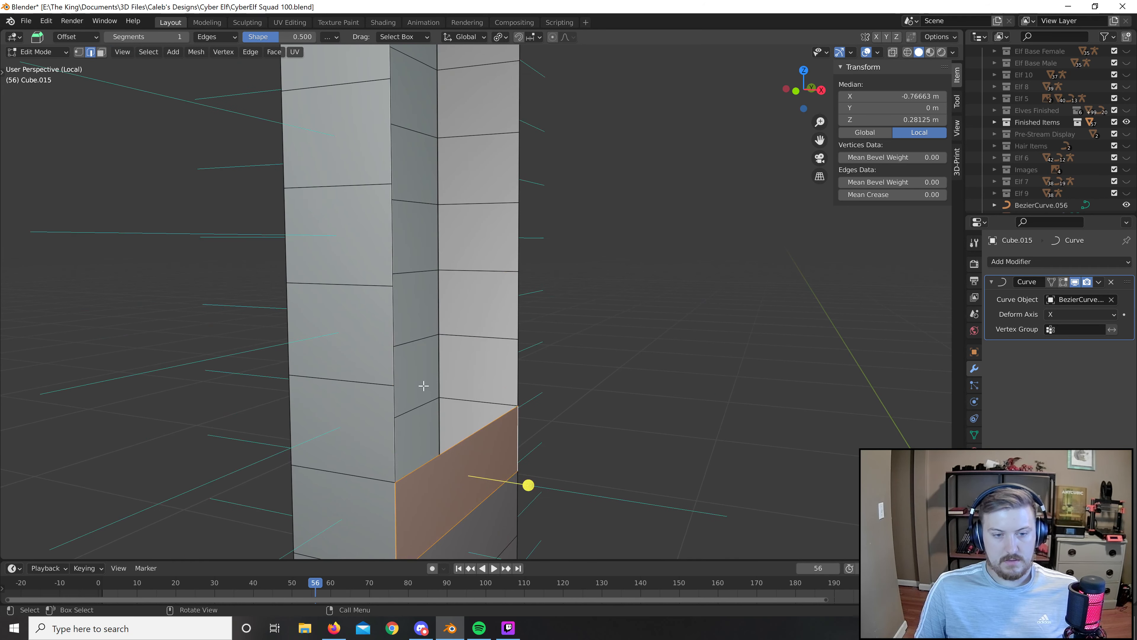
pyautogui.click(383, 417)
pyautogui.keyDown('shift'); pyautogui.click(514, 374); pyautogui.keyUp('shift')
pyautogui.press('f')
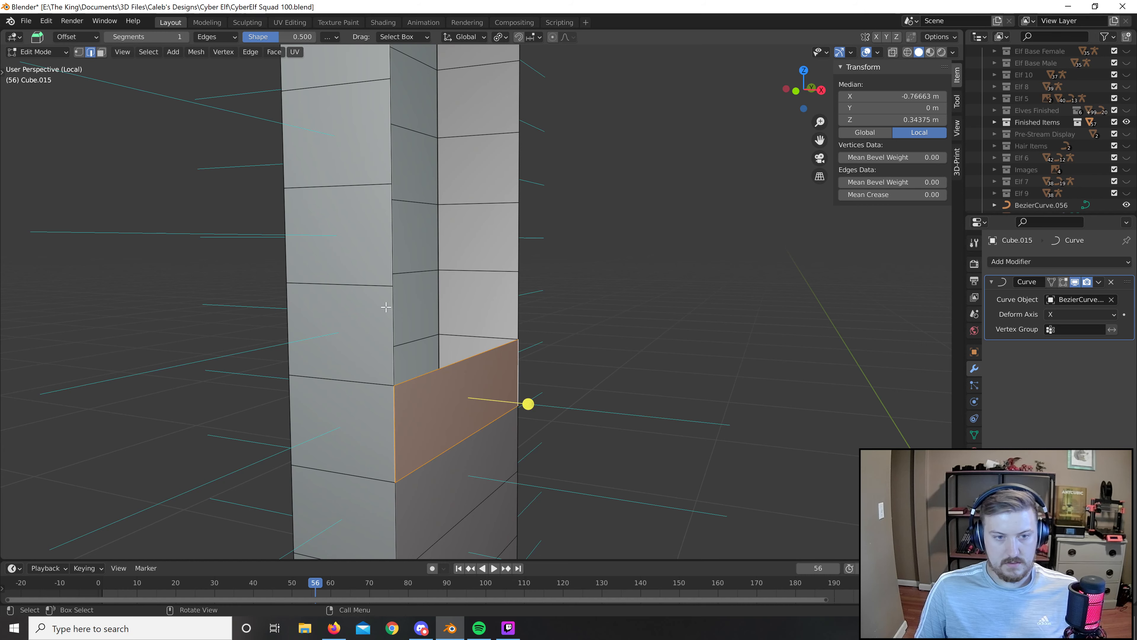
pyautogui.click(401, 313)
pyautogui.keyDown('shift'); pyautogui.click(518, 298); pyautogui.keyUp('shift')
pyautogui.press('f')
pyautogui.click(393, 233)
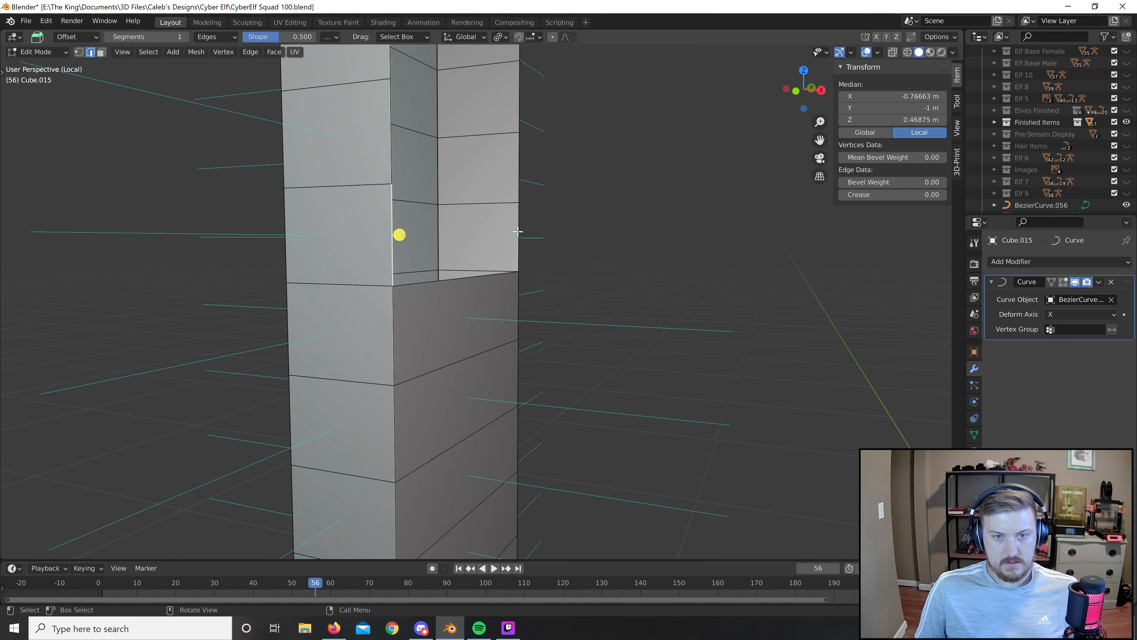
pyautogui.keyDown('shift'); pyautogui.click(518, 238); pyautogui.keyUp('shift')
pyautogui.press('f')
# Fill the next three segments of the barrel-side wall, the twenty-third through twenty-fifth, with faces between their edge pairs.
pyautogui.keyDown('shift'); pyautogui.moveTo(554, 180); pyautogui.dragTo(502, 336, button='middle'); pyautogui.keyUp('shift')
pyautogui.scroll(-6, 545, 345)
pyautogui.scroll(4, 508, 340)
pyautogui.scroll(2, 439, 351)
pyautogui.click(348, 395)
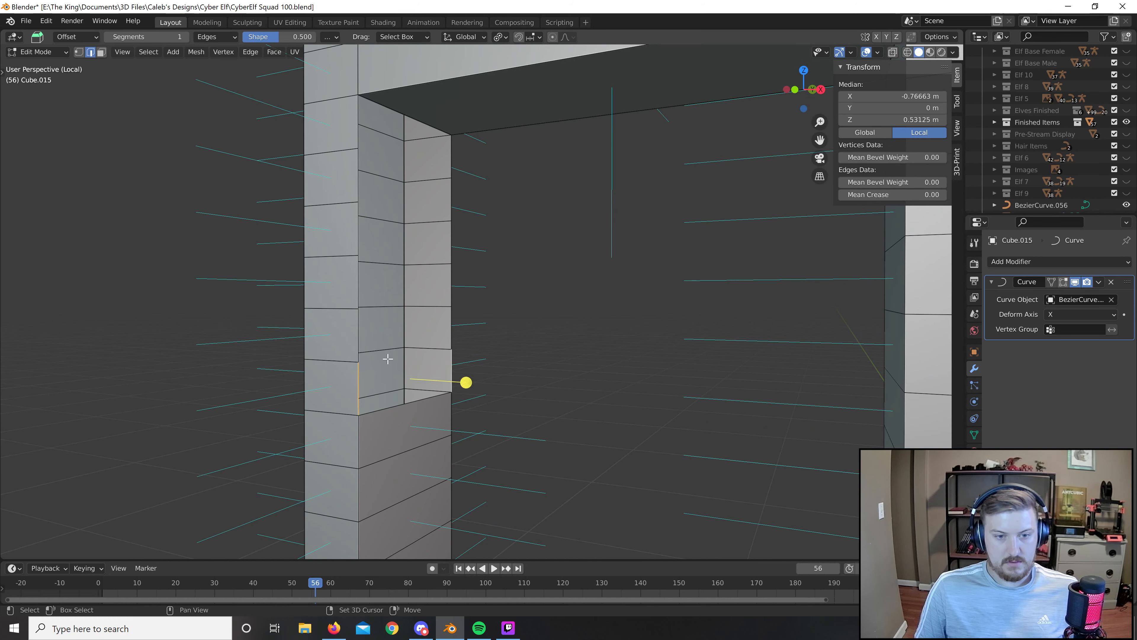
pyautogui.press('f')
pyautogui.click(358, 338)
pyautogui.keyDown('shift'); pyautogui.click(464, 332); pyautogui.keyUp('shift')
pyautogui.press('f')
pyautogui.click(358, 280)
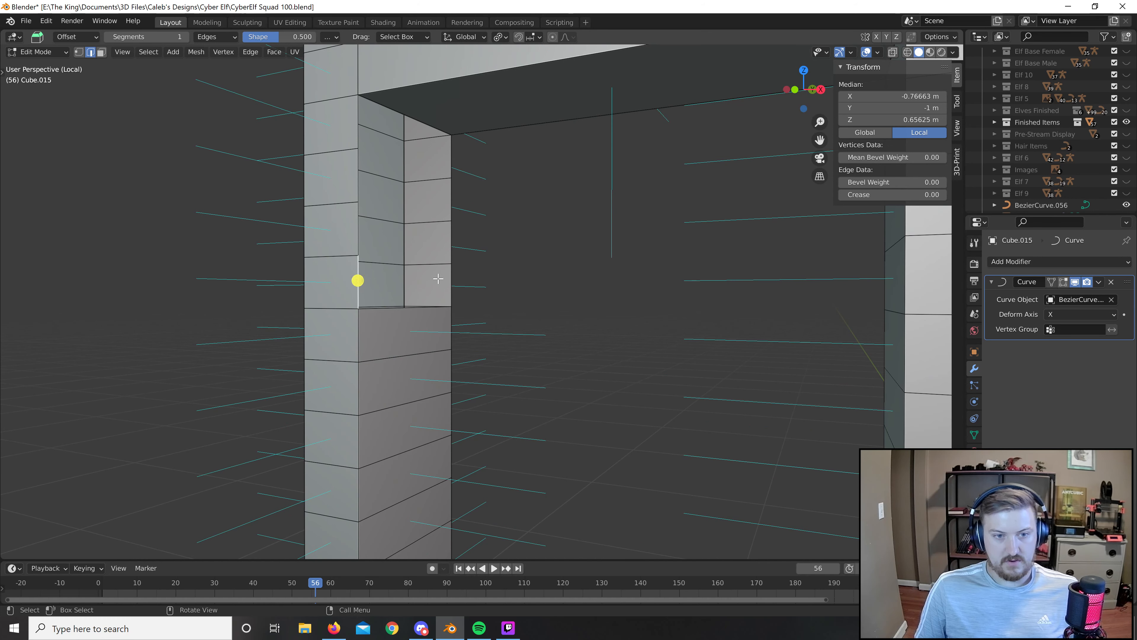
pyautogui.keyDown('shift'); pyautogui.click(464, 281); pyautogui.keyUp('shift')
pyautogui.press('f')
# Fill the three uppermost segments of the barrel-side wall, closing it up to the opening's top face.
pyautogui.click(358, 221)
pyautogui.keyDown('shift'); pyautogui.click(465, 233); pyautogui.keyUp('shift')
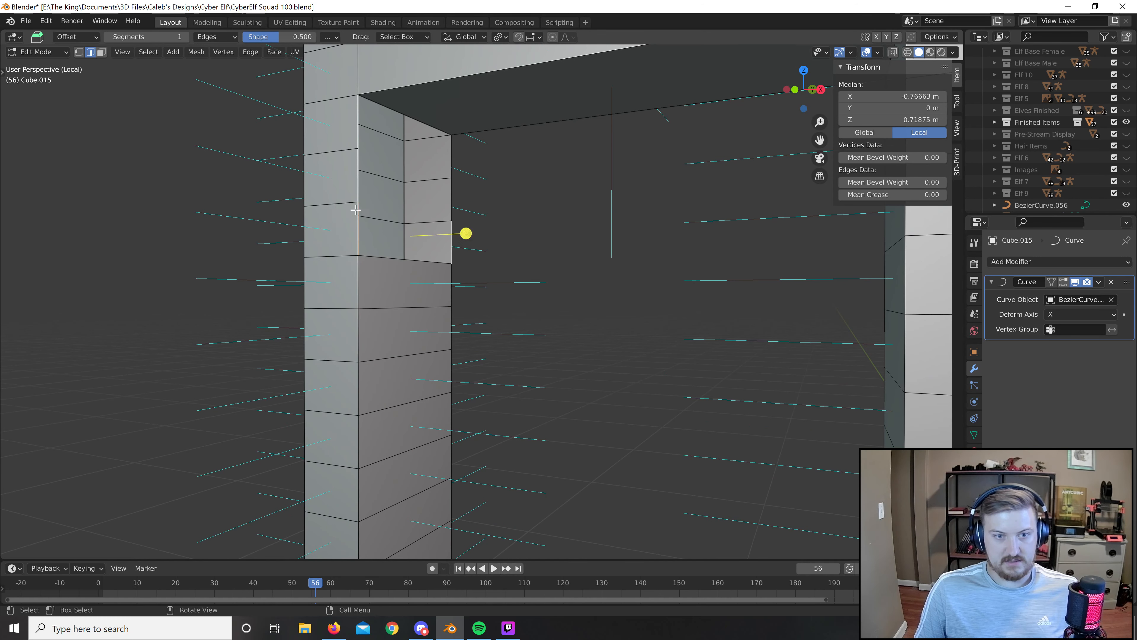
pyautogui.press('f')
pyautogui.click(357, 160)
pyautogui.keyDown('shift'); pyautogui.click(466, 183); pyautogui.keyUp('shift')
pyautogui.press('f')
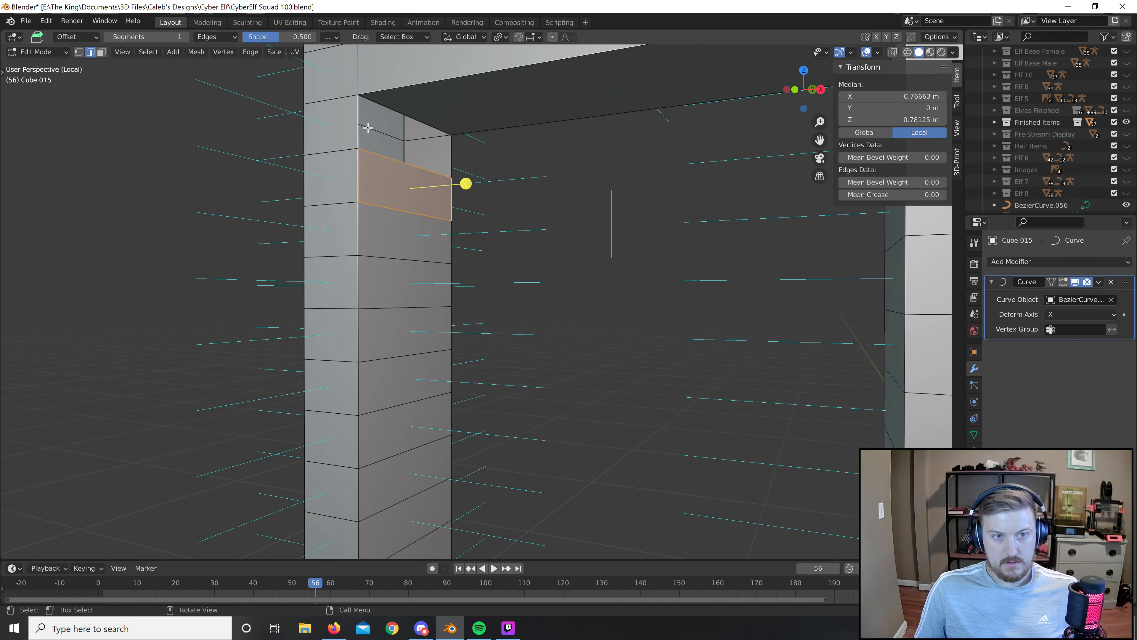
pyautogui.click(359, 123)
pyautogui.keyDown('shift'); pyautogui.click(456, 158); pyautogui.keyUp('shift')
pyautogui.press('f')
# Return to Object Mode, leave local view and examine how the finished magazine frame fits around the bullets.
pyautogui.scroll(-10, 548, 407)
pyautogui.press('Tab')
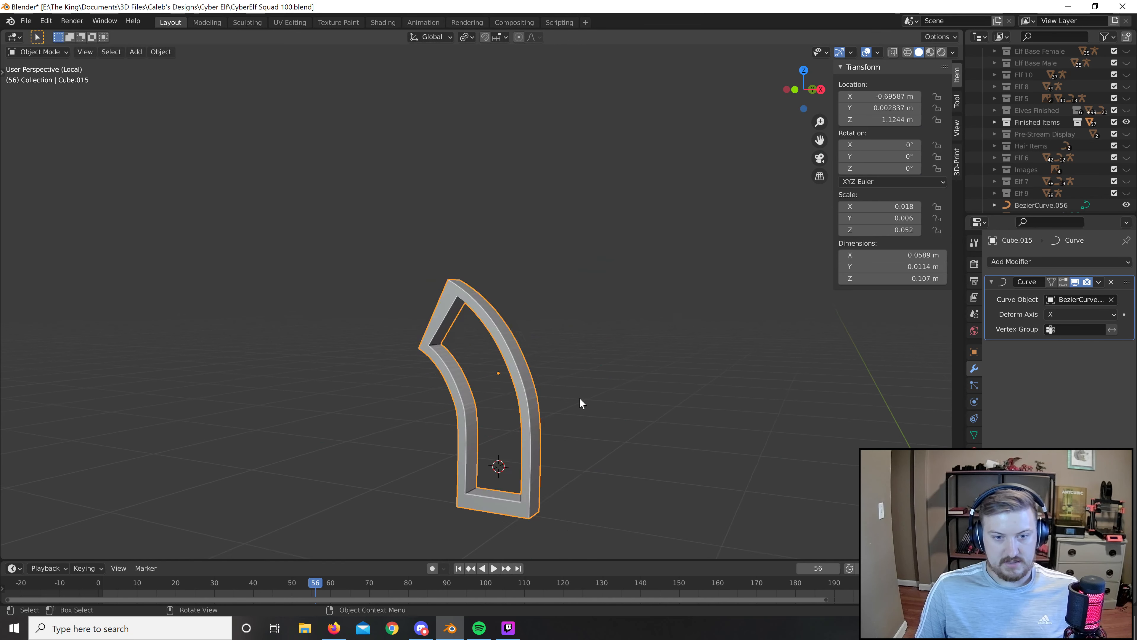
pyautogui.scroll(-2, 579, 398)
pyautogui.moveTo(580, 398); pyautogui.dragTo(620, 337, button='middle')
pyautogui.scroll(6, 571, 317)
pyautogui.scroll(-4, 577, 337)
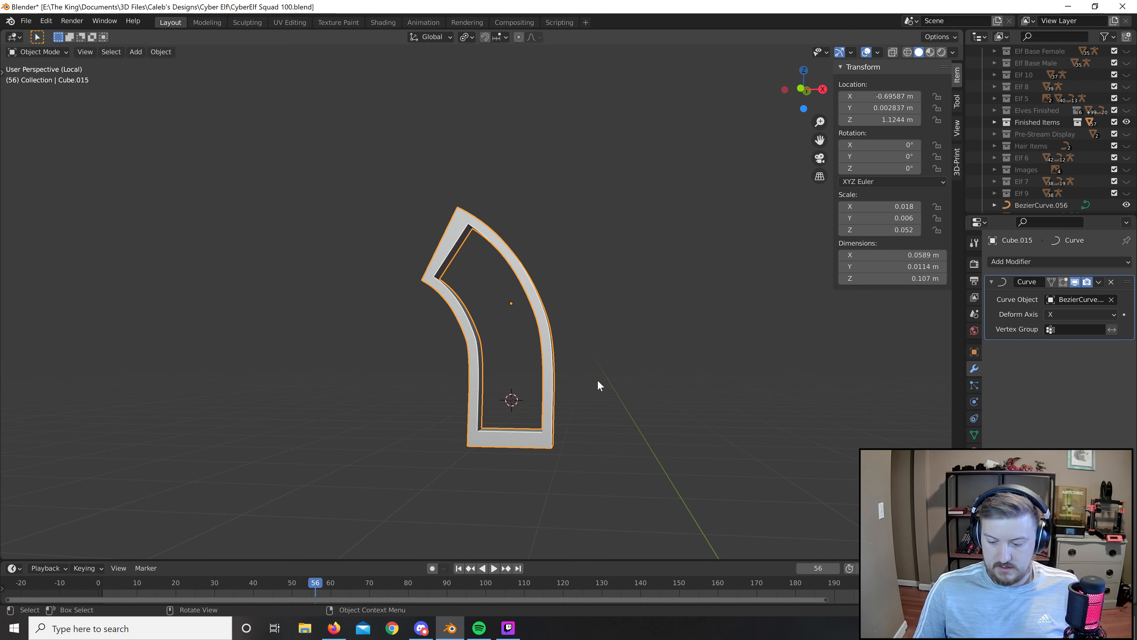
pyautogui.press('KP_Divide')
pyautogui.scroll(3, 589, 361)
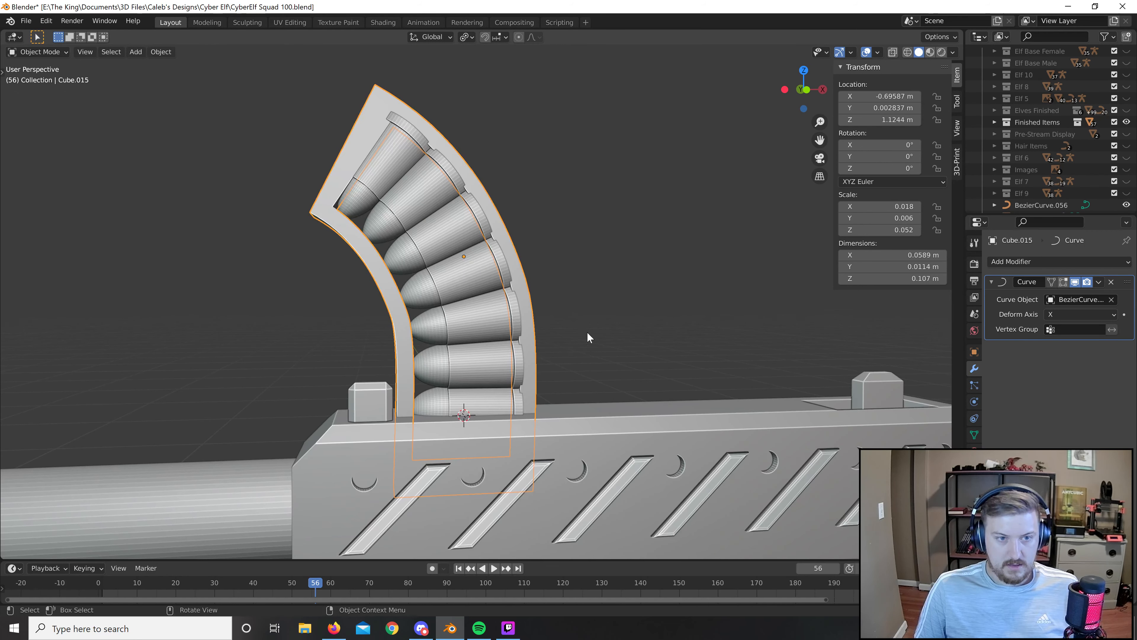
pyautogui.moveTo(588, 336); pyautogui.dragTo(556, 362, button='middle')
pyautogui.scroll(5, 607, 339)
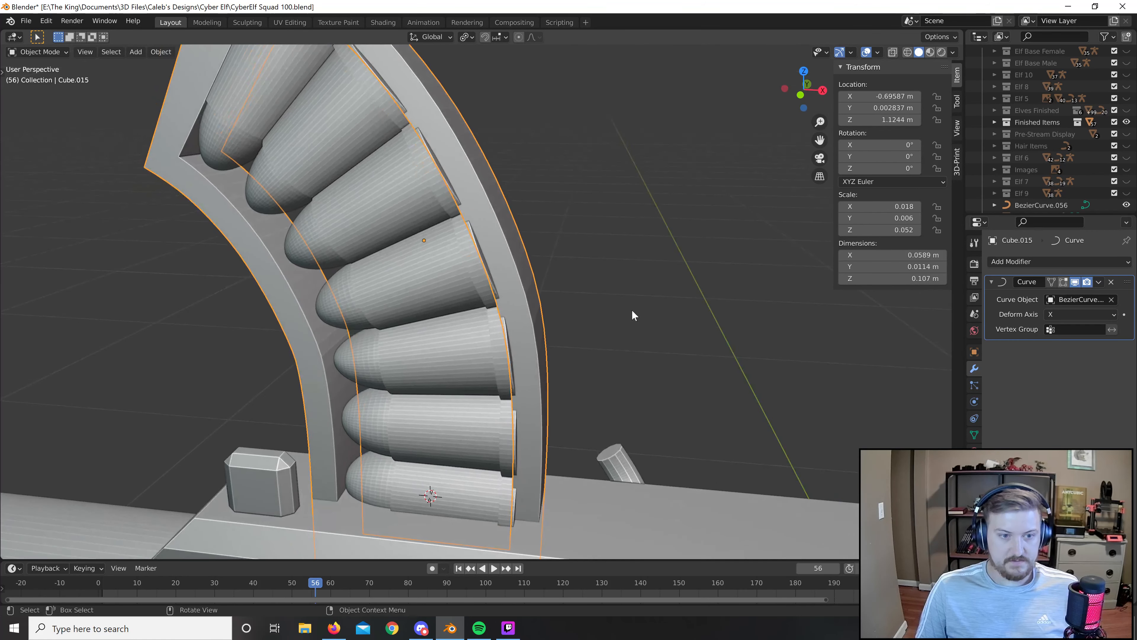
# Move the magazine frame slightly along the X axis, away from the barrel, to fit it around the bullets.
pyautogui.scroll(-5, 632, 311)
pyautogui.press('g')
pyautogui.press('x')
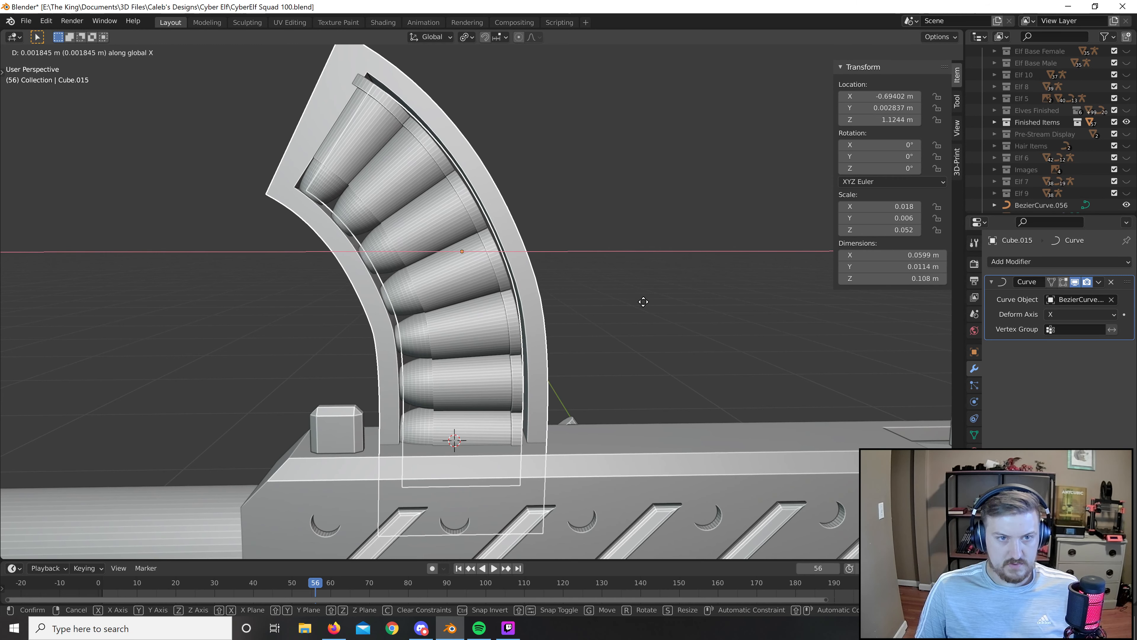
pyautogui.click(665, 311)
# Select the gun body's top face together with the adjoining narrow face beside the magazine.
pyautogui.moveTo(657, 313); pyautogui.dragTo(496, 341, button='middle')
pyautogui.scroll(-6, 631, 319)
pyautogui.scroll(8, 496, 342)
pyautogui.moveTo(603, 354); pyautogui.dragTo(528, 399, button='middle')
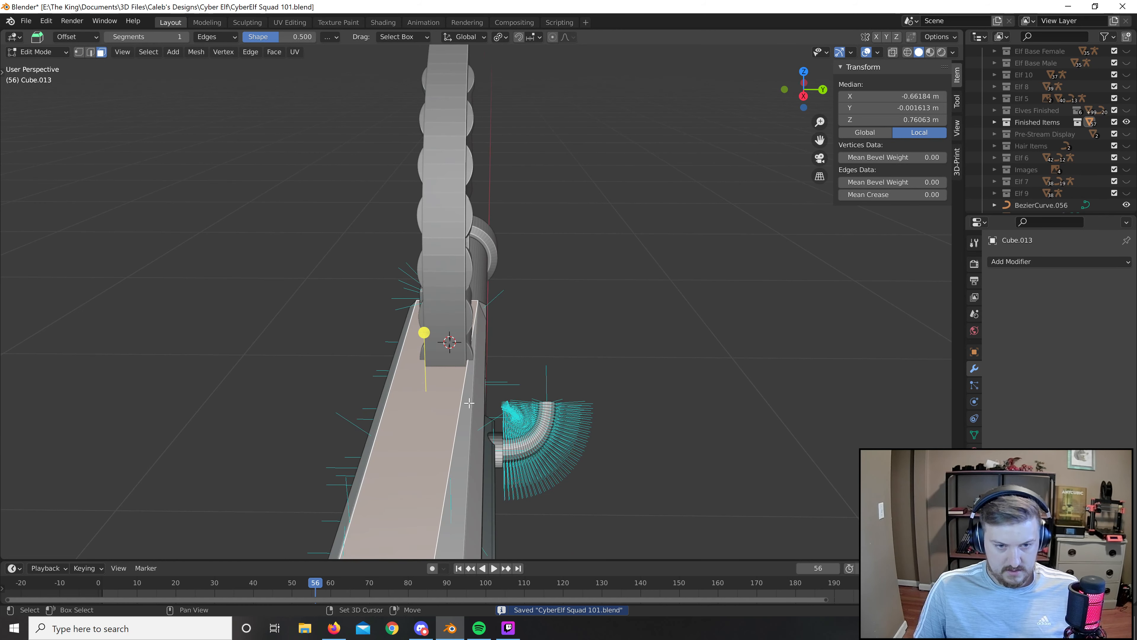
pyautogui.click(472, 403)
pyautogui.press('KP_7')
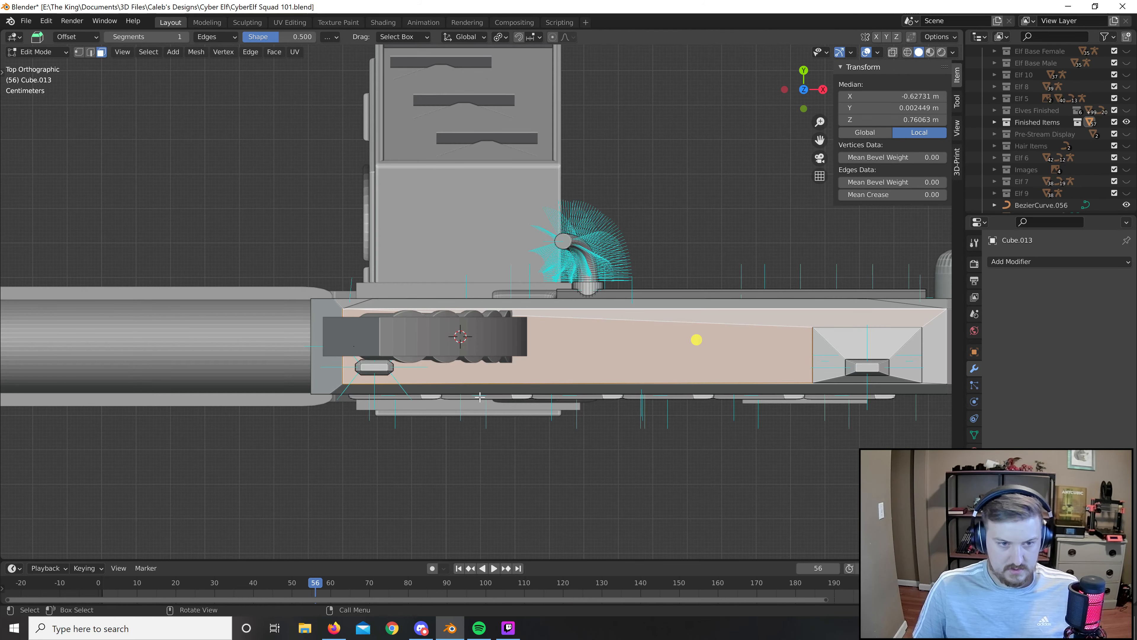
pyautogui.moveTo(480, 397); pyautogui.dragTo(815, 437, button='middle')
pyautogui.press('q')
pyautogui.click(584, 349)
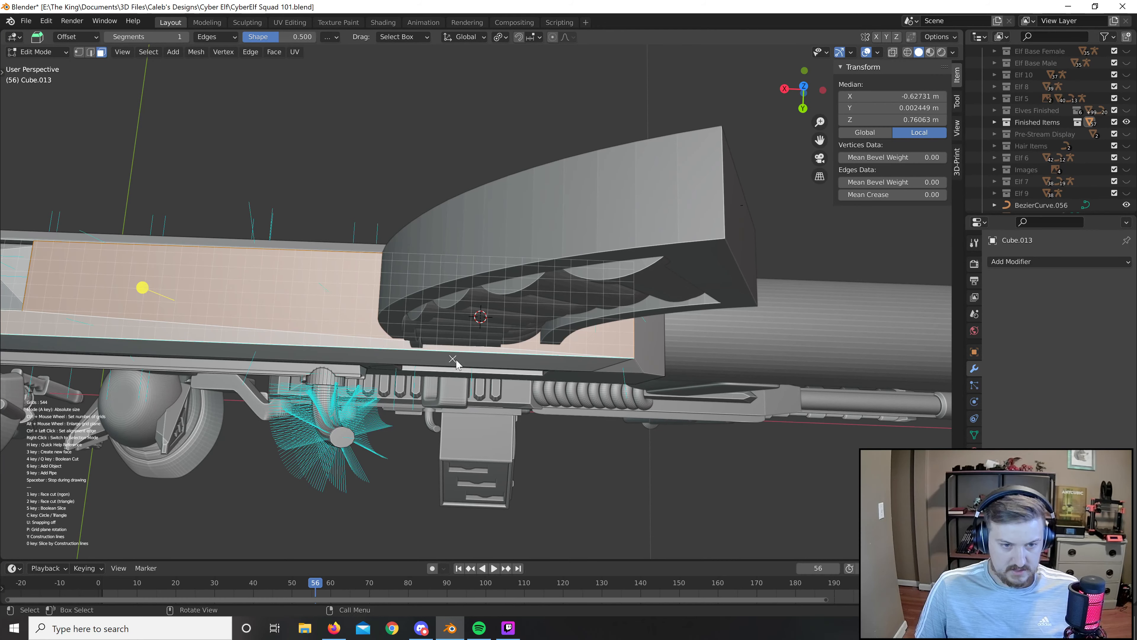
pyautogui.moveTo(383, 352); pyautogui.dragTo(395, 424, button='middle')
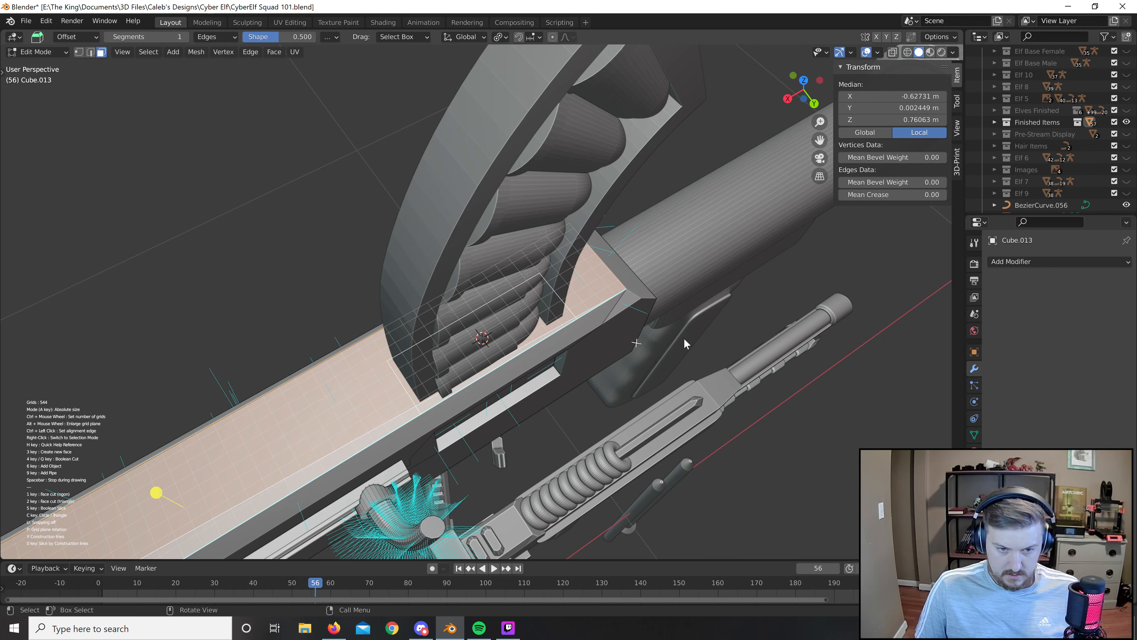
pyautogui.moveTo(684, 338); pyautogui.dragTo(361, 290, button='middle')
pyautogui.press('Escape')
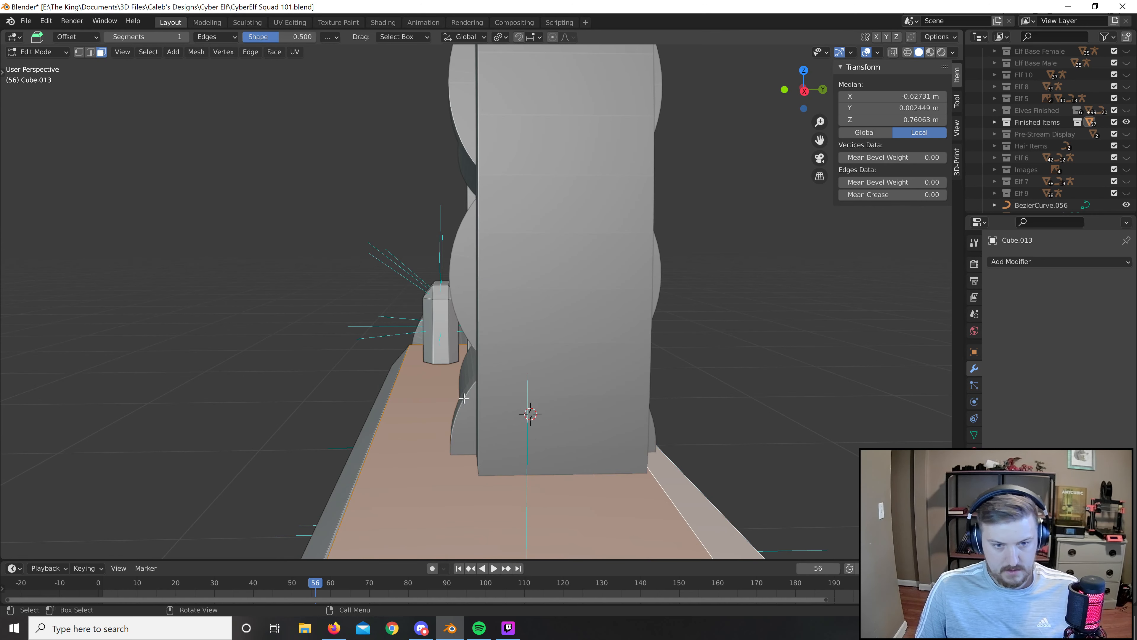
# Outline the area around the magazine's base on the gun body's top with Grid Modeler and apply a Boolean Cut.
pyautogui.press('q')
pyautogui.click(540, 407)
pyautogui.moveTo(631, 394); pyautogui.dragTo(600, 429, button='middle')
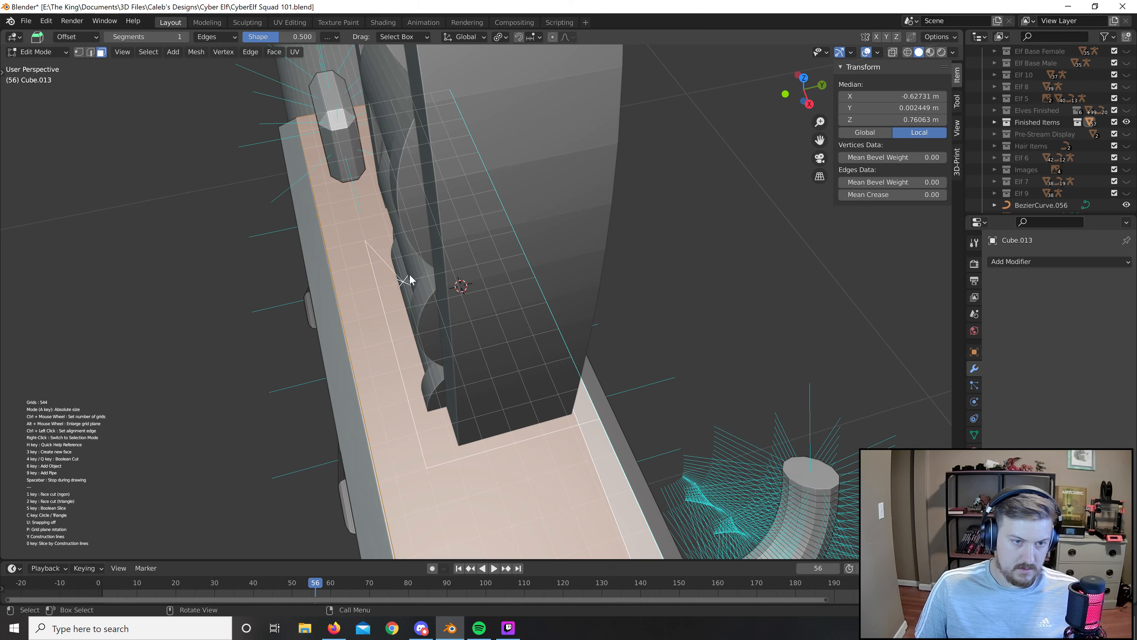
pyautogui.moveTo(410, 273); pyautogui.dragTo(435, 415, button='middle')
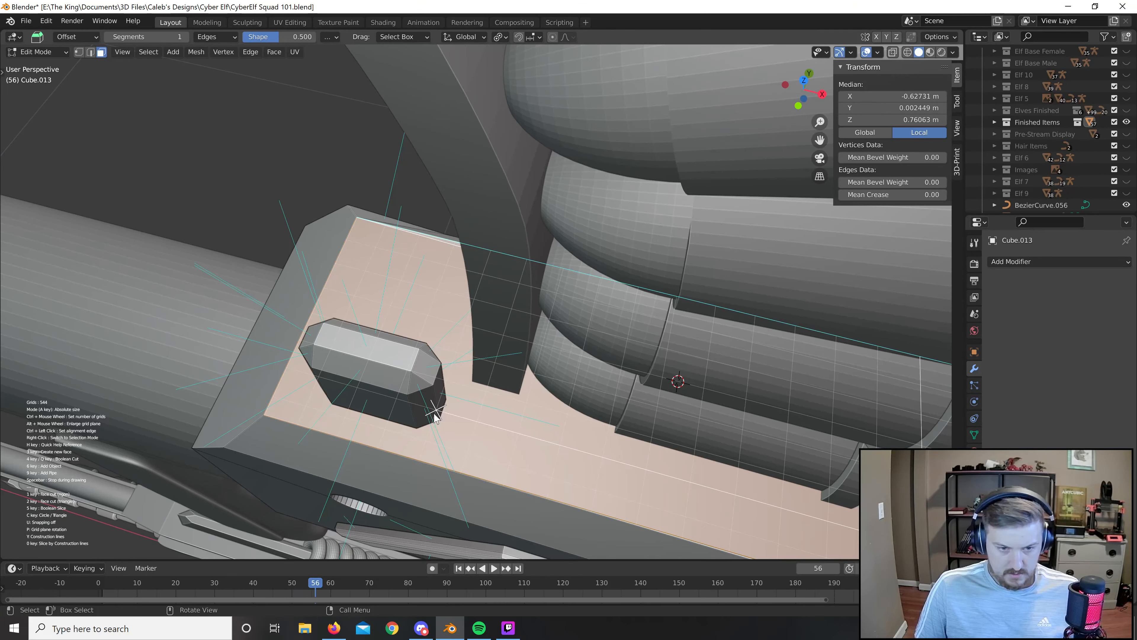
pyautogui.moveTo(453, 343); pyautogui.dragTo(440, 319, button='middle')
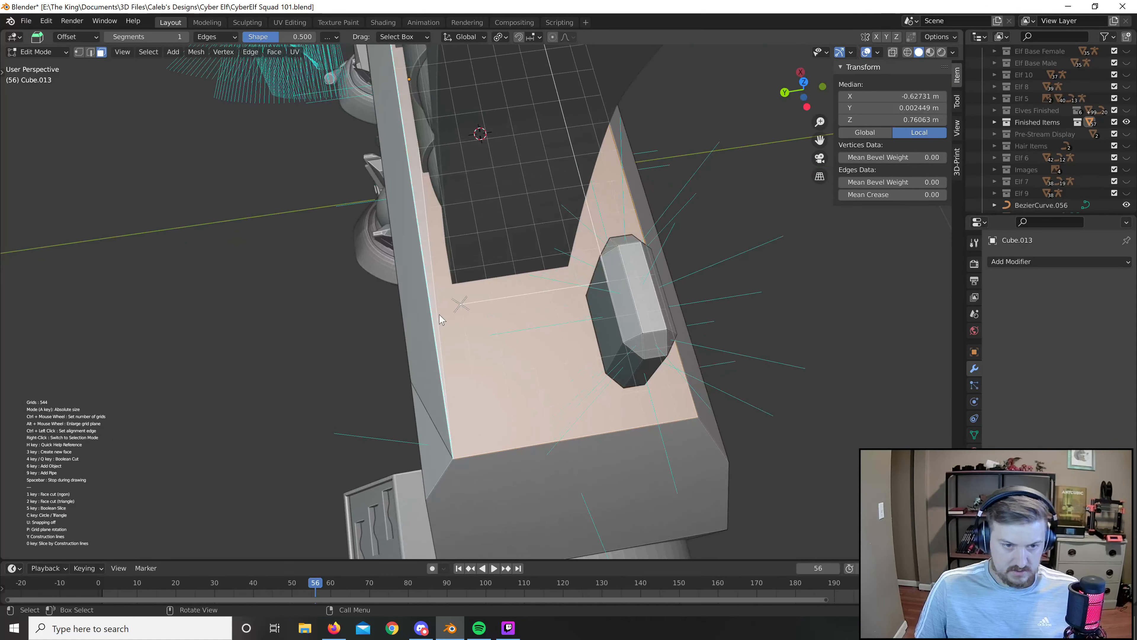
pyautogui.keyDown('shift'); pyautogui.moveTo(416, 231); pyautogui.dragTo(531, 270, button='middle'); pyautogui.keyUp('shift')
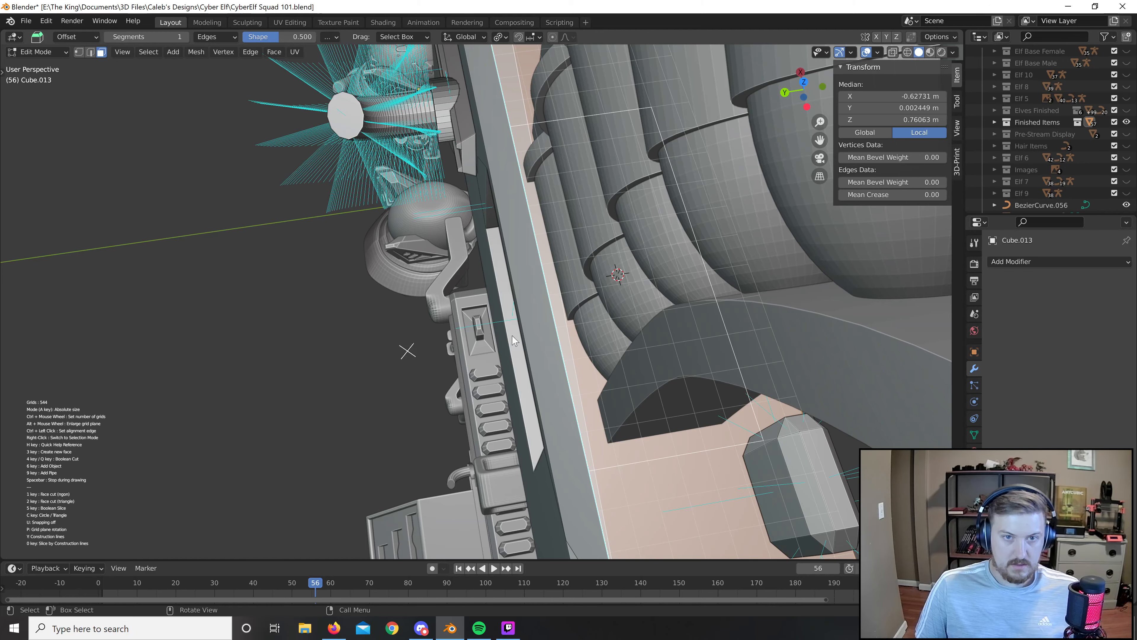
pyautogui.moveTo(513, 336); pyautogui.dragTo(521, 231, button='middle')
pyautogui.press('q')
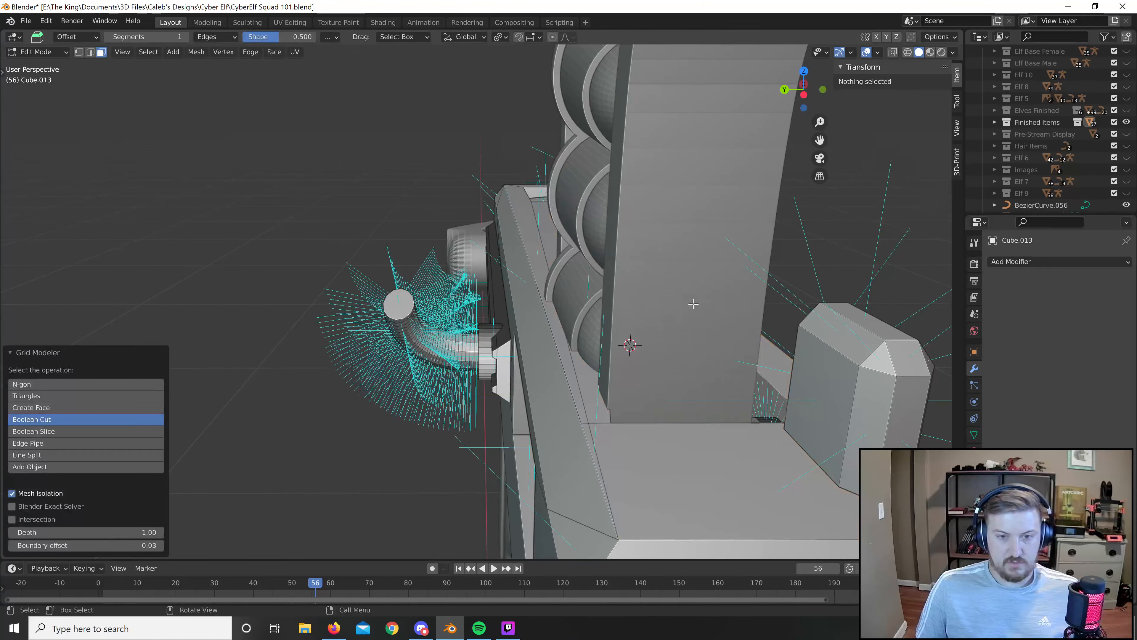
# Undo the Boolean Cut and outline the magazine's base on the gun body's top with Grid Modeler, using Create Face.
pyautogui.moveTo(694, 304); pyautogui.dragTo(581, 400, button='middle')
pyautogui.hotkey('ctrl', 'z')
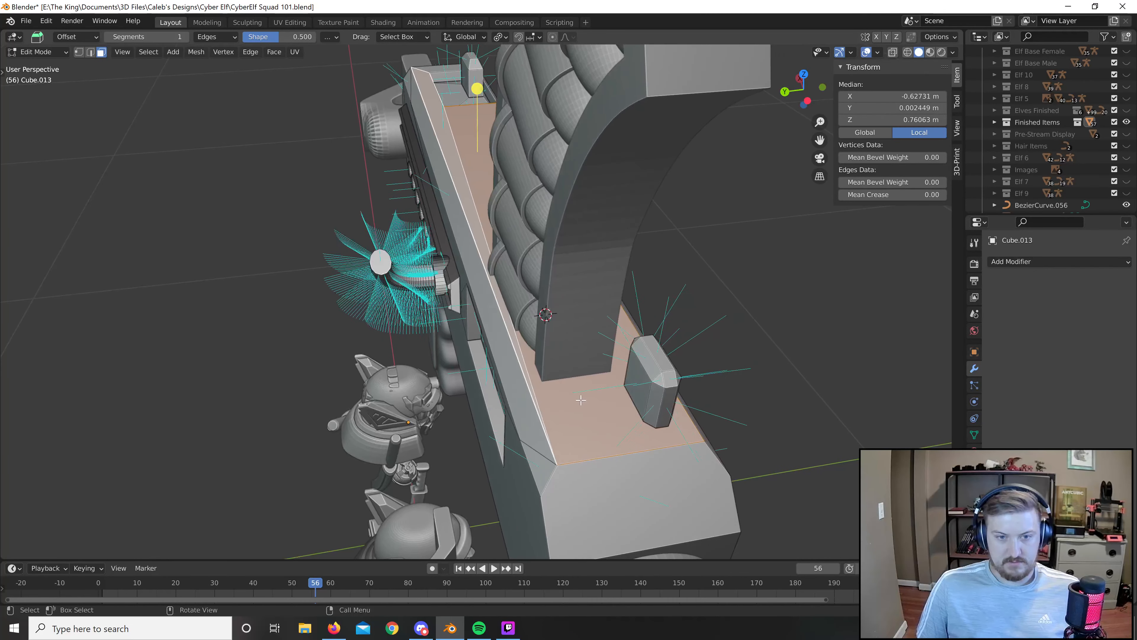
pyautogui.press('q')
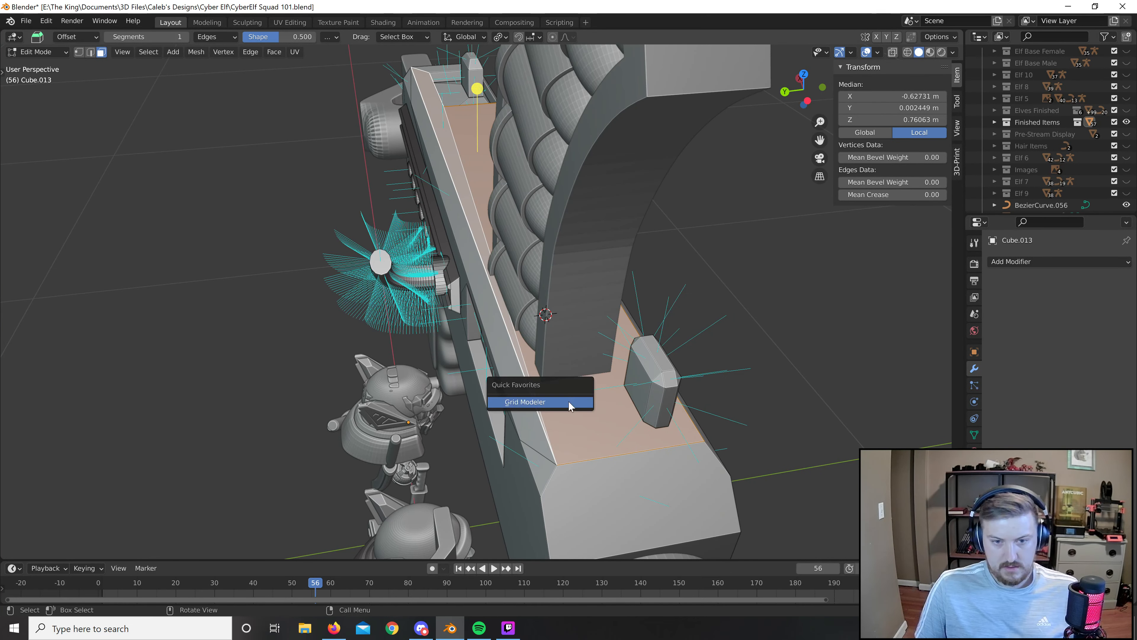
pyautogui.click(569, 405)
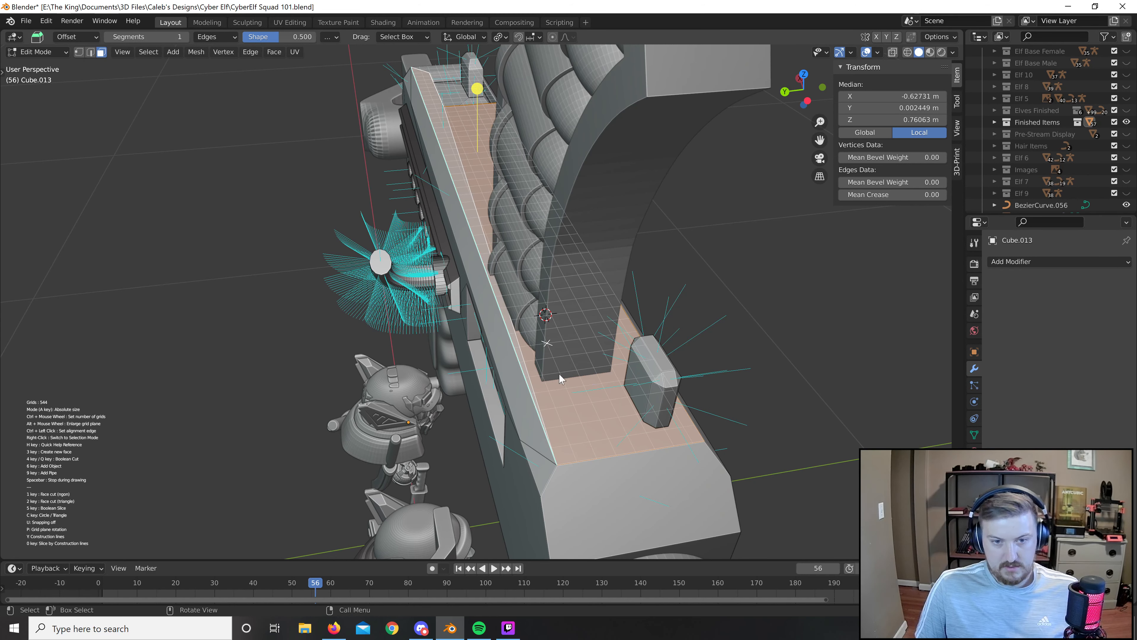
pyautogui.moveTo(504, 329); pyautogui.dragTo(536, 401, button='middle')
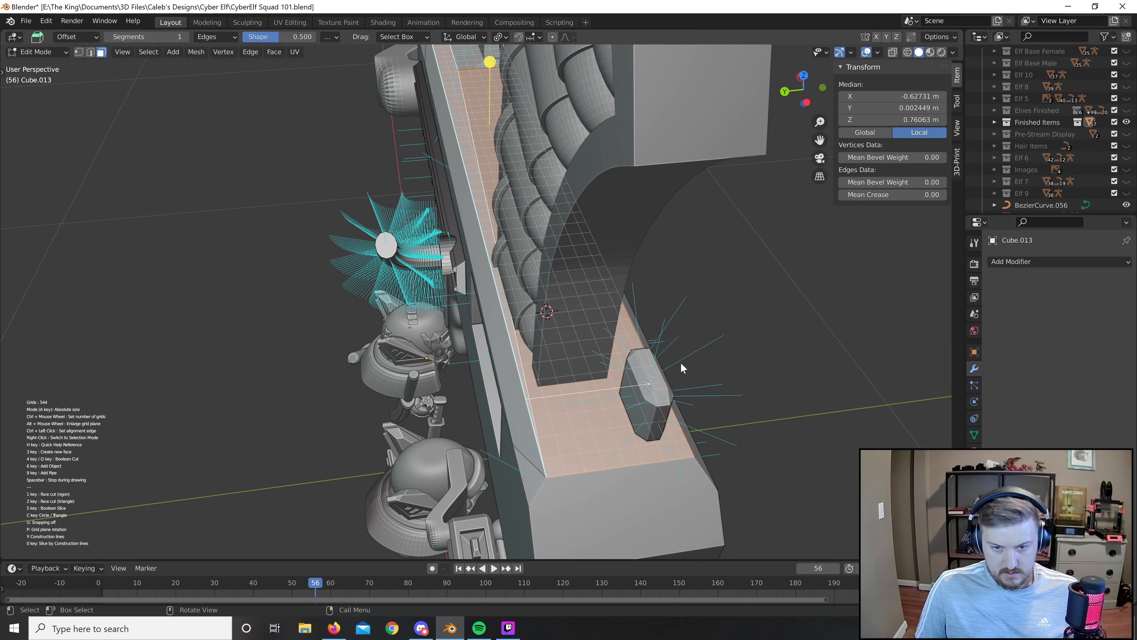
pyautogui.moveTo(680, 364); pyautogui.dragTo(586, 436, button='middle')
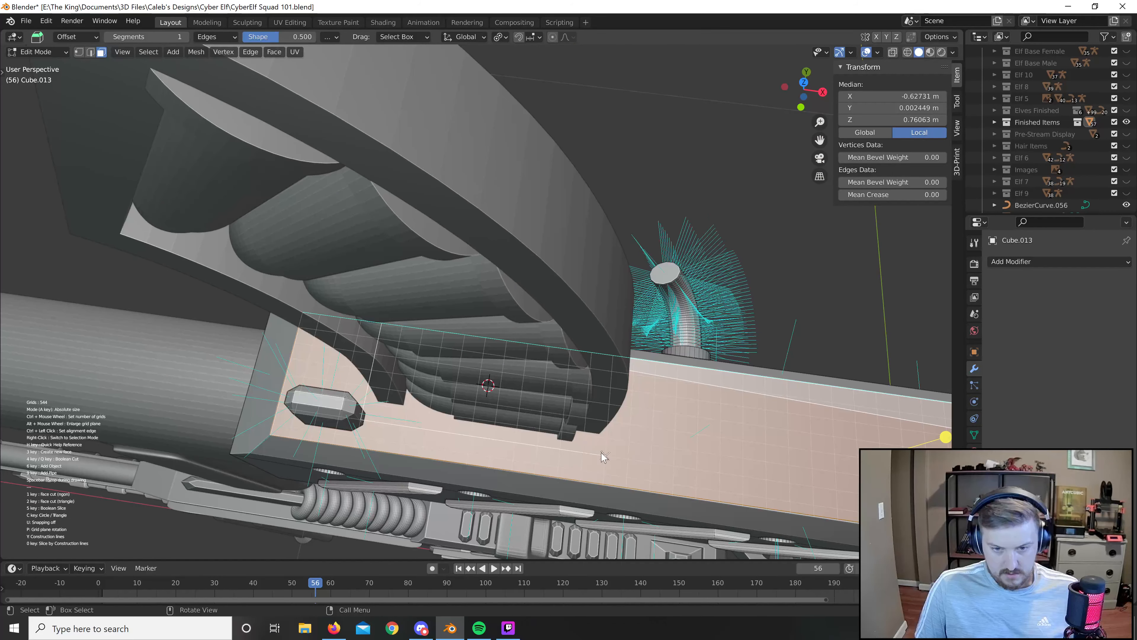
pyautogui.moveTo(658, 445); pyautogui.dragTo(626, 307, button='middle')
pyautogui.click(506, 448)
pyautogui.click(429, 244)
pyautogui.press('3')
pyautogui.scroll(3, 627, 308)
# Extrude the new face upward by about 0.0033 m to form a raised collar around the magazine's base.
pyautogui.press('e')
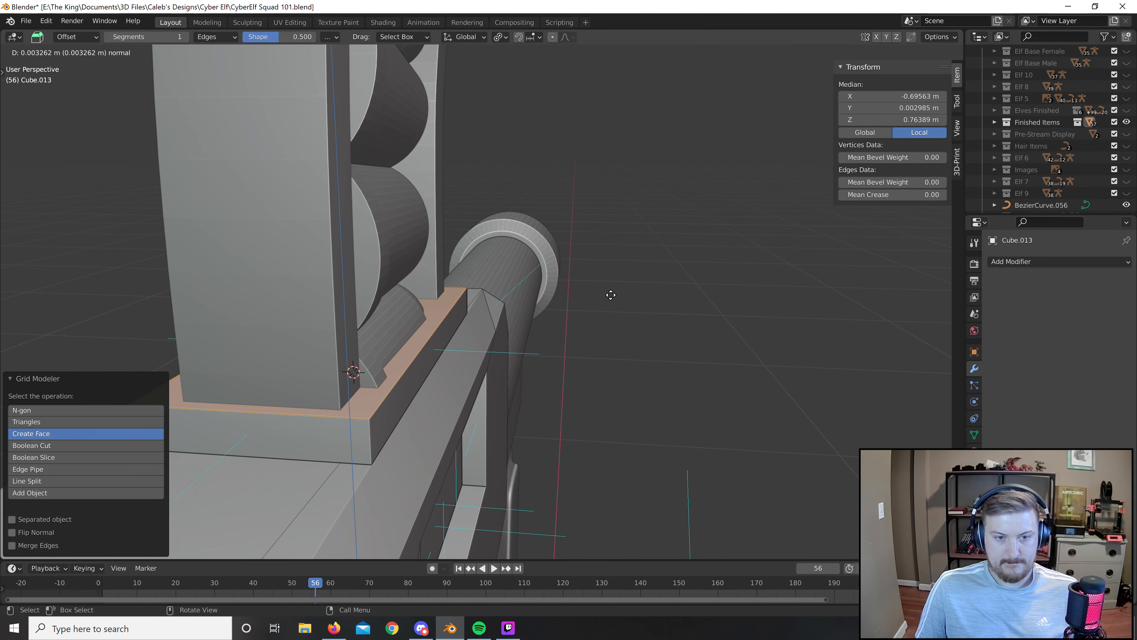
pyautogui.click(611, 294)
pyautogui.moveTo(589, 297); pyautogui.dragTo(678, 276, button='middle')
pyautogui.scroll(2, 689, 272)
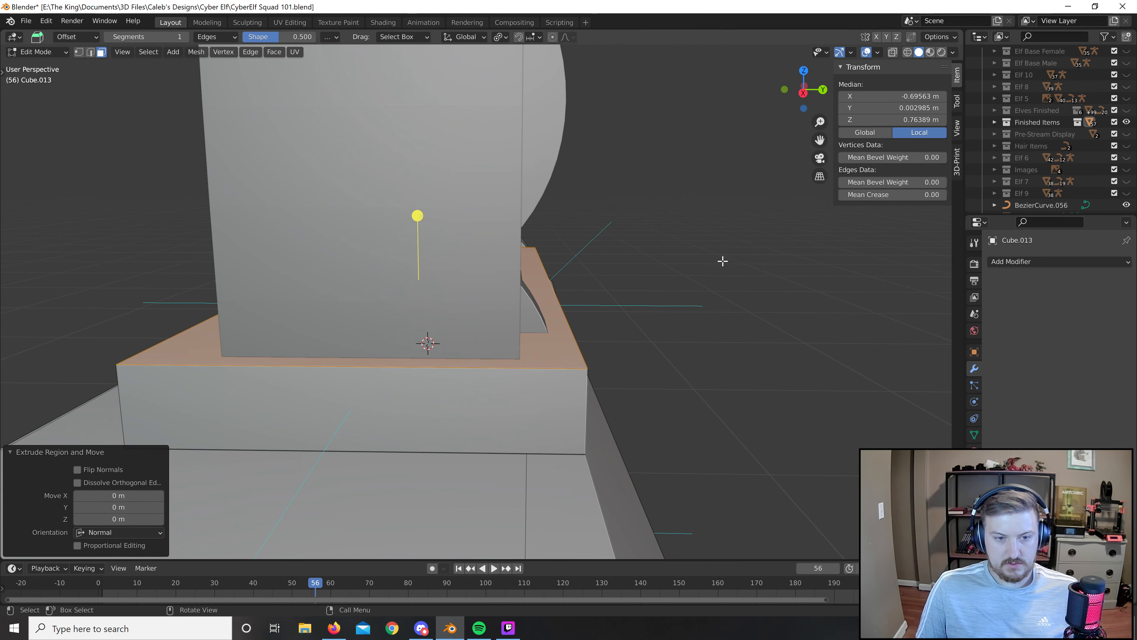
# Scale the collar's inner top face to about 0.899, extrude it downward to hollow the collar, and return to Object Mode.
pyautogui.press('s')
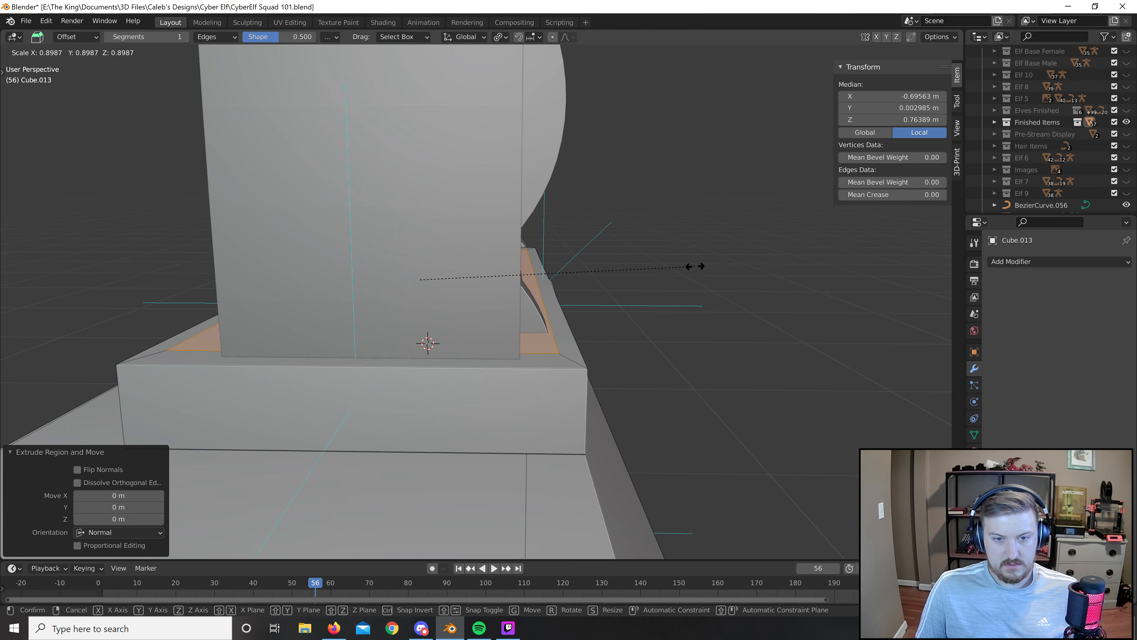
pyautogui.click(695, 267)
pyautogui.press('e')
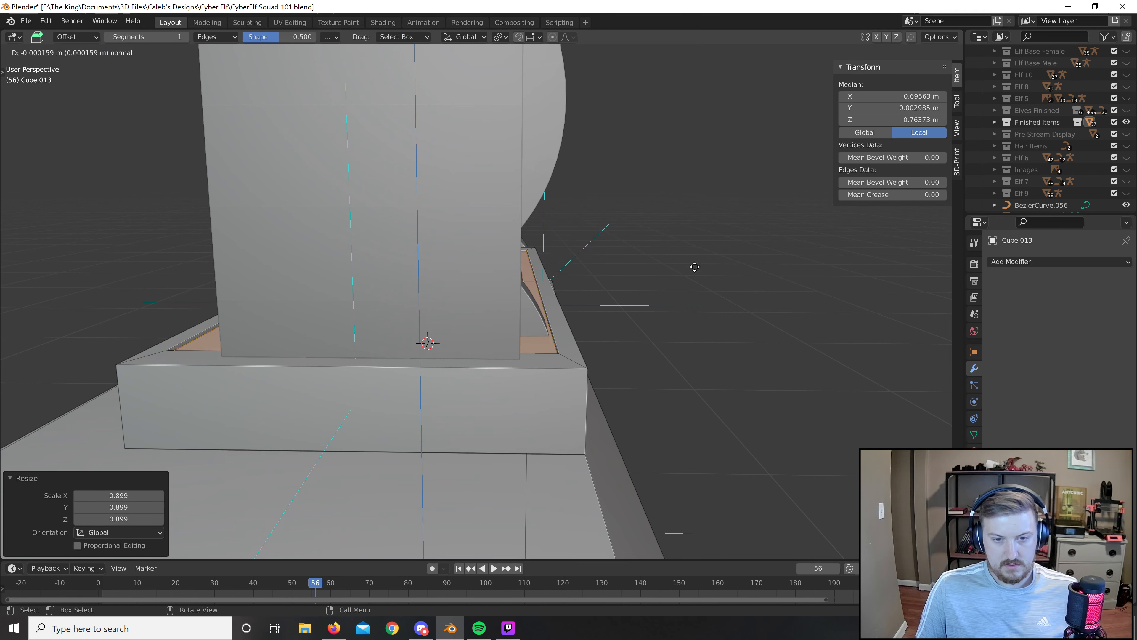
pyautogui.click(695, 289)
pyautogui.moveTo(627, 343); pyautogui.dragTo(513, 396, button='middle')
pyautogui.press('Tab')
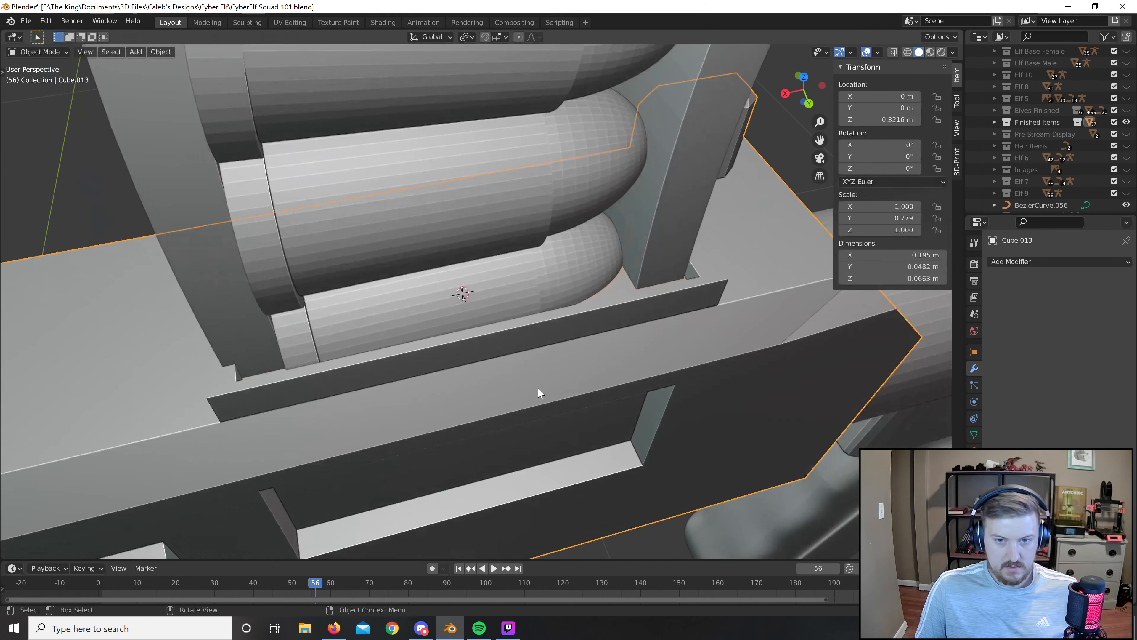
# Select the magazine frame and scale it uniformly to about 0.955 so it fits inside the collar.
pyautogui.scroll(-4, 555, 374)
pyautogui.scroll(-3, 574, 361)
pyautogui.click(725, 223)
pyautogui.scroll(3, 489, 314)
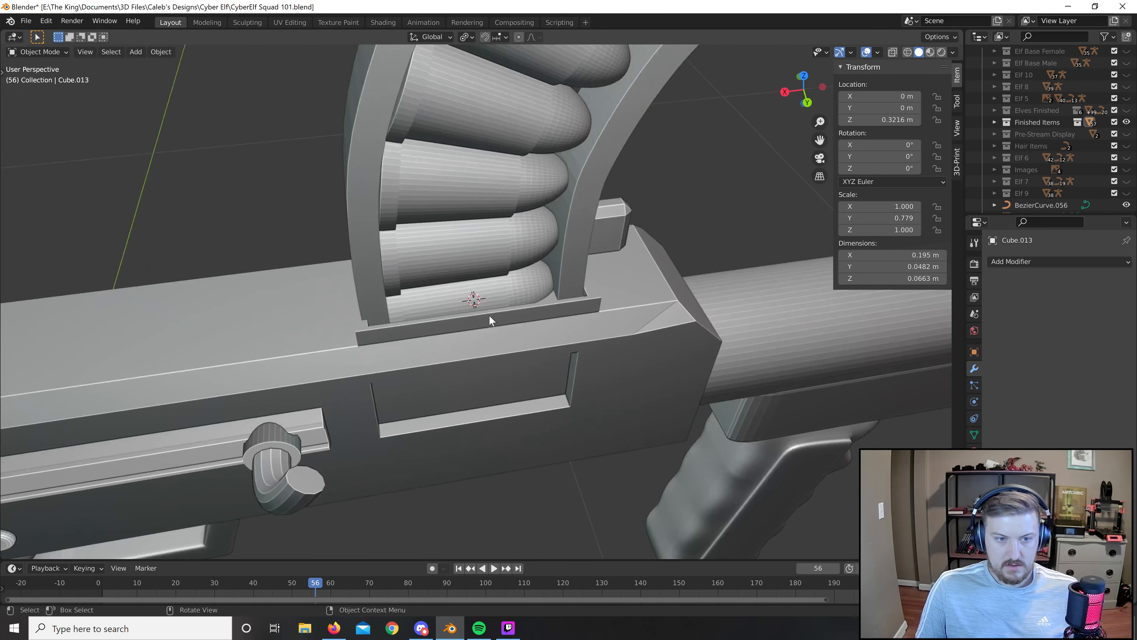
pyautogui.click(371, 296)
pyautogui.press('s')
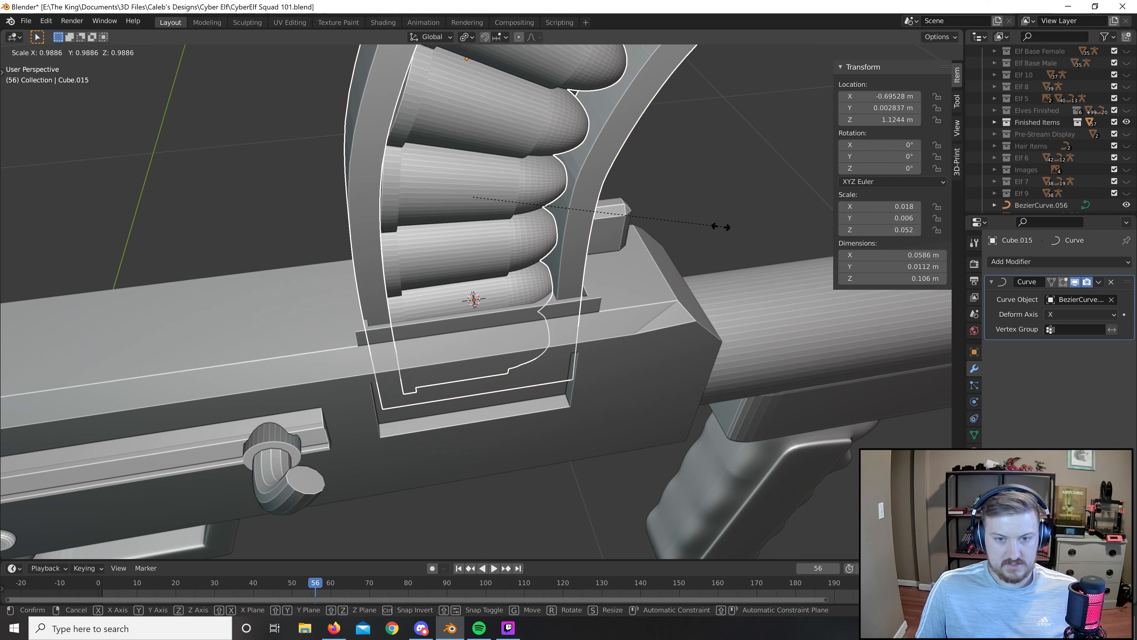
pyautogui.click(724, 236)
# Move the magazine frame about -0.0004 m along the X axis to center it in the collar, then deselect it.
pyautogui.moveTo(725, 236); pyautogui.dragTo(389, 203, button='middle')
pyautogui.scroll(3, 569, 201)
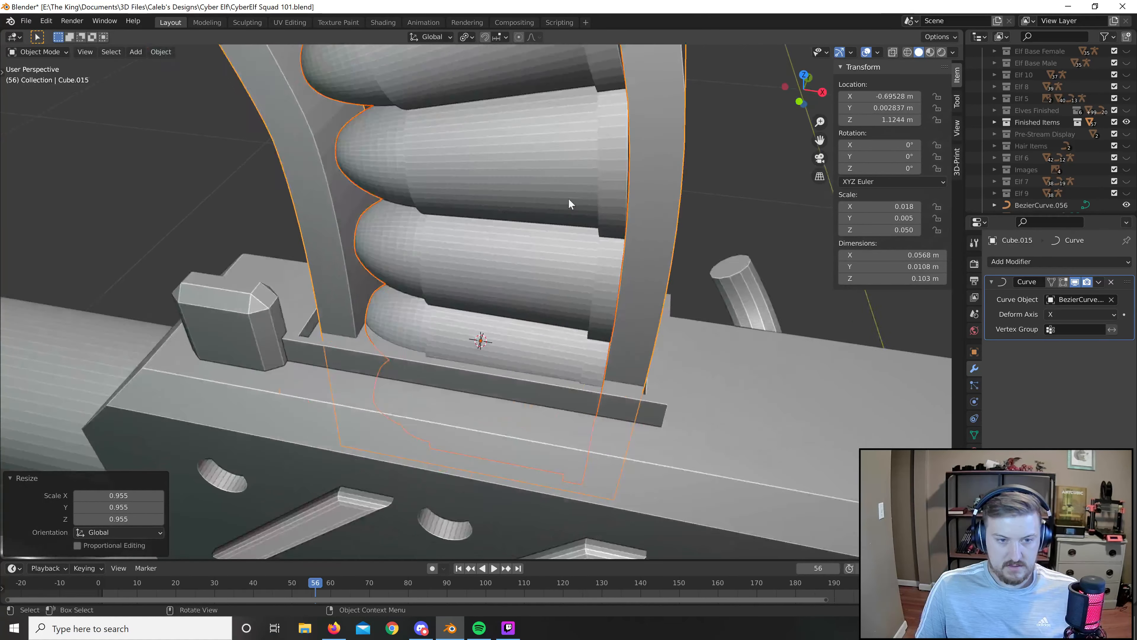
pyautogui.press('g')
pyautogui.press('x')
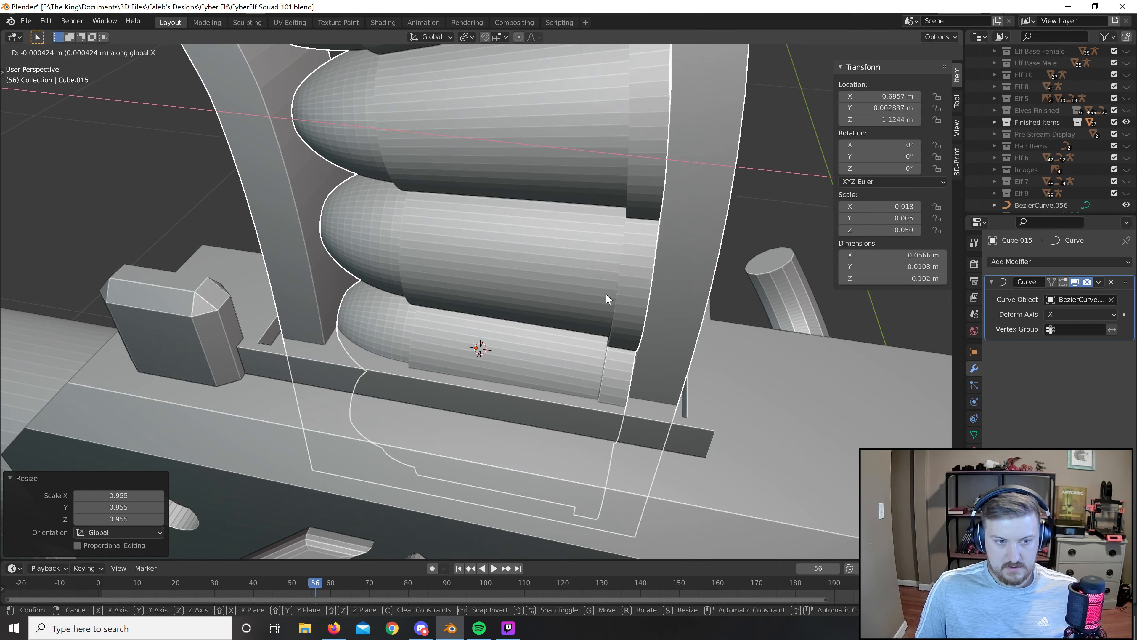
pyautogui.click(606, 293)
pyautogui.scroll(-7, 714, 187)
pyautogui.click(714, 187)
# Examine the gun from both sides, compare it with the other weapons, and check the magazine frame's undeformed mesh in Edit Mode.
pyautogui.moveTo(714, 187); pyautogui.dragTo(399, 203, button='middle')
pyautogui.scroll(-5, 662, 204)
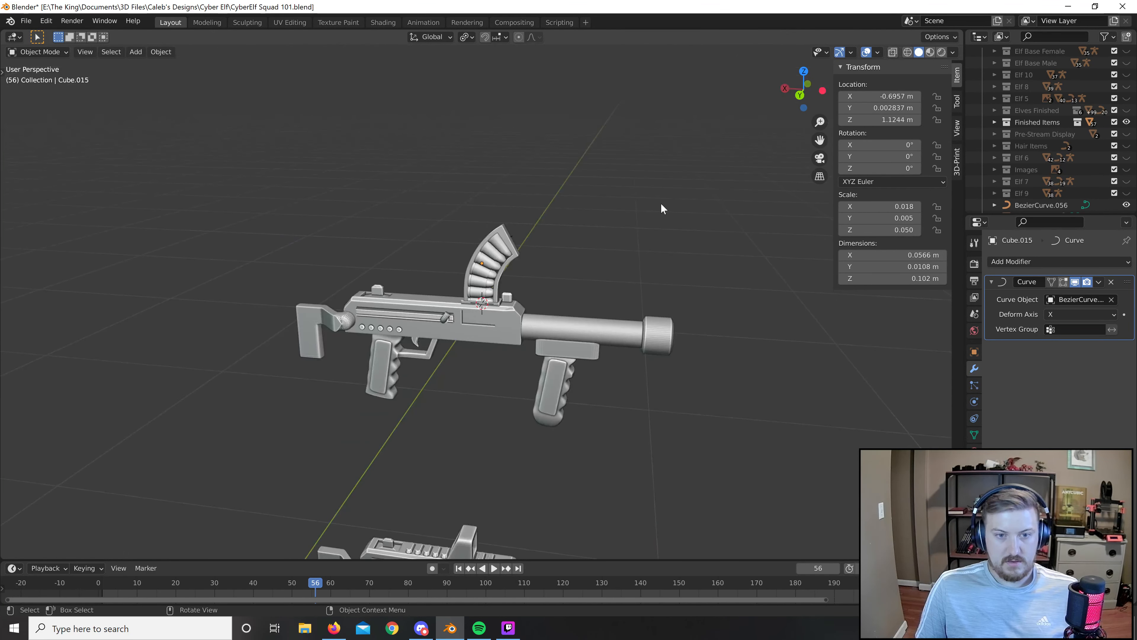
pyautogui.moveTo(663, 209); pyautogui.dragTo(669, 406, button='middle')
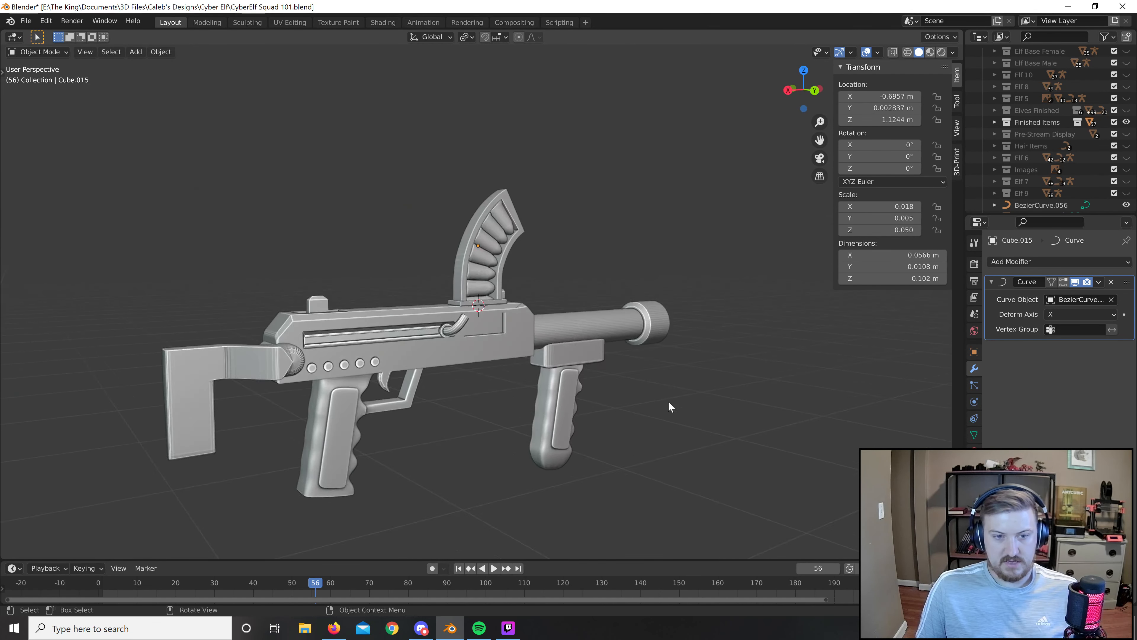
pyautogui.scroll(-4, 669, 406)
pyautogui.moveTo(622, 449); pyautogui.dragTo(538, 430, button='middle')
pyautogui.moveTo(617, 400); pyautogui.dragTo(376, 398, button='middle')
pyautogui.scroll(7, 561, 336)
pyautogui.moveTo(626, 368); pyautogui.dragTo(509, 377, button='middle')
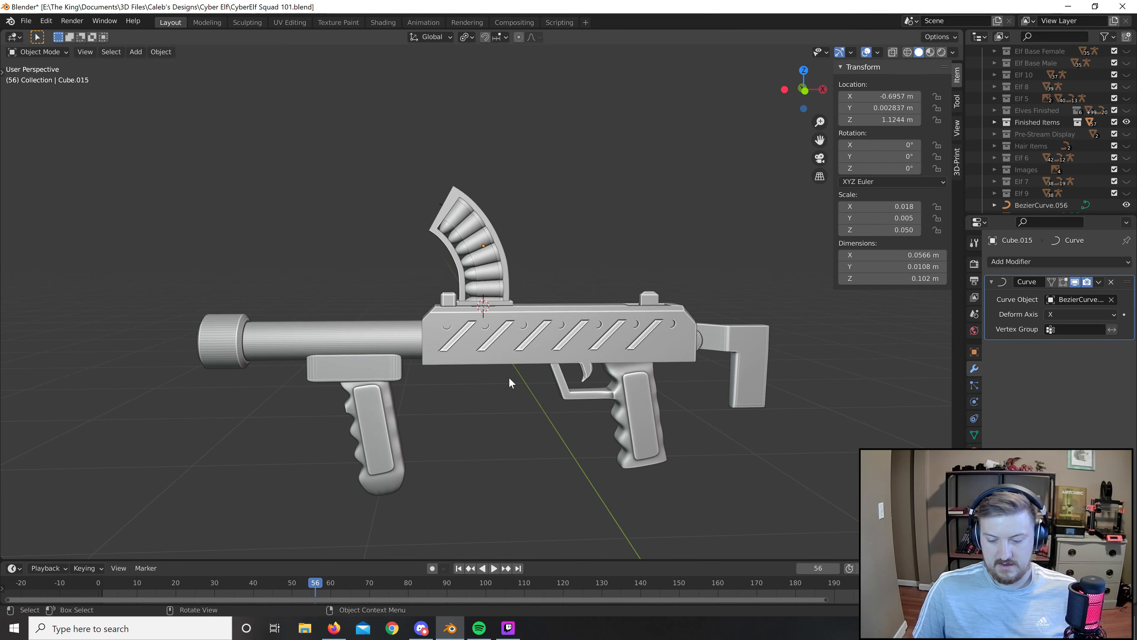
pyautogui.press('KP_1')
pyautogui.scroll(-9, 626, 219)
pyautogui.moveTo(401, 403); pyautogui.dragTo(621, 381, button='middle')
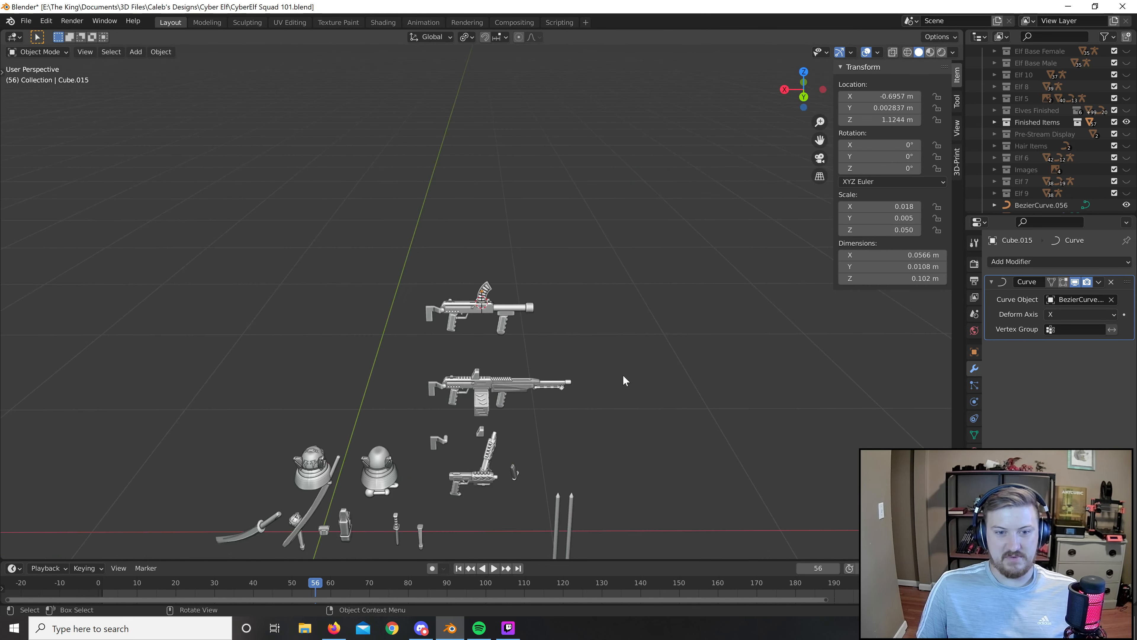
pyautogui.scroll(5, 421, 411)
pyautogui.moveTo(421, 411); pyautogui.dragTo(551, 296, button='middle')
pyautogui.scroll(6, 547, 285)
pyautogui.keyDown('shift'); pyautogui.moveTo(575, 178); pyautogui.dragTo(575, 286, button='middle'); pyautogui.keyUp('shift')
pyautogui.scroll(3, 548, 292)
pyautogui.scroll(-3, 433, 225)
pyautogui.moveTo(434, 230); pyautogui.dragTo(391, 221, button='middle')
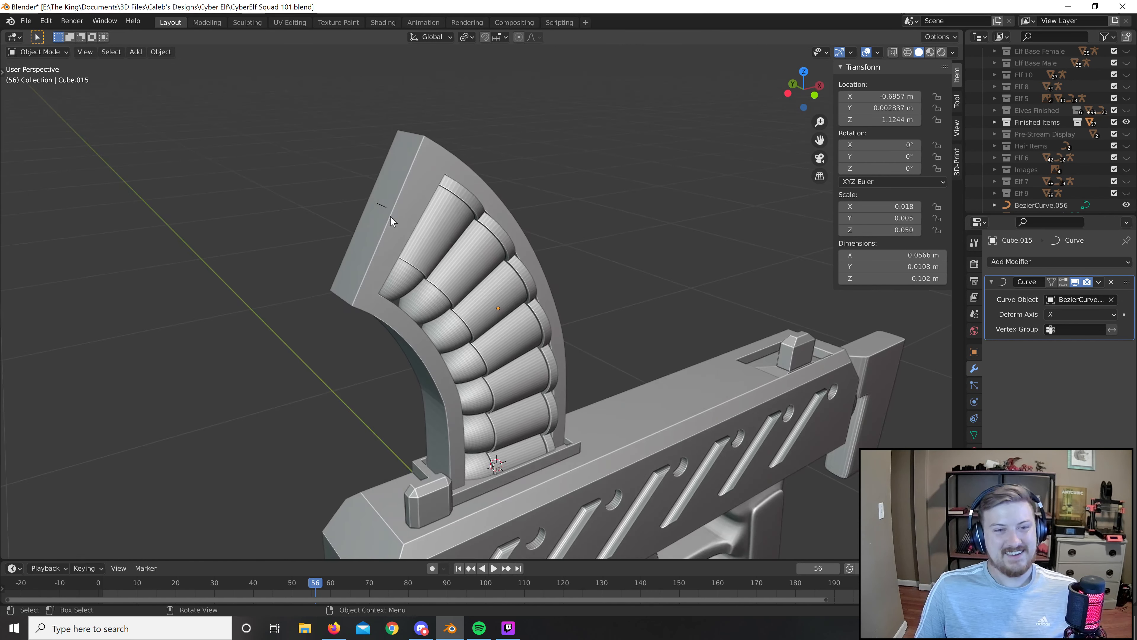
pyautogui.moveTo(498, 278); pyautogui.dragTo(492, 196, button='middle')
pyautogui.press('Tab')
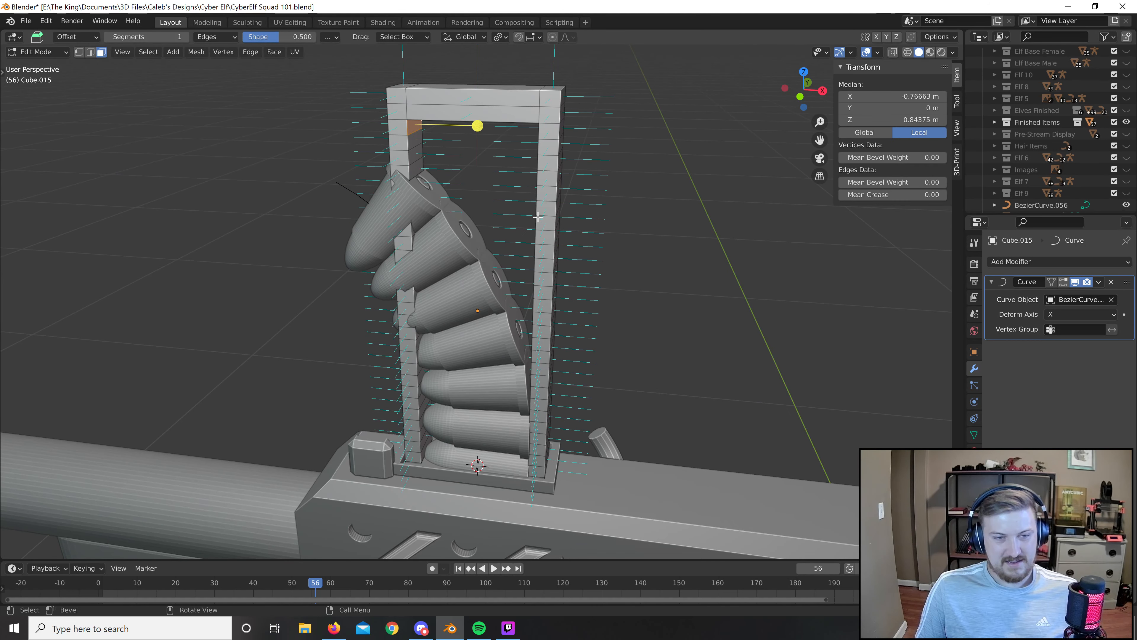
pyautogui.press('Tab')
pyautogui.scroll(-6, 580, 226)
# Save the project as a new incremented version named CyberElf Squad 102.blend.
pyautogui.hotkey('ctrl', 'shift', 's')
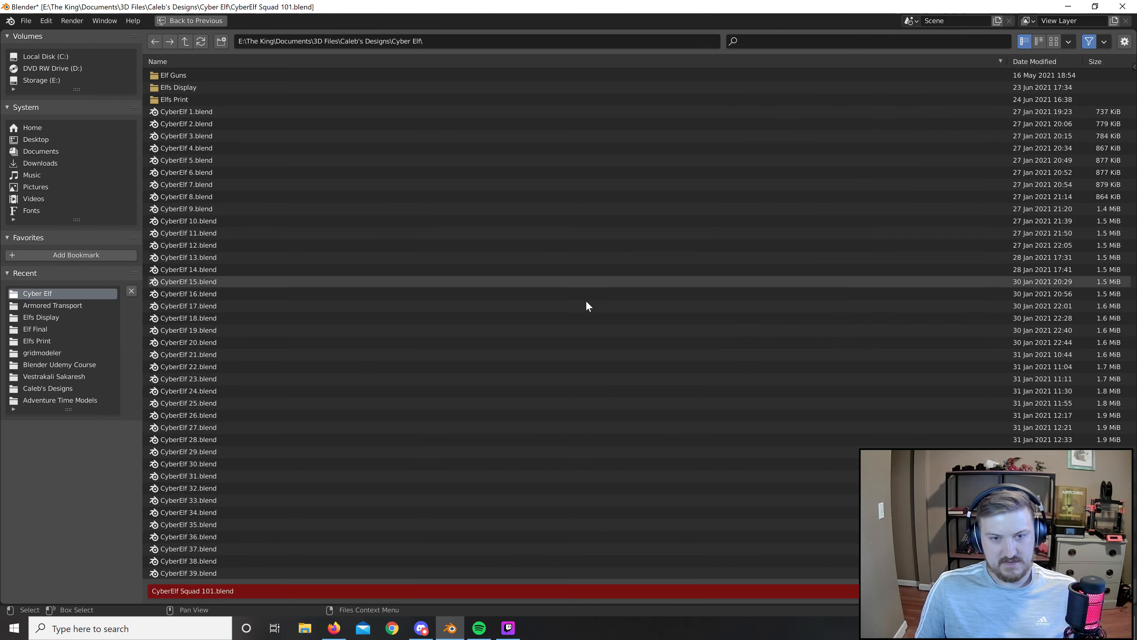
pyautogui.press('KP_Add')
pyautogui.press('Return')
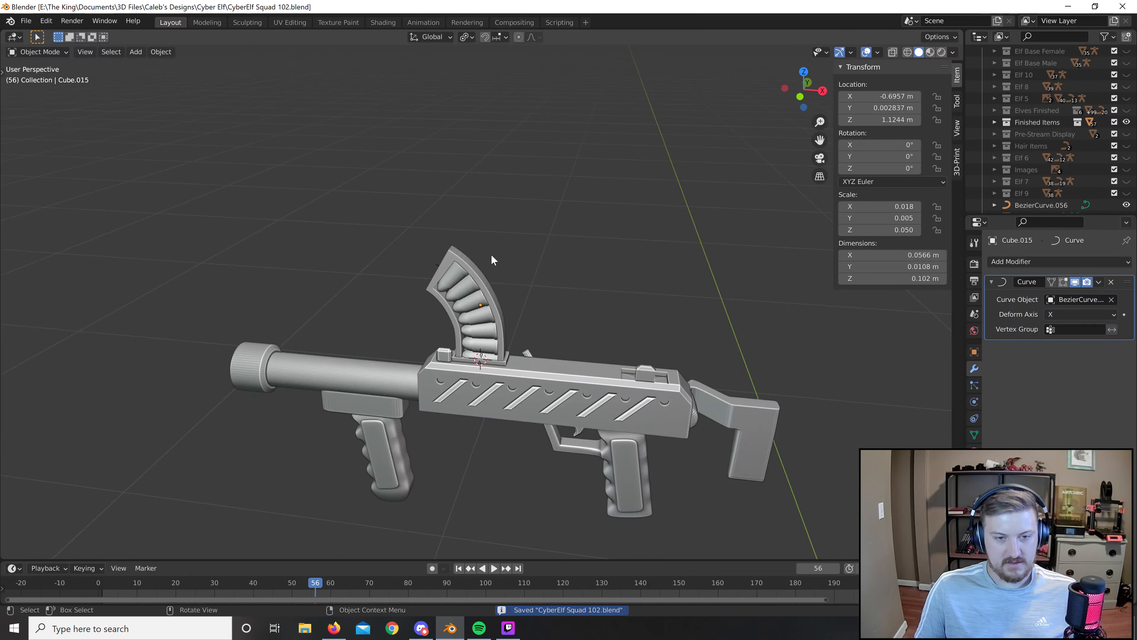
# Inspect the whole gun from the front and both sides, and check closely how the magazine sits in its collar.
pyautogui.scroll(12, 491, 254)
pyautogui.scroll(-5, 482, 325)
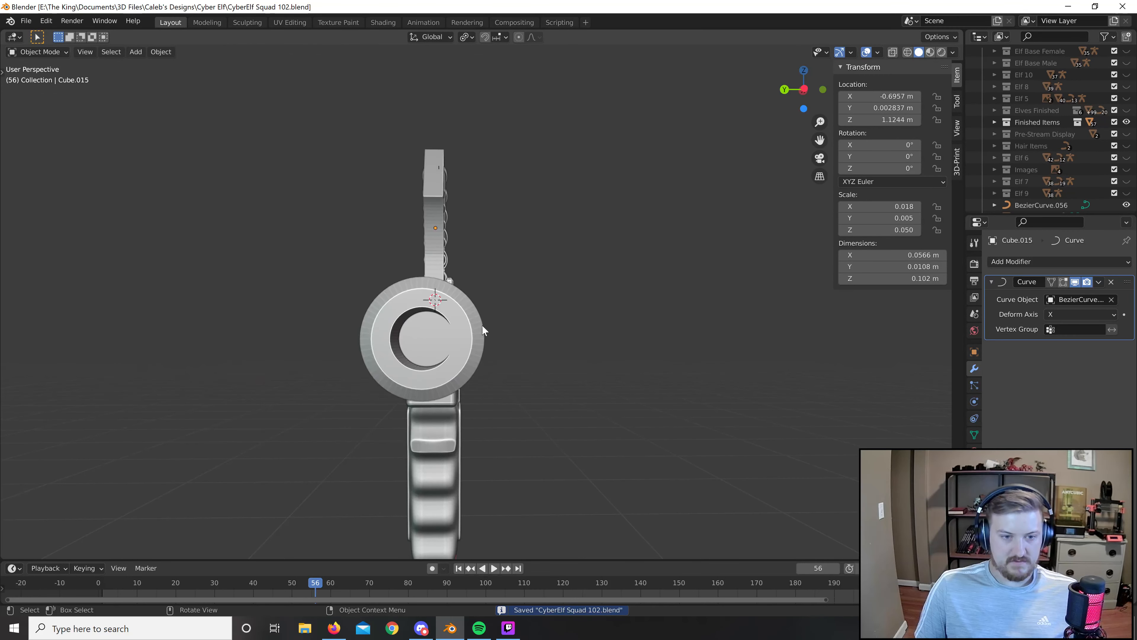
pyautogui.moveTo(482, 324); pyautogui.dragTo(652, 319, button='middle')
pyautogui.scroll(6, 445, 295)
pyautogui.scroll(-5, 652, 319)
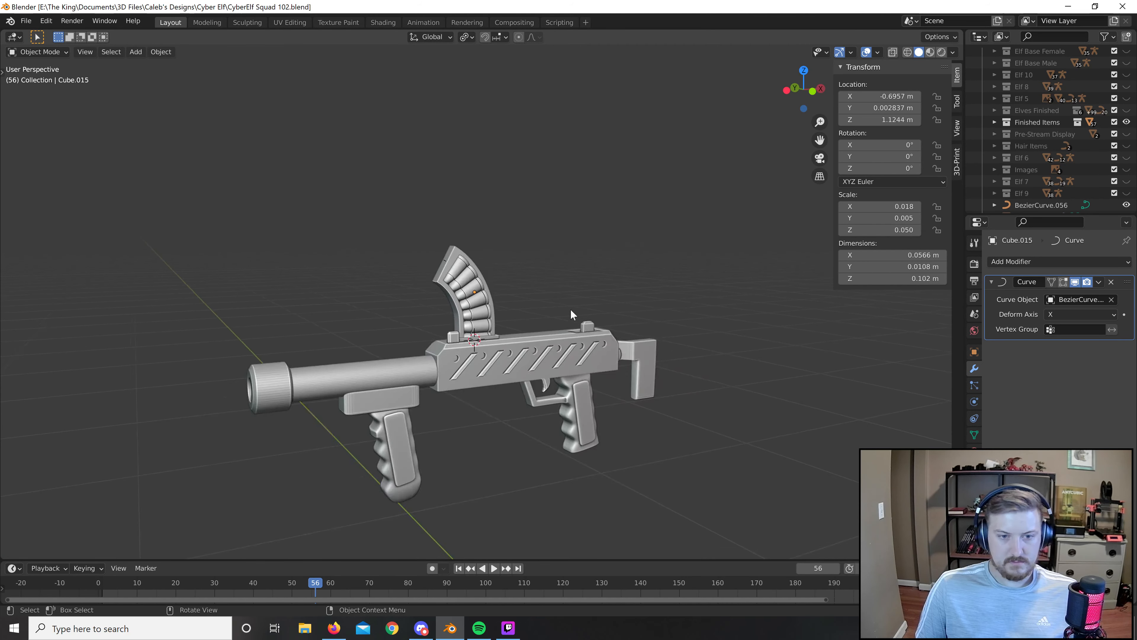
pyautogui.moveTo(574, 315); pyautogui.dragTo(233, 317, button='middle')
pyautogui.scroll(-2, 476, 331)
pyautogui.scroll(5, 531, 329)
pyautogui.moveTo(532, 329); pyautogui.dragTo(577, 251, button='middle')
pyautogui.scroll(3, 595, 227)
pyautogui.scroll(-2, 618, 306)
pyautogui.scroll(3, 661, 302)
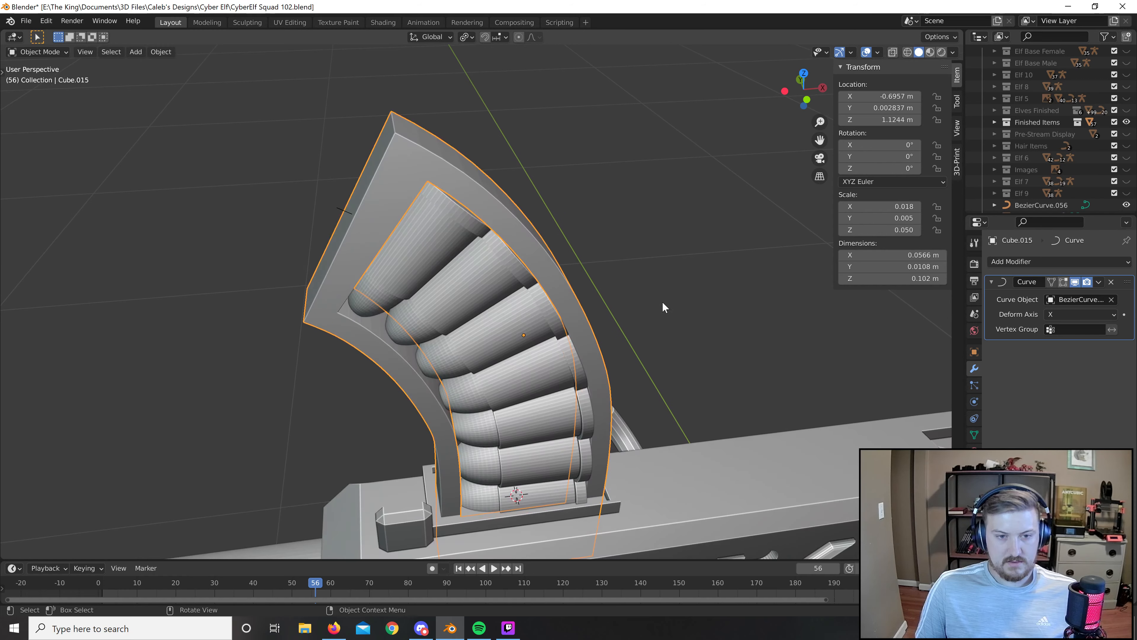
# Try a Subdivision Surface modifier with viewport level 3 on the magazine frame, check its shape, and undo it.
pyautogui.click(660, 312)
pyautogui.scroll(-2, 659, 313)
pyautogui.moveTo(672, 317); pyautogui.dragTo(531, 307, button='middle')
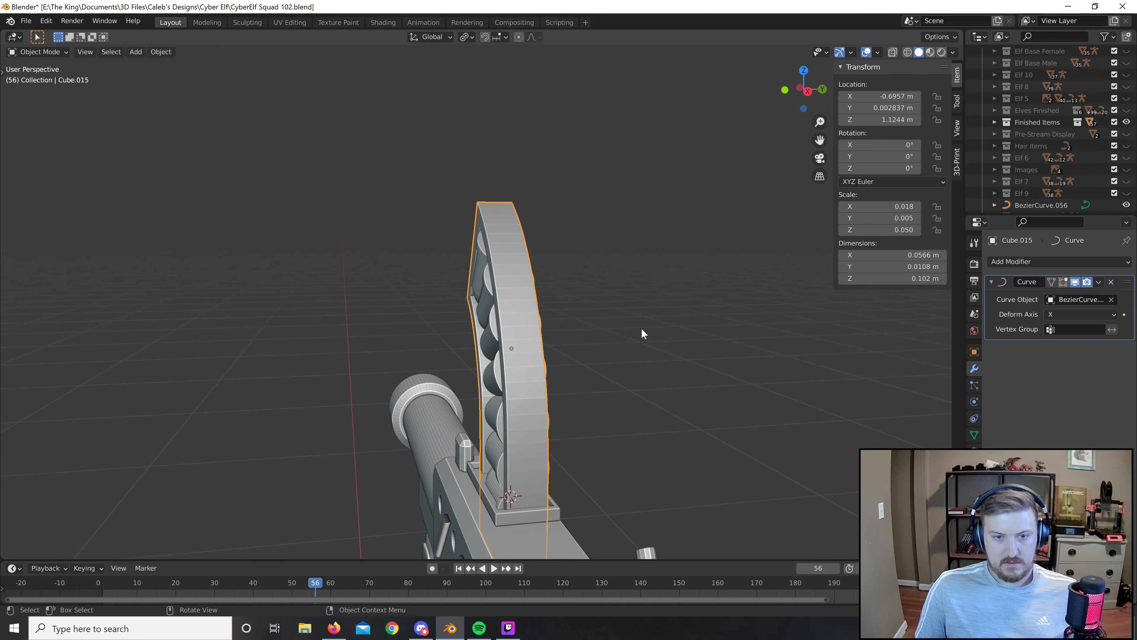
pyautogui.moveTo(641, 328); pyautogui.dragTo(761, 322, button='middle')
pyautogui.click(1071, 262)
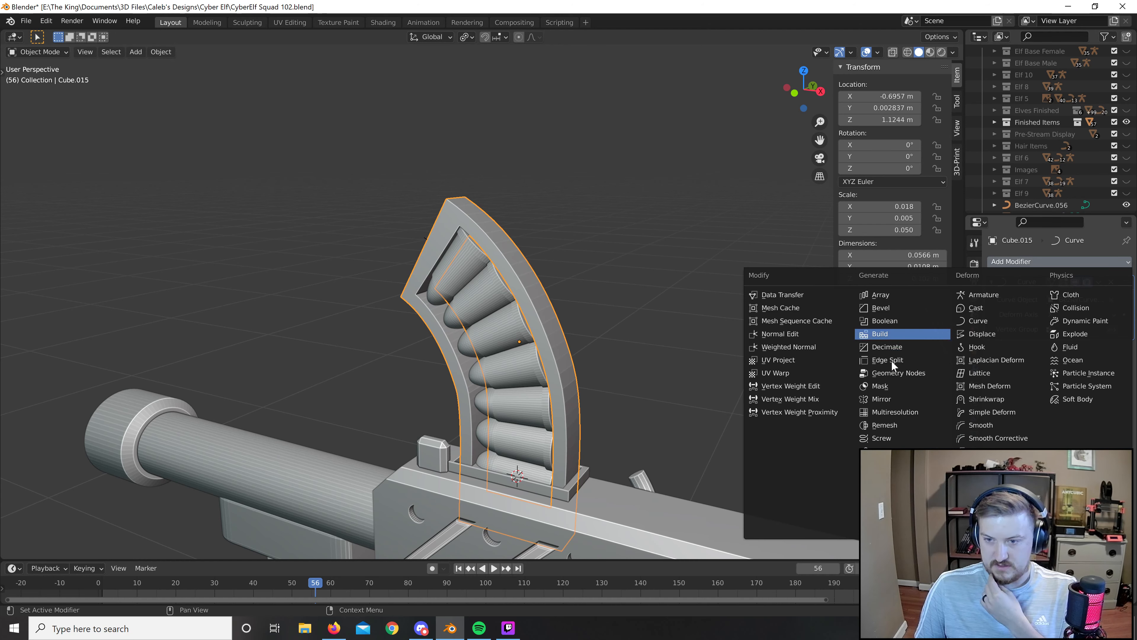
pyautogui.click(892, 477)
pyautogui.moveTo(768, 347); pyautogui.dragTo(1130, 391, button='middle')
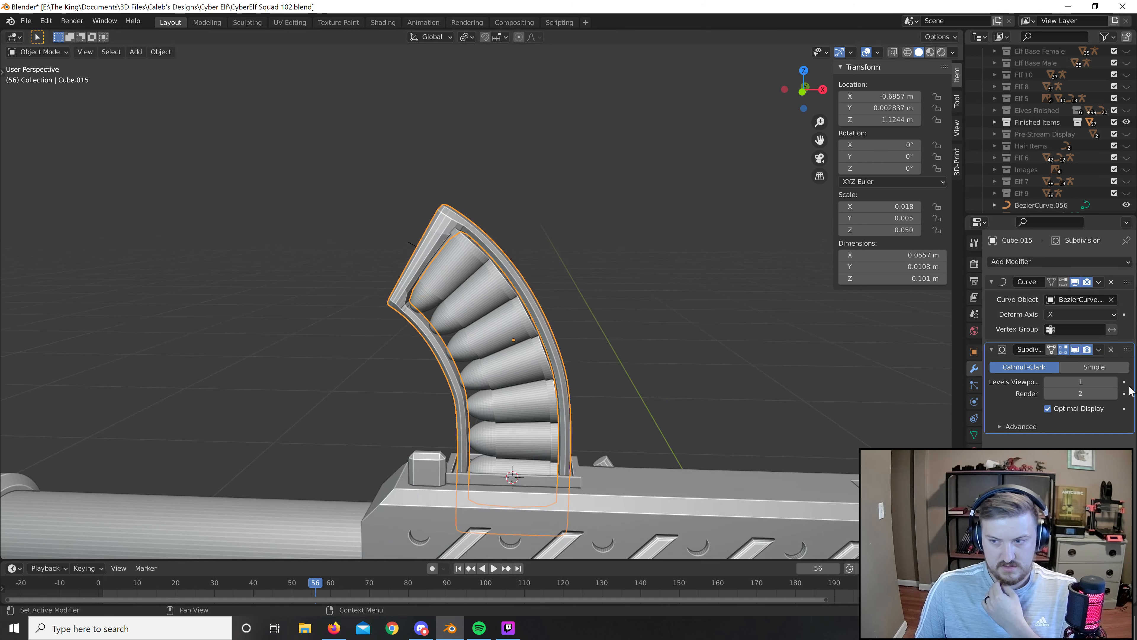
pyautogui.moveTo(721, 346); pyautogui.dragTo(468, 334, button='middle')
pyautogui.moveTo(717, 405); pyautogui.dragTo(573, 329, button='middle')
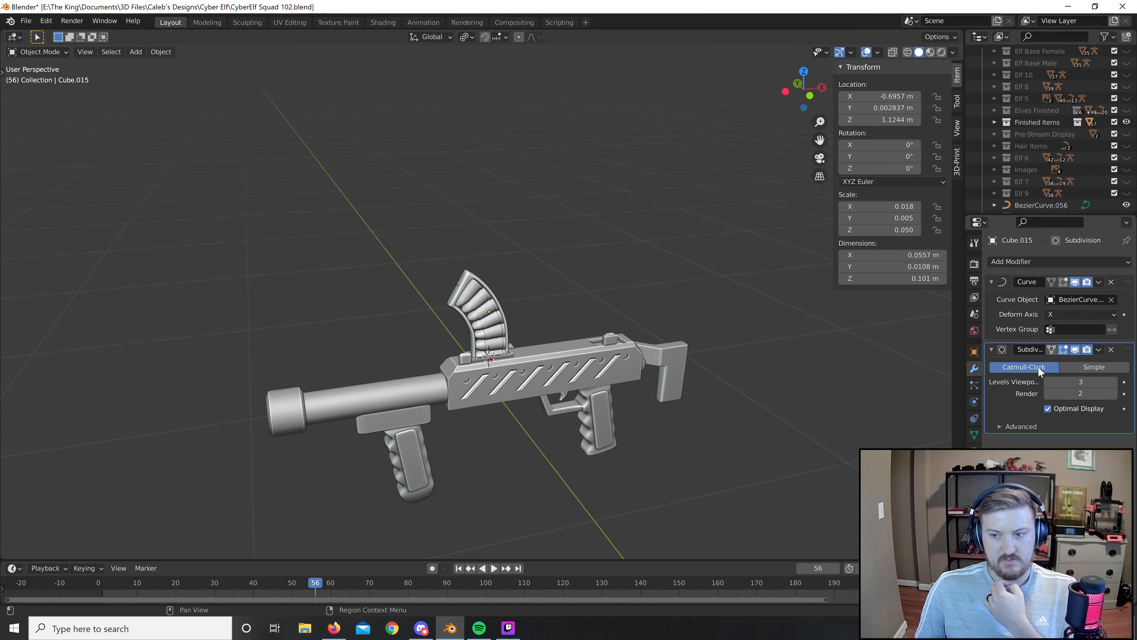
pyautogui.hotkey('ctrl', 'z')
# Select the magazine frame's whole linked mesh in Edit Mode, subdivide it once, and return to Object Mode.
pyautogui.scroll(7, 662, 344)
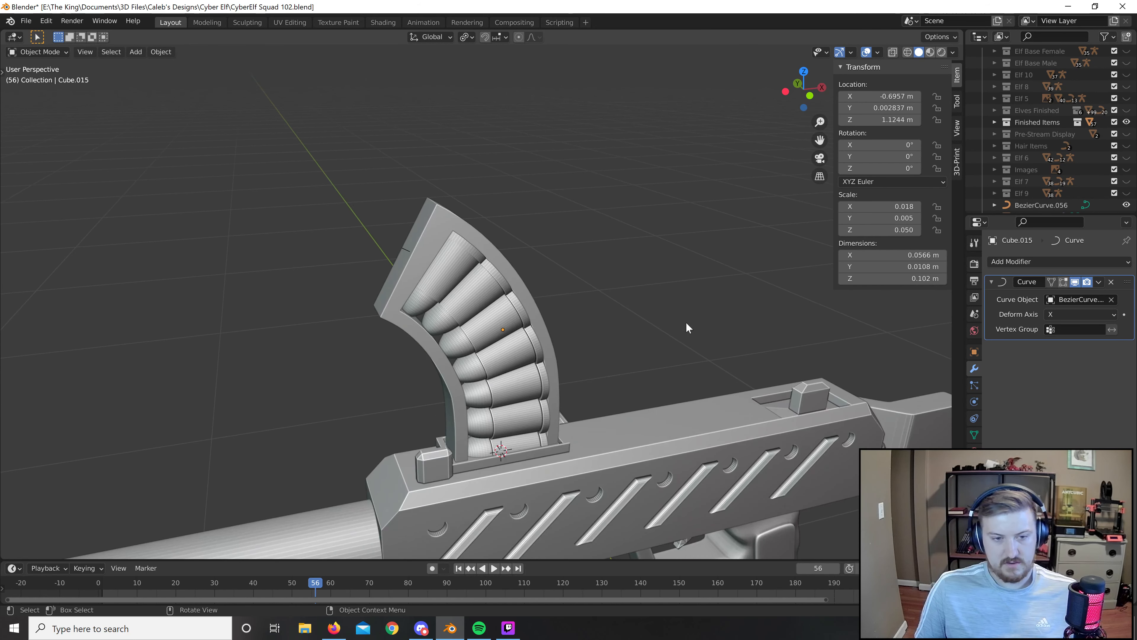
pyautogui.moveTo(686, 323); pyautogui.dragTo(656, 288, button='middle')
pyautogui.press('Tab')
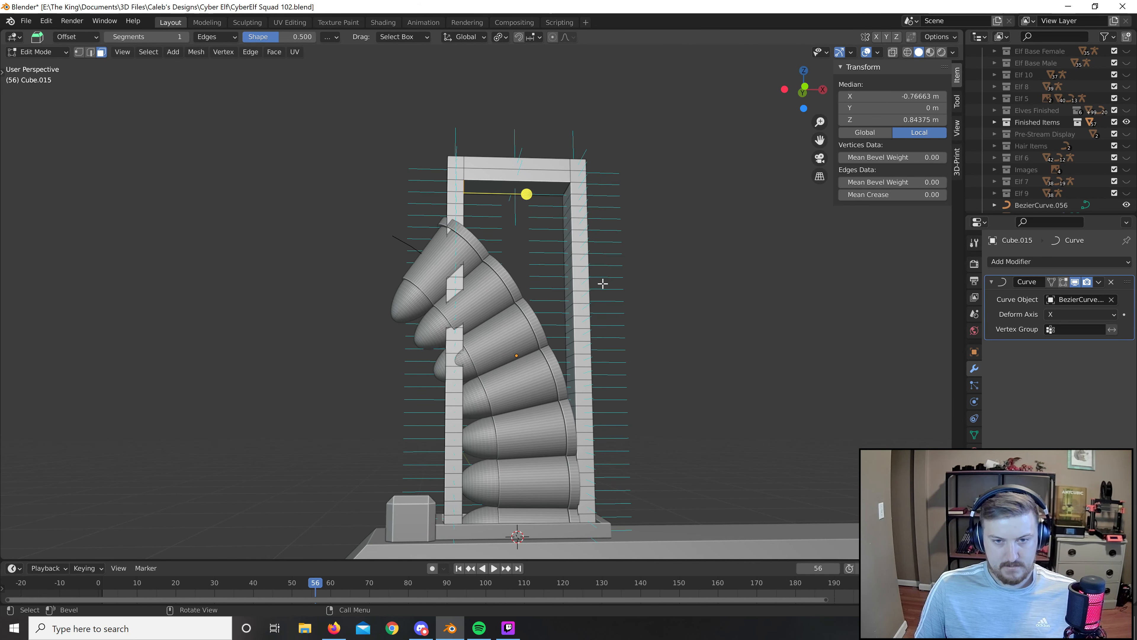
pyautogui.click(769, 343)
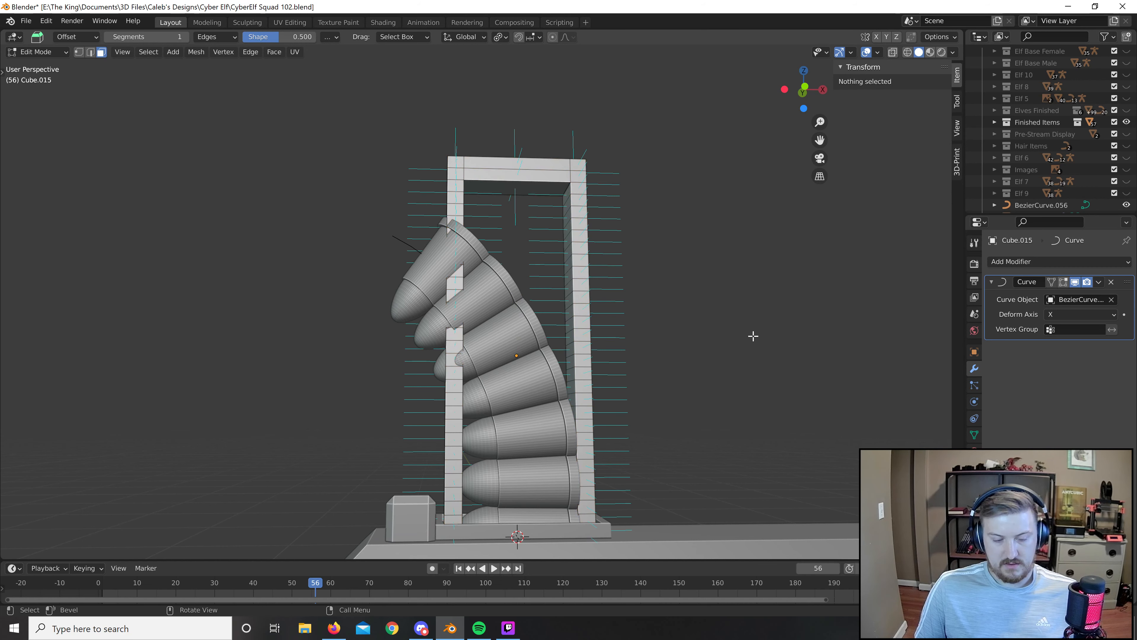
pyautogui.press('l')
pyautogui.rightClick(581, 282)
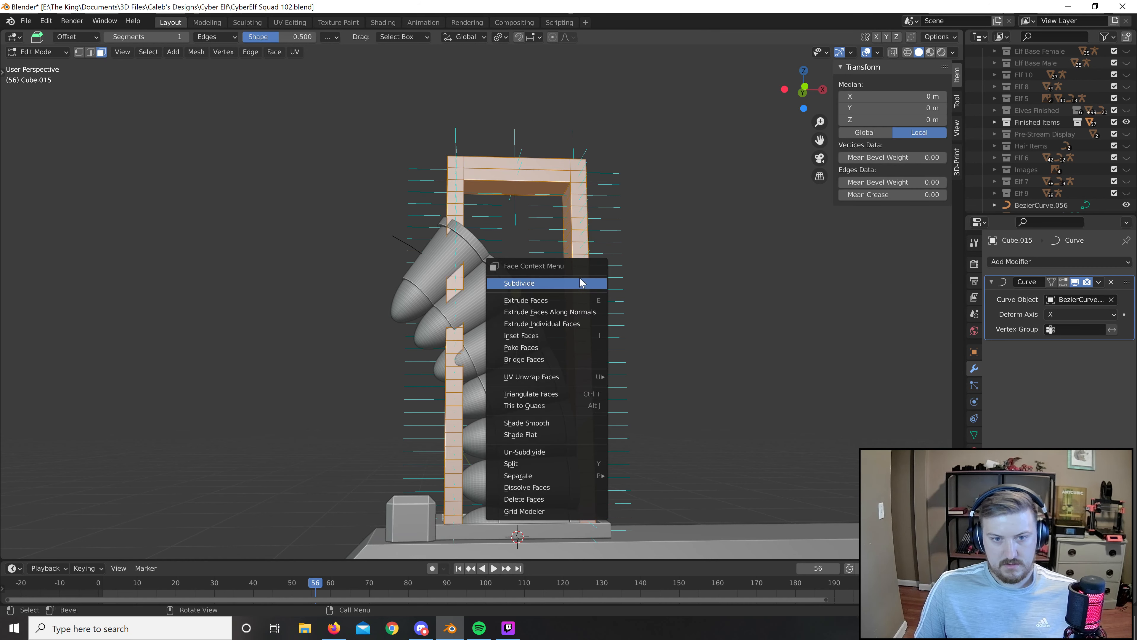
pyautogui.click(576, 282)
pyautogui.press('Tab')
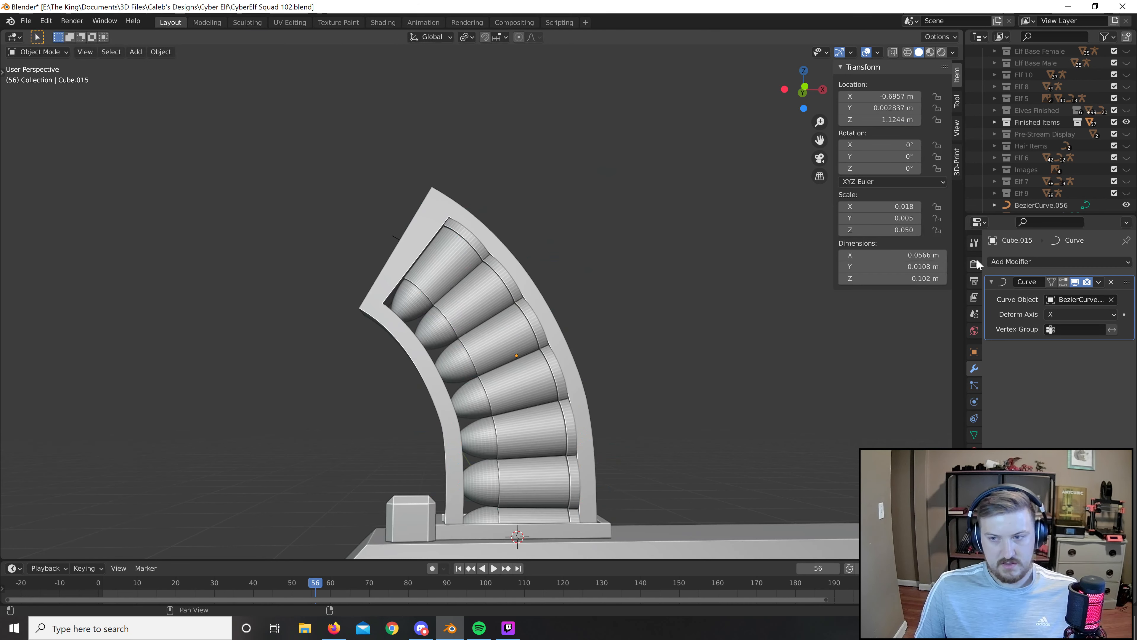
# Add a Catmull-Clark Subdivision Surface modifier with viewport level 2 to the magazine frame.
pyautogui.click(1002, 261)
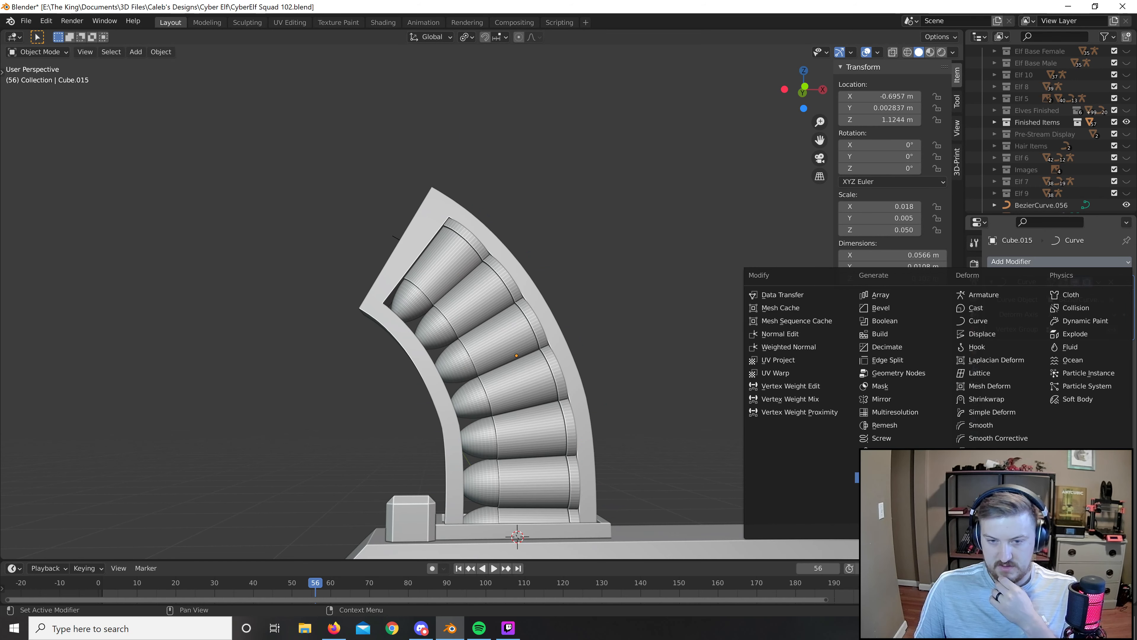
pyautogui.click(880, 478)
pyautogui.moveTo(721, 345); pyautogui.dragTo(722, 372, button='middle')
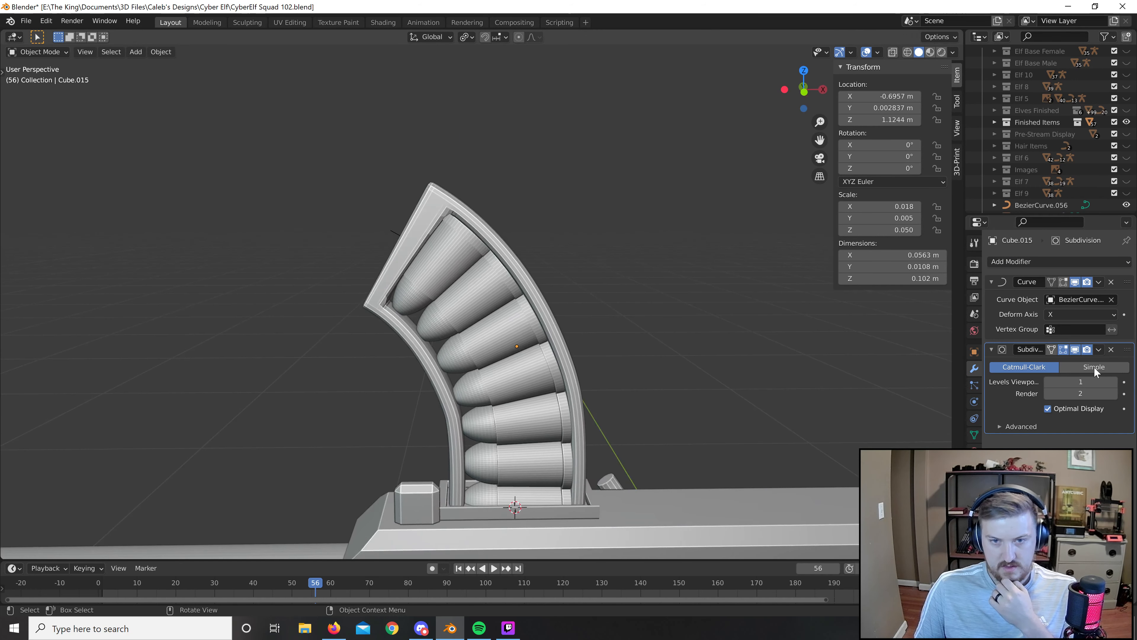
pyautogui.click(1114, 382)
pyautogui.moveTo(738, 330); pyautogui.dragTo(580, 317, button='middle')
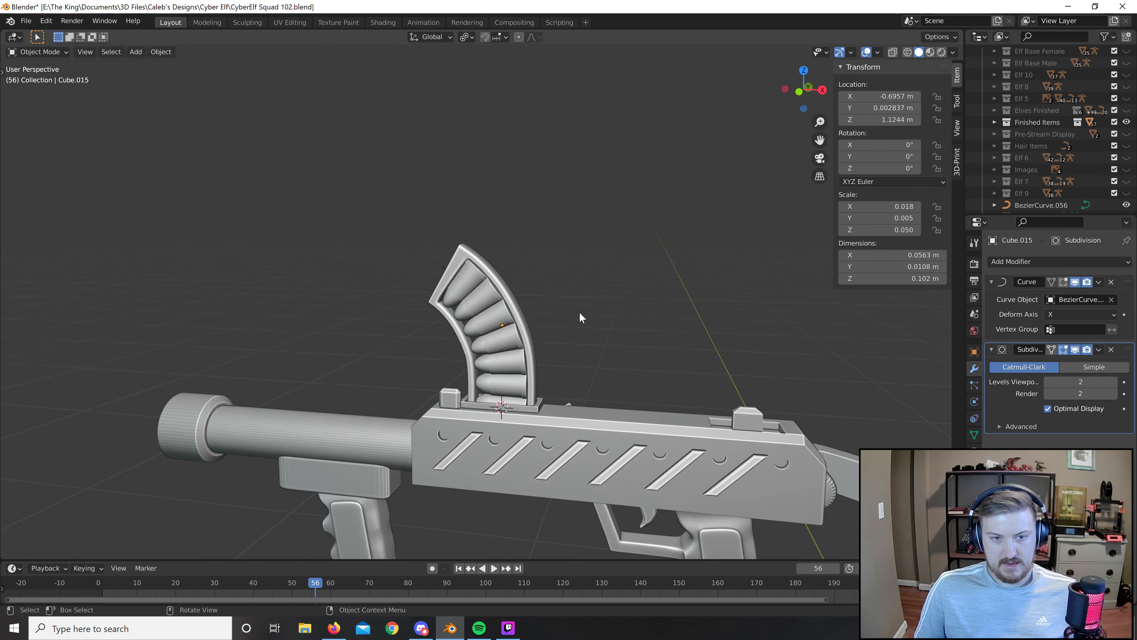
# Inspect the smoothed magazine frame up close and from both sides of the gun.
pyautogui.scroll(3, 600, 316)
pyautogui.moveTo(646, 336); pyautogui.dragTo(819, 223, button='middle')
pyautogui.scroll(-4, 601, 263)
pyautogui.scroll(7, 705, 285)
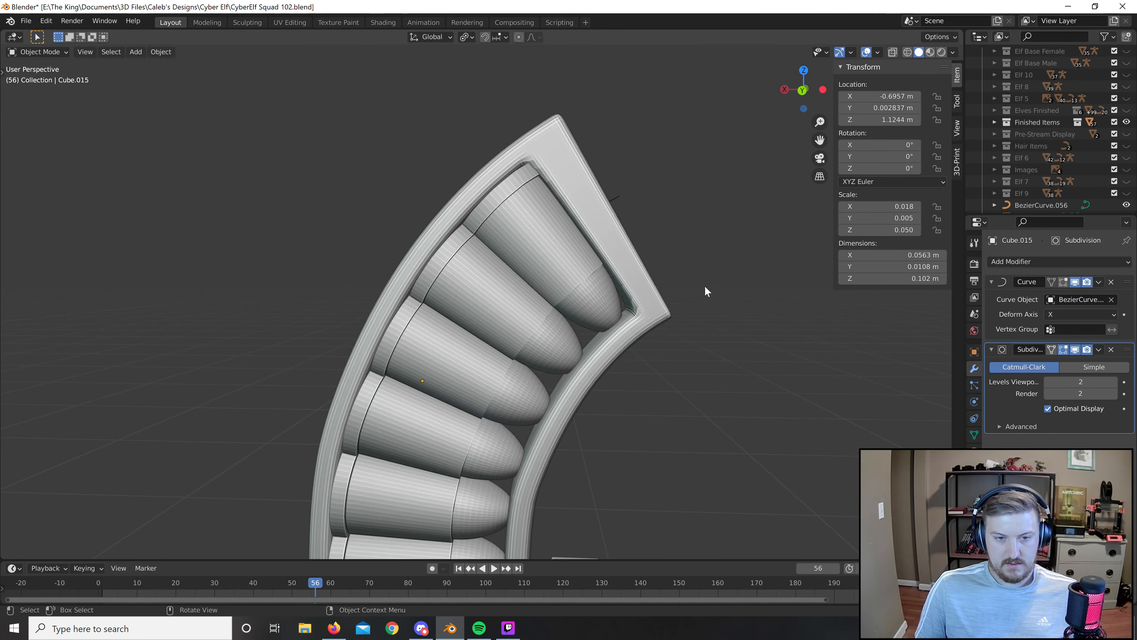
pyautogui.moveTo(705, 285); pyautogui.dragTo(711, 339, button='middle')
pyautogui.scroll(-5, 687, 326)
pyautogui.scroll(-5, 712, 343)
pyautogui.moveTo(647, 317); pyautogui.dragTo(524, 292, button='middle')
pyautogui.scroll(3, 524, 292)
pyautogui.click(469, 327)
pyautogui.keyDown('shift'); pyautogui.click(490, 331); pyautogui.keyUp('shift')
pyautogui.press('s')
pyautogui.rightClick(723, 302)
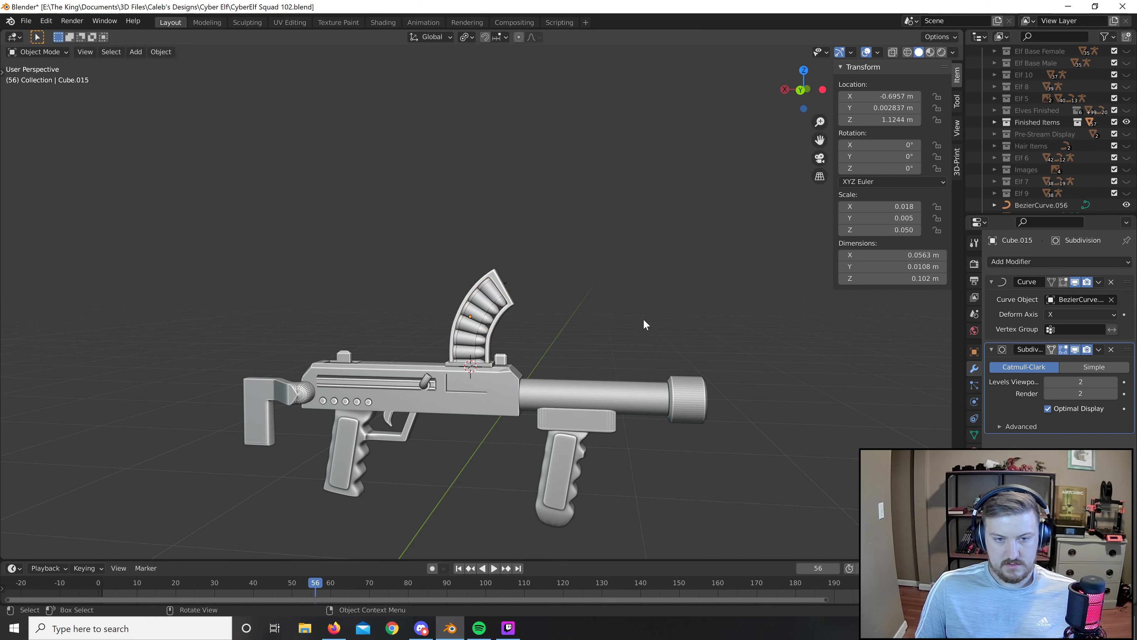
# Select the row of bullets in the magazine and scale it up uniformly by about 1.13.
pyautogui.moveTo(643, 319); pyautogui.dragTo(609, 302, button='middle')
pyautogui.scroll(-8, 717, 319)
pyautogui.scroll(8, 594, 326)
pyautogui.scroll(-5, 718, 322)
pyautogui.moveTo(719, 323); pyautogui.dragTo(595, 324, button='middle')
pyautogui.scroll(8, 550, 325)
pyautogui.click(486, 405)
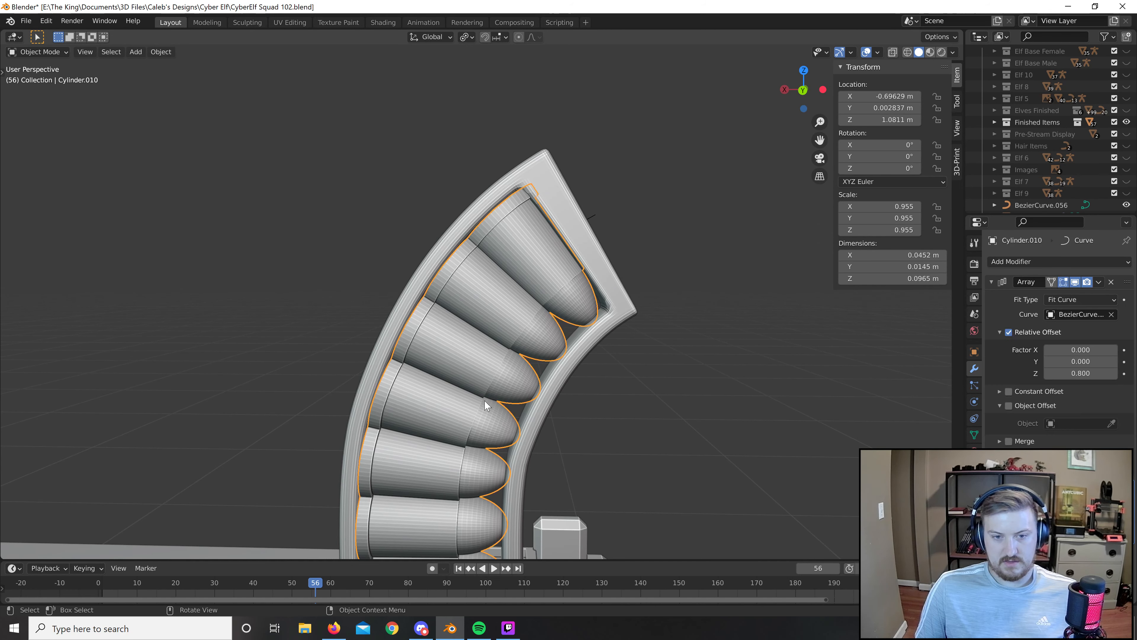
pyautogui.scroll(-5, 560, 395)
pyautogui.keyDown('shift'); pyautogui.moveTo(560, 395); pyautogui.dragTo(579, 326, button='middle'); pyautogui.keyUp('shift')
pyautogui.scroll(3, 658, 303)
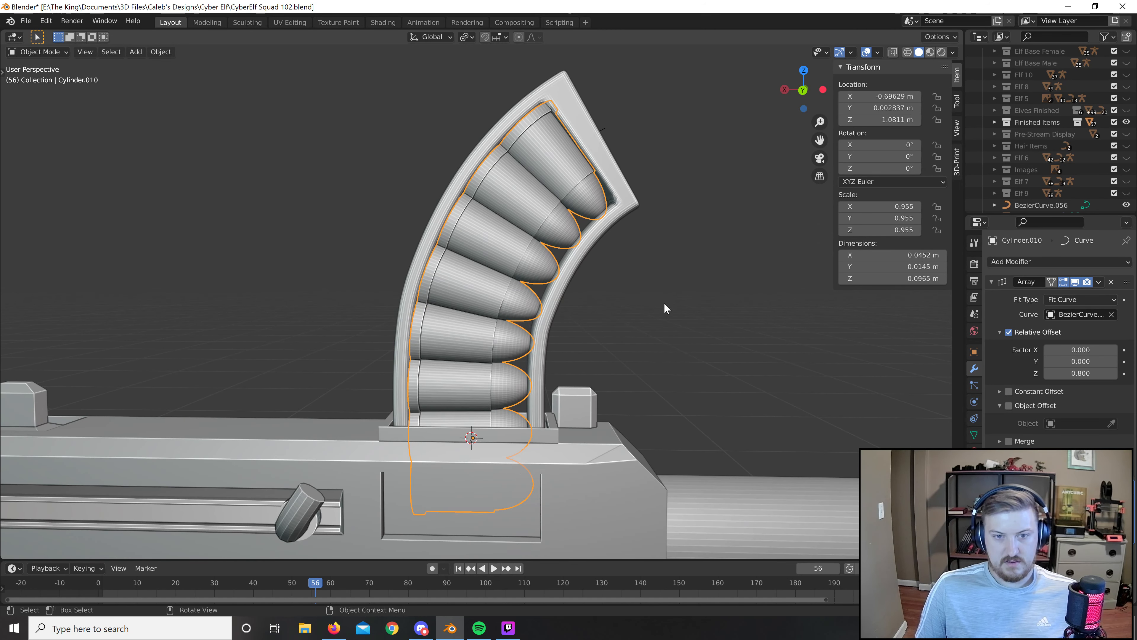
pyautogui.press('s')
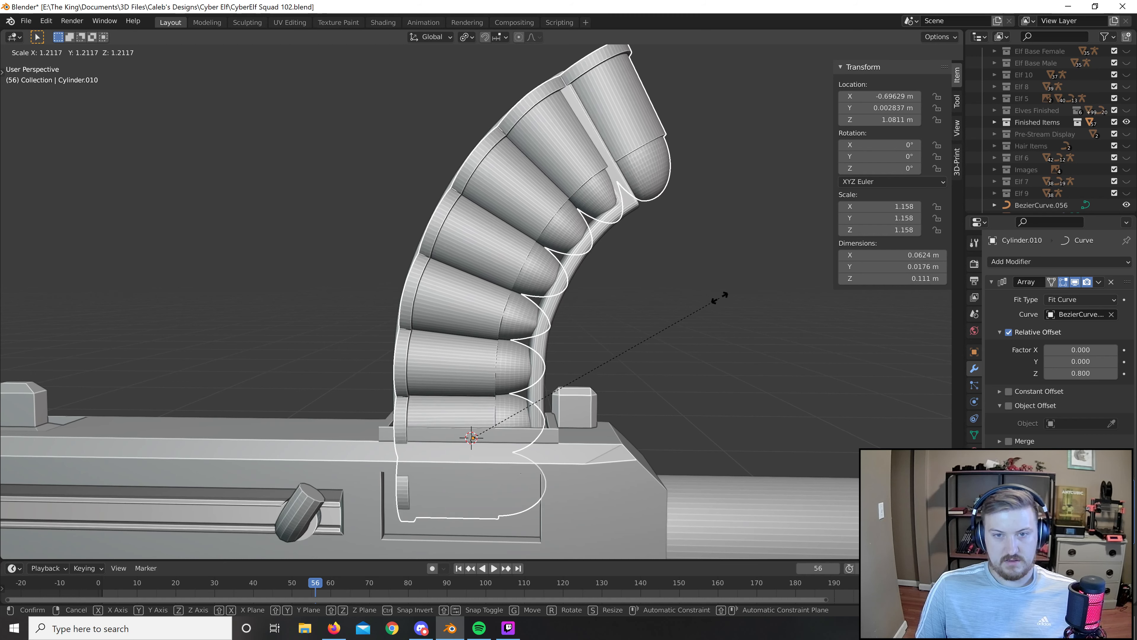
pyautogui.click(697, 299)
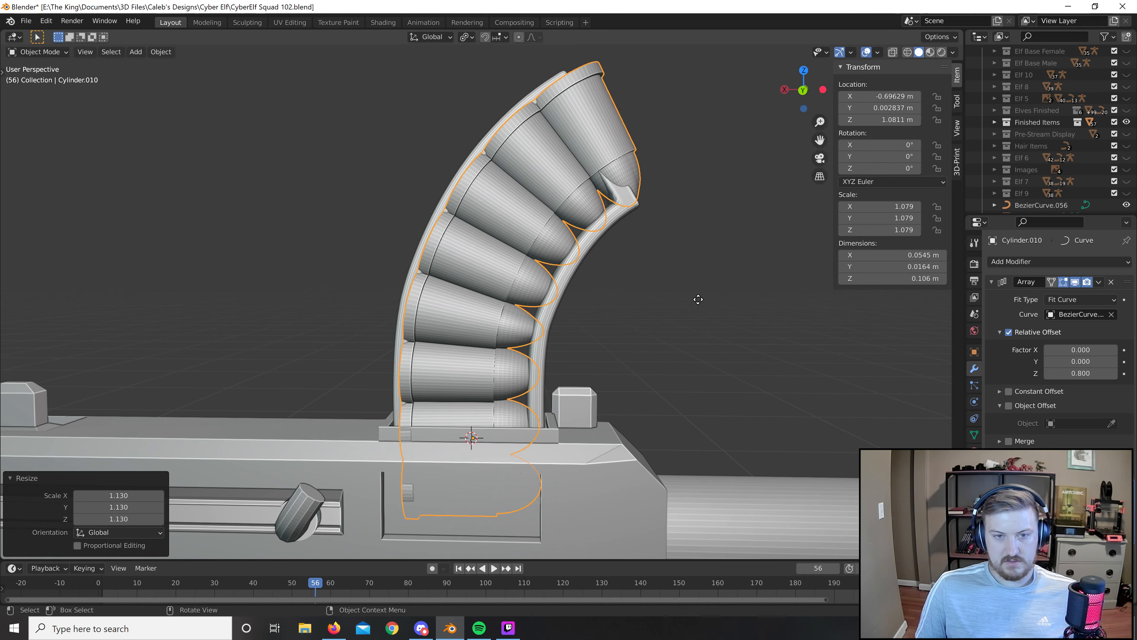
# Lower the row of bullets about 0.009 m along the Z axis.
pyautogui.press('g')
pyautogui.press('z')
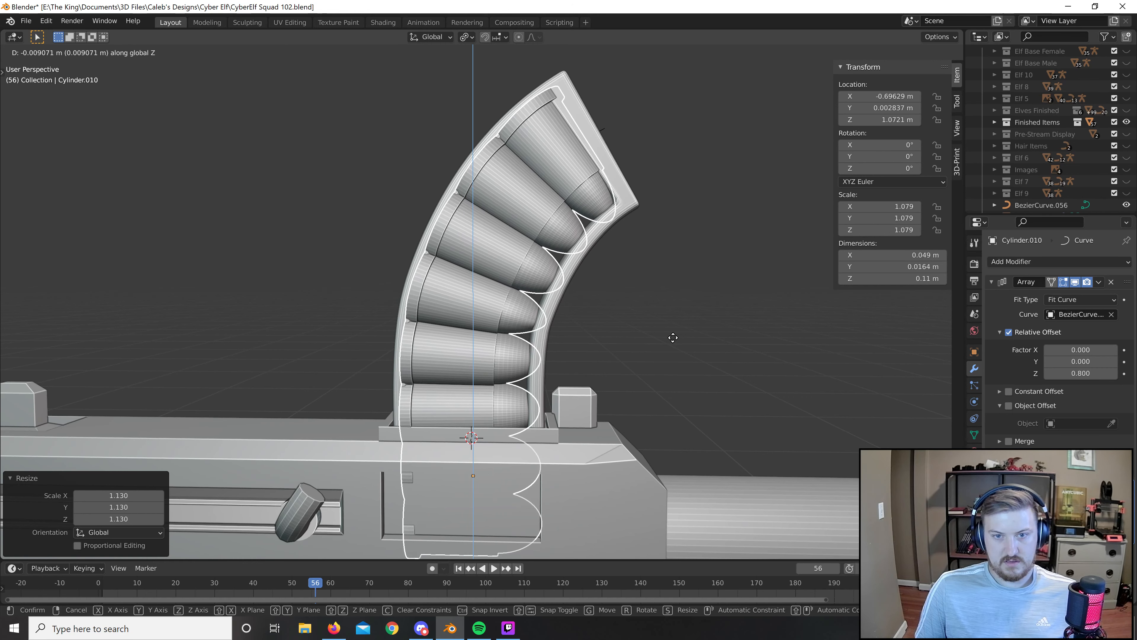
pyautogui.click(678, 343)
pyautogui.moveTo(686, 350); pyautogui.dragTo(662, 339, button='middle')
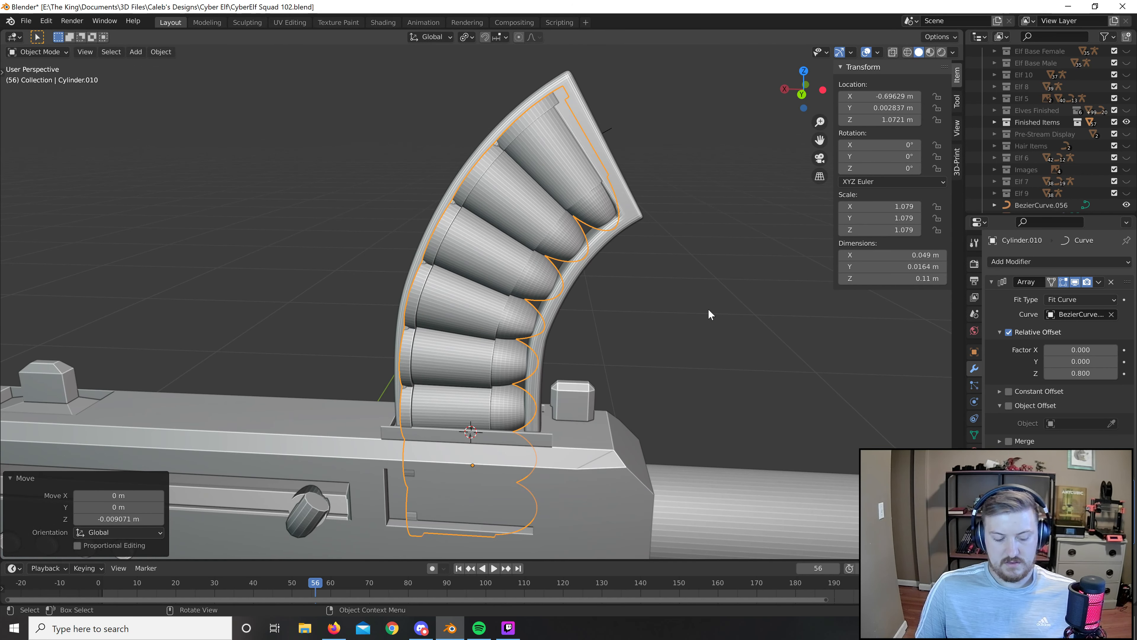
# Scale the bullets by 0.937 along X and lower them slightly to a Z location of 1.0709 m.
pyautogui.press('s')
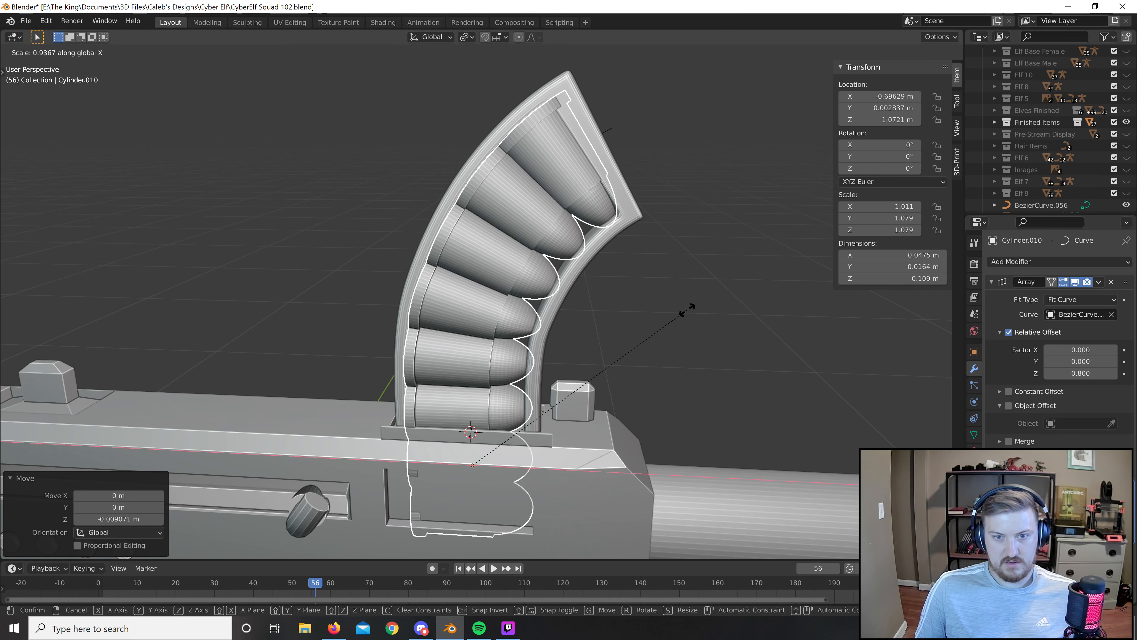
pyautogui.click(687, 309)
pyautogui.press('g')
pyautogui.press('z')
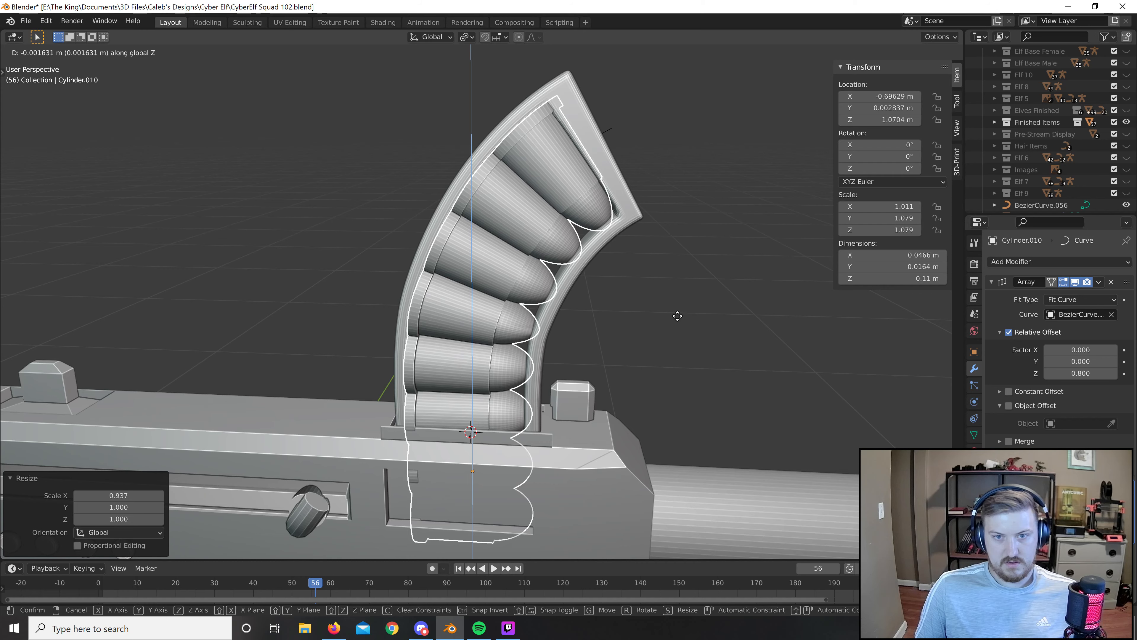
pyautogui.scroll(-5, 693, 313)
pyautogui.moveTo(680, 343); pyautogui.dragTo(647, 257, button='middle')
pyautogui.scroll(-5, 638, 267)
pyautogui.scroll(14, 624, 283)
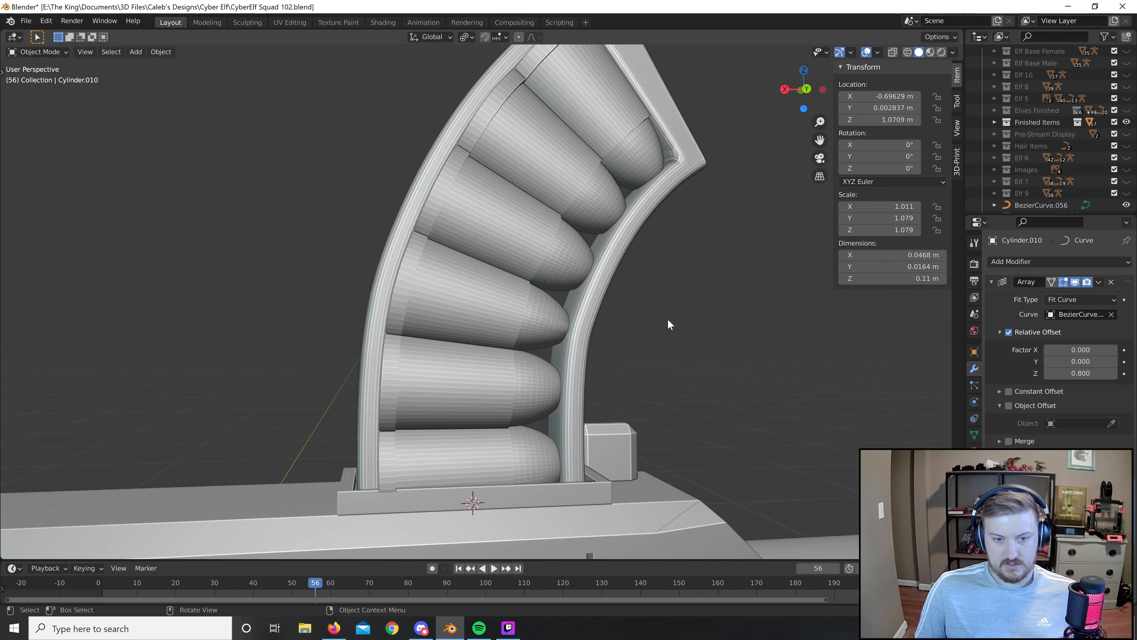
pyautogui.scroll(-3, 667, 320)
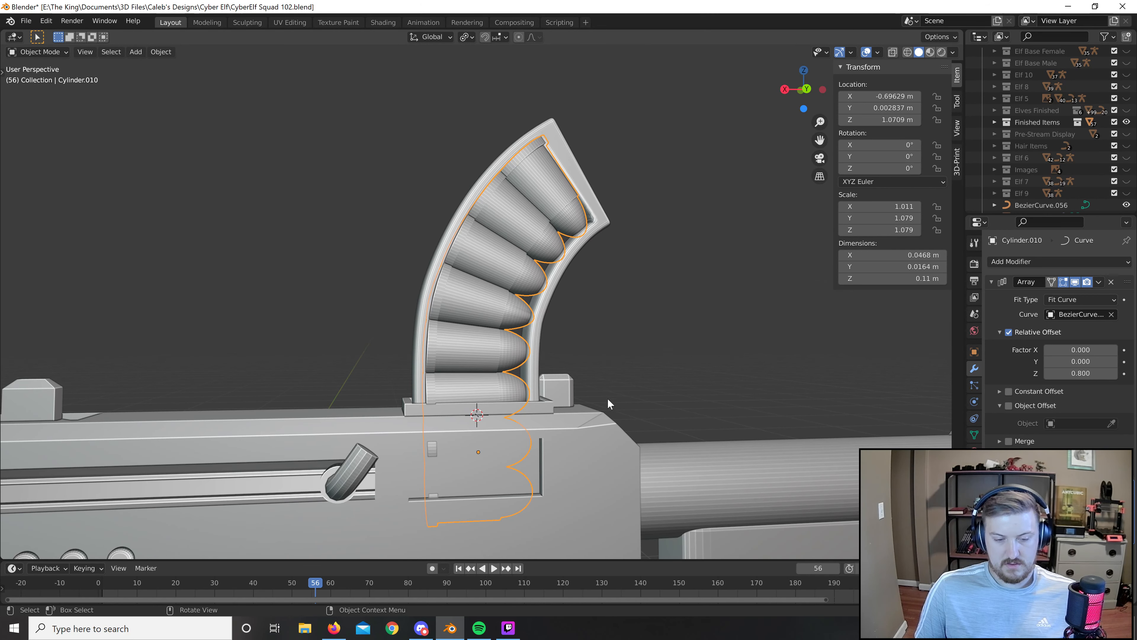
# Open the gun body in Edit Mode and select the whole front sight block near the magazine.
pyautogui.moveTo(608, 404); pyautogui.dragTo(601, 339, button='middle')
pyautogui.click(599, 370)
pyautogui.moveTo(437, 249); pyautogui.dragTo(630, 312, button='middle')
pyautogui.click(460, 249)
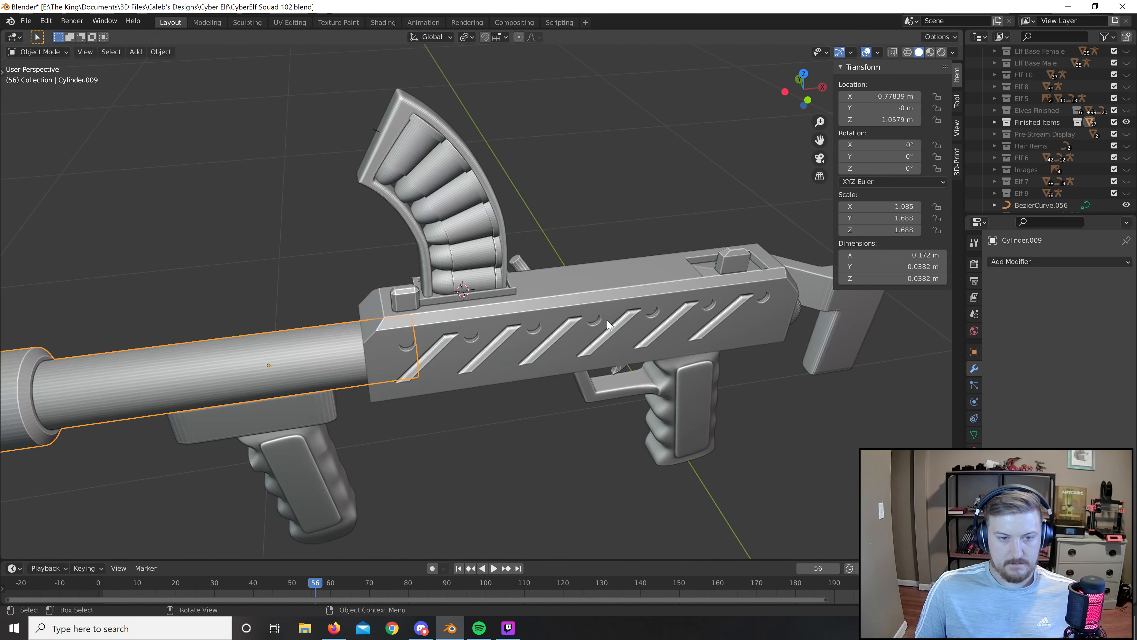
pyautogui.click(607, 321)
pyautogui.scroll(6, 582, 329)
pyautogui.moveTo(568, 335); pyautogui.dragTo(564, 328, button='middle')
pyautogui.press('Tab')
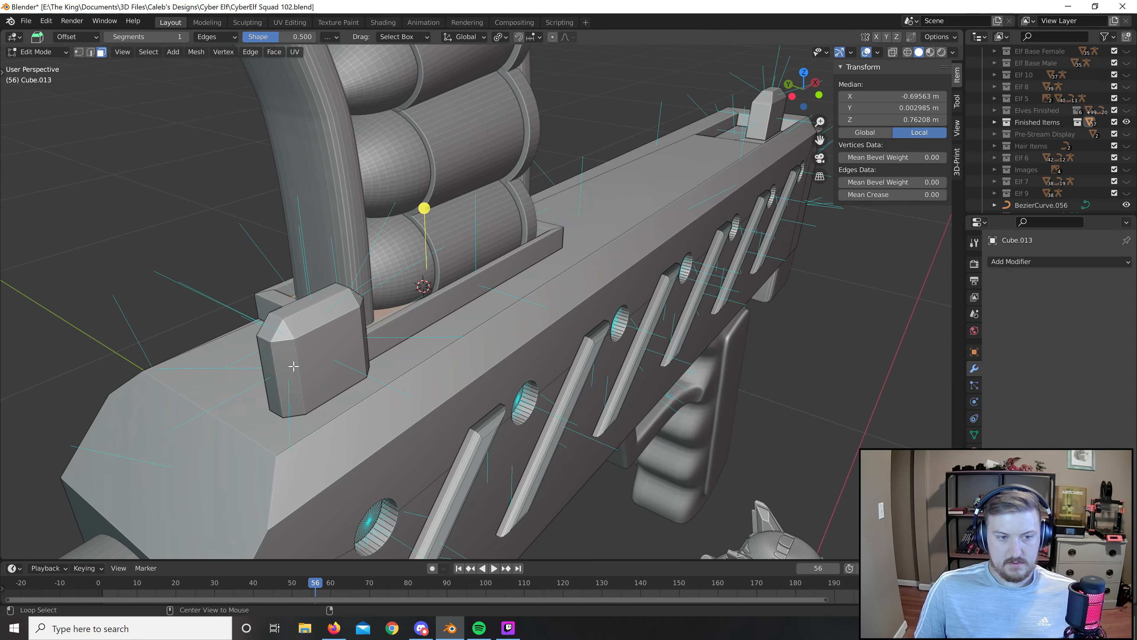
pyautogui.moveTo(464, 326); pyautogui.dragTo(442, 344, button='middle')
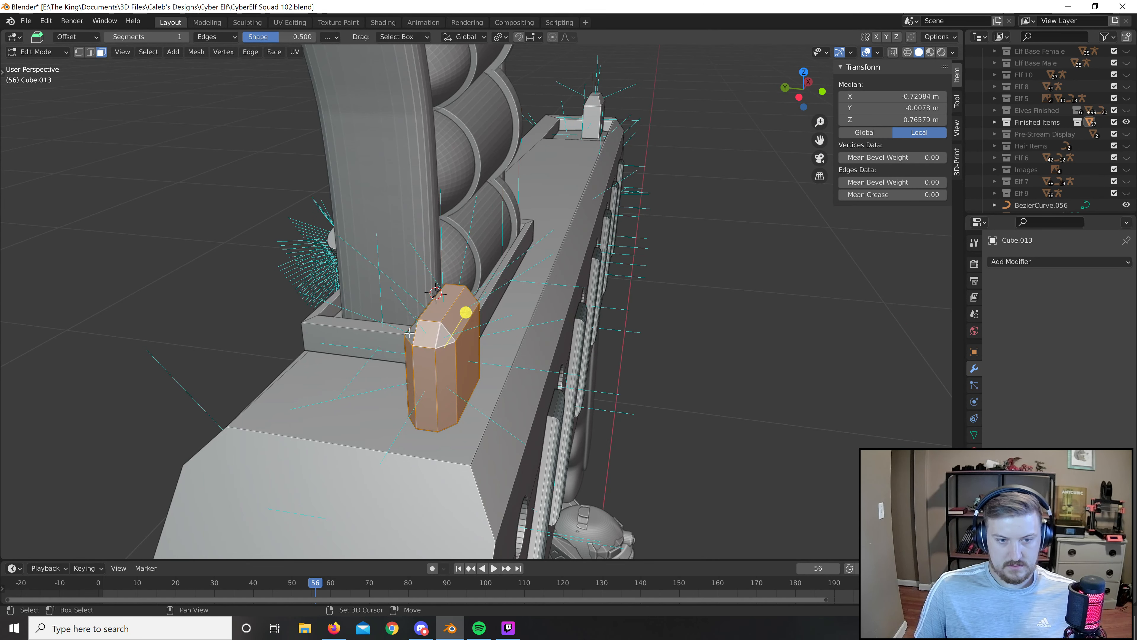
# Add the rear sight block to the selection, shift both sights slightly along the Y axis, and return to Object Mode.
pyautogui.keyDown('shift'); pyautogui.moveTo(439, 338); pyautogui.dragTo(452, 291, button='middle'); pyautogui.keyUp('shift')
pyautogui.moveTo(698, 116); pyautogui.dragTo(463, 208, button='middle')
pyautogui.scroll(-4, 481, 166)
pyautogui.scroll(3, 458, 167)
pyautogui.scroll(-6, 475, 227)
pyautogui.keyDown('shift'); pyautogui.moveTo(538, 424); pyautogui.dragTo(504, 347, button='middle'); pyautogui.keyUp('shift')
pyautogui.scroll(5, 503, 179)
pyautogui.scroll(3, 516, 374)
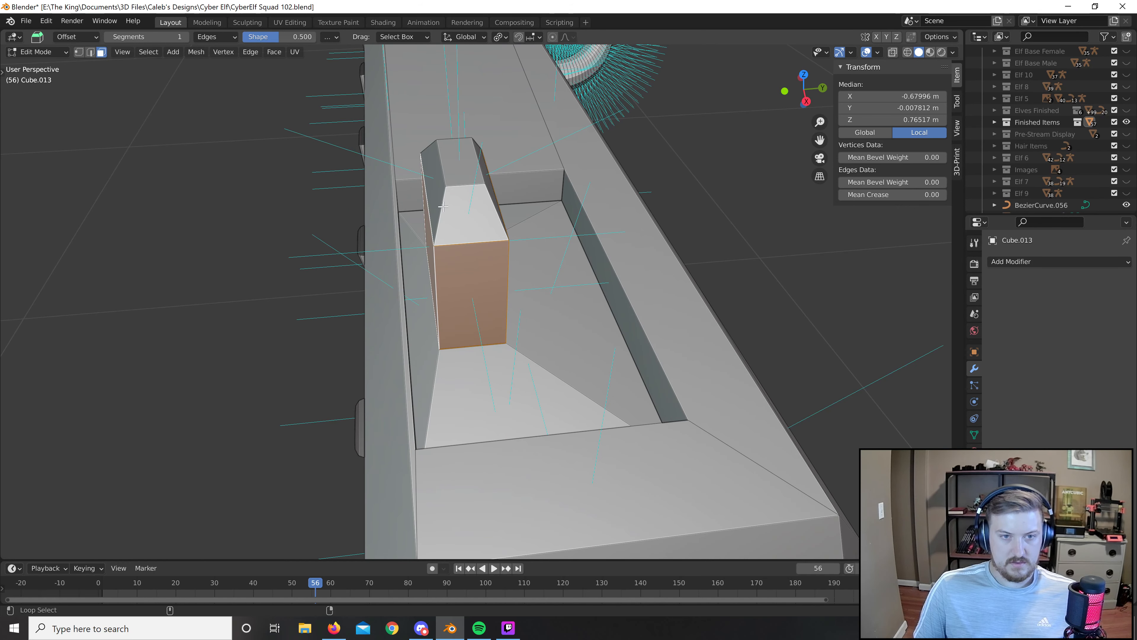
pyautogui.scroll(-6, 575, 247)
pyautogui.moveTo(575, 246); pyautogui.dragTo(593, 241, button='middle')
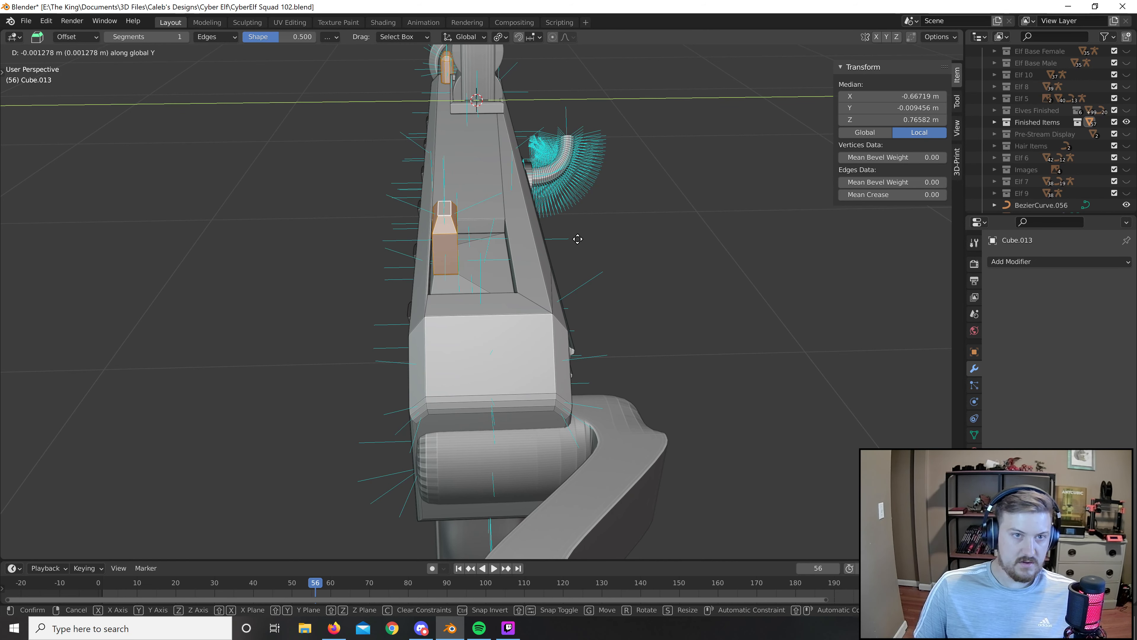
pyautogui.click(627, 240)
pyautogui.click(641, 262)
pyautogui.press('Tab')
# Inspect the gun body around the recessed side panel below the magazine, in both Object Mode and Edit Mode.
pyautogui.scroll(-6, 635, 301)
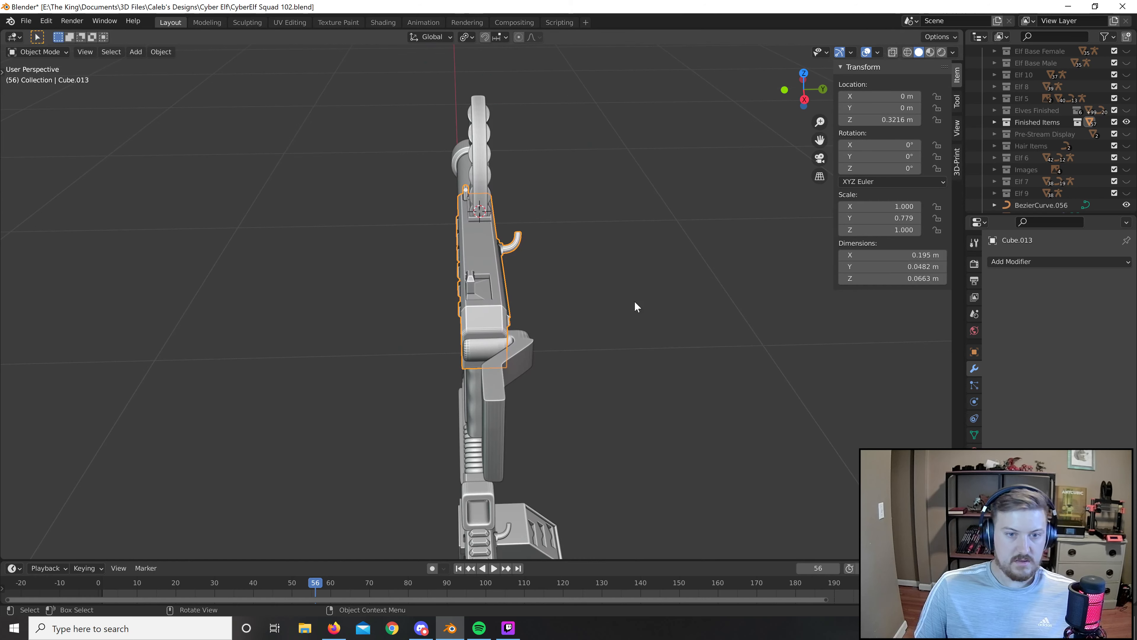
pyautogui.click(635, 301)
pyautogui.moveTo(621, 280); pyautogui.dragTo(657, 197, button='middle')
pyautogui.scroll(-5, 495, 323)
pyautogui.scroll(6, 556, 335)
pyautogui.click(561, 353)
pyautogui.moveTo(662, 293); pyautogui.dragTo(598, 301, button='middle')
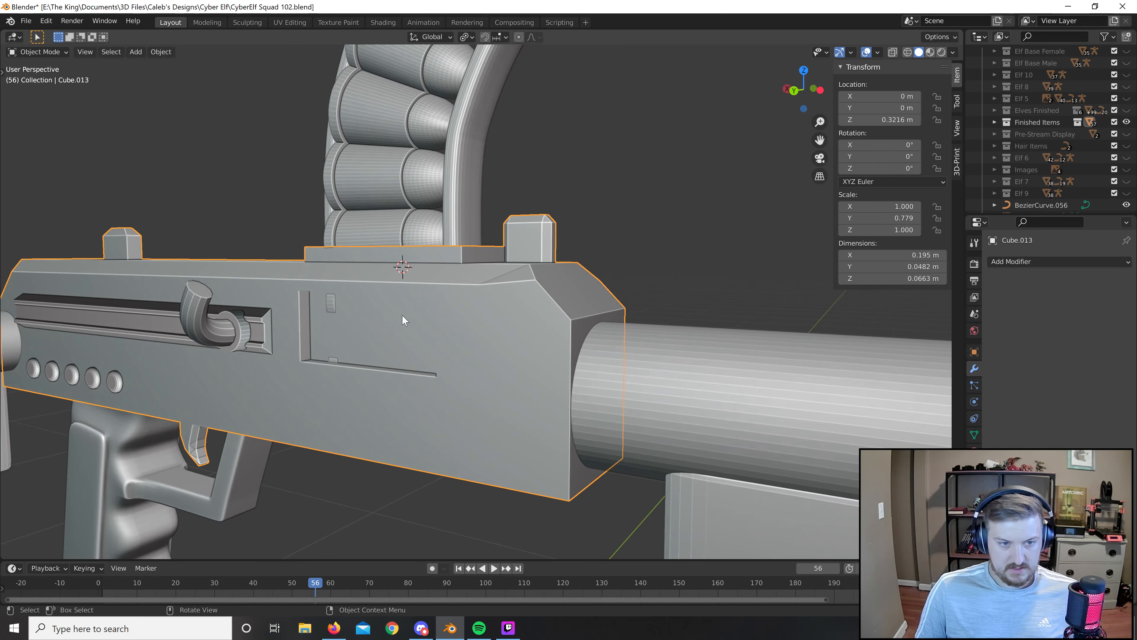
pyautogui.press('Tab')
pyautogui.scroll(-5, 383, 313)
pyautogui.moveTo(383, 312); pyautogui.dragTo(438, 333, button='middle')
pyautogui.scroll(5, 438, 333)
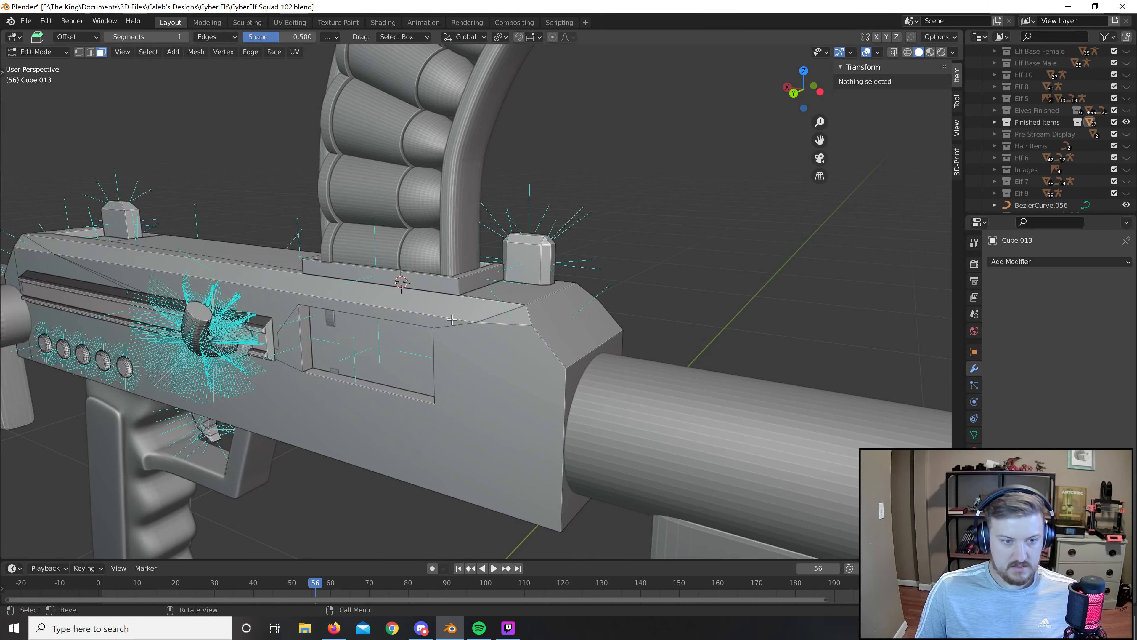
pyautogui.press('a')
pyautogui.press('Tab')
# Scale the row of bullets down uniformly by 0.951 and raise it about 0.003 m along Z.
pyautogui.click(418, 247)
pyautogui.moveTo(554, 243); pyautogui.dragTo(696, 223, button='middle')
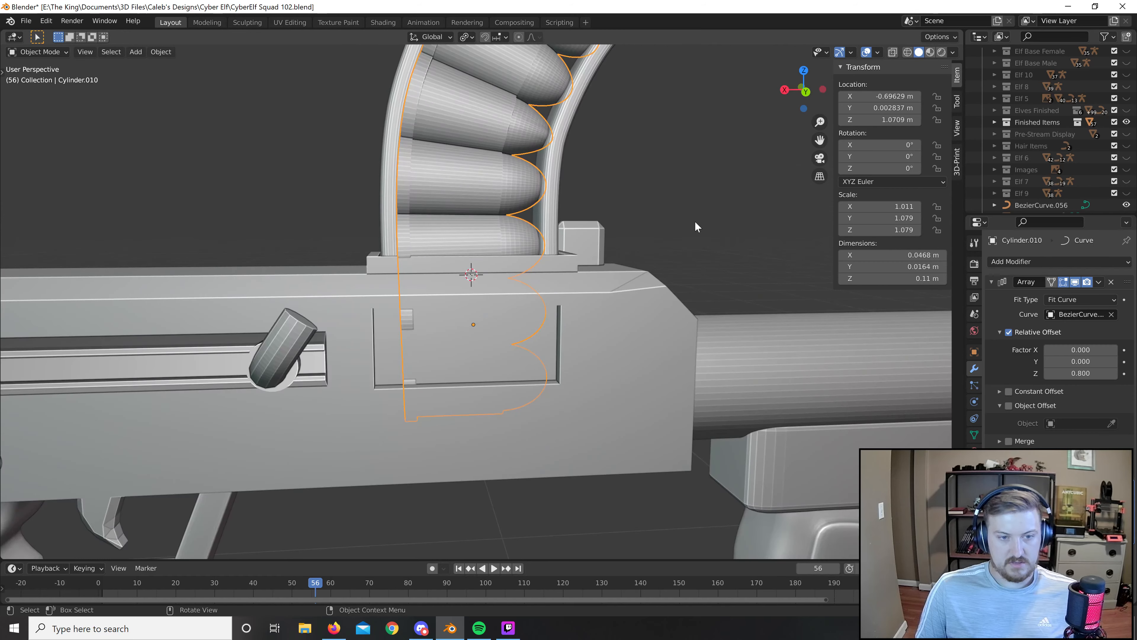
pyautogui.press('s')
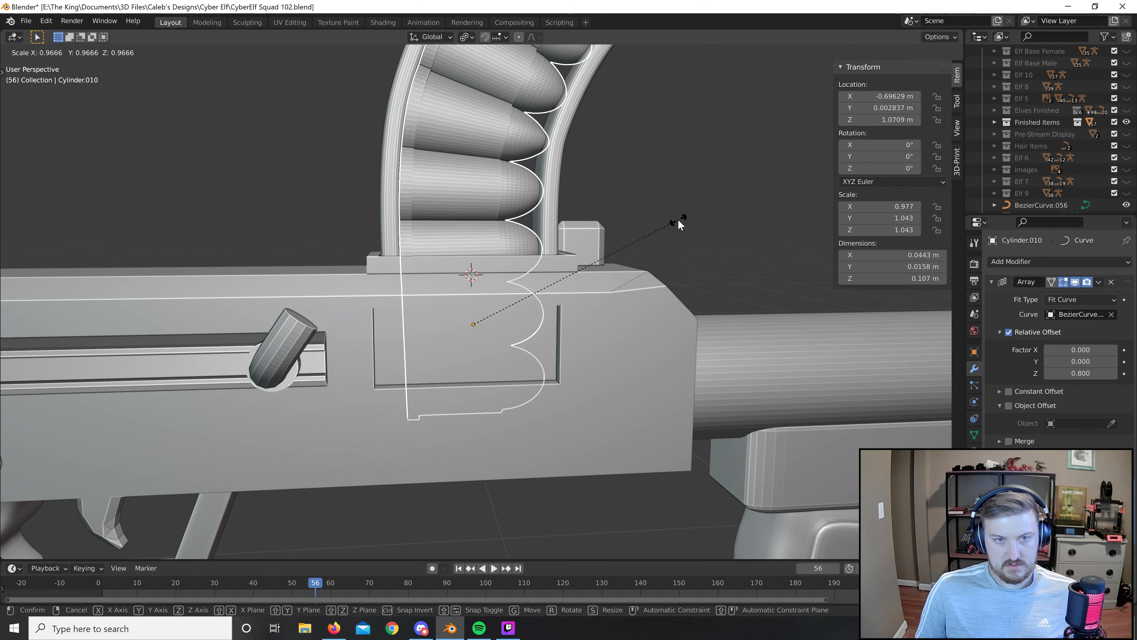
pyautogui.click(661, 251)
pyautogui.scroll(-4, 660, 252)
pyautogui.scroll(4, 656, 248)
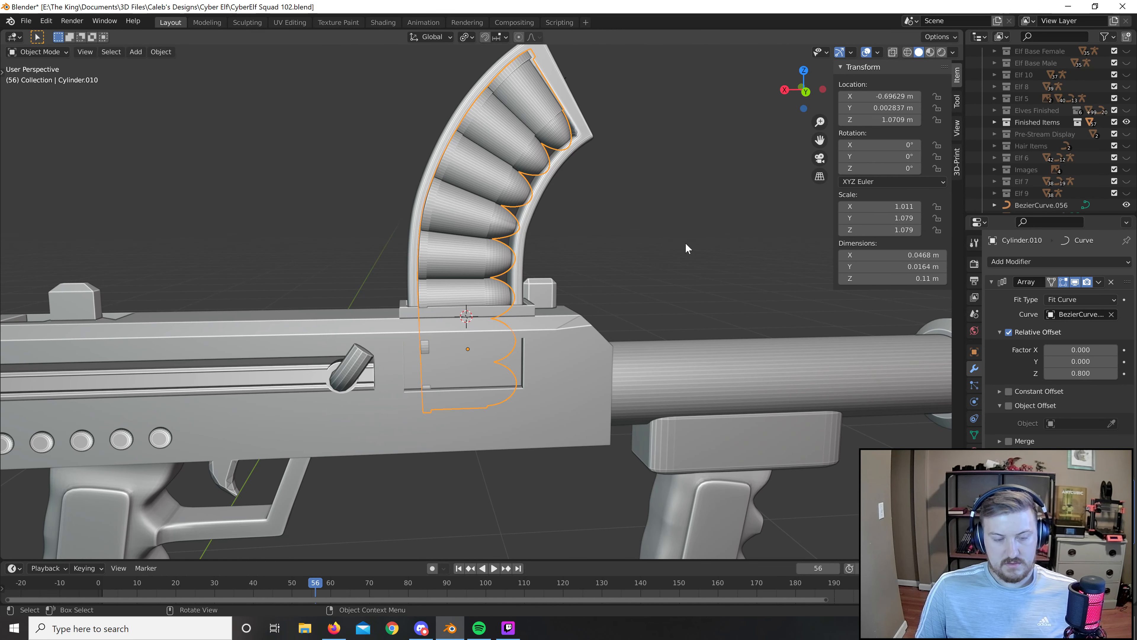
pyautogui.press('s')
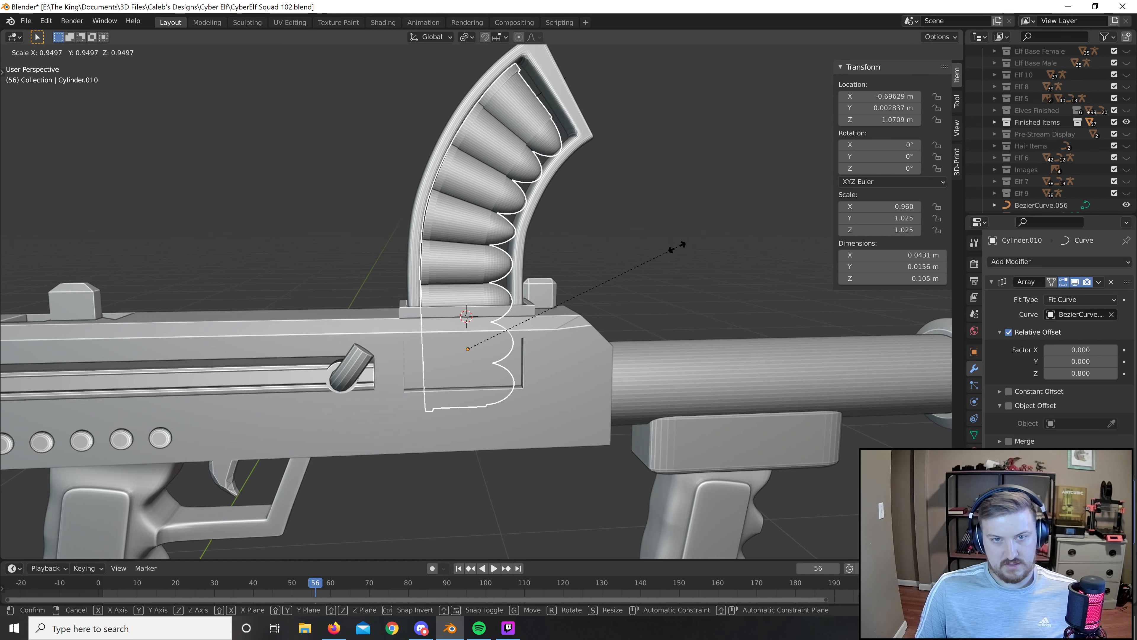
pyautogui.click(677, 247)
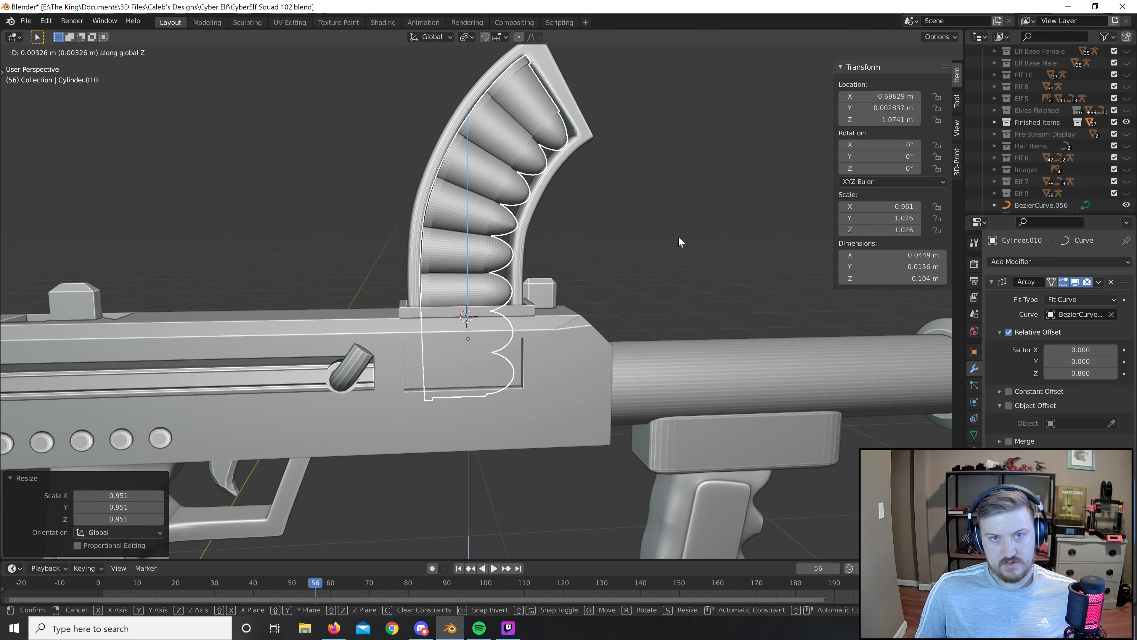
pyautogui.click(692, 229)
# Inspect the whole gun from both sides and the rear, and compare its look with the finished gun below.
pyautogui.moveTo(693, 230); pyautogui.dragTo(558, 251, button='middle')
pyautogui.scroll(-3, 680, 218)
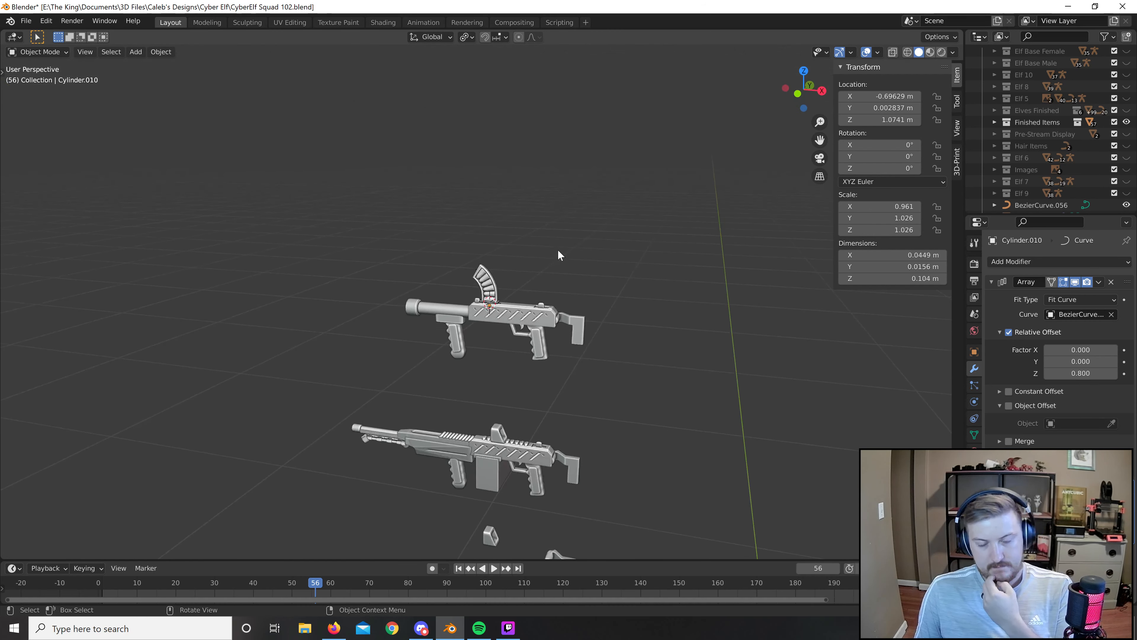
pyautogui.scroll(5, 570, 269)
pyautogui.moveTo(596, 292); pyautogui.dragTo(478, 269, button='middle')
pyautogui.scroll(-3, 485, 258)
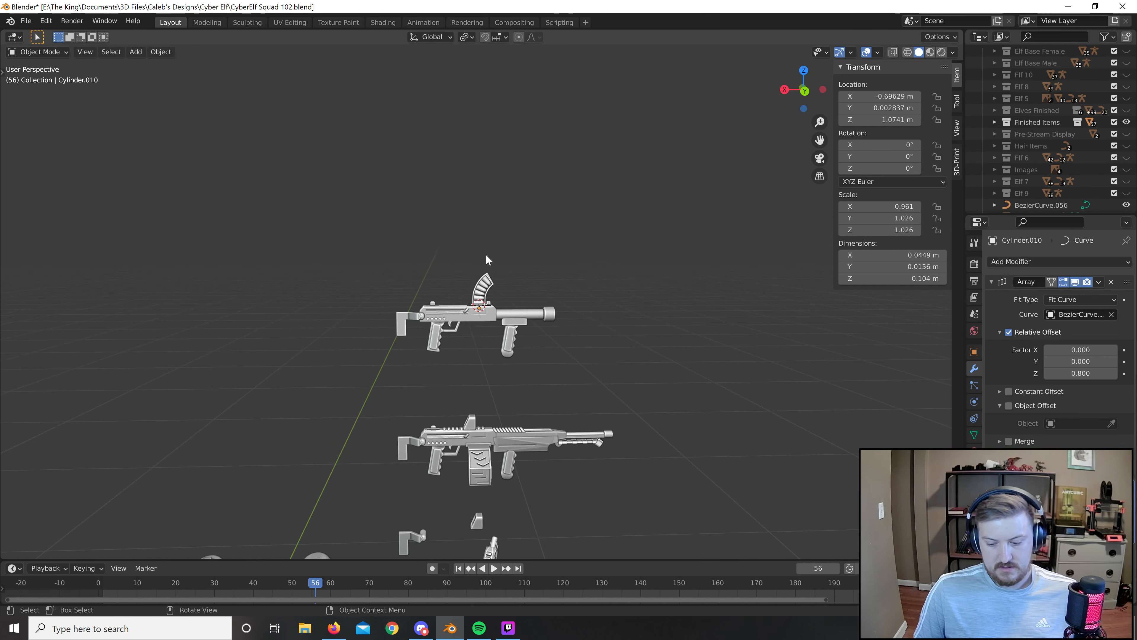
pyautogui.press('KP_1')
pyautogui.scroll(7, 566, 215)
pyautogui.moveTo(565, 215); pyautogui.dragTo(183, 280, button='middle')
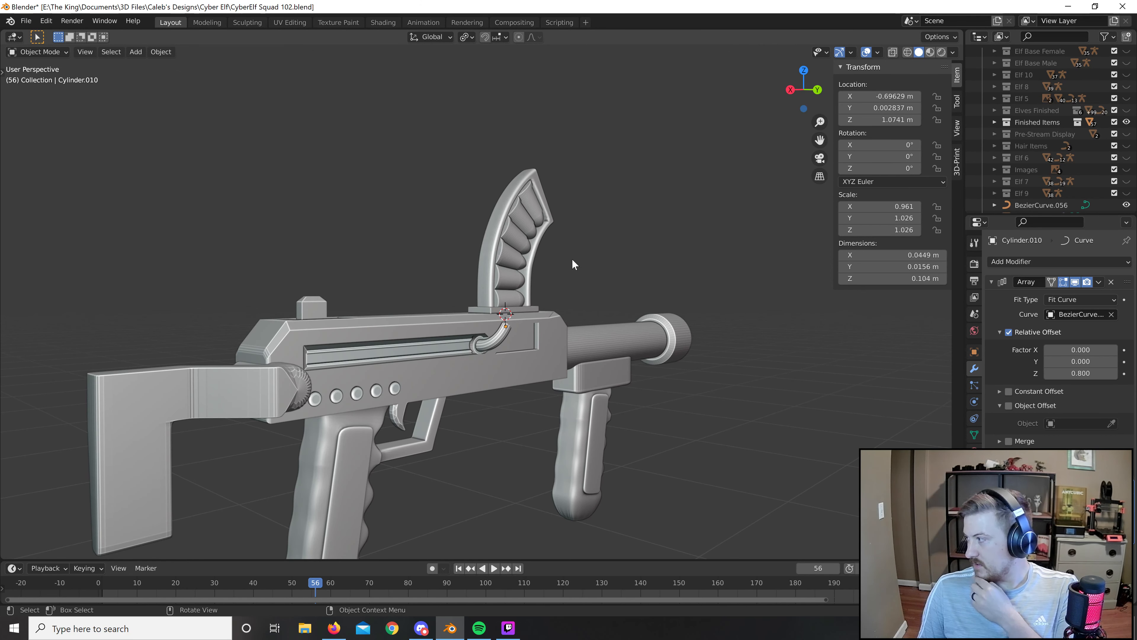
pyautogui.scroll(-4, 573, 264)
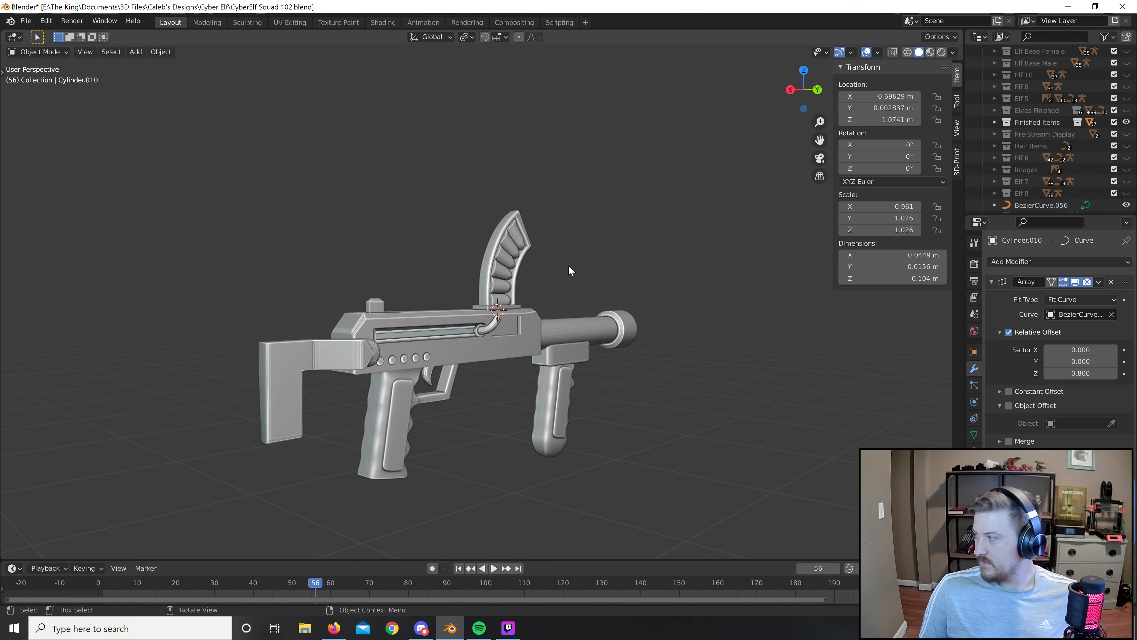
pyautogui.moveTo(539, 295); pyautogui.dragTo(694, 228, button='middle')
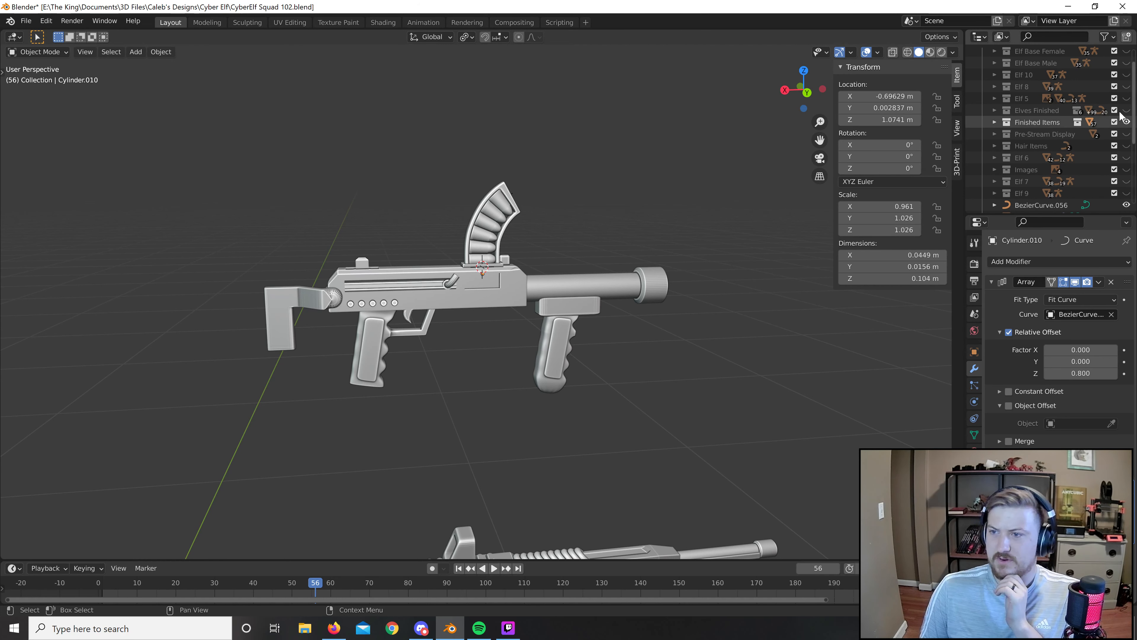
# Show the Elves Finished collection in place of Finished Items, and restore the previous collection visibility.
pyautogui.click(1126, 122)
pyautogui.click(1127, 110)
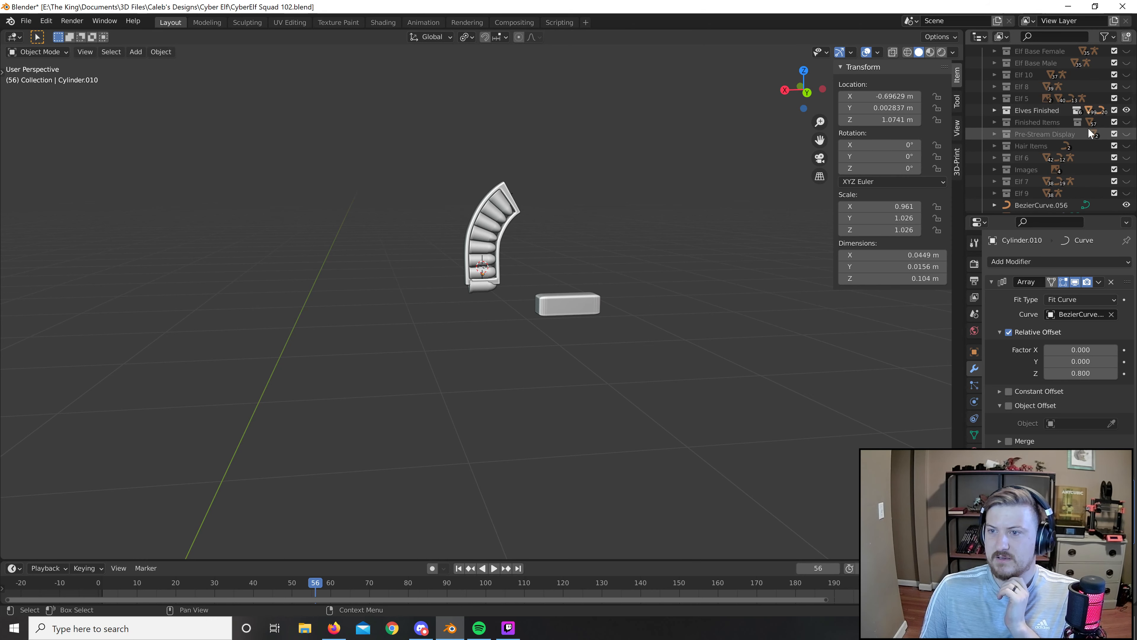
pyautogui.click(1127, 122)
pyautogui.click(1127, 110)
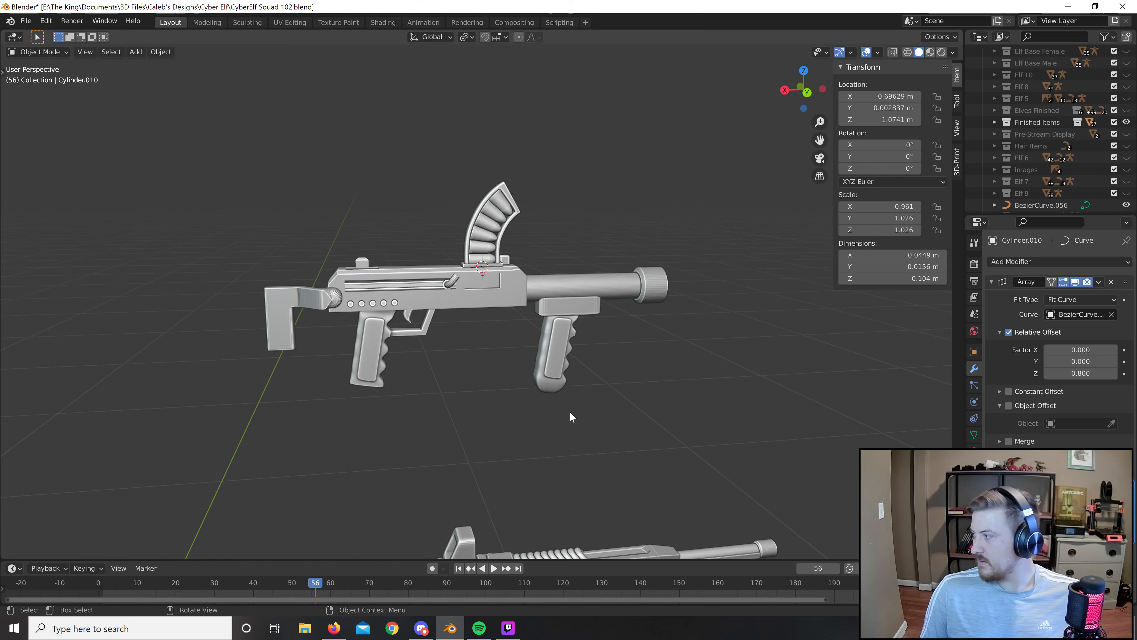
# Select all parts of the gun with the curved magazine and move them to the Finished Items collection.
pyautogui.scroll(-4, 686, 396)
pyautogui.moveTo(702, 408)
pyautogui.mouseDown(button='middle')
pyautogui.moveTo(686, 396)
pyautogui.moveTo(696, 406)
pyautogui.mouseUp(button='middle')
pyautogui.scroll(4, 144, 214)
pyautogui.moveTo(154, 161); pyautogui.dragTo(785, 444)
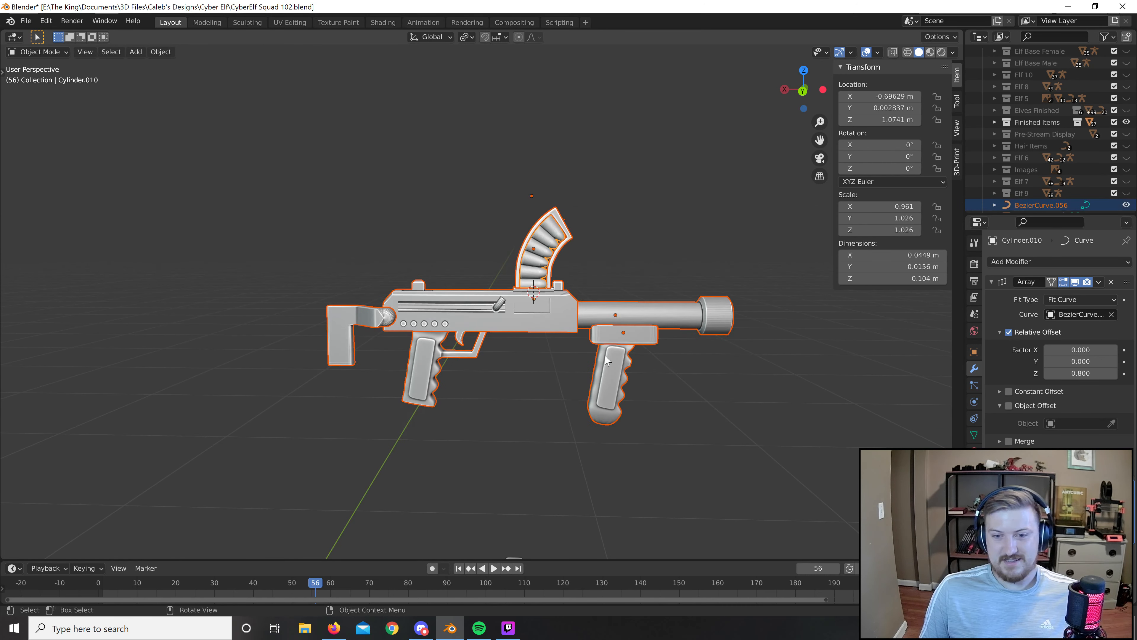
pyautogui.rightClick(550, 349)
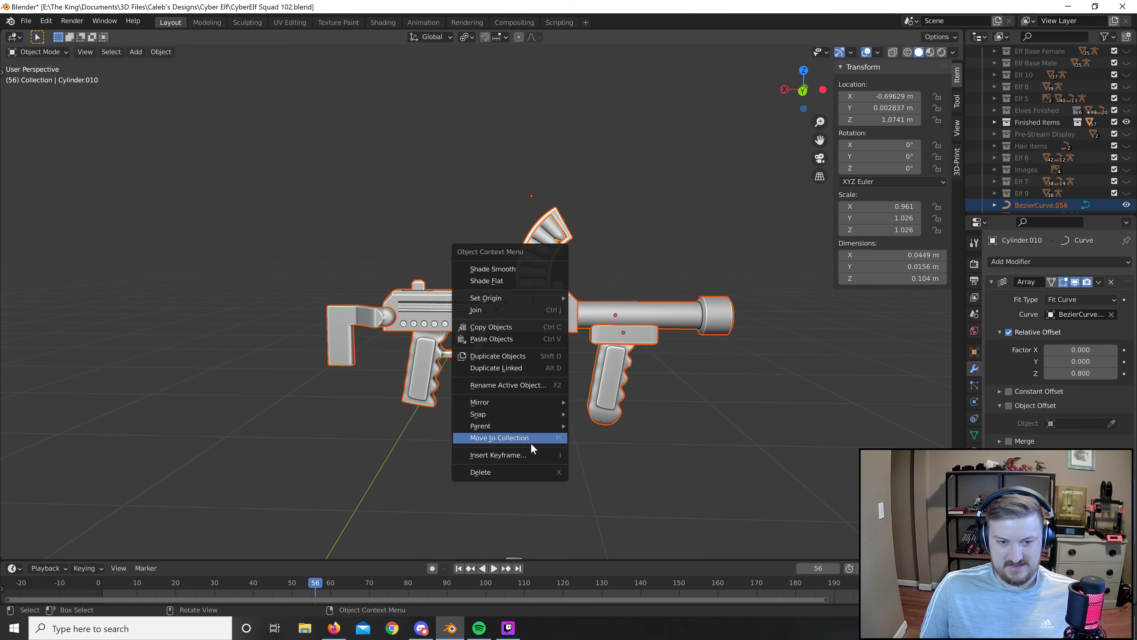
pyautogui.press('Escape')
pyautogui.rightClick(508, 337)
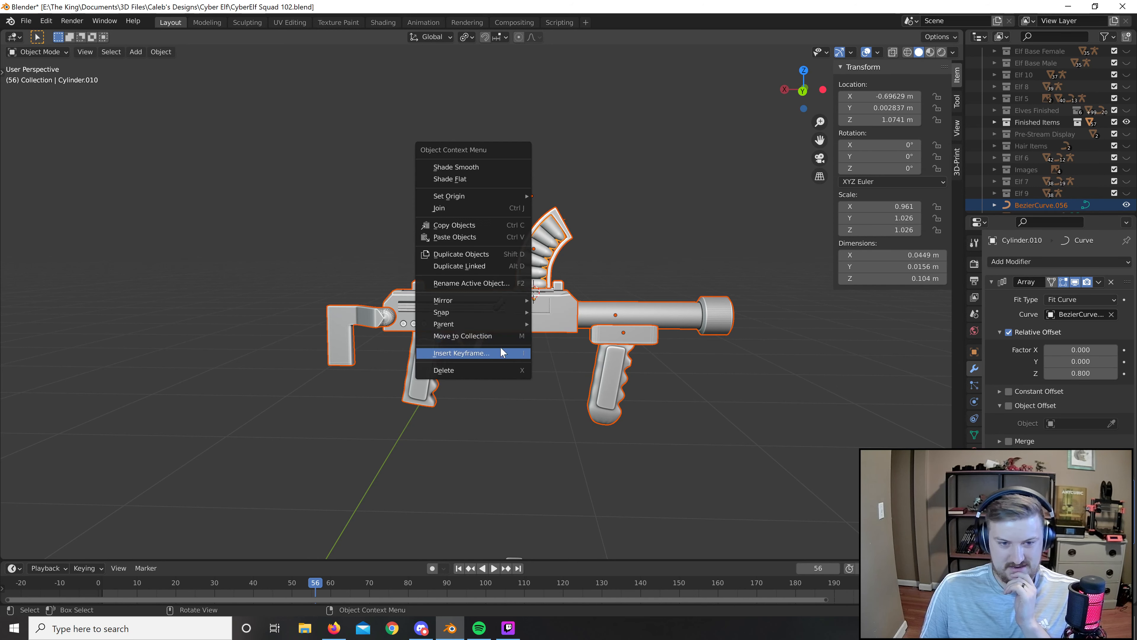
pyautogui.click(490, 335)
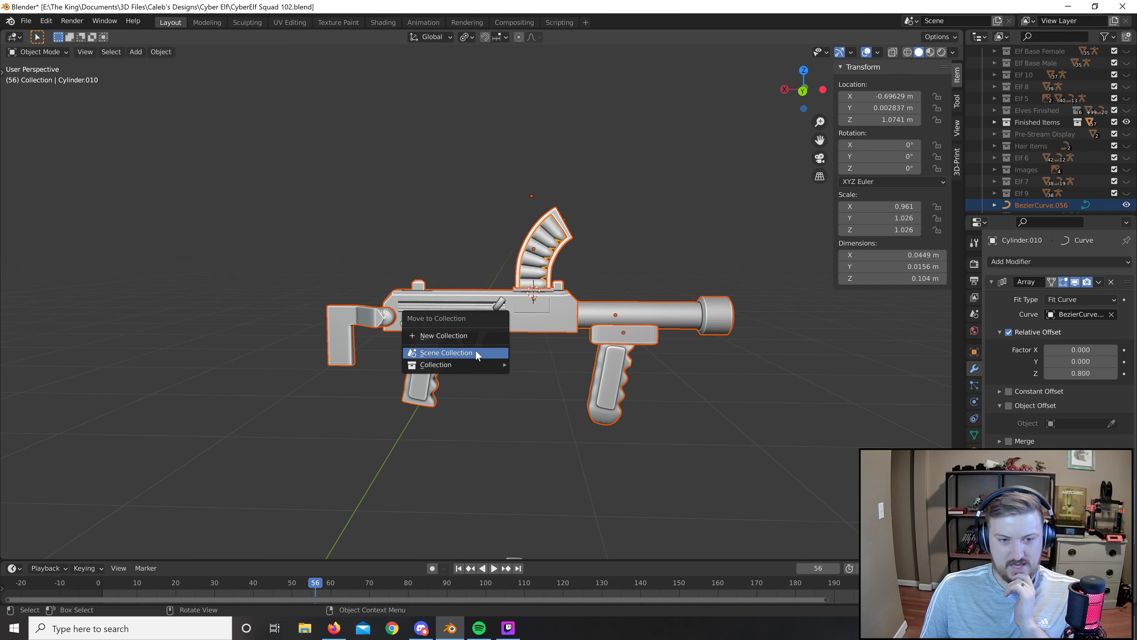
pyautogui.moveTo(472, 365)
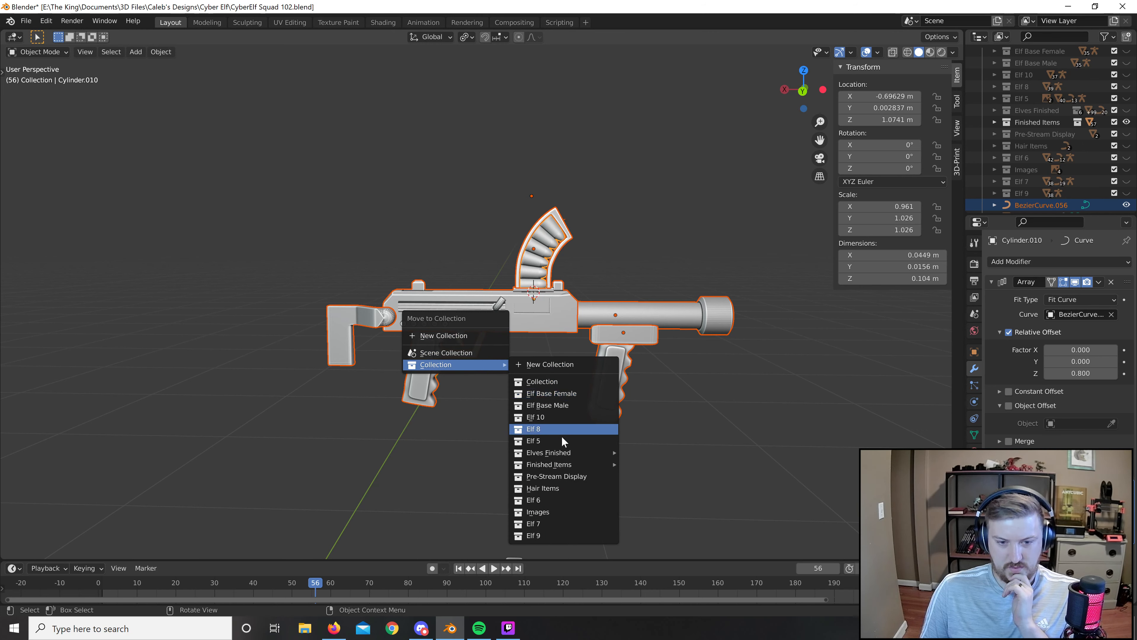
pyautogui.moveTo(567, 464)
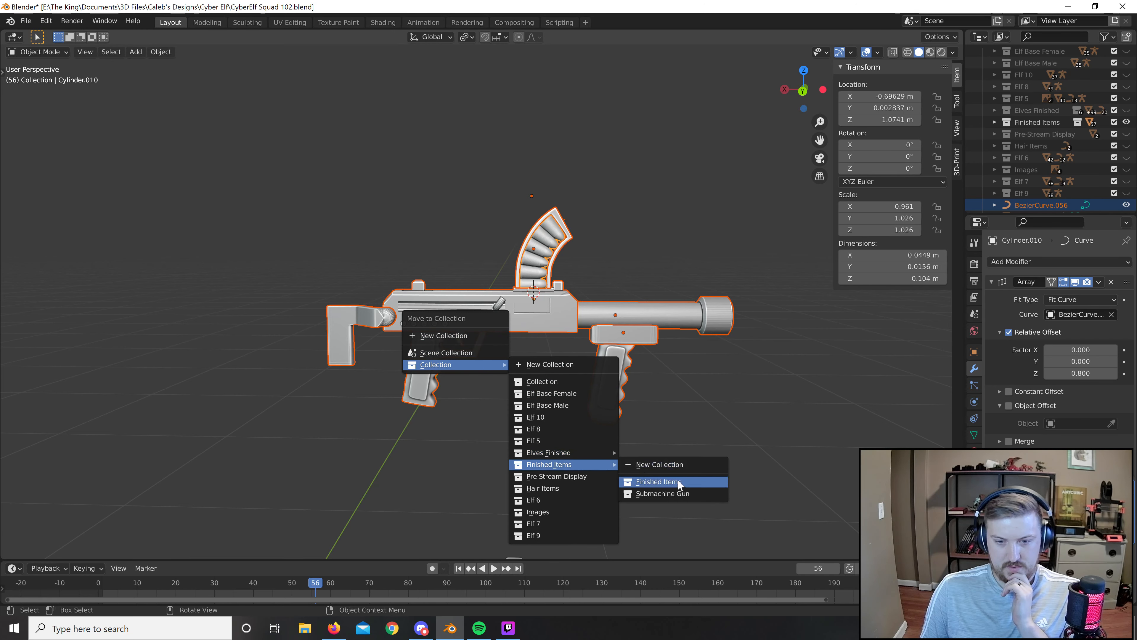
pyautogui.press('Return')
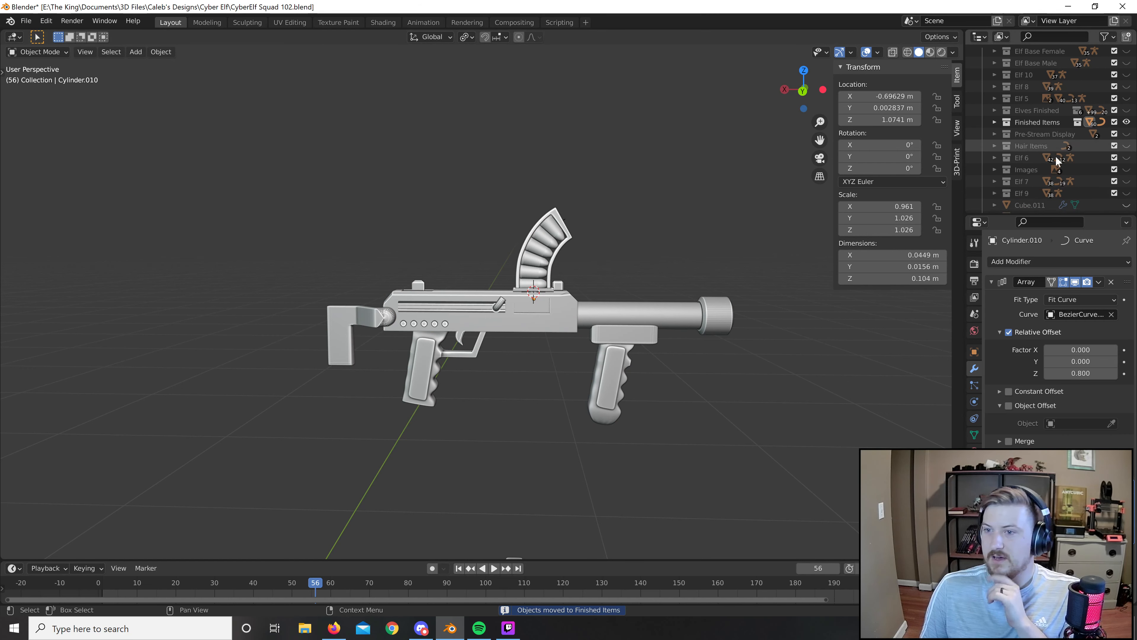
# Hide the Finished Items collection and show the Elves Finished collection instead.
pyautogui.click(1126, 123)
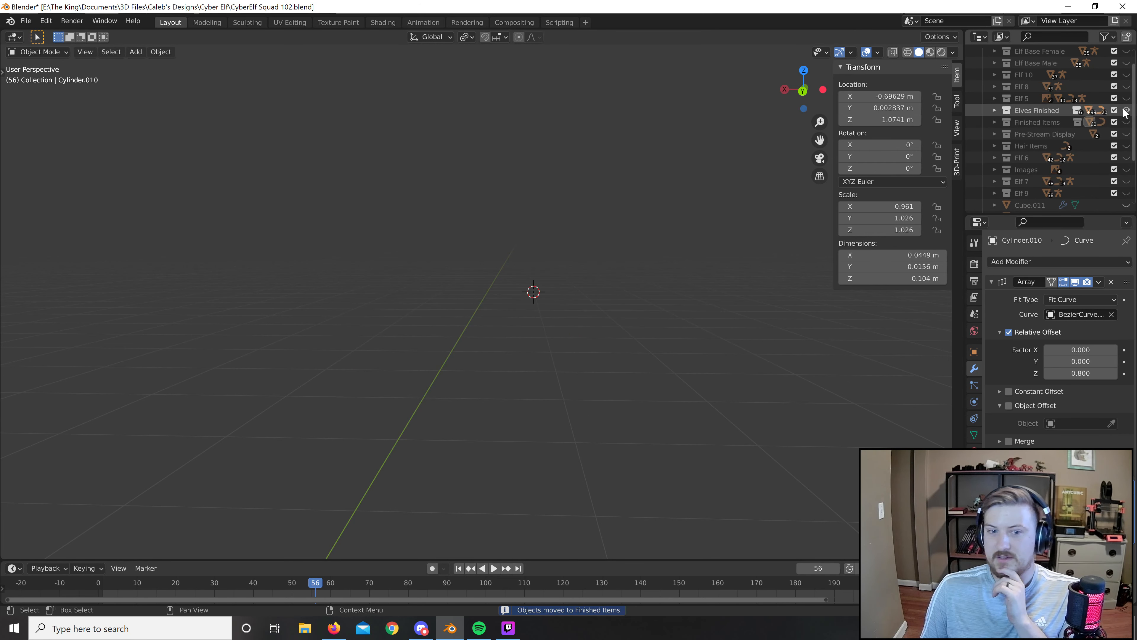
pyautogui.scroll(-8, 537, 362)
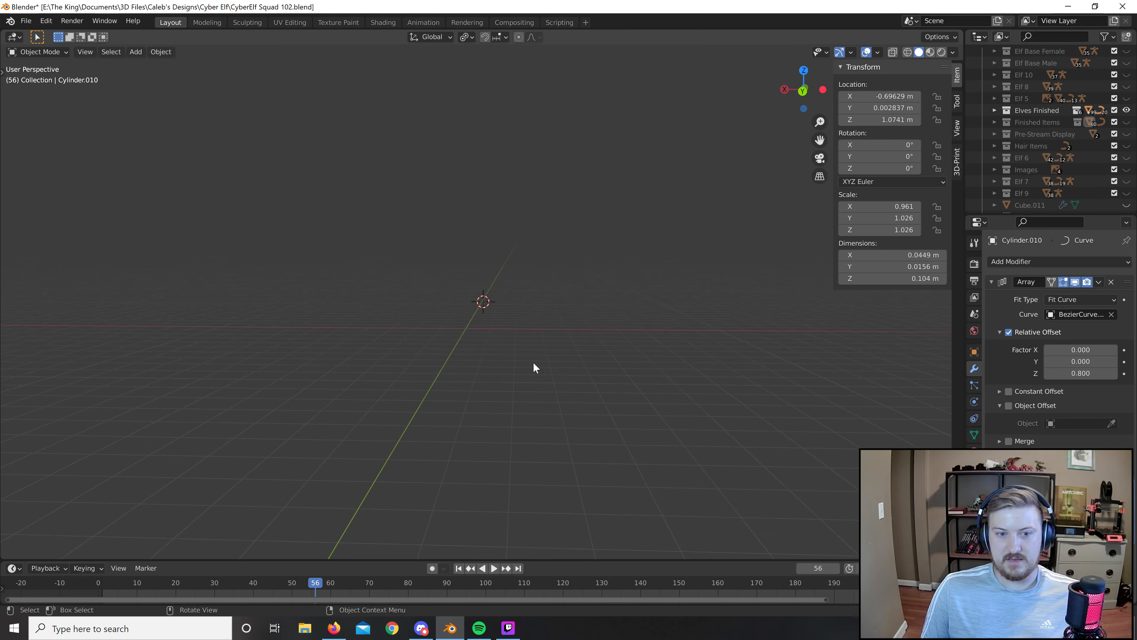
# Expand the Elves Finished collection, display the Elf 4 Final and Elf 6 Final collections briefly, and hide them again.
pyautogui.click(994, 110)
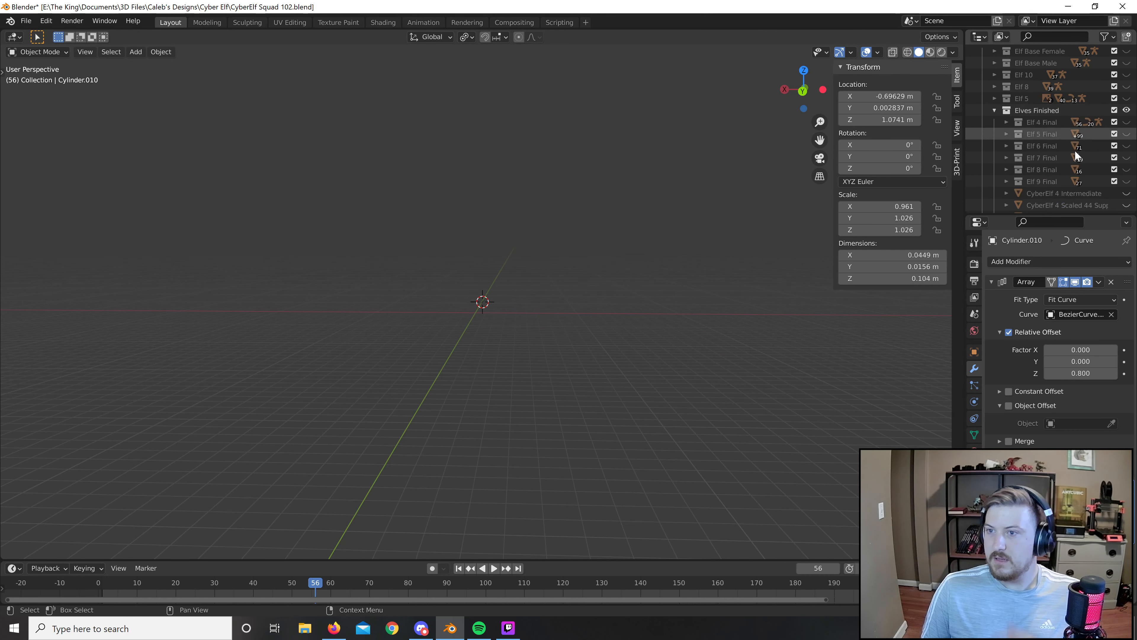
pyautogui.scroll(-3, 1075, 151)
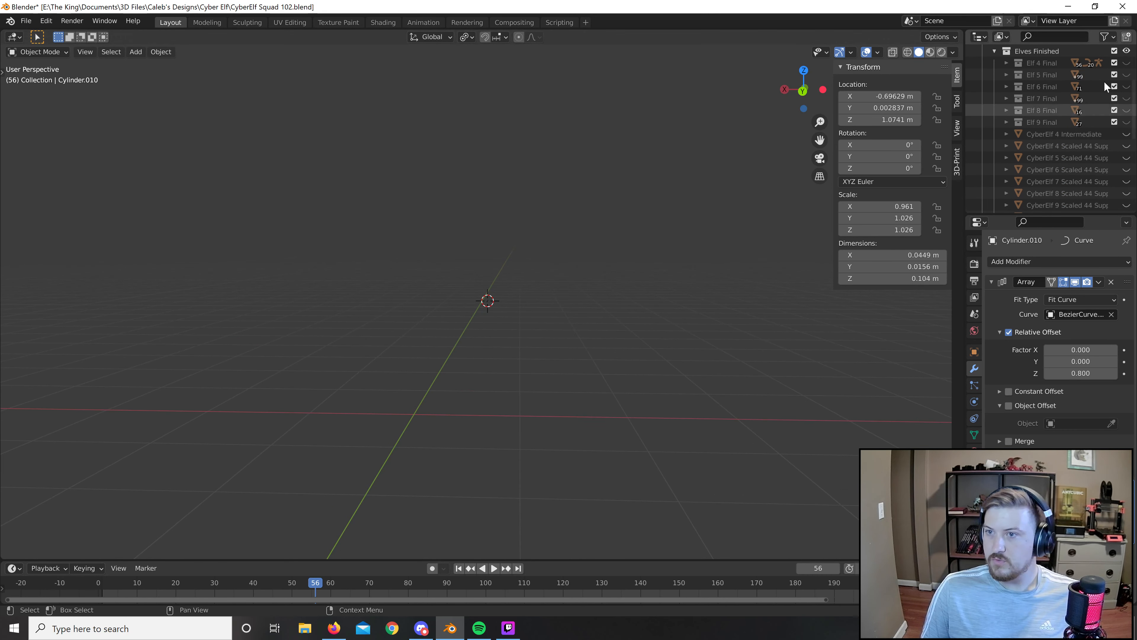
pyautogui.click(1126, 63)
pyautogui.click(1127, 74)
pyautogui.click(1126, 74)
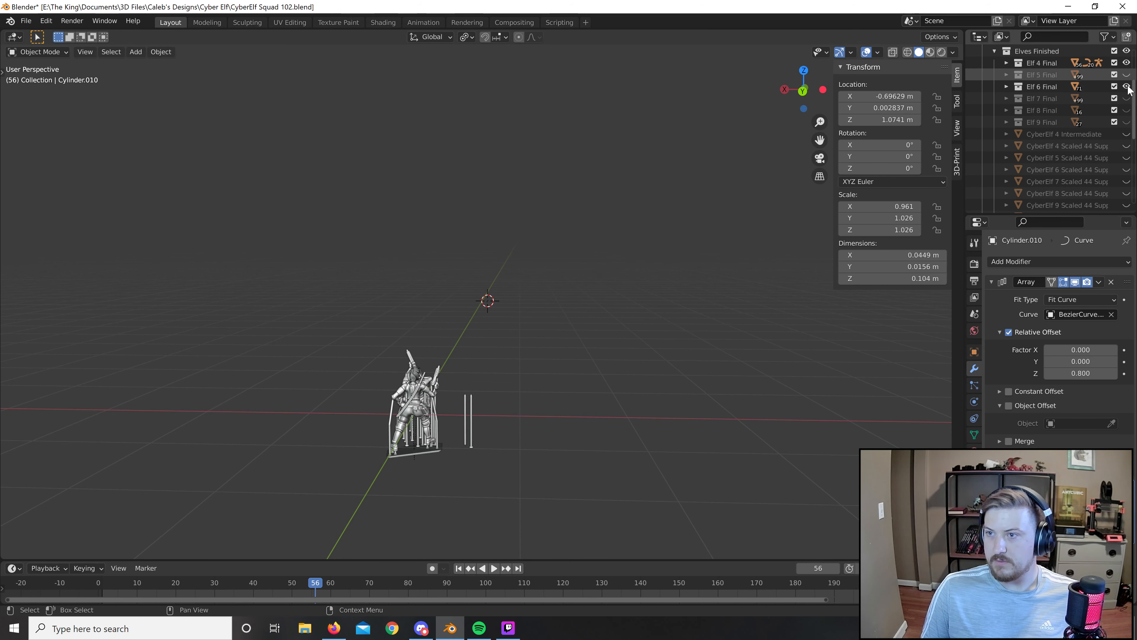
pyautogui.click(1126, 63)
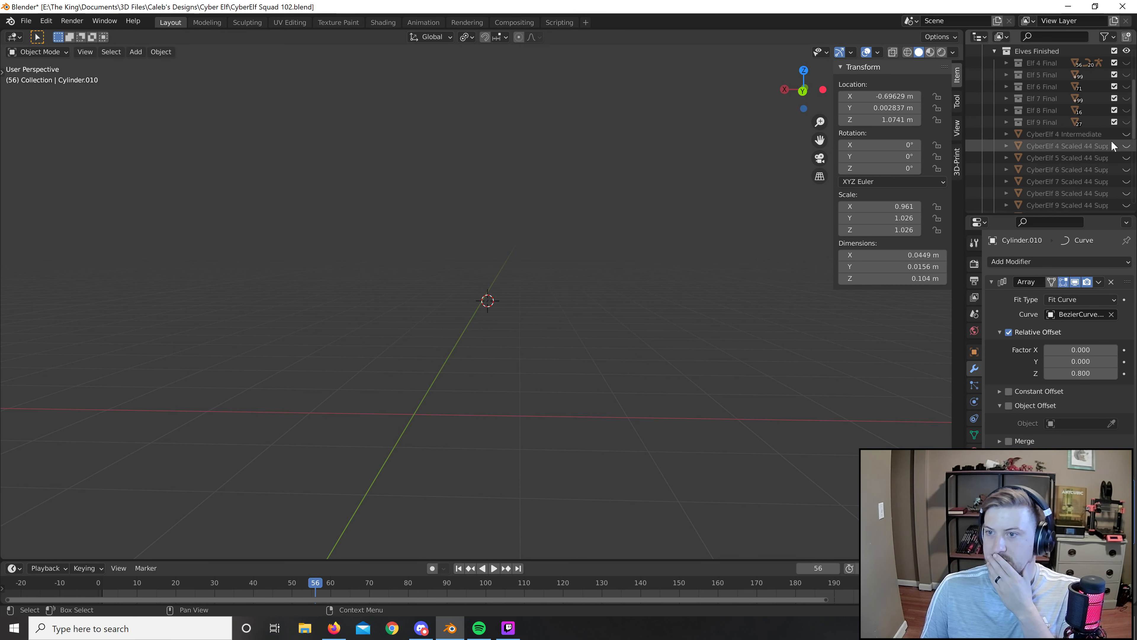
# Show CyberElf 4 Intermediate and the scaled, supported CyberElf 4 to CyberElf 10 models in the Elves Finished collection.
pyautogui.click(1126, 134)
pyautogui.click(1127, 146)
pyautogui.click(1126, 157)
pyautogui.click(1127, 170)
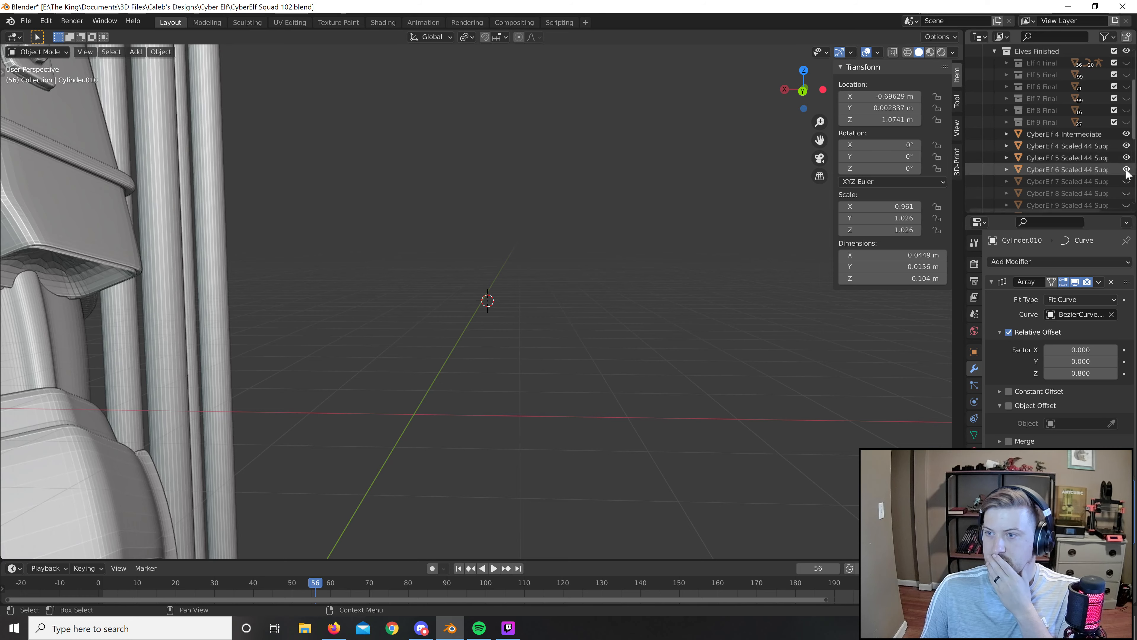
pyautogui.click(1126, 182)
pyautogui.click(1127, 193)
pyautogui.click(1126, 205)
pyautogui.scroll(-3, 1120, 197)
pyautogui.click(1127, 157)
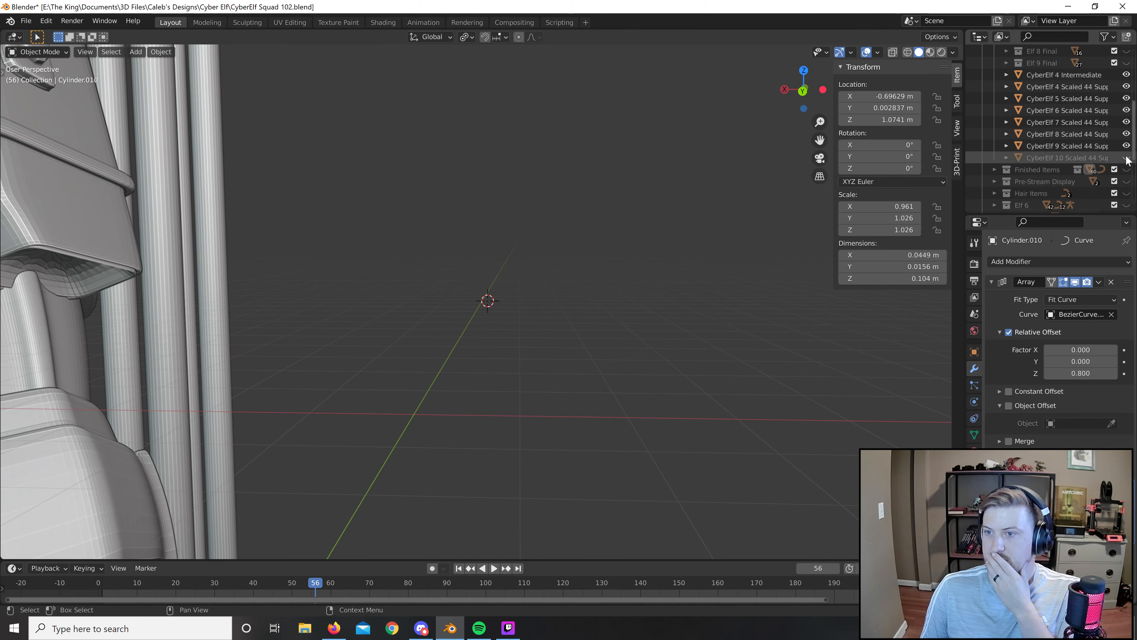
# Examine the row of finished elf figures and their print supports from several angles.
pyautogui.scroll(-5, 755, 244)
pyautogui.scroll(-3, 738, 256)
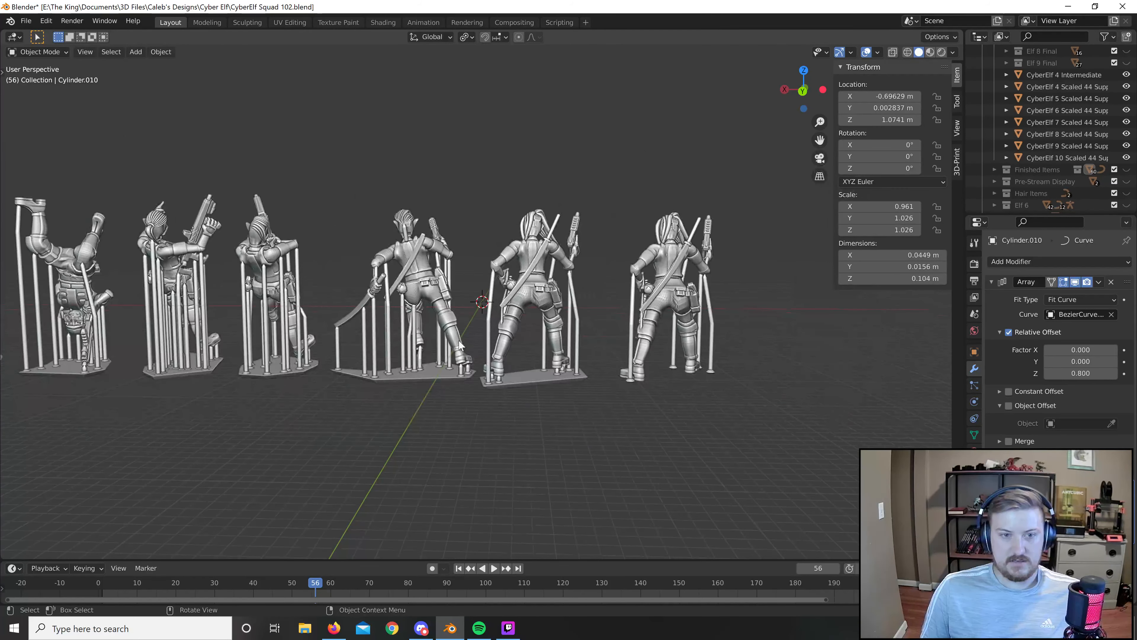
pyautogui.moveTo(739, 257); pyautogui.dragTo(554, 310, button='middle')
pyautogui.scroll(4, 546, 312)
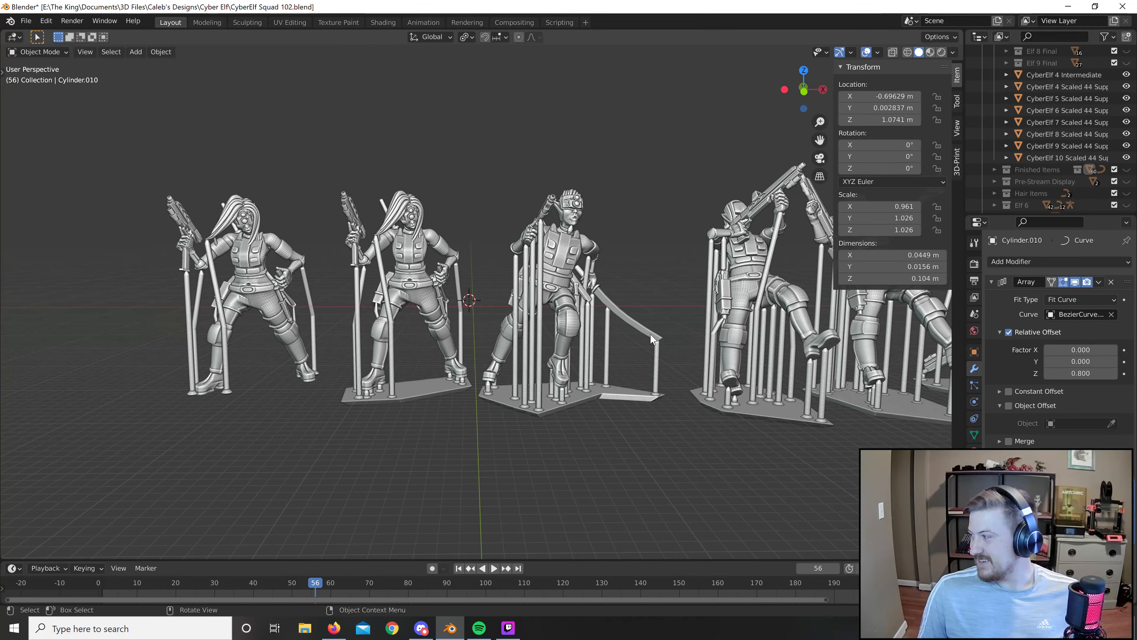
pyautogui.moveTo(652, 339); pyautogui.dragTo(500, 335, button='middle')
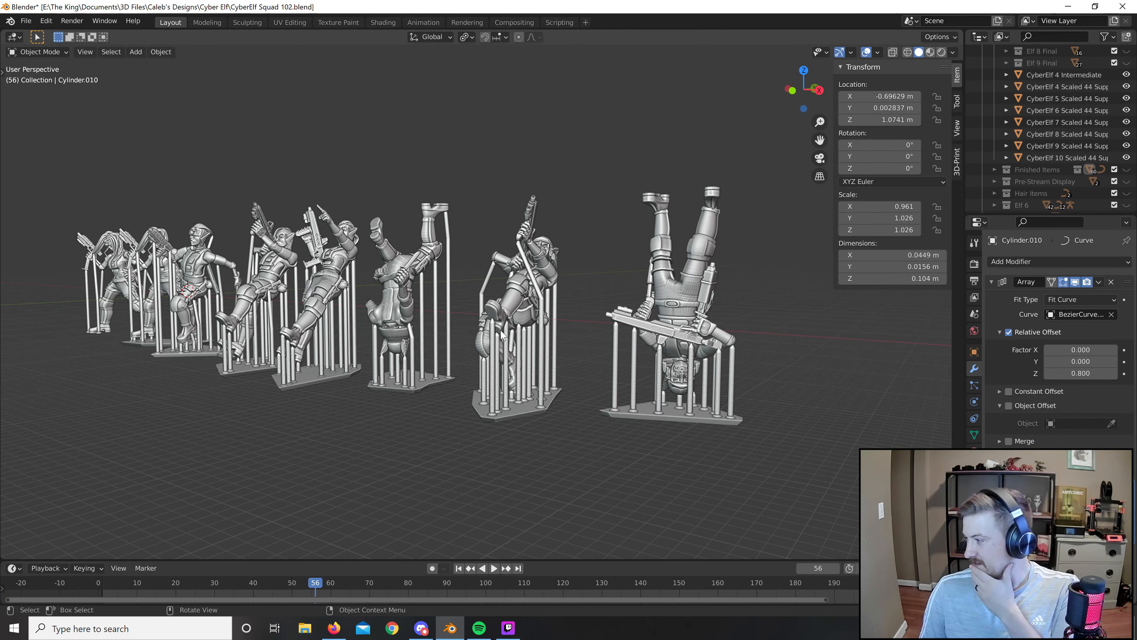
pyautogui.moveTo(489, 335); pyautogui.dragTo(558, 329, button='middle')
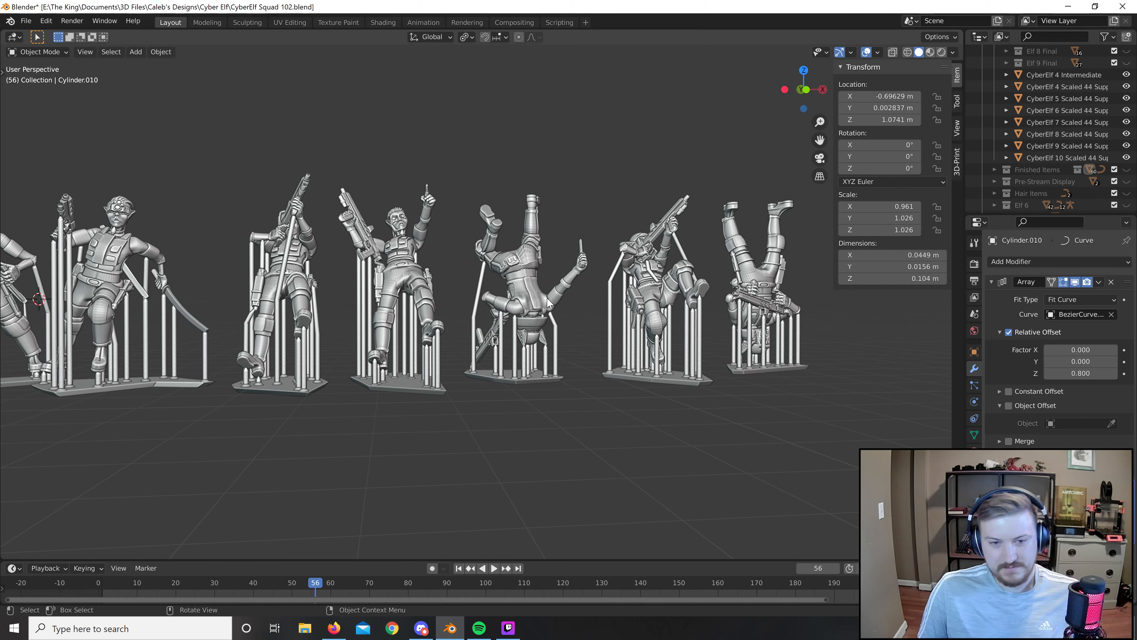
pyautogui.moveTo(567, 299); pyautogui.dragTo(656, 337, button='middle')
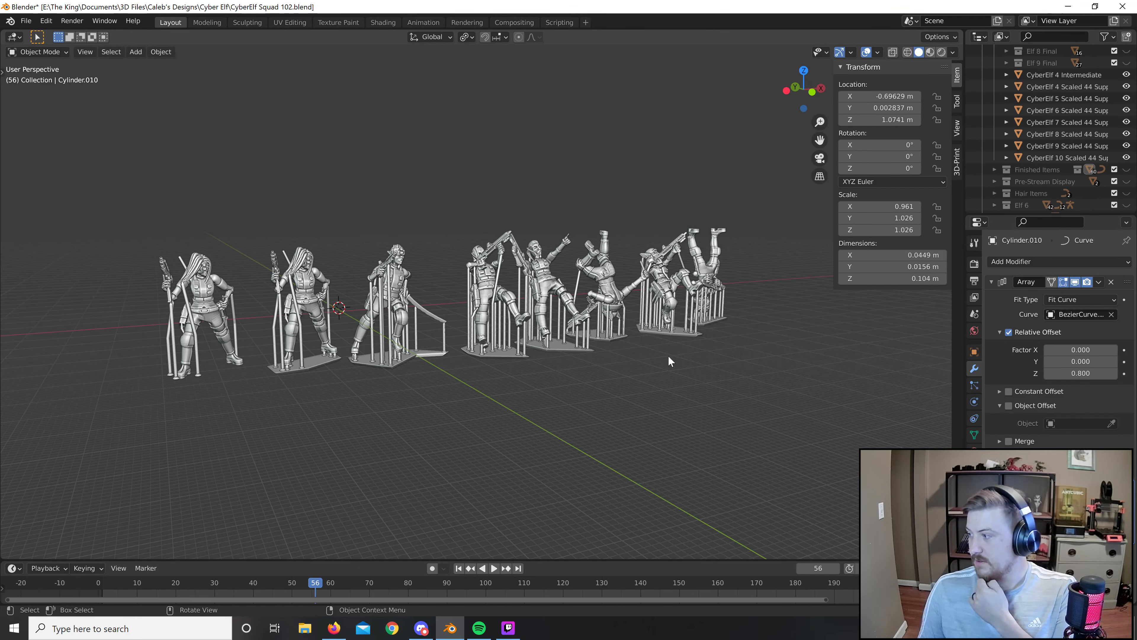
pyautogui.moveTo(659, 355); pyautogui.dragTo(583, 291, button='middle')
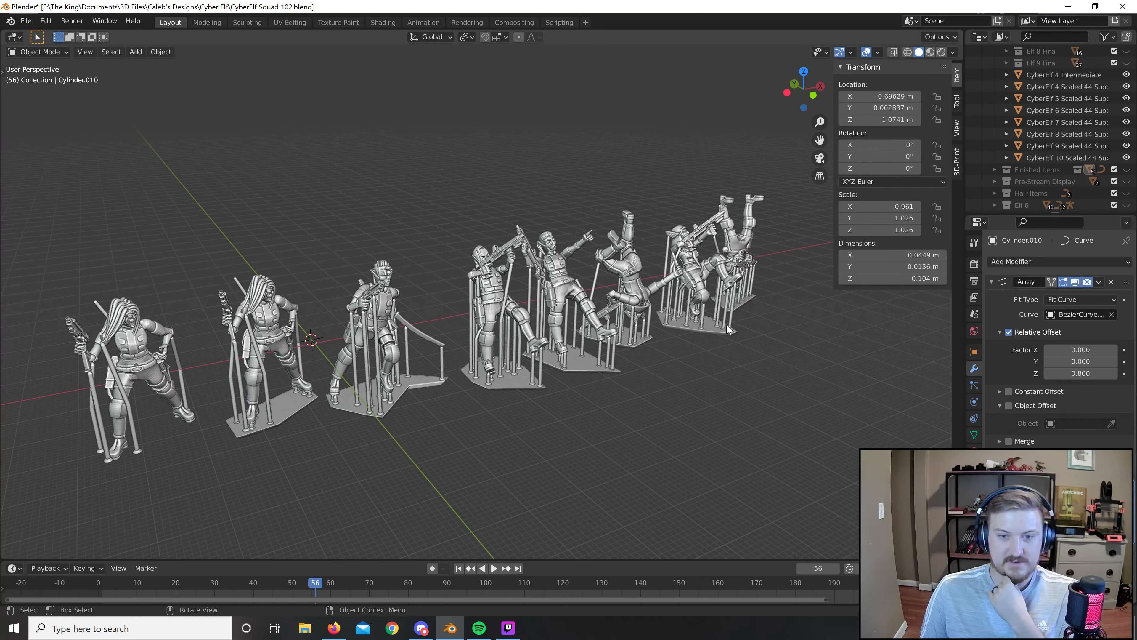
pyautogui.moveTo(727, 330); pyautogui.dragTo(691, 264, button='middle')
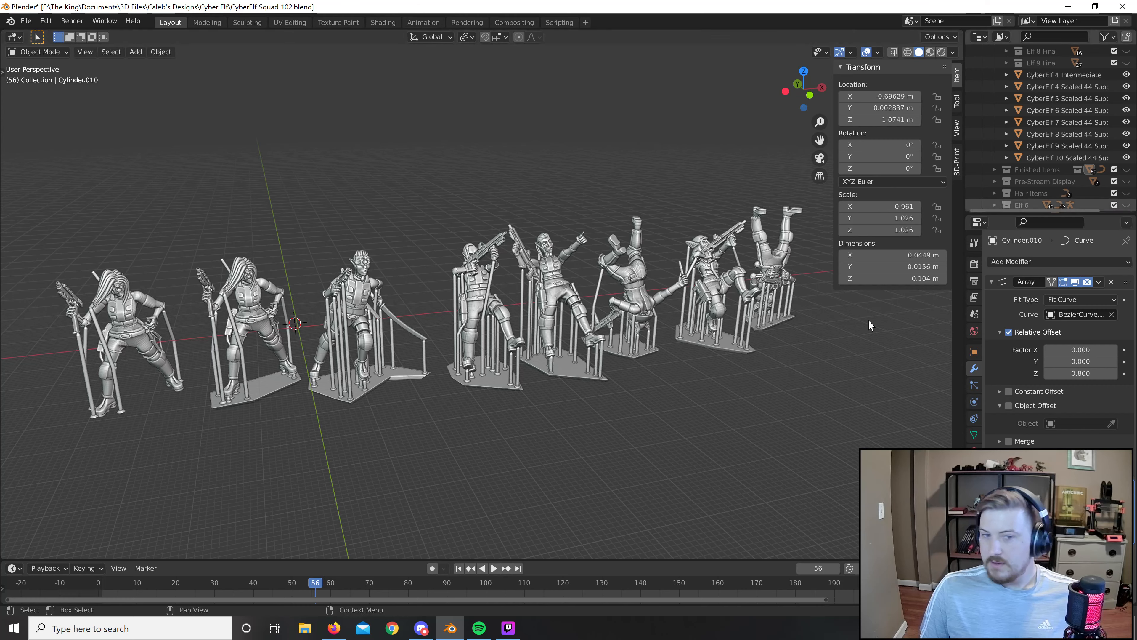
pyautogui.moveTo(839, 349); pyautogui.dragTo(751, 337, button='middle')
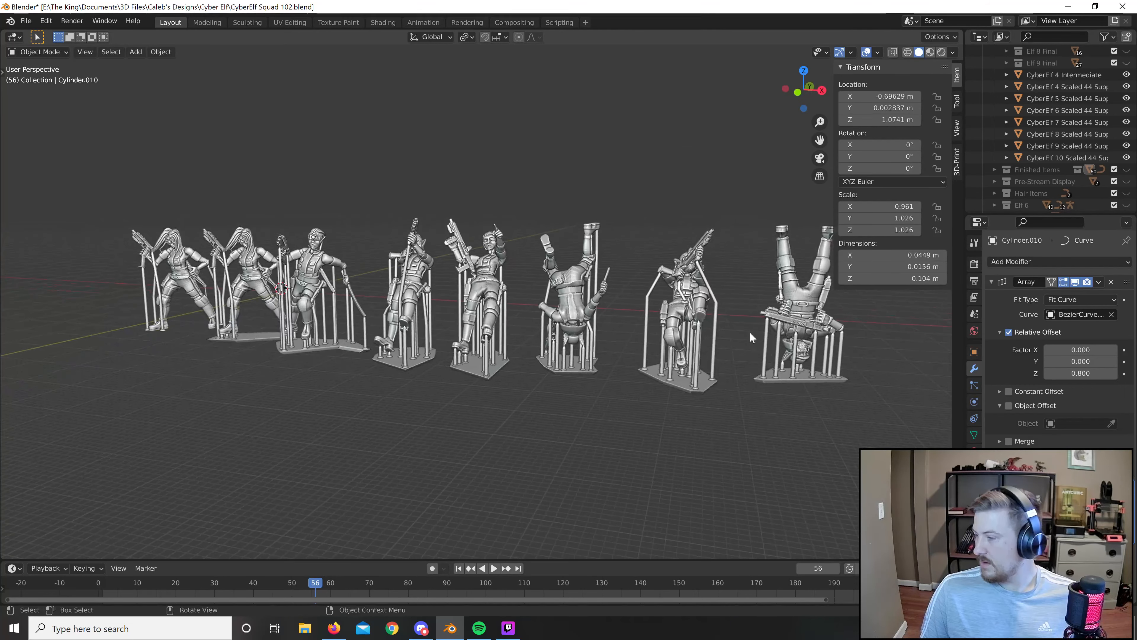
# Hide all the displayed CyberElf models and collapse the Elves Finished collection.
pyautogui.click(1126, 157)
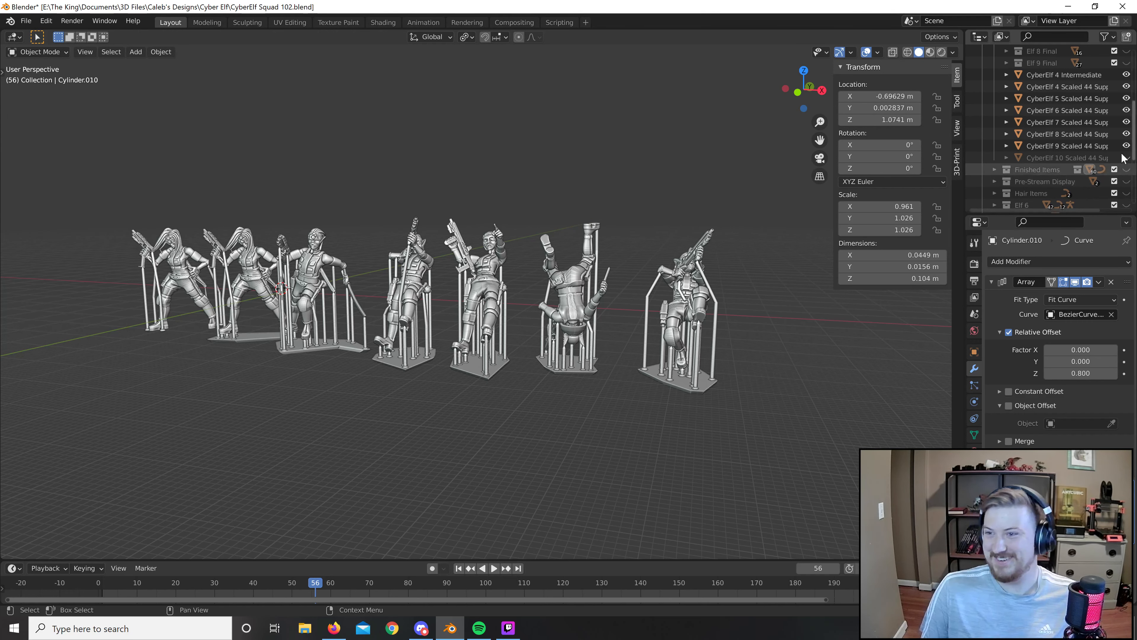
pyautogui.moveTo(1126, 146); pyautogui.dragTo(1127, 75)
pyautogui.moveTo(530, 356); pyautogui.dragTo(699, 394, button='middle')
pyautogui.scroll(5, 1025, 156)
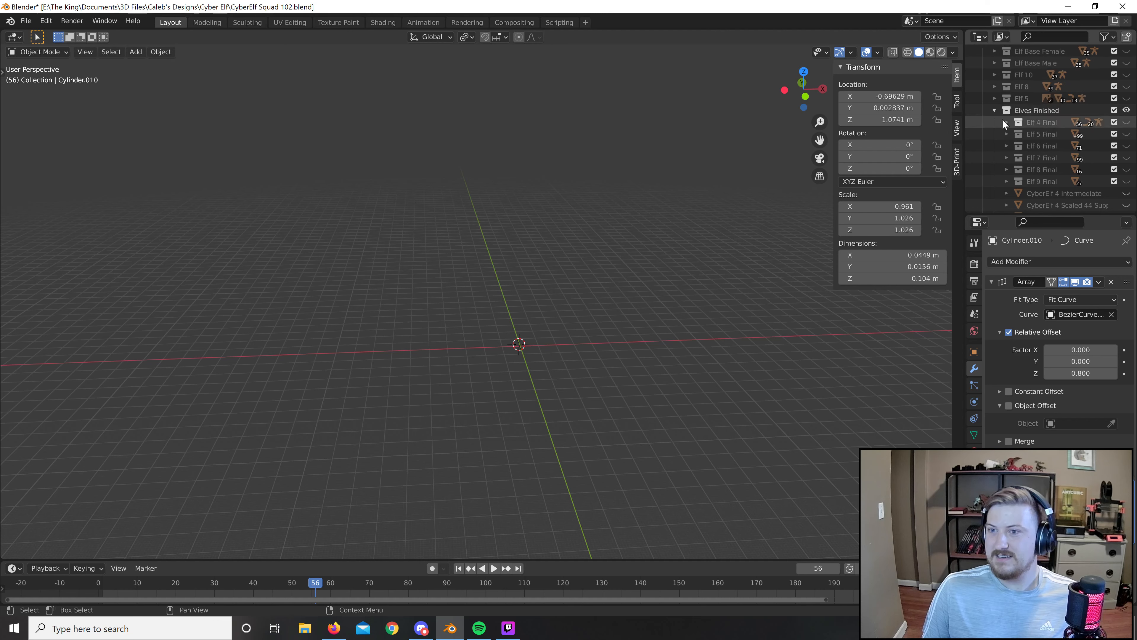
pyautogui.click(995, 111)
pyautogui.scroll(1, 1058, 152)
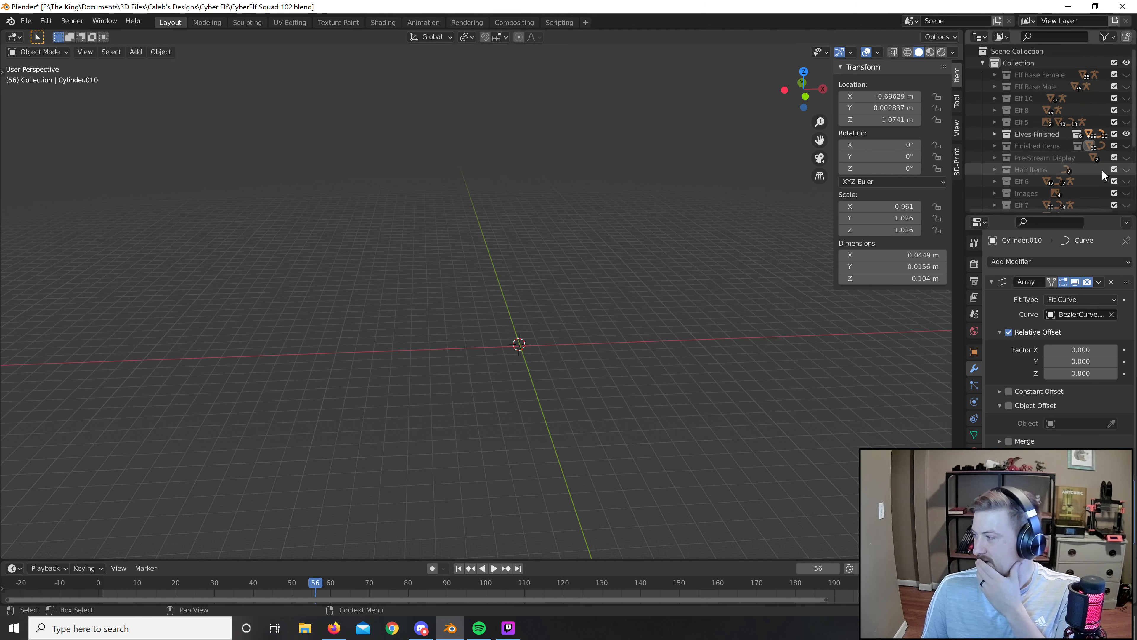
# Show and expand the Finished Items collection, hide Elves Finished, and frame the weapons and gear in the view.
pyautogui.click(1127, 146)
pyautogui.click(1127, 134)
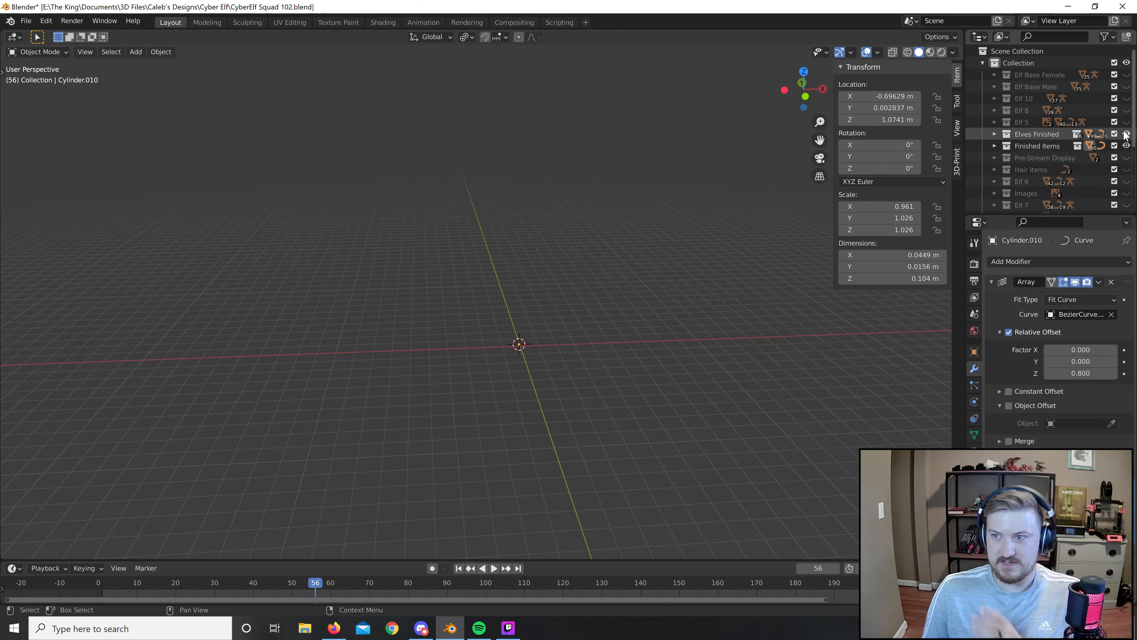
pyautogui.click(993, 146)
pyautogui.moveTo(709, 481); pyautogui.dragTo(231, 289)
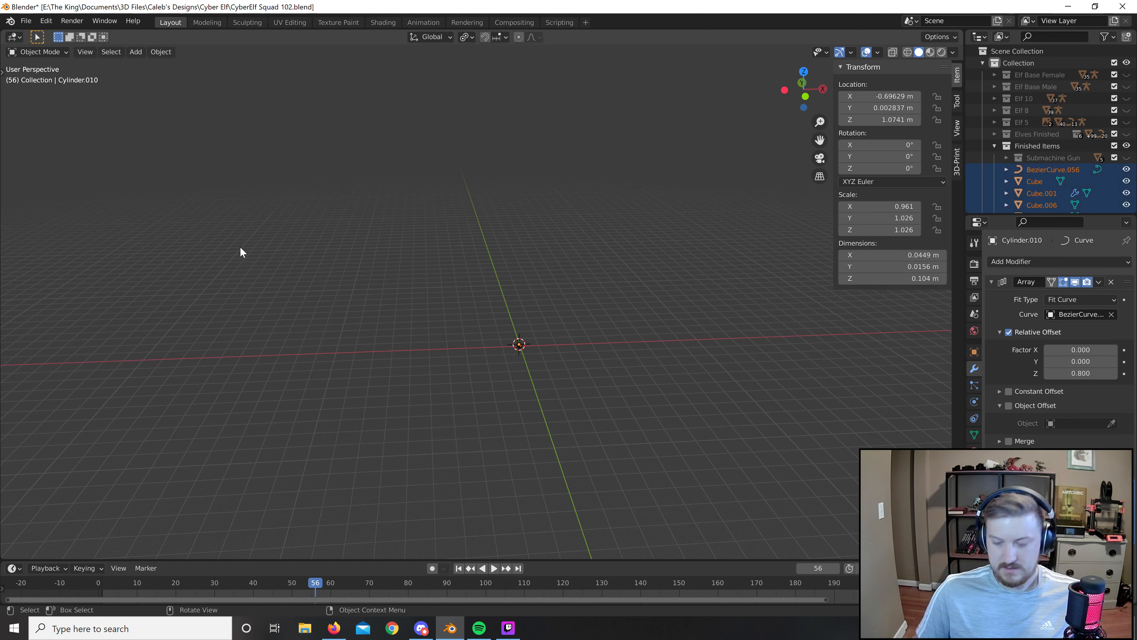
pyautogui.press('KP_Decimal')
pyautogui.click(626, 476)
pyautogui.moveTo(626, 476); pyautogui.dragTo(653, 465, button='middle')
pyautogui.scroll(2, 677, 463)
pyautogui.keyDown('shift'); pyautogui.moveTo(562, 193); pyautogui.dragTo(595, 337, button='middle'); pyautogui.keyUp('shift')
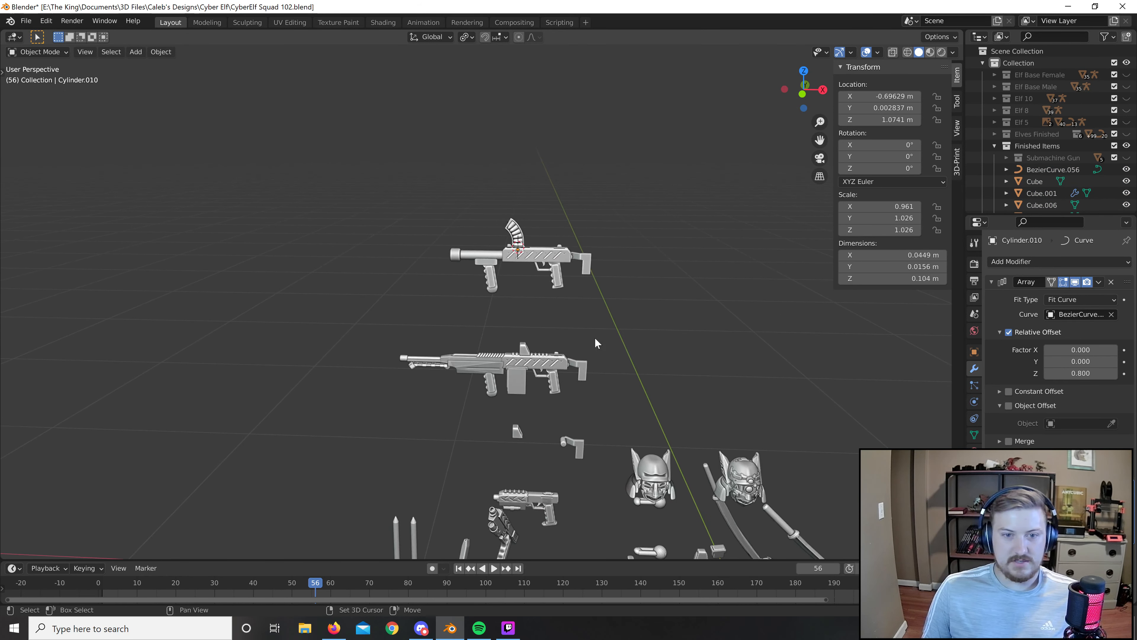
# Examine the gun with the curved top magazine up close, including its barrel, grips and receiver.
pyautogui.scroll(4, 607, 299)
pyautogui.moveTo(608, 298); pyautogui.dragTo(684, 453, button='middle')
pyautogui.moveTo(684, 452); pyautogui.dragTo(842, 403, button='middle')
pyautogui.scroll(5, 585, 388)
pyautogui.moveTo(569, 387); pyautogui.dragTo(578, 309, button='middle')
pyautogui.scroll(2, 515, 254)
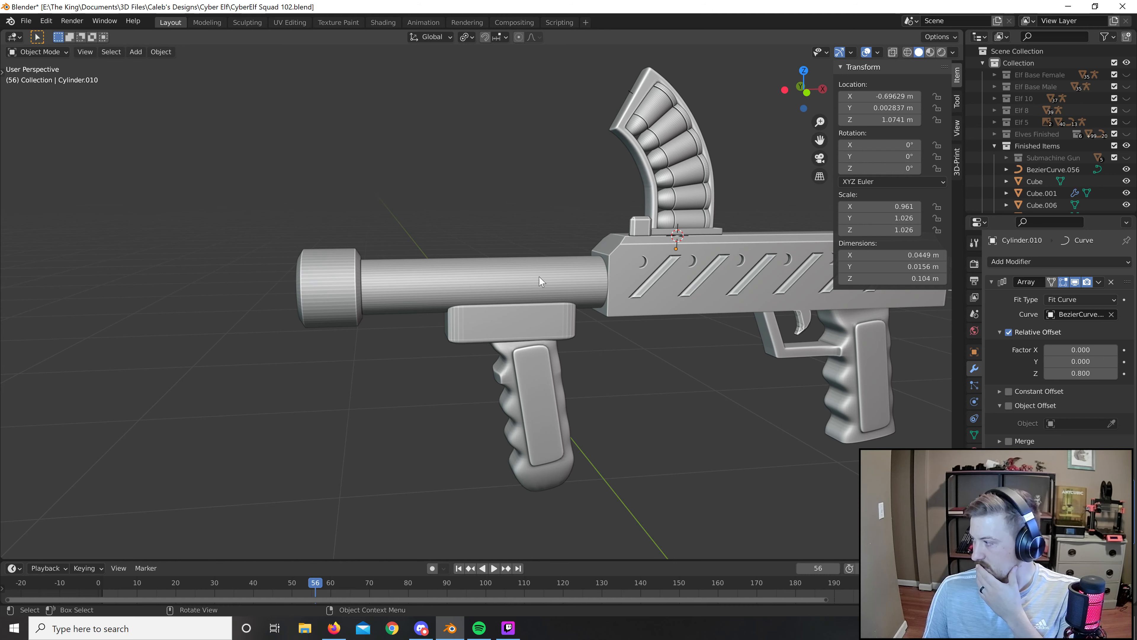
pyautogui.scroll(-4, 540, 278)
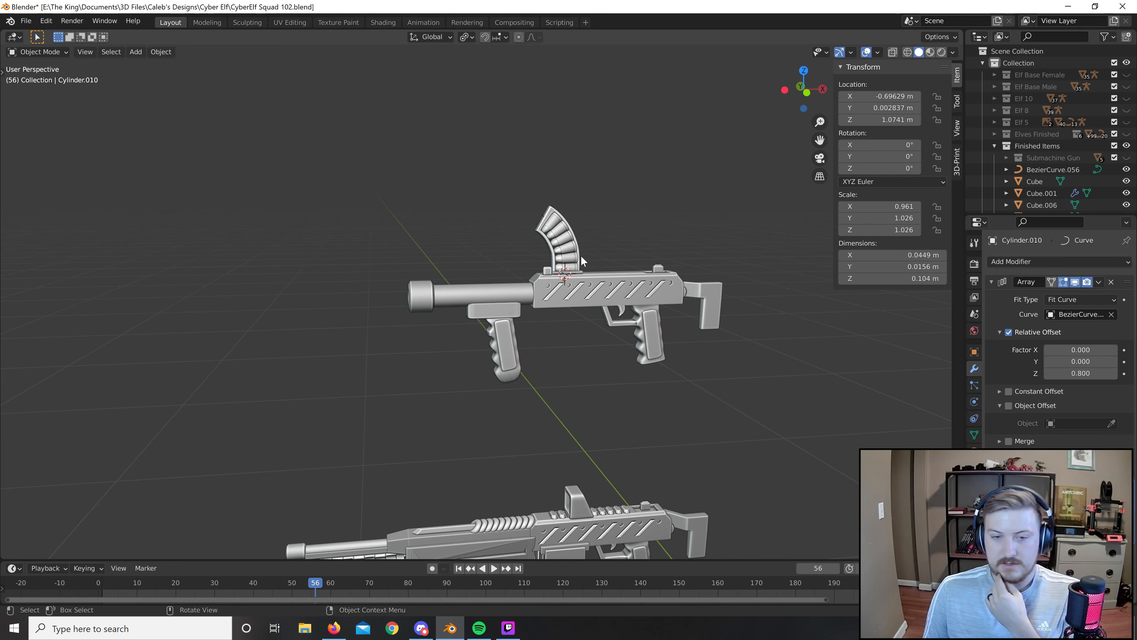
pyautogui.scroll(-2, 582, 261)
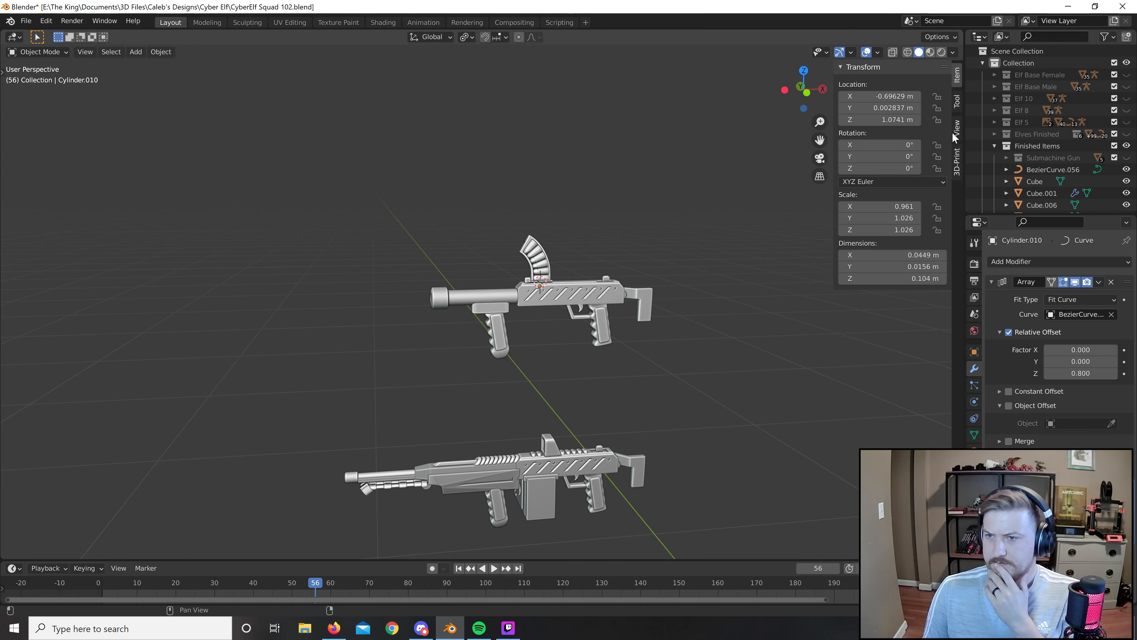
# Hide the Finished Items collection, show the Elf 9 collection instead, and frame its figure in the view.
pyautogui.click(1127, 146)
pyautogui.scroll(-5, 1064, 137)
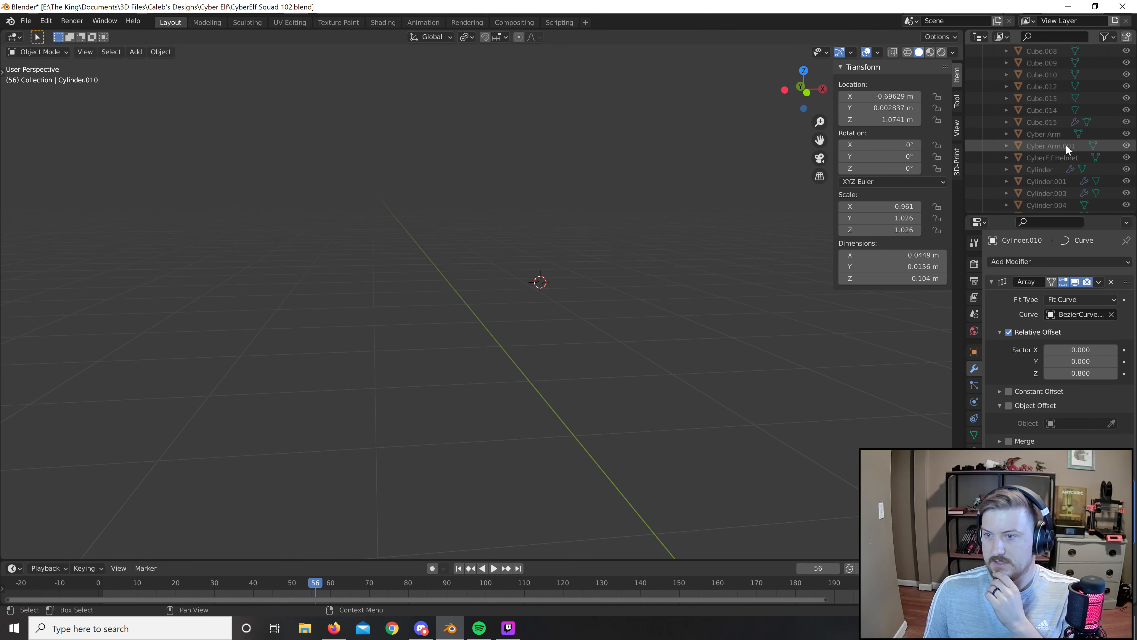
pyautogui.scroll(-8, 1068, 150)
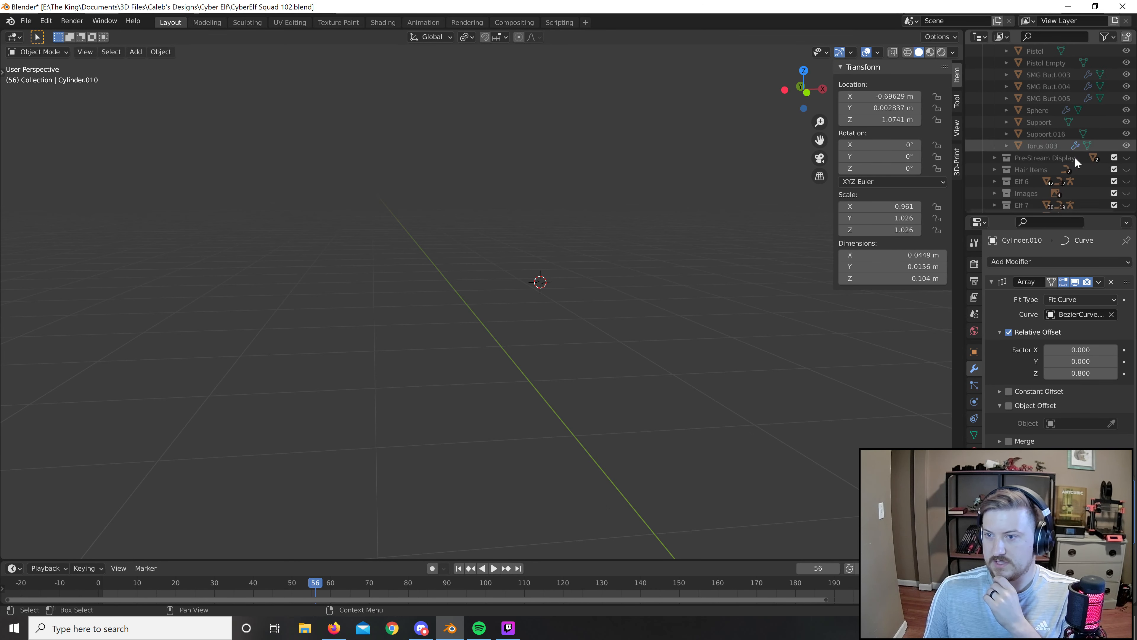
pyautogui.scroll(-1, 1089, 171)
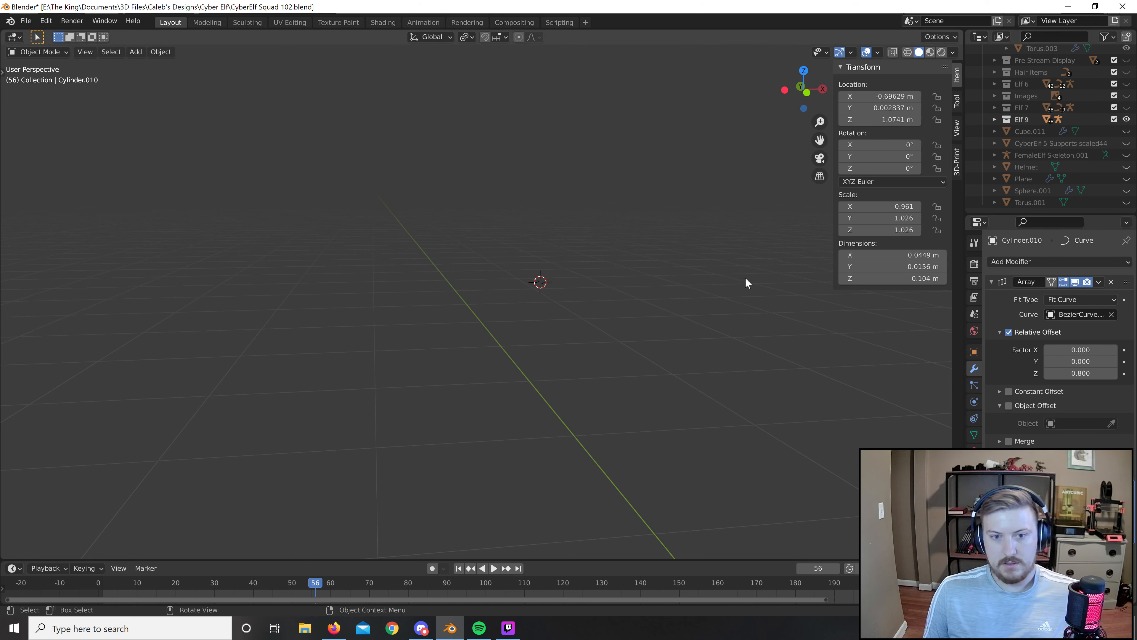
pyautogui.scroll(-5, 642, 320)
pyautogui.moveTo(684, 450); pyautogui.dragTo(382, 272)
pyautogui.press('KP_Decimal')
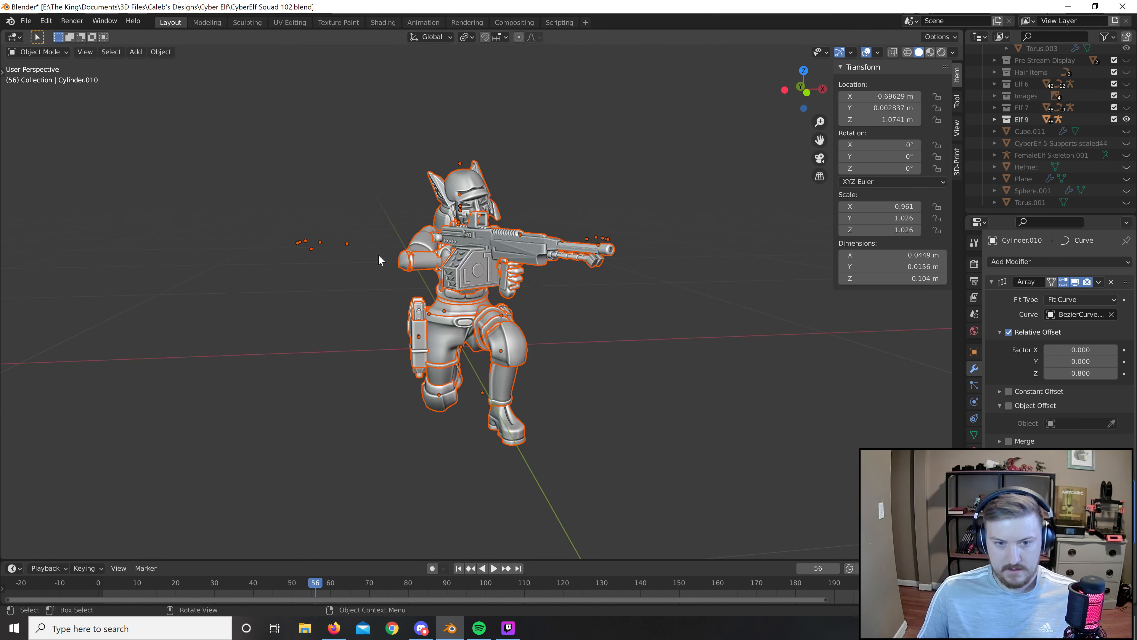
# Deselect everything and examine the kneeling Elf 9 figure and its rifle from the front and side.
pyautogui.click(363, 276)
pyautogui.moveTo(364, 276); pyautogui.dragTo(393, 286, button='middle')
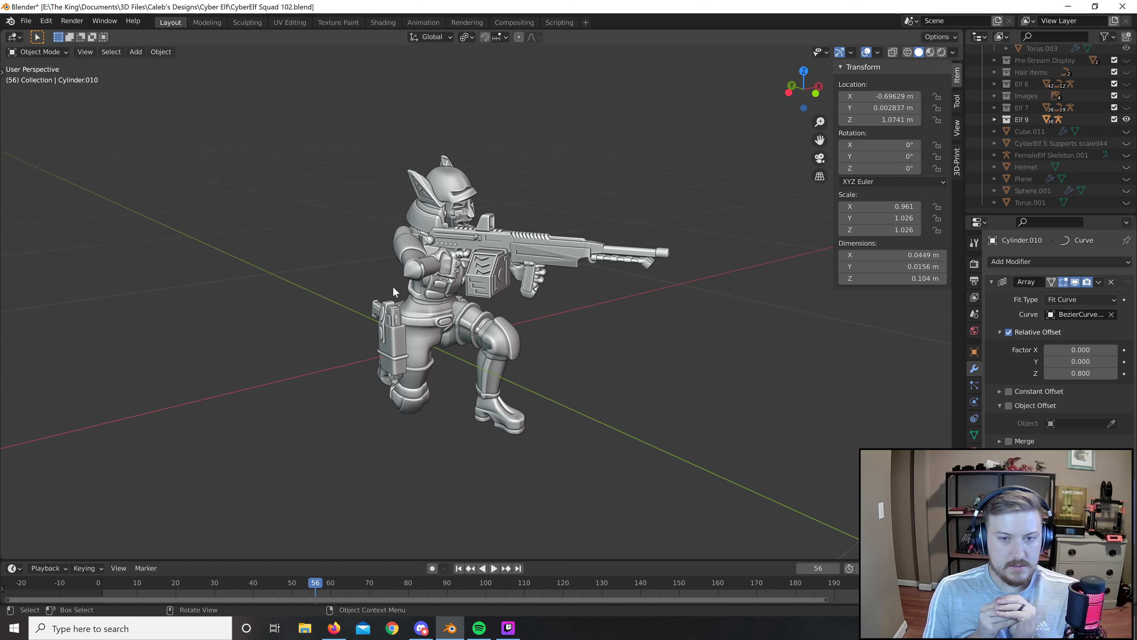
pyautogui.keyDown('shift'); pyautogui.moveTo(529, 217); pyautogui.dragTo(569, 255, button='middle'); pyautogui.keyUp('shift')
pyautogui.scroll(1, 588, 235)
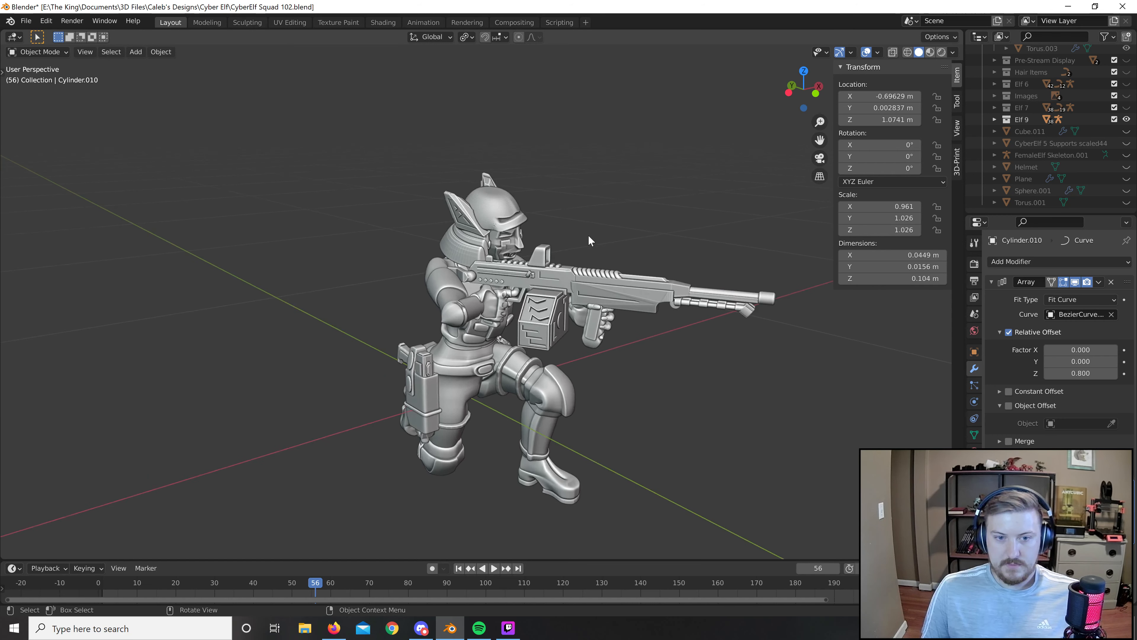
pyautogui.scroll(-1, 611, 231)
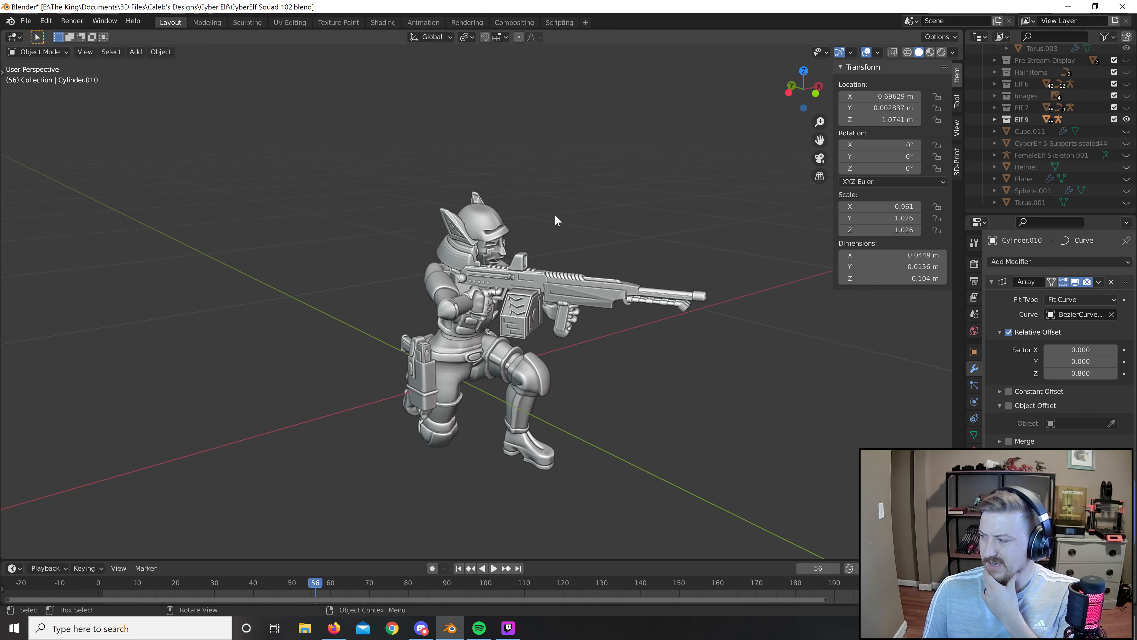
pyautogui.scroll(-2, 555, 219)
pyautogui.moveTo(555, 219); pyautogui.dragTo(640, 232, button='middle')
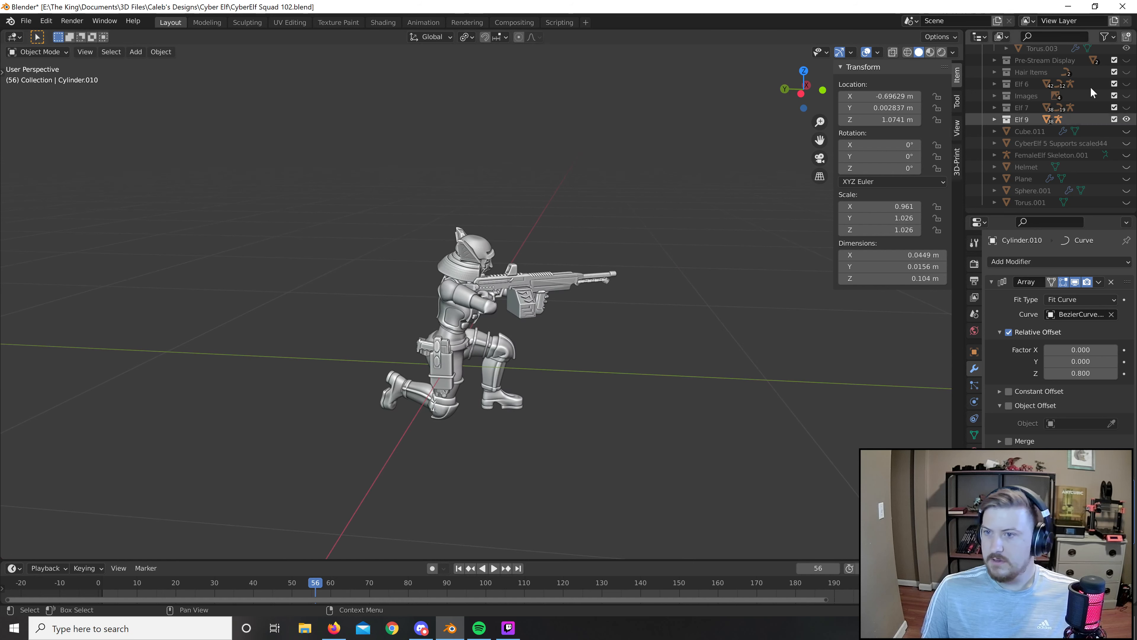
# Hide the Elf 9 collection and show the Finished Items collection again, with the two large guns in view.
pyautogui.click(1126, 120)
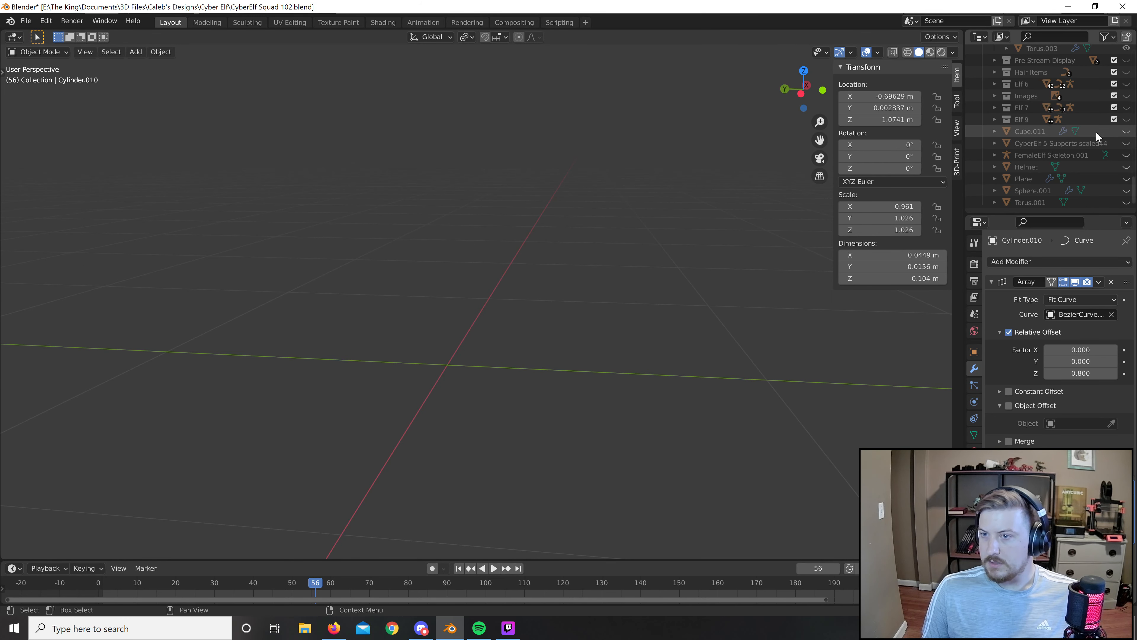
pyautogui.scroll(10, 1105, 170)
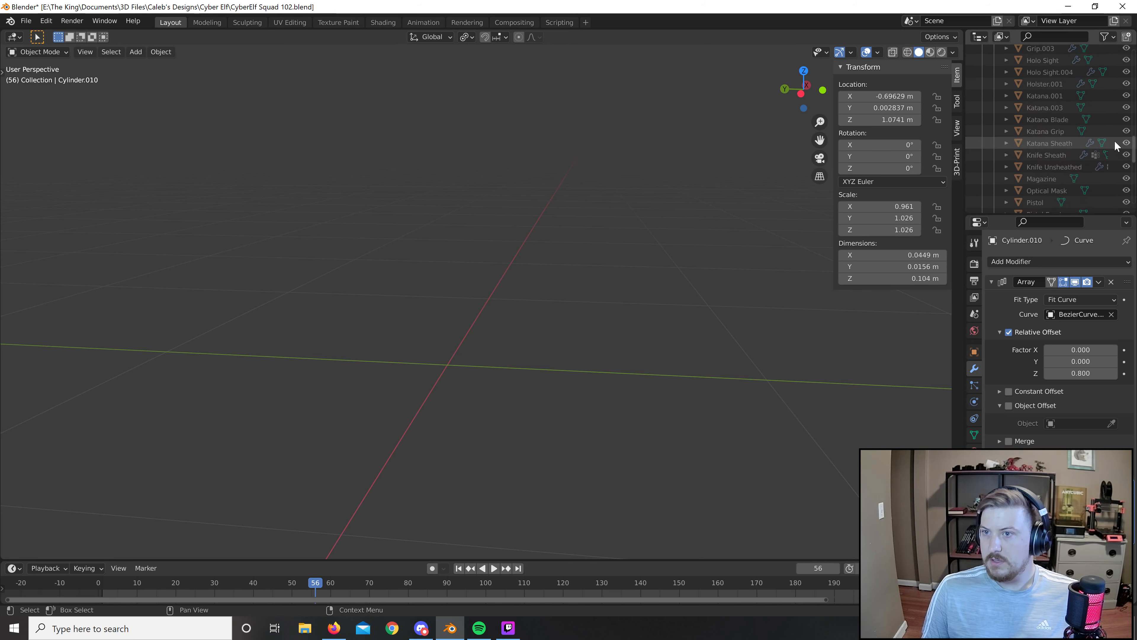
pyautogui.scroll(8, 1115, 144)
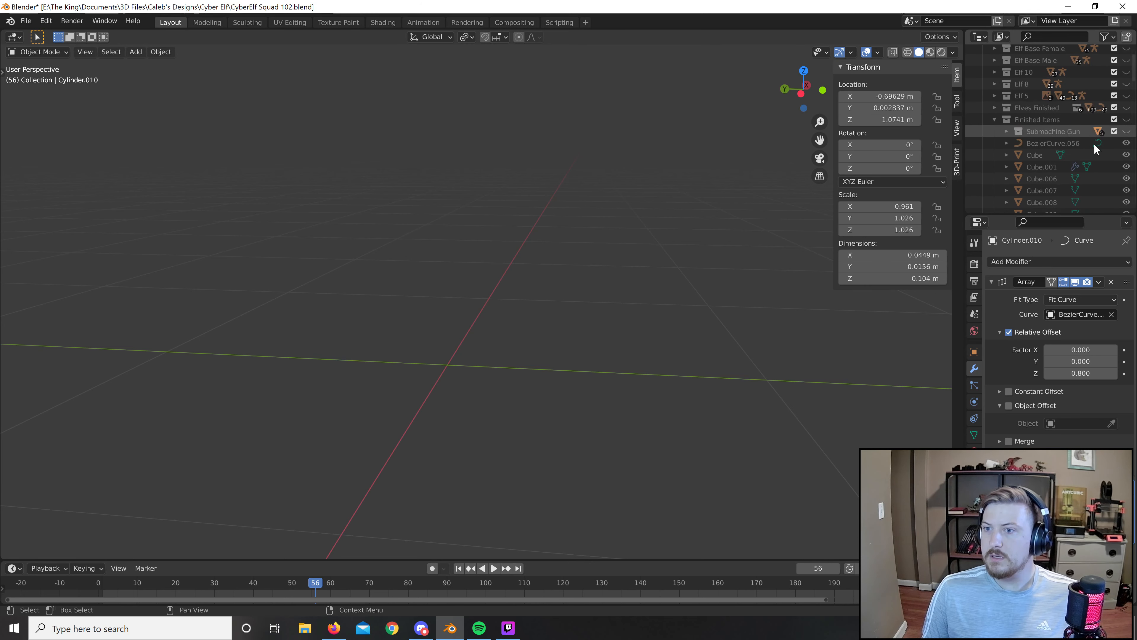
pyautogui.click(1126, 121)
pyautogui.moveTo(667, 331); pyautogui.dragTo(654, 363, button='middle')
pyautogui.scroll(4, 645, 314)
pyautogui.keyDown('shift'); pyautogui.moveTo(634, 268); pyautogui.dragTo(649, 347, button='middle'); pyautogui.keyUp('shift')
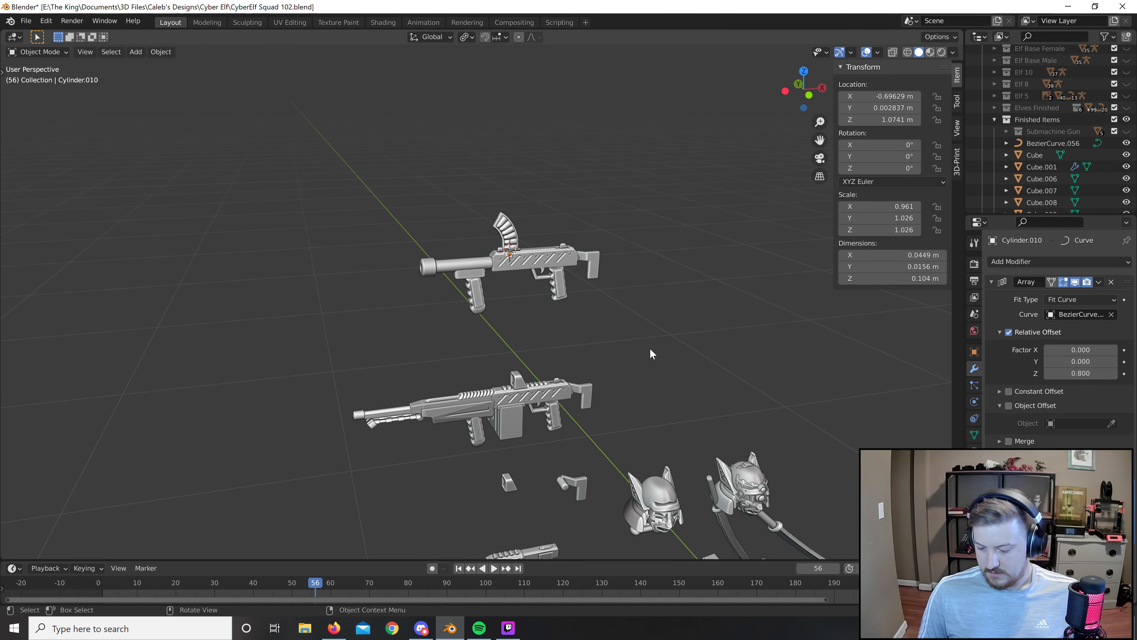
# Examine the gun with the curved top magazine in front view, closing in on its barrel and front grip.
pyautogui.press('KP_1')
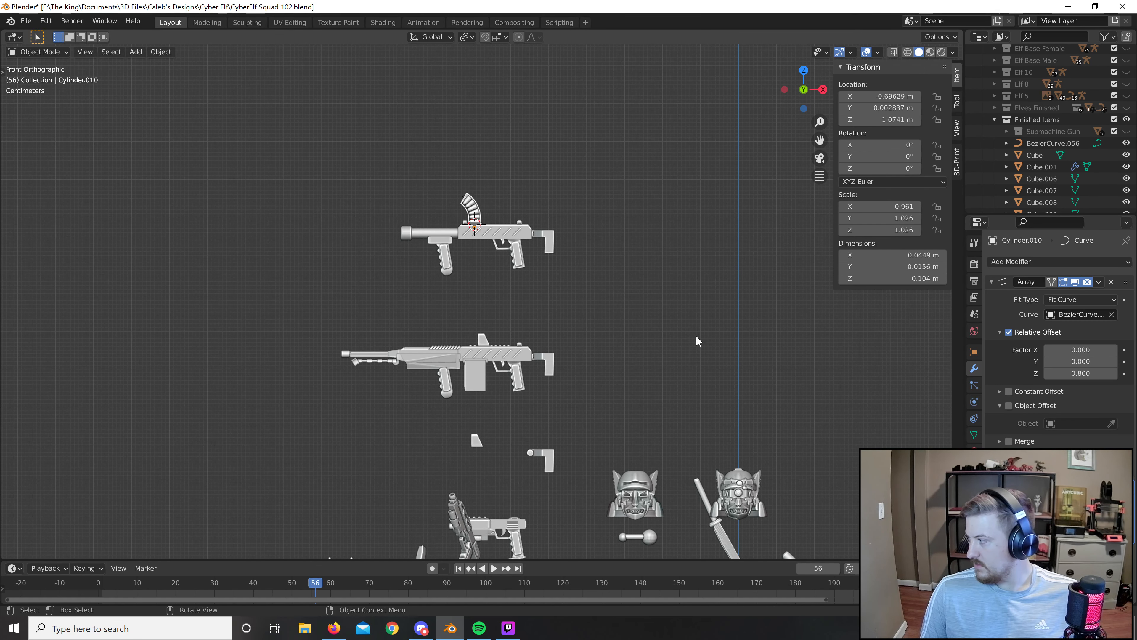
pyautogui.keyDown('shift'); pyautogui.moveTo(661, 326); pyautogui.dragTo(622, 377, button='middle'); pyautogui.keyUp('shift')
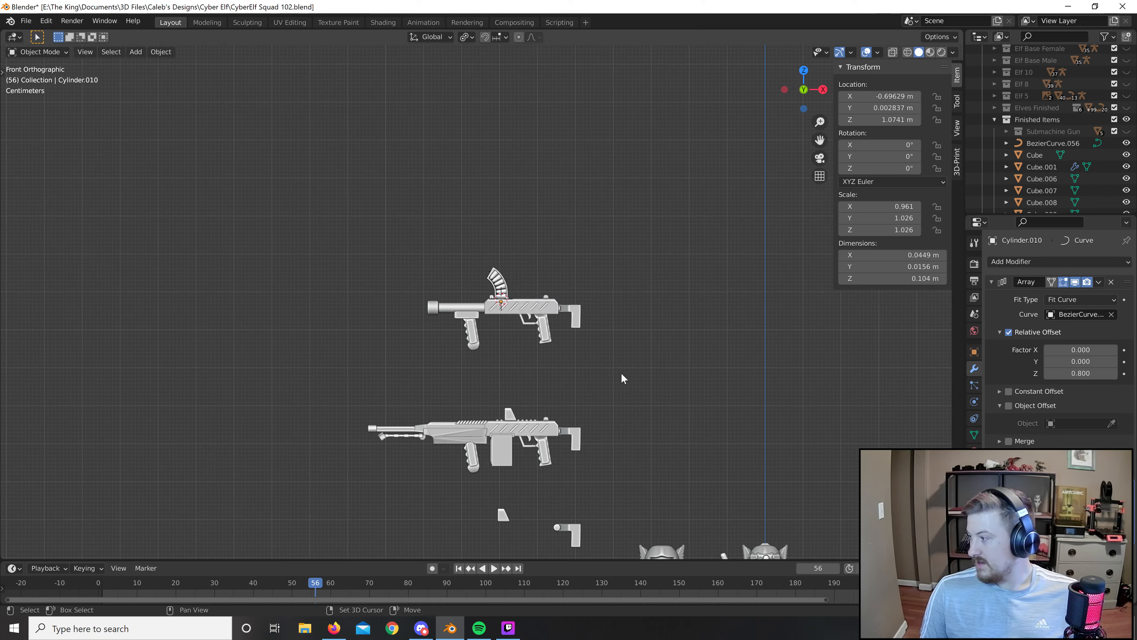
pyautogui.scroll(3, 600, 359)
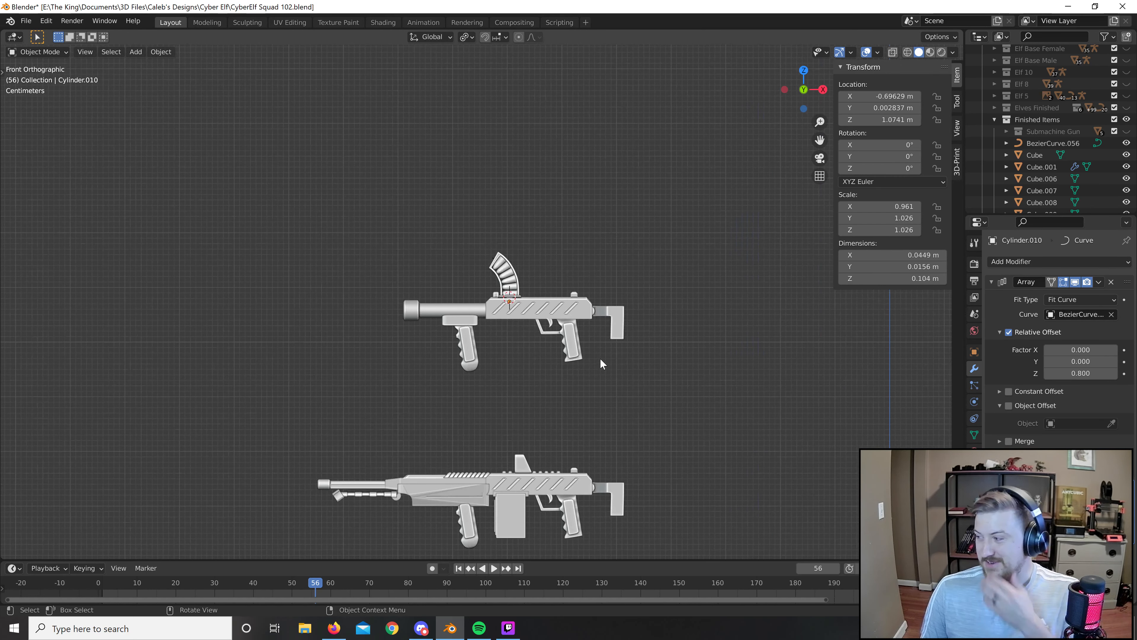
pyautogui.scroll(5, 598, 360)
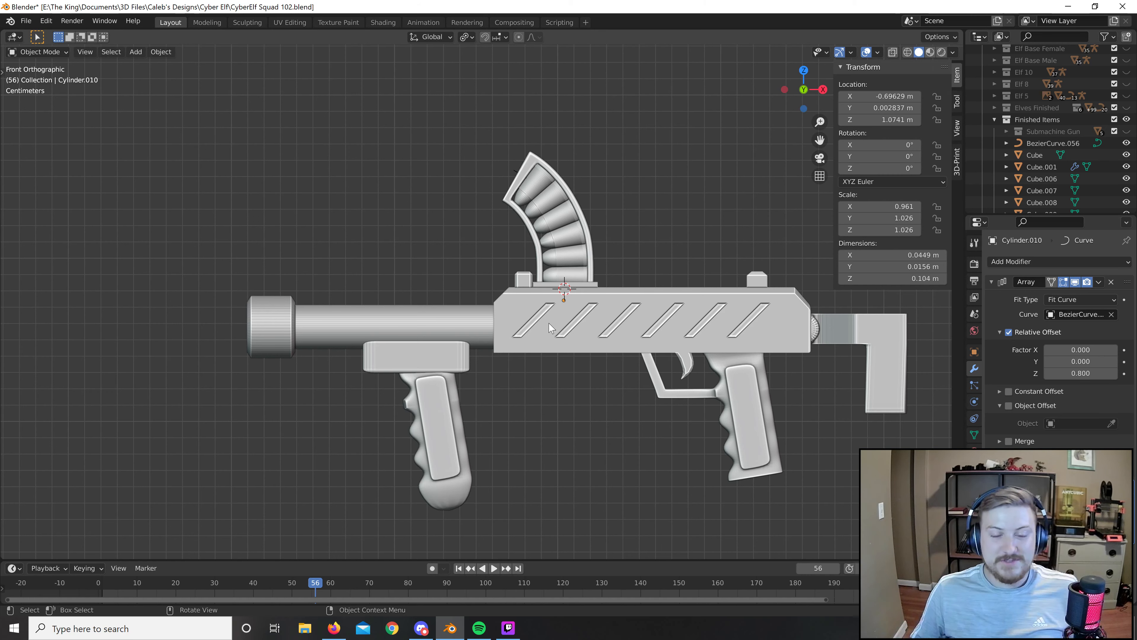
pyautogui.keyDown('shift'); pyautogui.moveTo(475, 278); pyautogui.dragTo(530, 271, button='middle'); pyautogui.keyUp('shift')
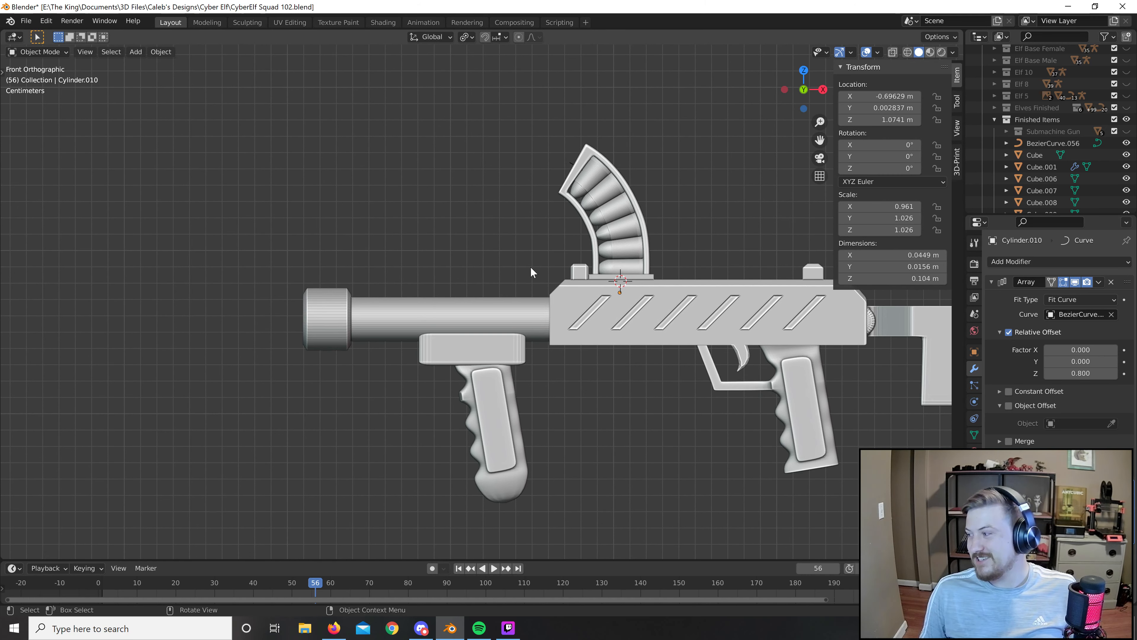
pyautogui.scroll(2, 530, 268)
pyautogui.scroll(2, 501, 285)
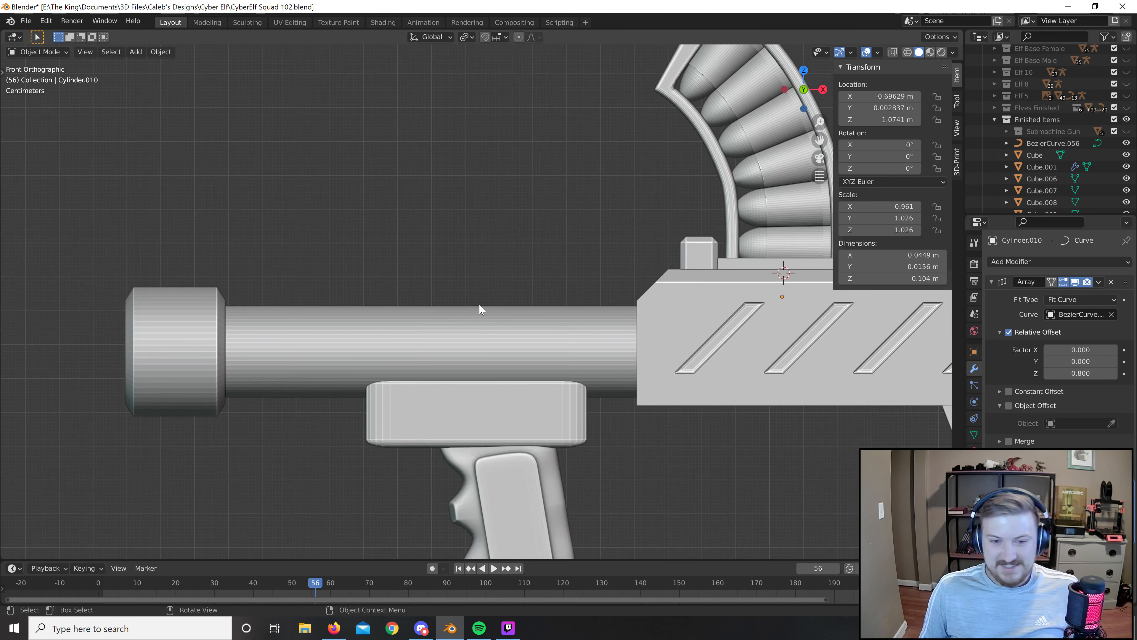
pyautogui.click(479, 309)
pyautogui.scroll(-1, 609, 406)
pyautogui.scroll(-4, 605, 394)
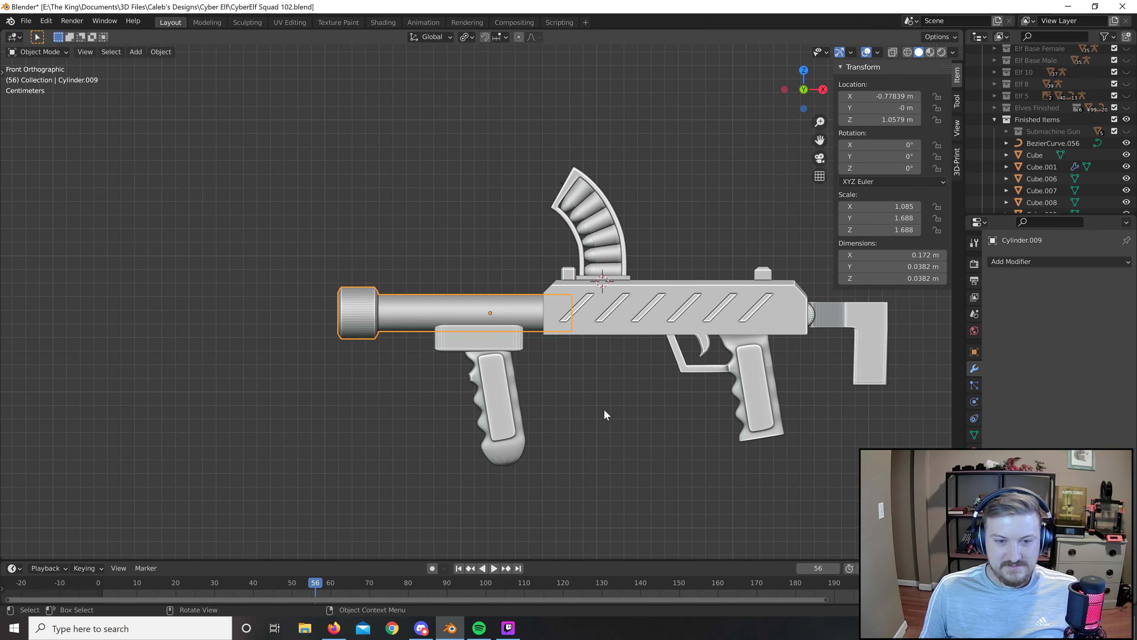
pyautogui.scroll(1, 544, 405)
pyautogui.press('Tab')
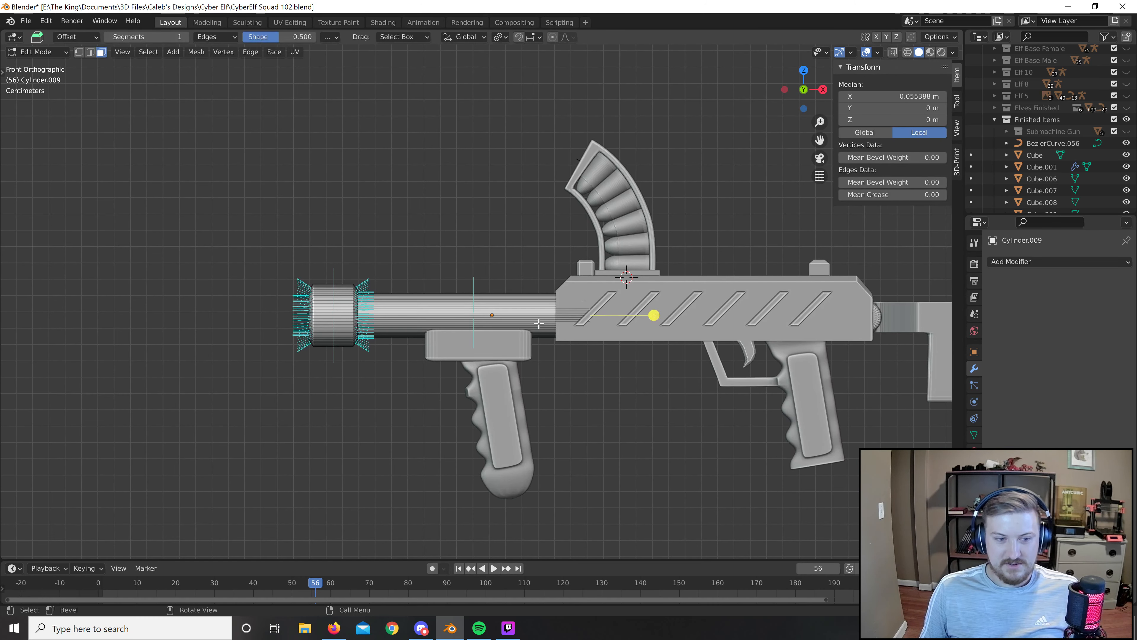
pyautogui.press('Tab')
pyautogui.press('Tab')
pyautogui.click(536, 322)
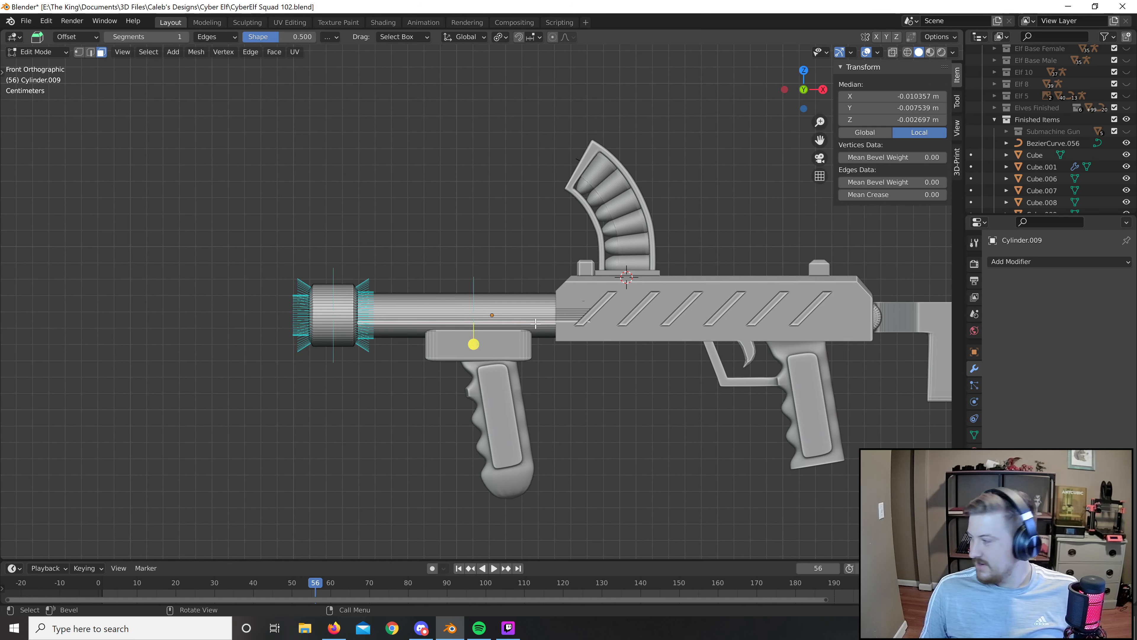
pyautogui.scroll(2, 537, 321)
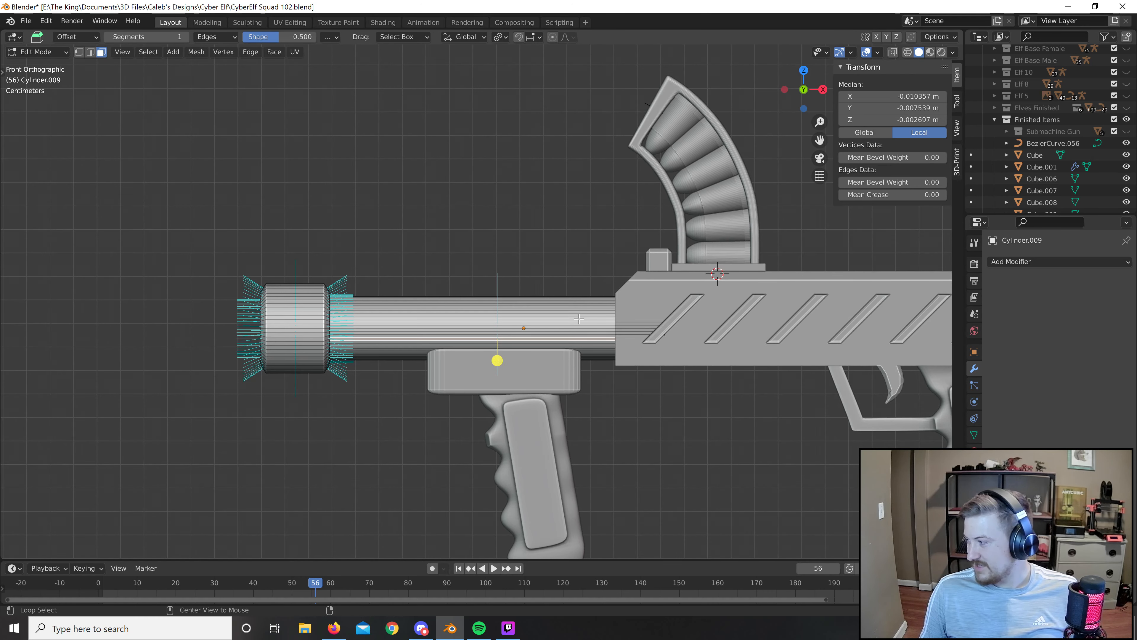
pyautogui.keyDown('alt'); pyautogui.click(579, 319); pyautogui.keyUp('alt')
pyautogui.scroll(2, 597, 324)
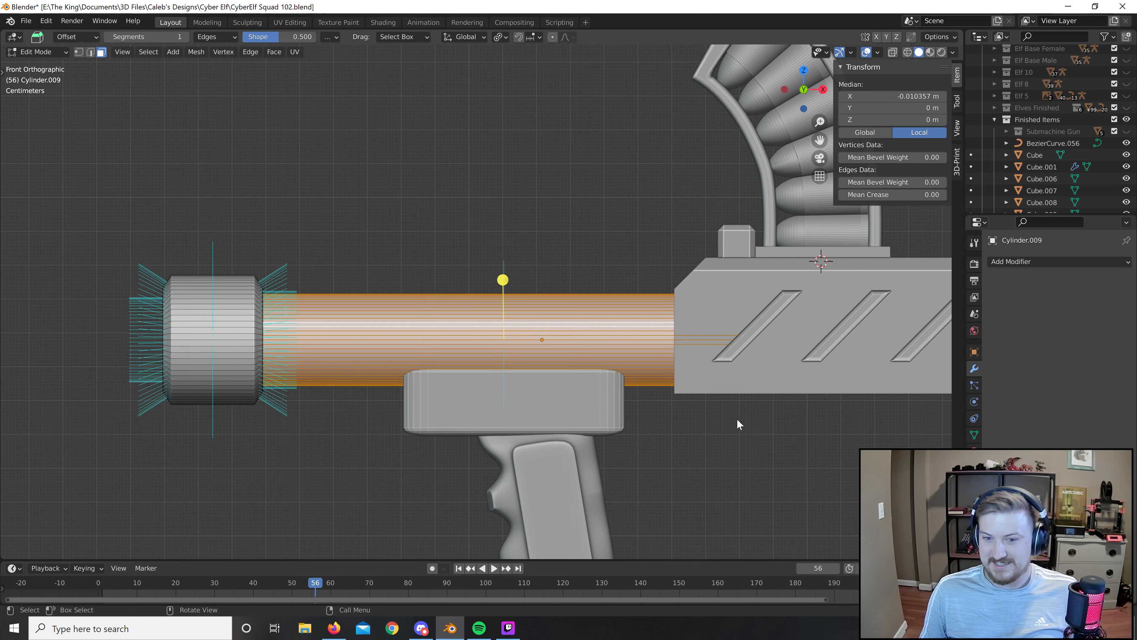
pyautogui.press('Tab')
pyautogui.click(758, 438)
# Scale the barrel of the gun with the curved top magazine down uniformly by a factor of about 0.968, then deselect it.
pyautogui.moveTo(757, 438); pyautogui.dragTo(665, 359, button='middle')
pyautogui.scroll(-4, 673, 376)
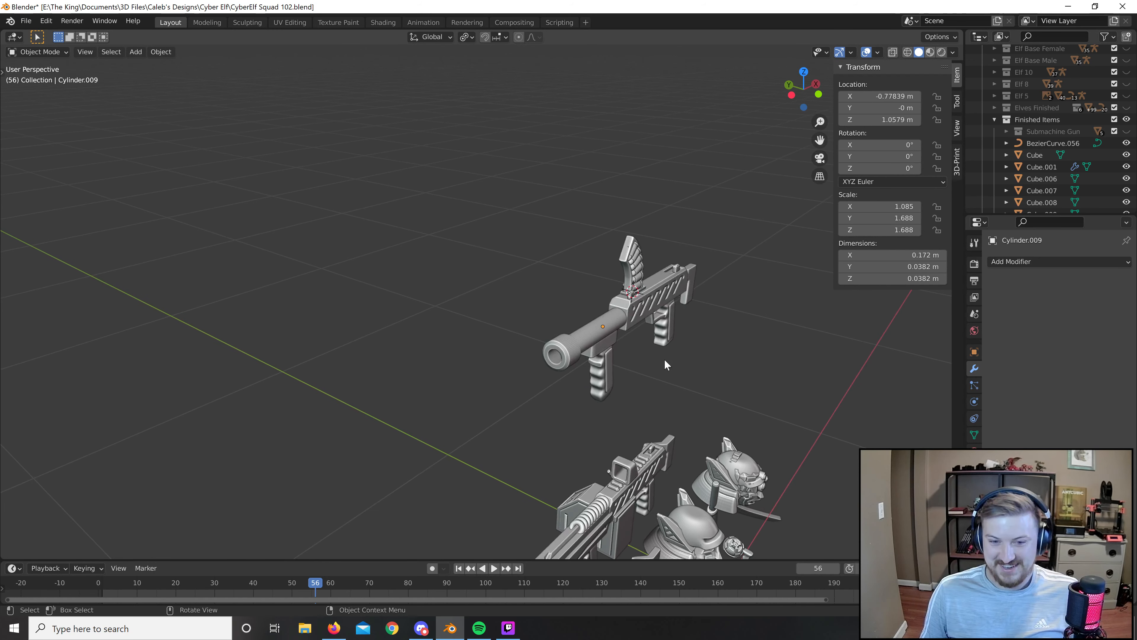
pyautogui.scroll(4, 664, 359)
pyautogui.keyDown('shift'); pyautogui.moveTo(771, 398); pyautogui.dragTo(607, 351, button='middle'); pyautogui.keyUp('shift')
pyautogui.scroll(-1, 606, 351)
pyautogui.click(533, 339)
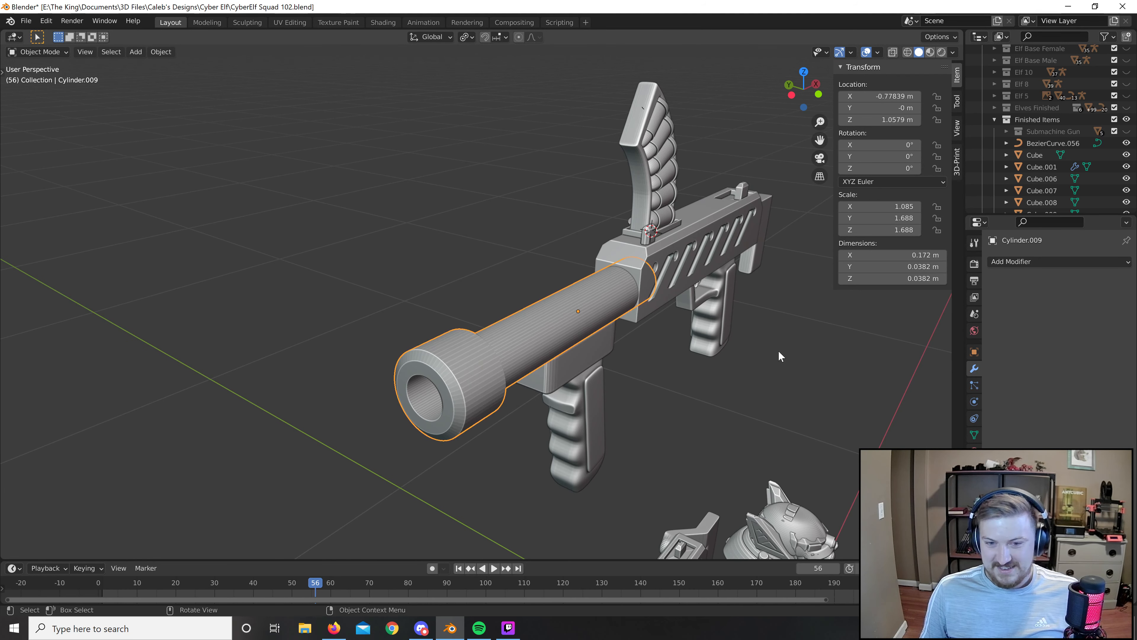
pyautogui.scroll(2, 780, 354)
pyautogui.press('s')
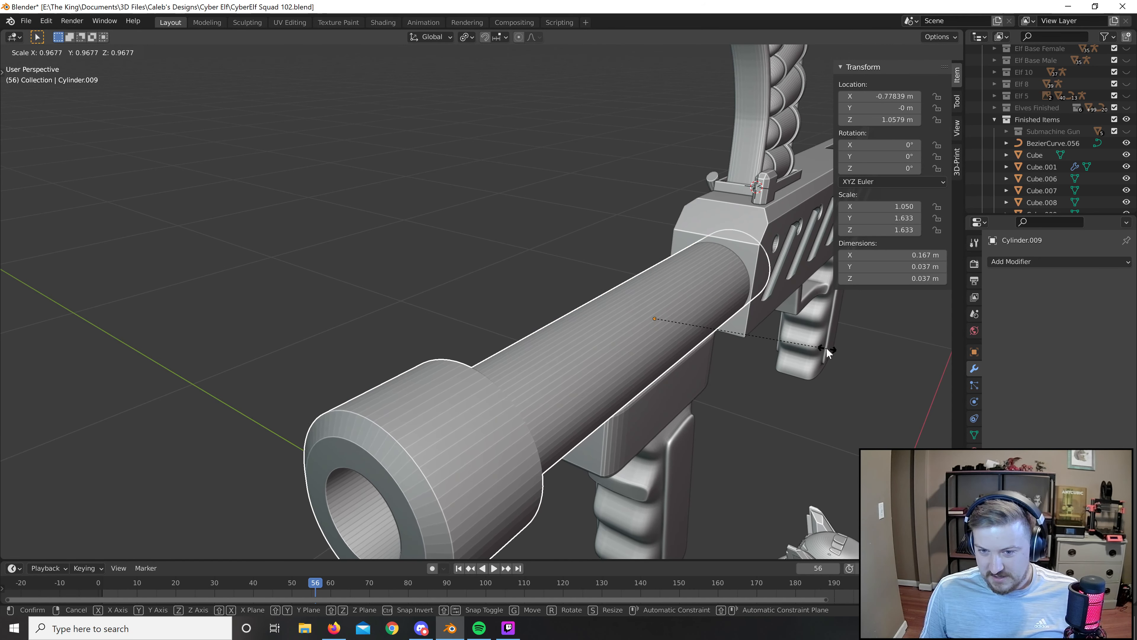
pyautogui.click(827, 352)
pyautogui.click(802, 415)
# Examine the slimmed barrel and its junction with the receiver from the side and from the muzzle end.
pyautogui.moveTo(801, 415); pyautogui.dragTo(706, 391, button='middle')
pyautogui.scroll(4, 741, 388)
pyautogui.scroll(-4, 741, 390)
pyautogui.scroll(-2, 705, 389)
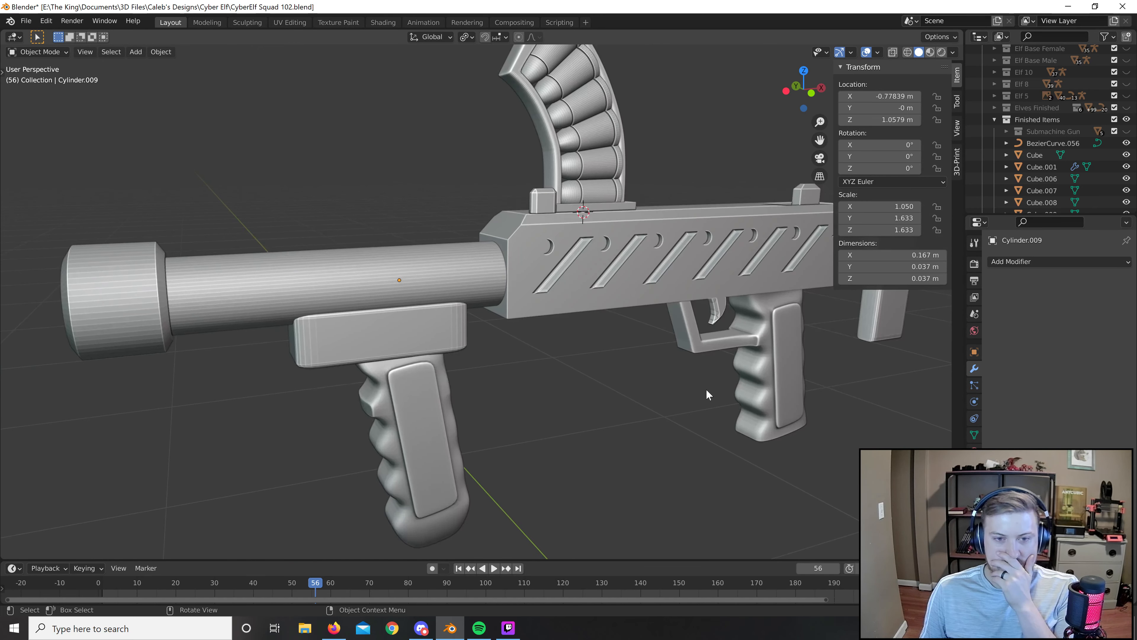
pyautogui.scroll(-3, 707, 392)
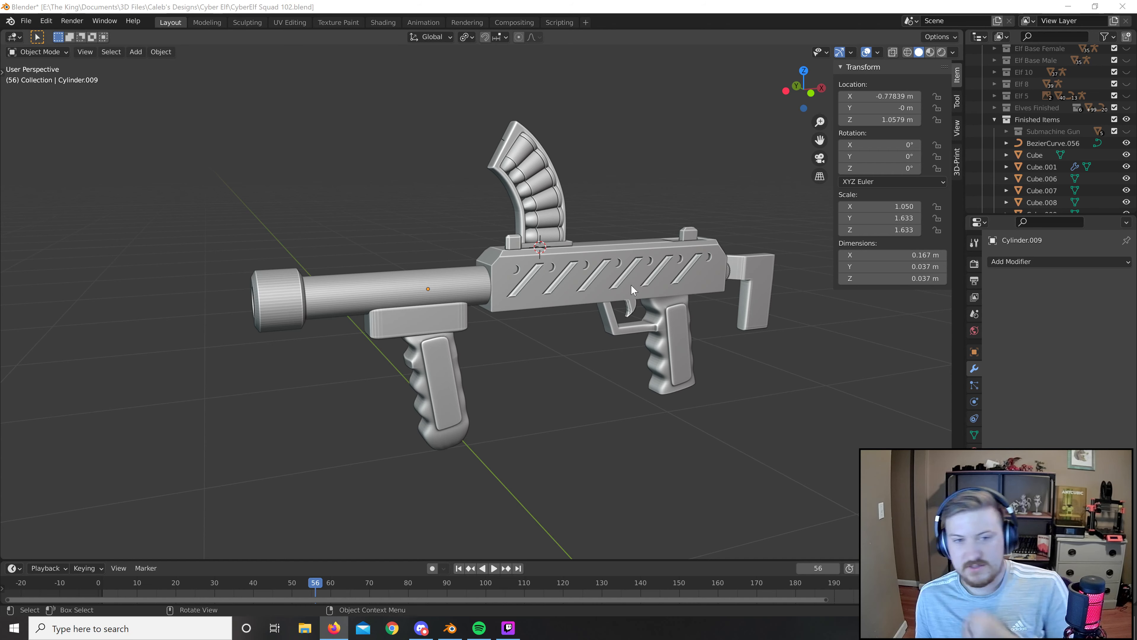
pyautogui.moveTo(604, 306); pyautogui.dragTo(681, 300, button='middle')
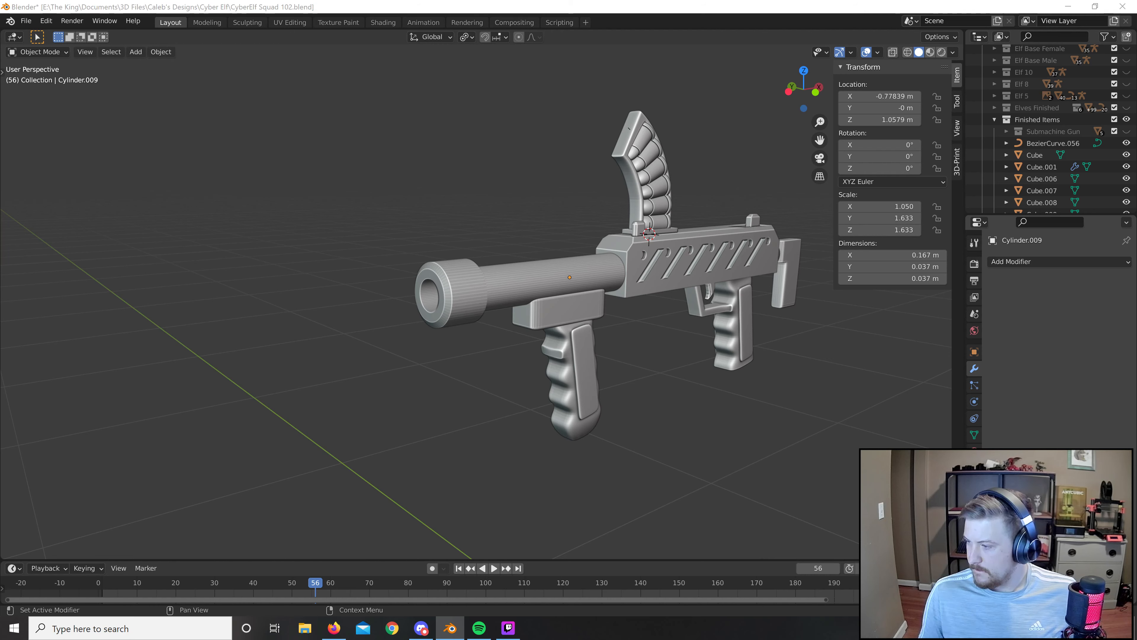
pyautogui.moveTo(659, 267); pyautogui.dragTo(670, 286, button='middle')
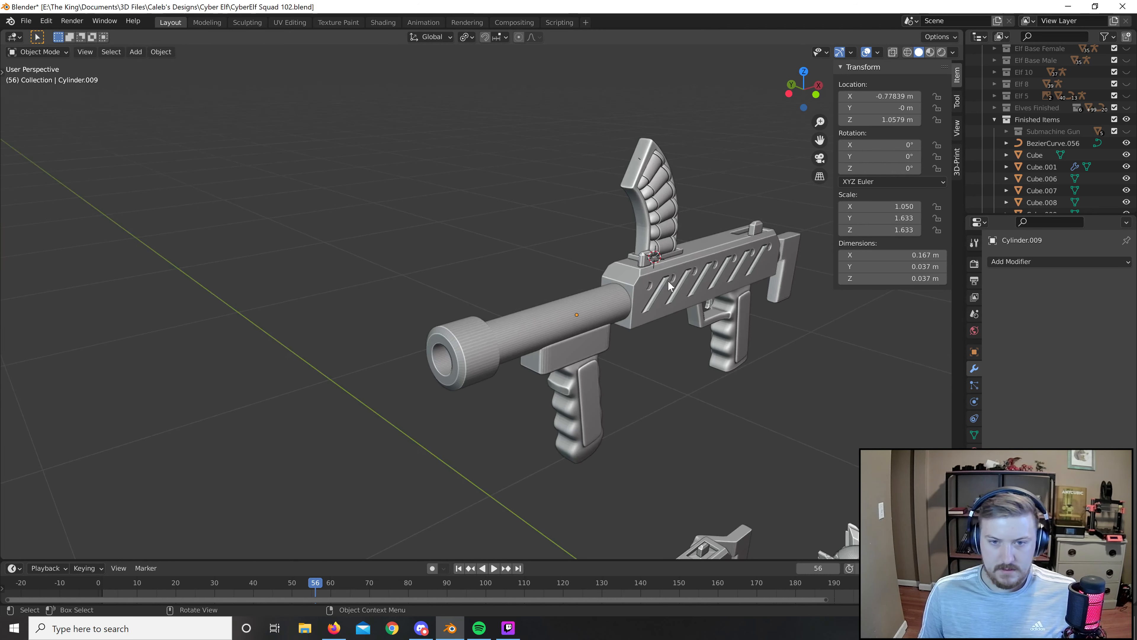
# Extrude the receiver's front face around the barrel in place and scale the new face to 0.822.
pyautogui.scroll(2, 669, 281)
pyautogui.click(763, 275)
pyautogui.press('Tab')
pyautogui.click(733, 281)
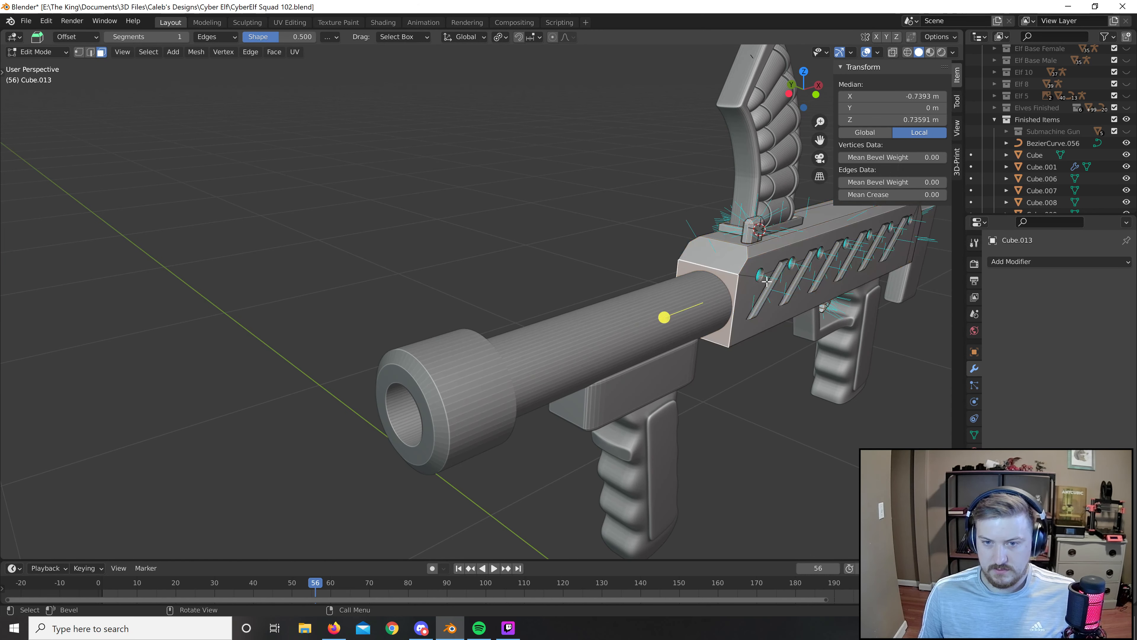
pyautogui.moveTo(766, 281); pyautogui.dragTo(756, 269, button='middle')
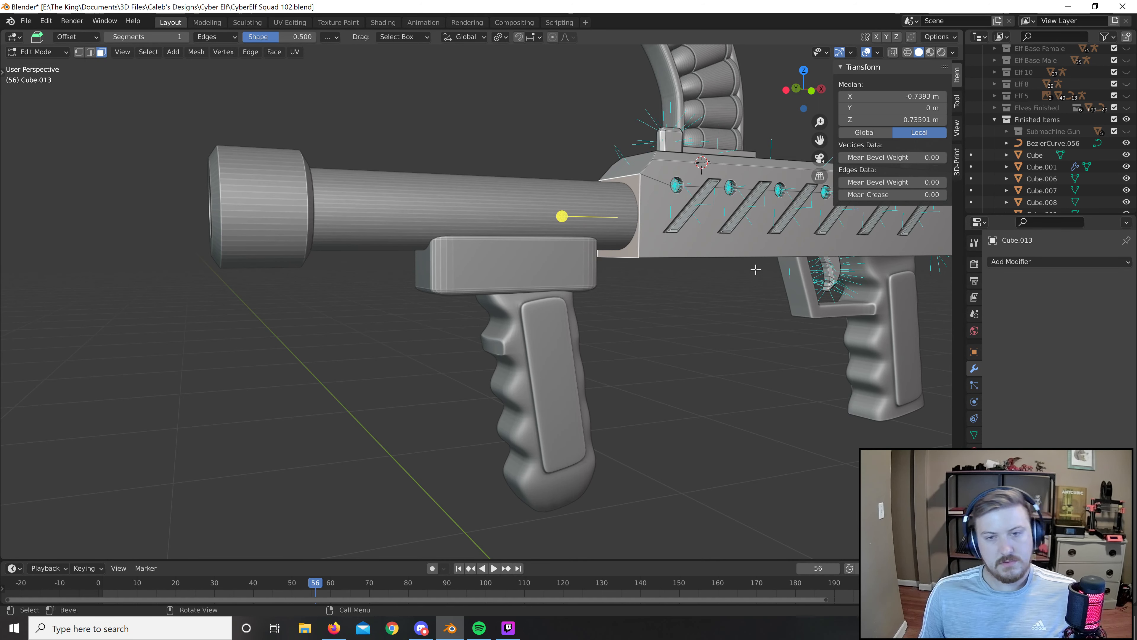
pyautogui.press('e')
pyautogui.rightClick(756, 270)
pyautogui.press('s')
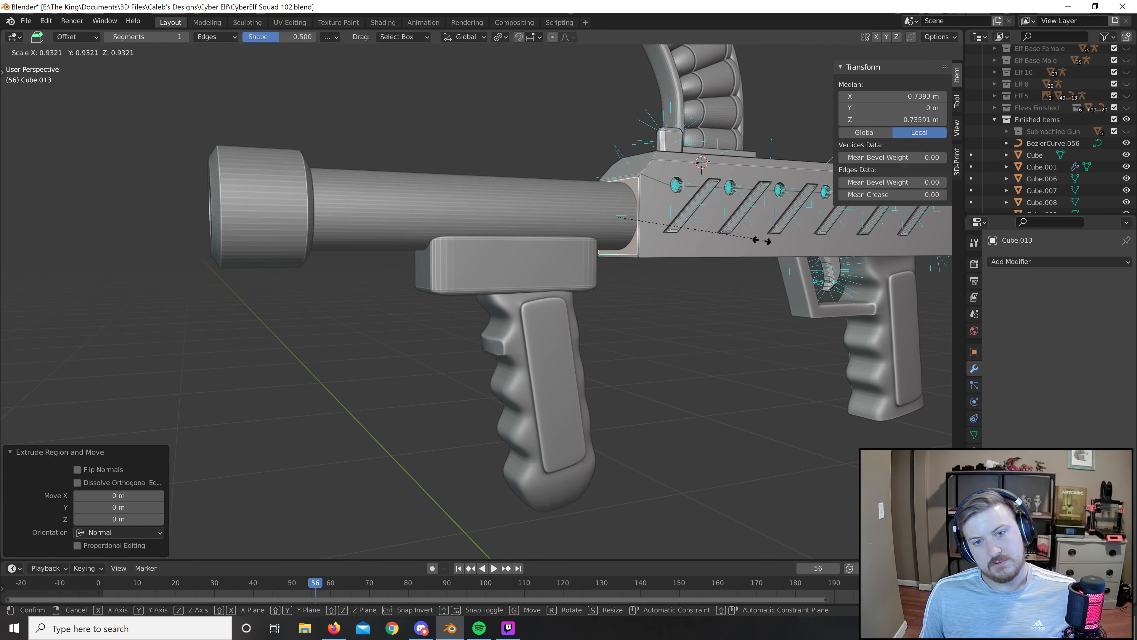
pyautogui.click(744, 246)
# Extrude the reduced front face about 0.0906 m forward along the barrel toward the muzzle.
pyautogui.moveTo(564, 215); pyautogui.dragTo(515, 269, button='middle')
pyautogui.press('e')
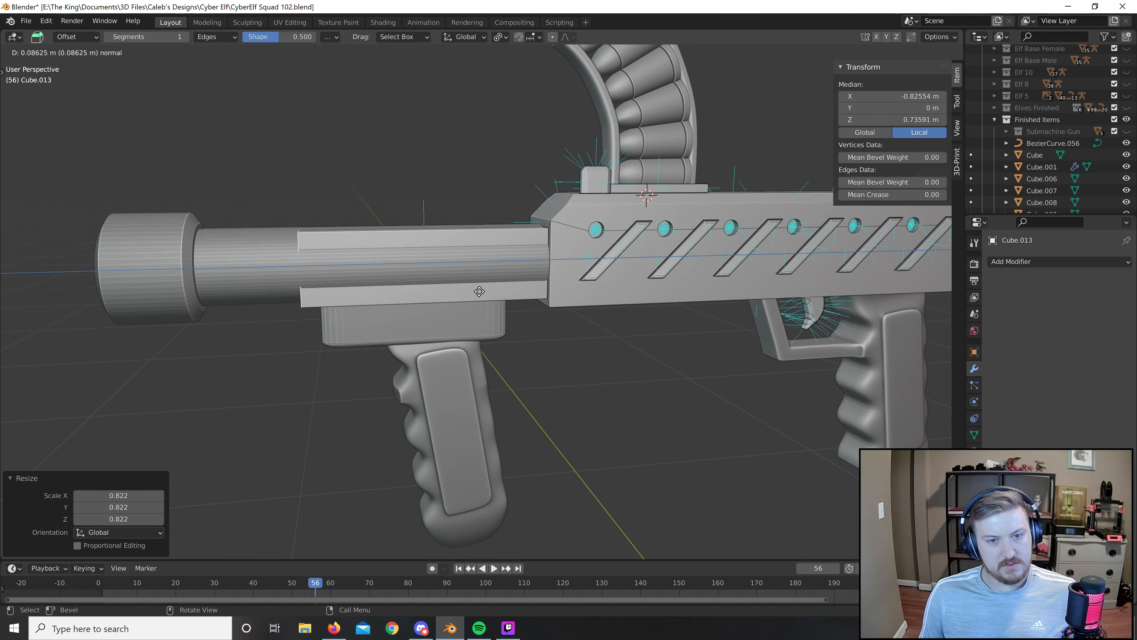
pyautogui.click(553, 293)
# Bevel the four long outer edges of the extruded barrel shroud with one segment and a width of about 0.00389 m.
pyautogui.moveTo(553, 293); pyautogui.dragTo(623, 336, button='middle')
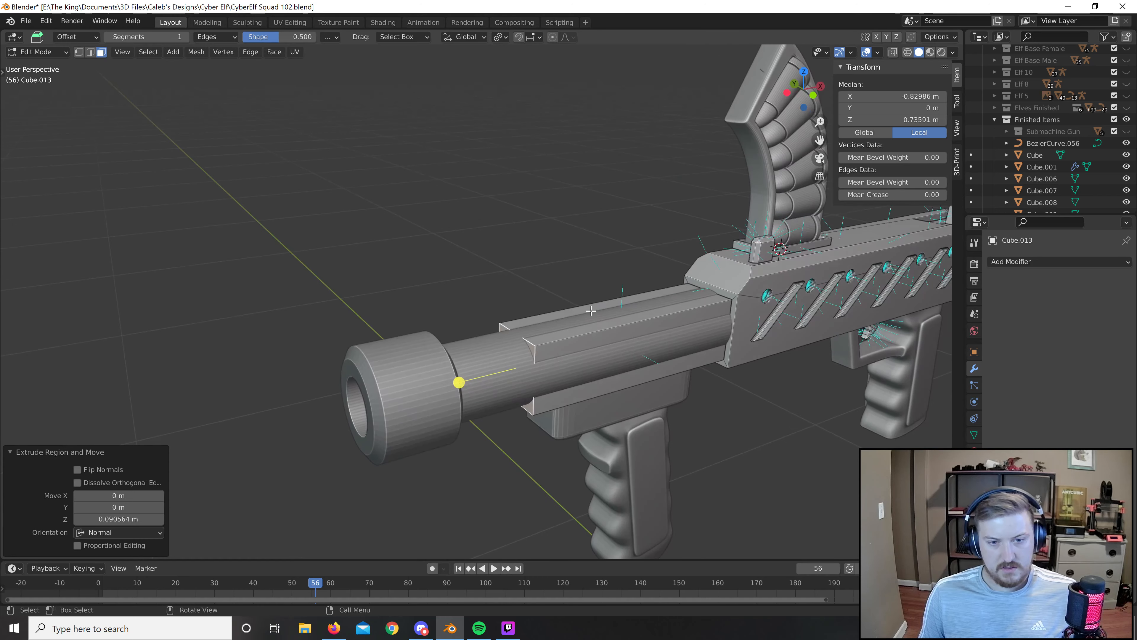
pyautogui.press('2')
pyautogui.click(627, 340)
pyautogui.press('3')
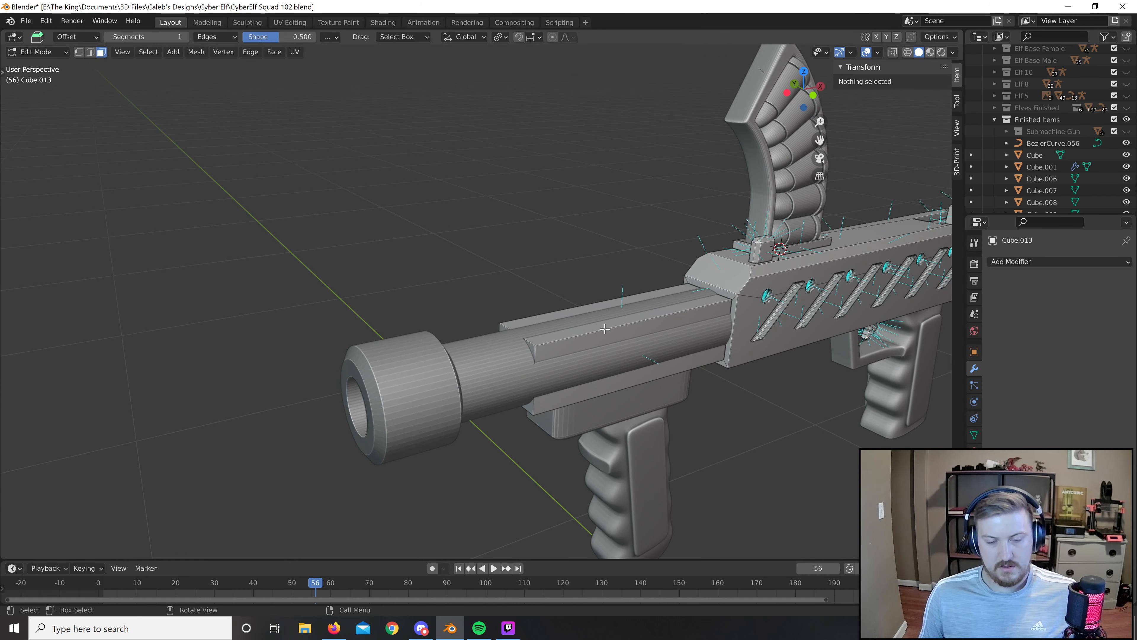
pyautogui.click(551, 318)
pyautogui.press('2')
pyautogui.click(548, 314)
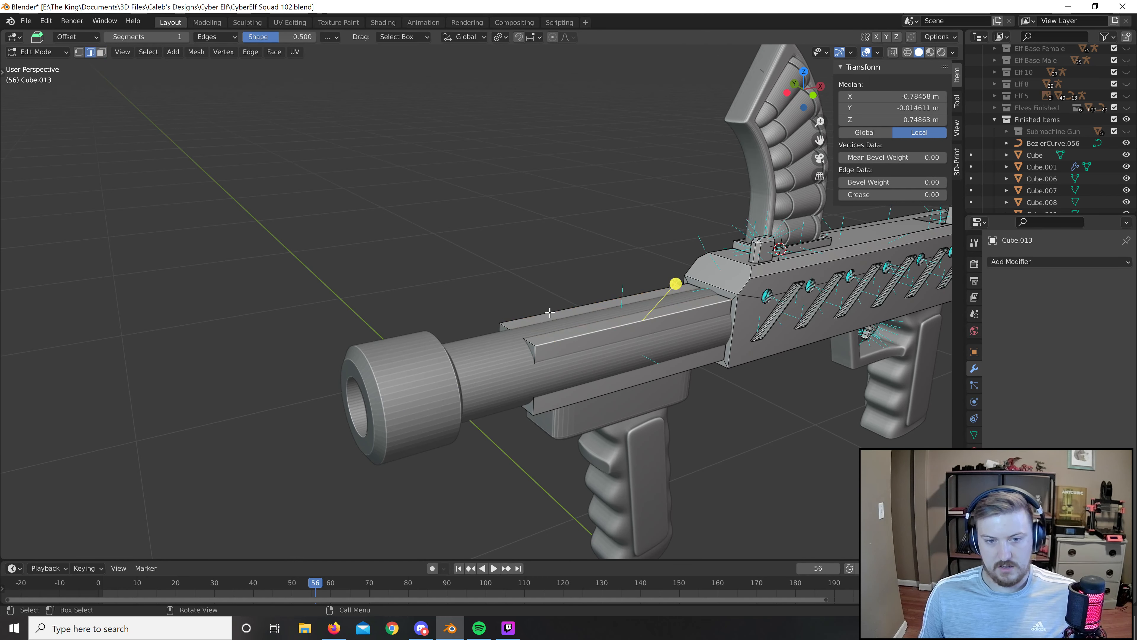
pyautogui.keyDown('shift'); pyautogui.click(599, 332); pyautogui.keyUp('shift')
pyautogui.moveTo(599, 332); pyautogui.dragTo(582, 277, button='middle')
pyautogui.keyDown('shift'); pyautogui.click(638, 306); pyautogui.keyUp('shift')
pyautogui.keyDown('shift'); pyautogui.click(750, 251); pyautogui.keyUp('shift')
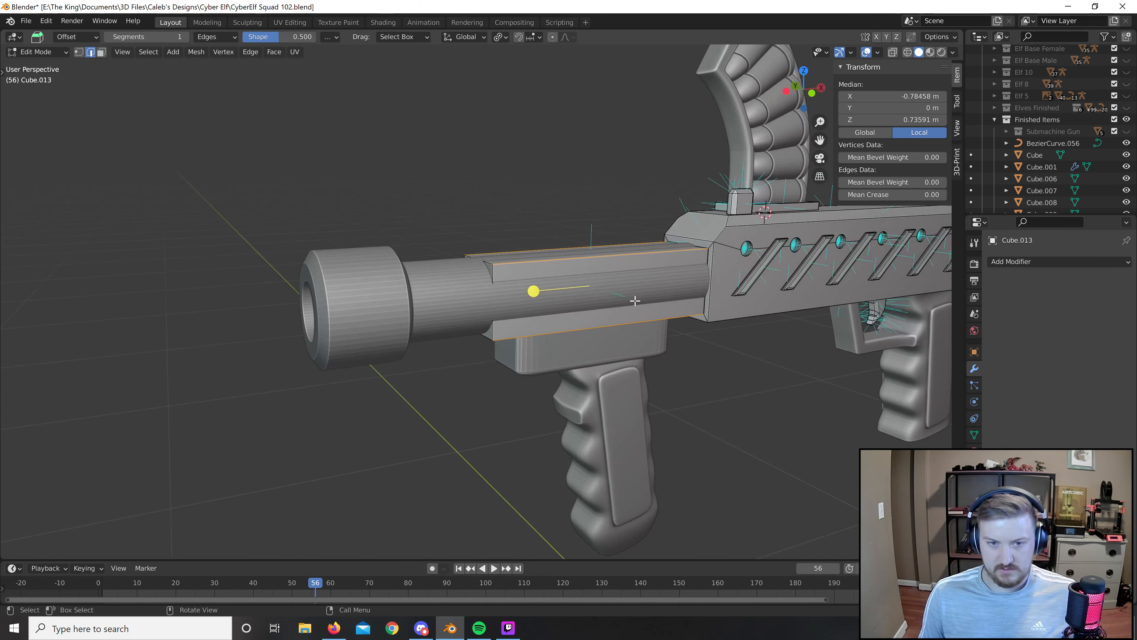
pyautogui.scroll(3, 576, 275)
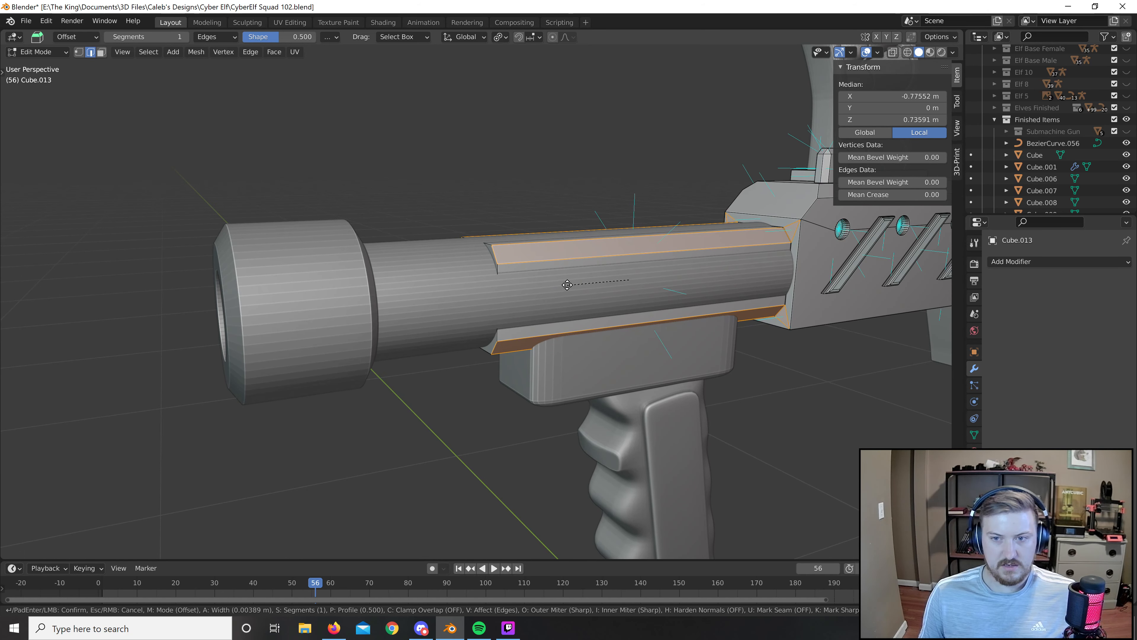
pyautogui.click(570, 285)
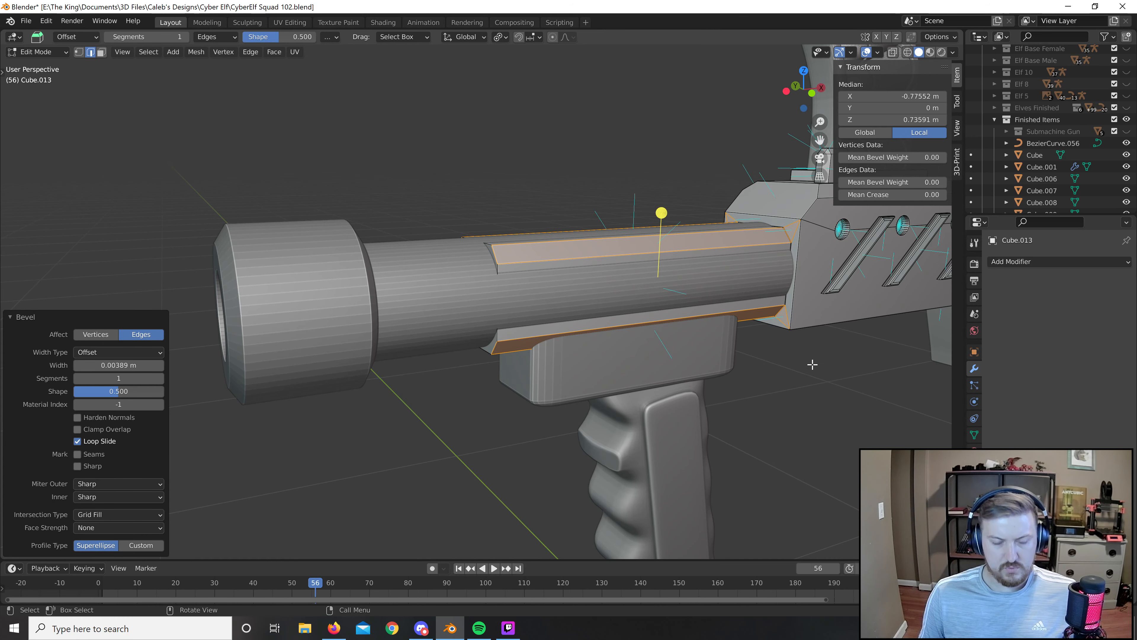
pyautogui.press('s')
pyautogui.rightClick(843, 357)
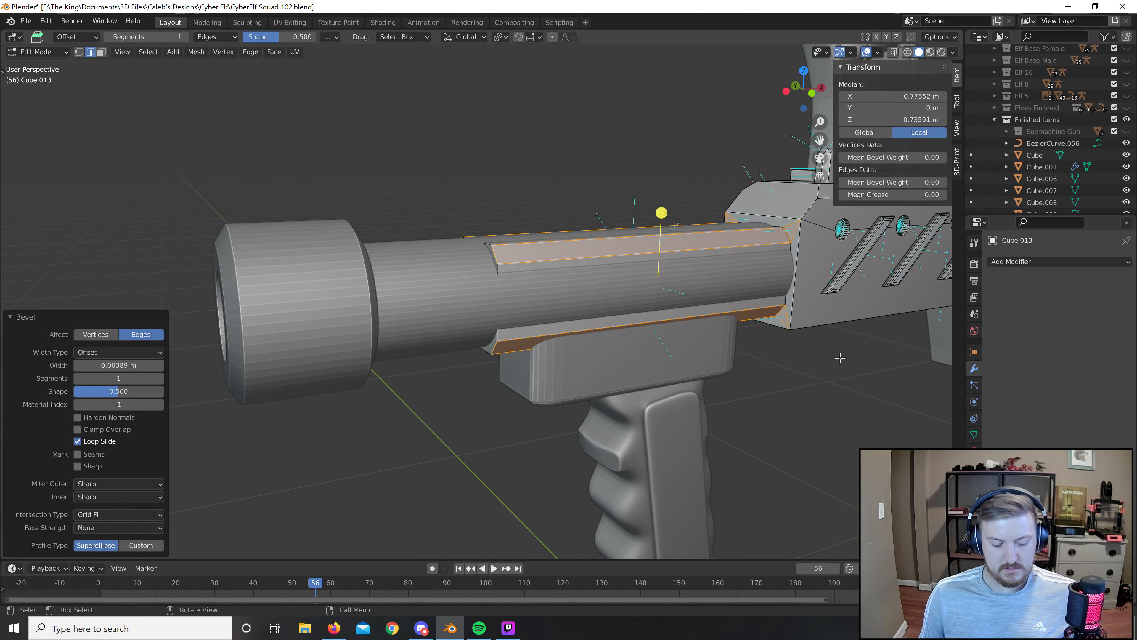
pyautogui.press('s')
pyautogui.hotkey('shift', 'x')
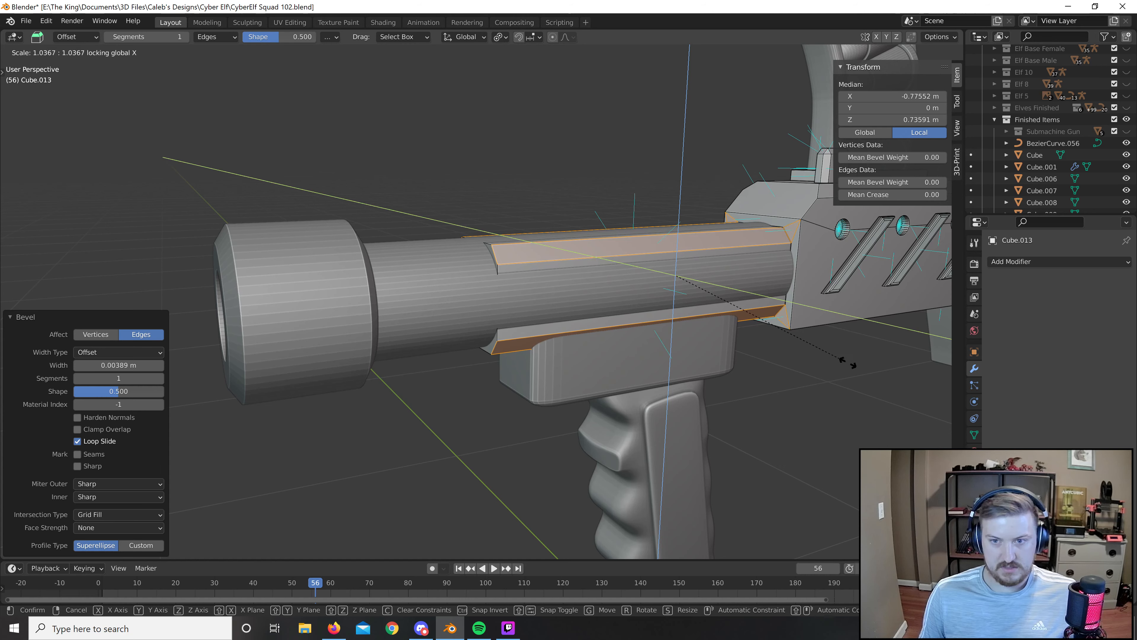
pyautogui.rightClick(868, 353)
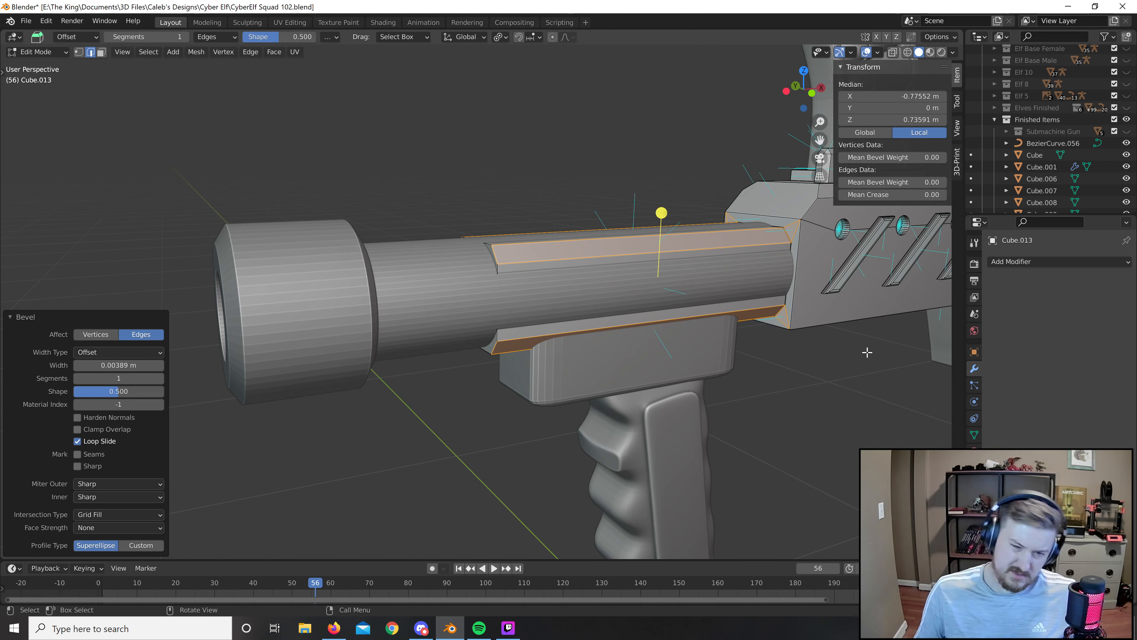
# Scale the beveled shroud edges by about 1.019, excluding the X axis, around the 3D cursor snapped to the selection, and leave mesh editing.
pyautogui.moveTo(487, 367); pyautogui.dragTo(609, 381, button='middle')
pyautogui.hotkey('shift', 's')
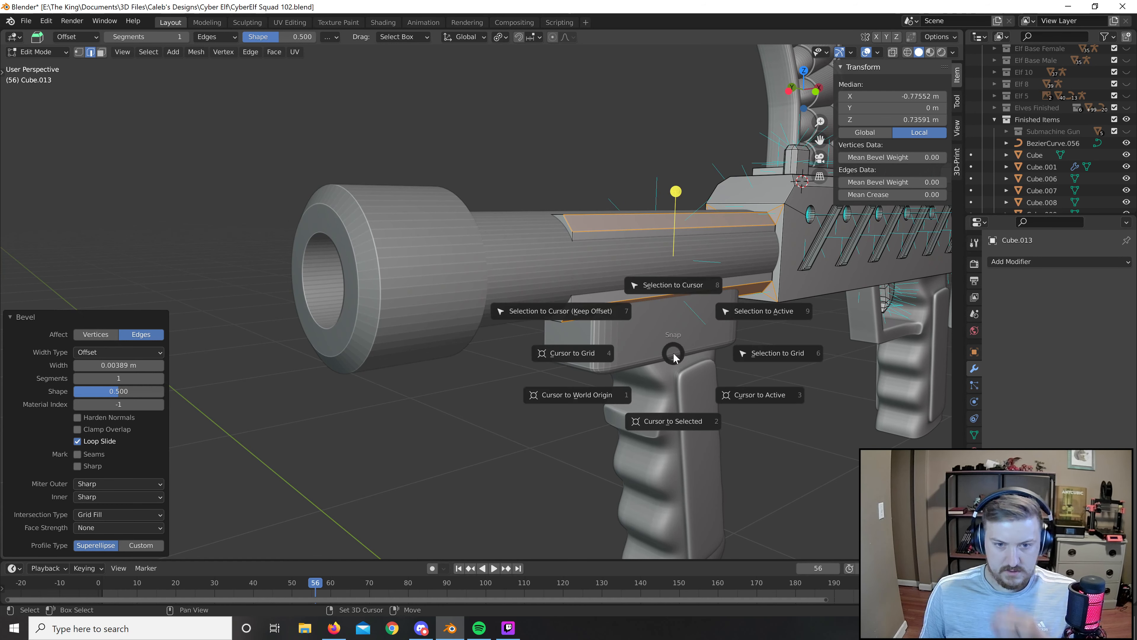
pyautogui.click(676, 405)
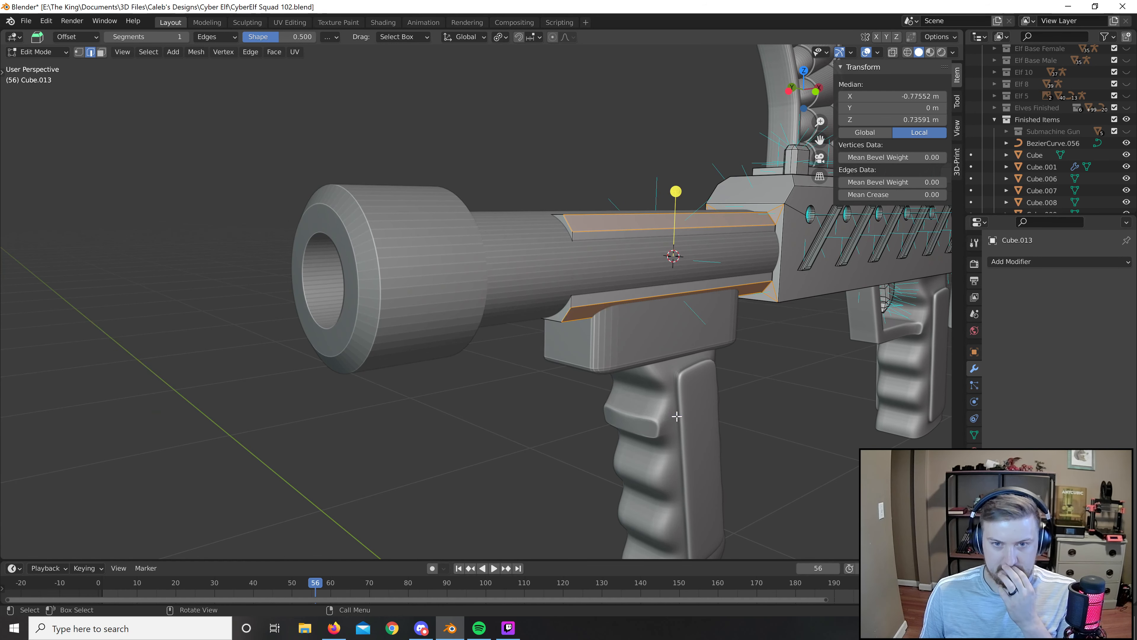
pyautogui.click(500, 37)
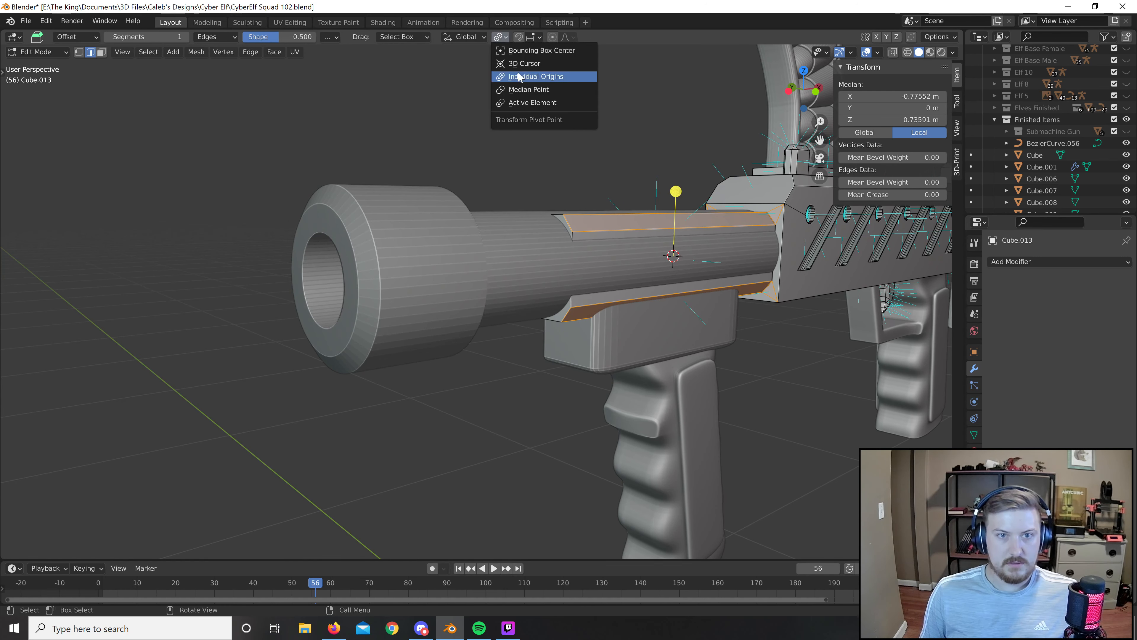
pyautogui.click(571, 63)
pyautogui.press('s')
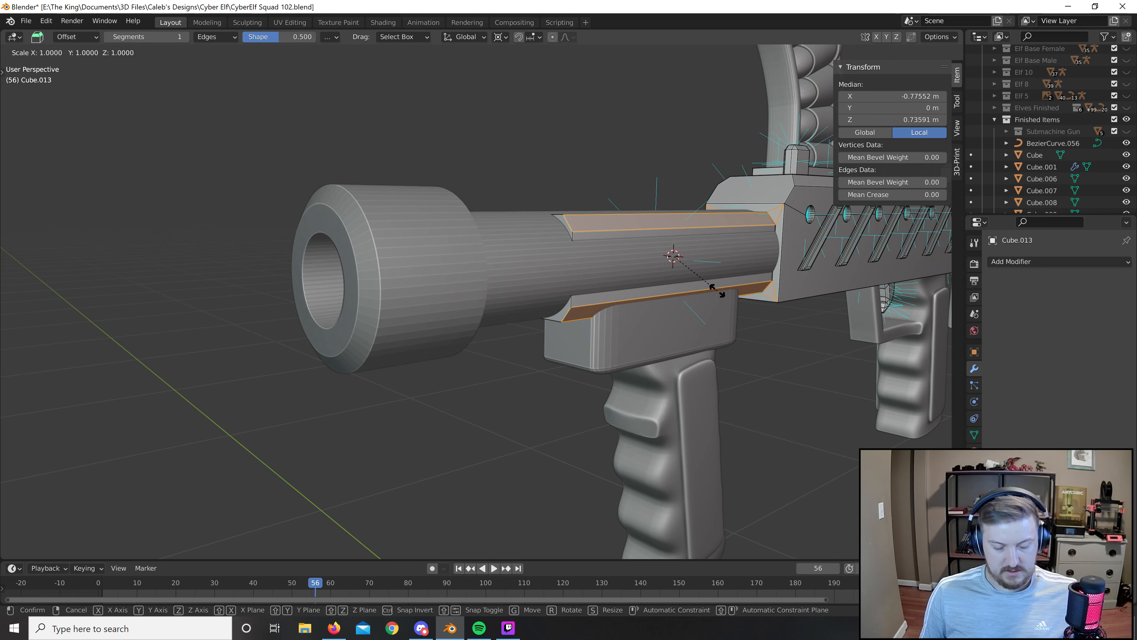
pyautogui.hotkey('shift', 'x')
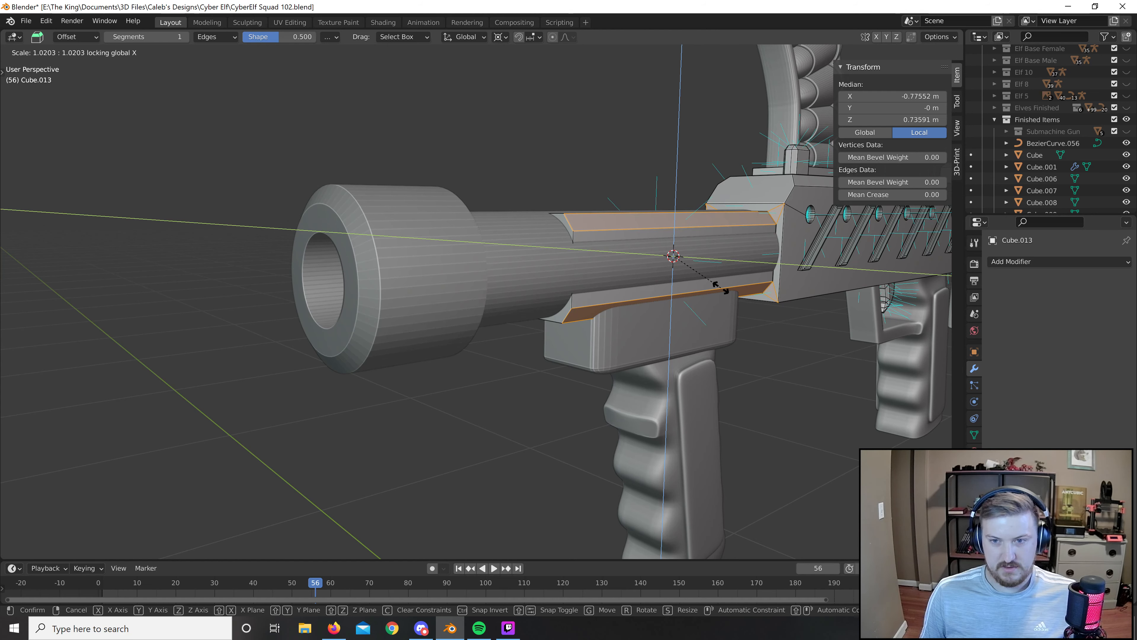
pyautogui.click(721, 284)
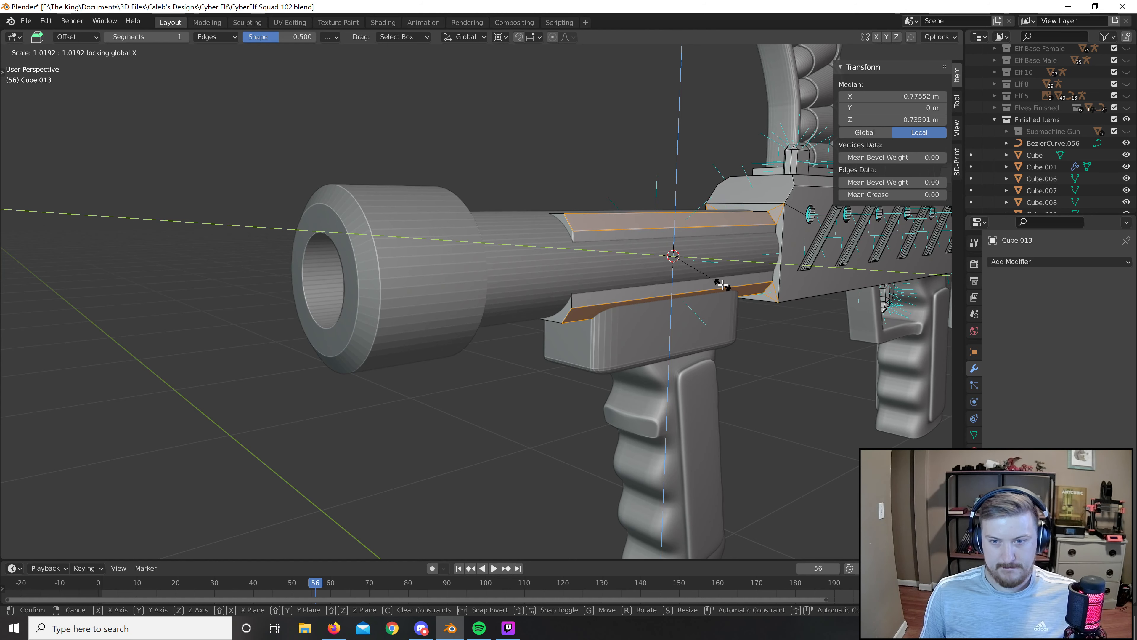
pyautogui.press('Tab')
# Examine the whole gun with its beveled barrel shroud in perspective, from the muzzle end and in front view.
pyautogui.scroll(-5, 776, 373)
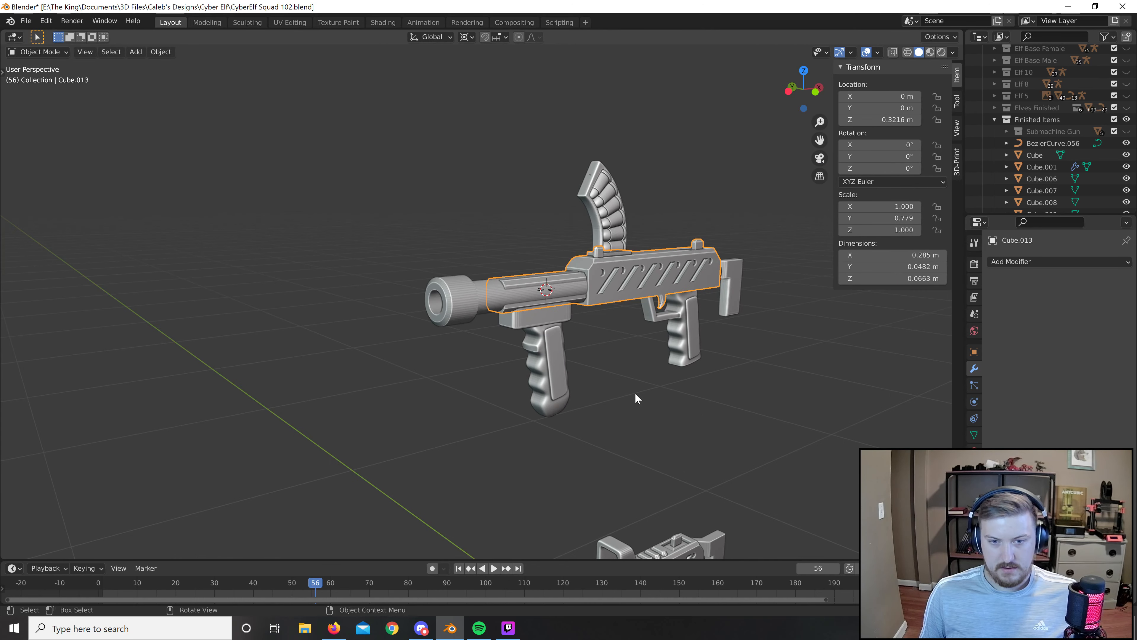
pyautogui.moveTo(635, 393); pyautogui.dragTo(545, 343, button='middle')
pyautogui.click(545, 342)
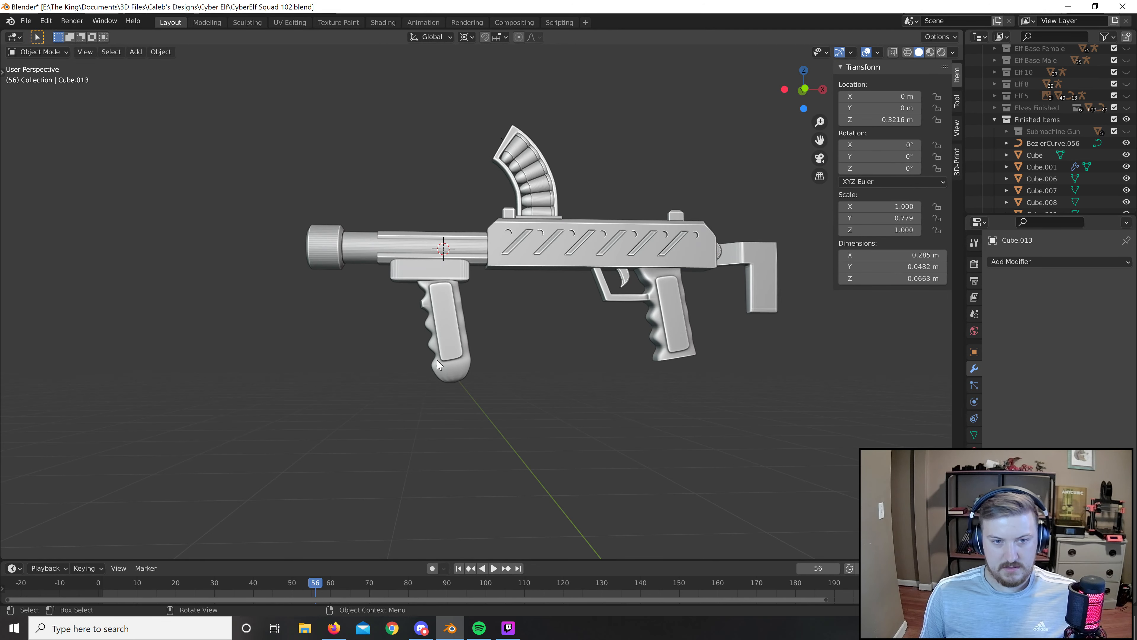
pyautogui.moveTo(437, 361); pyautogui.dragTo(536, 365, button='middle')
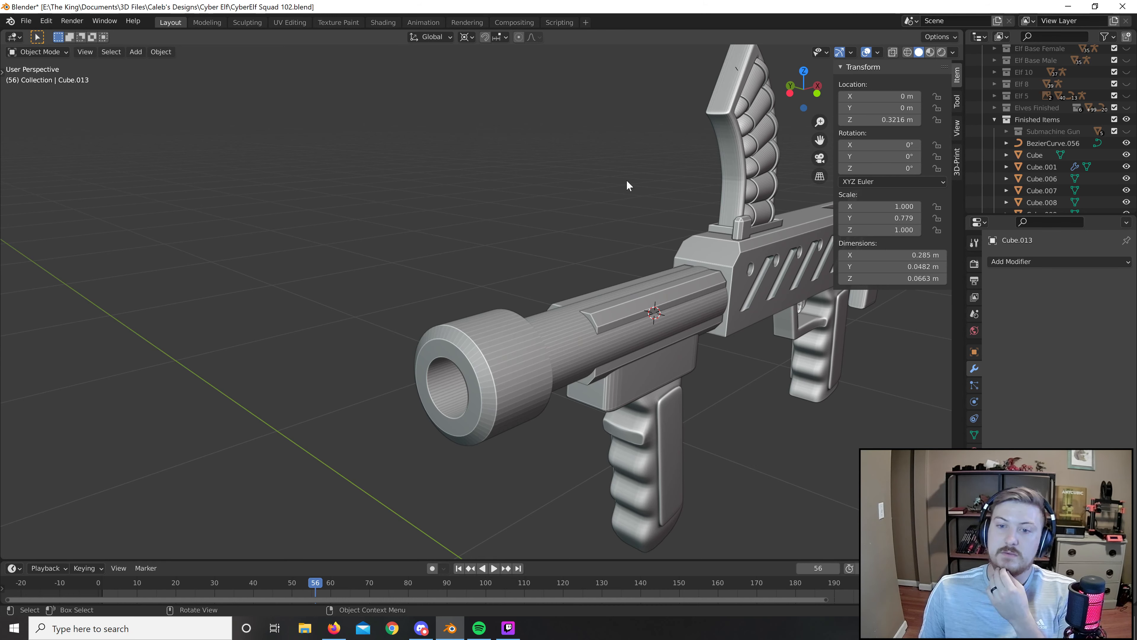
pyautogui.scroll(-5, 627, 182)
pyautogui.moveTo(665, 236); pyautogui.dragTo(681, 253, button='middle')
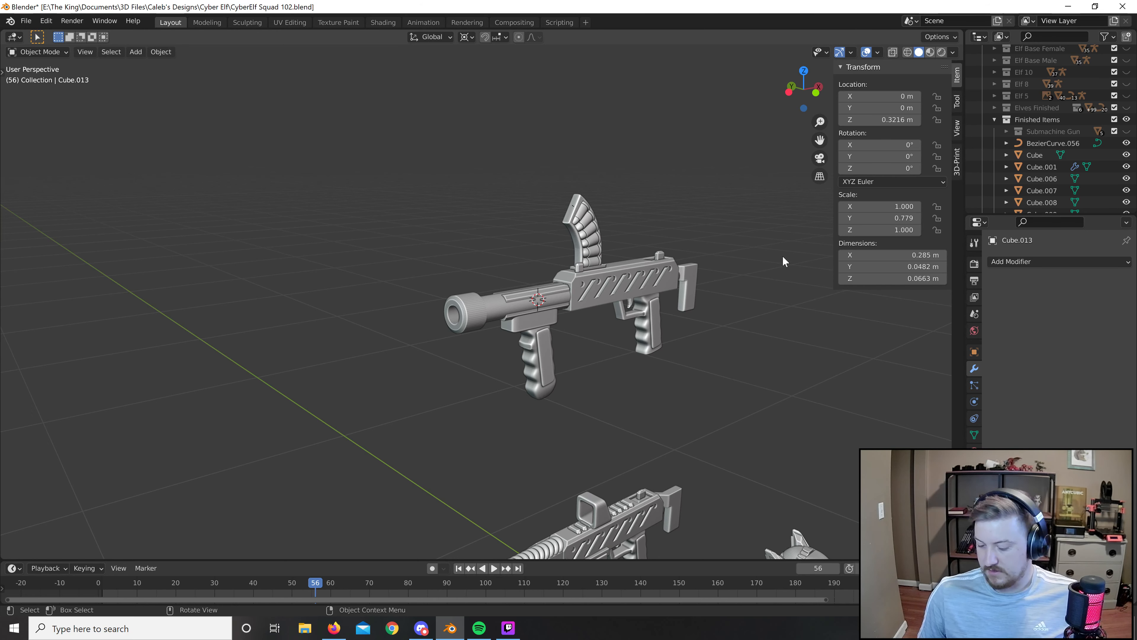
pyautogui.press('KP_1')
pyautogui.scroll(3, 777, 258)
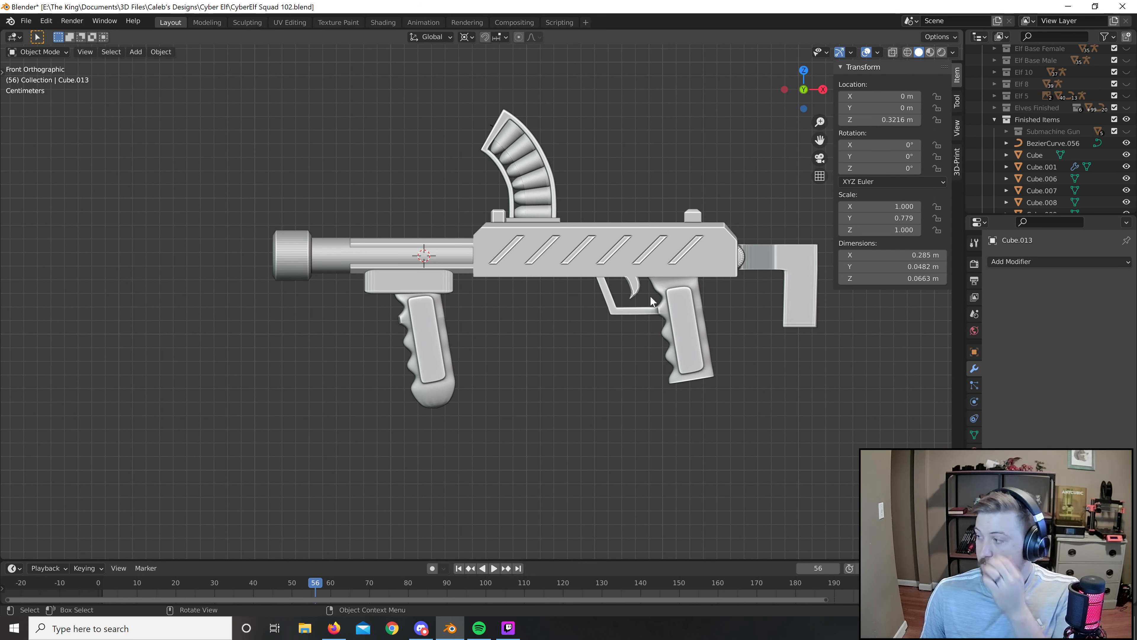
# Replace the visible Finished Items with the CyberElf 4 Intermediate and CyberElf 4 to 10 Scaled 44 Supports models from Elves Finished.
pyautogui.click(1127, 120)
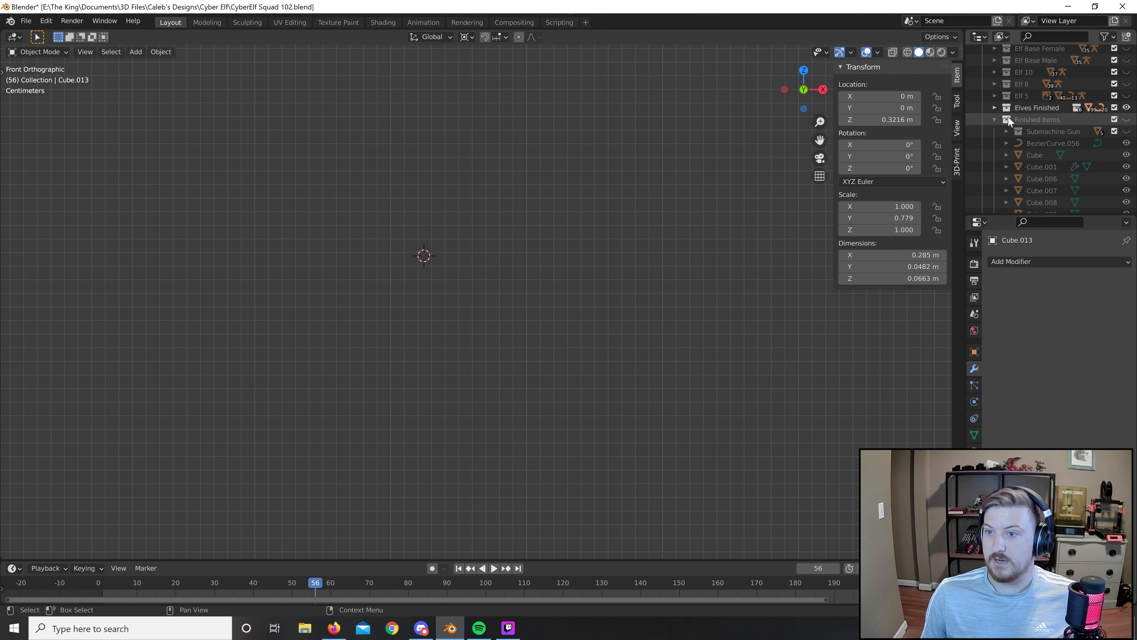
pyautogui.click(994, 106)
pyautogui.scroll(-5, 1090, 164)
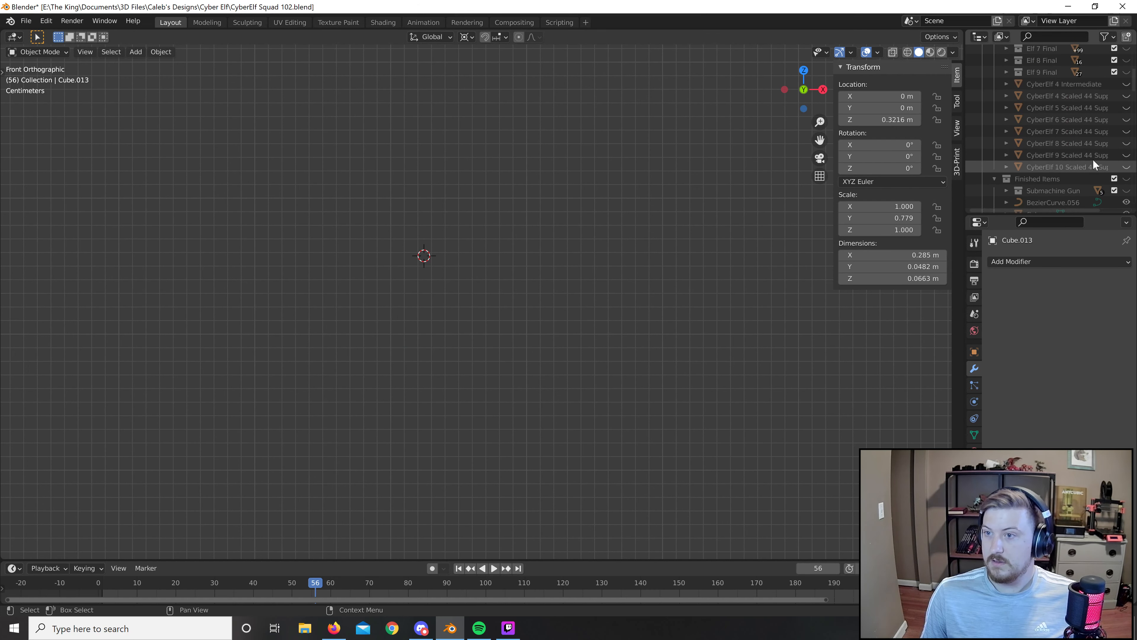
pyautogui.click(1127, 84)
pyautogui.click(1127, 95)
pyautogui.click(1127, 108)
pyautogui.moveTo(1127, 119); pyautogui.dragTo(1127, 168)
pyautogui.scroll(-3, 496, 327)
pyautogui.scroll(-5, 496, 322)
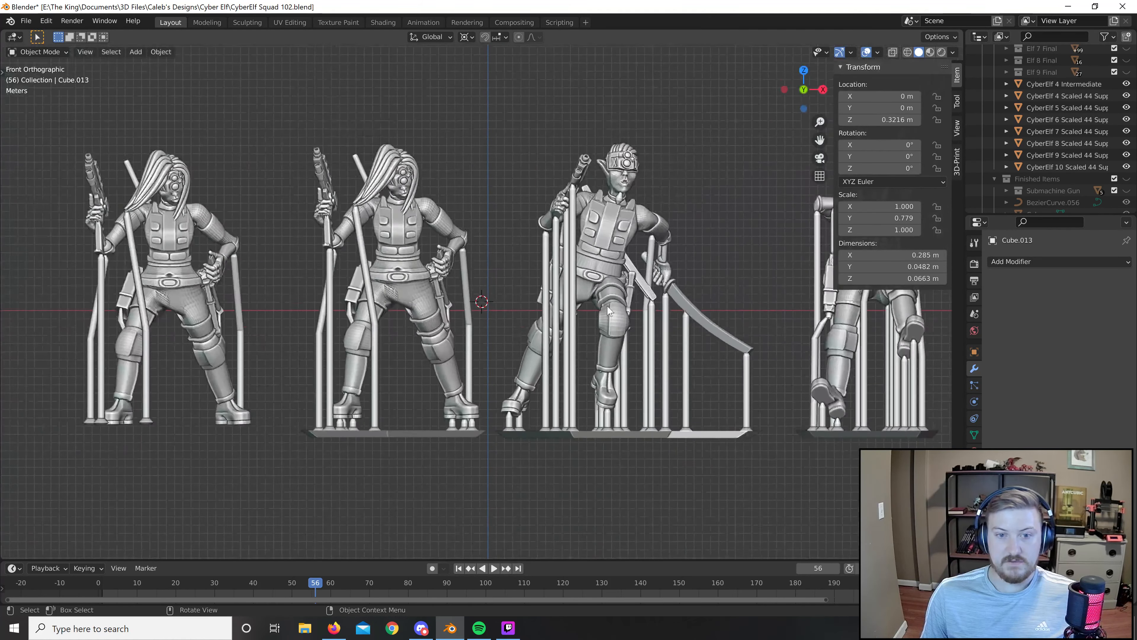
# Examine the row of supported CyberElf figures from several angles.
pyautogui.moveTo(612, 312); pyautogui.dragTo(626, 284, button='middle')
pyautogui.click(628, 305)
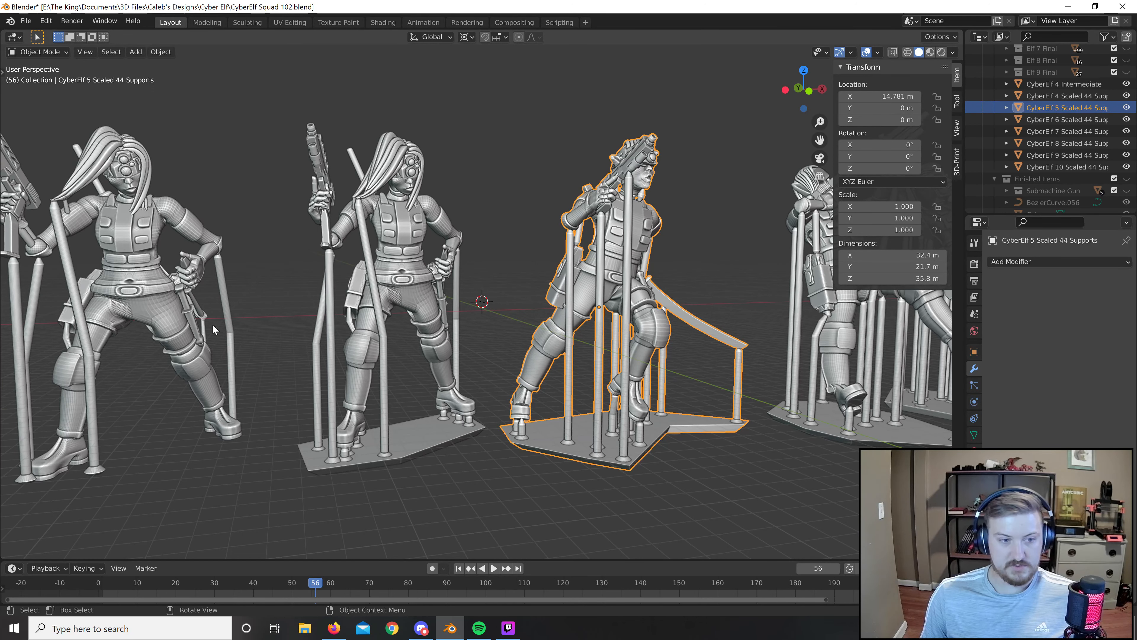
pyautogui.click(503, 490)
pyautogui.moveTo(701, 446); pyautogui.dragTo(588, 429, button='middle')
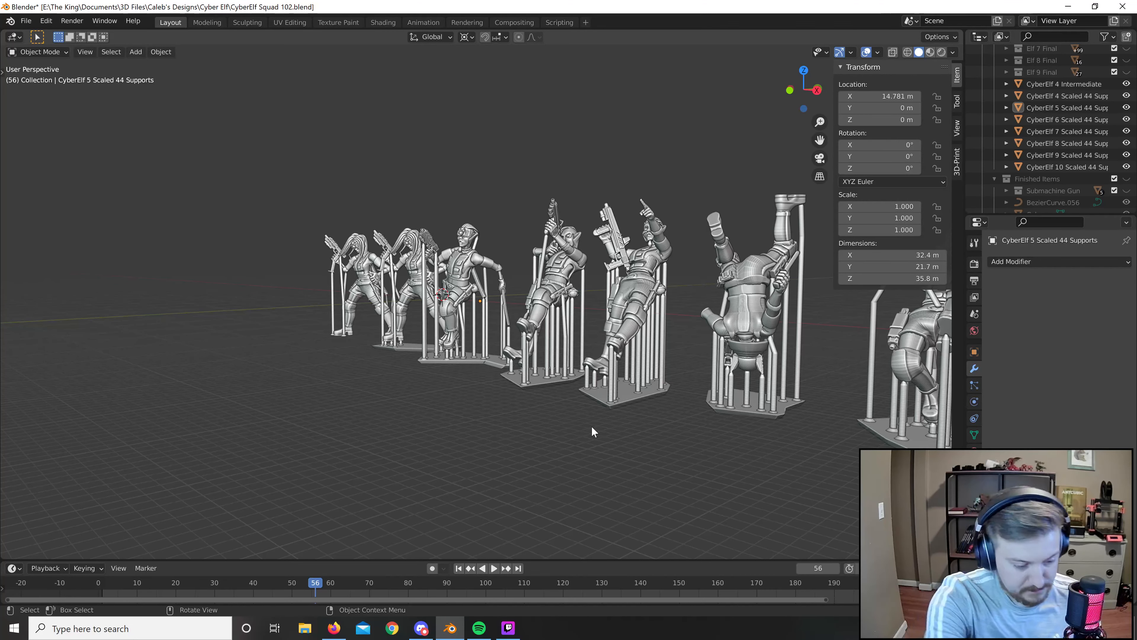
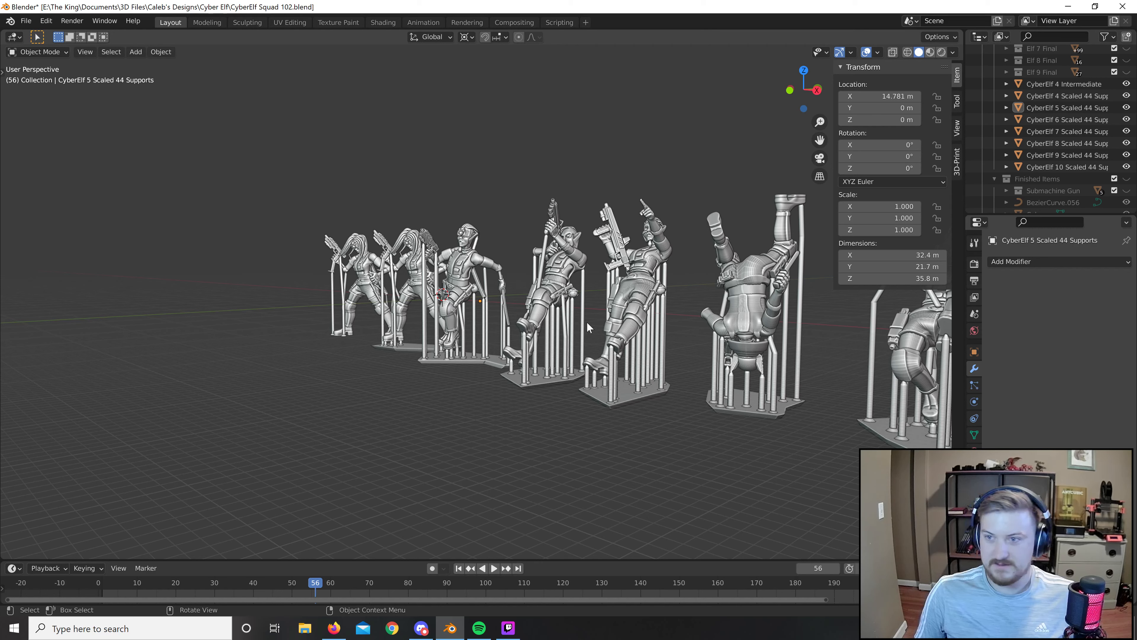
pyautogui.moveTo(587, 322); pyautogui.dragTo(606, 322, button='middle')
pyautogui.scroll(3, 1062, 125)
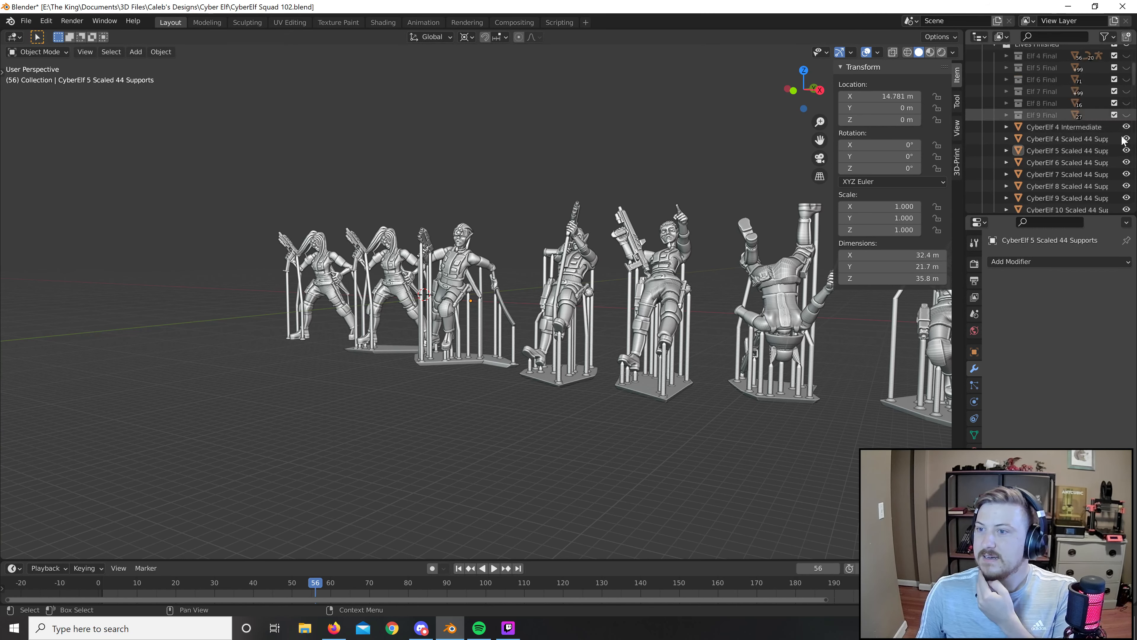
# Hide the supported CyberElf models and the Elves Finished collection.
pyautogui.click(1126, 138)
pyautogui.click(1126, 127)
pyautogui.click(1126, 151)
pyautogui.click(1126, 163)
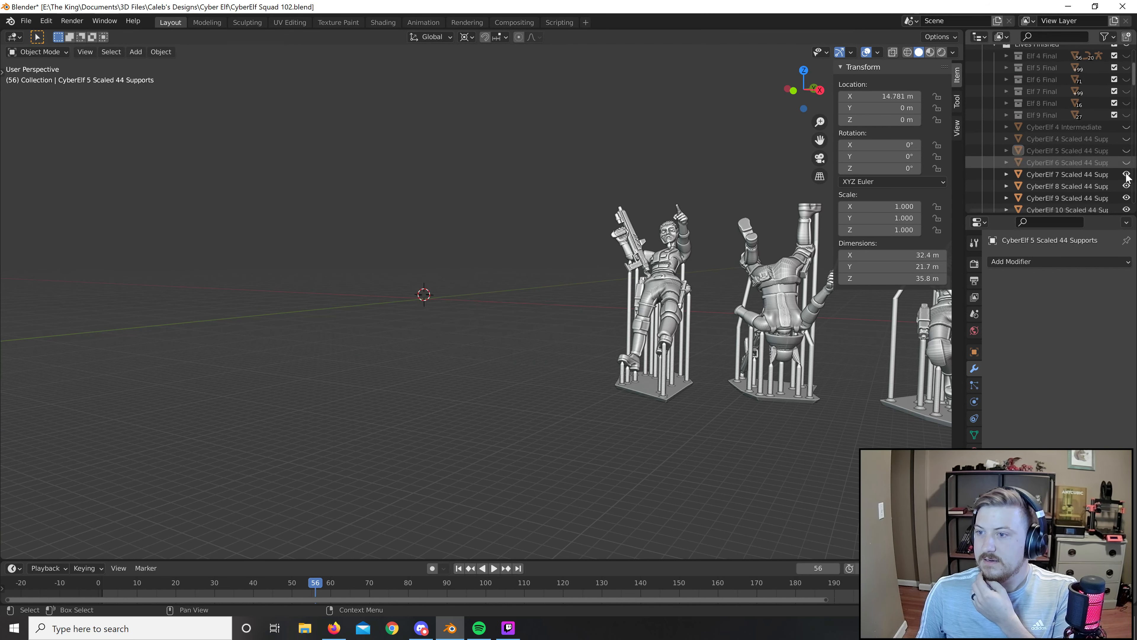
pyautogui.moveTo(1126, 174); pyautogui.dragTo(1126, 211)
pyautogui.scroll(5, 1106, 132)
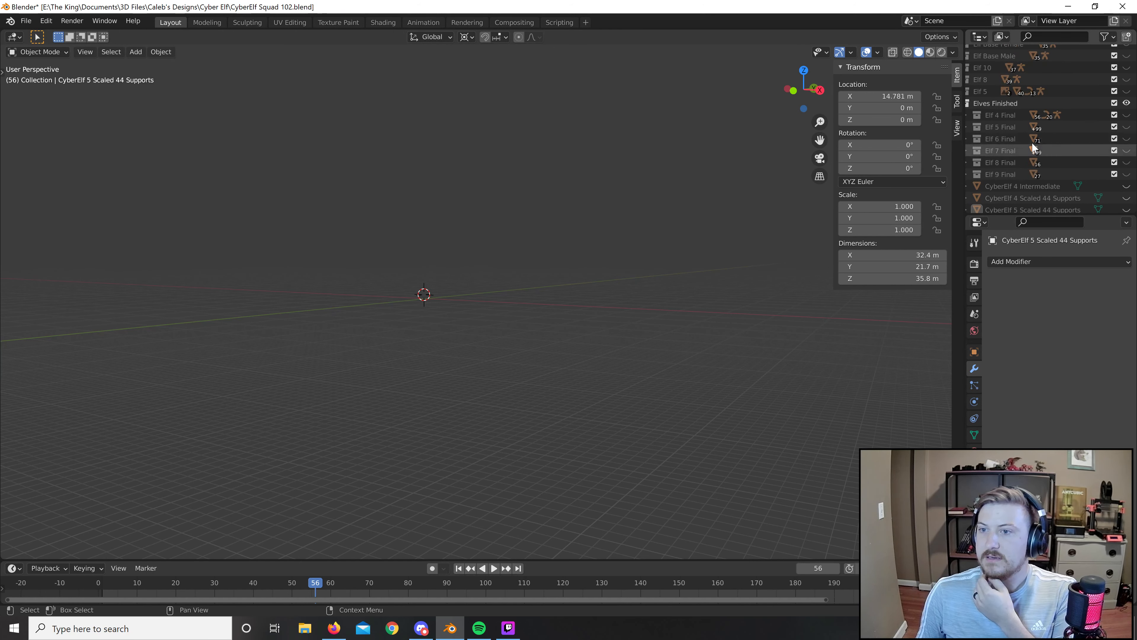
pyautogui.scroll(-5, 1034, 148)
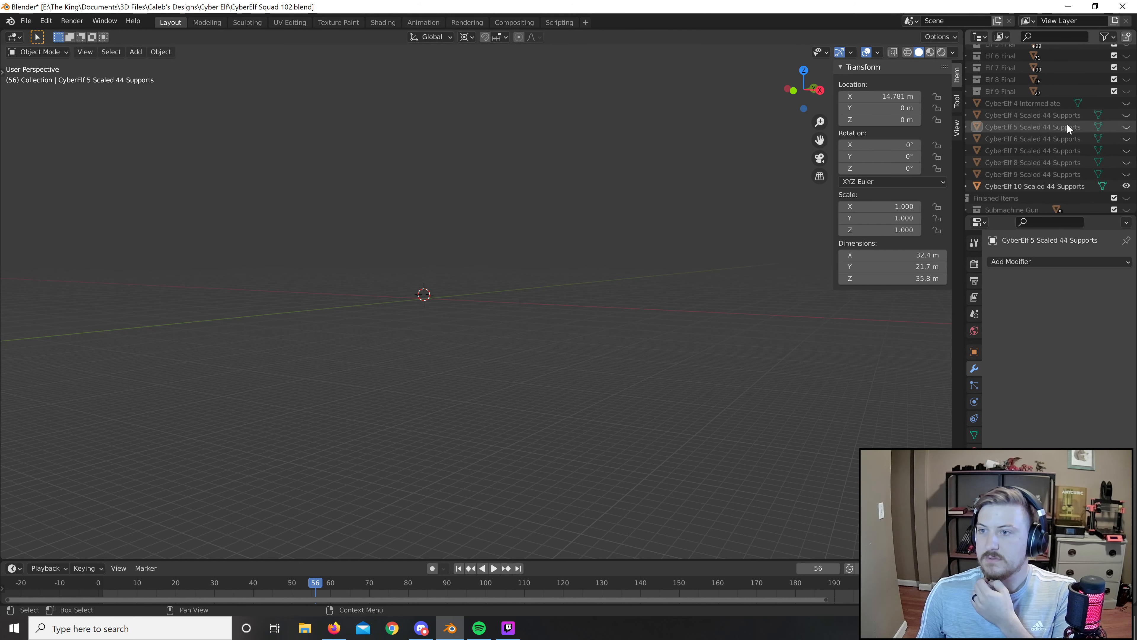
pyautogui.scroll(5, 1066, 126)
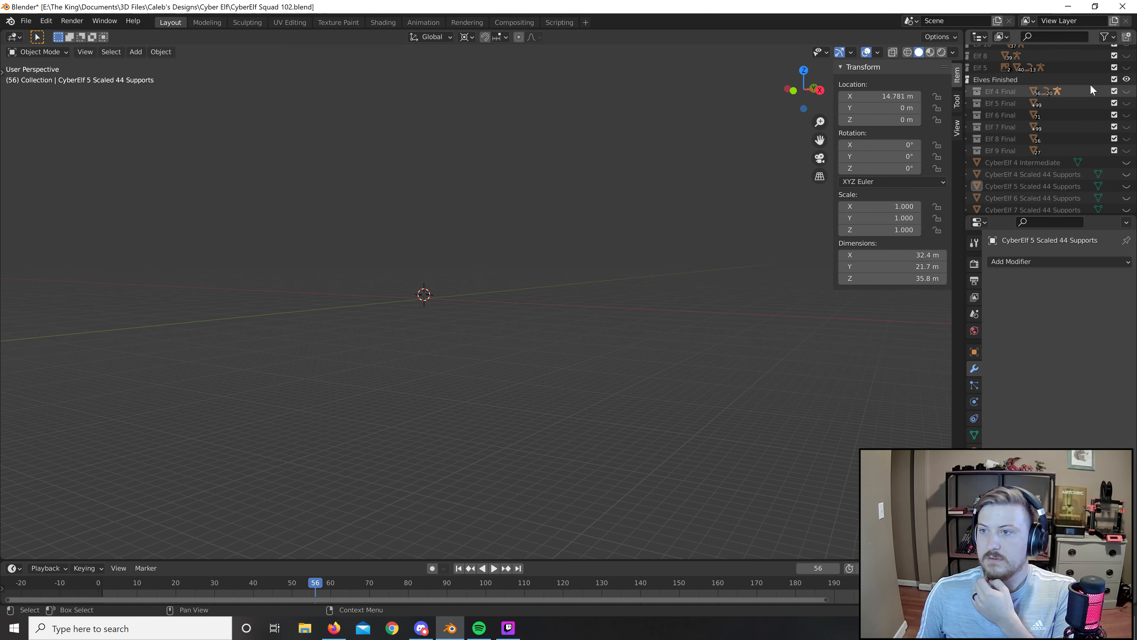
pyautogui.click(1127, 79)
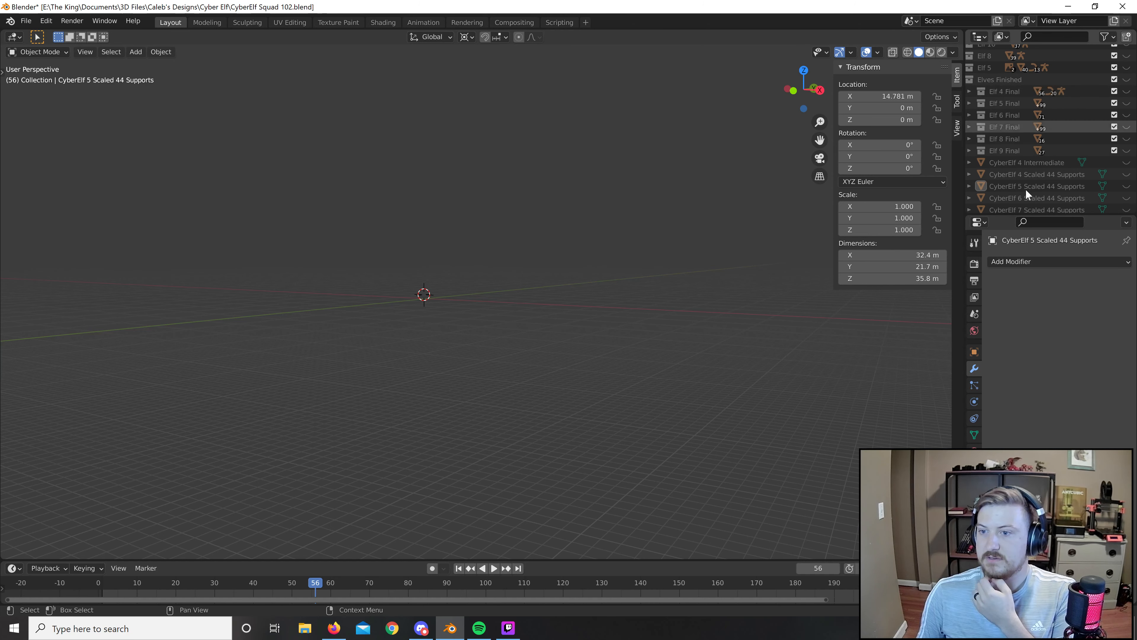
# Widen the outliner, collapse the Elves Finished collection and show Finished Items.
pyautogui.click(969, 186)
pyautogui.moveTo(963, 184); pyautogui.dragTo(938, 183)
pyautogui.click(981, 186)
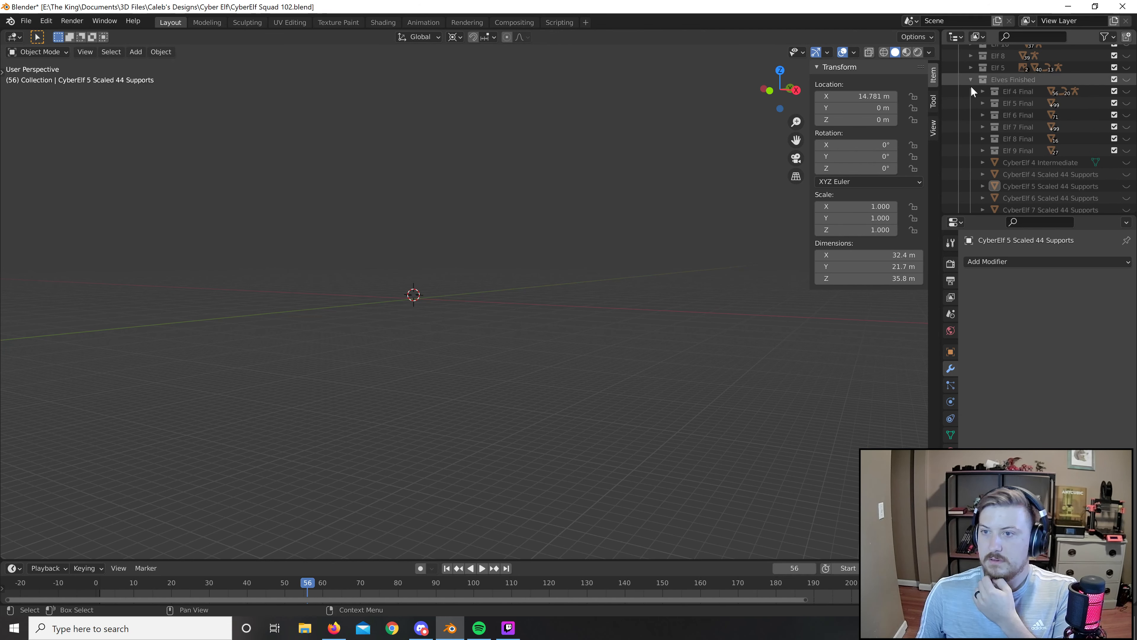
pyautogui.click(970, 80)
pyautogui.scroll(3, 1025, 119)
pyautogui.click(1126, 146)
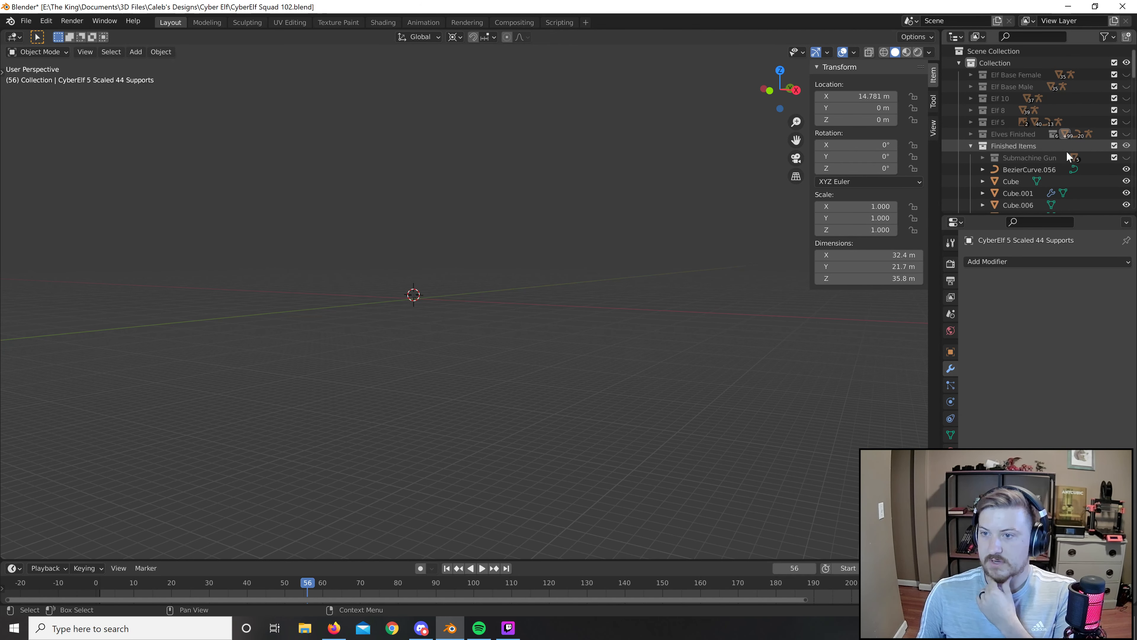
# Frame the finished items and examine the curved-magazine gun's barrel shroud, foregrip and overall side profile.
pyautogui.scroll(-4, 594, 300)
pyautogui.moveTo(698, 448); pyautogui.dragTo(310, 209)
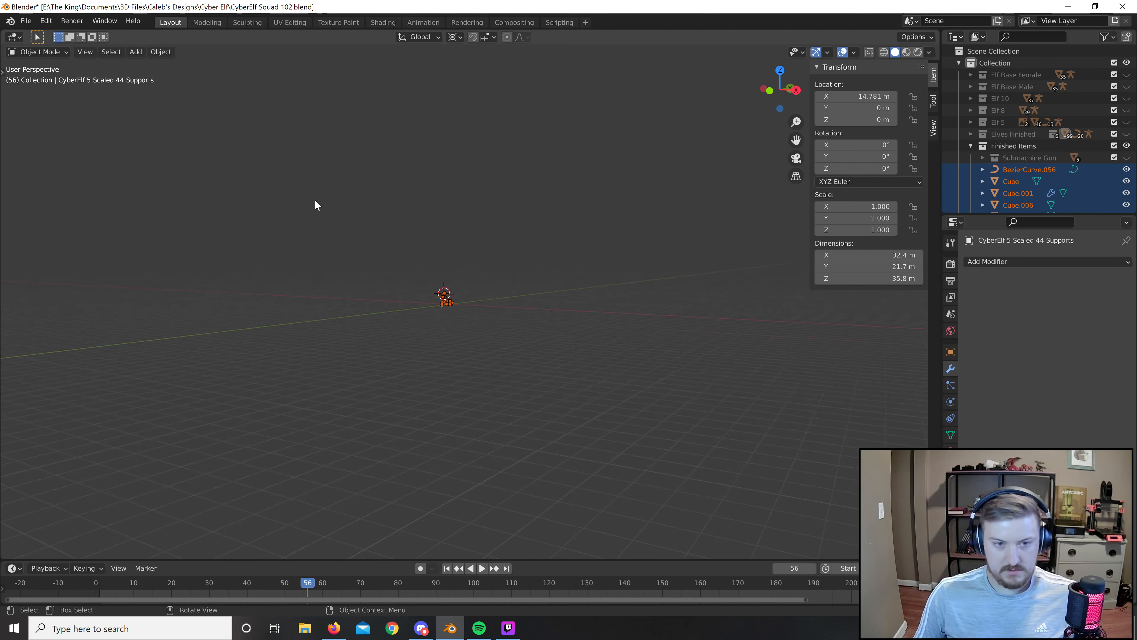
pyautogui.press('KP_Decimal')
pyautogui.click(551, 191)
pyautogui.moveTo(602, 265); pyautogui.dragTo(634, 340, button='middle')
pyautogui.scroll(9, 634, 340)
pyautogui.keyDown('shift'); pyautogui.moveTo(701, 471); pyautogui.dragTo(636, 450, button='middle'); pyautogui.keyUp('shift')
pyautogui.scroll(4, 645, 442)
pyautogui.scroll(-2, 716, 443)
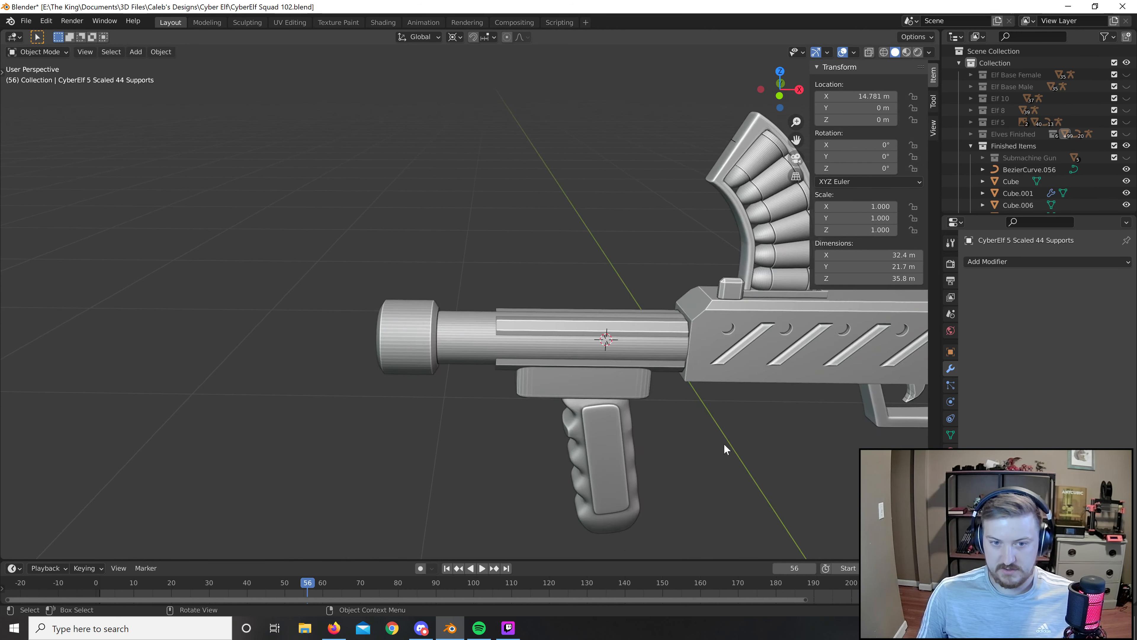
pyautogui.keyDown('shift'); pyautogui.moveTo(725, 448); pyautogui.dragTo(507, 407, button='middle'); pyautogui.keyUp('shift')
pyautogui.scroll(-3, 549, 411)
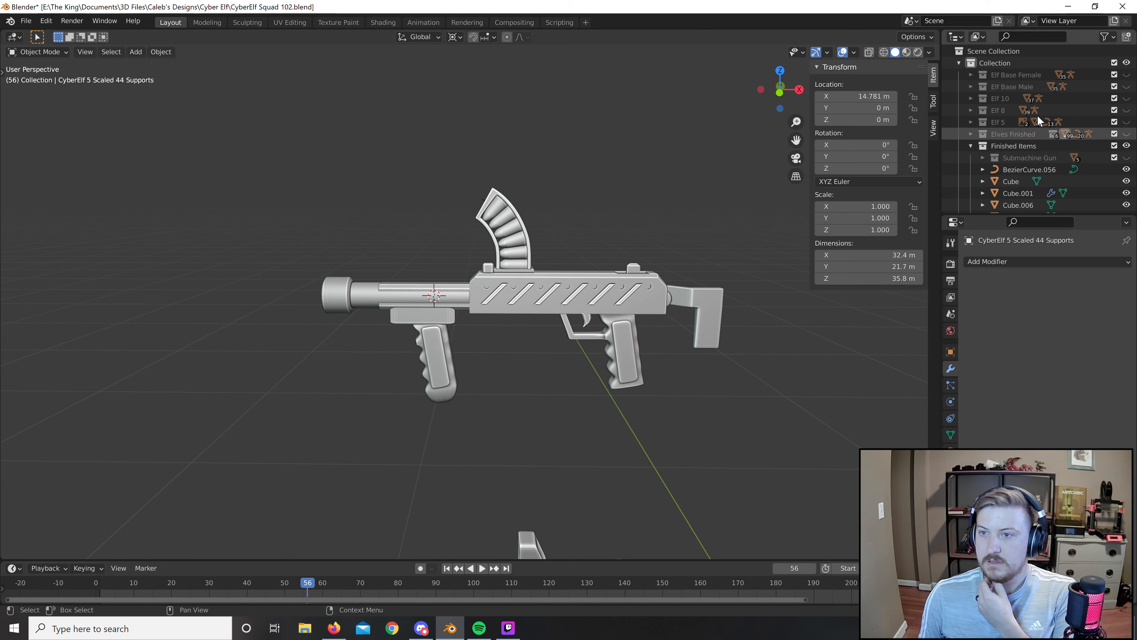
# Show the Elf 5 collection beside the weapons, look over the figure and hide the collection again.
pyautogui.scroll(-1, 1035, 152)
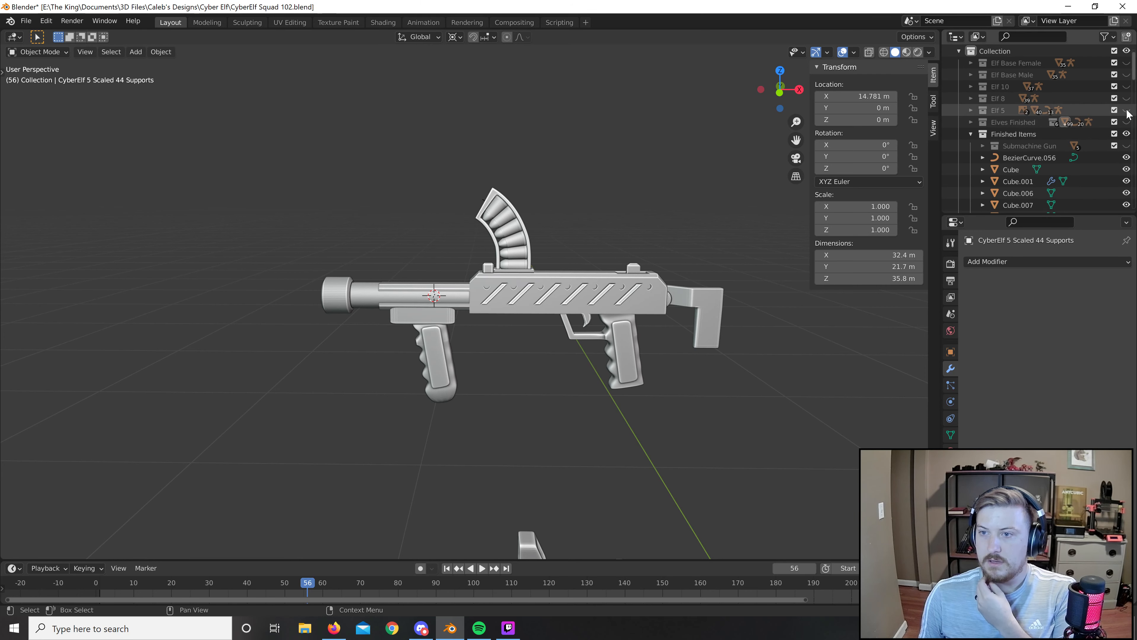
pyautogui.moveTo(617, 305); pyautogui.dragTo(631, 310, button='middle')
pyautogui.scroll(-10, 630, 311)
pyautogui.scroll(1, 637, 302)
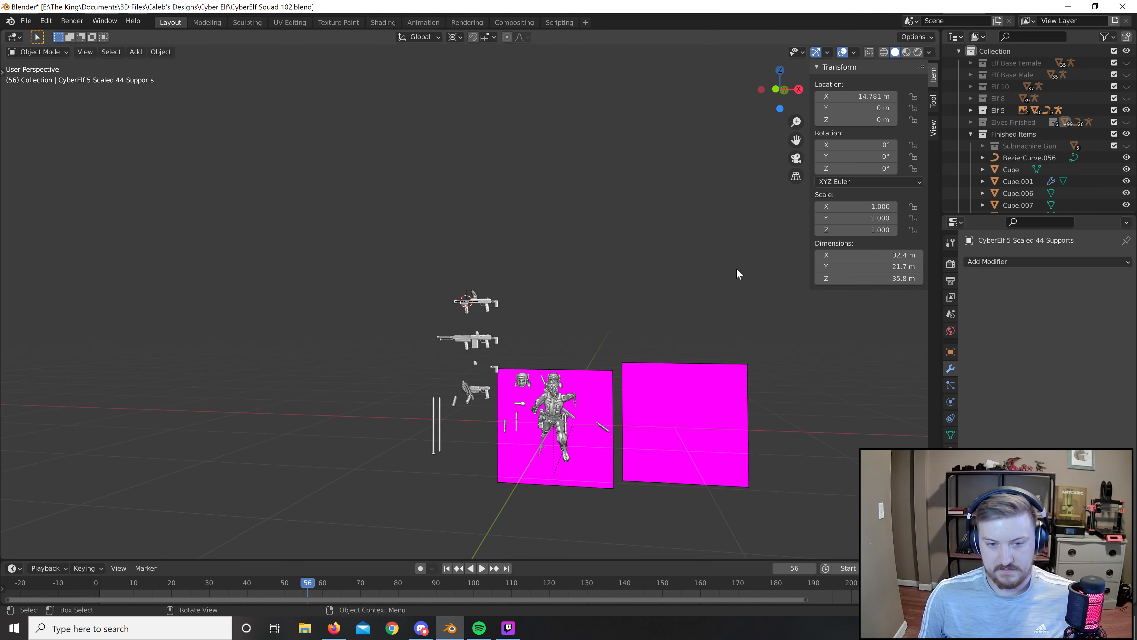
pyautogui.click(1127, 110)
# Show and hide the Elf 8, Elf 10, Elf Base Male and Elf Base Female collections in turn to compare the figures.
pyautogui.click(1126, 98)
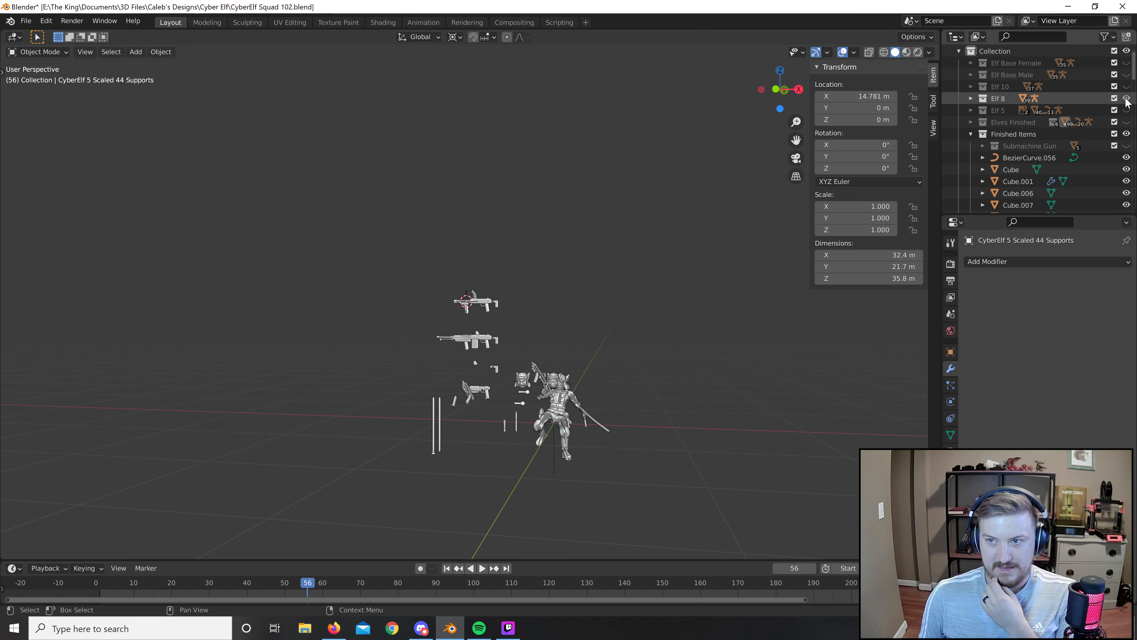
pyautogui.click(1126, 98)
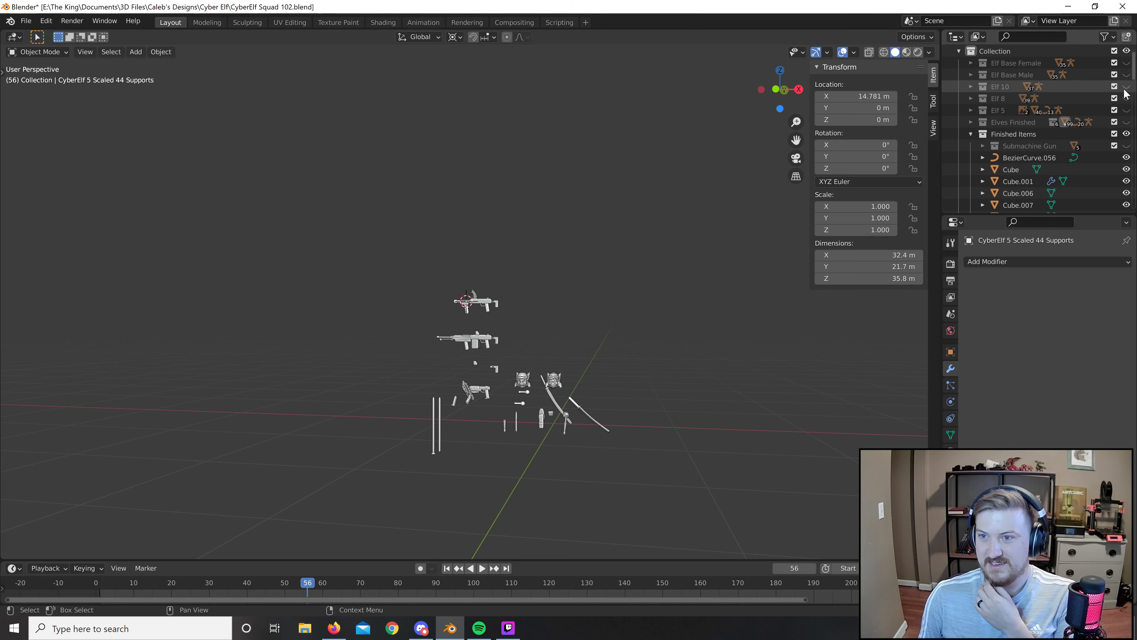
pyautogui.click(1127, 87)
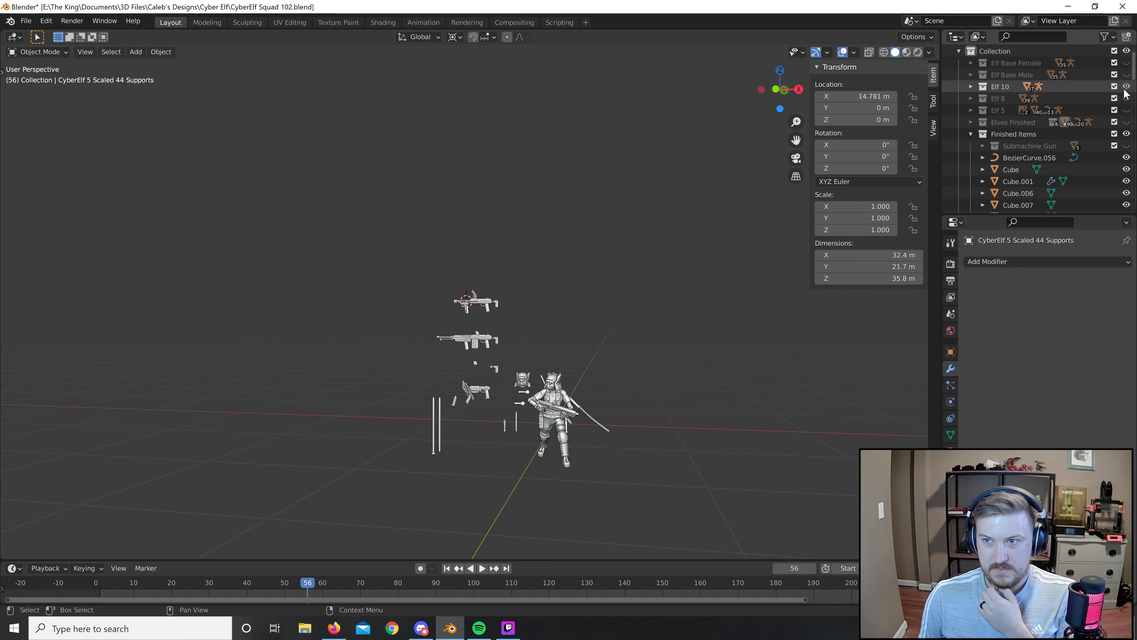
pyautogui.click(1127, 86)
pyautogui.click(1127, 75)
pyautogui.click(1127, 74)
pyautogui.click(1127, 63)
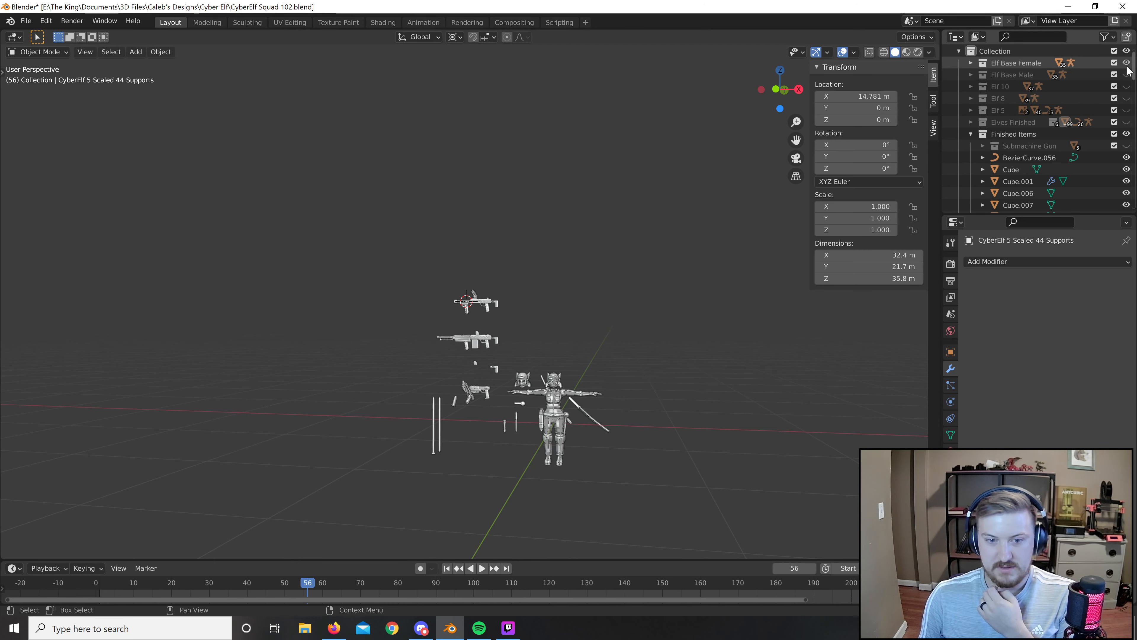
pyautogui.click(1127, 64)
pyautogui.scroll(-10, 1091, 154)
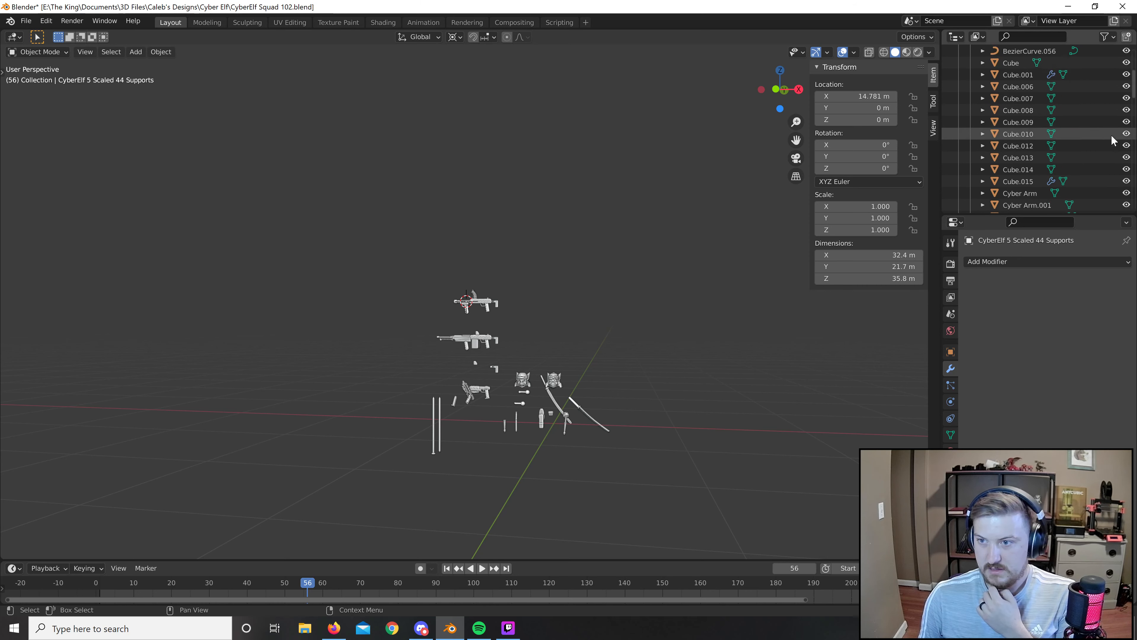
# Collapse the Finished Items collection and show the Elf 6 collection beside the weapons.
pyautogui.scroll(10, 1091, 152)
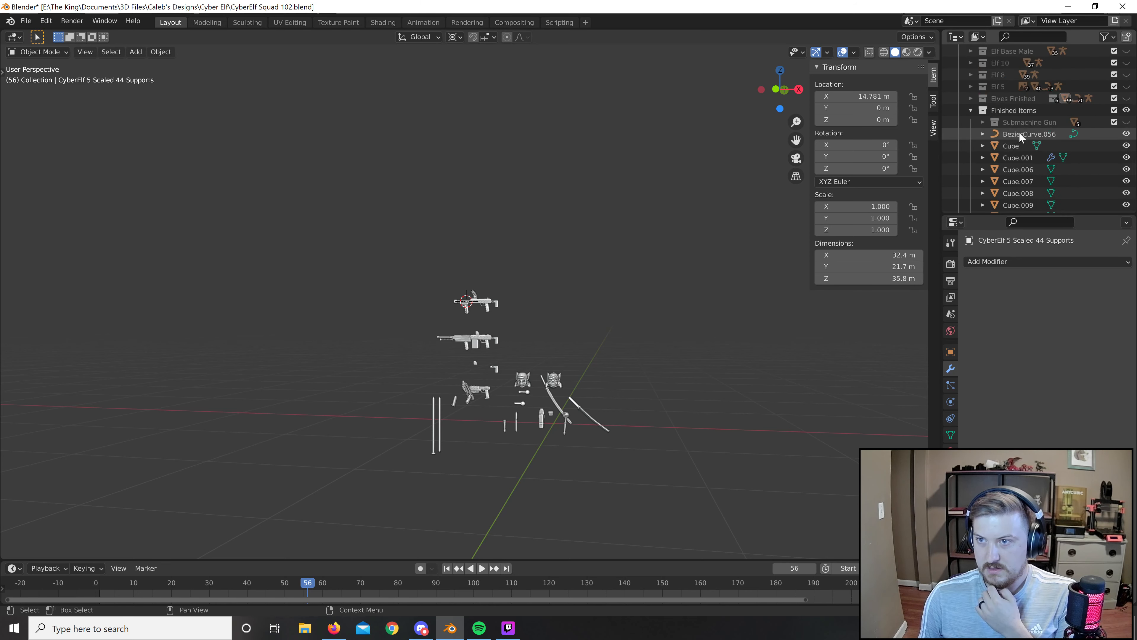
pyautogui.click(970, 146)
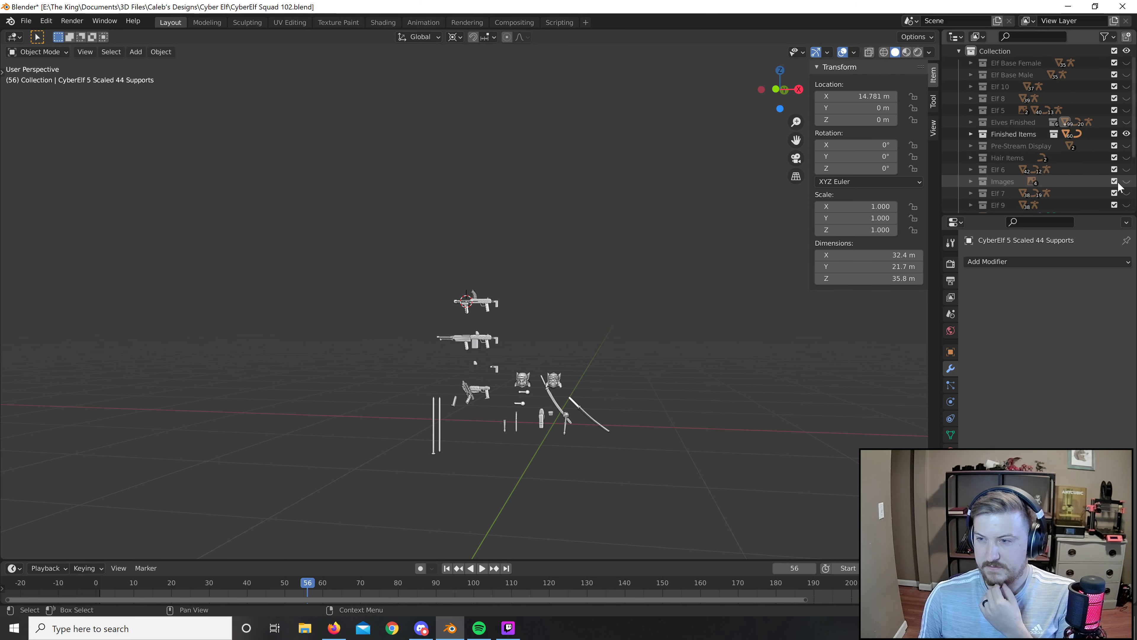
pyautogui.scroll(-1, 1074, 180)
pyautogui.click(1126, 204)
pyautogui.click(1126, 205)
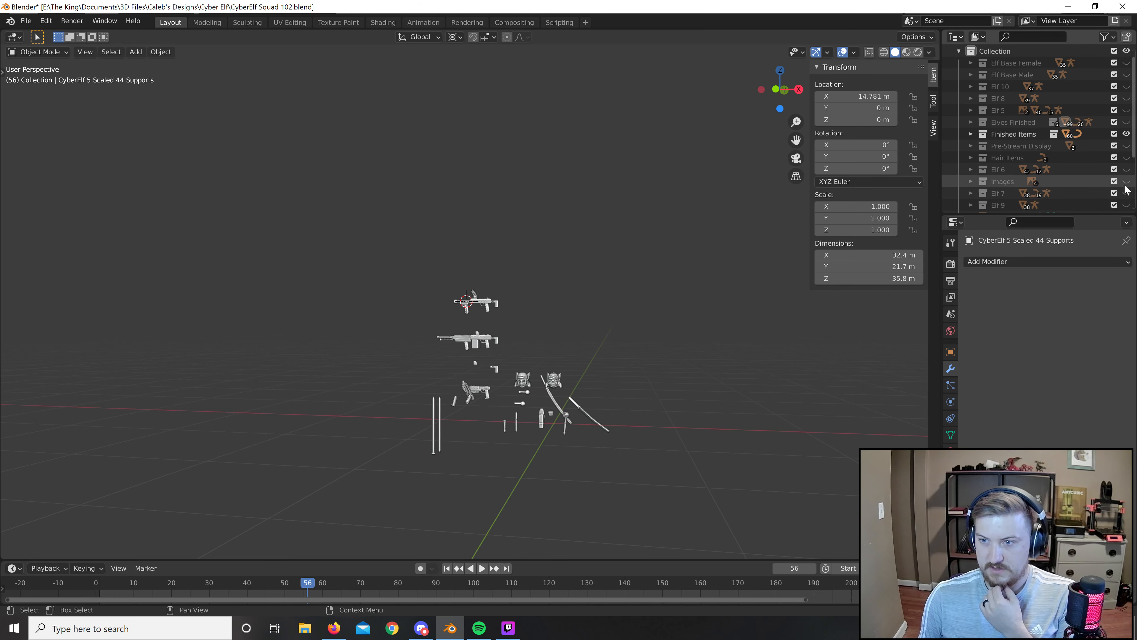
pyautogui.click(1126, 170)
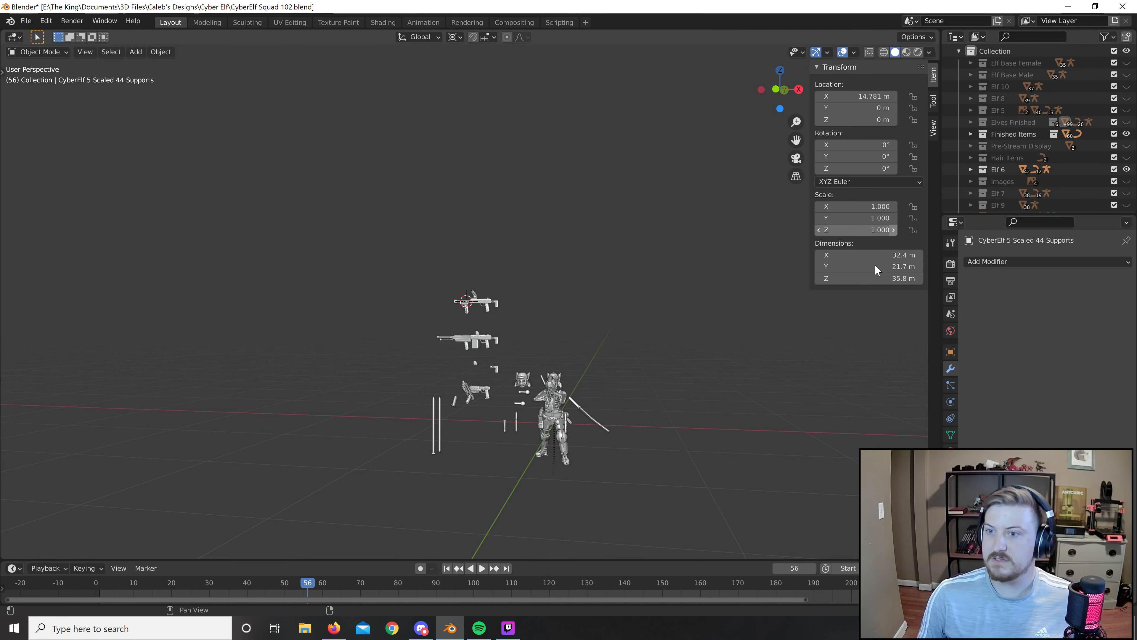
pyautogui.scroll(4, 727, 308)
pyautogui.moveTo(726, 307); pyautogui.dragTo(678, 224, button='middle')
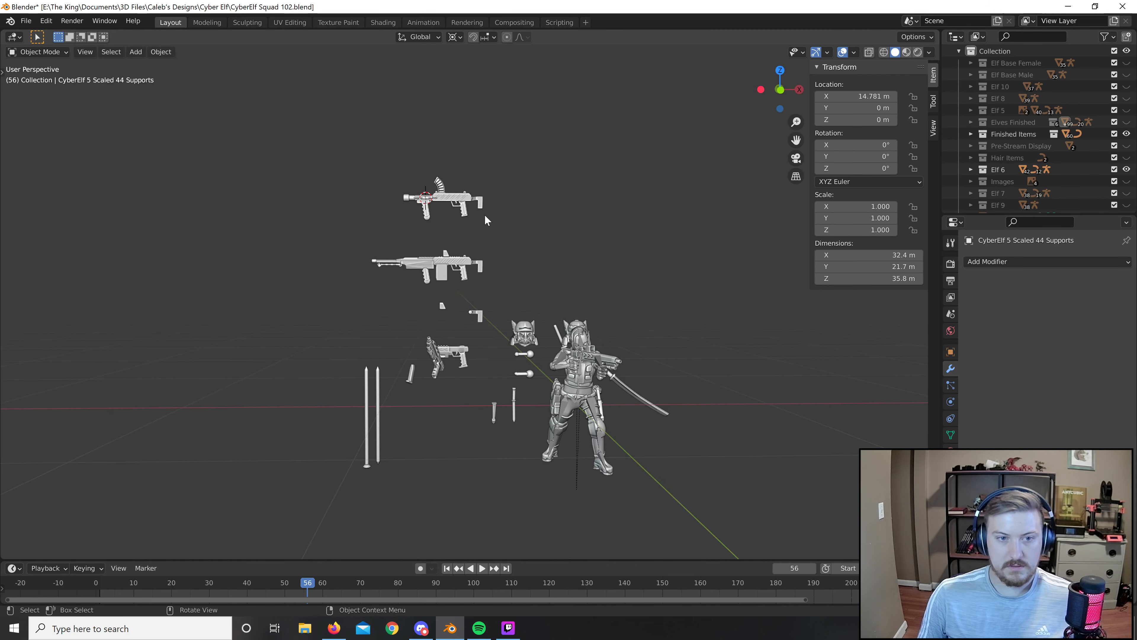
# Select all parts of the curved-magazine gun and duplicate them in place.
pyautogui.keyDown('shift'); pyautogui.moveTo(541, 209); pyautogui.dragTo(569, 247, button='middle'); pyautogui.keyUp('shift')
pyautogui.scroll(-1, 569, 247)
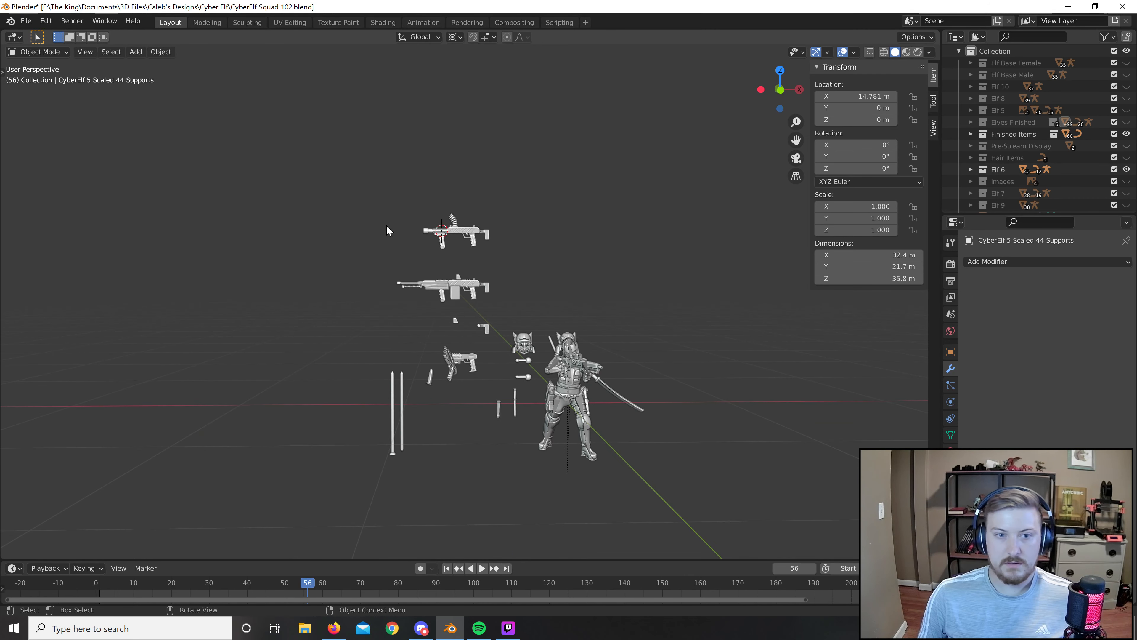
pyautogui.moveTo(400, 183); pyautogui.dragTo(536, 231)
pyautogui.press('KP_Decimal')
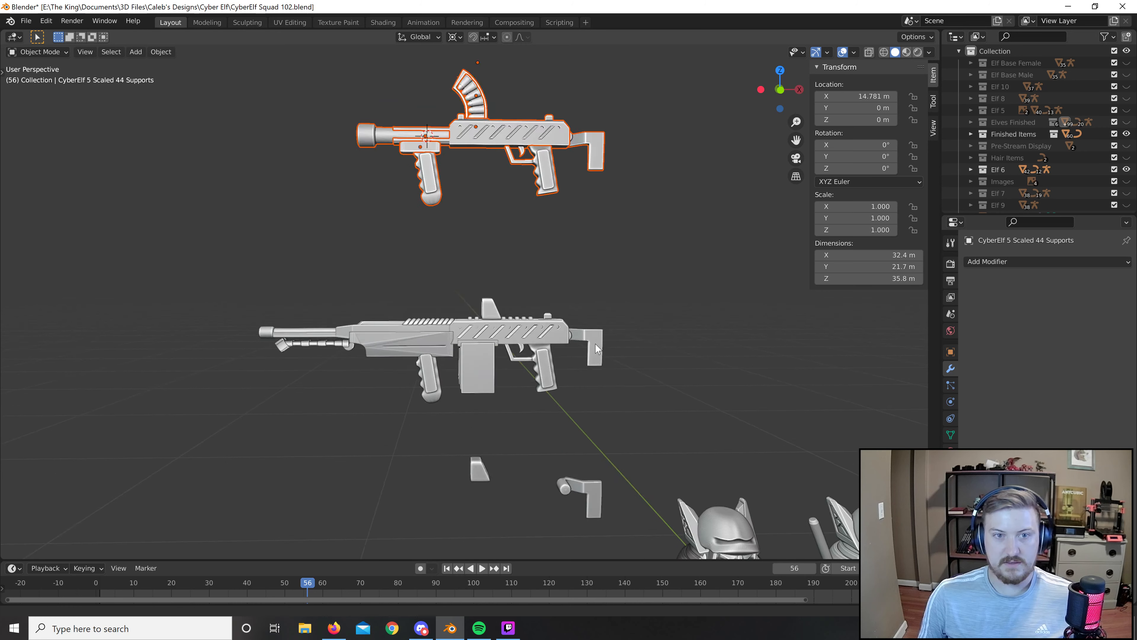
pyautogui.click(564, 356)
pyautogui.scroll(-3, 563, 356)
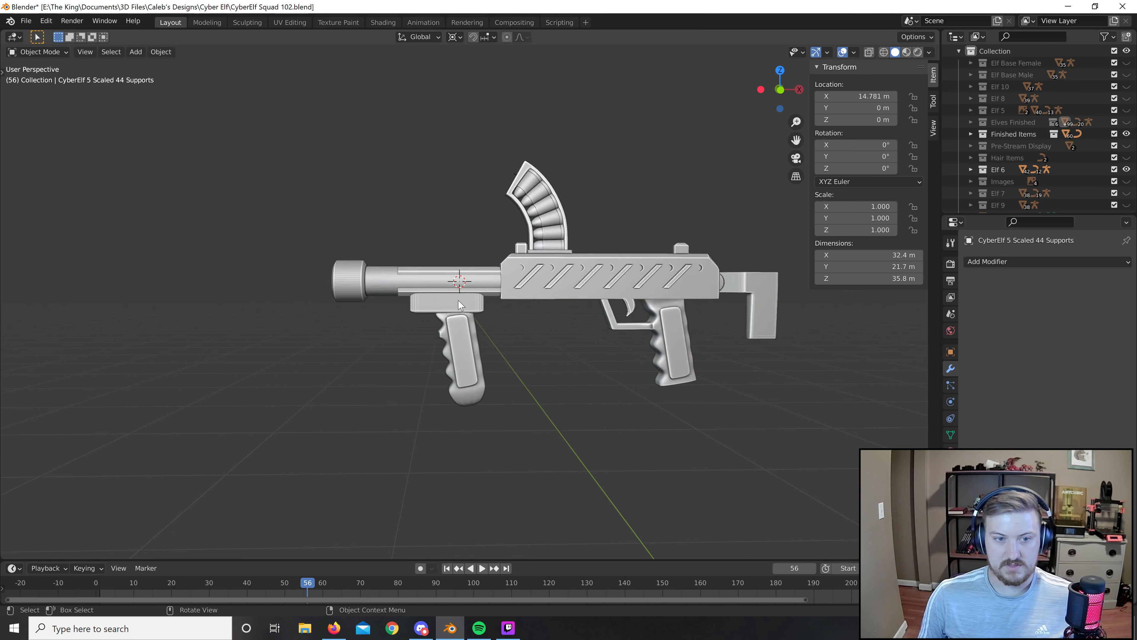
pyautogui.moveTo(309, 190); pyautogui.dragTo(811, 407)
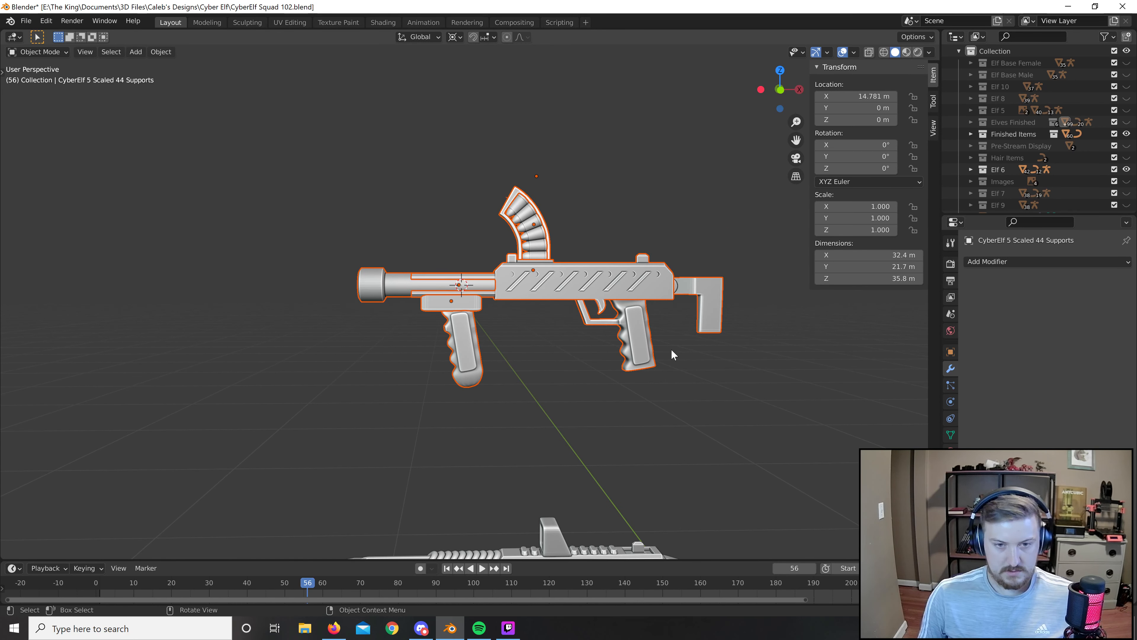
pyautogui.rightClick(672, 364)
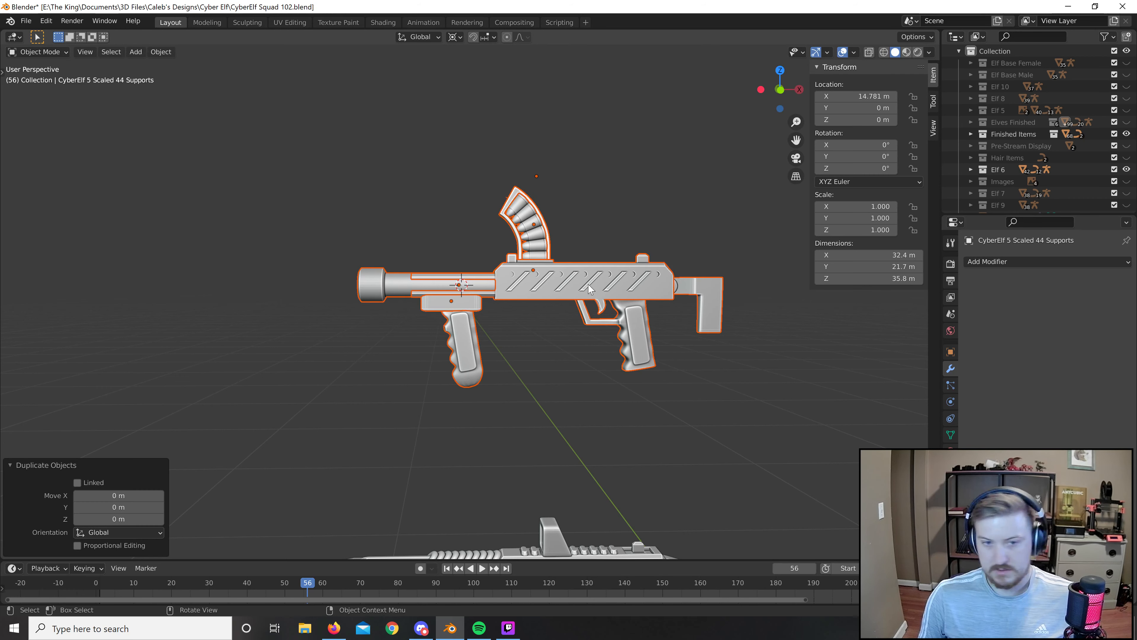
# Move the duplicated gun parts to the Elf 6 collection and hide the Finished Items collection.
pyautogui.rightClick(536, 280)
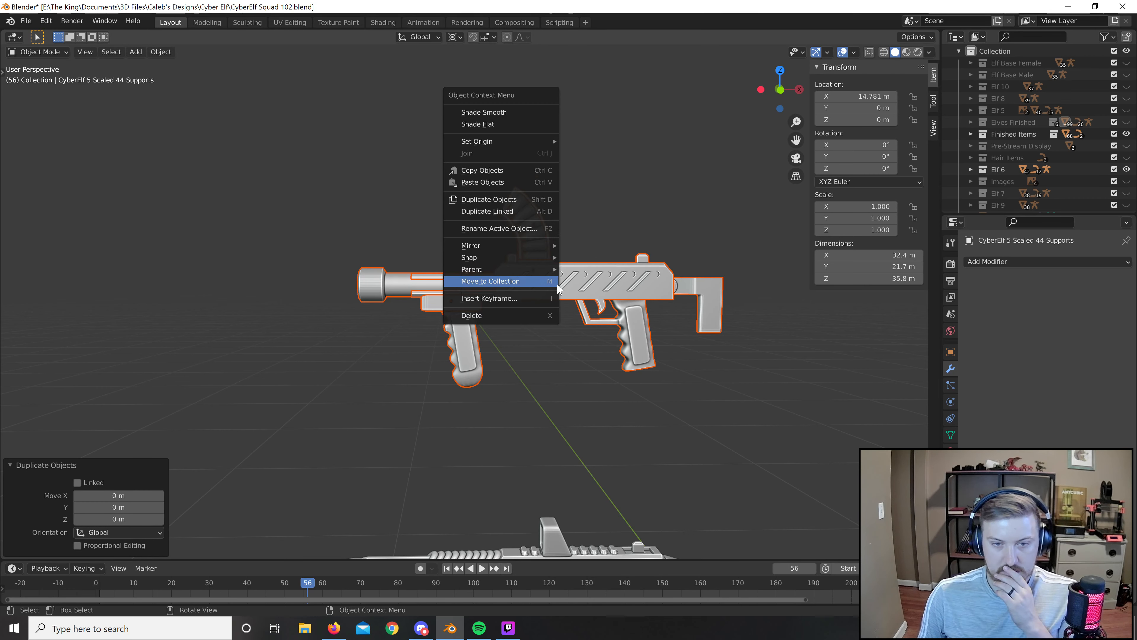
pyautogui.click(535, 280)
pyautogui.moveTo(535, 280)
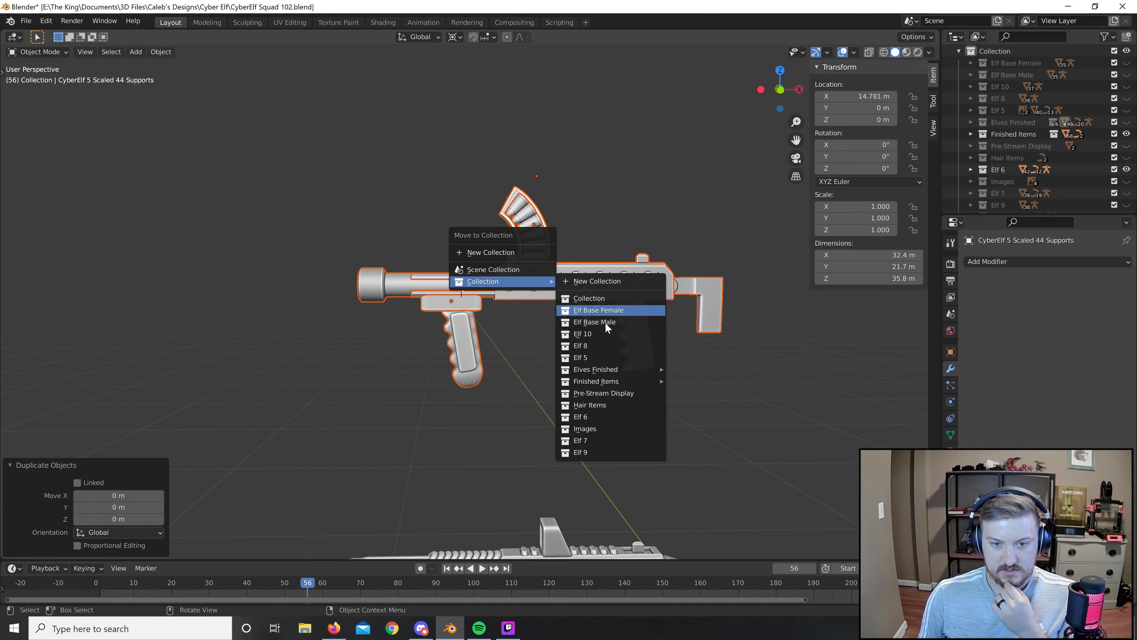
pyautogui.click(604, 415)
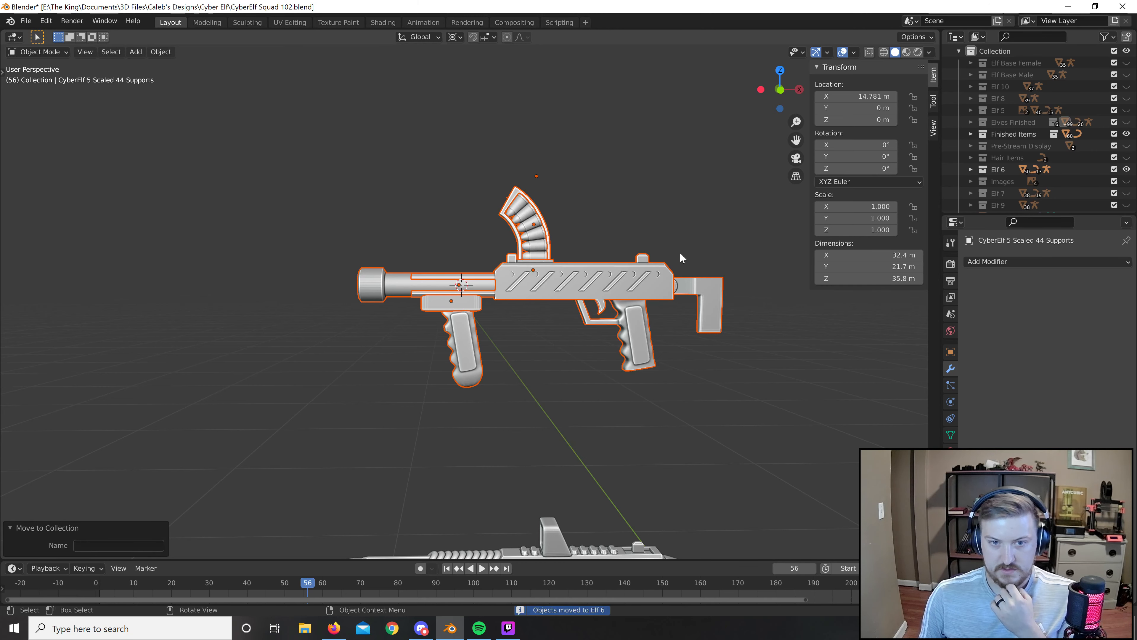
pyautogui.click(1126, 134)
pyautogui.scroll(-7, 579, 371)
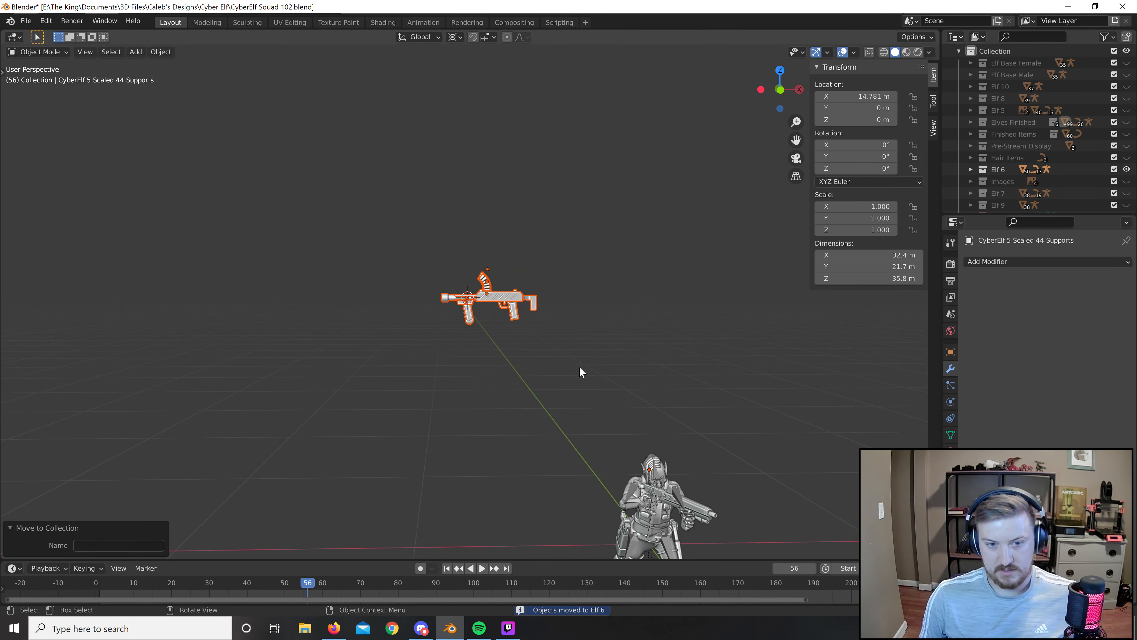
# Save the project as a new incremented version, CyberElf Squad 103.blend.
pyautogui.scroll(7, 493, 368)
pyautogui.click(478, 348)
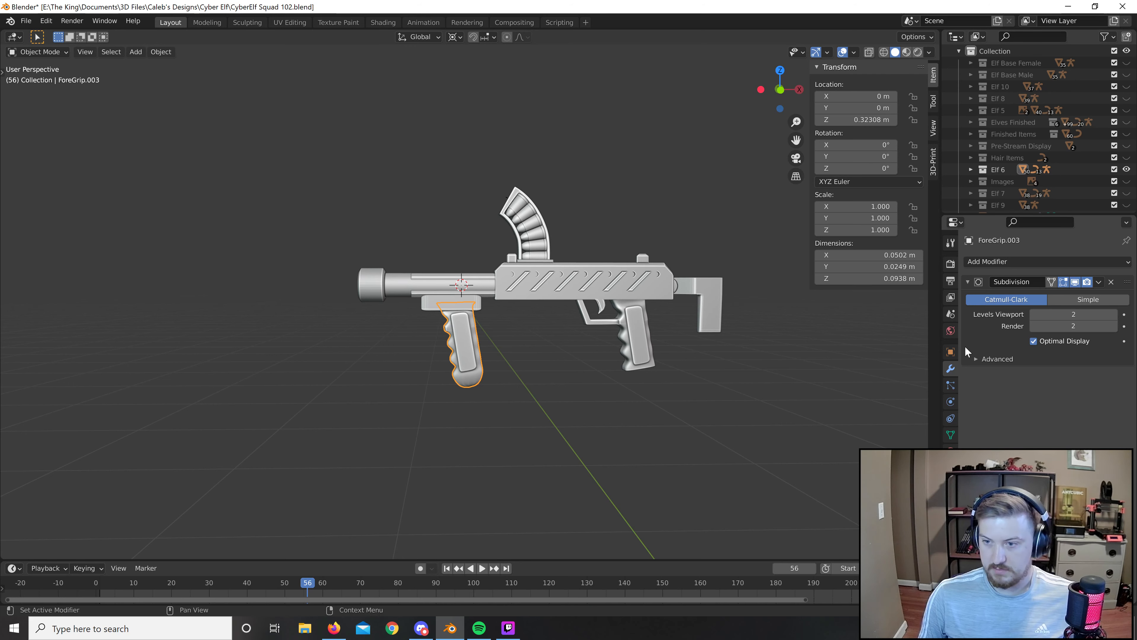
pyautogui.click(655, 427)
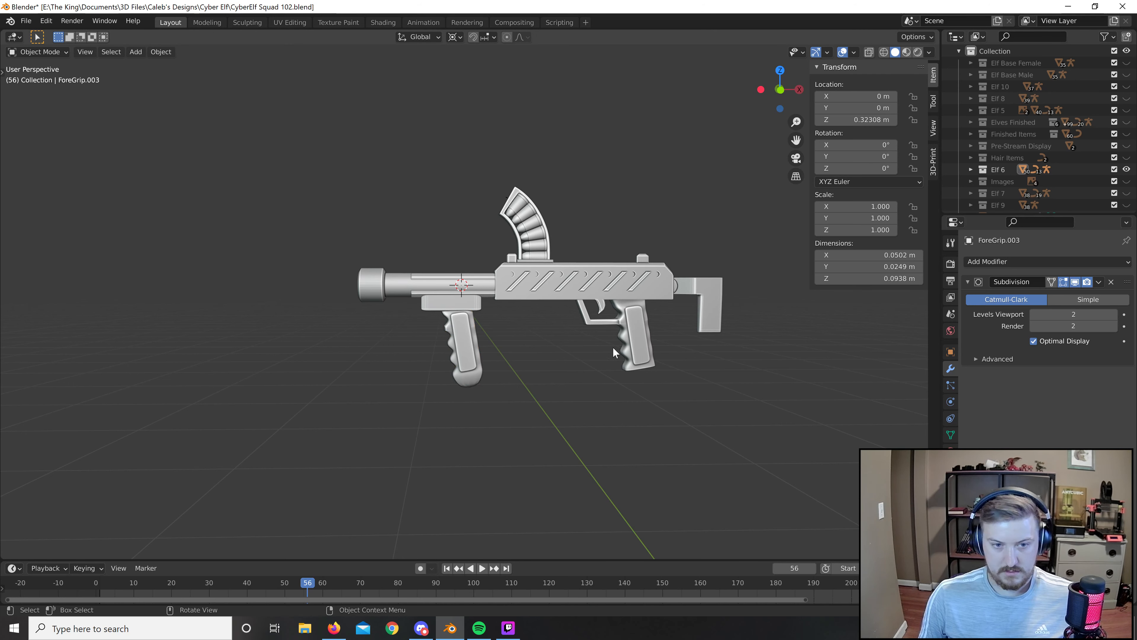
pyautogui.hotkey('ctrl', 'shift', 's')
pyautogui.press('KP_Add')
pyautogui.press('Return')
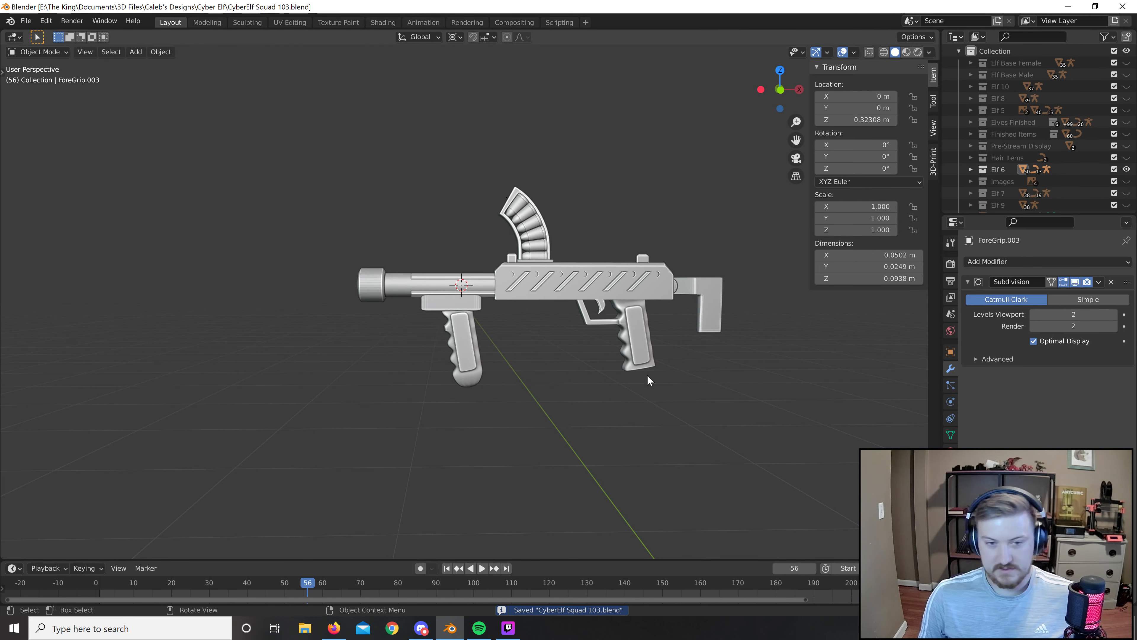
# Apply the Subdivision modifiers on the copied gun's foregrip and rear pistol grip.
pyautogui.keyDown('shift'); pyautogui.moveTo(648, 375); pyautogui.dragTo(659, 382, button='middle'); pyautogui.keyUp('shift')
pyautogui.click(480, 364)
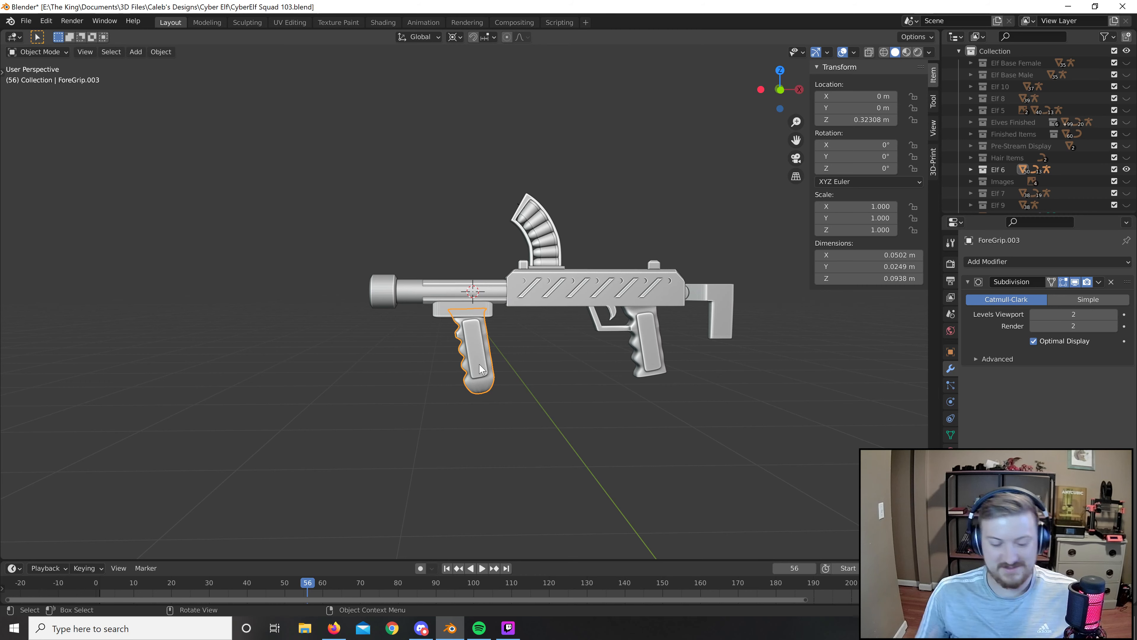
pyautogui.scroll(2, 480, 369)
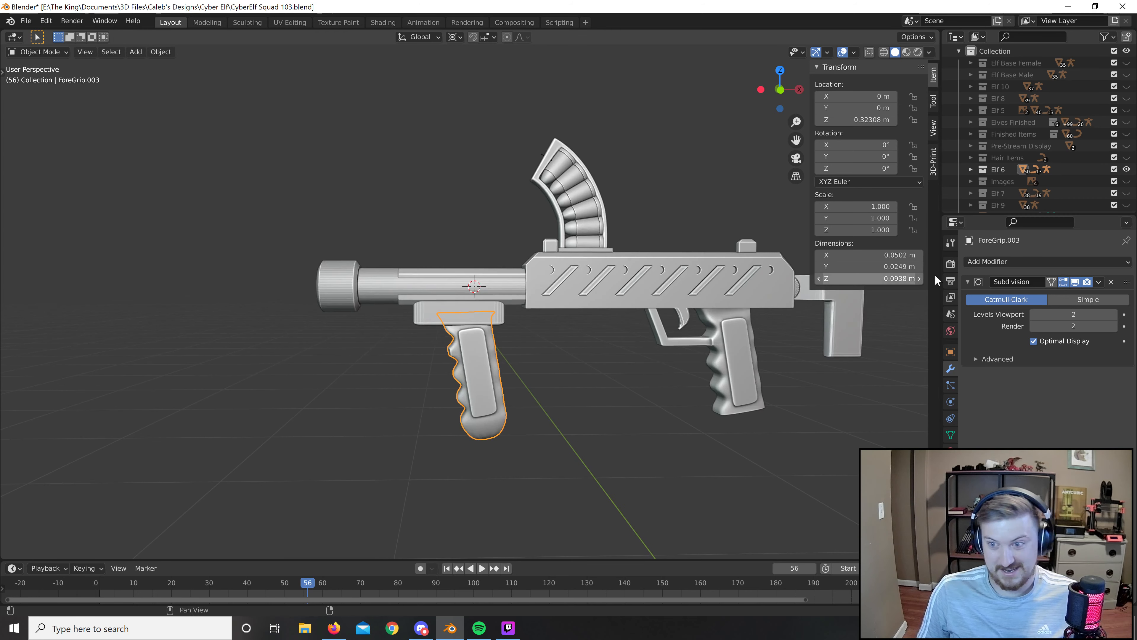
pyautogui.click(1100, 281)
pyautogui.click(1074, 292)
pyautogui.click(721, 390)
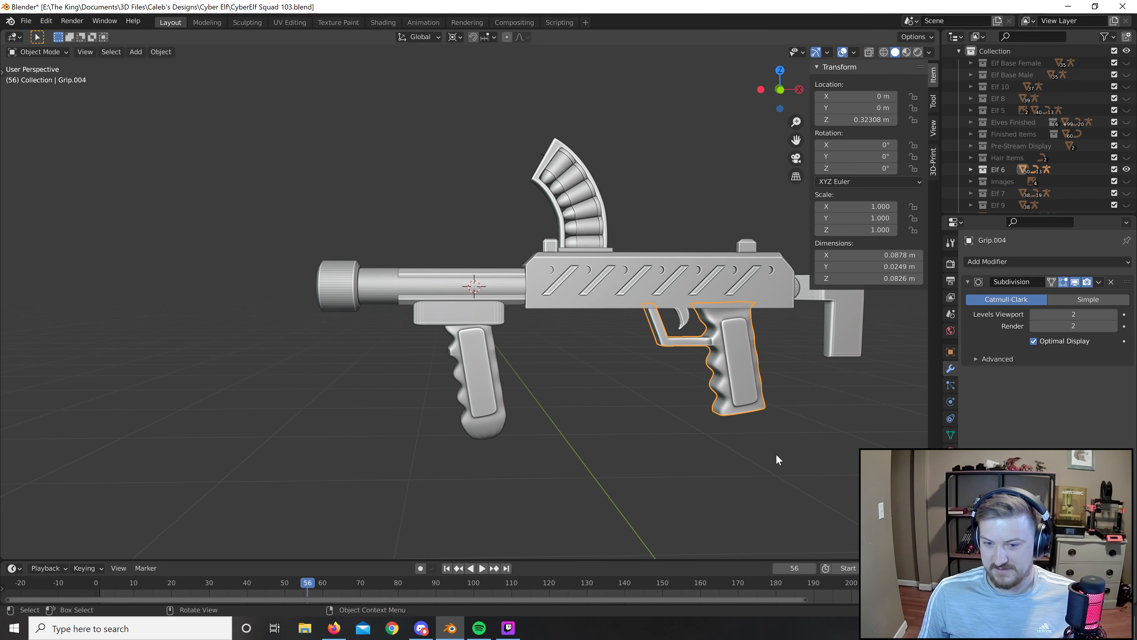
pyautogui.moveTo(775, 453); pyautogui.dragTo(788, 394, button='middle')
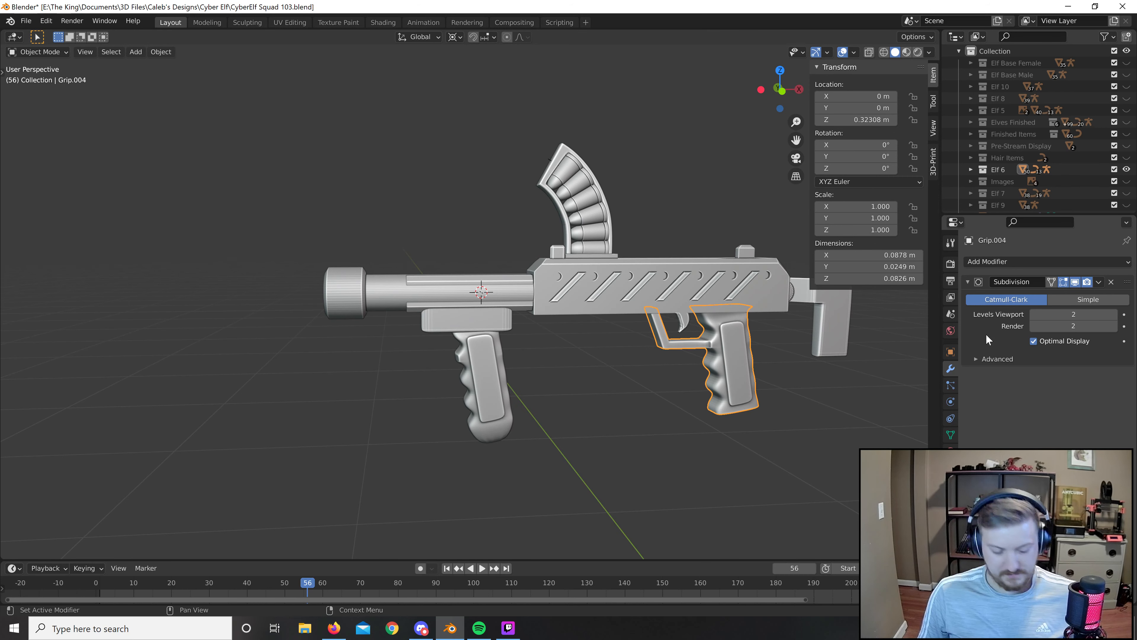
pyautogui.hotkey('ctrl', 'a')
# Apply the Array modifier and the Curve modifier, in that order, on the bullets inside the curved magazine.
pyautogui.click(364, 289)
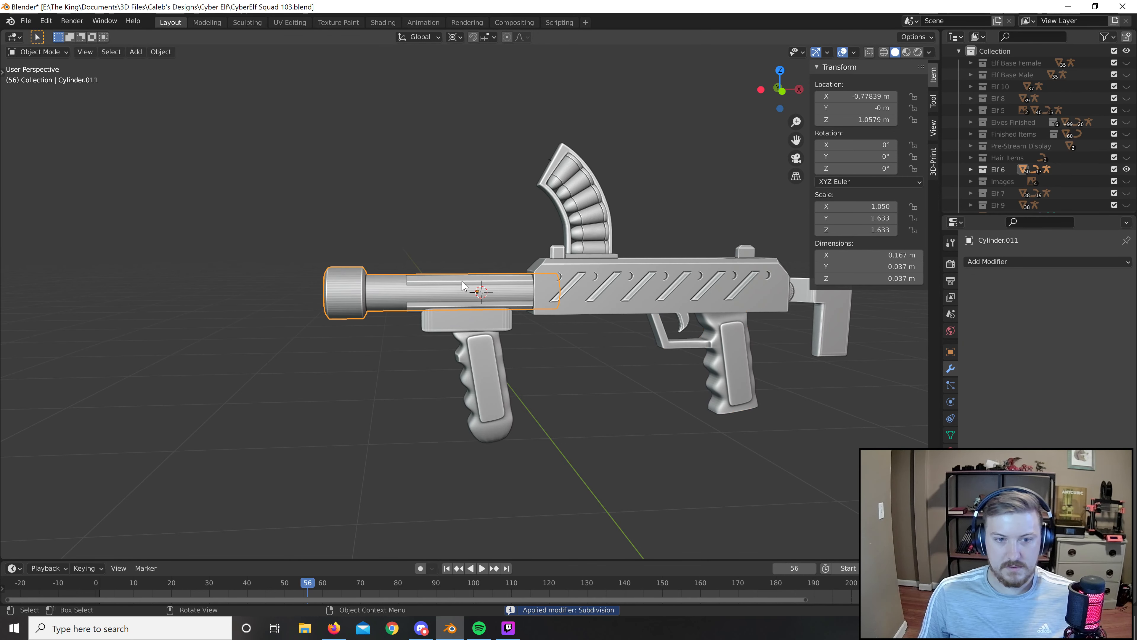
pyautogui.click(582, 264)
pyautogui.click(587, 226)
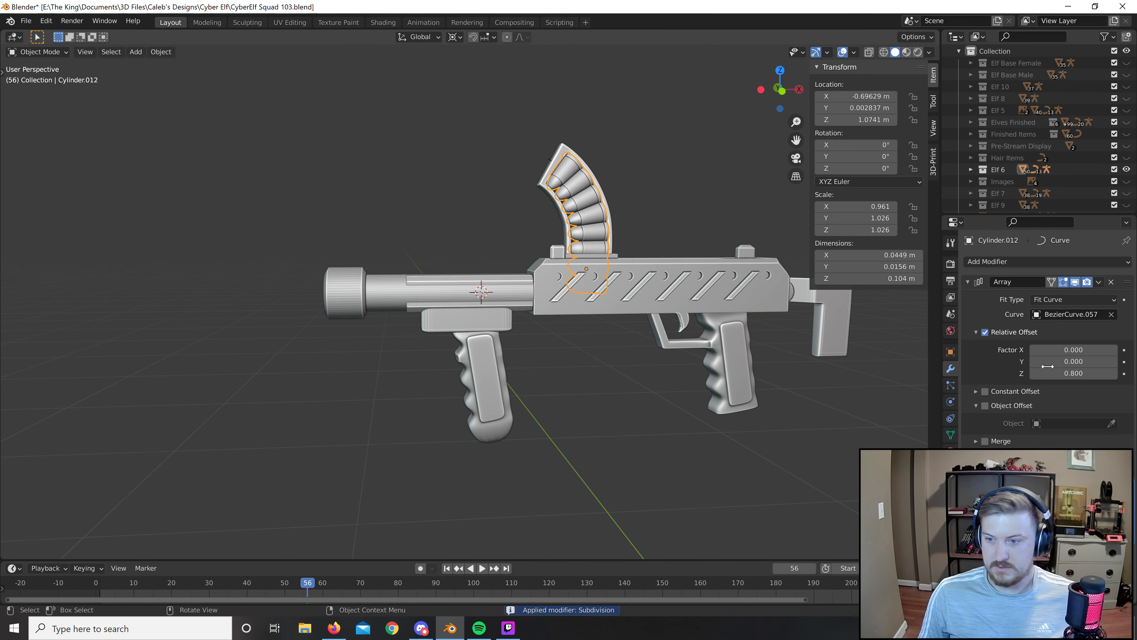
pyautogui.hotkey('ctrl', 'a')
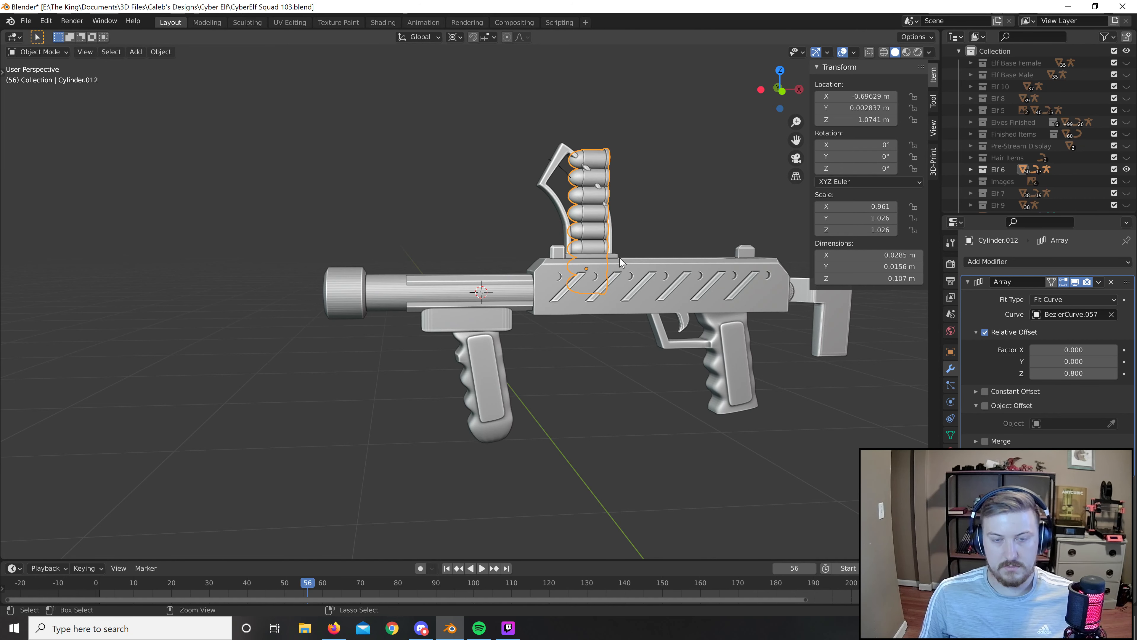
pyautogui.hotkey('ctrl', 'z')
pyautogui.click(982, 311)
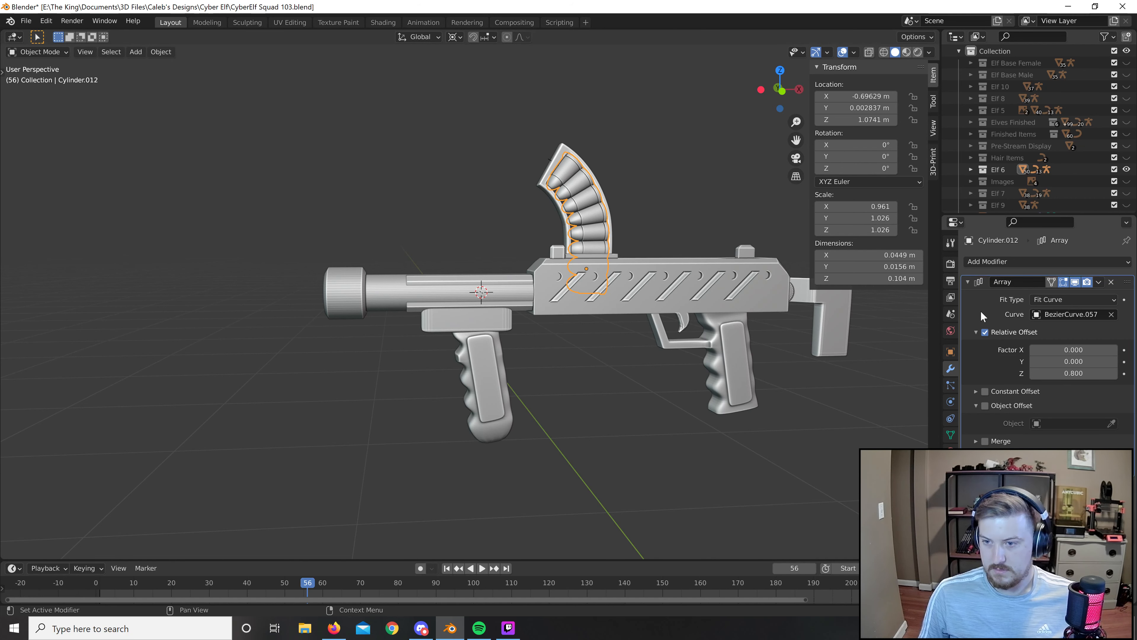
pyautogui.hotkey('ctrl', 'a')
pyautogui.hotkey('ctrl', 'a')
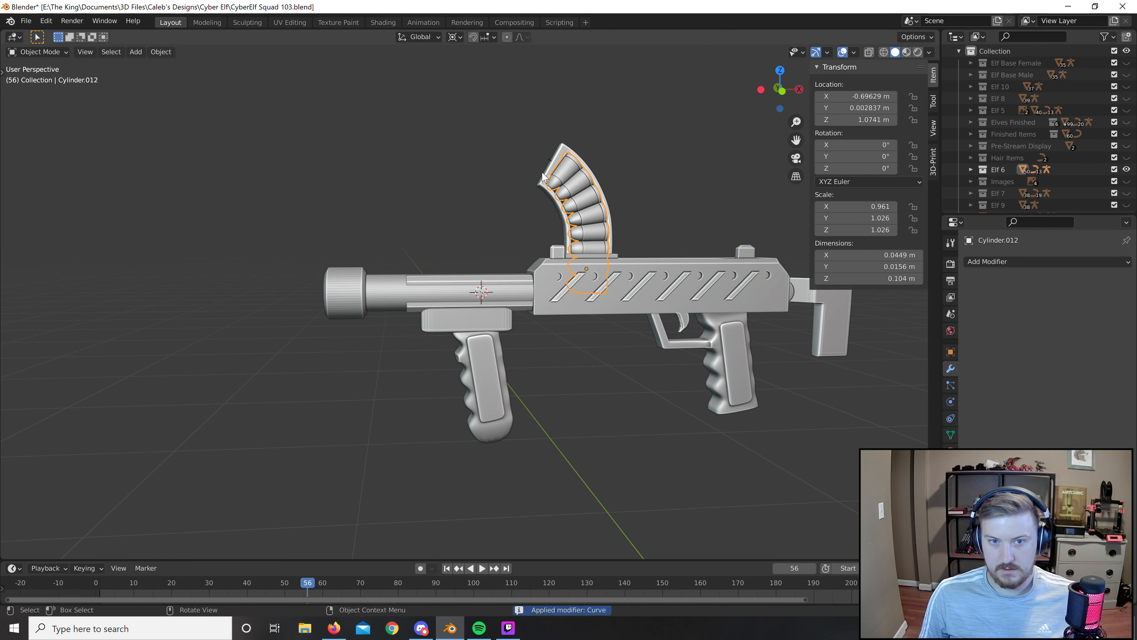
# Apply the Curve and Subdivision modifiers on the curved magazine's shell.
pyautogui.click(542, 184)
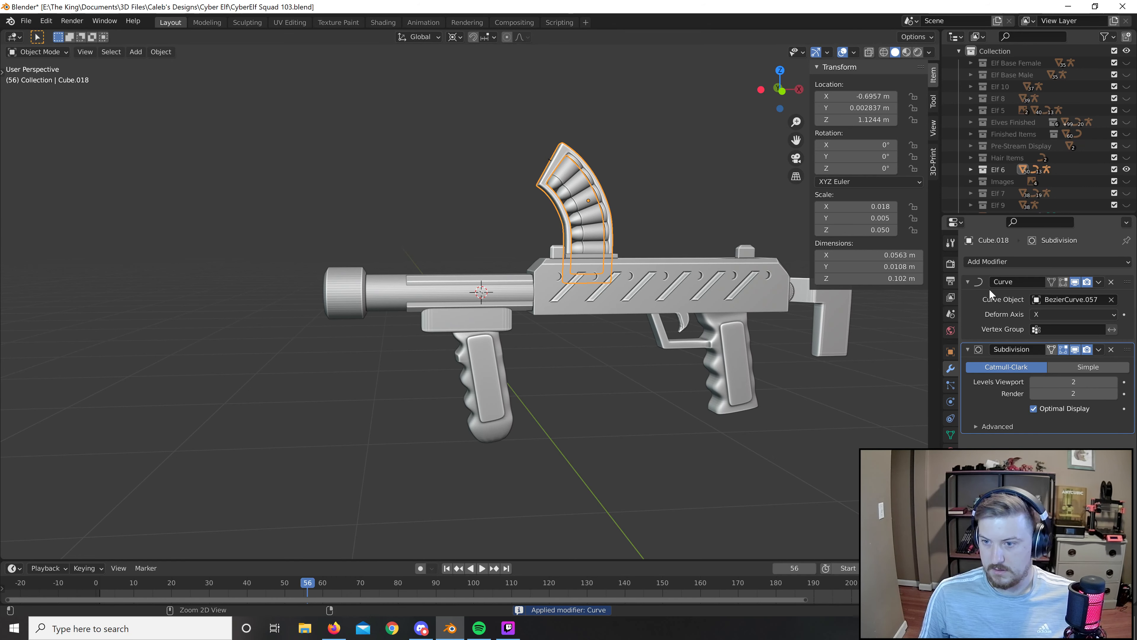
pyautogui.hotkey('ctrl', 'a')
pyautogui.hotkey('ctrl', 'a')
# Check the gun body and rear grip for modifiers and apply the Subdivision modifier on the stock.
pyautogui.click(725, 278)
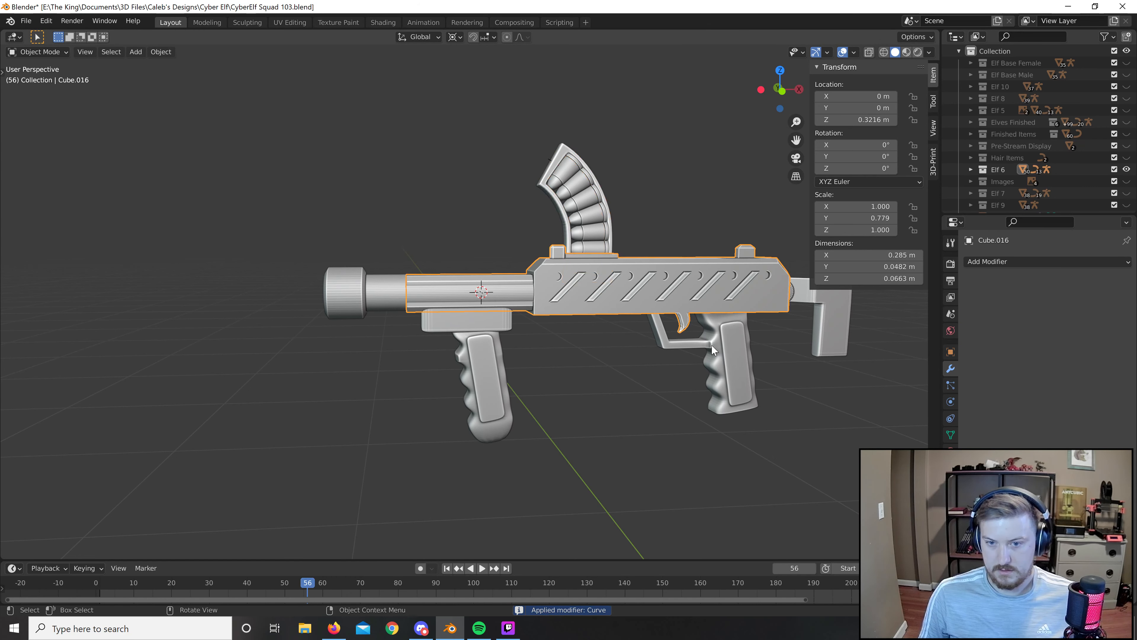
pyautogui.click(712, 344)
pyautogui.keyDown('shift'); pyautogui.moveTo(809, 393); pyautogui.dragTo(536, 424, button='middle'); pyautogui.keyUp('shift')
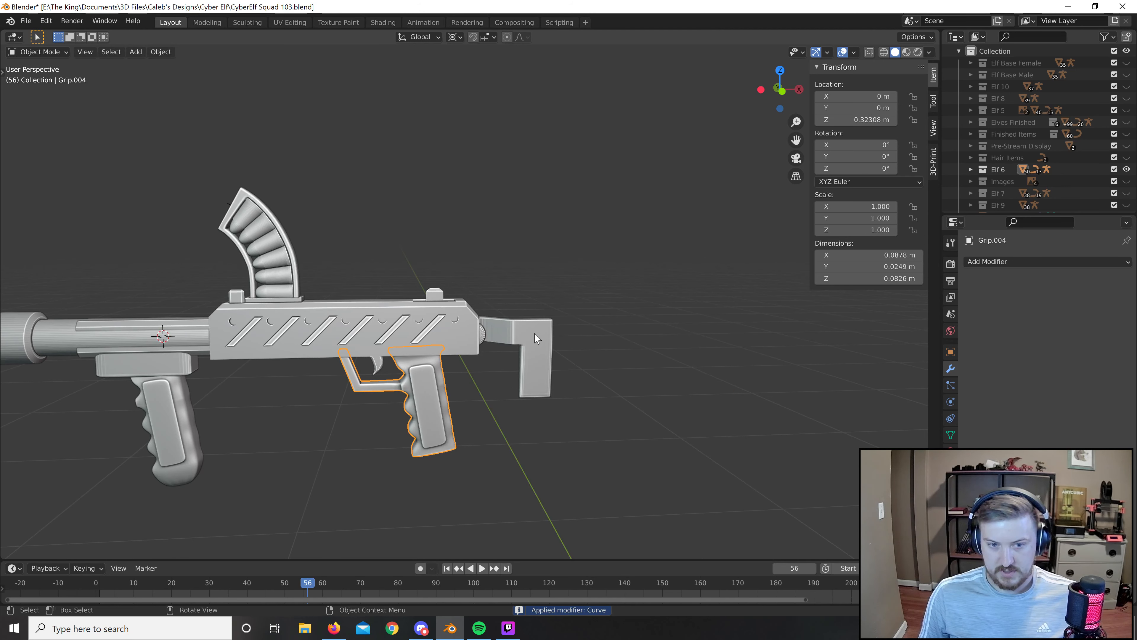
pyautogui.click(536, 343)
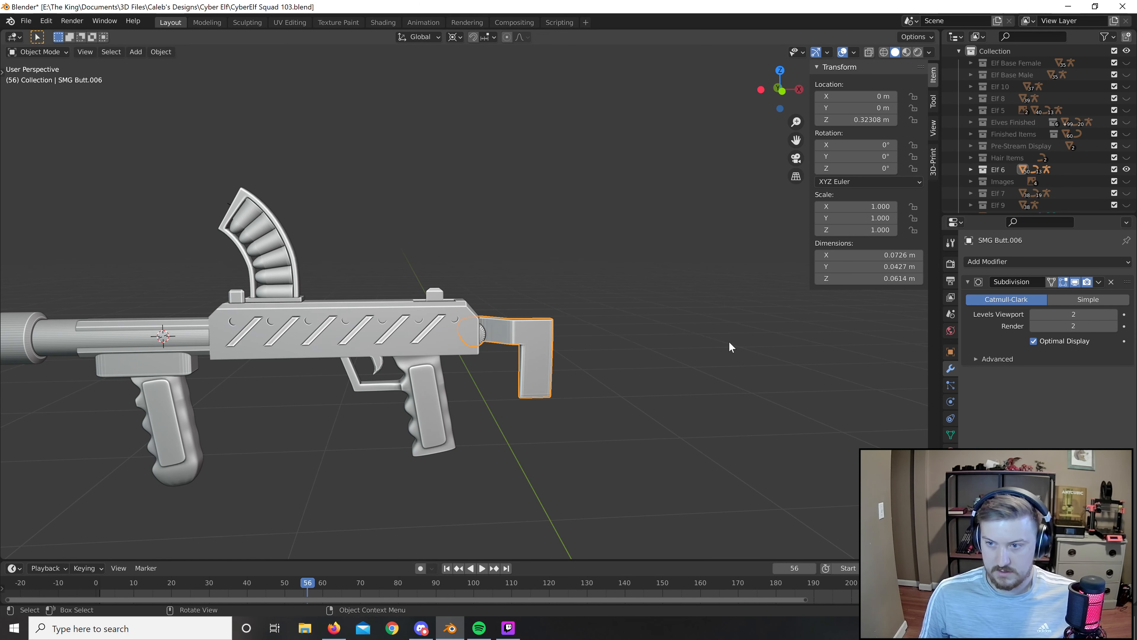
pyautogui.hotkey('ctrl', 'a')
# Examine the foregrip mount, barrel, body, magazine and stock from the gun's other side for remaining modifiers.
pyautogui.moveTo(492, 313); pyautogui.dragTo(671, 322, button='middle')
pyautogui.click(703, 370)
pyautogui.click(715, 368)
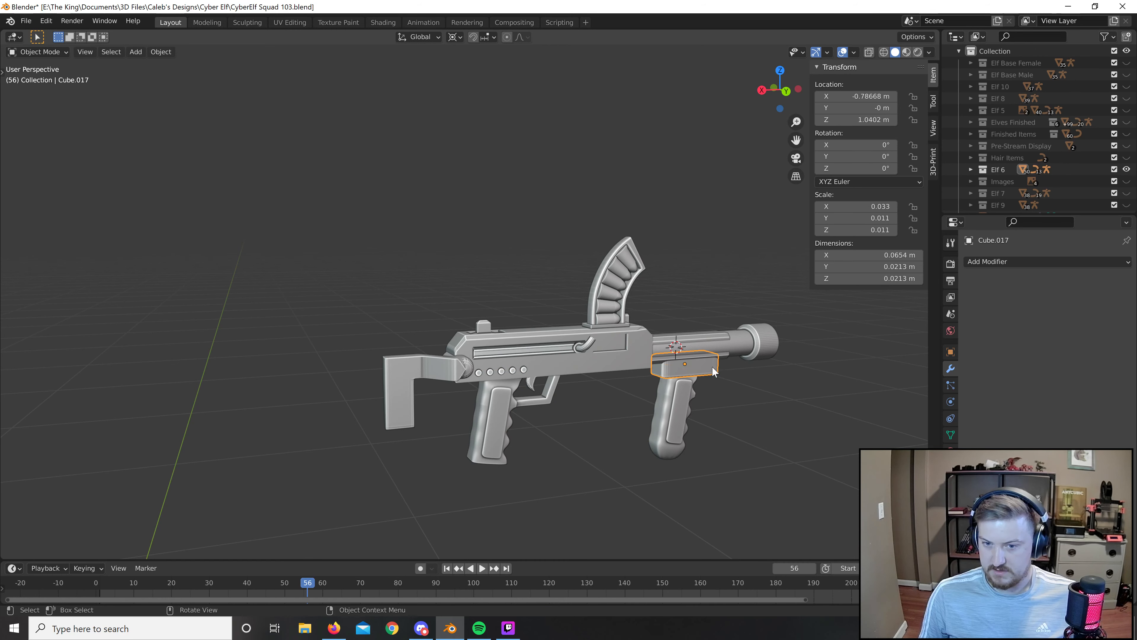
pyautogui.click(738, 353)
pyautogui.click(509, 334)
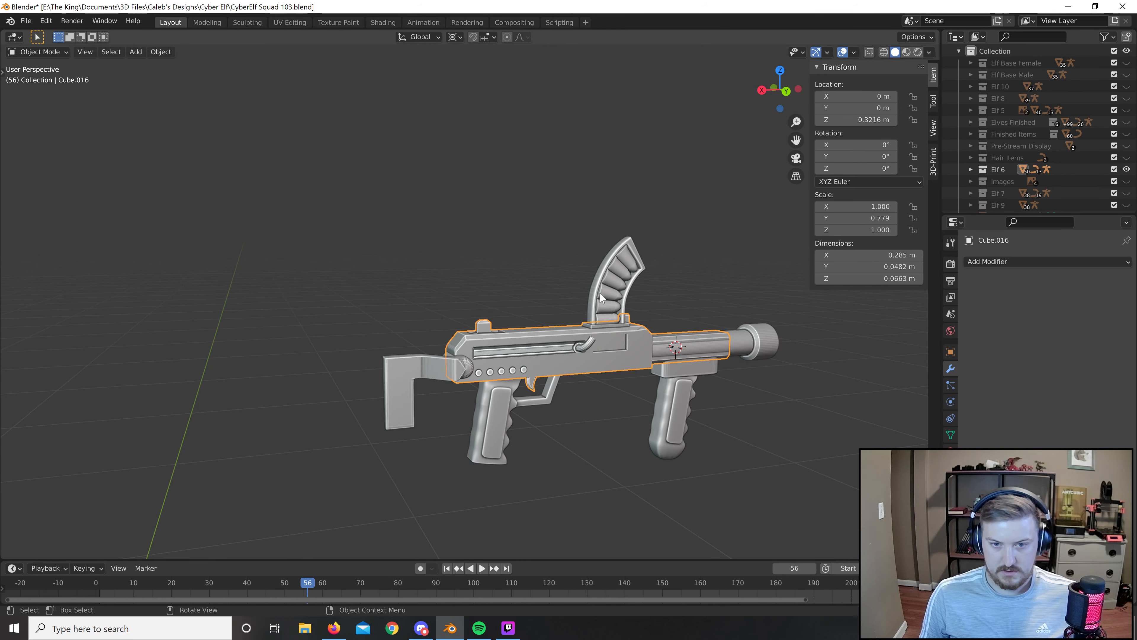
pyautogui.click(601, 293)
pyautogui.click(590, 314)
pyautogui.click(405, 405)
pyautogui.click(278, 494)
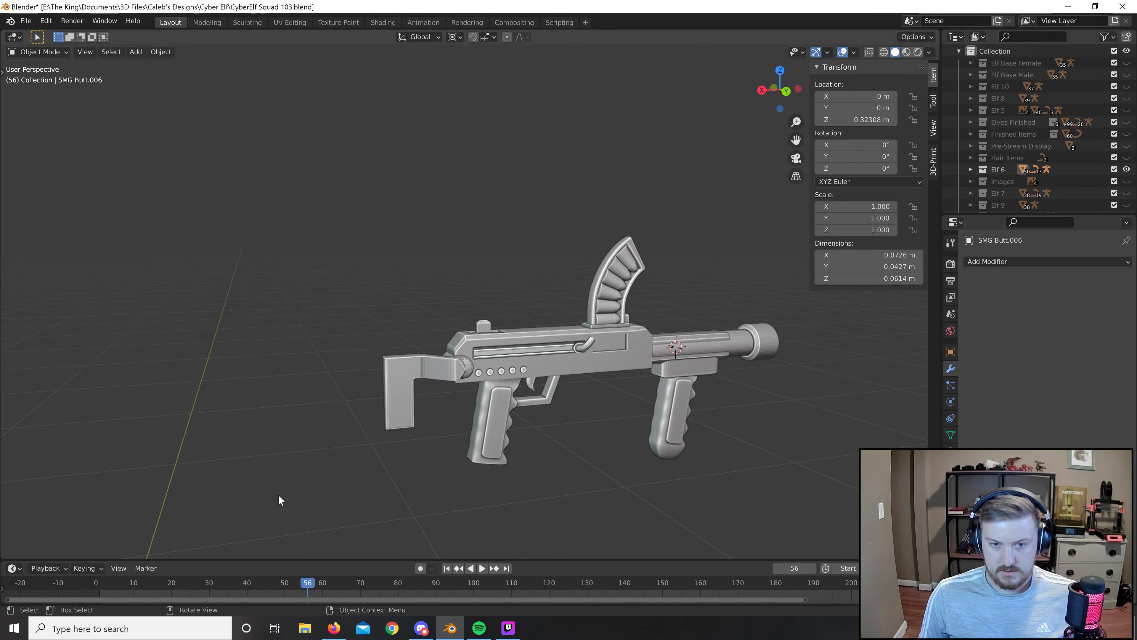
# Join all parts of the curved-magazine gun into a single object.
pyautogui.moveTo(278, 494); pyautogui.dragTo(345, 493, button='middle')
pyautogui.press('KP_1')
pyautogui.scroll(-1, 436, 446)
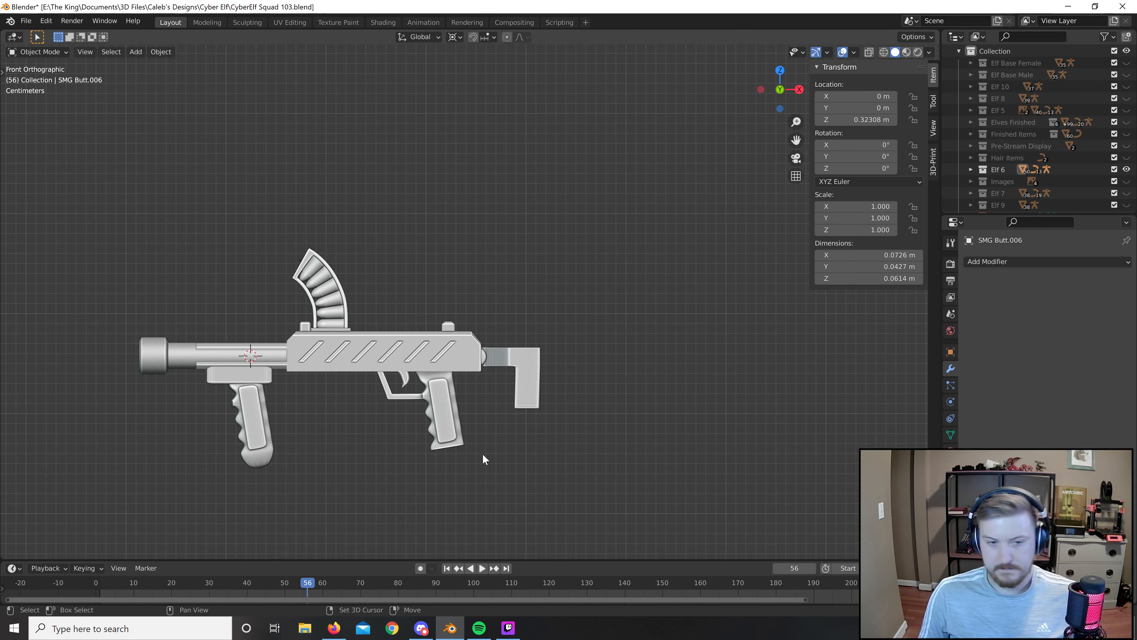
pyautogui.keyDown('shift'); pyautogui.moveTo(482, 454); pyautogui.dragTo(514, 456, button='middle'); pyautogui.keyUp('shift')
pyautogui.moveTo(101, 219); pyautogui.dragTo(648, 484)
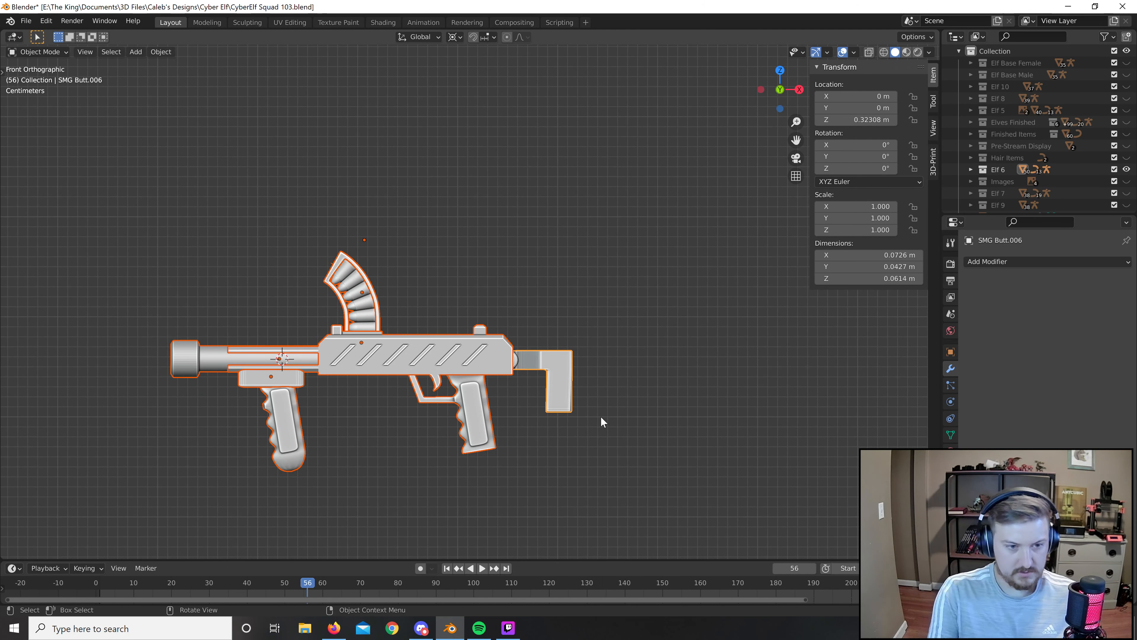
pyautogui.hotkey('ctrl', 'j')
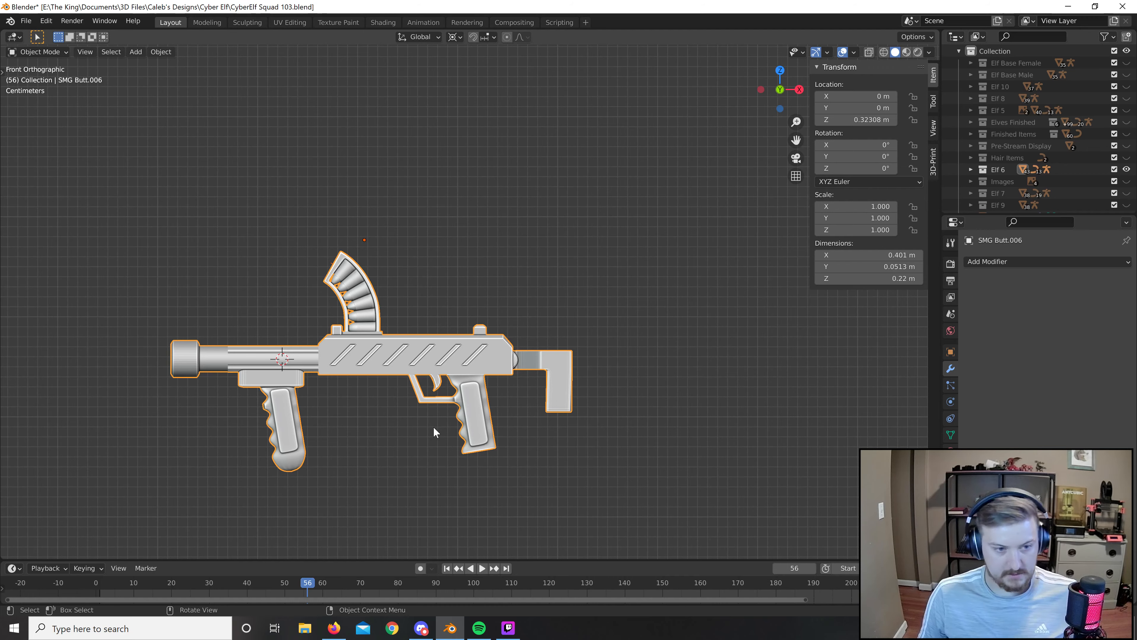
pyautogui.moveTo(435, 431); pyautogui.dragTo(812, 385, button='middle')
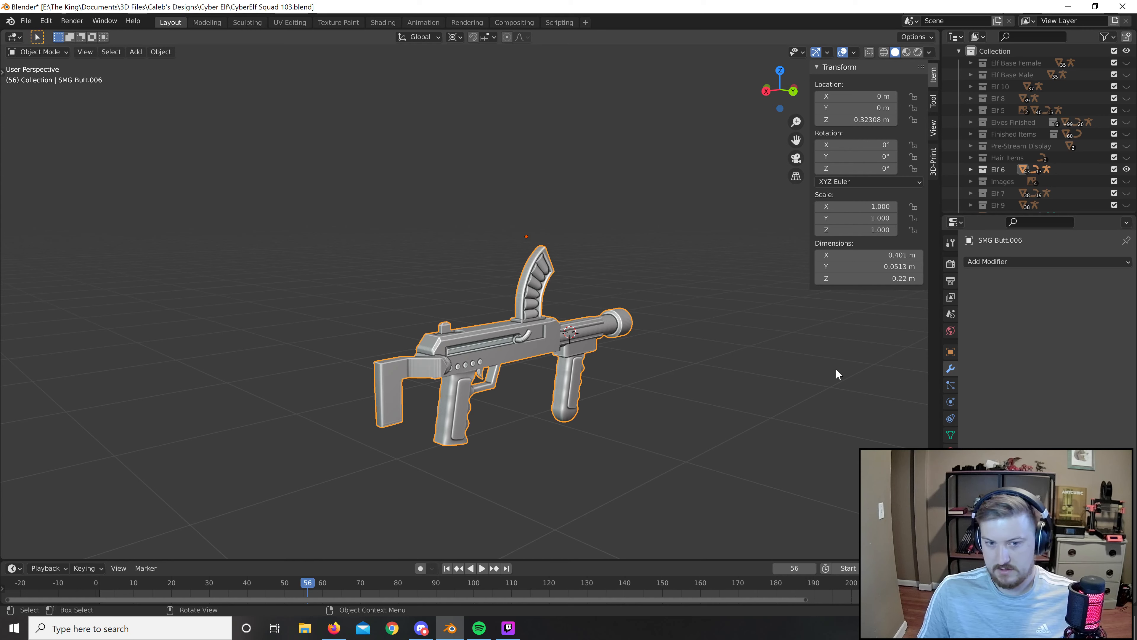
# Move the joined gun to the elf figure's upper body, about 0.587 m in X and -0.790 m in Z.
pyautogui.press('KP_1')
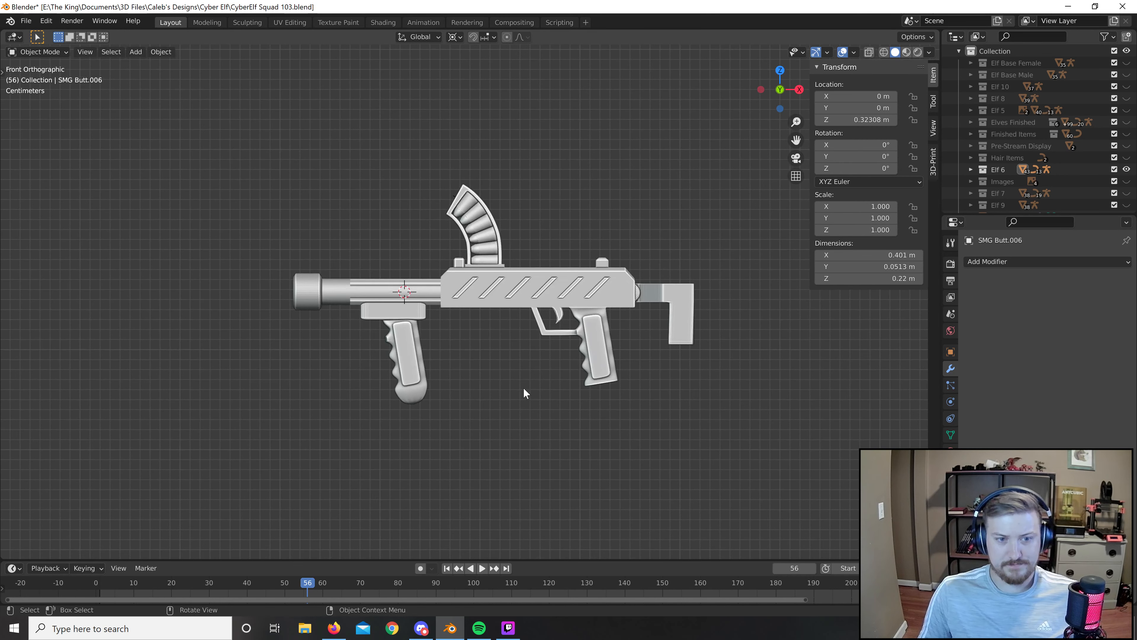
pyautogui.click(500, 291)
pyautogui.scroll(-8, 541, 314)
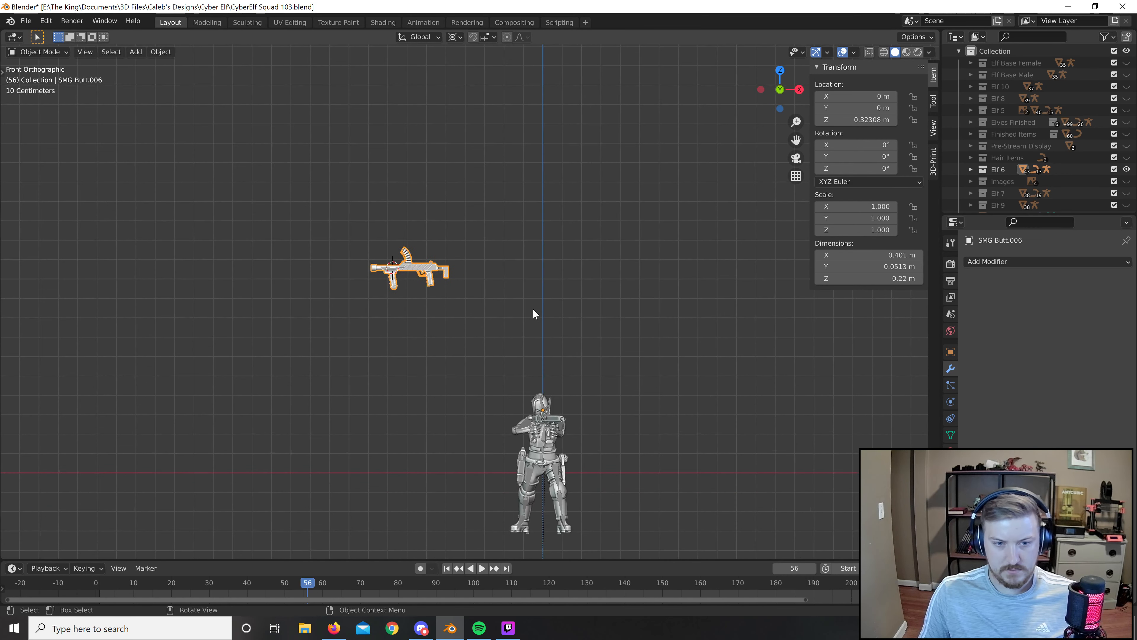
pyautogui.press('g')
pyautogui.click(629, 433)
pyautogui.scroll(3, 630, 435)
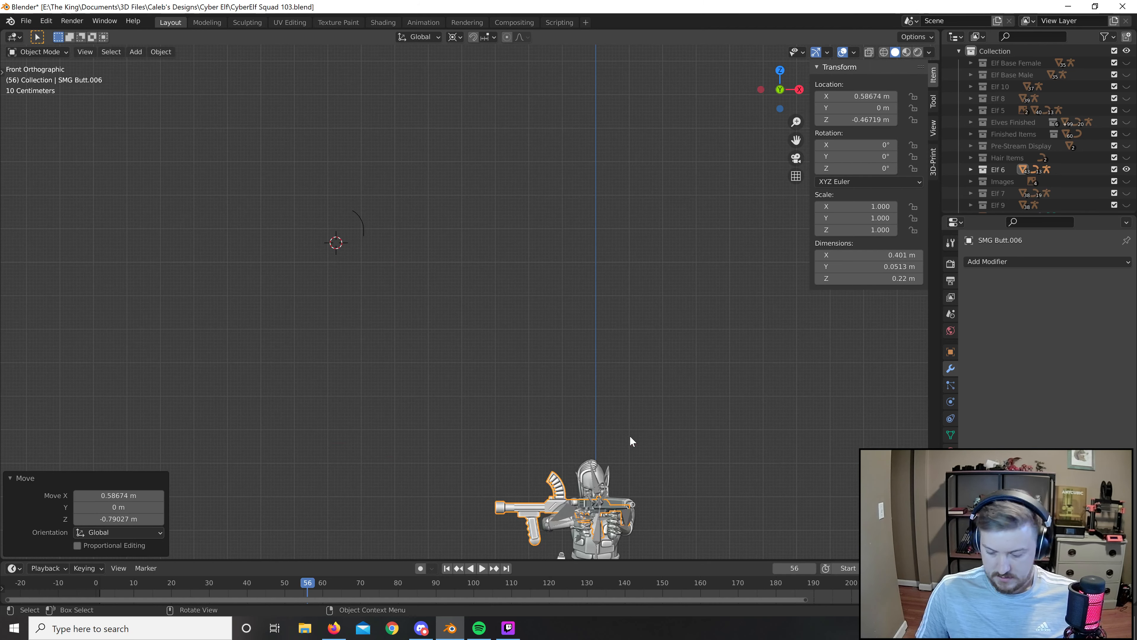
# Hide the figure's original gun with its holo sight and the female elf skeleton.
pyautogui.press('KP_3')
pyautogui.scroll(5, 496, 338)
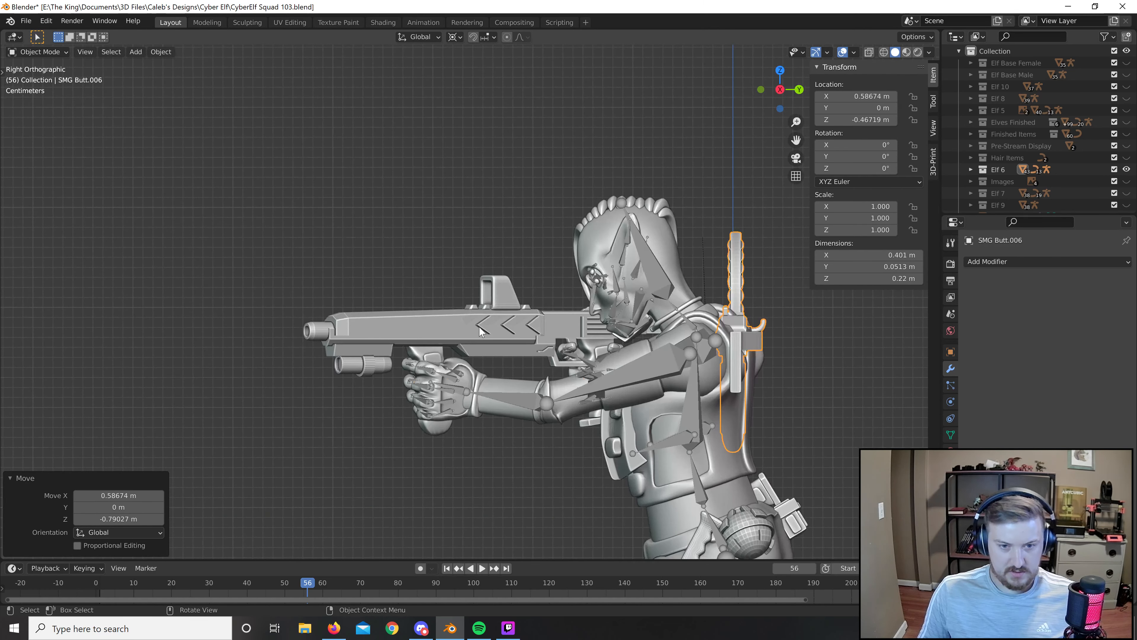
pyautogui.click(479, 332)
pyautogui.keyDown('shift'); pyautogui.click(503, 296); pyautogui.keyUp('shift')
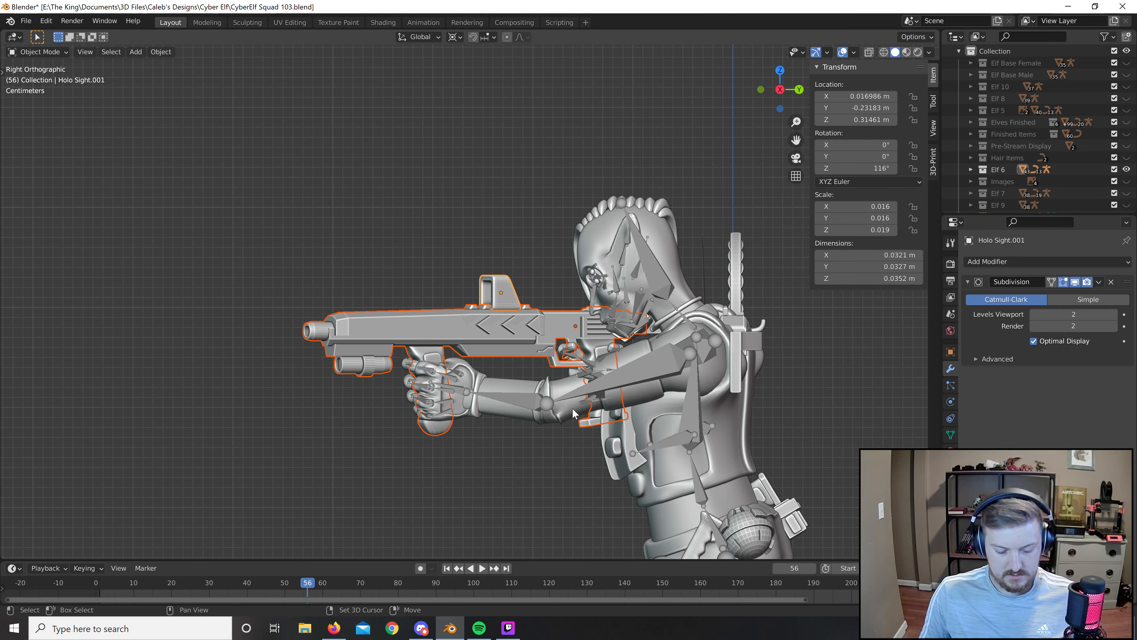
pyautogui.press('h')
pyautogui.moveTo(486, 408); pyautogui.dragTo(553, 347, button='middle')
pyautogui.click(541, 324)
pyautogui.press('h')
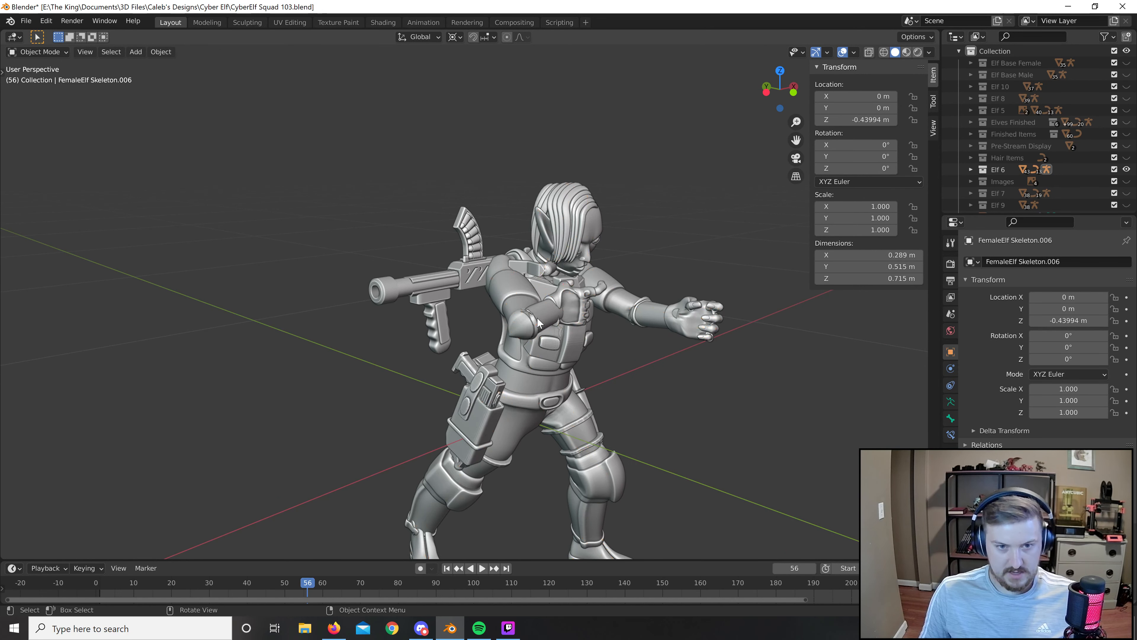
# Select the curved-magazine gun and unhide the original gun, SMG Elf 6, in the Elf 6 collection.
pyautogui.click(429, 289)
pyautogui.click(971, 170)
pyautogui.scroll(-20, 1030, 174)
pyautogui.click(1125, 157)
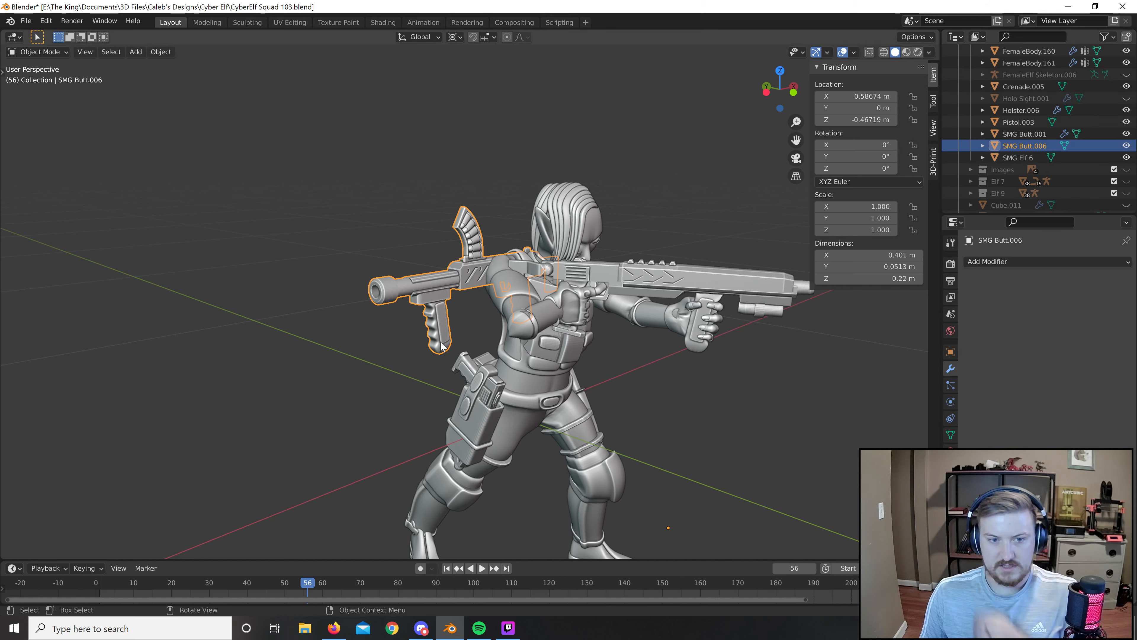
# Set the curved-magazine gun's origin to its geometry.
pyautogui.press('KP_7')
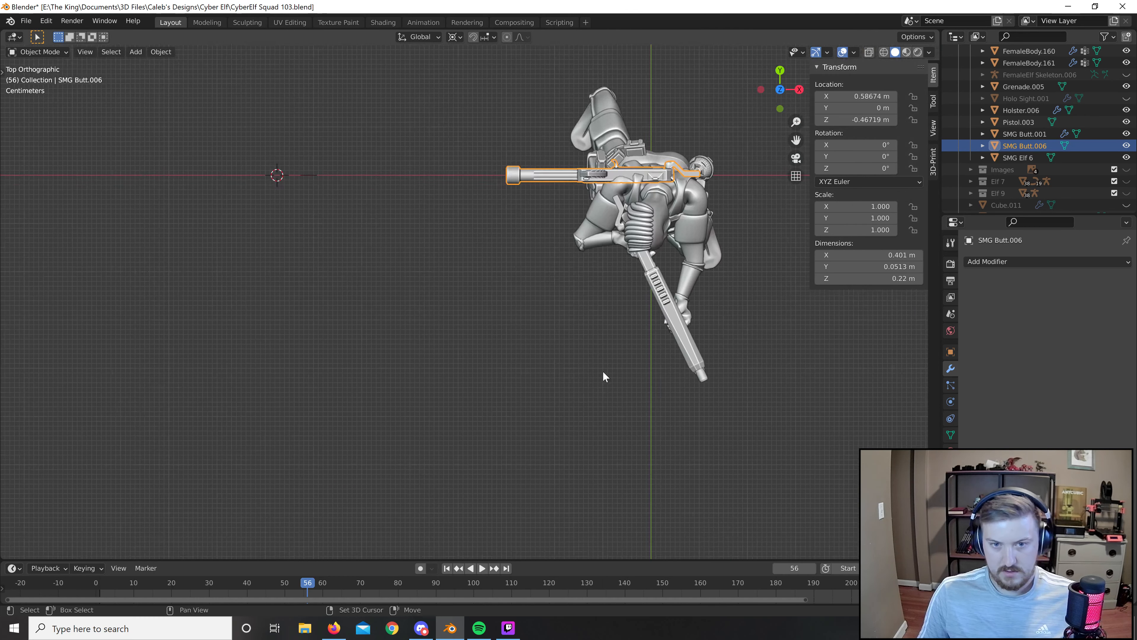
pyautogui.press('r')
pyautogui.rightClick(528, 274)
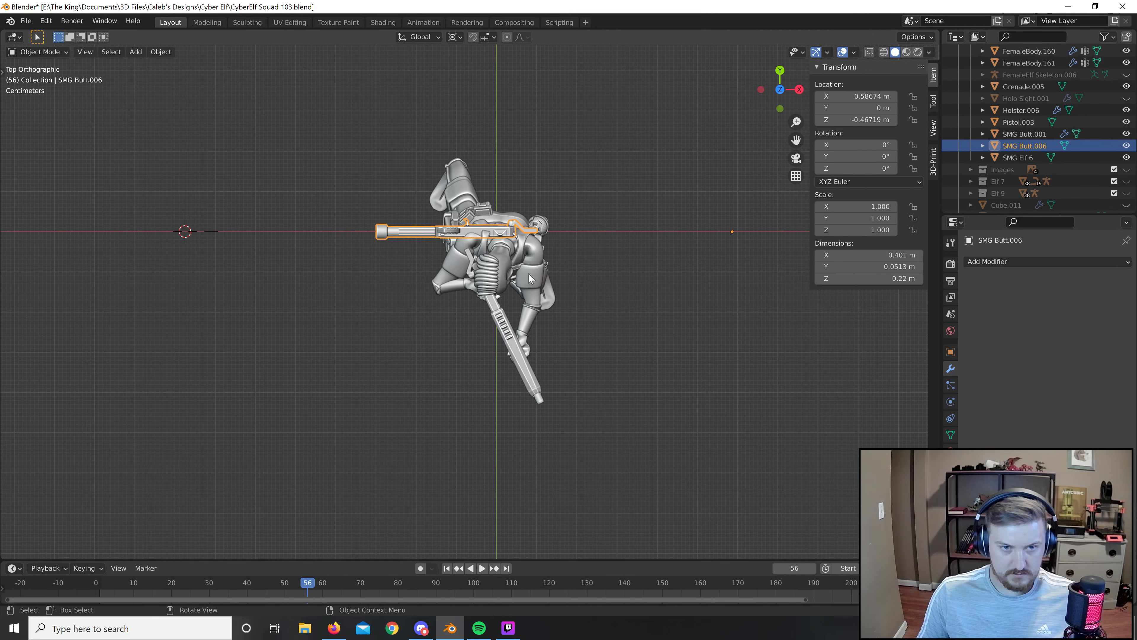
pyautogui.rightClick(413, 237)
pyautogui.moveTo(403, 104)
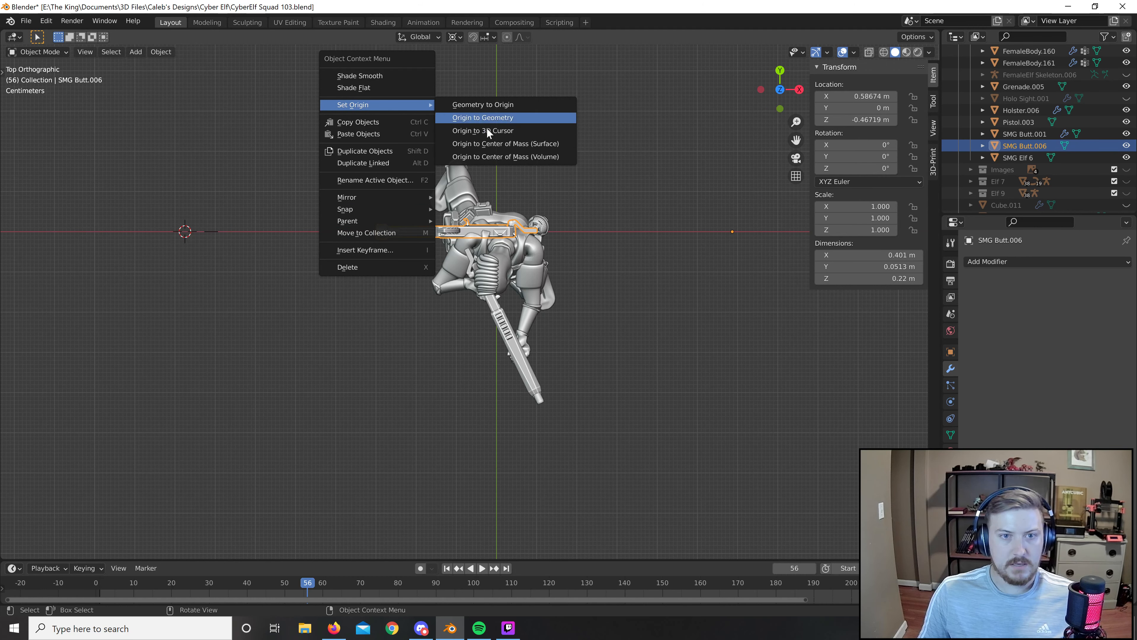
pyautogui.click(484, 116)
pyautogui.press('r')
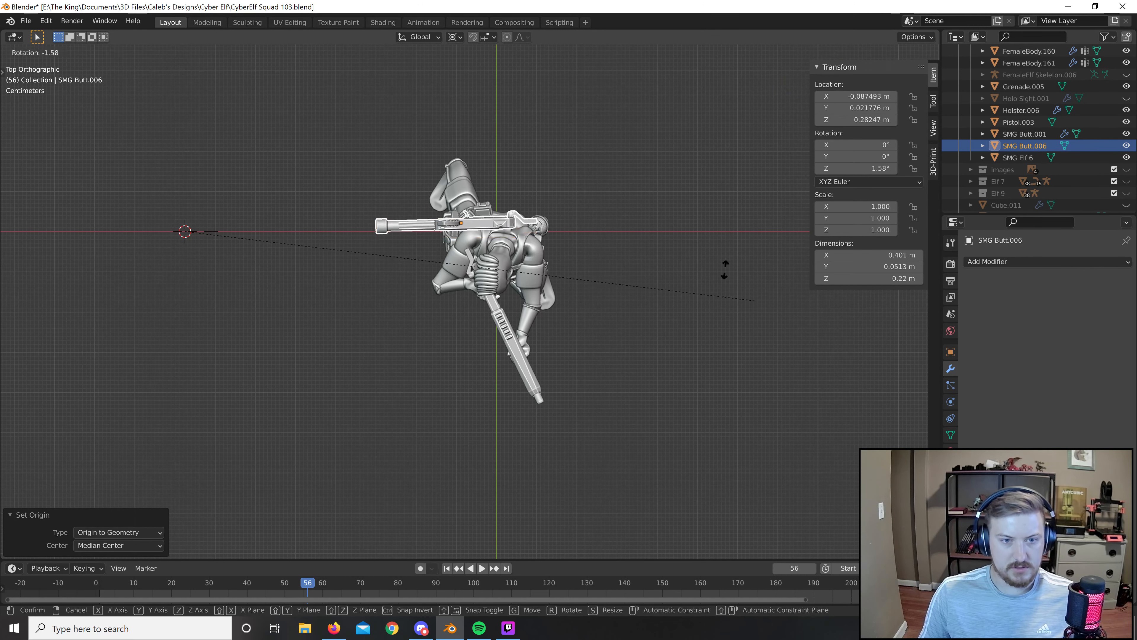
pyautogui.rightClick(670, 263)
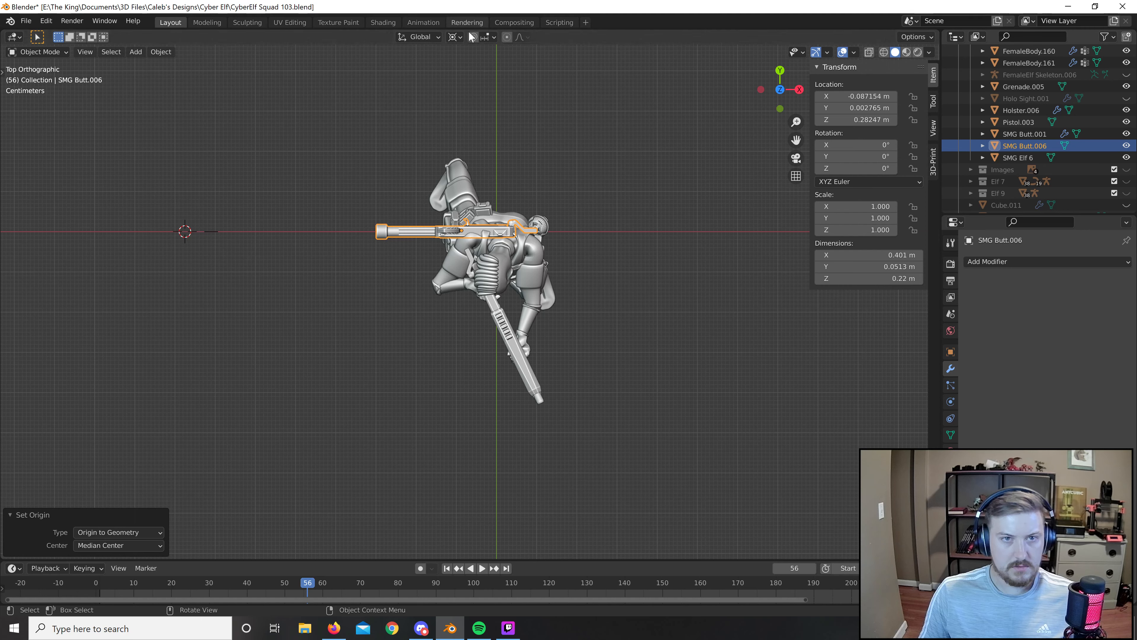
# Switch the pivot point from the 3D cursor to the gun itself and rotate the gun -115° about Z in the top view.
pyautogui.click(455, 37)
pyautogui.click(468, 76)
pyautogui.press('r')
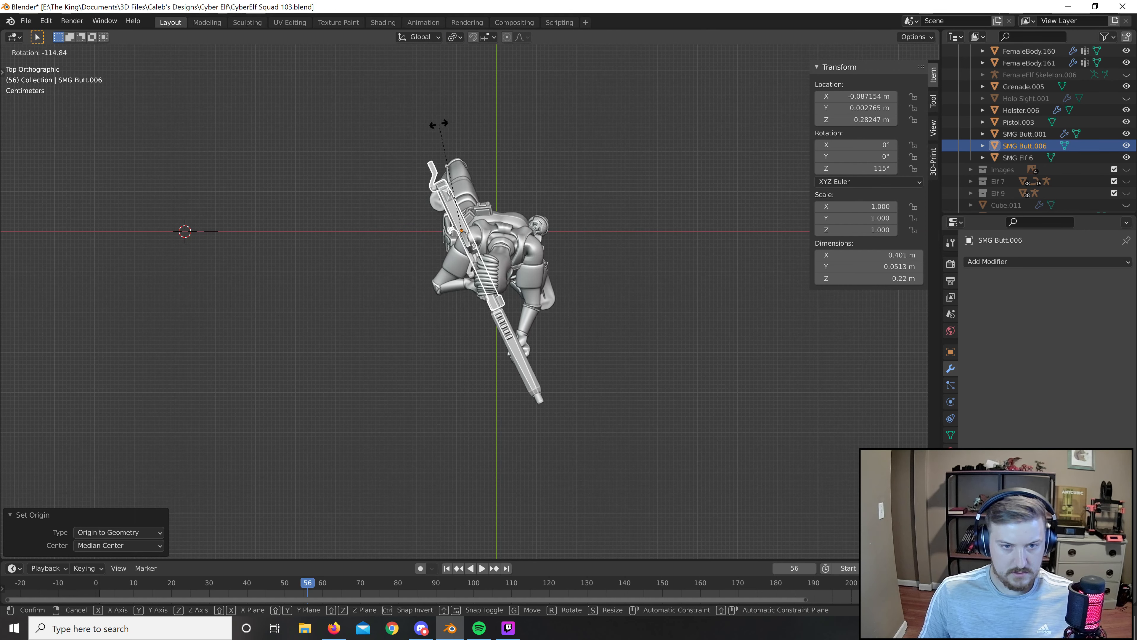
pyautogui.click(440, 124)
# Move the gun over the original gun in the top view, about 0.093 m in X and -0.216 m in Y.
pyautogui.press('g')
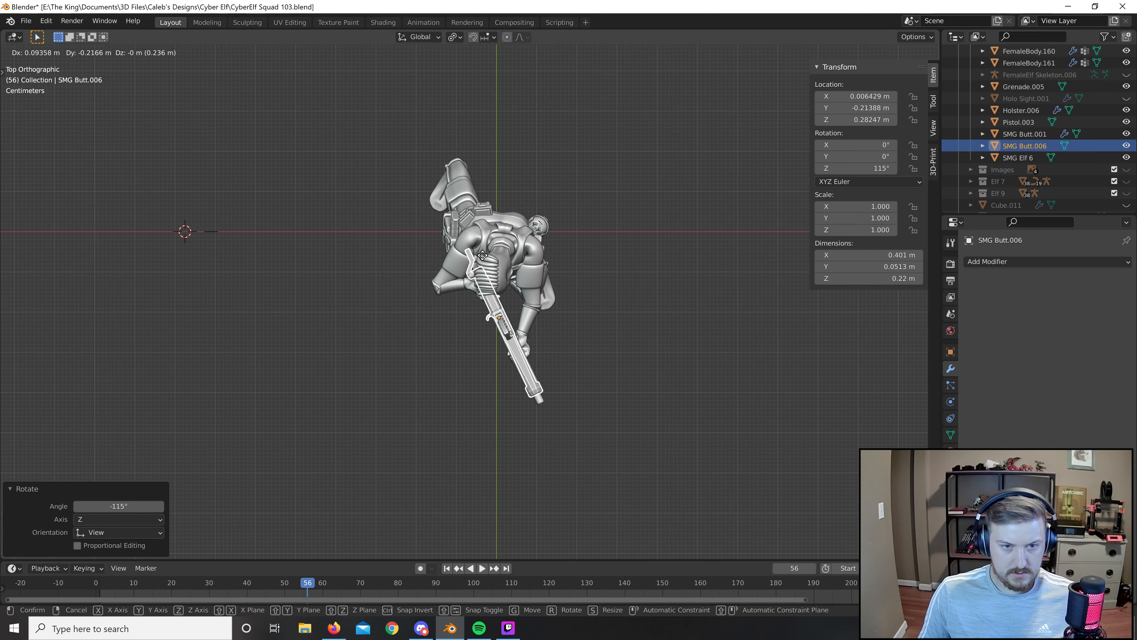
pyautogui.click(482, 256)
pyautogui.scroll(6, 515, 269)
pyautogui.scroll(3, 539, 278)
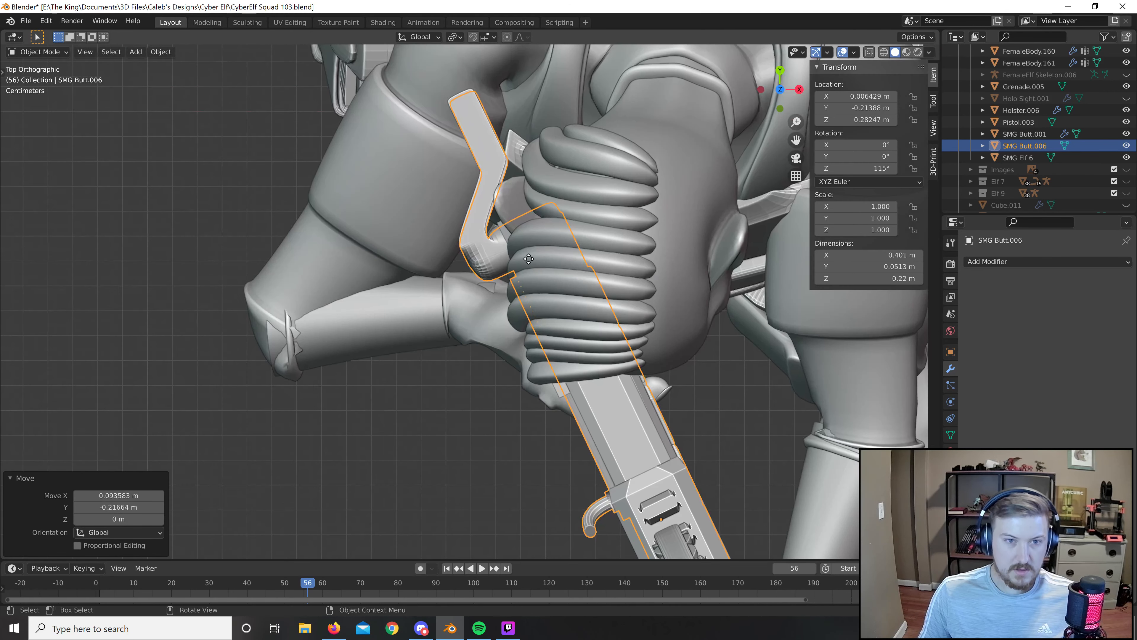
pyautogui.press('g')
pyautogui.click(322, 295)
pyautogui.scroll(-4, 321, 294)
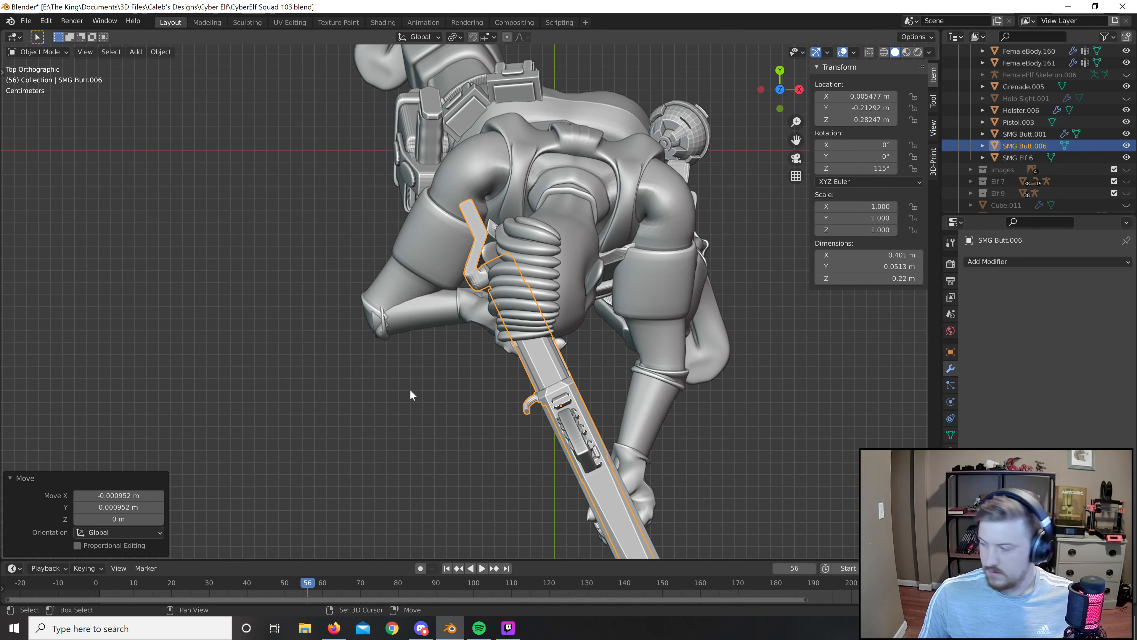
# Examine how the gun lines up with the original gun and the elf's hands from the front and both sides.
pyautogui.press('KP_1')
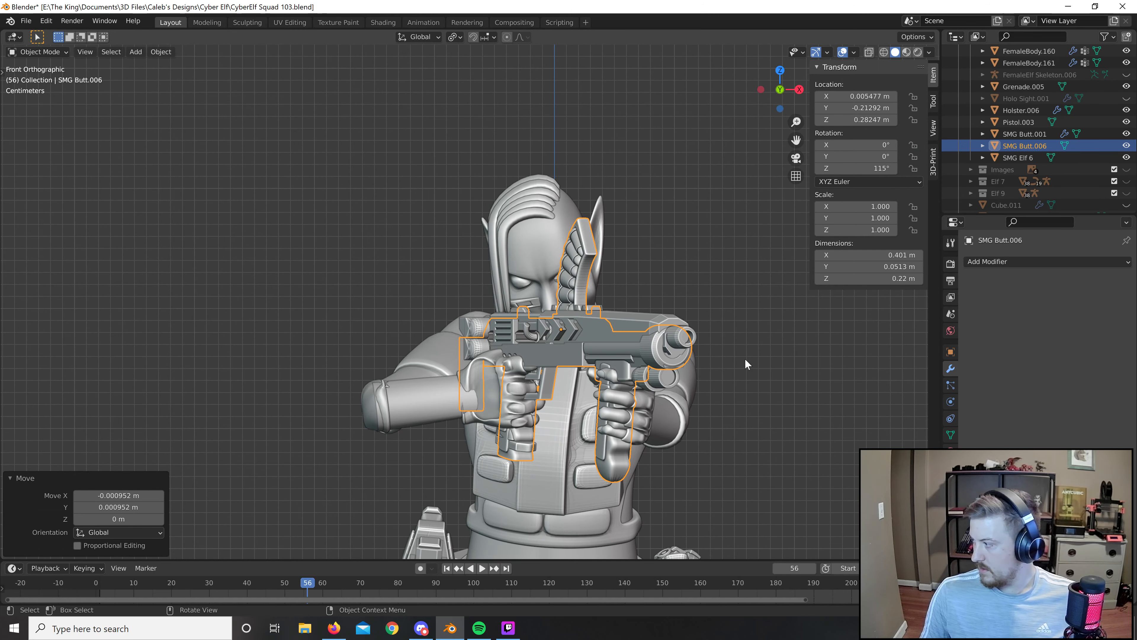
pyautogui.keyDown('shift'); pyautogui.moveTo(605, 395); pyautogui.dragTo(551, 363, button='middle'); pyautogui.keyUp('shift')
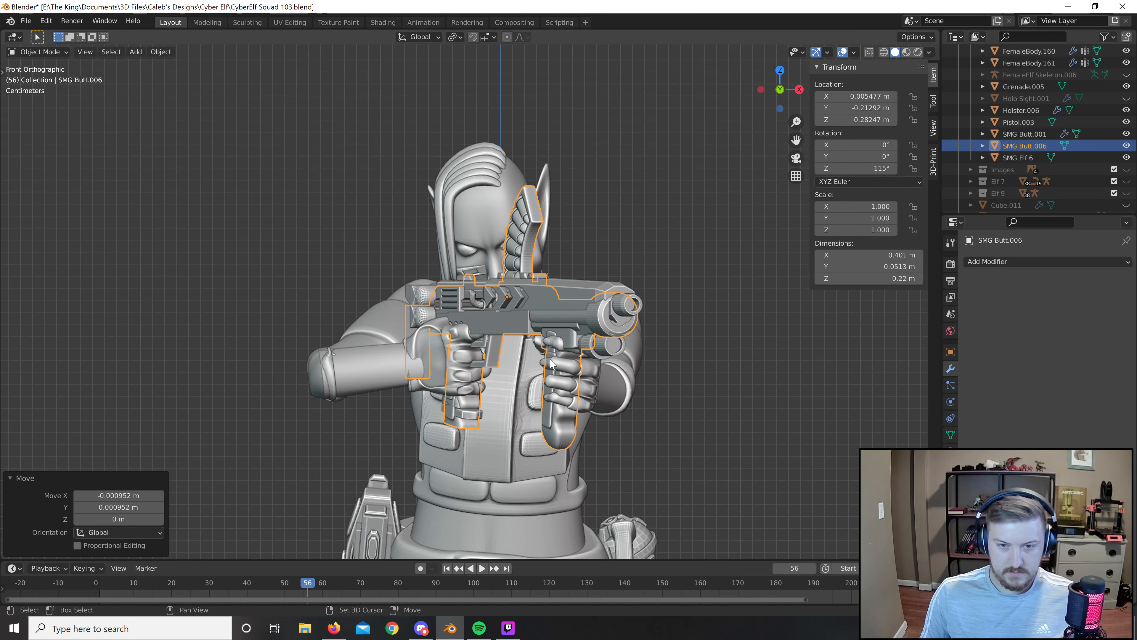
pyautogui.press('KP_3')
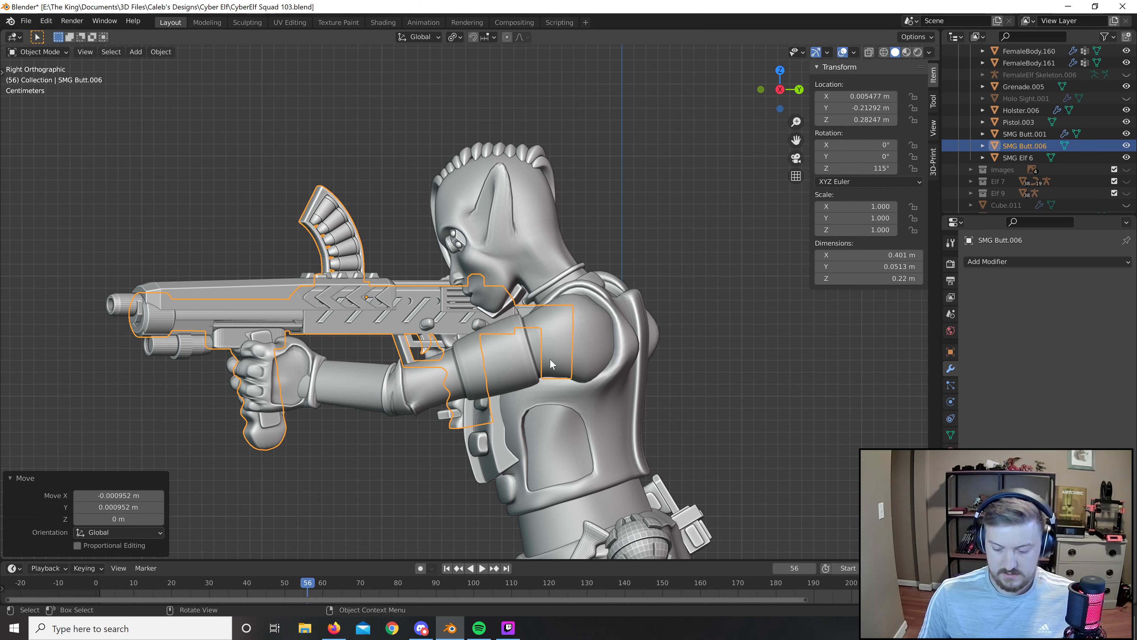
pyautogui.press('ctrl+KP_3')
pyautogui.scroll(3, 553, 359)
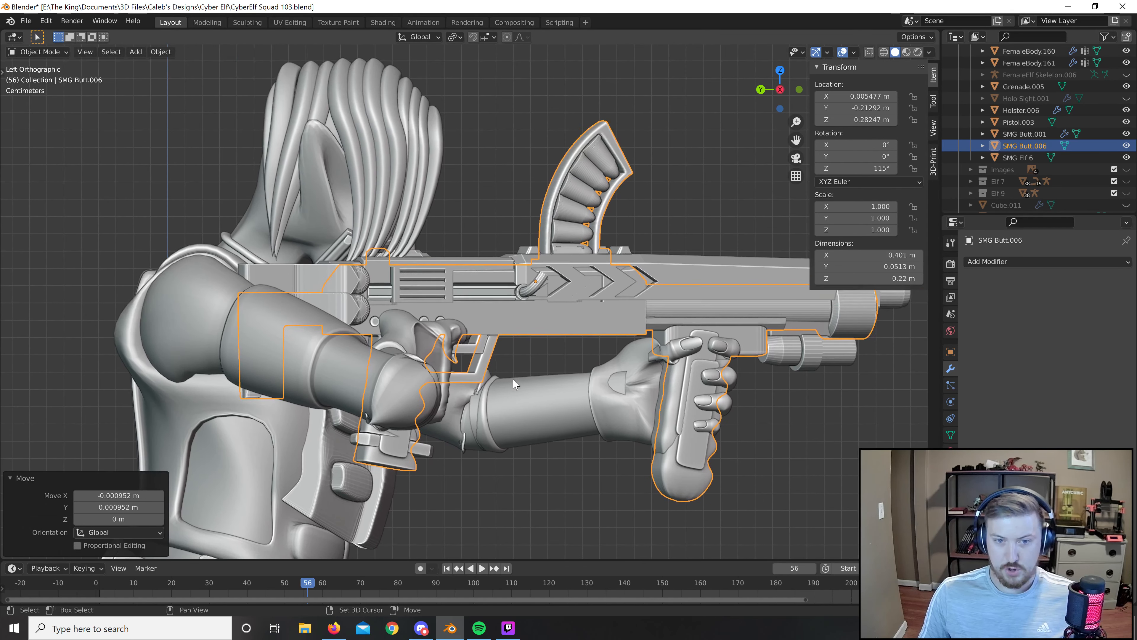
pyautogui.scroll(3, 584, 383)
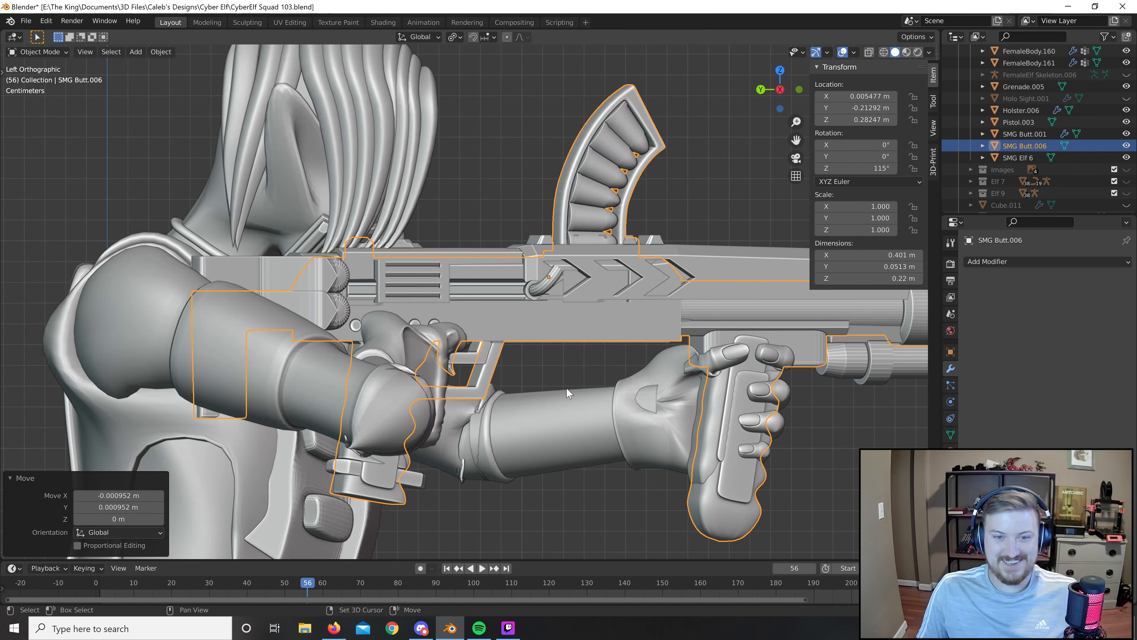
pyautogui.scroll(-1, 580, 397)
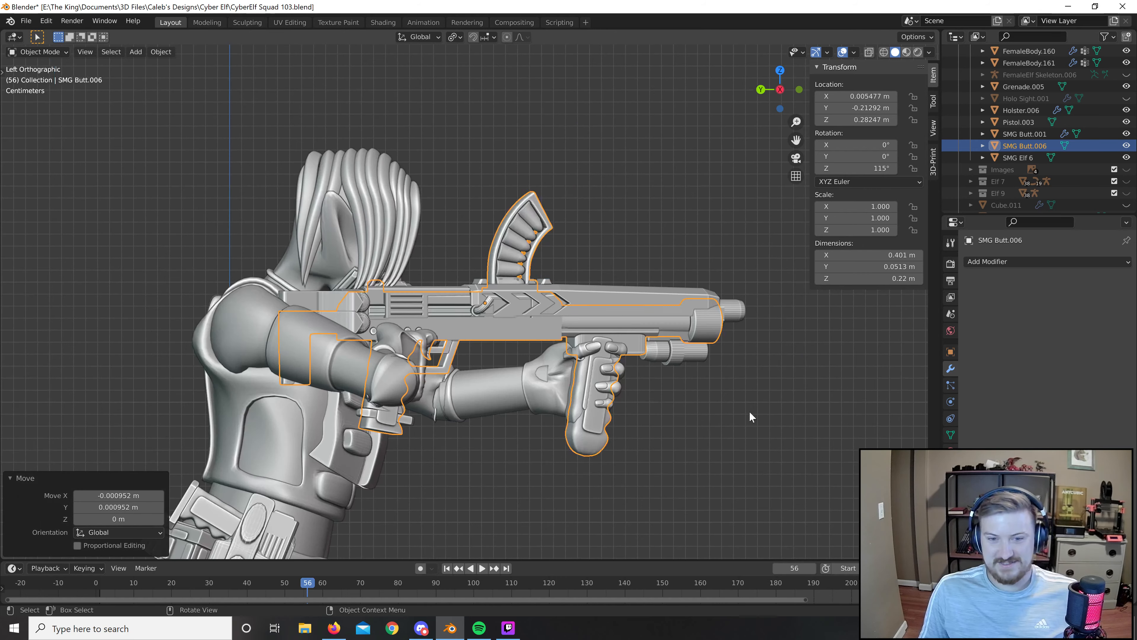
pyautogui.scroll(-2, 734, 417)
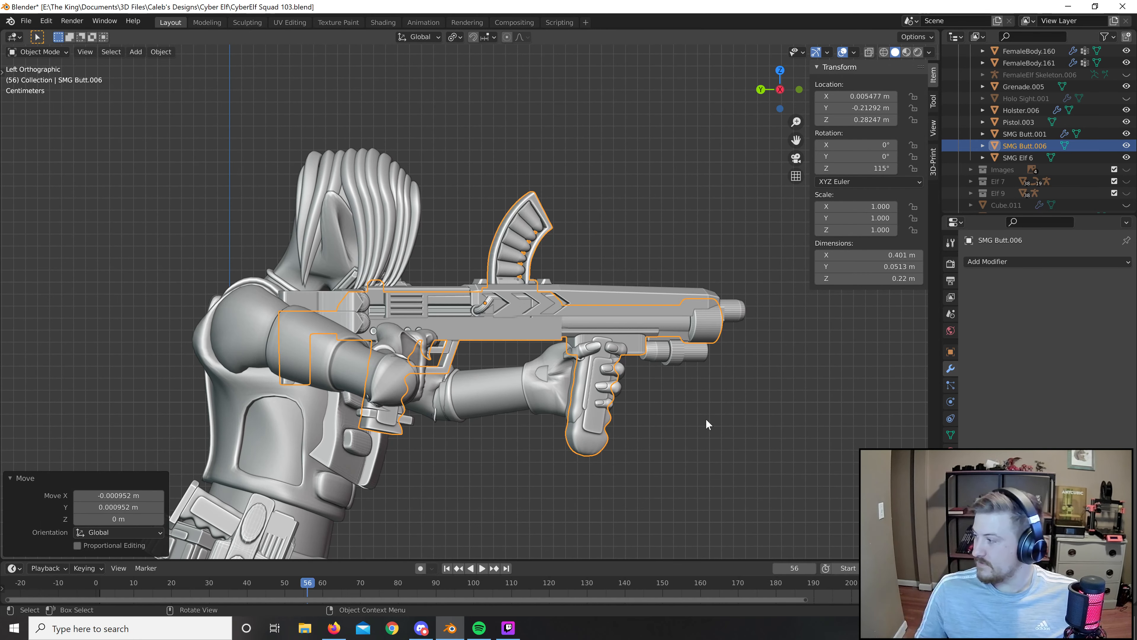
pyautogui.scroll(2, 708, 424)
pyautogui.scroll(-1, 690, 394)
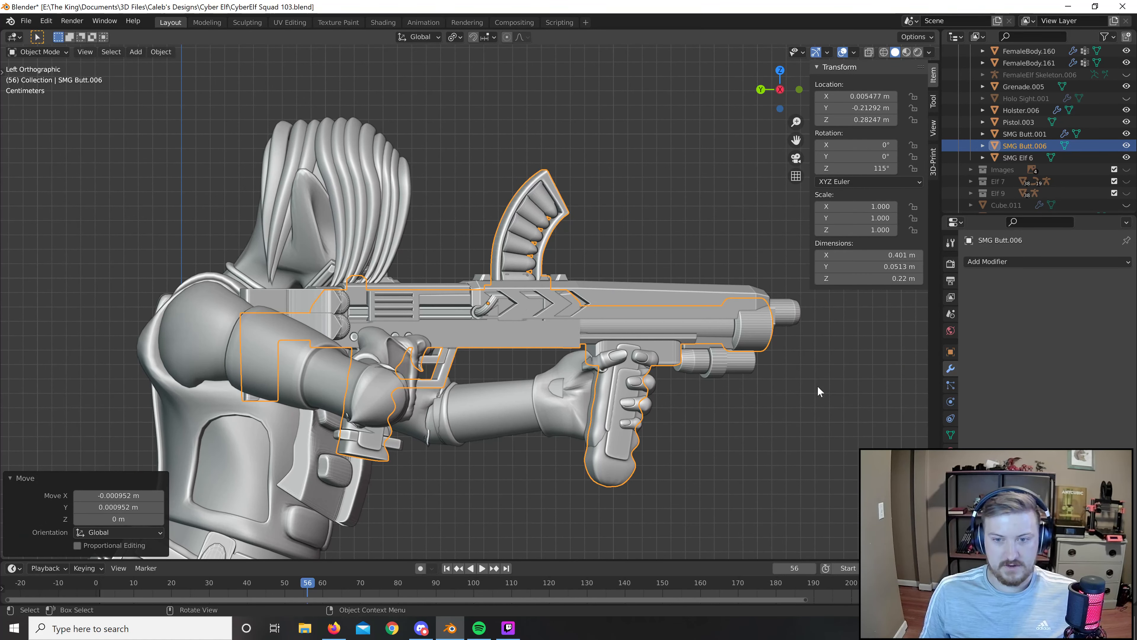
pyautogui.scroll(1, 828, 363)
# Raise the gun about 0.016 m along Z so its foregrip fits the elf's front hand.
pyautogui.press('r')
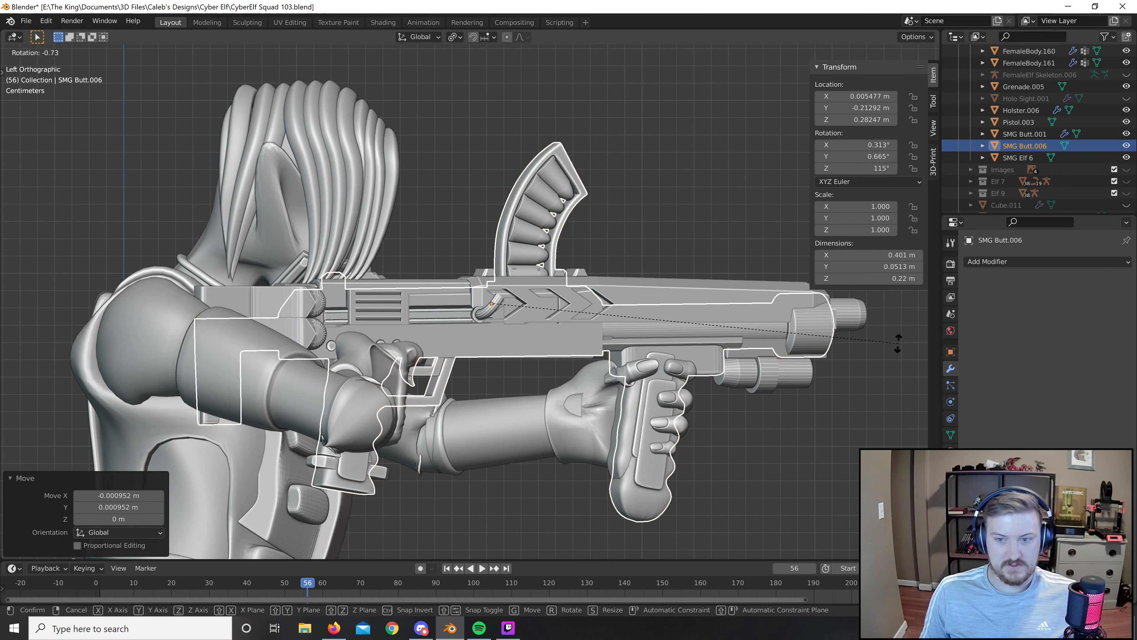
pyautogui.rightClick(897, 348)
pyautogui.scroll(1, 788, 394)
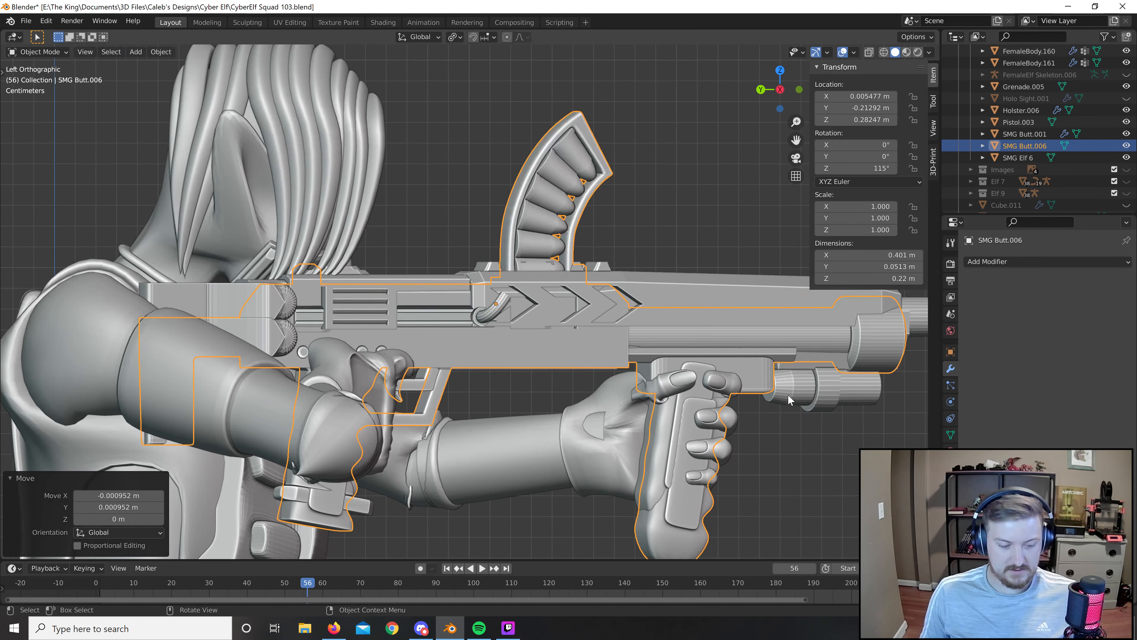
pyautogui.press('g')
pyautogui.press('z')
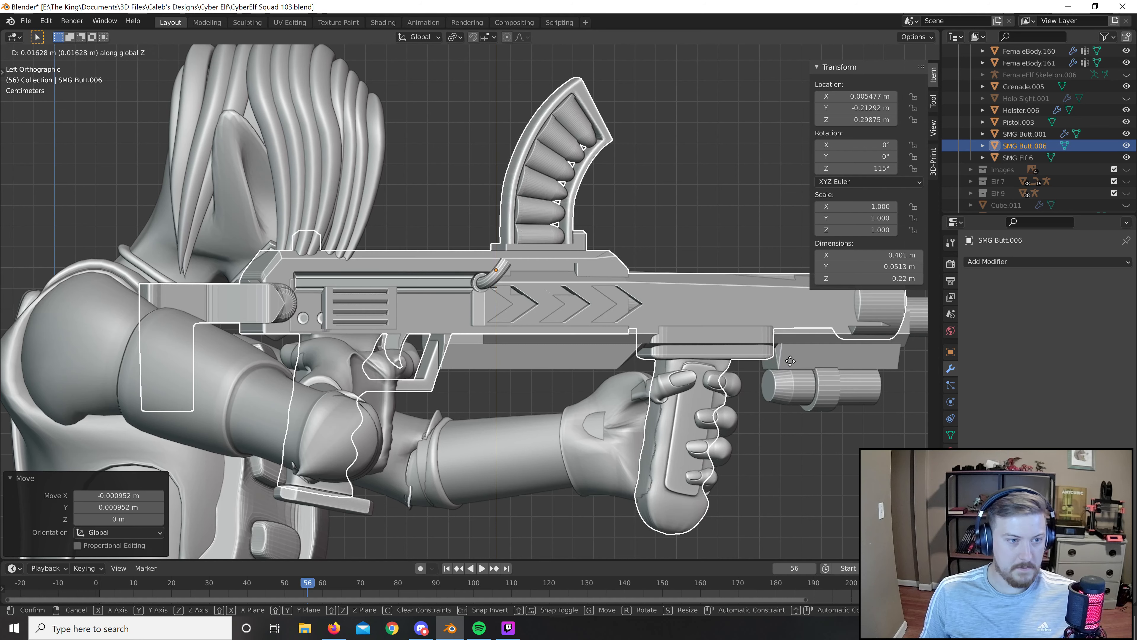
pyautogui.click(790, 360)
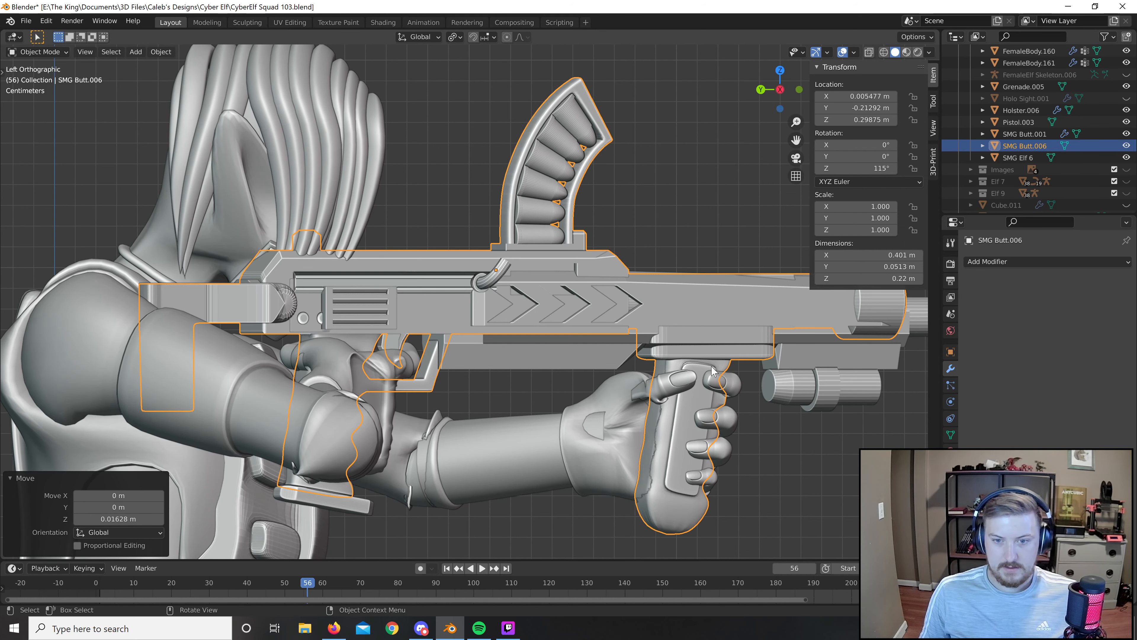
# Hide the original gun, SMG Elf 6, and check the new gun's fit in the elf's hands from several angles.
pyautogui.hotkey('alt', 'a')
pyautogui.click(700, 353)
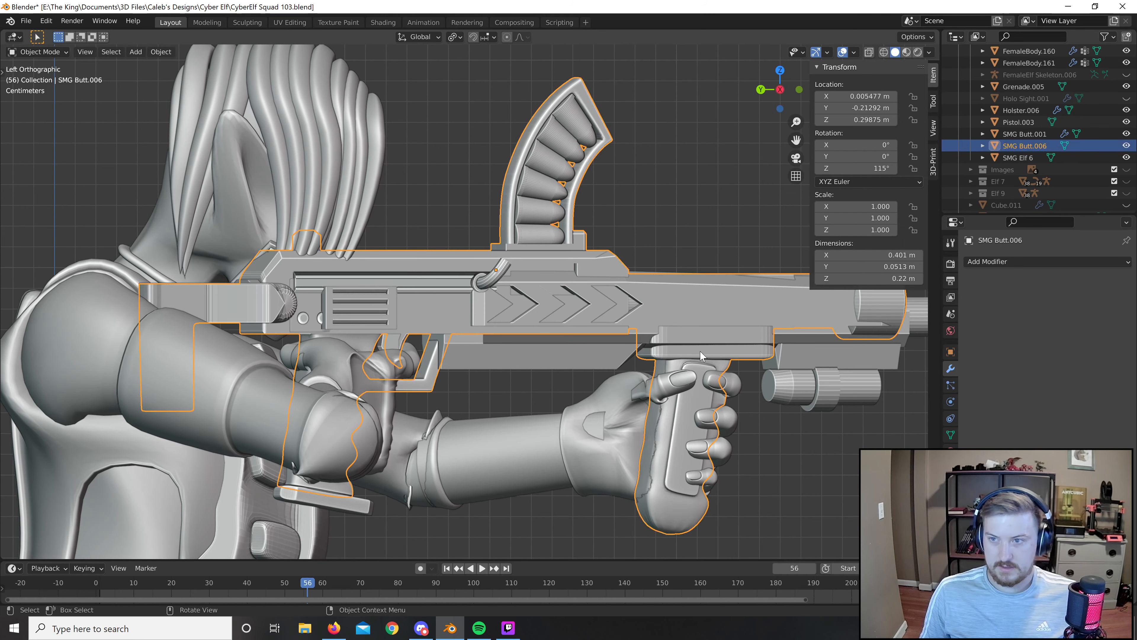
pyautogui.click(1126, 157)
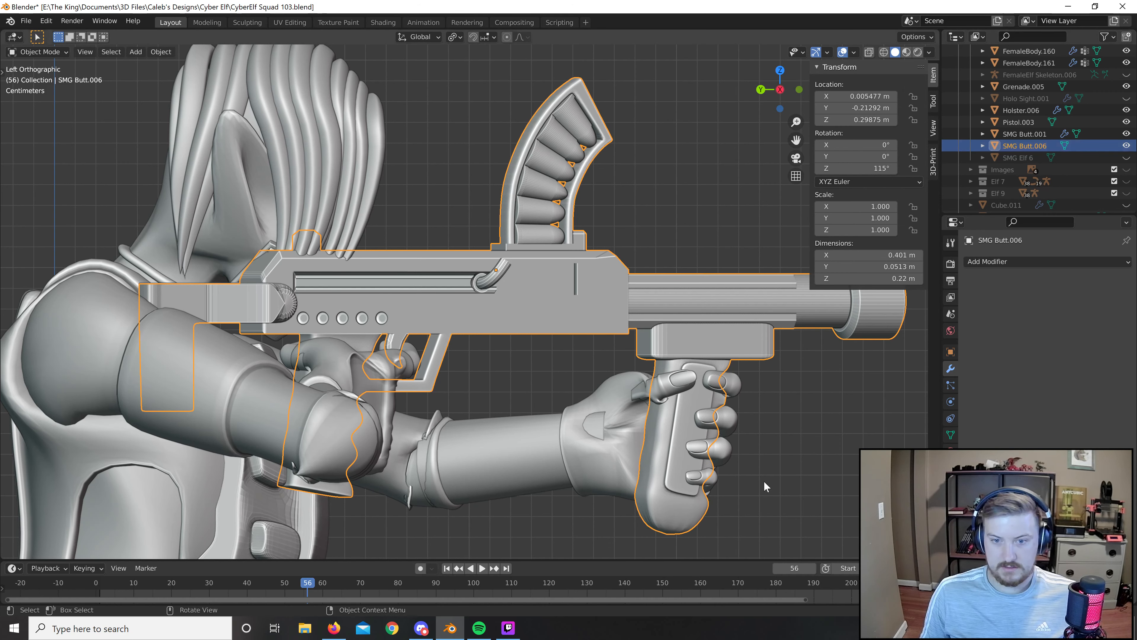
pyautogui.hotkey('alt', 'a')
pyautogui.moveTo(715, 386); pyautogui.dragTo(599, 449, button='middle')
pyautogui.click(590, 405)
pyautogui.moveTo(590, 406); pyautogui.dragTo(590, 349, button='middle')
pyautogui.click(280, 452)
pyautogui.moveTo(310, 460); pyautogui.dragTo(462, 482, button='middle')
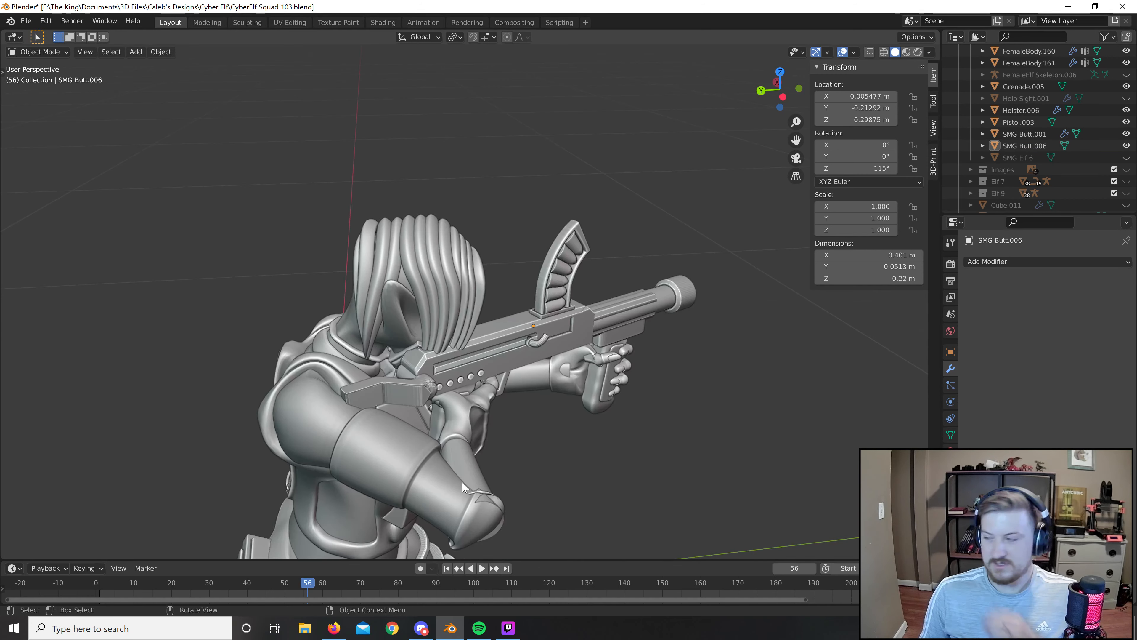
# Examine the gun's sight line against the elf's face and hands from the front, close up and at a distance.
pyautogui.moveTo(544, 475); pyautogui.dragTo(464, 375, button='middle')
pyautogui.scroll(3, 551, 408)
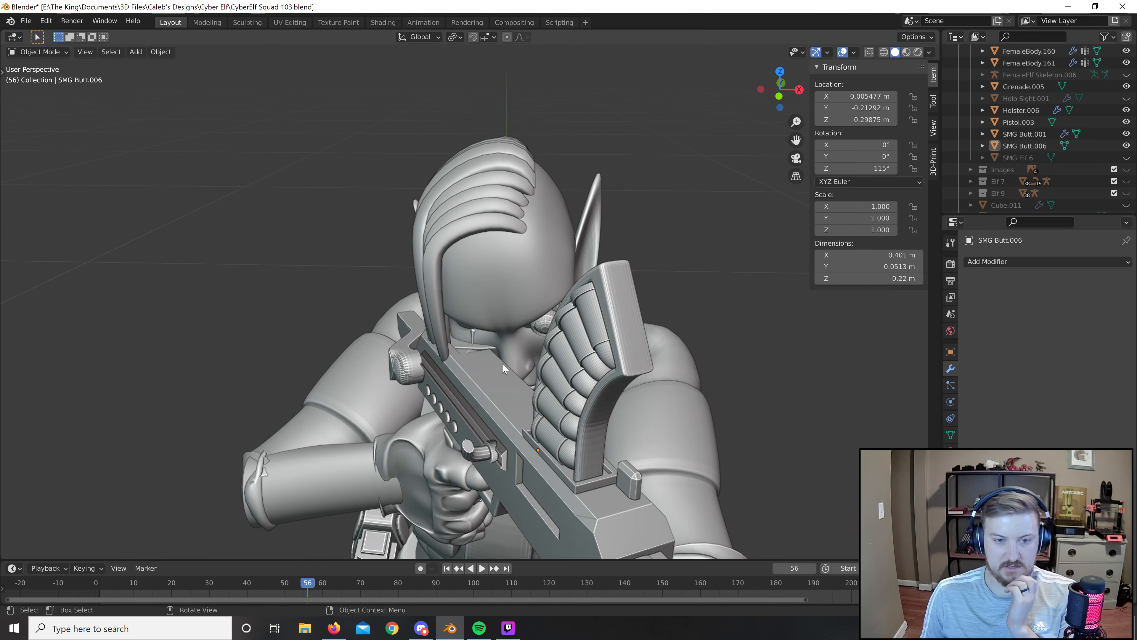
pyautogui.scroll(-3, 502, 363)
pyautogui.moveTo(588, 378)
pyautogui.mouseDown(button='middle')
pyautogui.moveTo(511, 362)
pyautogui.moveTo(592, 361)
pyautogui.mouseUp(button='middle')
pyautogui.scroll(3, 487, 371)
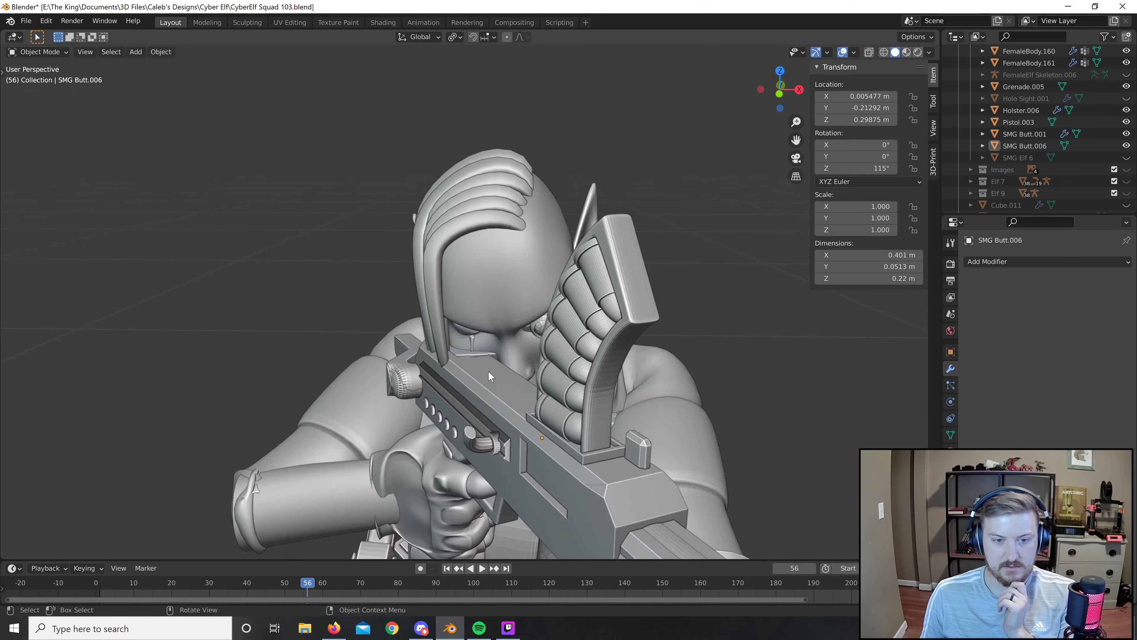
pyautogui.scroll(2, 488, 371)
pyautogui.scroll(-6, 507, 407)
pyautogui.scroll(8, 523, 397)
pyautogui.moveTo(597, 460); pyautogui.dragTo(639, 394, button='middle')
pyautogui.scroll(-6, 607, 395)
pyautogui.scroll(-4, 588, 408)
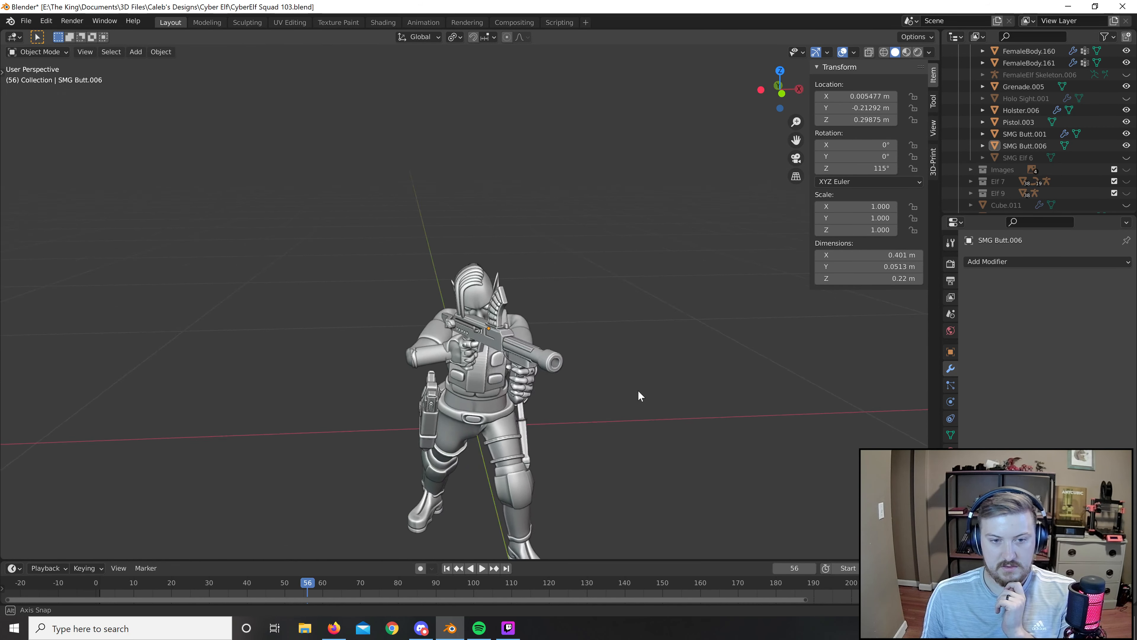
pyautogui.scroll(2, 477, 296)
pyautogui.scroll(6, 505, 337)
pyautogui.moveTo(534, 376)
pyautogui.mouseDown(button='middle')
pyautogui.moveTo(708, 383)
pyautogui.moveTo(716, 359)
pyautogui.moveTo(677, 374)
pyautogui.moveTo(526, 374)
pyautogui.mouseUp(button='middle')
pyautogui.scroll(-5, 714, 355)
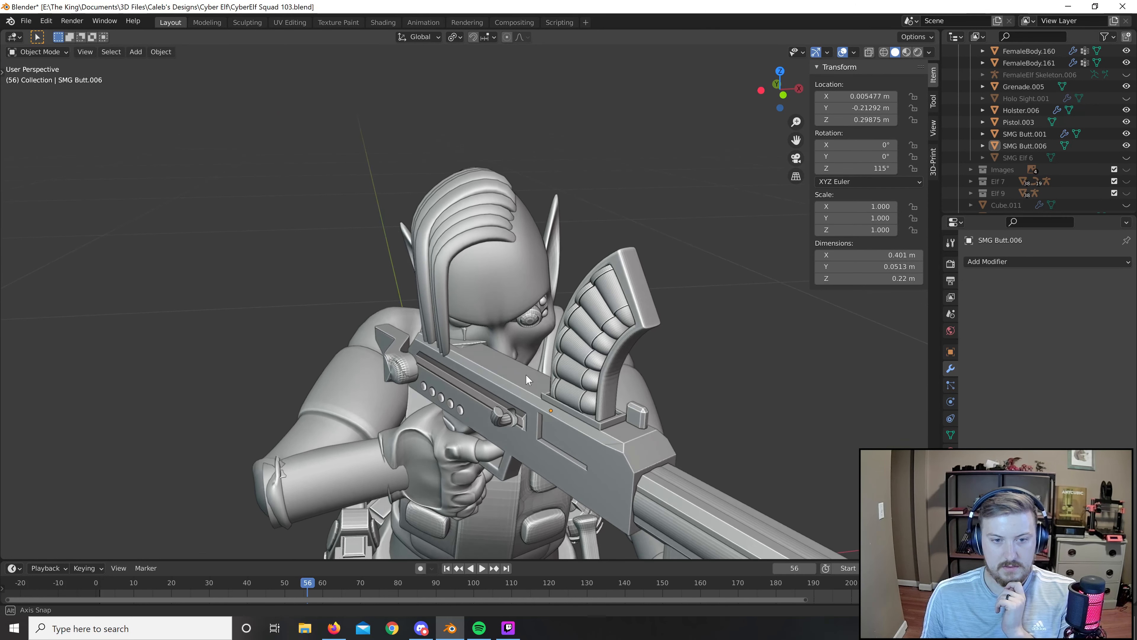
pyautogui.scroll(-5, 526, 374)
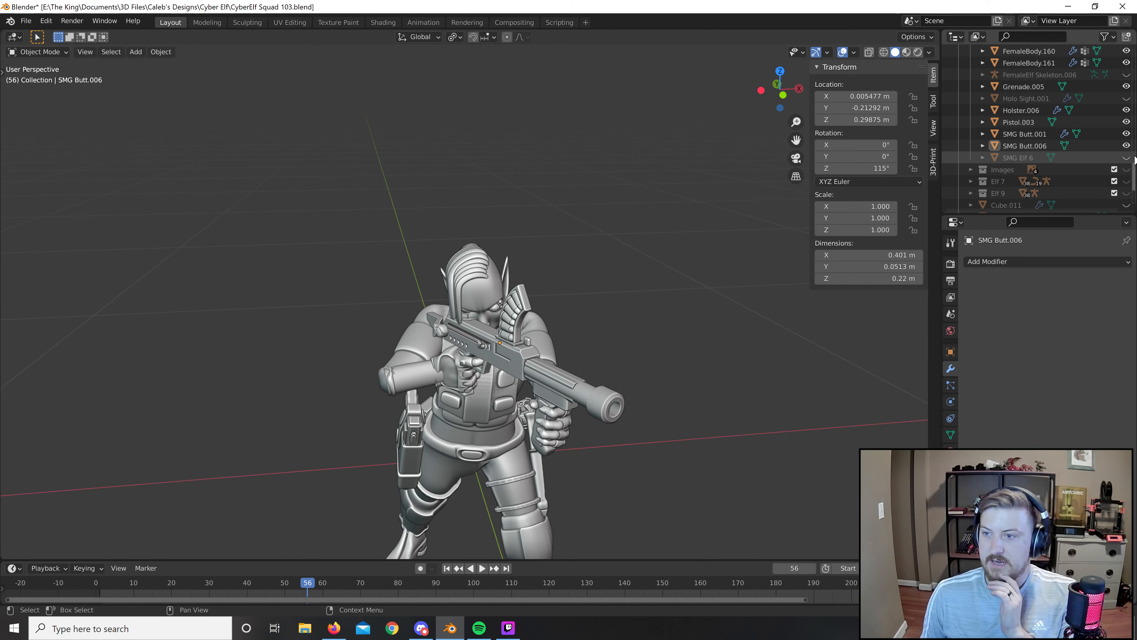
# Collapse the Elf 6 collection and show the Finished Items collection.
pyautogui.scroll(3, 1127, 164)
pyautogui.scroll(3, 1126, 163)
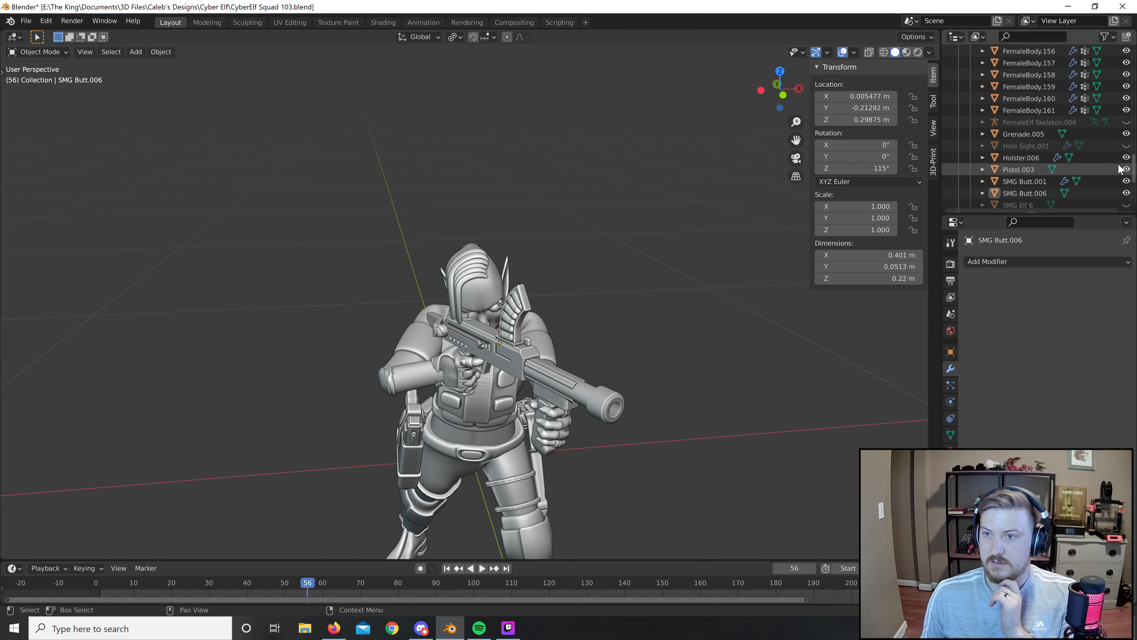
pyautogui.scroll(1, 1120, 170)
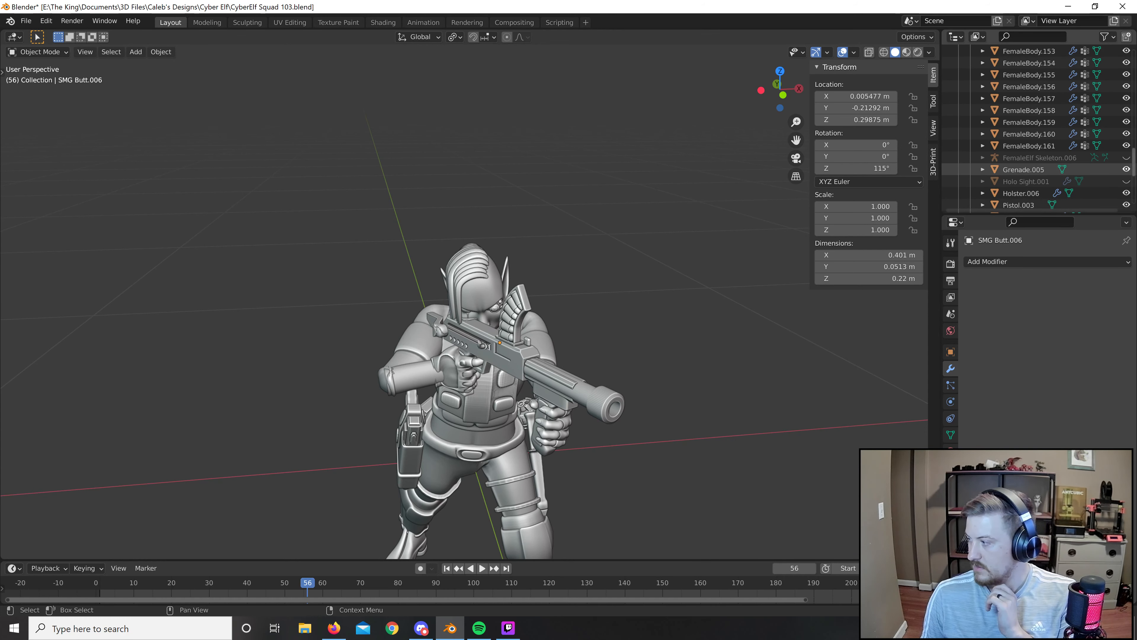
pyautogui.scroll(2, 1121, 169)
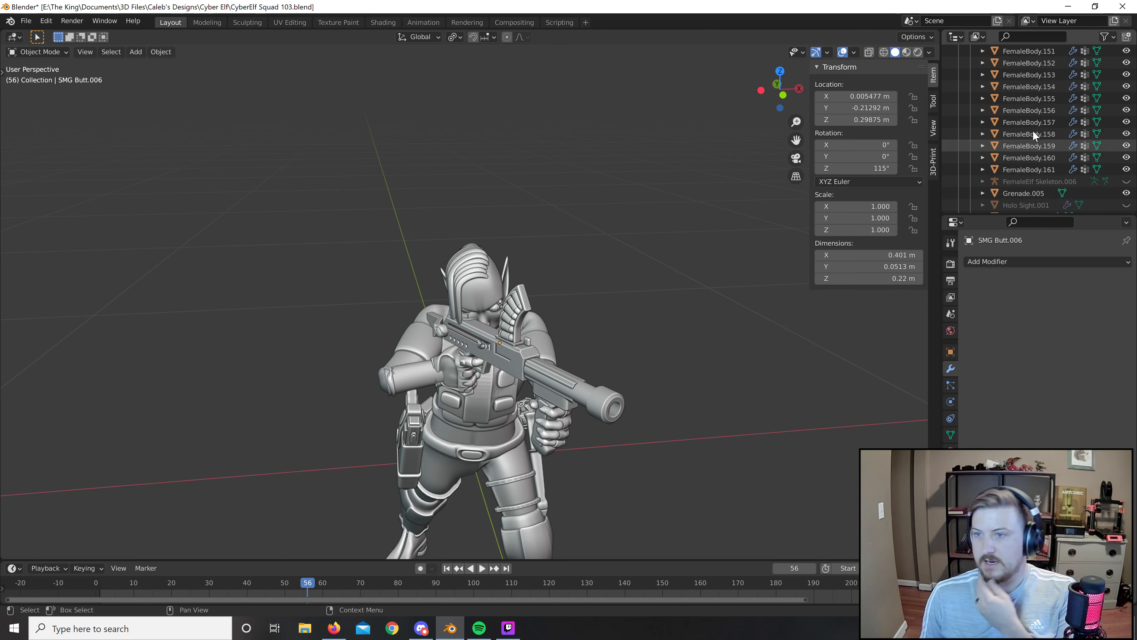
pyautogui.scroll(10, 1030, 110)
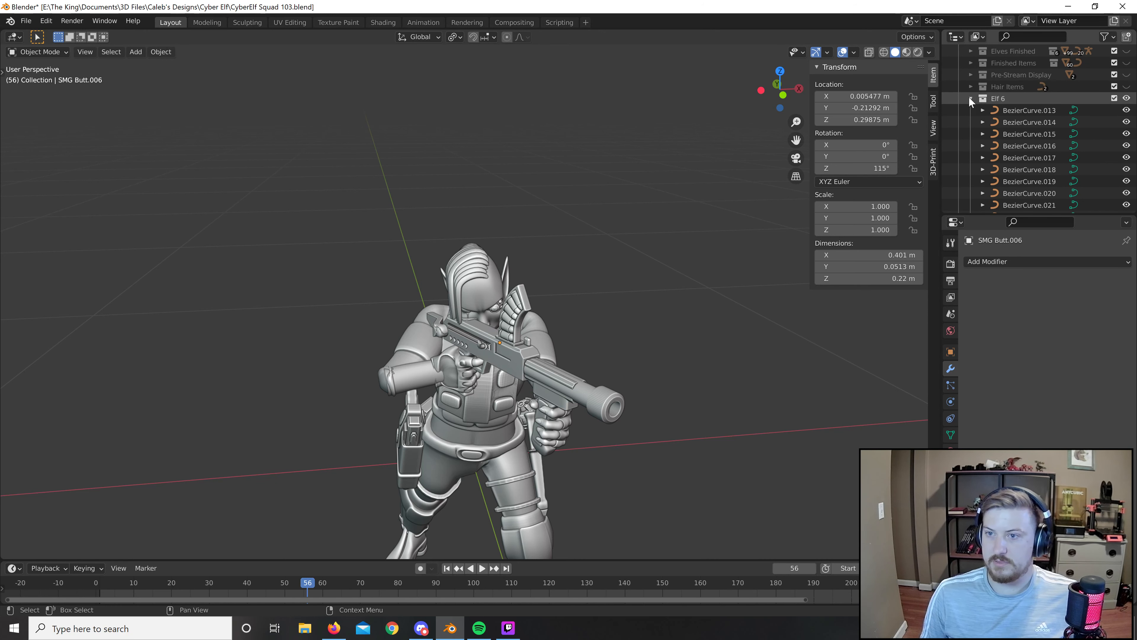
pyautogui.click(970, 98)
pyautogui.scroll(5, 1052, 101)
pyautogui.click(1126, 145)
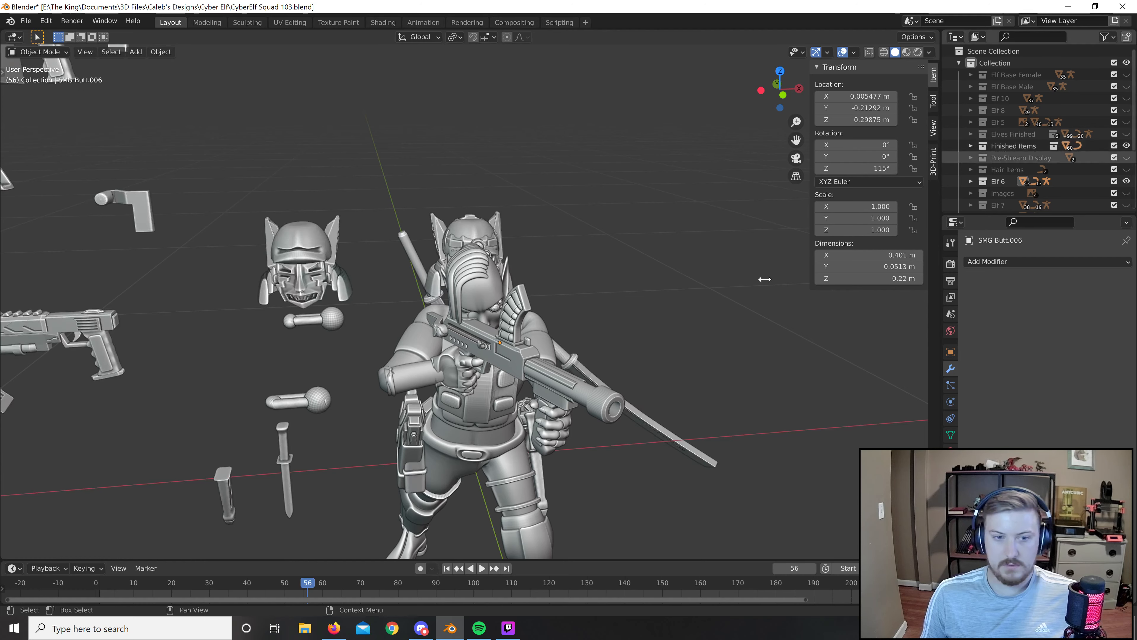
# Open the body of the curved-magazine gun in Finished Items for editing and examine its rear block and the line toward the muzzle.
pyautogui.scroll(-4, 555, 356)
pyautogui.scroll(4, 586, 261)
pyautogui.keyDown('shift'); pyautogui.moveTo(338, 101); pyautogui.dragTo(475, 434, button='middle'); pyautogui.keyUp('shift')
pyautogui.scroll(4, 502, 318)
pyautogui.keyDown('shift'); pyautogui.moveTo(502, 318); pyautogui.dragTo(510, 365, button='middle'); pyautogui.keyUp('shift')
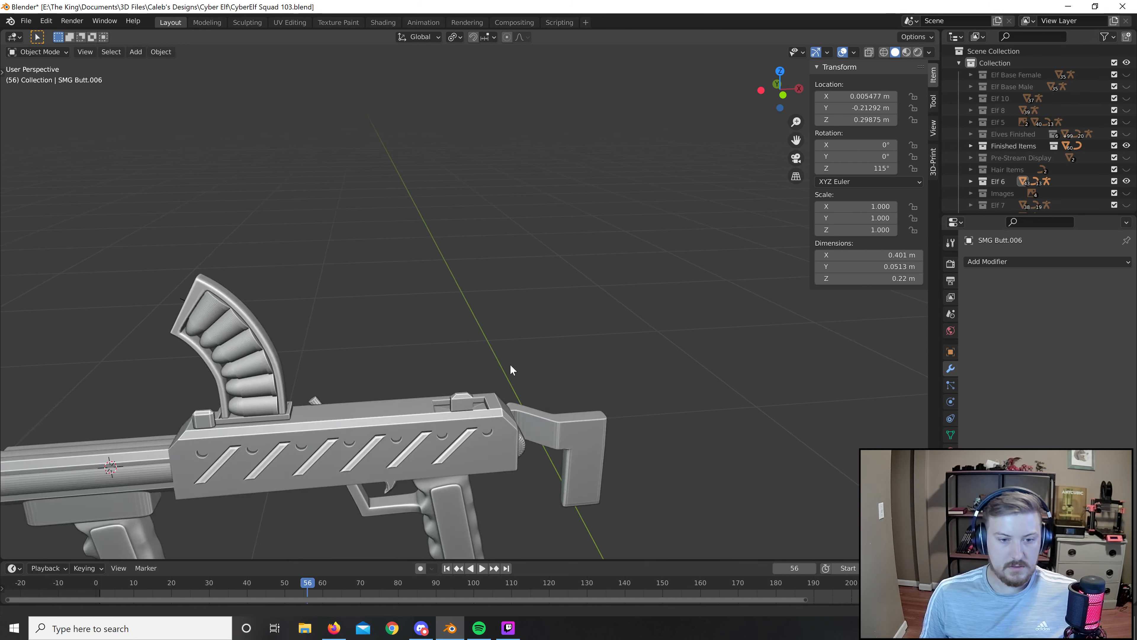
pyautogui.scroll(3, 510, 370)
pyautogui.click(539, 386)
pyautogui.scroll(4, 568, 338)
pyautogui.press('Tab')
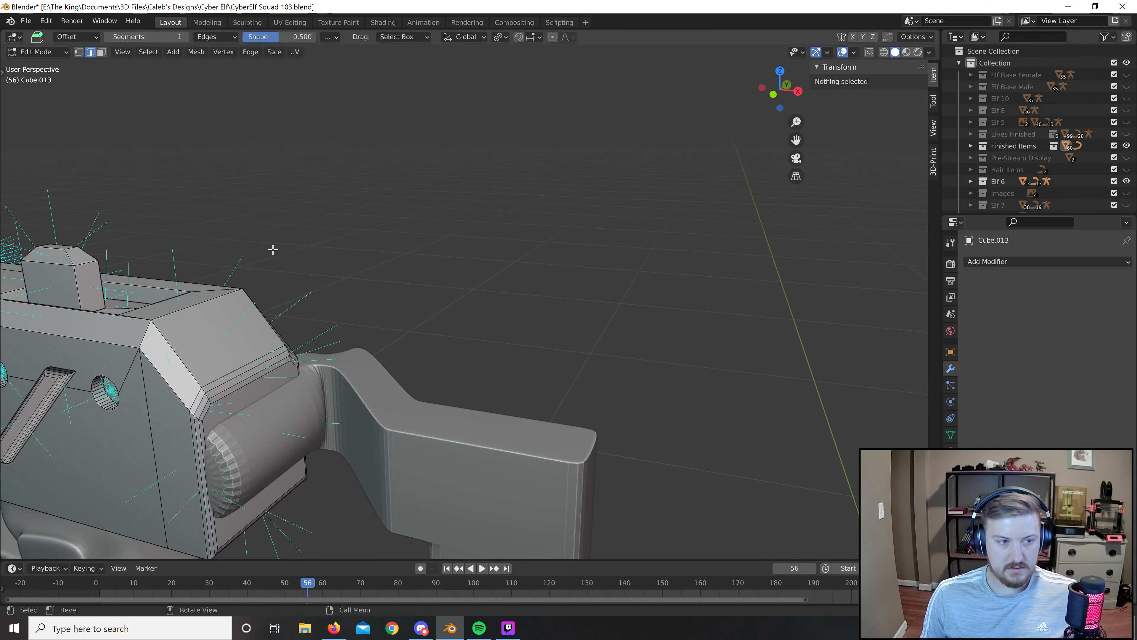
pyautogui.keyDown('shift'); pyautogui.moveTo(272, 250); pyautogui.dragTo(505, 254, button='middle'); pyautogui.keyUp('shift')
pyautogui.moveTo(505, 253); pyautogui.dragTo(467, 256, button='middle')
pyautogui.keyDown('shift'); pyautogui.moveTo(389, 300); pyautogui.dragTo(481, 269, button='middle'); pyautogui.keyUp('shift')
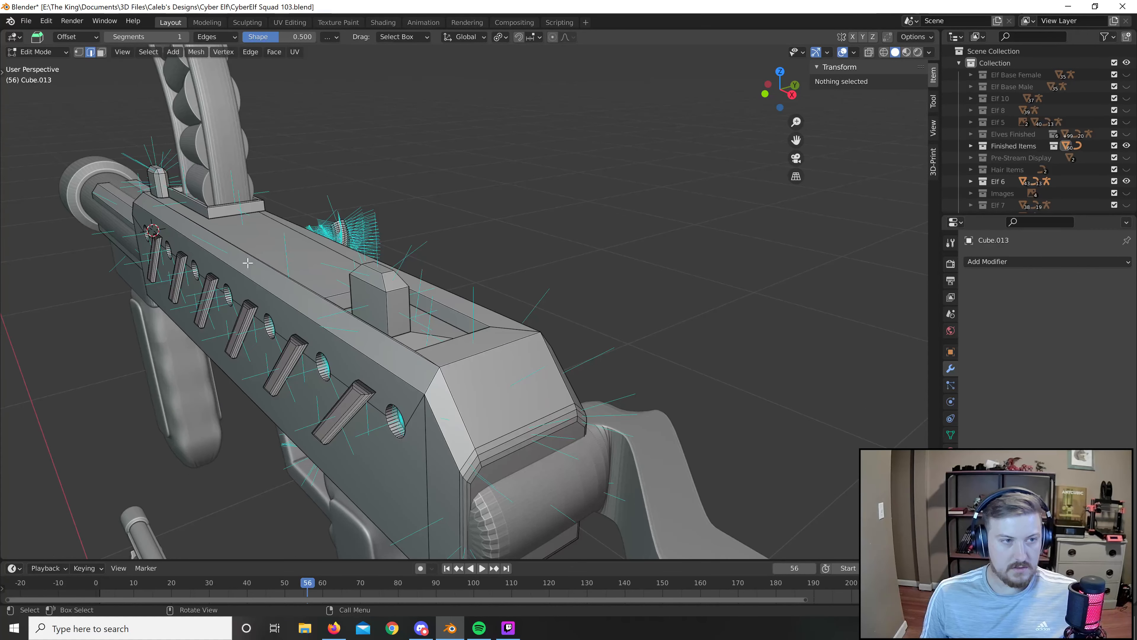
pyautogui.moveTo(248, 263); pyautogui.dragTo(636, 254, button='middle')
pyautogui.scroll(5, 497, 253)
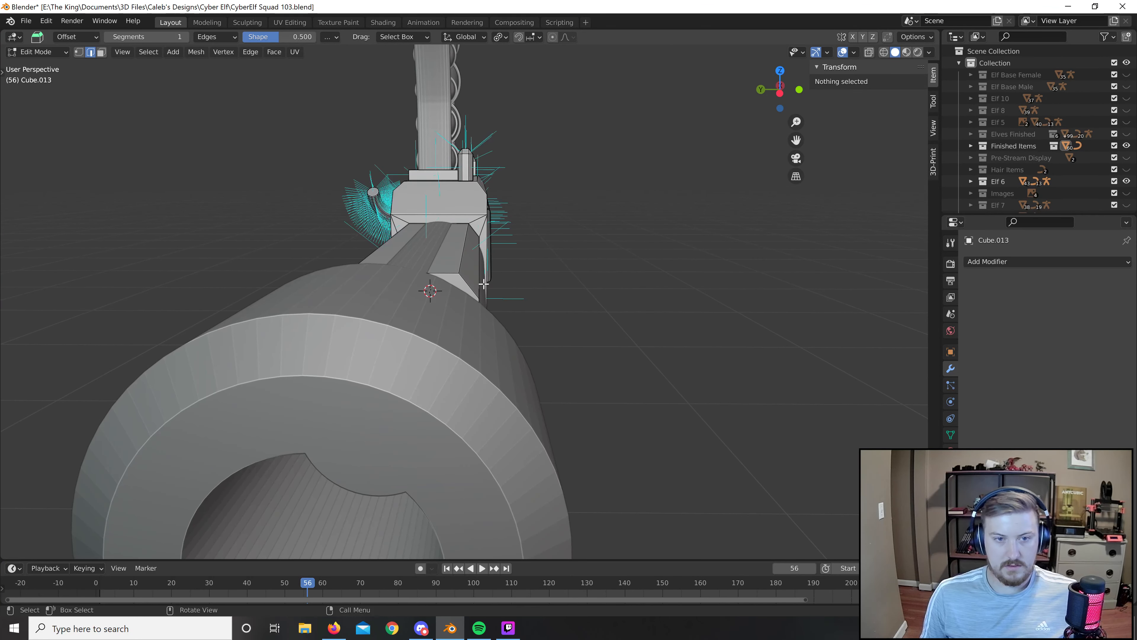
# On the barrel, extrude three neighbouring faces on the muzzle ring's upper side about 0.016 m straight up along Z, beginning a front sight.
pyautogui.click(442, 311)
pyautogui.scroll(-4, 469, 316)
pyautogui.press('3')
pyautogui.click(470, 317)
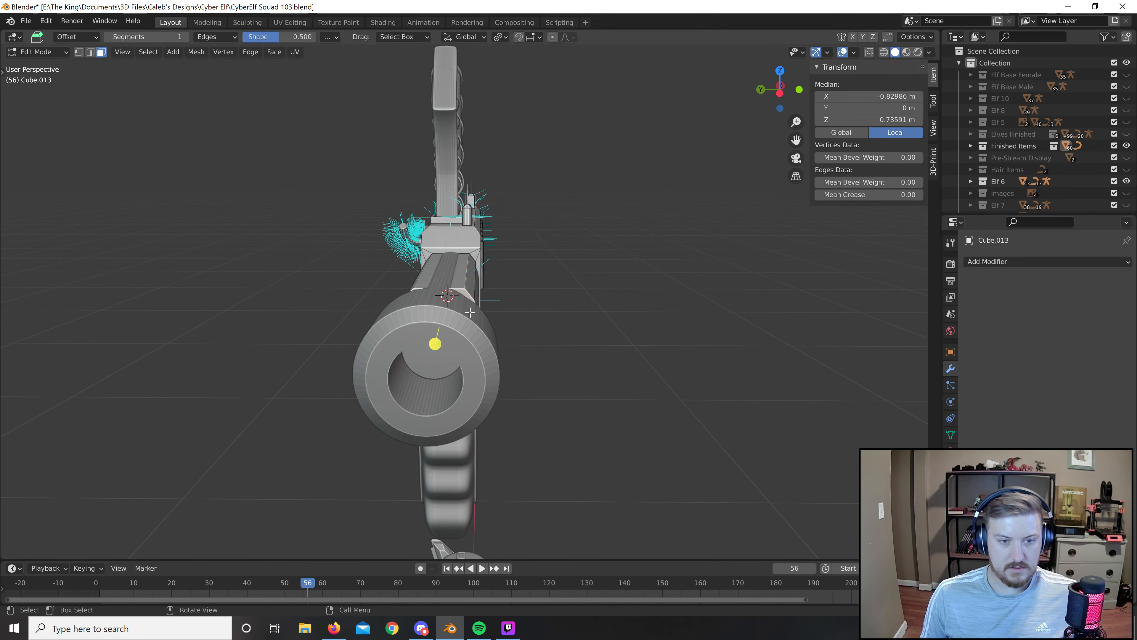
pyautogui.scroll(5, 476, 324)
pyautogui.scroll(-4, 477, 324)
pyautogui.click(478, 324)
pyautogui.scroll(5, 476, 324)
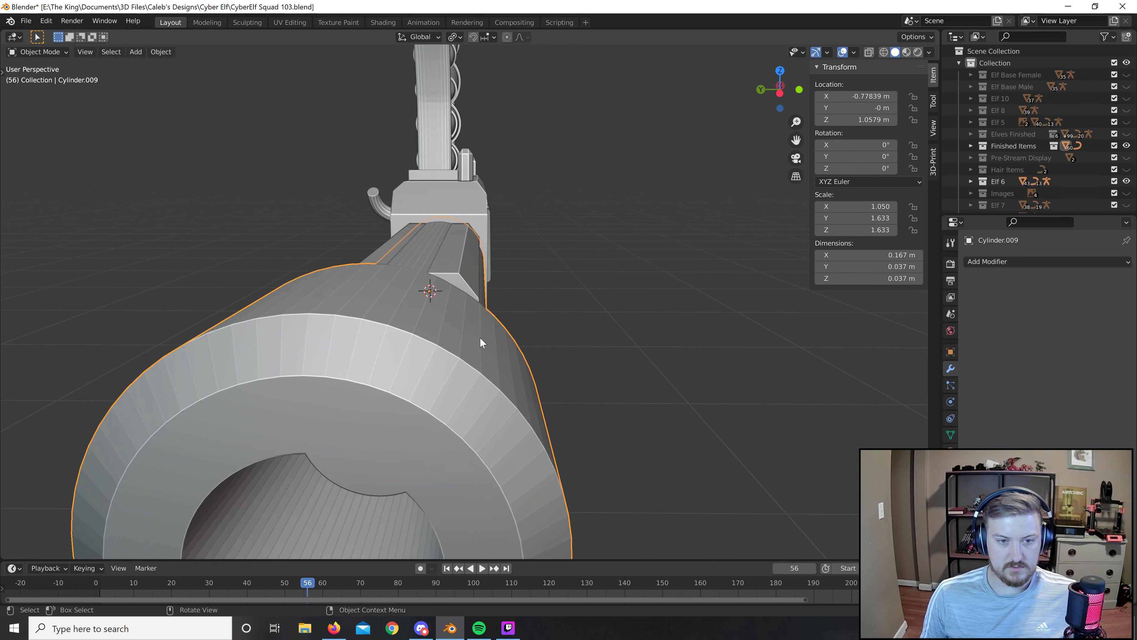
pyautogui.click(448, 324)
pyautogui.keyDown('shift'); pyautogui.click(412, 305); pyautogui.keyUp('shift')
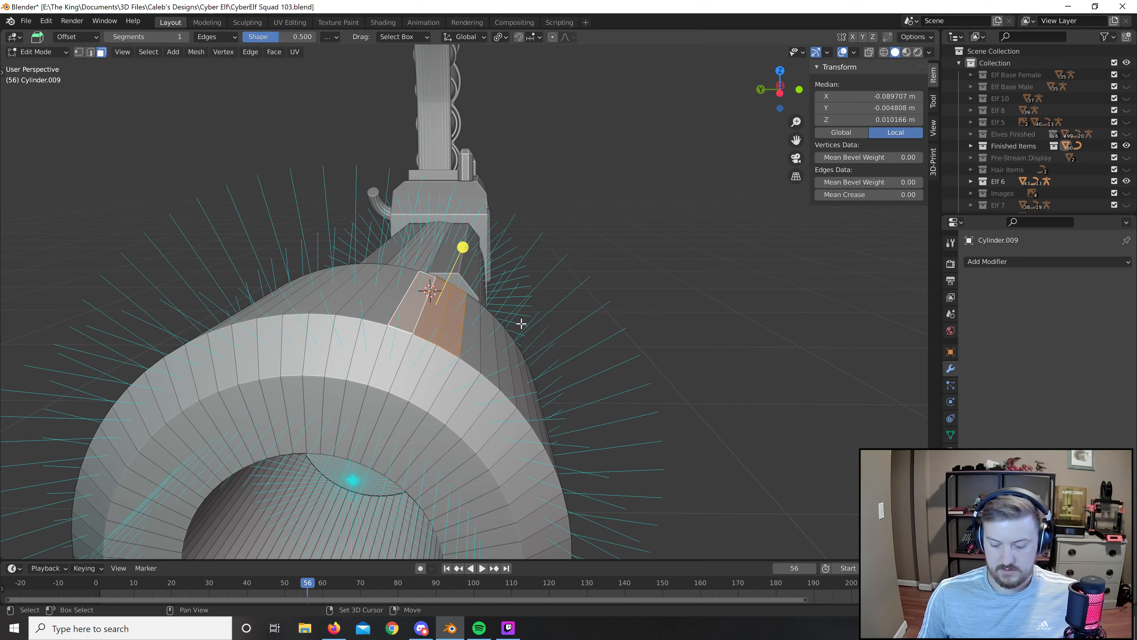
pyautogui.press('ctrl+KP_3')
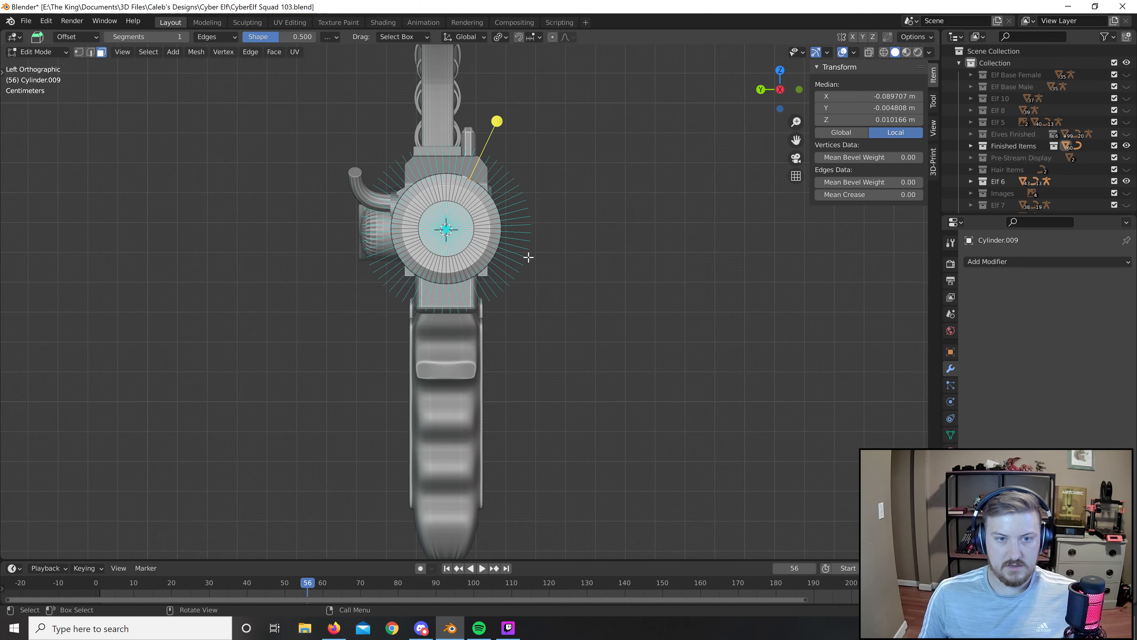
pyautogui.scroll(5, 533, 391)
pyautogui.press('e')
pyautogui.middleClick(542, 414)
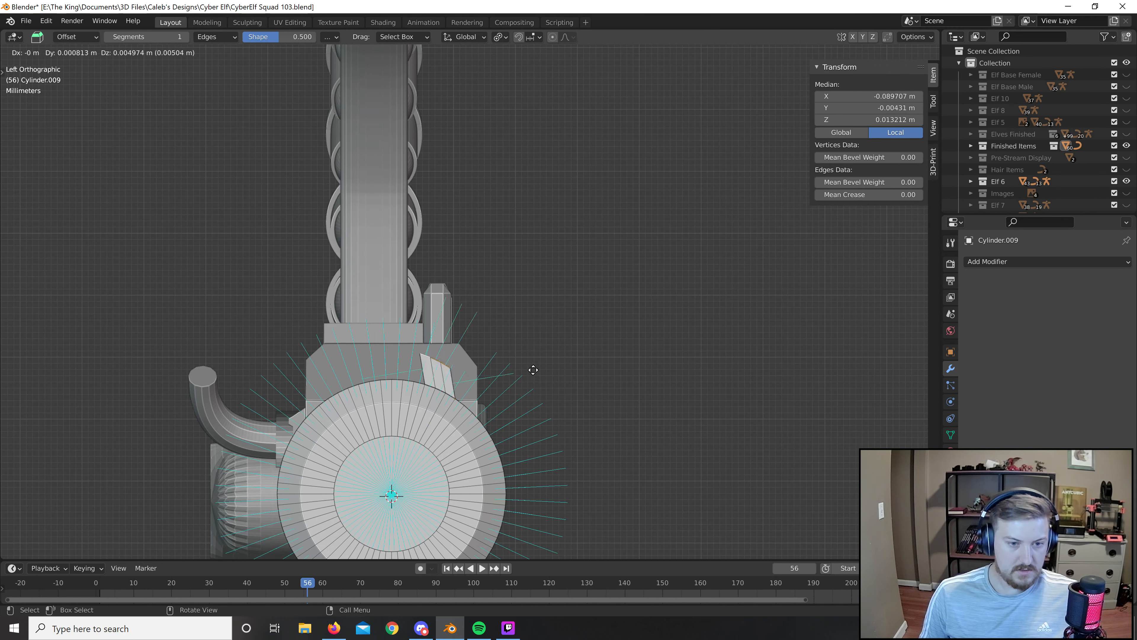
pyautogui.press('z')
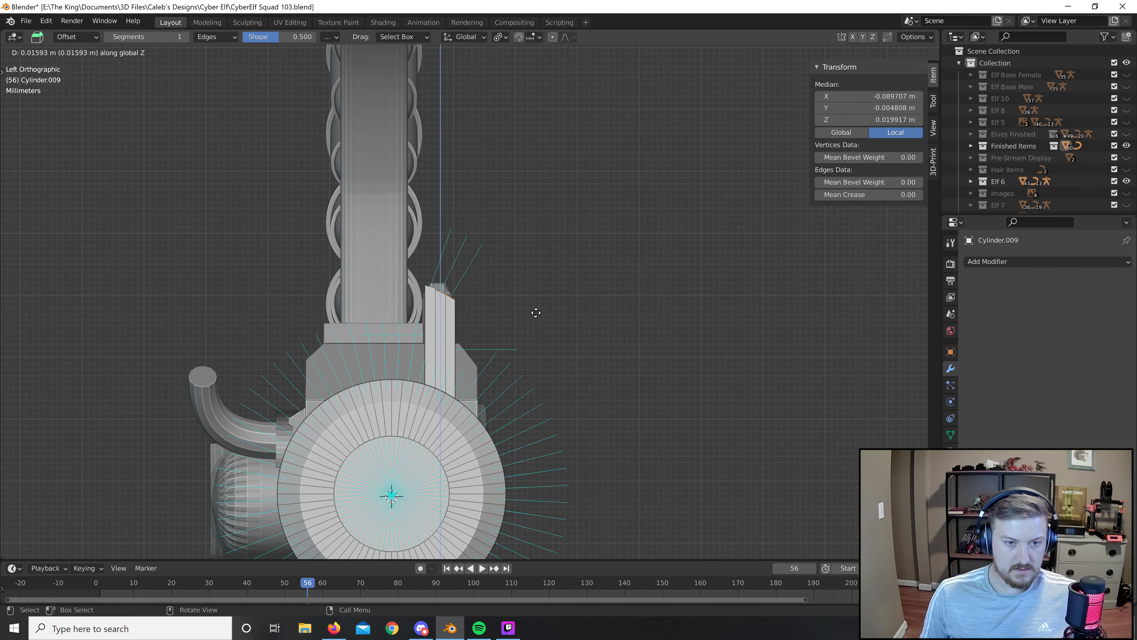
pyautogui.click(536, 313)
# Flatten the top of the extruded sight by scaling it to 0 in Z, and raise it about 0.0005 m.
pyautogui.press('s')
pyautogui.press('z')
pyautogui.press('0')
pyautogui.press('Return')
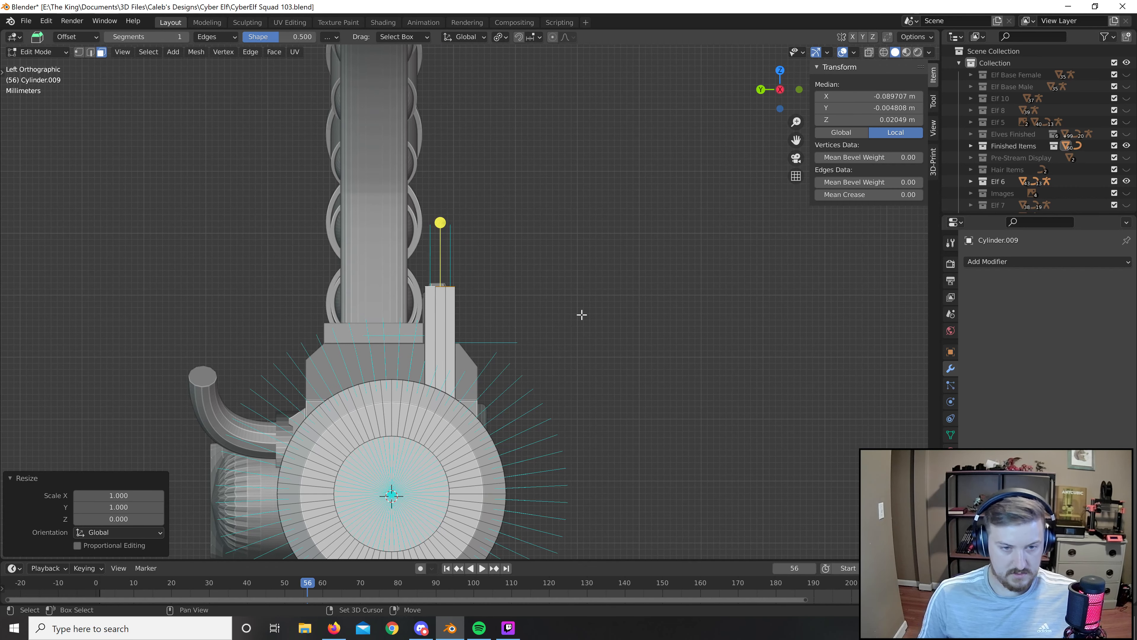
pyautogui.keyDown('shift'); pyautogui.moveTo(581, 314); pyautogui.dragTo(609, 379, button='middle'); pyautogui.keyUp('shift')
pyautogui.scroll(2, 569, 328)
pyautogui.scroll(3, 604, 353)
pyautogui.press('g')
pyautogui.press('z')
pyautogui.click(601, 348)
pyautogui.scroll(-5, 568, 385)
pyautogui.keyDown('shift'); pyautogui.moveTo(608, 379); pyautogui.dragTo(617, 345, button='middle'); pyautogui.keyUp('shift')
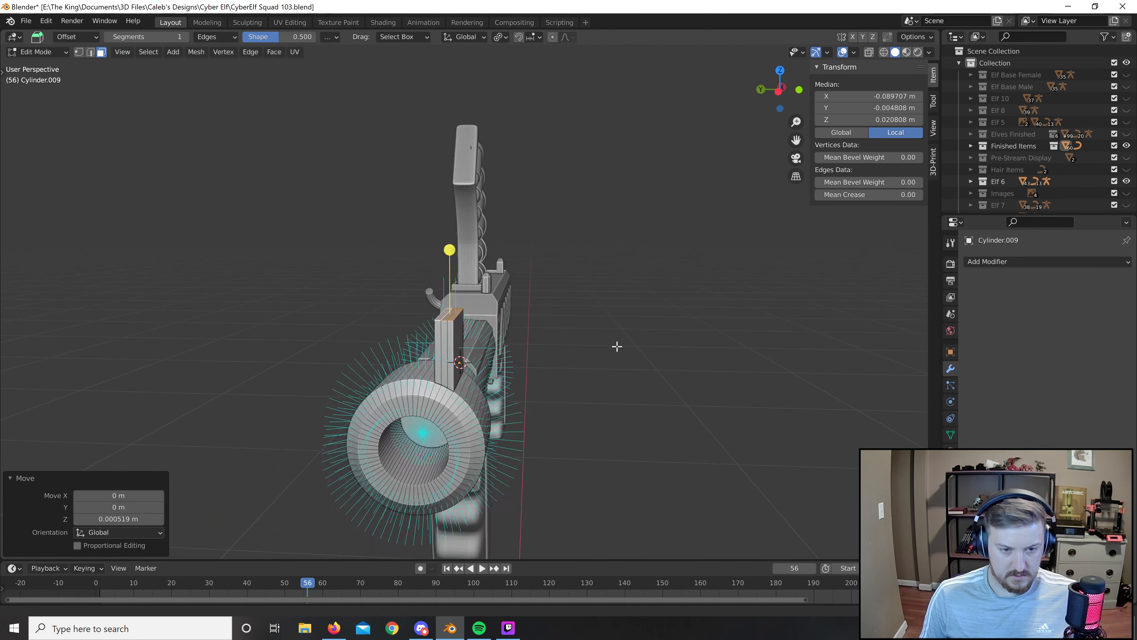
# Lower the front sight's top faces about 0.0028 m along Z, and bring them down slightly further in the left view.
pyautogui.scroll(4, 632, 348)
pyautogui.scroll(-3, 632, 348)
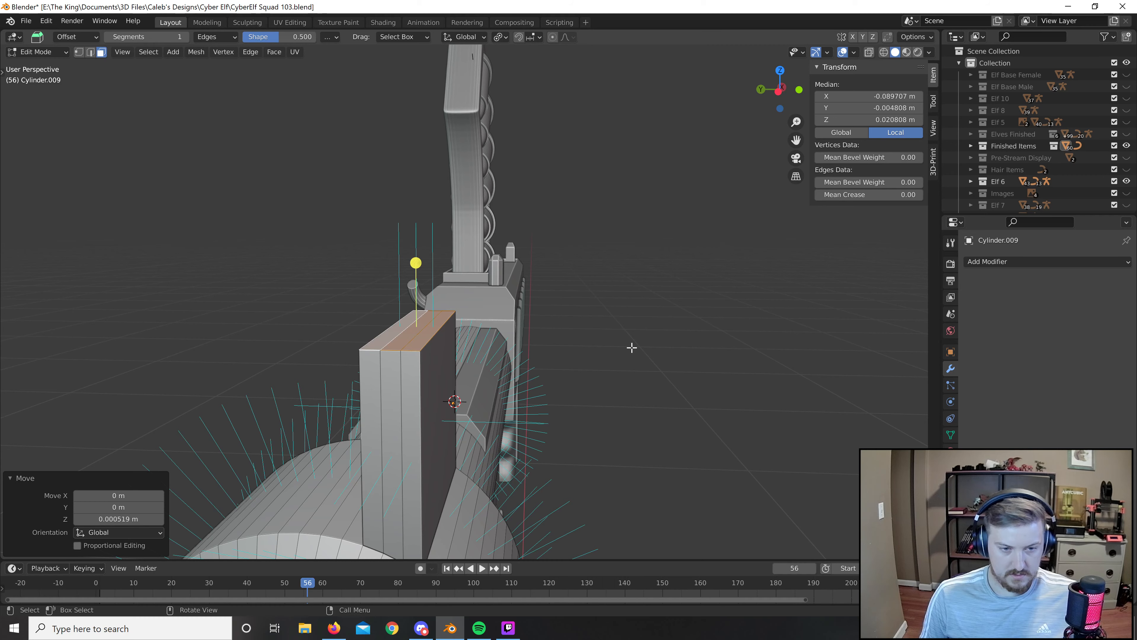
pyautogui.press('g')
pyautogui.press('z')
pyautogui.click(636, 372)
pyautogui.press('ctrl+KP_3')
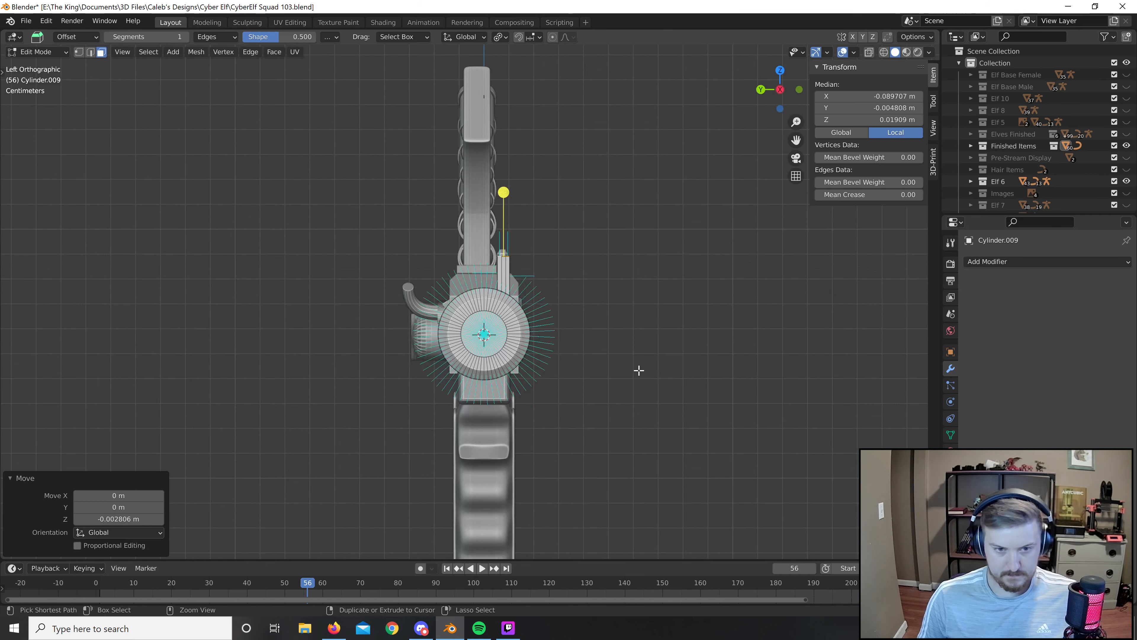
pyautogui.scroll(7, 630, 330)
pyautogui.press('g')
pyautogui.press('z')
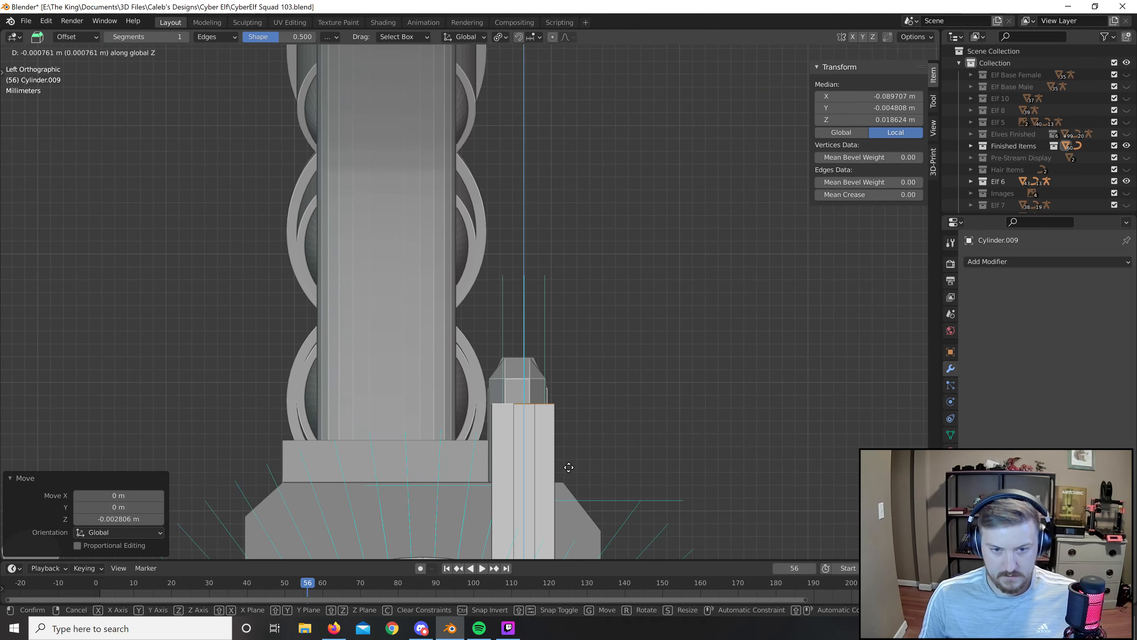
pyautogui.click(592, 456)
# Extrude the front sight's top about 0.0038 m upward, scale it to 0.667 for a tapered tip, and finish editing the barrel.
pyautogui.press('e')
pyautogui.click(589, 406)
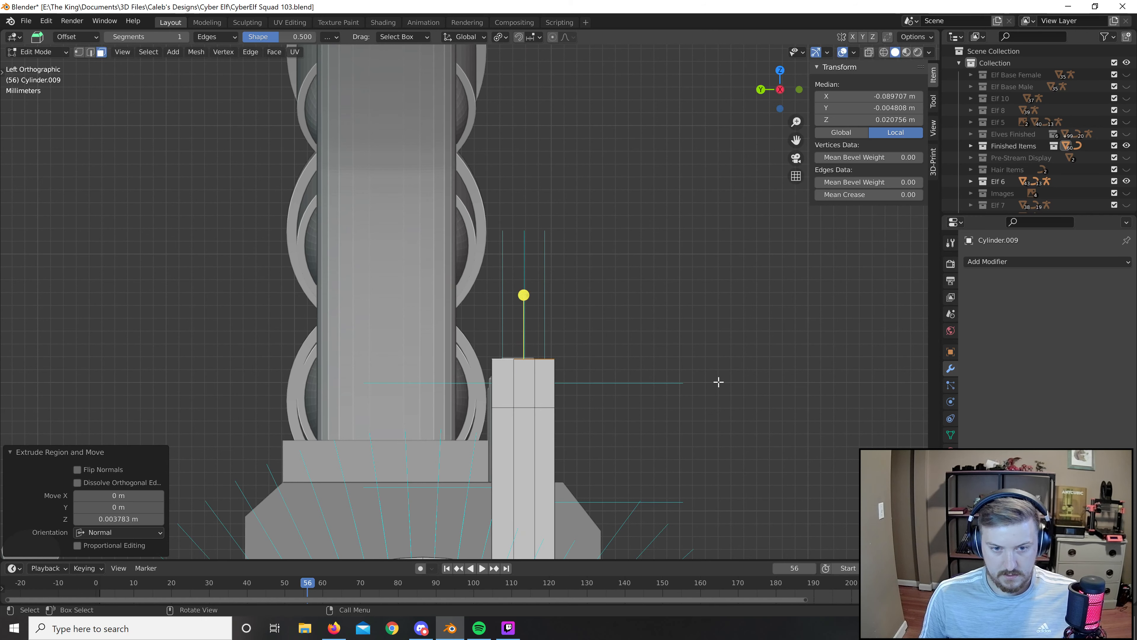
pyautogui.press('s')
pyautogui.click(645, 381)
pyautogui.scroll(-6, 654, 408)
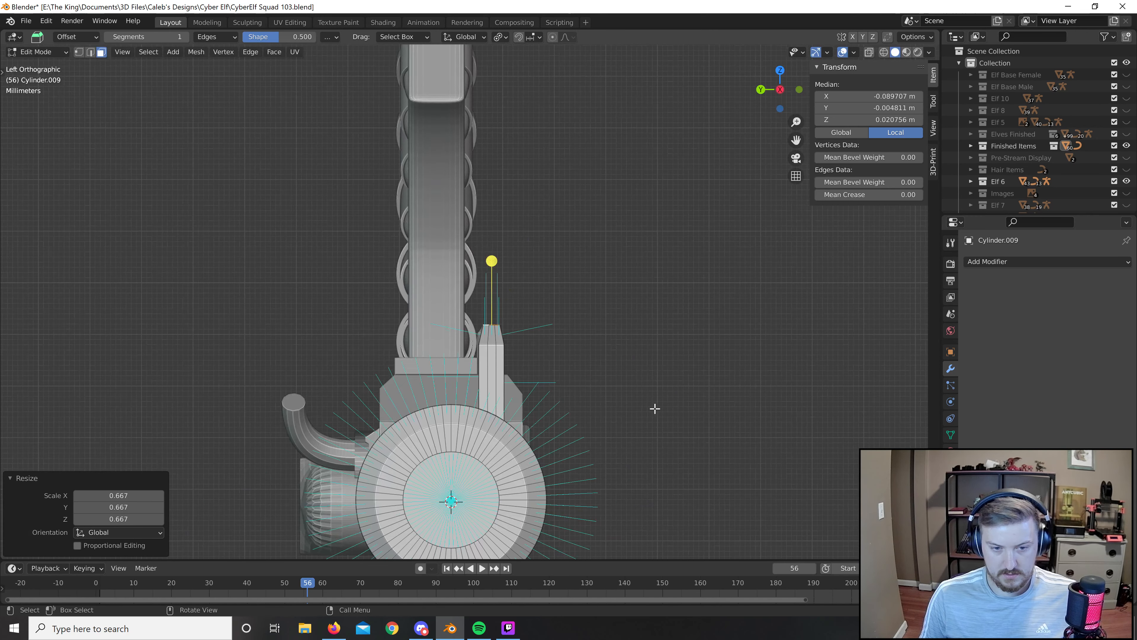
pyautogui.click(655, 406)
pyautogui.press('Tab')
# Examine the new front sight from the side and front, and the small block in the recess at the gun's rear.
pyautogui.moveTo(639, 404); pyautogui.dragTo(407, 486, button='middle')
pyautogui.scroll(-3, 497, 457)
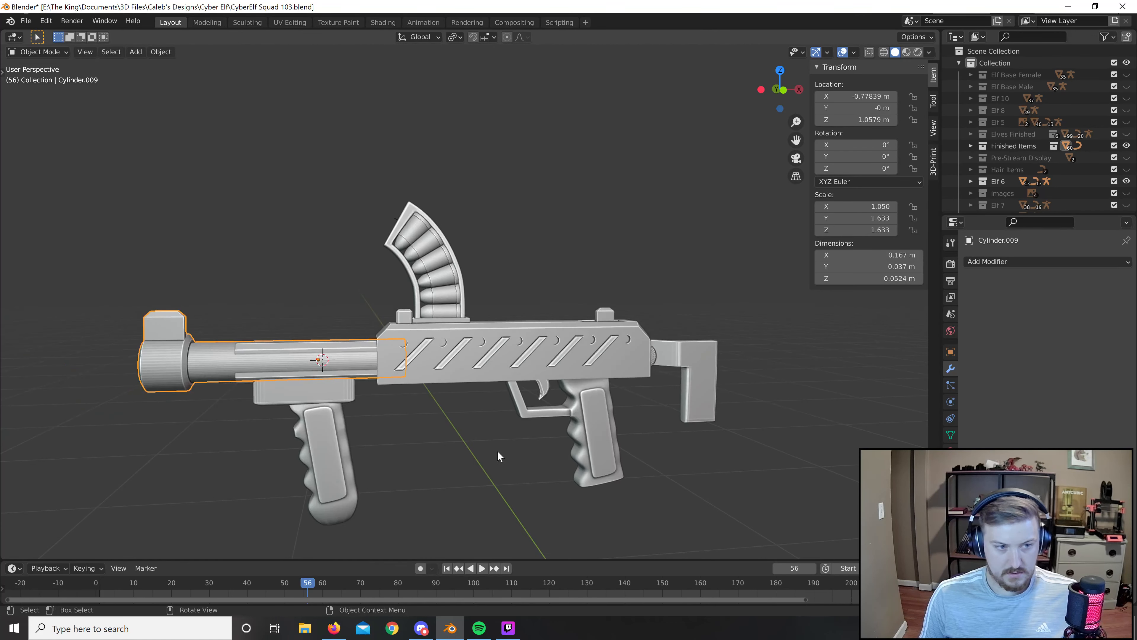
pyautogui.moveTo(498, 457); pyautogui.dragTo(613, 422, button='middle')
pyautogui.scroll(4, 299, 280)
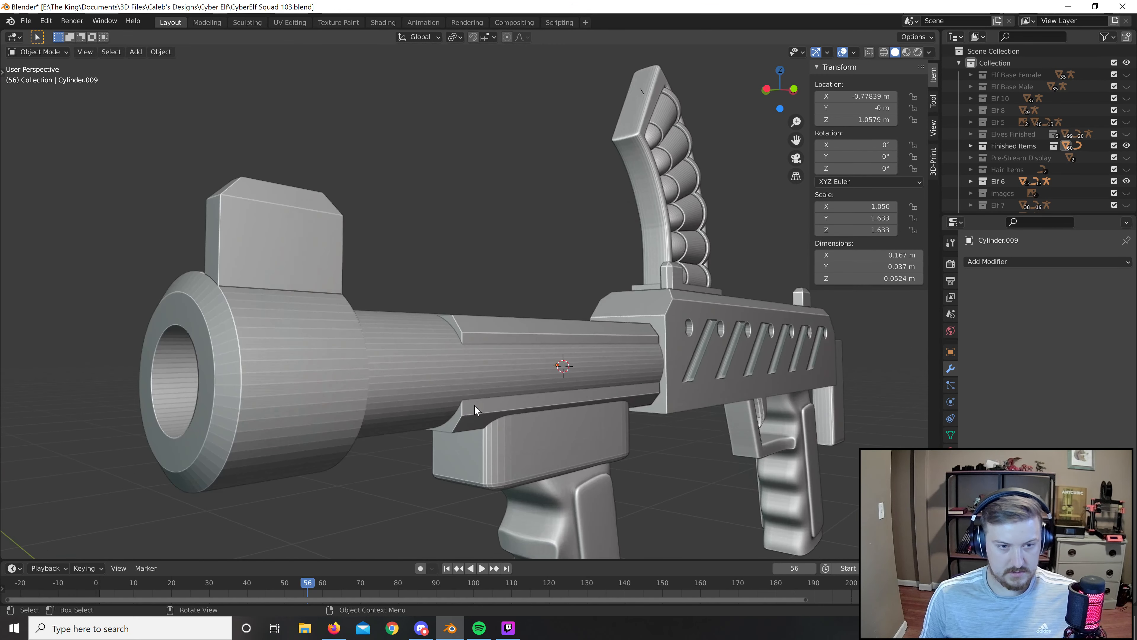
pyautogui.press('Tab')
pyautogui.scroll(-5, 234, 269)
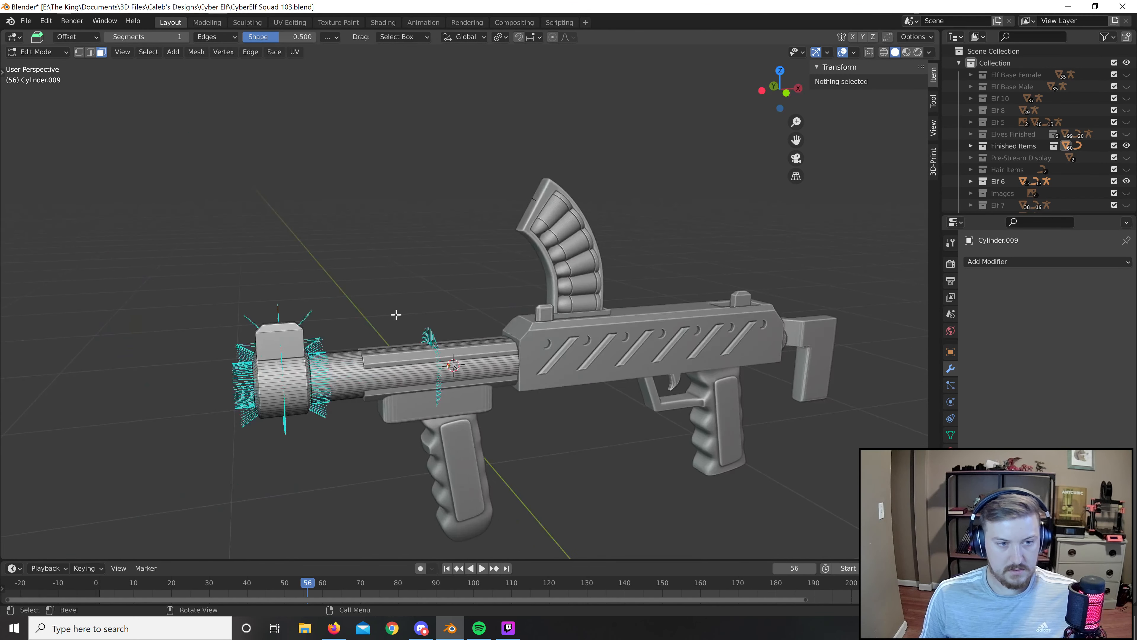
pyautogui.press('Tab')
pyautogui.moveTo(547, 469); pyautogui.dragTo(520, 460, button='middle')
pyautogui.scroll(5, 606, 389)
pyautogui.moveTo(607, 389); pyautogui.dragTo(604, 321, button='middle')
pyautogui.scroll(5, 595, 318)
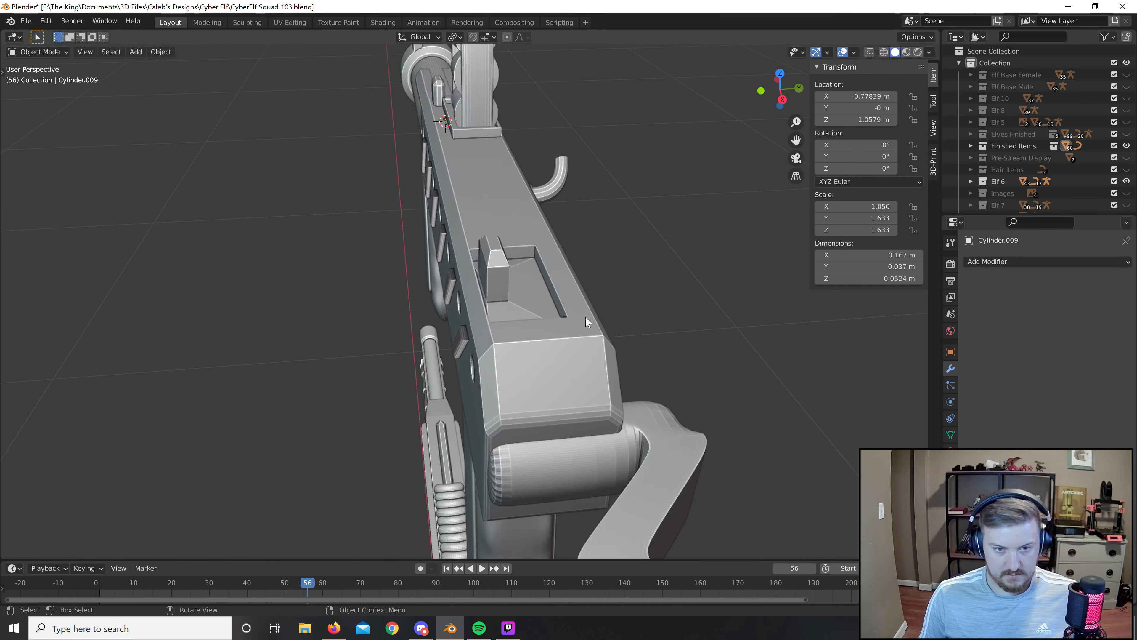
# Delete the small block and the floor and wall faces of the recess at the rear top of the gun body.
pyautogui.press('Tab')
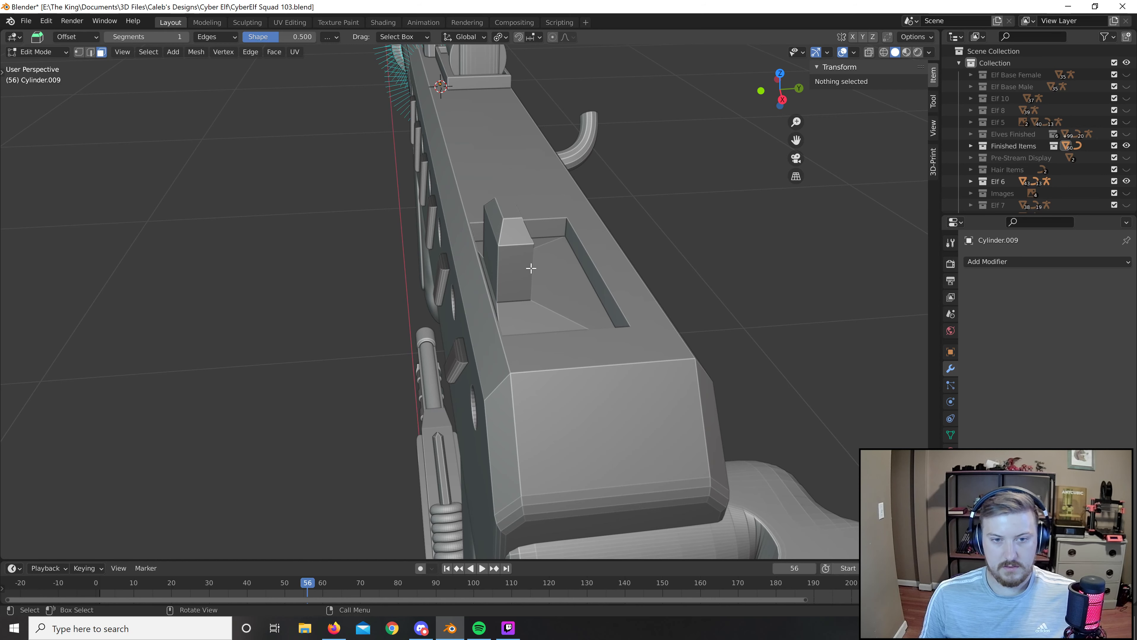
pyautogui.press('Tab')
pyautogui.click(596, 294)
pyautogui.keyDown('shift'); pyautogui.moveTo(597, 294); pyautogui.dragTo(589, 345, button='middle'); pyautogui.keyUp('shift')
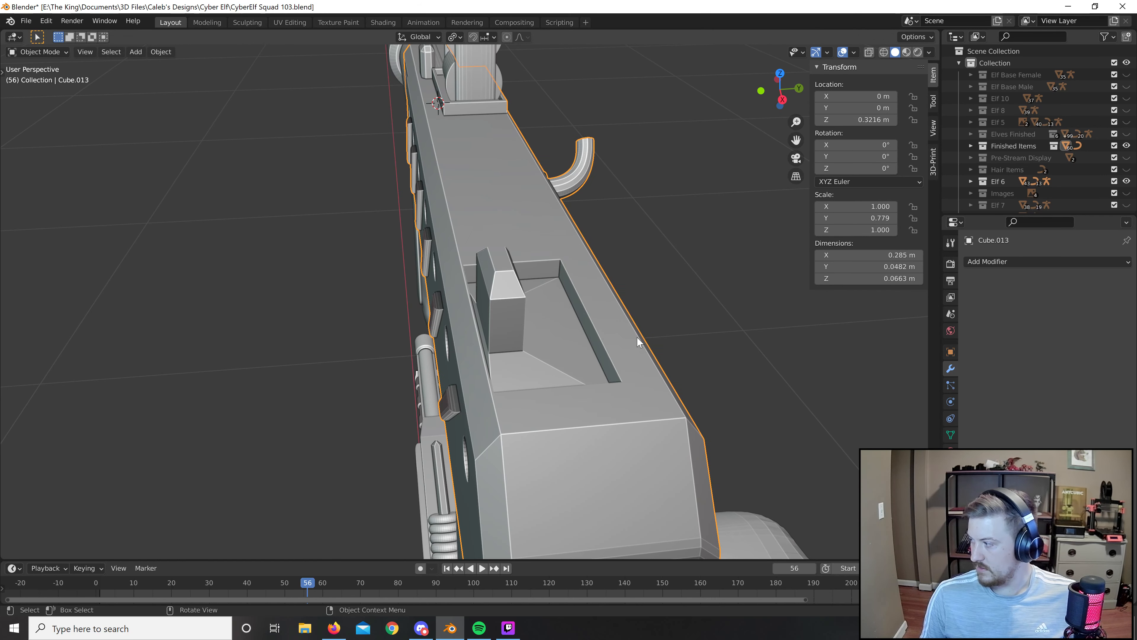
pyautogui.scroll(3, 637, 343)
pyautogui.press('Tab')
pyautogui.keyDown('alt'); pyautogui.click(513, 325); pyautogui.keyUp('alt')
pyautogui.keyDown('alt'); pyautogui.keyDown('shift'); pyautogui.click(521, 249); pyautogui.keyUp('shift'); pyautogui.keyUp('alt')
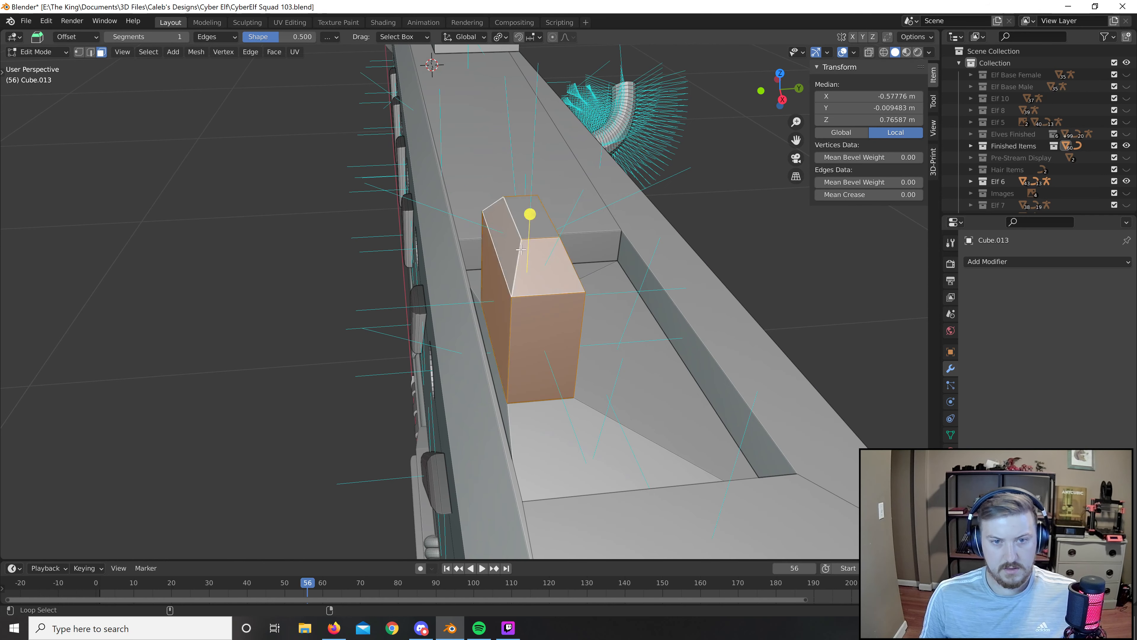
pyautogui.keyDown('shift'); pyautogui.click(520, 218); pyautogui.keyUp('shift')
pyautogui.moveTo(625, 343); pyautogui.dragTo(616, 336, button='middle')
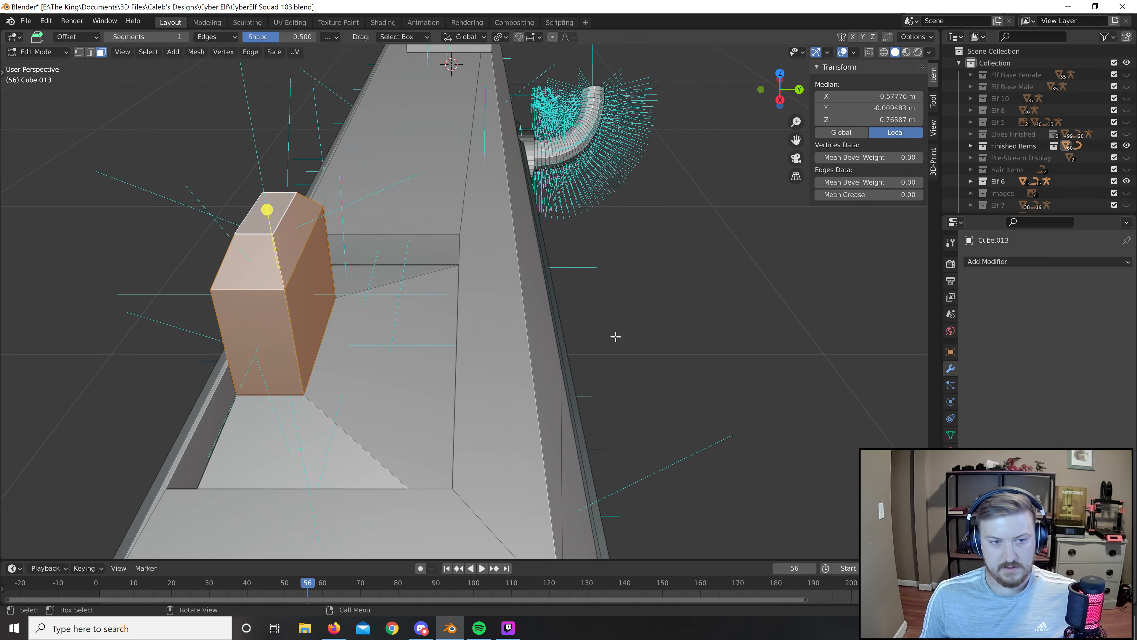
pyautogui.keyDown('alt'); pyautogui.keyDown('shift'); pyautogui.click(372, 289); pyautogui.keyUp('shift'); pyautogui.keyUp('alt')
pyautogui.moveTo(471, 277); pyautogui.dragTo(651, 229, button='middle')
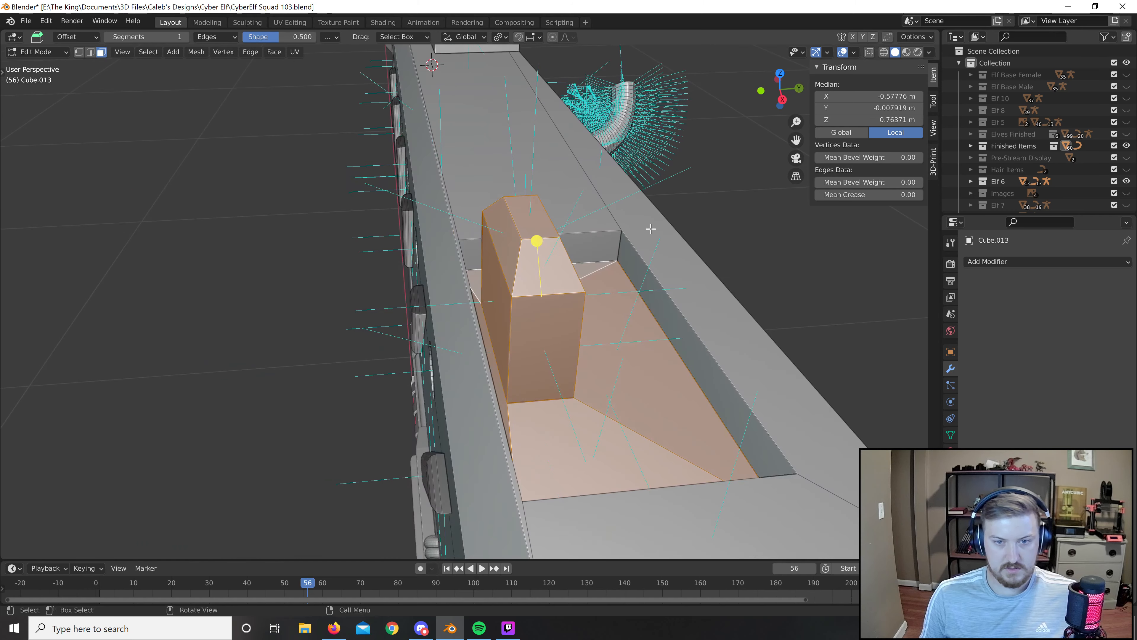
pyautogui.keyDown('alt'); pyautogui.keyDown('shift'); pyautogui.click(620, 261); pyautogui.keyUp('shift'); pyautogui.keyUp('alt')
pyautogui.press('x')
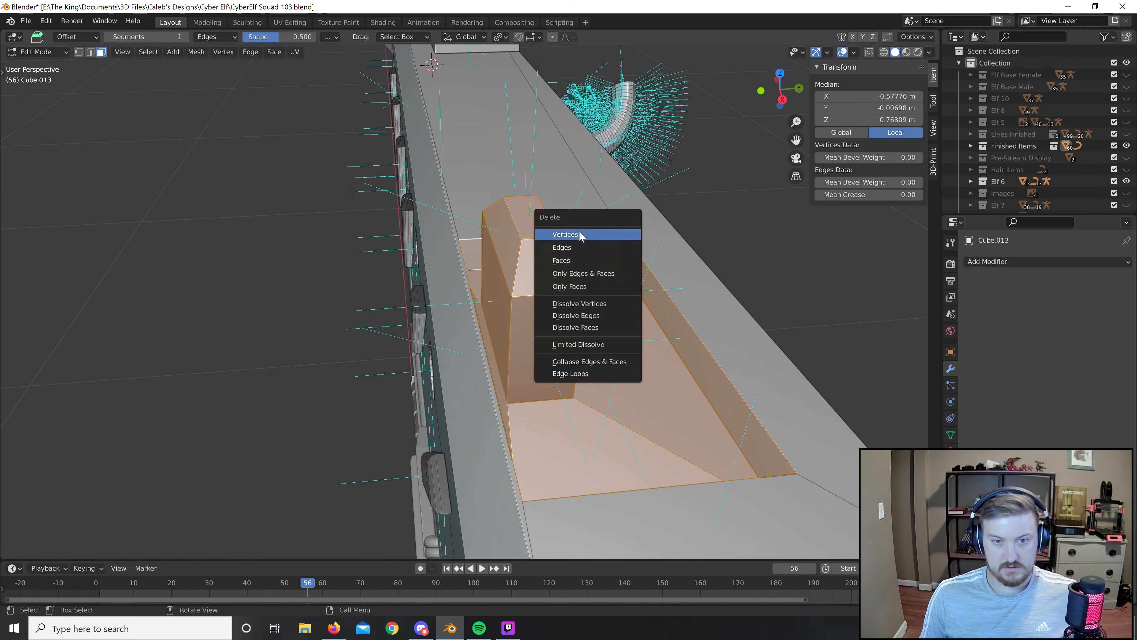
pyautogui.click(582, 256)
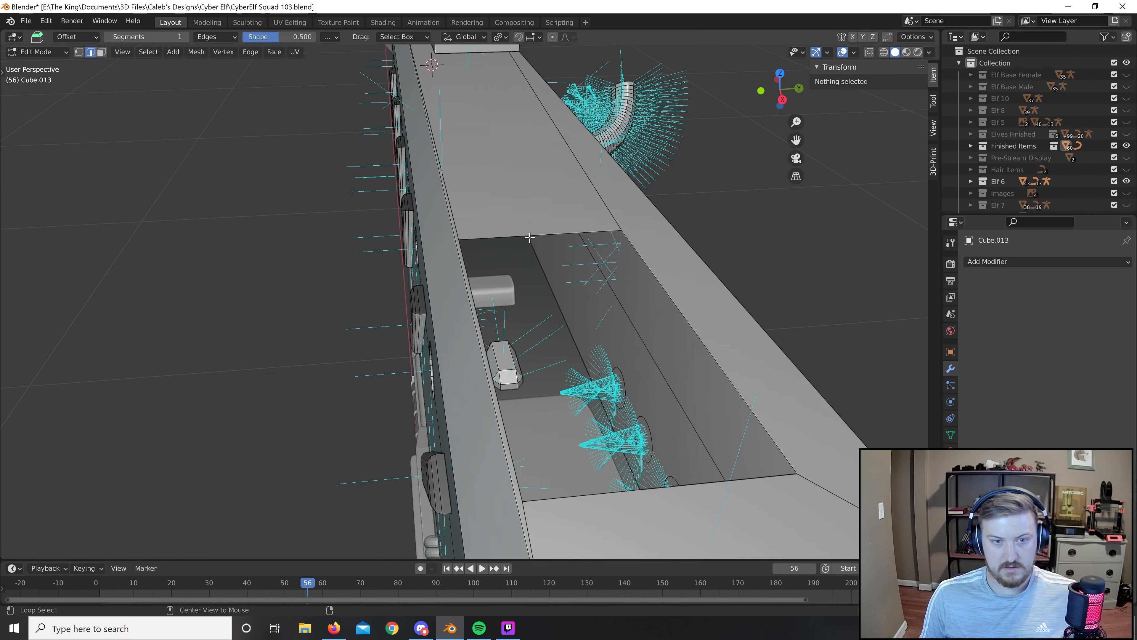
# Fill the open recess boundary with a new top face and finish editing the gun body.
pyautogui.press('2')
pyautogui.keyDown('alt'); pyautogui.click(504, 235); pyautogui.keyUp('alt')
pyautogui.press('f')
pyautogui.press('Tab')
# Add a cube and scale it down to about 0.046 m per side.
pyautogui.scroll(-5, 582, 278)
pyautogui.moveTo(614, 294); pyautogui.dragTo(688, 289, button='middle')
pyautogui.hotkey('shift', 'a')
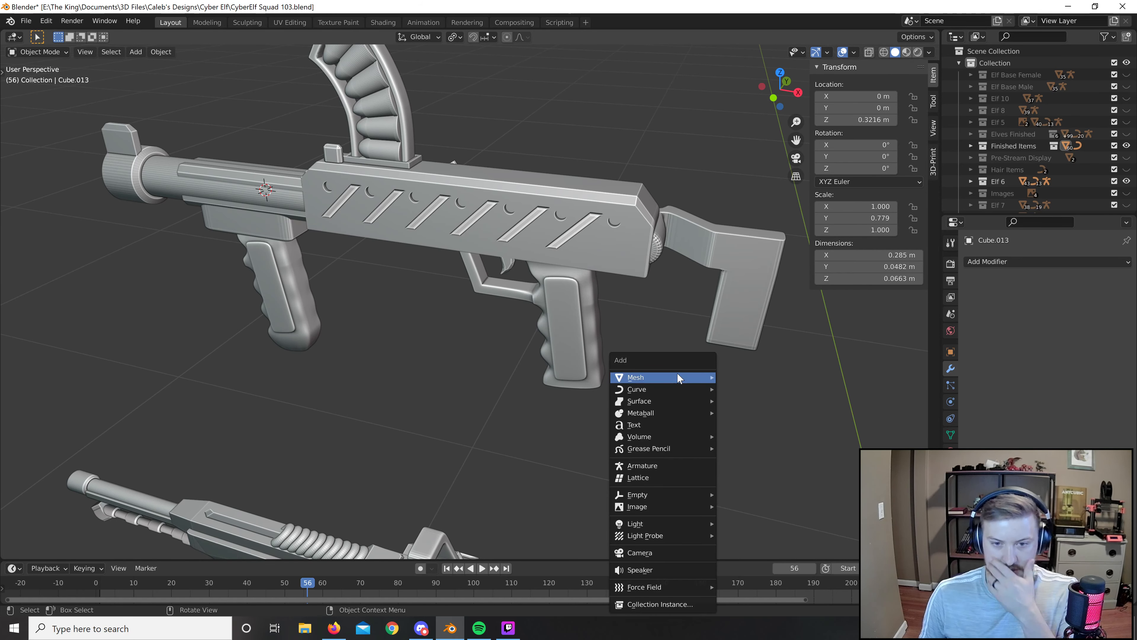
pyautogui.moveTo(663, 377)
pyautogui.click(742, 389)
pyautogui.scroll(-8, 708, 310)
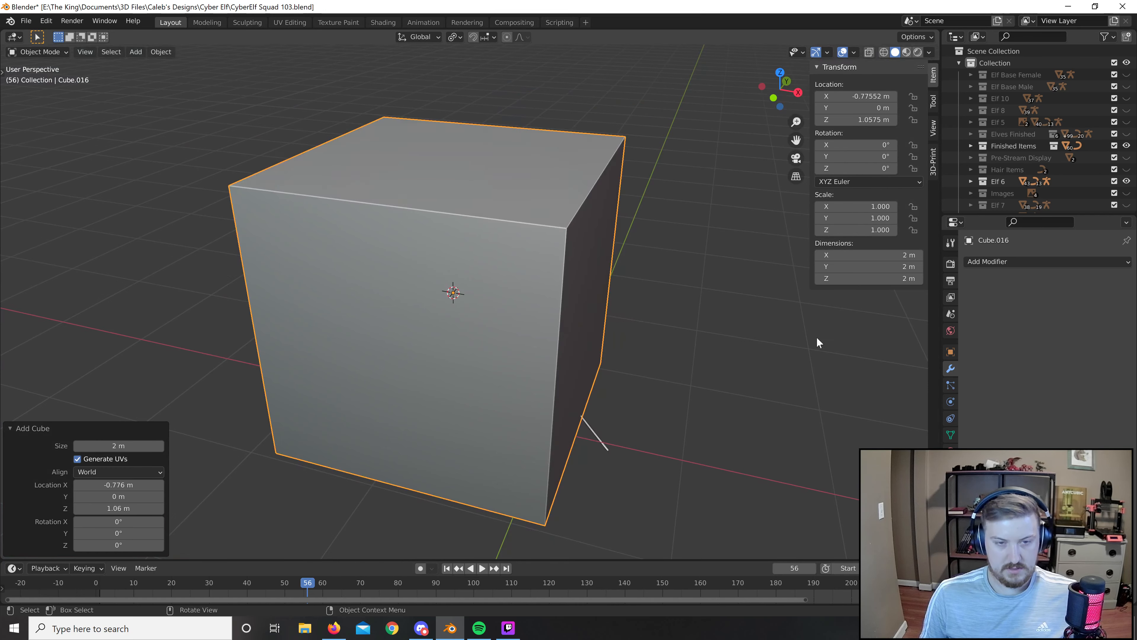
pyautogui.press('s')
pyautogui.click(490, 303)
pyautogui.scroll(10, 526, 312)
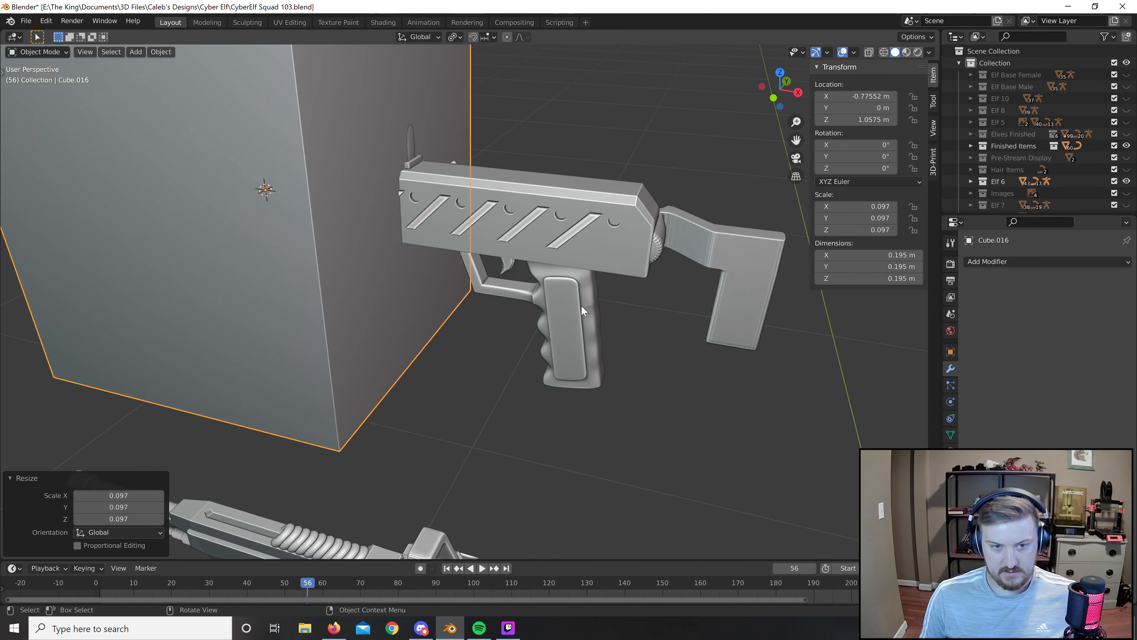
pyautogui.press('s')
pyautogui.click(358, 242)
# Move the cube about 0.19 m along X to the gun's rear, and in right view about -0.027 m in Y and 0.036 m in Z.
pyautogui.press('g')
pyautogui.press('x')
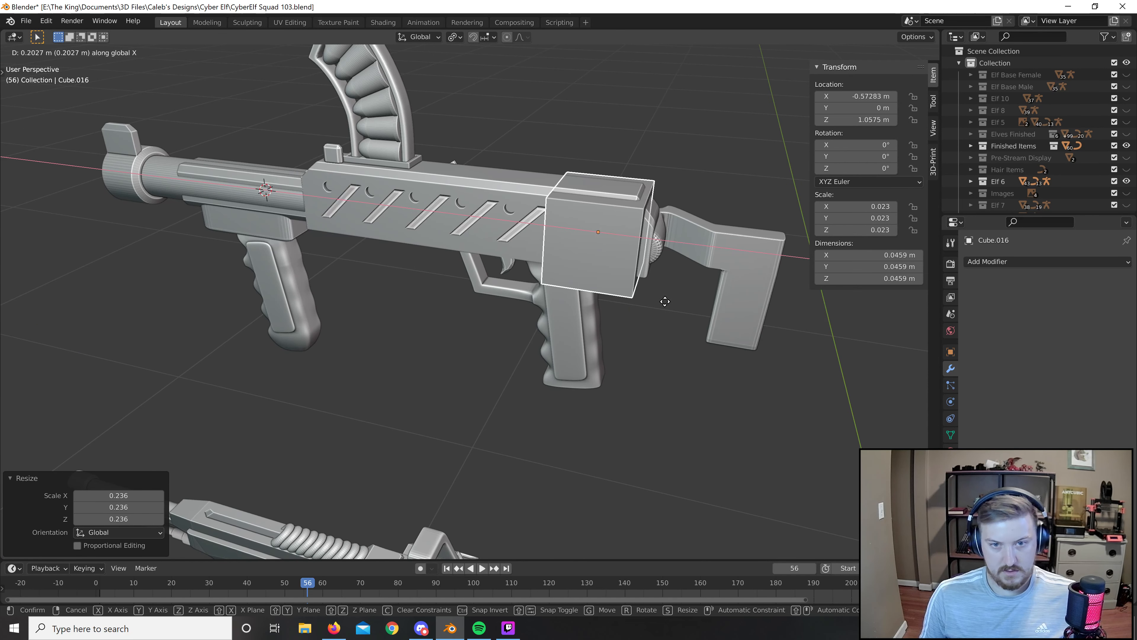
pyautogui.click(656, 304)
pyautogui.press('KP_3')
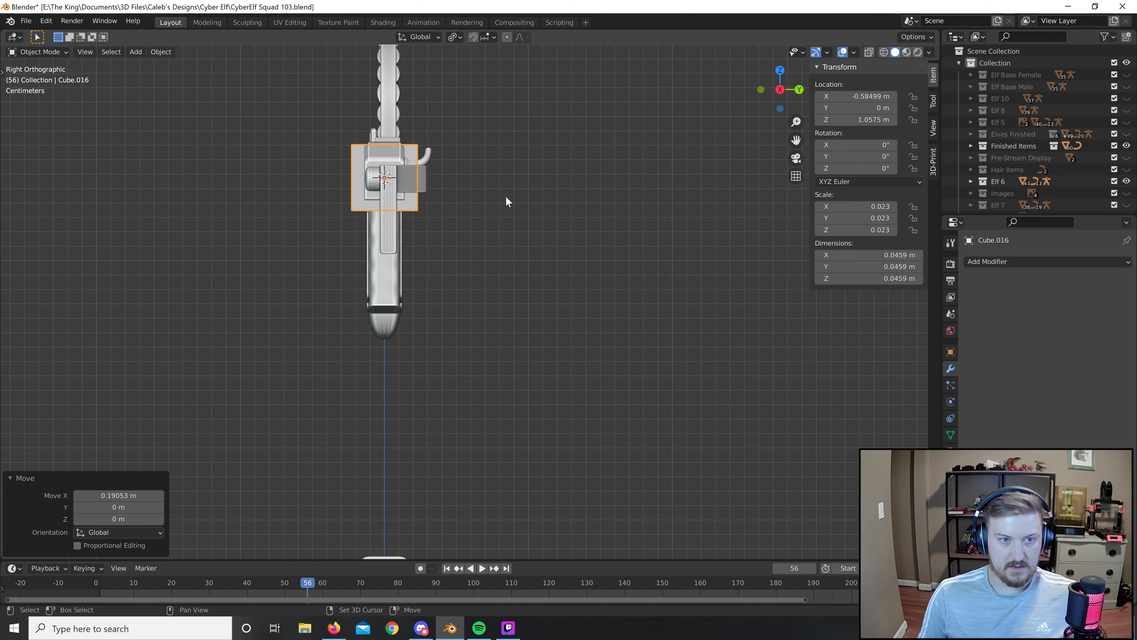
pyautogui.keyDown('shift'); pyautogui.moveTo(507, 201); pyautogui.dragTo(659, 365, button='middle'); pyautogui.keyUp('shift')
pyautogui.scroll(1, 650, 358)
pyautogui.scroll(1, 651, 359)
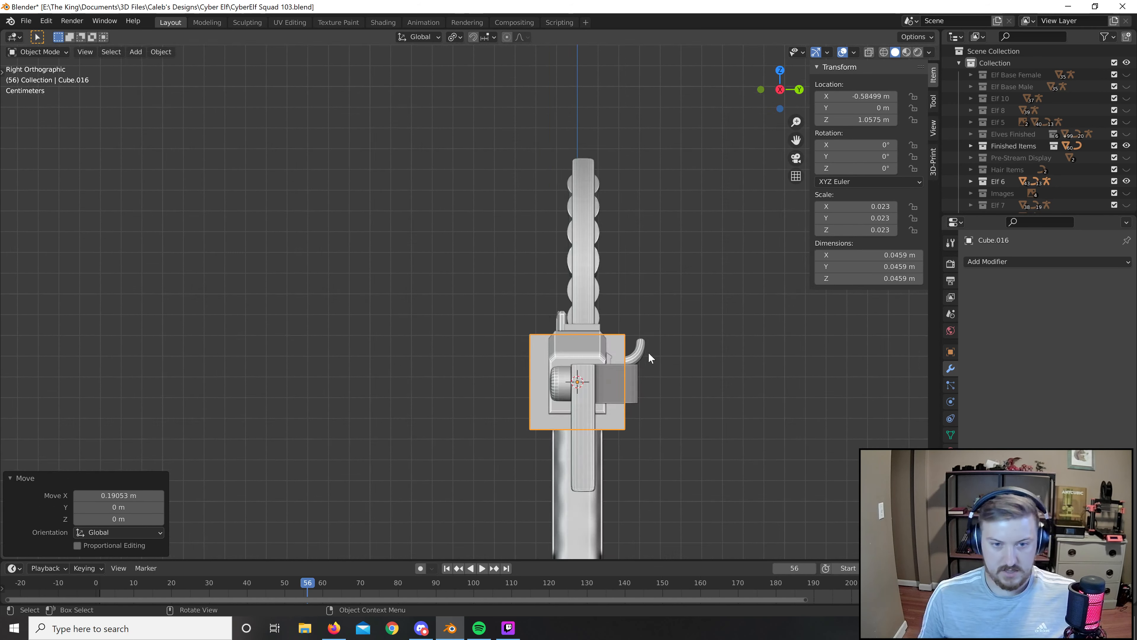
pyautogui.scroll(2, 651, 359)
pyautogui.press('g')
pyautogui.click(557, 386)
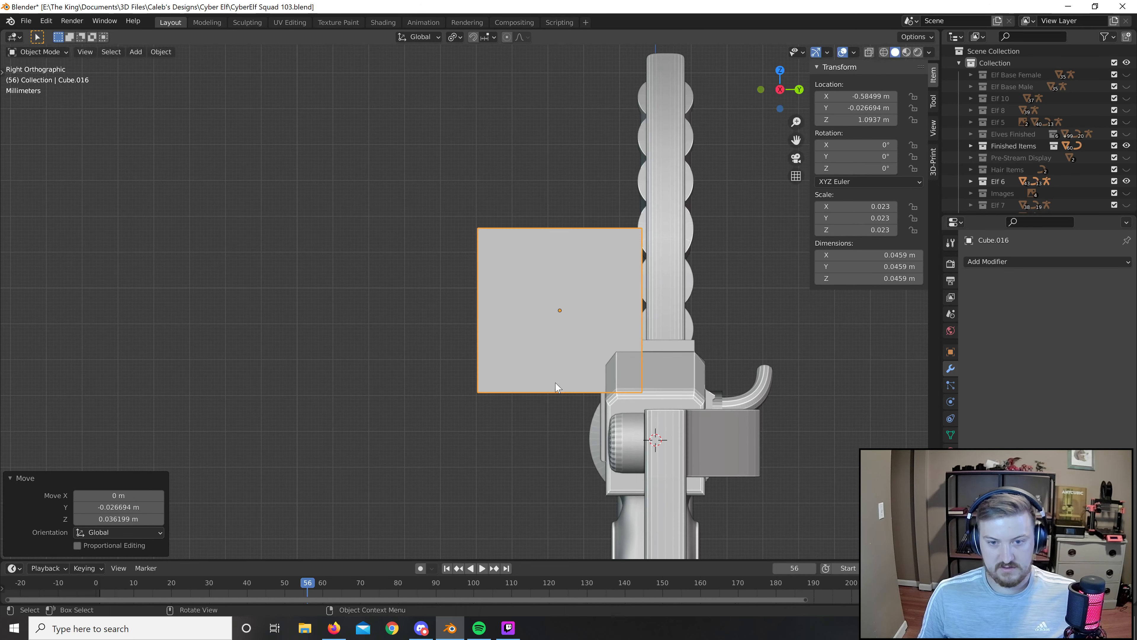
# Enlarge the cube to about 0.053 m per side and lower it about 0.004 m along Z into the gun body.
pyautogui.moveTo(556, 386); pyautogui.dragTo(562, 297, button='middle')
pyautogui.scroll(2, 384, 498)
pyautogui.scroll(-18, 538, 449)
pyautogui.moveTo(667, 409); pyautogui.dragTo(577, 401, button='middle')
pyautogui.scroll(2, 577, 402)
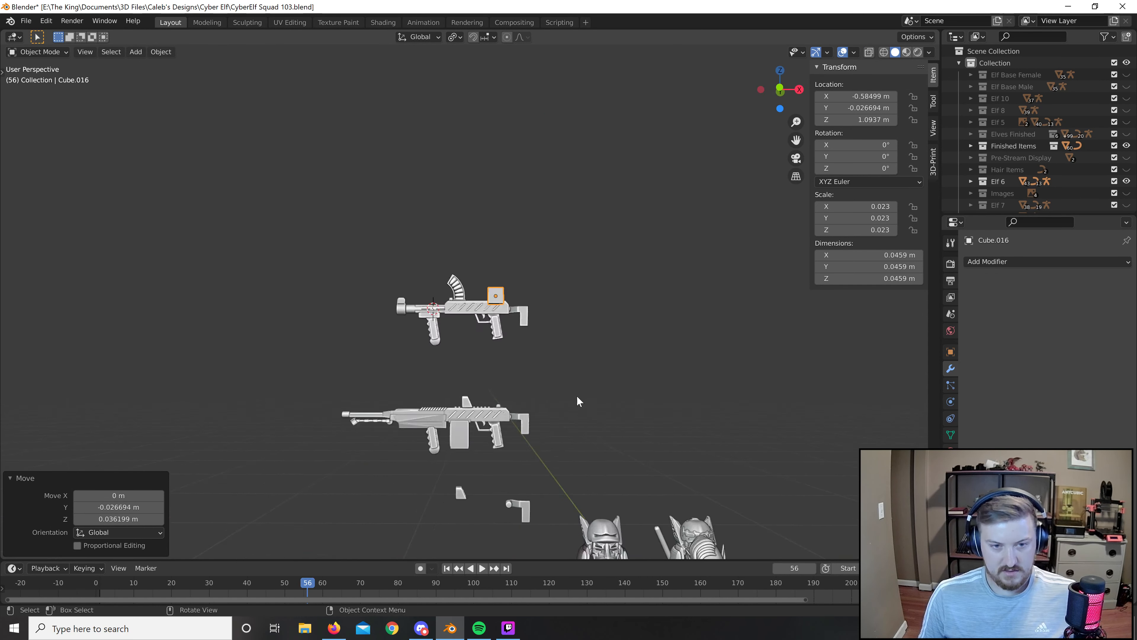
pyautogui.scroll(5, 542, 319)
pyautogui.keyDown('shift'); pyautogui.moveTo(474, 401); pyautogui.dragTo(582, 372, button='middle'); pyautogui.keyUp('shift')
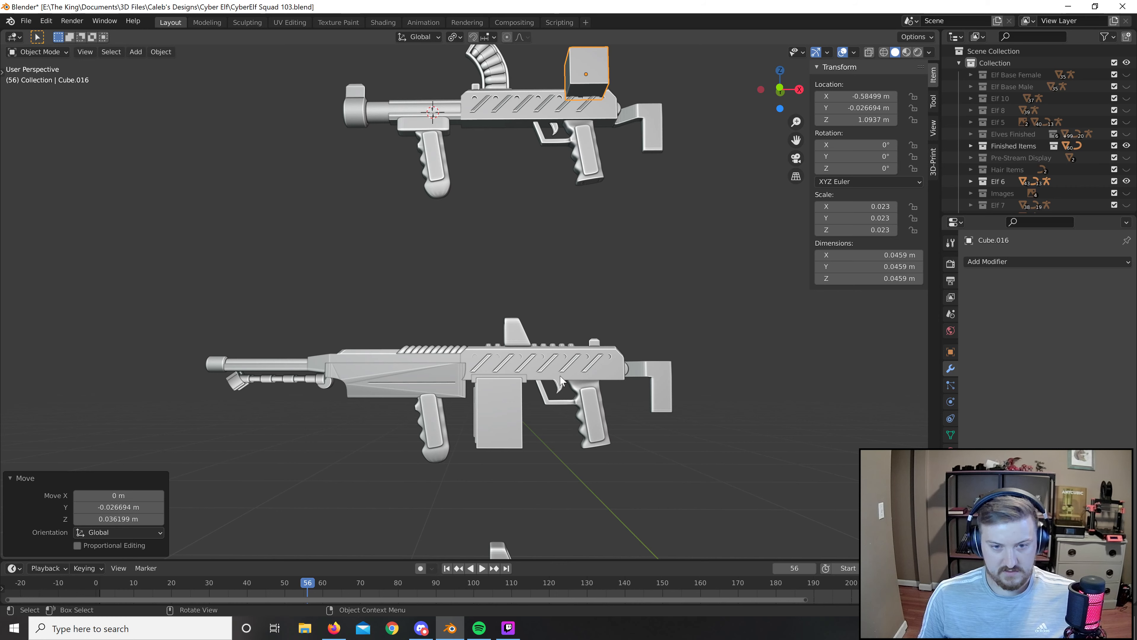
pyautogui.keyDown('shift'); pyautogui.moveTo(517, 223); pyautogui.dragTo(433, 403, button='middle'); pyautogui.keyUp('shift')
pyautogui.scroll(7, 493, 358)
pyautogui.keyDown('shift'); pyautogui.moveTo(592, 317); pyautogui.dragTo(510, 359, button='middle'); pyautogui.keyUp('shift')
pyautogui.press('s')
pyautogui.click(655, 246)
pyautogui.press('g')
pyautogui.press('z')
pyautogui.click(694, 272)
# Deselect everything and save the file as the next numbered version, CyberElf Squad 104.blend.
pyautogui.hotkey('alt', 'a')
pyautogui.hotkey('ctrl', 'shift', 's')
pyautogui.press('KP_Add')
pyautogui.press('Return')
# Add a Boolean Difference modifier to the gun body with Cube.016 as the cutting object.
pyautogui.click(635, 310)
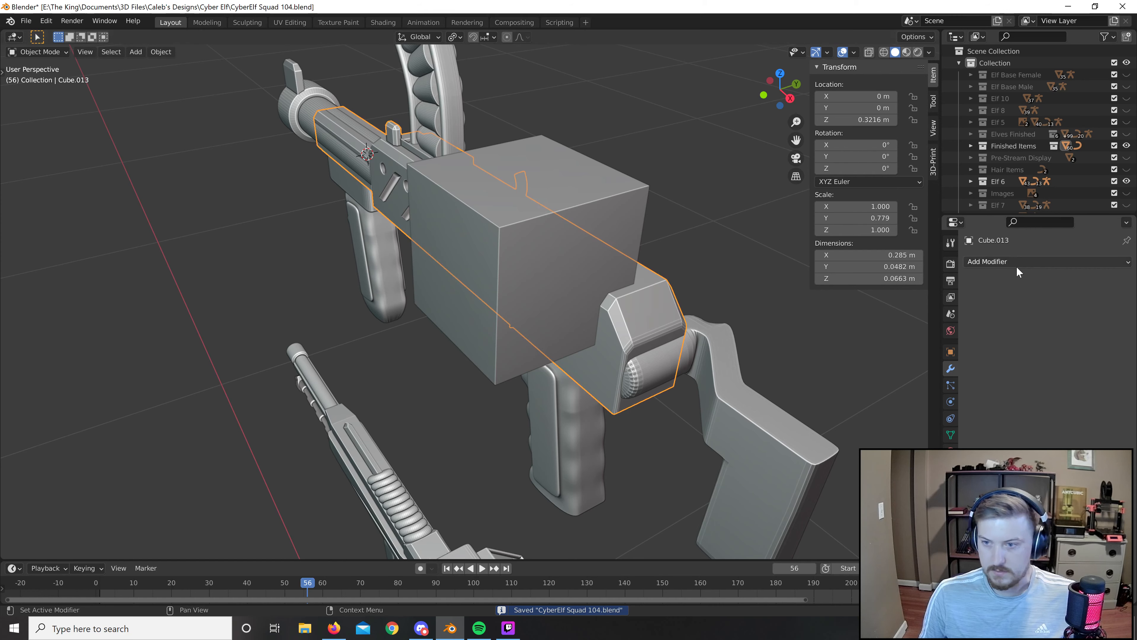
pyautogui.click(1015, 262)
pyautogui.click(884, 321)
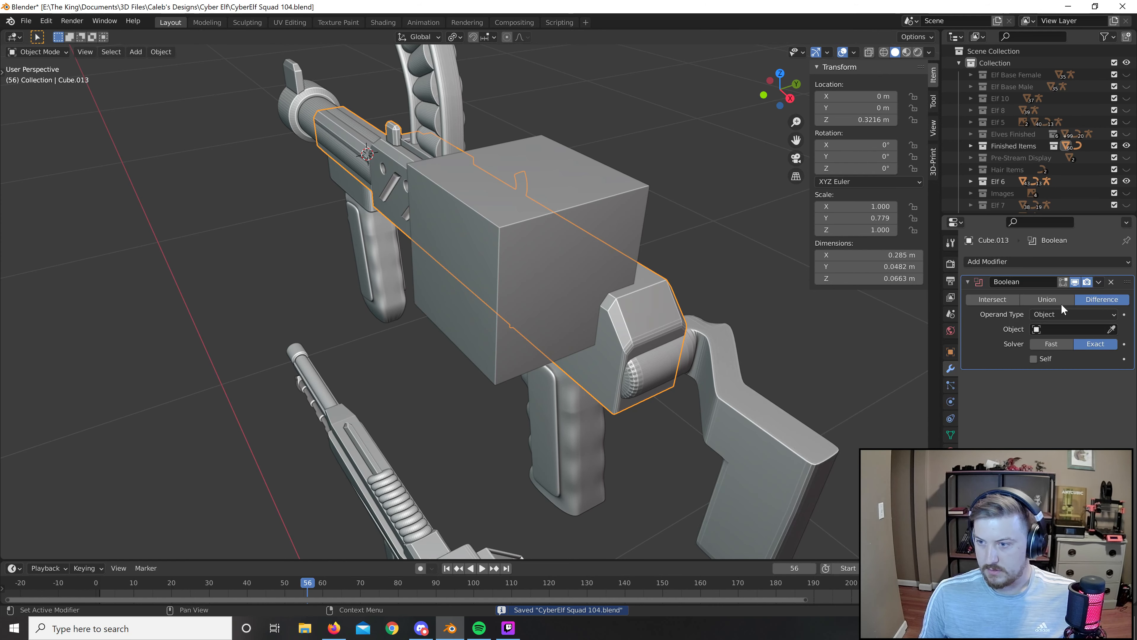
pyautogui.click(1112, 330)
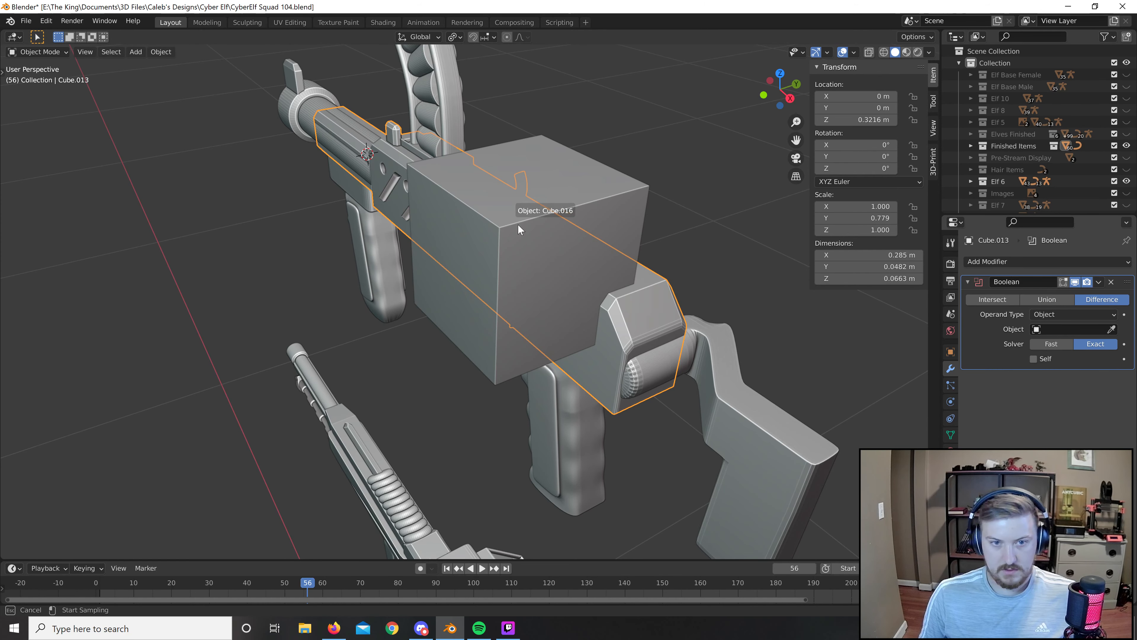
pyautogui.click(747, 273)
# Hide the cutting cube and examine the cut it makes in the side of the gun body.
pyautogui.moveTo(734, 262); pyautogui.dragTo(577, 254, button='middle')
pyautogui.click(550, 264)
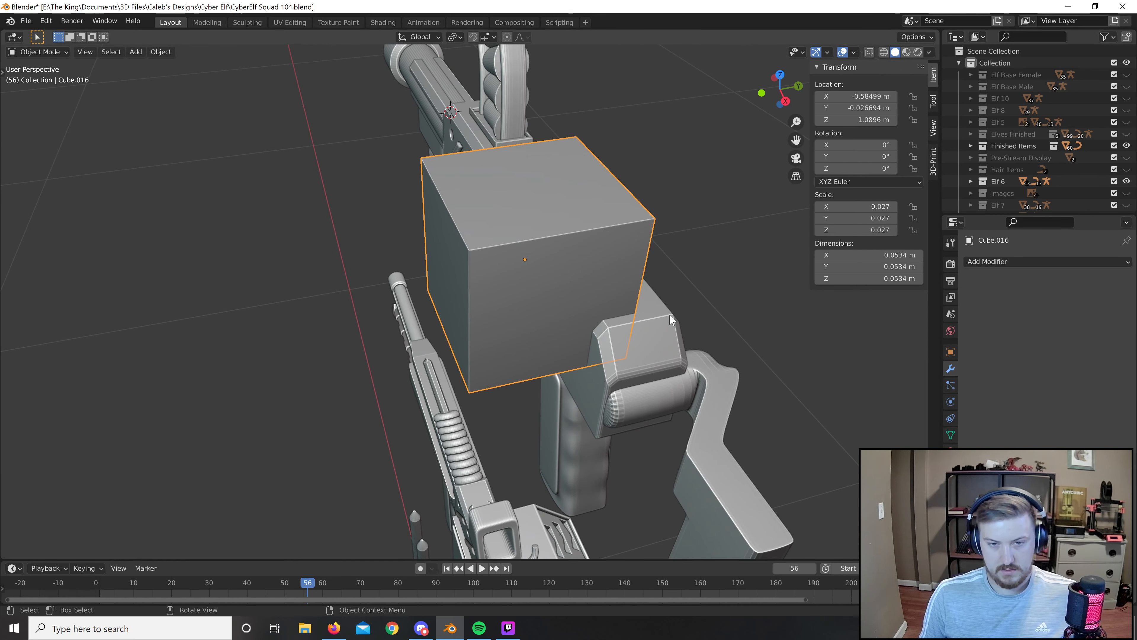
pyautogui.press('h')
pyautogui.moveTo(671, 320); pyautogui.dragTo(715, 265, button='middle')
pyautogui.scroll(3, 707, 267)
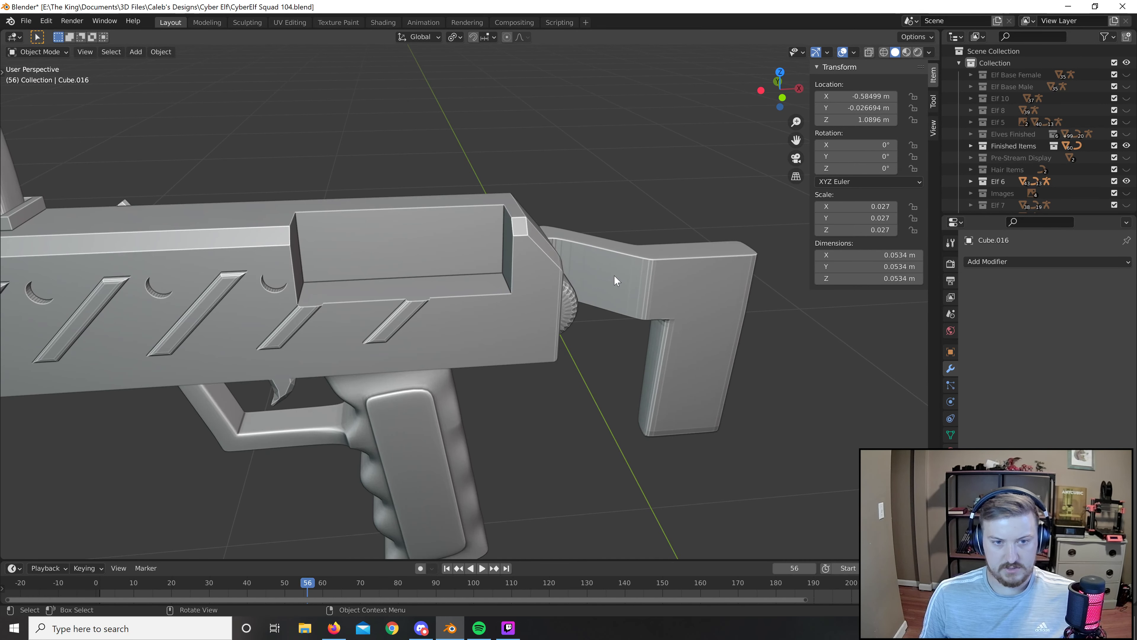
pyautogui.scroll(-3, 623, 286)
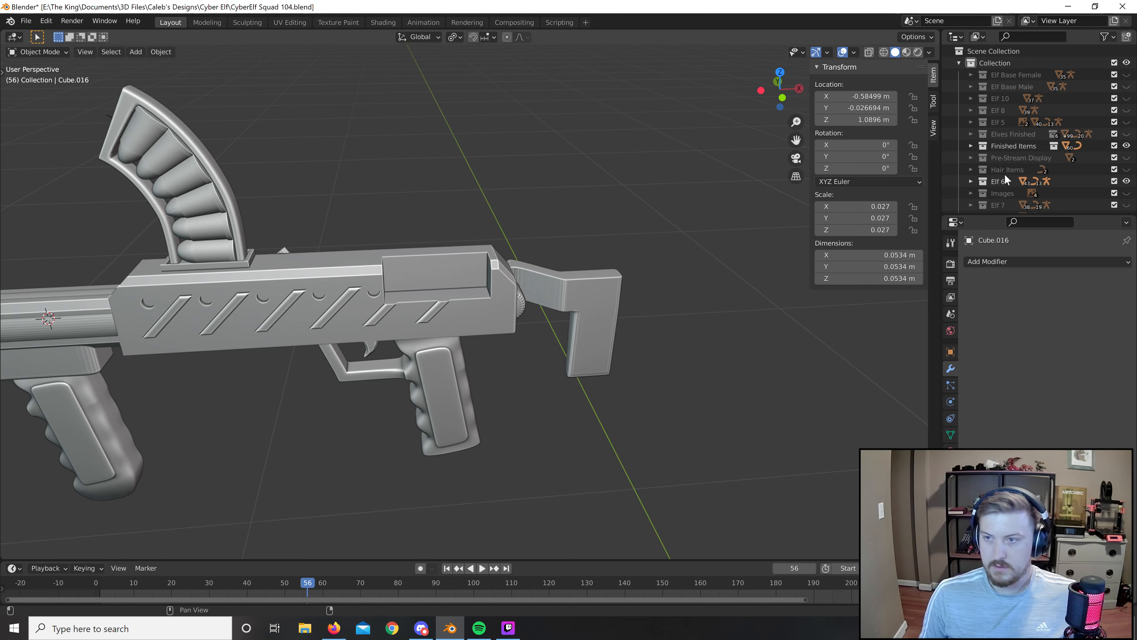
# Unhide Cube.016 and move its rear face about 0.023 m along X so it extends past the gun body's end.
pyautogui.scroll(-5, 1005, 173)
pyautogui.click(1126, 131)
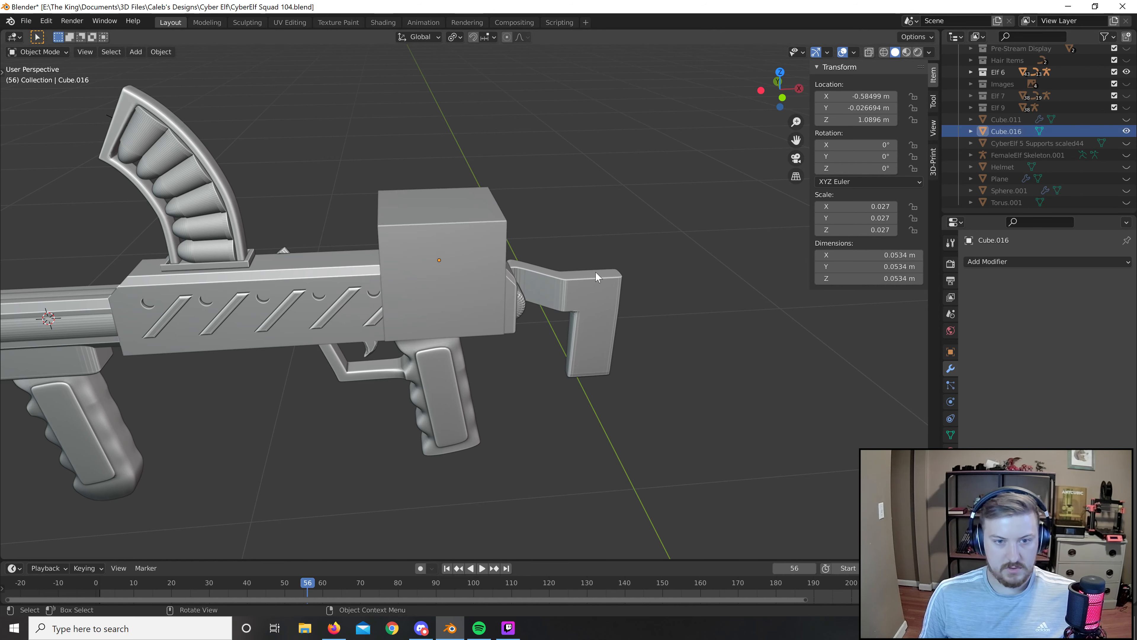
pyautogui.moveTo(595, 271); pyautogui.dragTo(507, 283, button='middle')
pyautogui.scroll(3, 506, 283)
pyautogui.press('Tab')
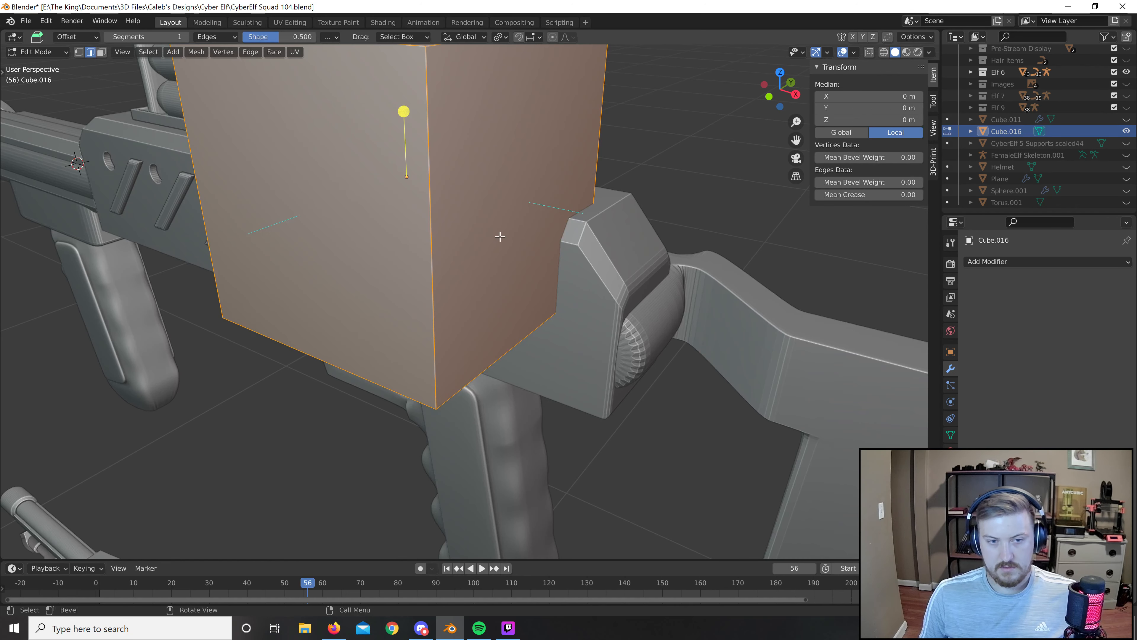
pyautogui.press('3')
pyautogui.click(500, 236)
pyautogui.press('g')
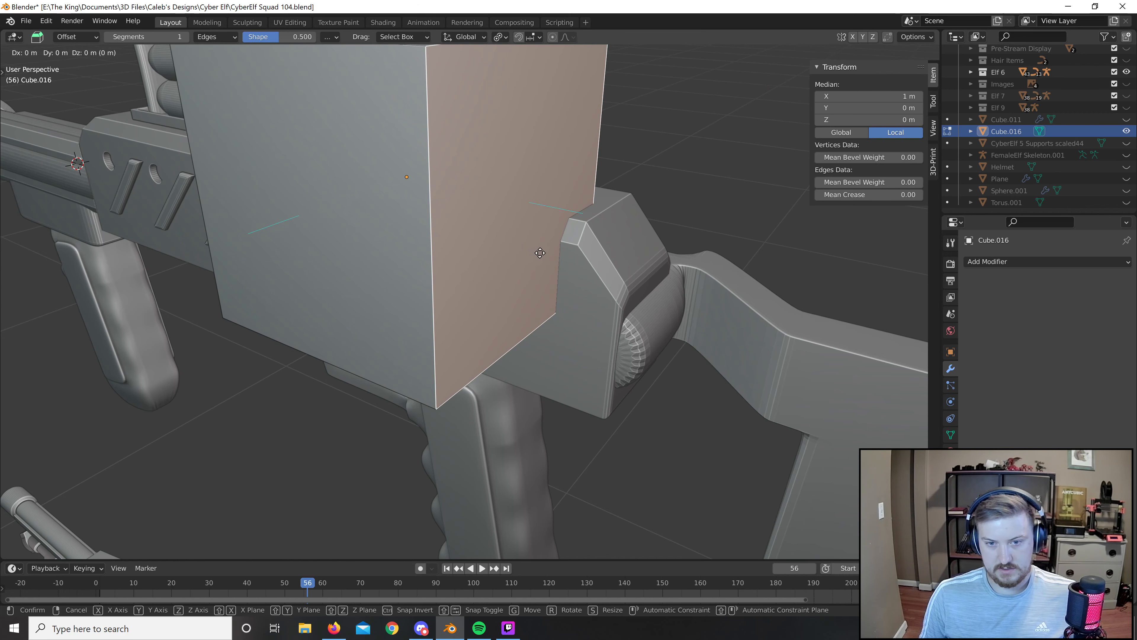
pyautogui.press('x')
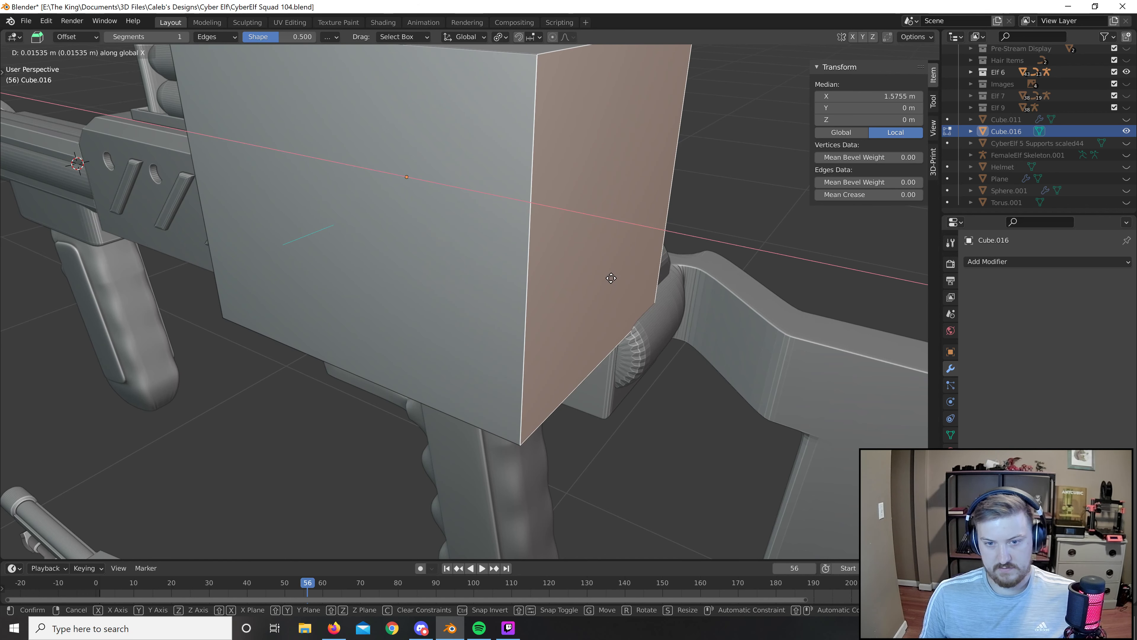
pyautogui.click(760, 332)
pyautogui.scroll(-3, 739, 326)
pyautogui.moveTo(723, 323); pyautogui.dragTo(658, 240, button='middle')
pyautogui.scroll(4, 680, 271)
pyautogui.press('Tab')
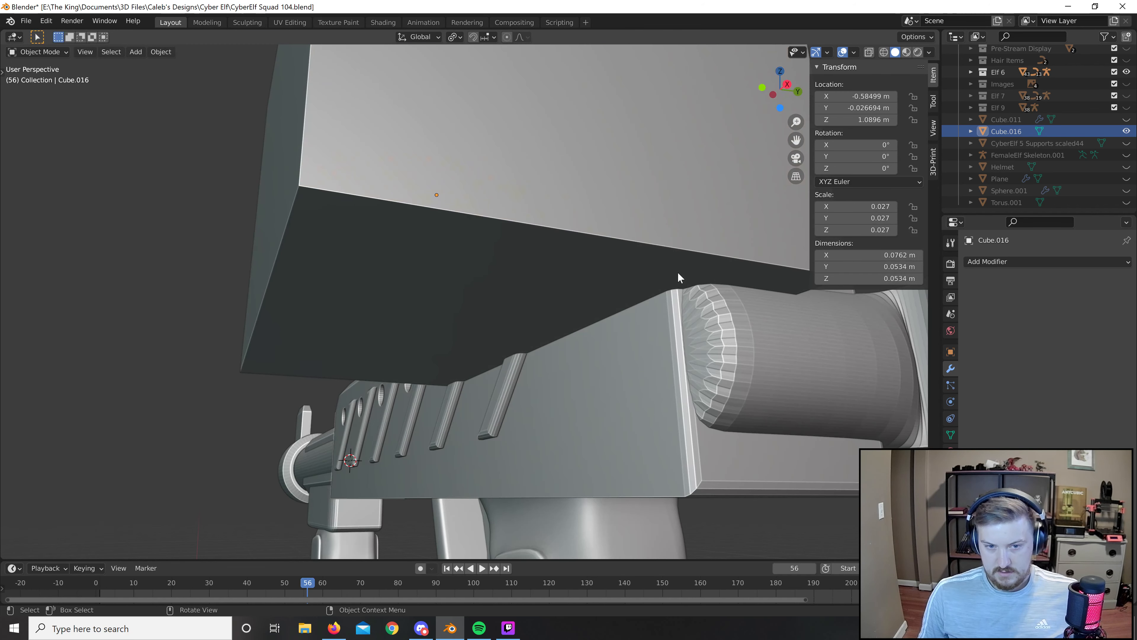
pyautogui.press('z')
pyautogui.click(751, 268)
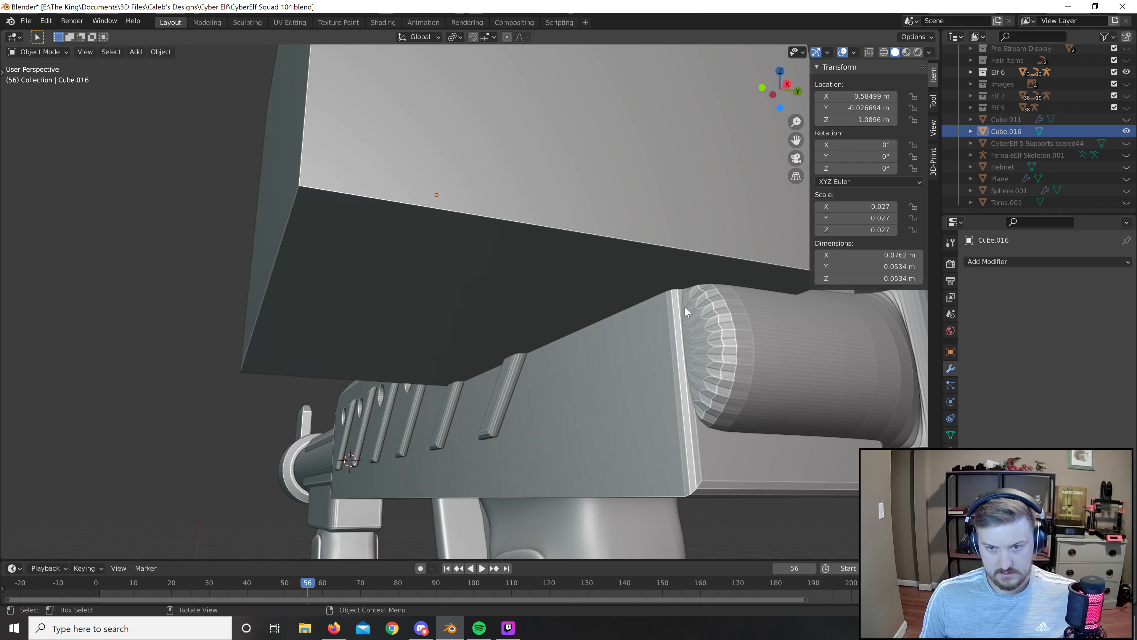
pyautogui.press('z')
pyautogui.click(784, 283)
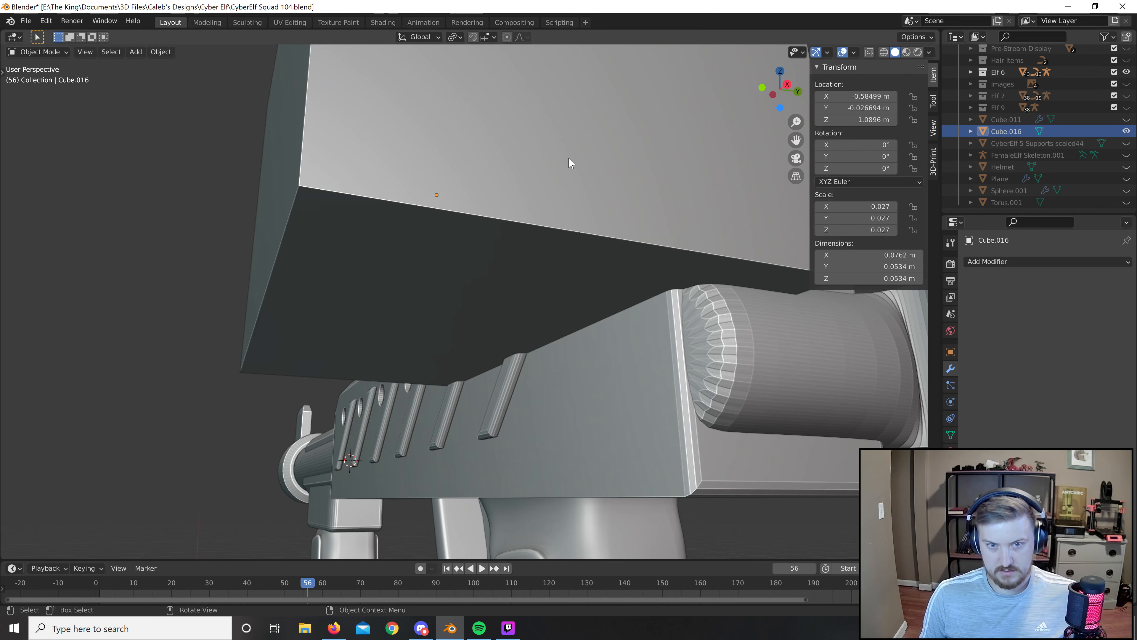
# Raise the cutting cube about 0.0016 m along Z and hide it.
pyautogui.click(613, 246)
pyautogui.press('g')
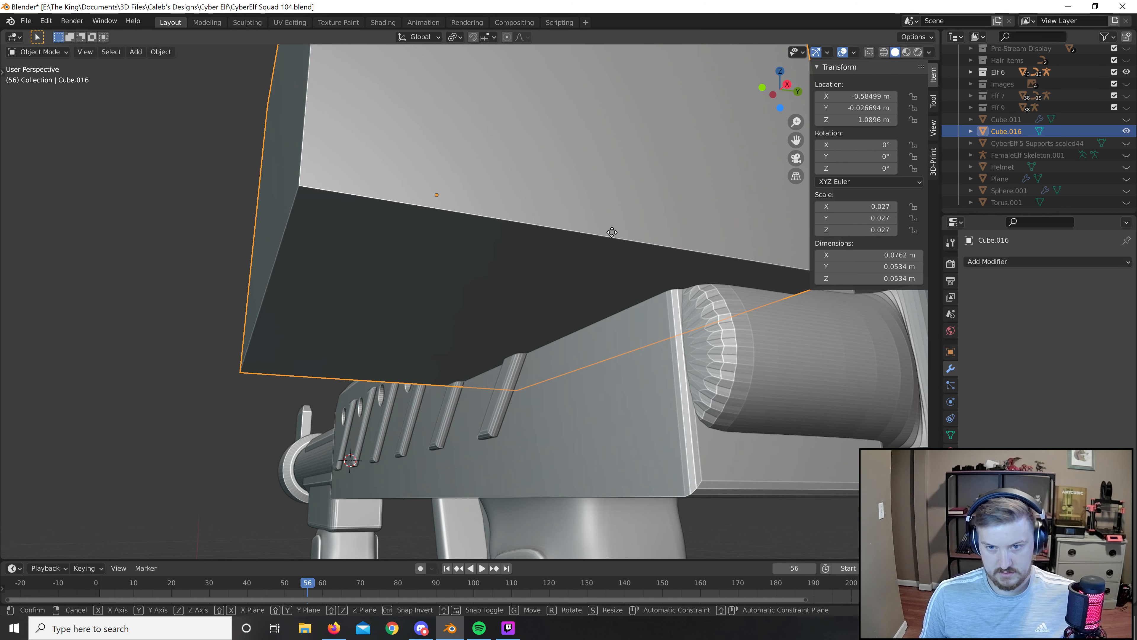
pyautogui.press('z')
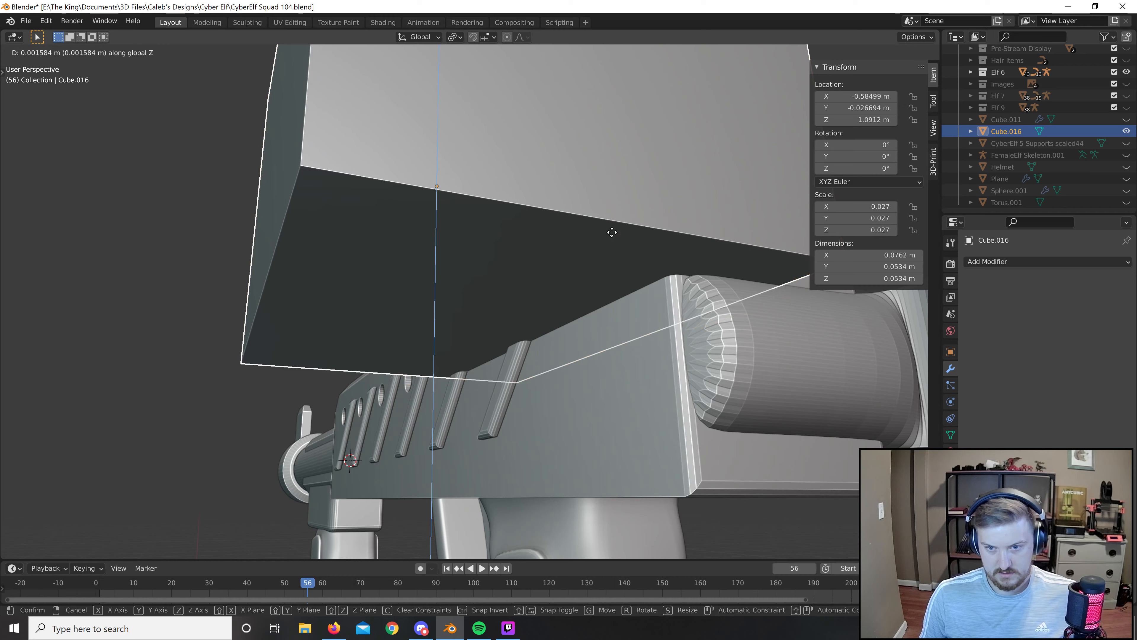
pyautogui.click(634, 348)
pyautogui.moveTo(635, 349); pyautogui.dragTo(571, 339, button='middle')
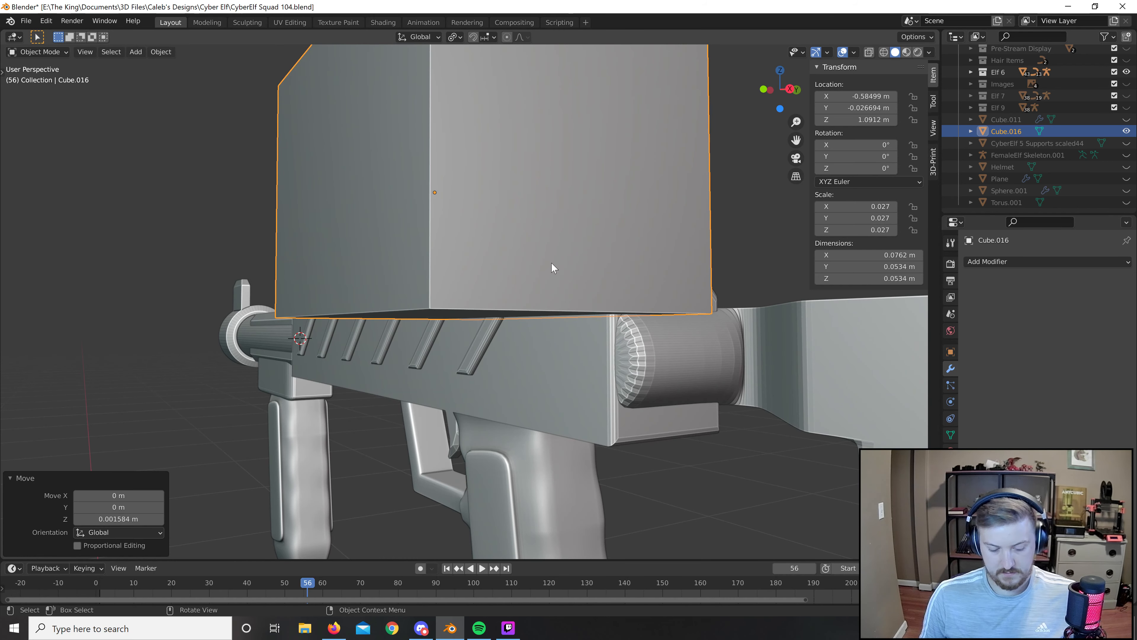
pyautogui.press('h')
# Examine the open-ended cut at the gun's rear from several angles, including where it meets the slanted ribs and stock hinge.
pyautogui.moveTo(551, 255); pyautogui.dragTo(598, 297, button='middle')
pyautogui.scroll(-4, 559, 330)
pyautogui.scroll(6, 560, 330)
pyautogui.scroll(-4, 448, 291)
pyautogui.scroll(4, 519, 314)
pyautogui.moveTo(534, 322)
pyautogui.keyDown('shift'); pyautogui.mouseDown(button='middle')
pyautogui.moveTo(569, 331)
pyautogui.moveTo(476, 345)
pyautogui.moveTo(525, 313)
pyautogui.mouseUp(button='middle'); pyautogui.keyUp('shift')
pyautogui.scroll(-3, 569, 331)
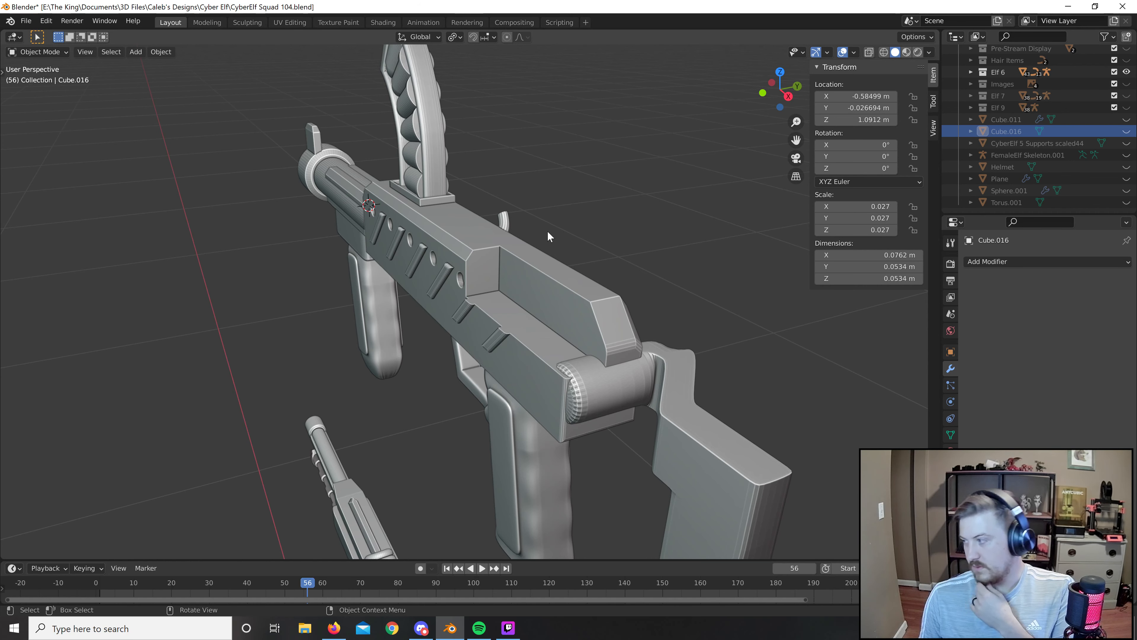
pyautogui.scroll(2, 540, 266)
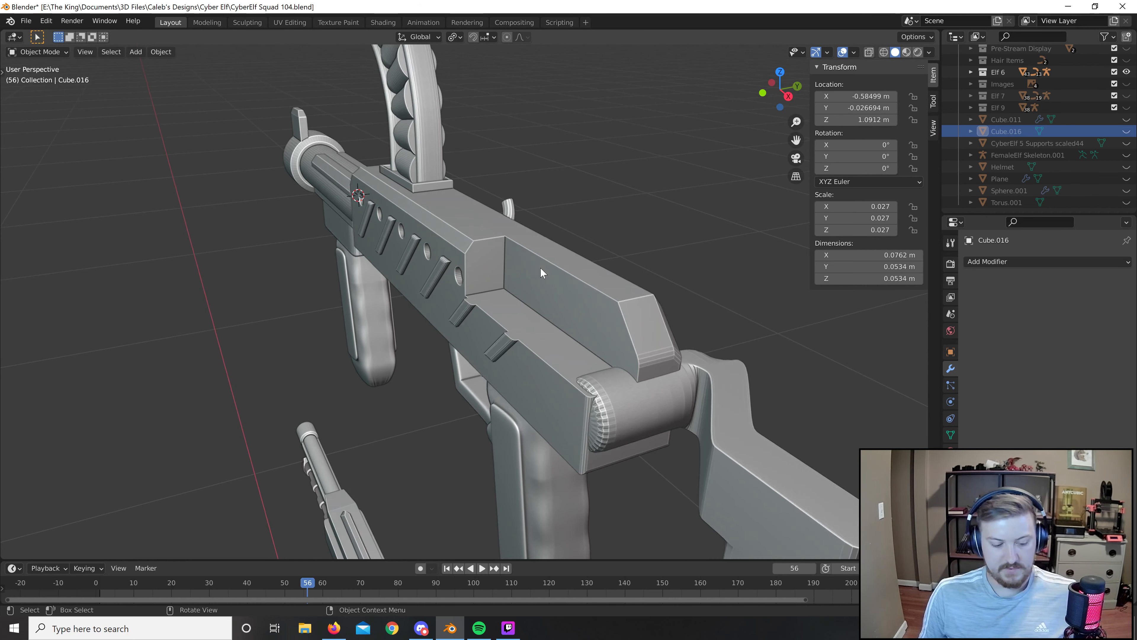
pyautogui.scroll(-1, 562, 322)
pyautogui.moveTo(564, 322); pyautogui.dragTo(654, 322, button='middle')
pyautogui.scroll(4, 520, 334)
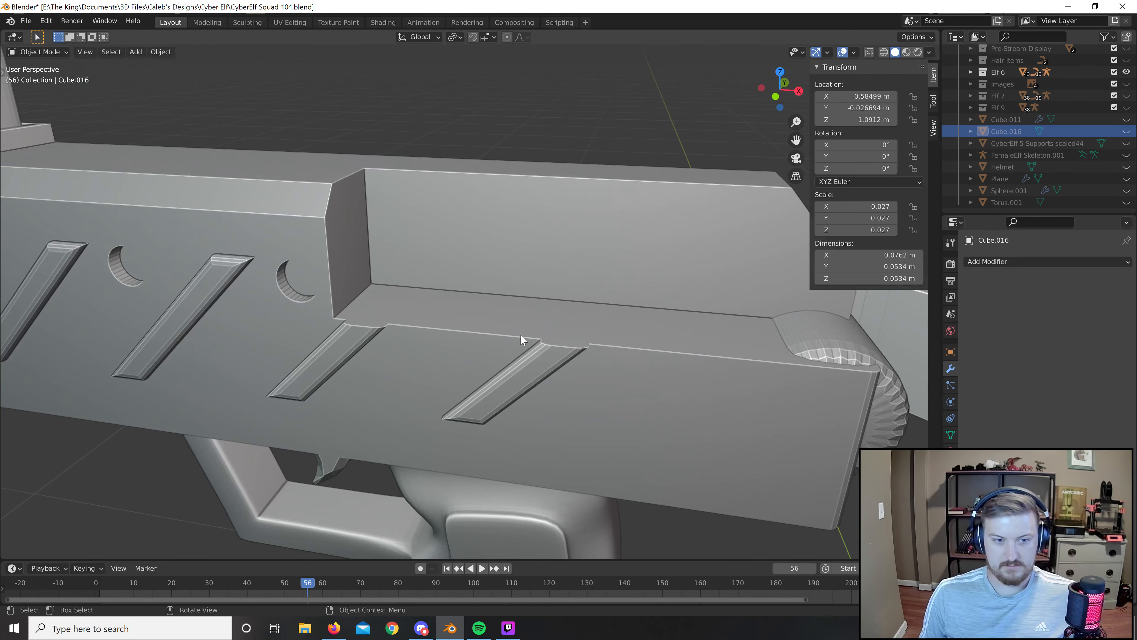
# Examine the rear cut in the gun body from several angles and compare it with the underlying uncut mesh.
pyautogui.moveTo(520, 334)
pyautogui.keyDown('shift'); pyautogui.mouseDown(button='middle')
pyautogui.moveTo(581, 336)
pyautogui.moveTo(533, 321)
pyautogui.mouseUp(button='middle'); pyautogui.keyUp('shift')
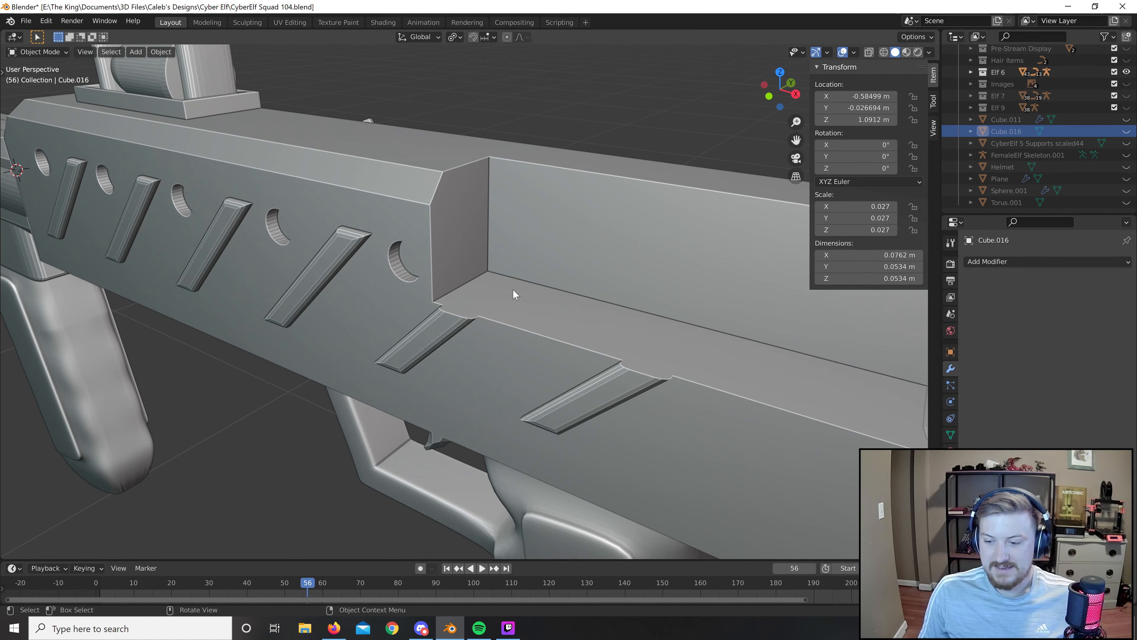
pyautogui.scroll(-4, 515, 294)
pyautogui.click(554, 275)
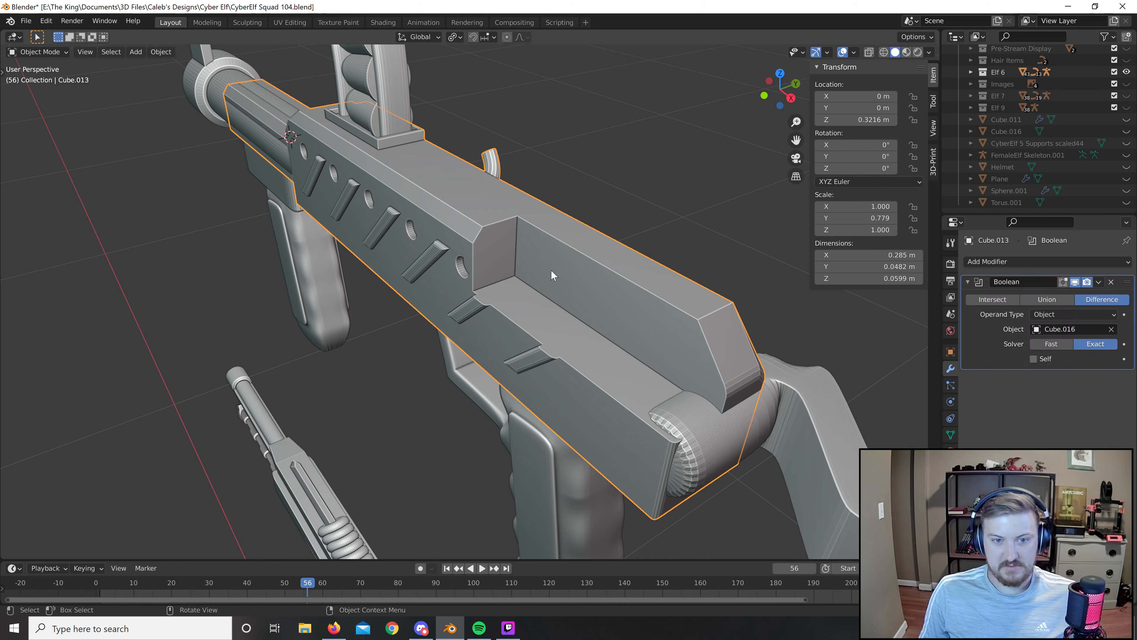
pyautogui.press('Tab')
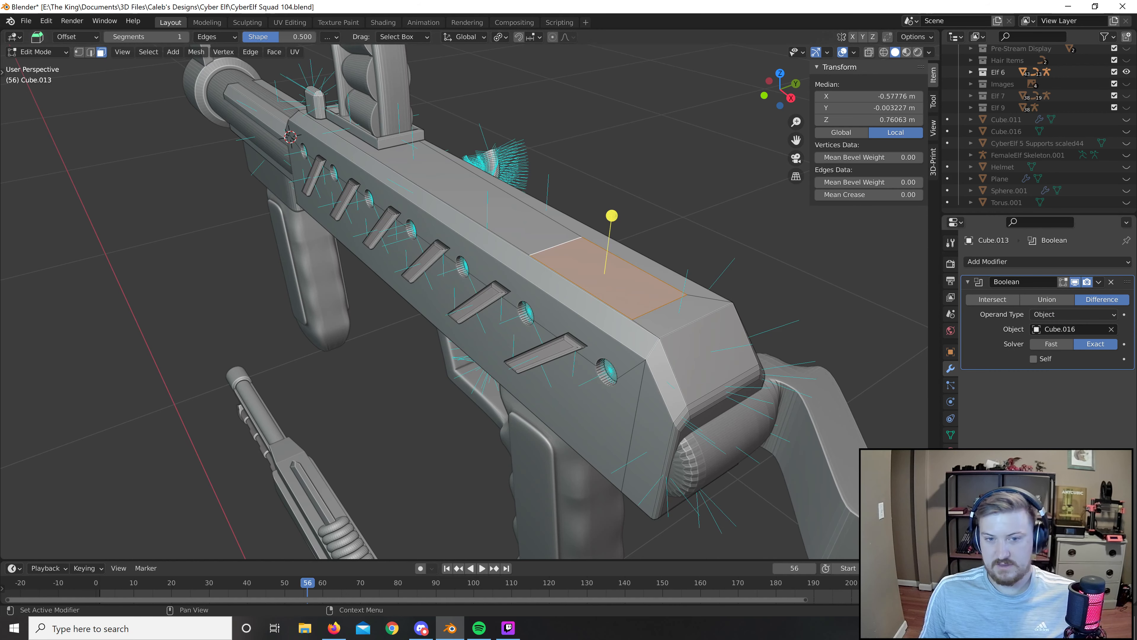
pyautogui.press('Tab')
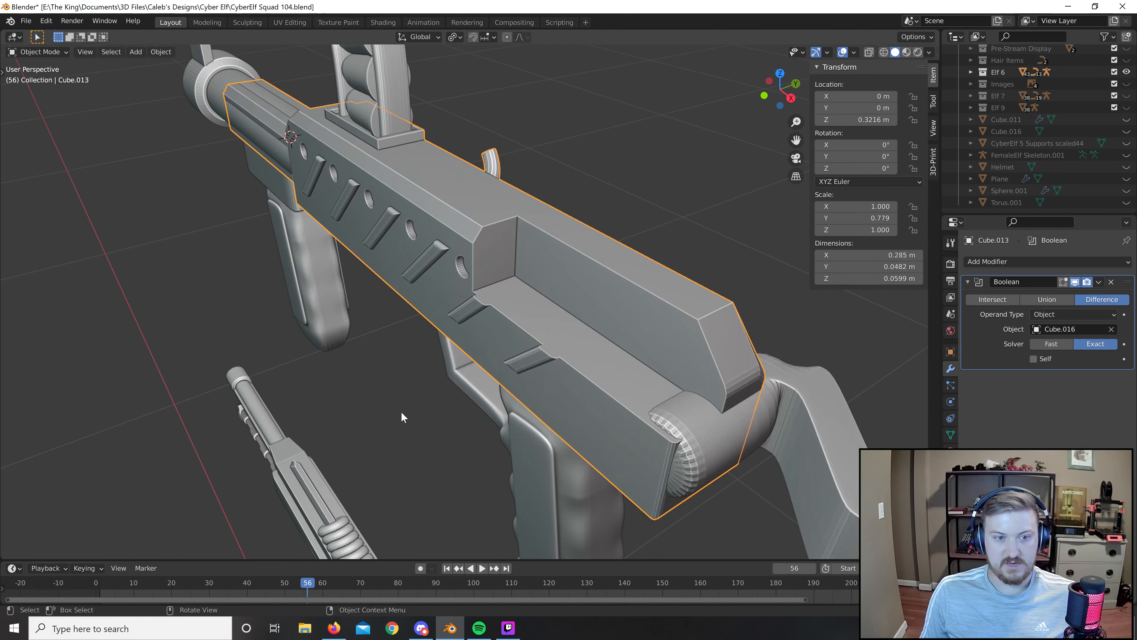
pyautogui.moveTo(401, 416); pyautogui.dragTo(459, 408, button='middle')
pyautogui.hotkey('alt', 'a')
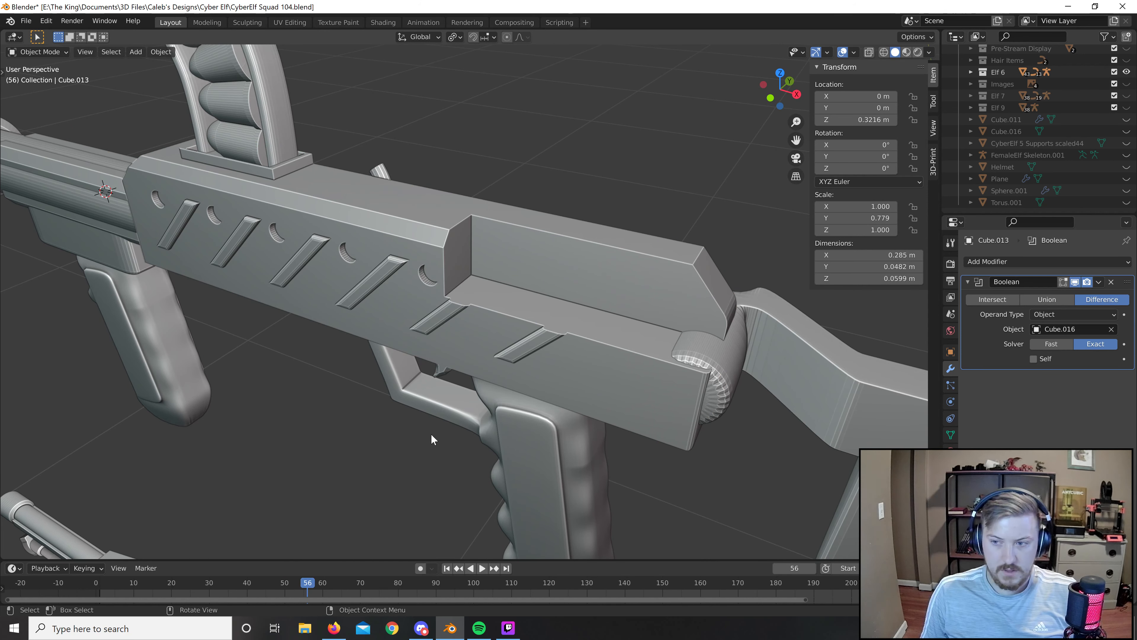
pyautogui.moveTo(445, 416); pyautogui.dragTo(496, 330, button='middle')
pyautogui.scroll(6, 501, 313)
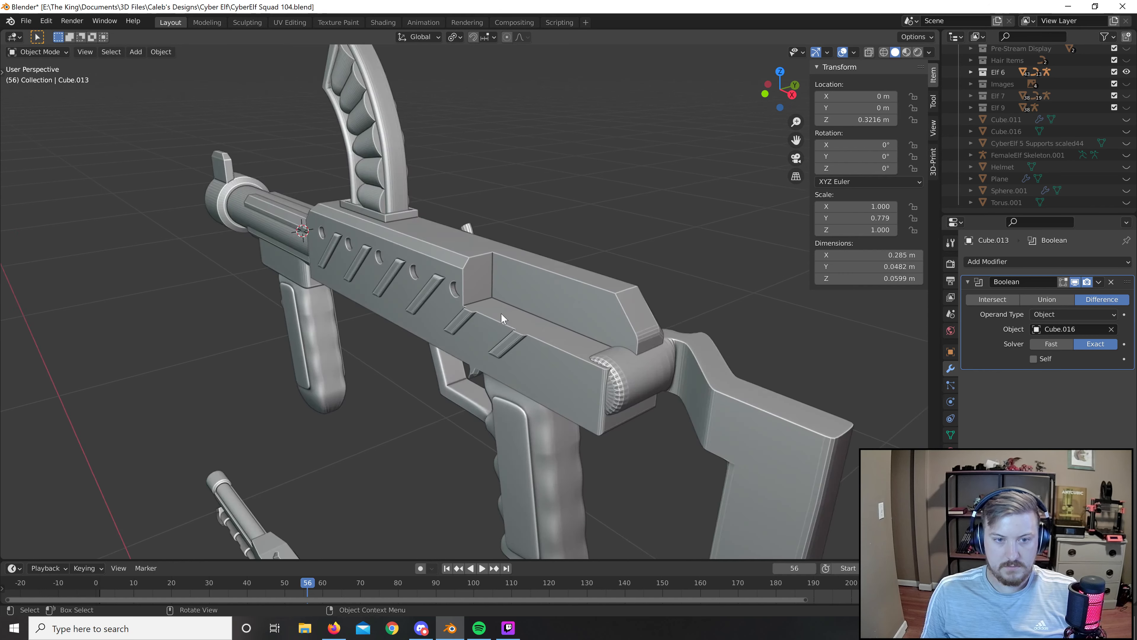
# Apply the Boolean modifier on the gun body Cube.013 and open its mesh for editing.
pyautogui.click(520, 334)
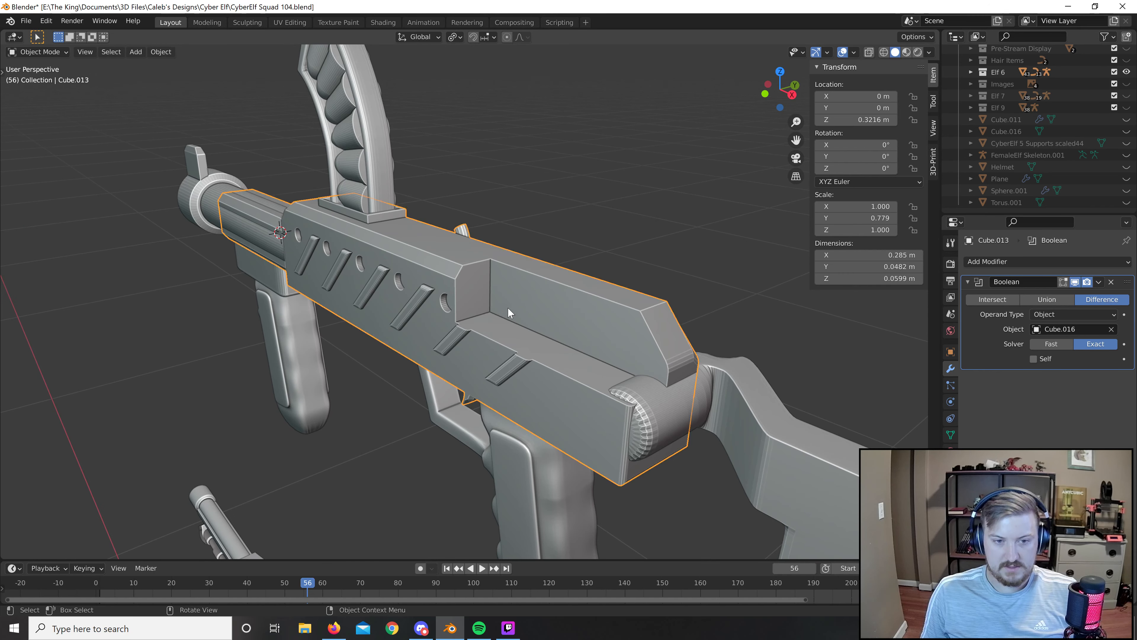
pyautogui.click(1100, 282)
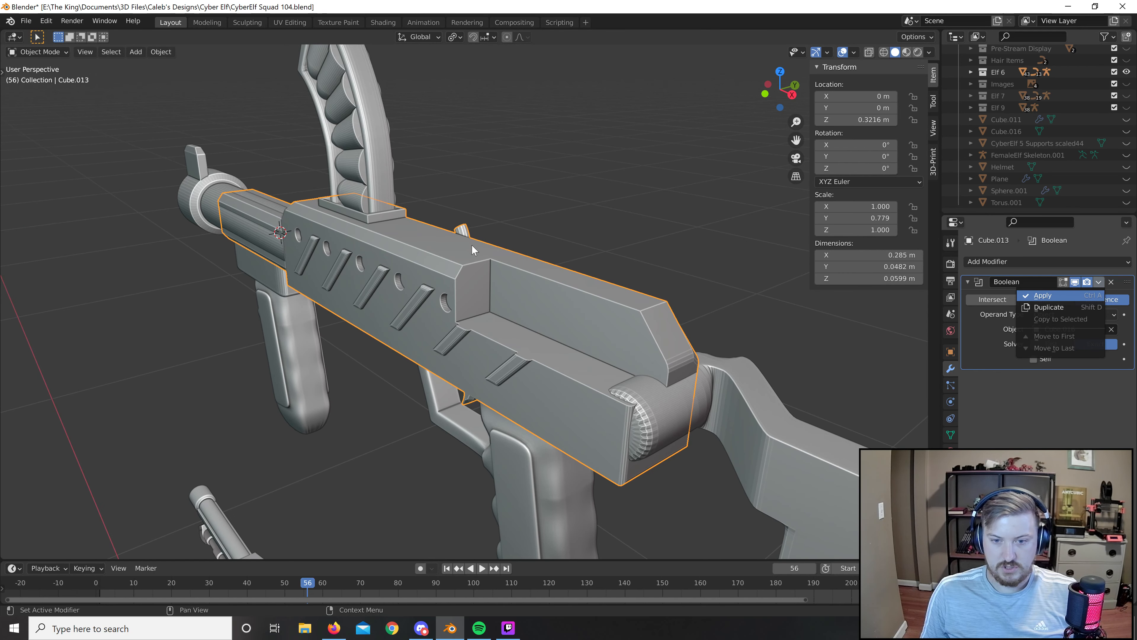
pyautogui.scroll(2, 465, 300)
pyautogui.press('Tab')
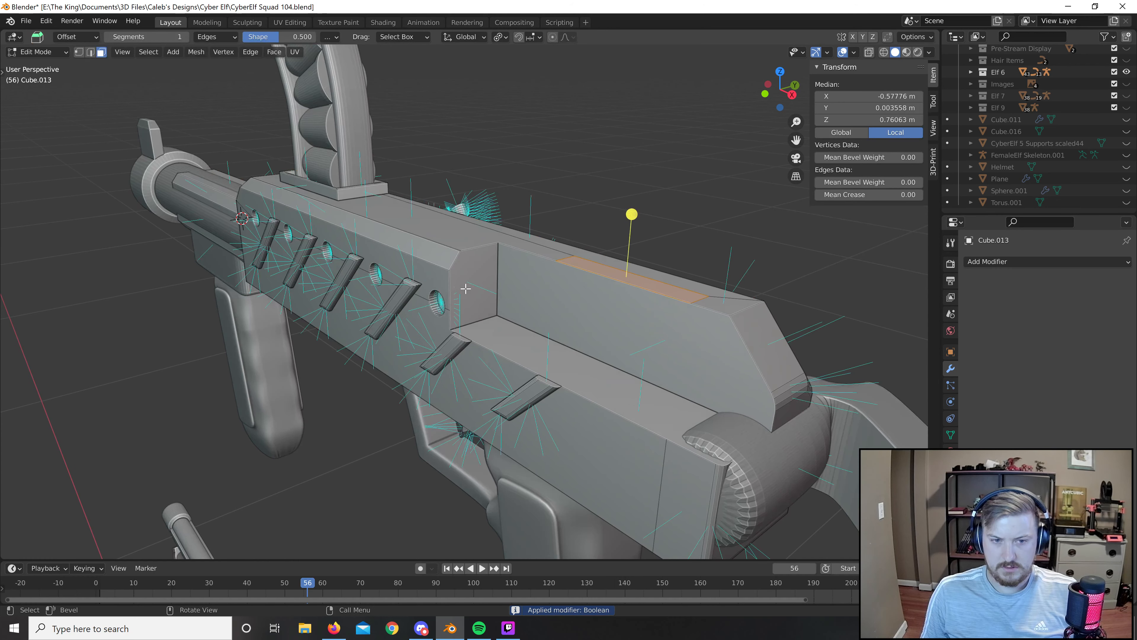
# Try to bevel the outer edges around the cut's front face and along its inner wall by about 0.0018 m.
pyautogui.keyDown('alt'); pyautogui.click(451, 270); pyautogui.keyUp('alt')
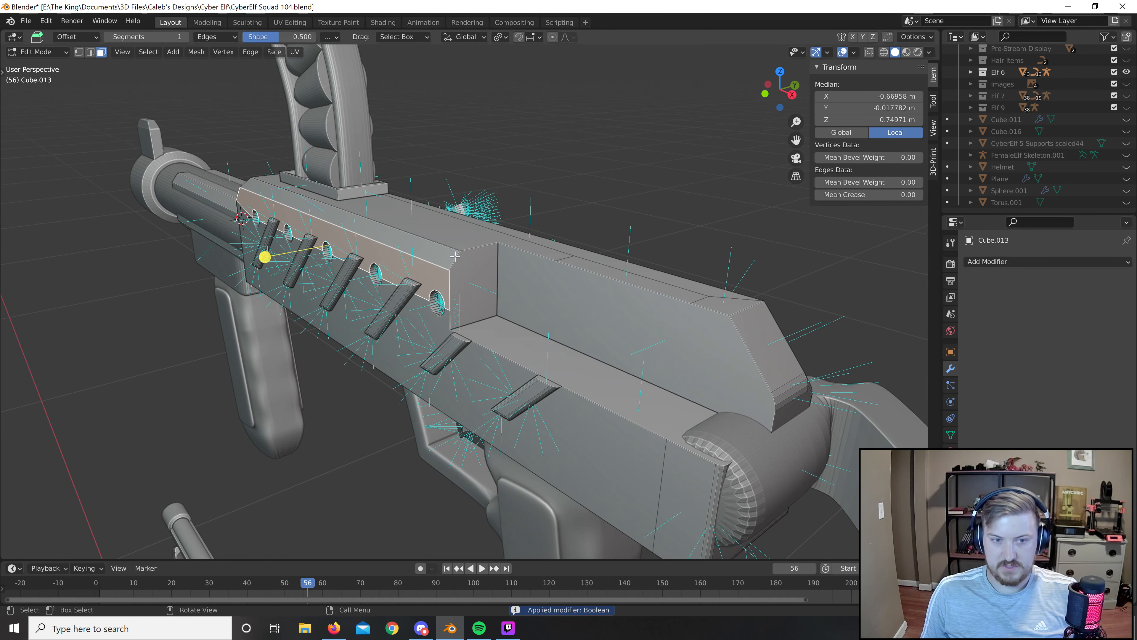
pyautogui.press('2')
pyautogui.click(454, 258)
pyautogui.keyDown('shift'); pyautogui.click(450, 292); pyautogui.keyUp('shift')
pyautogui.keyDown('shift'); pyautogui.click(451, 320); pyautogui.keyUp('shift')
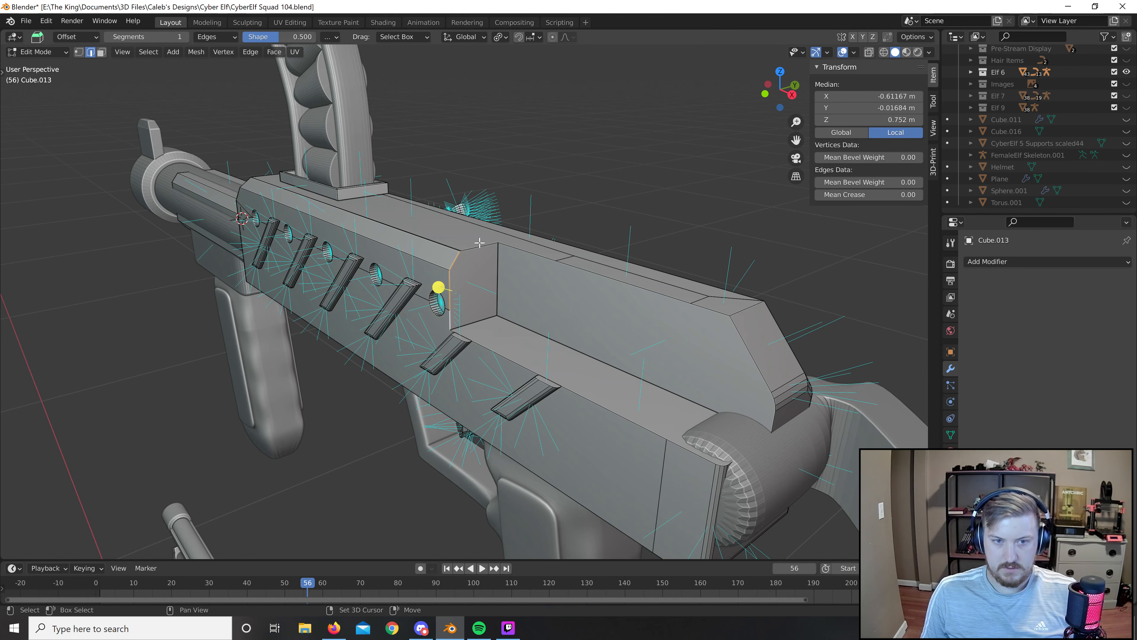
pyautogui.keyDown('shift'); pyautogui.click(531, 254); pyautogui.keyUp('shift')
pyautogui.keyDown('shift'); pyautogui.click(624, 281); pyautogui.keyUp('shift')
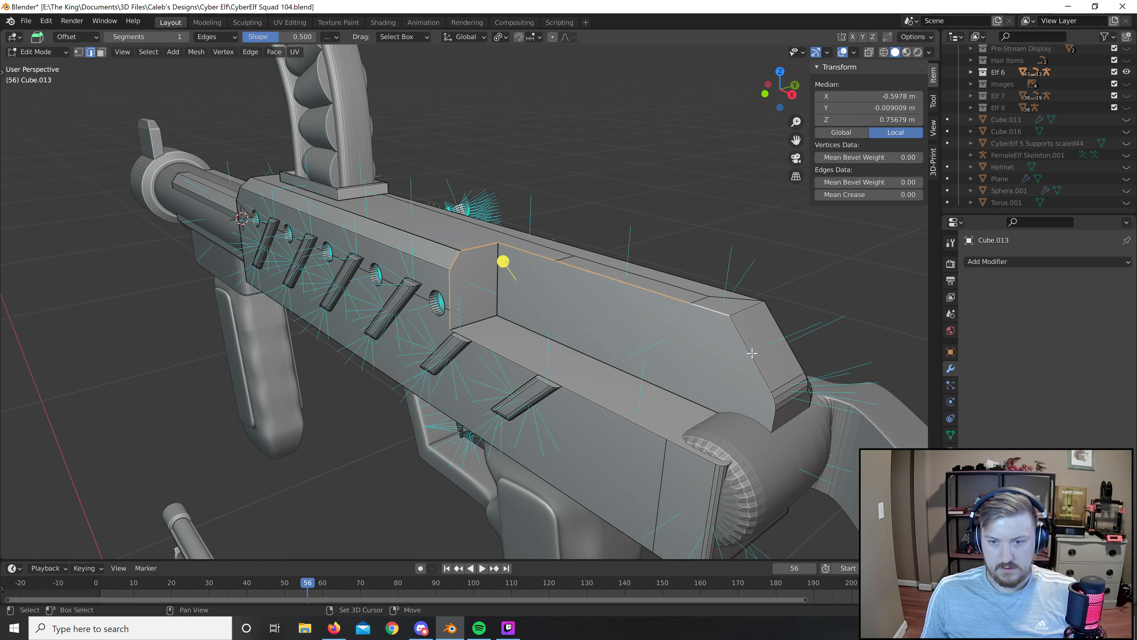
pyautogui.hotkey('ctrl', 'b')
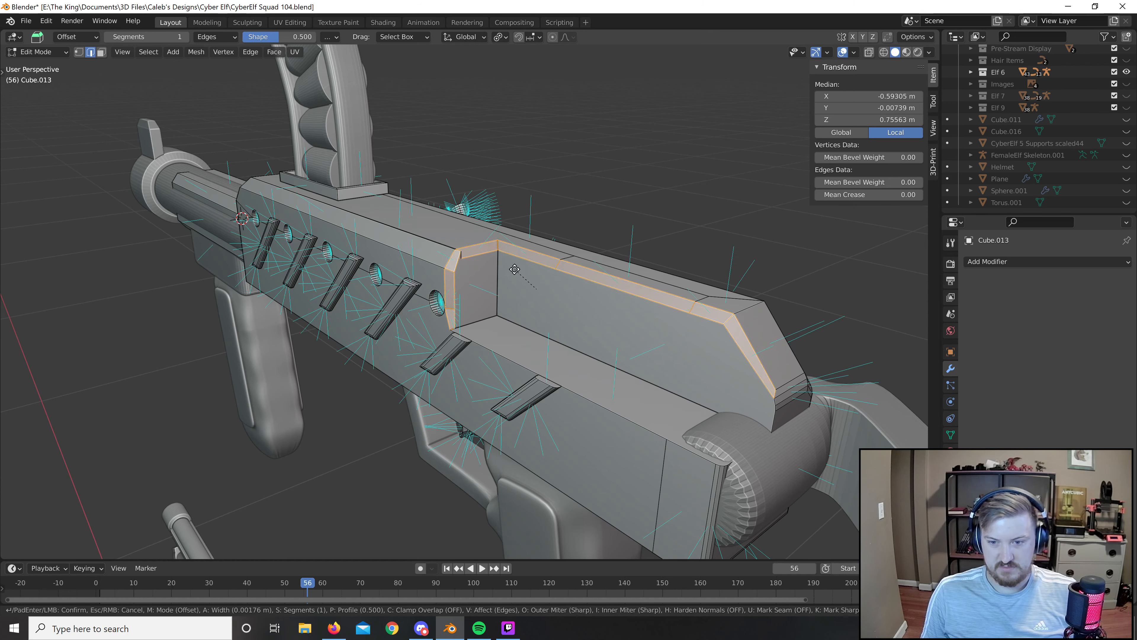
pyautogui.hotkey('ctrl', 'z')
# Merge the gun body's duplicate vertices by distance at 0.0001 m across the whole mesh.
pyautogui.moveTo(537, 290); pyautogui.dragTo(550, 302, button='middle')
pyautogui.press('1')
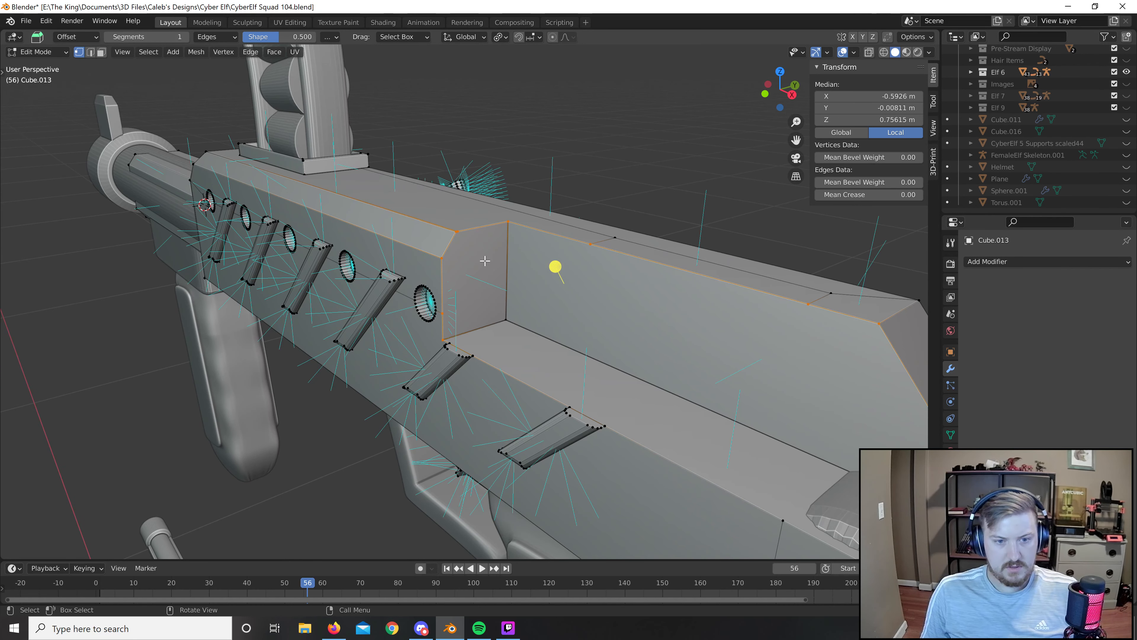
pyautogui.moveTo(485, 260); pyautogui.dragTo(347, 77, button='middle')
pyautogui.press('a')
pyautogui.click(196, 51)
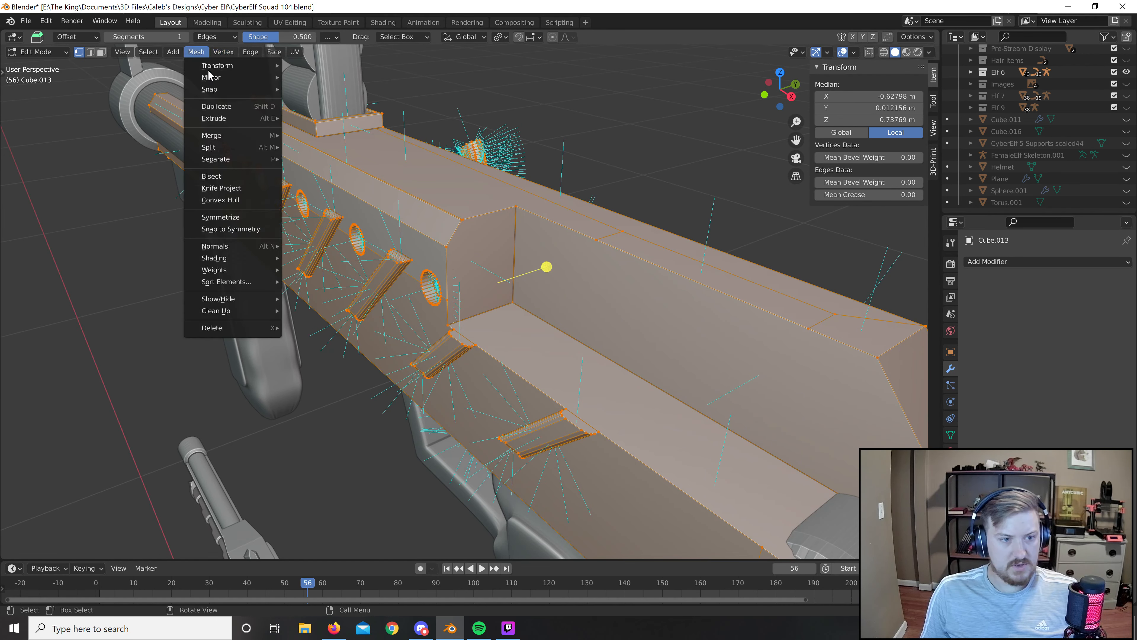
pyautogui.moveTo(235, 314)
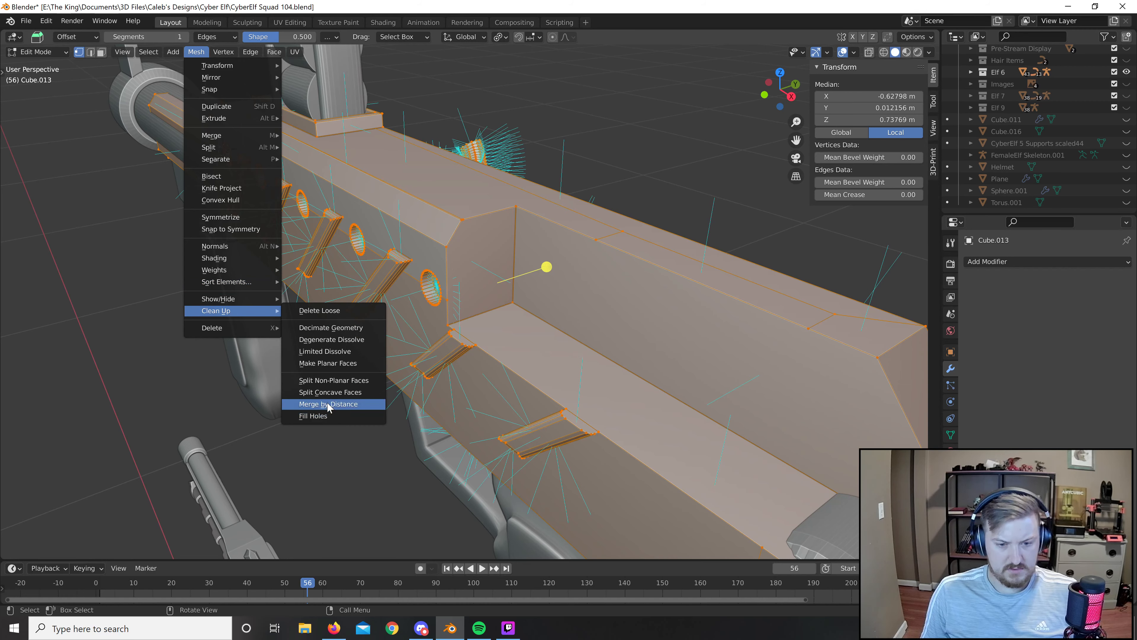
pyautogui.click(328, 403)
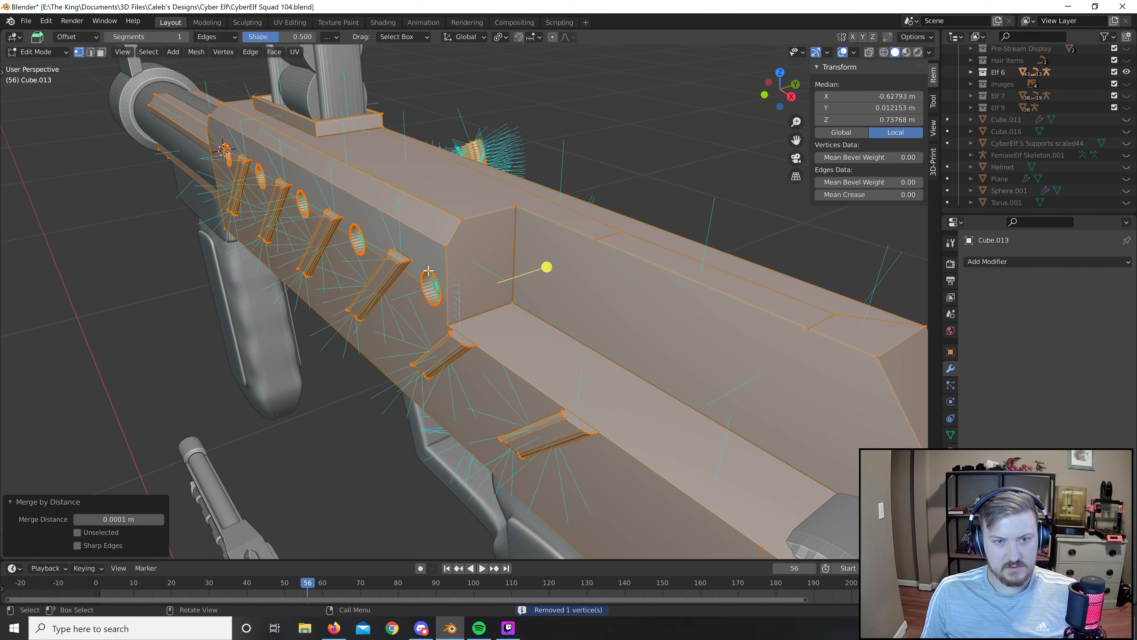
pyautogui.press('a')
# Move the vertex beside the chamfer on the cut's upper front corner along Y toward the inner wall.
pyautogui.moveTo(470, 254); pyautogui.dragTo(498, 406, button='middle')
pyautogui.scroll(1, 510, 227)
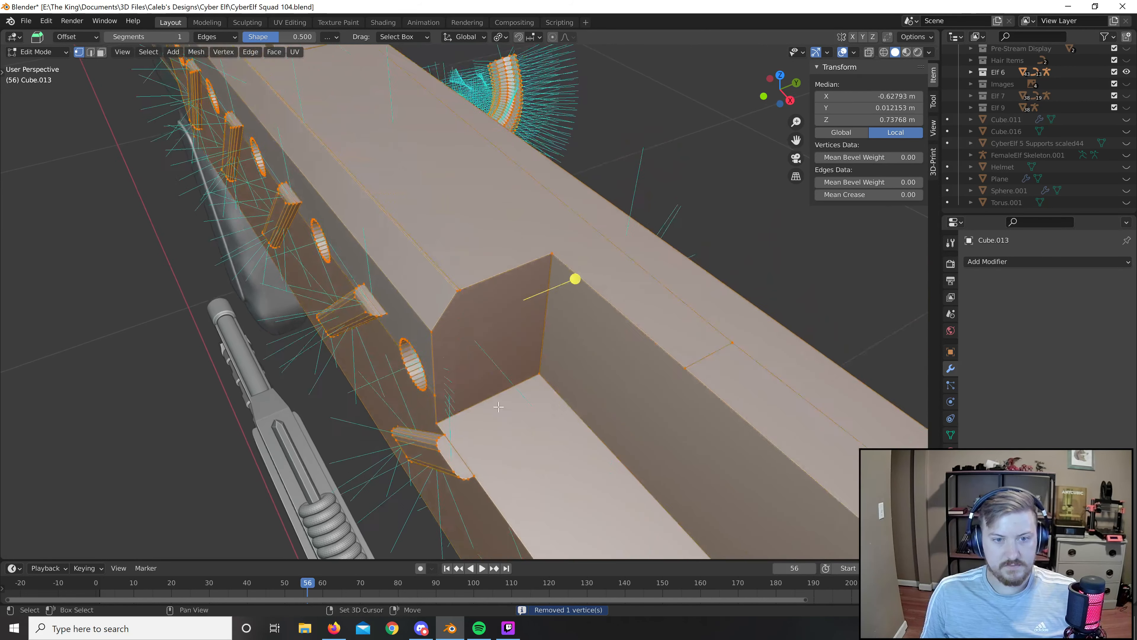
pyautogui.scroll(3, 457, 264)
pyautogui.click(448, 282)
pyautogui.scroll(-4, 530, 228)
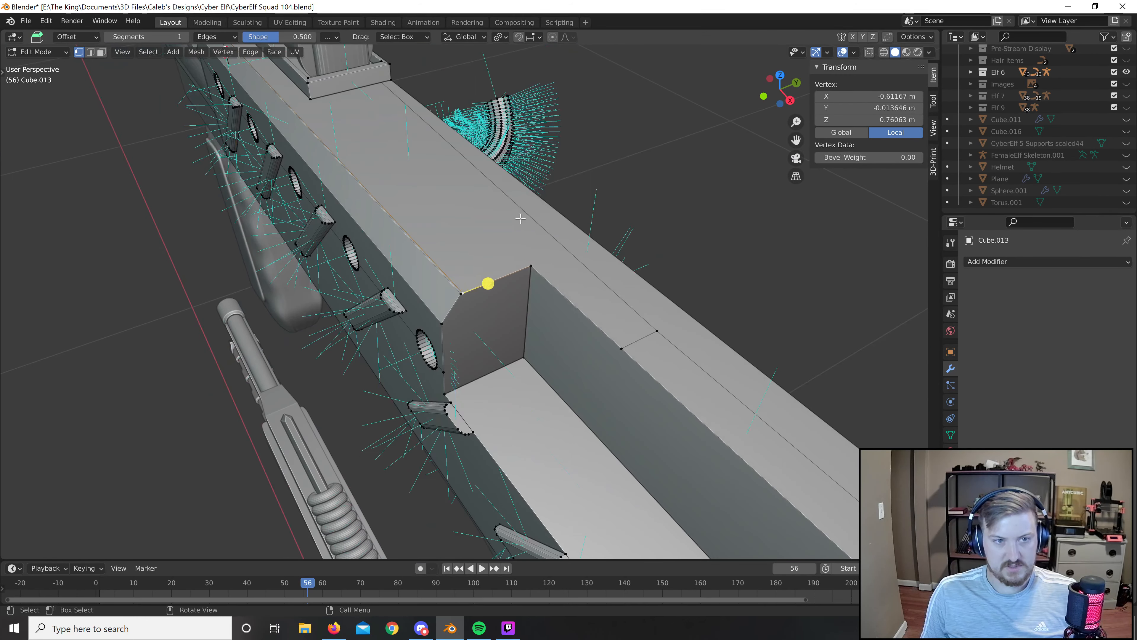
pyautogui.scroll(2, 511, 228)
pyautogui.press('g')
pyautogui.press('y')
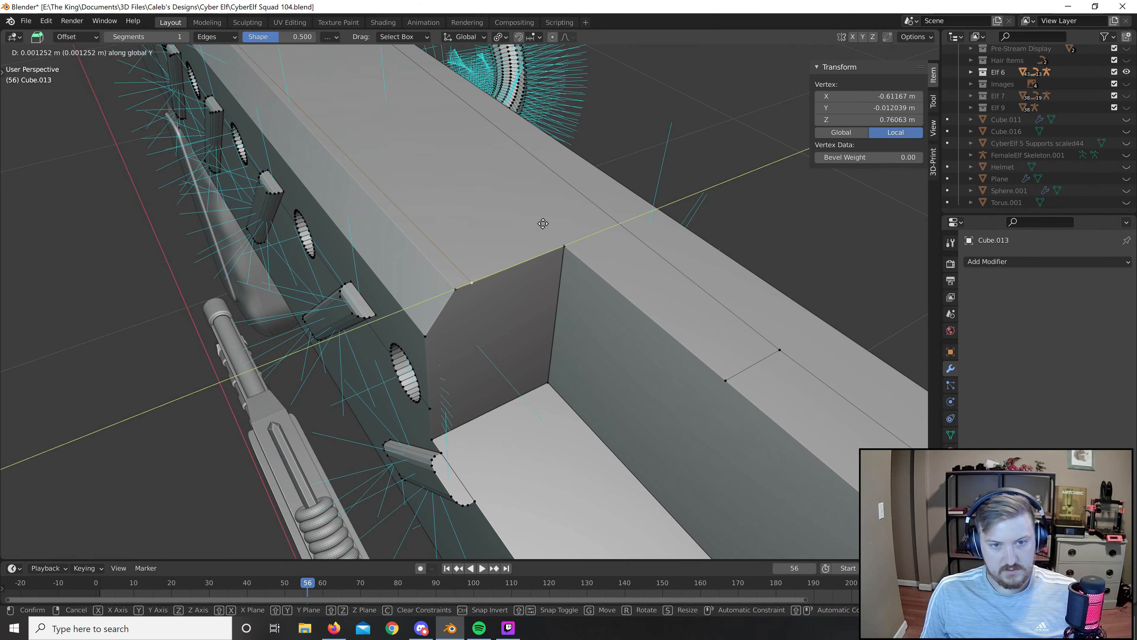
pyautogui.click(567, 212)
# Leave mesh editing and examine the cut rear of the gun body from farther away.
pyautogui.scroll(-3, 534, 238)
pyautogui.moveTo(556, 270); pyautogui.dragTo(711, 216, button='middle')
pyautogui.scroll(-3, 560, 292)
pyautogui.press('Tab')
pyautogui.scroll(-5, 618, 237)
pyautogui.scroll(-3, 711, 216)
pyautogui.moveTo(581, 228); pyautogui.dragTo(472, 223, button='middle')
pyautogui.scroll(5, 572, 365)
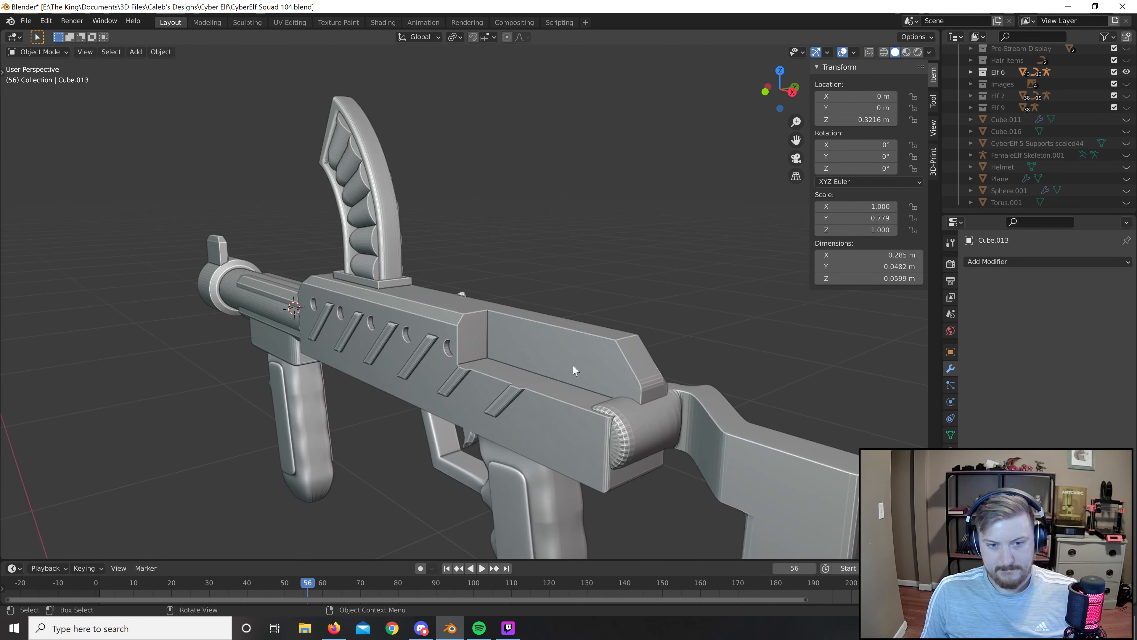
# Extrude the cut's floor face together with the cut-off tops of the ribs upward by about 0.0029 m.
pyautogui.scroll(3, 558, 427)
pyautogui.press('Tab')
pyautogui.click(412, 394)
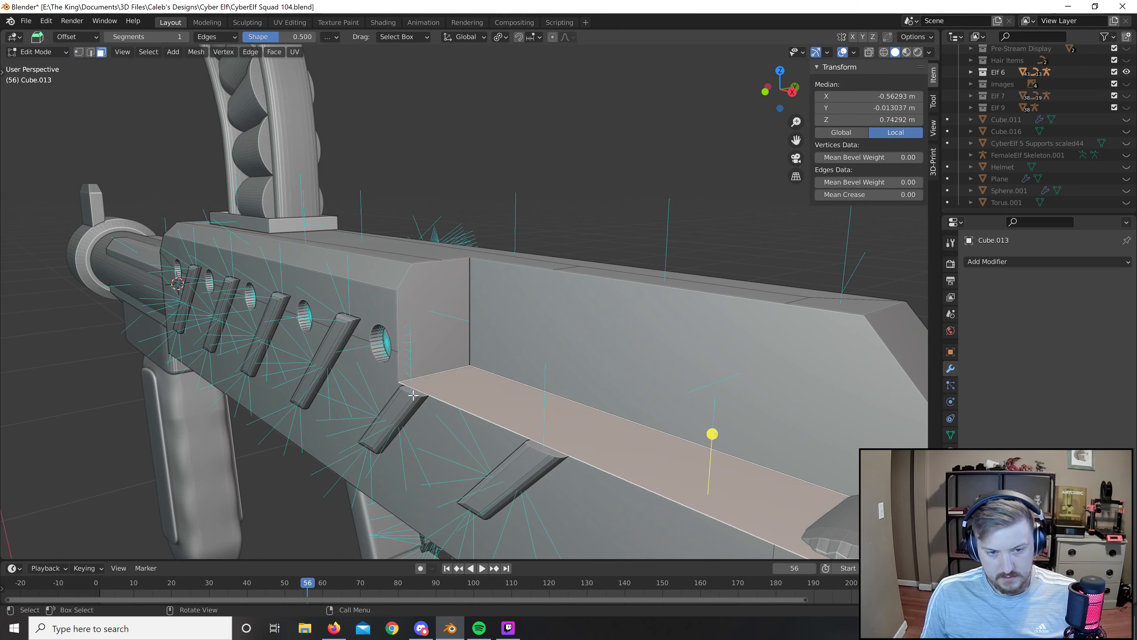
pyautogui.keyDown('shift'); pyautogui.click(407, 390); pyautogui.keyUp('shift')
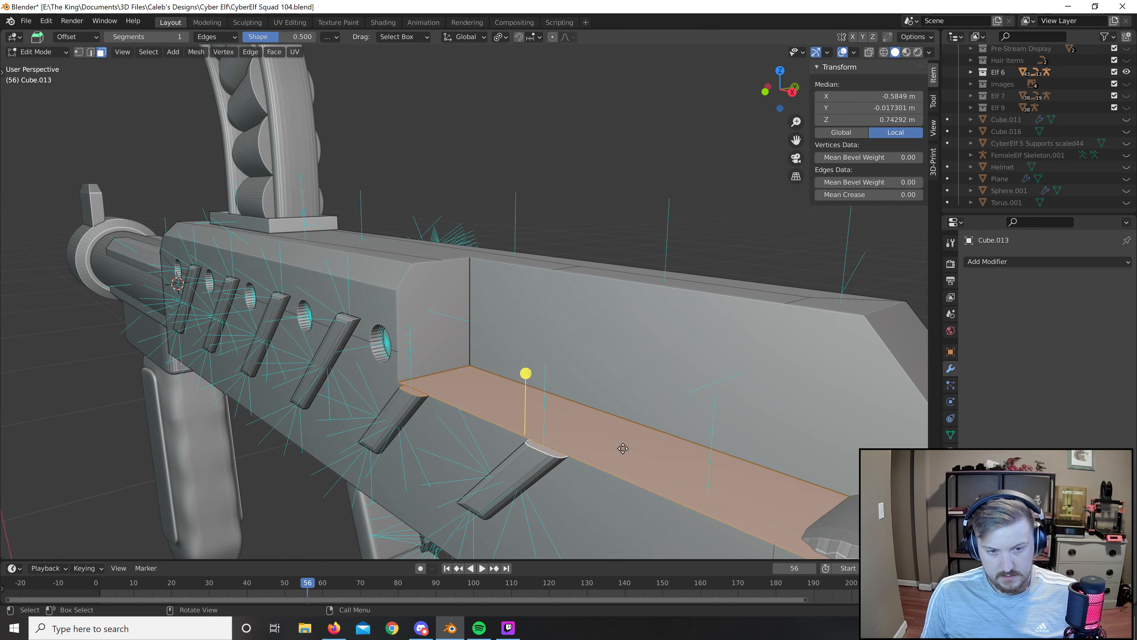
pyautogui.press('g')
pyautogui.press('z')
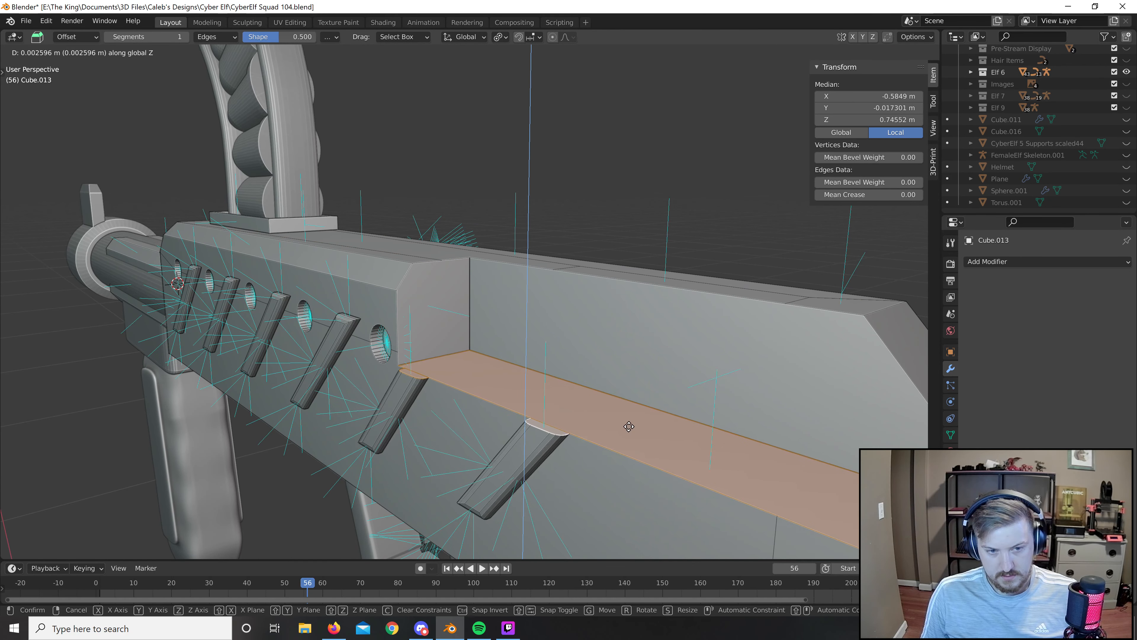
pyautogui.click(619, 432)
pyautogui.press('e')
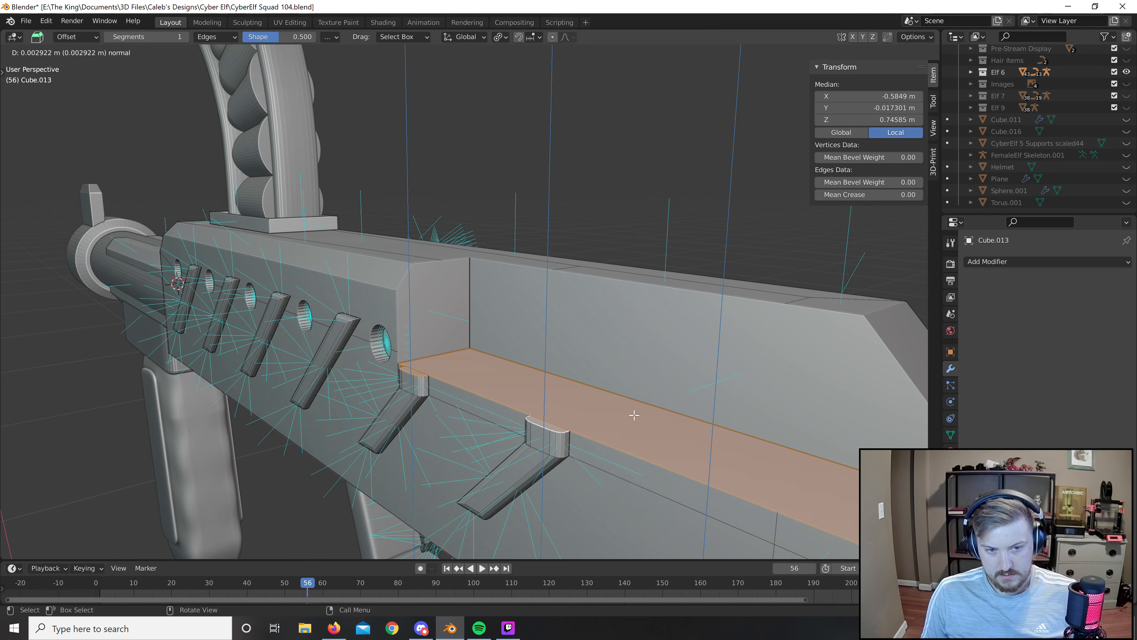
pyautogui.click(626, 409)
pyautogui.press('Tab')
# Examine the whole gun in side view and the raised floor of its rear cut from behind.
pyautogui.scroll(-4, 622, 322)
pyautogui.click(620, 241)
pyautogui.moveTo(578, 256); pyautogui.dragTo(649, 275, button='middle')
pyautogui.scroll(-4, 649, 274)
pyautogui.moveTo(419, 398); pyautogui.dragTo(447, 408, button='middle')
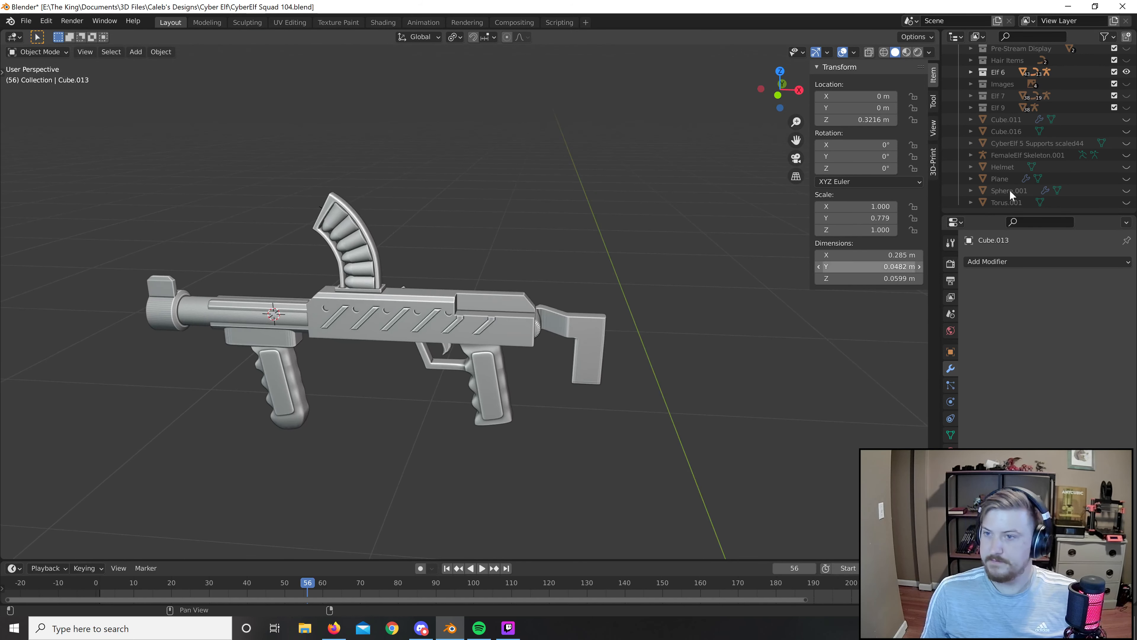
pyautogui.keyDown('shift'); pyautogui.moveTo(708, 271); pyautogui.dragTo(822, 241, button='middle'); pyautogui.keyUp('shift')
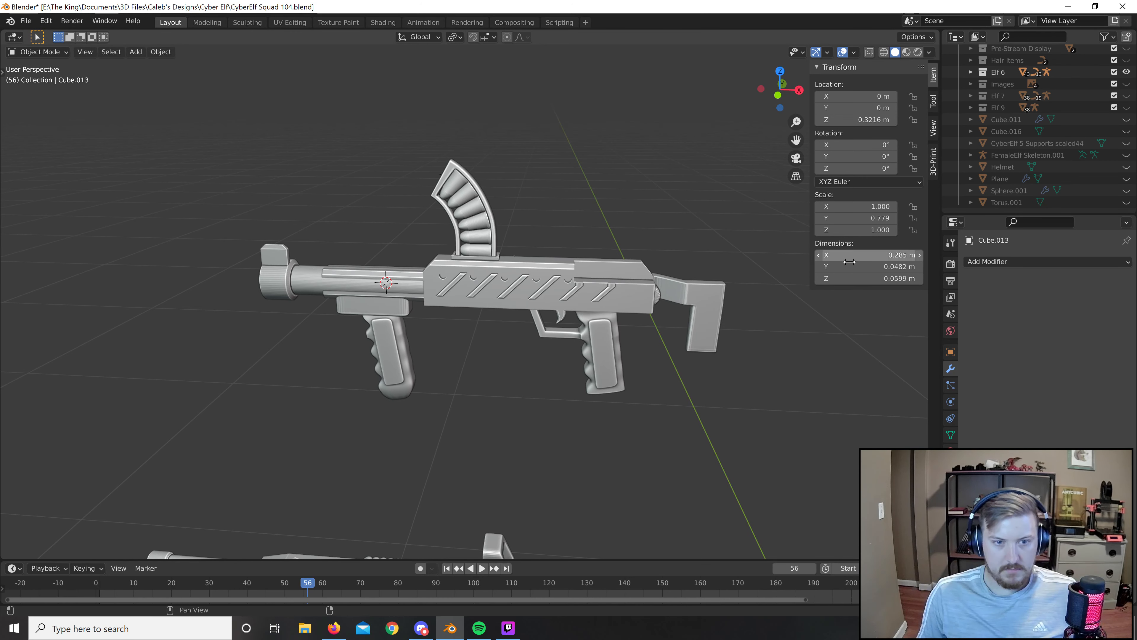
pyautogui.moveTo(649, 295); pyautogui.dragTo(427, 312, button='middle')
pyautogui.scroll(2, 596, 348)
pyautogui.moveTo(598, 350)
pyautogui.mouseDown(button='middle')
pyautogui.moveTo(623, 410)
pyautogui.moveTo(522, 316)
pyautogui.moveTo(590, 344)
pyautogui.mouseUp(button='middle')
# Extrude the cut's floor face in place and scale it to 0.739 to form an inset face.
pyautogui.click(577, 348)
pyautogui.press('Tab')
pyautogui.click(588, 358)
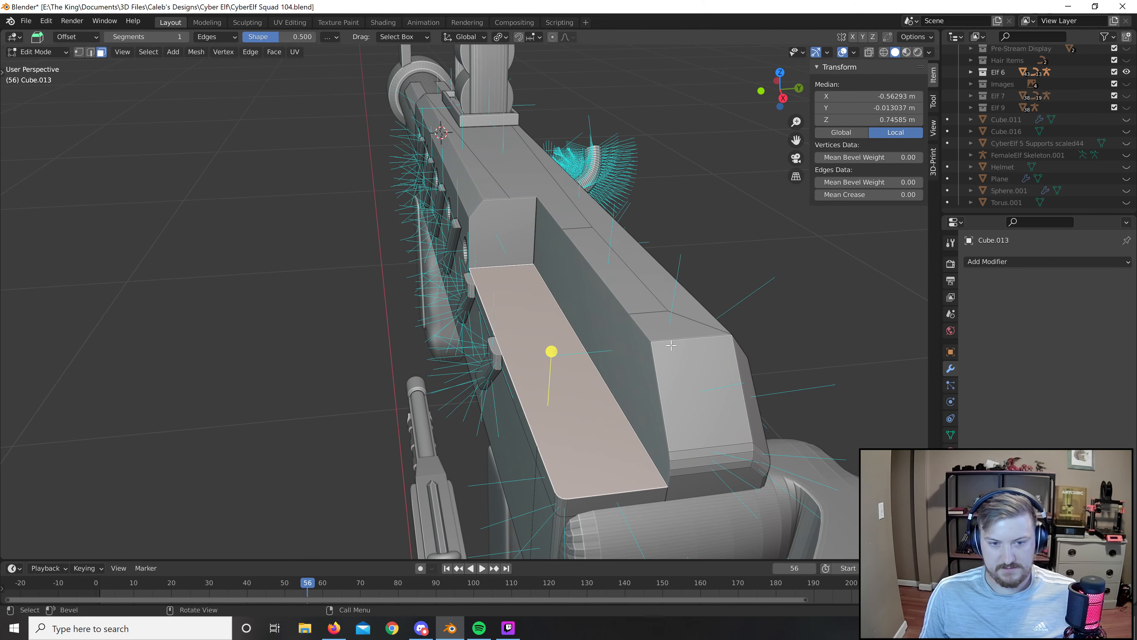
pyautogui.press('e')
pyautogui.rightClick(757, 313)
pyautogui.press('s')
pyautogui.click(715, 342)
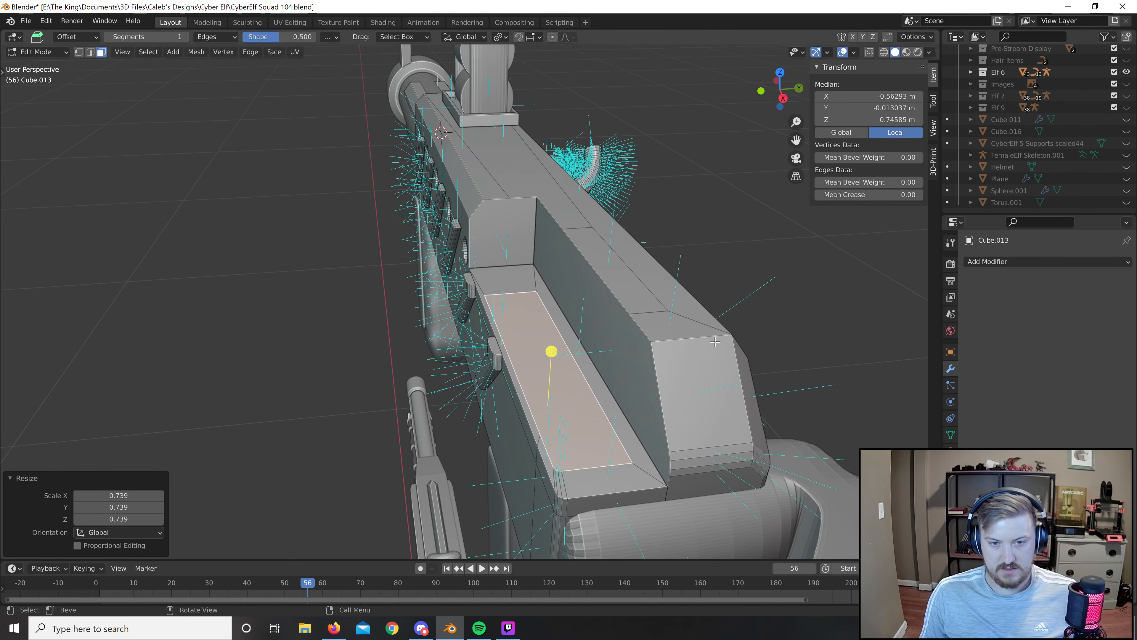
# Move the inset floor face about -0.003 m along X and about 0.0006 m along Y.
pyautogui.moveTo(714, 342)
pyautogui.mouseDown(button='middle')
pyautogui.moveTo(690, 341)
pyautogui.moveTo(719, 346)
pyautogui.mouseUp(button='middle')
pyautogui.press('g')
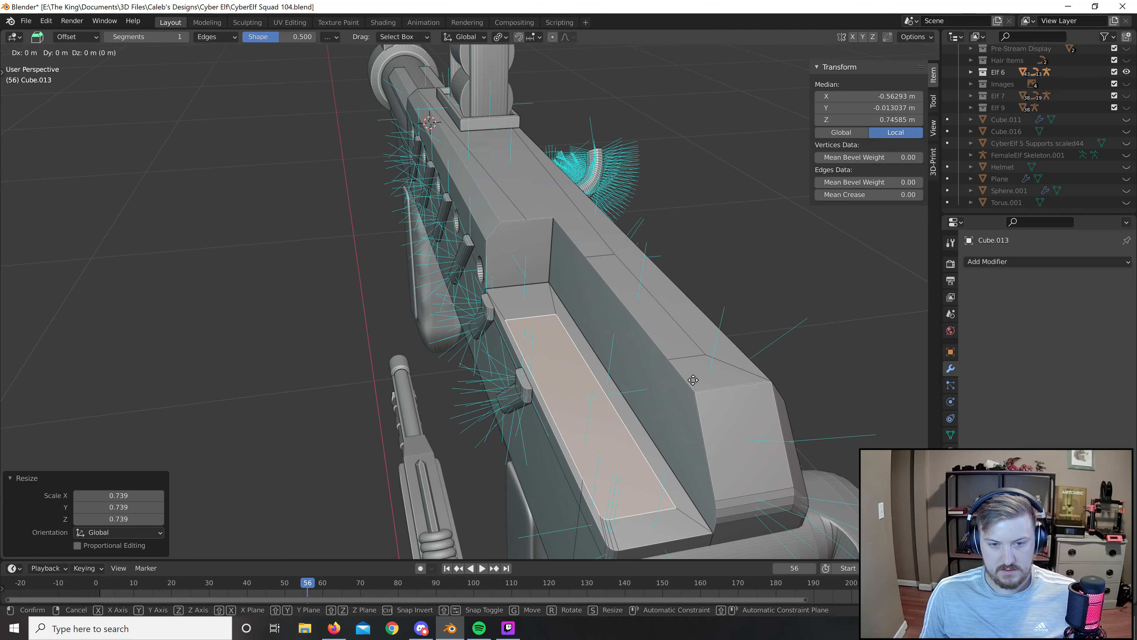
pyautogui.press('x')
pyautogui.click(688, 369)
pyautogui.press('g')
pyautogui.press('y')
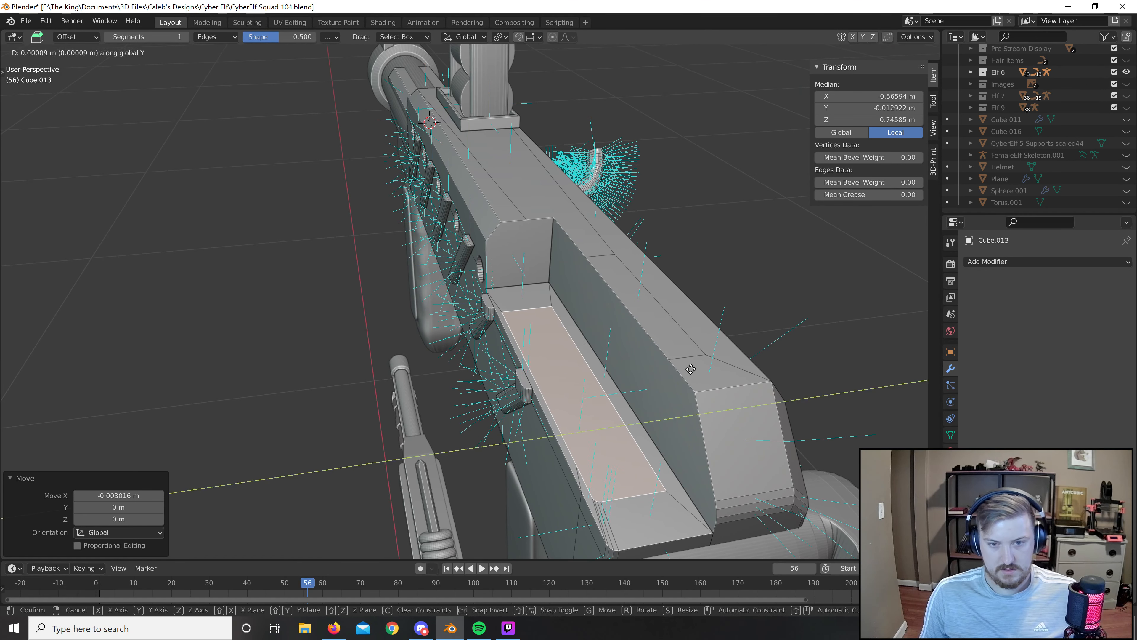
pyautogui.click(689, 368)
# Sink the inset floor face about 0.0008 m along its normal.
pyautogui.press('g')
pyautogui.press('z')
pyautogui.press('z')
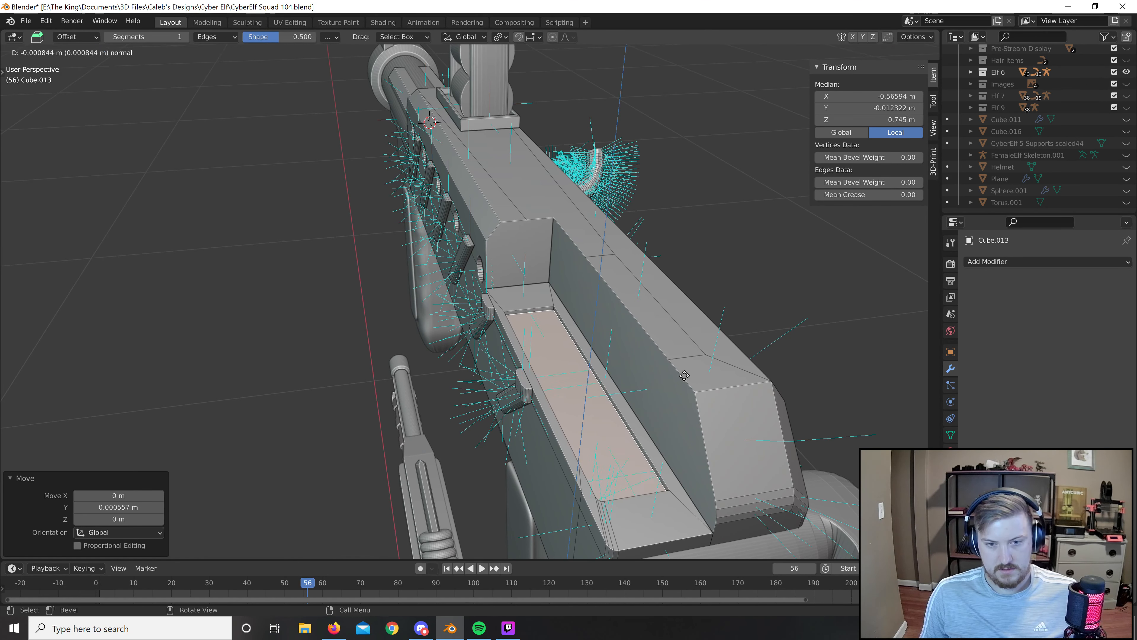
pyautogui.click(684, 377)
# Undo the inset face on the cut's floor and leave mesh editing.
pyautogui.hotkey('ctrl', 'z')
pyautogui.hotkey('ctrl', 'z')
pyautogui.hotkey('ctrl', 'z')
pyautogui.hotkey('ctrl', 'z')
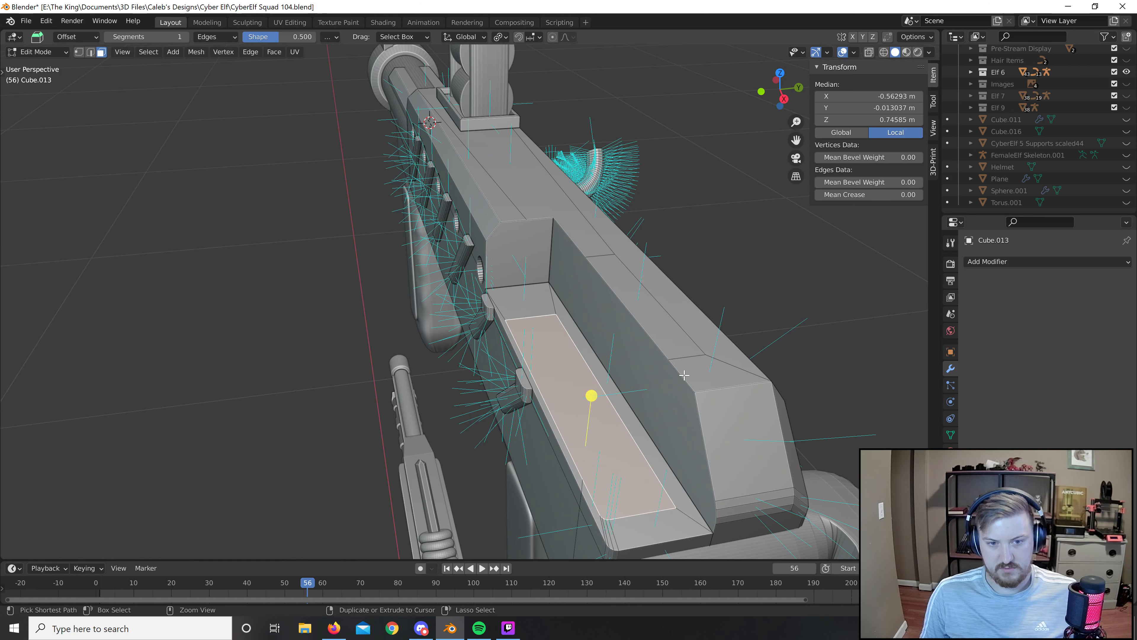
pyautogui.click(507, 264)
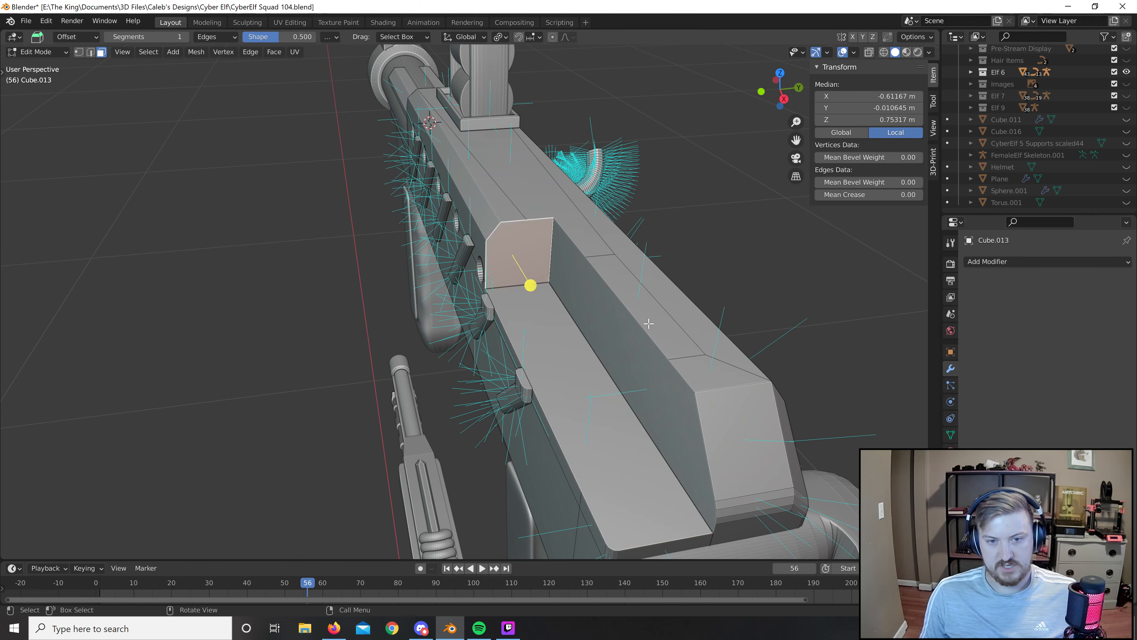
pyautogui.moveTo(507, 263); pyautogui.dragTo(639, 293, button='middle')
pyautogui.press('Tab')
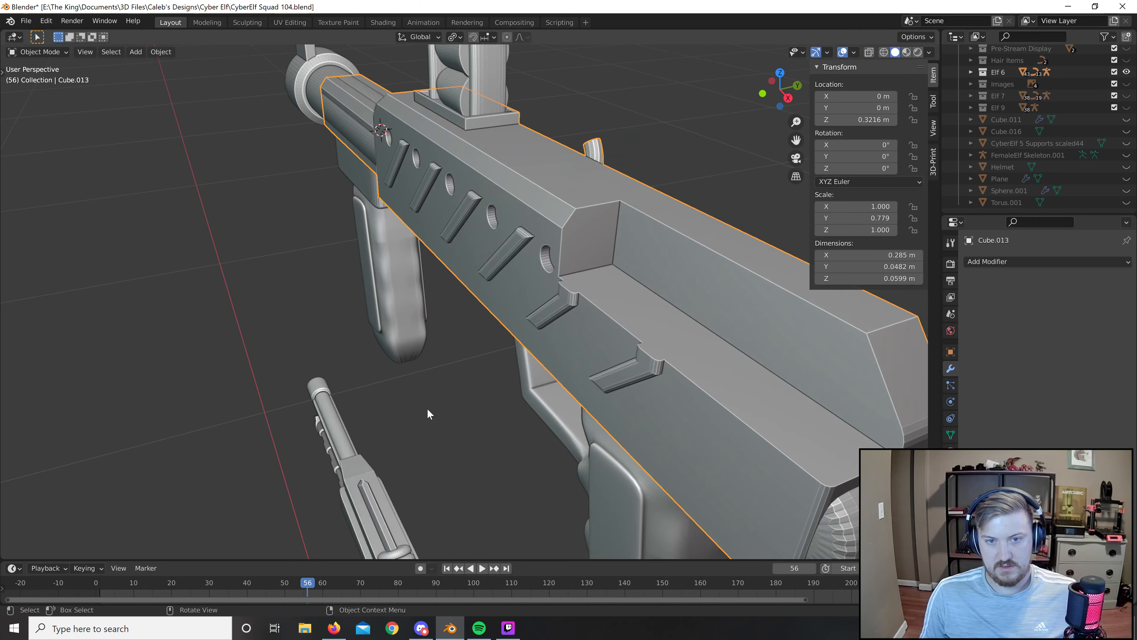
# Clear the selection and add a mesh cylinder with 64 vertices, 1 m radius and 2 m depth.
pyautogui.scroll(-8, 427, 408)
pyautogui.moveTo(502, 378); pyautogui.dragTo(354, 258, button='middle')
pyautogui.scroll(6, 614, 350)
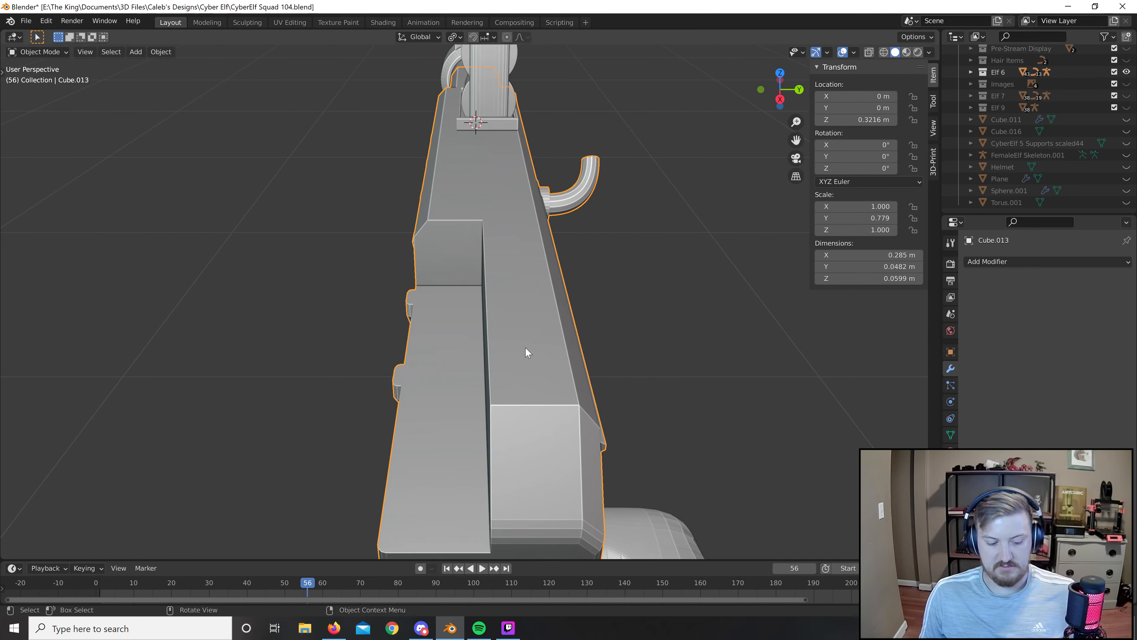
pyautogui.moveTo(525, 347); pyautogui.dragTo(542, 339, button='middle')
pyautogui.scroll(-3, 598, 318)
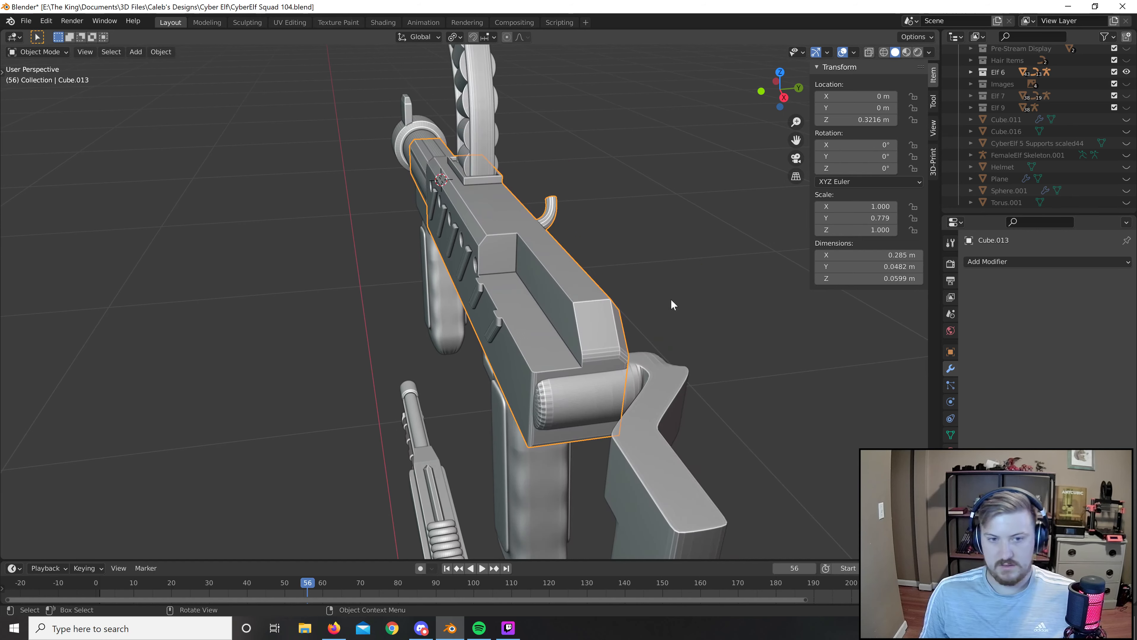
pyautogui.hotkey('alt', 'a')
pyautogui.moveTo(671, 301); pyautogui.dragTo(588, 335, button='middle')
pyautogui.hotkey('shift', 'a')
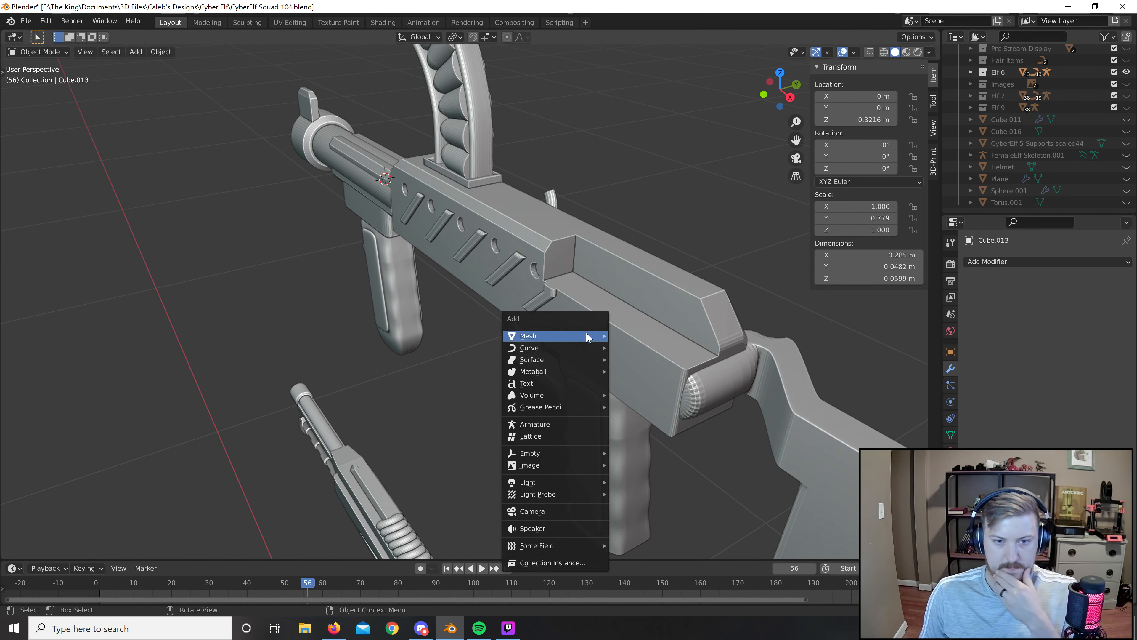
pyautogui.moveTo(587, 336)
pyautogui.click(650, 394)
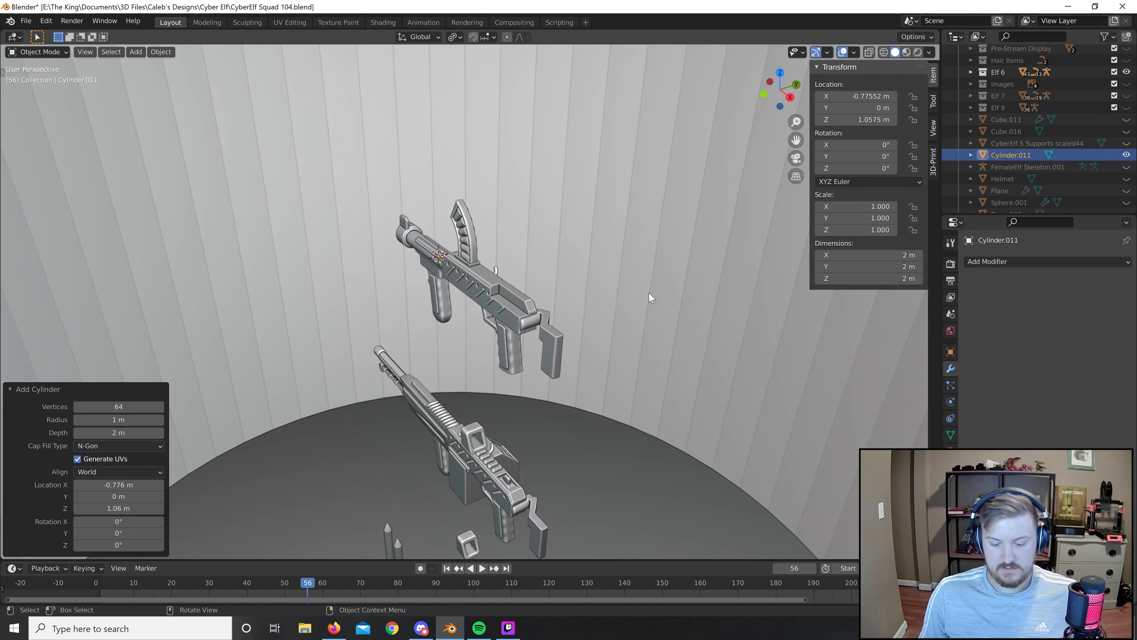
# Rotate the new cylinder 90° in the front view and scale it uniformly to about 0.098.
pyautogui.press('KP_1')
pyautogui.scroll(-4, 650, 297)
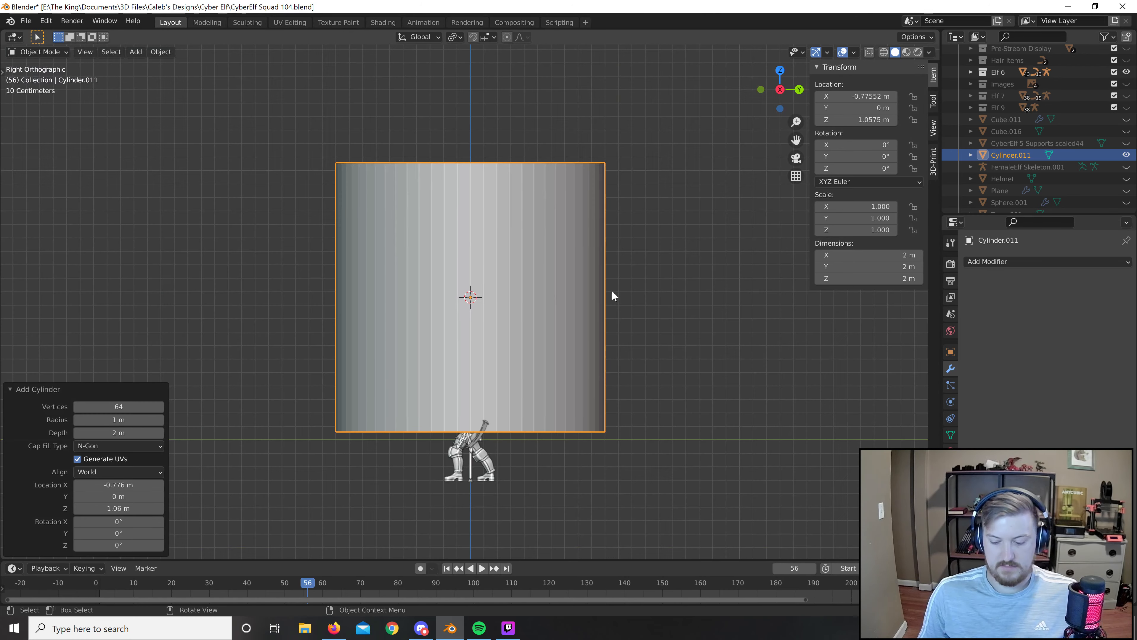
pyautogui.press('r')
pyautogui.press('9')
pyautogui.press('0')
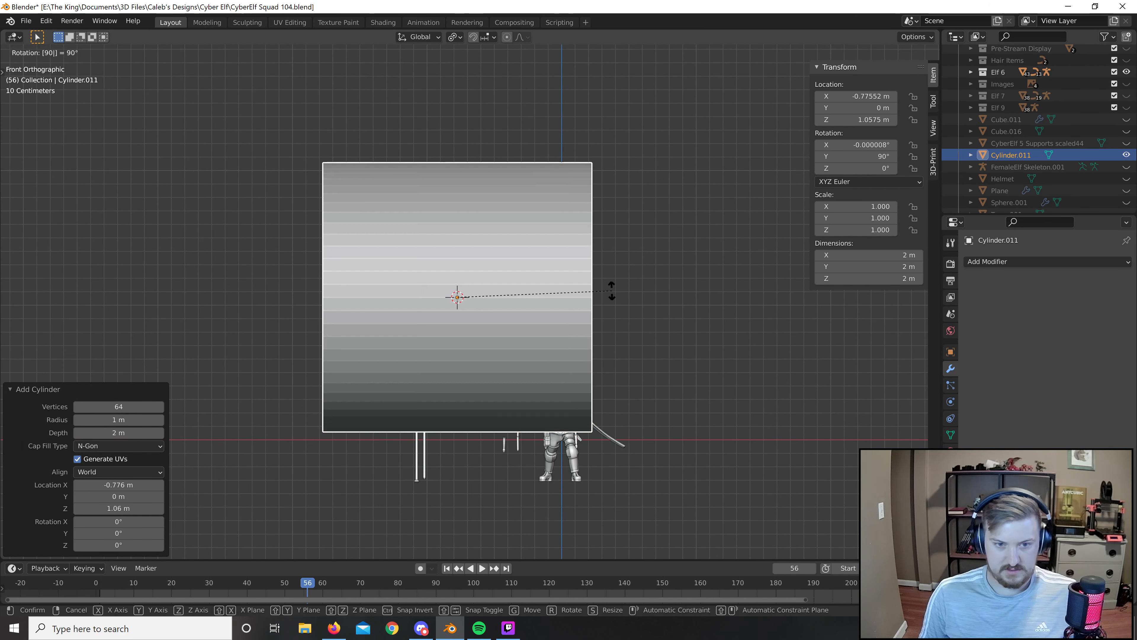
pyautogui.press('Return')
pyautogui.press('s')
pyautogui.click(471, 298)
pyautogui.scroll(12, 484, 312)
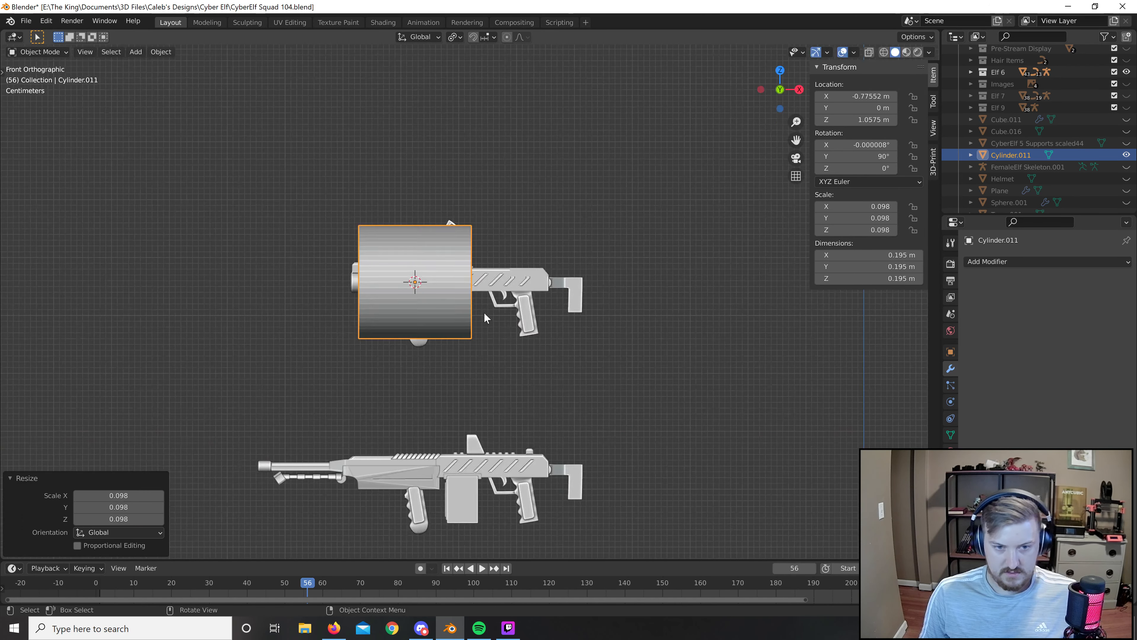
# Move the cylinder about 0.185 m along X and 0.023 m along Z onto the gun's rear body and scale it by about 0.118.
pyautogui.press('g')
pyautogui.click(699, 257)
pyautogui.press('s')
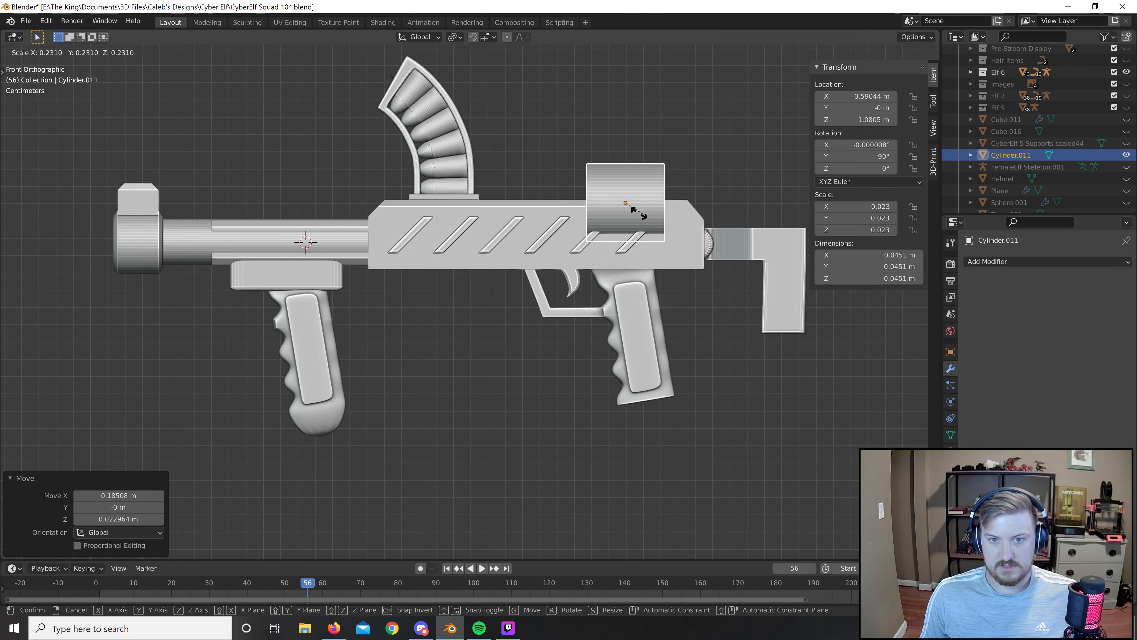
pyautogui.click(625, 218)
pyautogui.press('KP_7')
pyautogui.scroll(4, 622, 214)
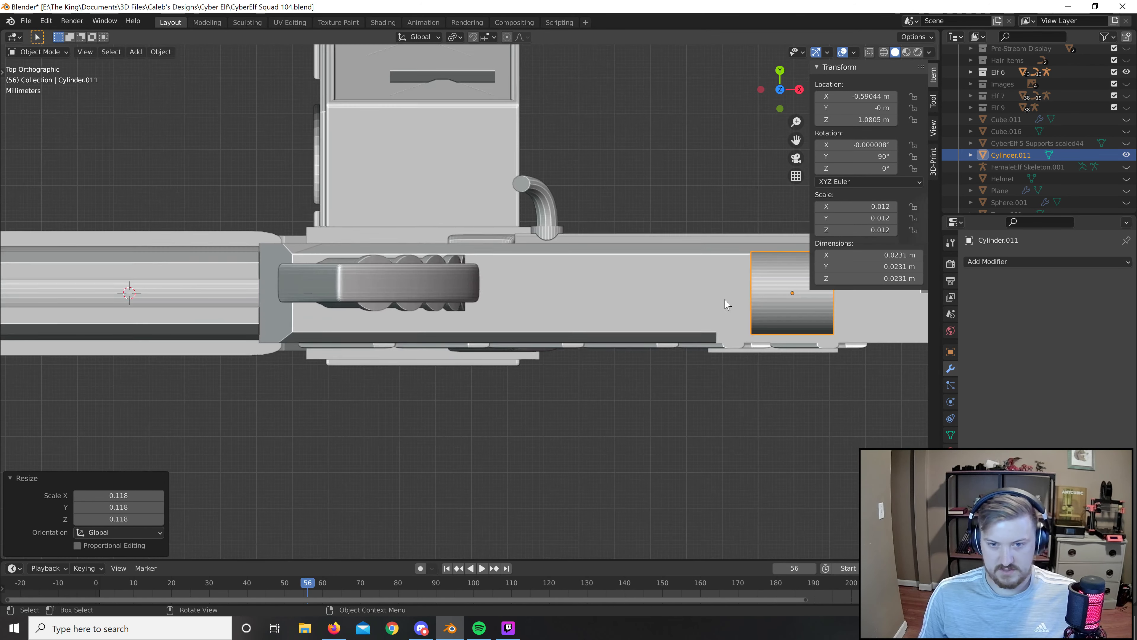
pyautogui.keyDown('shift'); pyautogui.moveTo(725, 301); pyautogui.dragTo(450, 264, button='middle'); pyautogui.keyUp('shift')
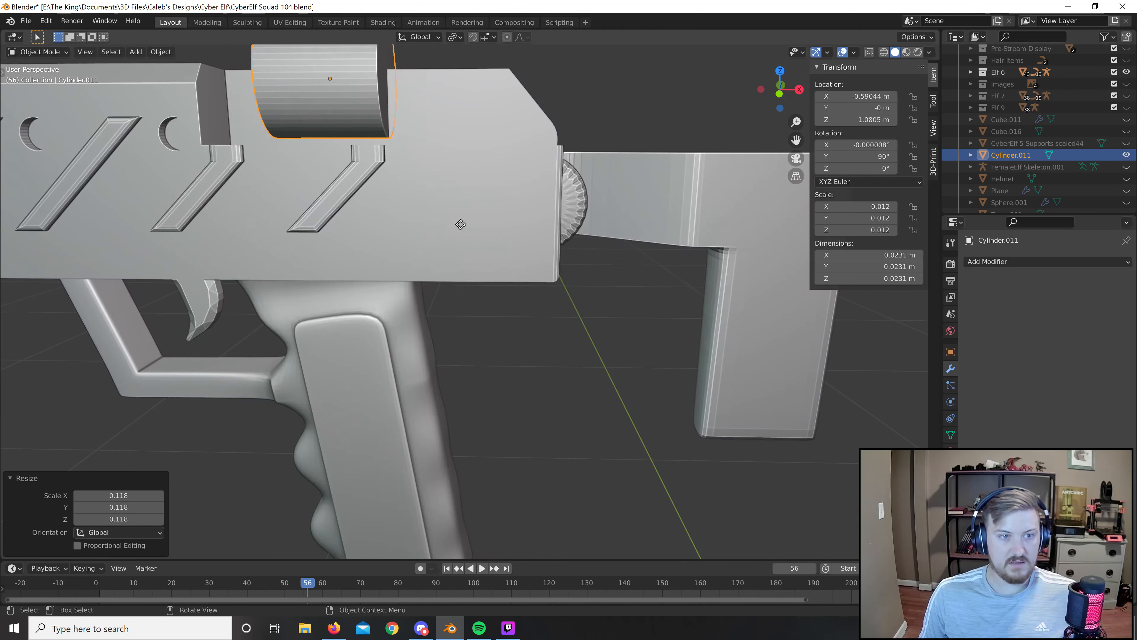
# Lower the cylinder about 0.0104 m along Z into the rear notch and stretch it along X by about 2.536.
pyautogui.press('g')
pyautogui.press('z')
pyautogui.click(451, 273)
pyautogui.press('s')
pyautogui.press('x')
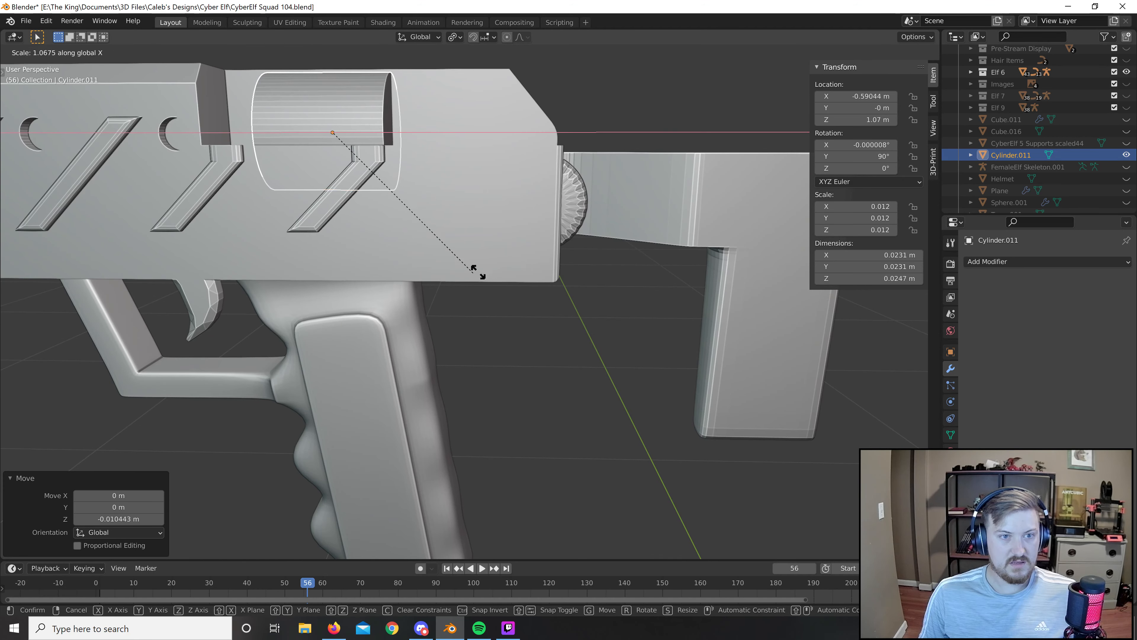
pyautogui.click(779, 276)
pyautogui.moveTo(779, 275); pyautogui.dragTo(581, 318, button='middle')
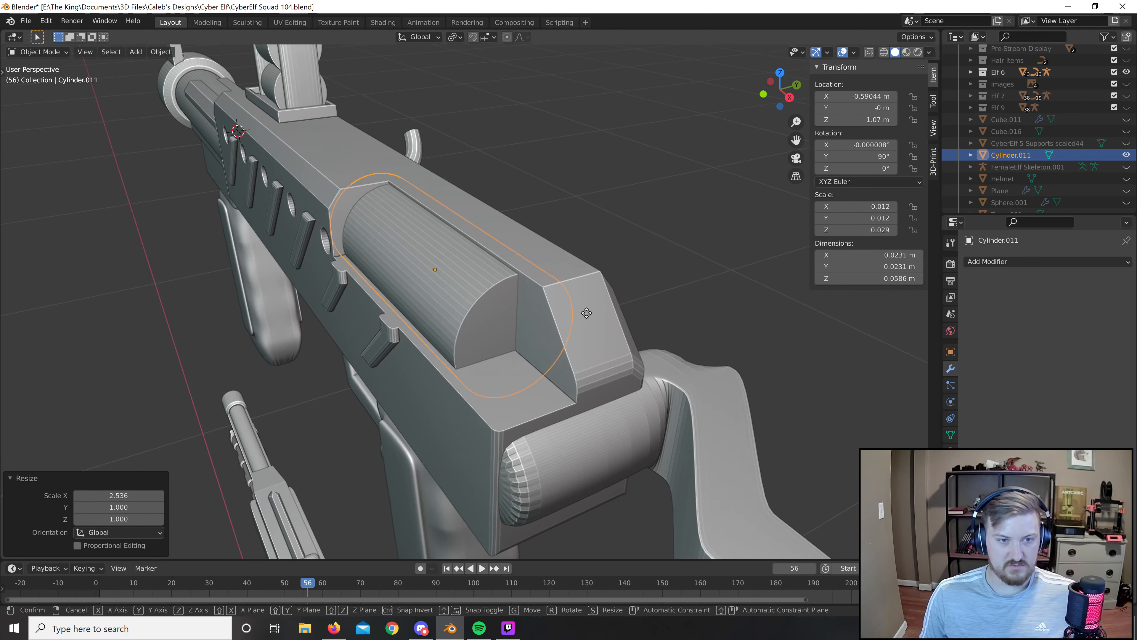
# Shift the cylinder about 0.0036 m along X and lengthen it along X by about 1.118.
pyautogui.press('g')
pyautogui.press('x')
pyautogui.click(595, 327)
pyautogui.press('s')
pyautogui.press('x')
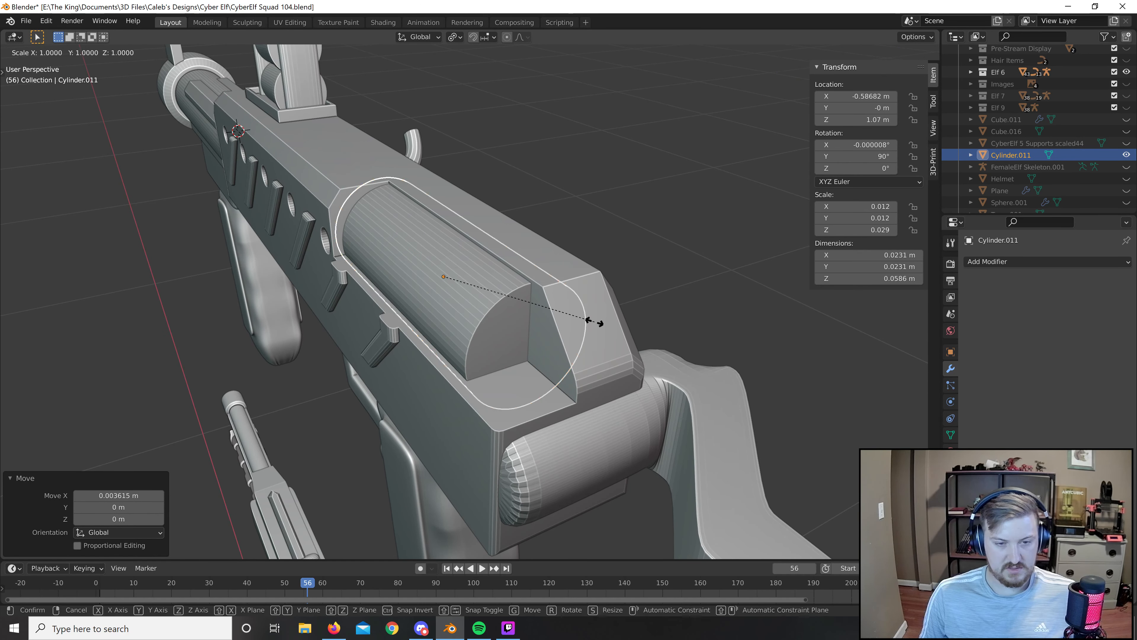
pyautogui.click(603, 333)
# Sink the cylinder about 0.006 m along Z into the floor of the rear body's notch.
pyautogui.press('g')
pyautogui.press('z')
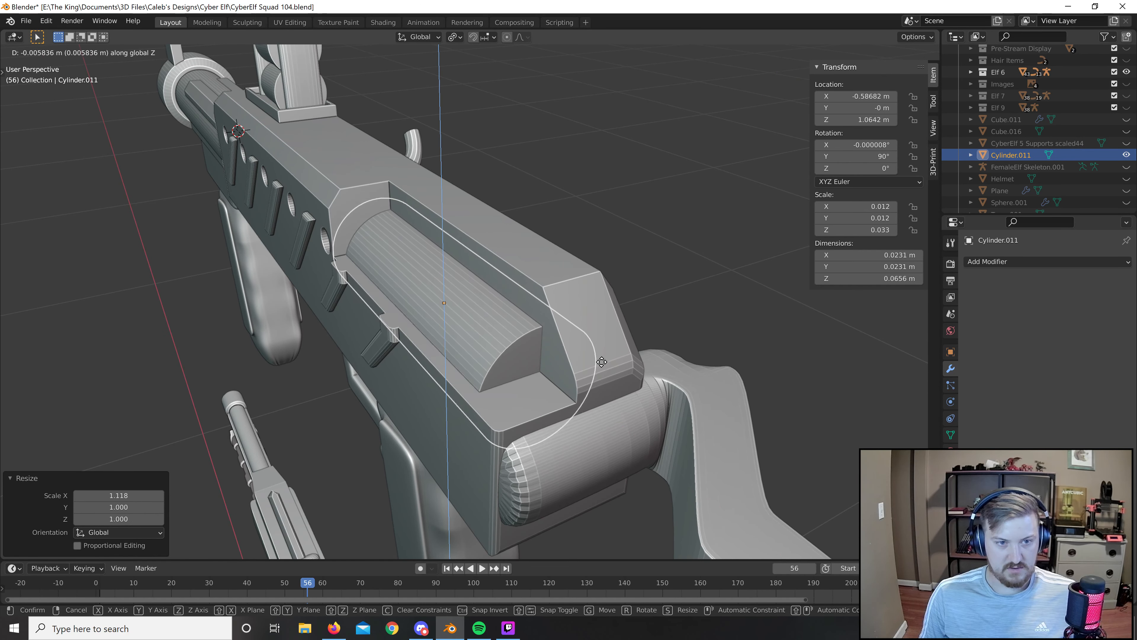
pyautogui.click(605, 351)
pyautogui.moveTo(604, 351); pyautogui.dragTo(582, 237, button='middle')
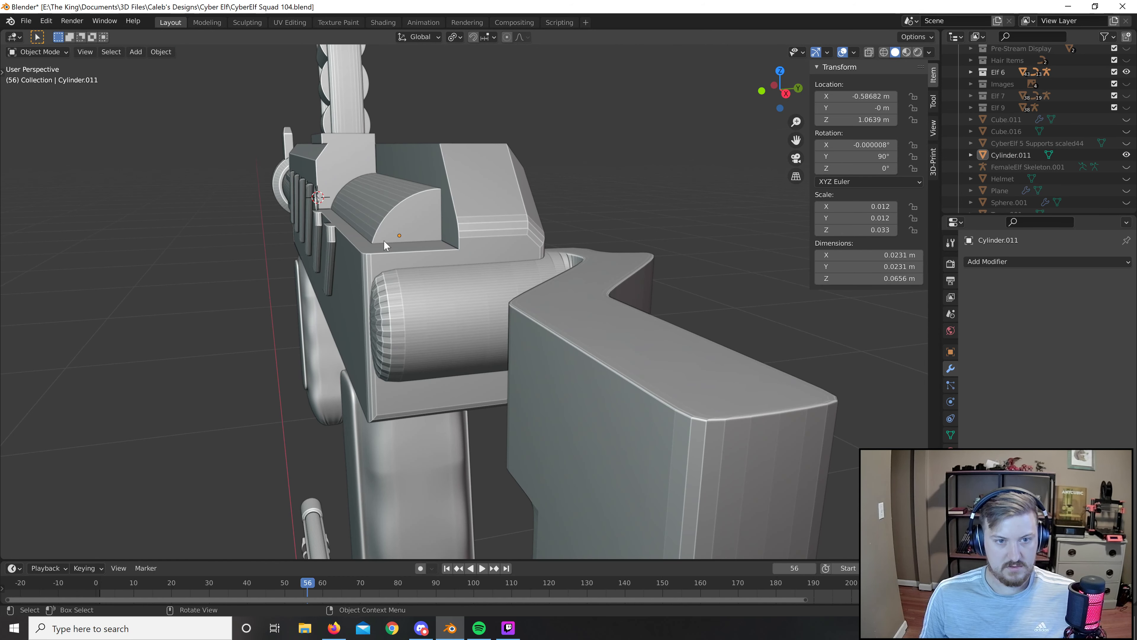
pyautogui.scroll(-6, 547, 240)
pyautogui.moveTo(591, 297); pyautogui.dragTo(634, 288, button='middle')
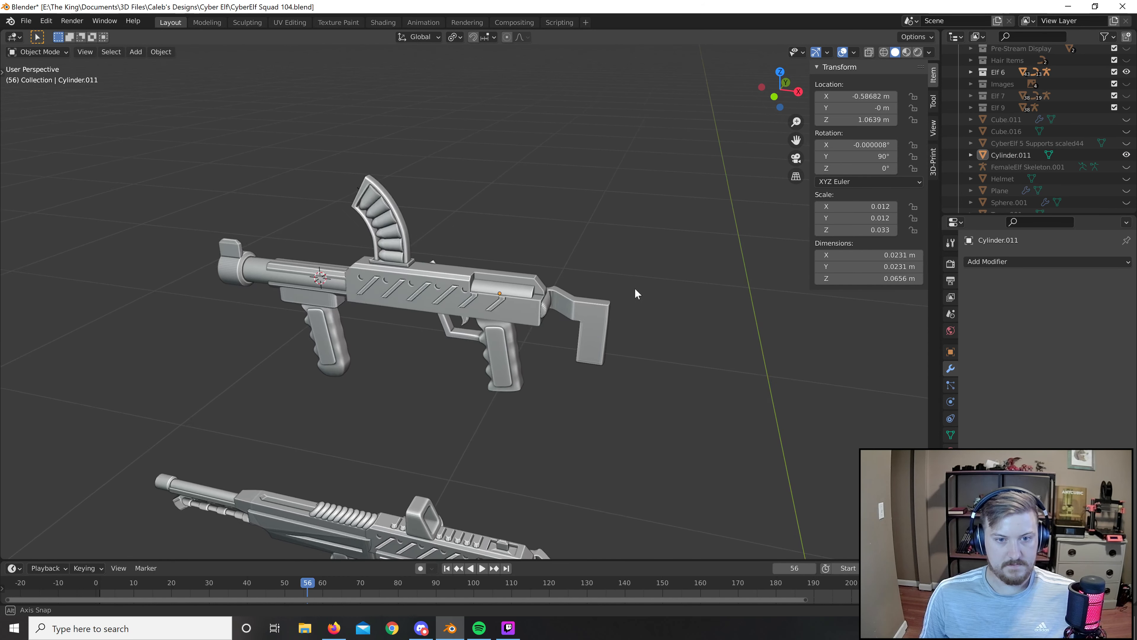
# Duplicate all parts of the curved-magazine gun in place and move the copies to the Elf 6 collection.
pyautogui.moveTo(157, 159); pyautogui.dragTo(653, 424)
pyautogui.moveTo(653, 425); pyautogui.dragTo(614, 368, button='middle')
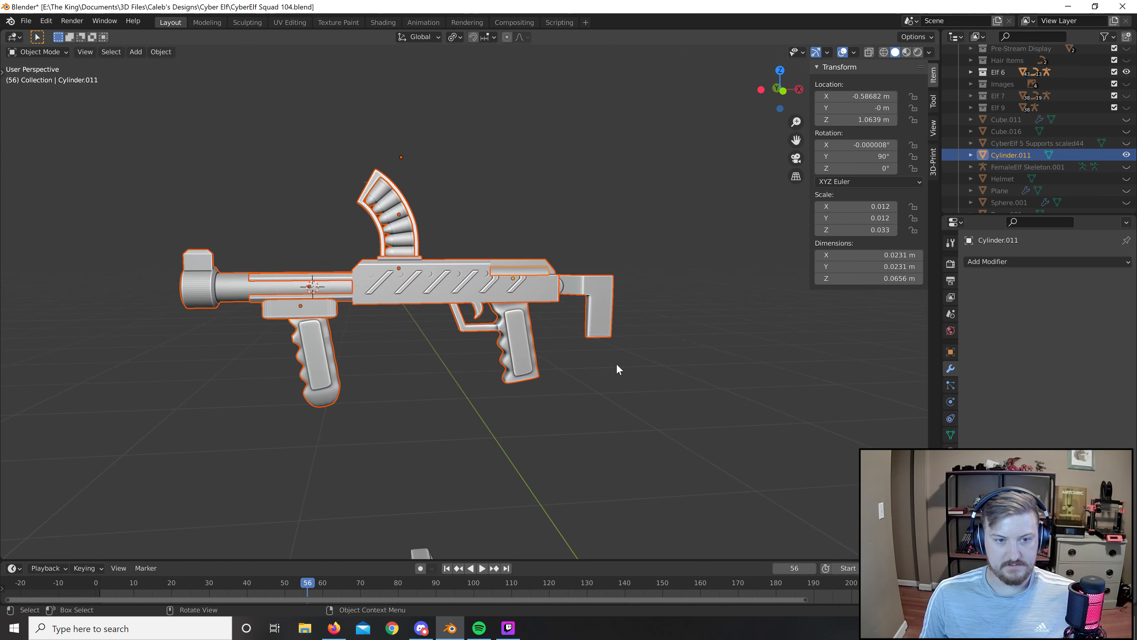
pyautogui.scroll(3, 440, 270)
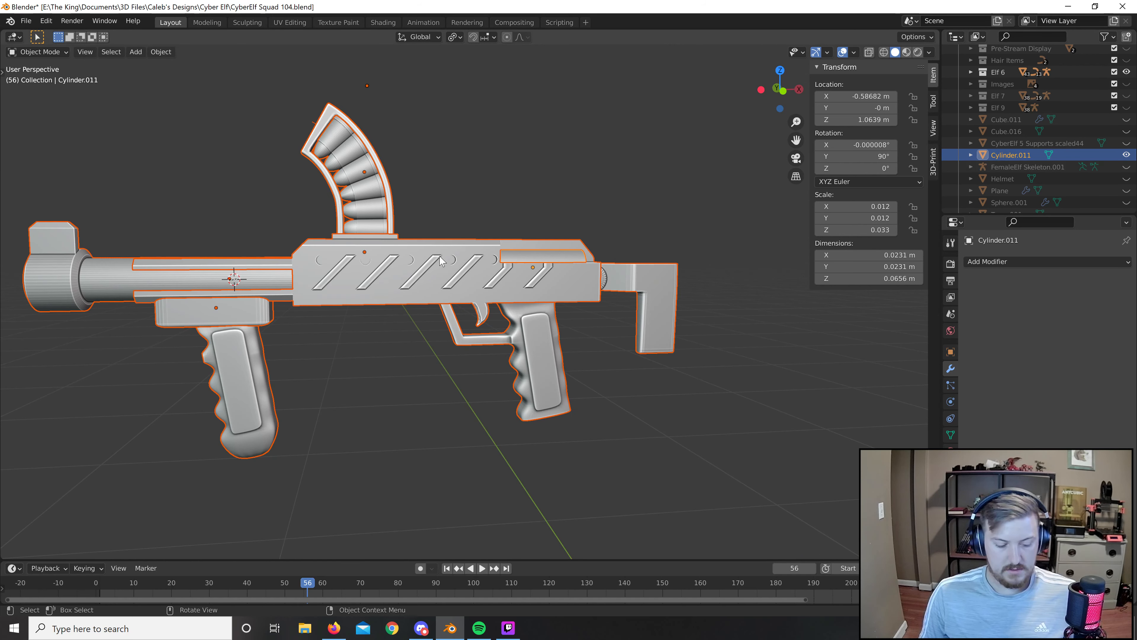
pyautogui.hotkey('shift', 'd')
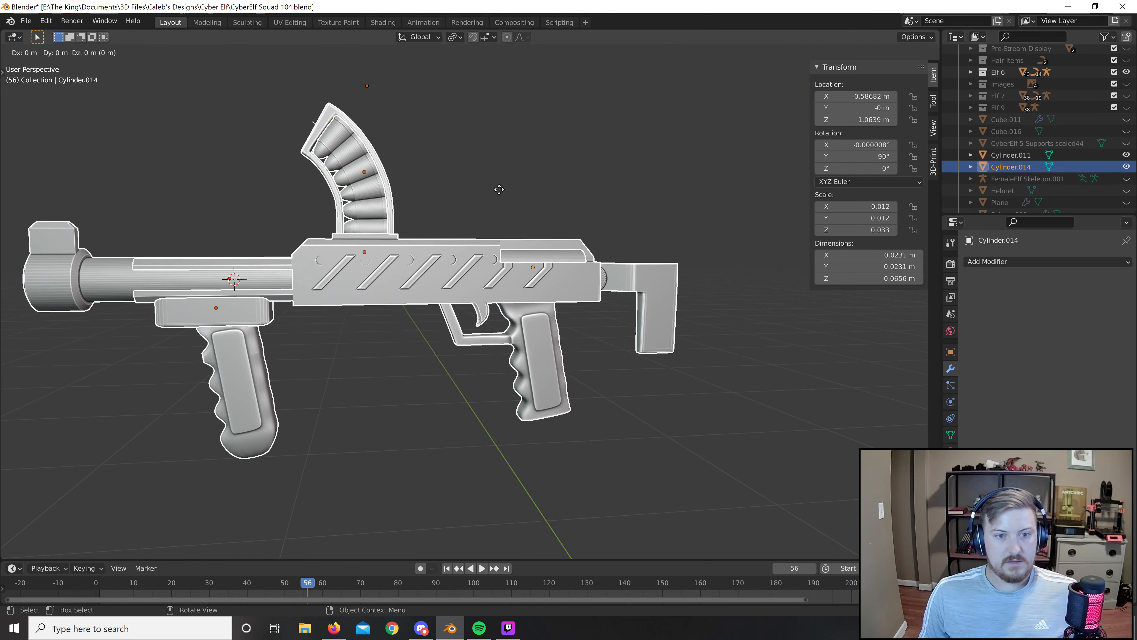
pyautogui.press('Escape')
pyautogui.rightClick(467, 262)
pyautogui.click(452, 397)
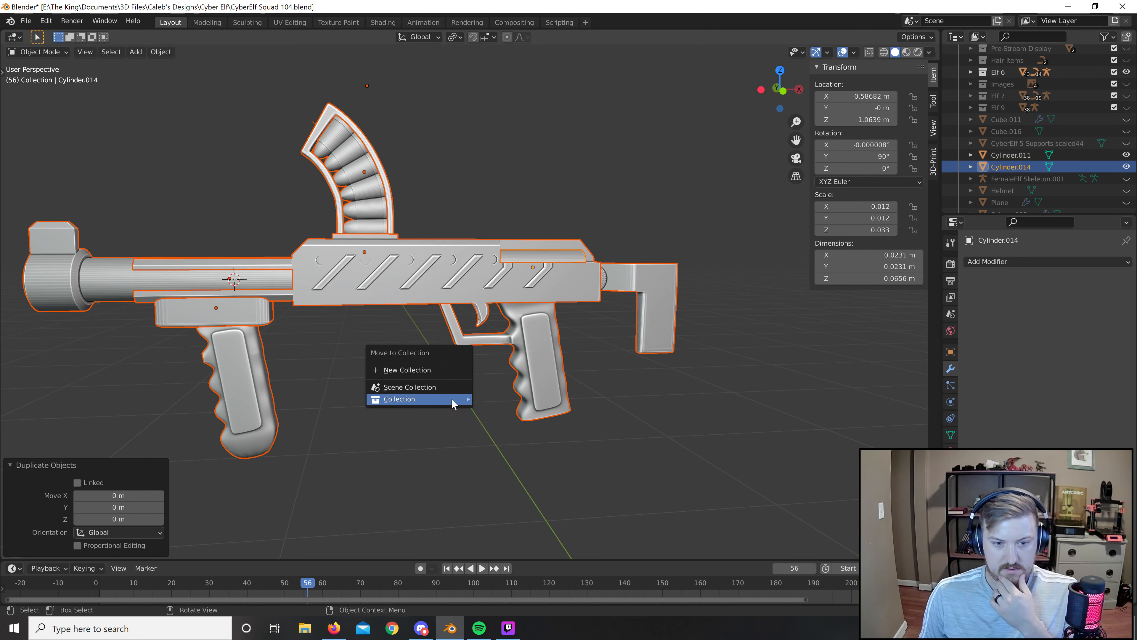
pyautogui.moveTo(457, 399)
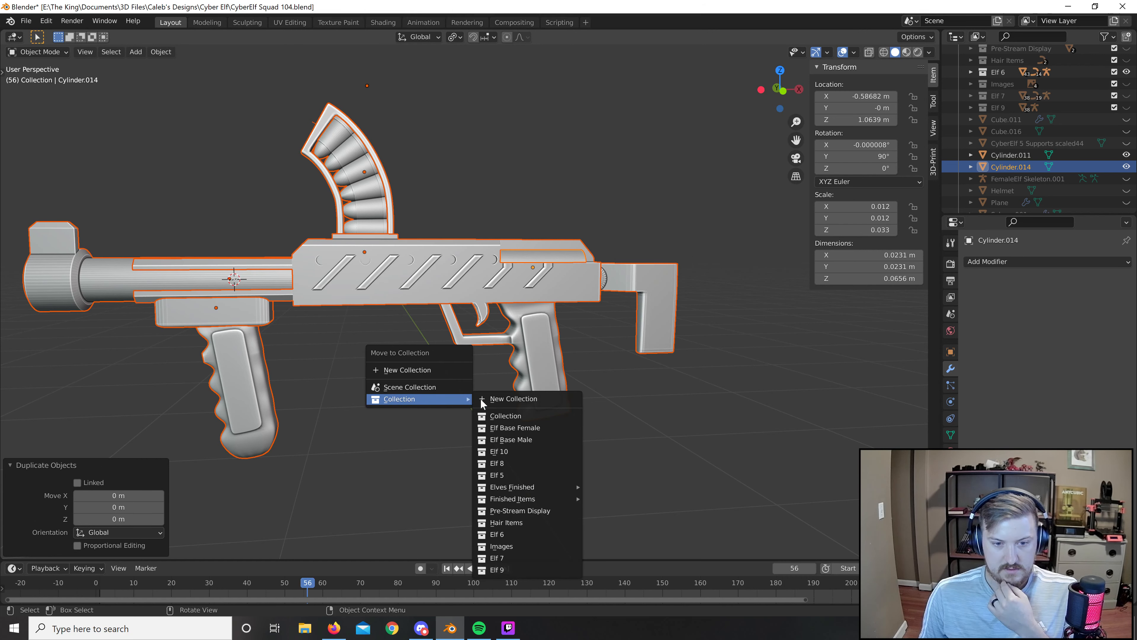
pyautogui.click(522, 535)
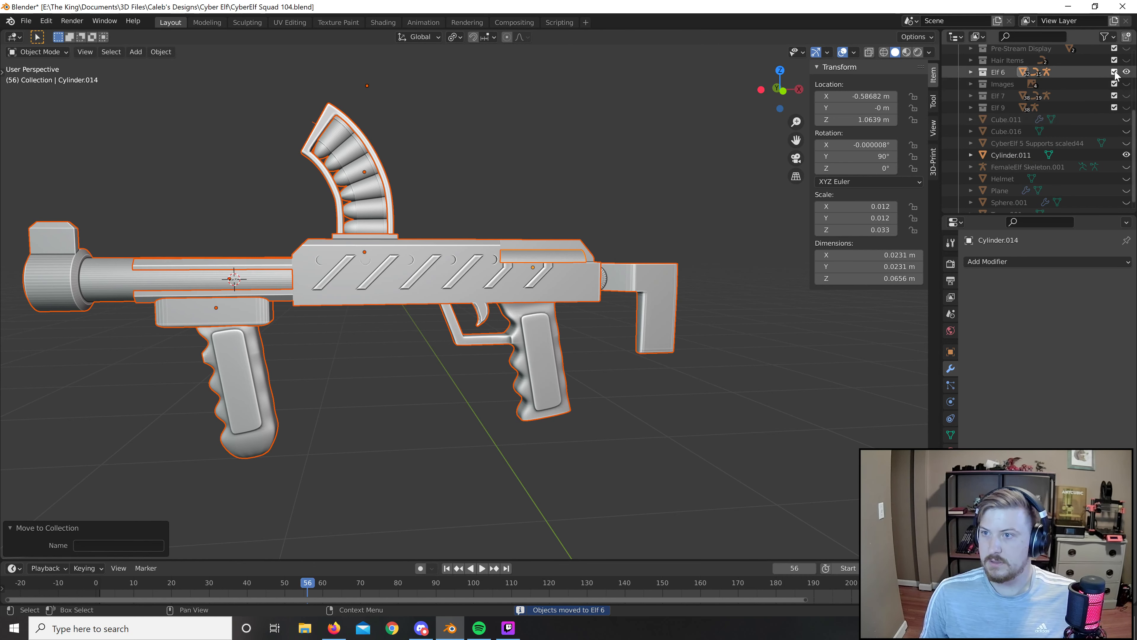
# Hide the Finished Items collection, keep Elf 6 shown, and clear the selection.
pyautogui.click(1125, 72)
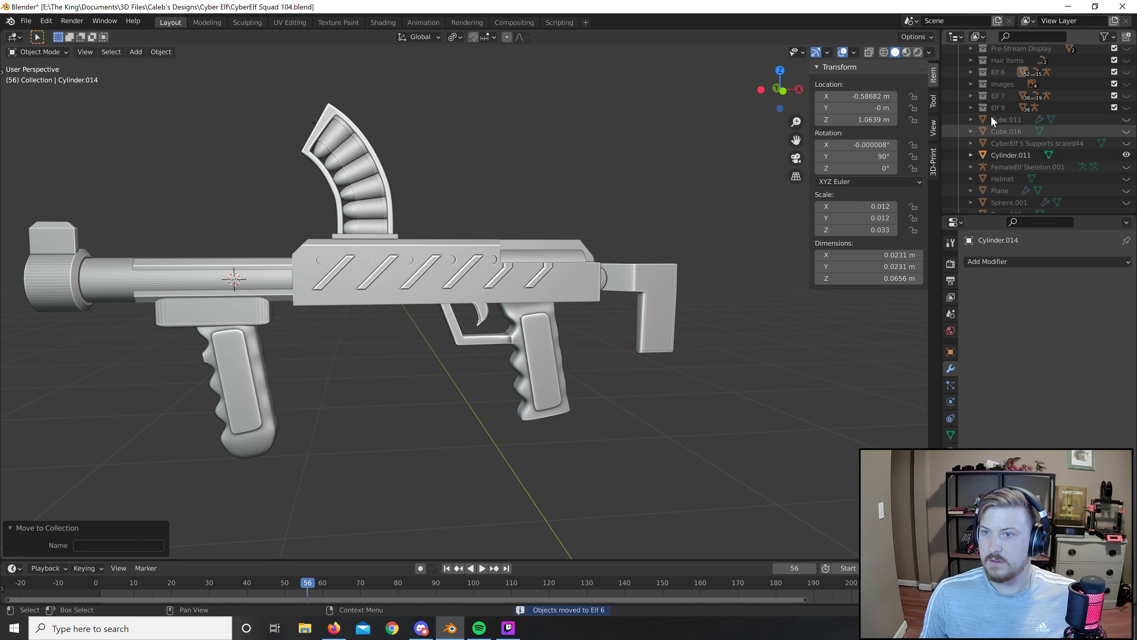
pyautogui.scroll(2, 1009, 128)
pyautogui.scroll(2, 1009, 129)
pyautogui.click(1127, 131)
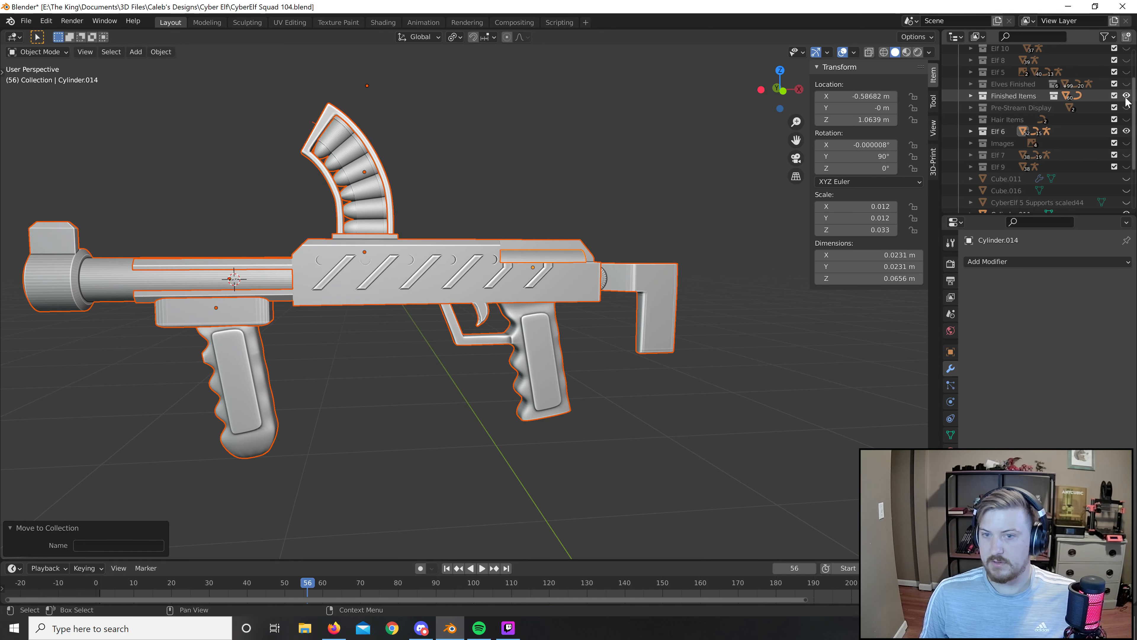
pyautogui.scroll(-2, 631, 324)
pyautogui.scroll(-6, 630, 318)
pyautogui.click(736, 366)
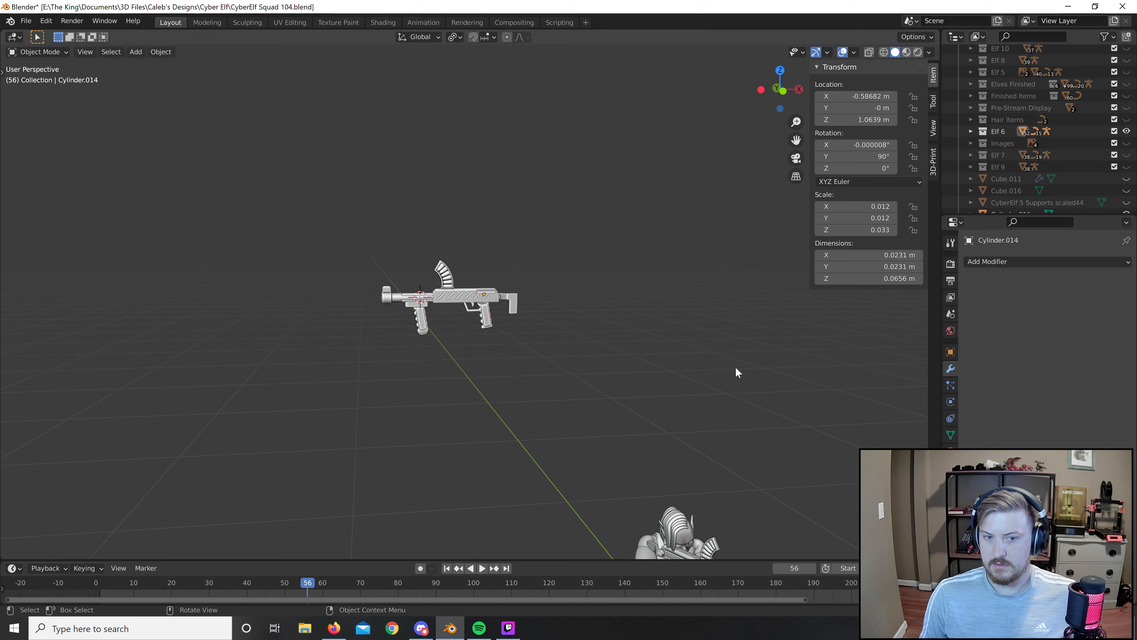
pyautogui.scroll(-7, 736, 367)
pyautogui.scroll(5, 609, 386)
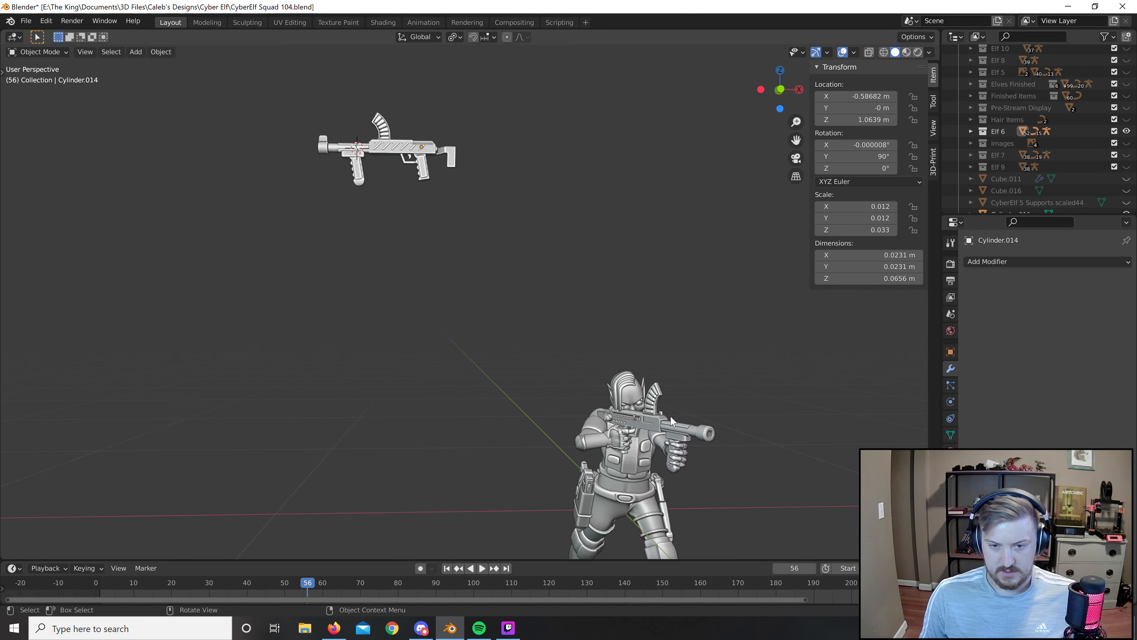
# Try deleting the old gun held by the Elf 6 figure, and undo the deletion.
pyautogui.click(695, 441)
pyautogui.press('x')
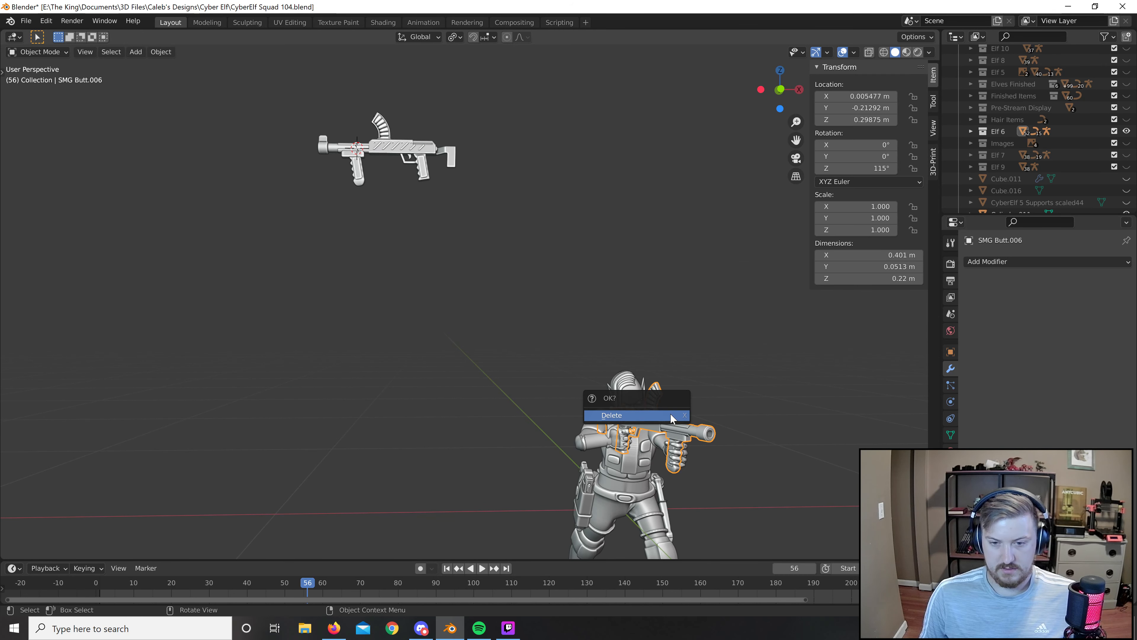
pyautogui.press('Return')
pyautogui.keyDown('shift'); pyautogui.moveTo(556, 234); pyautogui.dragTo(577, 239, button='middle'); pyautogui.keyUp('shift')
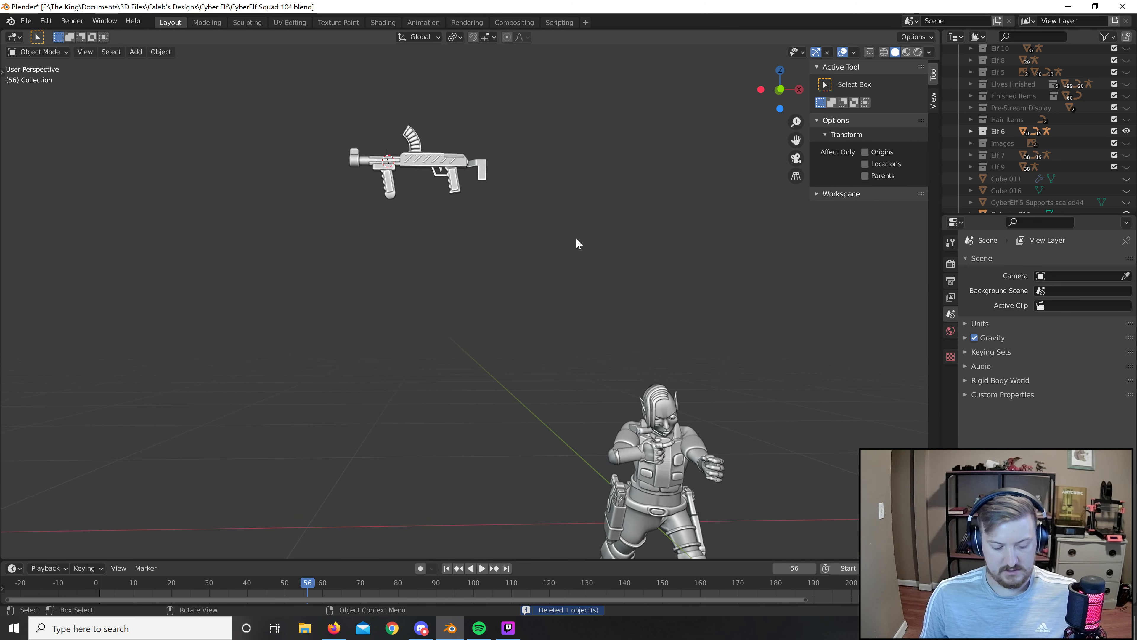
pyautogui.hotkey('ctrl', 'z')
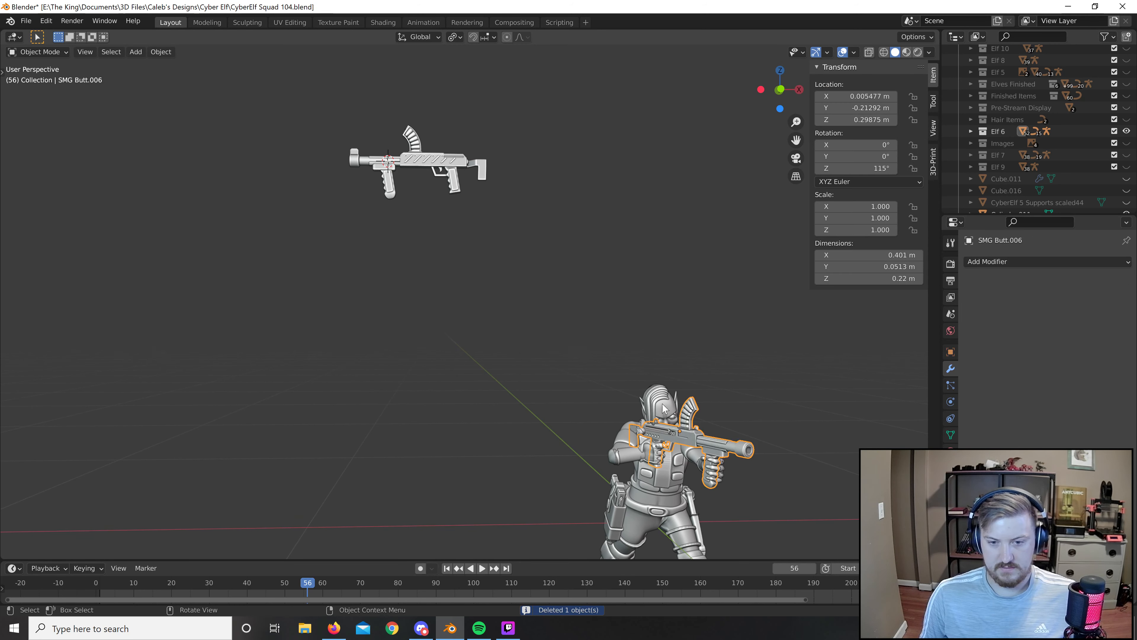
# Select the duplicated gun's fore grip and apply its level 2 Subdivision modifier.
pyautogui.scroll(3, 457, 234)
pyautogui.scroll(3, 549, 296)
pyautogui.press('KP_1')
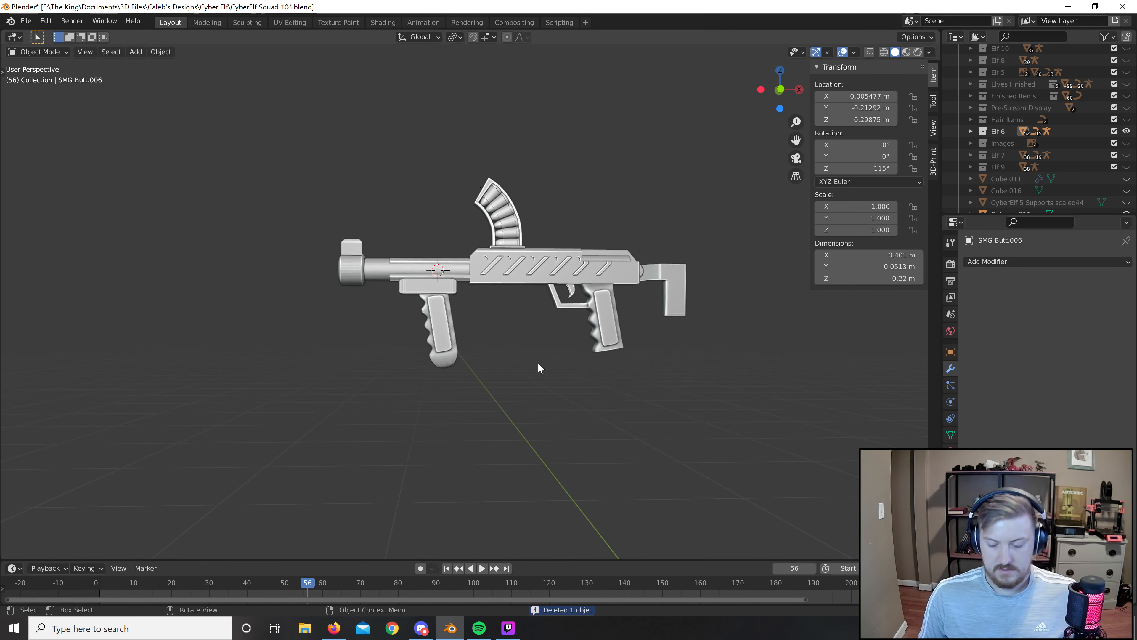
pyautogui.scroll(3, 518, 368)
pyautogui.click(440, 324)
pyautogui.hotkey('ctrl', '2')
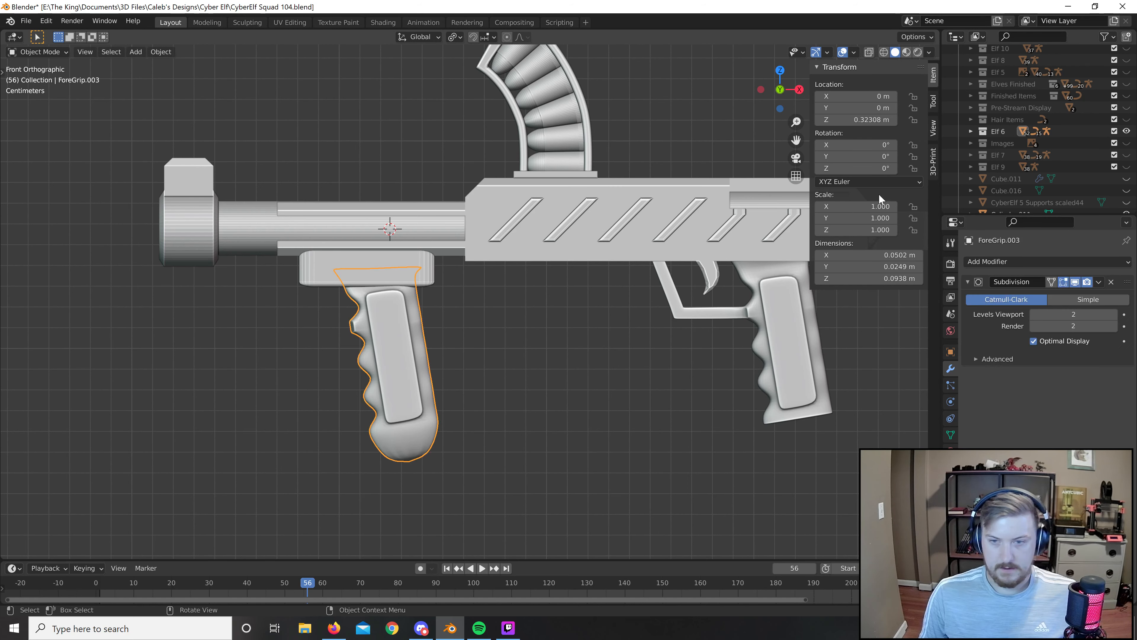
pyautogui.hotkey('ctrl', 'a')
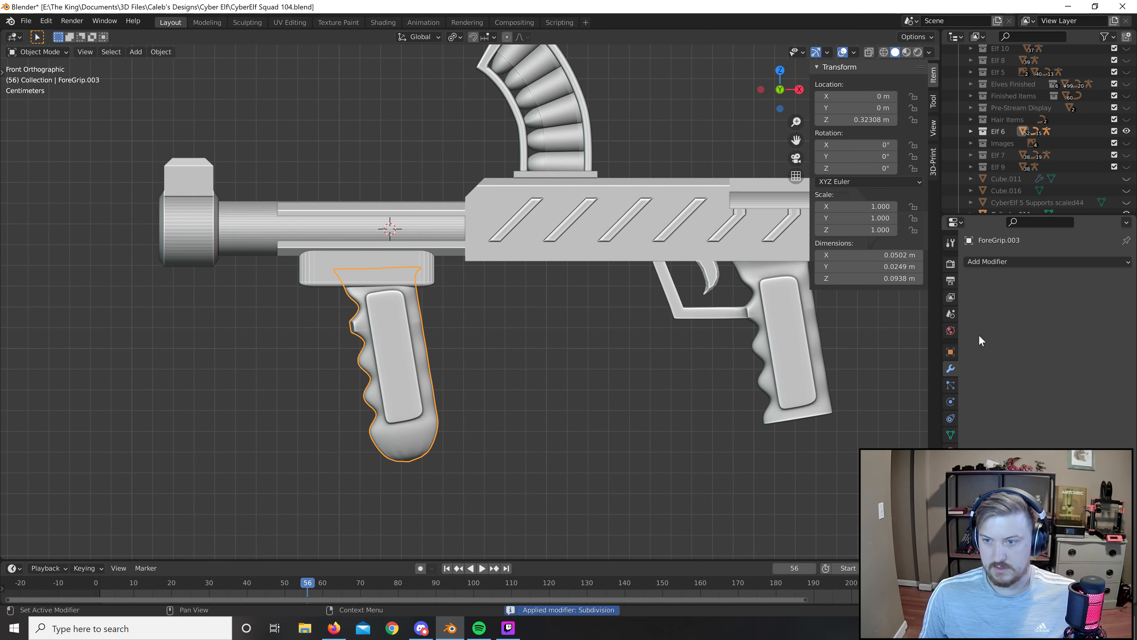
# Select the bullet stack in the duplicated gun's magazine and apply its Curve and Array modifiers.
pyautogui.click(331, 231)
pyautogui.click(409, 270)
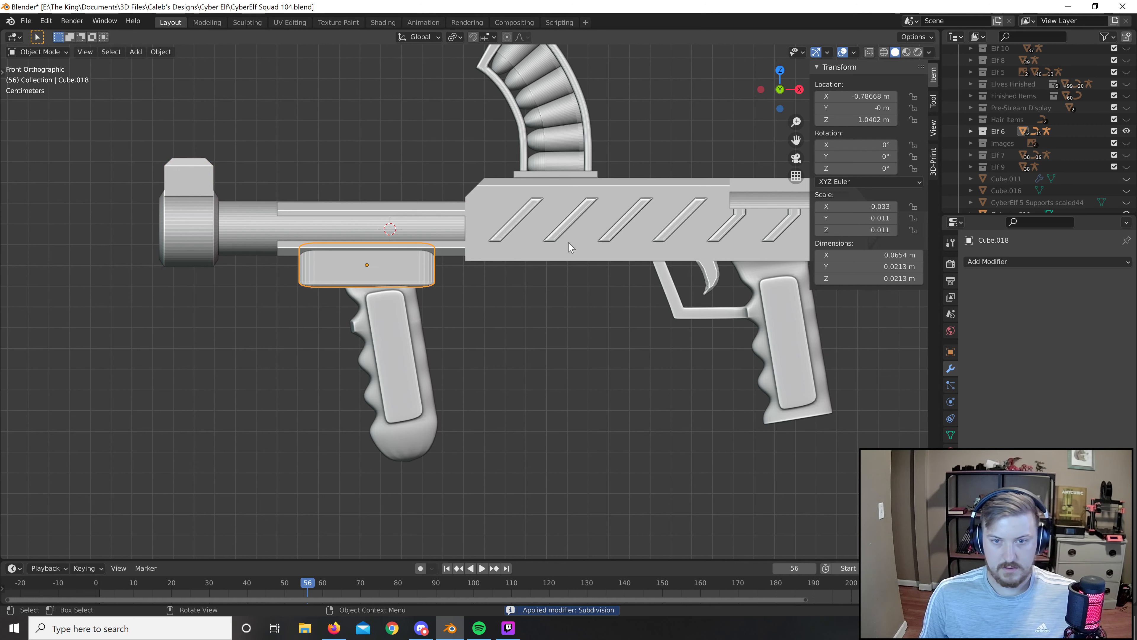
pyautogui.click(559, 159)
pyautogui.hotkey('ctrl', 'a')
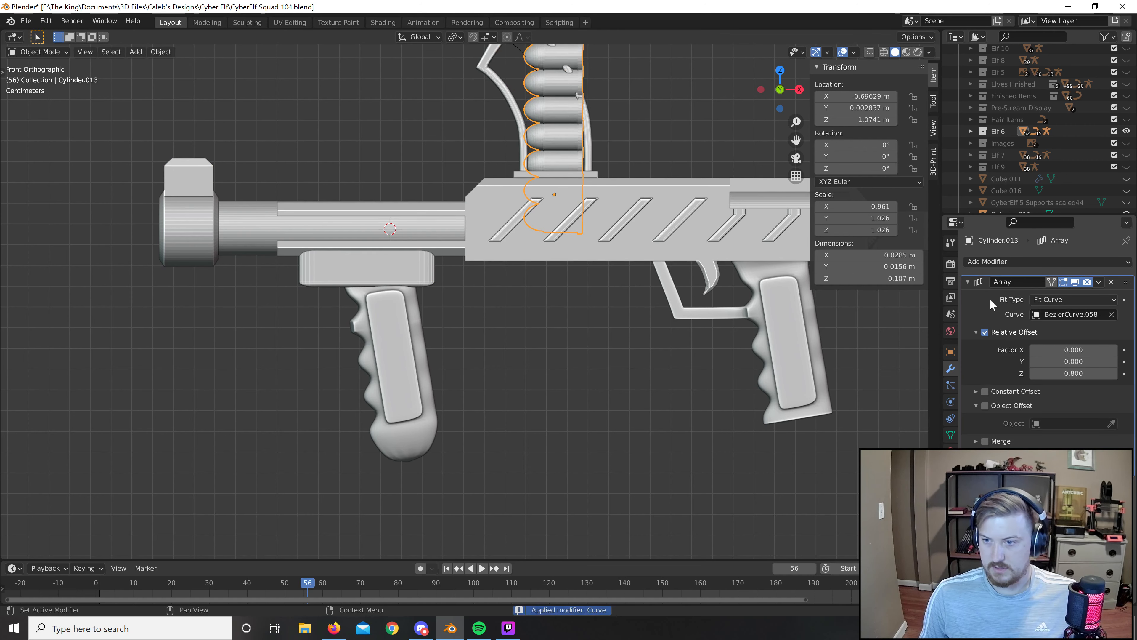
pyautogui.hotkey('ctrl', 'a')
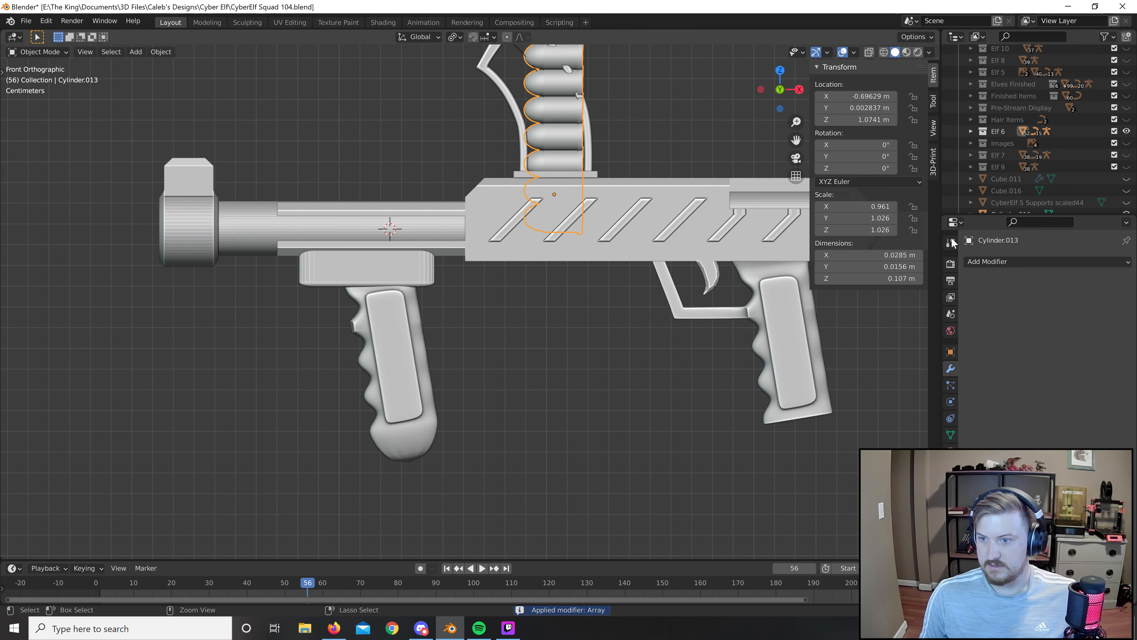
# Undo the application of the bullet stack's Array and Curve modifiers.
pyautogui.hotkey('ctrl', 'z')
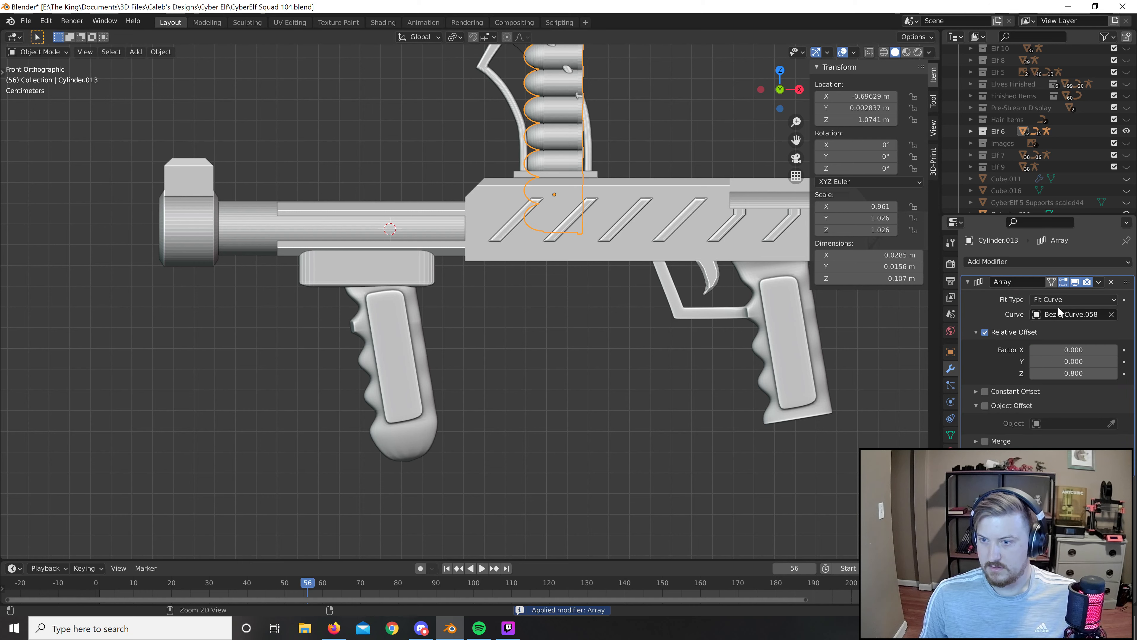
pyautogui.hotkey('ctrl', 'z')
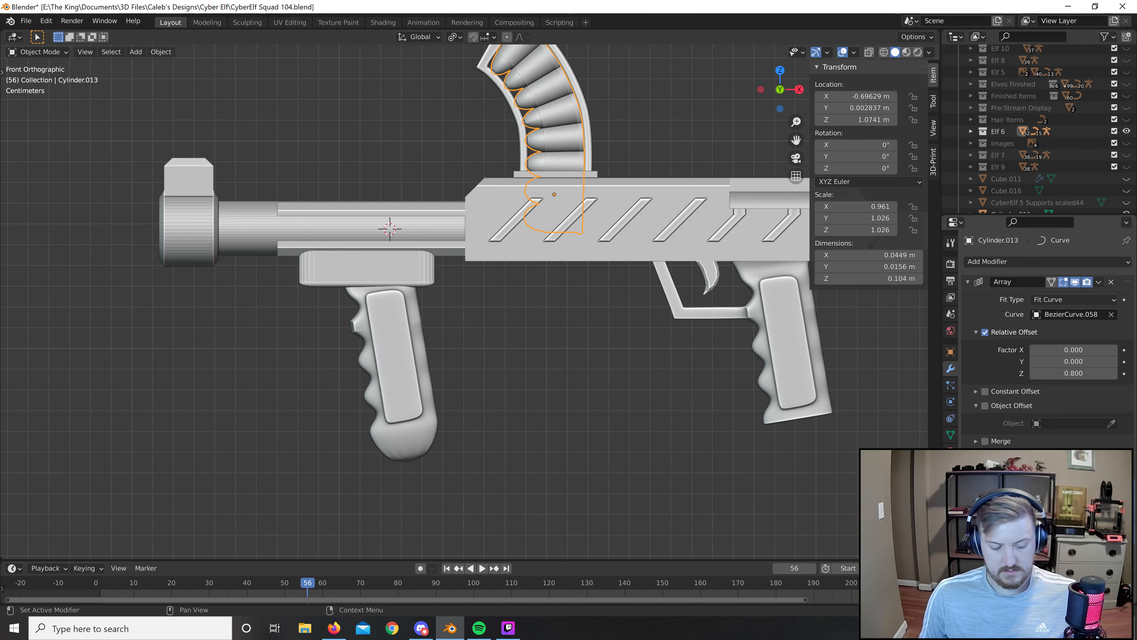
pyautogui.hotkey('ctrl', 'a')
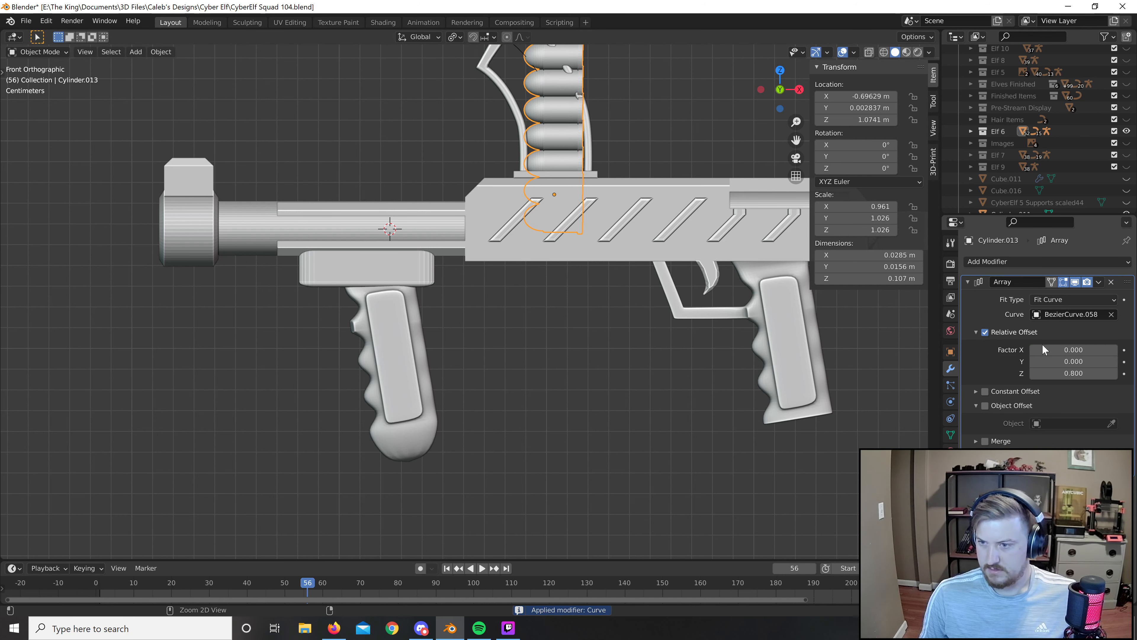
pyautogui.hotkey('ctrl', 'z')
# Apply the bullet stack's Array modifier first, followed by its Curve modifier.
pyautogui.rightClick(1083, 290)
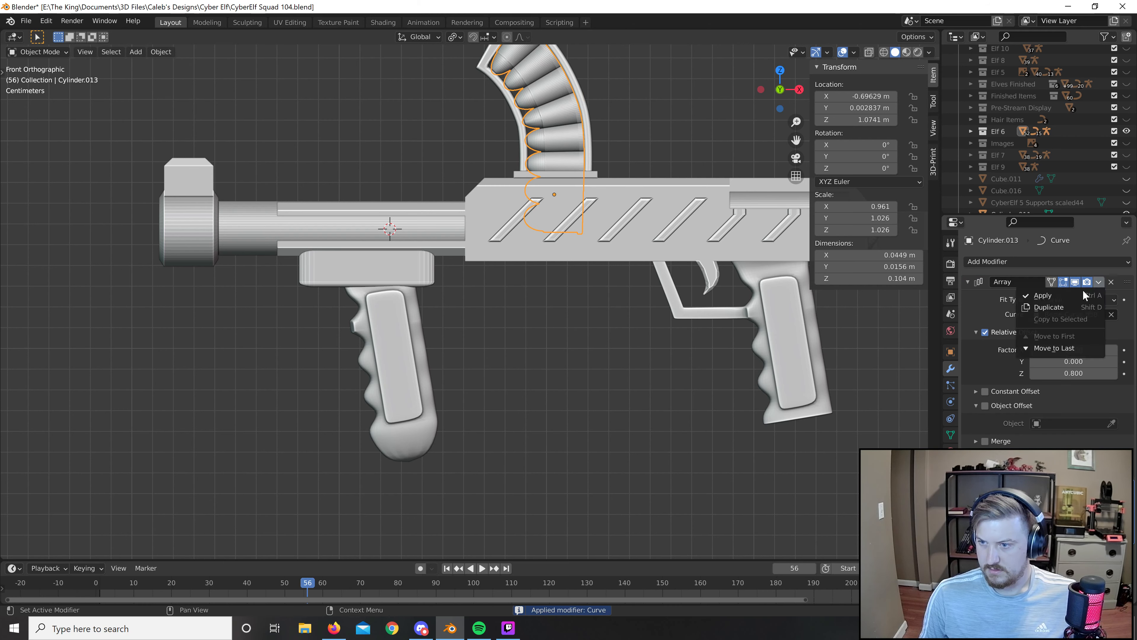
pyautogui.click(1067, 296)
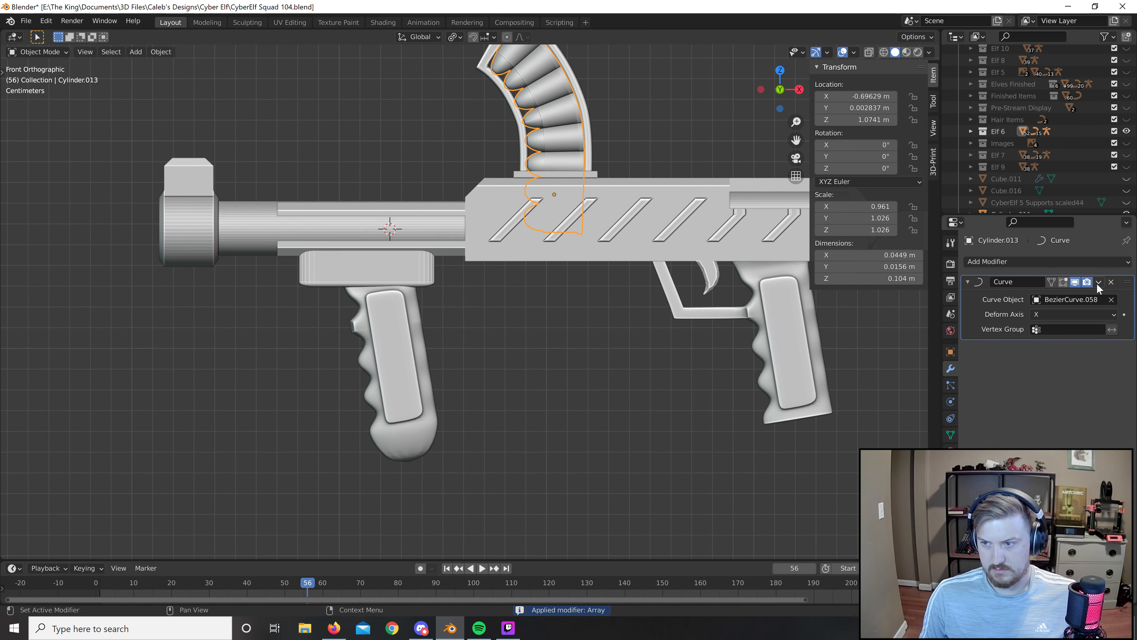
pyautogui.click(1097, 283)
pyautogui.click(1062, 297)
# Select the curved magazine shell and apply its Curve and Subdivision modifiers.
pyautogui.click(587, 127)
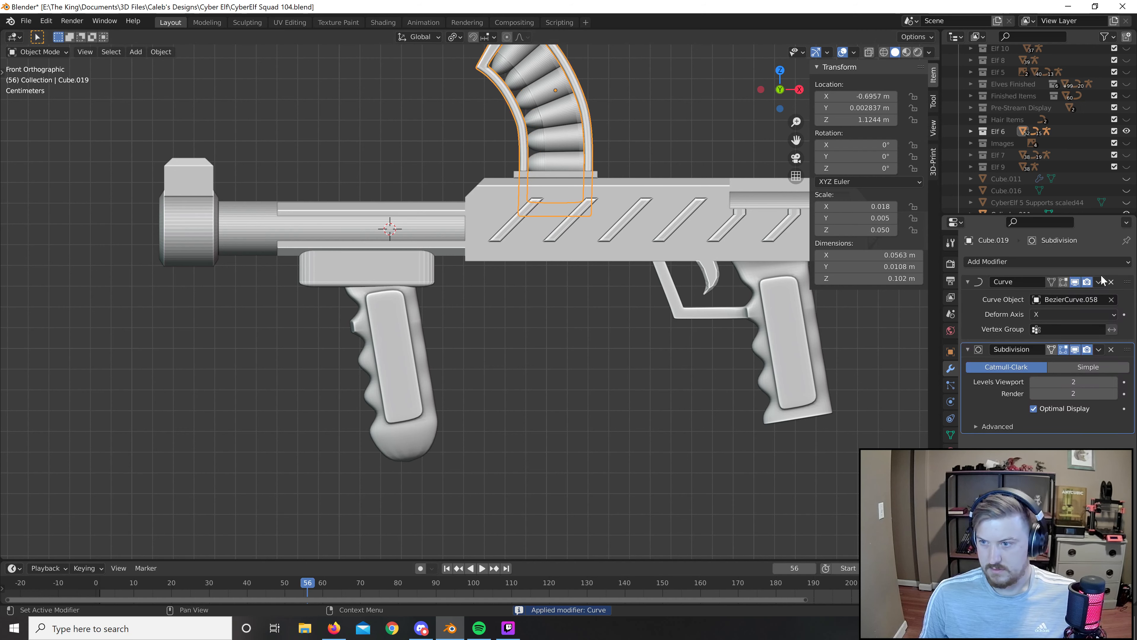
pyautogui.click(1098, 282)
pyautogui.click(1083, 298)
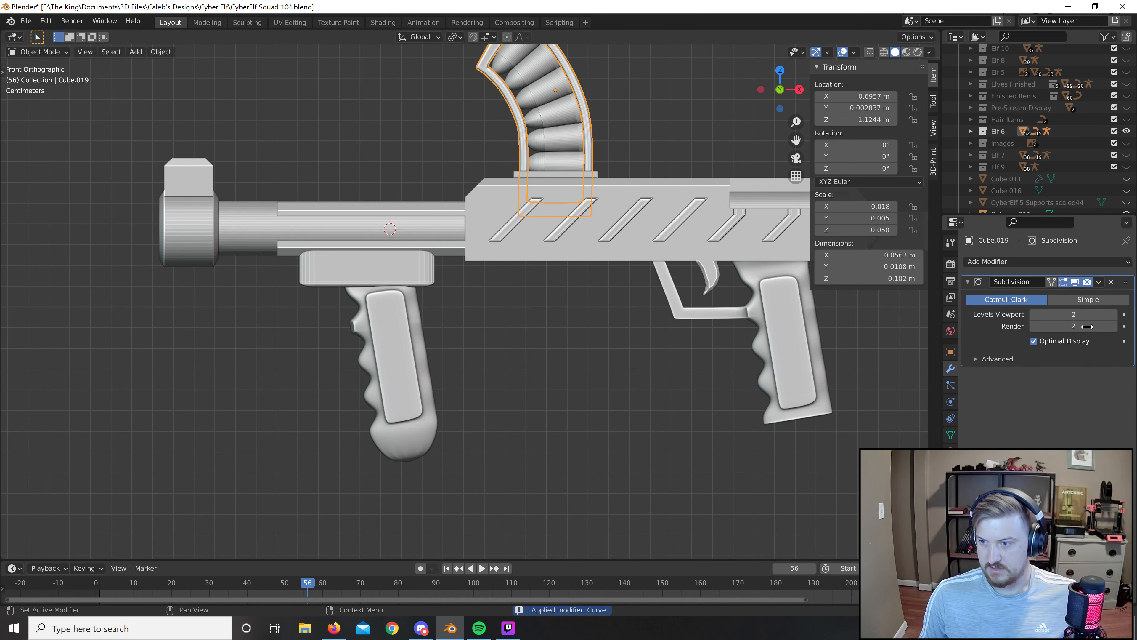
pyautogui.click(1098, 283)
pyautogui.click(1070, 295)
# Apply the Subdivision modifiers on the rear grip with its trigger guard and on the gun's stock.
pyautogui.keyDown('shift'); pyautogui.moveTo(790, 379); pyautogui.dragTo(738, 386, button='middle'); pyautogui.keyUp('shift')
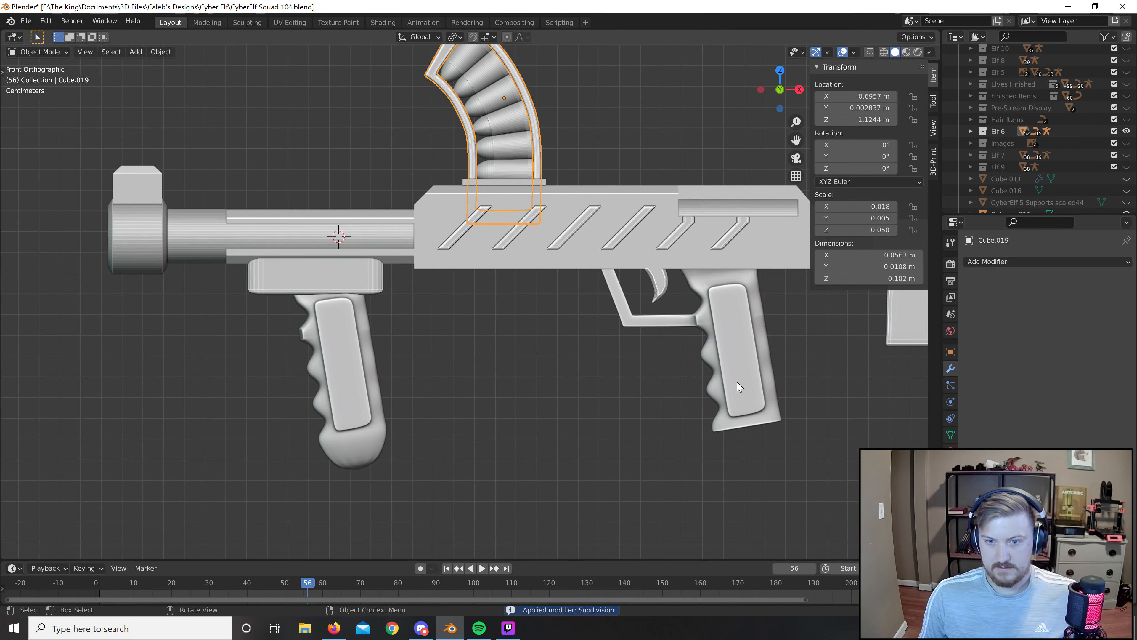
pyautogui.click(739, 386)
pyautogui.click(1099, 282)
pyautogui.click(1069, 296)
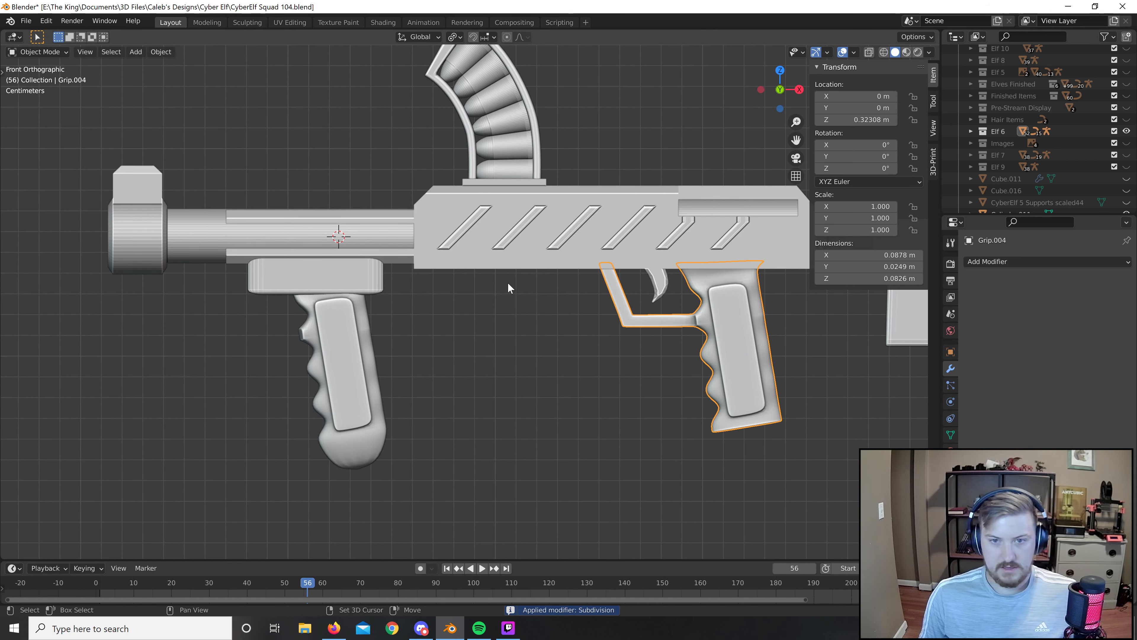
pyautogui.keyDown('shift'); pyautogui.moveTo(689, 227); pyautogui.dragTo(562, 278, button='middle'); pyautogui.keyUp('shift')
pyautogui.click(644, 259)
pyautogui.click(772, 323)
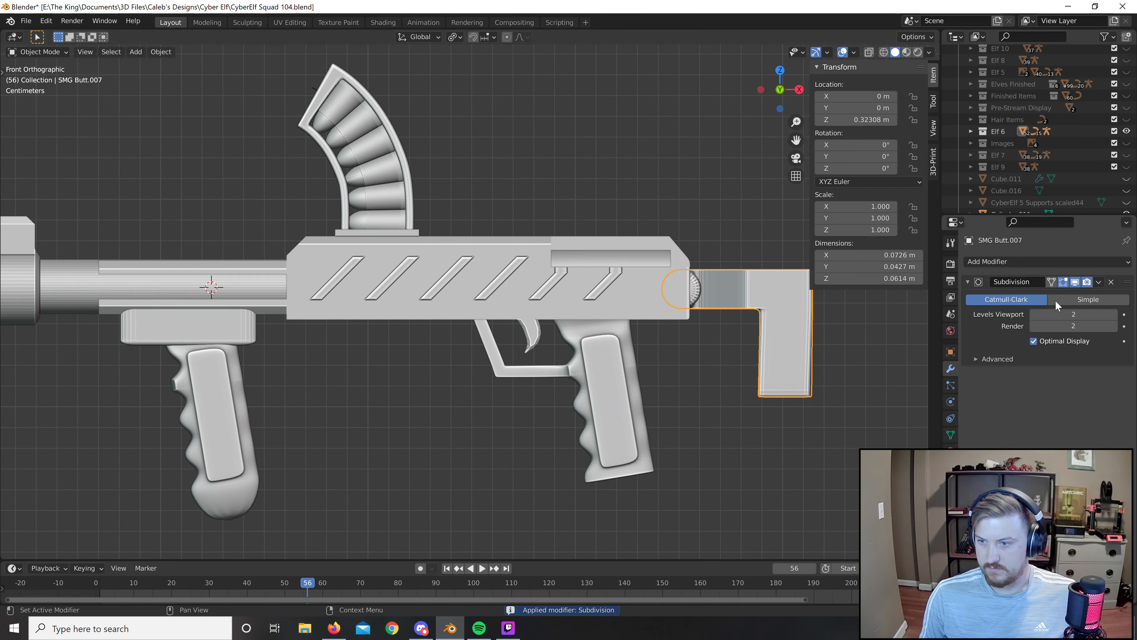
pyautogui.click(1099, 282)
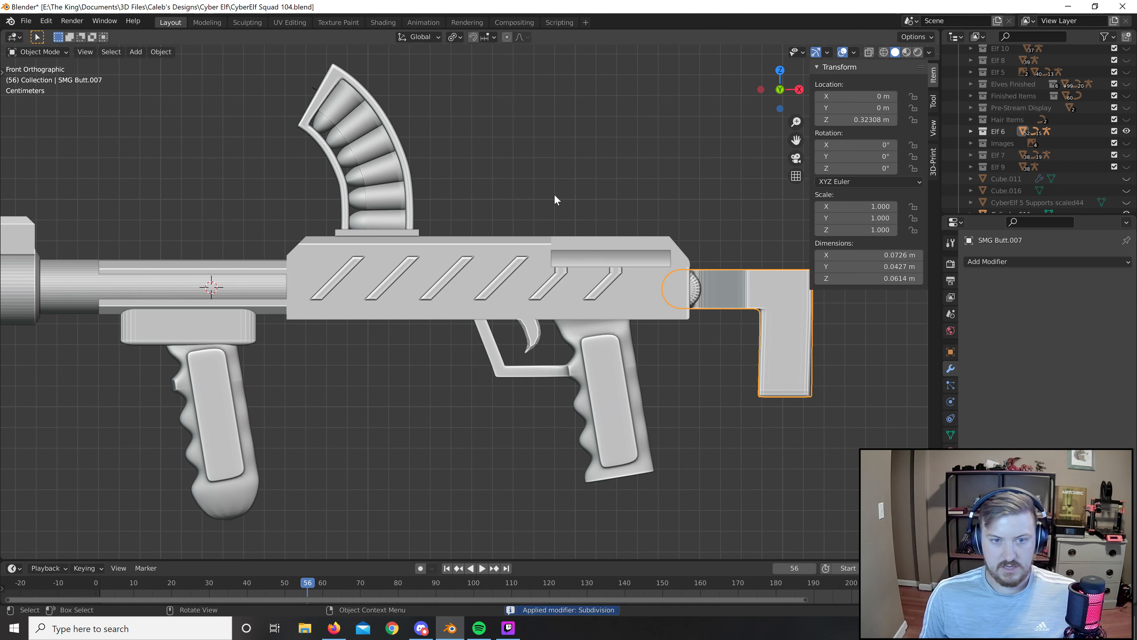
# Inspect the gun's grips, mount, barrel, receiver and stock one by one for modifiers still unapplied.
pyautogui.moveTo(555, 194); pyautogui.dragTo(439, 258, button='middle')
pyautogui.click(458, 260)
pyautogui.click(458, 260)
pyautogui.moveTo(564, 321); pyautogui.dragTo(231, 450, button='middle')
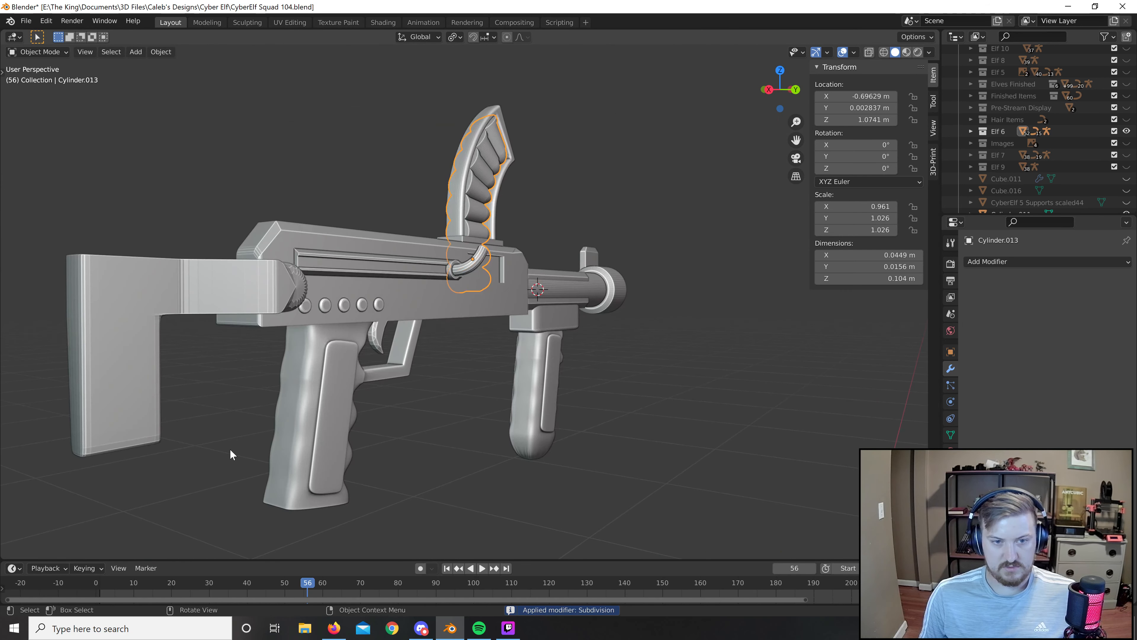
pyautogui.click(331, 408)
pyautogui.click(526, 382)
pyautogui.click(549, 318)
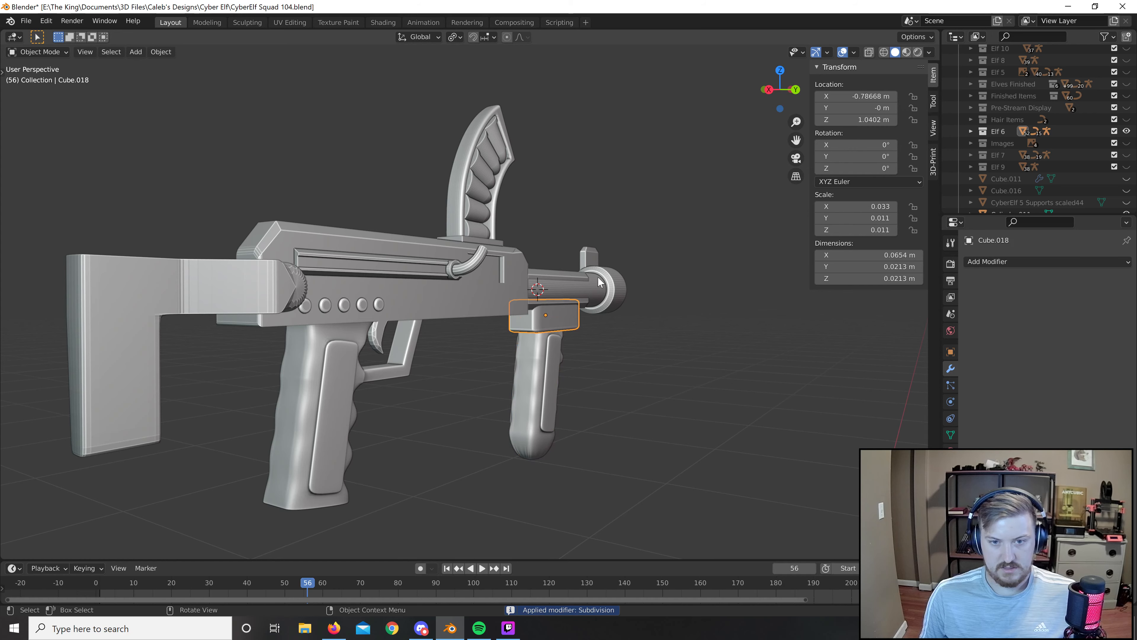
pyautogui.click(563, 292)
pyautogui.click(407, 240)
pyautogui.click(250, 287)
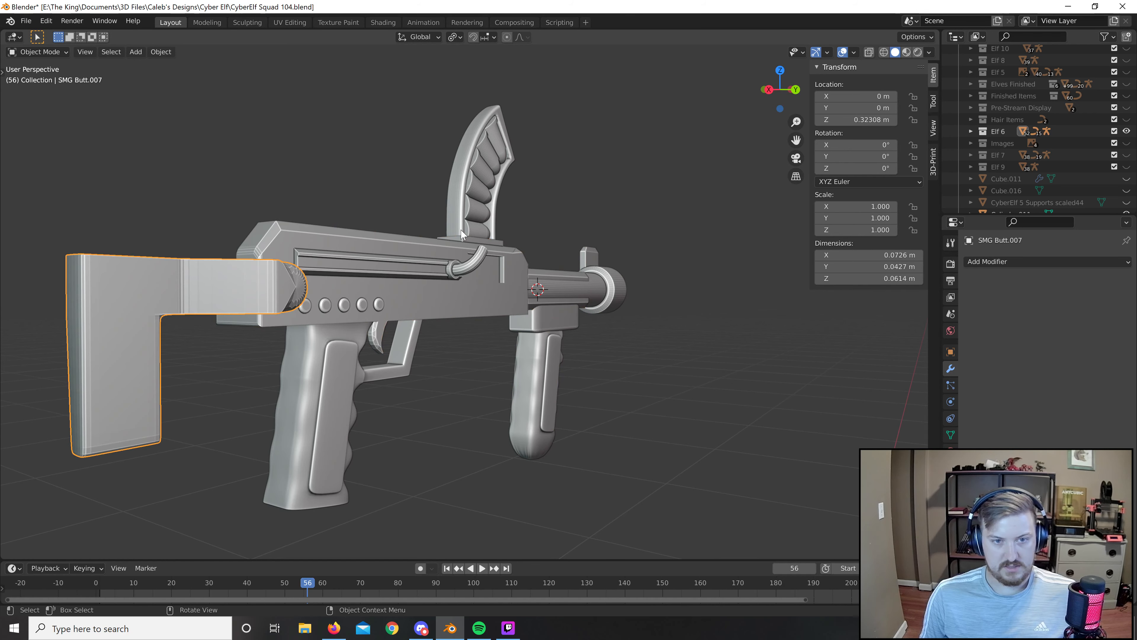
# Join all parts of the duplicated gun into one object, with the bullet stack as the active part.
pyautogui.click(481, 188)
pyautogui.moveTo(464, 432); pyautogui.dragTo(517, 440, button='middle')
pyautogui.press('KP_1')
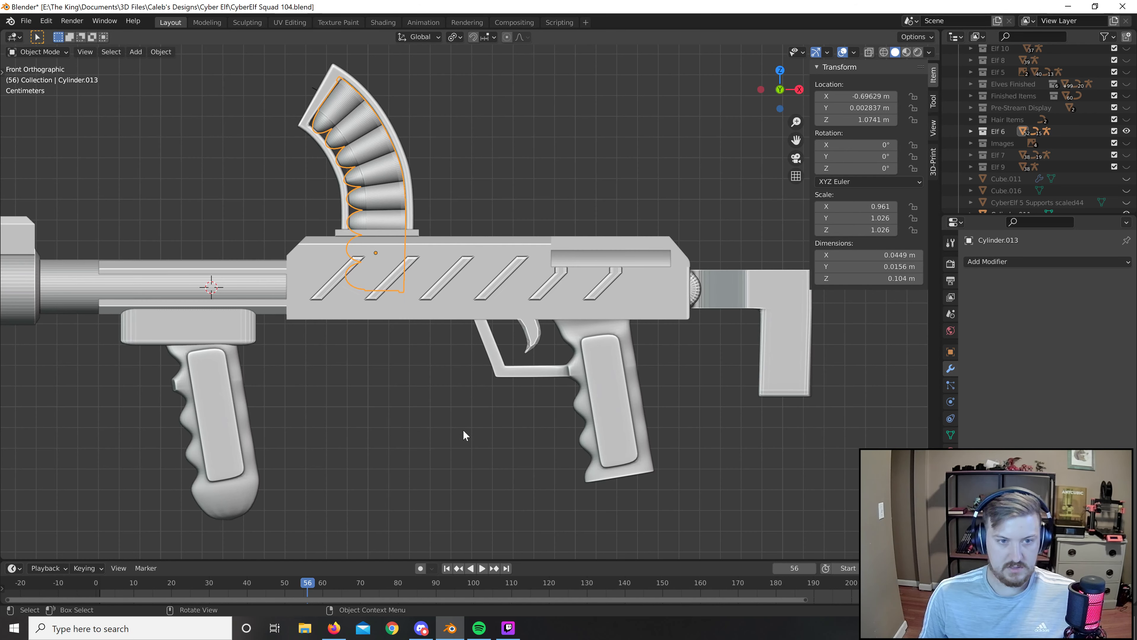
pyautogui.scroll(-5, 468, 416)
pyautogui.hotkey('ctrl', 'j')
pyautogui.moveTo(331, 291); pyautogui.dragTo(367, 340, button='middle')
pyautogui.moveTo(650, 369); pyautogui.dragTo(207, 146)
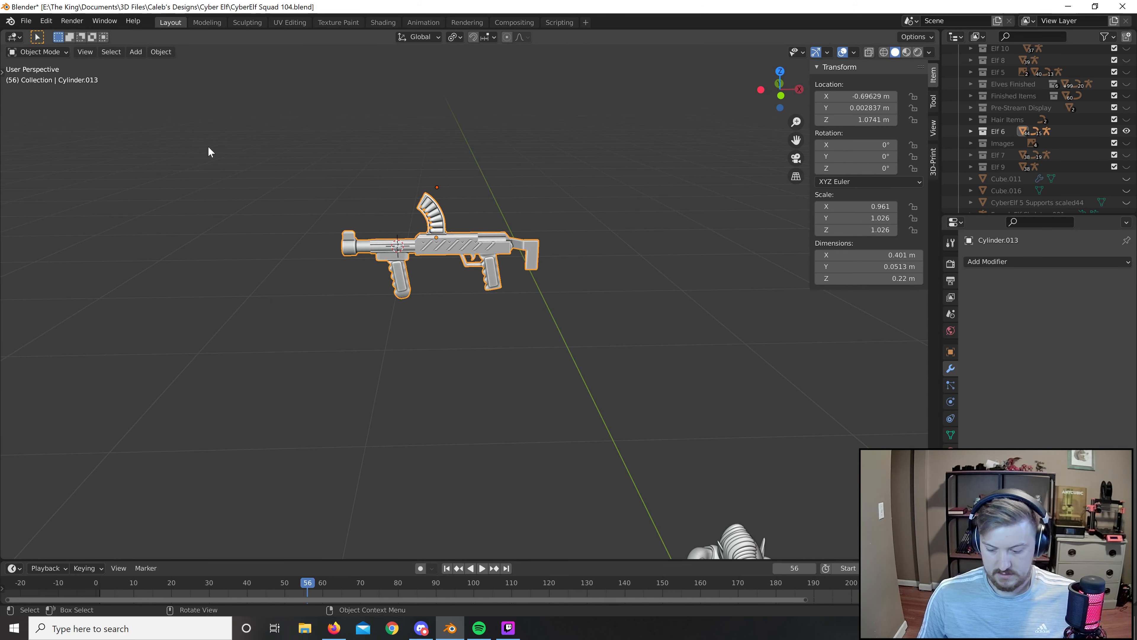
# Set the joined gun's origin to its geometry.
pyautogui.press('KP_1')
pyautogui.scroll(-6, 468, 330)
pyautogui.scroll(4, 468, 329)
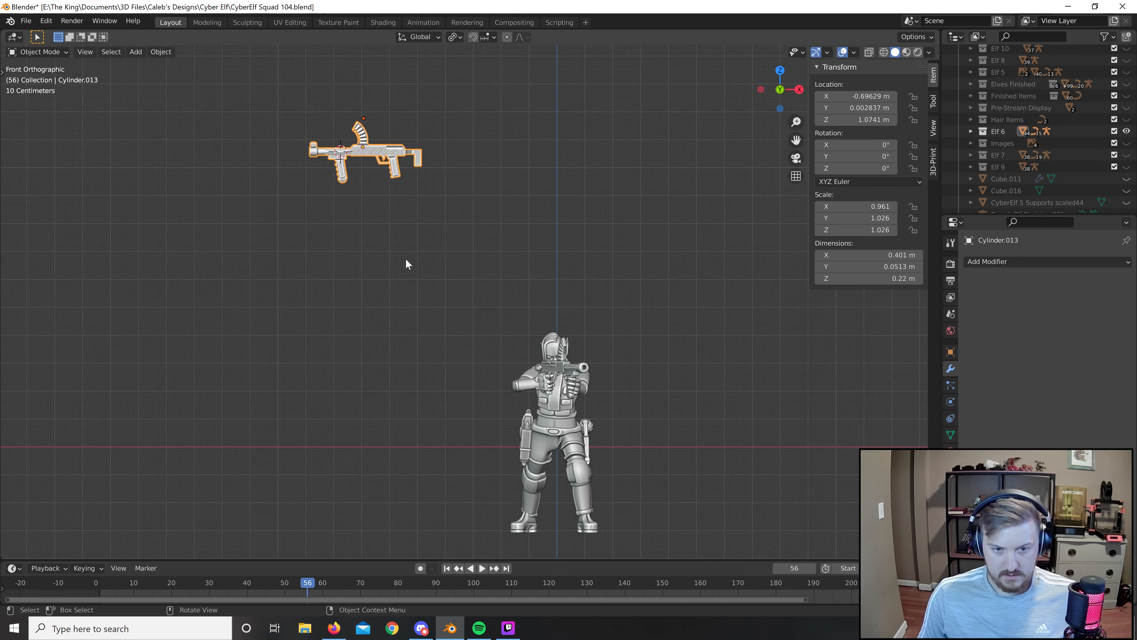
pyautogui.rightClick(386, 163)
pyautogui.moveTo(375, 73)
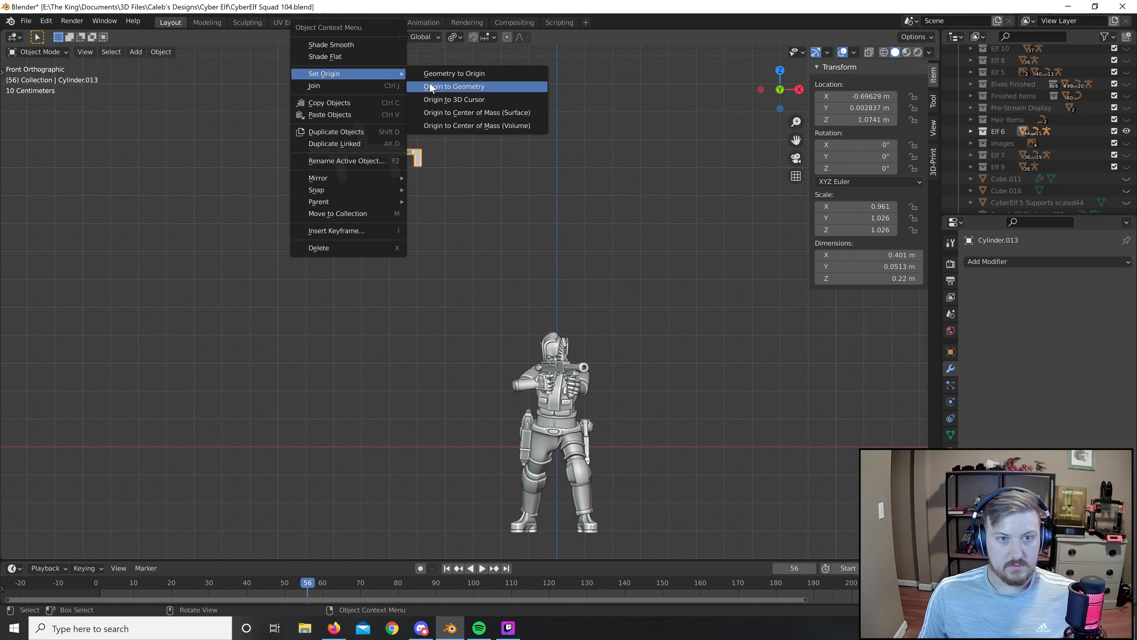
pyautogui.click(432, 88)
# Select one of the leftover overlapping Bezier curves inside the magazine and delete it.
pyautogui.press('KP_Decimal')
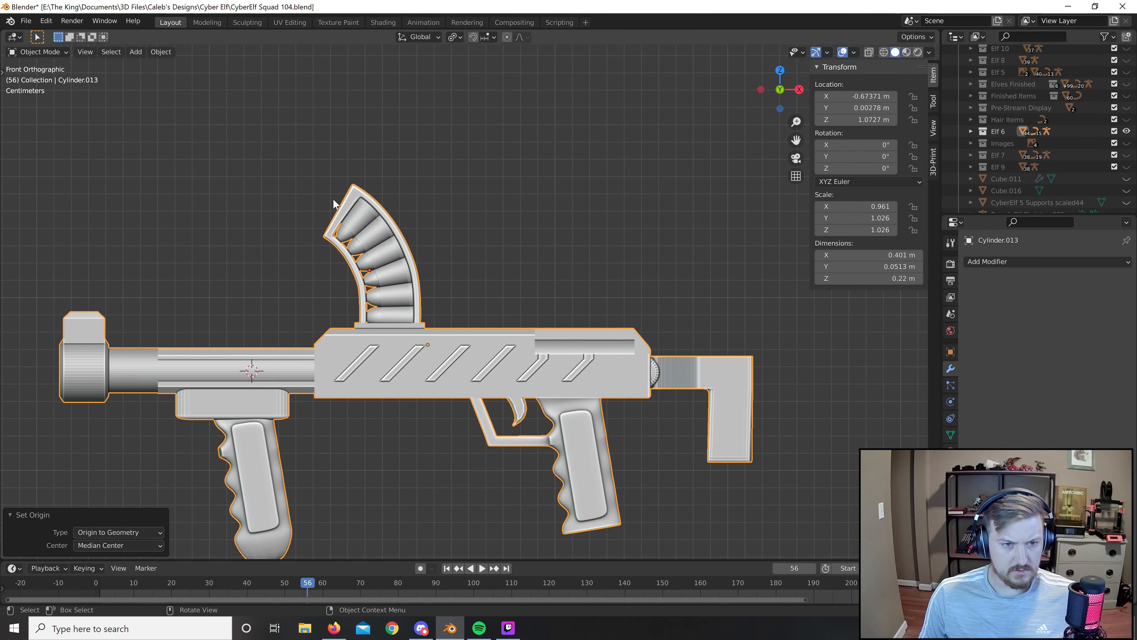
pyautogui.click(337, 208)
pyautogui.moveTo(337, 208); pyautogui.dragTo(285, 246, button='middle')
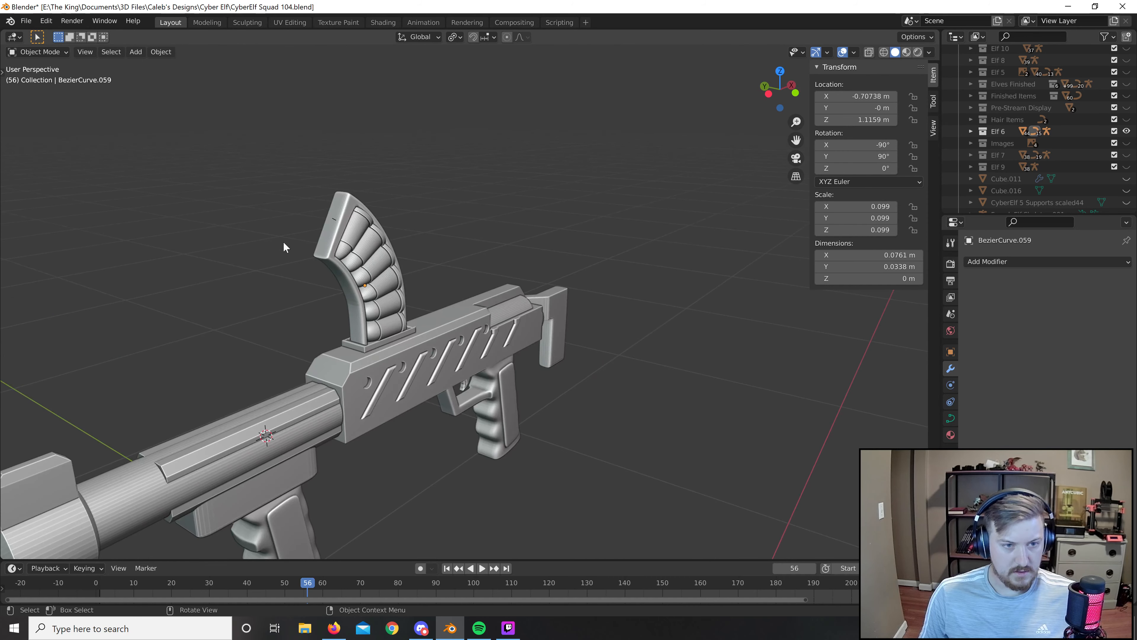
pyautogui.click(336, 223)
pyautogui.click(336, 223)
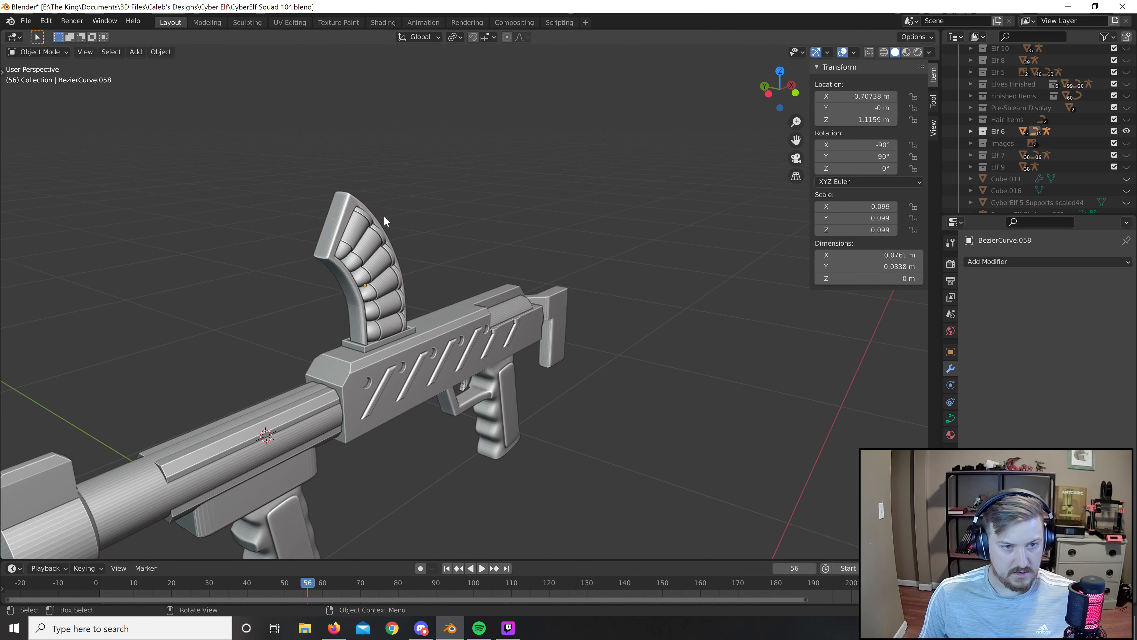
pyautogui.moveTo(384, 215); pyautogui.dragTo(484, 223, button='middle')
pyautogui.press('x')
pyautogui.press('Return')
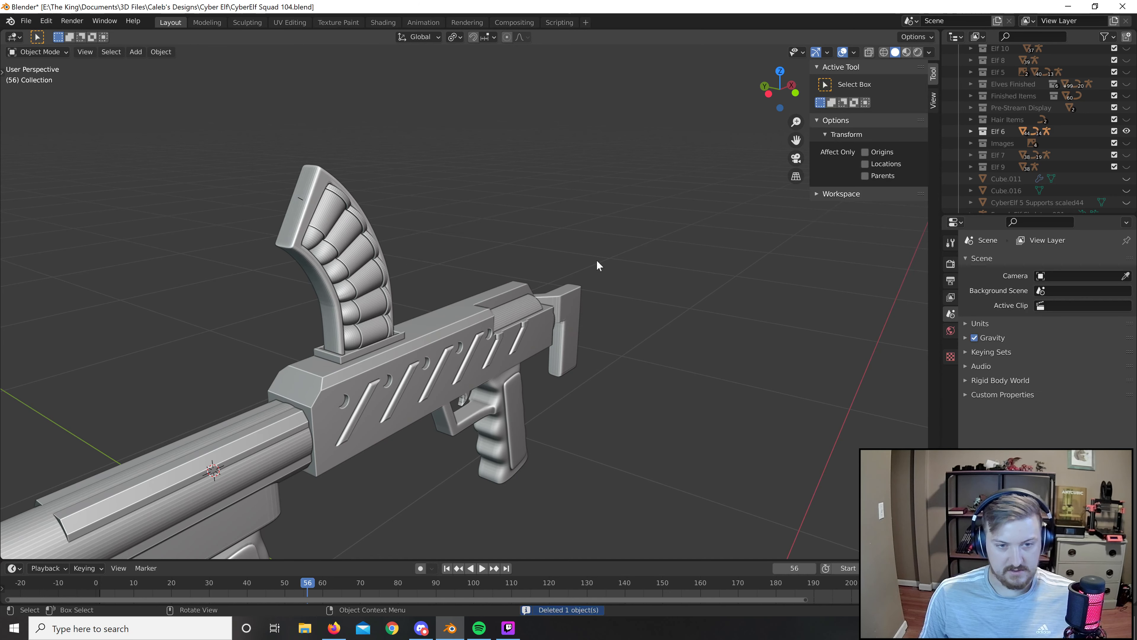
# Delete the two other leftover Bezier curves protruding from the end of the magazine.
pyautogui.scroll(-2, 493, 246)
pyautogui.scroll(4, 313, 211)
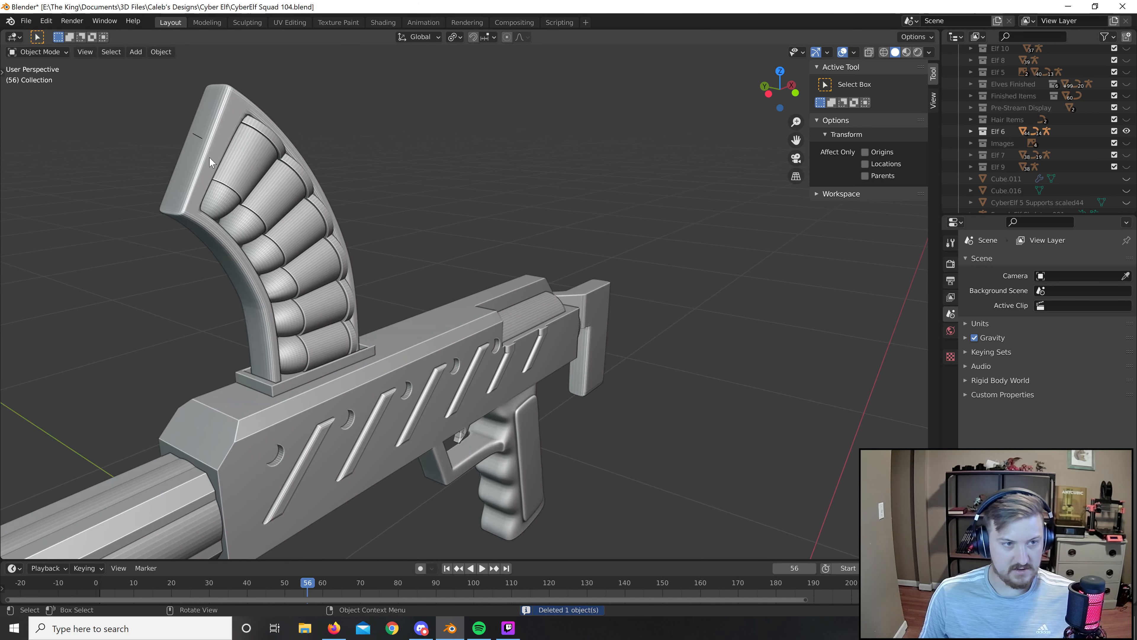
pyautogui.click(193, 134)
pyautogui.press('x')
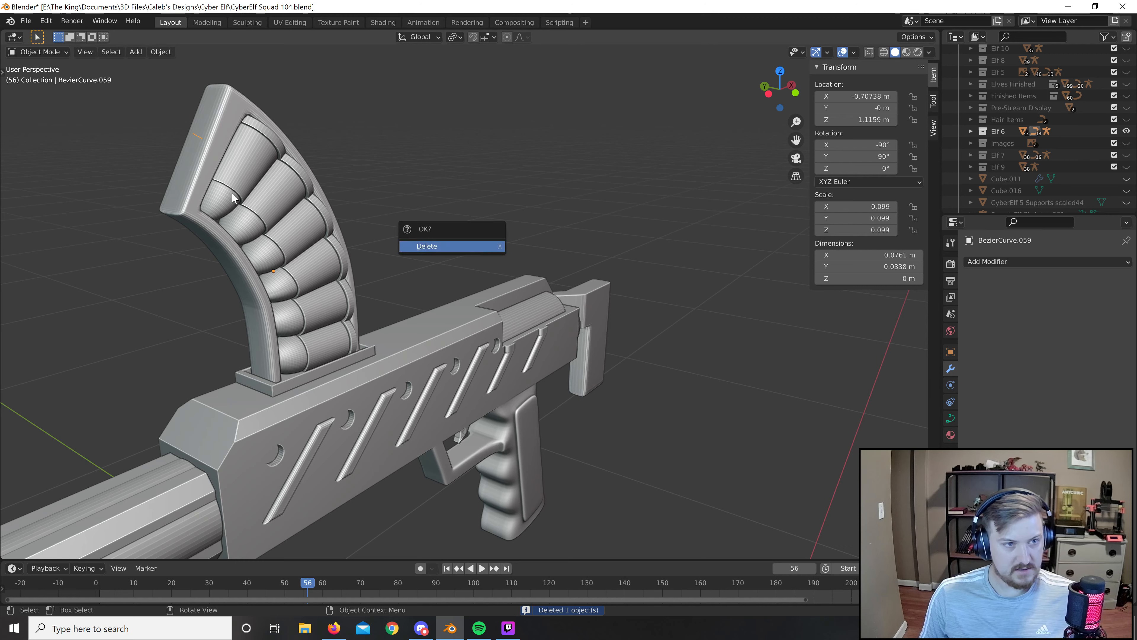
pyautogui.press('Return')
pyautogui.click(198, 138)
pyautogui.press('x')
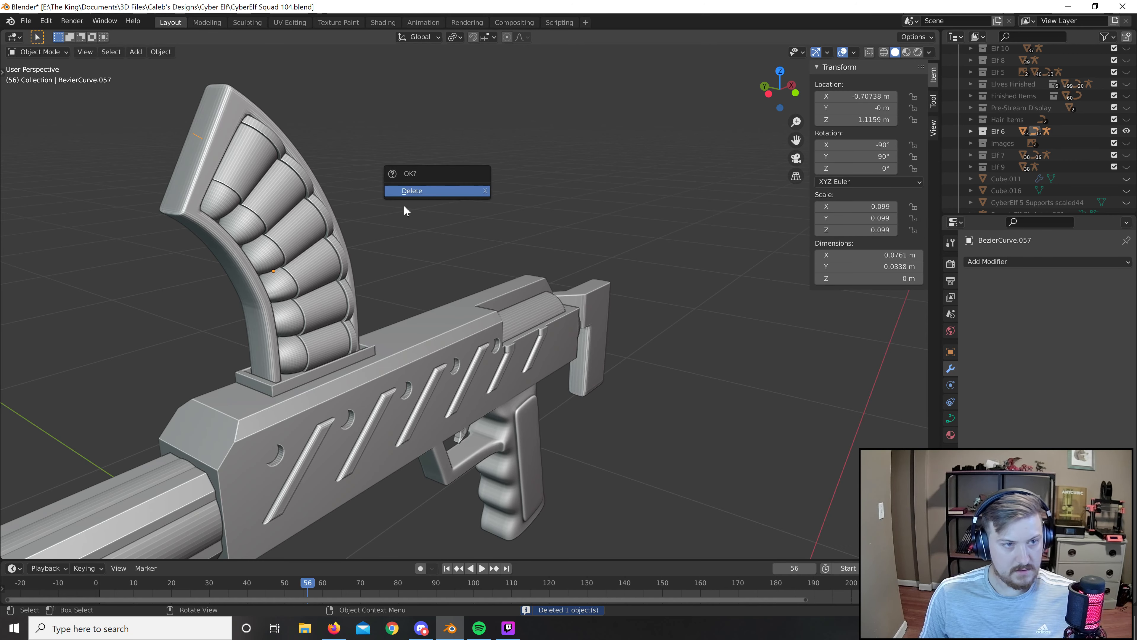
pyautogui.press('Return')
# Move the joined gun about 0.66 m along X and -0.77 m along Z, then fine-tune its position over the figure's held gun.
pyautogui.scroll(-3, 612, 425)
pyautogui.press('KP_1')
pyautogui.moveTo(186, 221); pyautogui.dragTo(683, 481)
pyautogui.scroll(-7, 682, 481)
pyautogui.keyDown('shift'); pyautogui.moveTo(600, 352); pyautogui.dragTo(505, 135, button='middle'); pyautogui.keyUp('shift')
pyautogui.press('g')
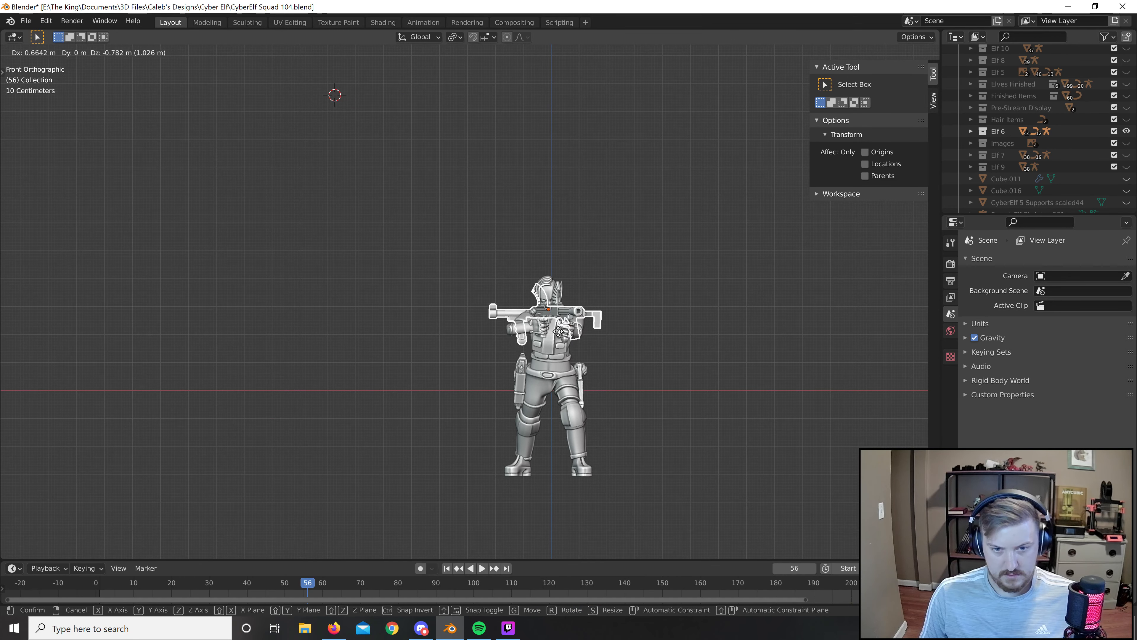
pyautogui.click(556, 338)
pyautogui.scroll(6, 659, 383)
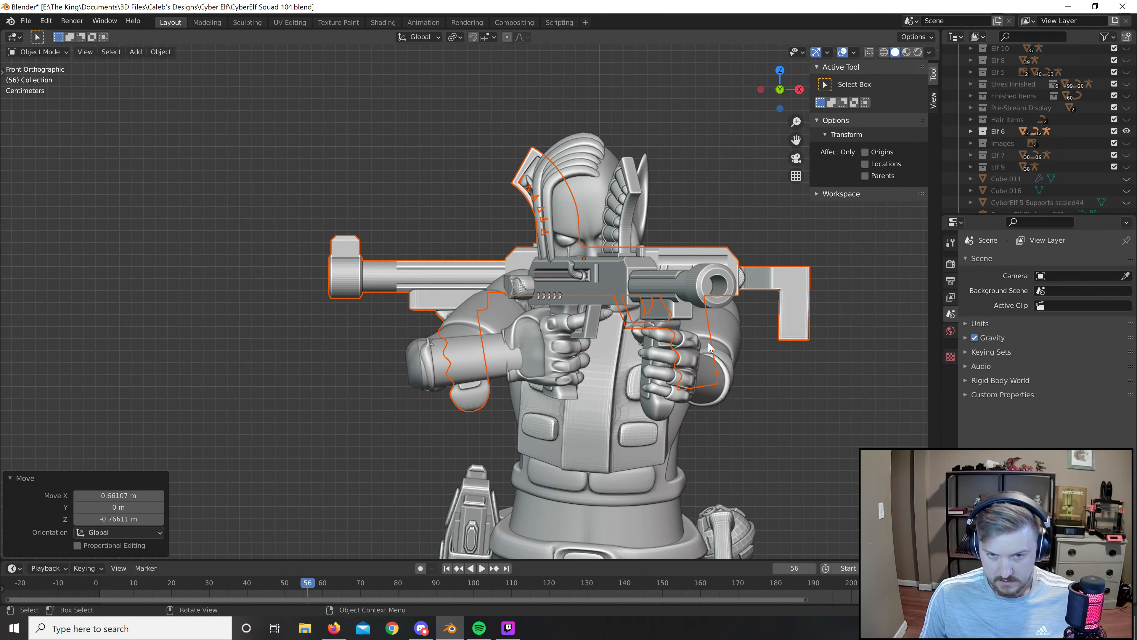
pyautogui.press('g')
pyautogui.click(738, 284)
# Rotate the gun by -112° in top view and move it about -0.17 m along Y, in line with the old gun.
pyautogui.press('KP_7')
pyautogui.scroll(-5, 520, 213)
pyautogui.press('r')
pyautogui.click(521, 215)
pyautogui.press('g')
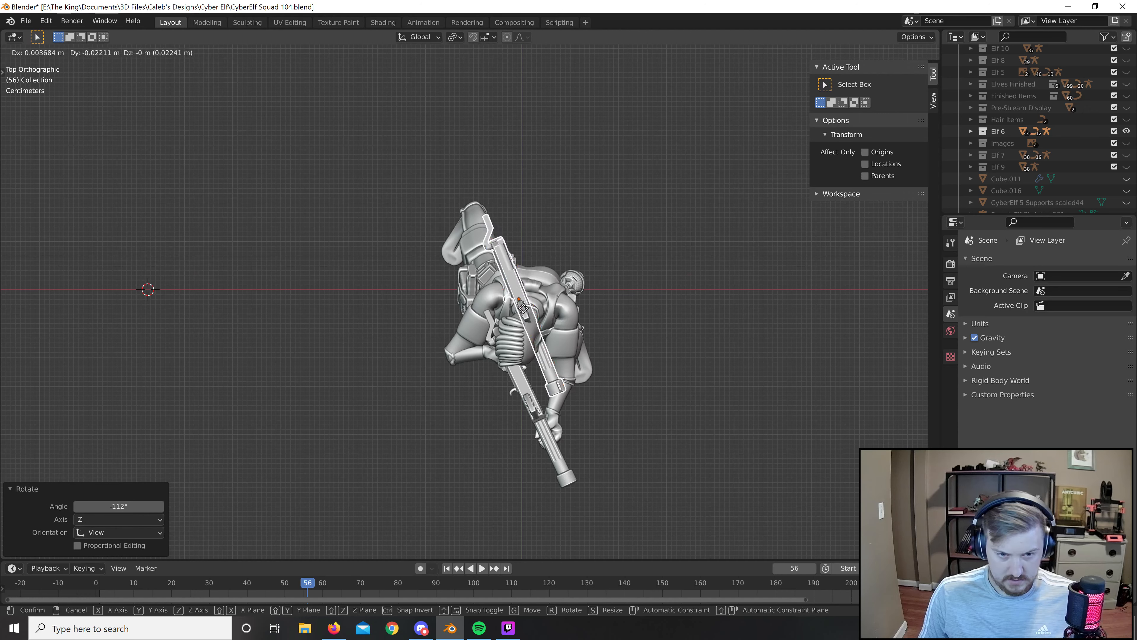
pyautogui.click(530, 338)
# Fine-tune the gun's position over the old gun in top view and bring its Z rotation to about 115°.
pyautogui.scroll(4, 596, 344)
pyautogui.scroll(5, 596, 344)
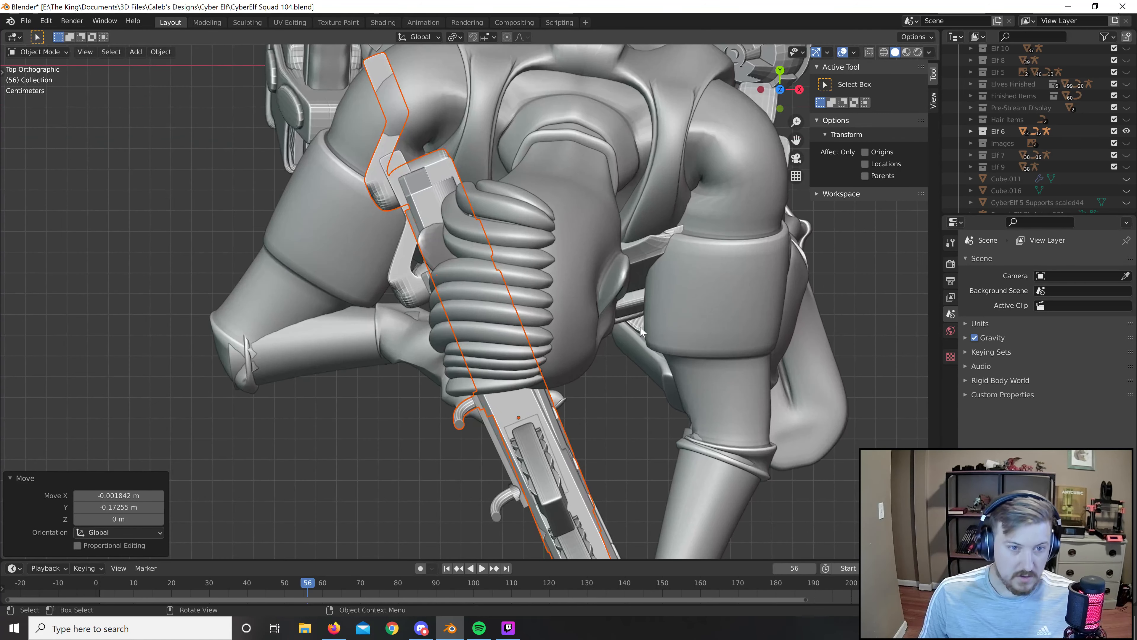
pyautogui.press('g')
pyautogui.click(561, 379)
pyautogui.press('r')
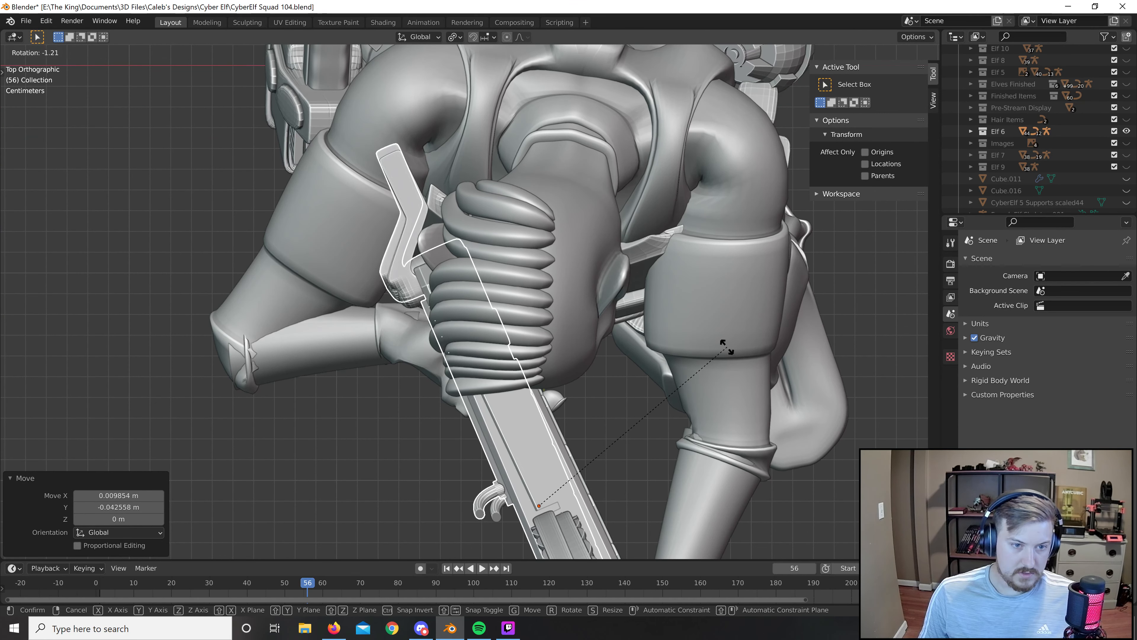
pyautogui.click(725, 343)
pyautogui.press('g')
pyautogui.click(738, 344)
# Finish seating the new gun in the aiming figure's hands and remove the old gun.
pyautogui.press('KP_1')
pyautogui.moveTo(614, 331); pyautogui.dragTo(679, 342, button='middle')
pyautogui.click(715, 262)
pyautogui.scroll(-5, 715, 262)
pyautogui.moveTo(687, 297); pyautogui.dragTo(530, 410, button='middle')
pyautogui.scroll(-5, 652, 313)
pyautogui.click(655, 318)
# Examine how the new gun's grips and stock fit the figure's hands and shoulder.
pyautogui.scroll(7, 659, 331)
pyautogui.scroll(-5, 596, 358)
pyautogui.scroll(6, 540, 422)
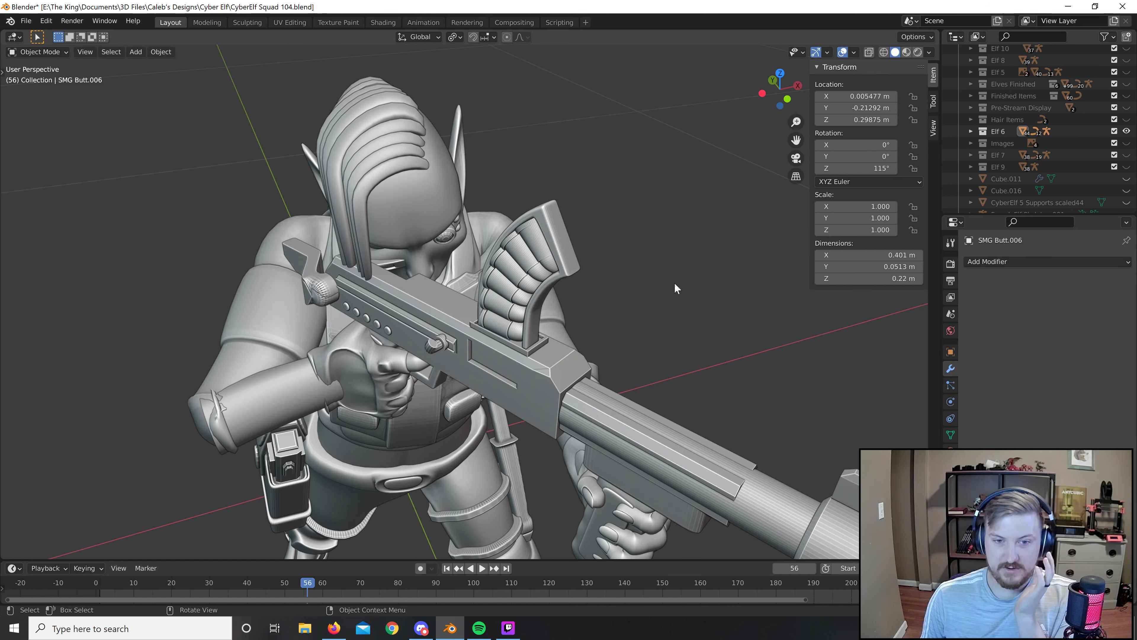
pyautogui.click(569, 269)
pyautogui.moveTo(685, 296); pyautogui.dragTo(717, 276, button='middle')
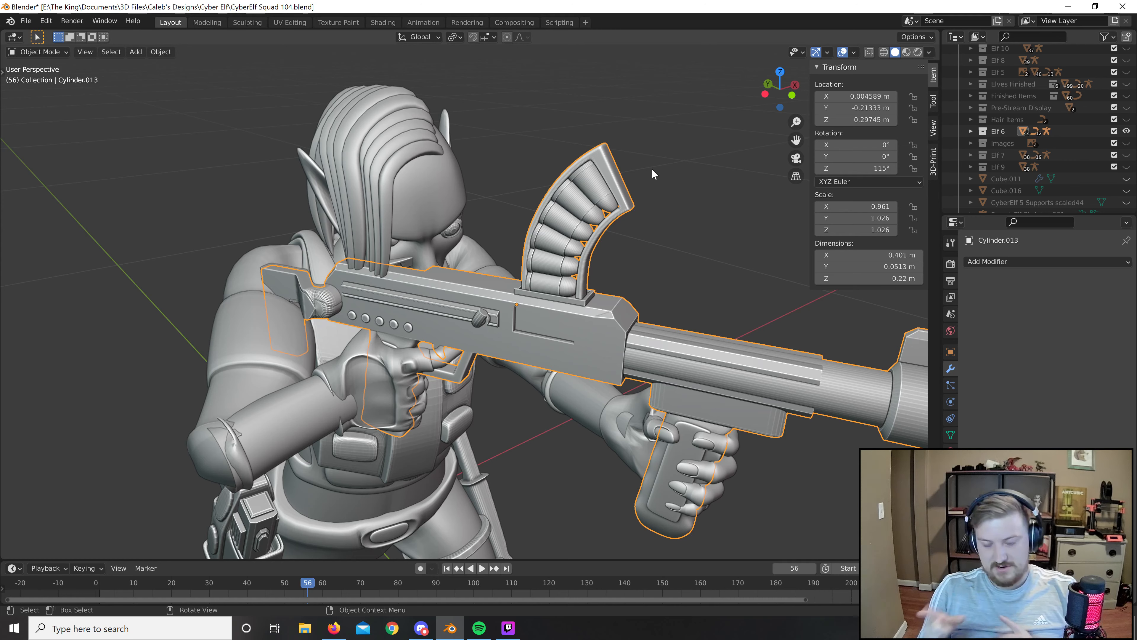
pyautogui.click(725, 251)
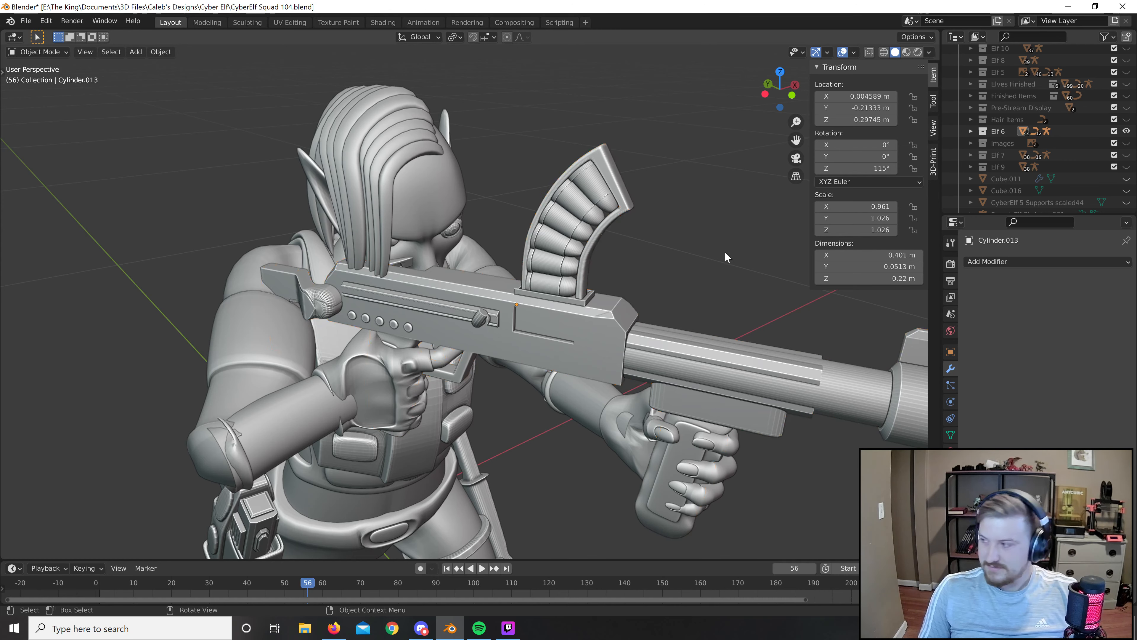
# Show the Elf 9 collection together with Elf 6, viewing the figures from the side.
pyautogui.moveTo(781, 296); pyautogui.dragTo(604, 81, button='middle')
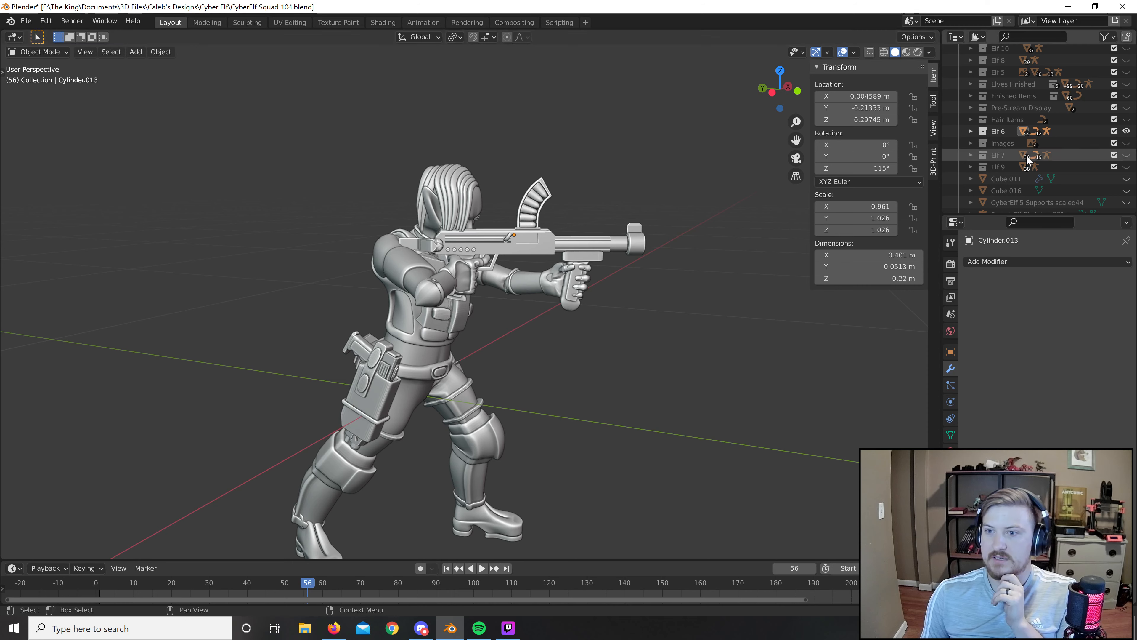
pyautogui.click(1126, 167)
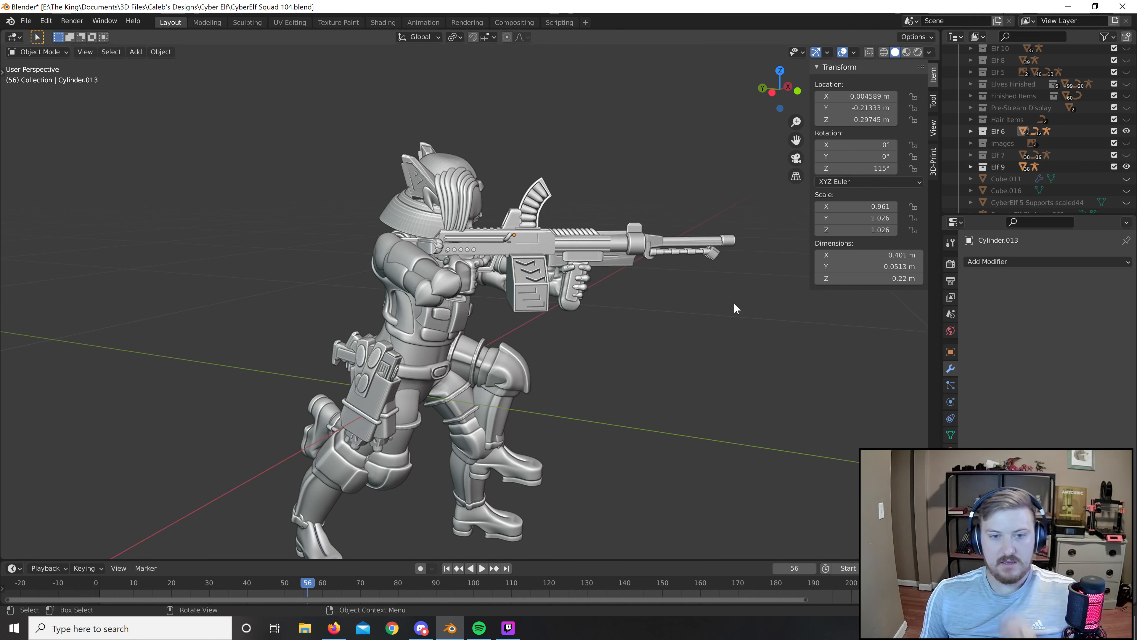
# Select the Elf 9 figure's helmet, then hide the Elf 6 collection and view Elf 9 alone from the side.
pyautogui.moveTo(686, 302); pyautogui.dragTo(633, 312, button='middle')
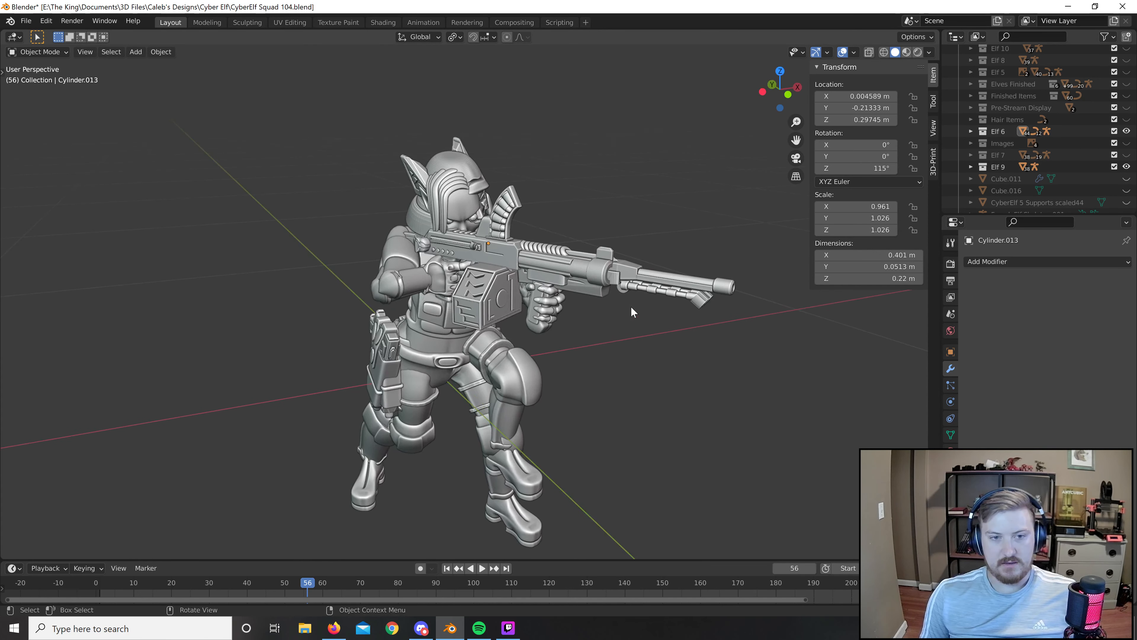
pyautogui.click(409, 280)
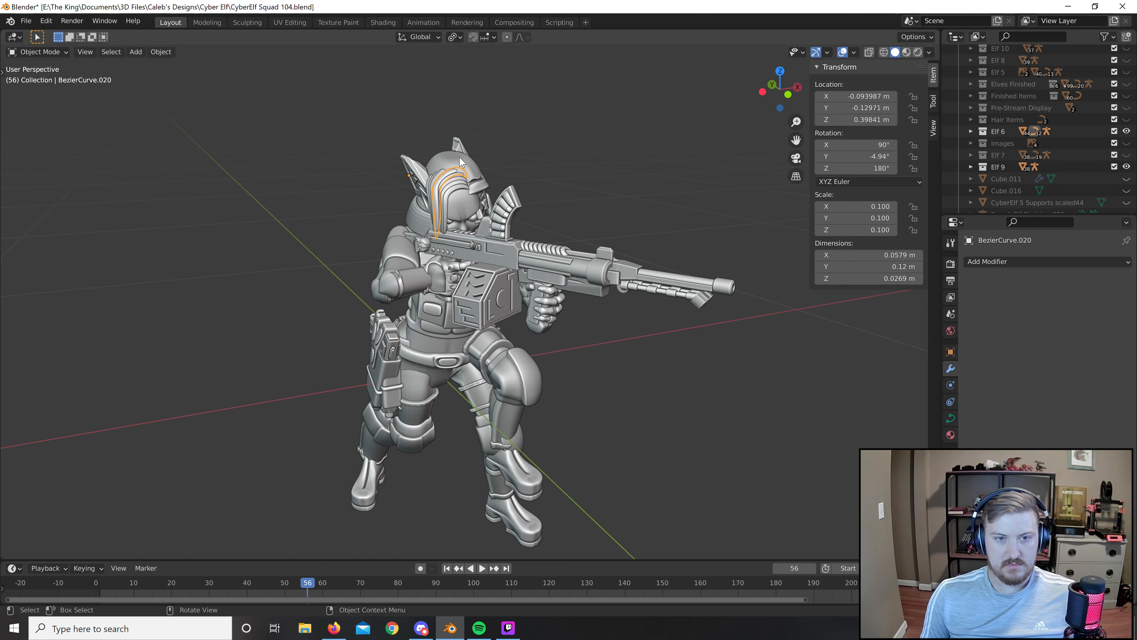
pyautogui.click(453, 172)
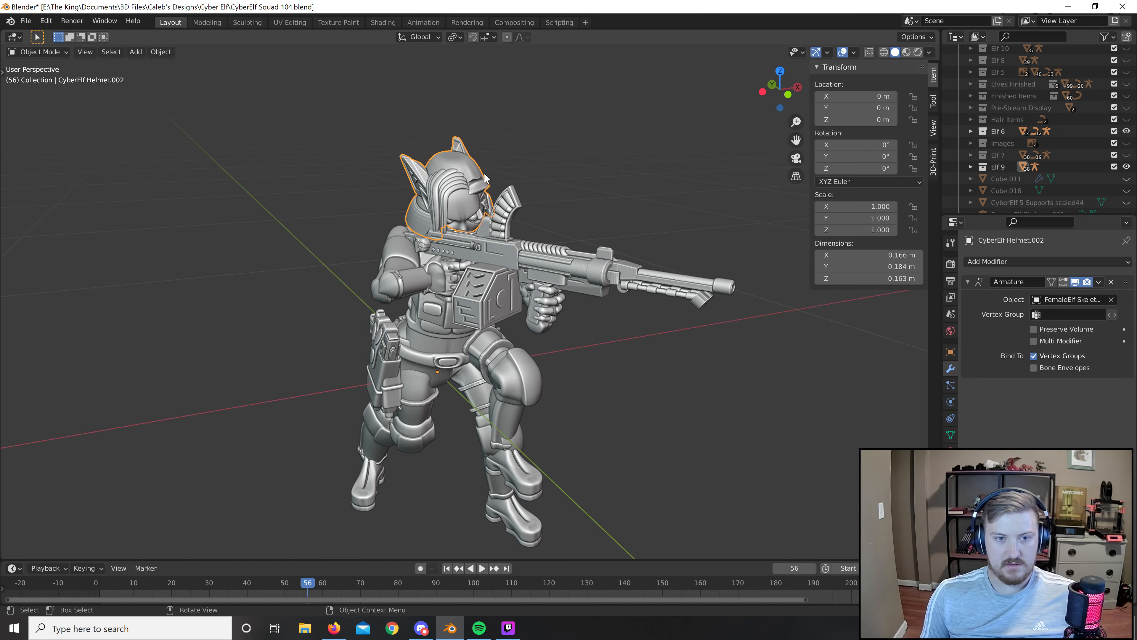
pyautogui.click(1126, 132)
pyautogui.moveTo(651, 339); pyautogui.dragTo(703, 319, button='middle')
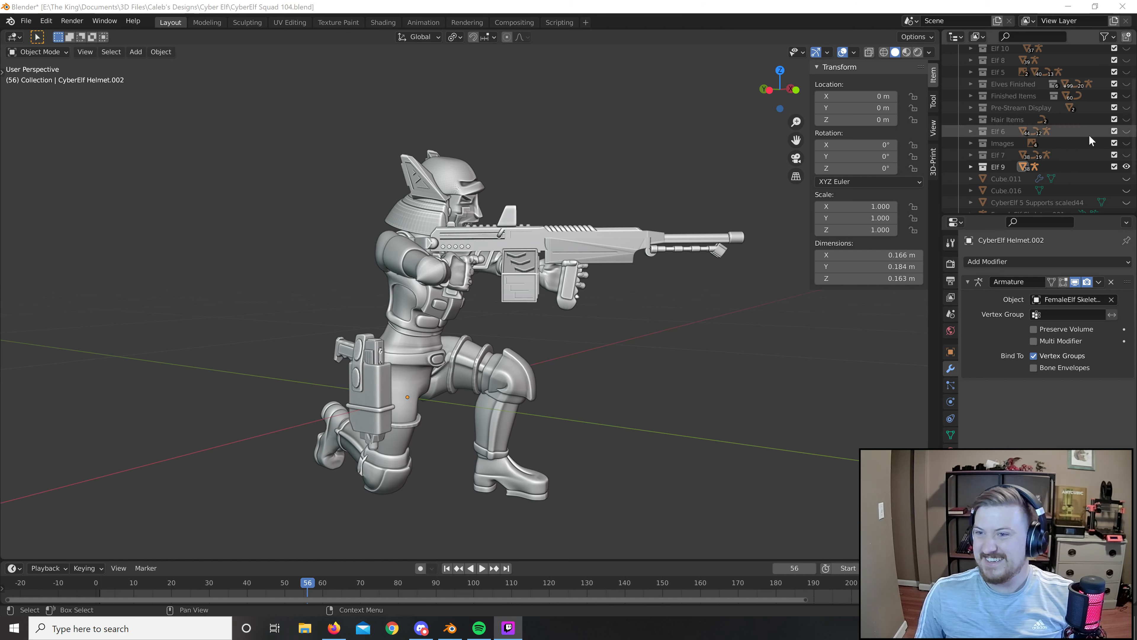
# Show the Elf 6 collection again, hide Elf 9, and view the aiming figure from the front.
pyautogui.click(1127, 131)
pyautogui.click(1126, 166)
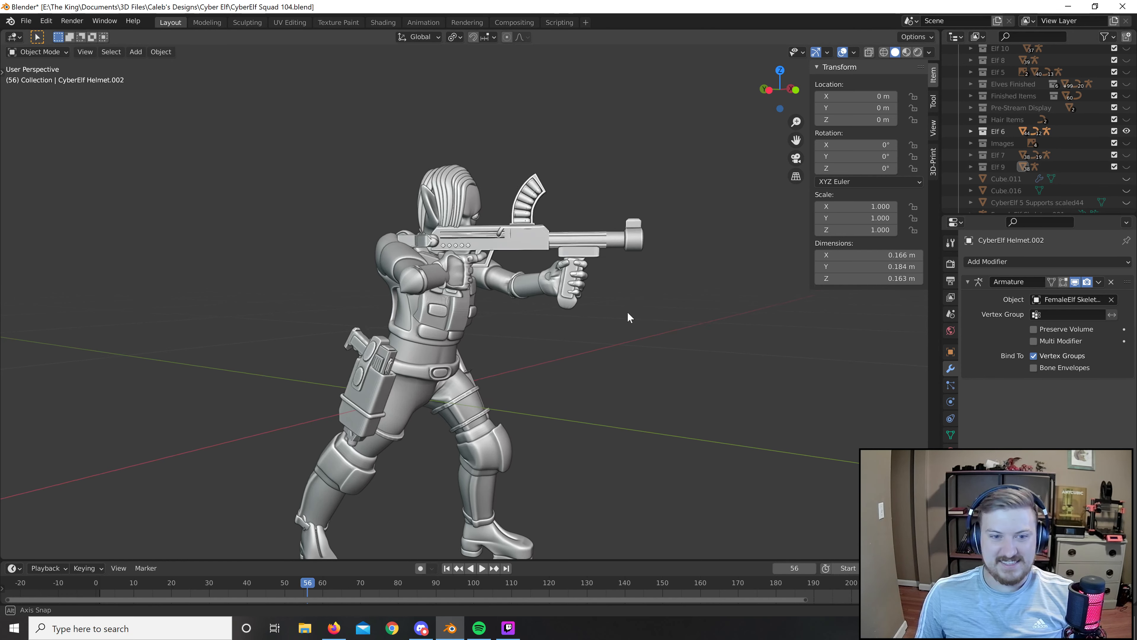
pyautogui.moveTo(628, 312); pyautogui.dragTo(524, 331, button='middle')
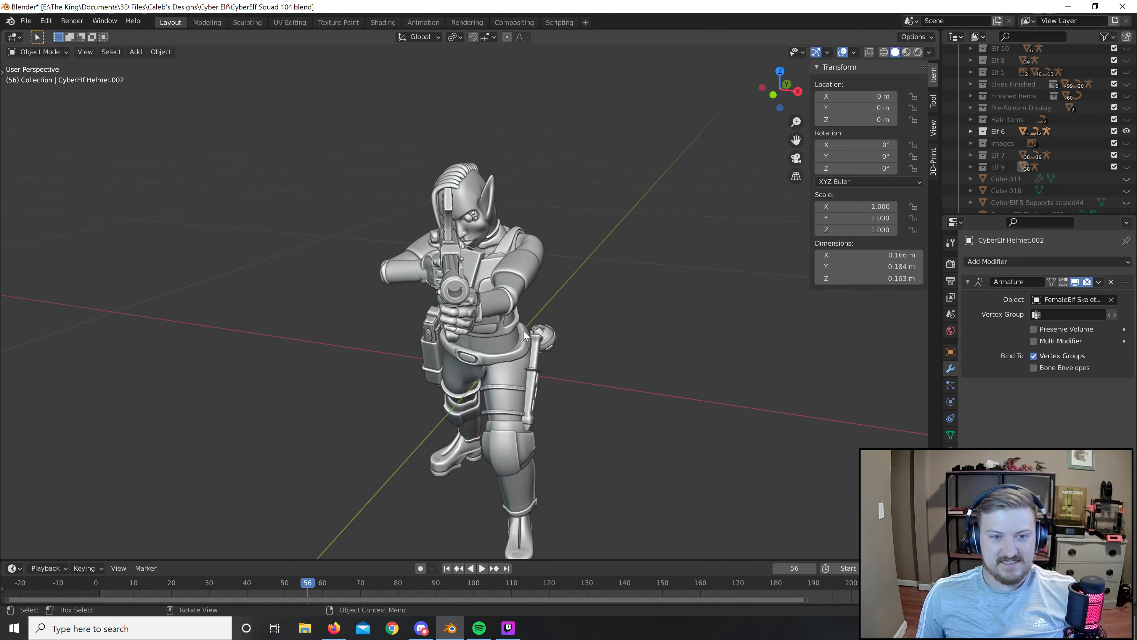